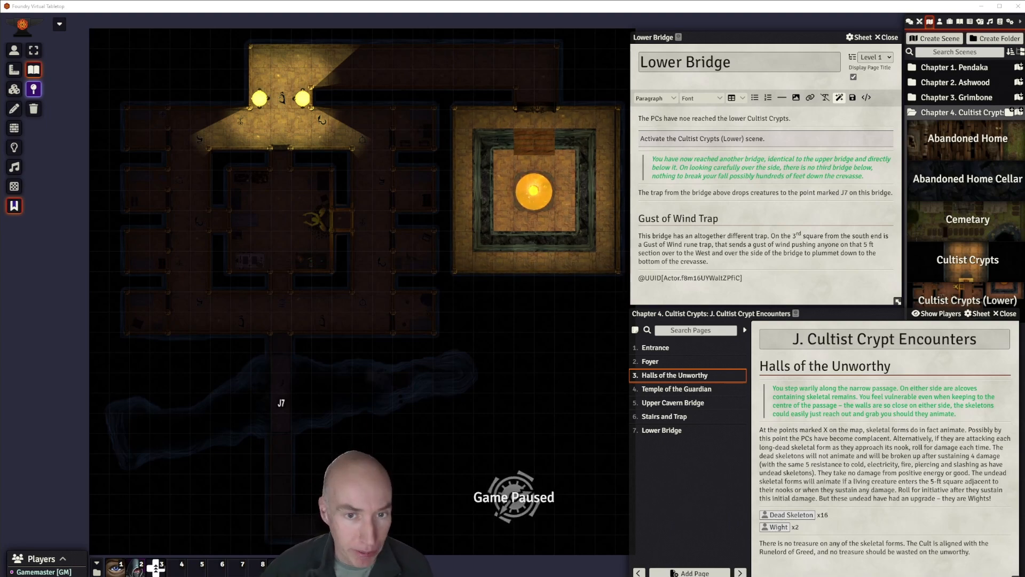
# Examine the lower bridge around marker J7 and the stretch leading south across the crevasse.
pyautogui.scroll(1, 512, 298)
pyautogui.moveTo(356, 301); pyautogui.dragTo(432, 206)
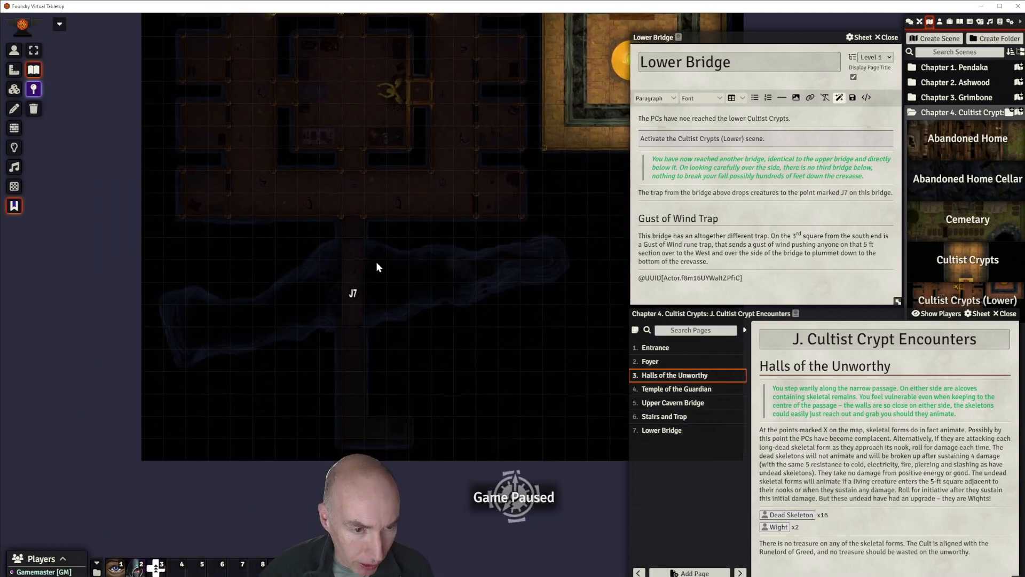
pyautogui.scroll(6, 368, 295)
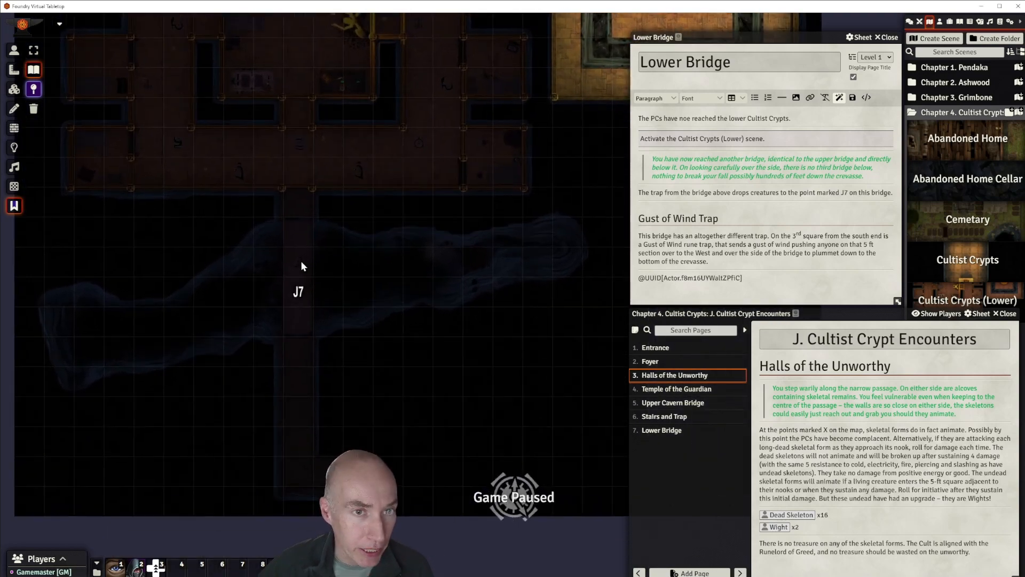
pyautogui.scroll(1, 366, 274)
pyautogui.scroll(2, 366, 274)
pyautogui.moveTo(306, 265); pyautogui.dragTo(463, 294)
pyautogui.scroll(2, 428, 297)
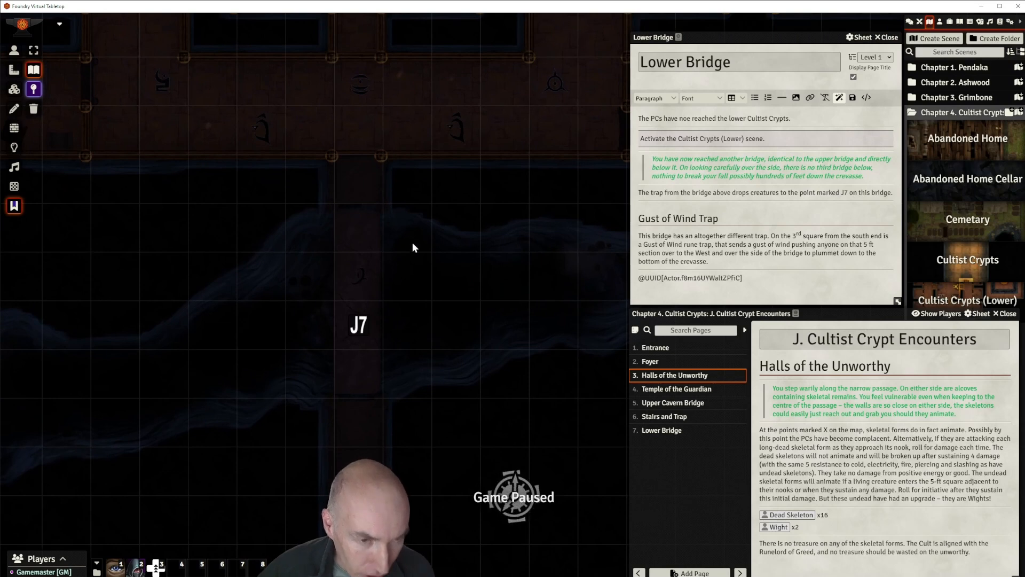
pyautogui.scroll(-2, 414, 294)
pyautogui.moveTo(463, 360); pyautogui.dragTo(430, 289)
pyautogui.scroll(4, 437, 276)
pyautogui.scroll(5, 438, 276)
pyautogui.moveTo(409, 241); pyautogui.dragTo(488, 283)
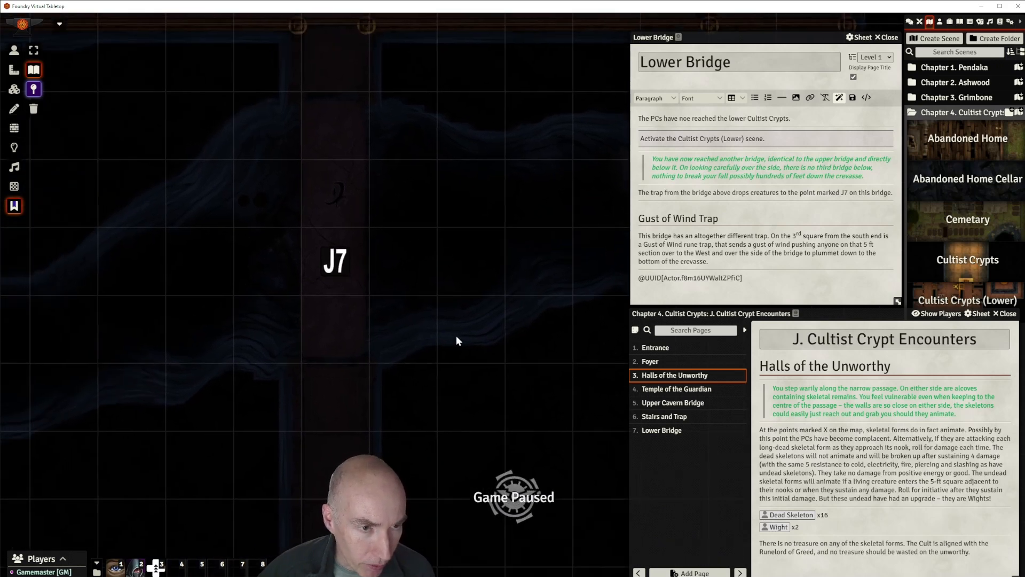
pyautogui.scroll(-3, 456, 335)
pyautogui.moveTo(484, 350); pyautogui.dragTo(408, 238)
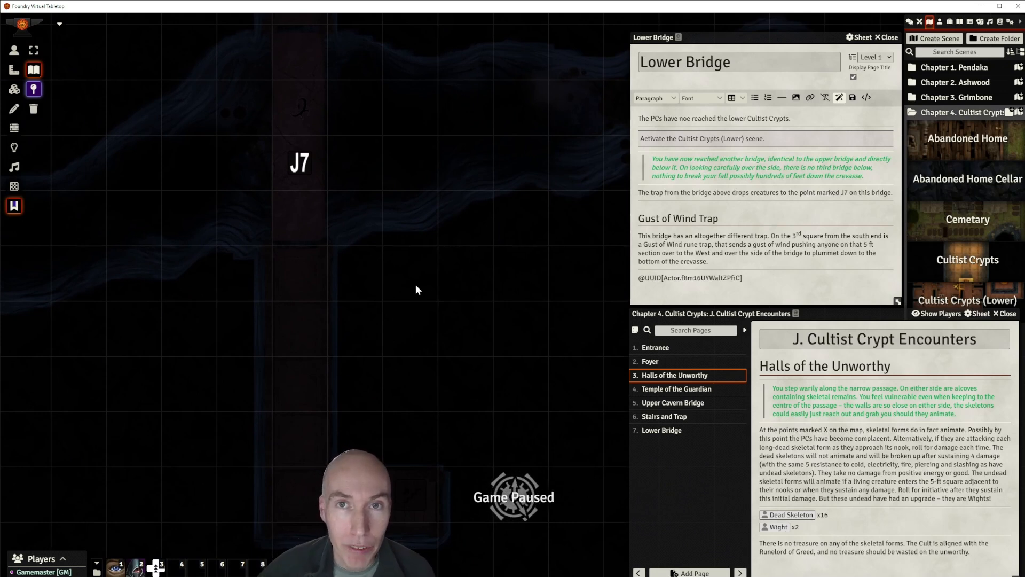
# Examine the crypt halls north of the bridge and the passage opening where they meet it.
pyautogui.moveTo(381, 176); pyautogui.dragTo(419, 358)
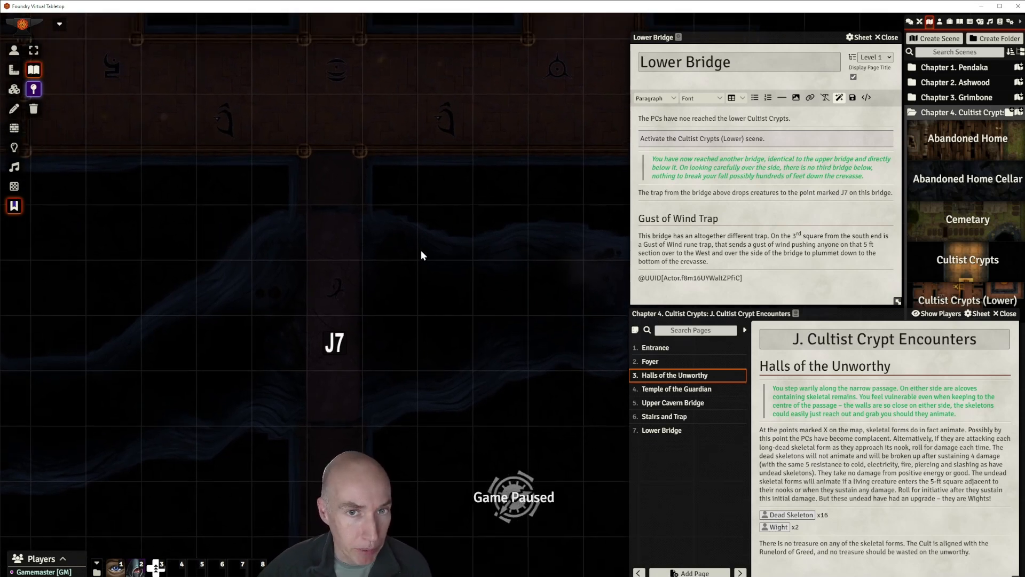
pyautogui.moveTo(424, 241); pyautogui.dragTo(422, 389)
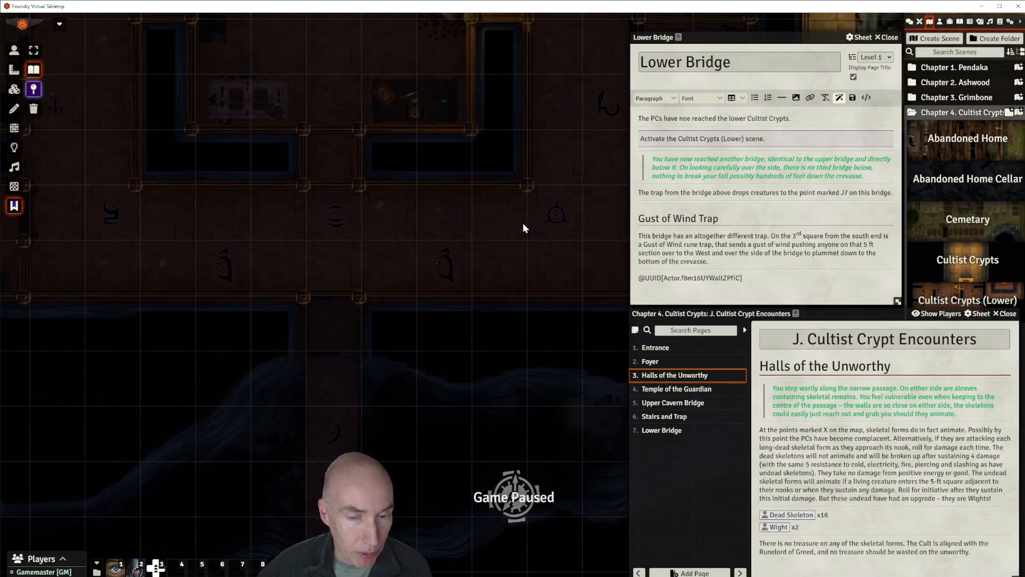
pyautogui.scroll(-4, 431, 238)
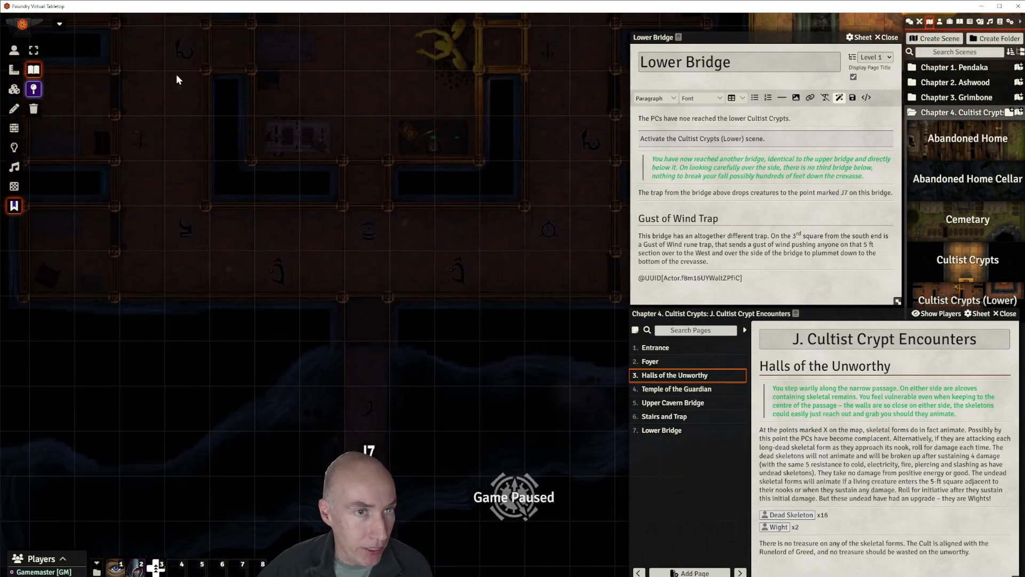
pyautogui.moveTo(332, 77); pyautogui.dragTo(303, 319)
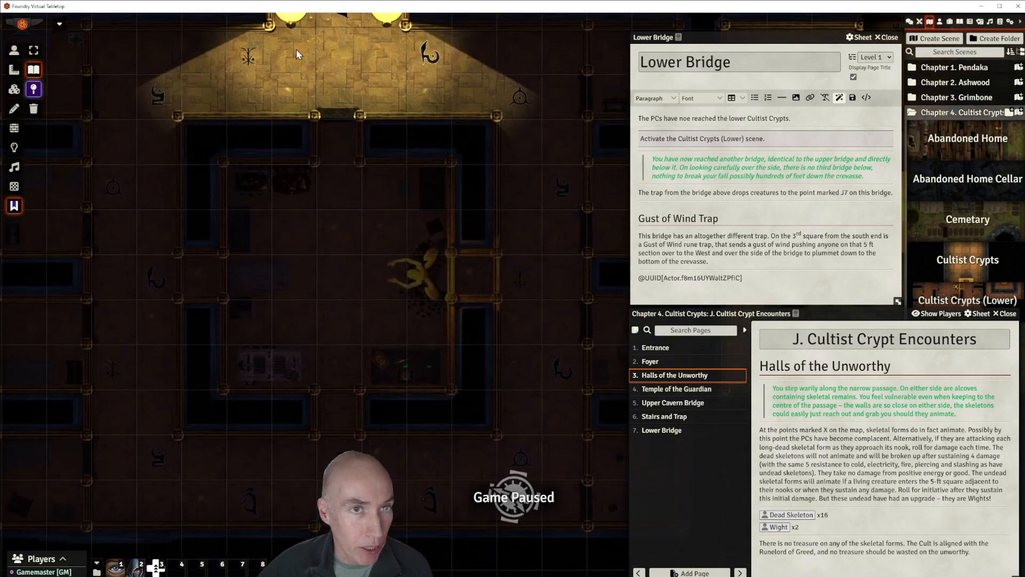
pyautogui.moveTo(509, 348); pyautogui.dragTo(524, 149)
pyautogui.scroll(2, 420, 289)
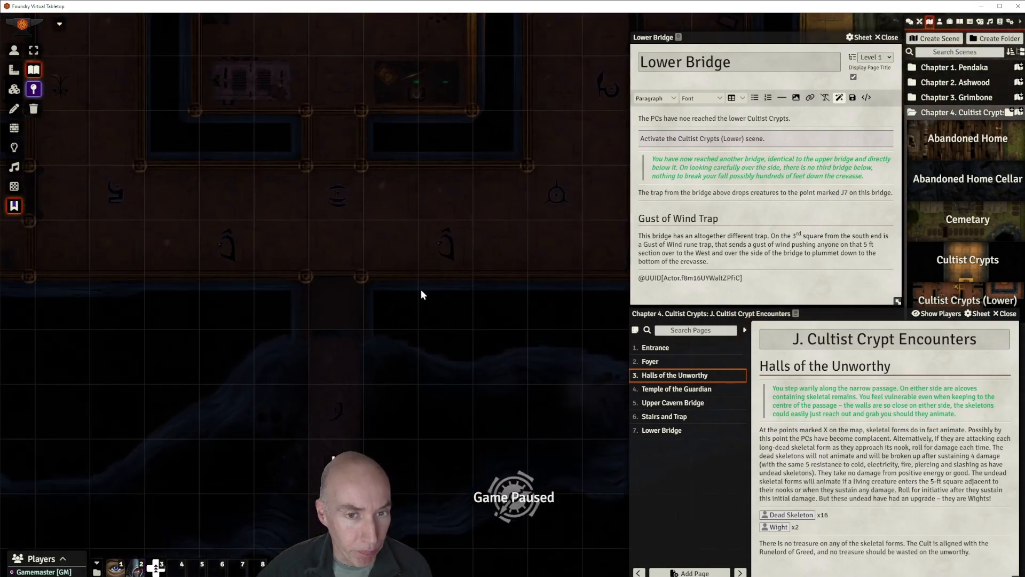
pyautogui.scroll(2, 351, 294)
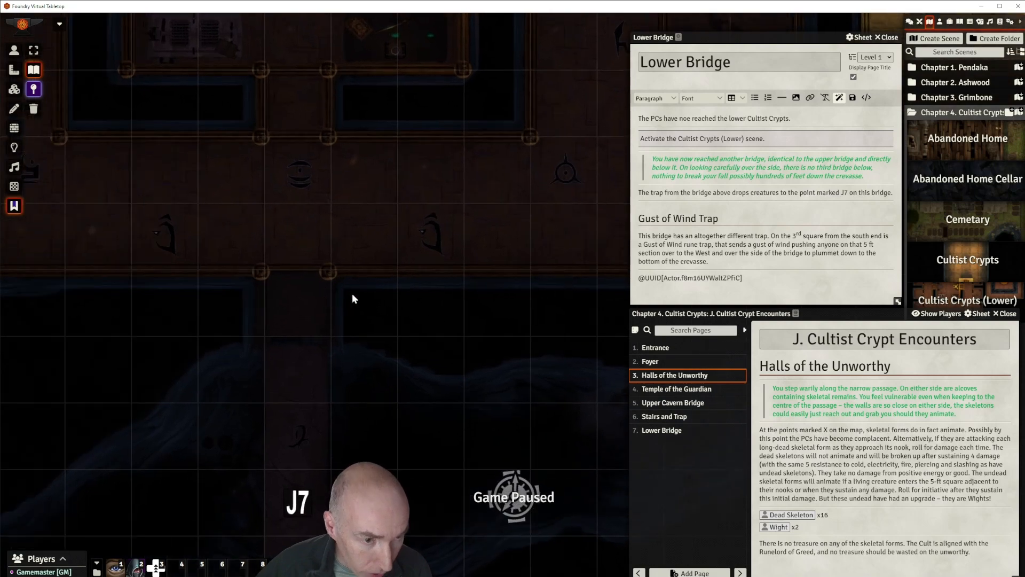
# Inspect the wall segments and door between the bridge and the crypt halls, and return to the token controls.
pyautogui.click(13, 128)
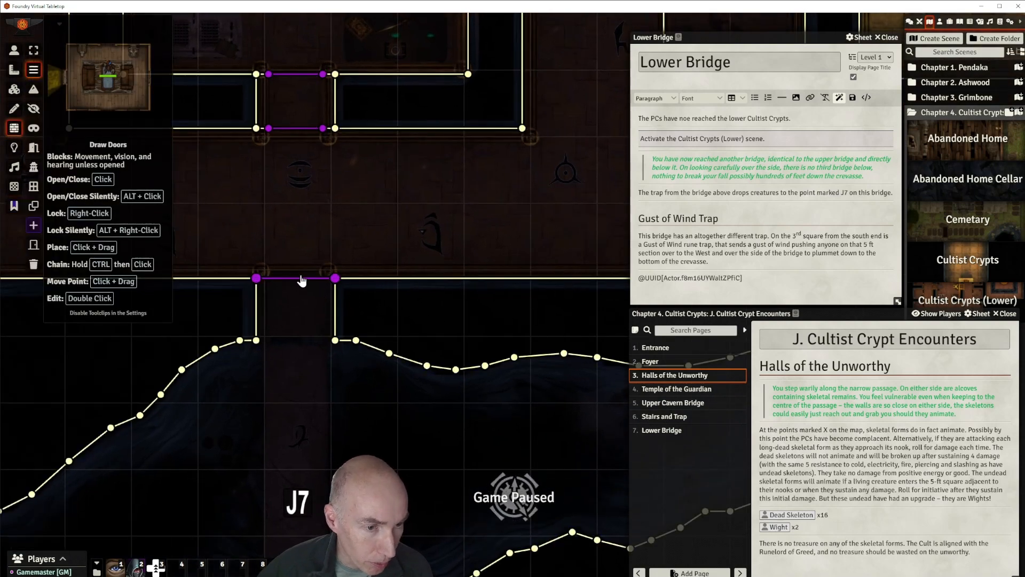
pyautogui.click(14, 50)
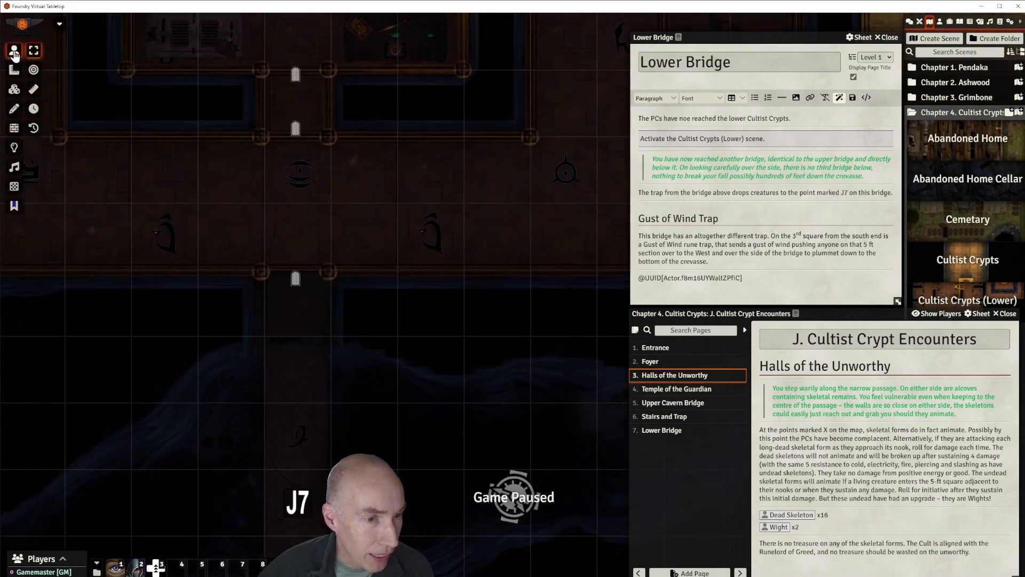
pyautogui.moveTo(365, 171); pyautogui.dragTo(426, 139)
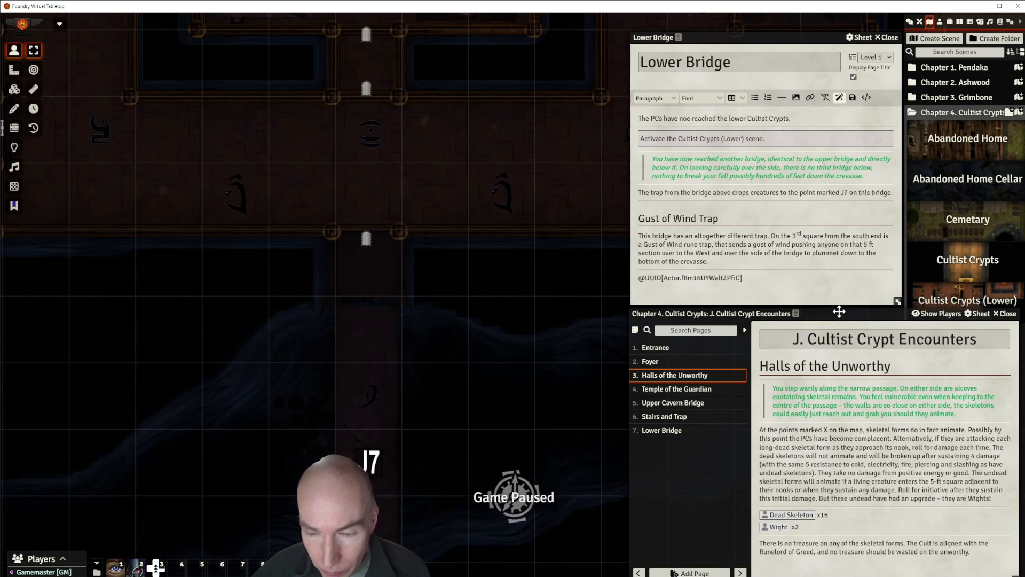
# Create a new text page named "Gate to the Halls ot the Worthy" in the J. Cultist Crypt Encounters journal.
pyautogui.moveTo(838, 311); pyautogui.dragTo(837, 311)
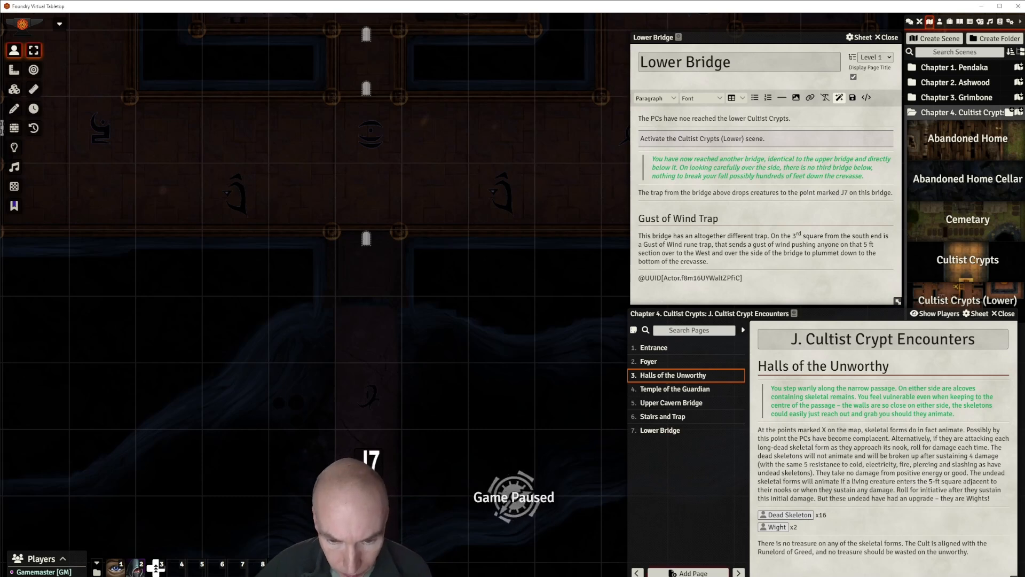
pyautogui.click(695, 572)
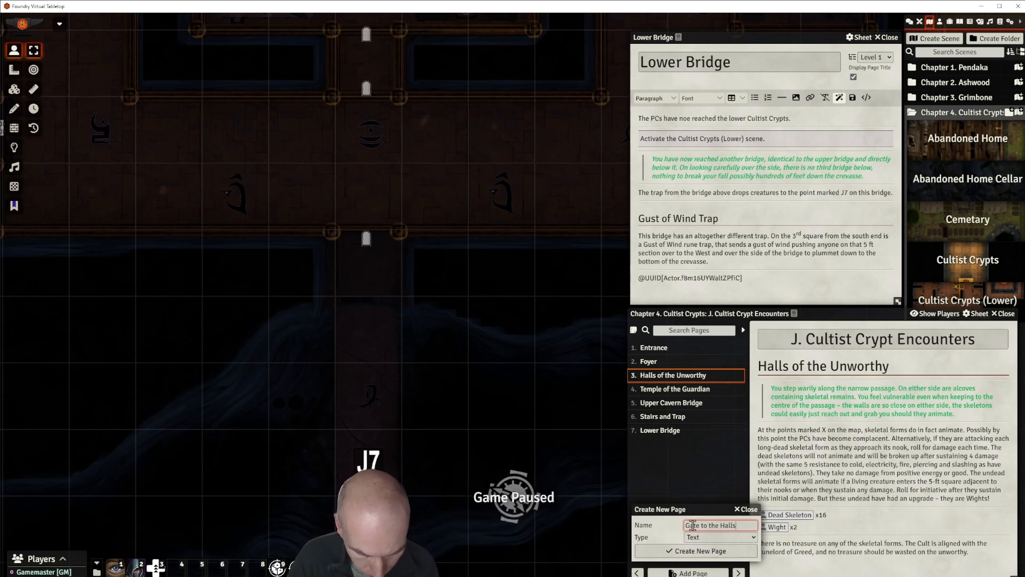
pyautogui.write('Gate to the Halls of the Worthy')
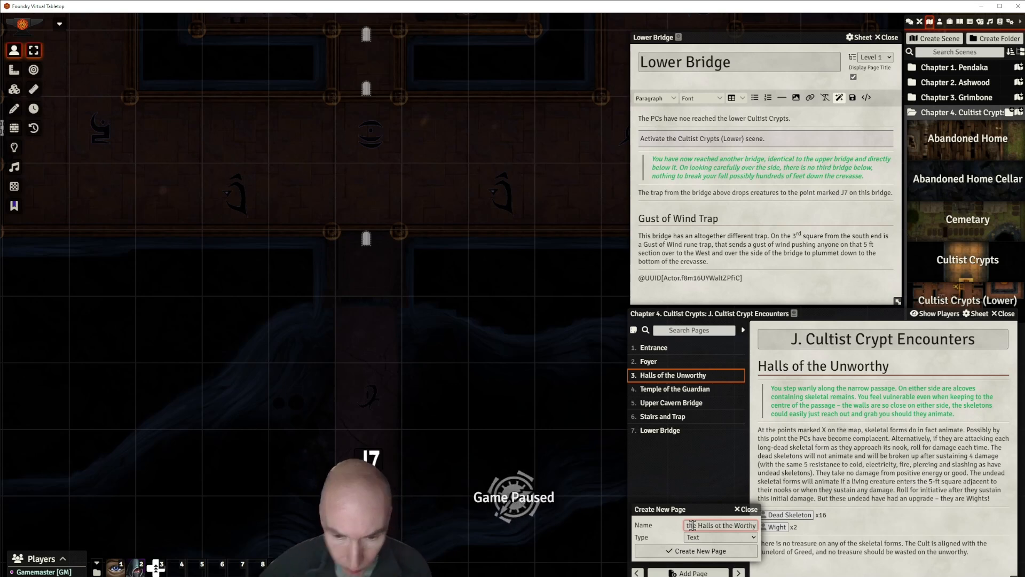
pyautogui.click(710, 551)
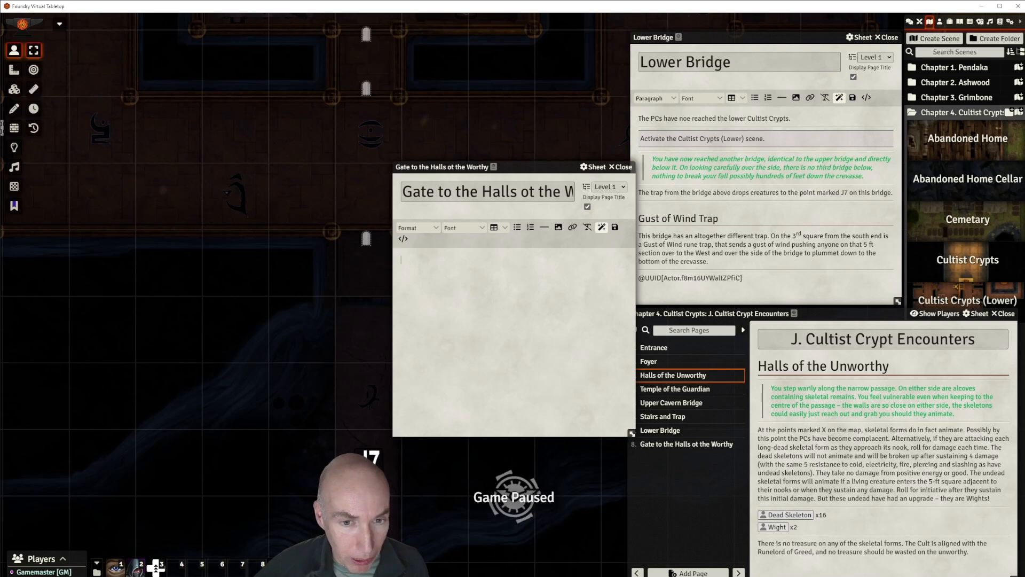
# Enter the golden double doors description and the 1d6 spirit damage note, with horizontal lines above and below the description.
pyautogui.write('The passage ends in tall narrow golden double doors 10-ft high. Embossed on the surface, split down the middle by the crack between the doors, is a representation of a powerful looking being of humanoid female form, several pairs of feathery wings and a serpentine lower body. The figure wields a flaming glaive. Each touch or manipulate action on the doors deals 1d6 spirit damage to good creatures. The doors are sealed, but can be opened using the same rune as that to open the crypt entrance door.')
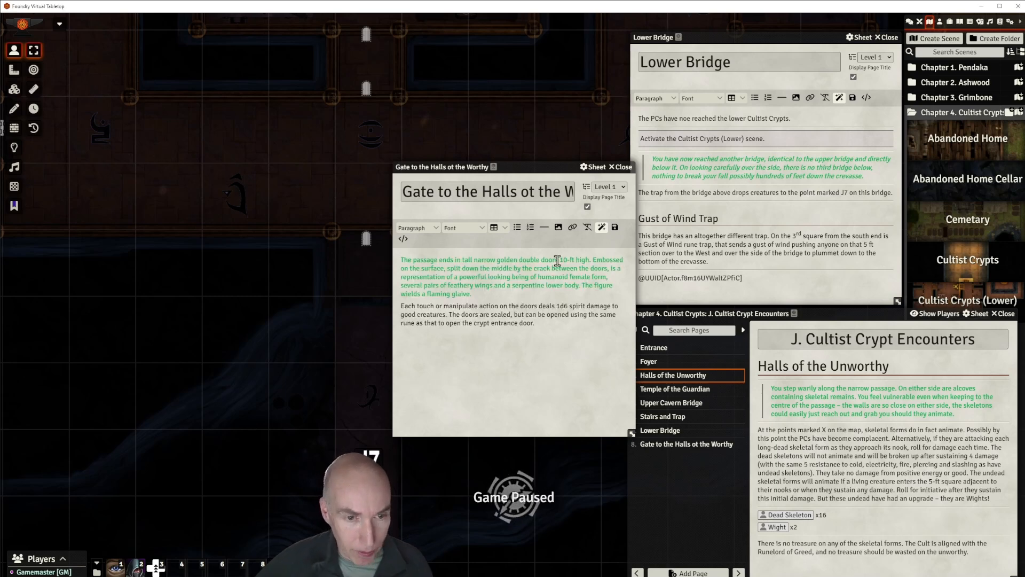
pyautogui.click(544, 228)
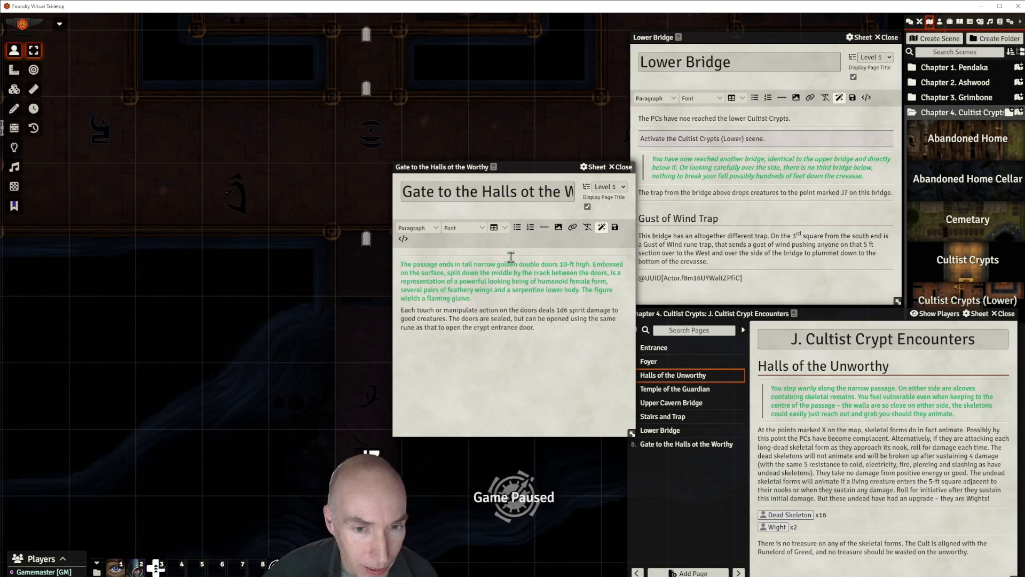
pyautogui.click(544, 227)
# Format the green paragraph describing the golden double doors as a blockquote.
pyautogui.moveTo(472, 297); pyautogui.dragTo(401, 265)
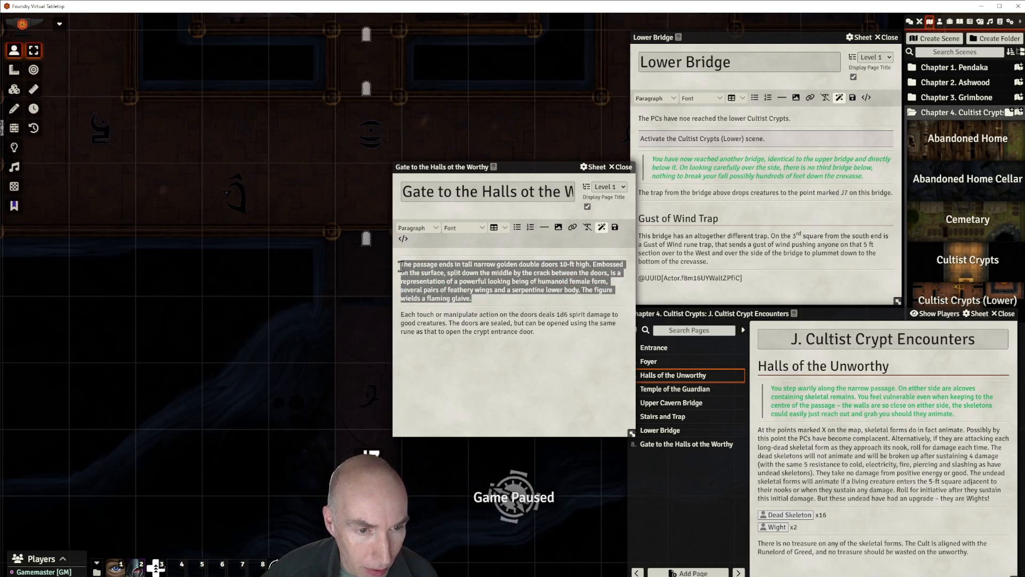
pyautogui.click(422, 228)
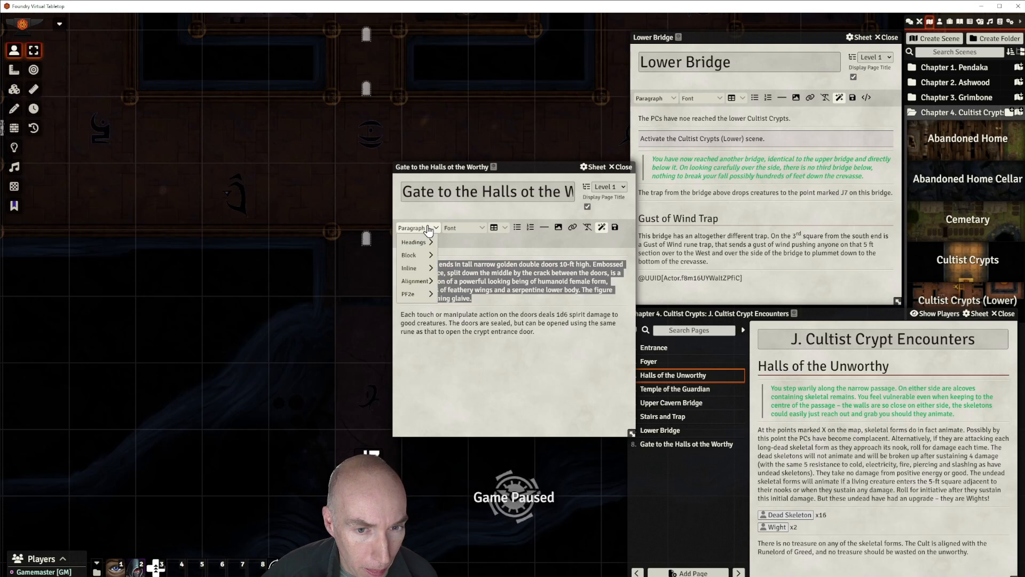
pyautogui.moveTo(424, 242)
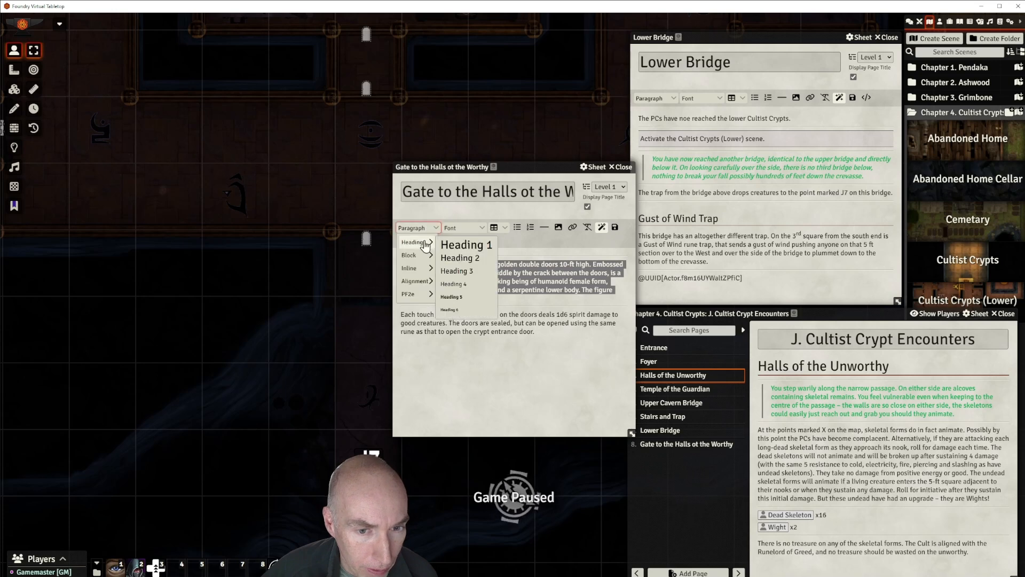
pyautogui.click(458, 271)
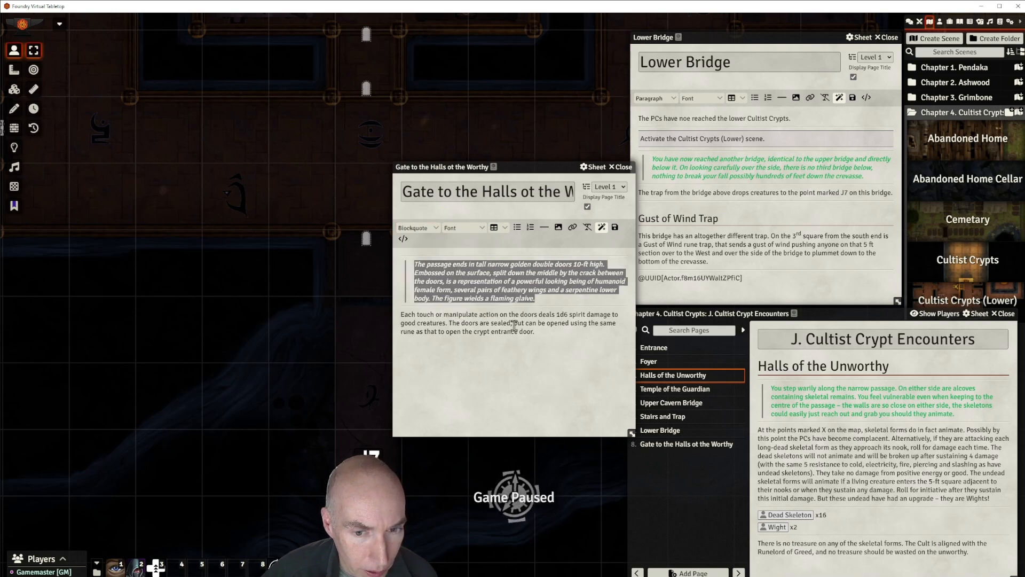
pyautogui.click(565, 353)
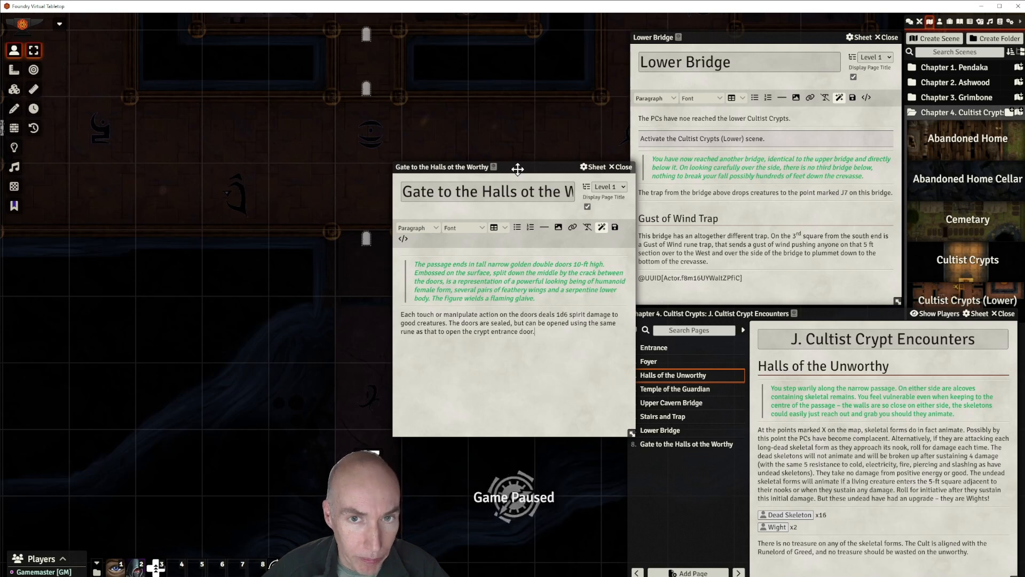
# Set the door configuration of the segment between the bridge and the crypt halls to Door.
pyautogui.moveTo(516, 169); pyautogui.dragTo(562, 142)
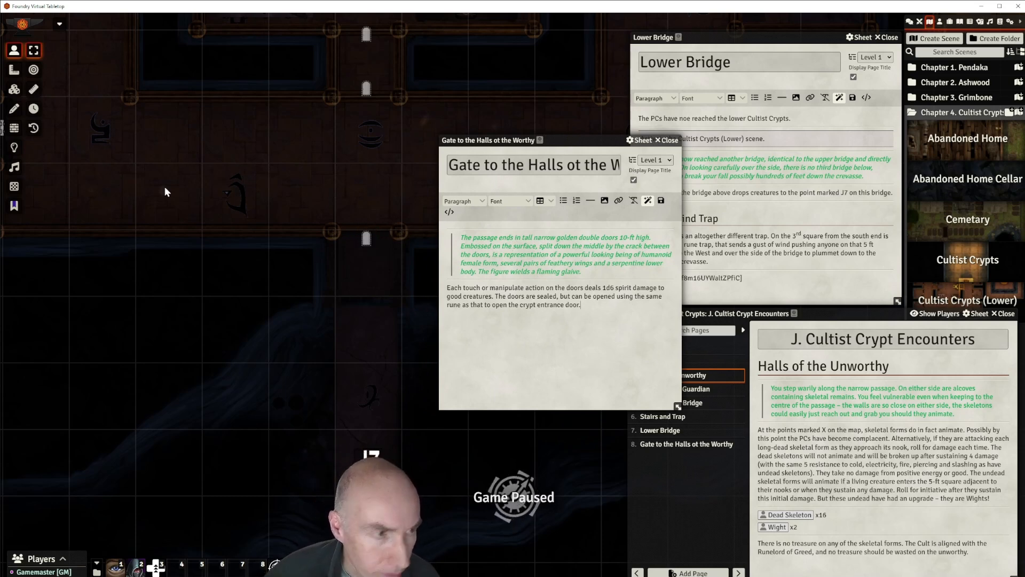
pyautogui.click(14, 127)
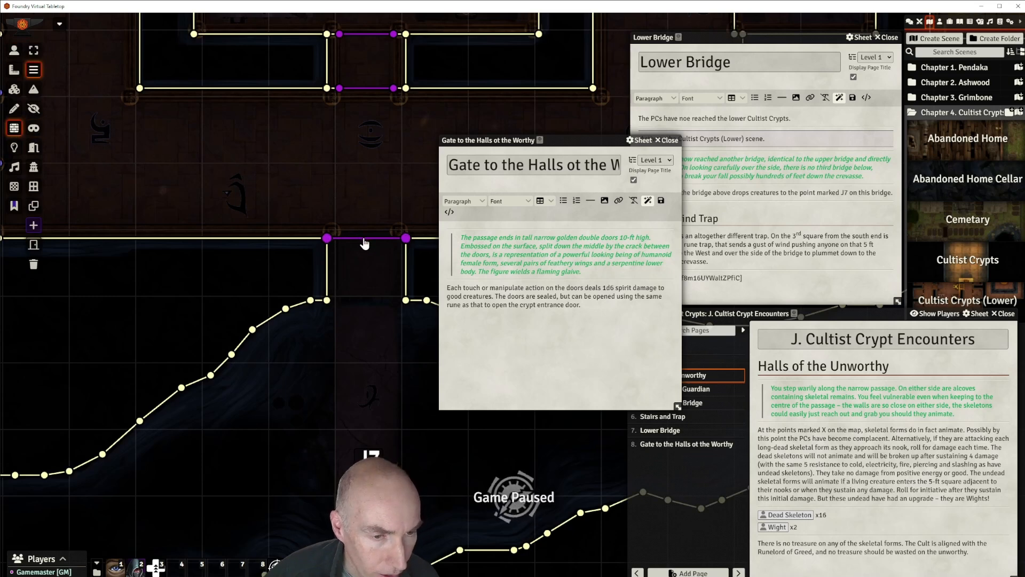
pyautogui.doubleClick(363, 239)
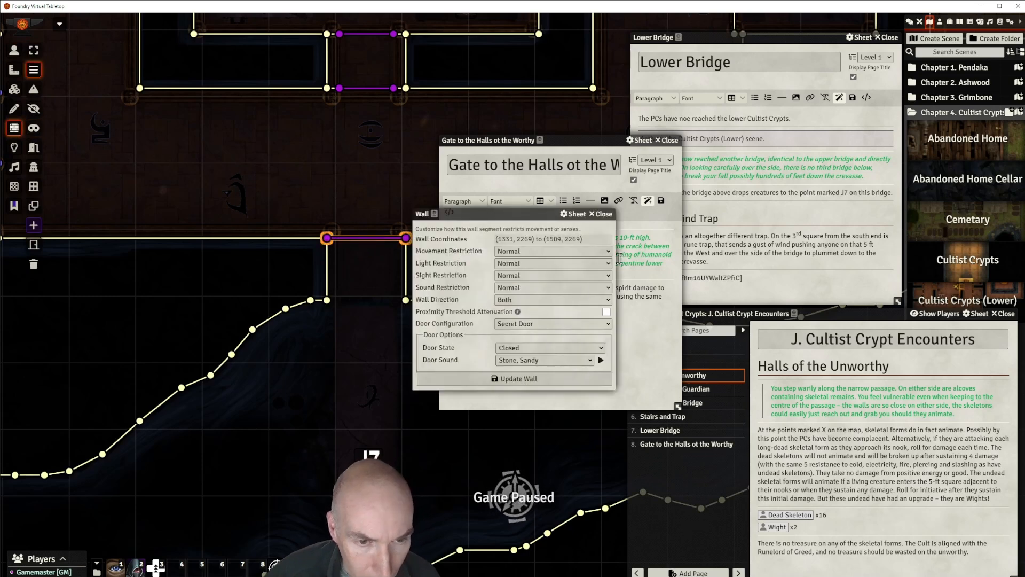
pyautogui.click(596, 327)
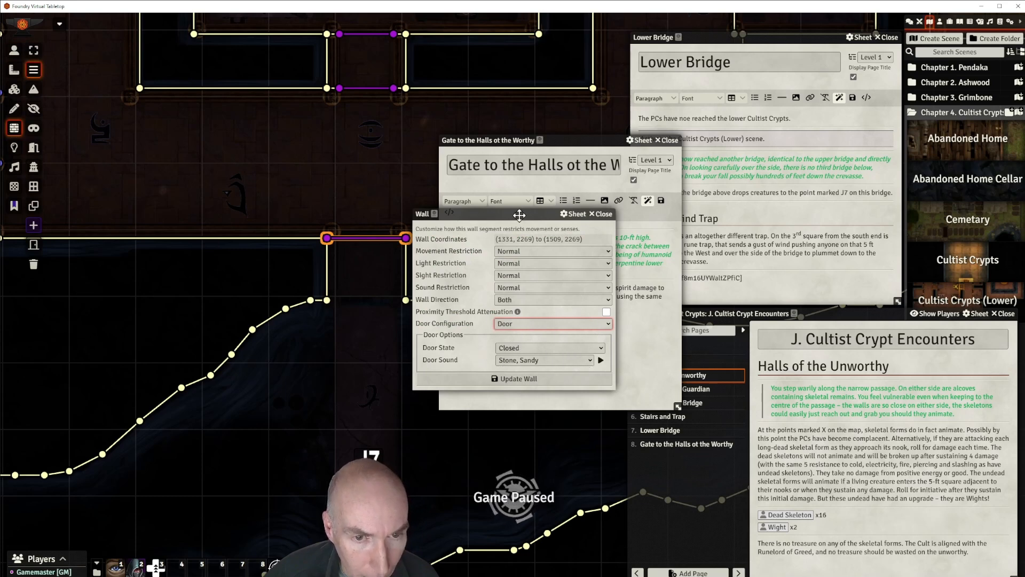
# Set the door's sound to Jail and preview it.
pyautogui.moveTo(520, 214)
pyautogui.mouseDown()
pyautogui.moveTo(344, 255)
pyautogui.moveTo(517, 232)
pyautogui.moveTo(525, 213)
pyautogui.mouseUp()
pyautogui.click(596, 362)
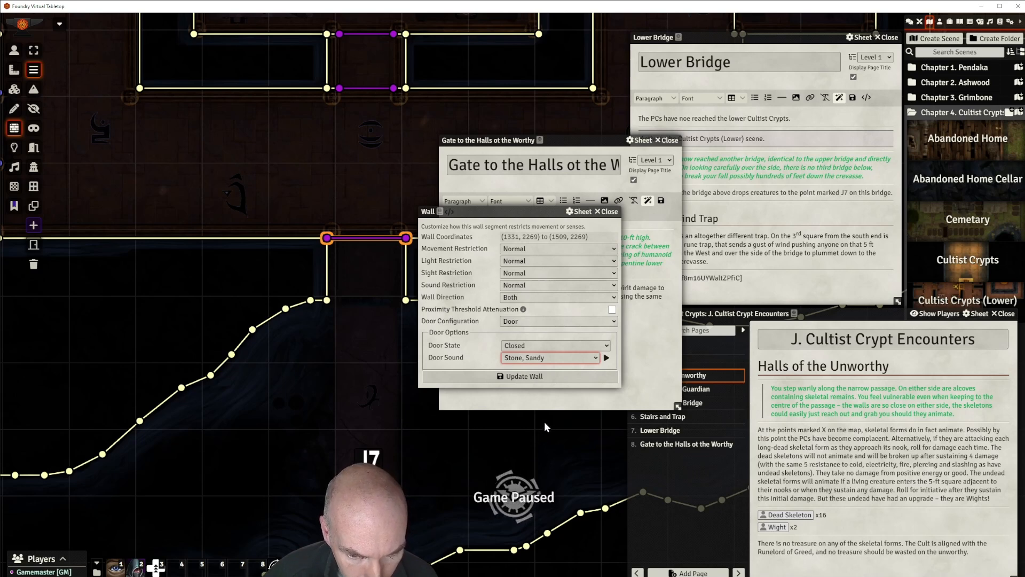
pyautogui.press('j')
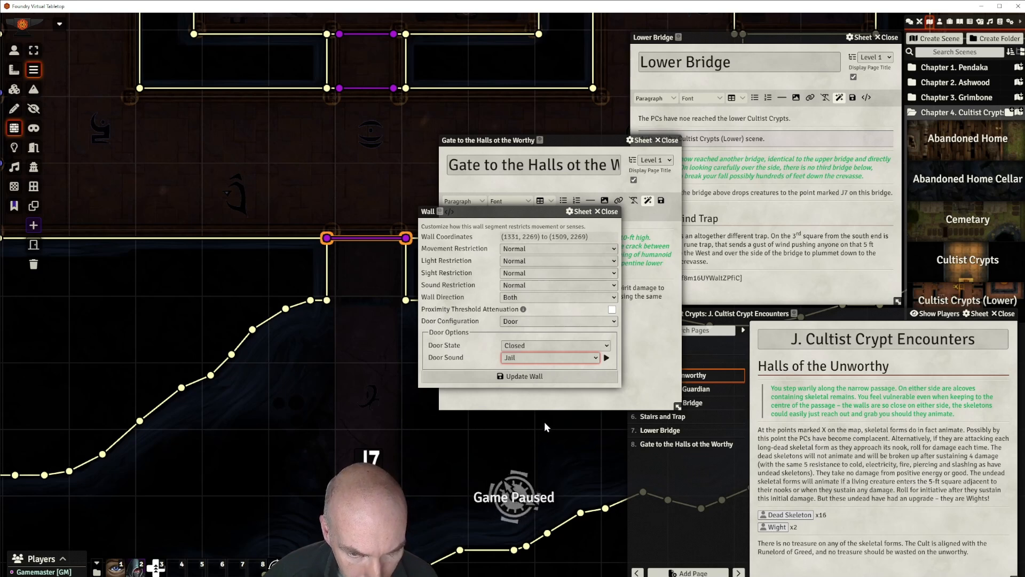
pyautogui.click(607, 357)
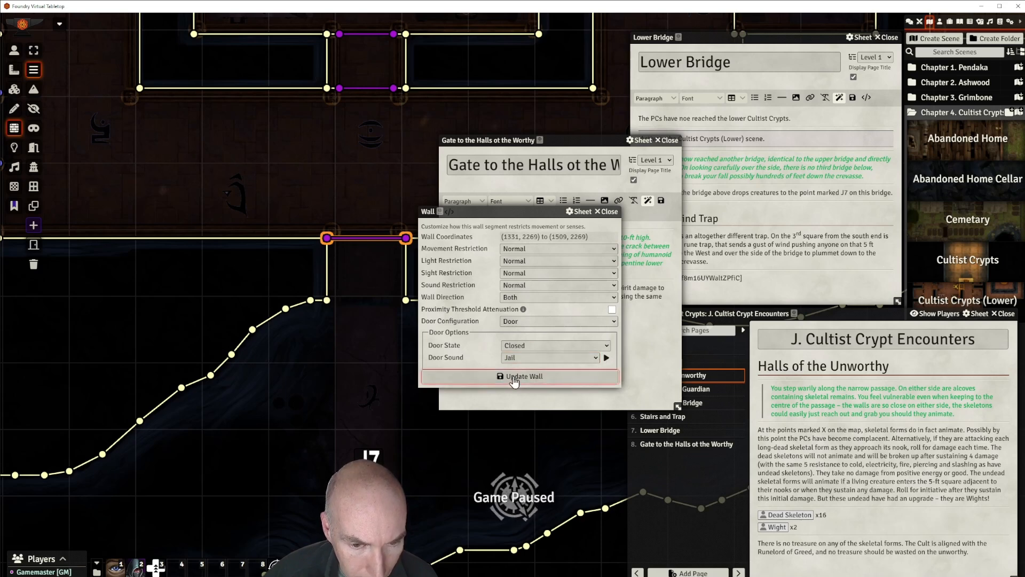
# Set the door's sound to Metal and preview it.
pyautogui.click(594, 358)
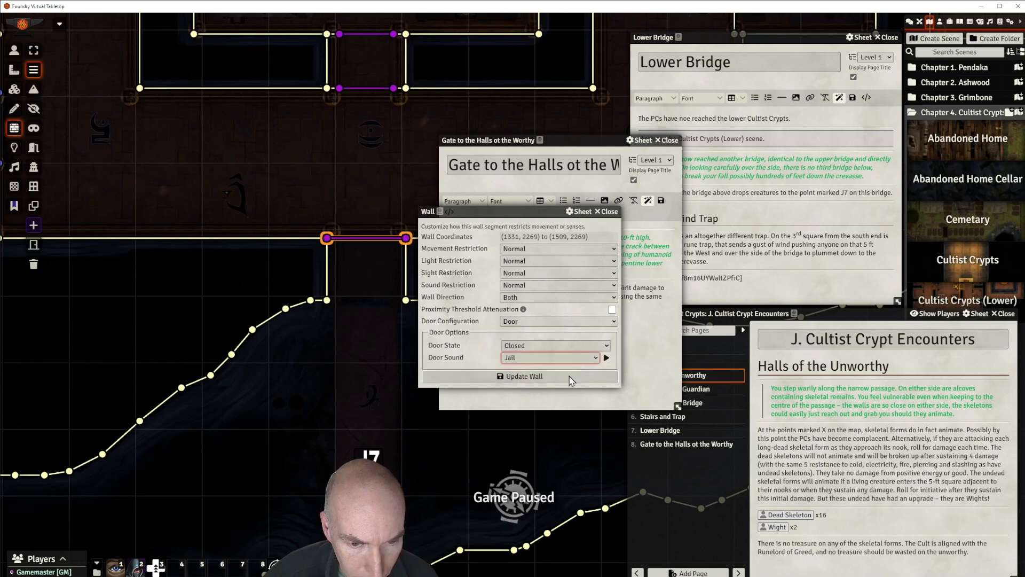
pyautogui.press('Down')
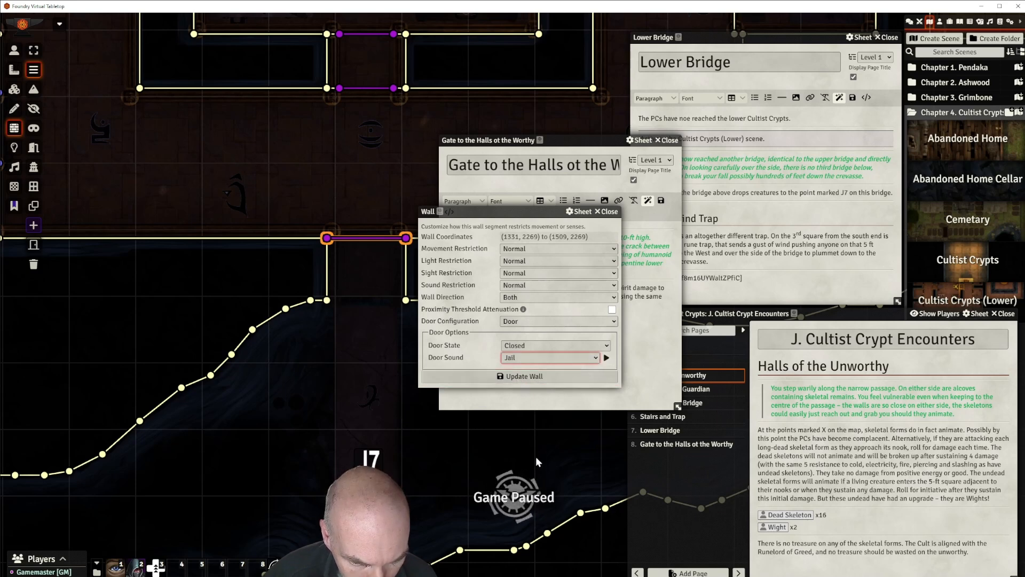
pyautogui.click(607, 358)
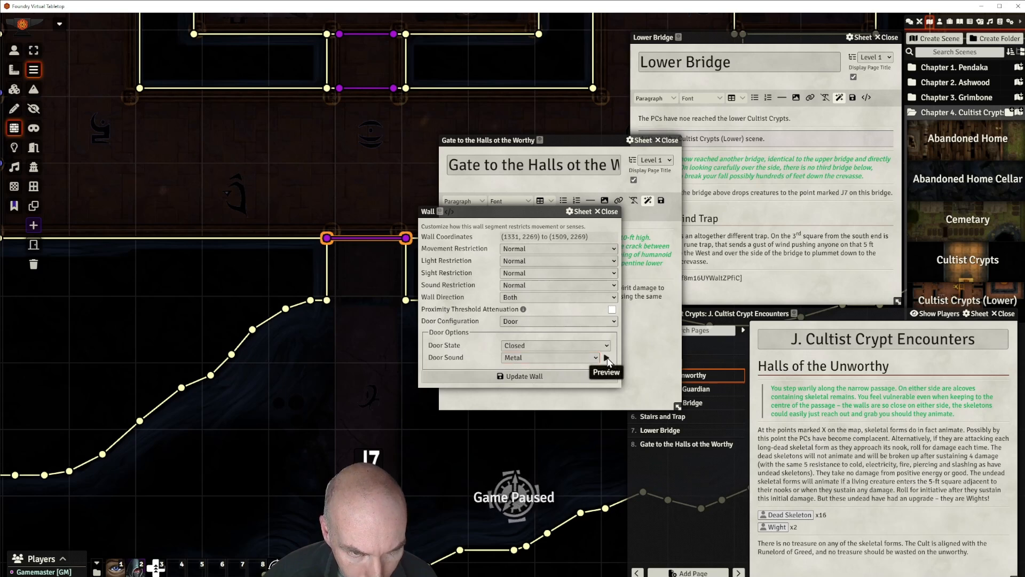
# Apply the configured door settings to the wall segment and deselect it on the map.
pyautogui.click(522, 378)
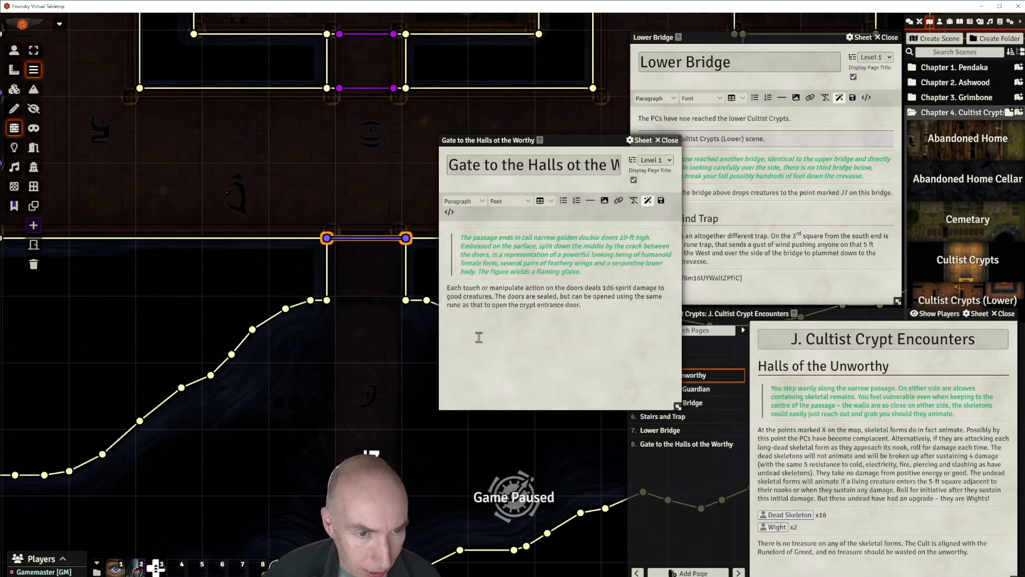
pyautogui.click(366, 185)
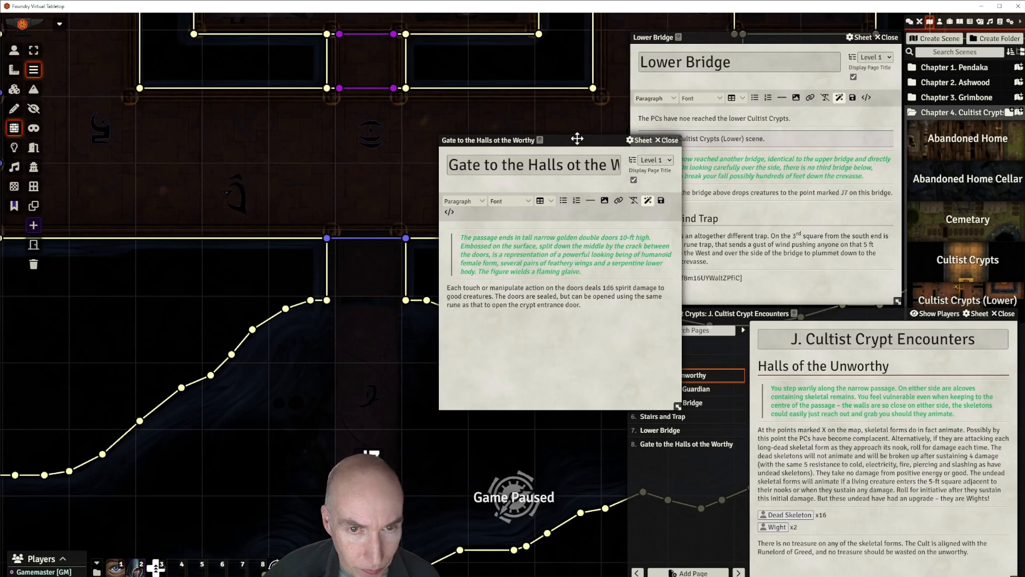
pyautogui.moveTo(571, 140); pyautogui.dragTo(584, 113)
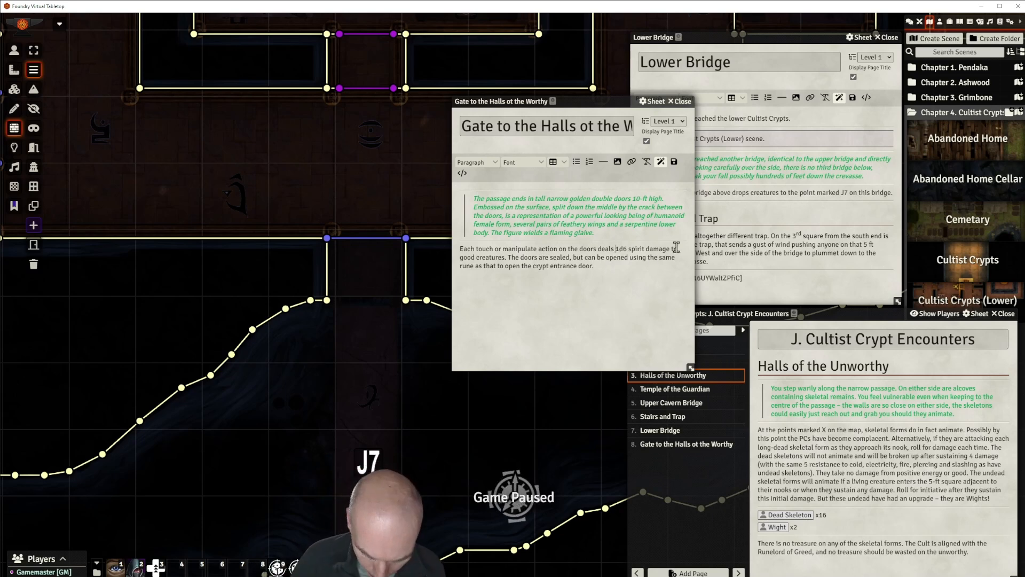
pyautogui.write('@Damage')
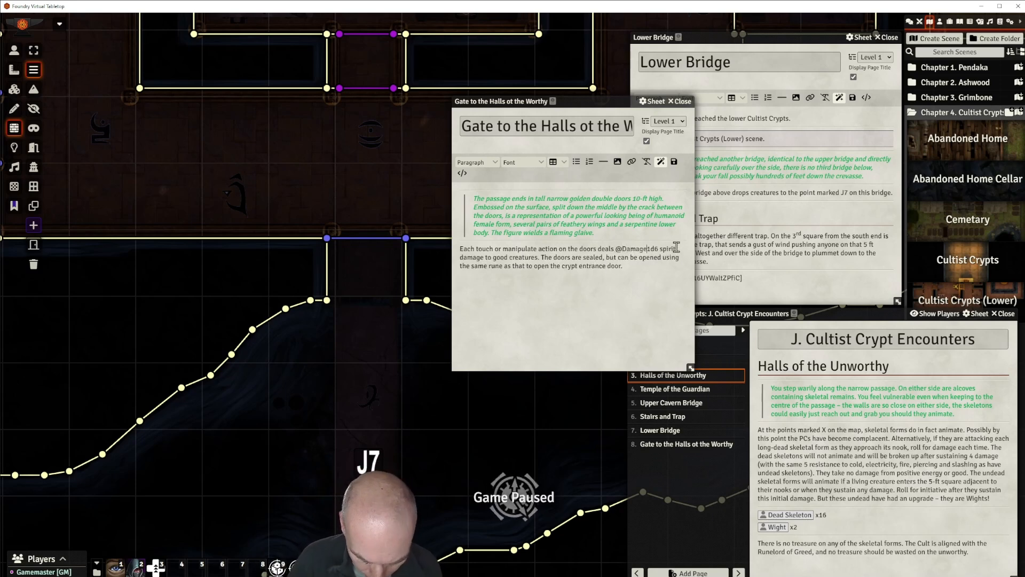
pyautogui.write('[')
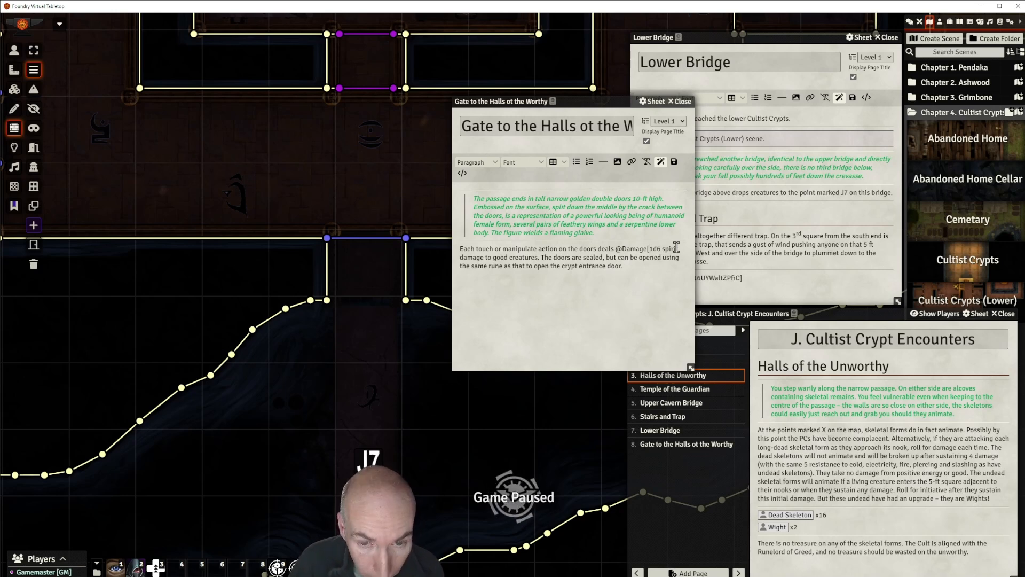
pyautogui.write('1d6')
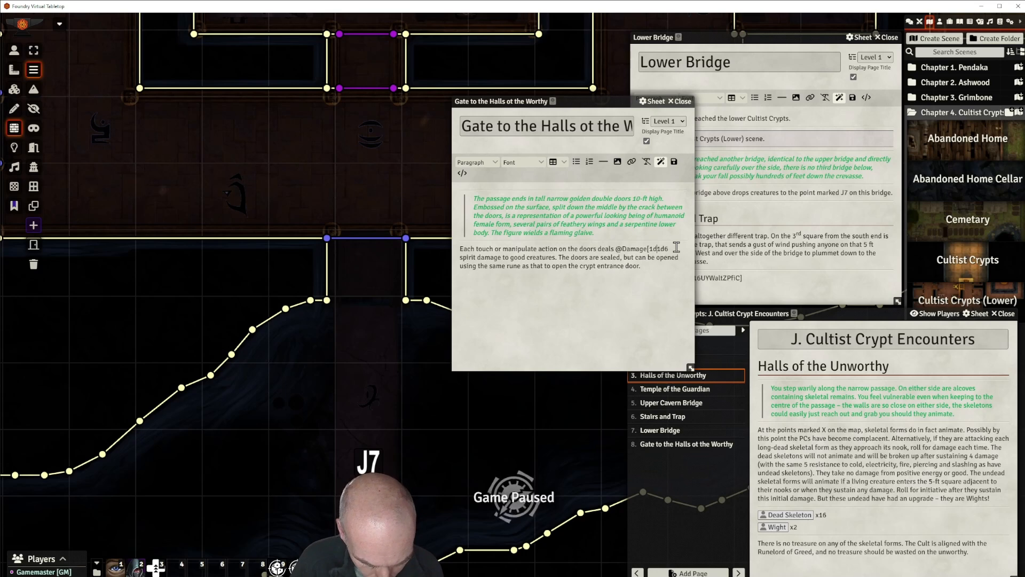
pyautogui.write('[spirit')
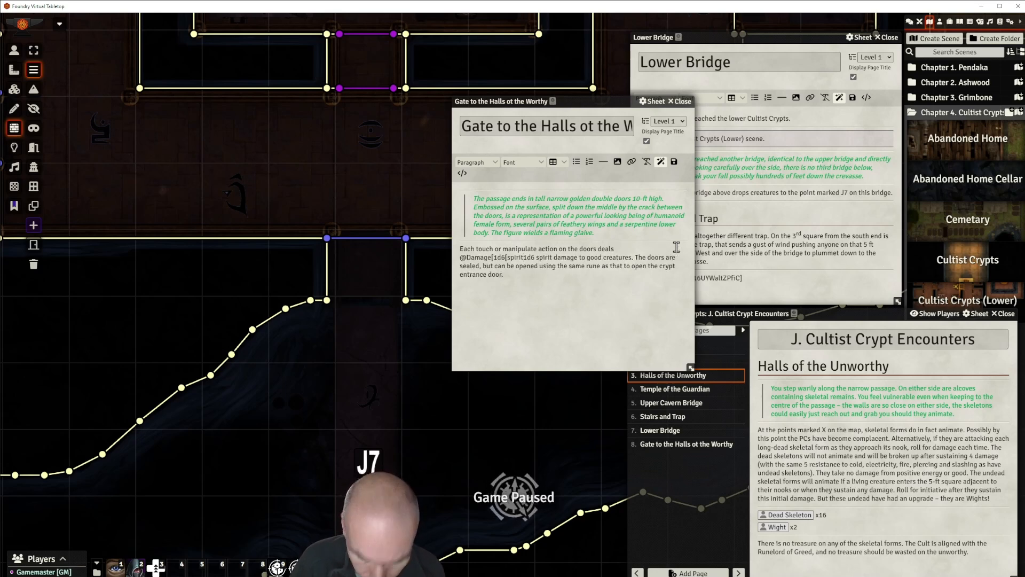
pyautogui.write(']]')
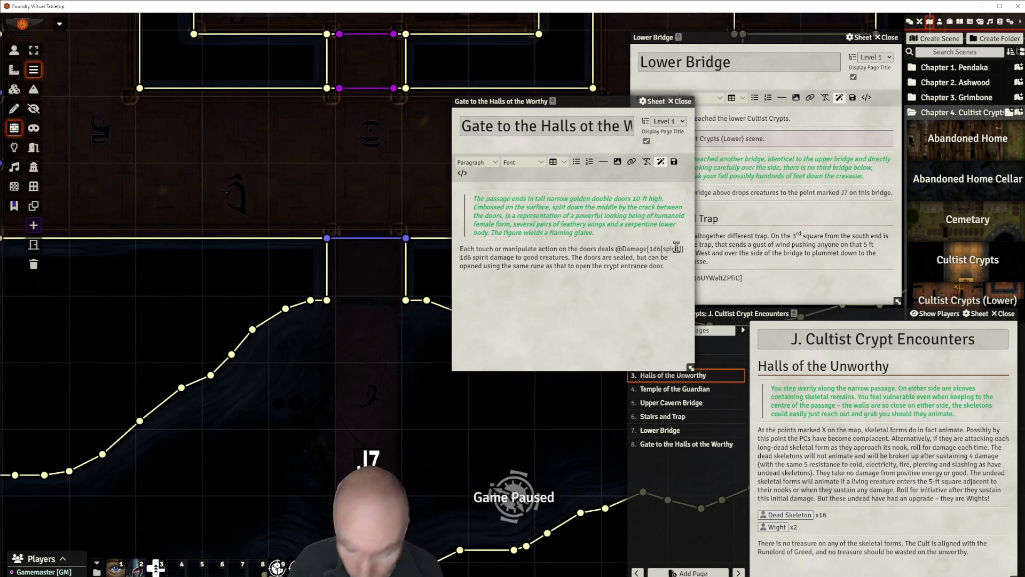
# Delete the plain "1d6 spirit" text that follows the inline damage code.
pyautogui.press('Delete')
pyautogui.press('Delete')
pyautogui.press('Delete')
pyautogui.press('Delete')
pyautogui.press('Delete')
pyautogui.press('Delete')
pyautogui.press('Delete')
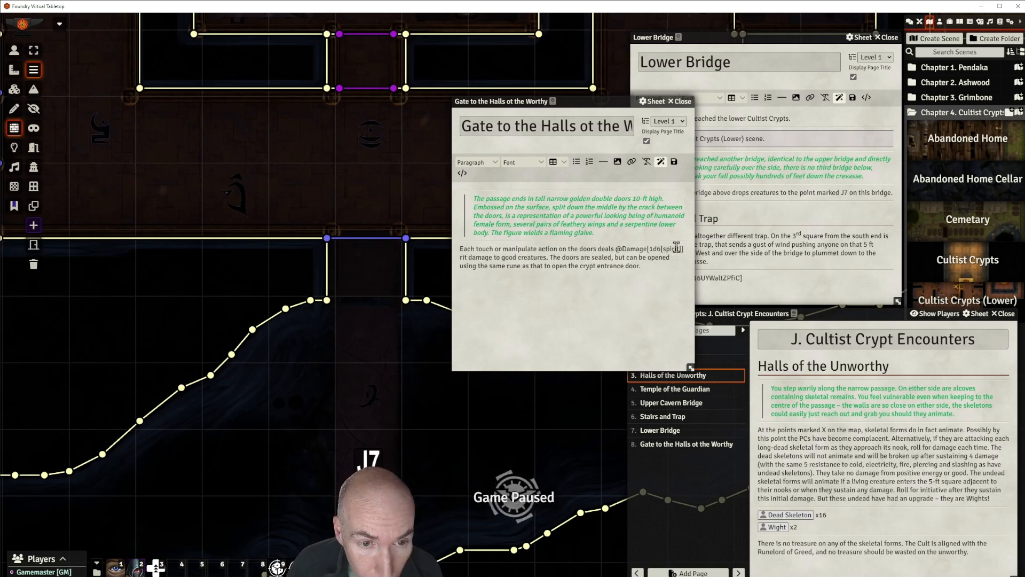
pyautogui.press('Delete')
pyautogui.press('Delete')
pyautogui.press('Delete')
pyautogui.press('Delete')
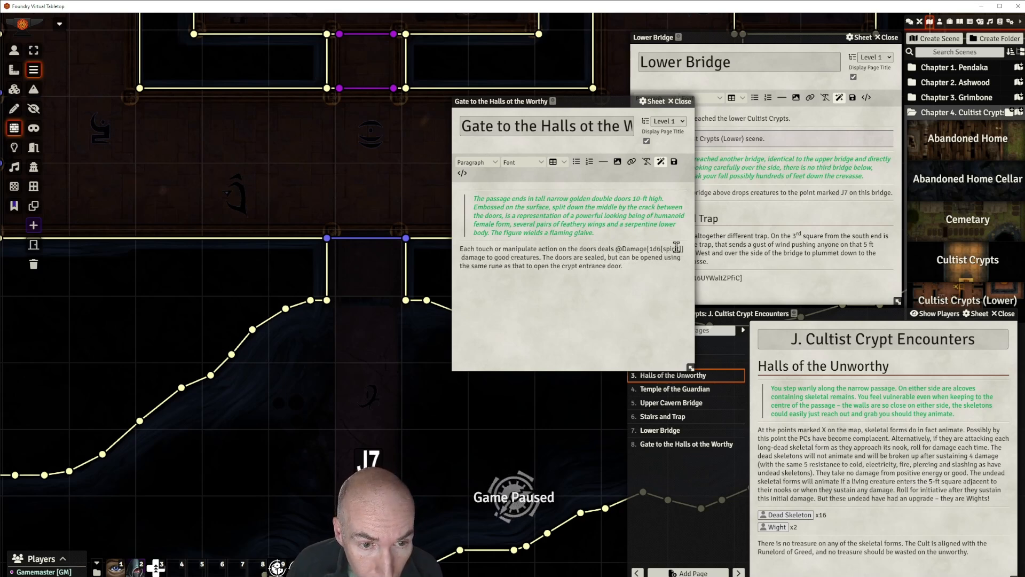
pyautogui.press('Delete')
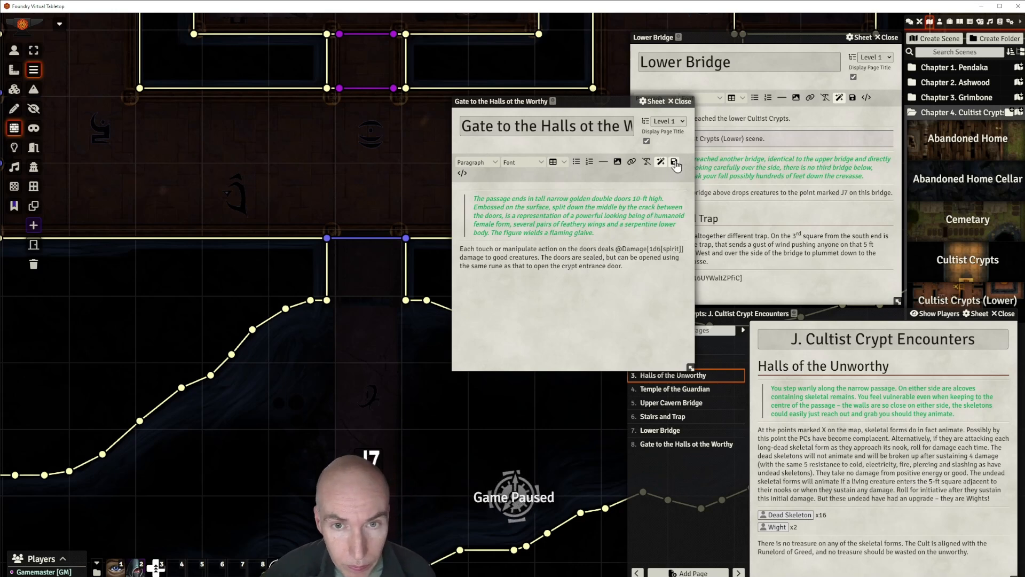
# Close the Lower Bridge page editor and move the gate page editor into its place above the journal.
pyautogui.click(890, 38)
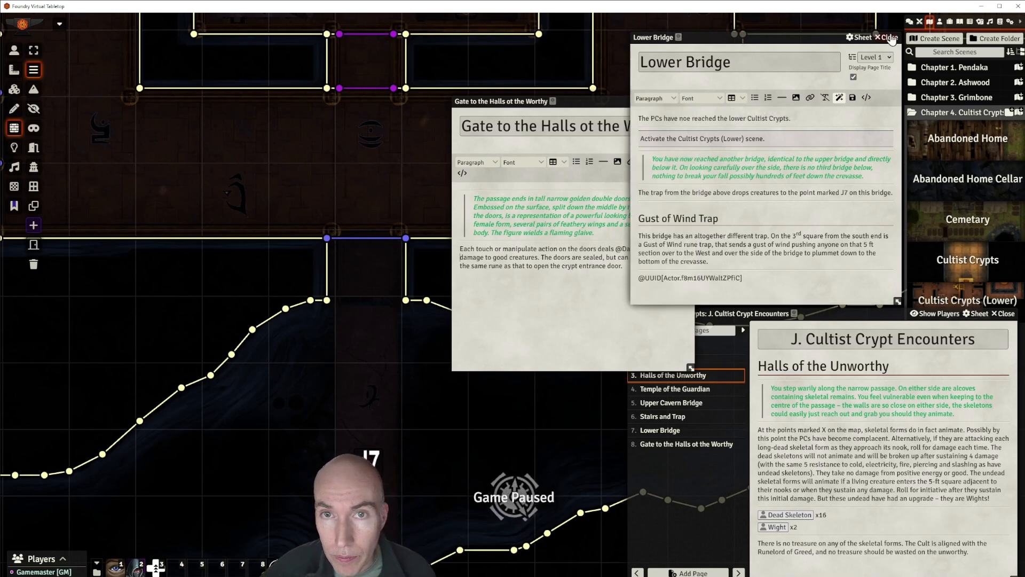
pyautogui.click(889, 39)
pyautogui.moveTo(585, 100); pyautogui.dragTo(784, 38)
# Display the gate page in the J. Cultist Crypt Encounters journal and test-roll its 1d6 spirit damage link.
pyautogui.click(687, 443)
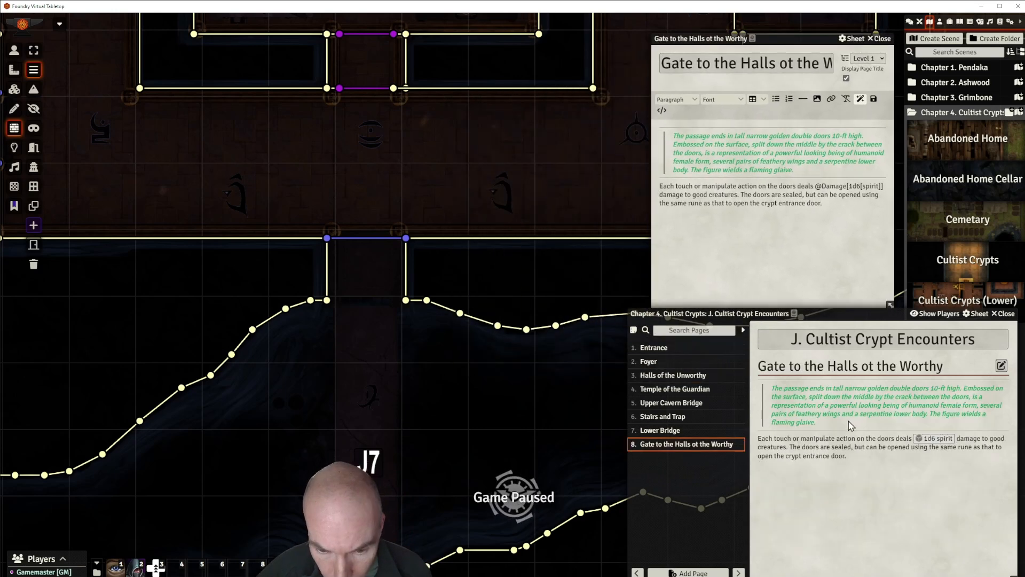
pyautogui.click(945, 440)
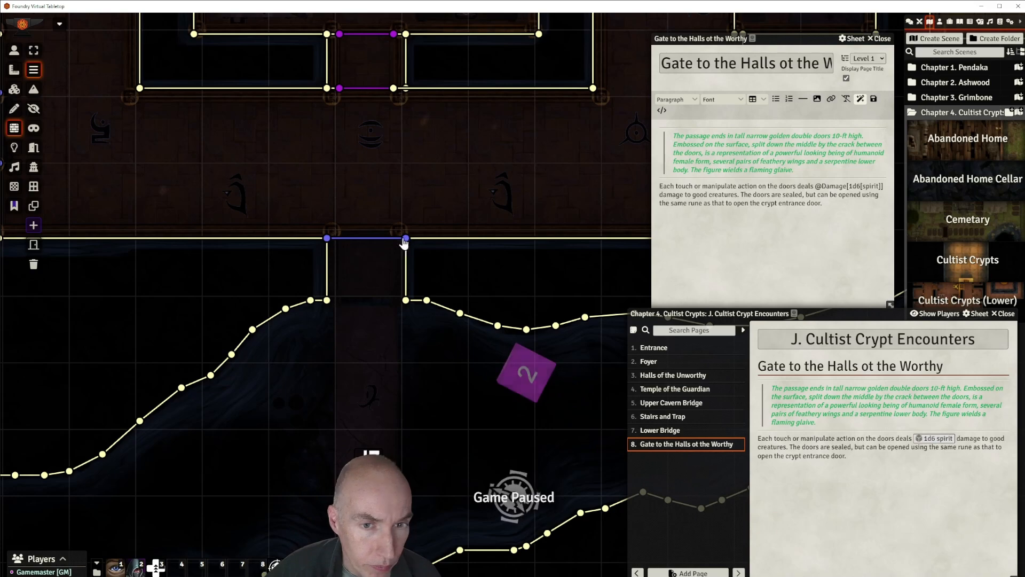
pyautogui.scroll(-3, 480, 251)
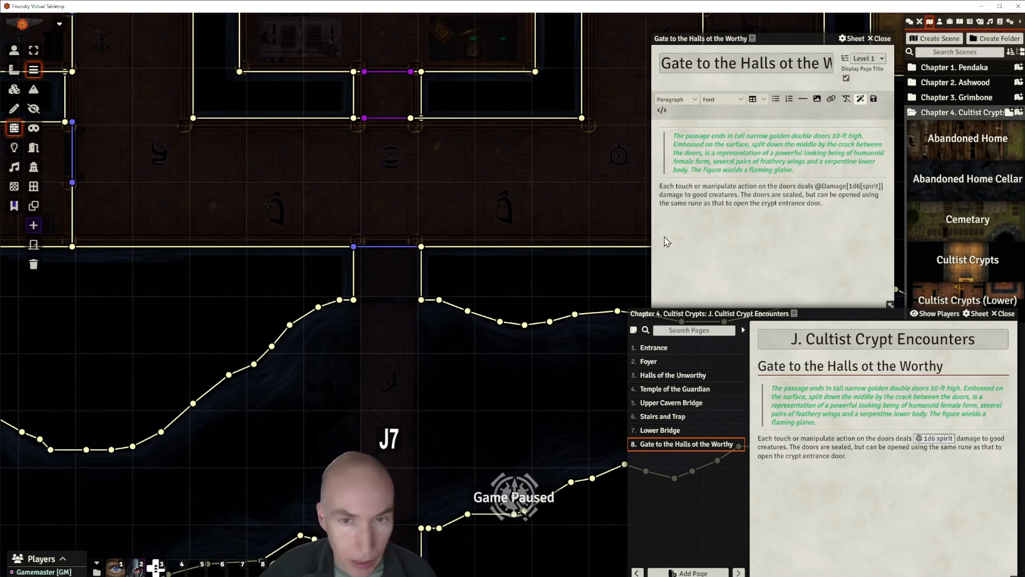
# Add a text page named "Passages of the Worthy" to the J. Cultist Crypt Encounters journal.
pyautogui.click(707, 573)
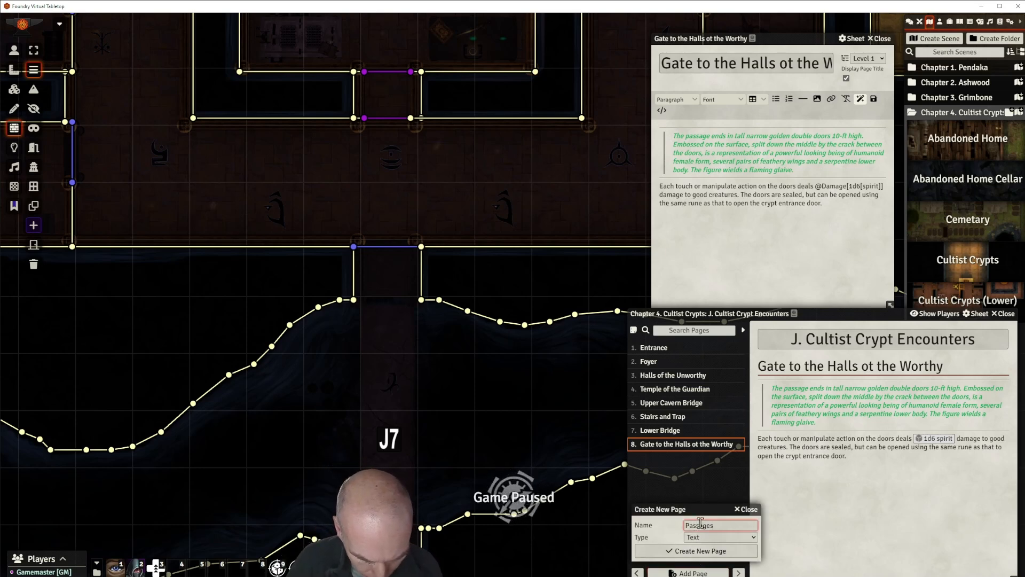
pyautogui.write('Passages of the Worth')
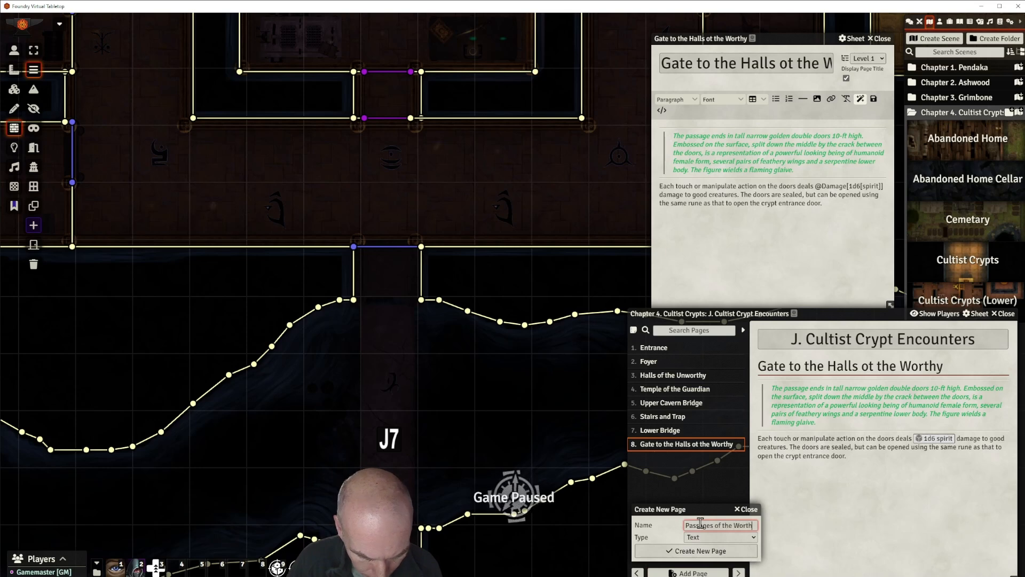
pyautogui.write('y')
pyautogui.click(721, 551)
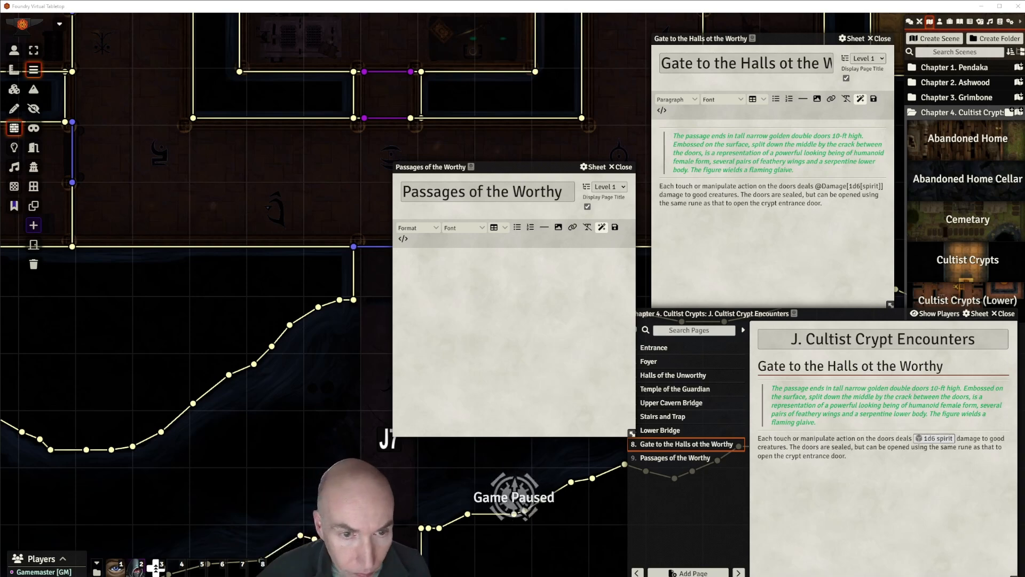
# Paste the passages description into the new page, and close the gate page editor to place the new editor there.
pyautogui.click(481, 258)
pyautogui.hotkey('ctrl', 'v')
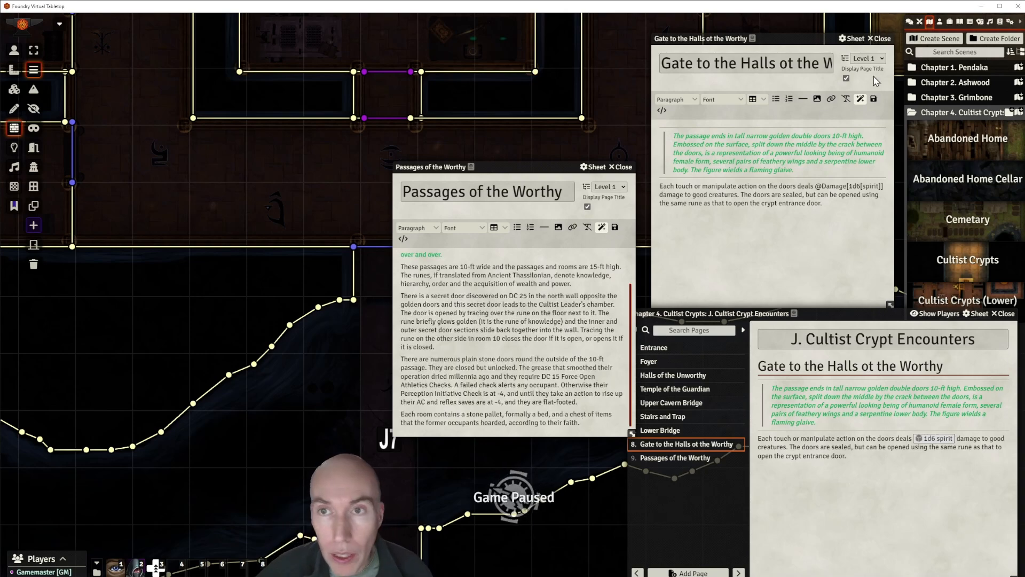
pyautogui.click(880, 38)
pyautogui.moveTo(531, 167); pyautogui.dragTo(796, 40)
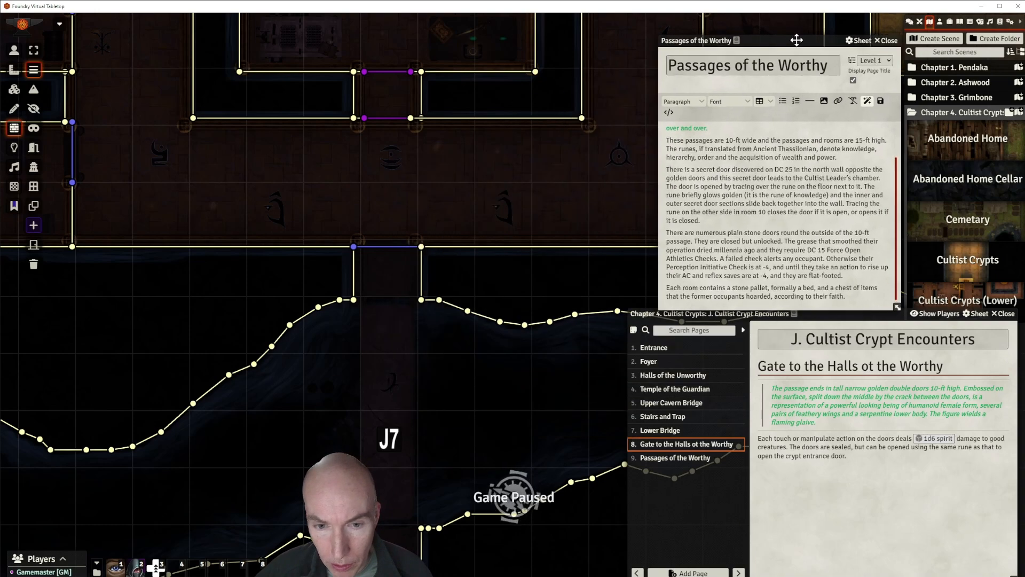
# Display the Passages of the Worthy page in the journal and save its pasted text.
pyautogui.click(676, 460)
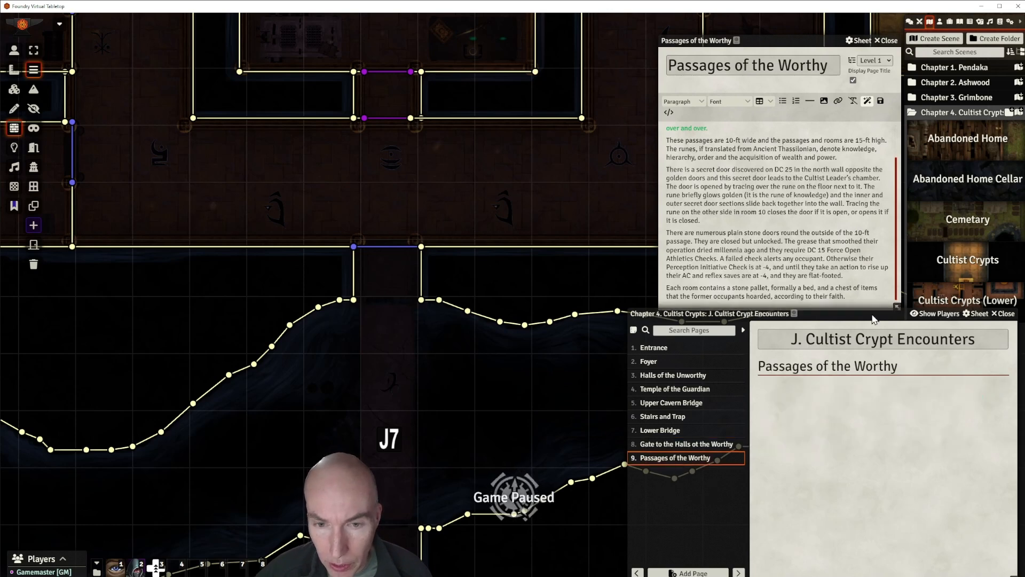
pyautogui.scroll(2, 847, 198)
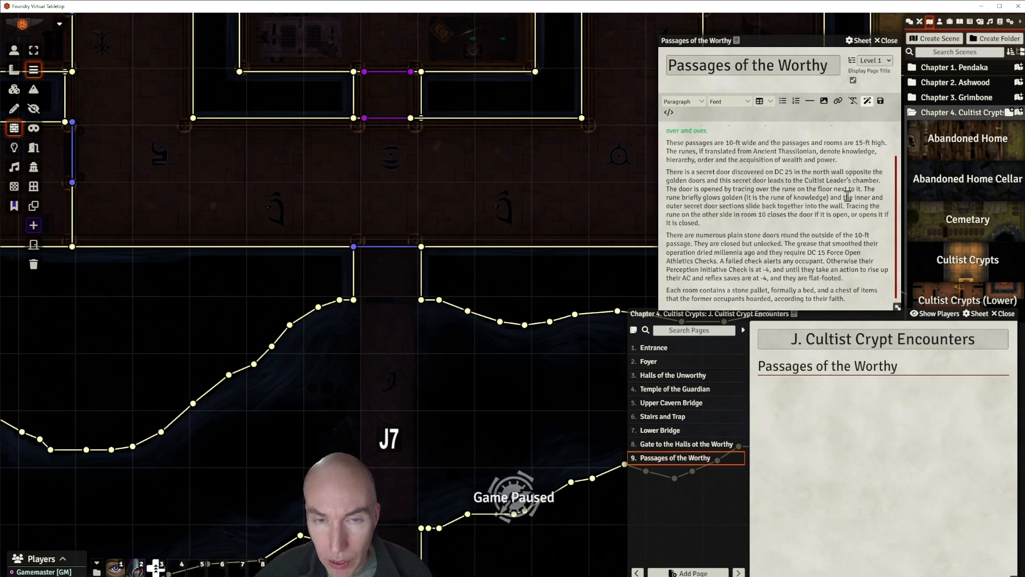
pyautogui.click(880, 101)
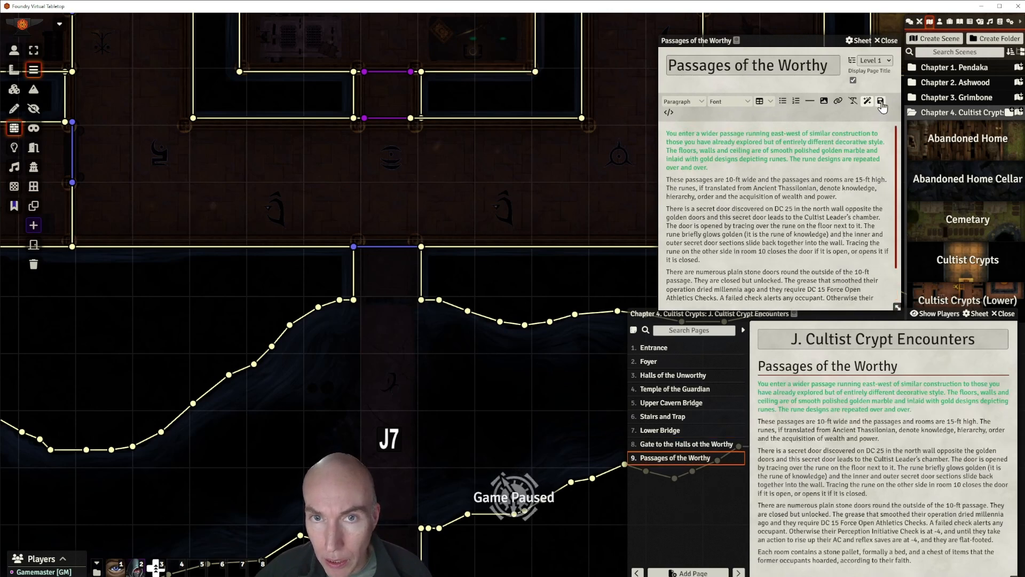
# Insert horizontal lines above and below the green paragraph describing the wider passage.
pyautogui.click(667, 132)
pyautogui.click(810, 102)
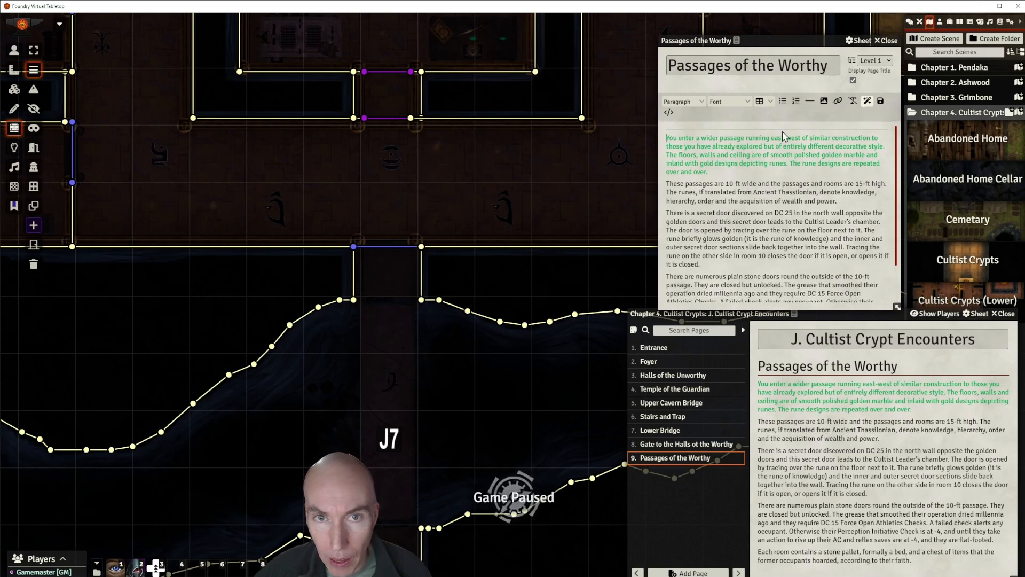
pyautogui.click(717, 173)
pyautogui.click(810, 101)
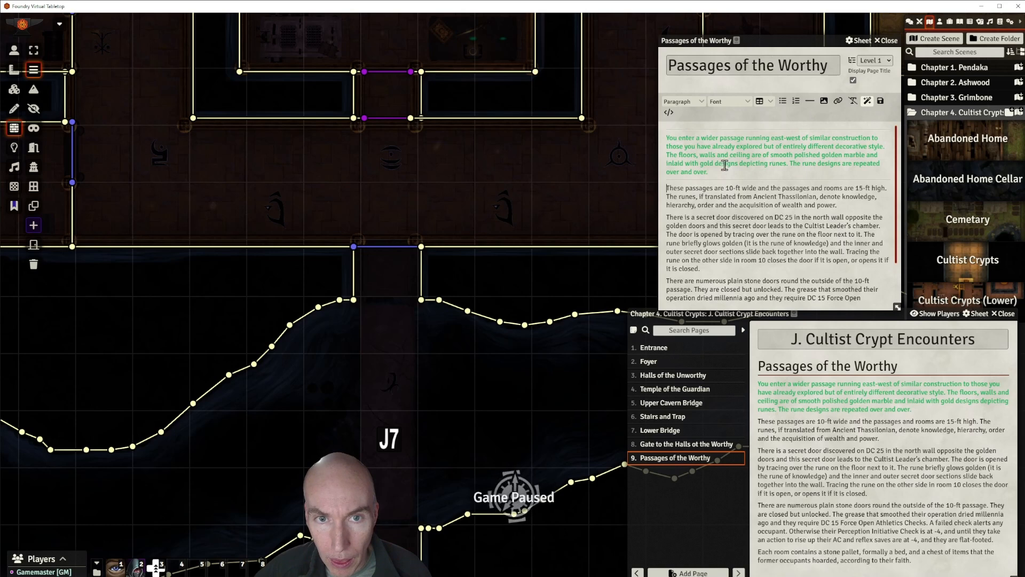
# Format the green passage description as a blockquote and save the page.
pyautogui.moveTo(710, 171); pyautogui.dragTo(667, 140)
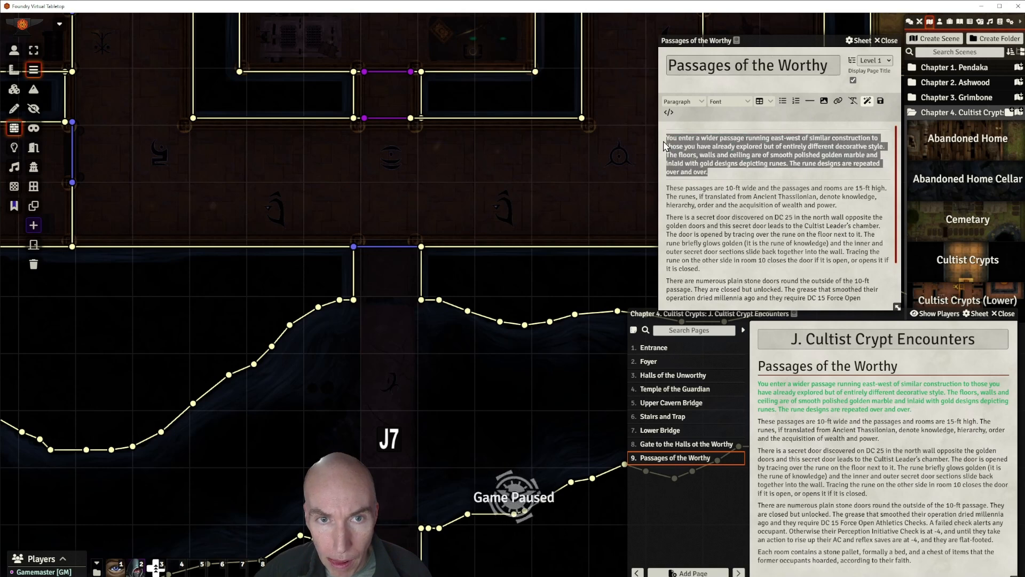
pyautogui.click(683, 102)
pyautogui.moveTo(677, 129)
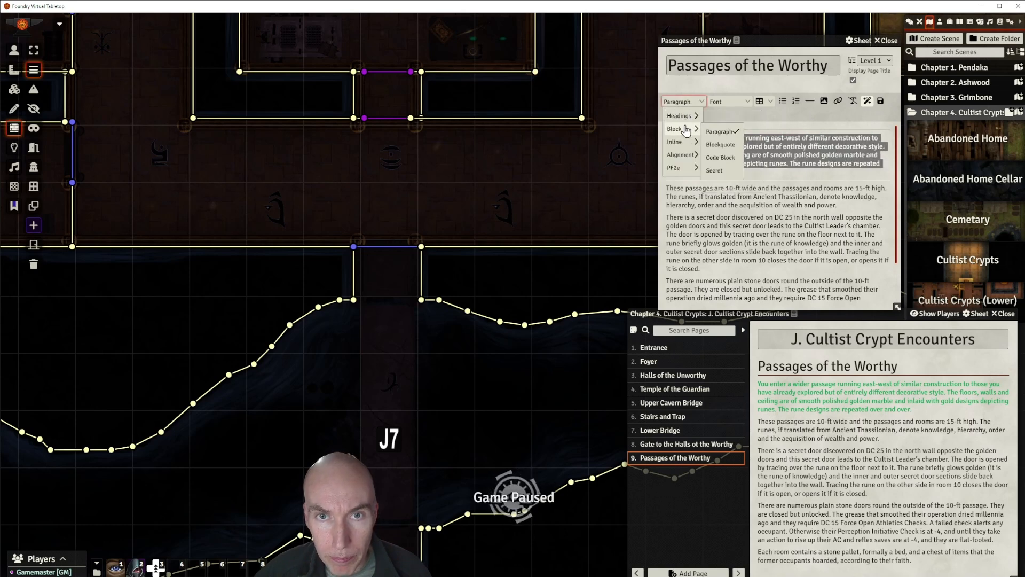
pyautogui.click(721, 144)
pyautogui.click(796, 217)
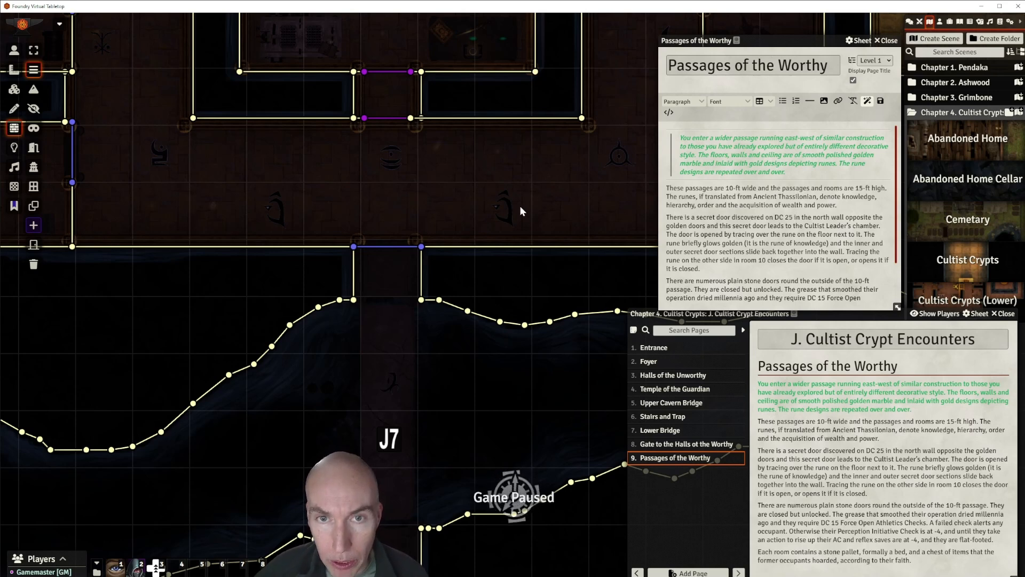
pyautogui.hotkey('ctrl', 's')
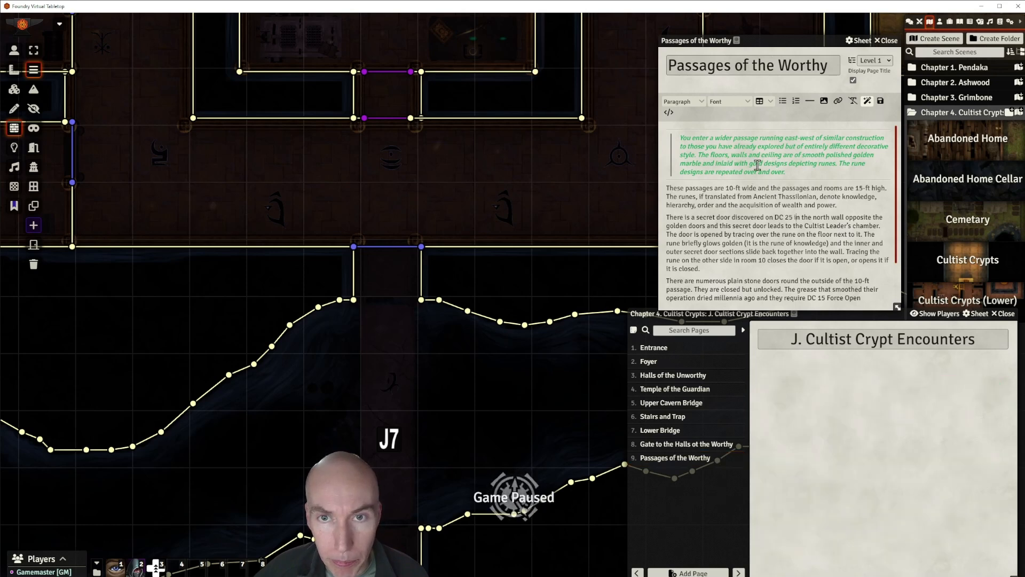
# Replace "gold" with "dark" in the blockquote's phrase about the inlaid rune designs.
pyautogui.doubleClick(757, 164)
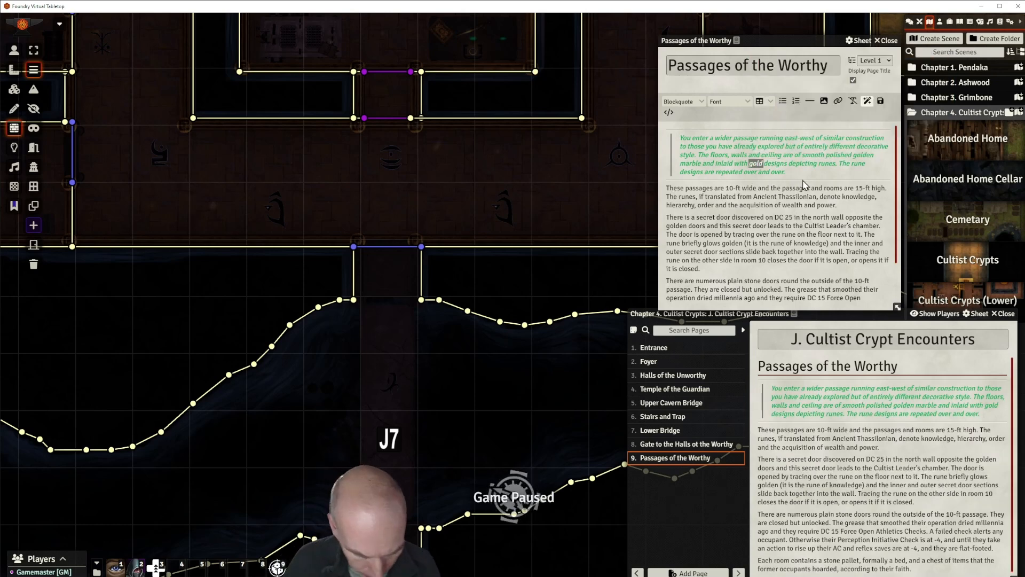
pyautogui.write('dfa')
pyautogui.press('BackSpace')
pyautogui.press('BackSpace')
pyautogui.write('ar')
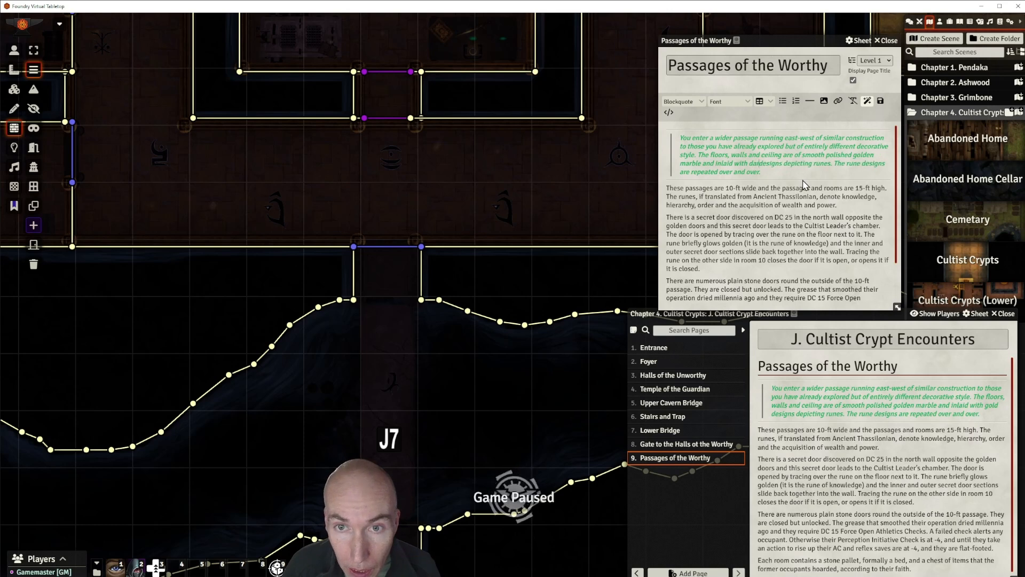
pyautogui.write('k')
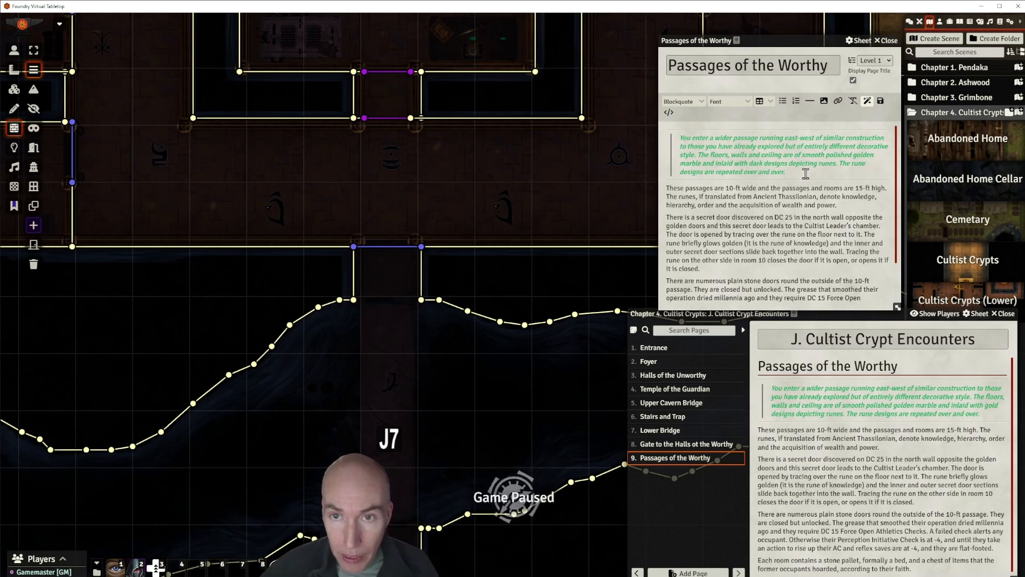
# Replace "knowledge" with "observation" in the sentence listing the meanings of the Ancient Thassilonian runes.
pyautogui.moveTo(790, 146); pyautogui.dragTo(793, 146)
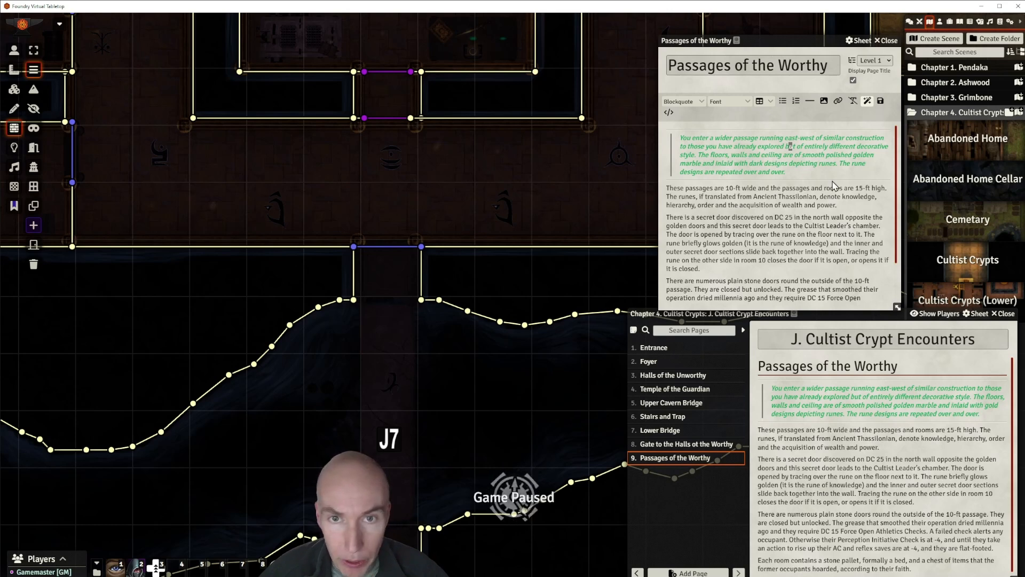
pyautogui.scroll(-2, 813, 201)
pyautogui.scroll(2, 812, 201)
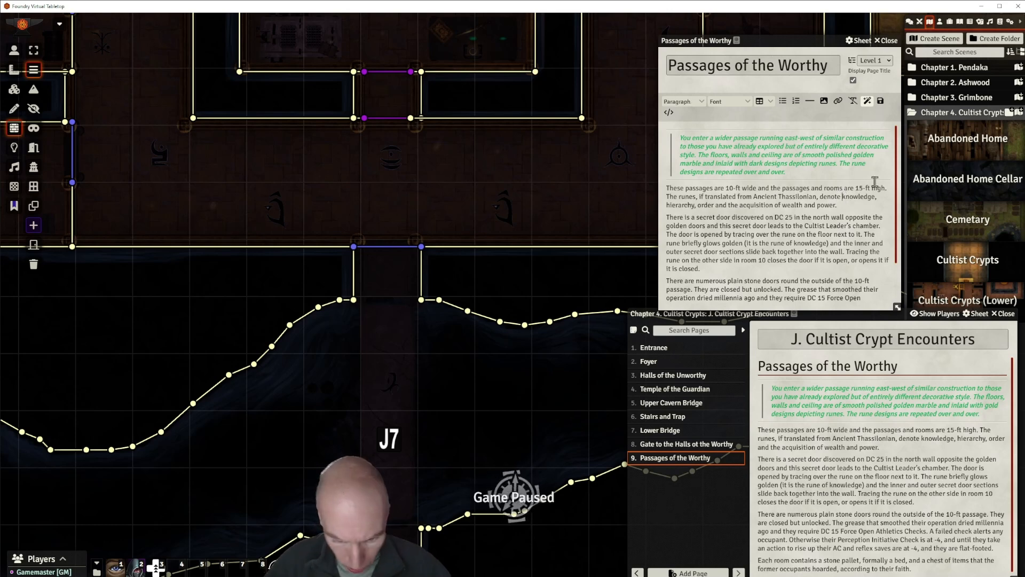
pyautogui.write('bservation')
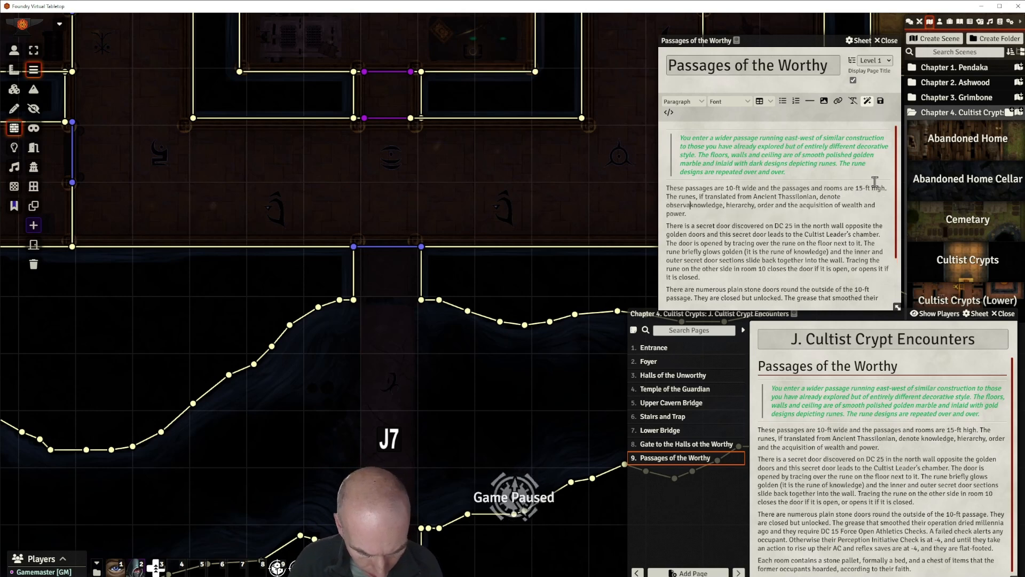
pyautogui.press('Delete')
pyautogui.press('Delete')
pyautogui.press('Delete')
pyautogui.press('Delete')
pyautogui.press('Delete')
pyautogui.press('Delete')
pyautogui.press('Delete')
pyautogui.press('Delete')
pyautogui.press('Delete')
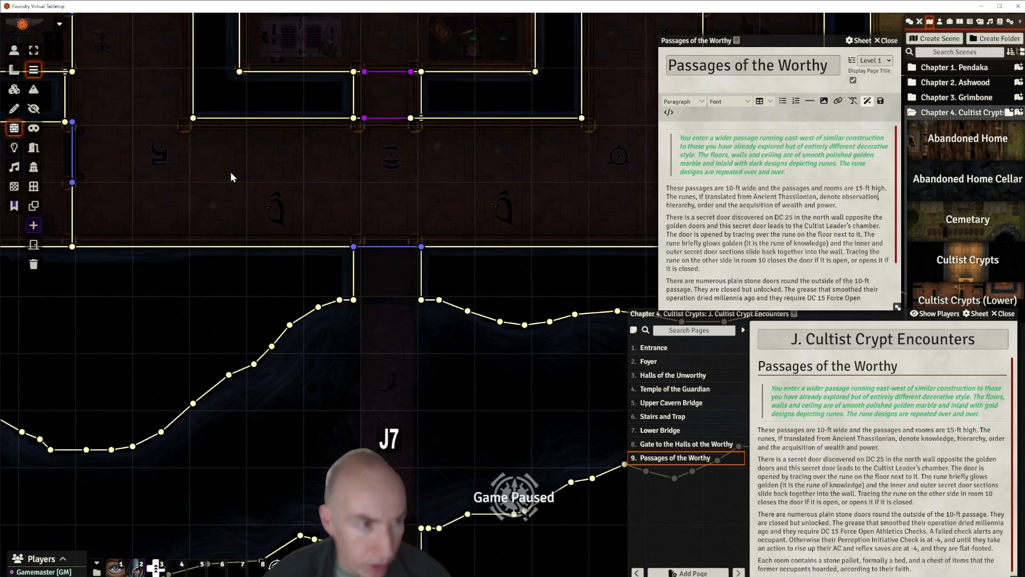
# Replace "order" with "discipline" in the list of rune meanings, leaving no extra space after it.
pyautogui.moveTo(229, 172); pyautogui.dragTo(265, 248)
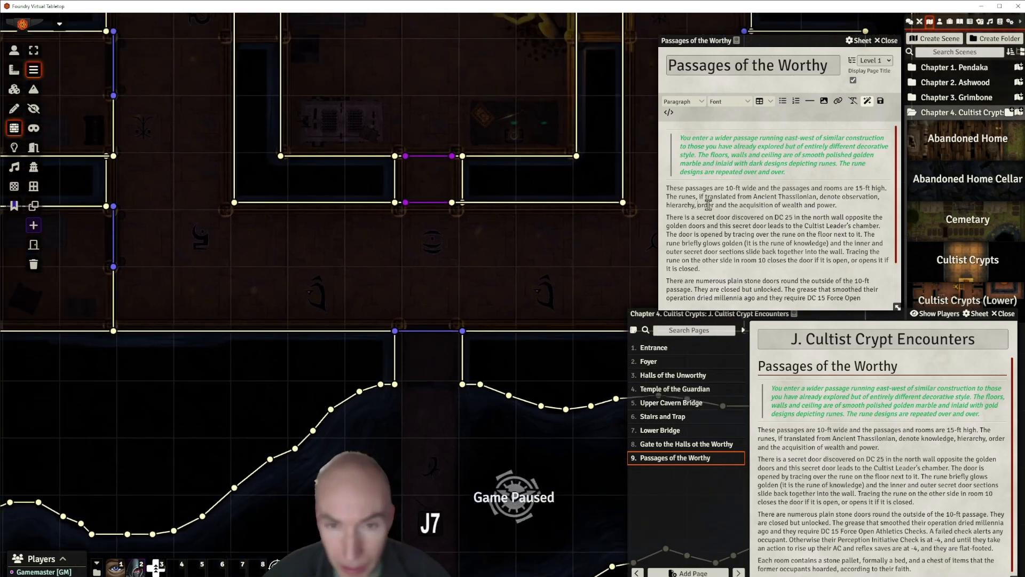
pyautogui.write('d')
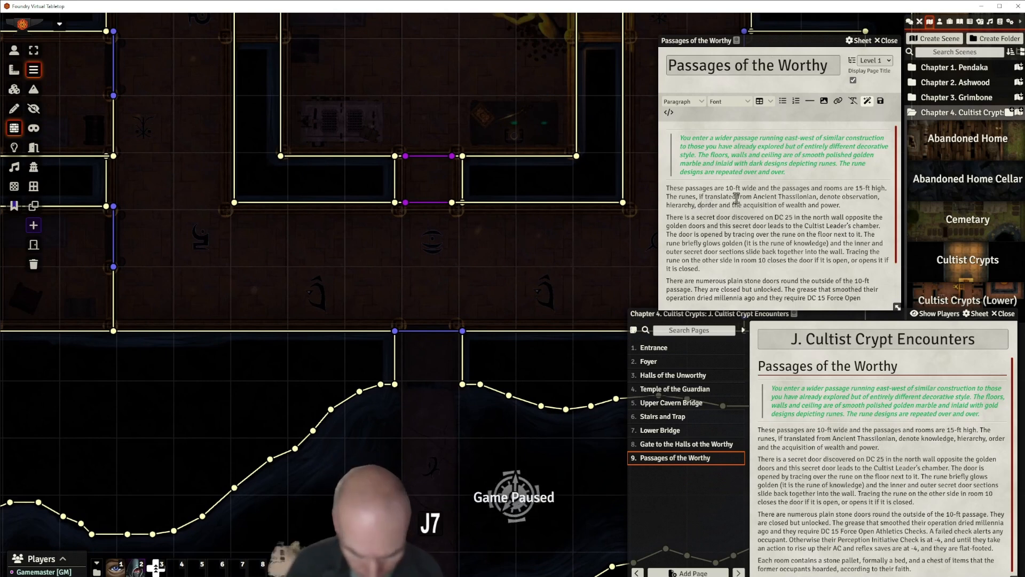
pyautogui.write('isciplin')
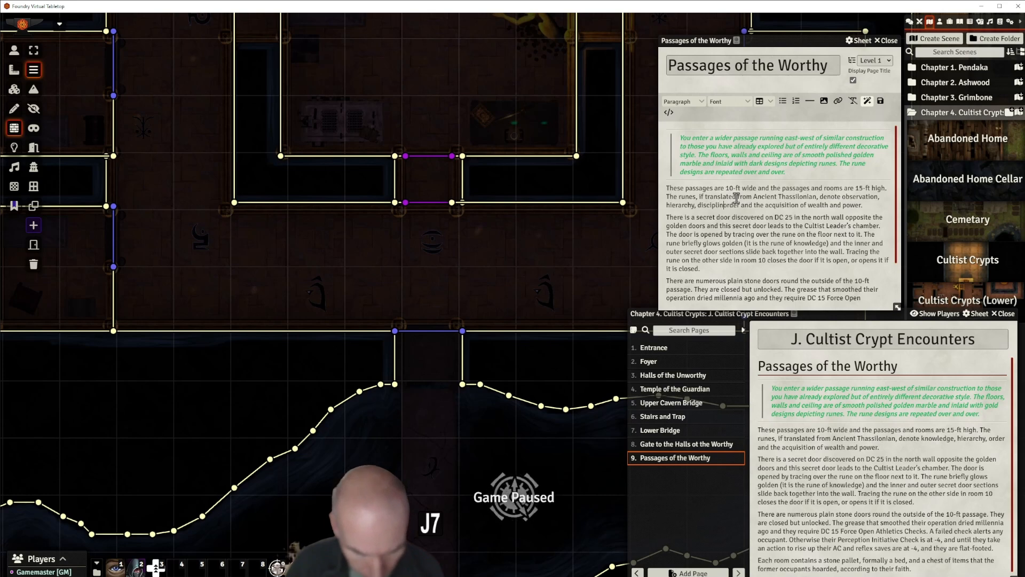
pyautogui.write('e')
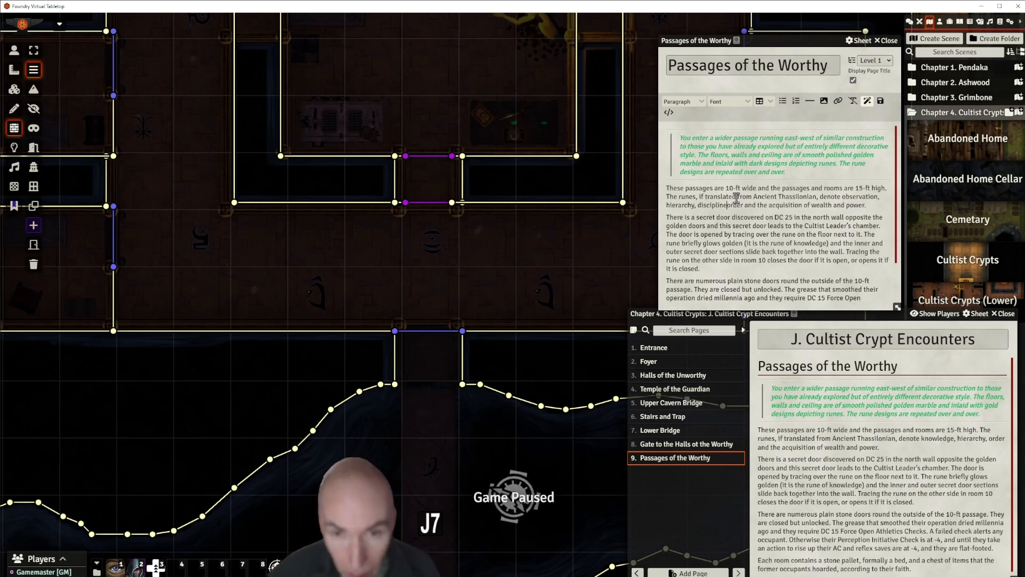
pyautogui.press('Delete')
pyautogui.press('Delete')
pyautogui.press('Delete')
pyautogui.press('Delete')
pyautogui.press('Delete')
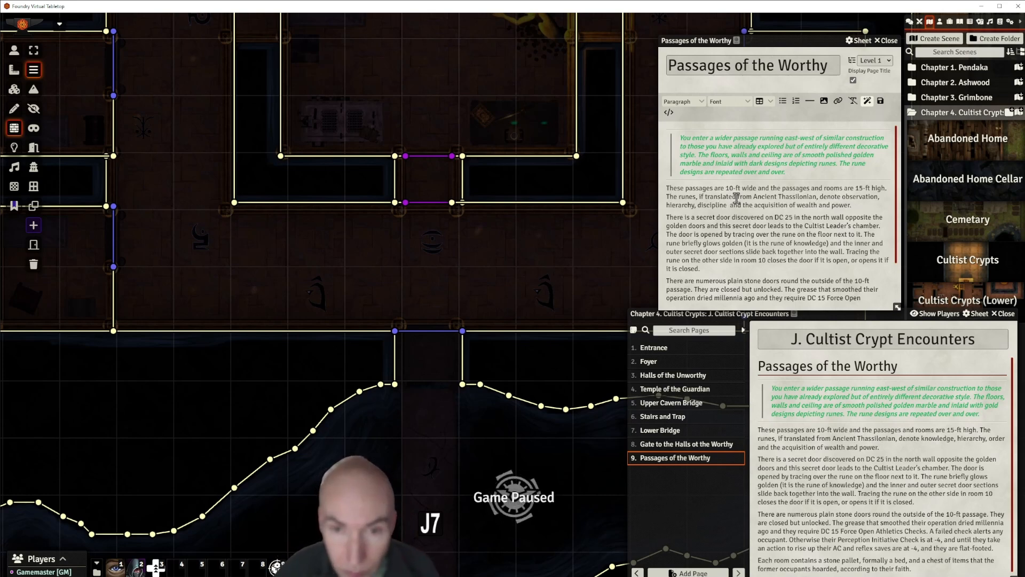
pyautogui.press('Delete')
pyautogui.press('BackSpace')
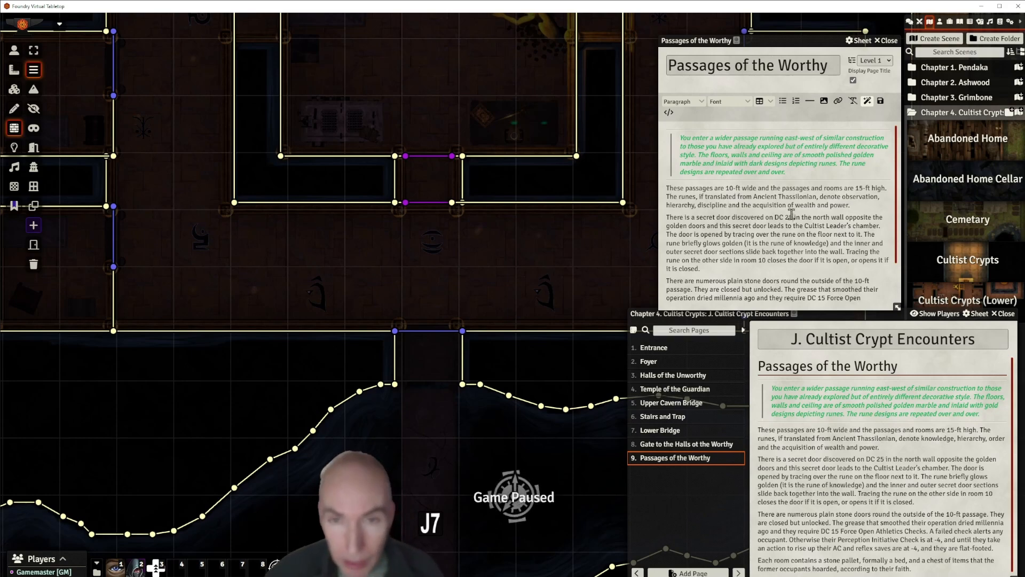
# Browse the tile images to the runes folder inside tokens and list the rune images with thumbnails and file names.
pyautogui.moveTo(354, 142); pyautogui.dragTo(360, 442)
pyautogui.moveTo(376, 249)
pyautogui.mouseDown()
pyautogui.moveTo(242, 275)
pyautogui.moveTo(222, 330)
pyautogui.moveTo(208, 335)
pyautogui.moveTo(285, 266)
pyautogui.moveTo(362, 140)
pyautogui.moveTo(381, 245)
pyautogui.mouseUp()
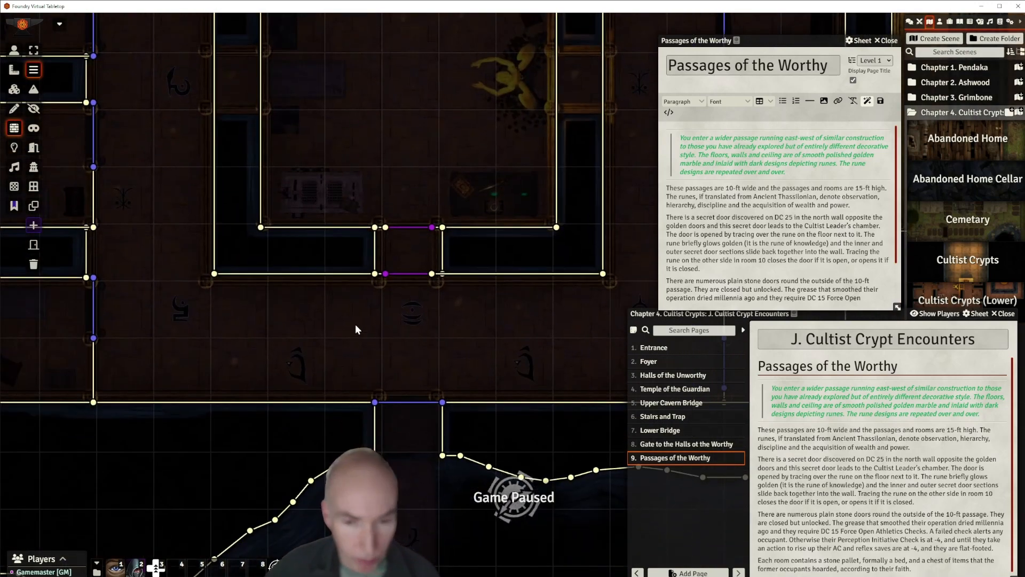
pyautogui.moveTo(303, 314); pyautogui.dragTo(325, 330)
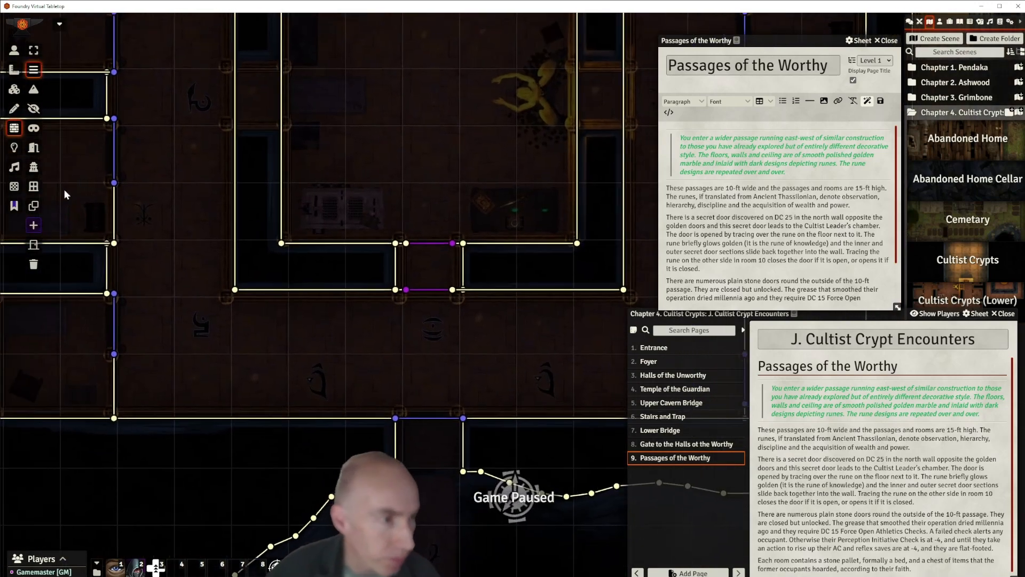
pyautogui.click(14, 90)
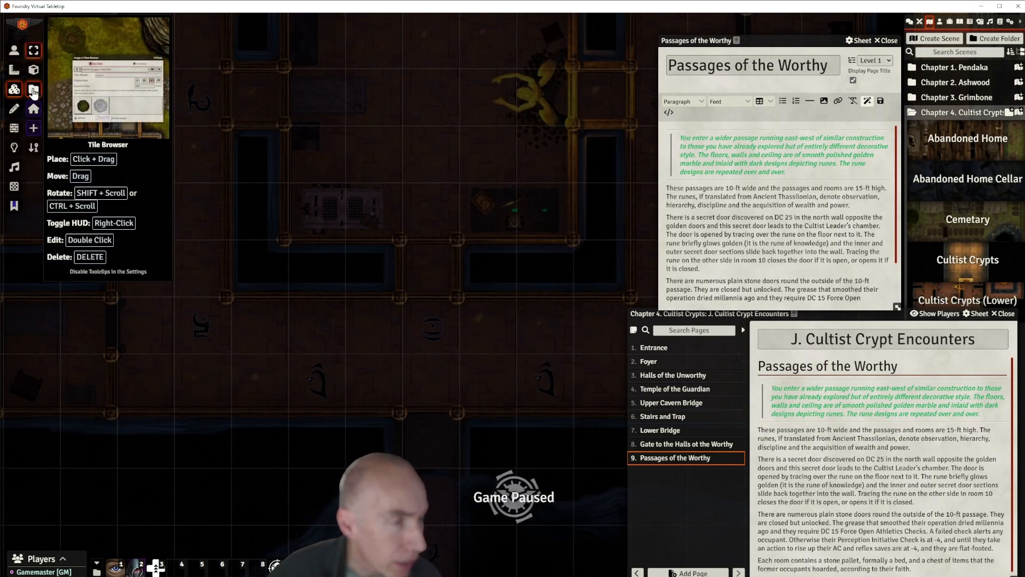
pyautogui.click(33, 91)
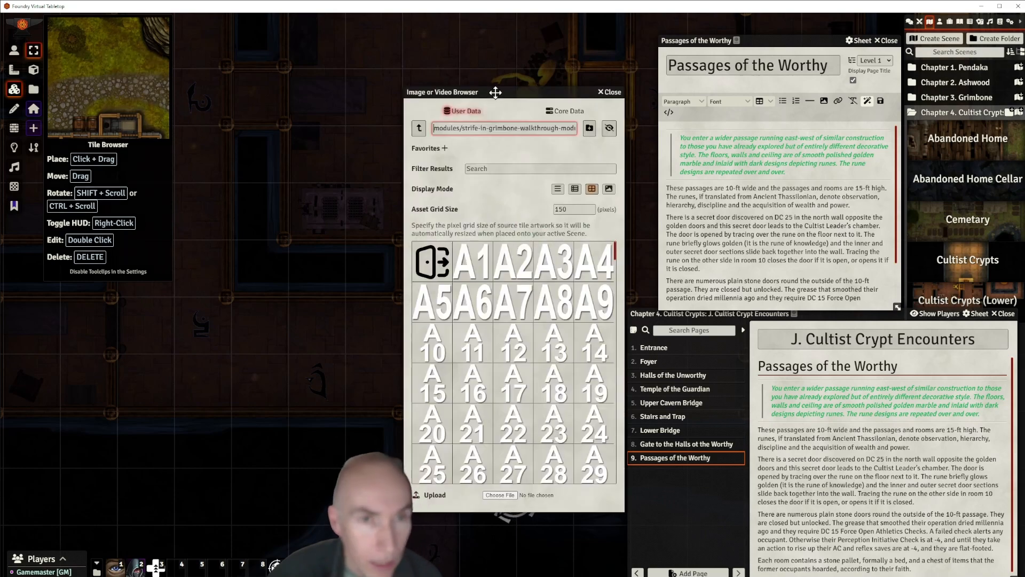
pyautogui.moveTo(493, 91); pyautogui.dragTo(307, 62)
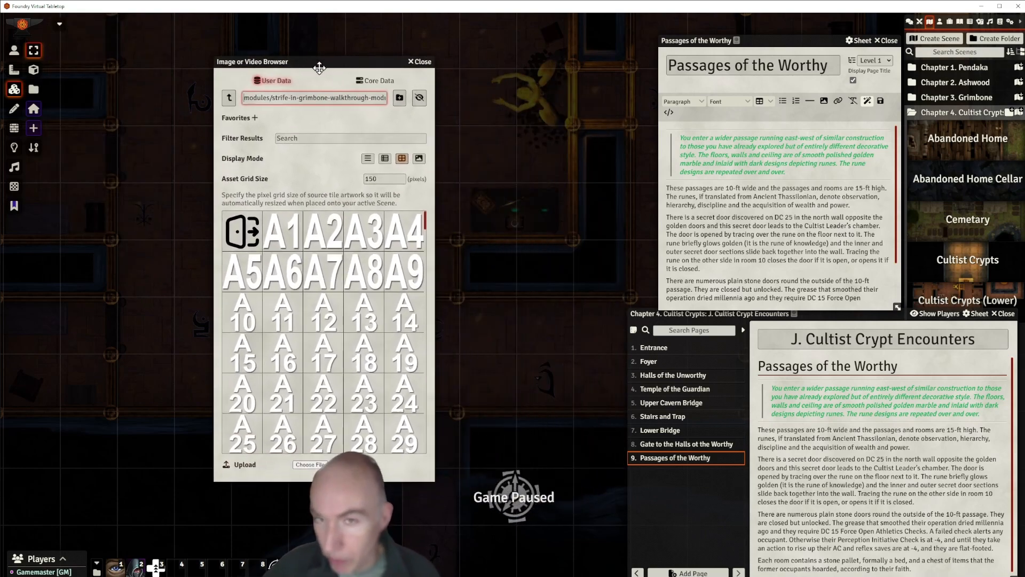
pyautogui.click(229, 97)
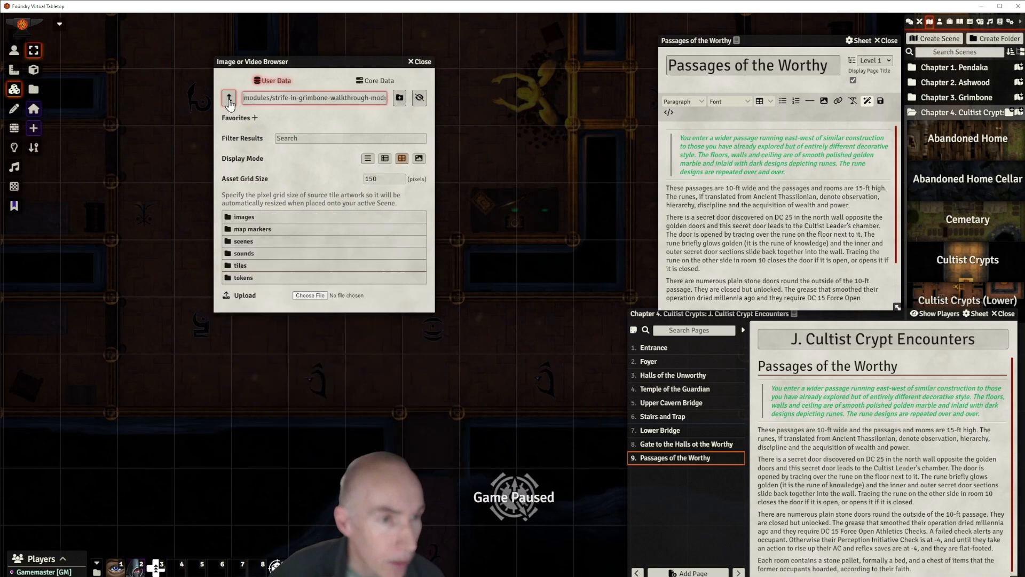
pyautogui.click(251, 277)
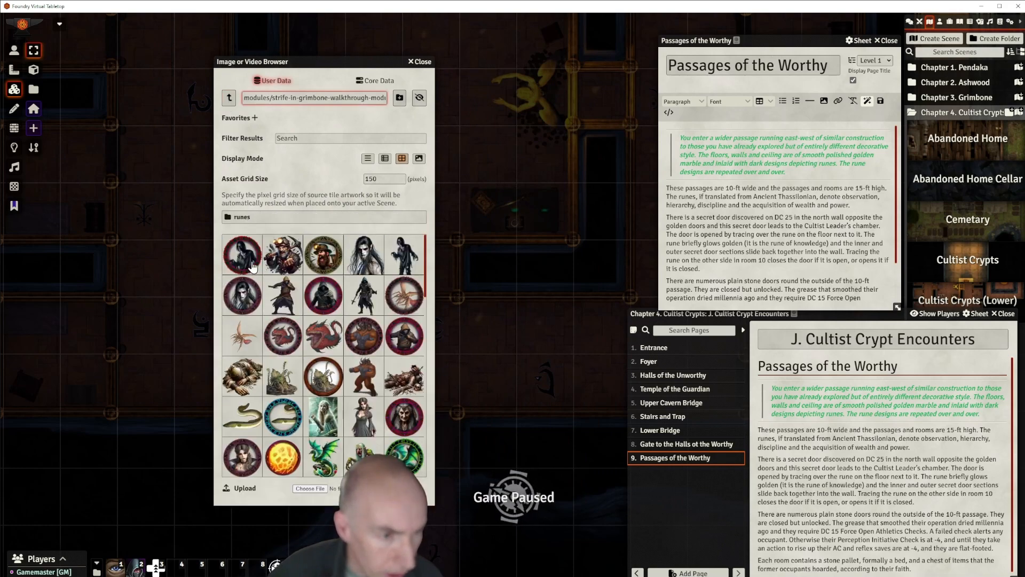
pyautogui.click(241, 217)
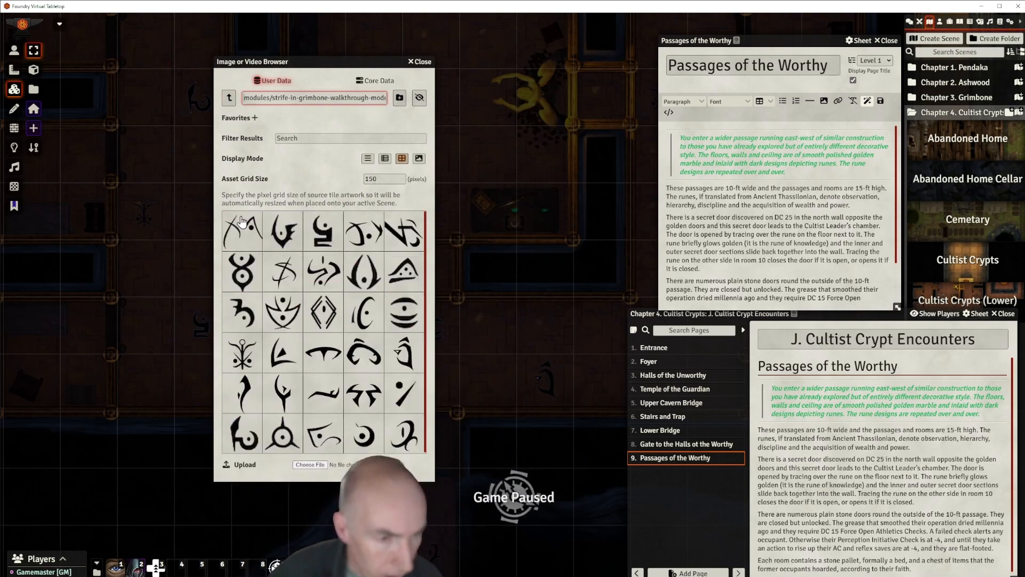
pyautogui.click(385, 158)
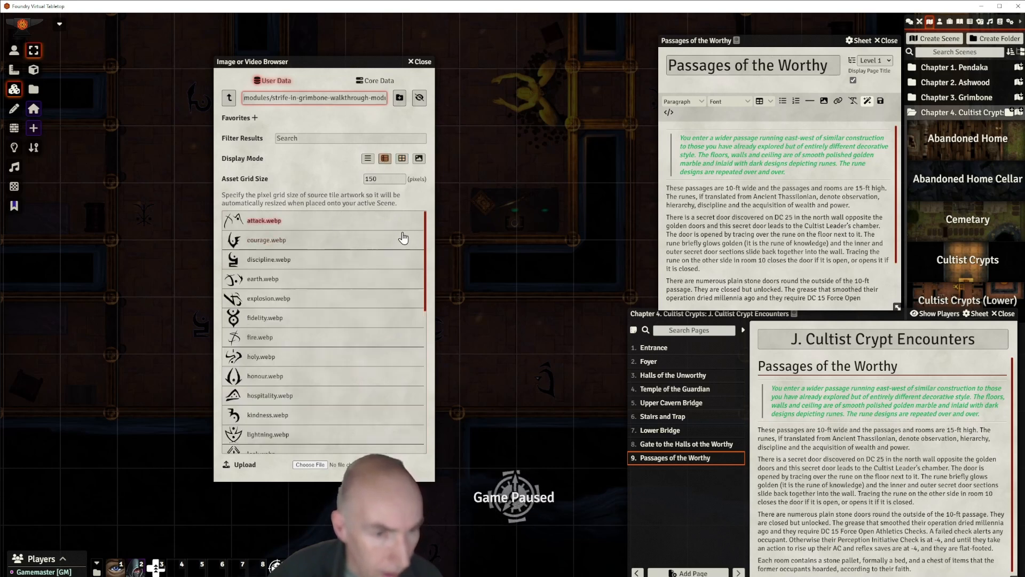
pyautogui.scroll(-1, 427, 243)
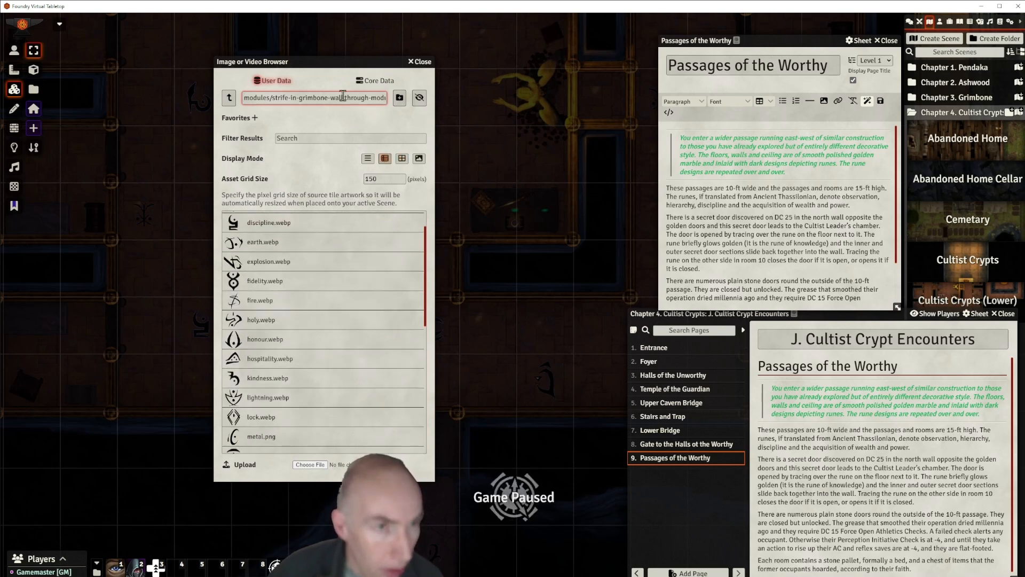
pyautogui.moveTo(377, 69); pyautogui.dragTo(491, 73)
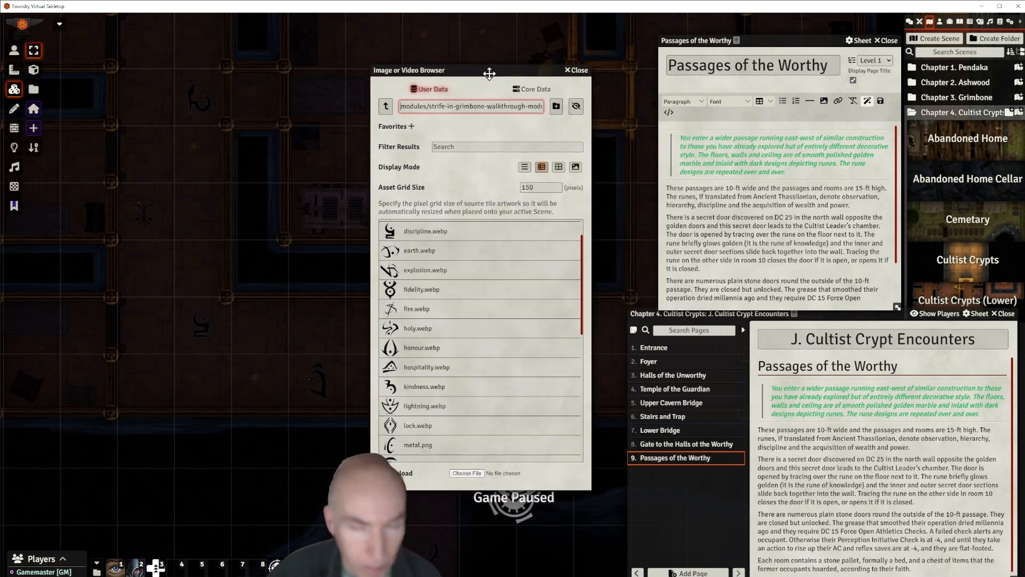
# Insert "starting from opposite the entrance doors and running clockwise," before "denote" in the rune sentence.
pyautogui.click(762, 187)
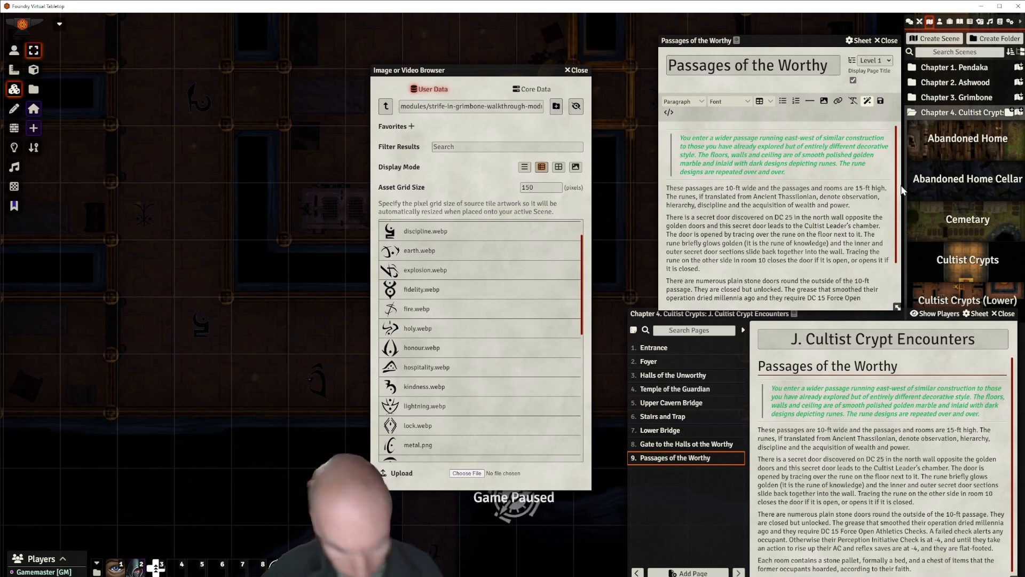
pyautogui.write('starting')
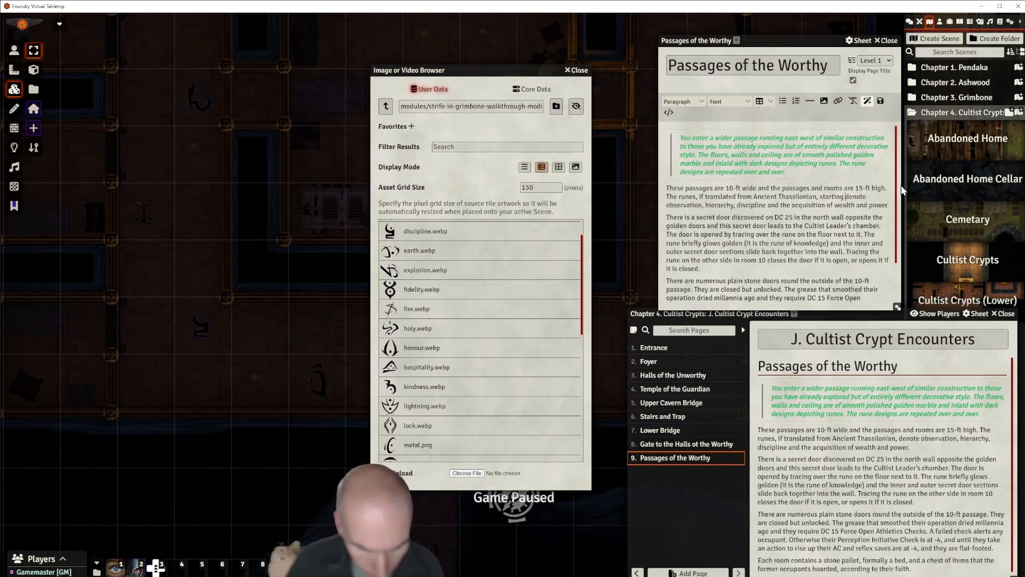
pyautogui.write(' from opposite the ')
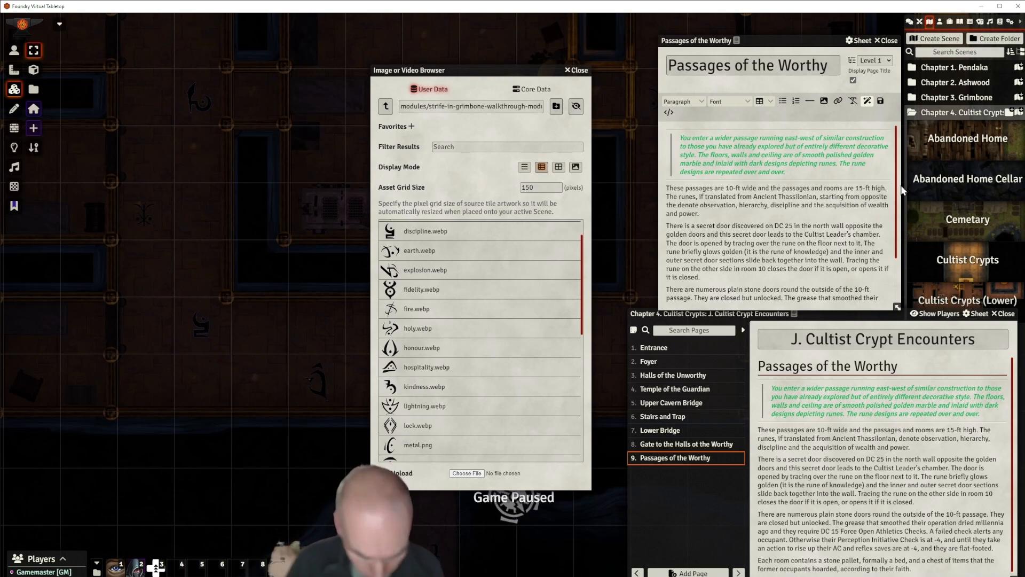
pyautogui.write('entrance ')
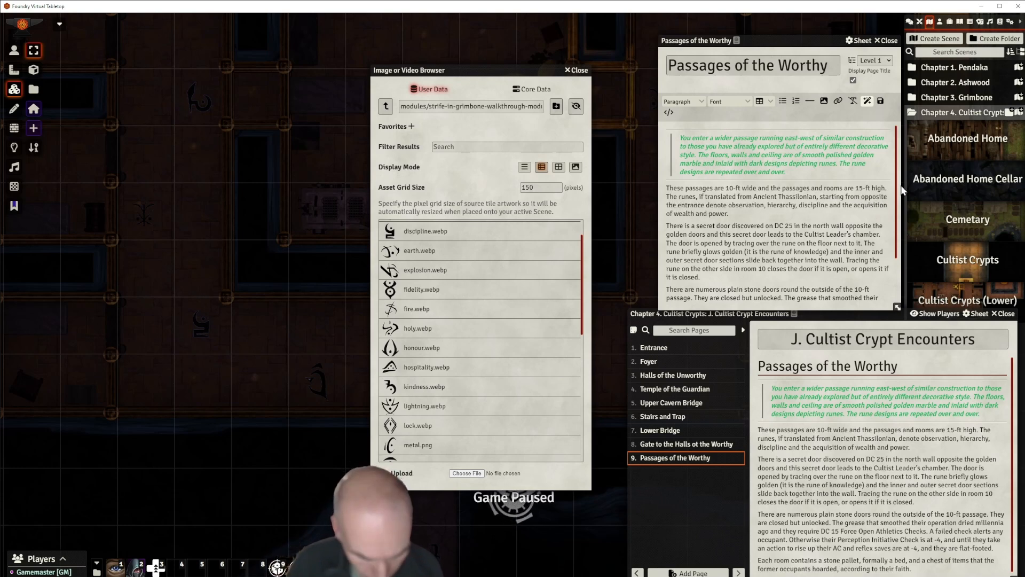
pyautogui.write('doors and ')
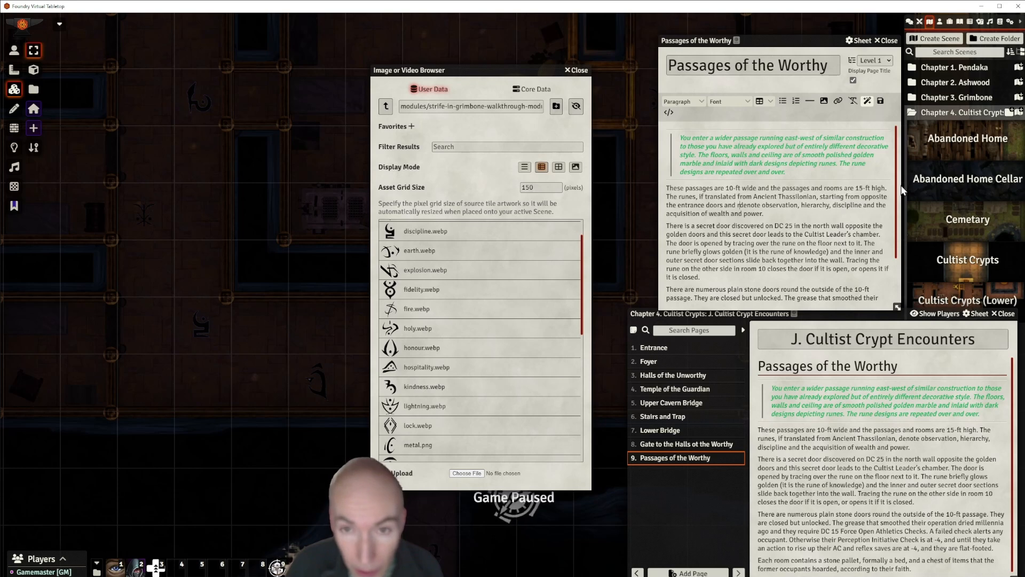
pyautogui.write('running ')
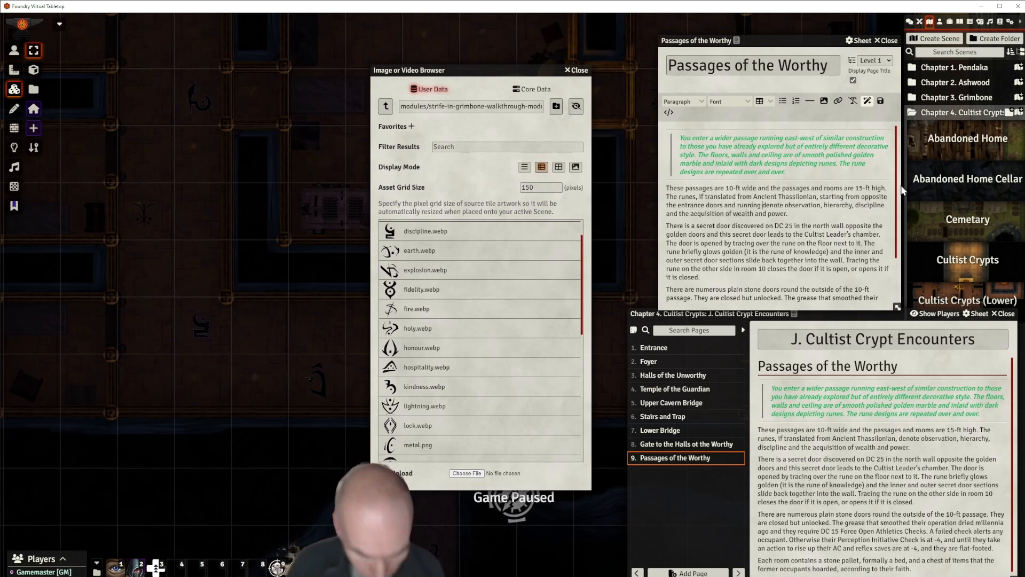
pyautogui.write('clockwise')
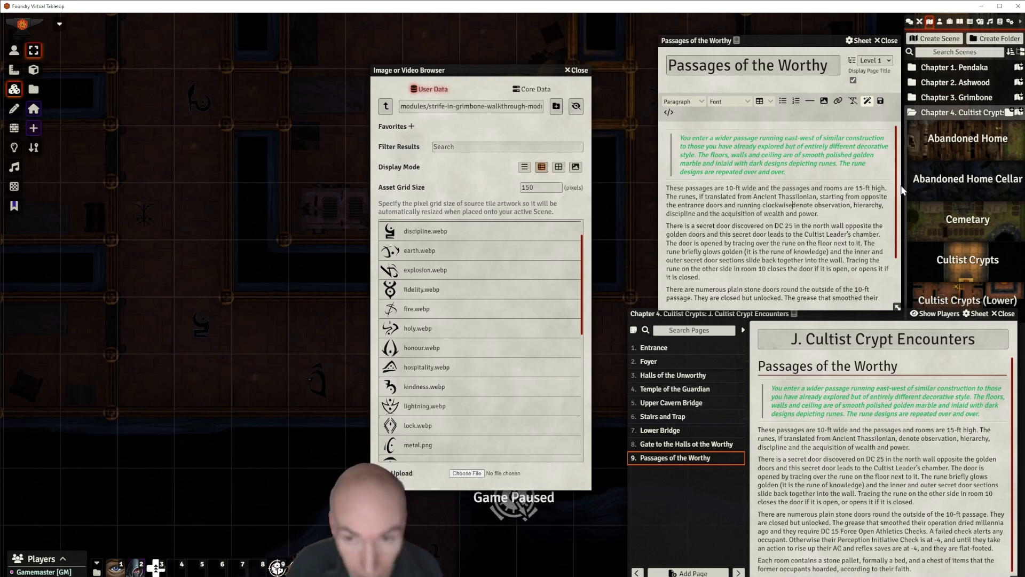
pyautogui.write(',')
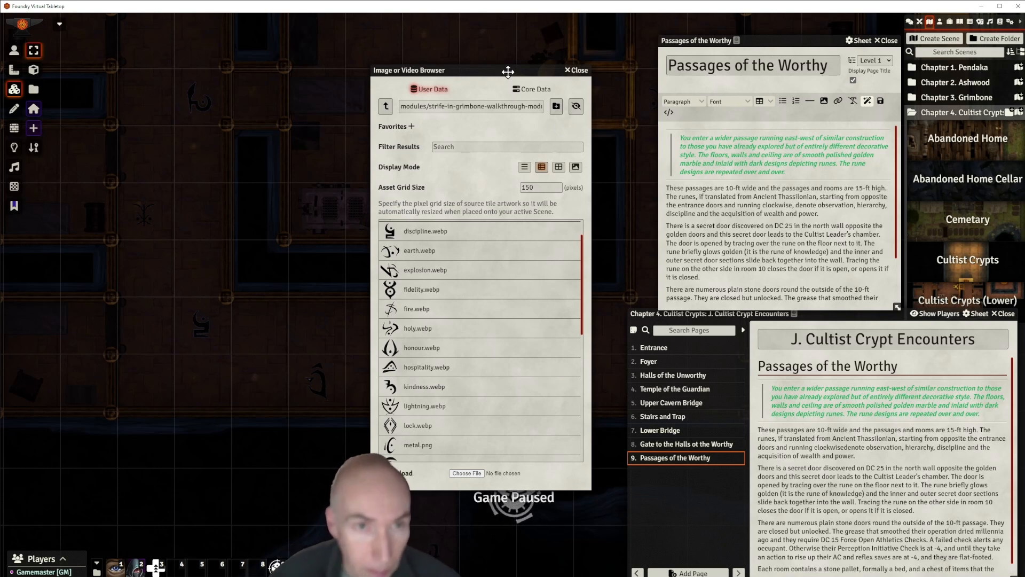
# Move the phrase "acquisition of wealth and power" to directly after "observation," in the rune sentence and add a comma behind it.
pyautogui.moveTo(507, 71); pyautogui.dragTo(604, 61)
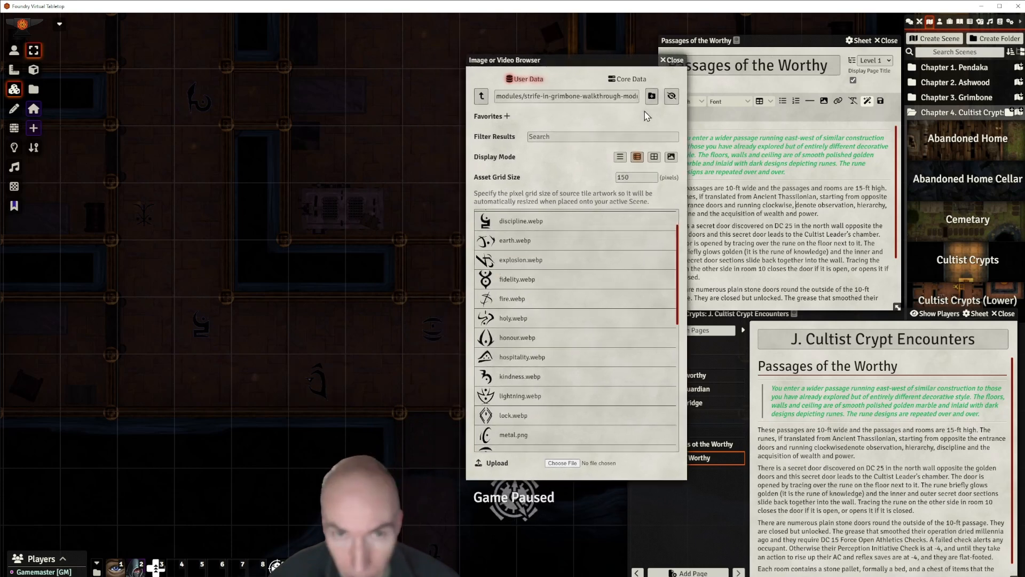
pyautogui.moveTo(592, 59); pyautogui.dragTo(572, 59)
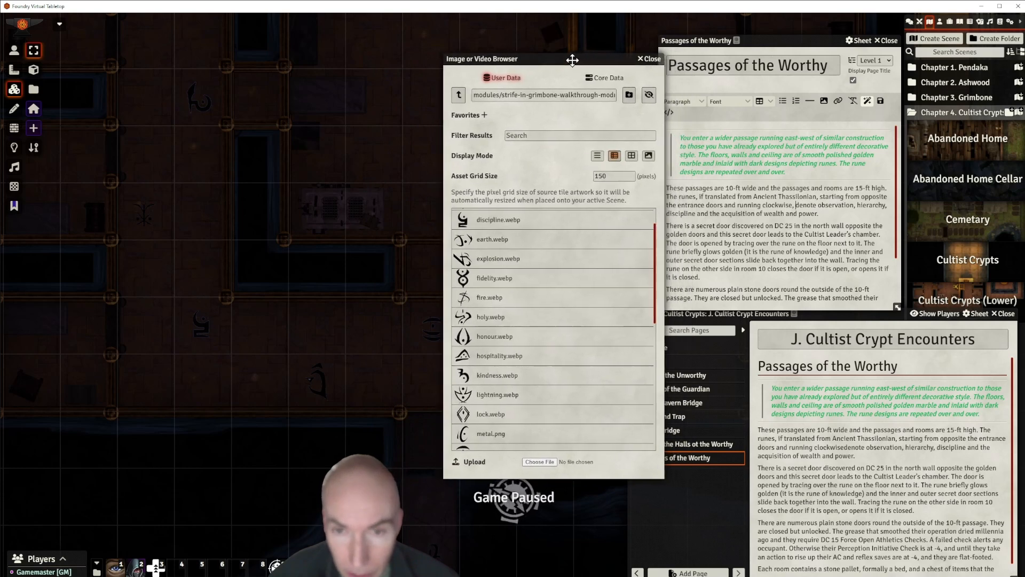
pyautogui.click(802, 212)
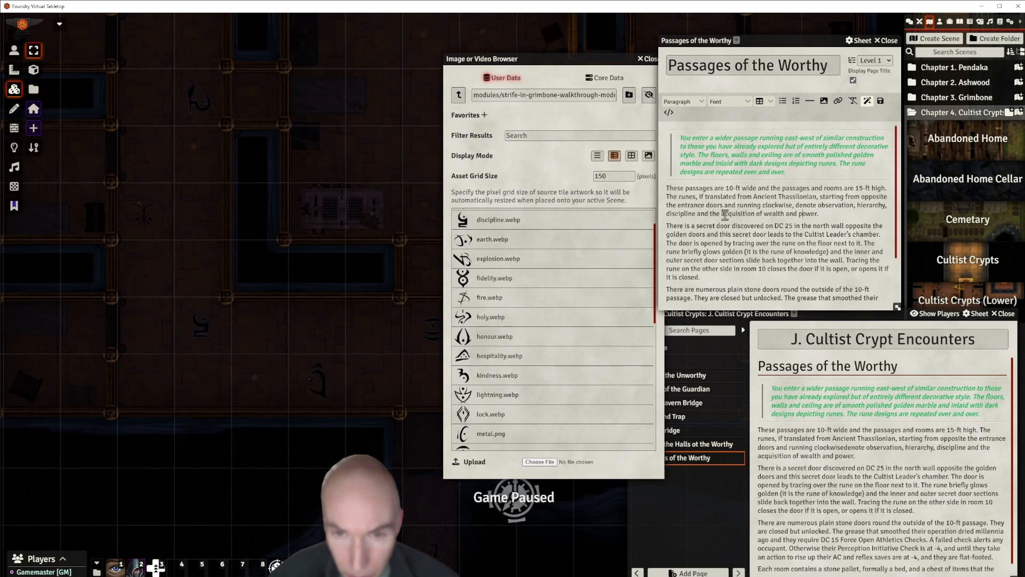
pyautogui.moveTo(721, 214); pyautogui.dragTo(817, 213)
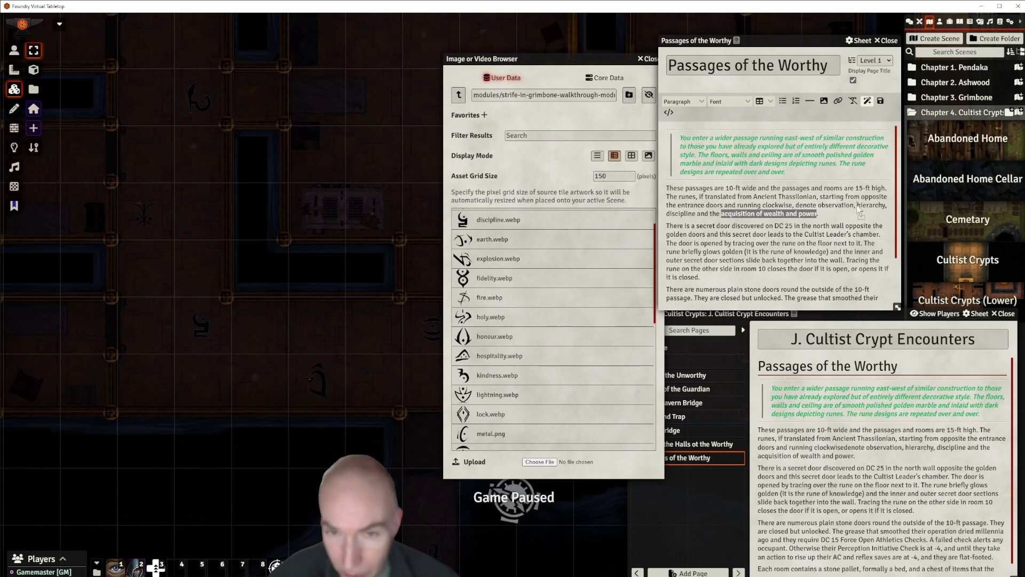
pyautogui.moveTo(859, 211); pyautogui.dragTo(857, 213)
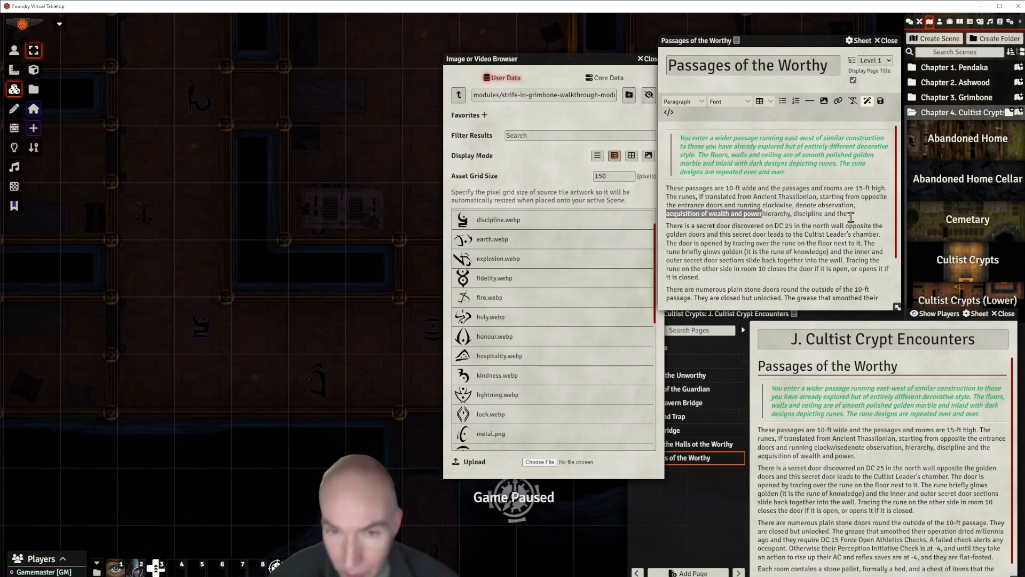
pyautogui.click(763, 214)
pyautogui.write(',')
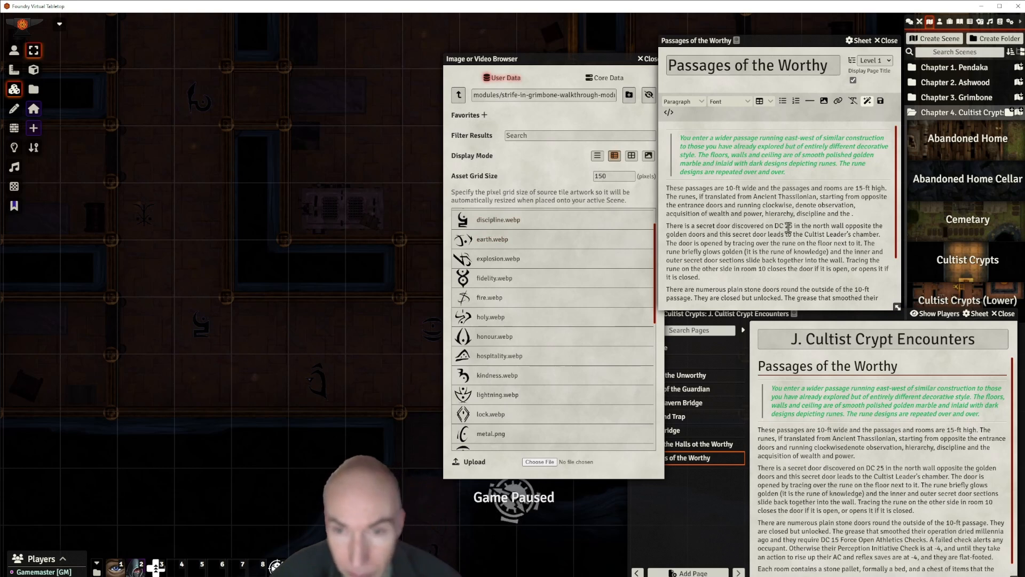
# Insert "discipline, protection," before "hierarchy" in the sentence listing the rune meanings.
pyautogui.write('d')
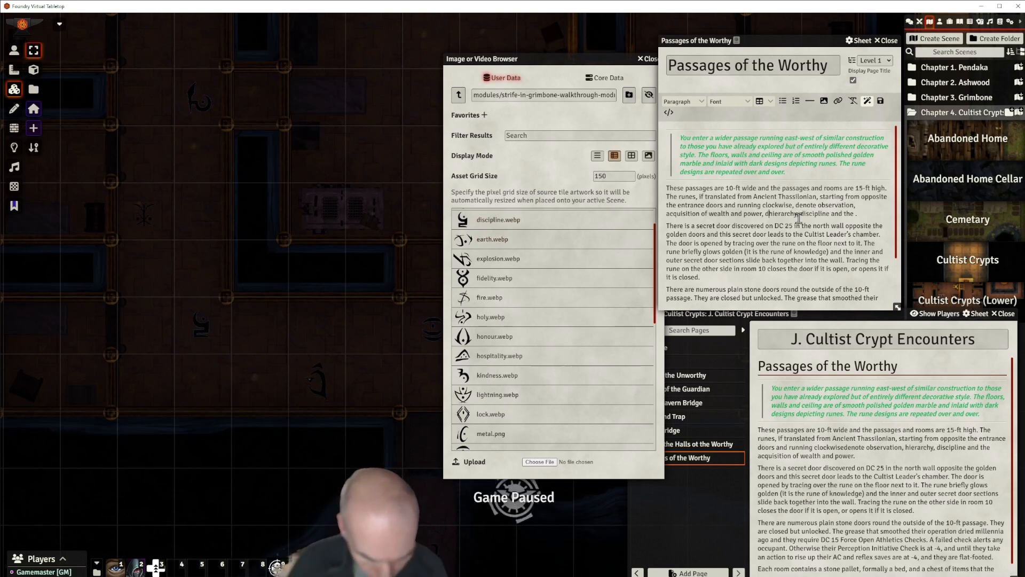
pyautogui.write('iscipline')
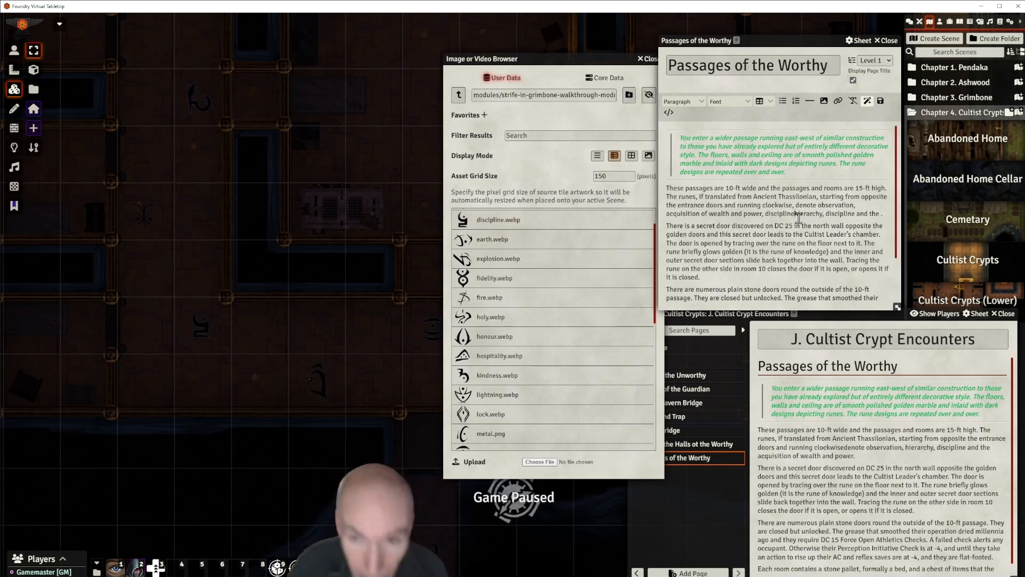
pyautogui.write(',')
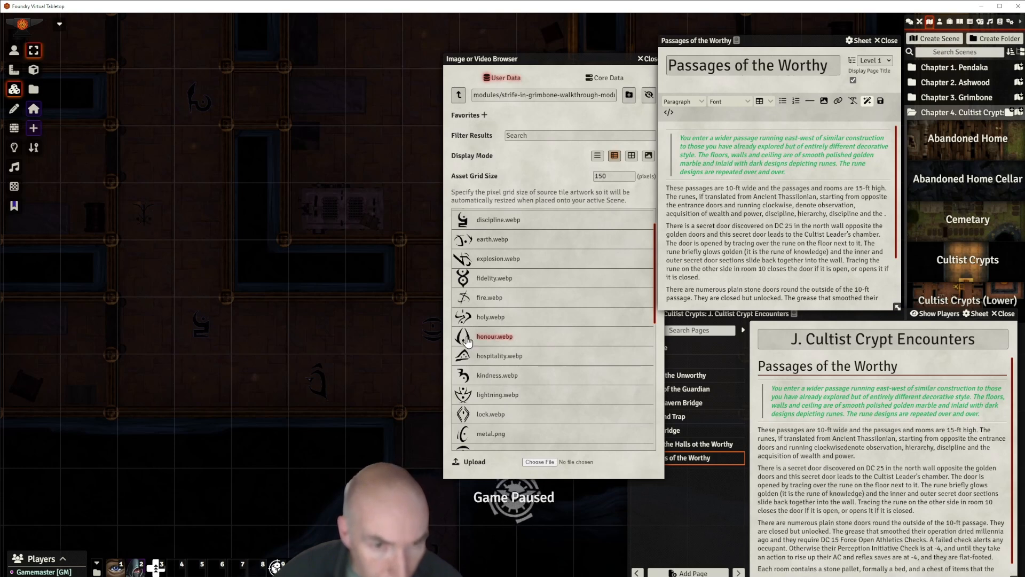
pyautogui.scroll(-5, 534, 352)
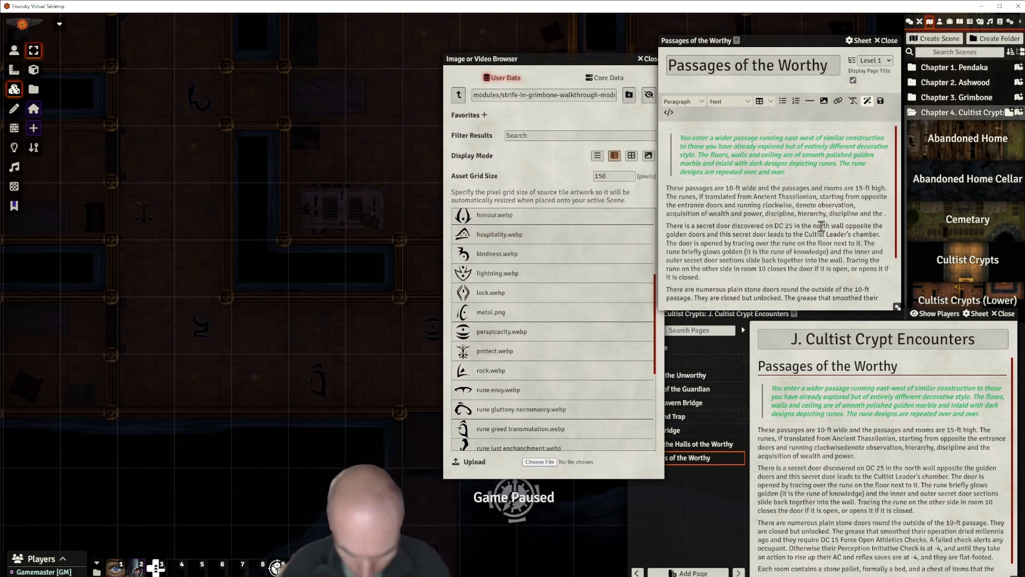
pyautogui.write('protection,')
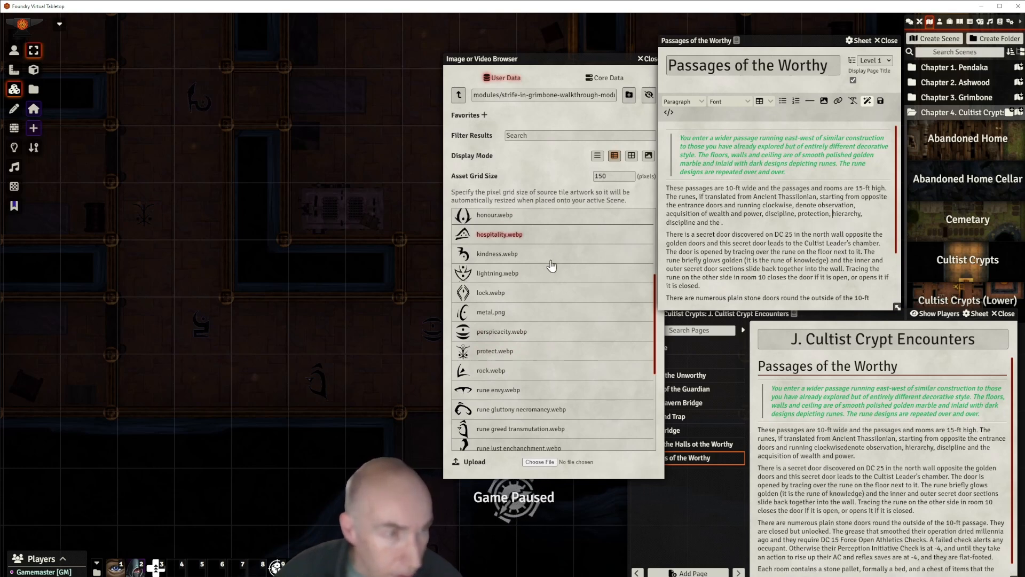
# Find the matching rune image in the runes folder and insert "industriousness," after "protection," in the rune sentence.
pyautogui.scroll(-3, 527, 361)
pyautogui.scroll(-1, 526, 362)
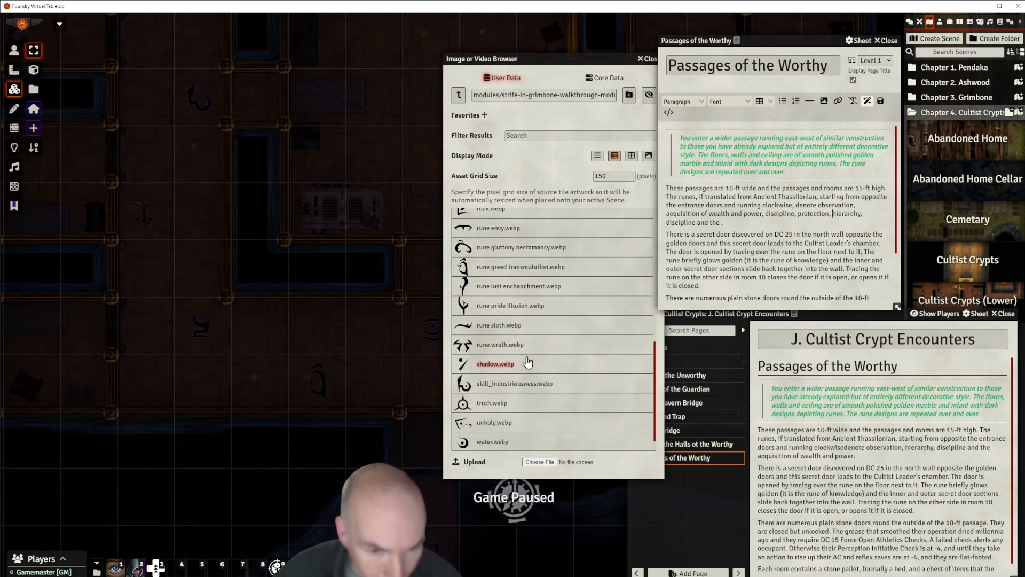
pyautogui.scroll(-1, 512, 366)
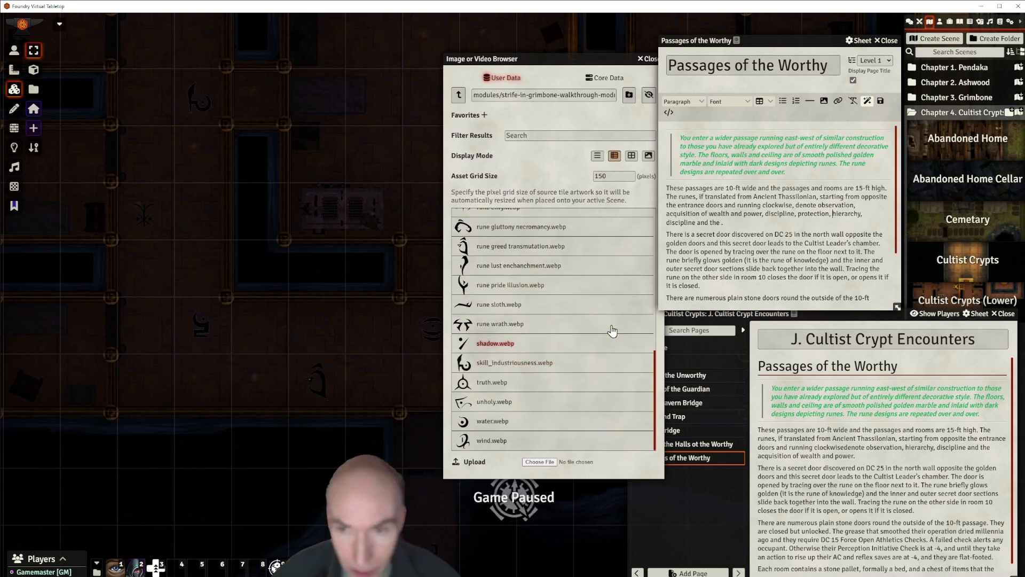
pyautogui.write('industro')
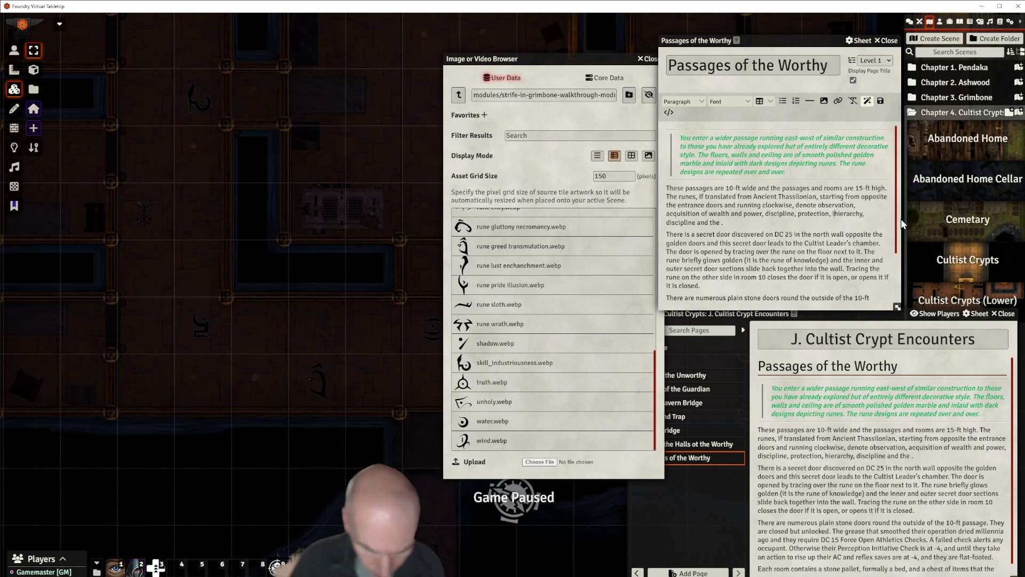
pyautogui.write('iusness,')
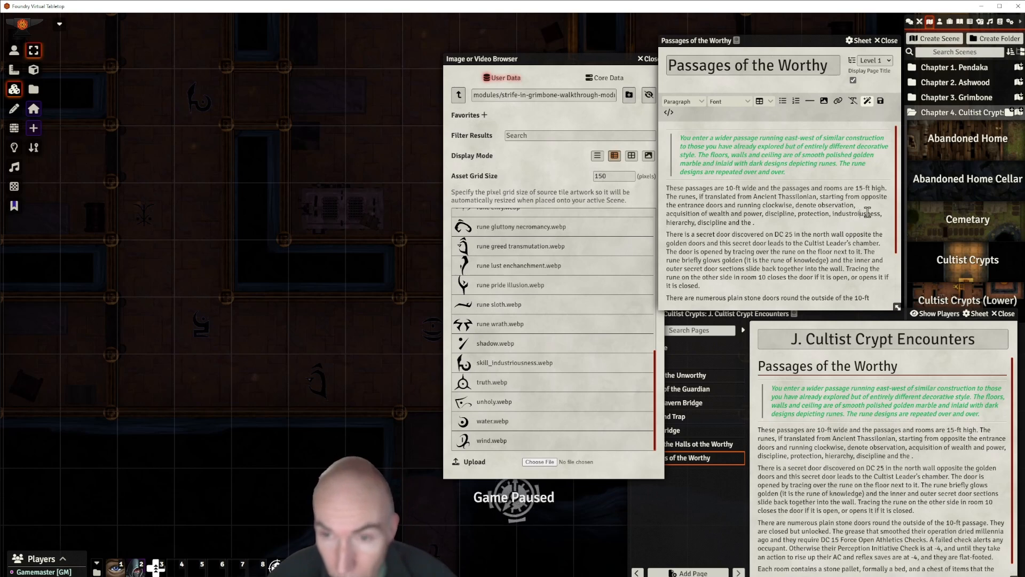
pyautogui.press('BackSpace')
pyautogui.press('BackSpace')
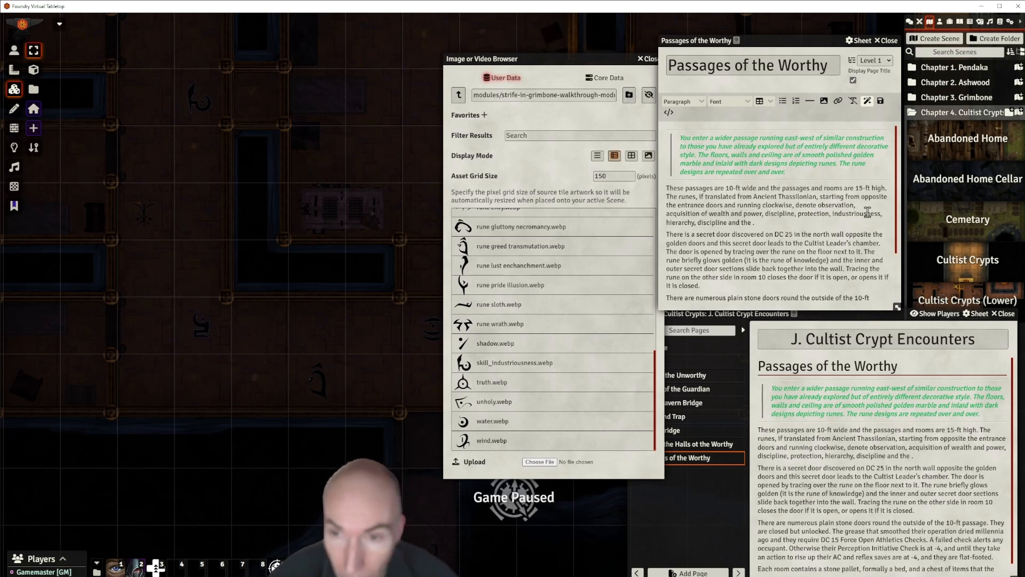
# End the rune sentence with "and truth." after "industriousness," and delete the leftover words "hierarchy, discipline and the".
pyautogui.click(713, 234)
pyautogui.moveTo(553, 245); pyautogui.dragTo(152, 164)
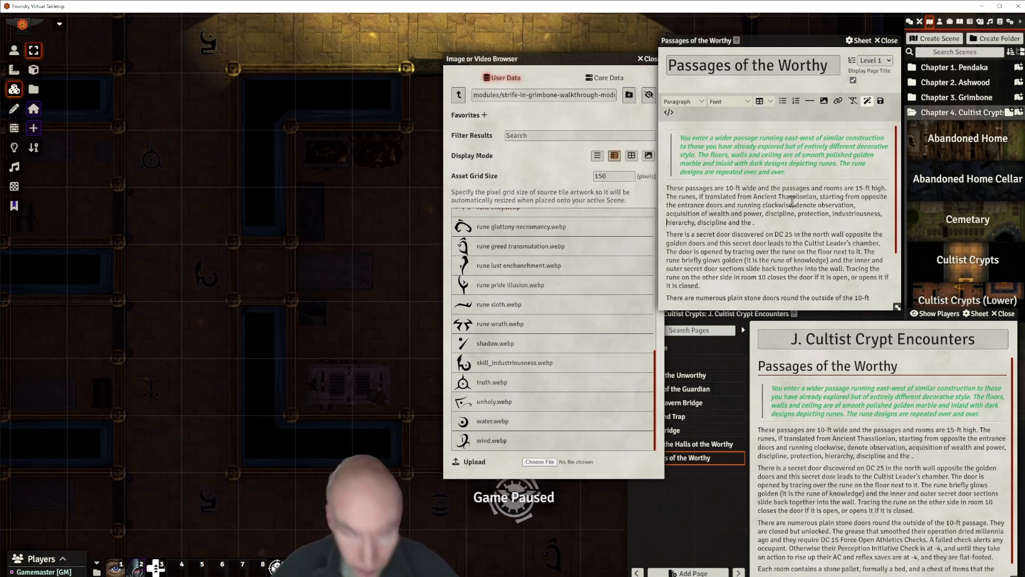
pyautogui.write('and trut')
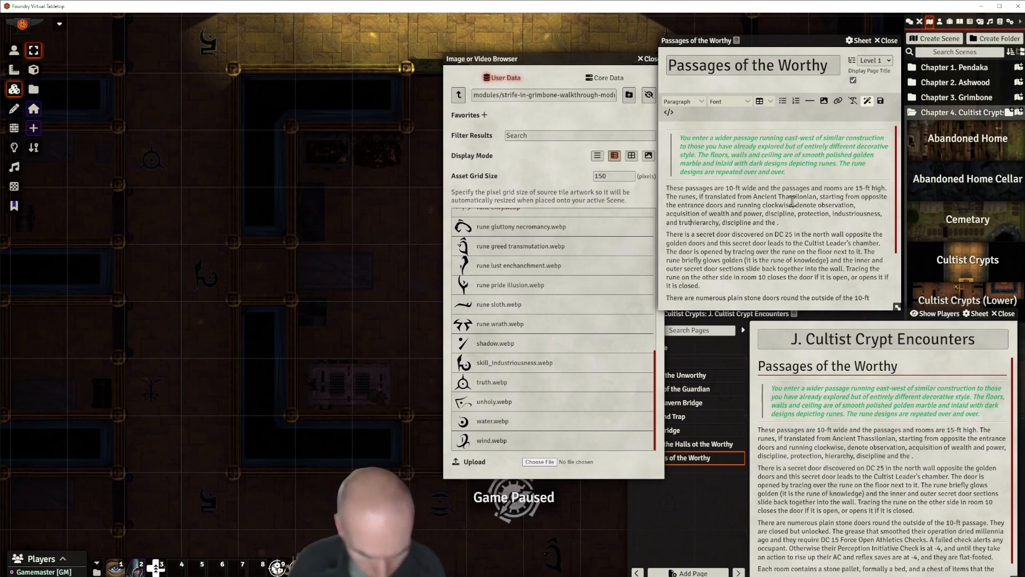
pyautogui.write('h.')
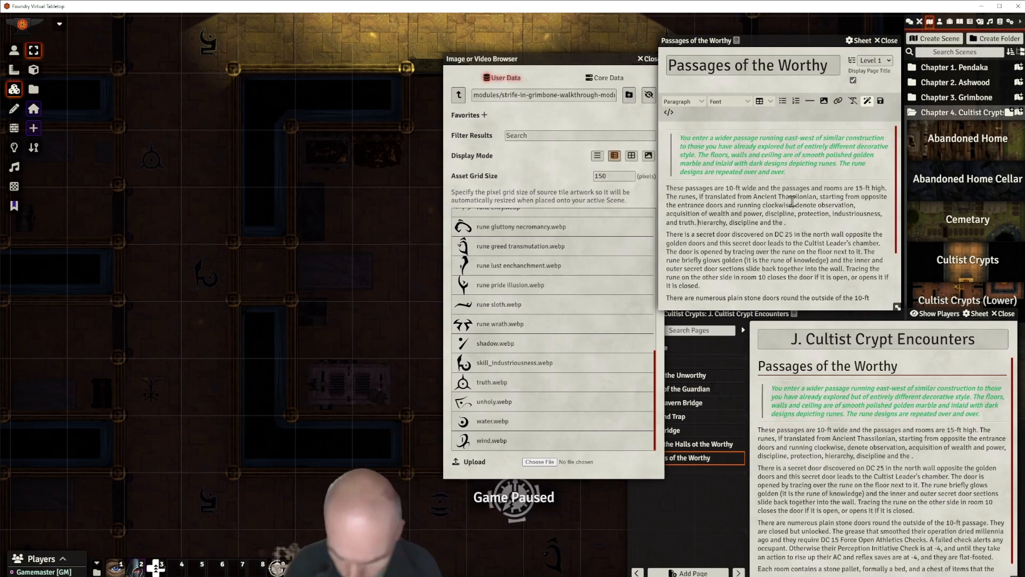
pyautogui.press('Delete')
pyautogui.press('Delete')
pyautogui.press('Delete')
pyautogui.press('Delete')
pyautogui.press('Delete')
pyautogui.press('Delete')
pyautogui.press('Delete')
pyautogui.press('Delete')
pyautogui.press('Delete')
pyautogui.press('Delete')
pyautogui.press('Delete')
pyautogui.press('Delete')
pyautogui.press('Delete')
pyautogui.press('Delete')
pyautogui.press('Delete')
pyautogui.press('Delete')
pyautogui.press('Delete')
pyautogui.press('Delete')
pyautogui.press('Delete')
pyautogui.press('Delete')
pyautogui.press('Delete')
pyautogui.press('Delete')
pyautogui.press('Delete')
pyautogui.press('Delete')
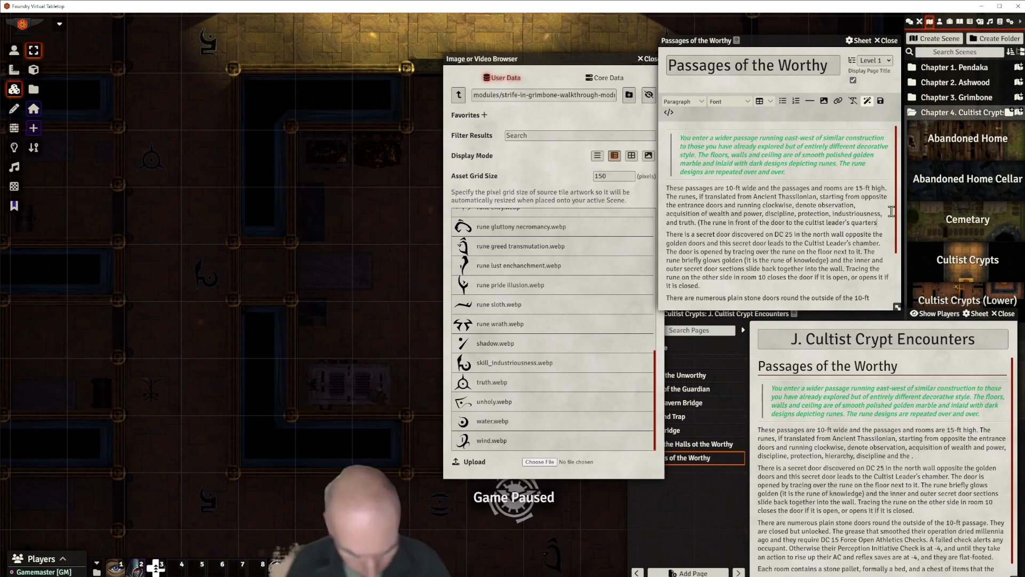
# Append "(The rune in front of the door to the cultist leader's quarters from the north is sloth and associated with necromancy, and is a trap.)" after "truth.".
pyautogui.write('om')
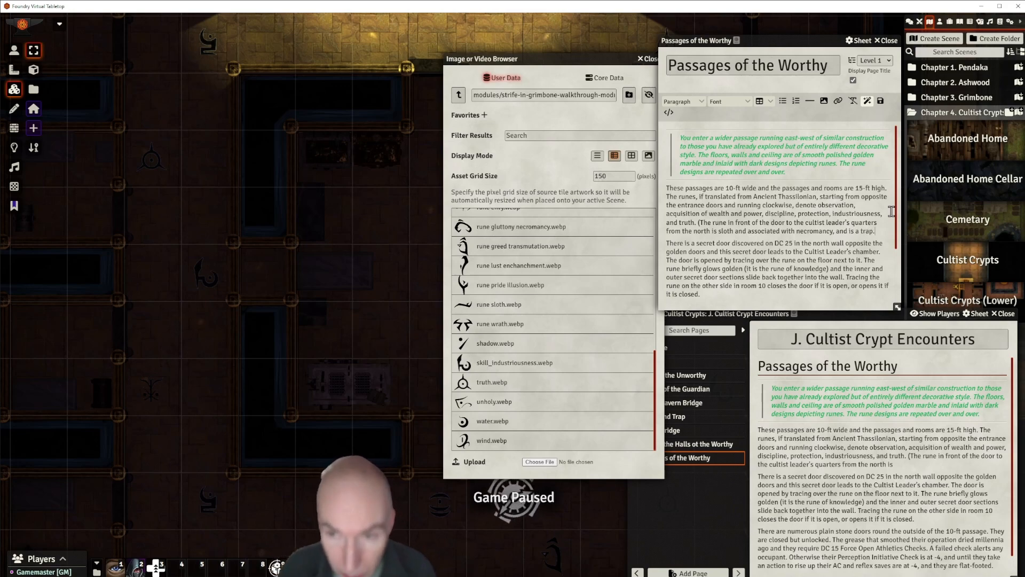
pyautogui.click(764, 214)
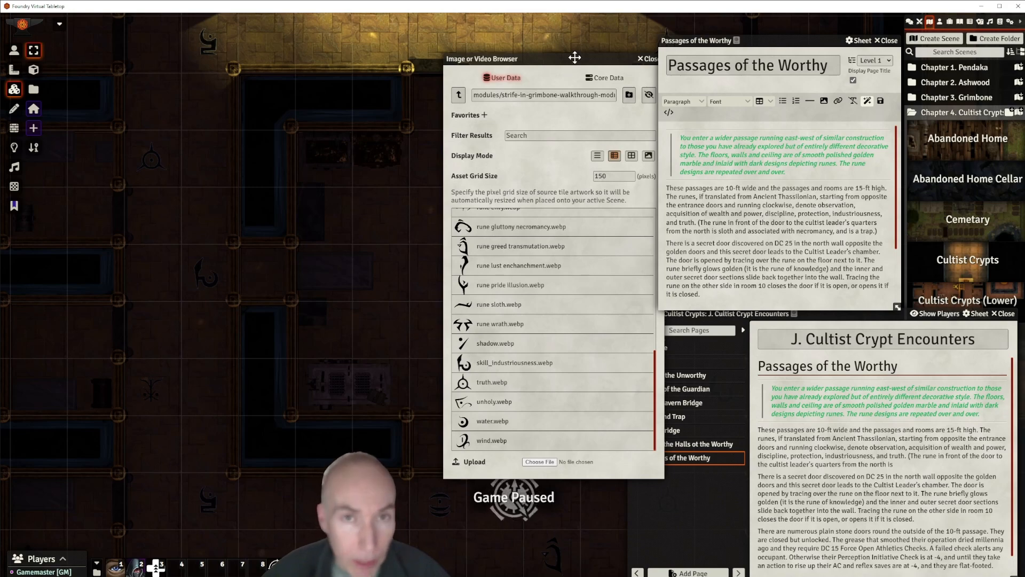
# Move the image browser clear of the map and inspect the walls and doors around the secret door opposite the entrance.
pyautogui.moveTo(560, 57); pyautogui.dragTo(199, 46)
pyautogui.moveTo(435, 338); pyautogui.dragTo(435, 193)
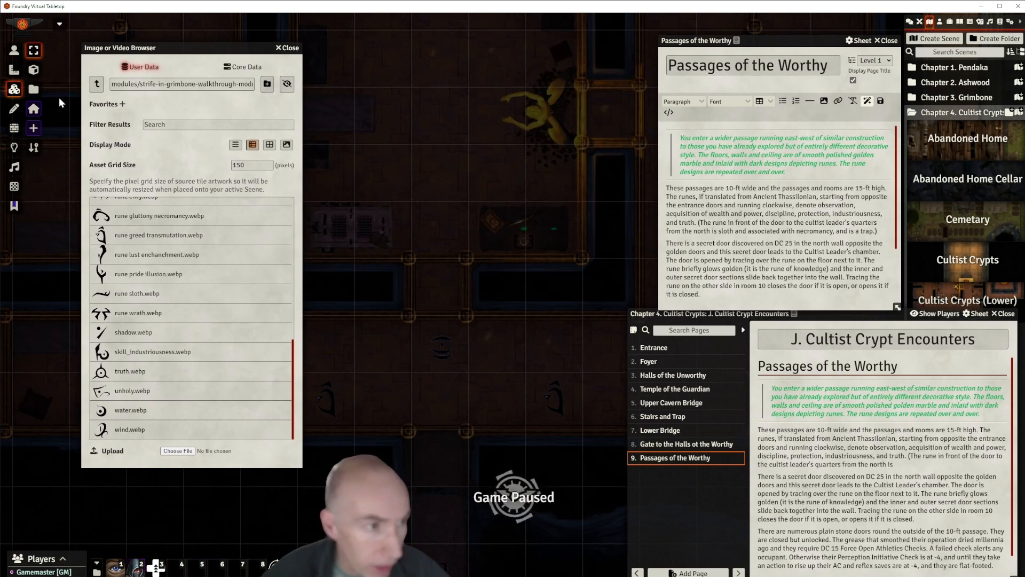
pyautogui.click(14, 128)
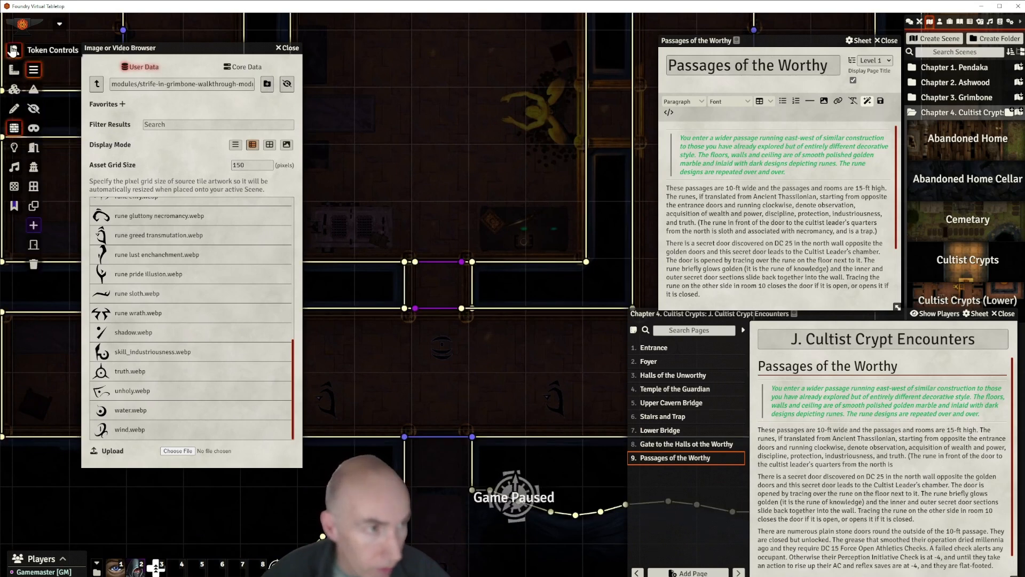
pyautogui.click(14, 50)
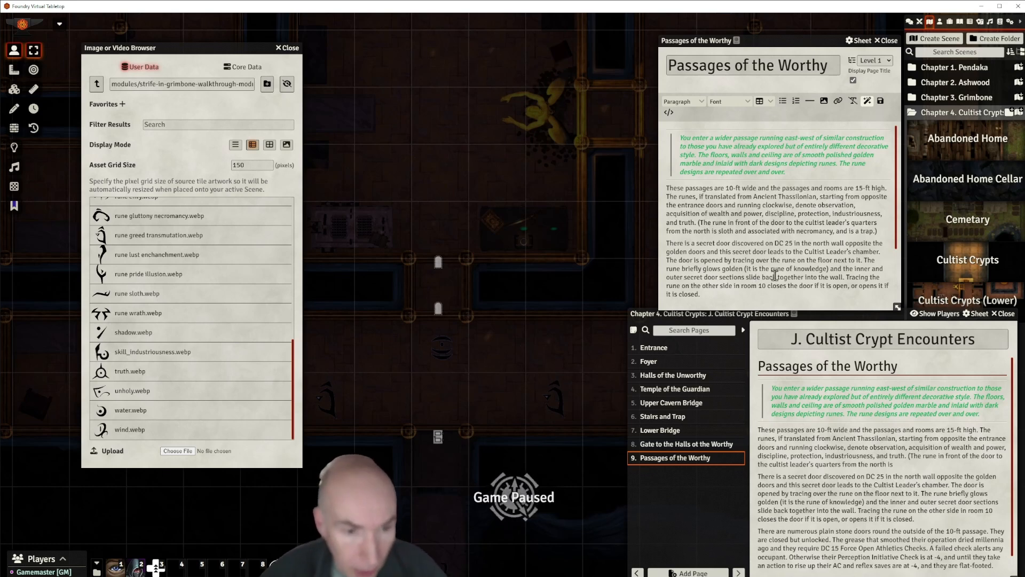
# Replace "next to it" with "beneath it" in the sentence about tracing the floor rune to open the secret door.
pyautogui.doubleClick(839, 259)
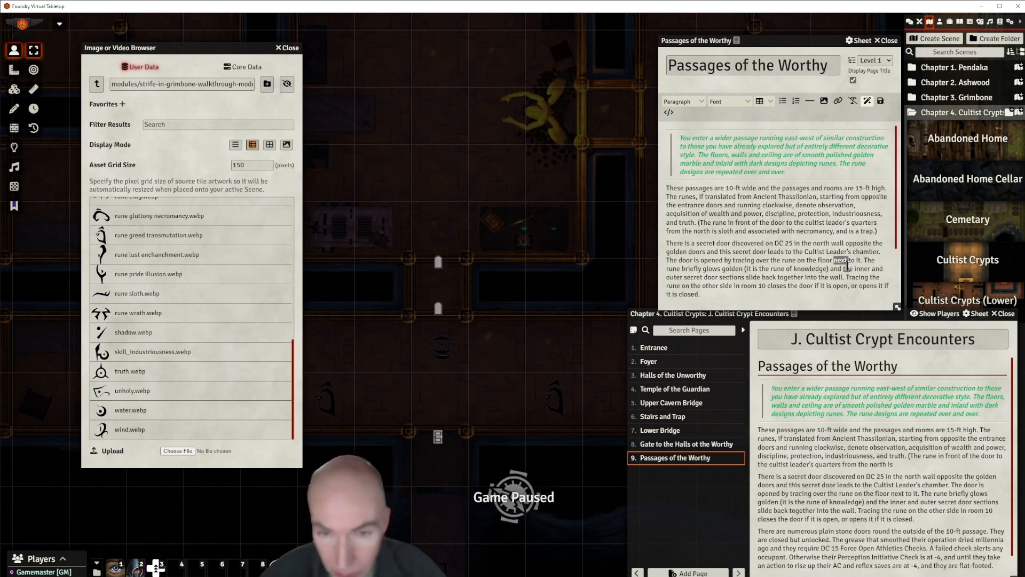
pyautogui.write('beneath')
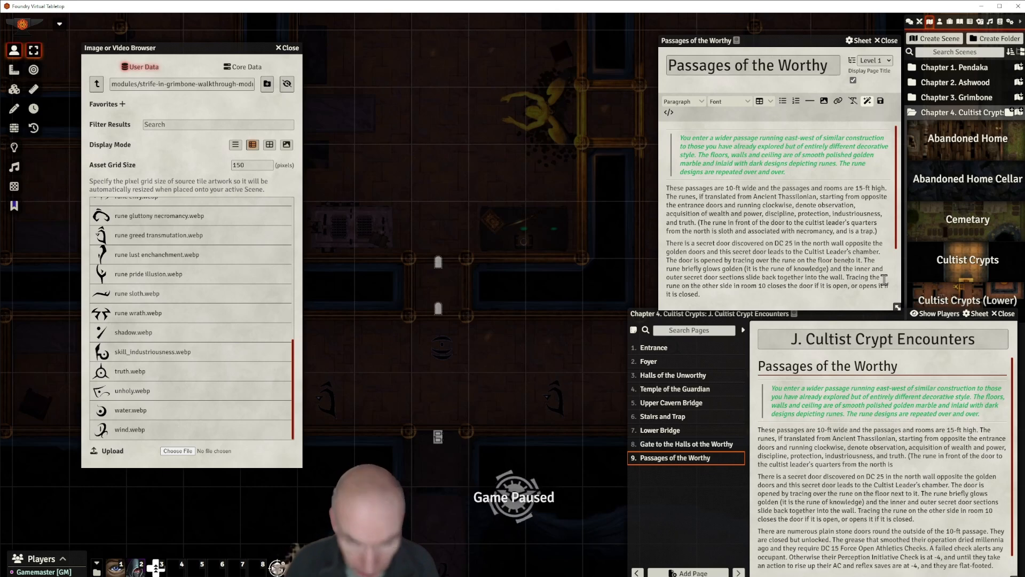
pyautogui.write('th it')
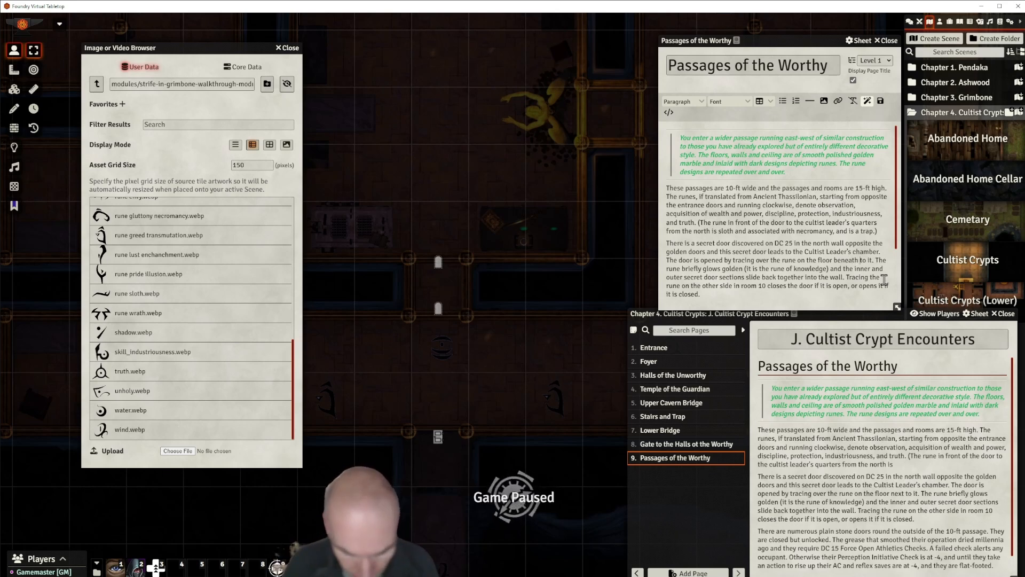
pyautogui.press('Delete')
pyautogui.press('Delete')
pyautogui.press('Delete')
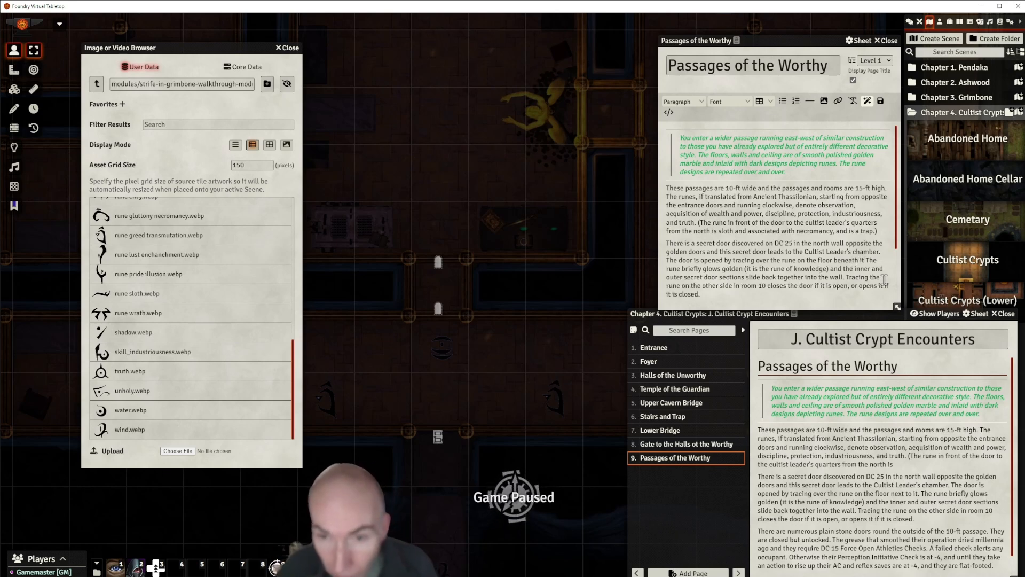
# Replace "knowledge" with "observation" as the secret door rune's meaning, save the page, and restore the full stop after "beneath it".
pyautogui.doubleClick(810, 269)
pyautogui.write('observatio')
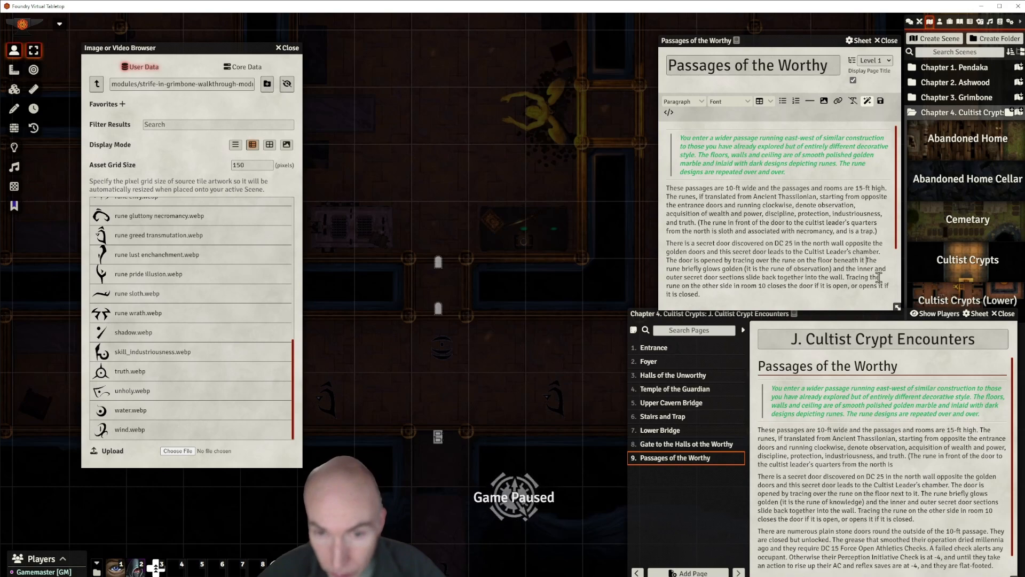
pyautogui.hotkey('ctrl', 's')
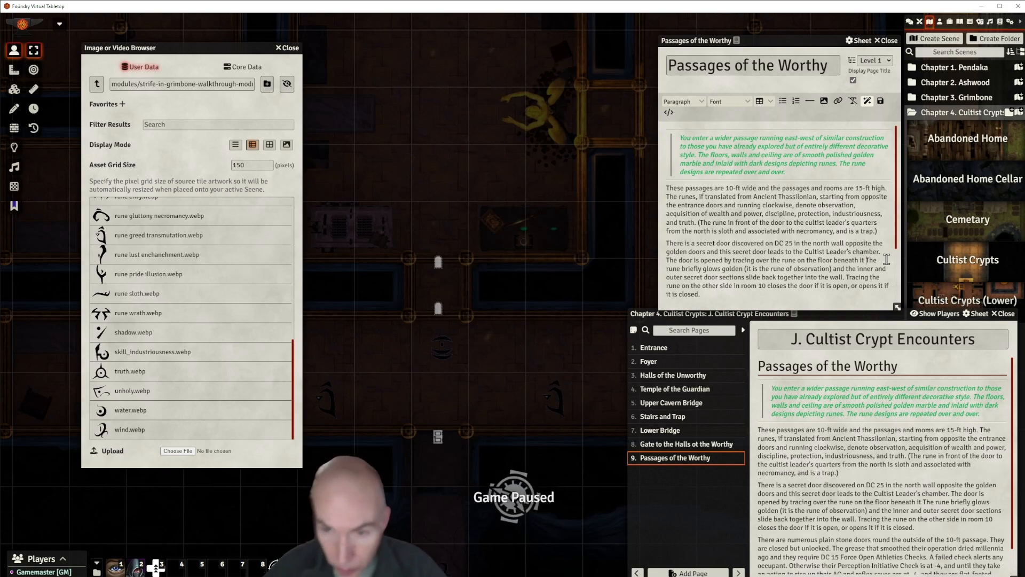
pyautogui.press('BackSpace')
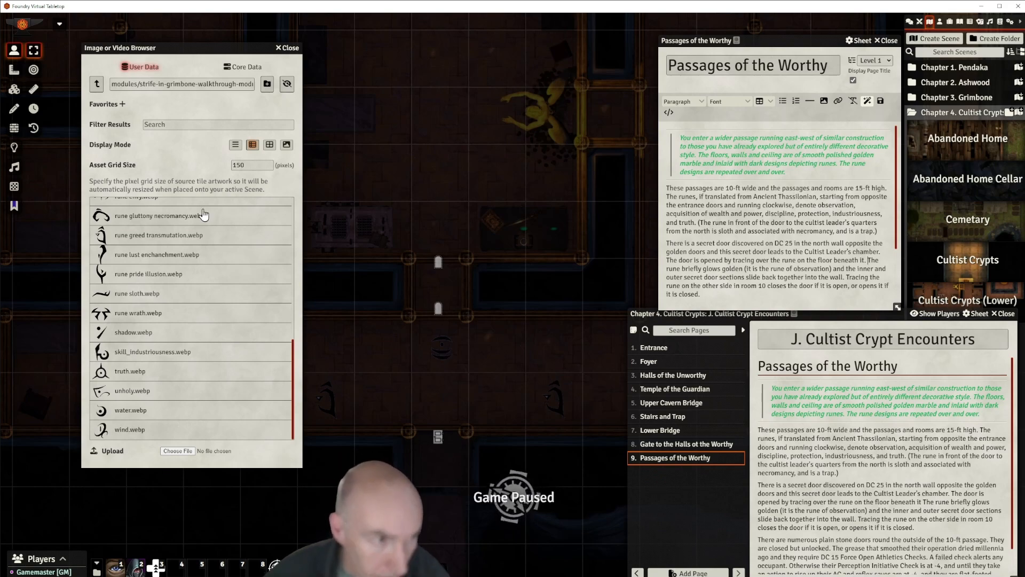
# Copy the observation rune tile from the passage and place the duplicate in the chamber just north of the secret door.
pyautogui.click(14, 89)
pyautogui.click(441, 355)
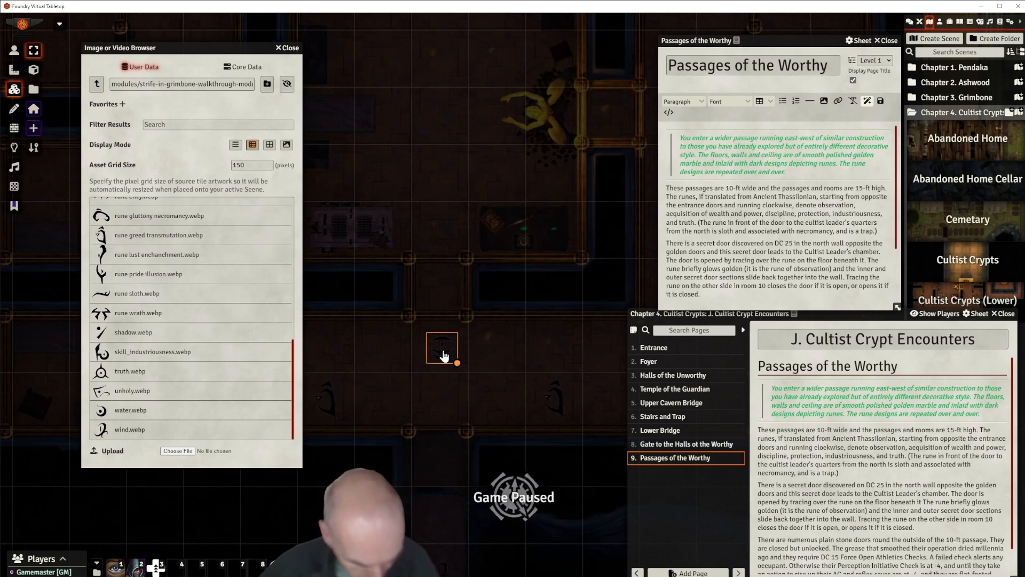
pyautogui.hotkey('ctrl', 'c')
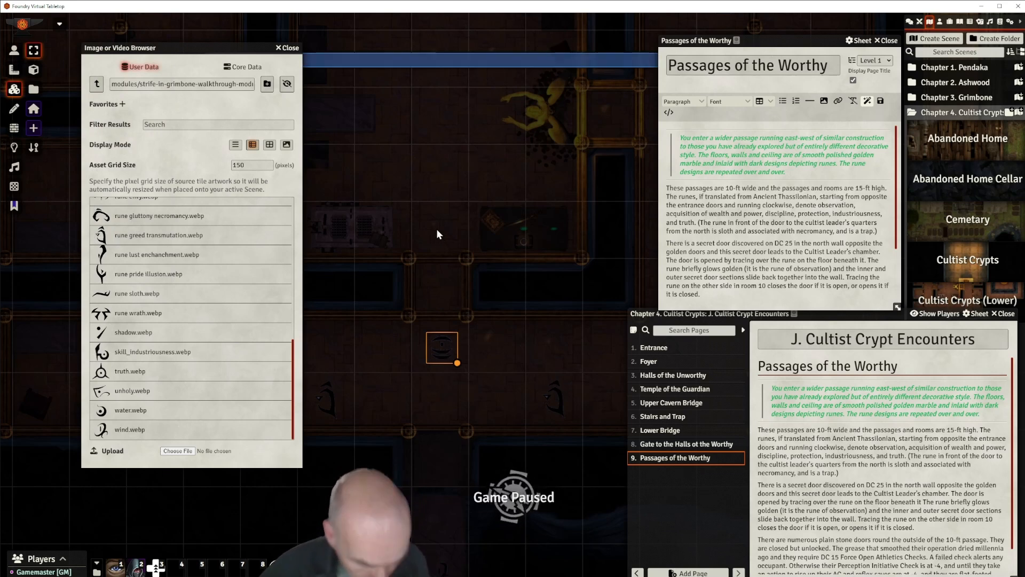
pyautogui.hotkey('ctrl', 'v')
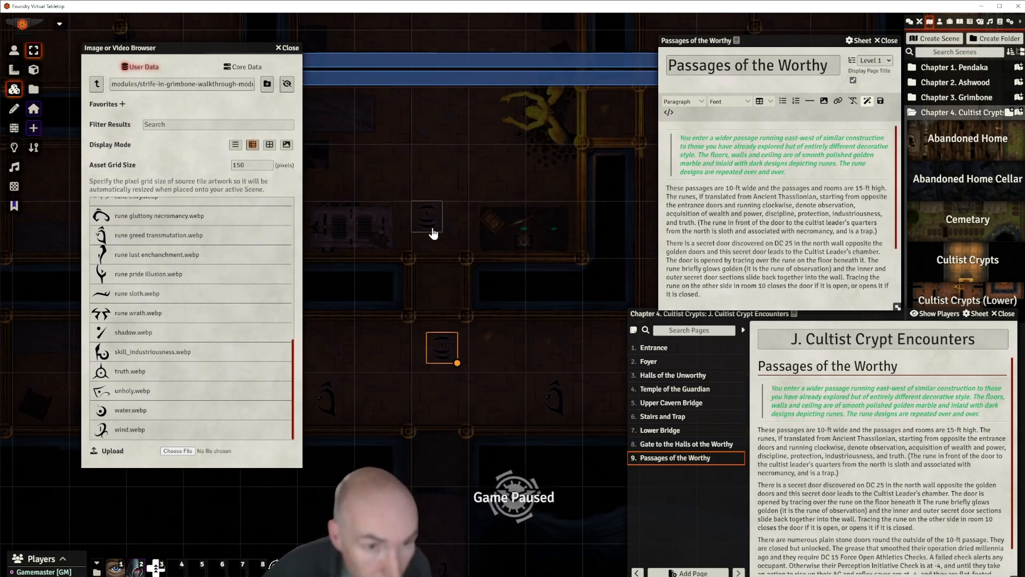
pyautogui.moveTo(433, 233)
pyautogui.mouseDown()
pyautogui.moveTo(449, 248)
pyautogui.moveTo(431, 232)
pyautogui.mouseUp()
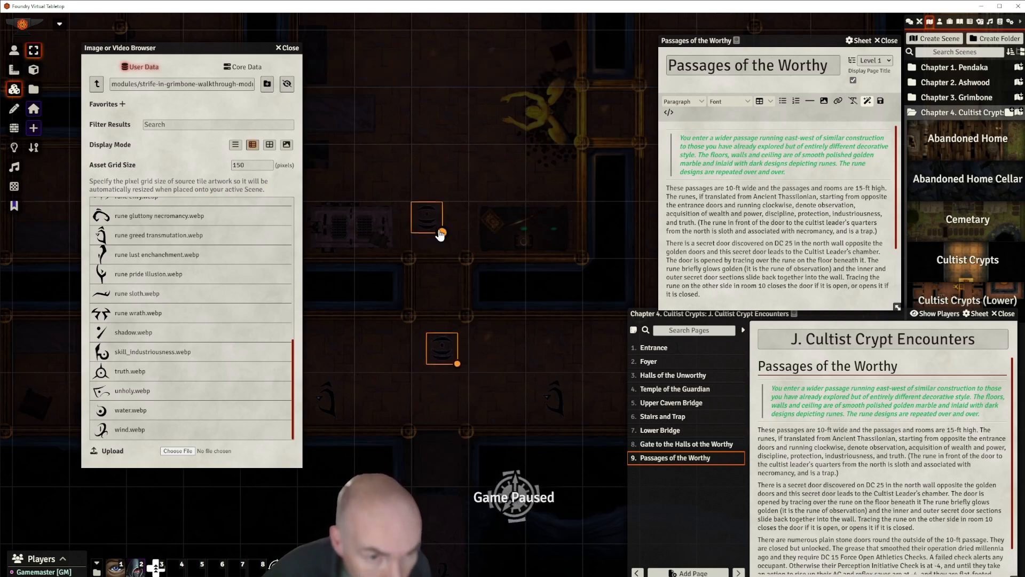
pyautogui.click(380, 199)
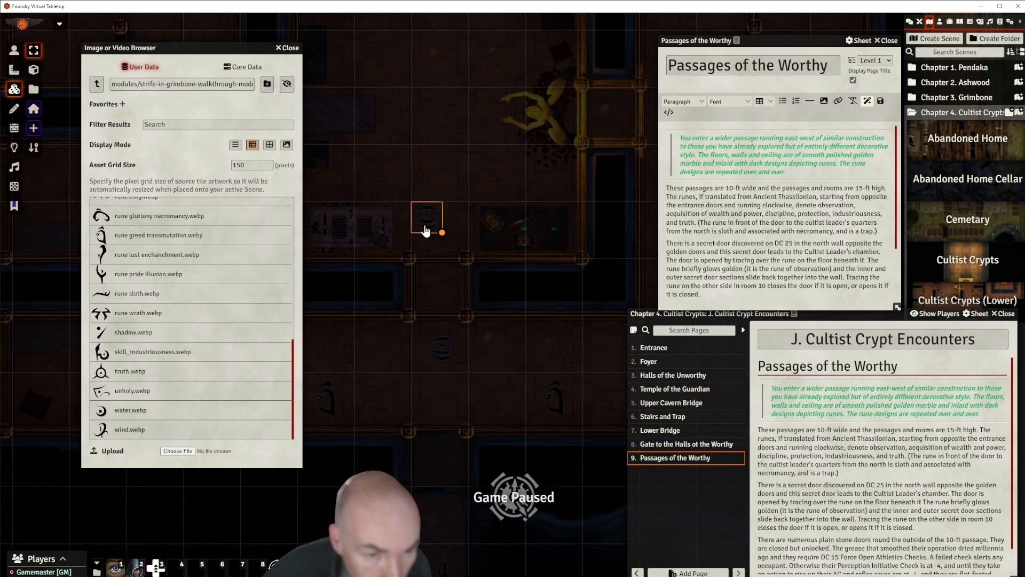
pyautogui.moveTo(425, 230)
pyautogui.mouseDown()
pyautogui.moveTo(449, 242)
pyautogui.moveTo(437, 243)
pyautogui.mouseUp()
# Shift the original observation rune tile slightly so it is centred in front of the secret door.
pyautogui.click(446, 363)
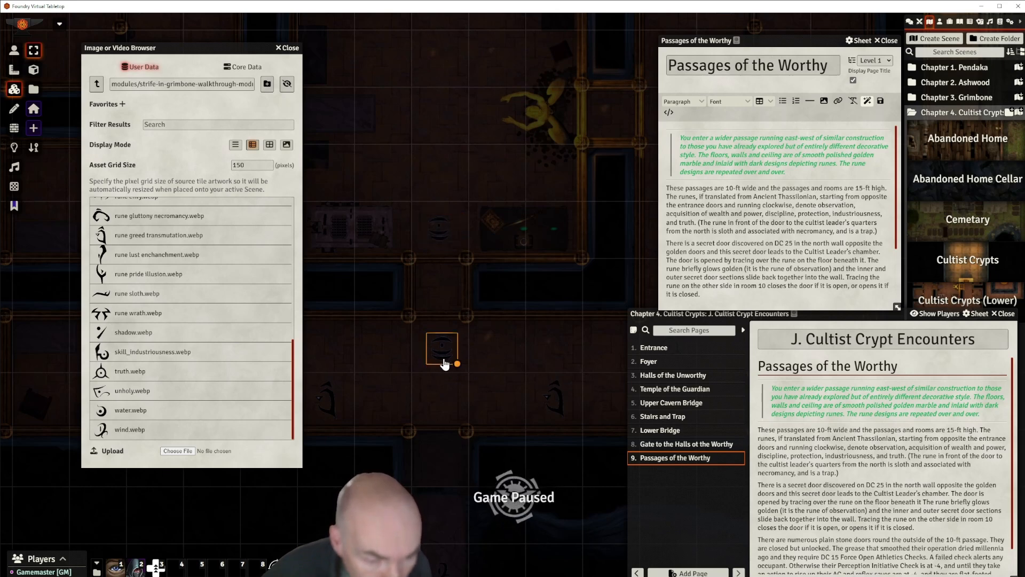
pyautogui.moveTo(443, 362)
pyautogui.mouseDown()
pyautogui.moveTo(424, 362)
pyautogui.moveTo(439, 360)
pyautogui.mouseUp()
pyautogui.click(521, 348)
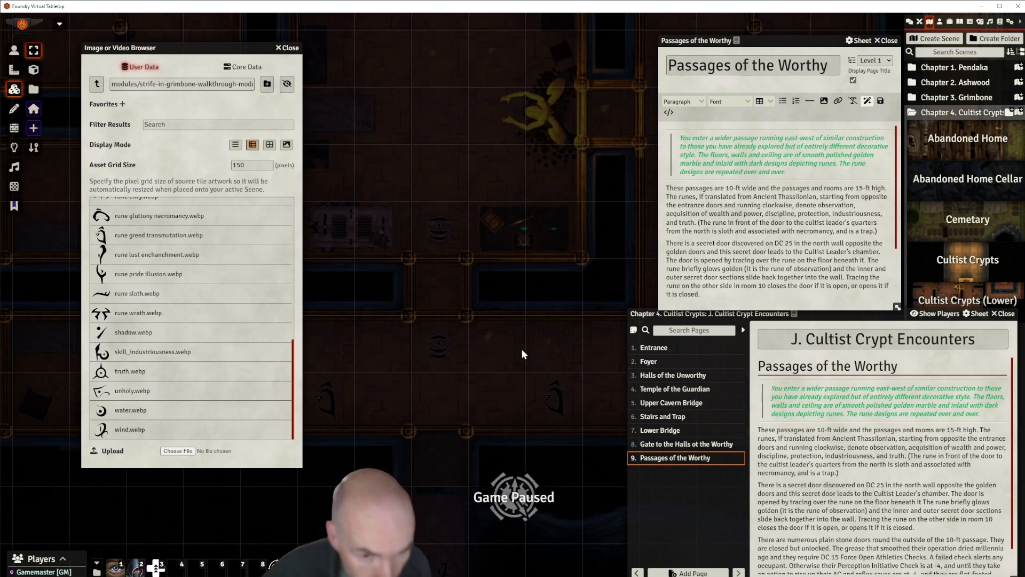
# Review the remaining paragraphs of the Passages of the Worthy page about the stone doors and rooms.
pyautogui.scroll(-2, 517, 337)
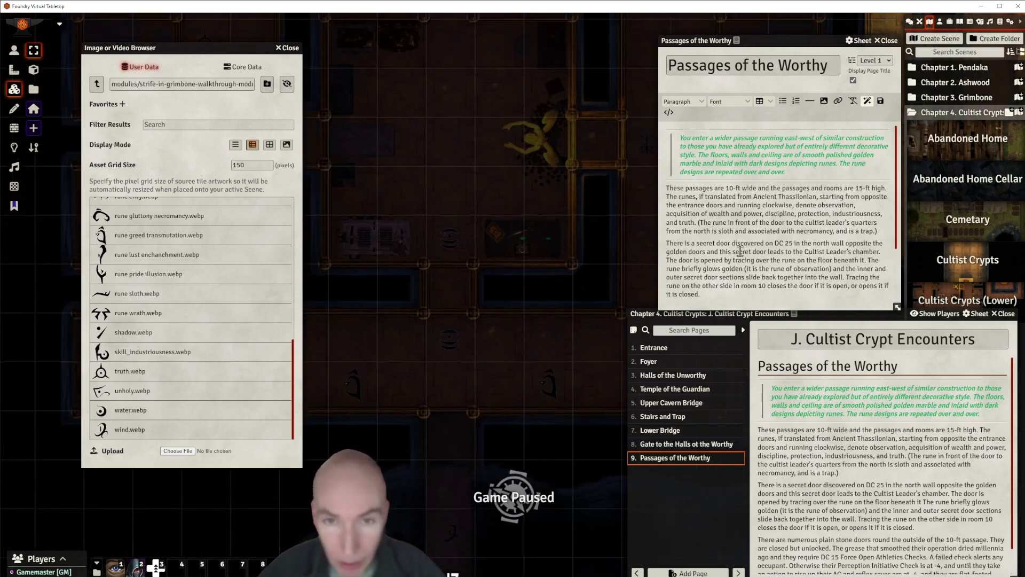
pyautogui.scroll(-3, 778, 237)
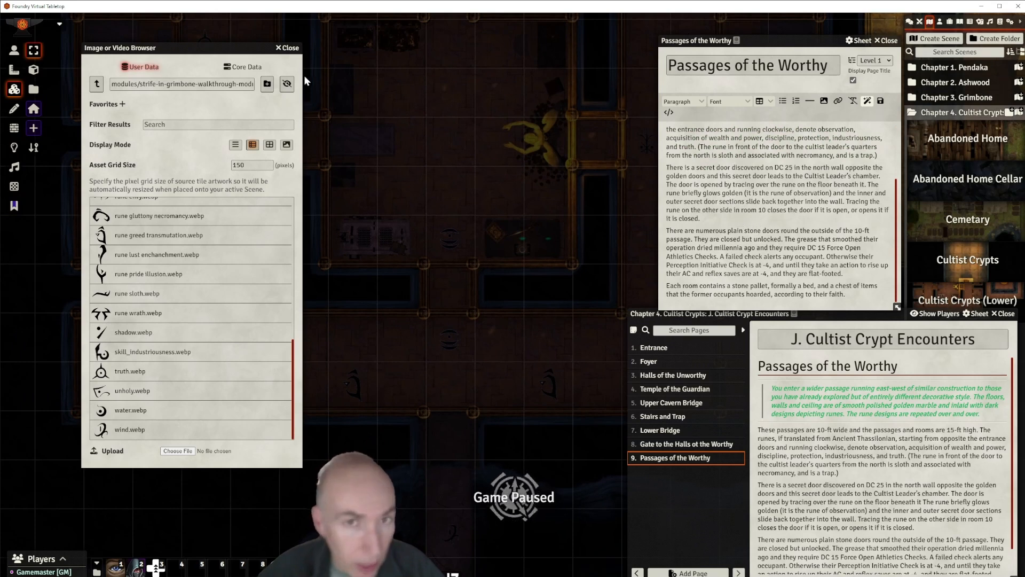
pyautogui.click(291, 48)
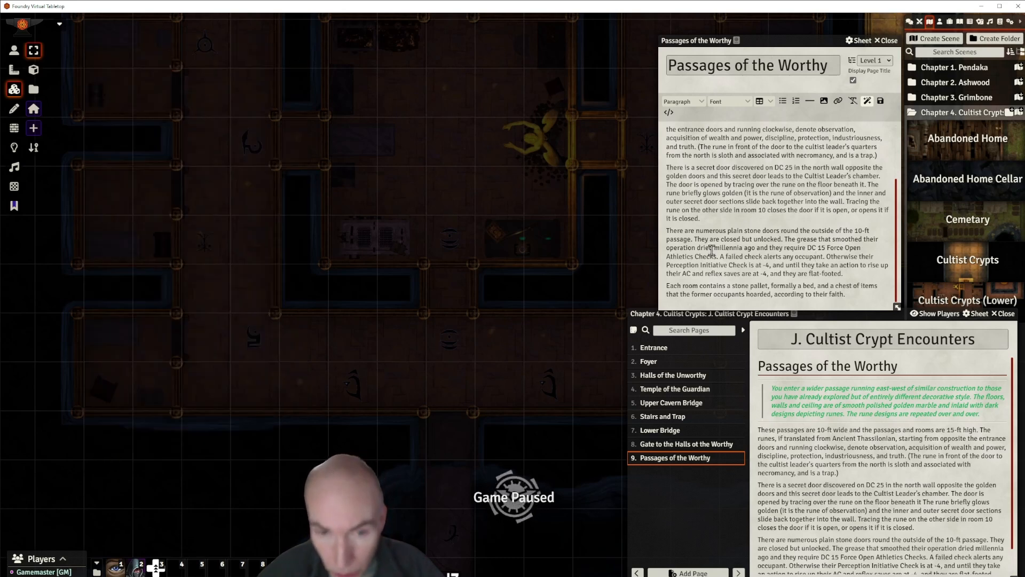
pyautogui.moveTo(308, 209); pyautogui.dragTo(406, 194)
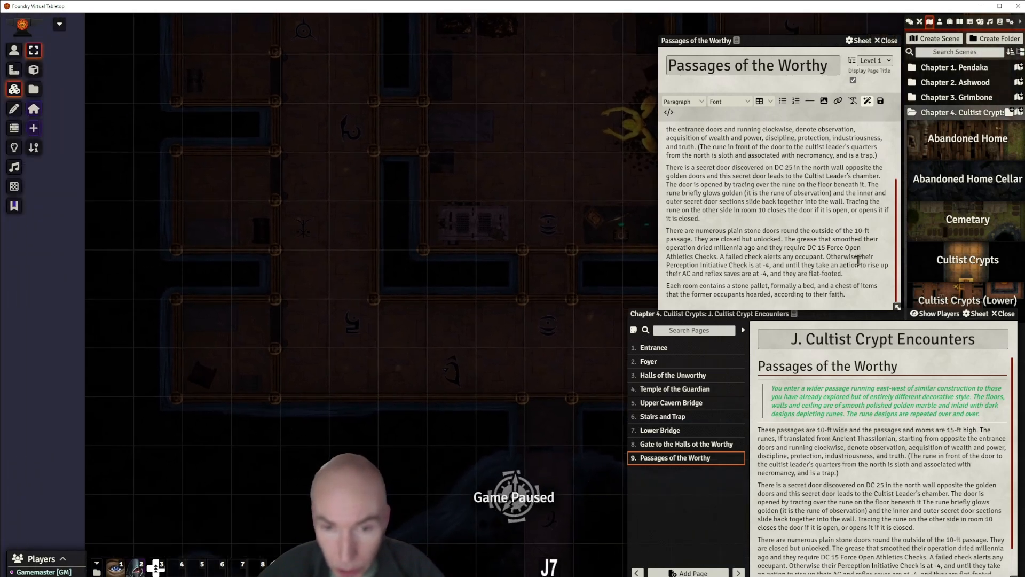
pyautogui.click(810, 247)
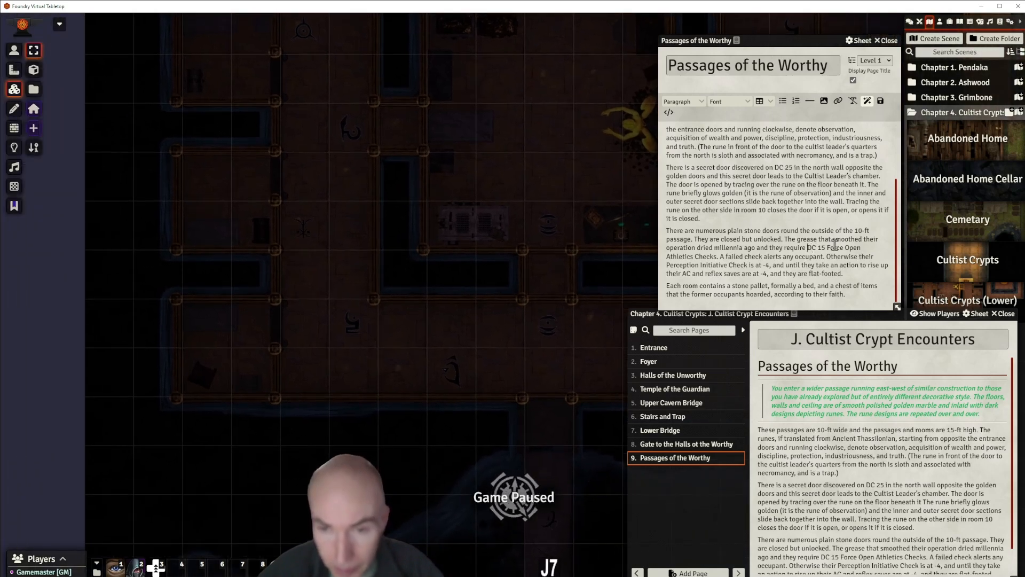
pyautogui.write('@Check')
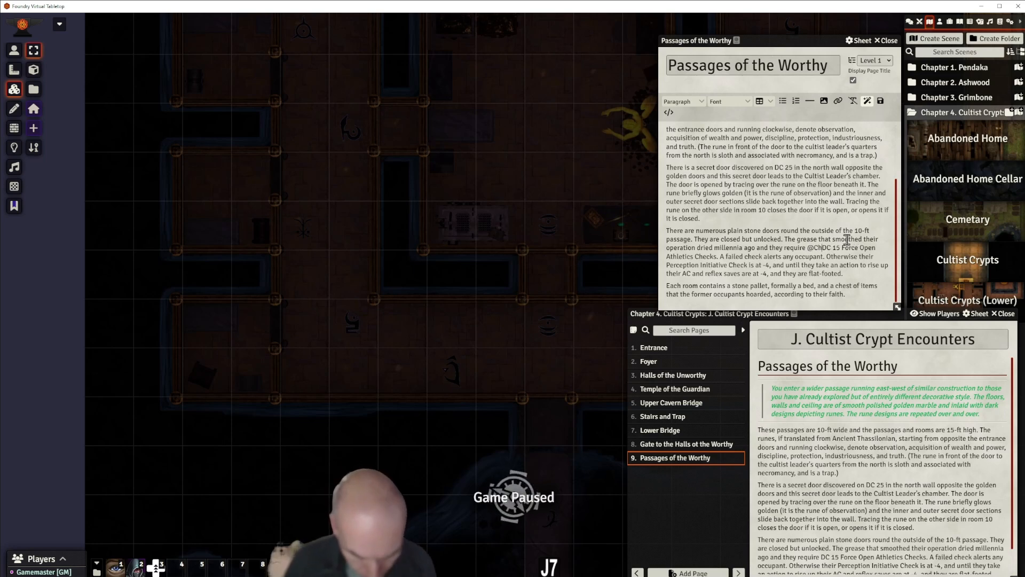
pyautogui.write('[athletics')
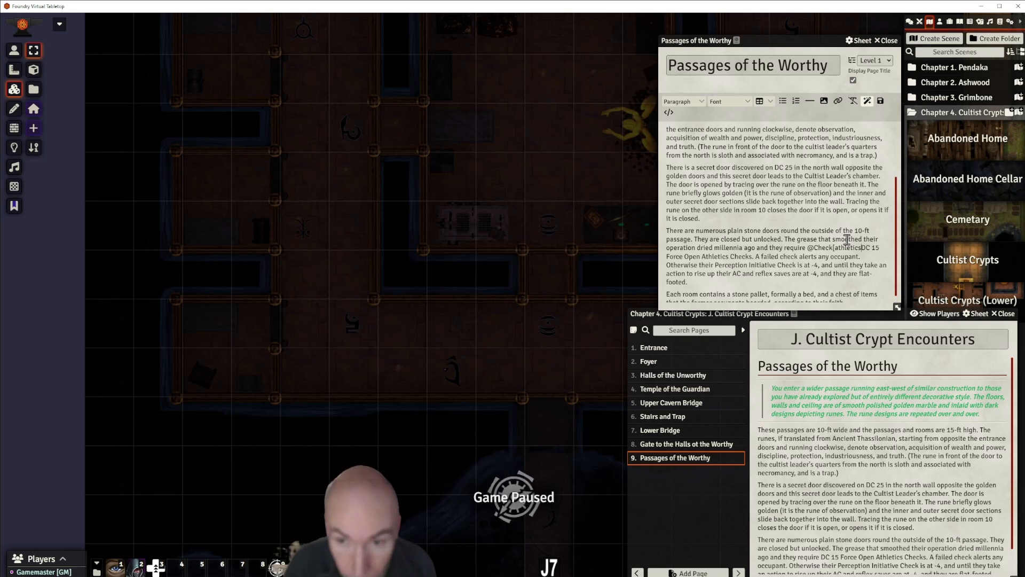
pyautogui.write('|dc:')
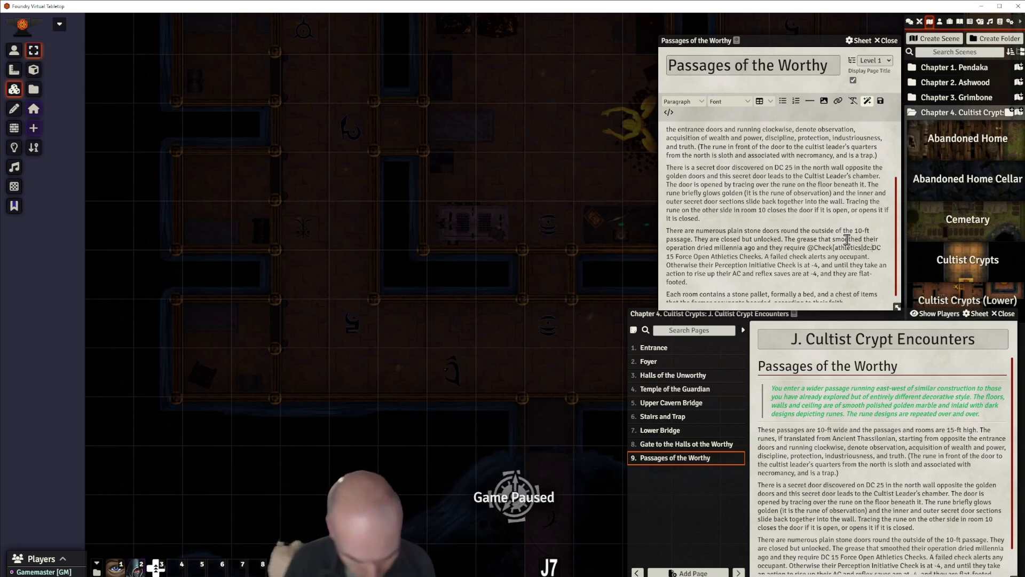
pyautogui.write('15]')
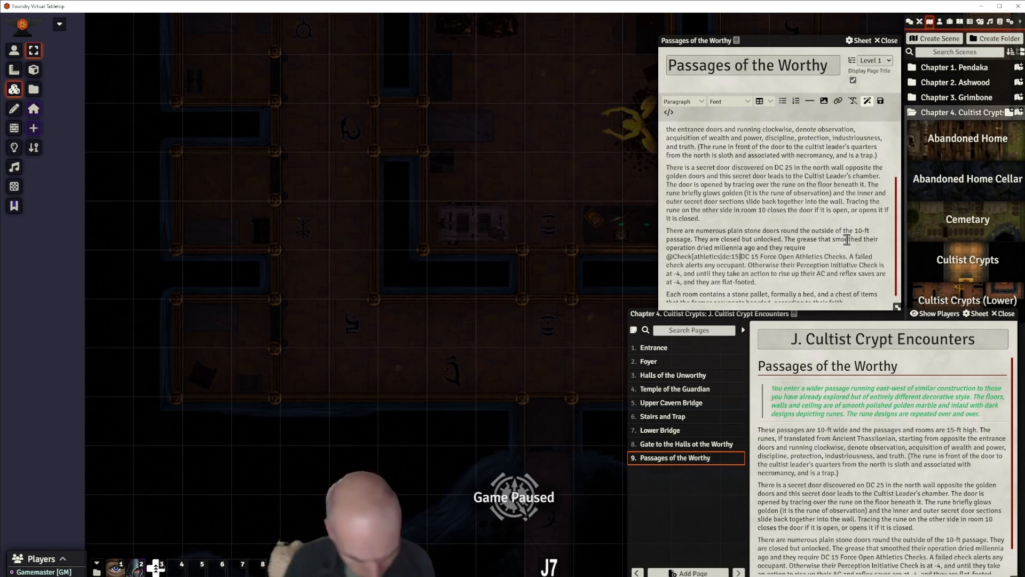
pyautogui.write('name:F')
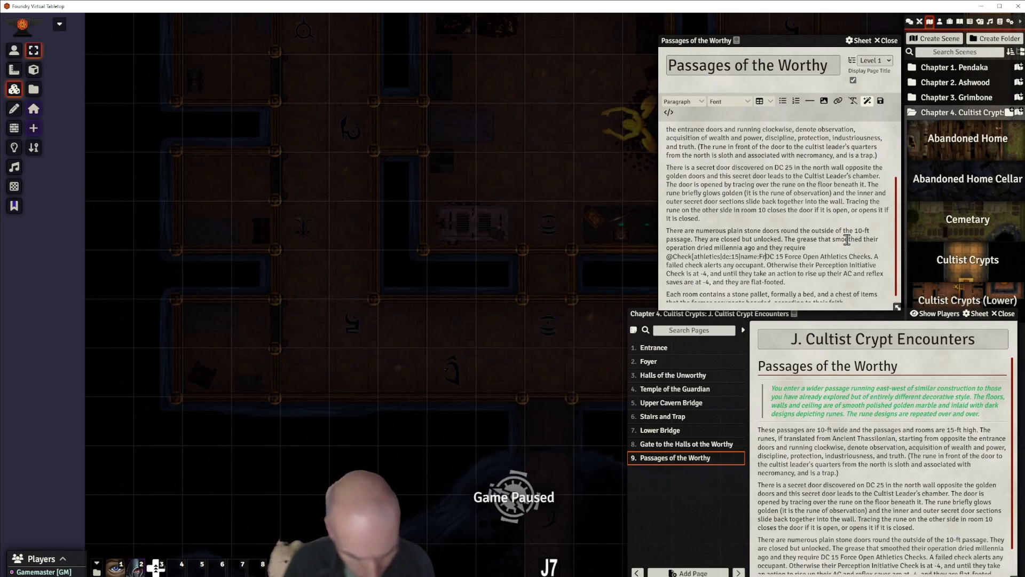
pyautogui.write('rce')
pyautogui.press('BackSpace')
pyautogui.press('BackSpace')
pyautogui.press('BackSpace')
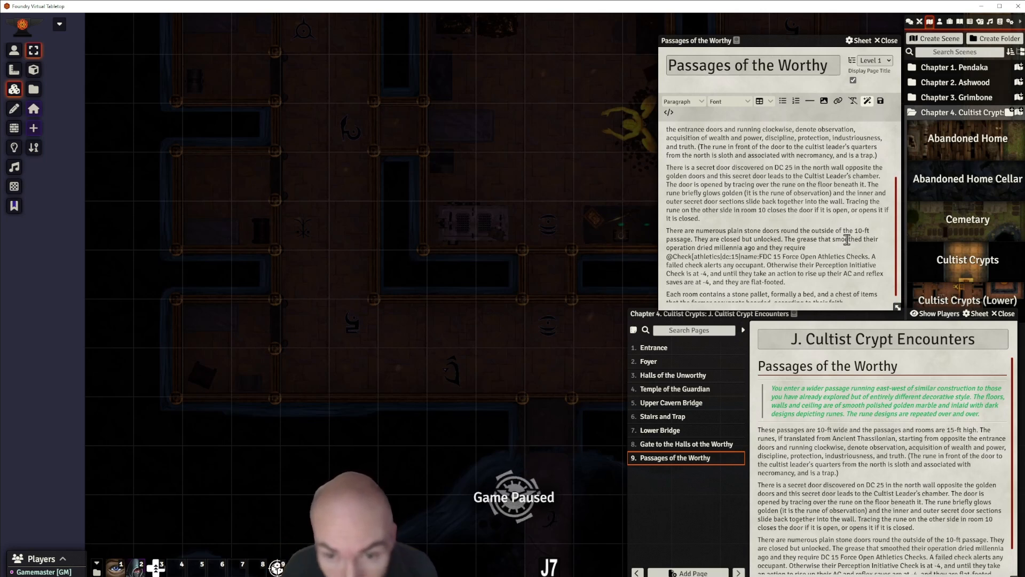
pyautogui.write('orce open')
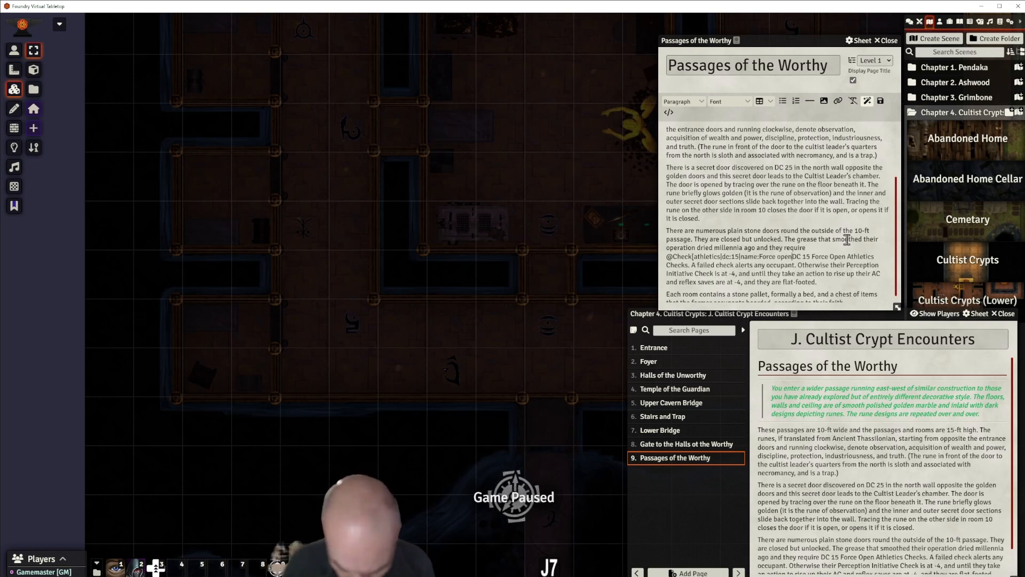
pyautogui.write(']')
# Replace the leftover plain text "DC 15 Force Open Athletics Checks" after the inline check with "checks", and save the page.
pyautogui.press('Delete')
pyautogui.press('Delete')
pyautogui.press('Delete')
pyautogui.press('Delete')
pyautogui.press('Delete')
pyautogui.press('Delete')
pyautogui.press('Delete')
pyautogui.press('Delete')
pyautogui.press('Delete')
pyautogui.press('Delete')
pyautogui.press('Delete')
pyautogui.press('Delete')
pyautogui.press('Delete')
pyautogui.press('Delete')
pyautogui.press('Delete')
pyautogui.press('Delete')
pyautogui.press('Delete')
pyautogui.press('Delete')
pyautogui.press('Delete')
pyautogui.press('Delete')
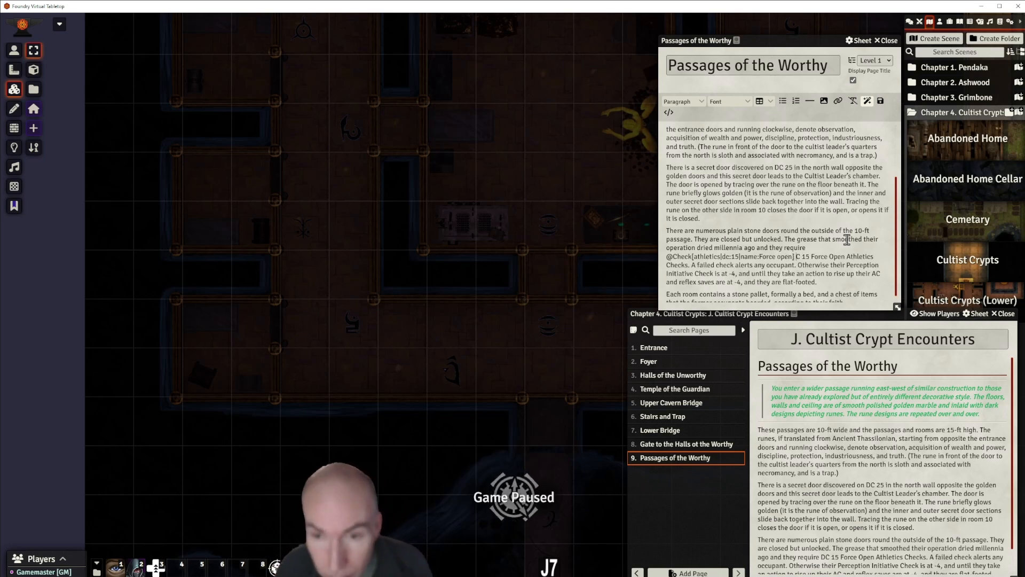
pyautogui.press('Delete')
pyautogui.press('Delete')
pyautogui.press('Delete')
pyautogui.press('Delete')
pyautogui.press('Delete')
pyautogui.press('Delete')
pyautogui.press('Delete')
pyautogui.press('Delete')
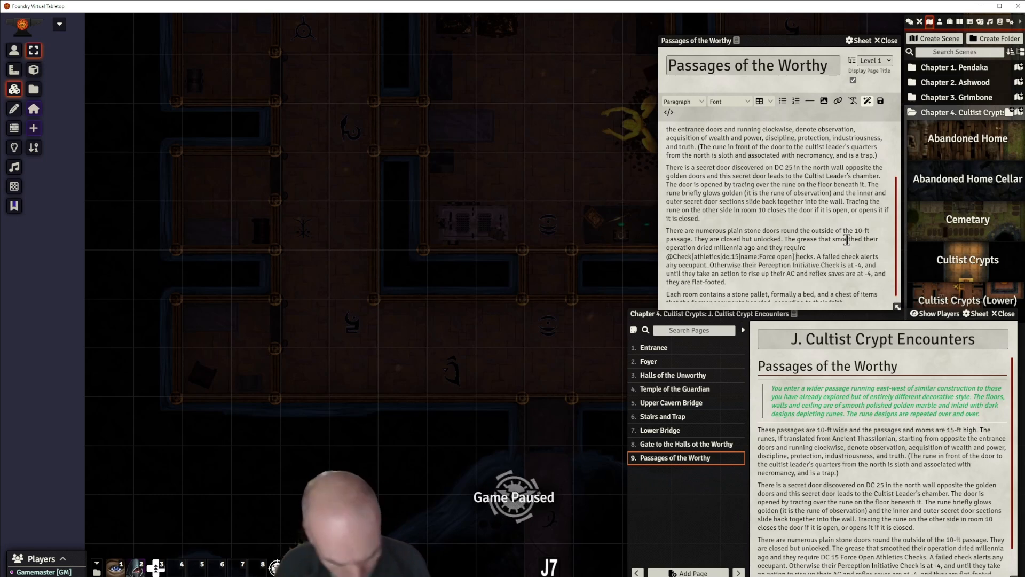
pyautogui.write('c')
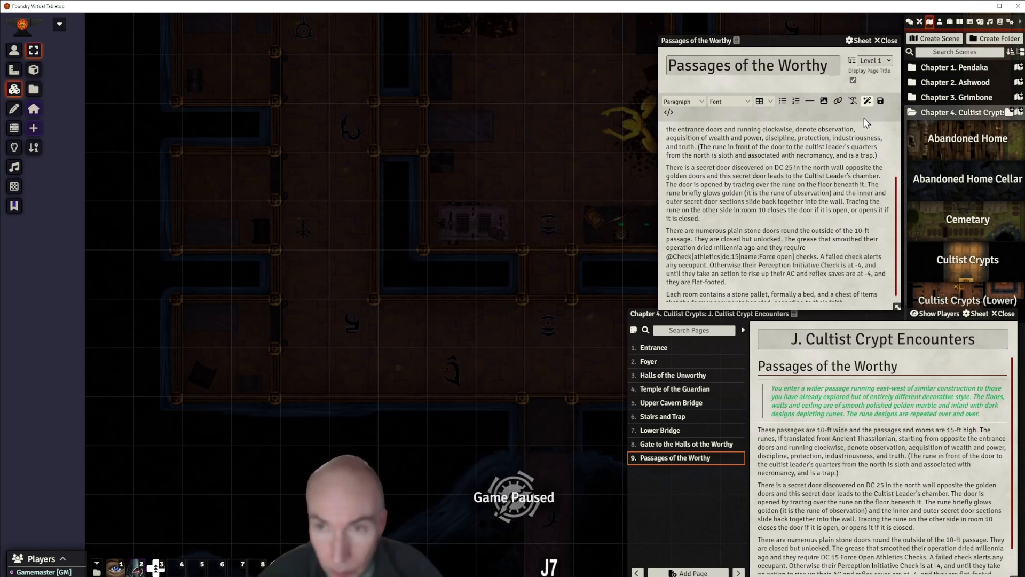
pyautogui.click(881, 100)
pyautogui.scroll(-1, 878, 458)
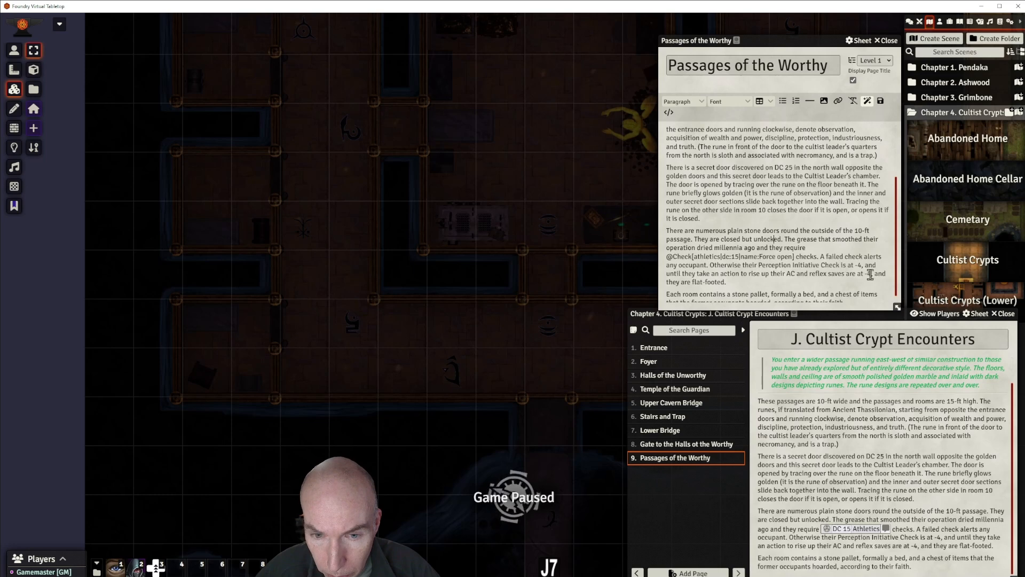
# Replace the occupants' AC, reflex save and flat-footed penalties with "they are prone" after "rise up", and save the page.
pyautogui.click(781, 274)
pyautogui.write('y')
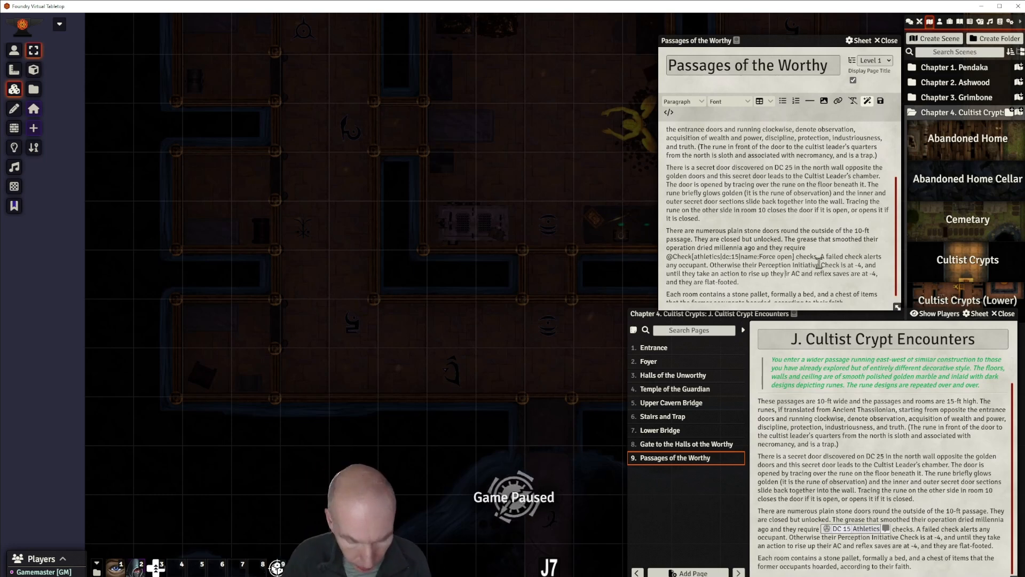
pyautogui.write(' are pronei')
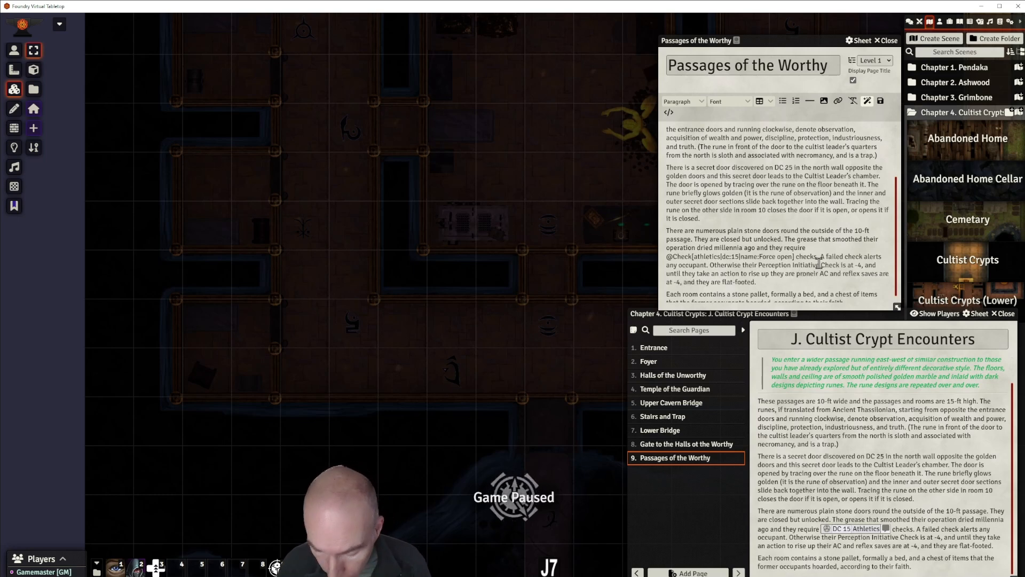
pyautogui.press('Delete')
pyautogui.press('Delete')
pyautogui.press('Delete')
pyautogui.press('Delete')
pyautogui.press('Delete')
pyautogui.press('Delete')
pyautogui.press('Delete')
pyautogui.press('Delete')
pyautogui.press('Delete')
pyautogui.press('Delete')
pyautogui.press('Delete')
pyautogui.press('Delete')
pyautogui.press('Delete')
pyautogui.press('Delete')
pyautogui.press('Delete')
pyautogui.press('Delete')
pyautogui.press('Delete')
pyautogui.press('Delete')
pyautogui.press('Delete')
pyautogui.press('Delete')
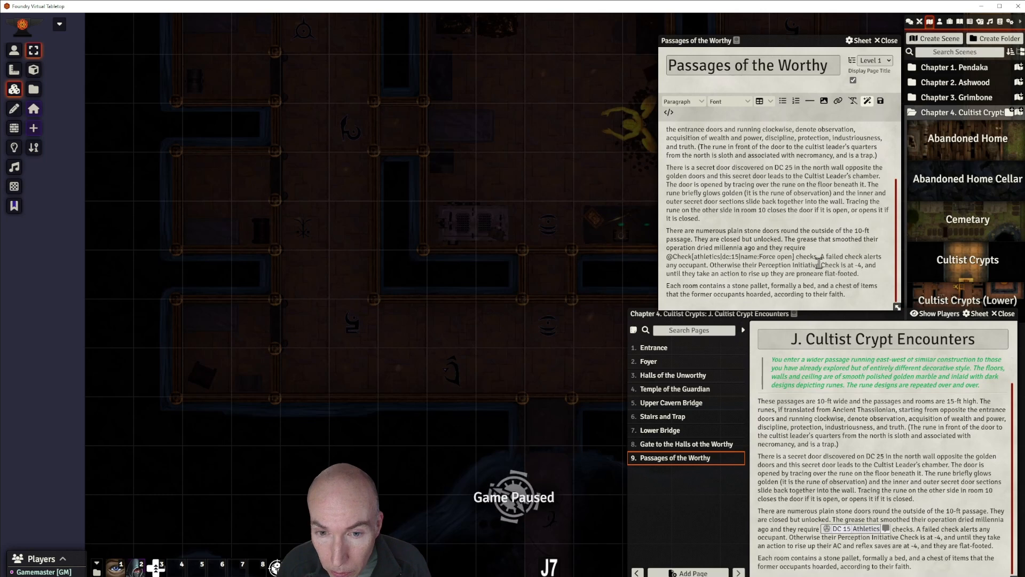
pyautogui.press('Delete')
pyautogui.press('Delete')
pyautogui.press('Delete')
pyautogui.press('Delete')
pyautogui.press('Delete')
pyautogui.press('Delete')
pyautogui.press('Delete')
pyautogui.press('Delete')
pyautogui.press('Delete')
pyautogui.press('Delete')
pyautogui.press('Delete')
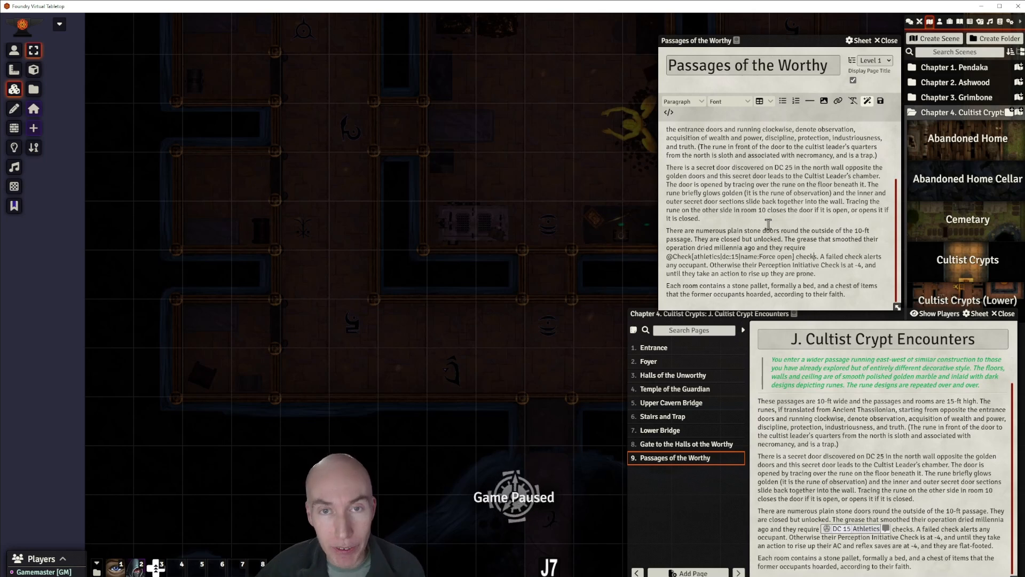
pyautogui.click(816, 256)
pyautogui.hotkey('ctrl', 's')
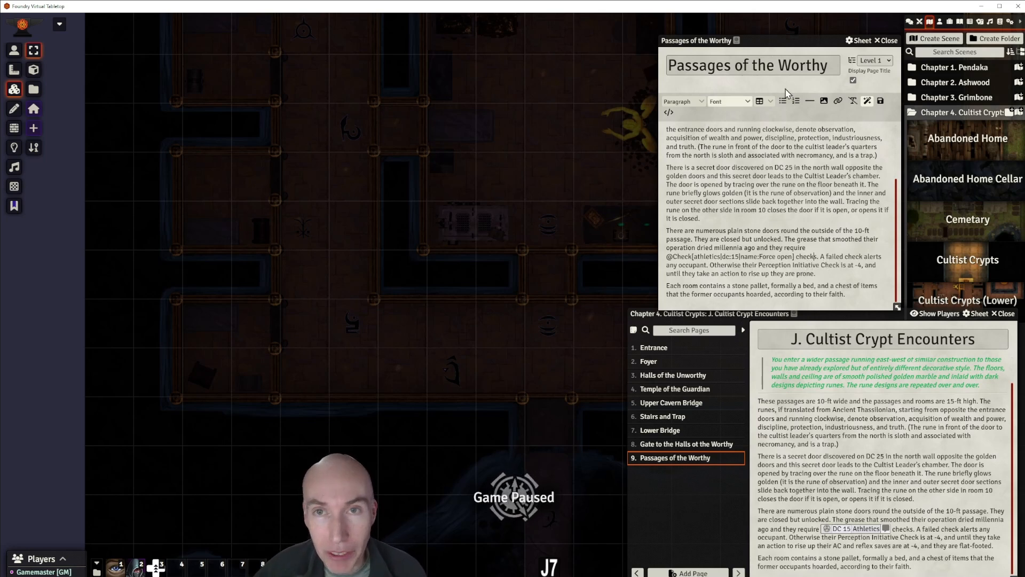
# Search the compendiums for "prone", replace the word "prone" with a link to the Prone condition, and save the page.
pyautogui.click(1000, 22)
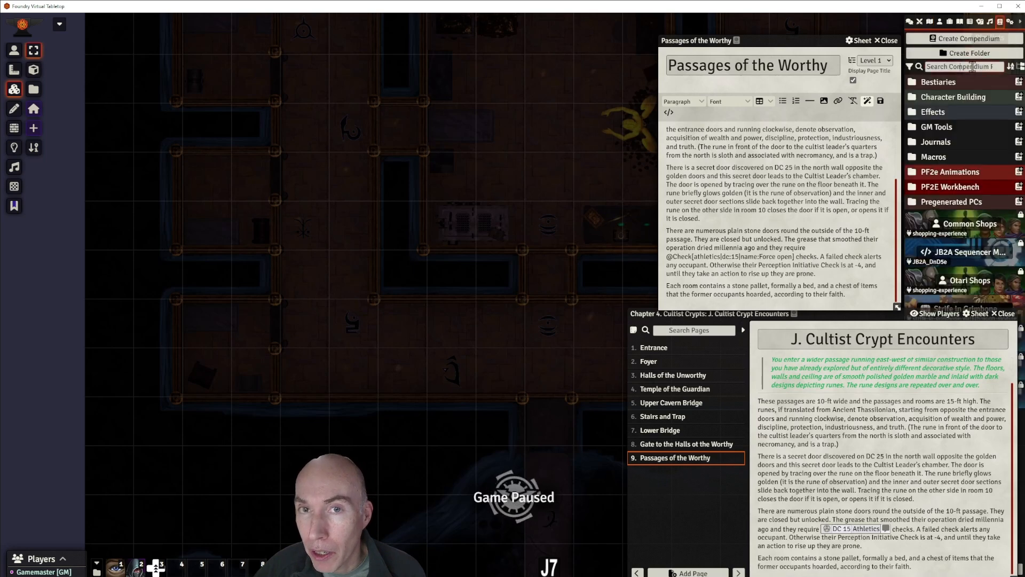
pyautogui.click(998, 67)
pyautogui.write('prone')
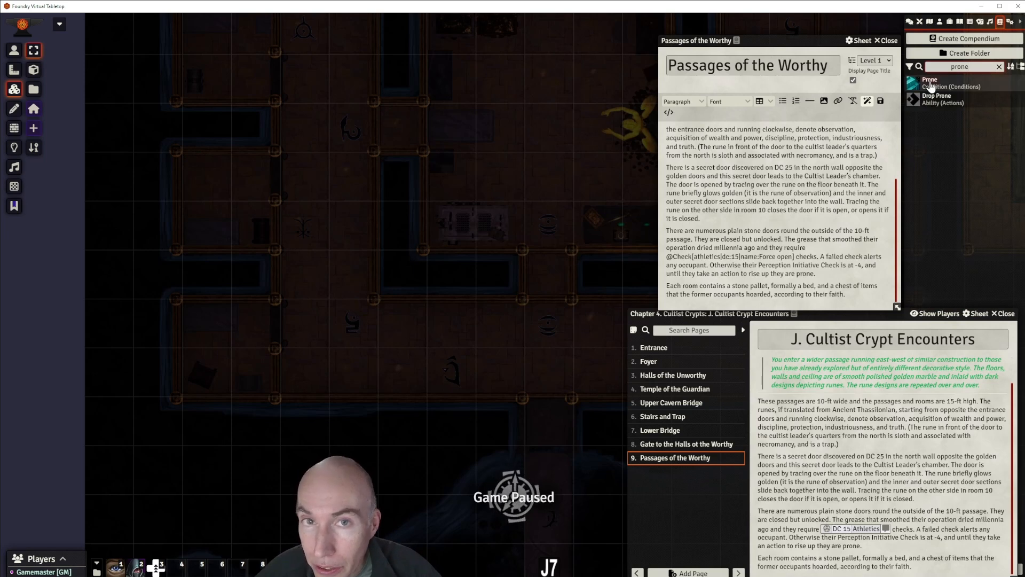
pyautogui.moveTo(932, 83); pyautogui.dragTo(800, 282)
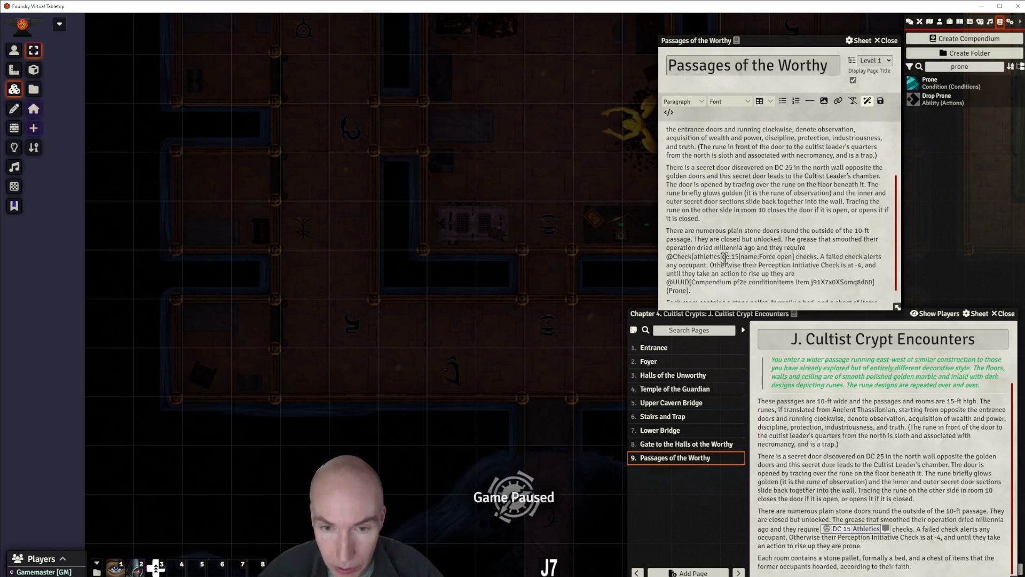
pyautogui.click(880, 103)
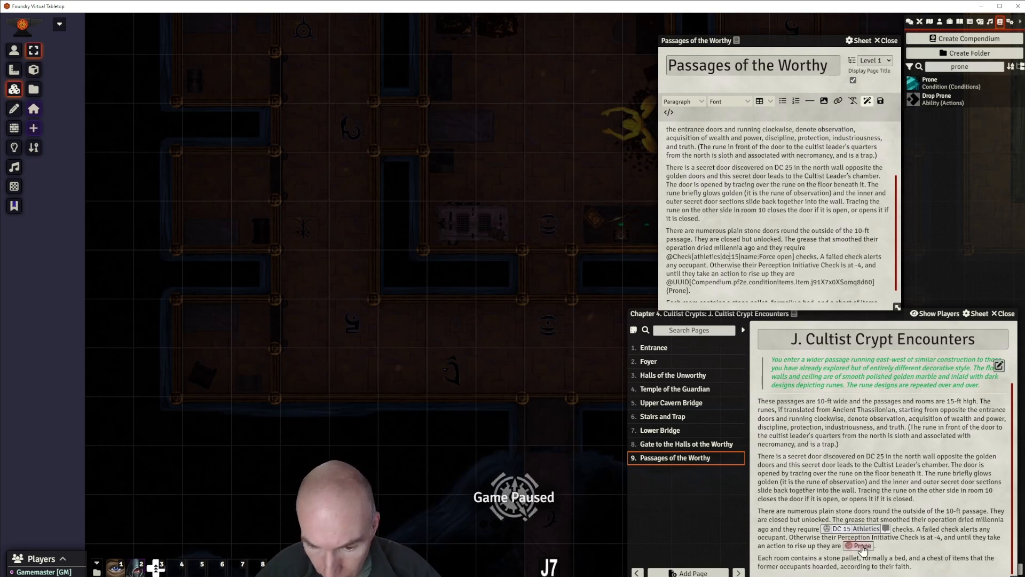
pyautogui.scroll(-2, 757, 241)
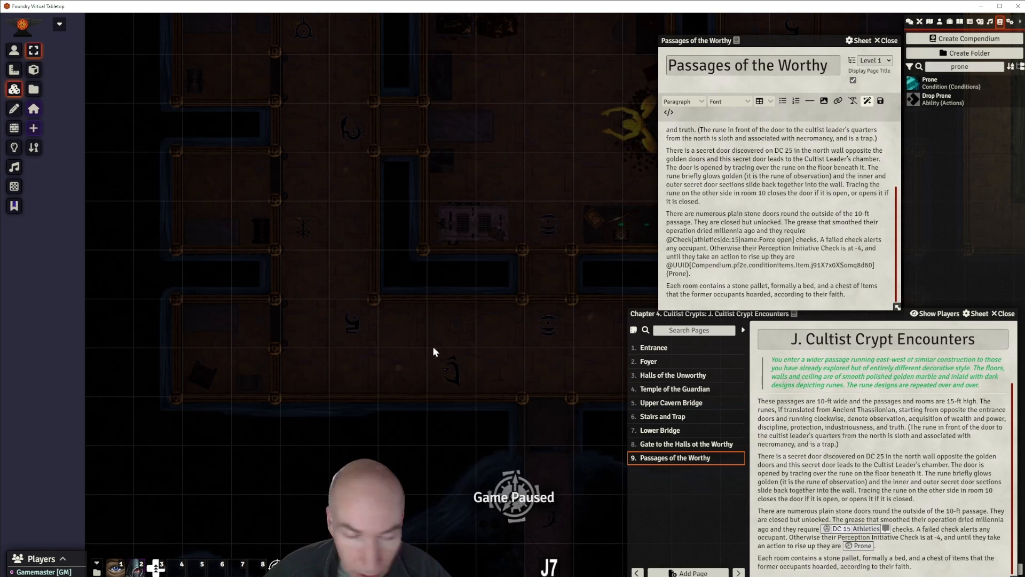
pyautogui.scroll(4, 241, 372)
pyautogui.scroll(-4, 242, 371)
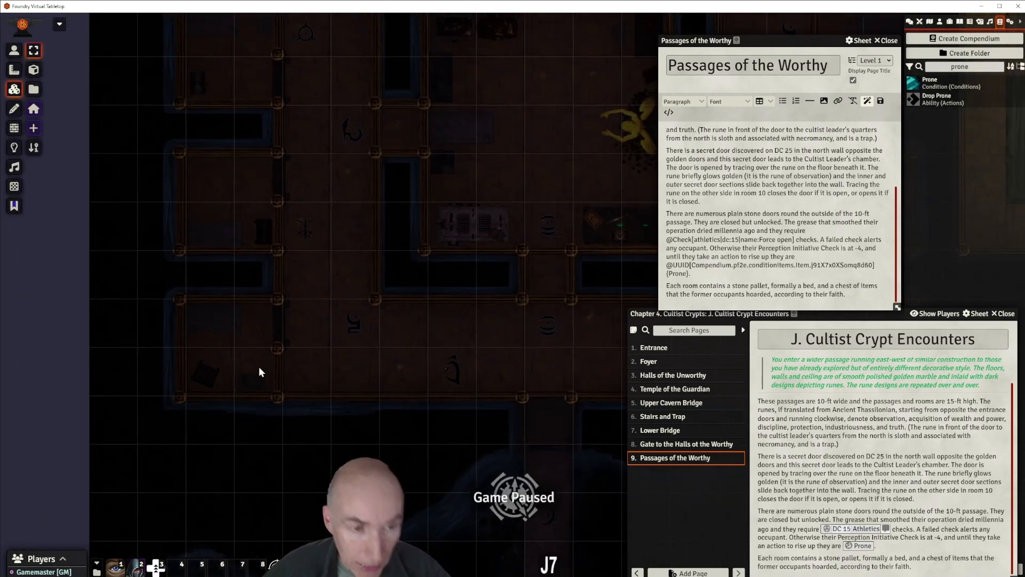
pyautogui.moveTo(460, 305); pyautogui.dragTo(393, 313)
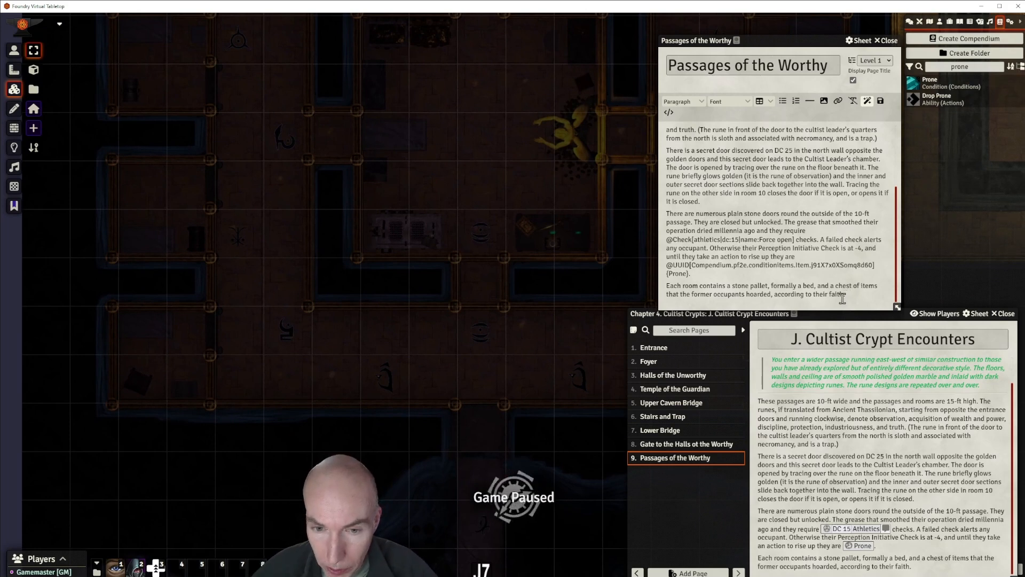
# Add a "Secret Door" line between the runes paragraph and the paragraph describing the secret door.
pyautogui.click(810, 102)
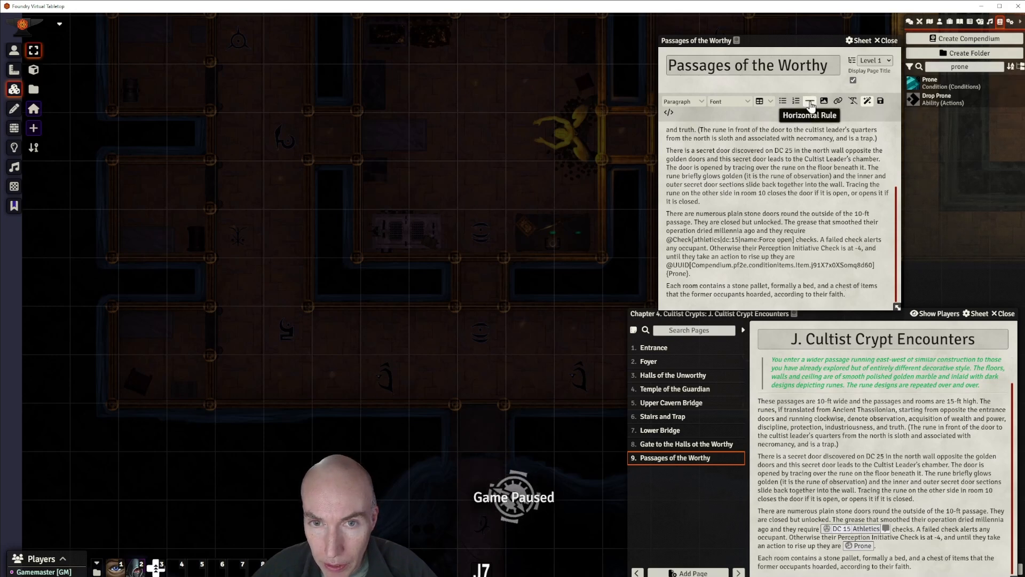
pyautogui.scroll(3, 838, 191)
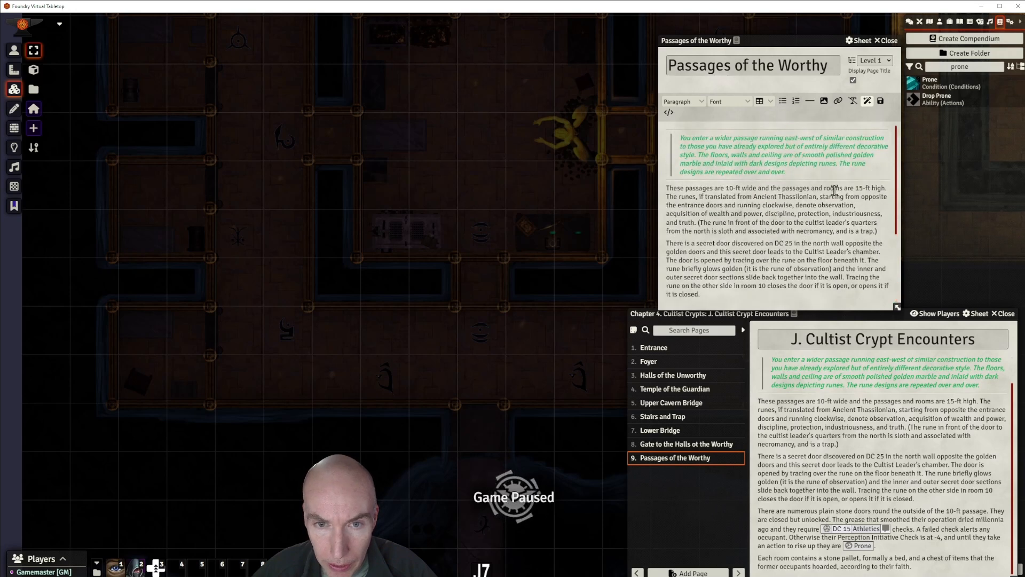
pyautogui.scroll(-1, 835, 191)
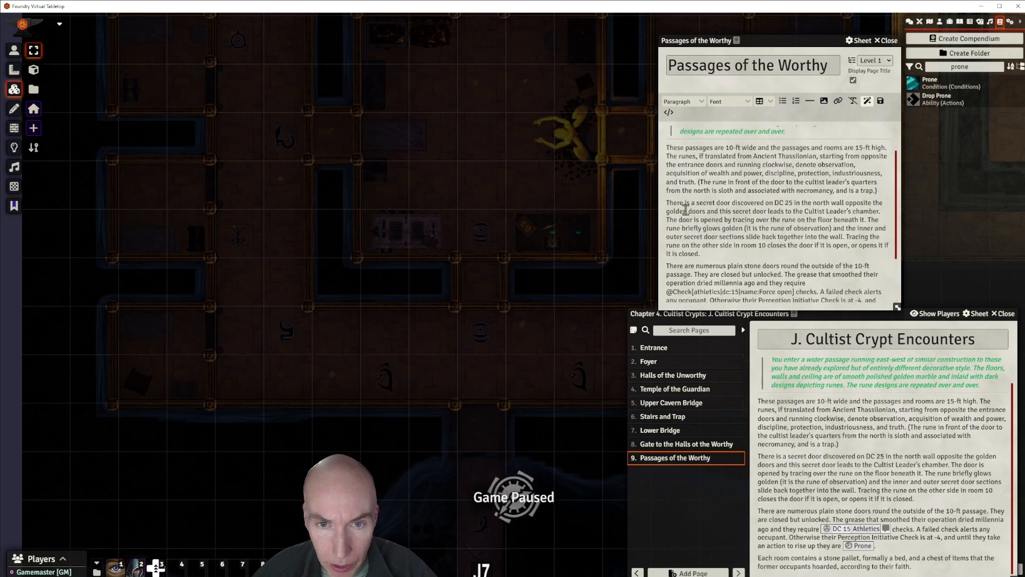
pyautogui.click(880, 191)
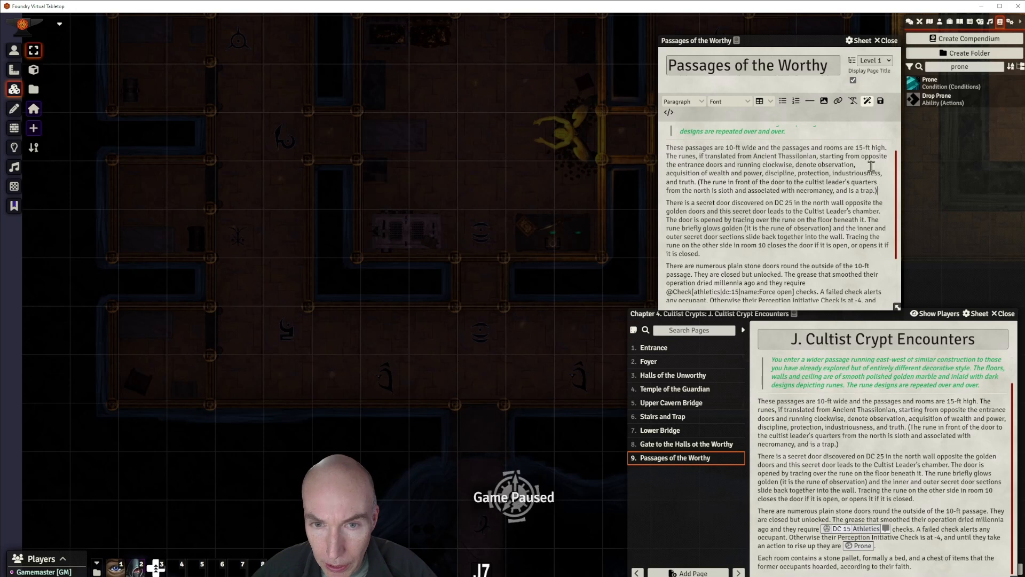
pyautogui.click(809, 101)
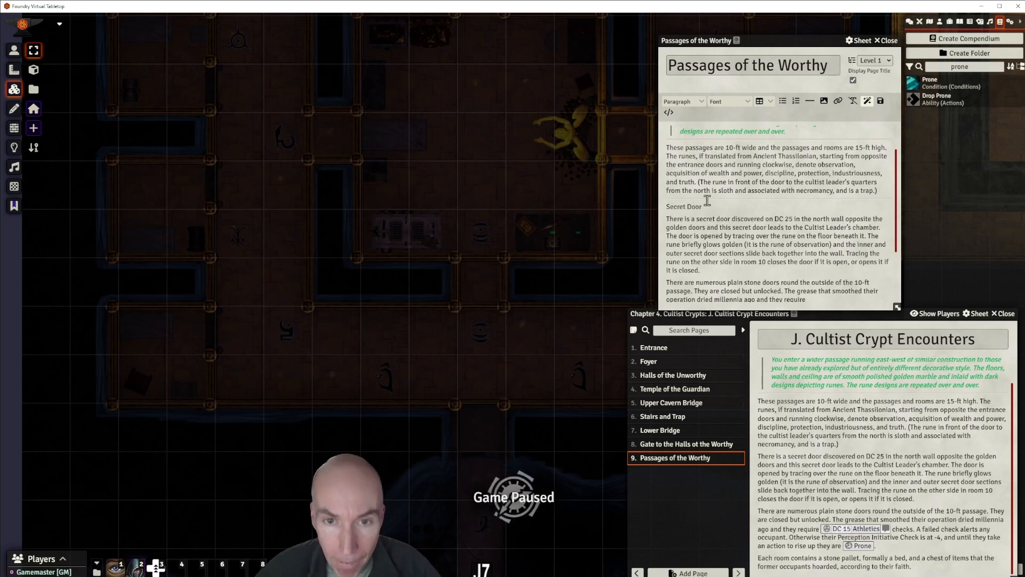
# Format the "Secret Door" line as Heading 2.
pyautogui.moveTo(702, 207); pyautogui.dragTo(667, 208)
pyautogui.click(683, 101)
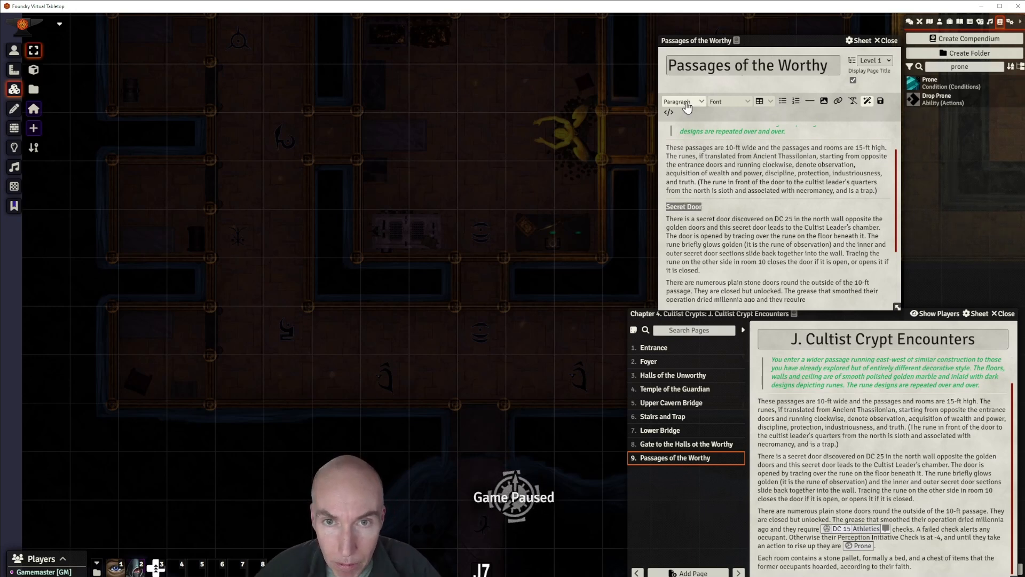
pyautogui.moveTo(687, 122)
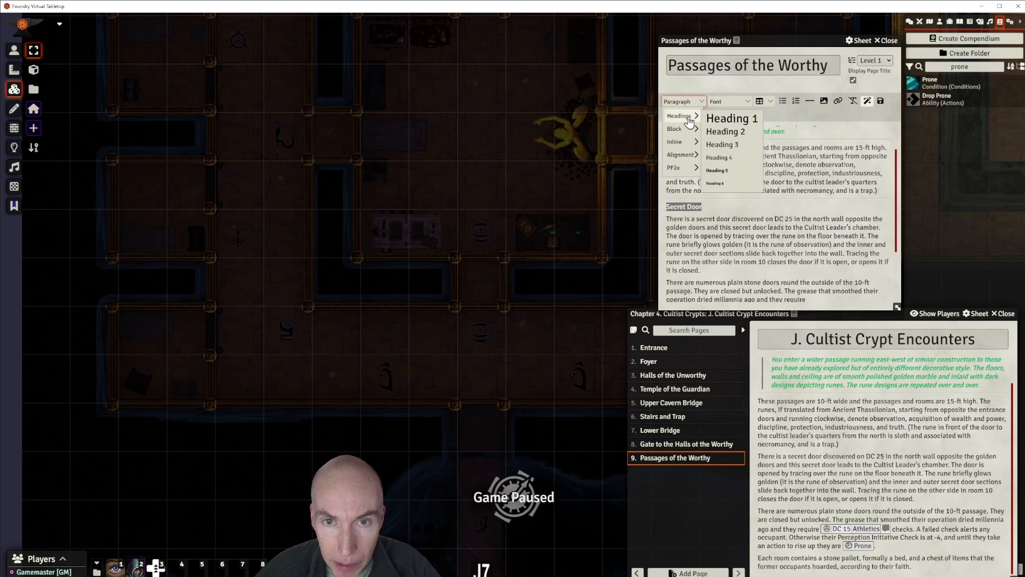
pyautogui.click(725, 132)
pyautogui.scroll(-2, 743, 244)
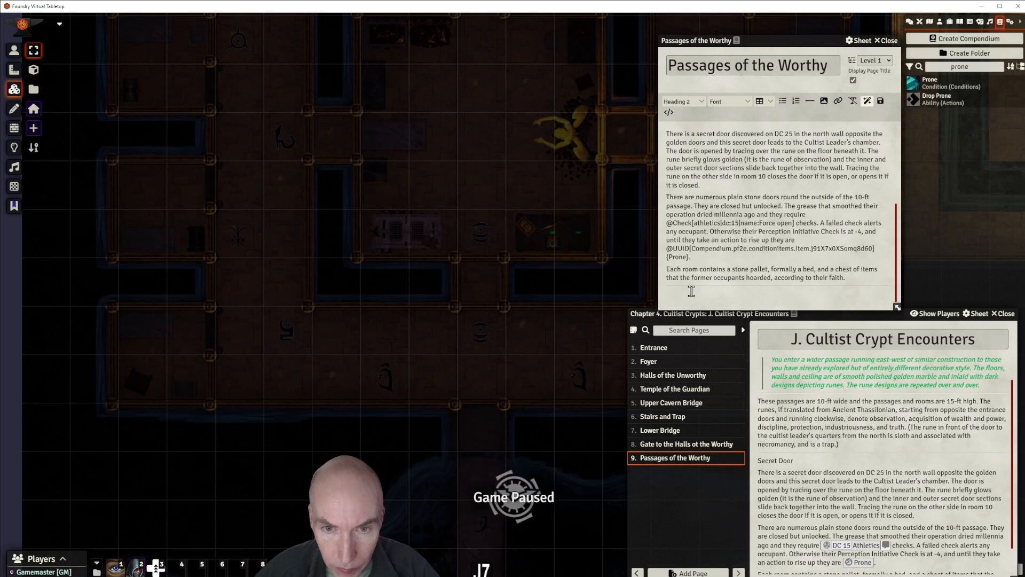
pyautogui.scroll(1, 715, 145)
pyautogui.scroll(-1, 710, 176)
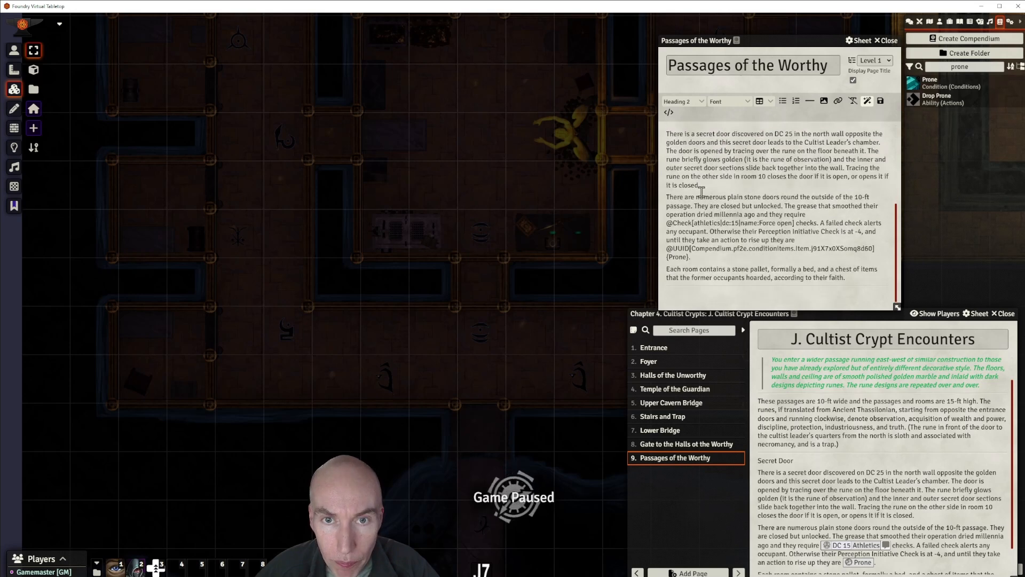
# Insert a horizontal rule after the secret door paragraph and add a "Cultists' Quarters" line beneath it.
pyautogui.click(703, 184)
pyautogui.click(810, 100)
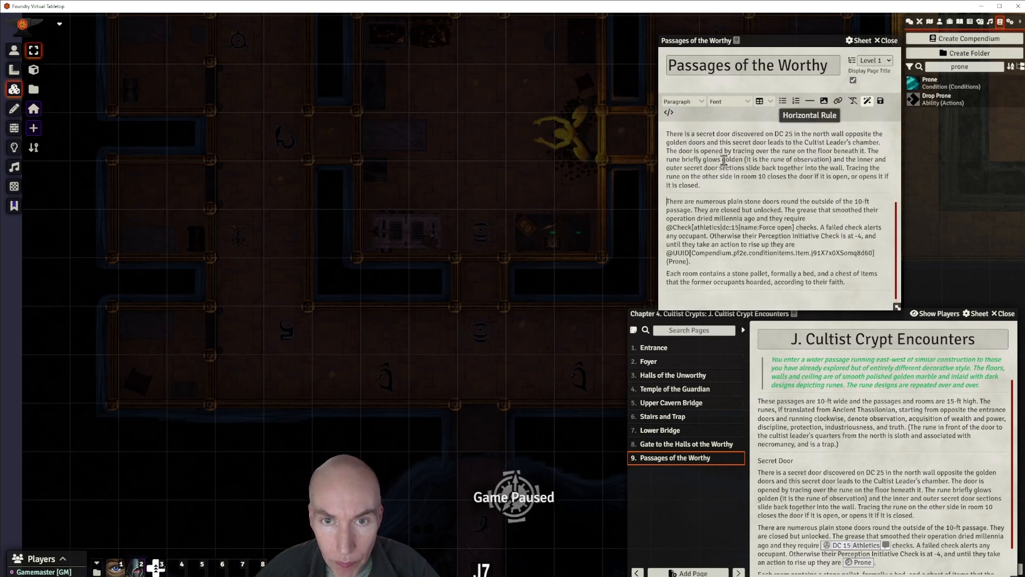
pyautogui.press('Return')
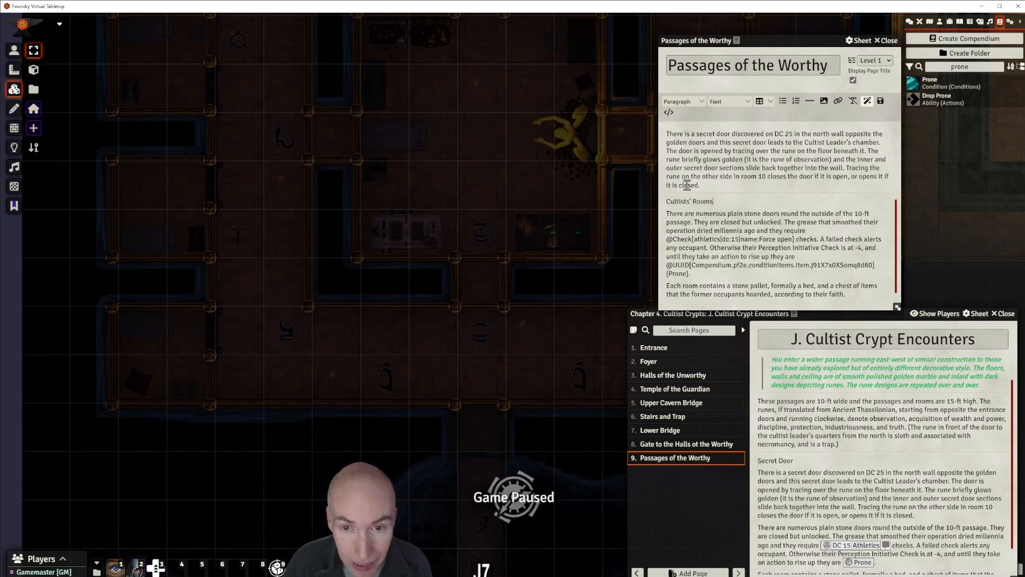
pyautogui.moveTo(715, 201); pyautogui.dragTo(667, 201)
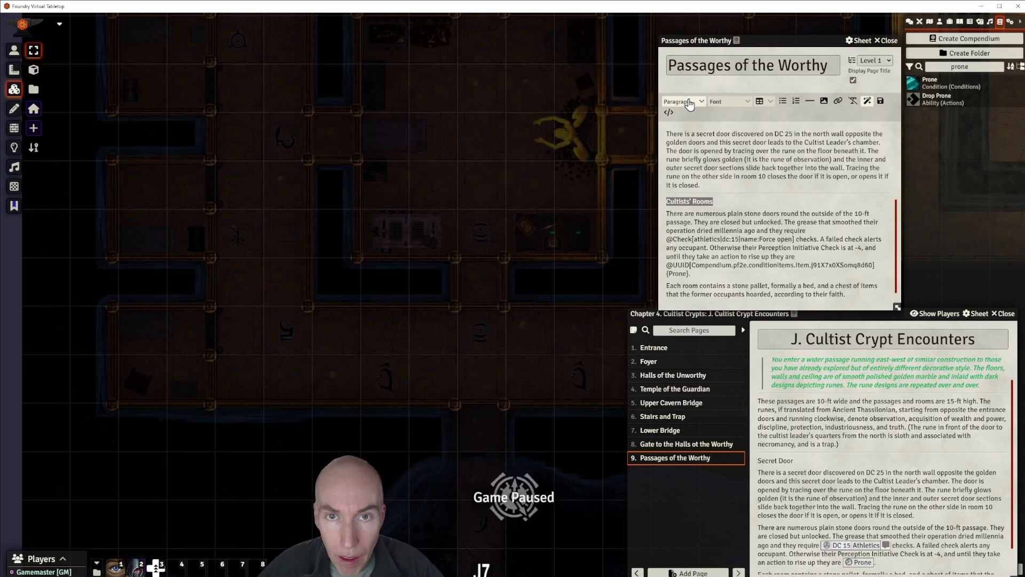
pyautogui.click(726, 199)
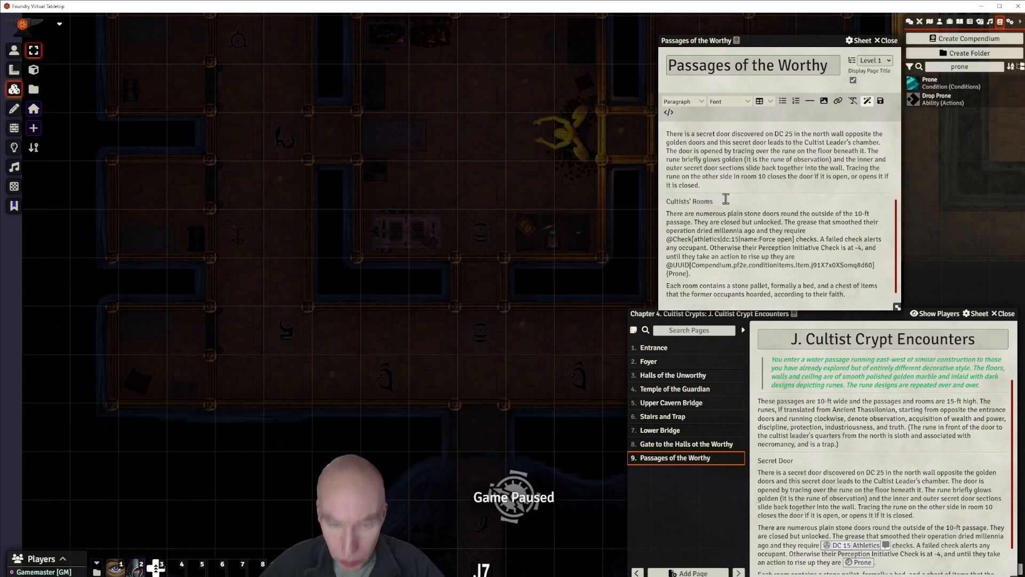
pyautogui.press('BackSpace')
pyautogui.press('BackSpace')
pyautogui.press('BackSpace')
pyautogui.press('BackSpace')
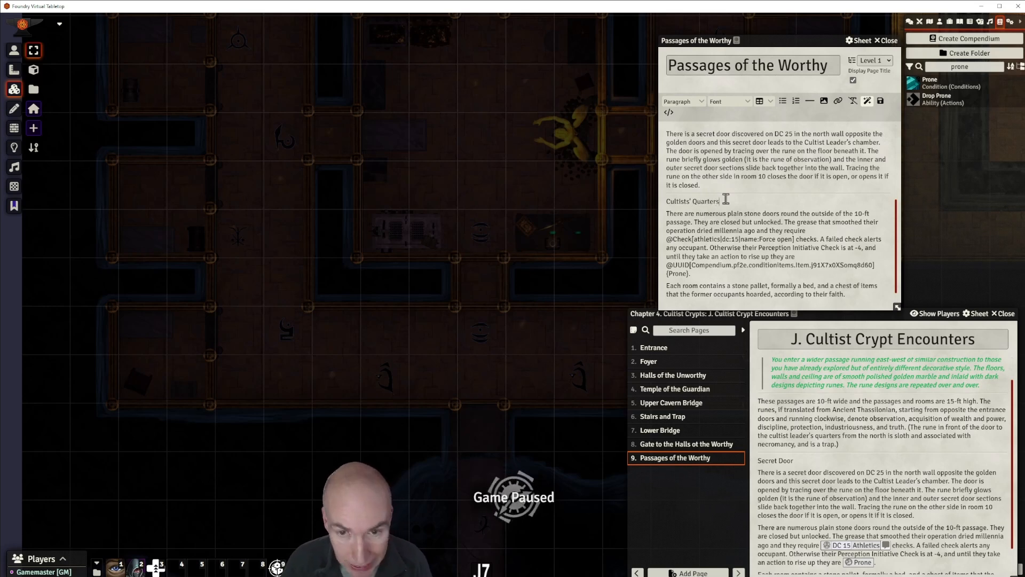
# Format the "Cultists' Quarters" line as Heading 2.
pyautogui.moveTo(726, 200); pyautogui.dragTo(669, 203)
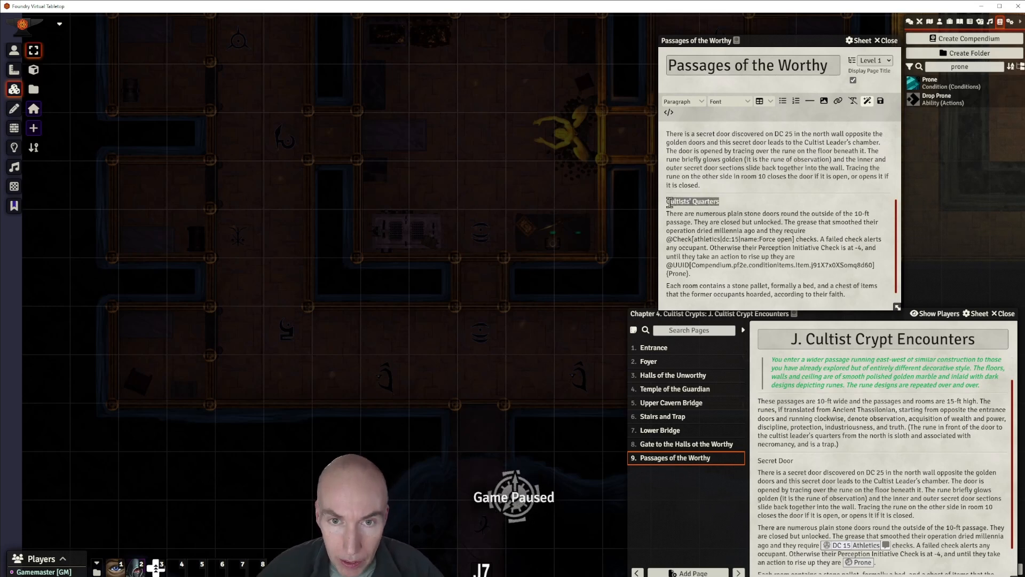
pyautogui.click(686, 102)
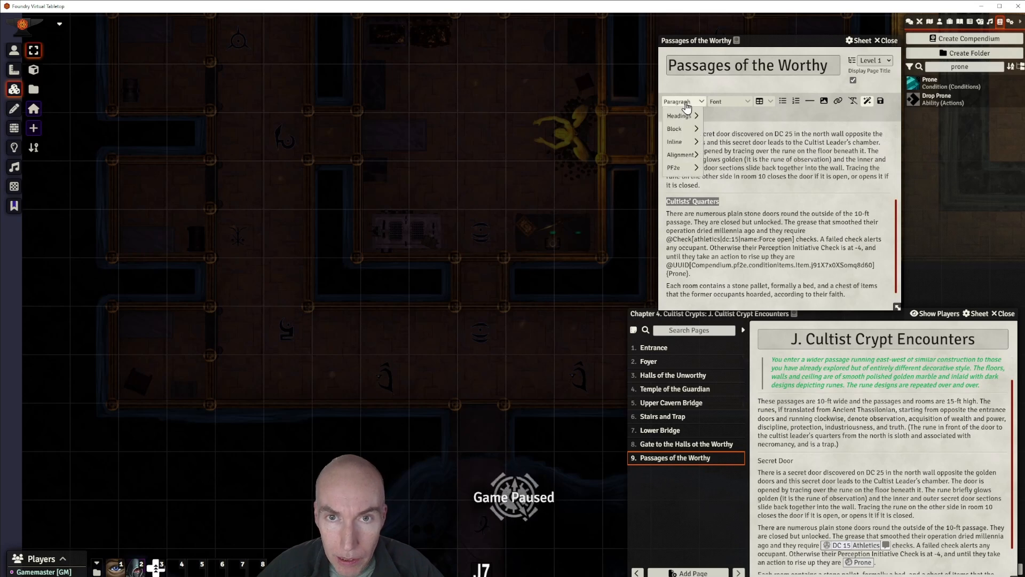
pyautogui.moveTo(690, 119)
pyautogui.click(725, 131)
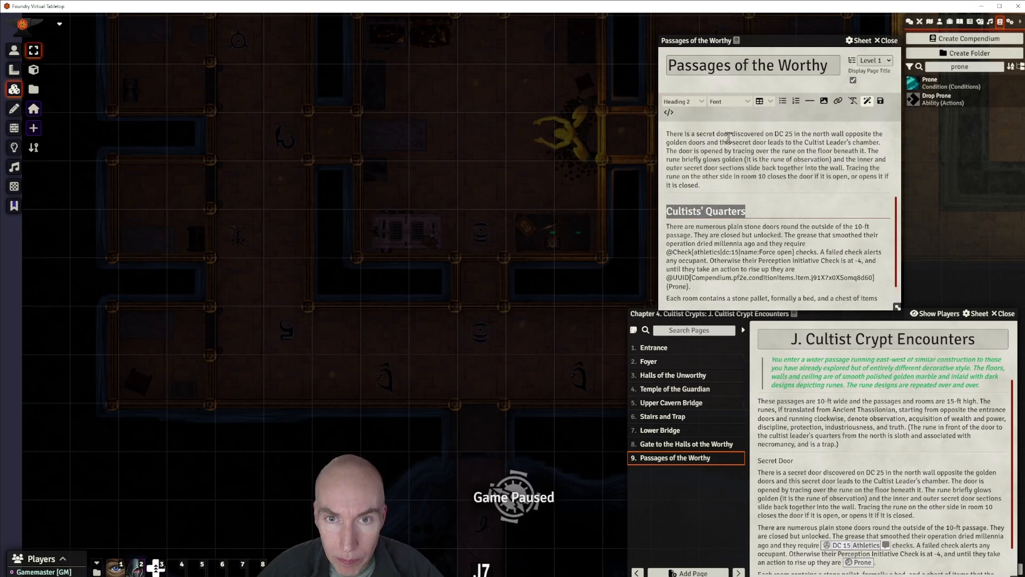
pyautogui.scroll(-1, 804, 233)
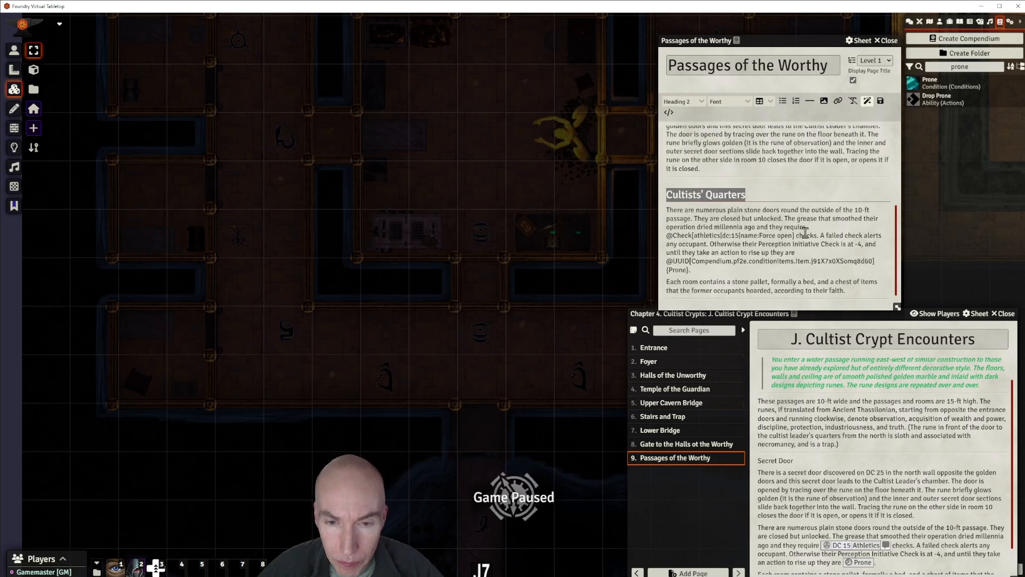
# Add an "A" line below the paragraph about the stone pallet and chest, and format it as Heading 2.
pyautogui.click(730, 290)
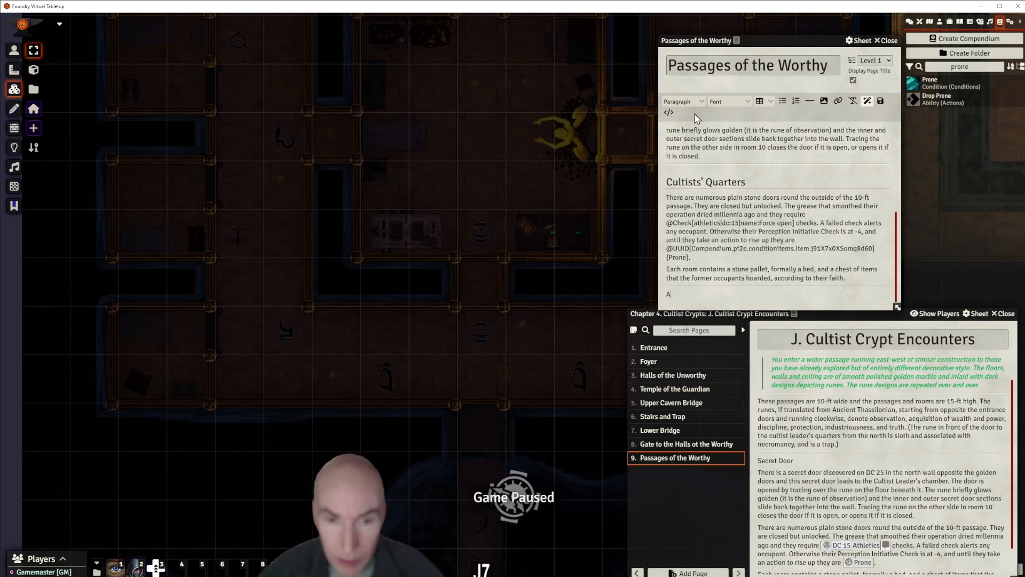
pyautogui.scroll(-1, 711, 163)
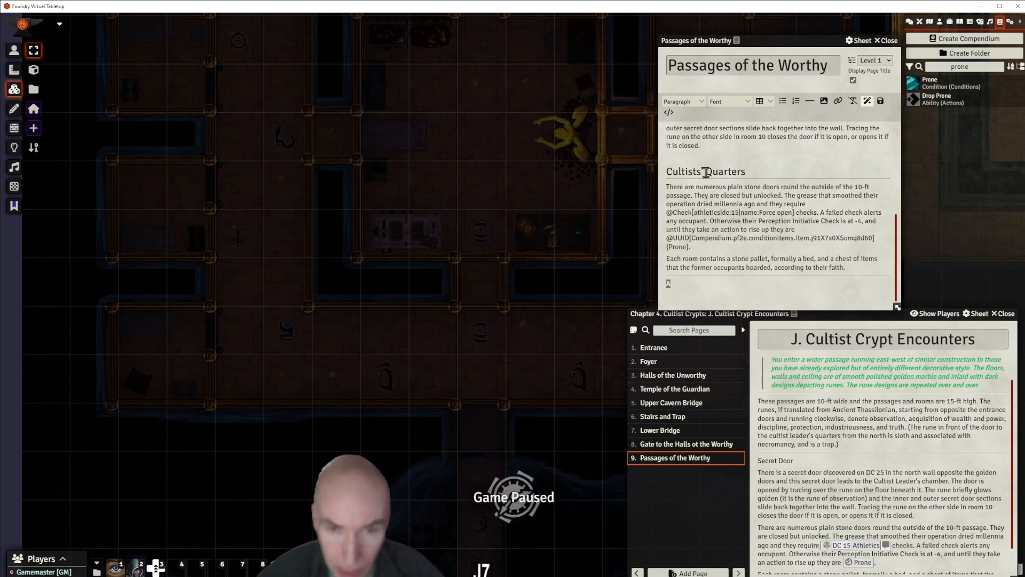
pyautogui.click(686, 102)
pyautogui.moveTo(688, 116)
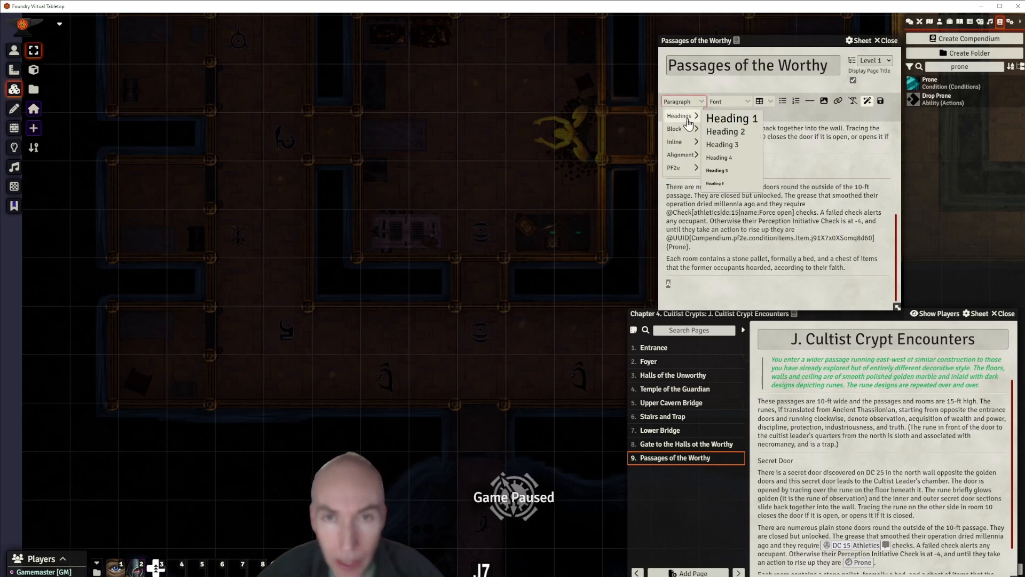
pyautogui.click(728, 137)
pyautogui.scroll(-3, 718, 240)
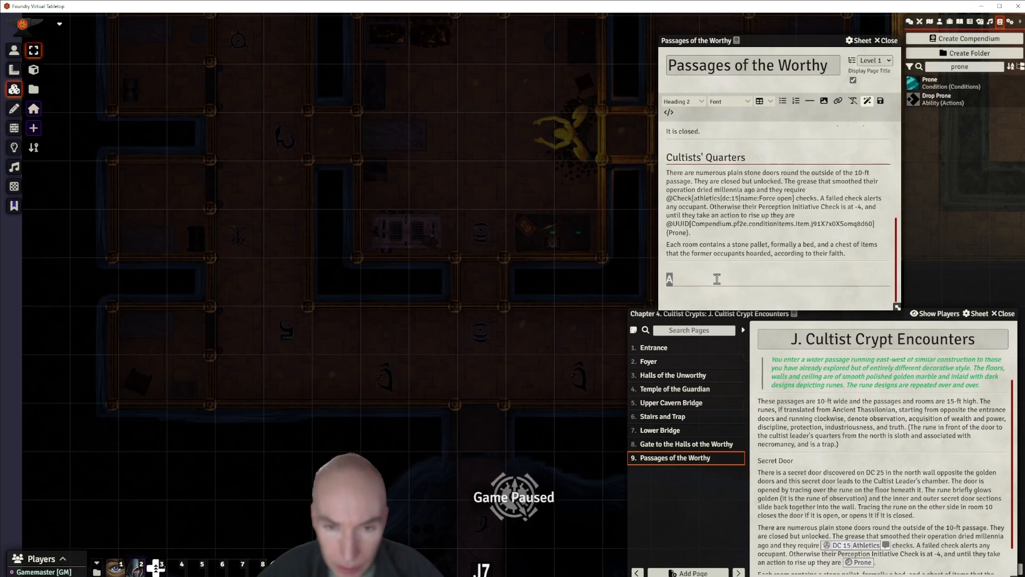
# Add the bare room and clay tablet description under heading A, remove its leading "a." label and spacing, and save the page.
pyautogui.click(691, 295)
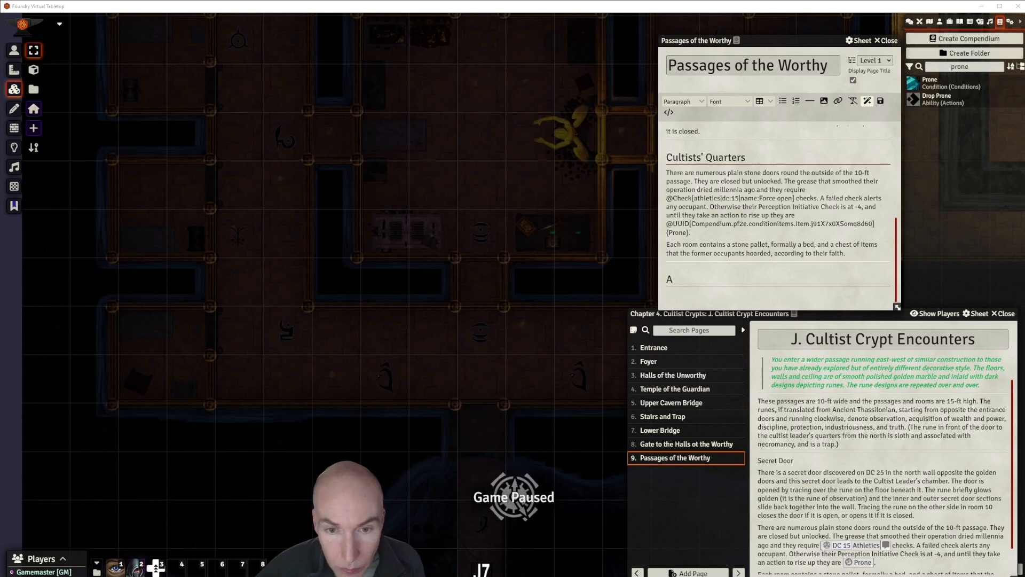
pyautogui.write('a. The room is bare and empty. The iron chest is open and empty, save for a note on a clay tablet in ancient Thassilonian. "Lissala teaches vigilance, fool! Now all your treasures are gone, and you know not which of us has taken them. You are not worthy!"')
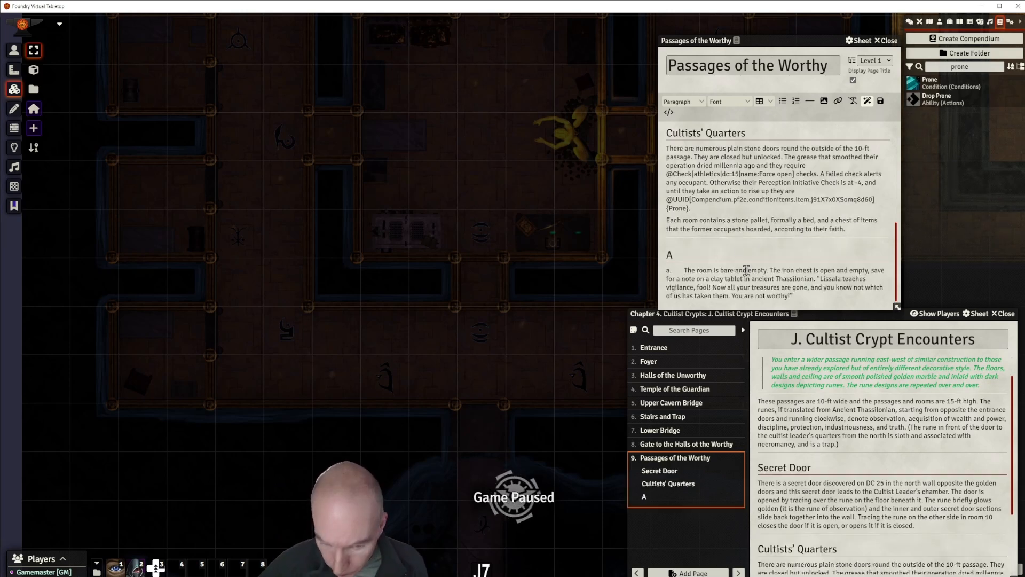
pyautogui.press('BackSpace')
pyautogui.press('BackSpace')
pyautogui.press('BackSpace')
pyautogui.press('BackSpace')
pyautogui.press('BackSpace')
pyautogui.press('BackSpace')
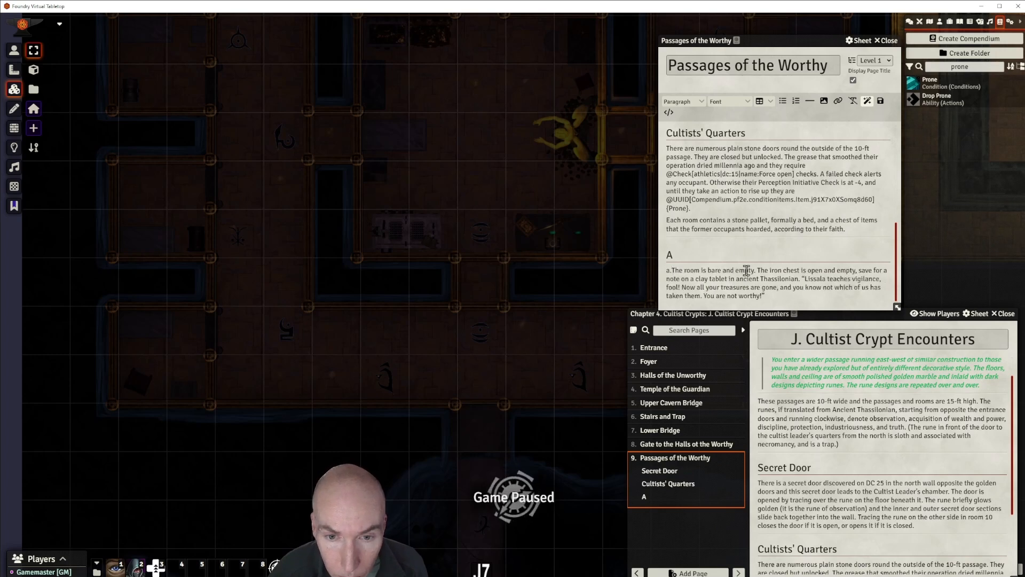
pyautogui.press('BackSpace')
pyautogui.press('BackSpace')
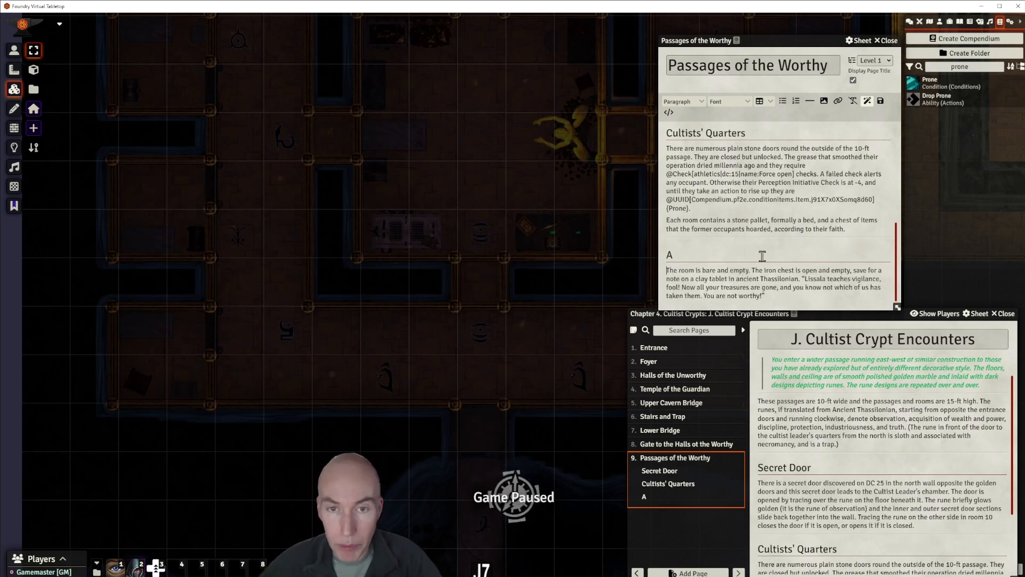
pyautogui.scroll(-1, 793, 216)
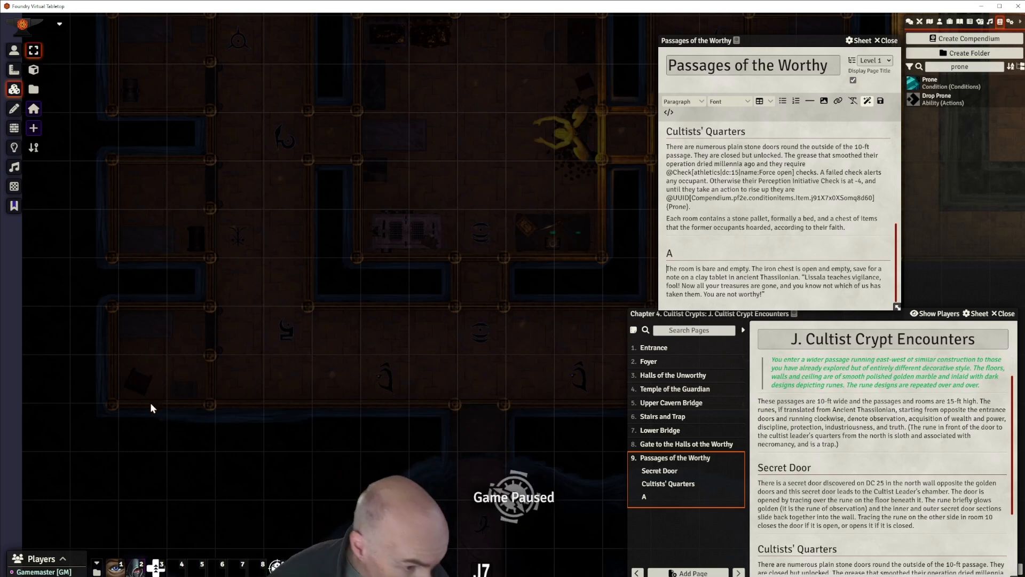
# Switch on the brightened view of the scene with the lighting controls and inspect the south-west corner room.
pyautogui.scroll(4, 260, 336)
pyautogui.scroll(7, 259, 336)
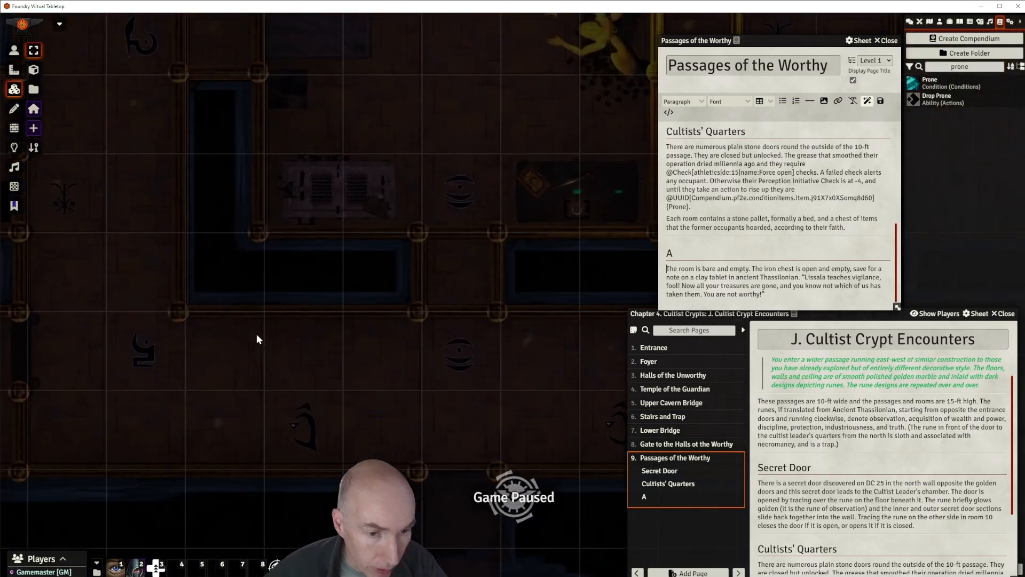
pyautogui.moveTo(256, 335); pyautogui.dragTo(576, 164)
pyautogui.moveTo(382, 227); pyautogui.dragTo(426, 323)
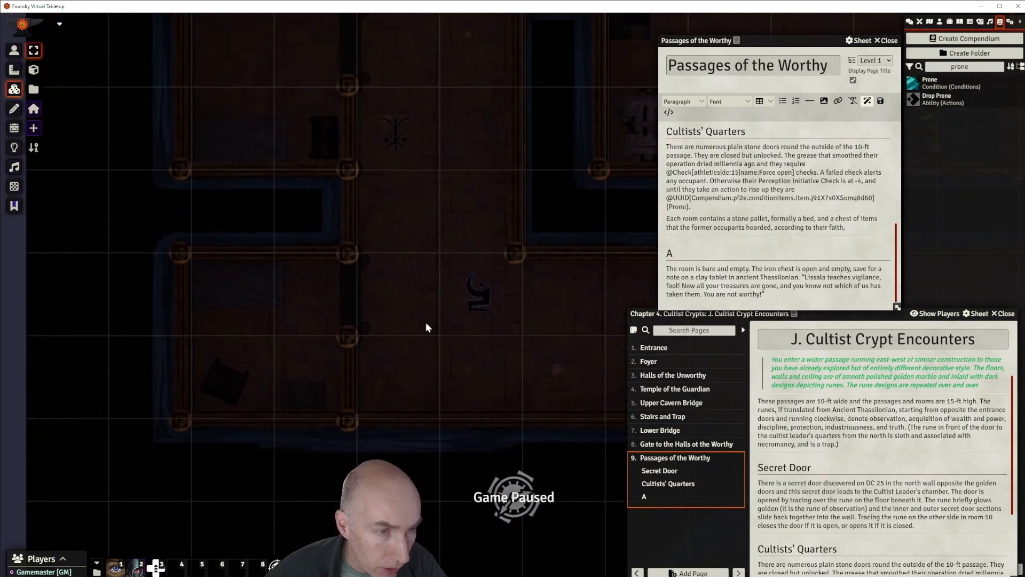
pyautogui.click(13, 148)
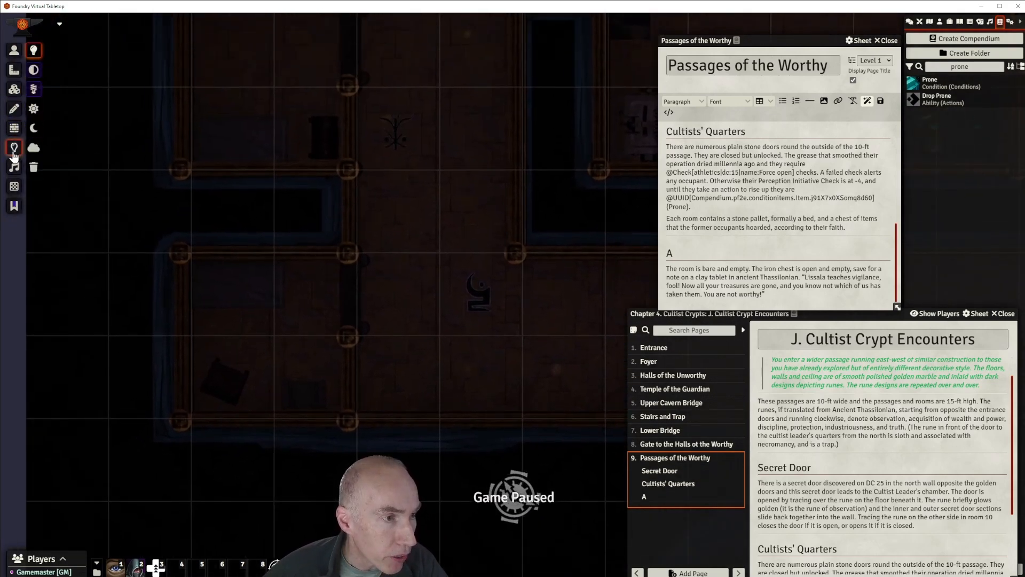
pyautogui.click(35, 90)
pyautogui.moveTo(397, 277); pyautogui.dragTo(452, 210)
pyautogui.scroll(5, 300, 319)
pyautogui.scroll(3, 299, 318)
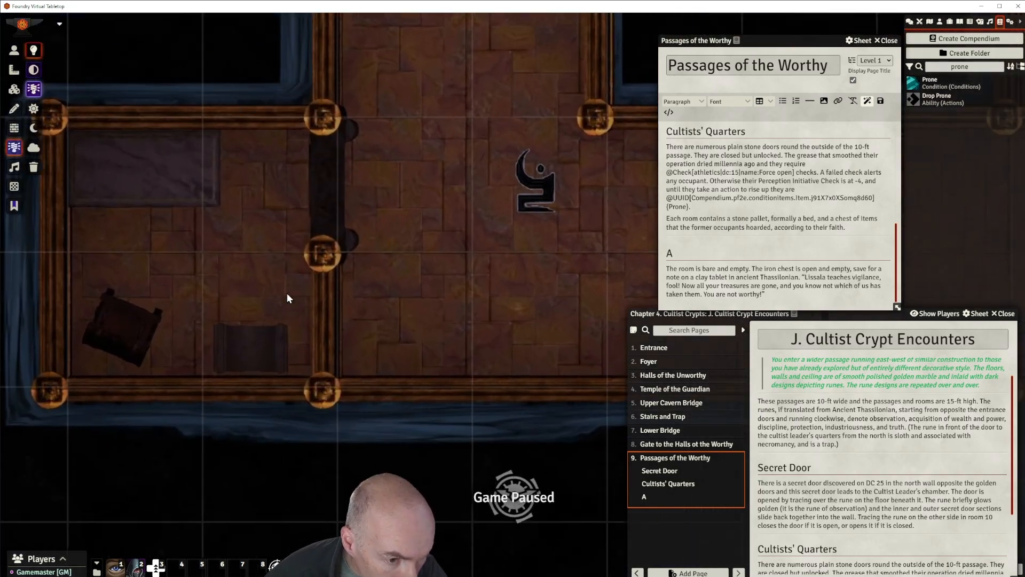
pyautogui.moveTo(287, 293); pyautogui.dragTo(451, 264)
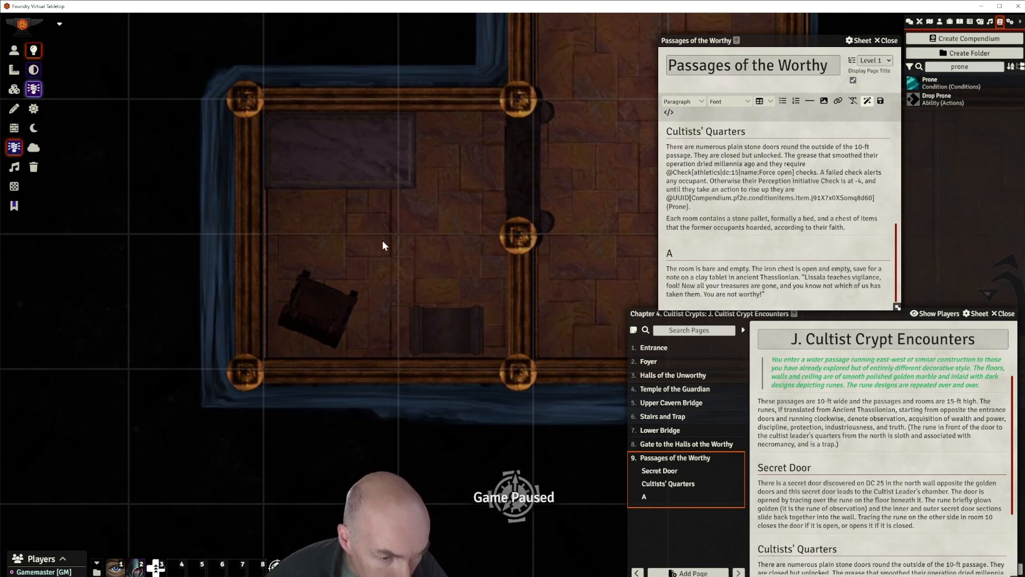
pyautogui.scroll(-4, 383, 240)
pyautogui.moveTo(442, 237); pyautogui.dragTo(362, 253)
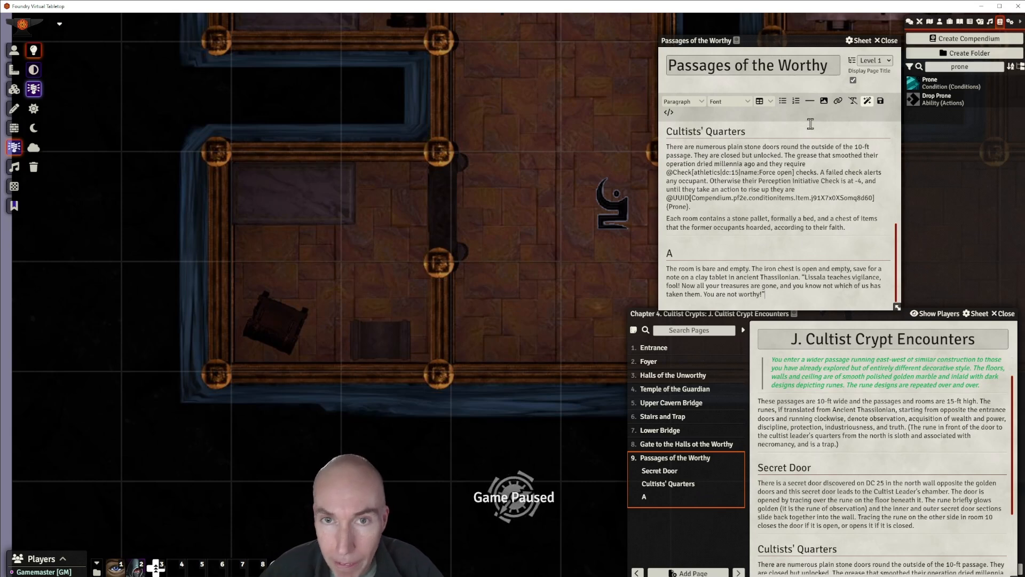
# Insert a horizontal rule after room A's description on the Passages of the Worthy page.
pyautogui.click(810, 100)
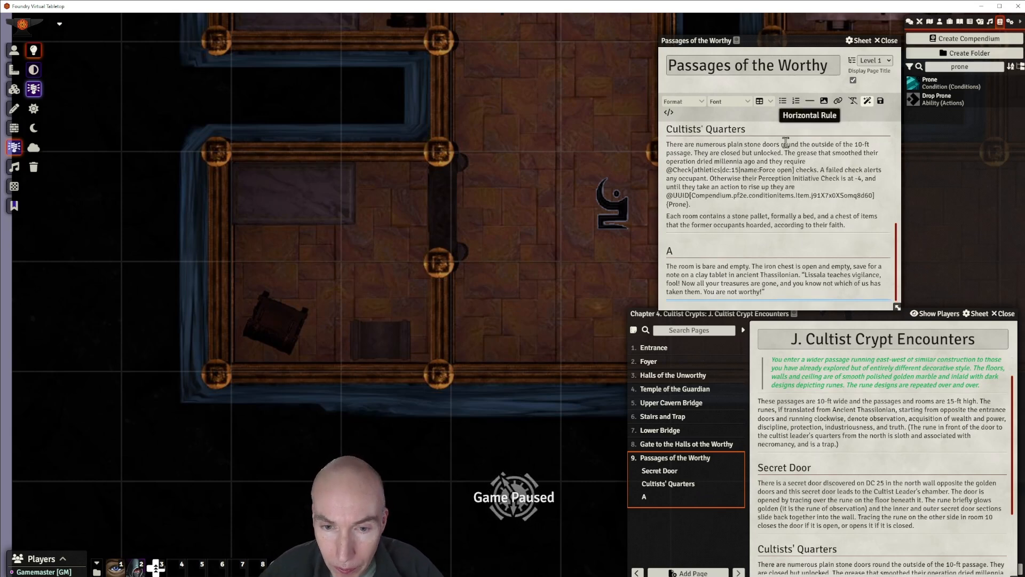
pyautogui.click(749, 266)
pyautogui.scroll(-3, 427, 275)
pyautogui.scroll(3, 420, 278)
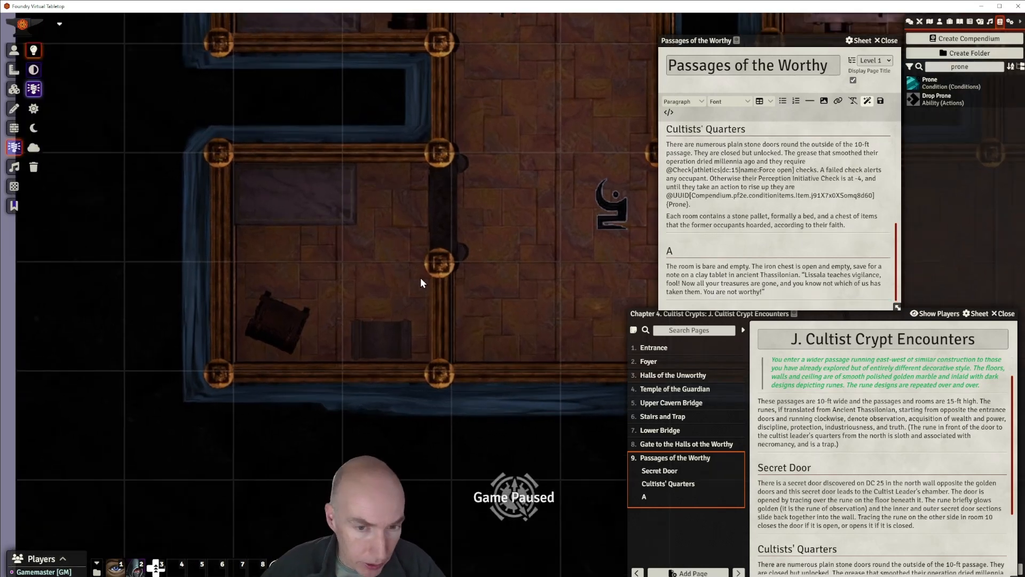
# Create a map note named "A" in the south-west corner room, without a corresponding journal entry.
pyautogui.click(14, 206)
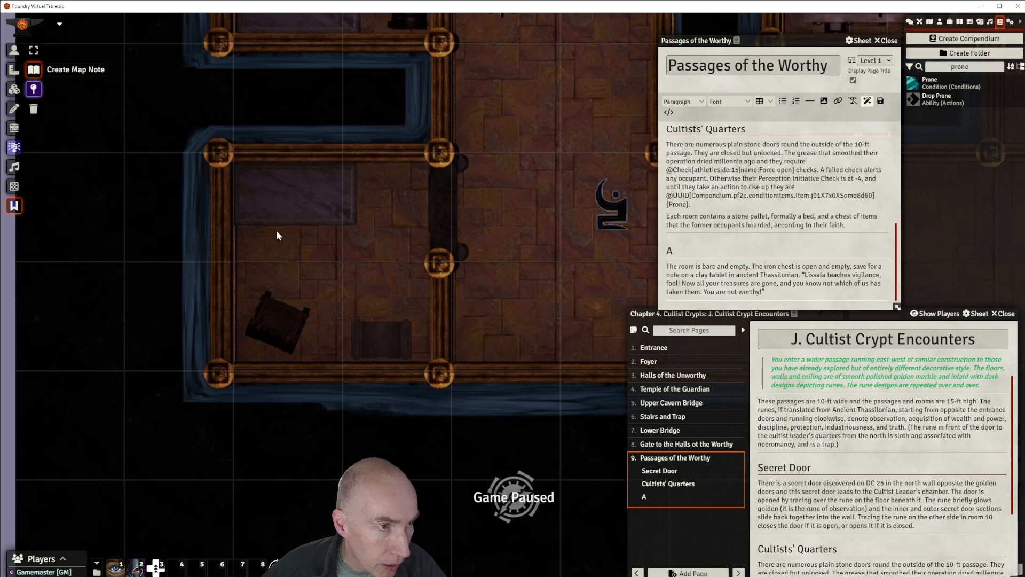
pyautogui.click(342, 262)
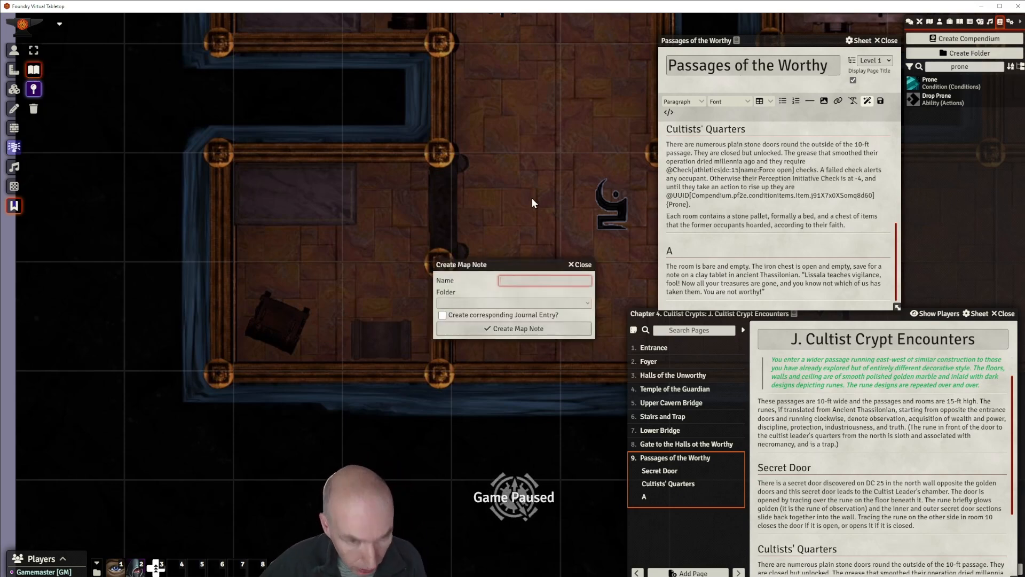
pyautogui.write('A')
pyautogui.click(518, 329)
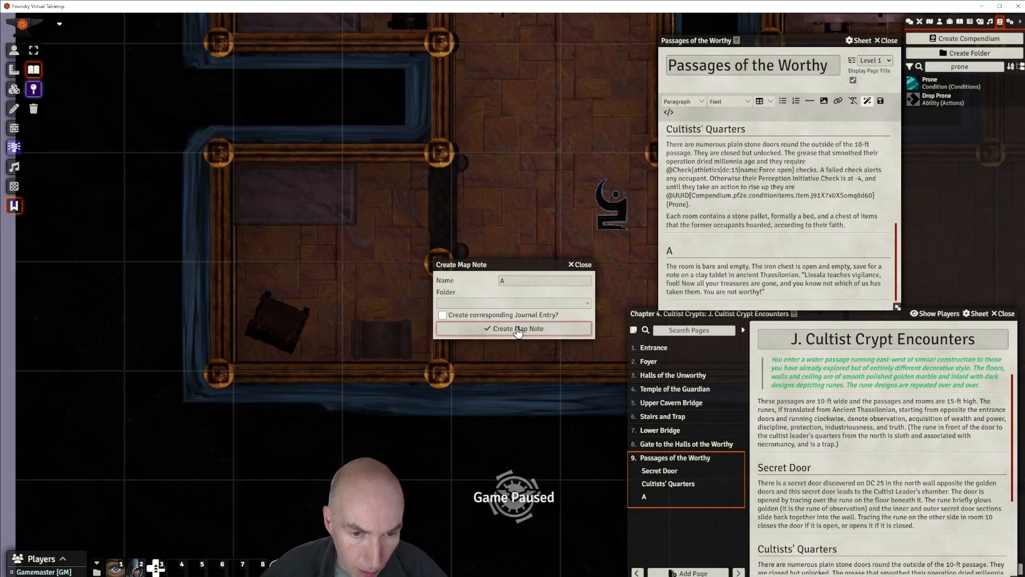
pyautogui.click(517, 330)
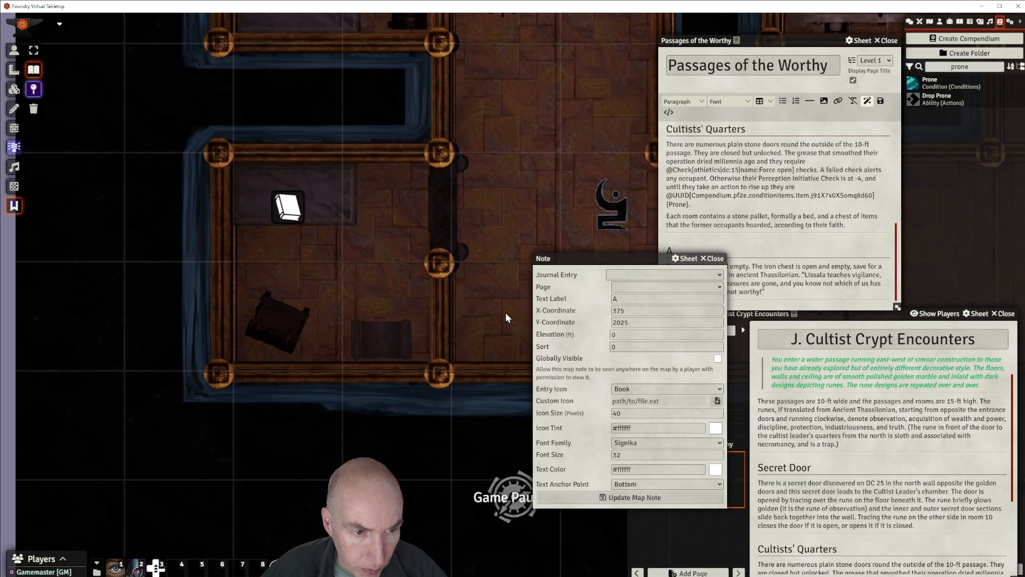
# Link map note A to the J. Cultist Crypt Encounters journal entry and its Passages of the Worthy page.
pyautogui.click(717, 278)
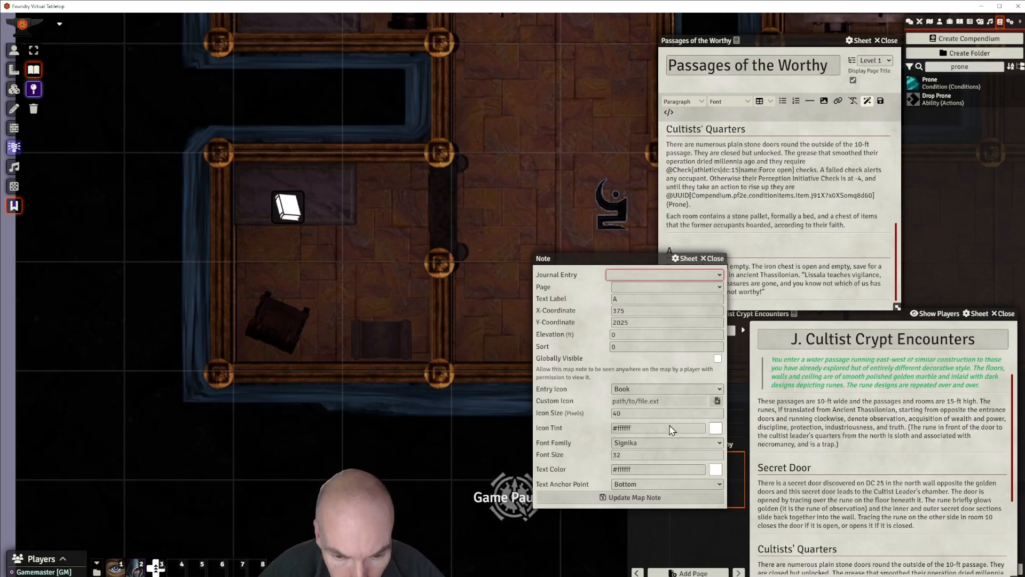
pyautogui.click(670, 367)
pyautogui.click(682, 295)
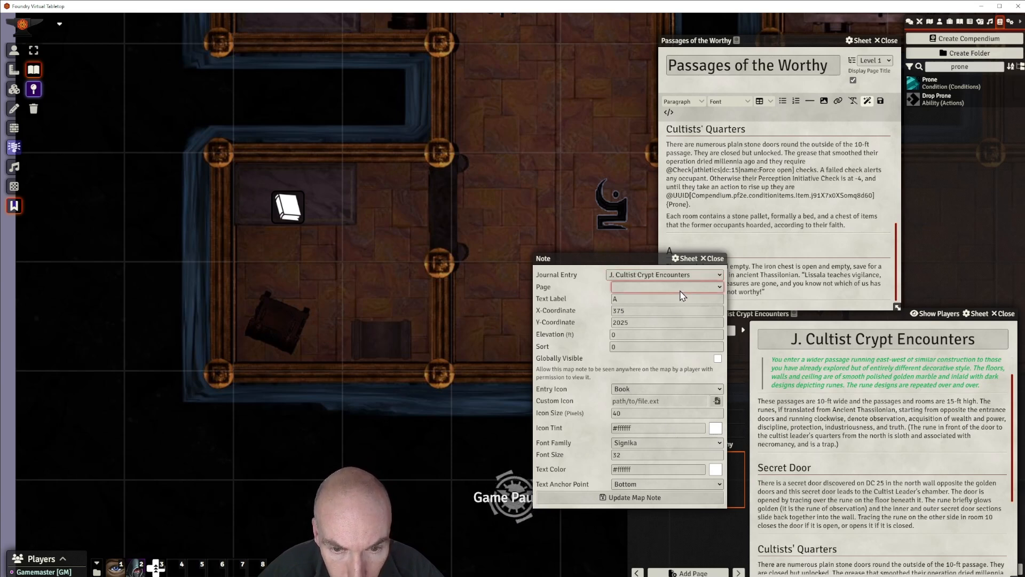
pyautogui.click(664, 378)
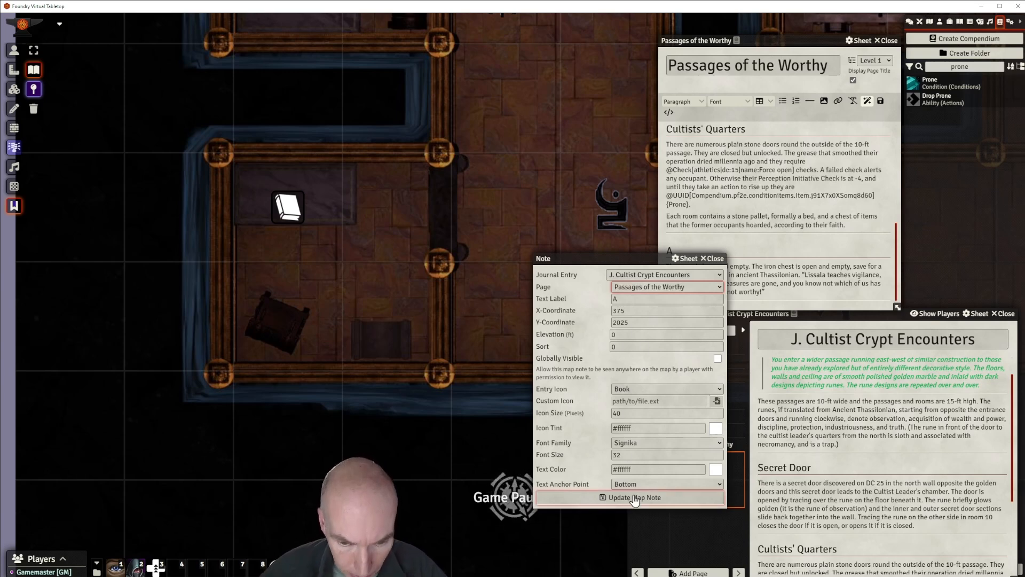
# Give map note A a custom entry icon, map-marker-A.svg from the module's map markers folder, and update the note.
pyautogui.click(716, 390)
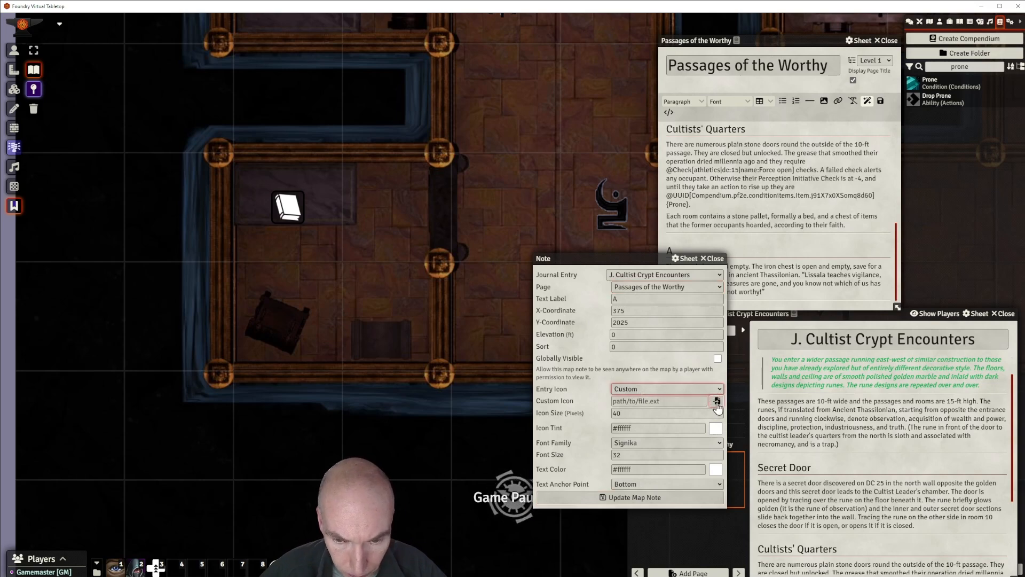
pyautogui.click(716, 403)
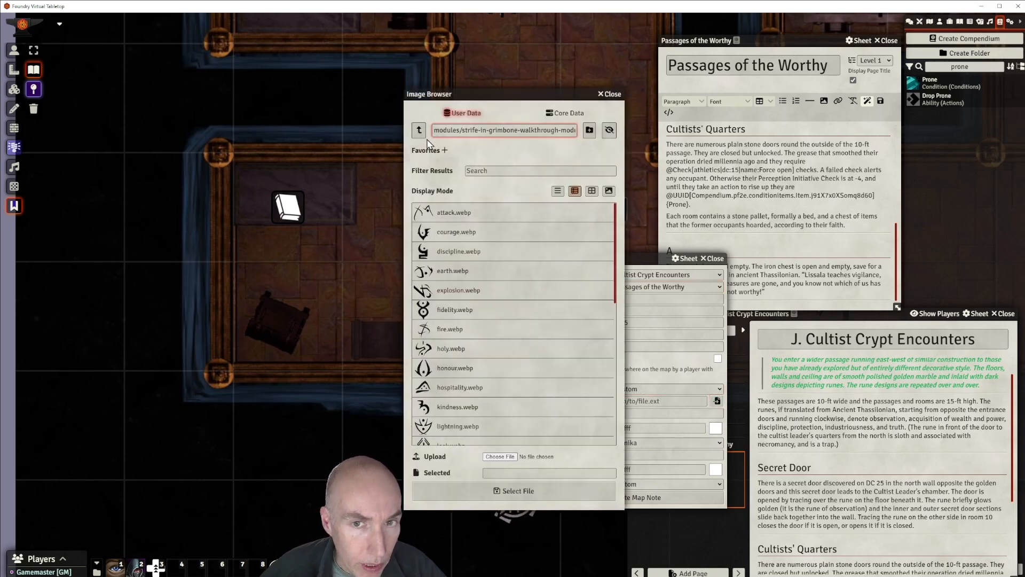
pyautogui.click(418, 132)
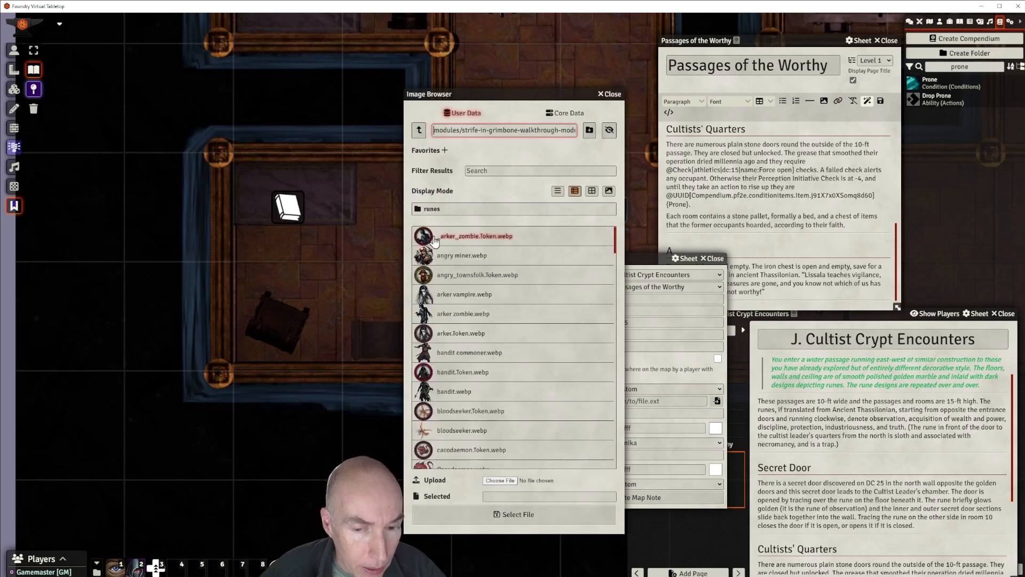
pyautogui.click(419, 130)
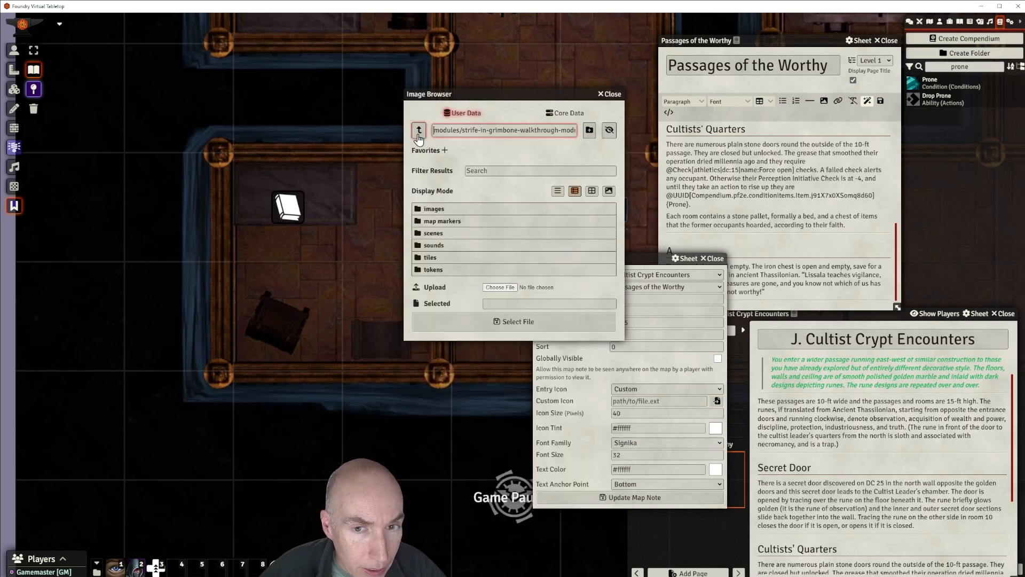
pyautogui.click(454, 227)
pyautogui.scroll(-8, 522, 354)
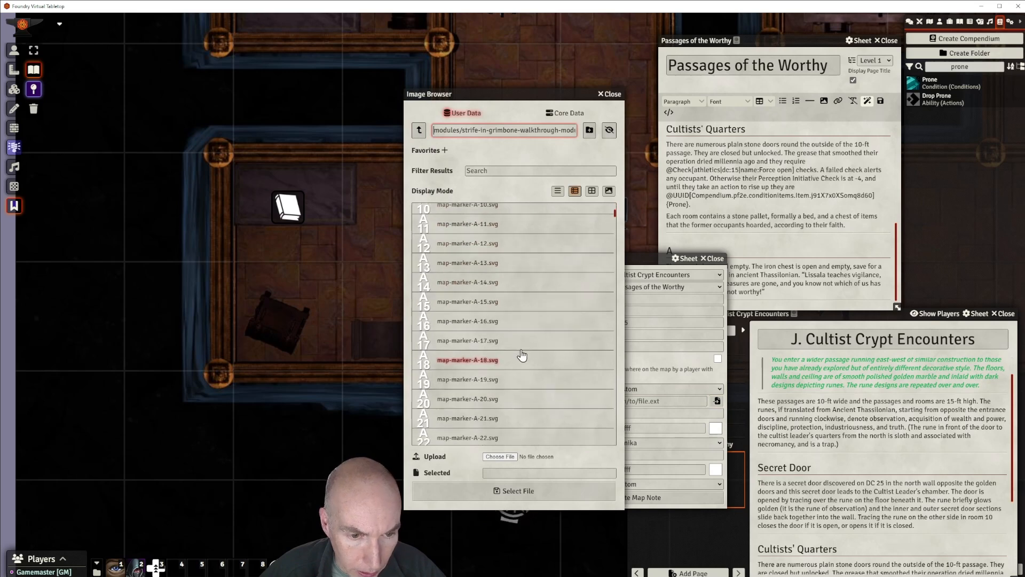
pyautogui.scroll(-5, 522, 359)
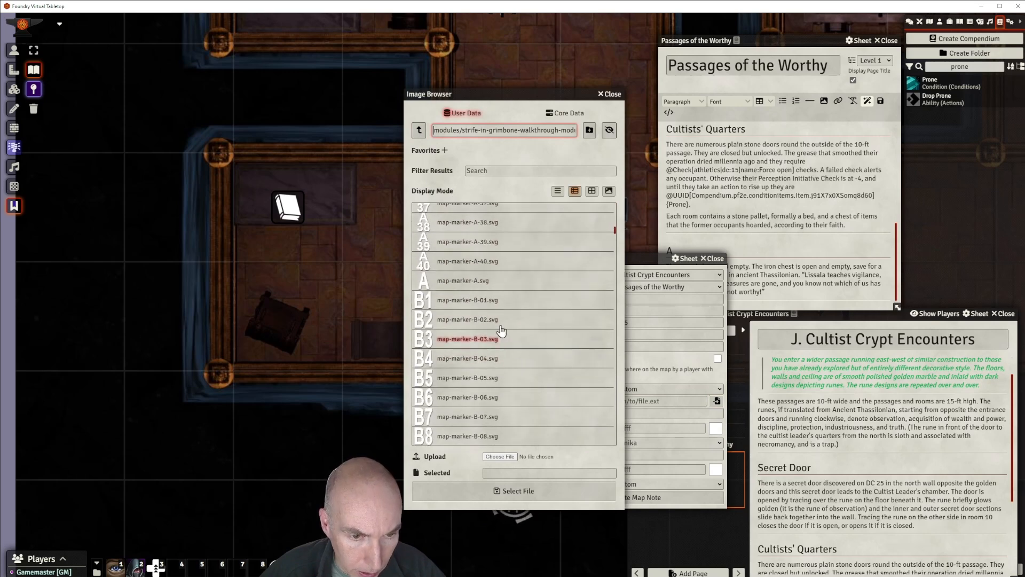
pyautogui.click(467, 287)
pyautogui.click(520, 491)
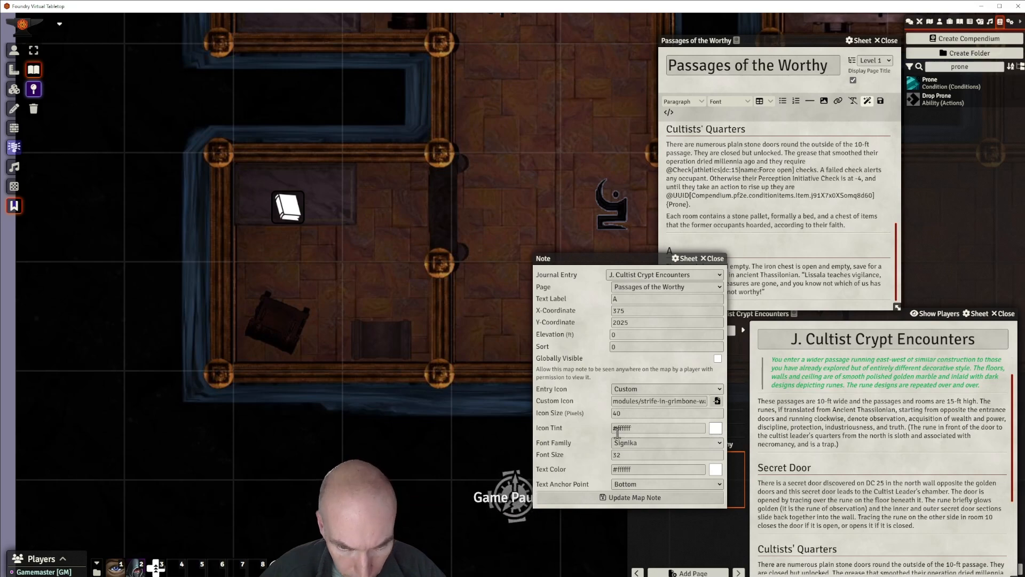
pyautogui.click(618, 498)
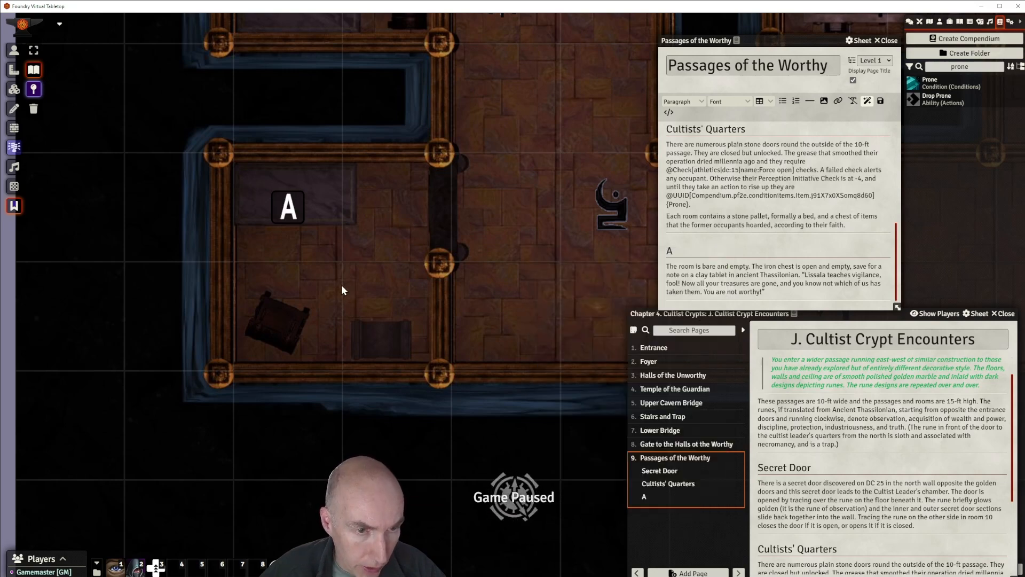
# Move map note A off the stone pallet to the centre of the south-west corner room.
pyautogui.scroll(-10, 536, 280)
pyautogui.scroll(-5, 550, 299)
pyautogui.moveTo(539, 327); pyautogui.dragTo(427, 121)
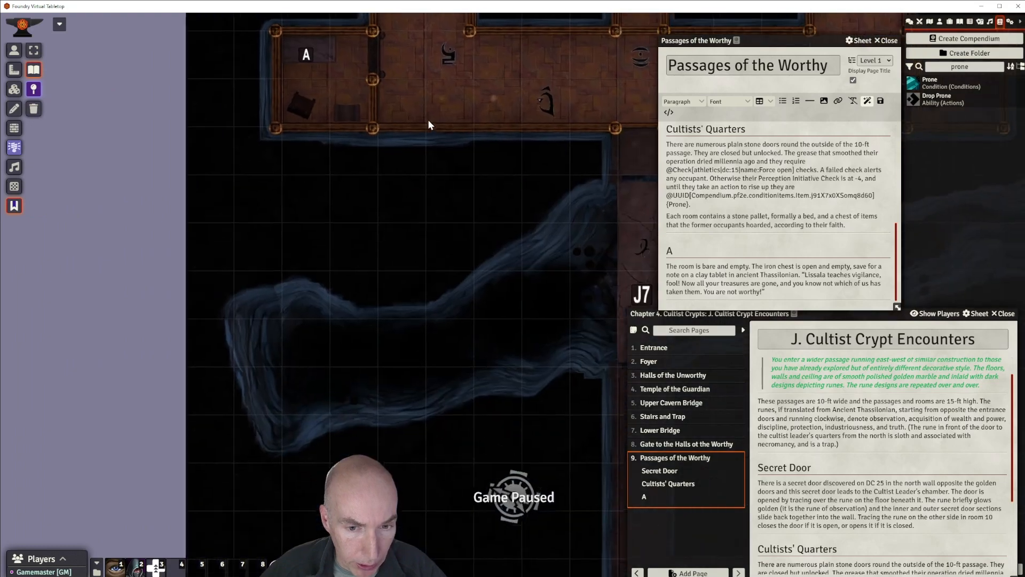
pyautogui.moveTo(548, 284); pyautogui.dragTo(491, 303)
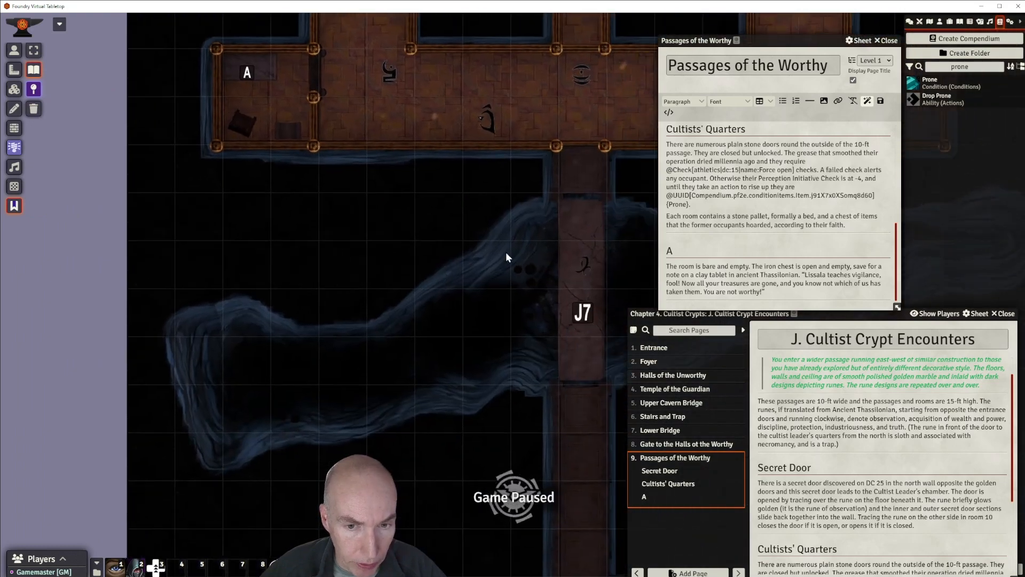
pyautogui.moveTo(387, 131); pyautogui.dragTo(548, 312)
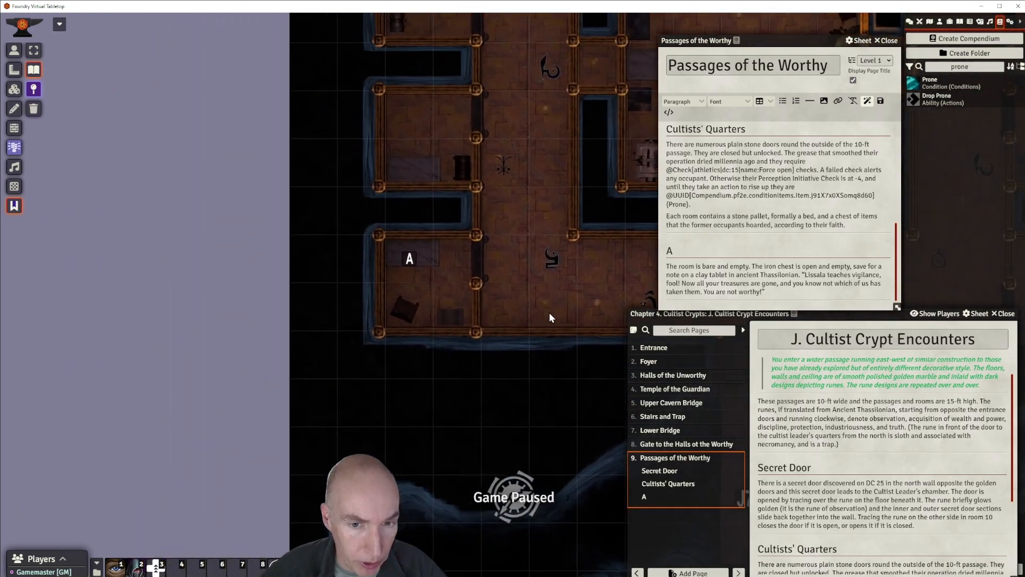
pyautogui.scroll(5, 482, 264)
pyautogui.scroll(3, 482, 264)
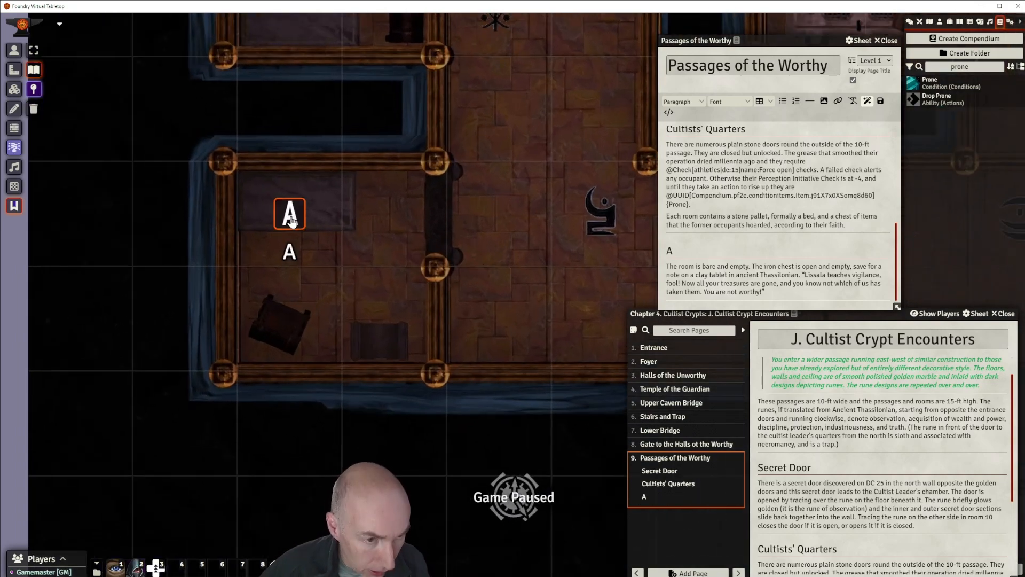
pyautogui.moveTo(292, 221); pyautogui.dragTo(331, 253)
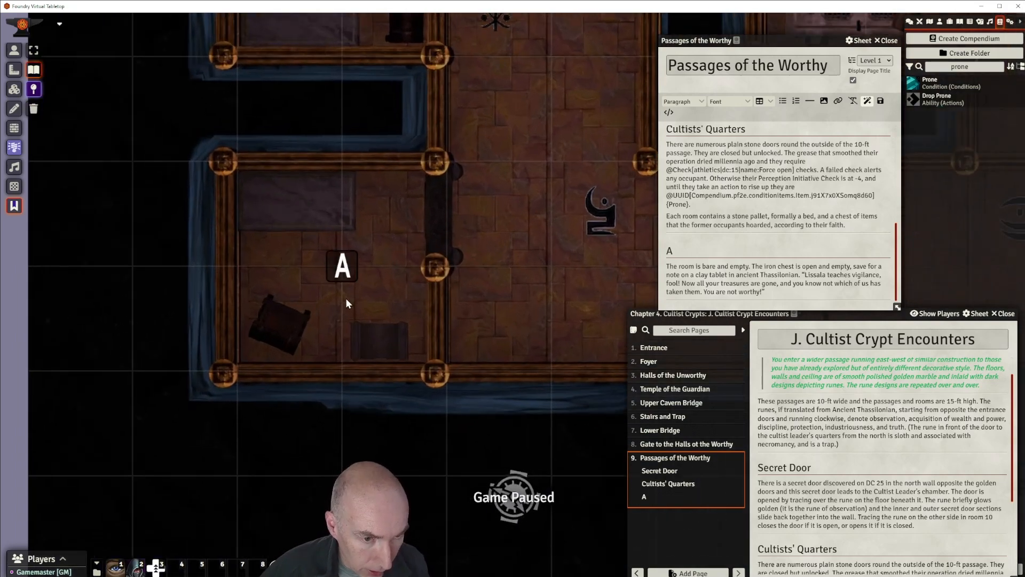
# Clear the text label of map note A and update the note.
pyautogui.scroll(-5, 361, 271)
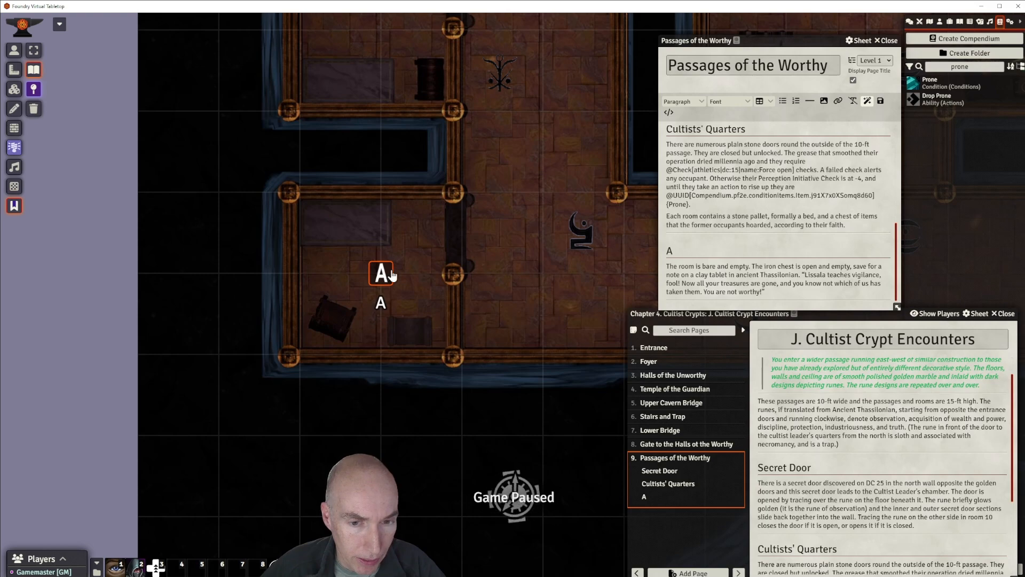
pyautogui.rightClick(378, 278)
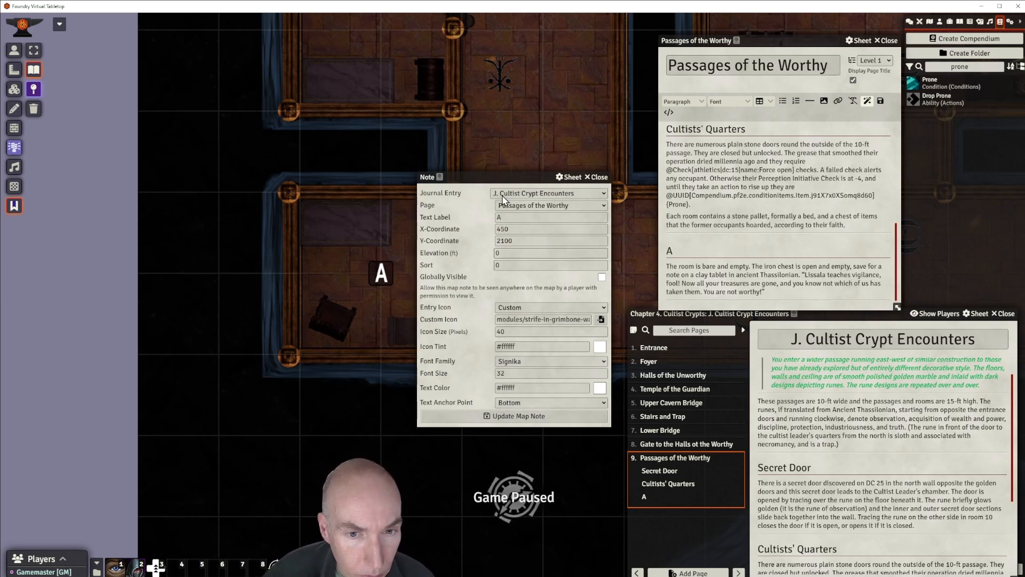
pyautogui.moveTo(498, 175); pyautogui.dragTo(504, 160)
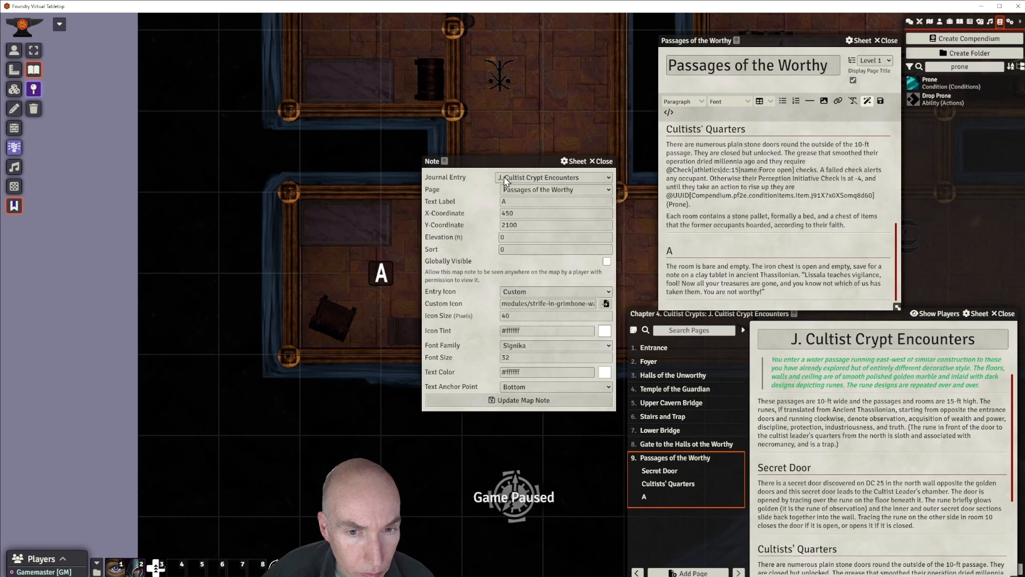
pyautogui.click(507, 202)
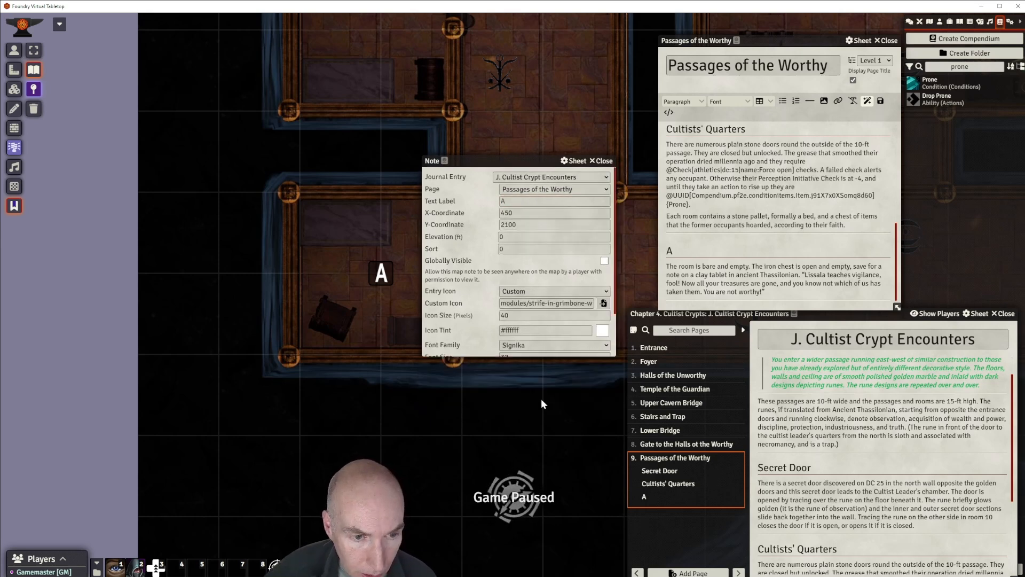
pyautogui.click(540, 400)
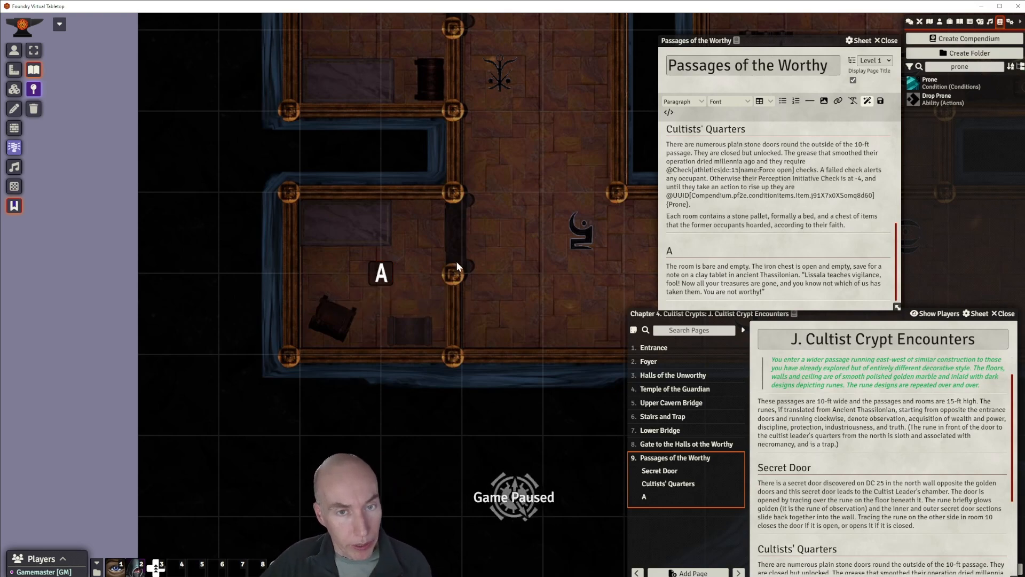
# Switch to the token controls and close the Passages of the Worthy editor and the J. Cultist Crypt Encounters journal.
pyautogui.scroll(-5, 430, 277)
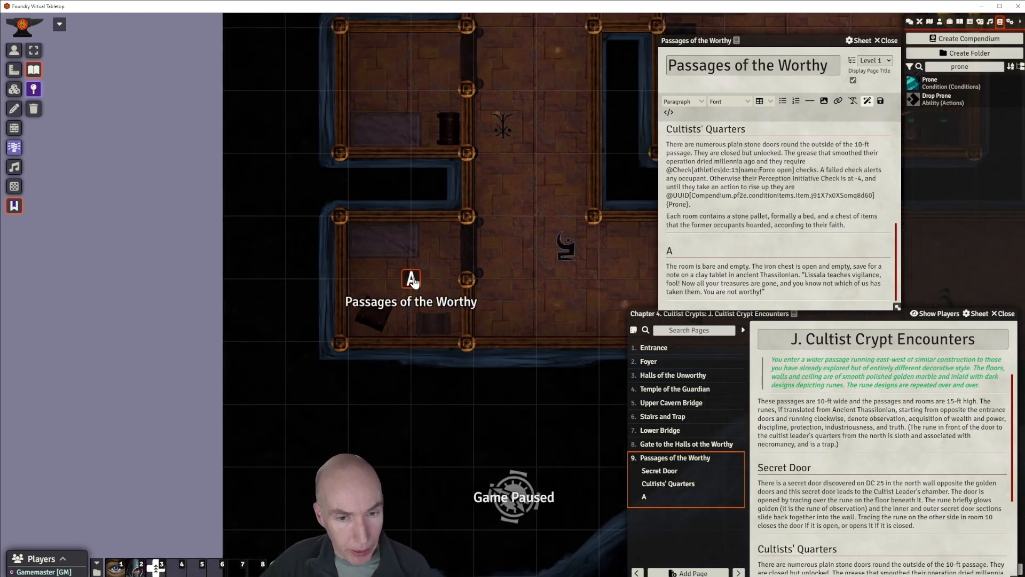
pyautogui.doubleClick(415, 282)
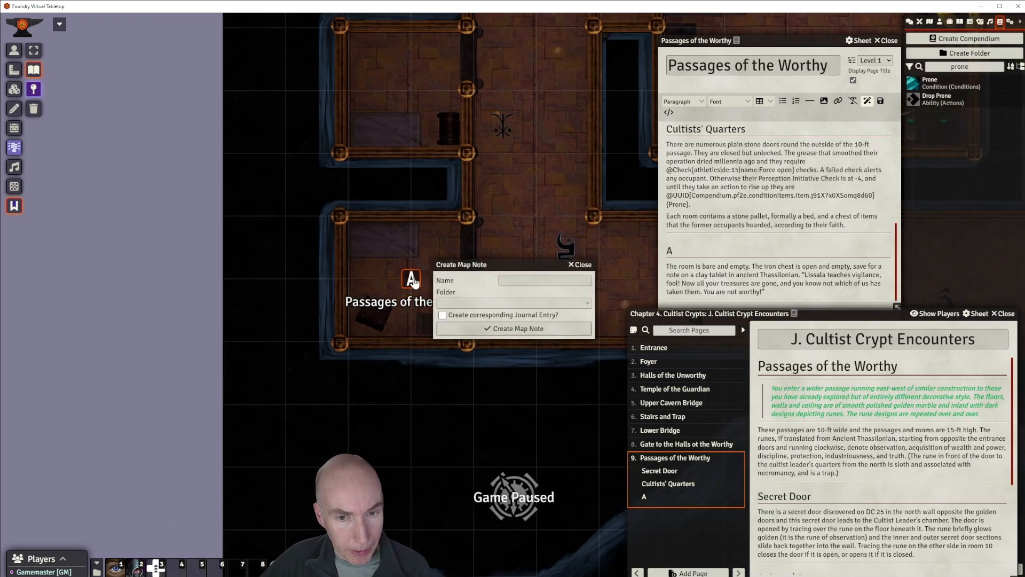
pyautogui.click(580, 265)
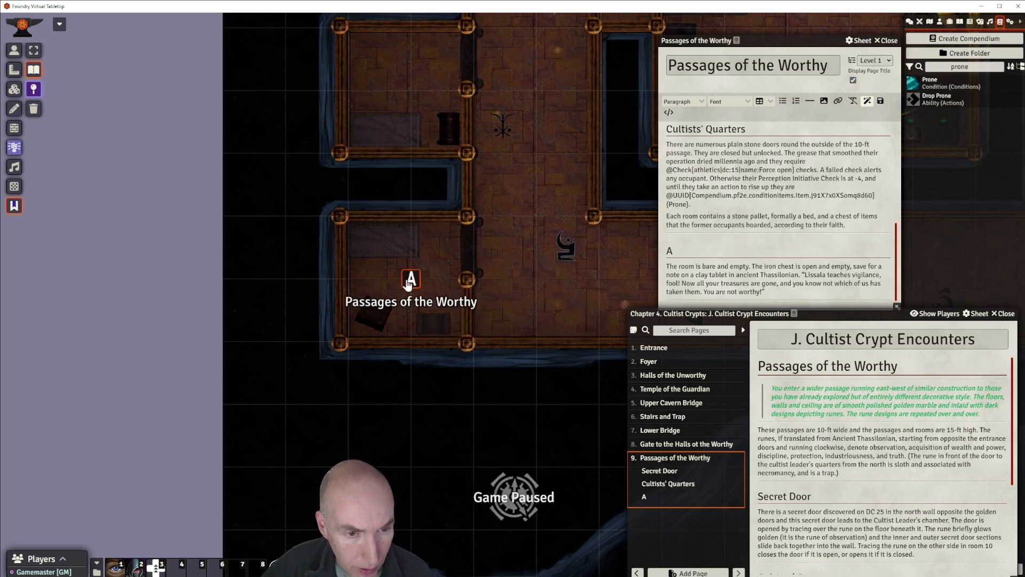
pyautogui.click(14, 53)
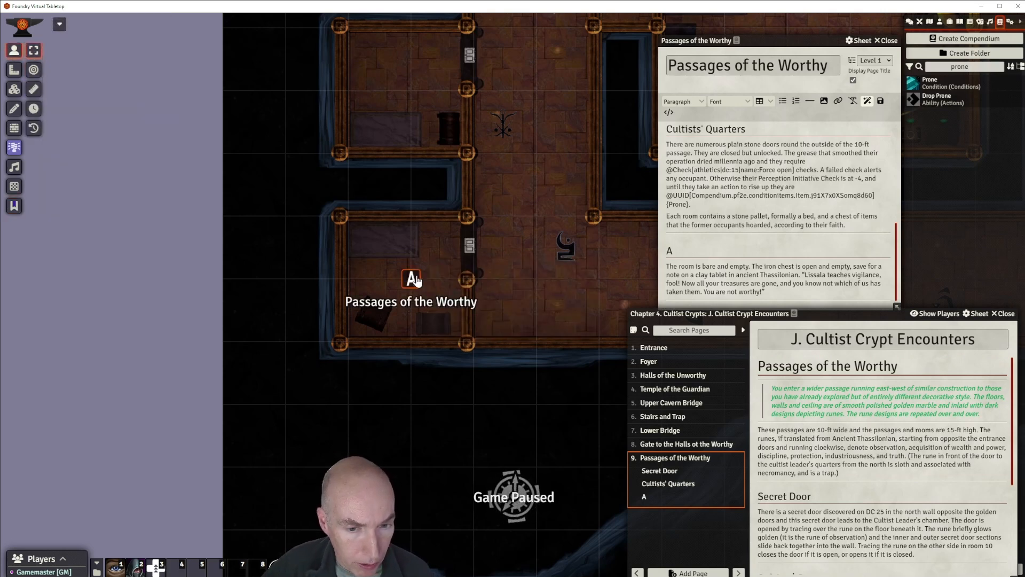
pyautogui.click(885, 42)
pyautogui.click(1004, 314)
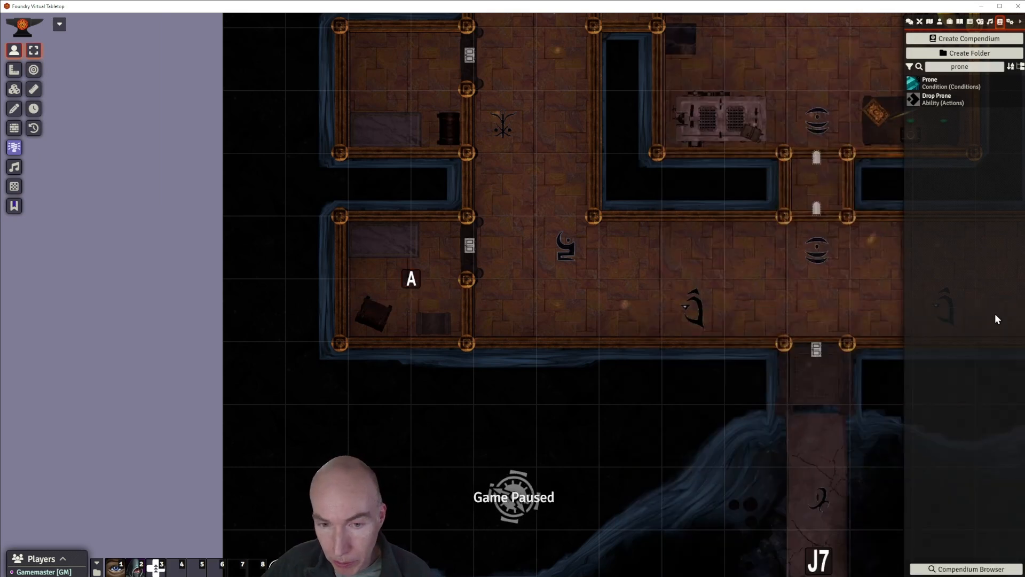
# Open the journal page linked to map note A and check its Secret Door, Cultists' Quarters and A sections.
pyautogui.doubleClick(411, 278)
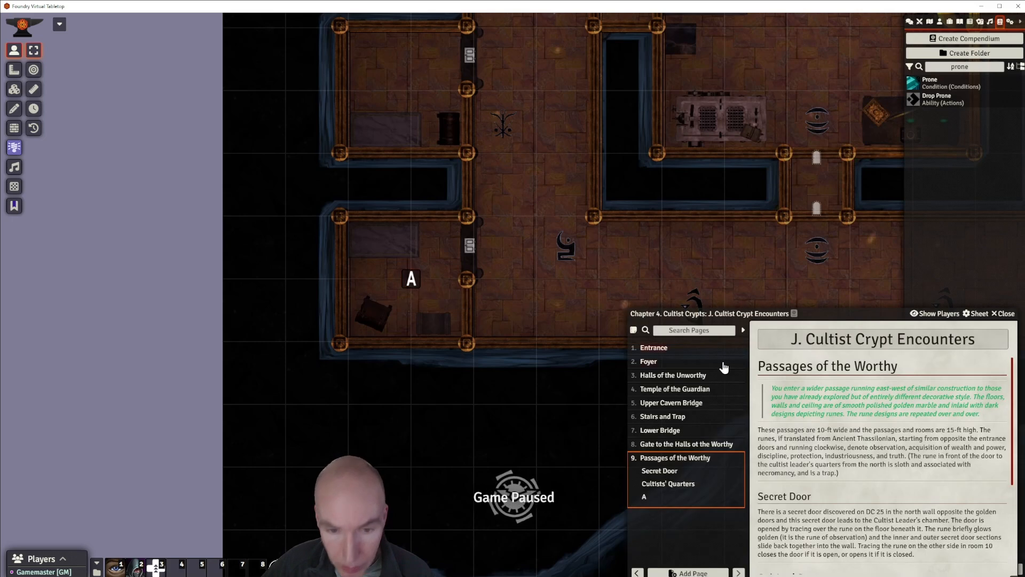
pyautogui.scroll(-1, 844, 425)
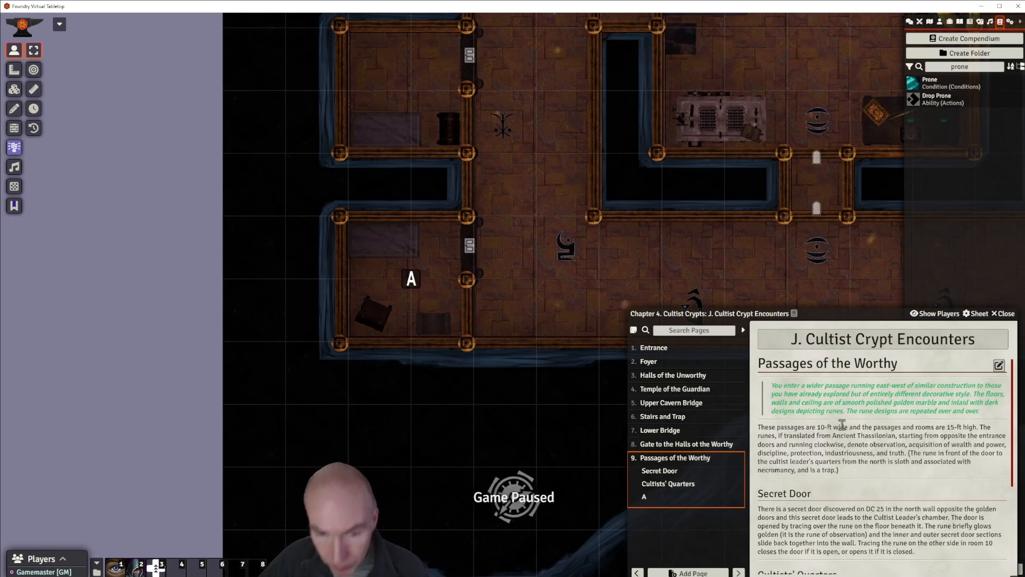
pyautogui.scroll(-3, 998, 366)
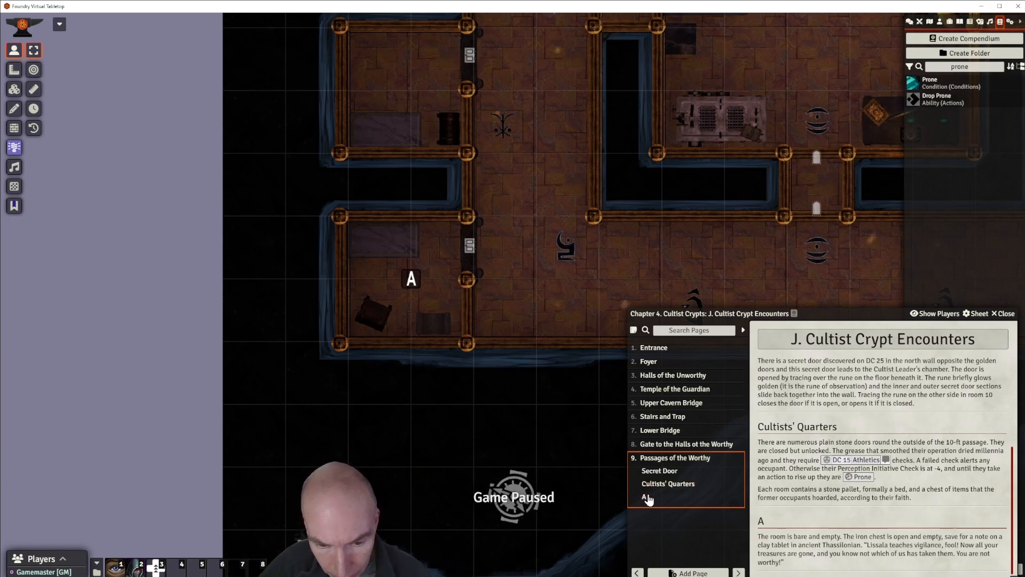
pyautogui.click(664, 461)
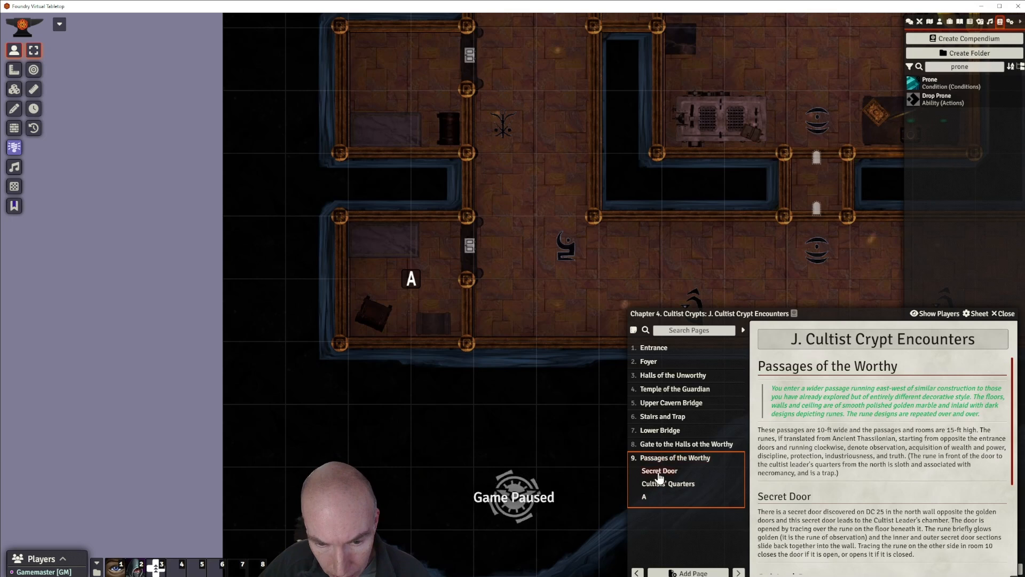
pyautogui.click(654, 483)
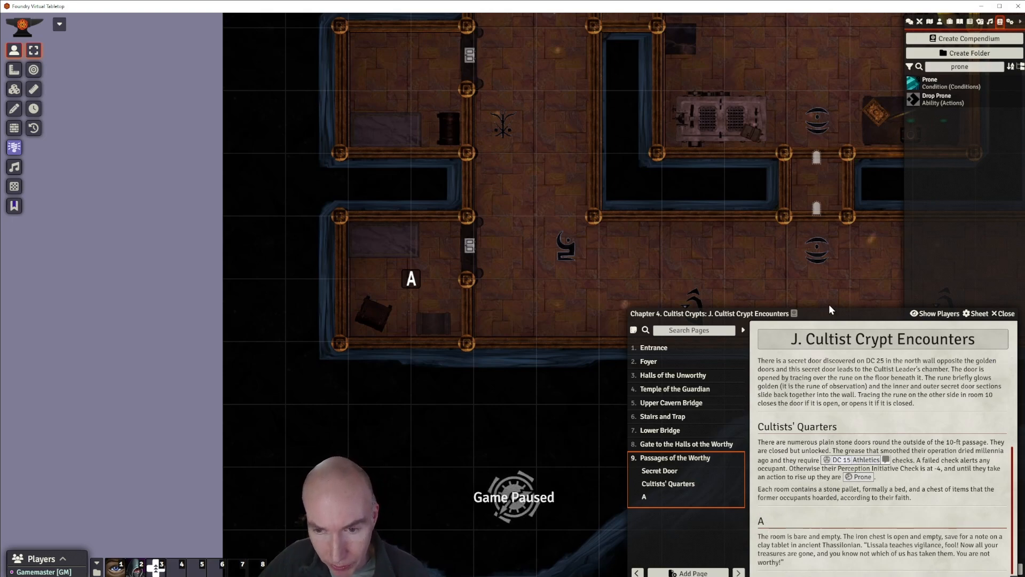
# Move the journal window higher over the map, retest map note A's page link and close the journal.
pyautogui.moveTo(834, 314); pyautogui.dragTo(783, 138)
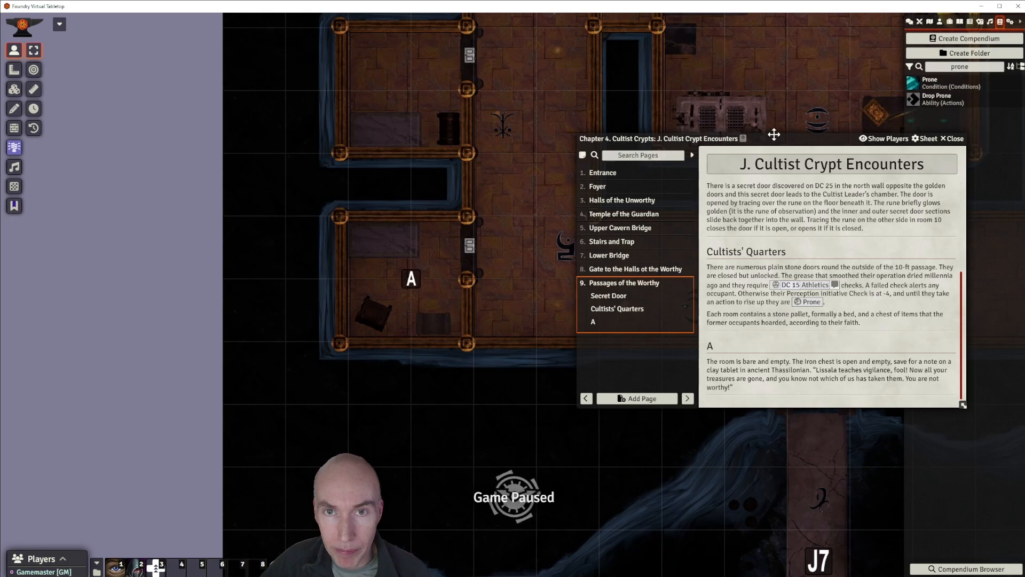
pyautogui.moveTo(780, 140); pyautogui.dragTo(773, 113)
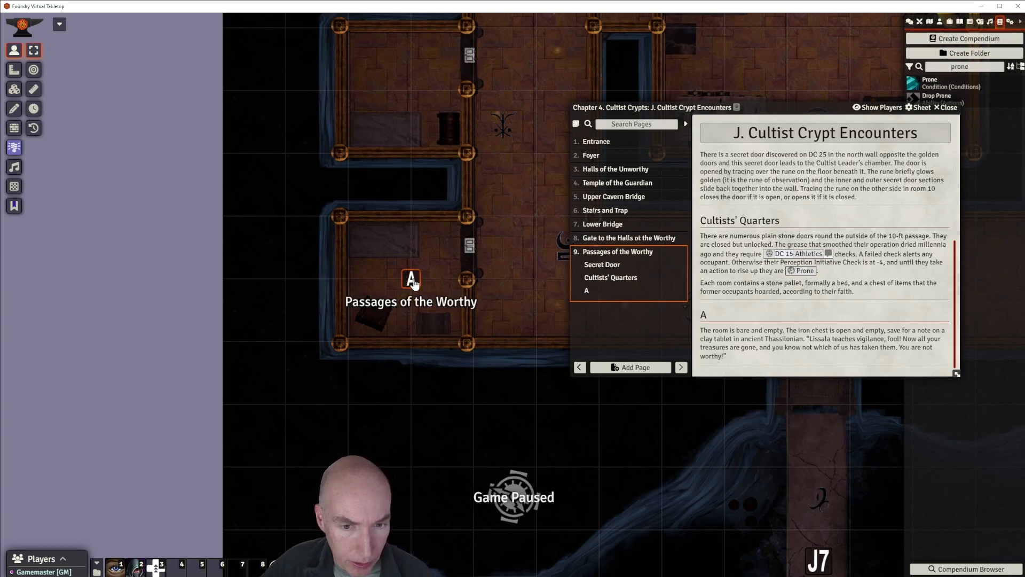
pyautogui.doubleClick(411, 282)
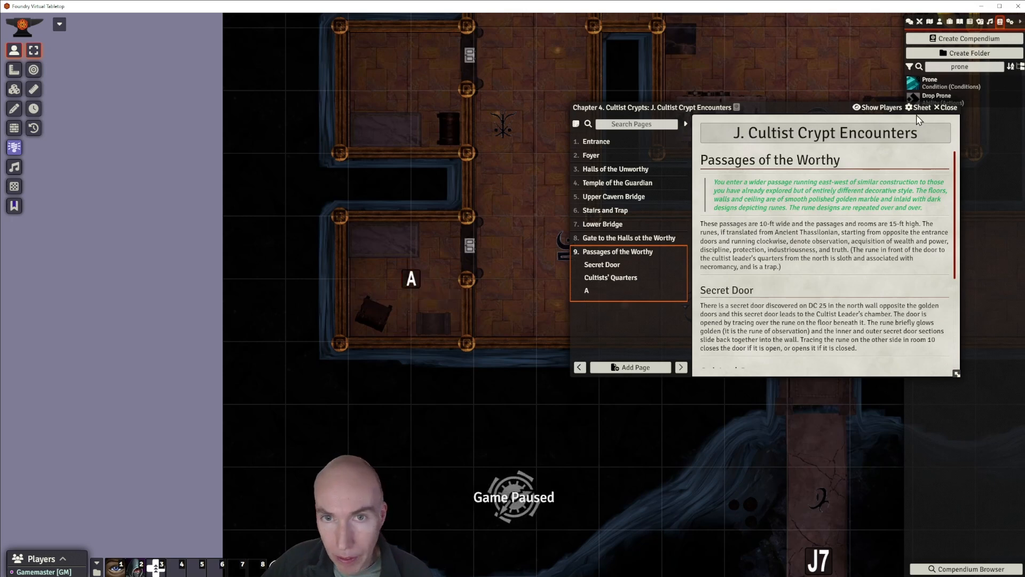
pyautogui.click(944, 108)
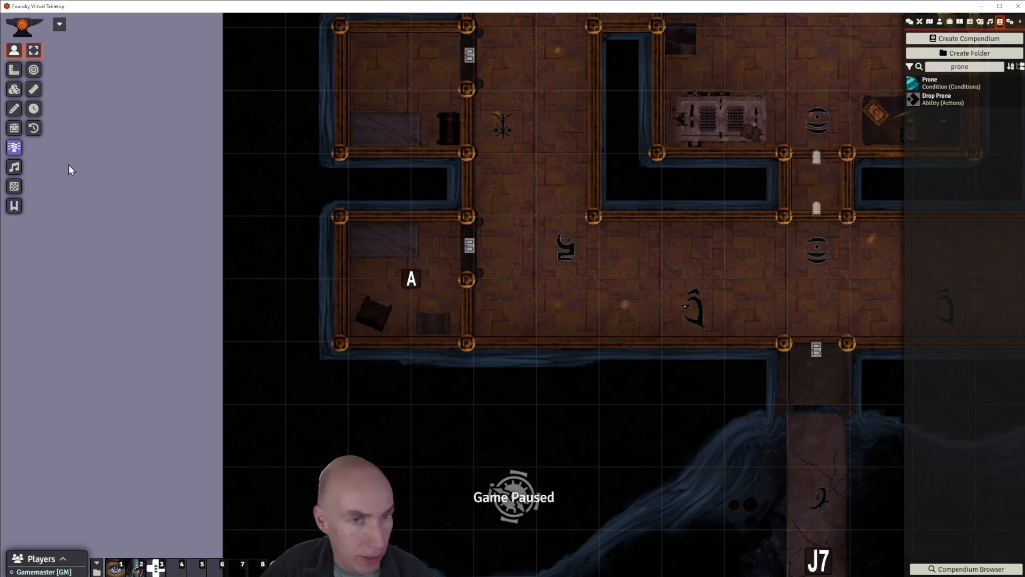
# Switch to the map note controls and try to blank the text label of map note A.
pyautogui.click(14, 206)
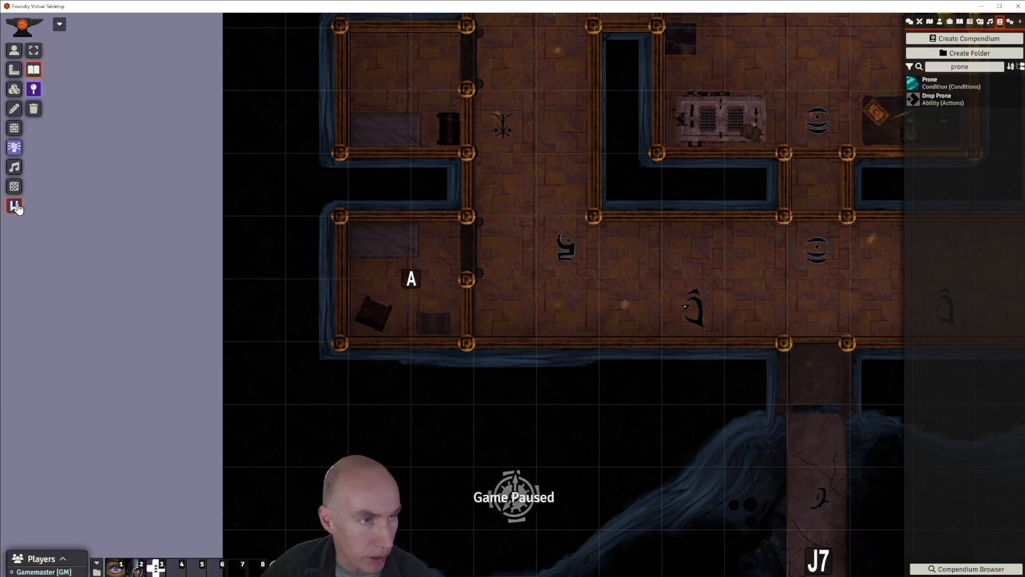
pyautogui.rightClick(411, 282)
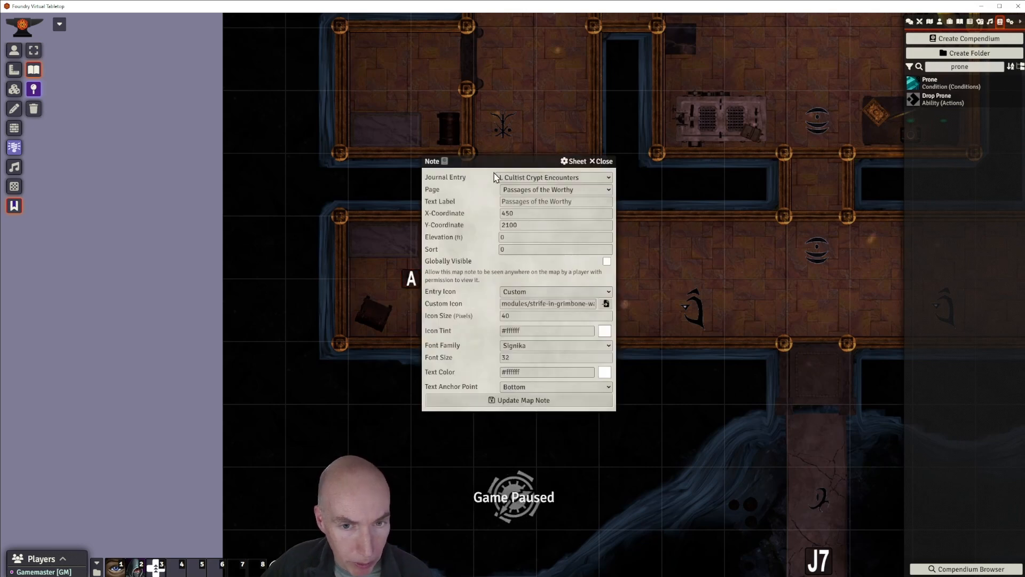
pyautogui.moveTo(500, 161); pyautogui.dragTo(570, 153)
pyautogui.click(648, 194)
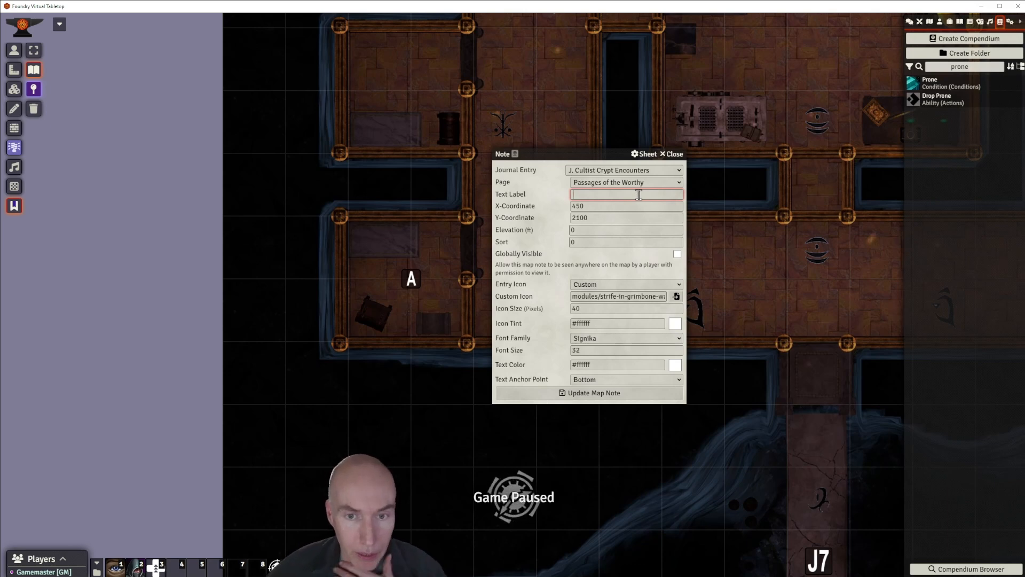
pyautogui.click(605, 392)
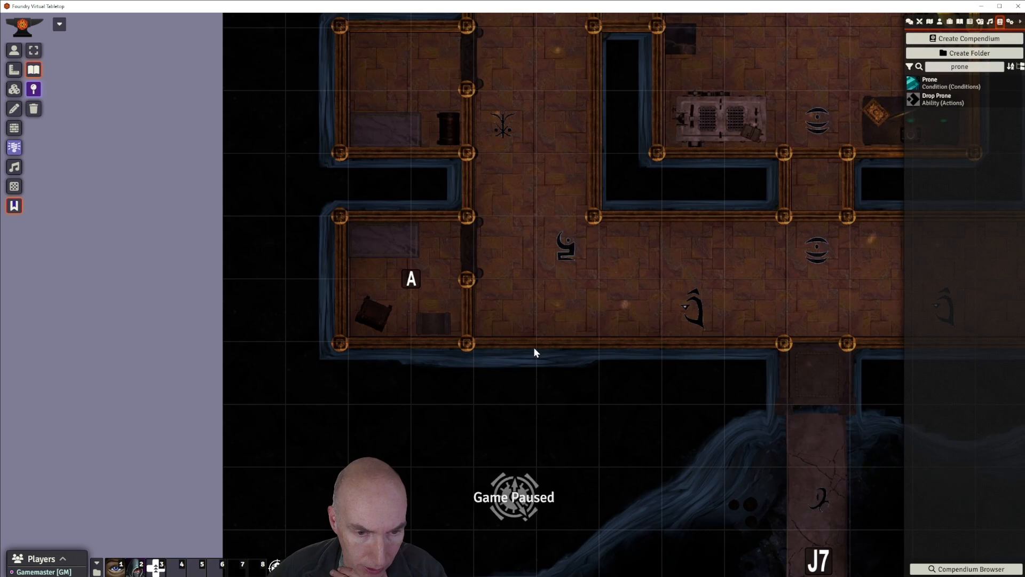
# Set the text label of map note A to "A" and update the note.
pyautogui.doubleClick(522, 358)
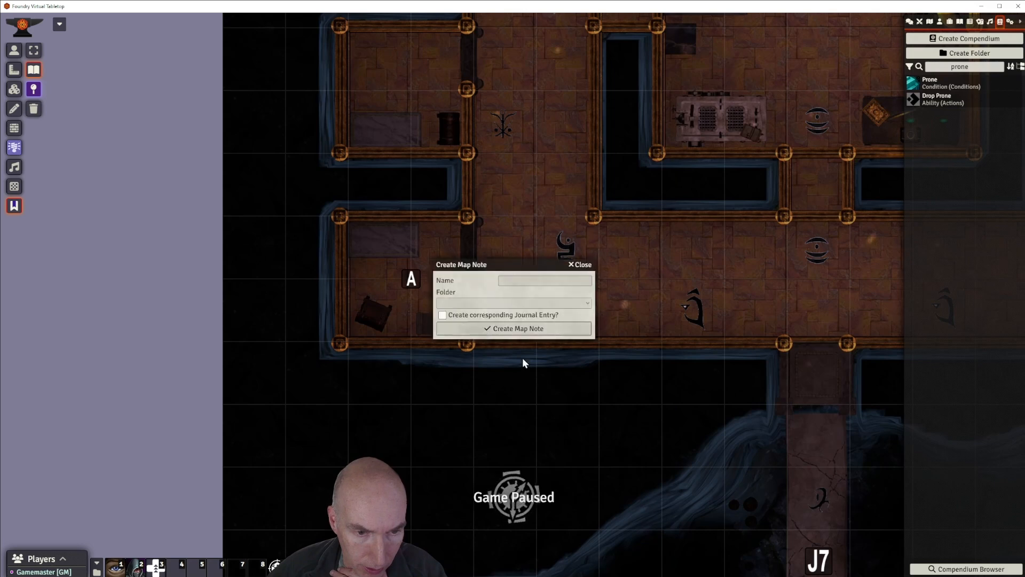
pyautogui.click(582, 265)
pyautogui.doubleClick(407, 281)
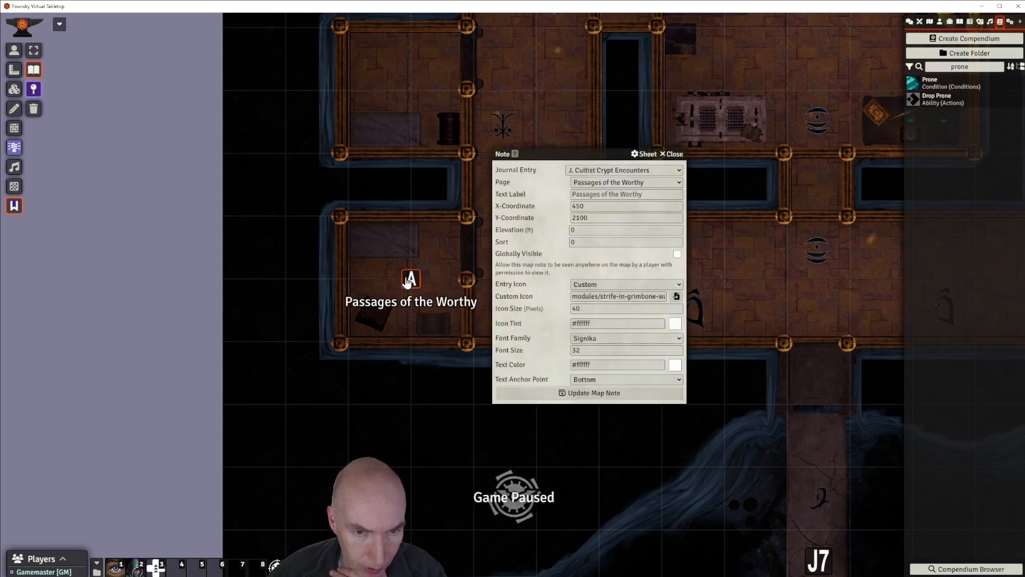
pyautogui.click(622, 194)
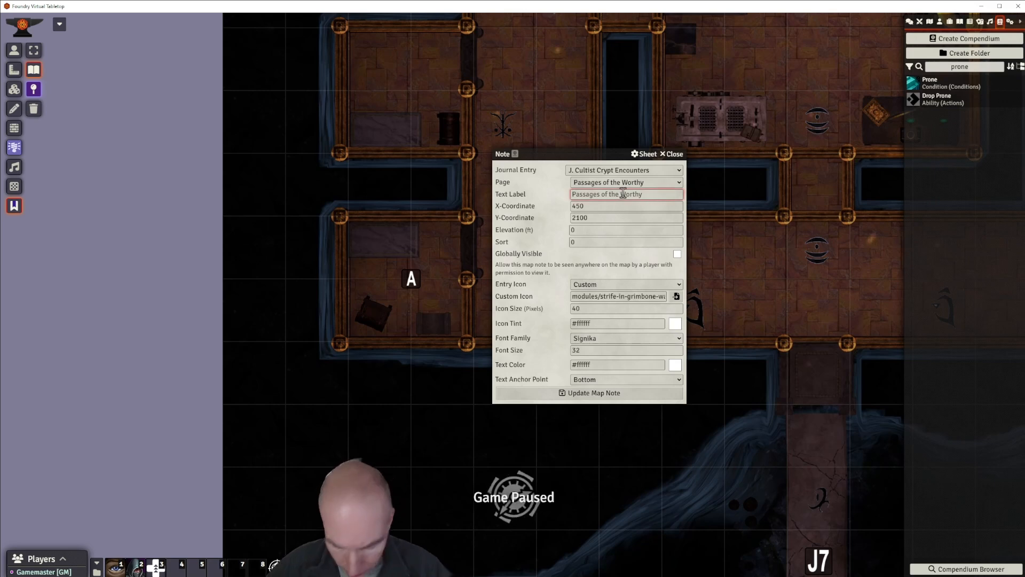
pyautogui.write('A')
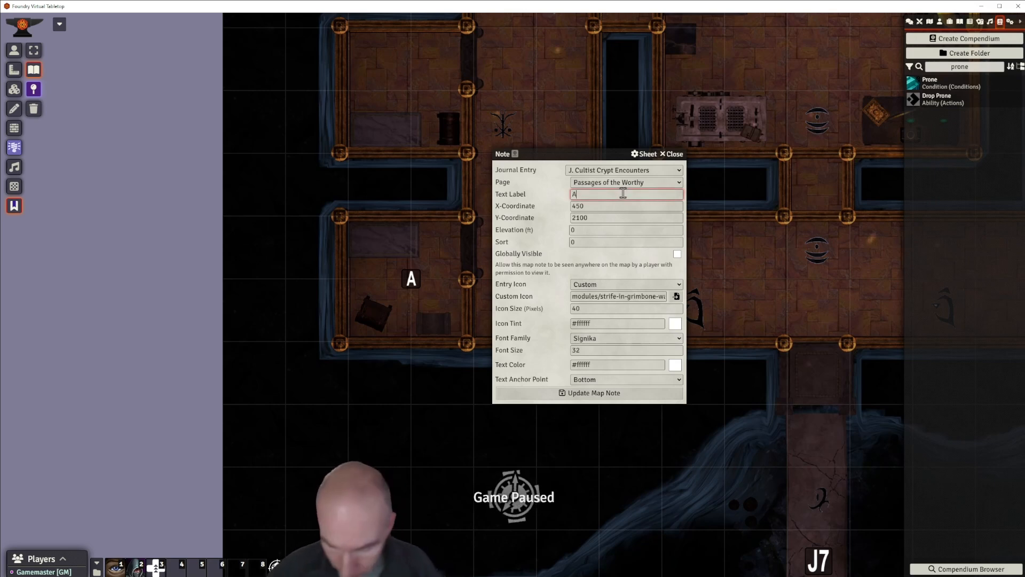
pyautogui.click(589, 395)
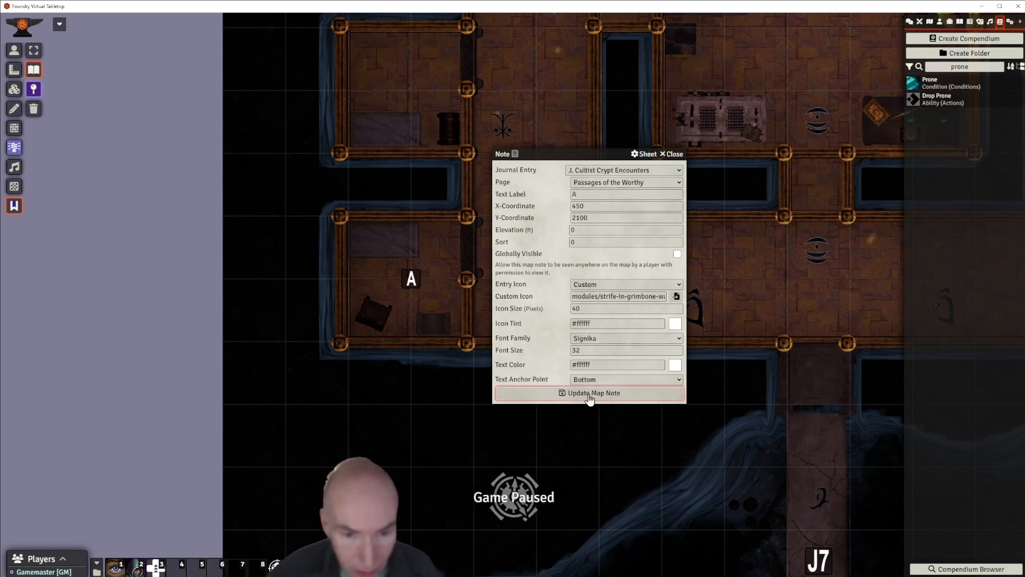
# Blank out the "A" text label of map note A and update the note.
pyautogui.rightClick(412, 279)
pyautogui.click(576, 193)
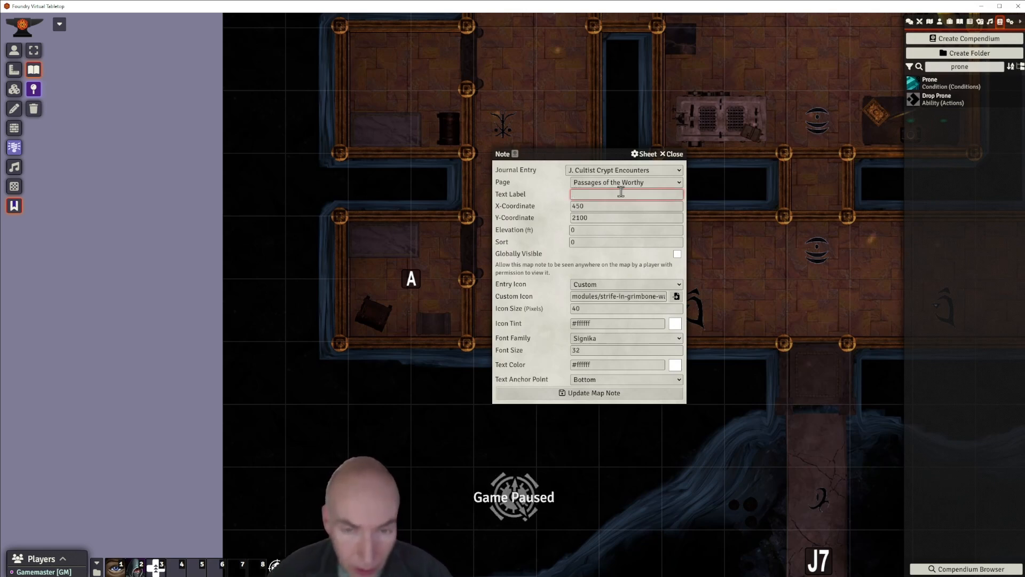
pyautogui.click(587, 392)
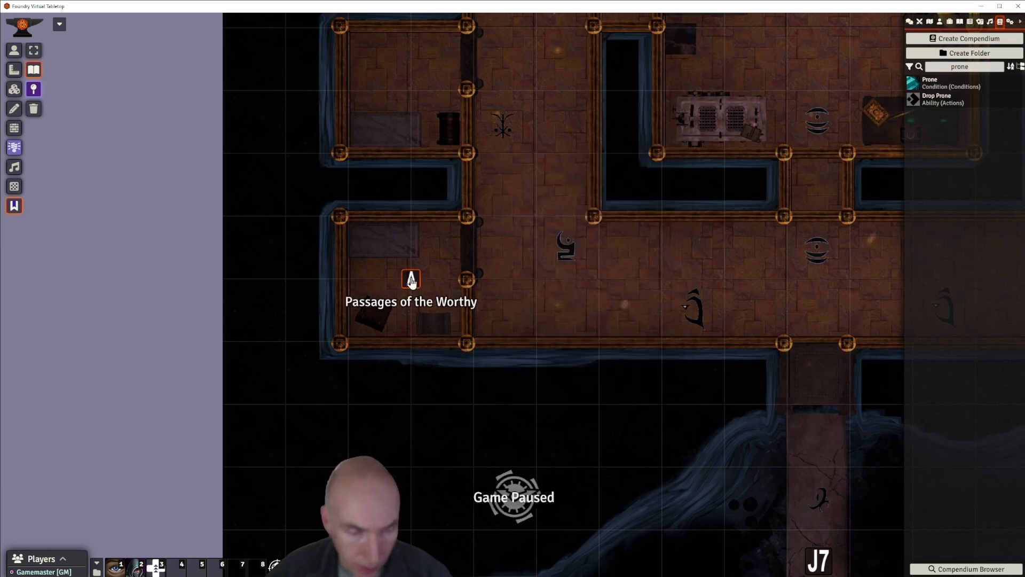
pyautogui.doubleClick(540, 338)
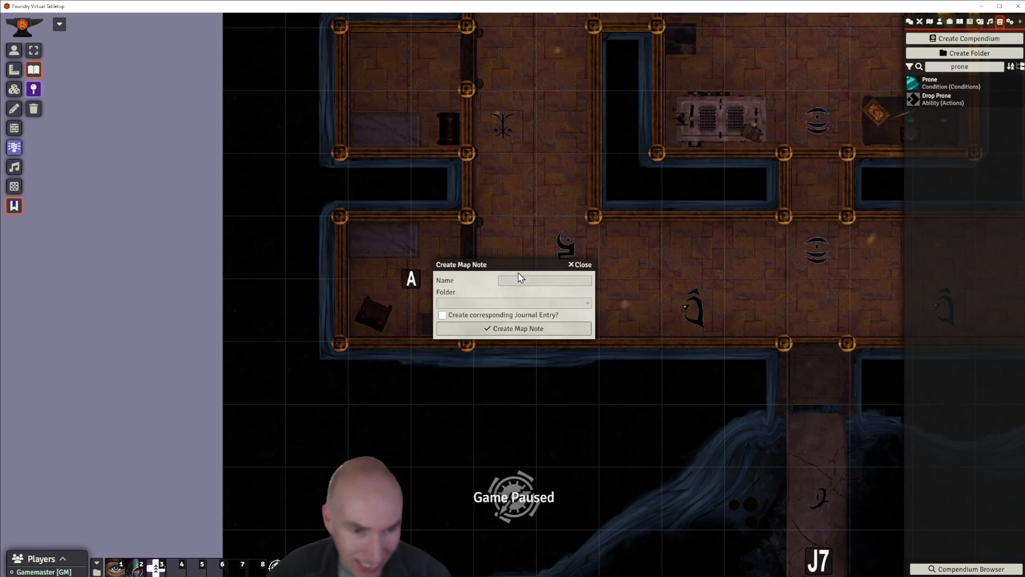
pyautogui.moveTo(544, 268); pyautogui.dragTo(511, 287)
pyautogui.click(543, 284)
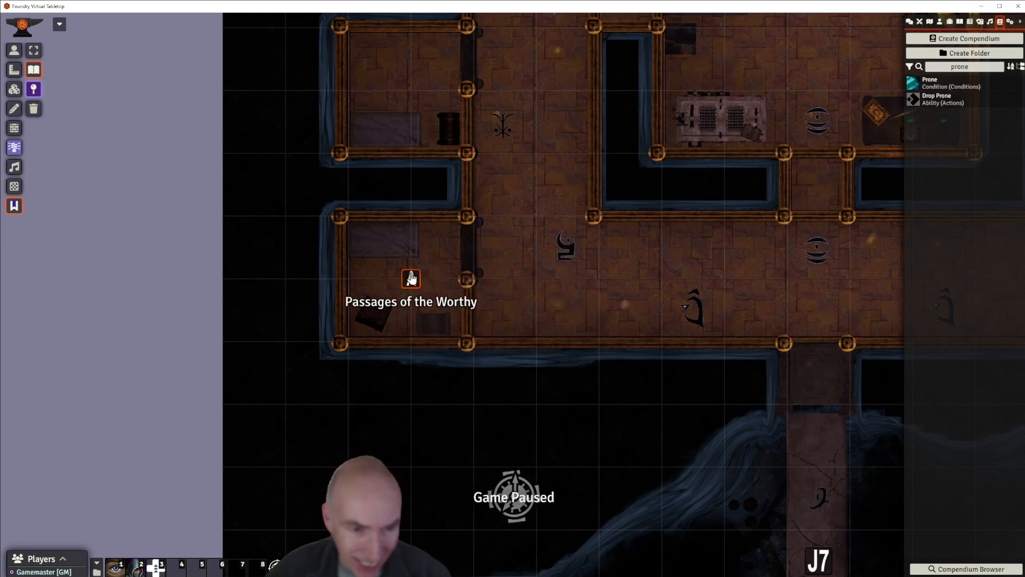
# Check the text label in map note A's settings and close them unchanged.
pyautogui.rightClick(411, 279)
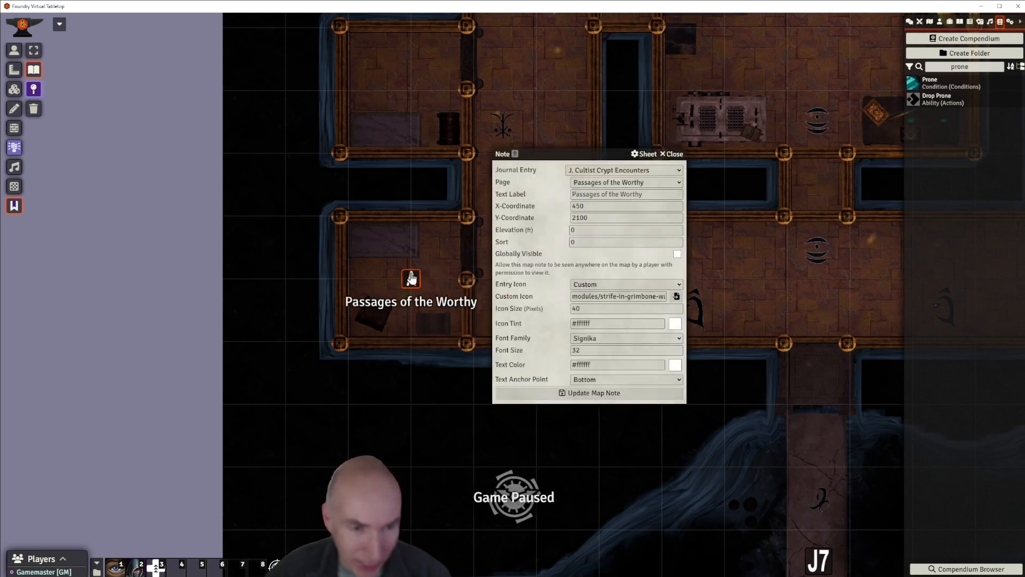
pyautogui.click(651, 196)
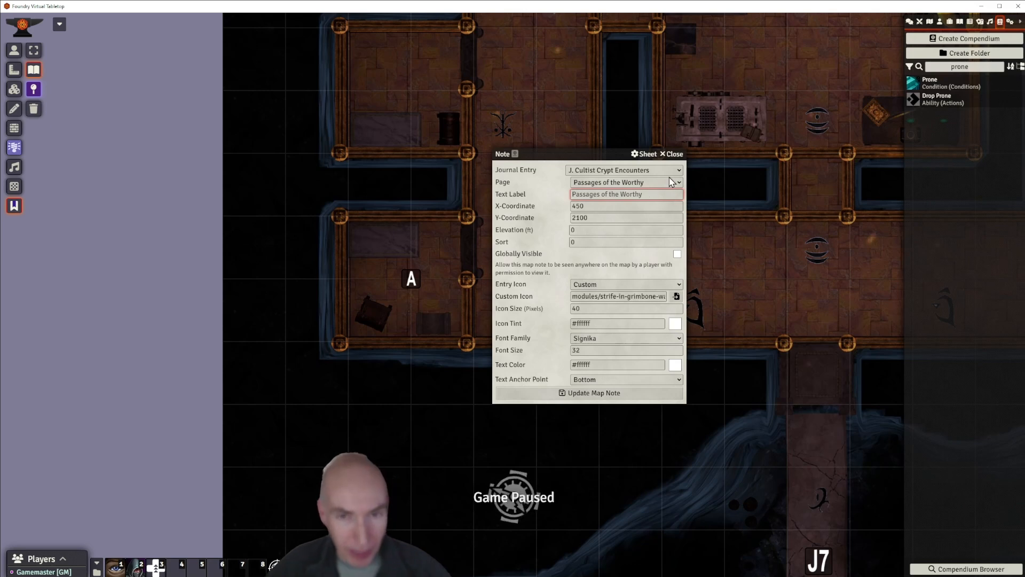
pyautogui.click(671, 153)
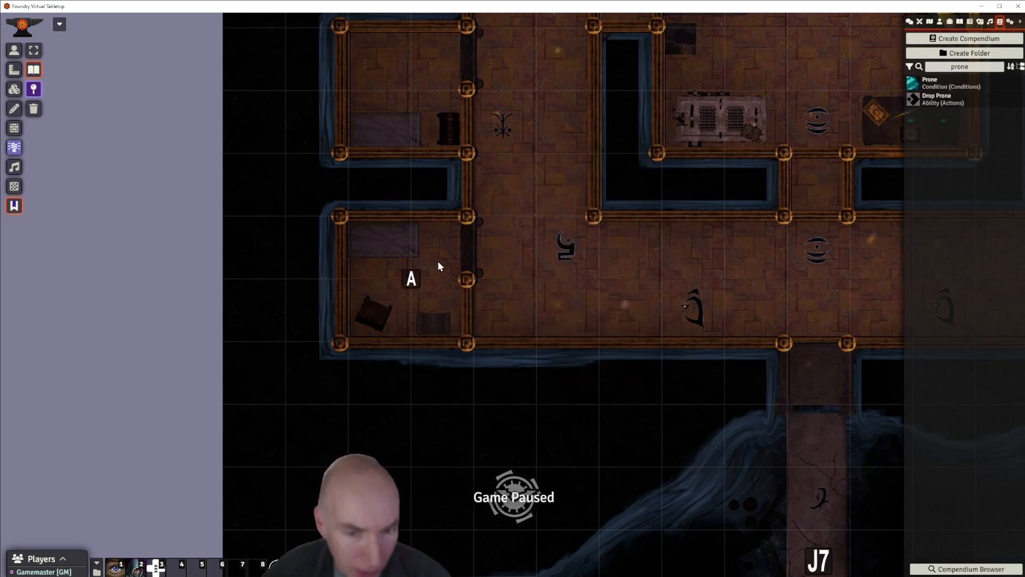
# Open the J. Cultist Crypt Encounters journal, move it clear of the map and open its Passages of the Worthy page for editing.
pyautogui.scroll(-5, 507, 235)
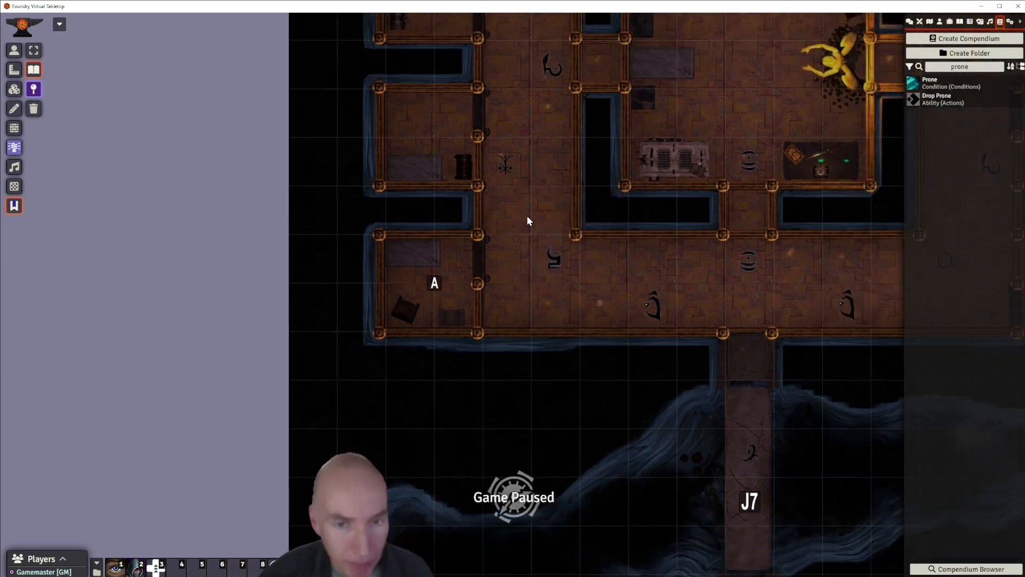
pyautogui.moveTo(527, 220); pyautogui.dragTo(505, 269)
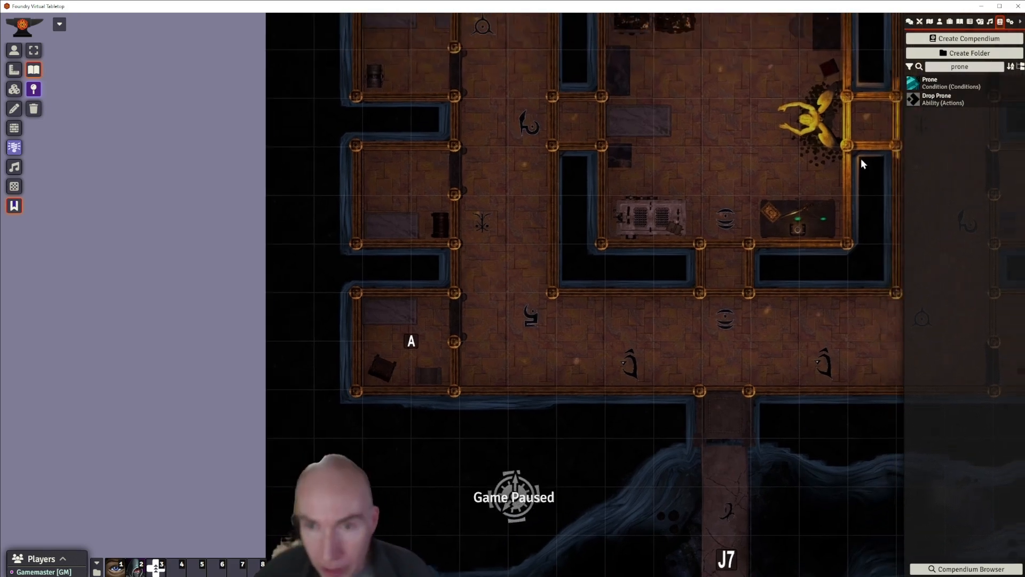
pyautogui.click(959, 21)
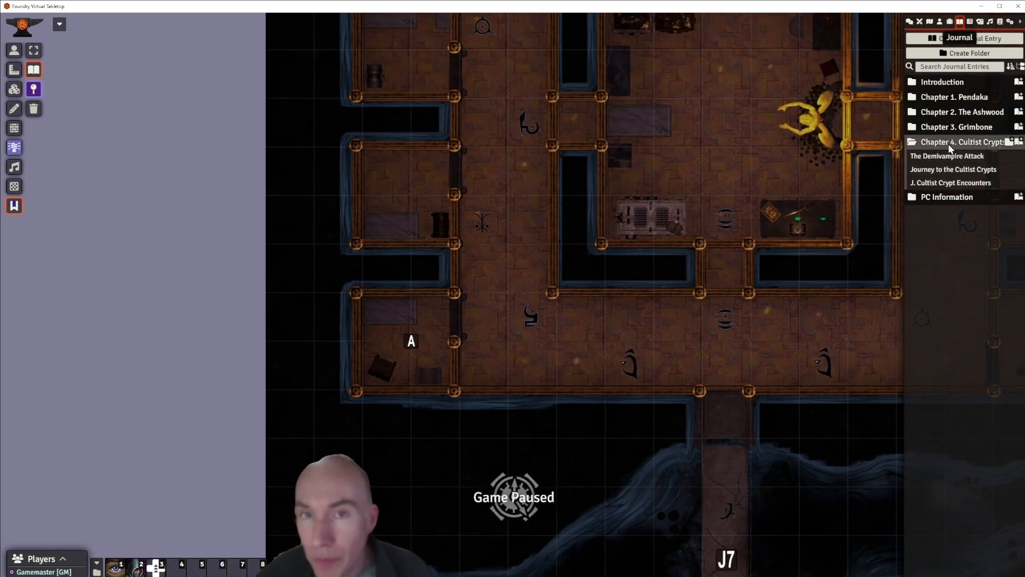
pyautogui.click(949, 181)
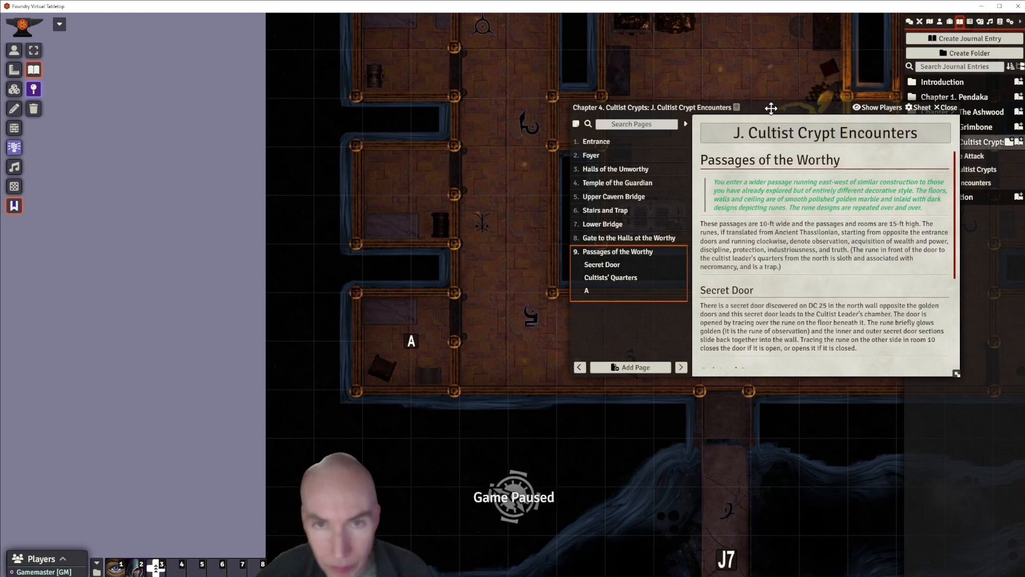
pyautogui.moveTo(774, 108); pyautogui.dragTo(837, 308)
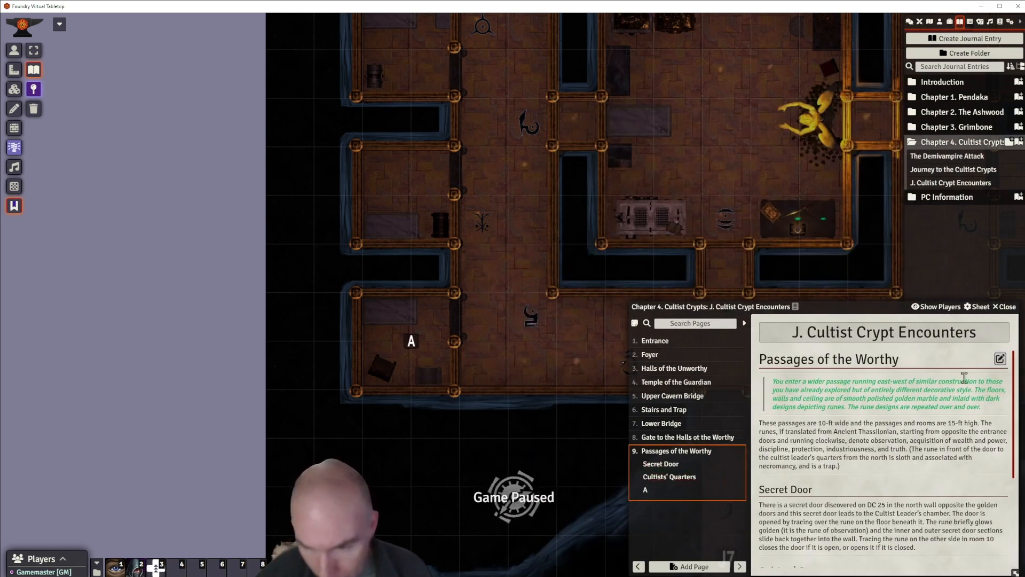
pyautogui.click(999, 358)
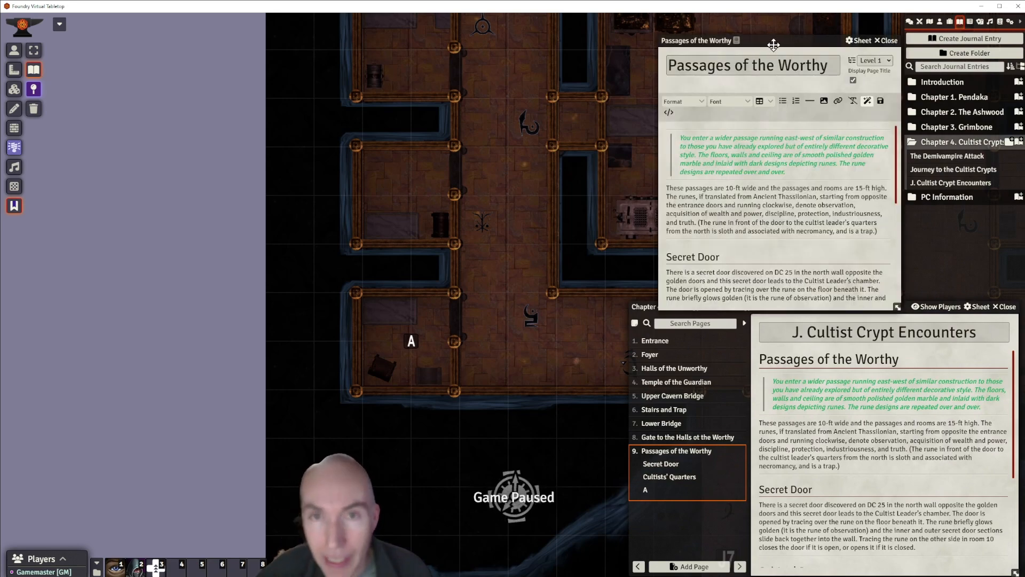
pyautogui.moveTo(780, 43); pyautogui.dragTo(776, 42)
# Below section A, add a line "B" and the paragraph starting "Upon the bare bed is a skeletal figure", removing its "a." prefix.
pyautogui.scroll(-5, 772, 170)
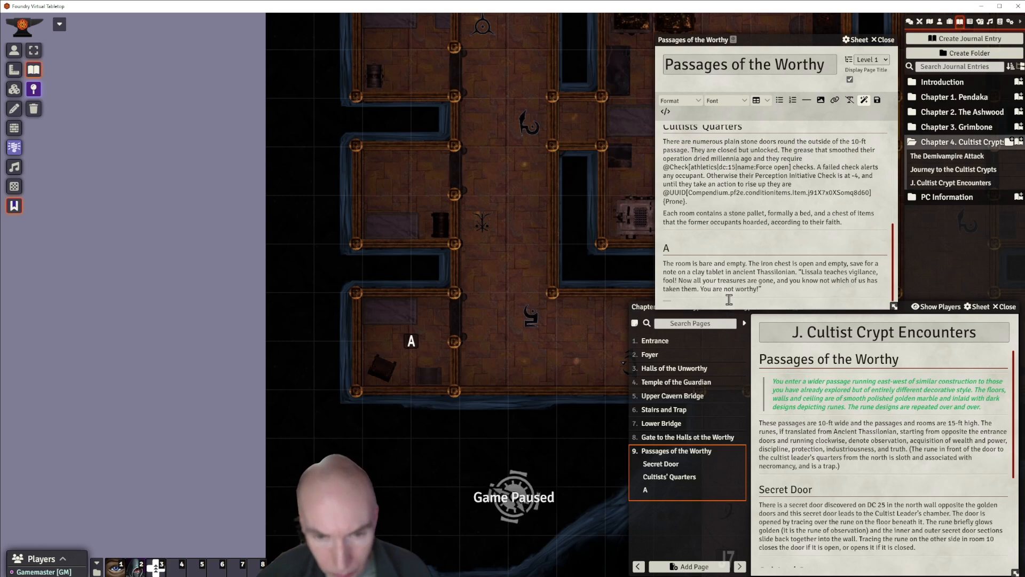
pyautogui.write('B')
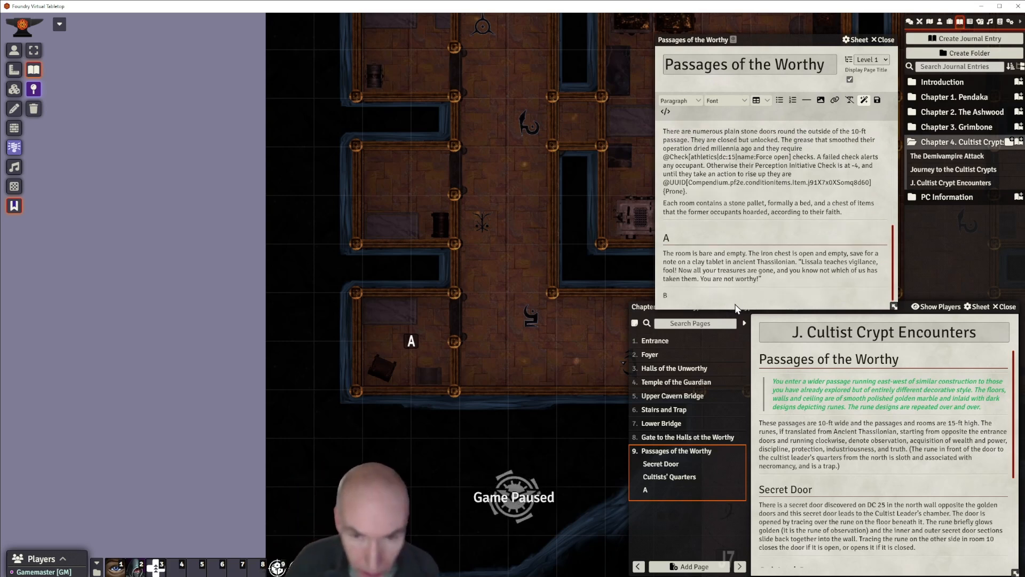
pyautogui.press('Return')
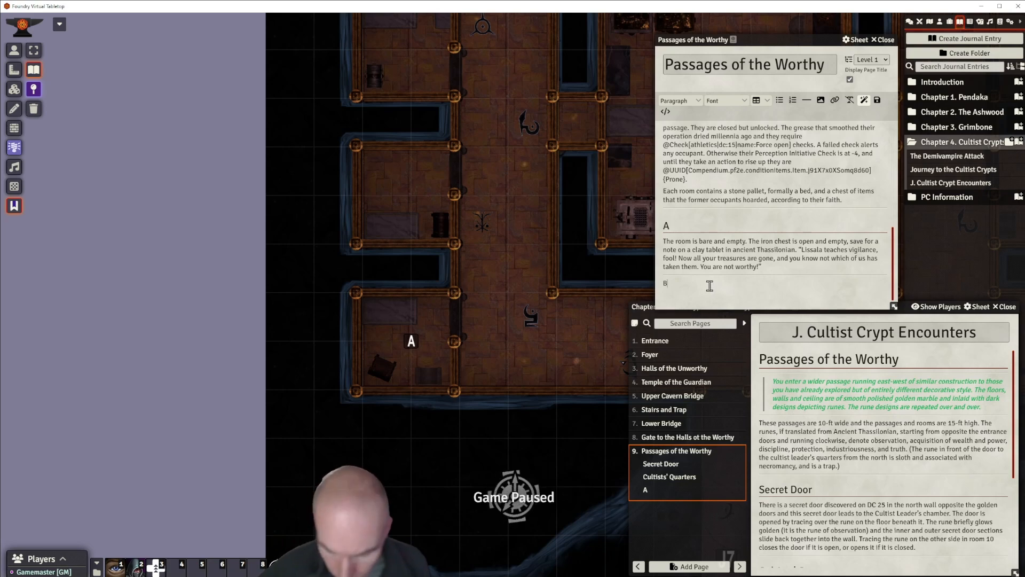
pyautogui.write('a.\tUpon the bare bed is a skeletal figure in a cowering position. If the figure is alerted by loud noise, it has already got up and stands upon the bed looking down at the intruders with baleful malevolence. This is a cultist who at the last was unworthy, and did not transform but lapsed into undeath.')
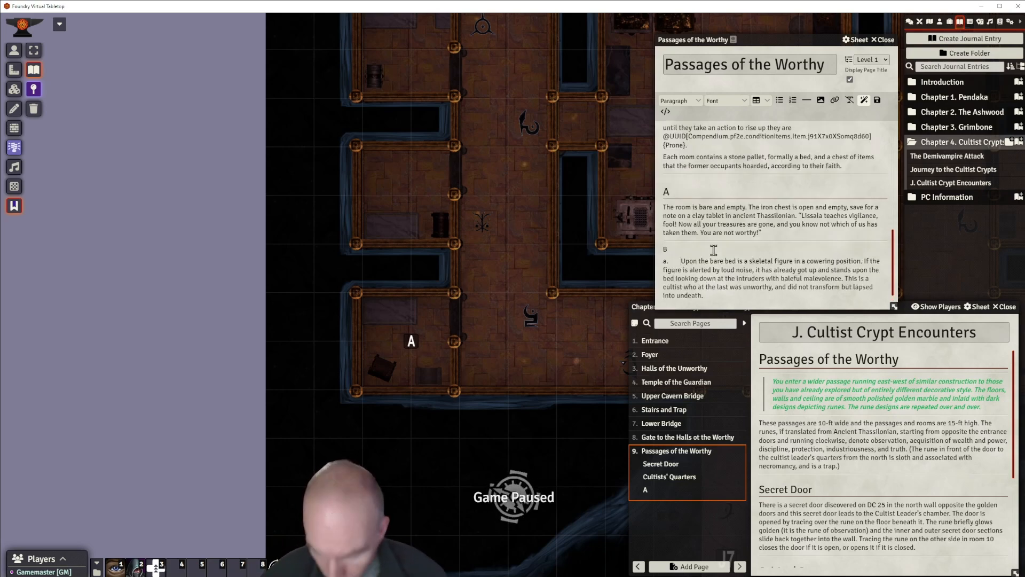
pyautogui.press('BackSpace')
pyautogui.press('BackSpace')
pyautogui.press('BackSpace')
pyautogui.press('BackSpace')
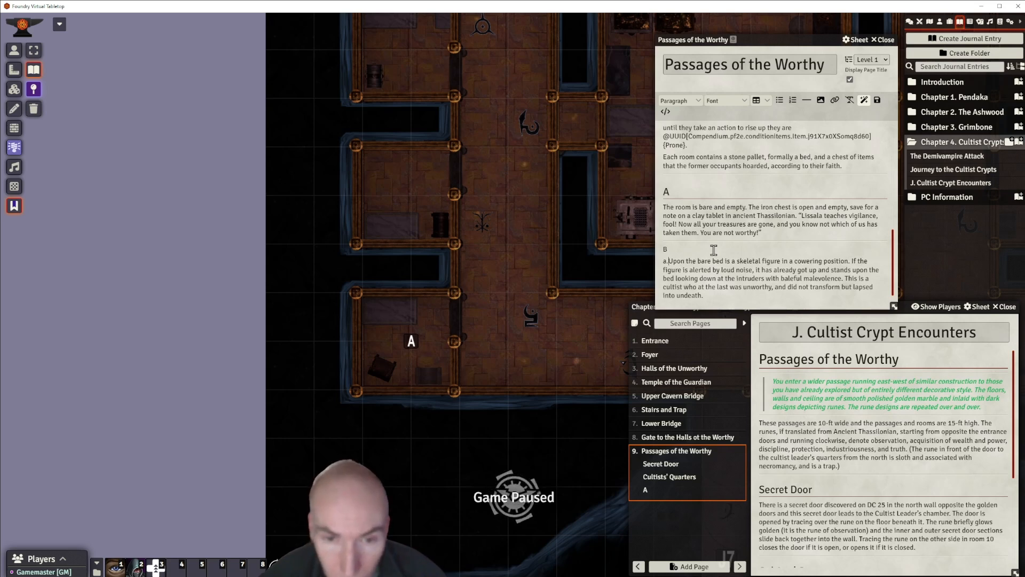
pyautogui.press('BackSpace')
pyautogui.press('BackSpace')
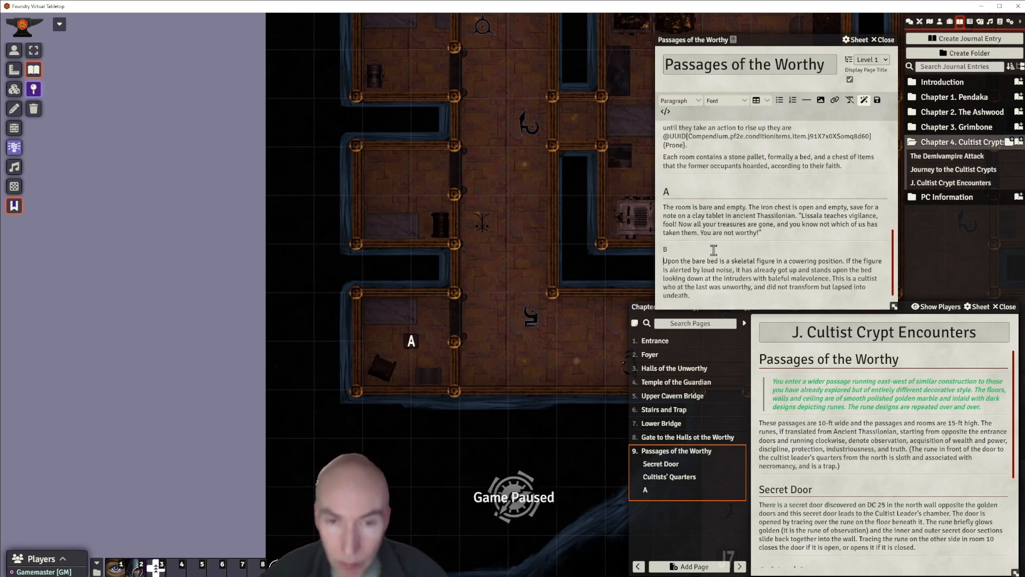
# Format the "B" line above the skeletal figure paragraph as Heading 2.
pyautogui.doubleClick(665, 249)
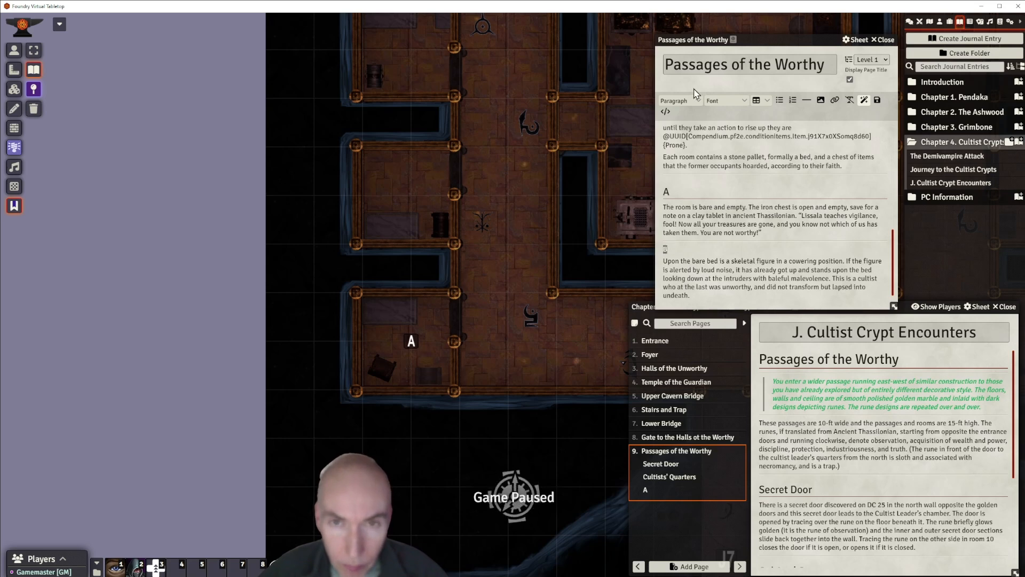
pyautogui.click(679, 101)
pyautogui.moveTo(673, 122)
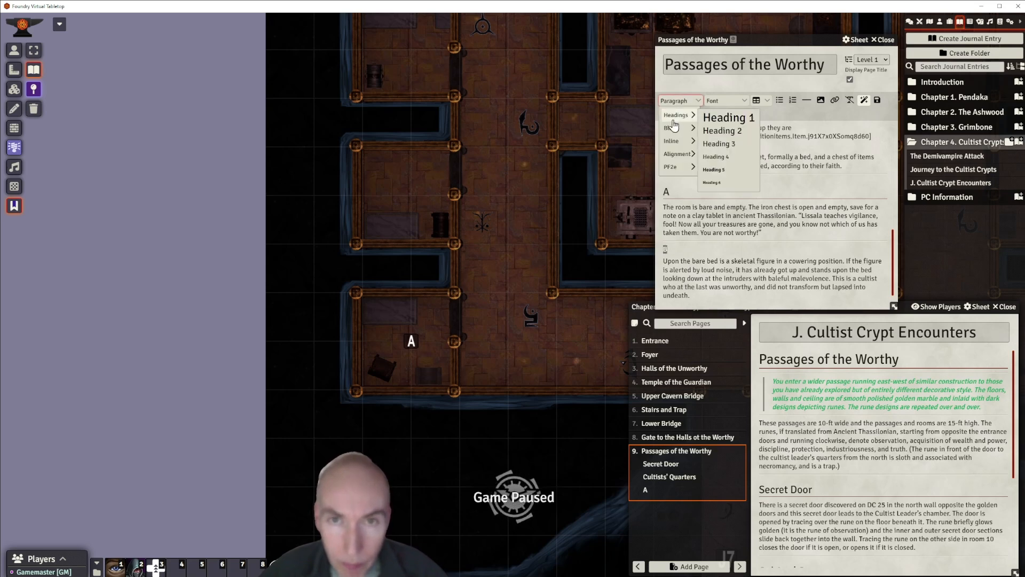
pyautogui.click(721, 131)
# Insert a horizontal line after section B's paragraph and bring up the Actors directory.
pyautogui.scroll(-1, 758, 227)
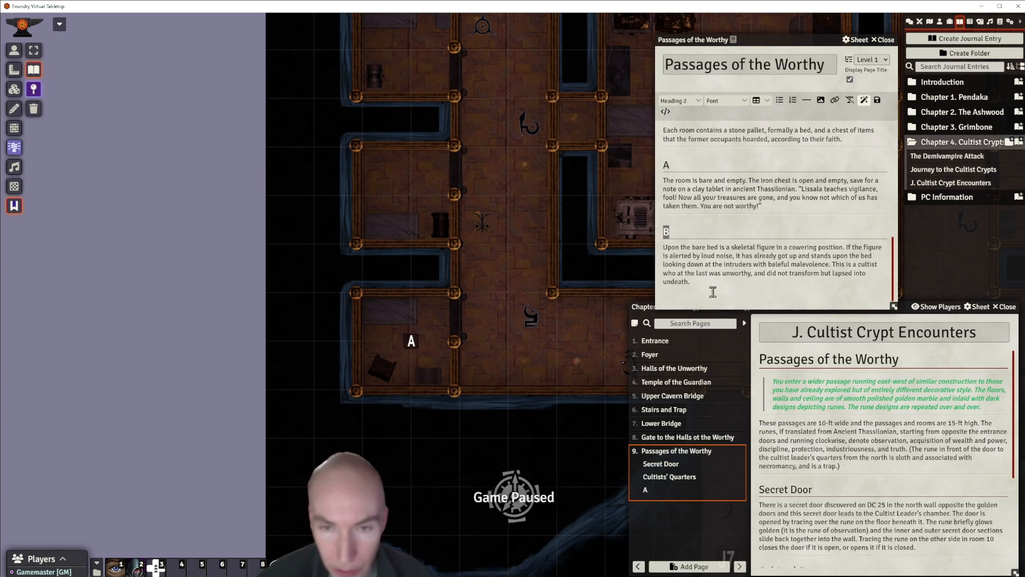
pyautogui.click(696, 281)
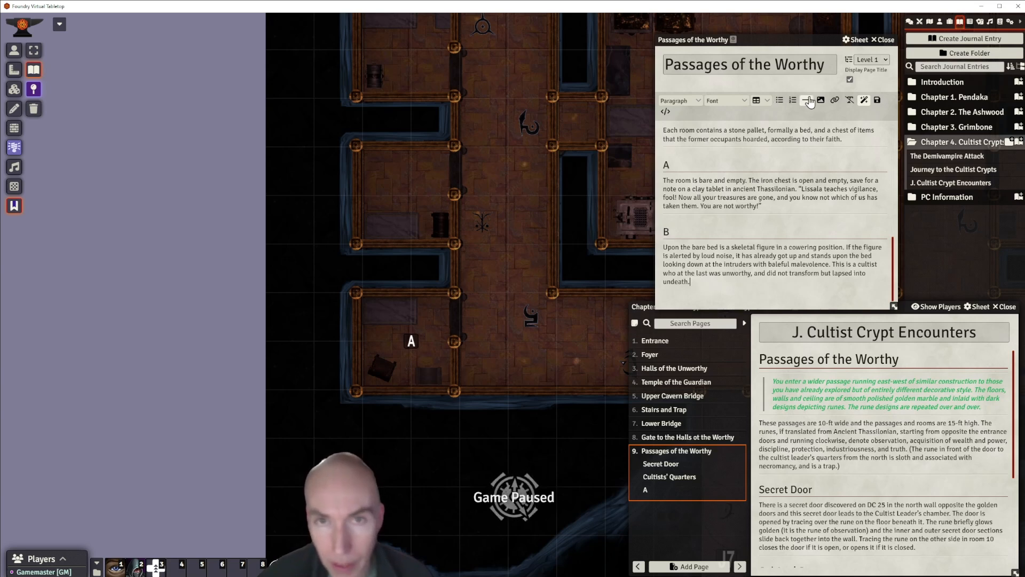
pyautogui.press('Return')
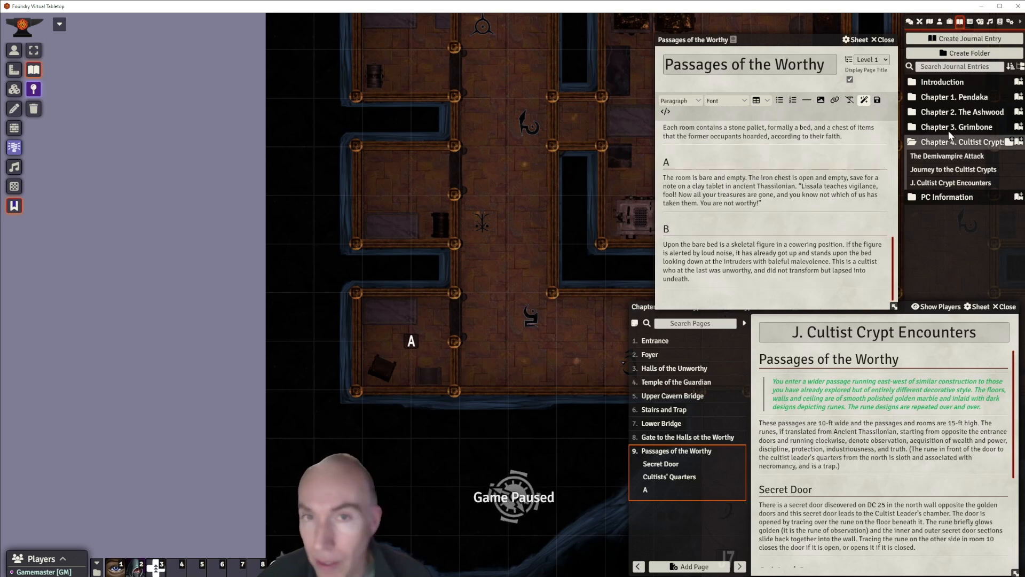
pyautogui.click(940, 21)
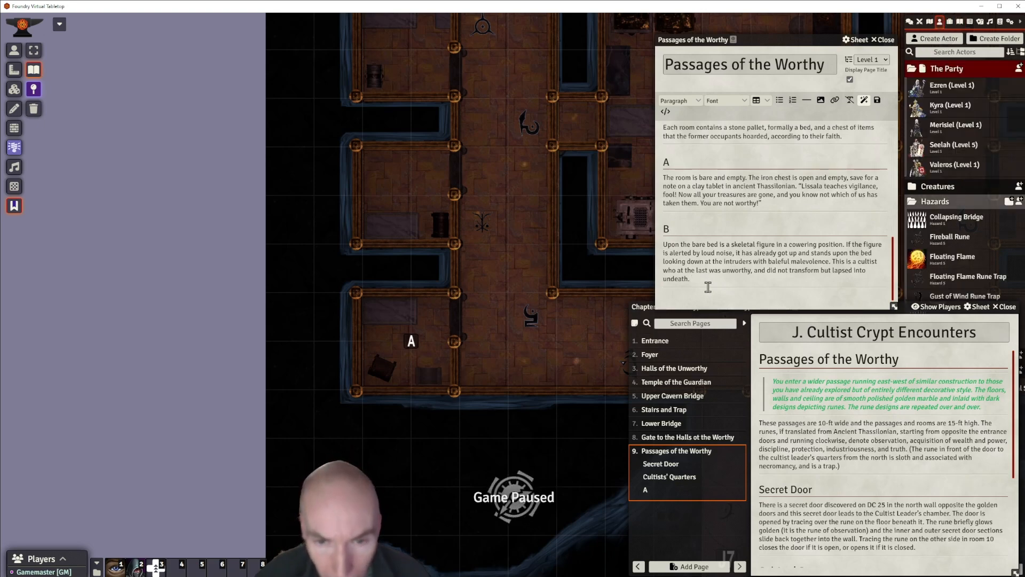
pyautogui.click(808, 101)
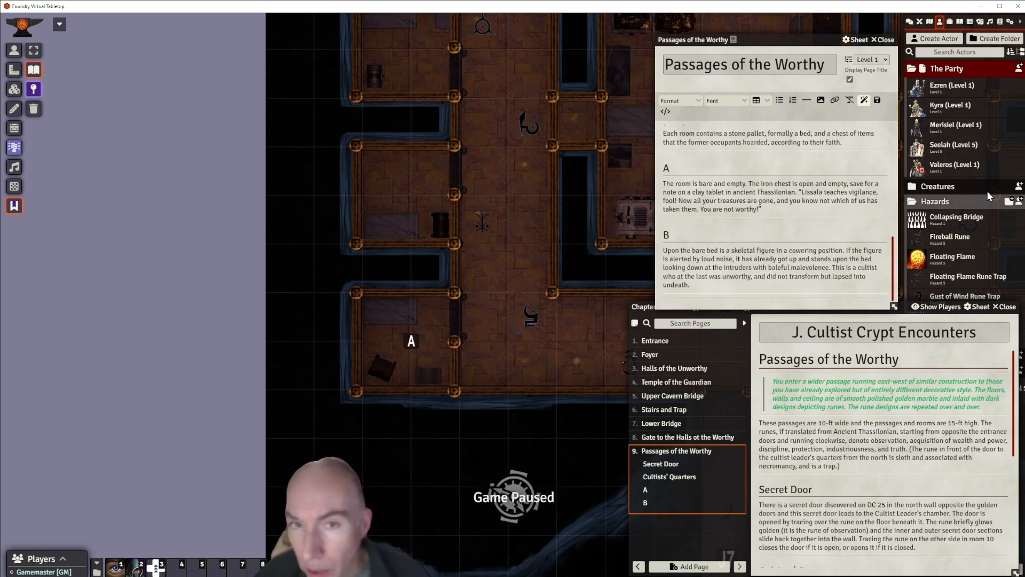
# Find the Wight among the Creatures actors and link it below the horizontal line in section B of the Passages of the Worthy page.
pyautogui.click(940, 187)
pyautogui.scroll(-3, 953, 262)
pyautogui.scroll(-8, 952, 261)
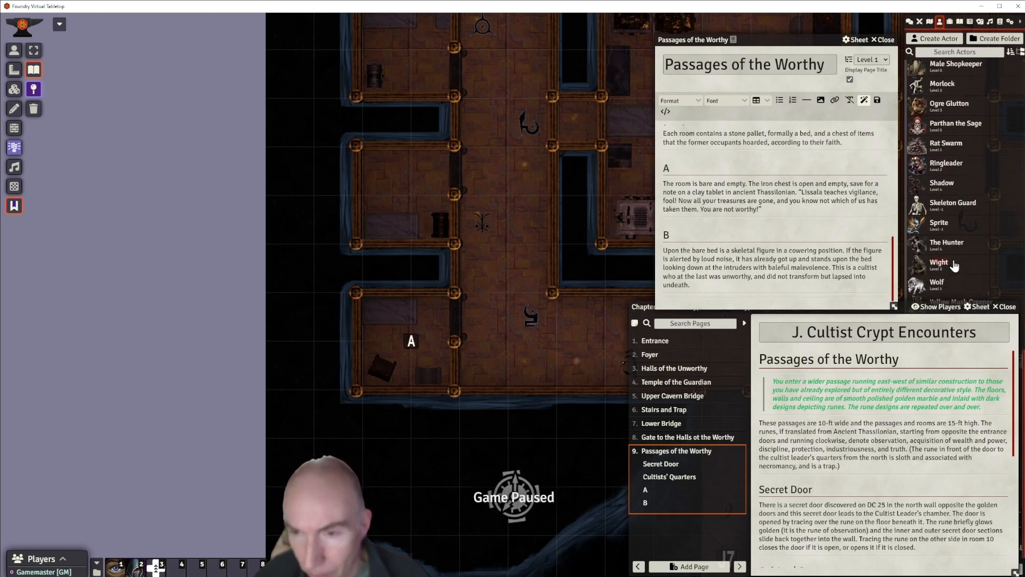
pyautogui.moveTo(954, 266); pyautogui.dragTo(696, 296)
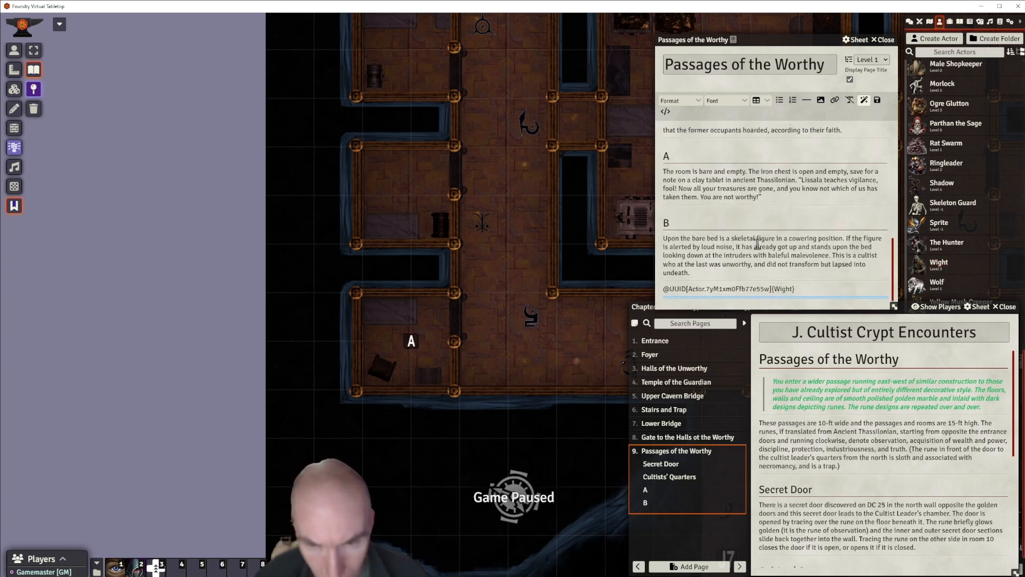
# Place a Wight token on the bed in the room north of room A and hide it from players.
pyautogui.moveTo(926, 267); pyautogui.dragTo(384, 219)
pyautogui.rightClick(387, 220)
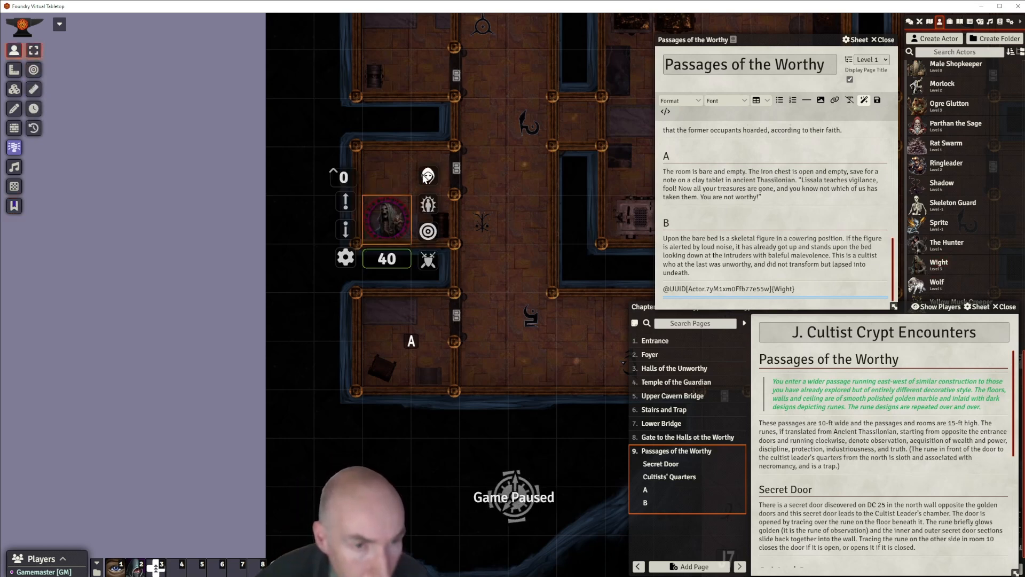
pyautogui.click(426, 176)
pyautogui.click(530, 183)
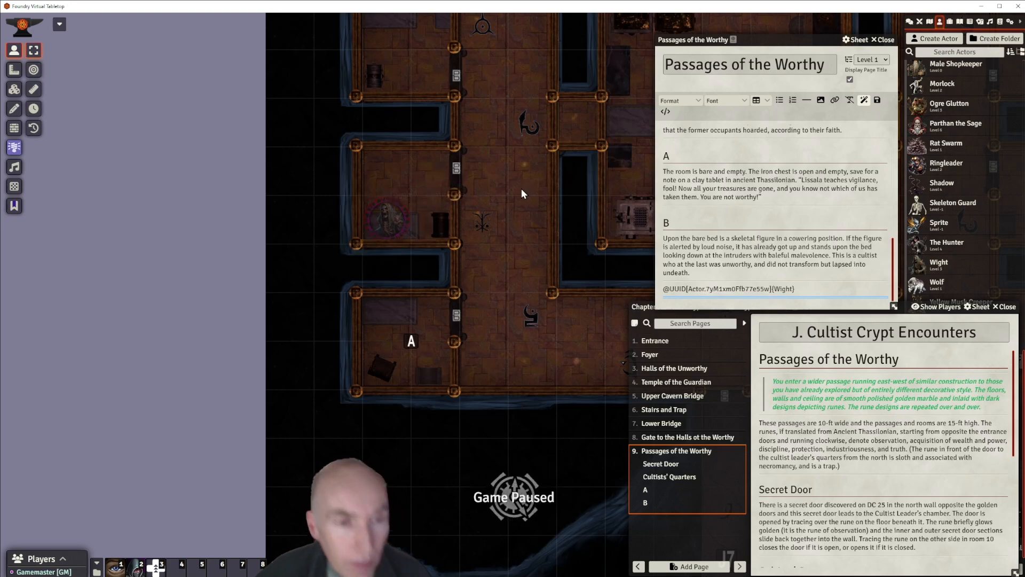
pyautogui.scroll(-3, 521, 188)
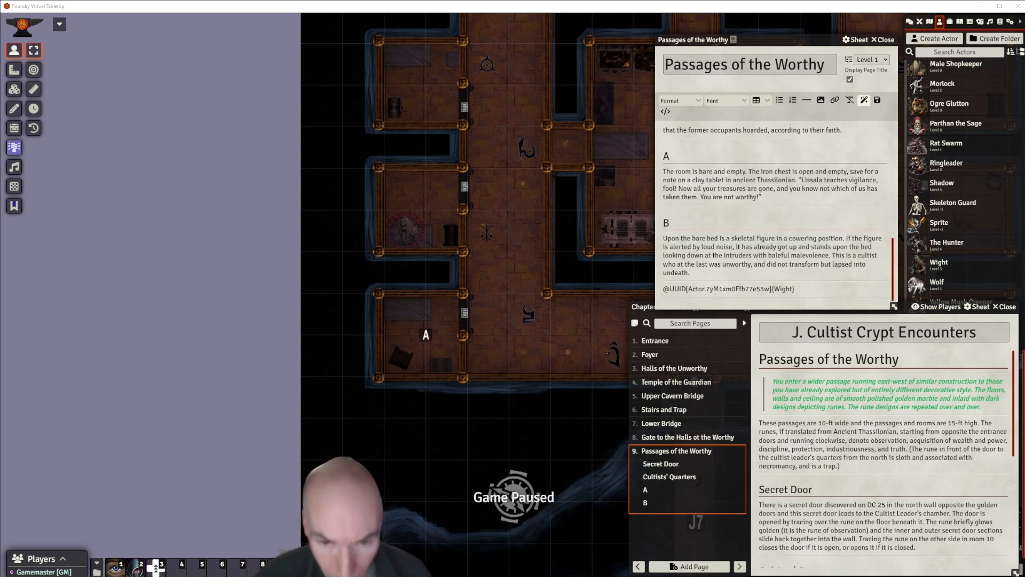
# Below the Wight link in section B, add the paragraph starting "The iron chest contains 280 sp and a crying angel pendant (7 gp)".
pyautogui.click(689, 301)
pyautogui.click(680, 301)
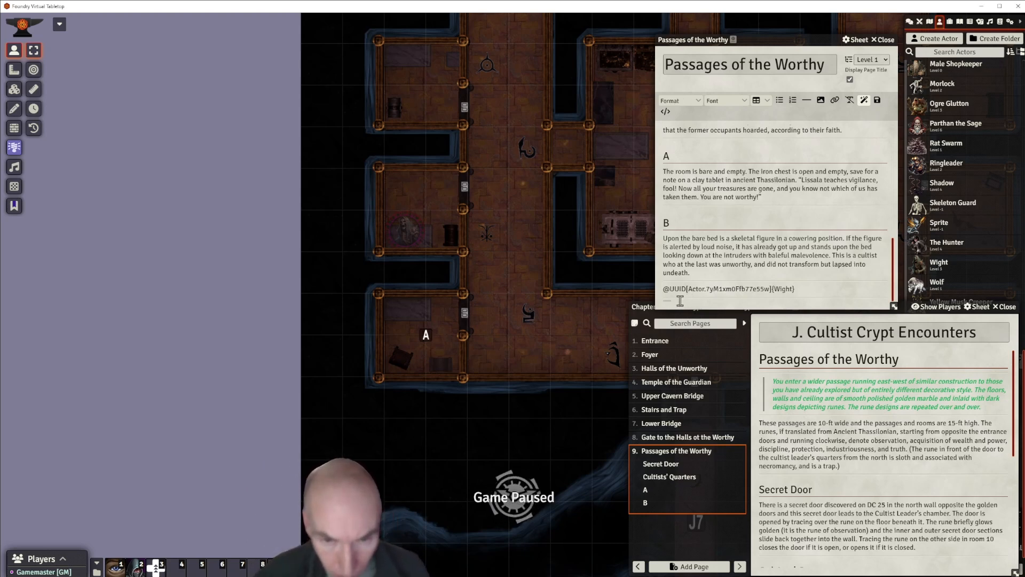
pyautogui.write('The iron chest contains 280 sp and a crying angel pendant (7 gp). There is also a magically preserved journal at the bottom. Reading (in Ancient Thassilonian) reveals that the room’s occupant was second to none in avarice, detailing his triumphs bullying and murdering his colleagues in the cult for his own personal gain. But towards the end he describes his fears and avoidance of the "self-purification" rituals. Clearly, he had no taste for painful sacrifices and the transformation.')
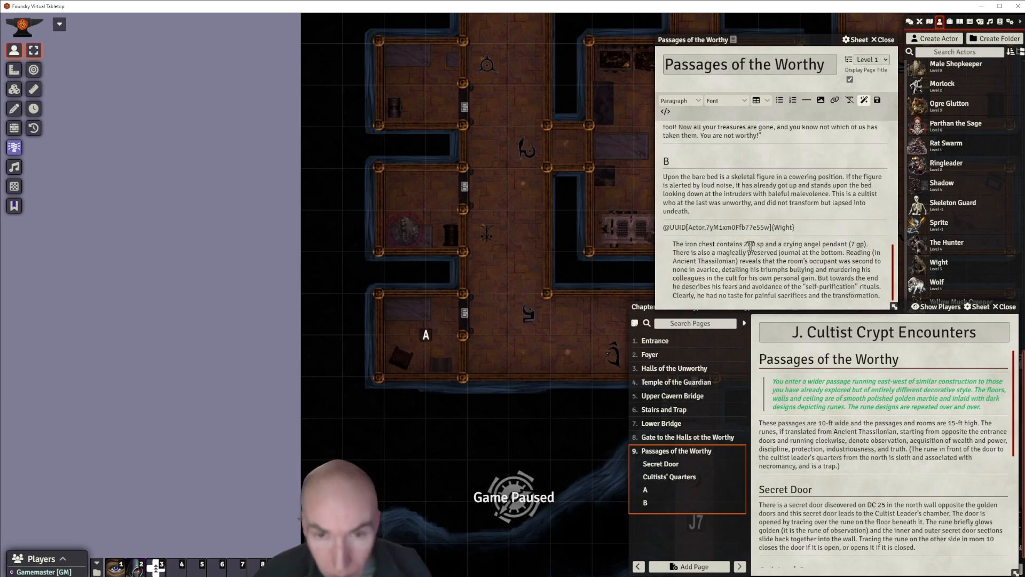
# Remove the iron chest paragraph's indentation, keeping it on its own line, and insert a horizontal line between it and the Wight link.
pyautogui.click(675, 245)
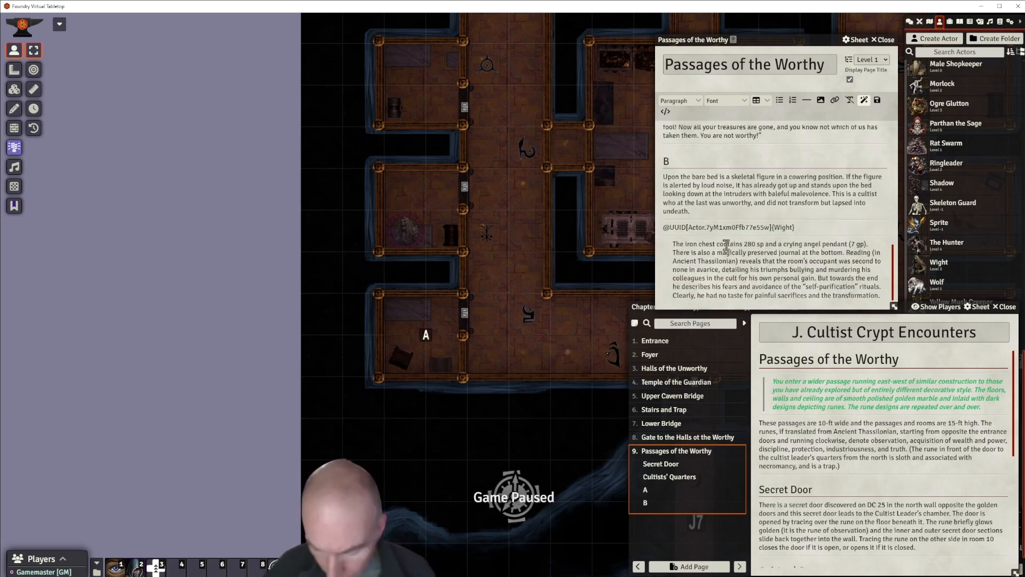
pyautogui.press('BackSpace')
pyautogui.press('BackSpace')
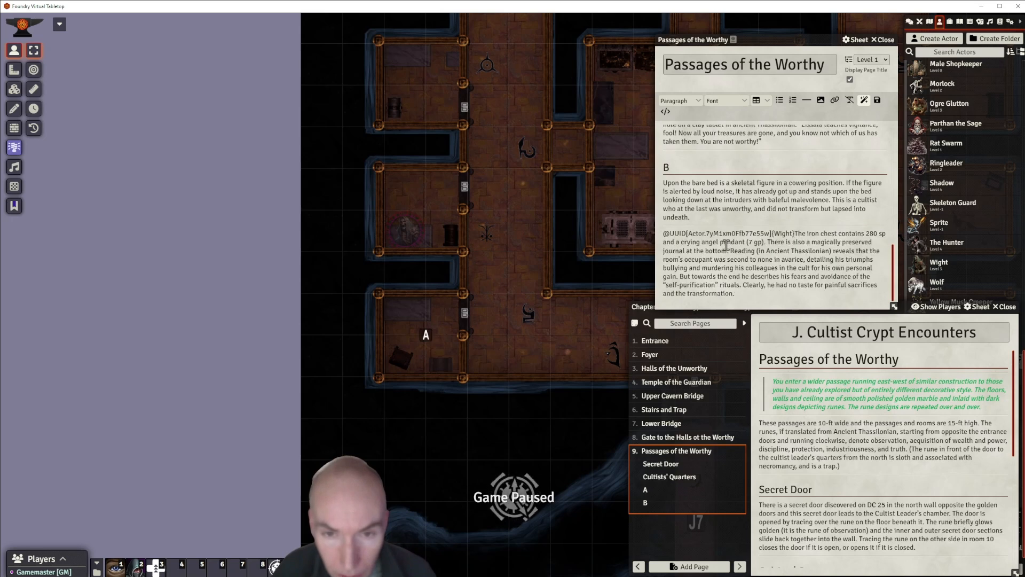
pyautogui.press('Return')
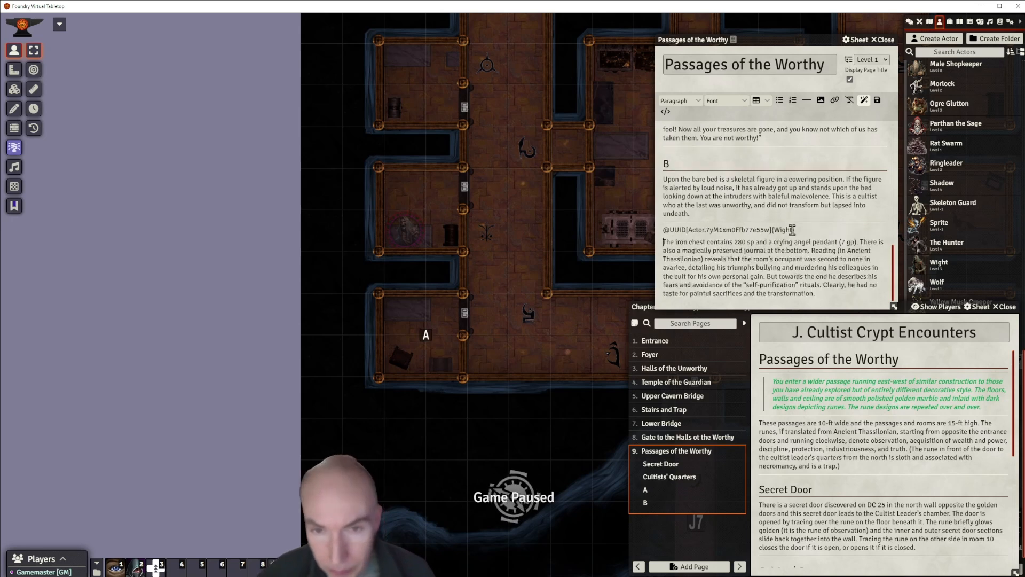
pyautogui.click(806, 102)
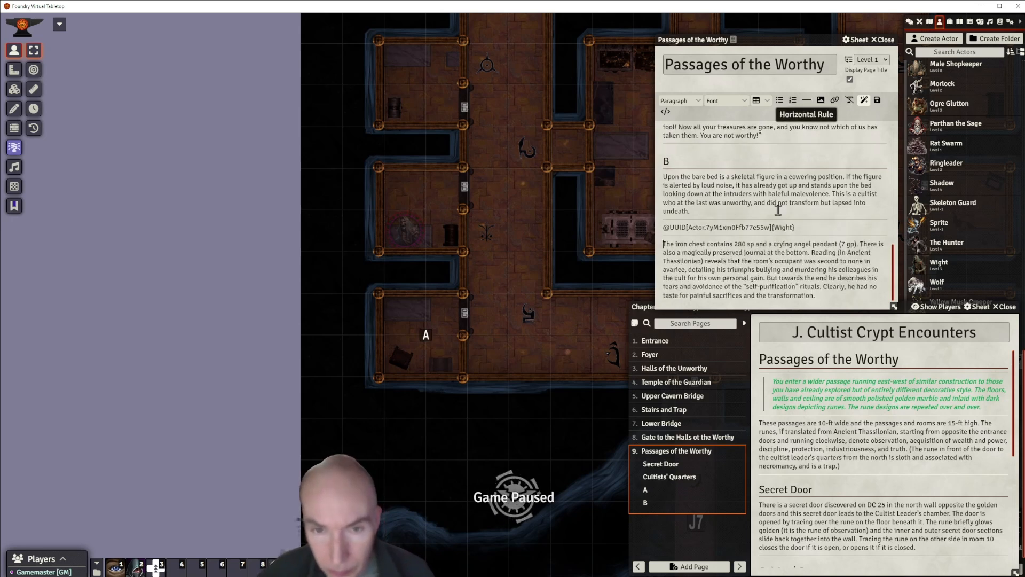
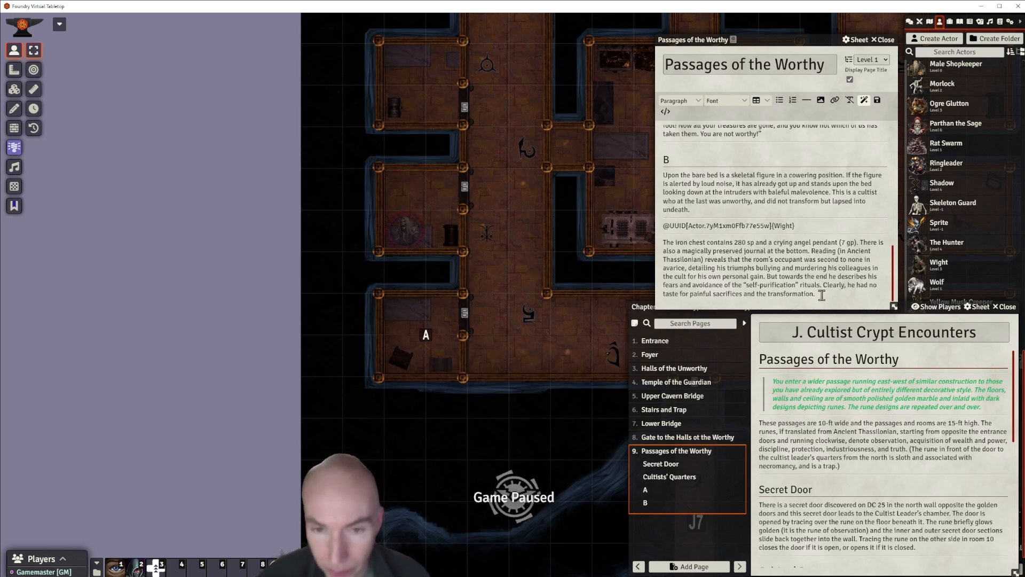
# Insert a horizontal line below the iron chest paragraph, then split the paragraph after "(7 gp)." and separate the two parts with a horizontal line.
pyautogui.click(806, 101)
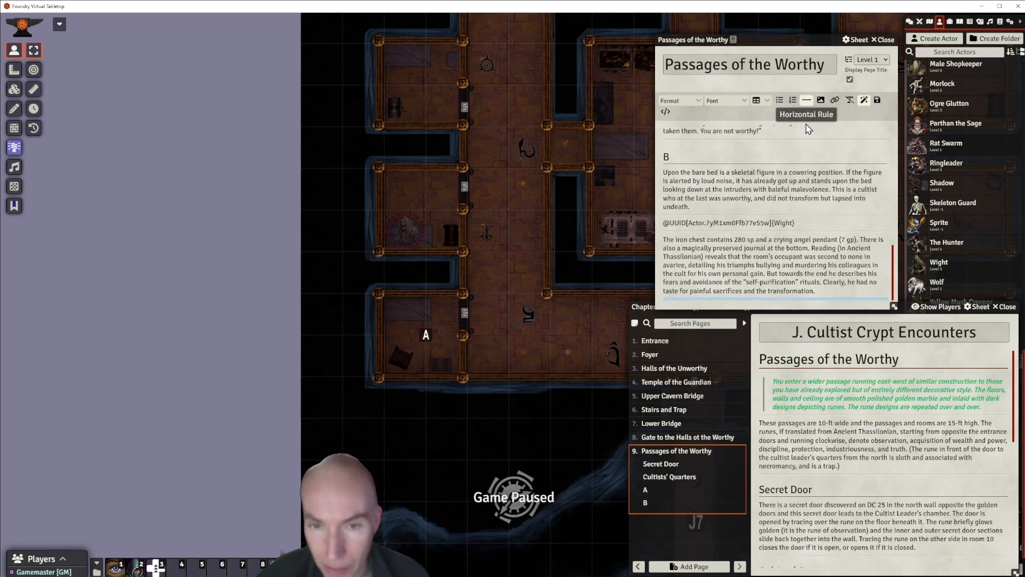
pyautogui.click(817, 245)
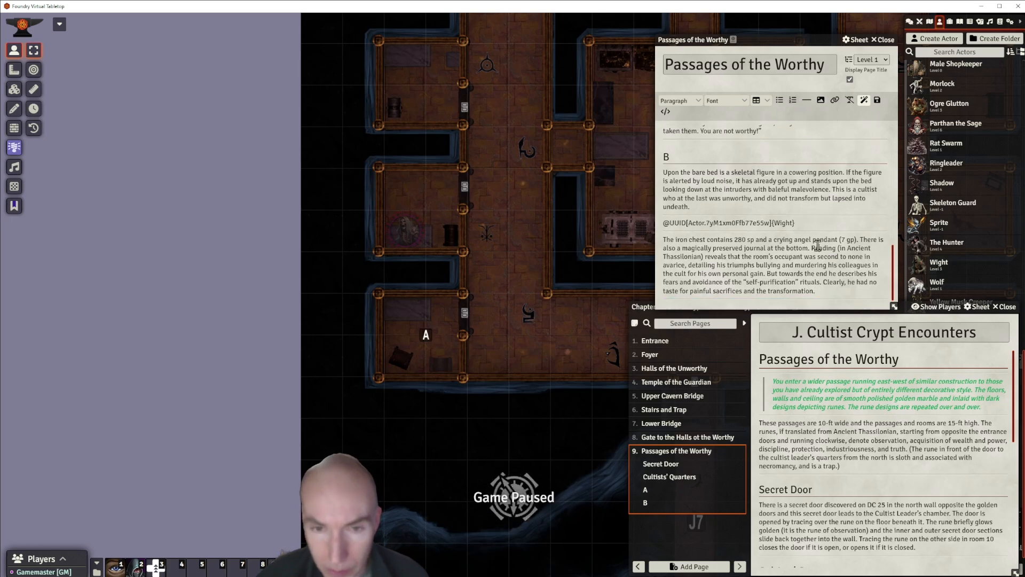
pyautogui.click(860, 240)
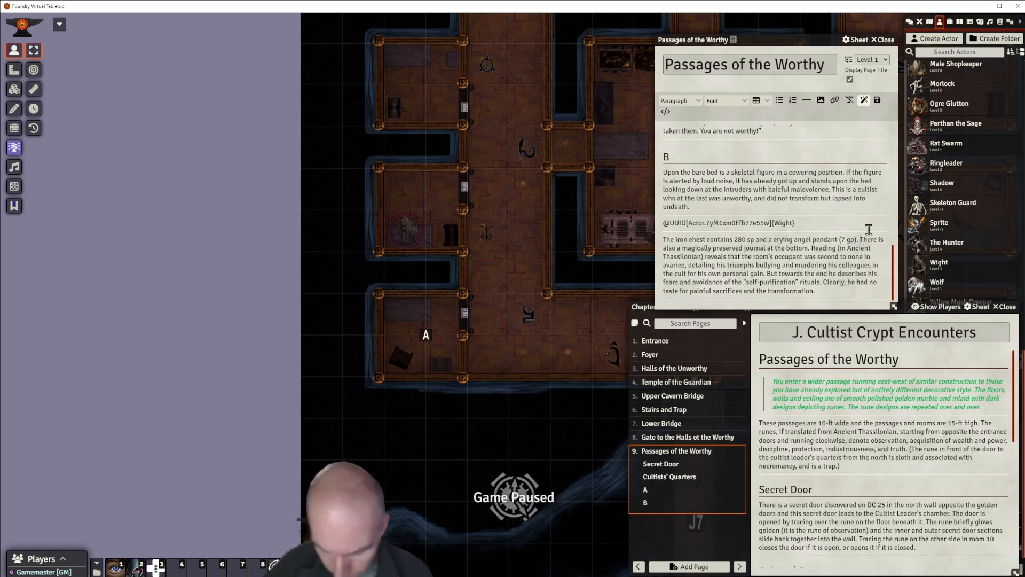
pyautogui.press('Return')
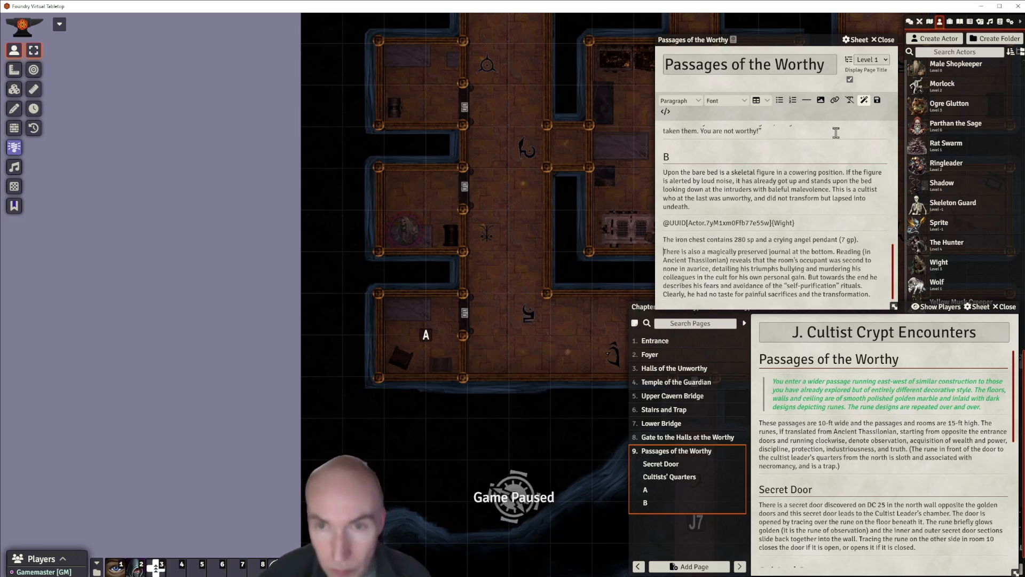
pyautogui.click(806, 99)
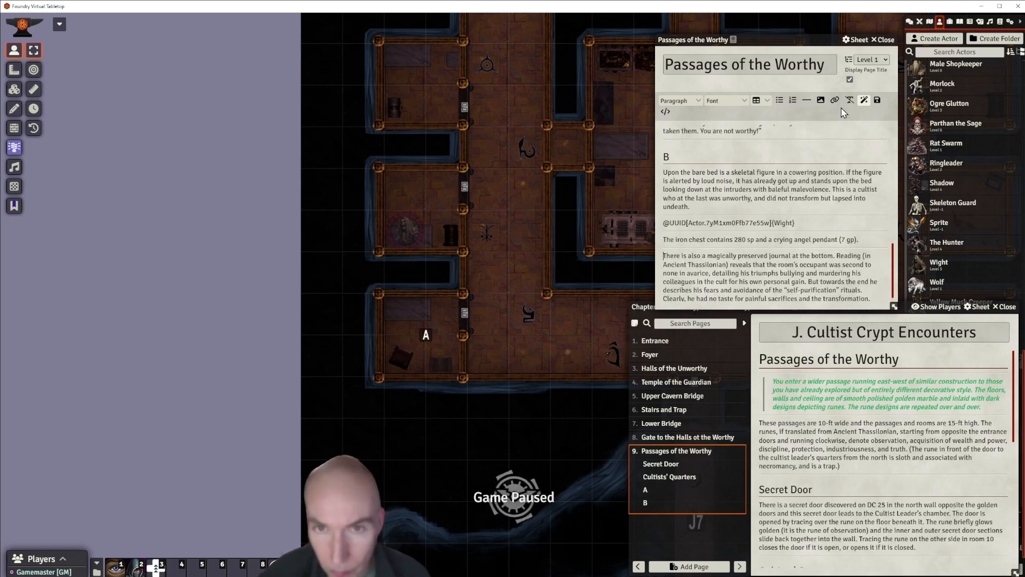
pyautogui.click(806, 100)
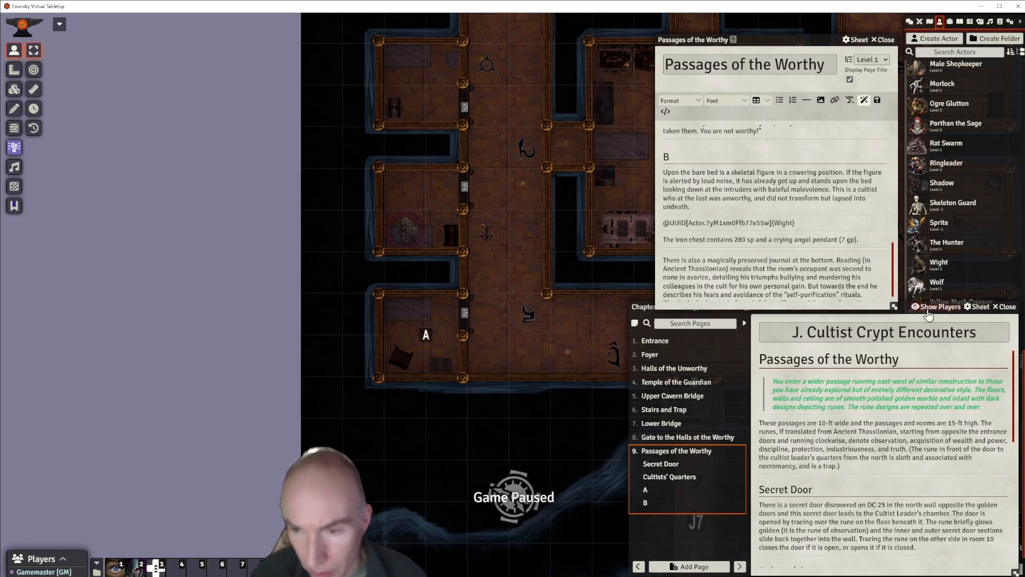
# Bring the J. Cultist Crypt Encounters journal forward and move it clear of the Actors directory.
pyautogui.click(739, 342)
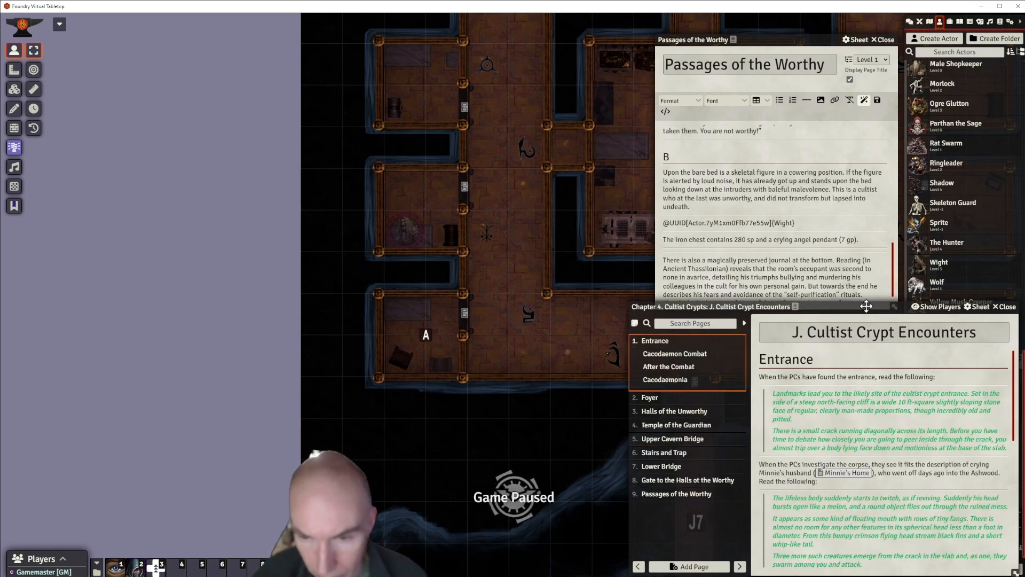
pyautogui.moveTo(866, 307); pyautogui.dragTo(748, 306)
pyautogui.moveTo(475, 201); pyautogui.dragTo(243, 169)
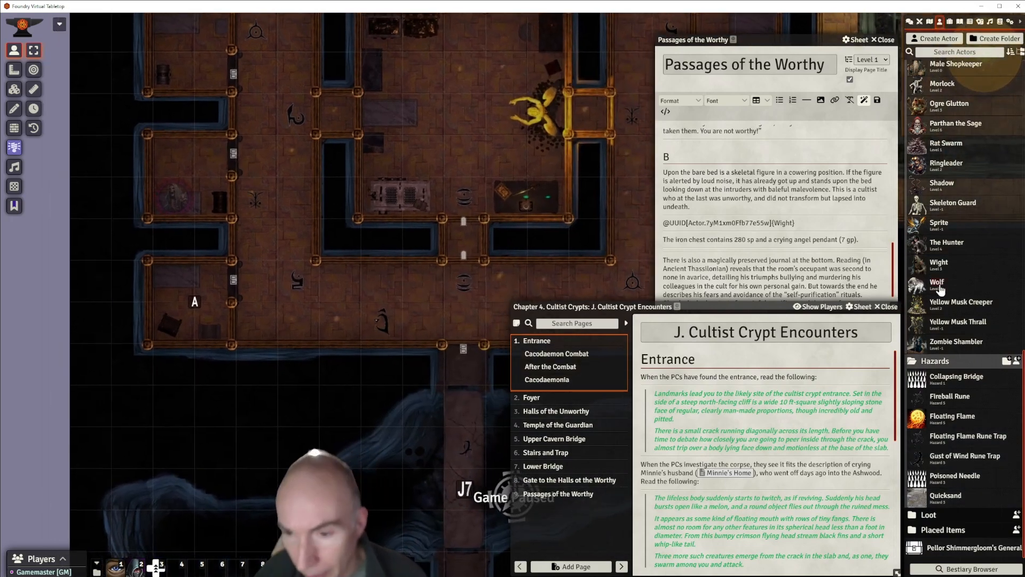
# Collapse the Hazards and Creatures folders in the Actors directory and expand the Loot folder.
pyautogui.click(959, 363)
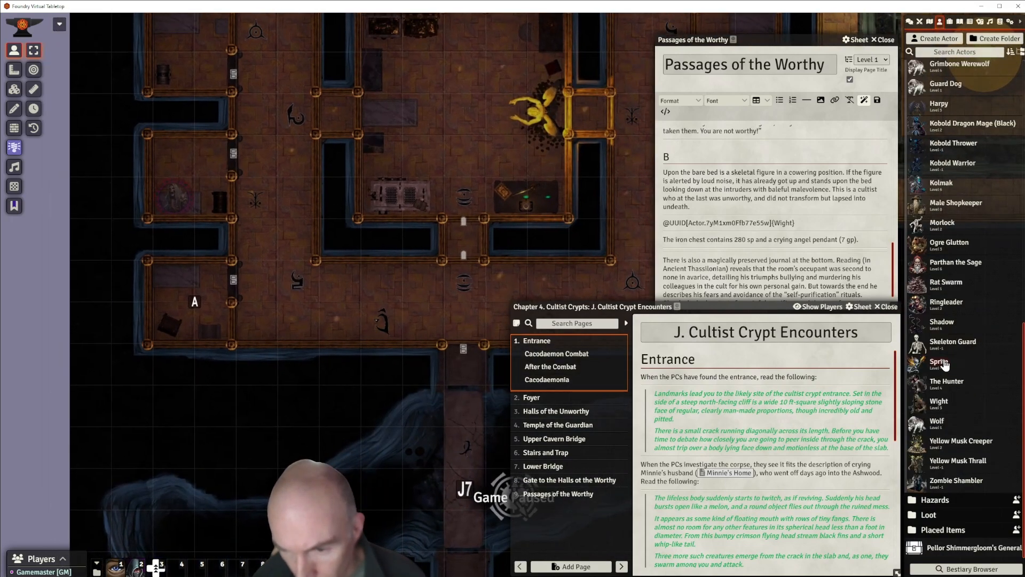
pyautogui.scroll(7, 965, 92)
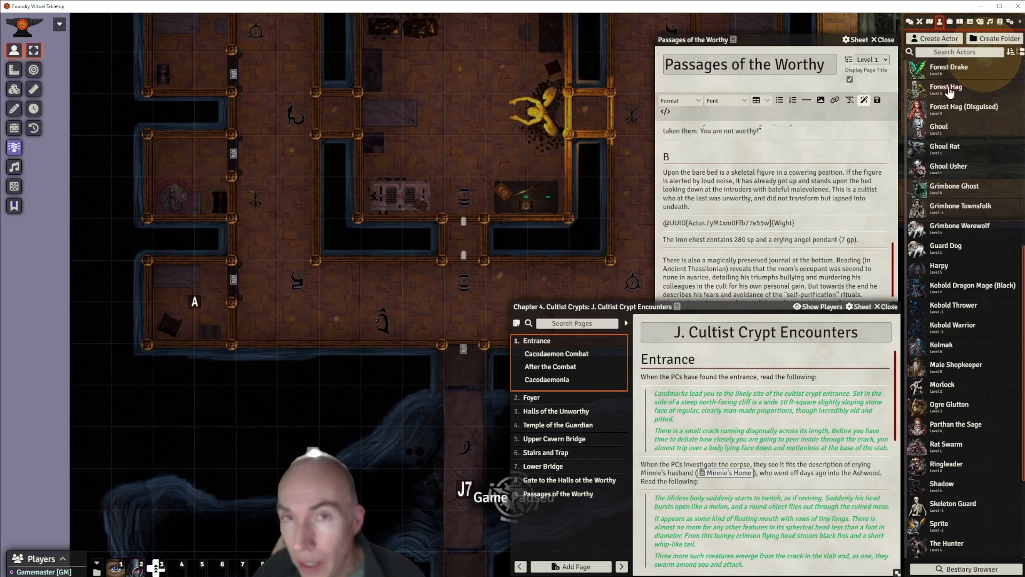
pyautogui.scroll(4, 952, 93)
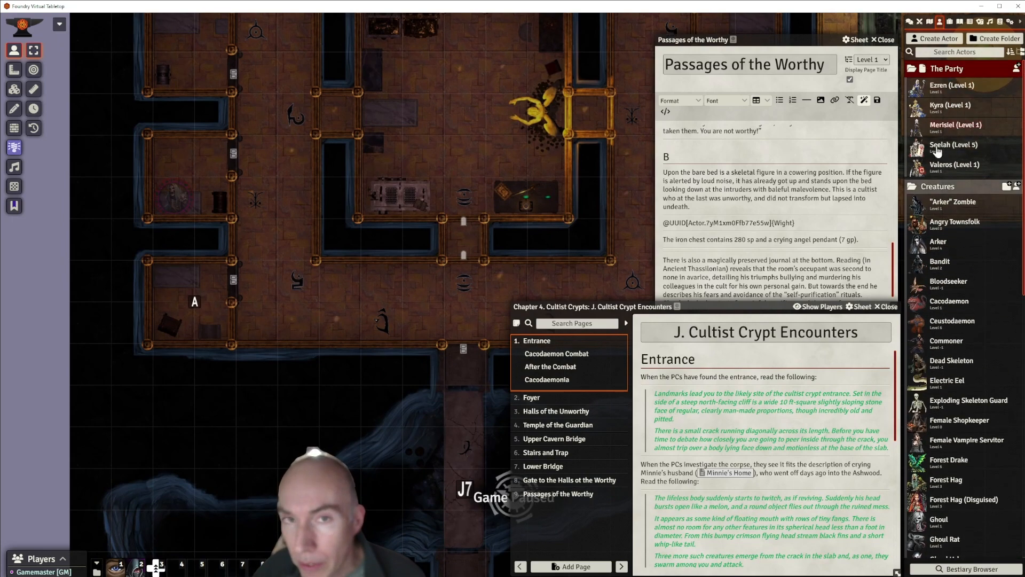
pyautogui.click(938, 186)
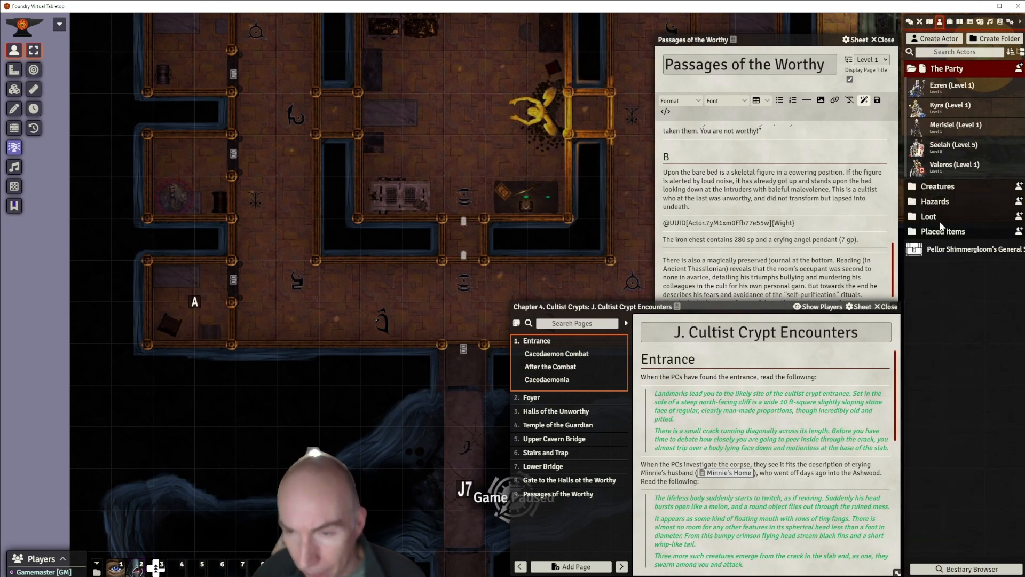
pyautogui.click(929, 217)
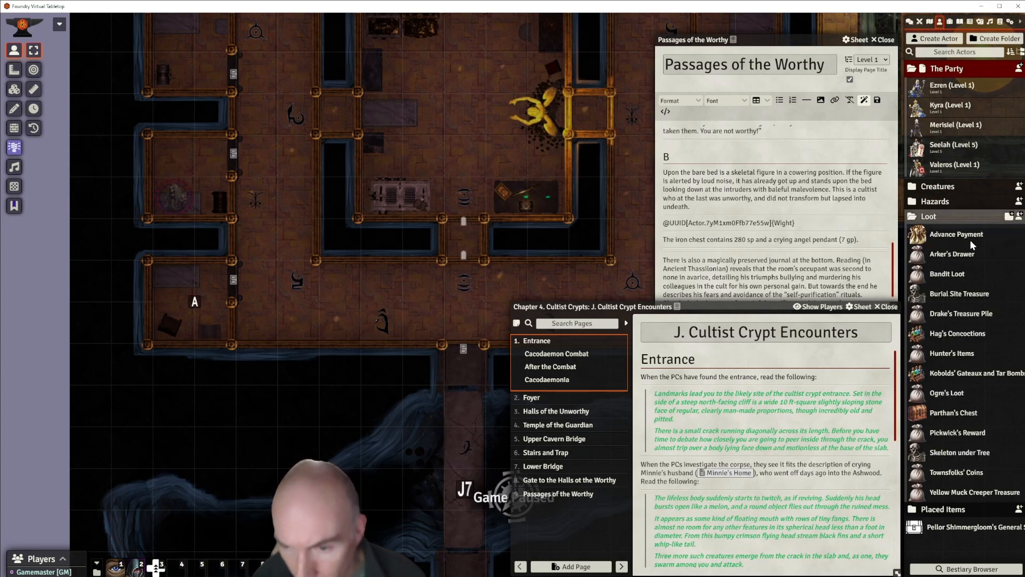
# Duplicate the Parthan's Chest loot actor and open the copy's sheet, moving it beside the map rooms.
pyautogui.rightClick(950, 417)
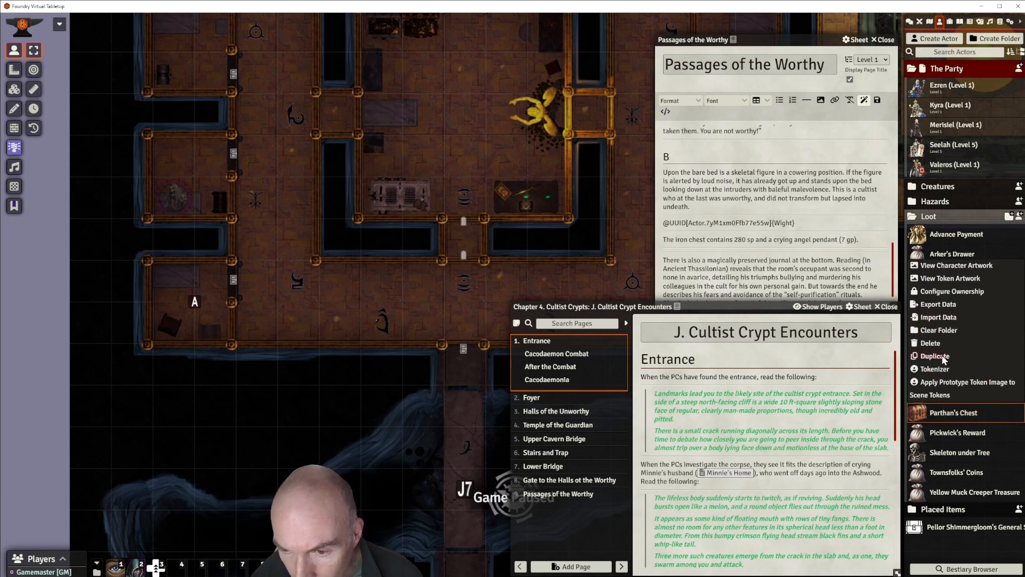
pyautogui.click(935, 356)
pyautogui.click(961, 433)
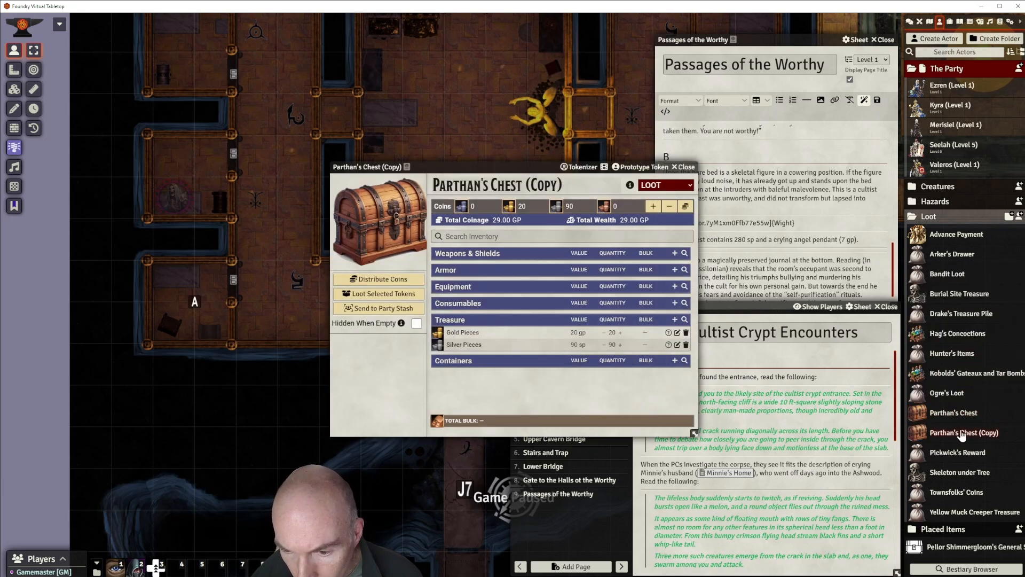
pyautogui.moveTo(500, 170); pyautogui.dragTo(610, 168)
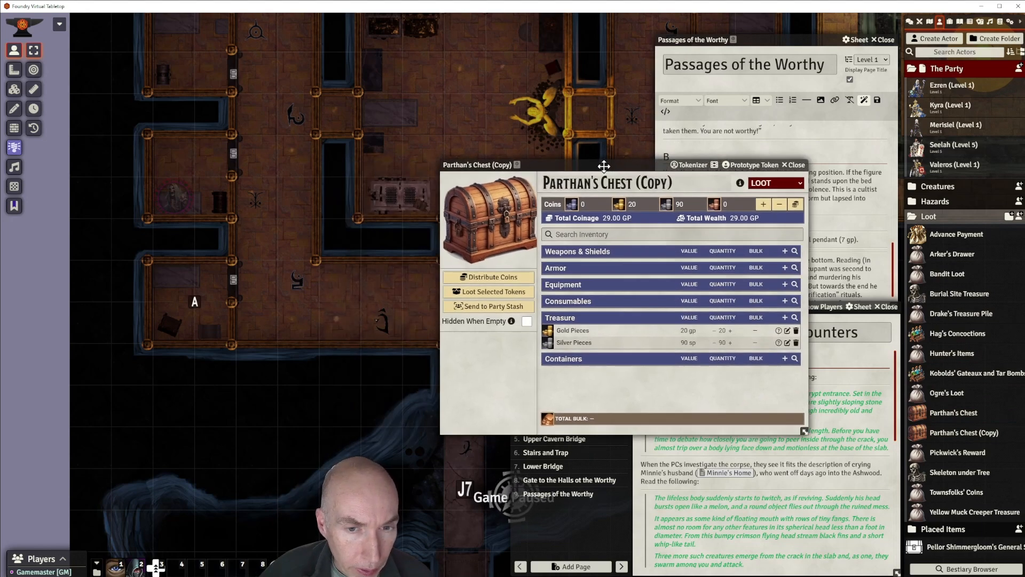
# Change the chest copy's portrait image to loot iron chest.webp from the module's tokens folder.
pyautogui.click(497, 231)
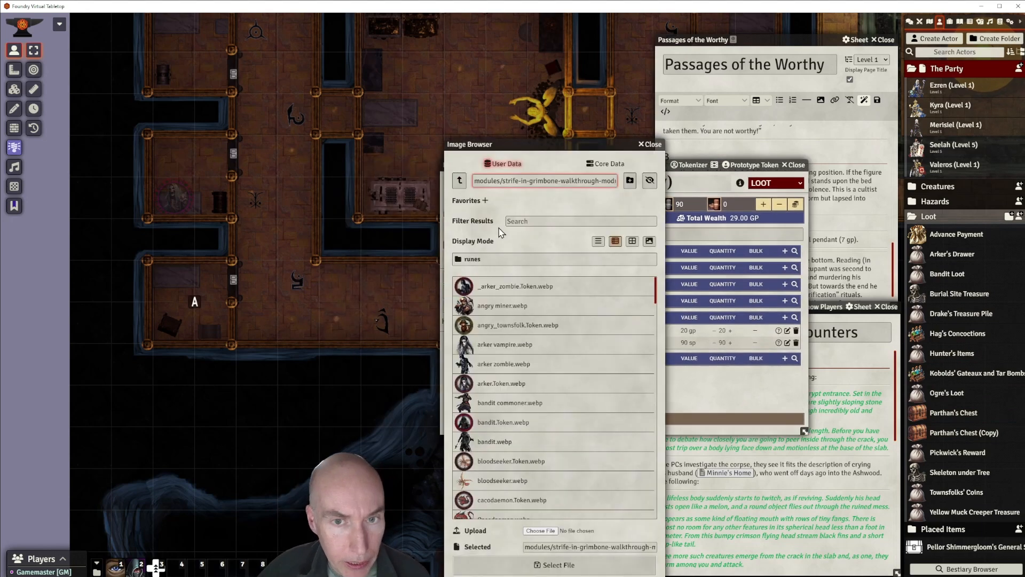
pyautogui.click(459, 180)
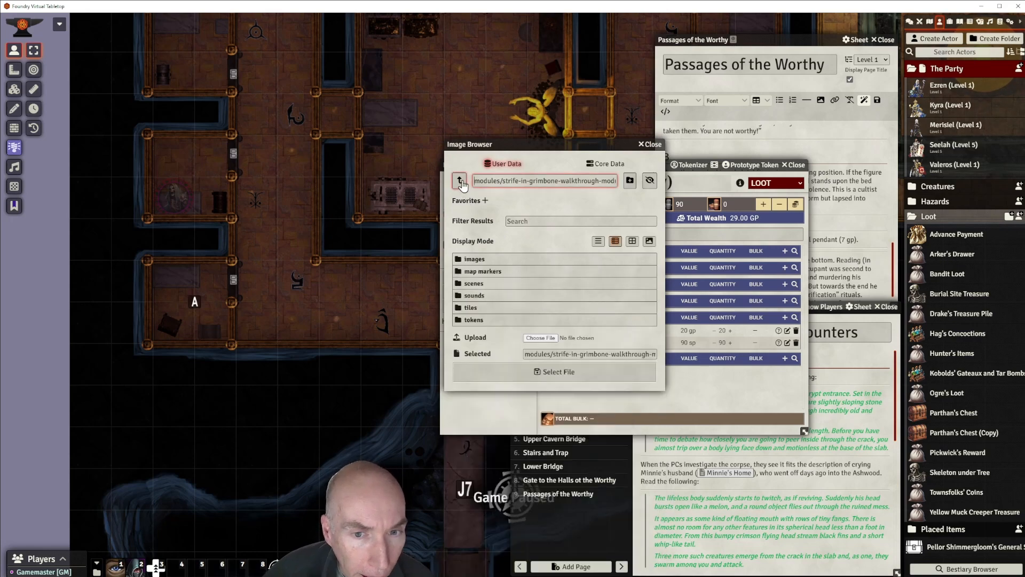
pyautogui.click(474, 319)
pyautogui.scroll(-5, 602, 329)
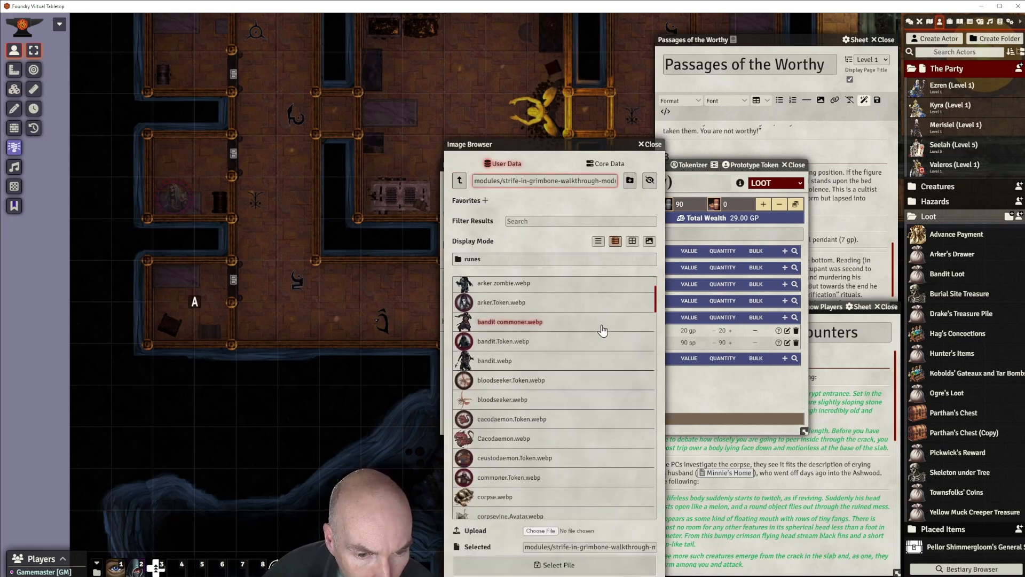
pyautogui.scroll(-4, 591, 342)
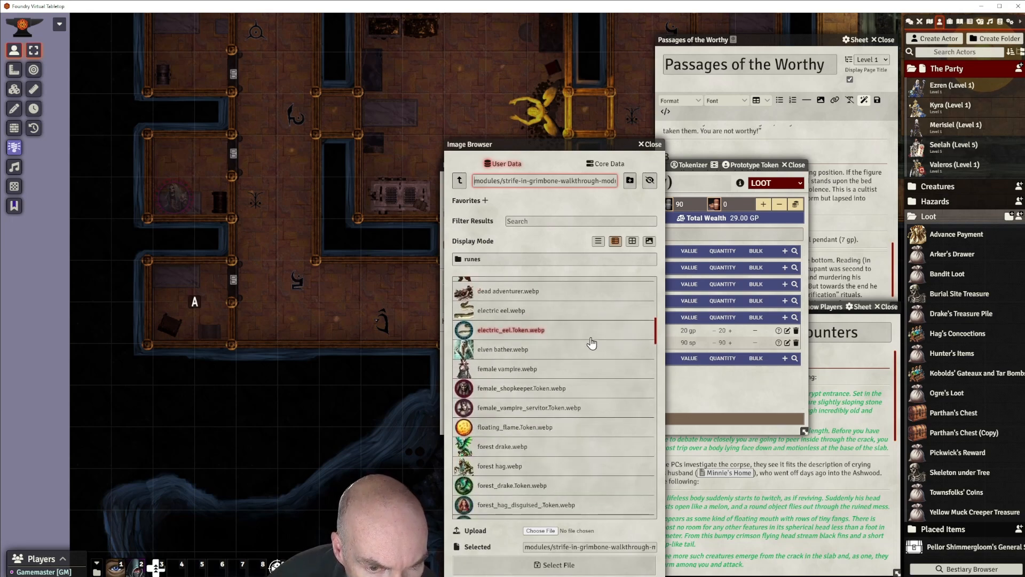
pyautogui.scroll(1, 591, 343)
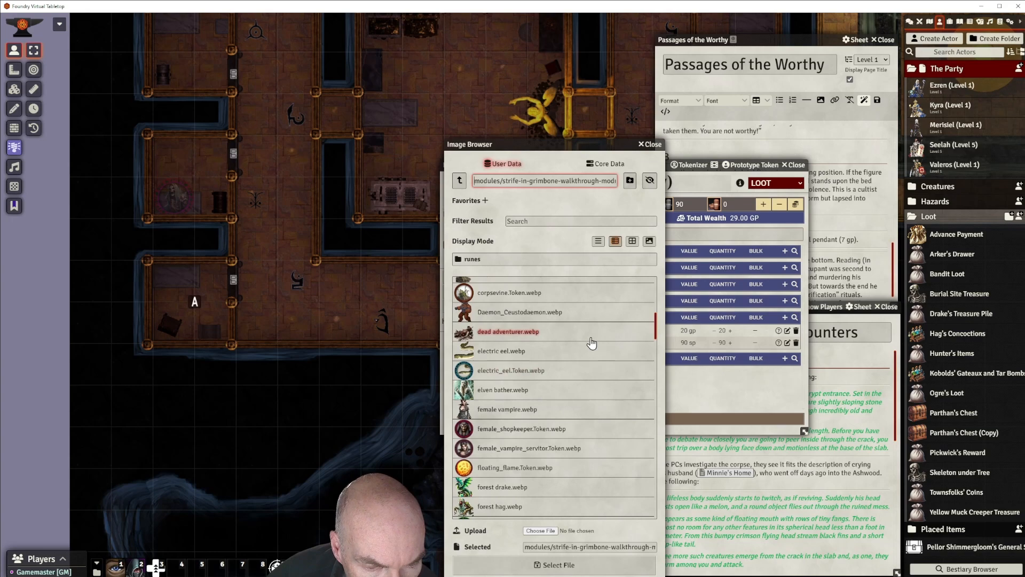
pyautogui.scroll(-3, 591, 343)
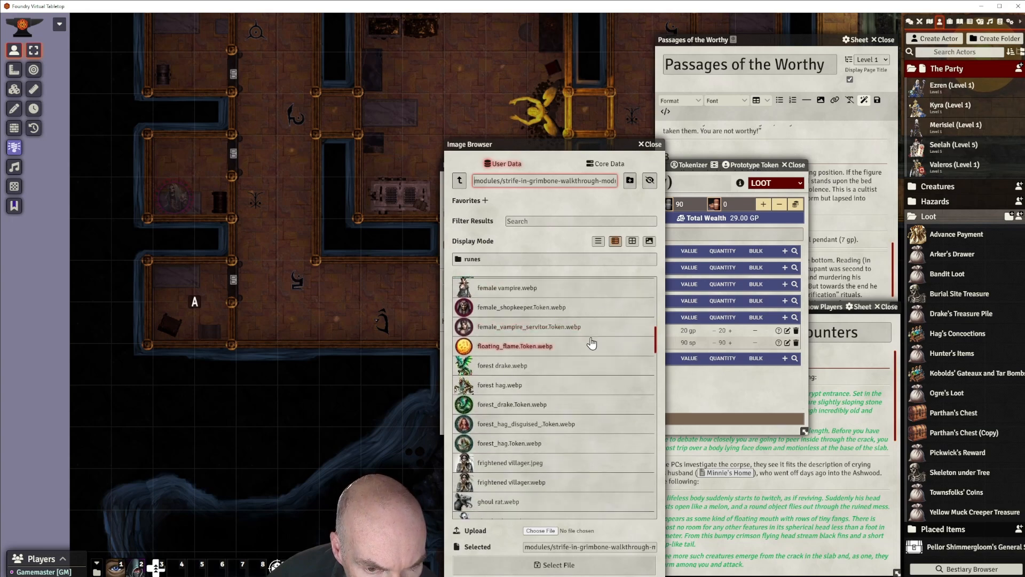
pyautogui.scroll(-4, 591, 343)
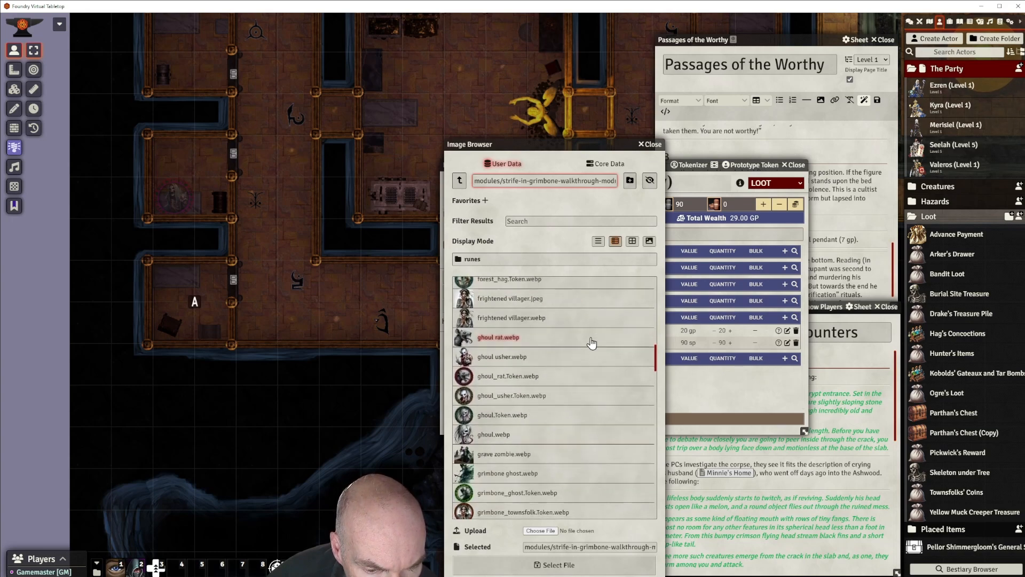
pyautogui.scroll(-3, 591, 343)
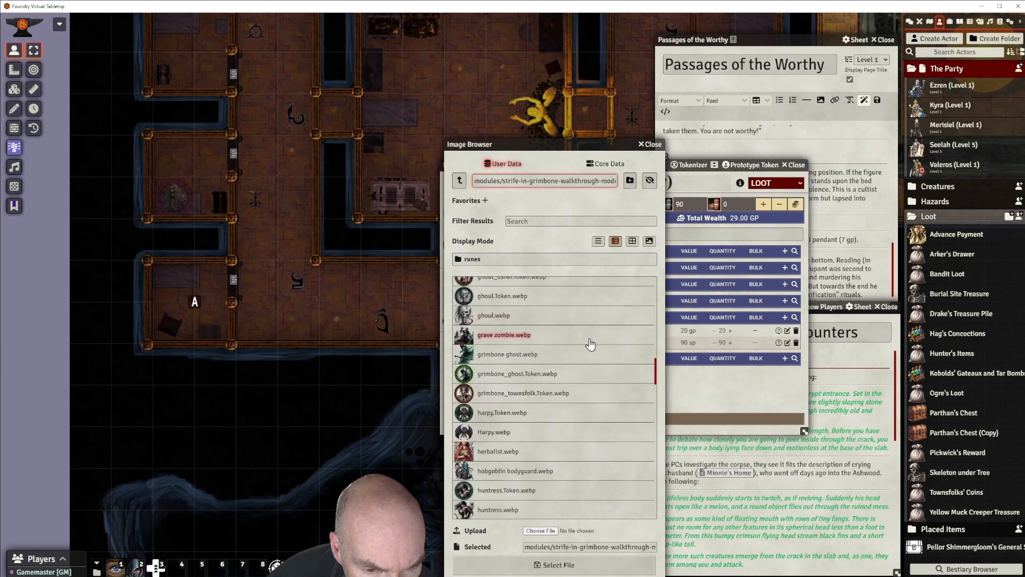
pyautogui.scroll(-4, 589, 344)
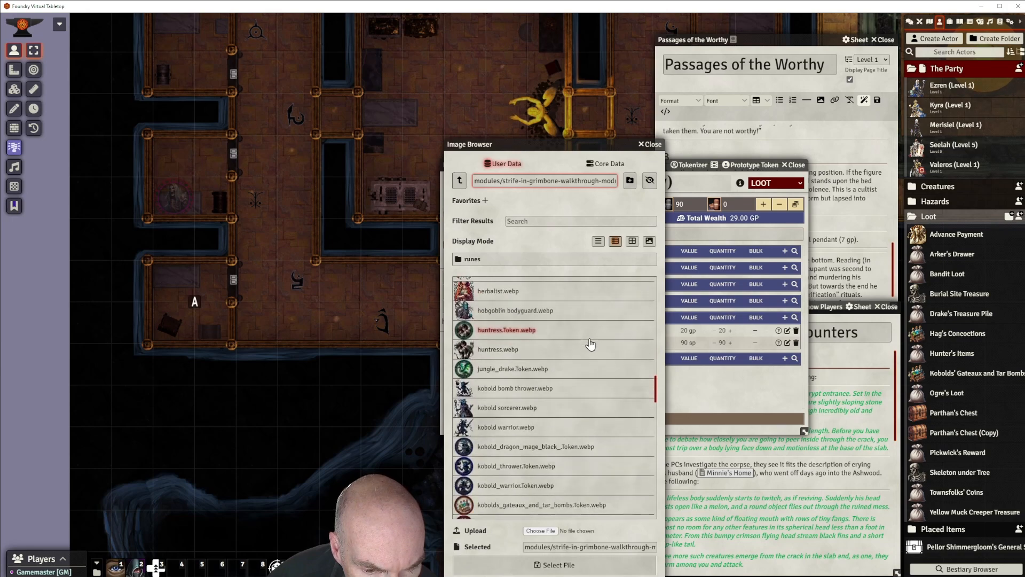
pyautogui.scroll(-4, 590, 345)
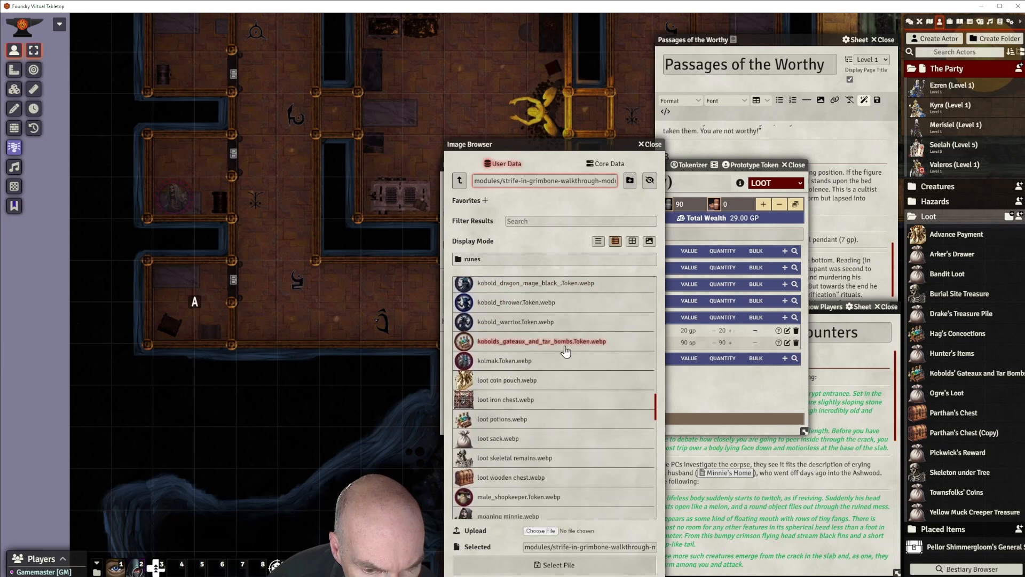
pyautogui.click(521, 395)
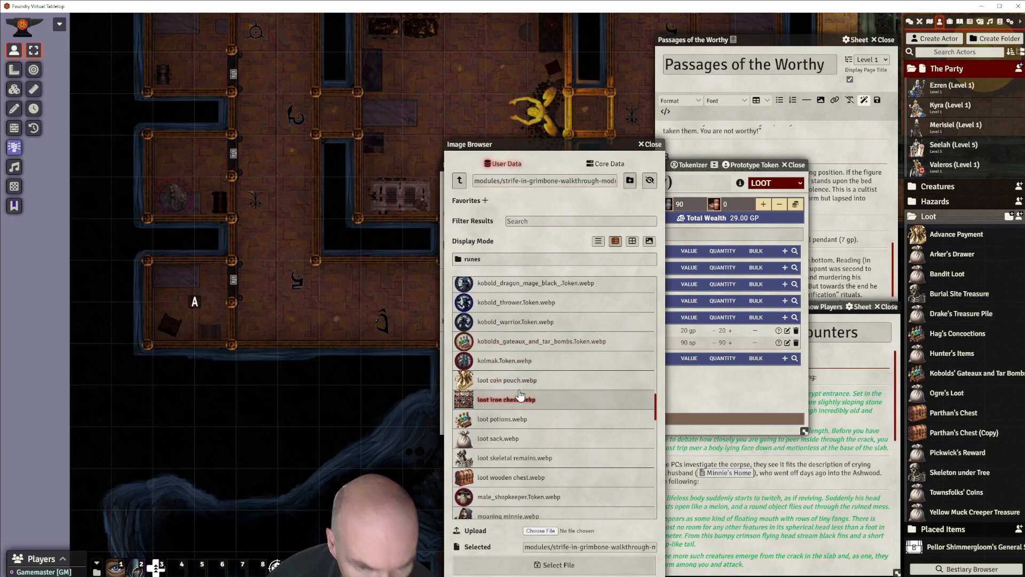
pyautogui.click(578, 564)
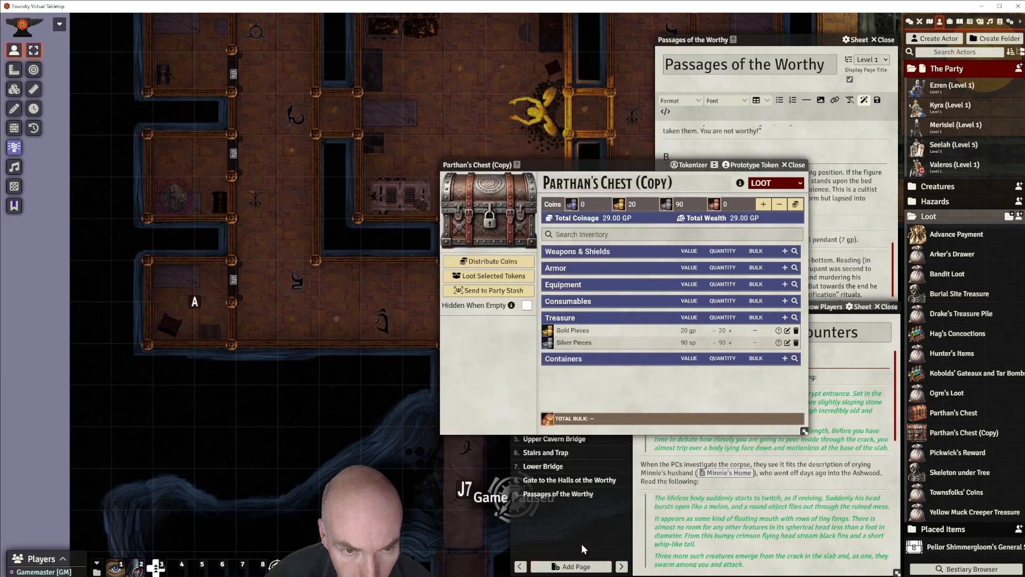
# Rename the copied chest's prototype token to "Chest" and update the token.
pyautogui.click(751, 166)
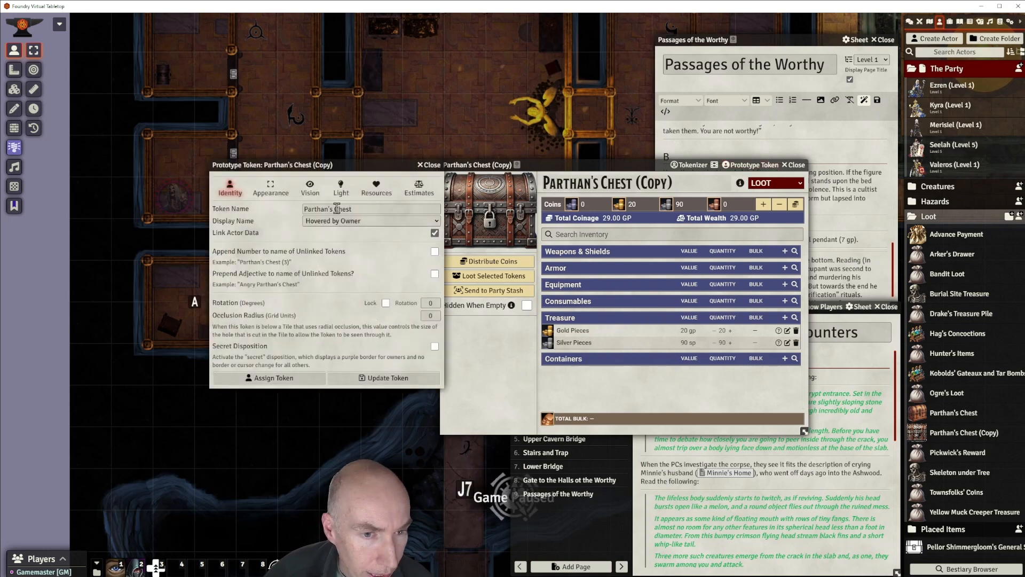
pyautogui.moveTo(336, 208); pyautogui.dragTo(301, 210)
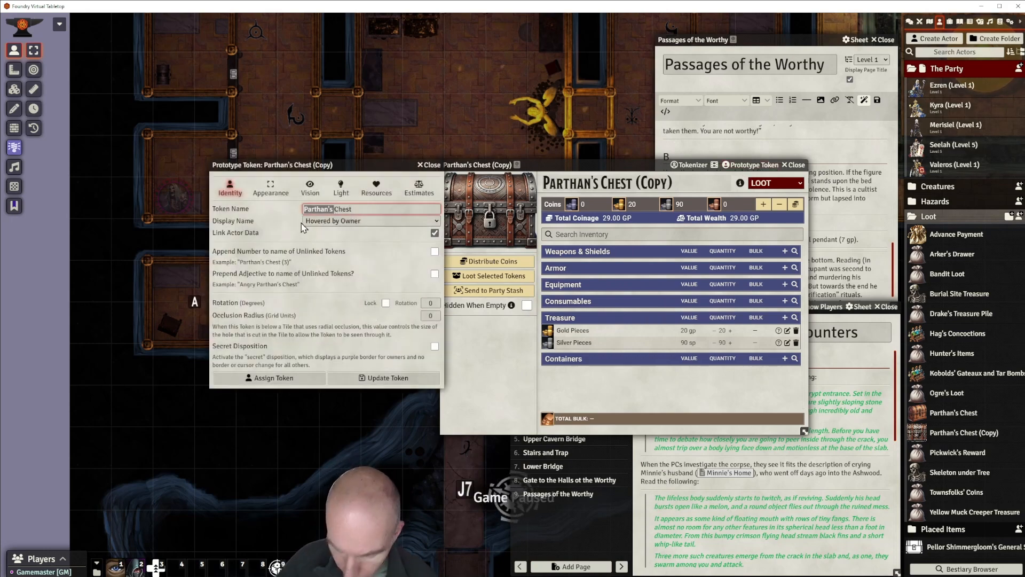
pyautogui.press('BackSpace')
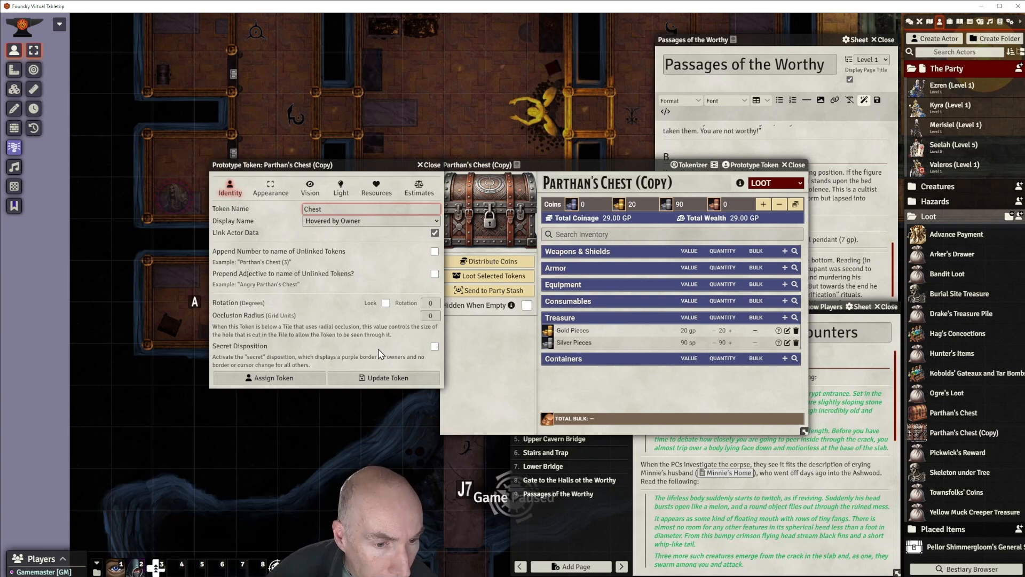
pyautogui.click(387, 377)
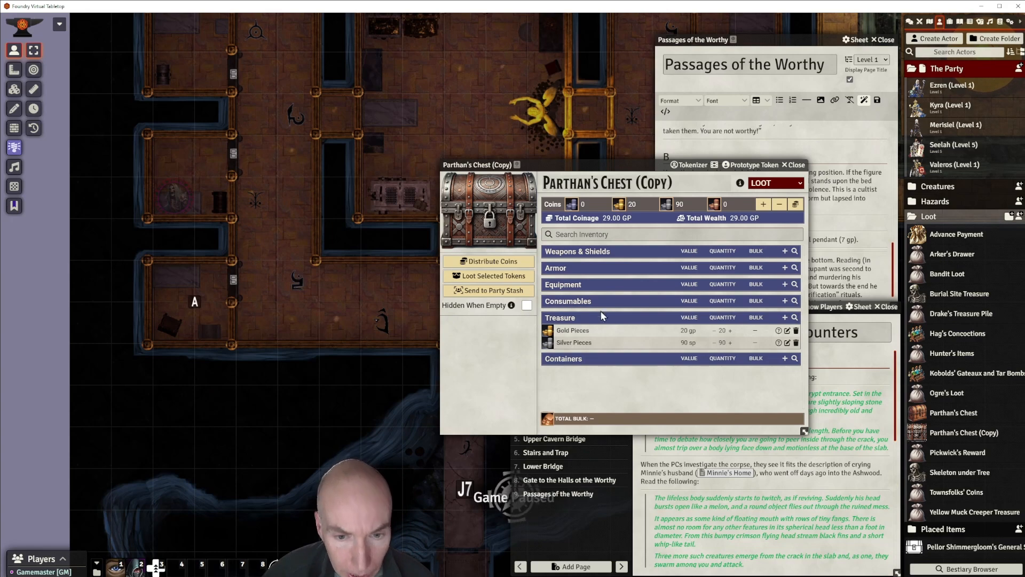
# Move the chest copy's sheet off the journal text and set its silver pieces to 100.
pyautogui.moveTo(656, 164); pyautogui.dragTo(614, 117)
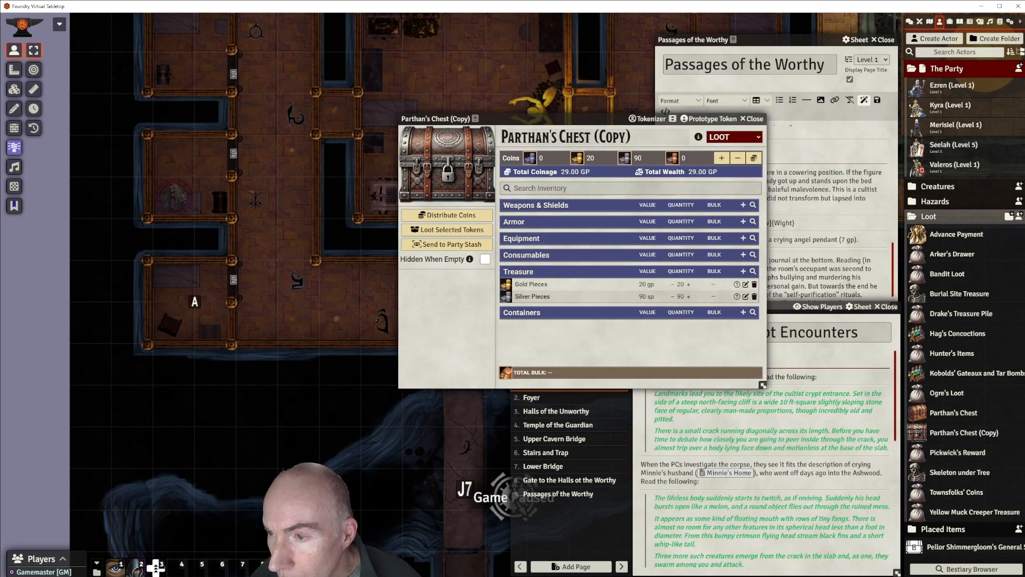
pyautogui.click(689, 297)
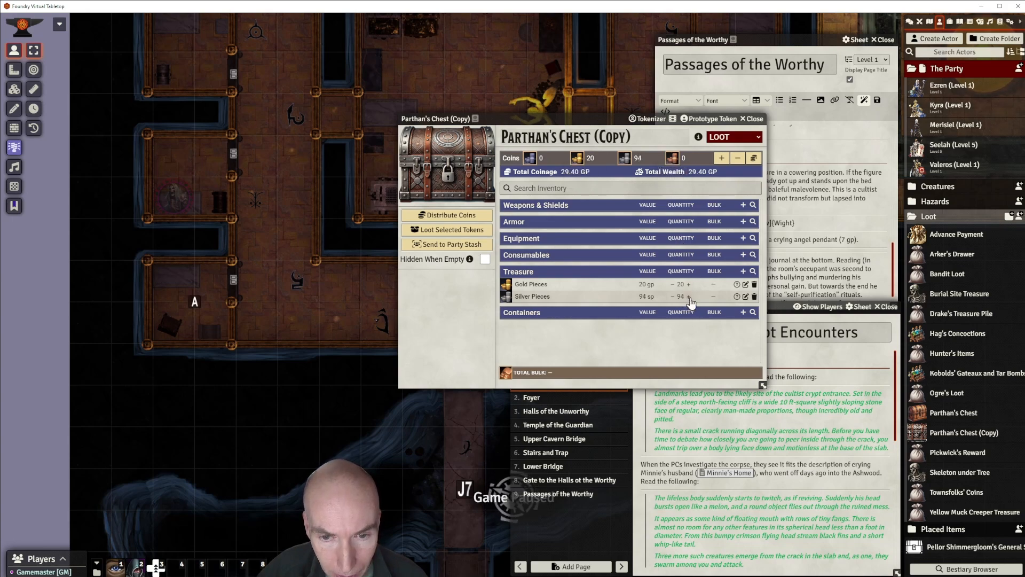
pyautogui.click(689, 297)
pyautogui.click(689, 297)
pyautogui.click(689, 297)
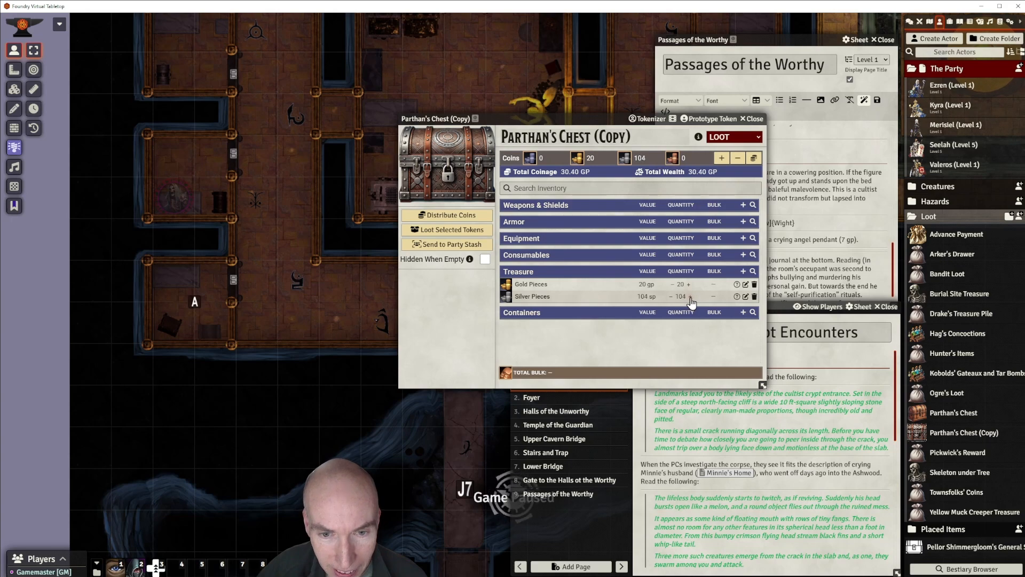
pyautogui.click(690, 298)
pyautogui.click(690, 297)
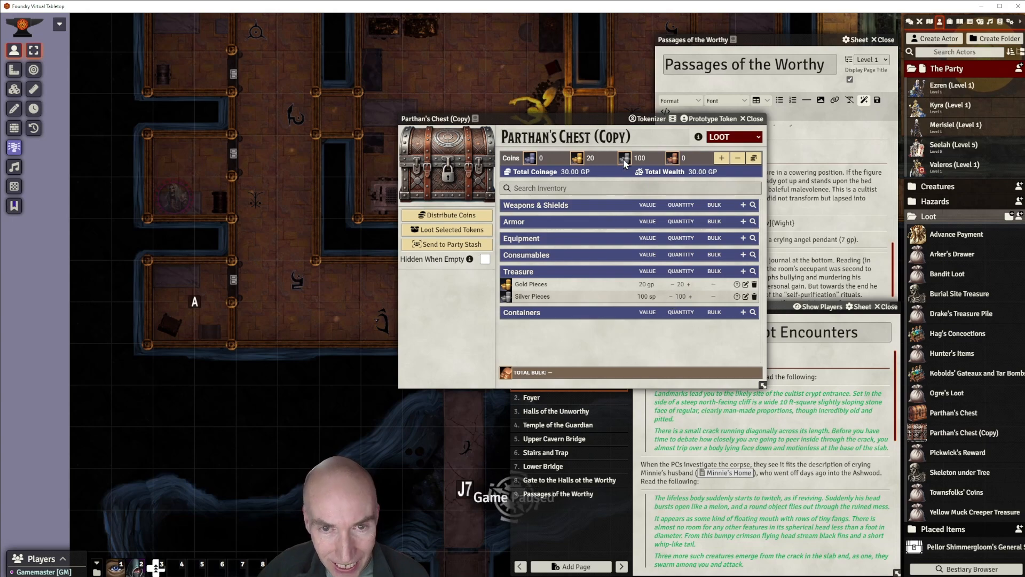
# Add 180 silver coins to the chest copy and delete its gold pieces.
pyautogui.click(722, 159)
pyautogui.click(518, 297)
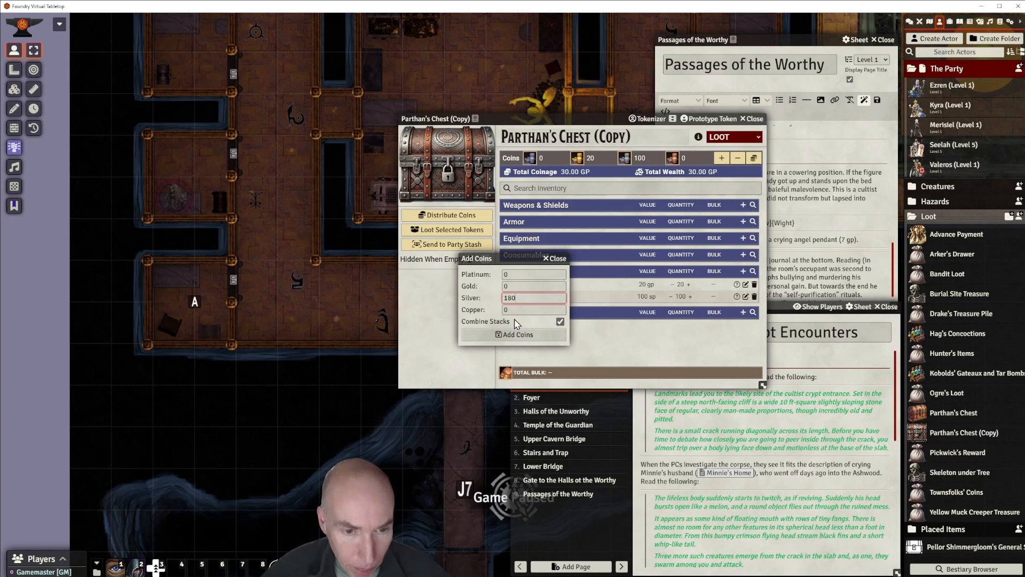
pyautogui.click(515, 335)
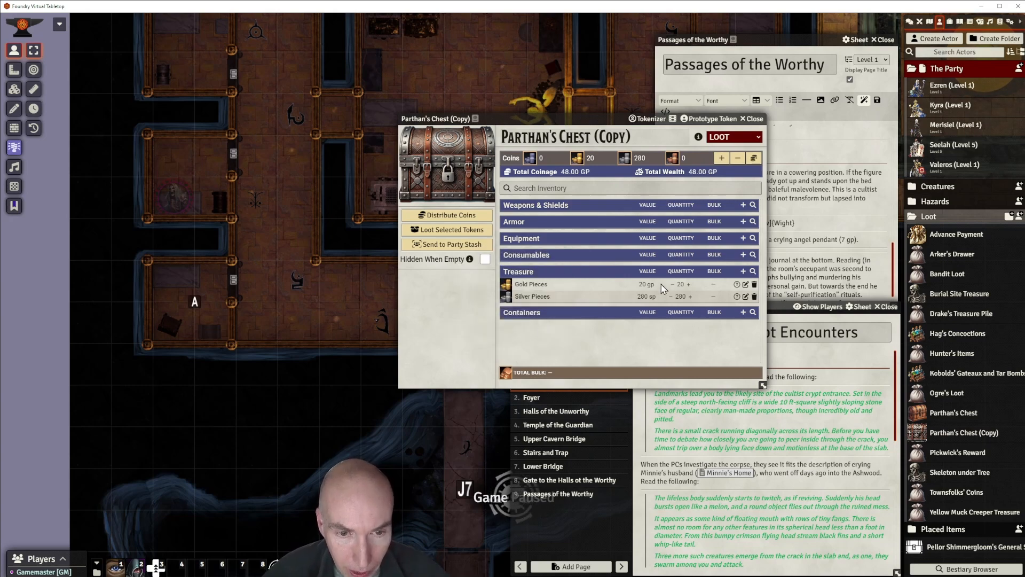
pyautogui.click(754, 284)
pyautogui.click(507, 323)
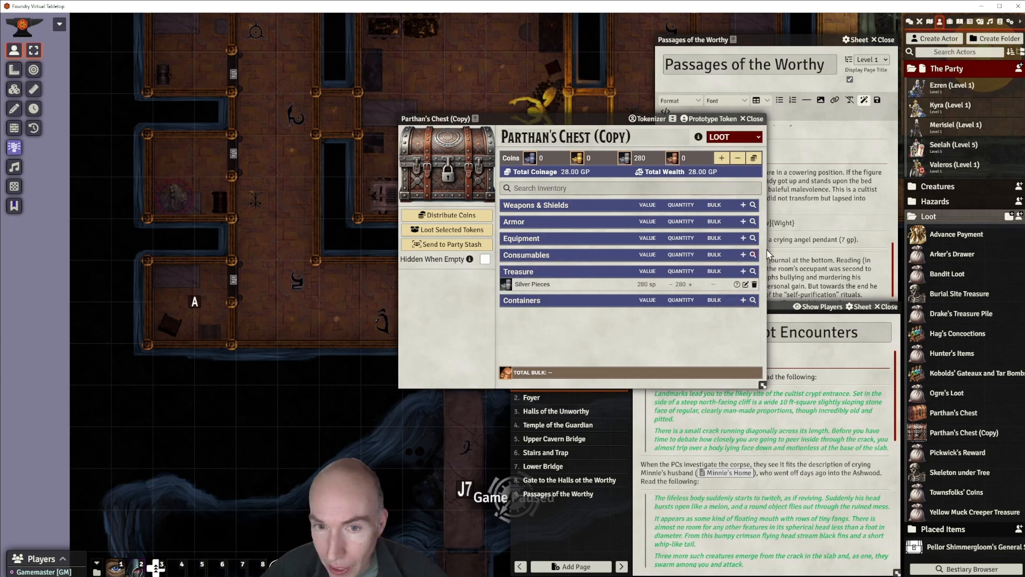
# Move the chest sheet clear of the journals, search the compendiums for "crying angel" and add the Crying Angel Pendant to the chest's inventory.
pyautogui.moveTo(589, 122); pyautogui.dragTo(469, 121)
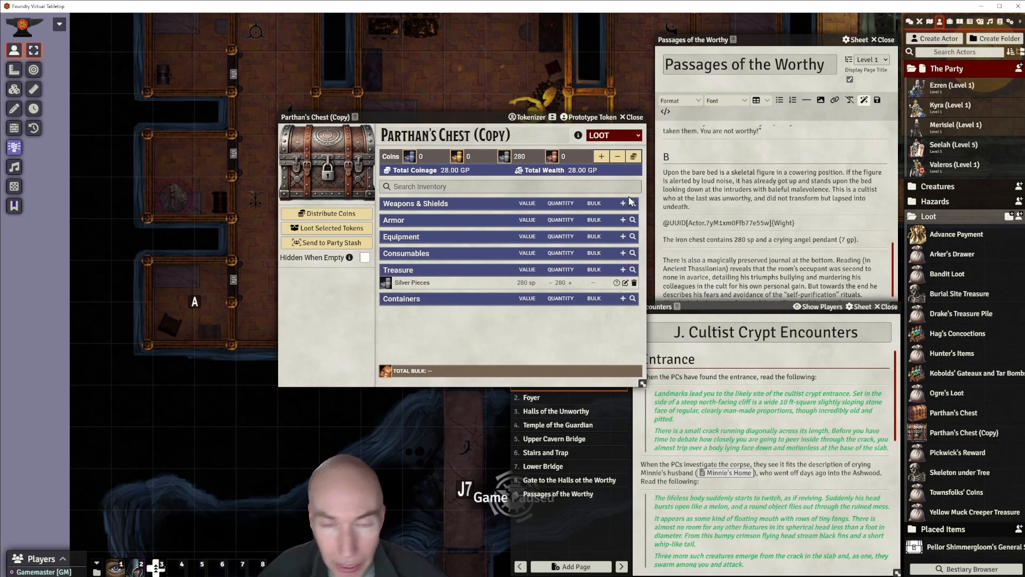
pyautogui.moveTo(459, 114); pyautogui.dragTo(462, 90)
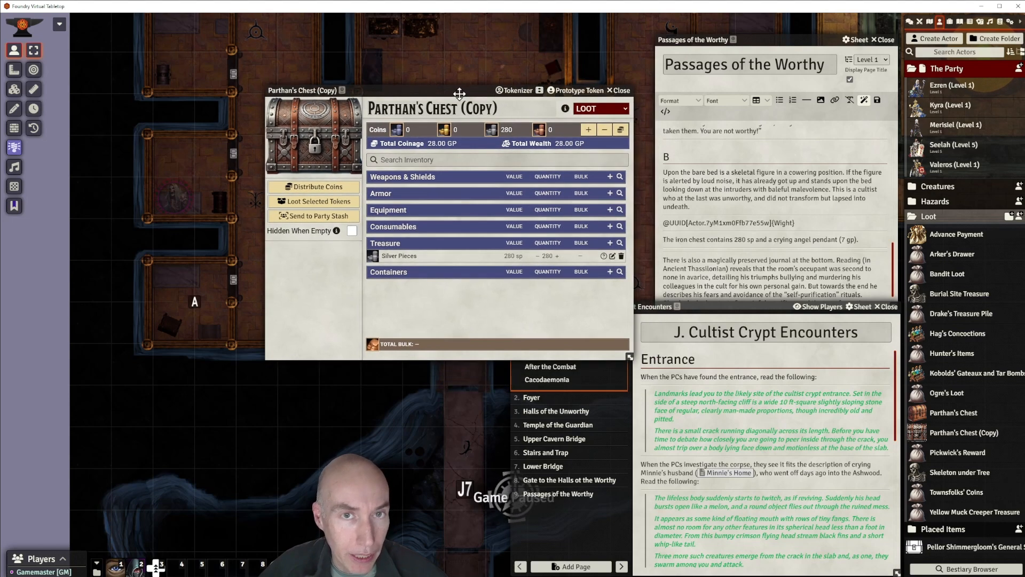
pyautogui.click(1000, 21)
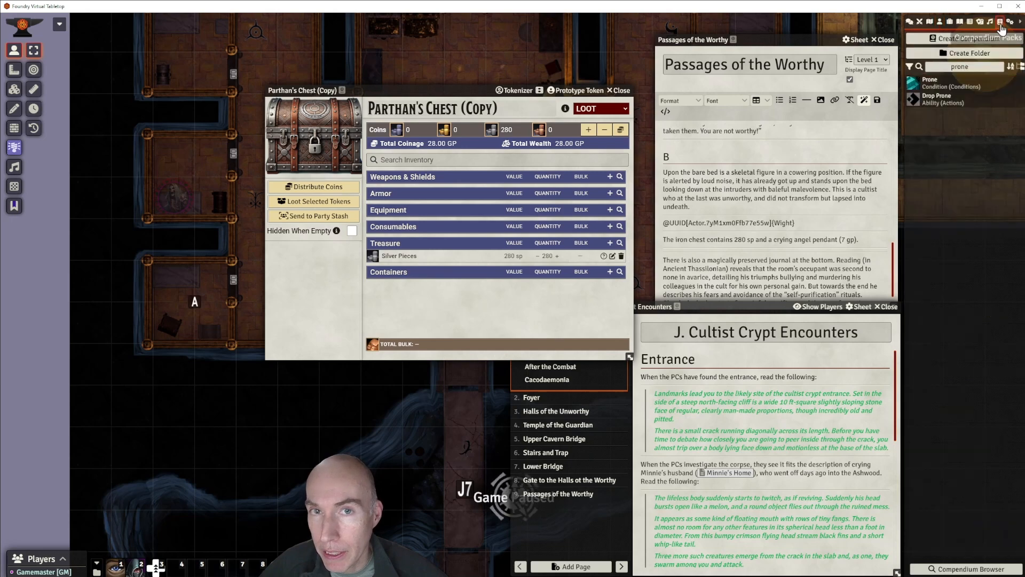
pyautogui.click(952, 65)
pyautogui.write('prone')
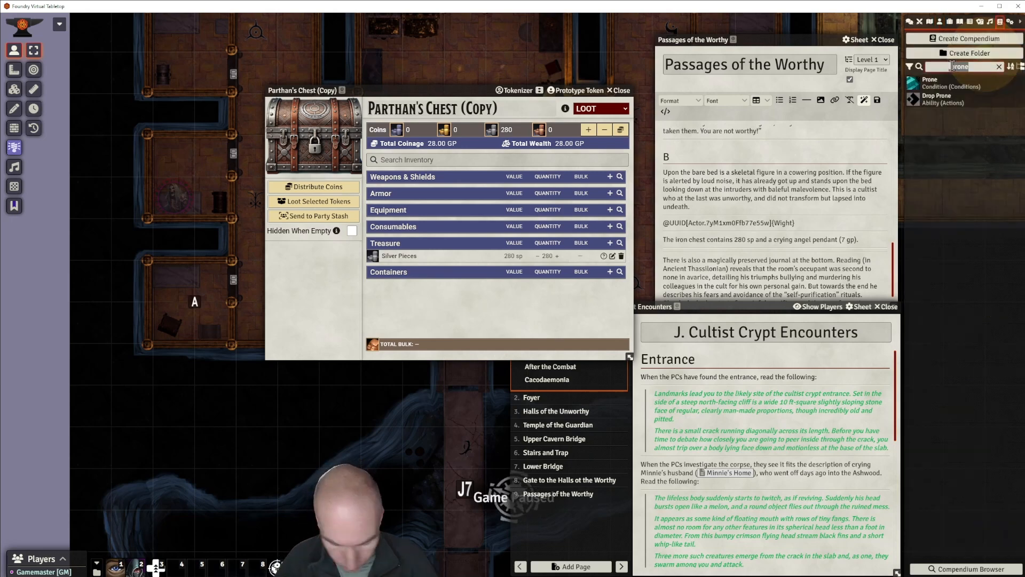
pyautogui.press('BackSpace')
pyautogui.press('BackSpace')
pyautogui.press('BackSpace')
pyautogui.press('BackSpace')
pyautogui.press('BackSpace')
pyautogui.write('crying')
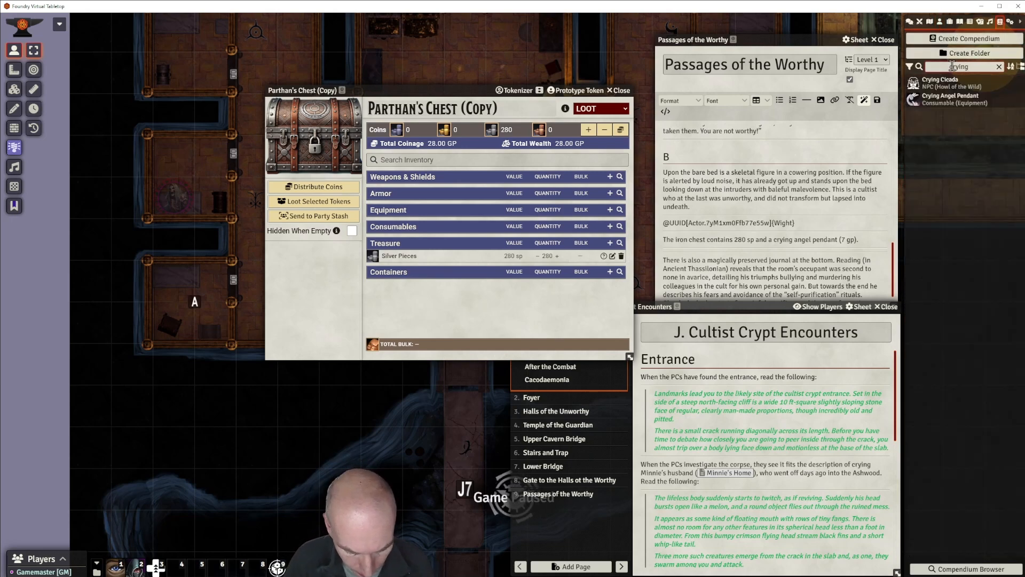
pyautogui.write(' angel')
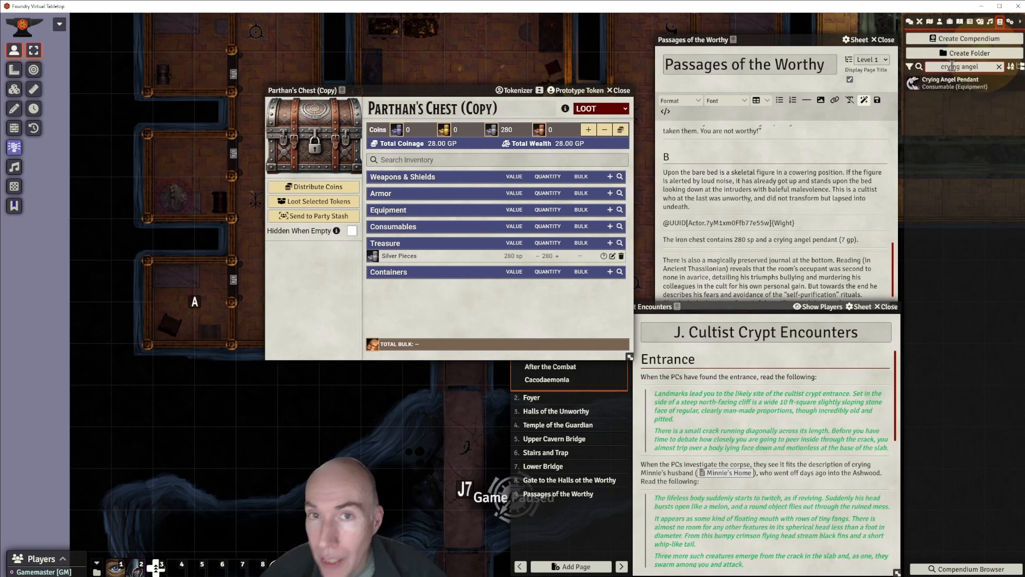
pyautogui.moveTo(976, 86); pyautogui.dragTo(452, 260)
# Expand the Crying Angel Pendant entry in the chest's consumables and read its description.
pyautogui.click(426, 244)
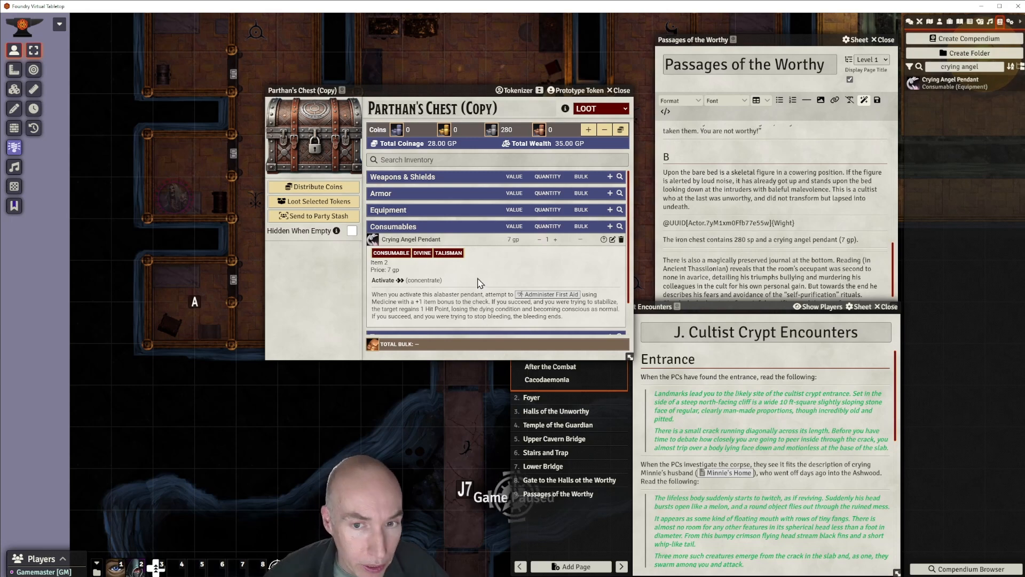
pyautogui.scroll(-1, 479, 283)
pyautogui.scroll(1, 479, 283)
pyautogui.scroll(-1, 478, 283)
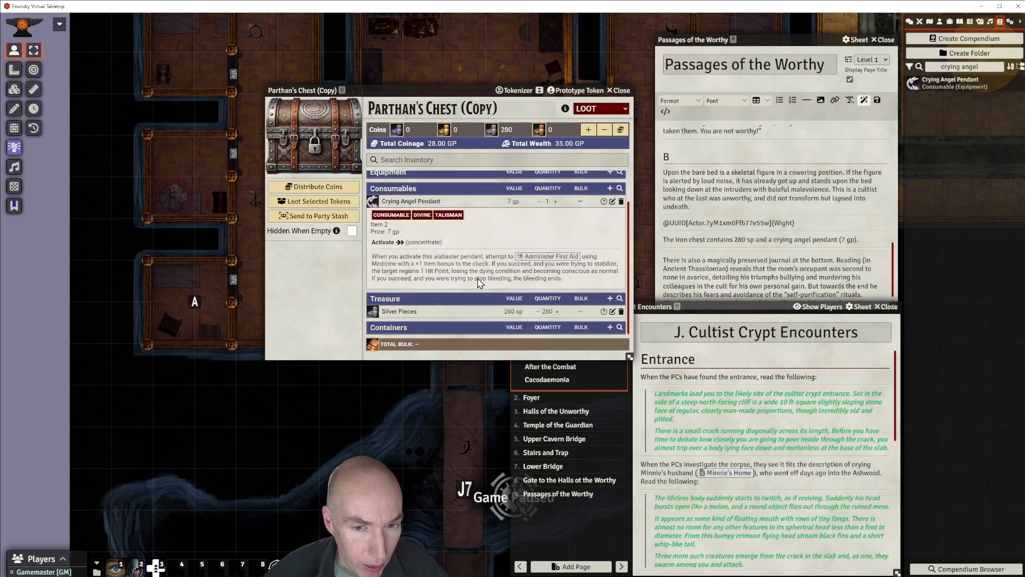
pyautogui.scroll(1, 483, 236)
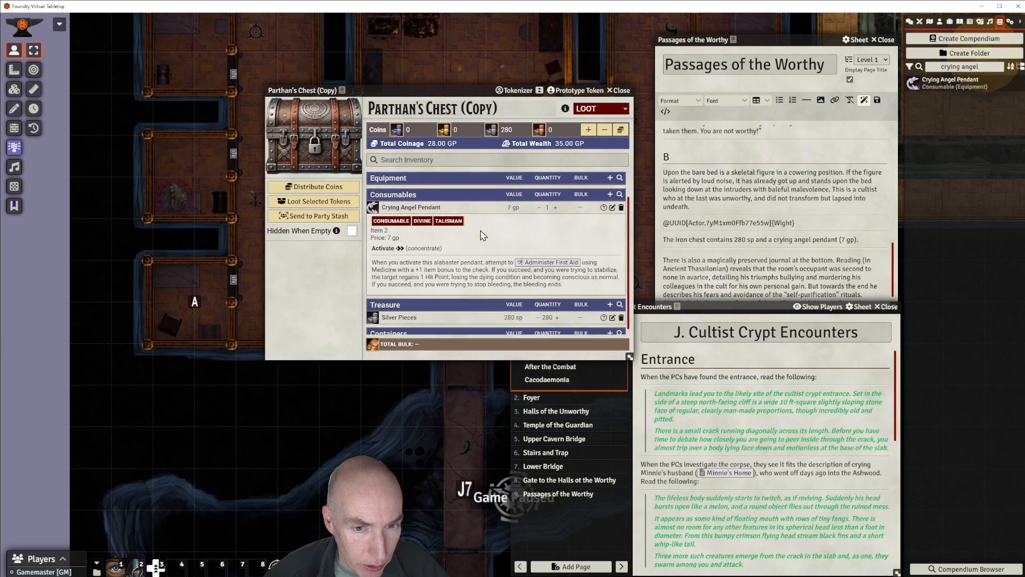
pyautogui.scroll(-1, 483, 236)
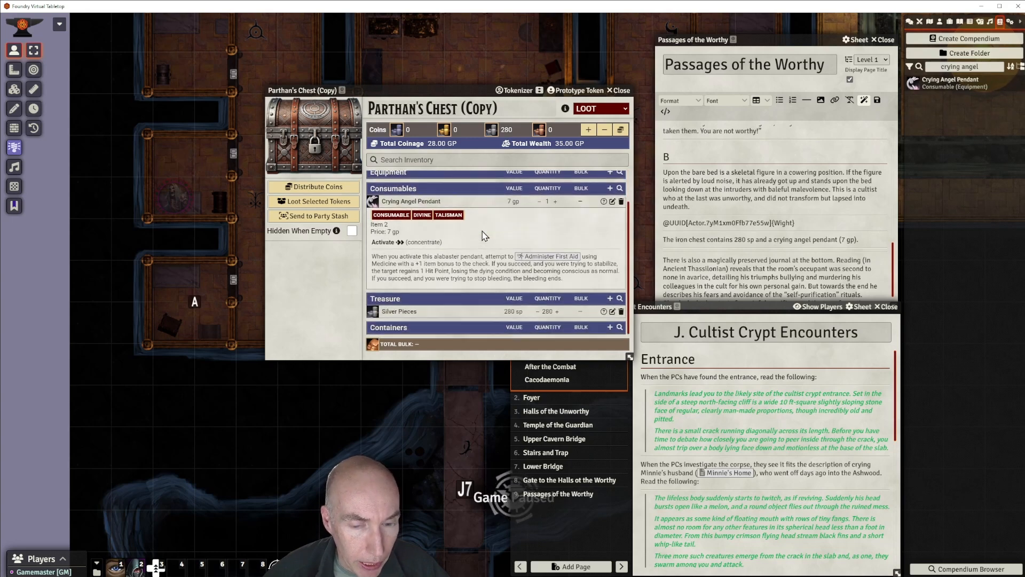
pyautogui.scroll(1, 484, 236)
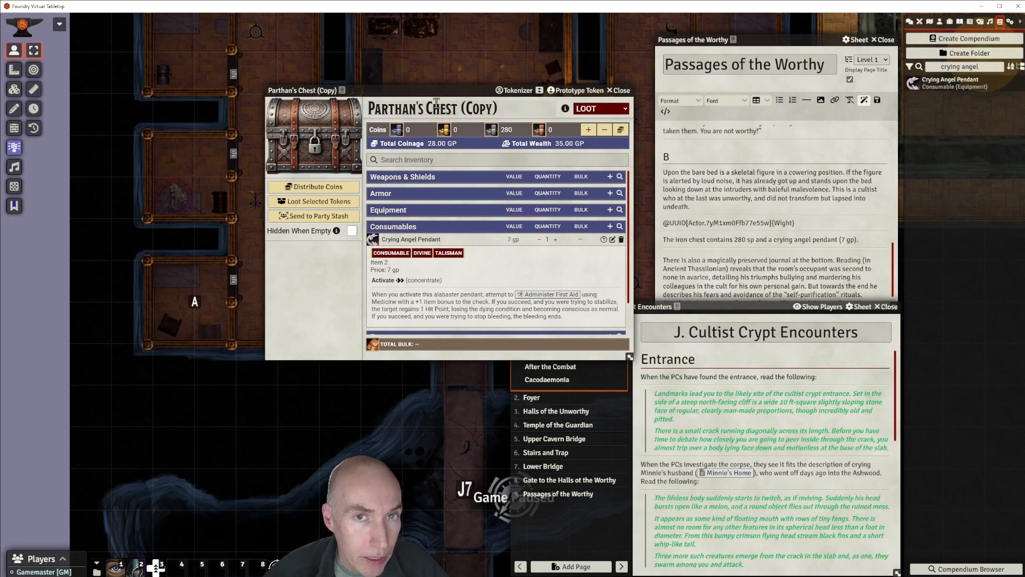
# Rename the chest copy as "Cultist Chest (B)" and close its sheet.
pyautogui.moveTo(426, 108); pyautogui.dragTo(389, 108)
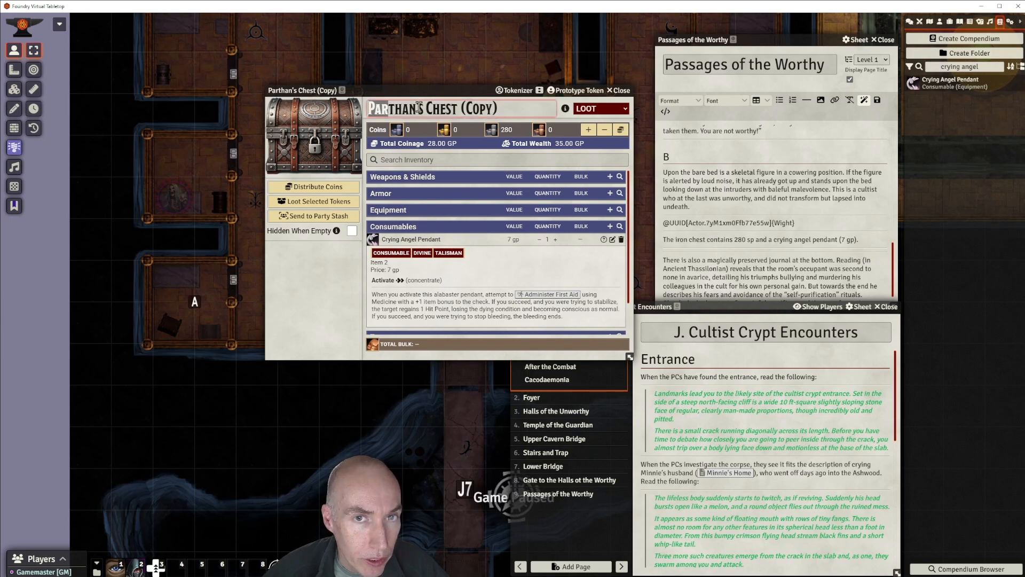
pyautogui.moveTo(506, 105); pyautogui.dragTo(365, 113)
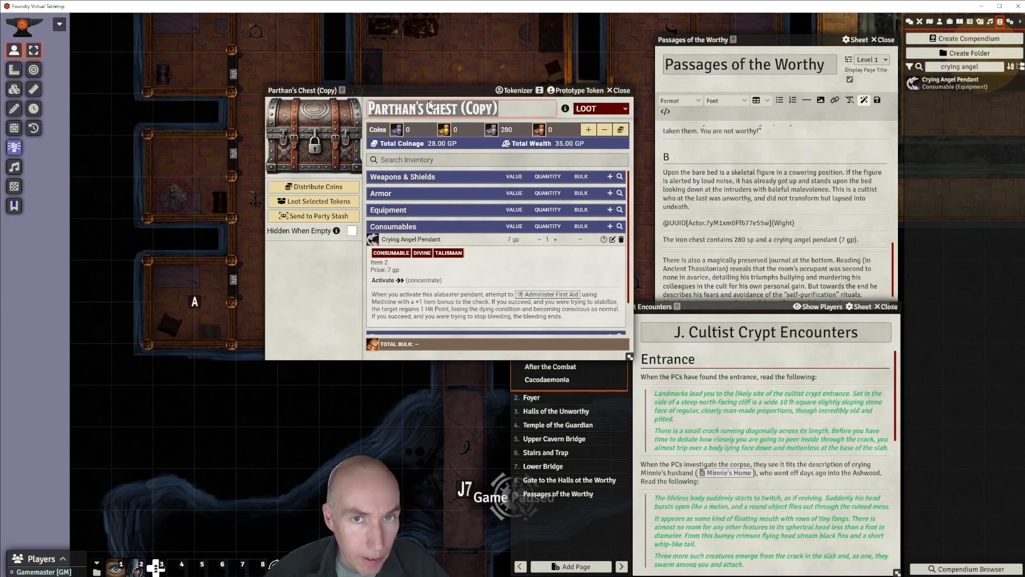
pyautogui.write('Loot')
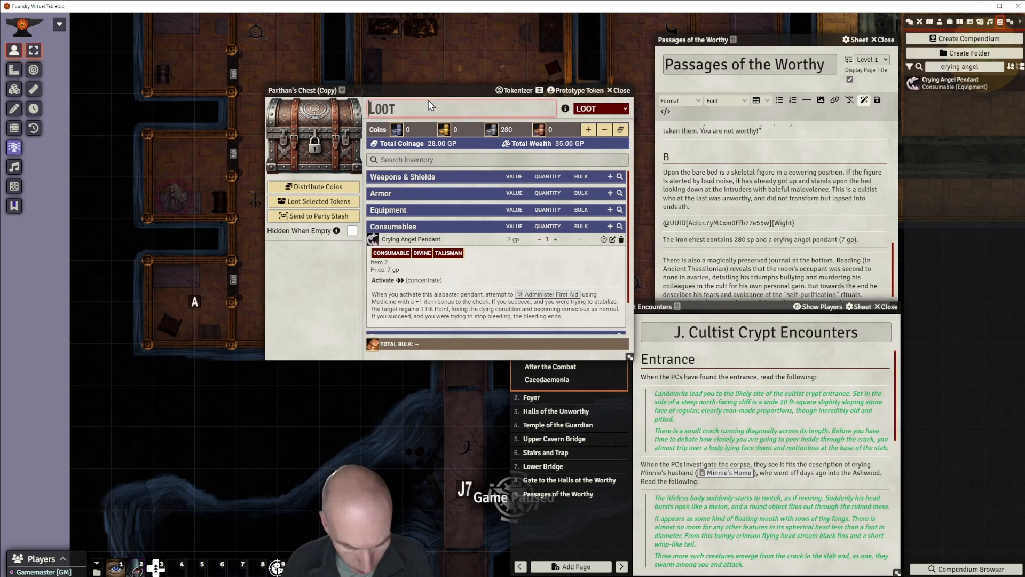
pyautogui.press('BackSpace')
pyautogui.press('BackSpace')
pyautogui.press('BackSpace')
pyautogui.press('BackSpace')
pyautogui.write('Cultist')
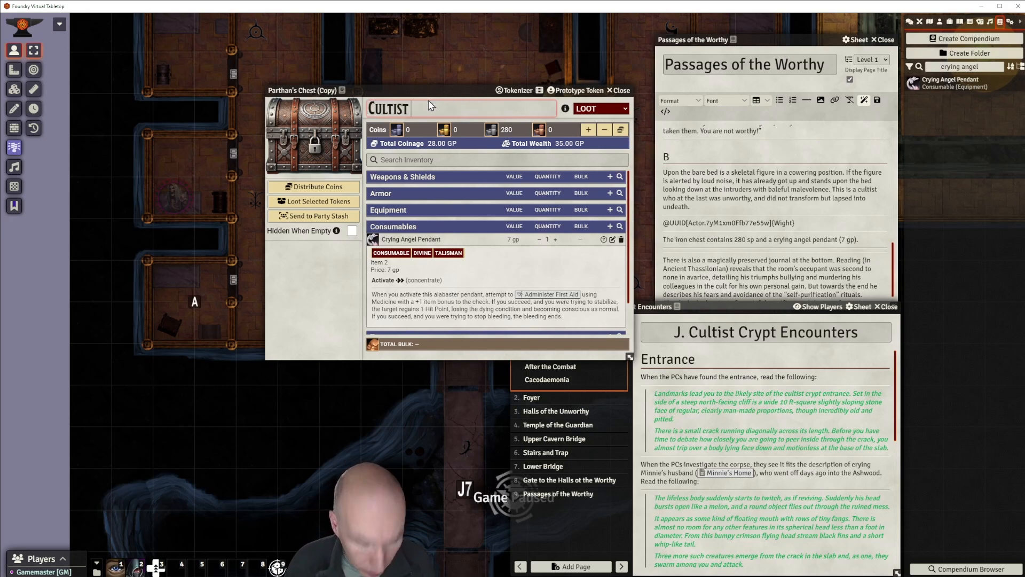
pyautogui.write(' Chest (B')
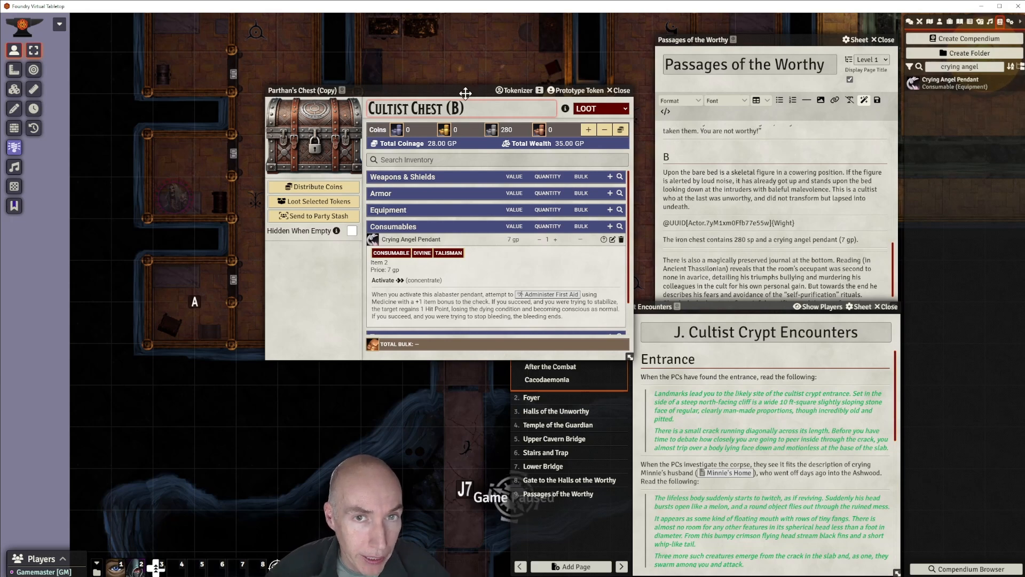
pyautogui.moveTo(455, 87); pyautogui.dragTo(485, 107)
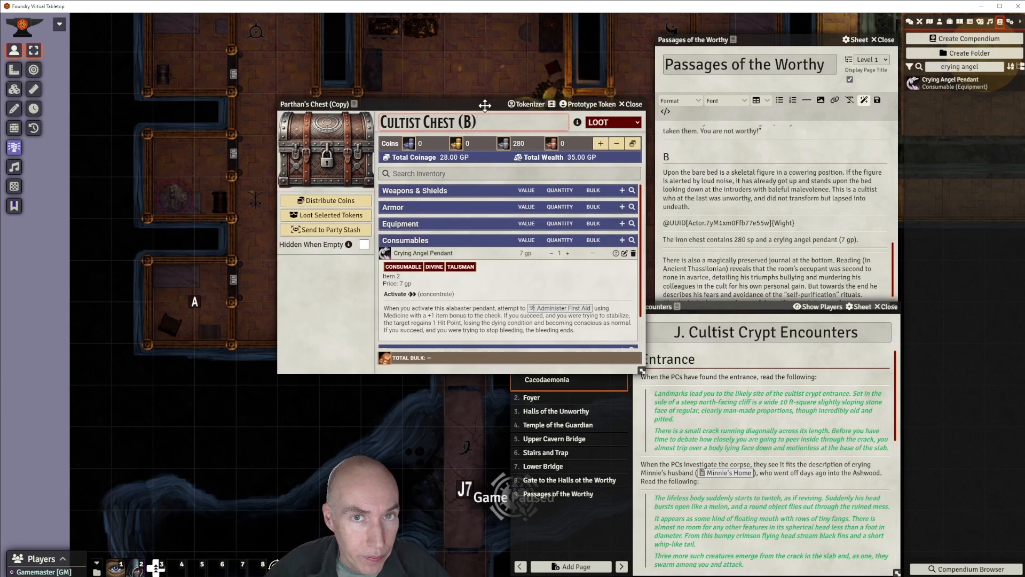
pyautogui.click(630, 105)
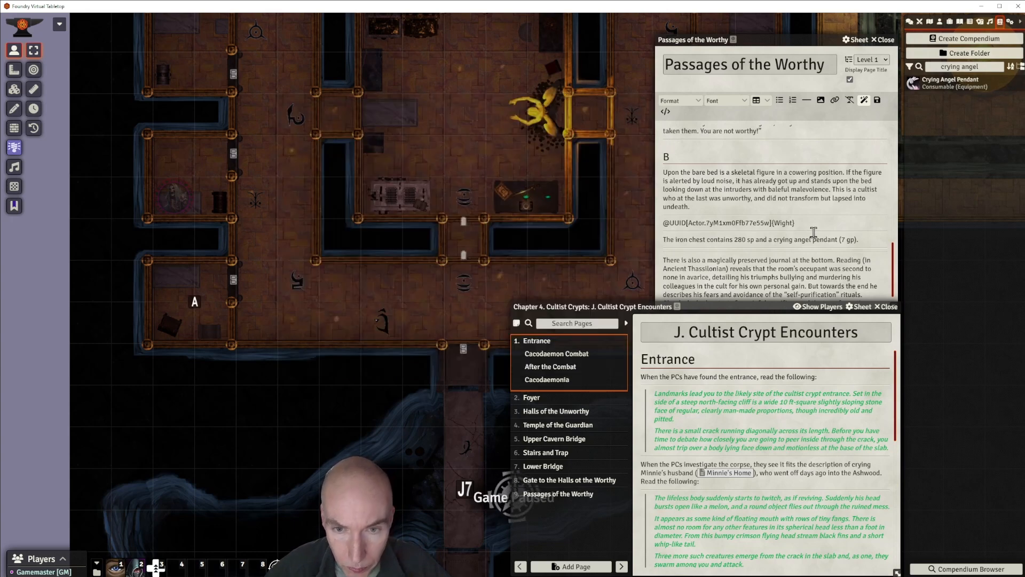
# Link the Cultist Chest (B) actor below the iron chest sentence in section B of Passages of the Worthy and save the page.
pyautogui.scroll(-1, 813, 232)
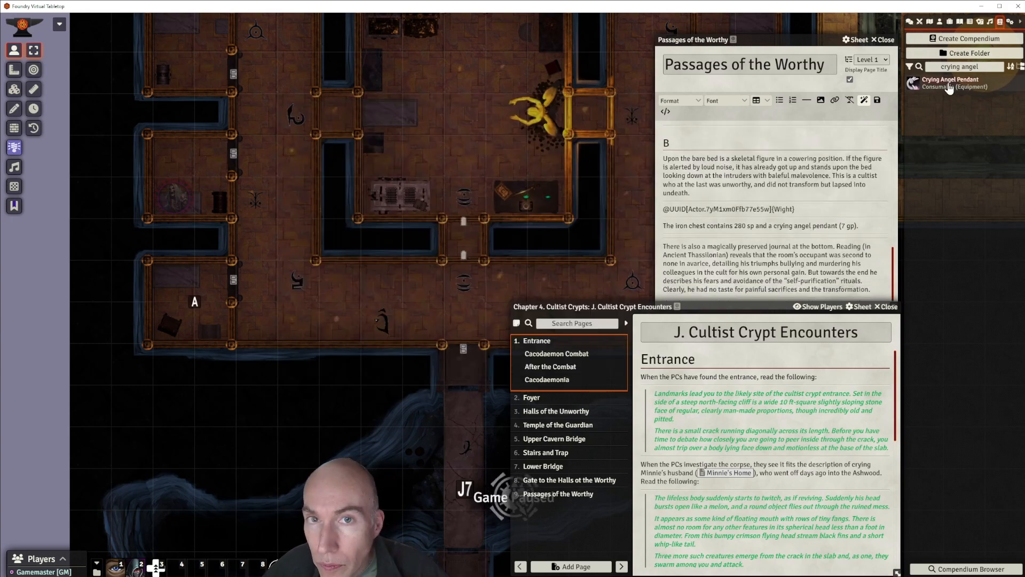
pyautogui.click(940, 23)
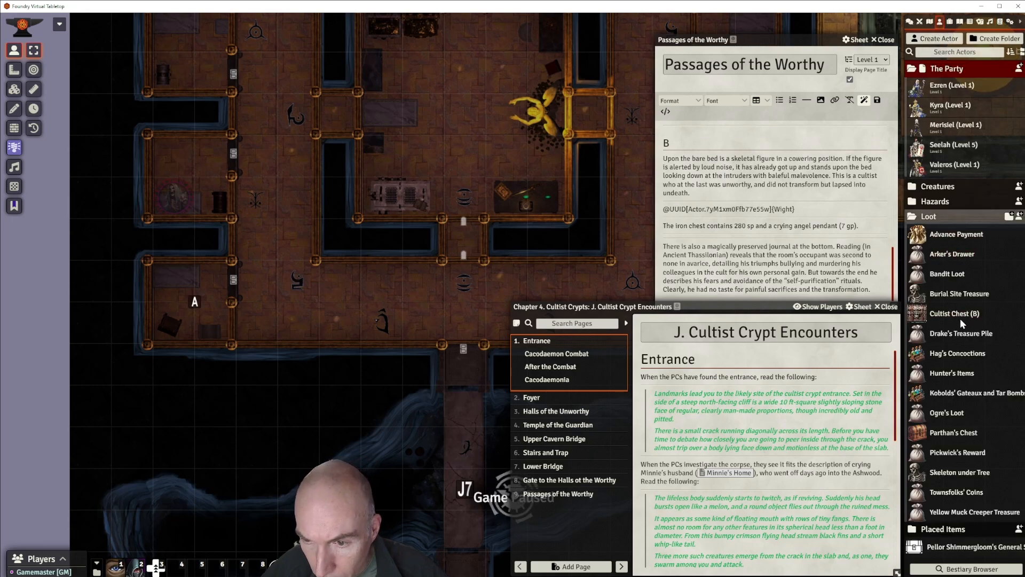
pyautogui.moveTo(955, 316); pyautogui.dragTo(779, 336)
pyautogui.moveTo(675, 368); pyautogui.dragTo(729, 243)
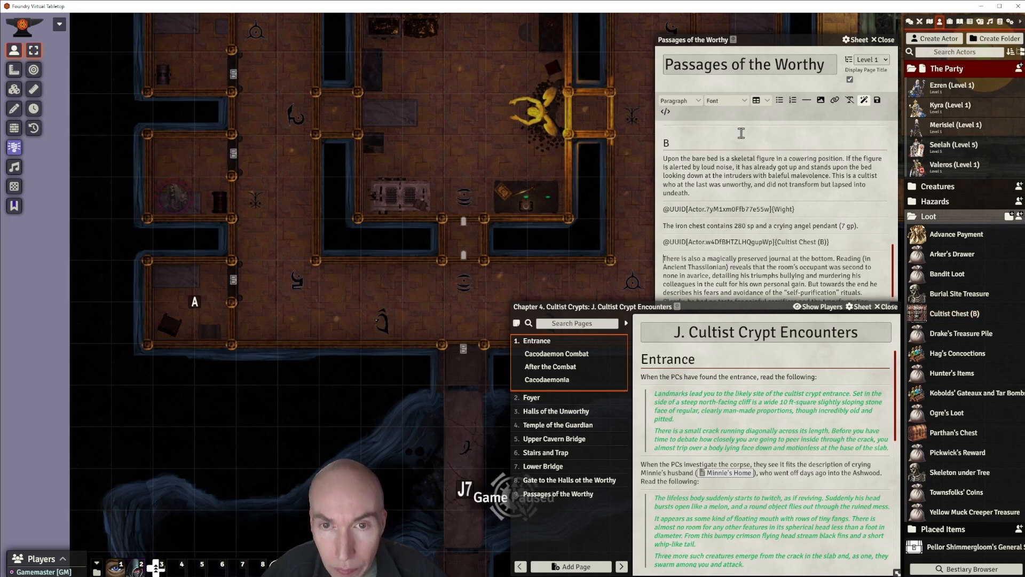
pyautogui.click(877, 101)
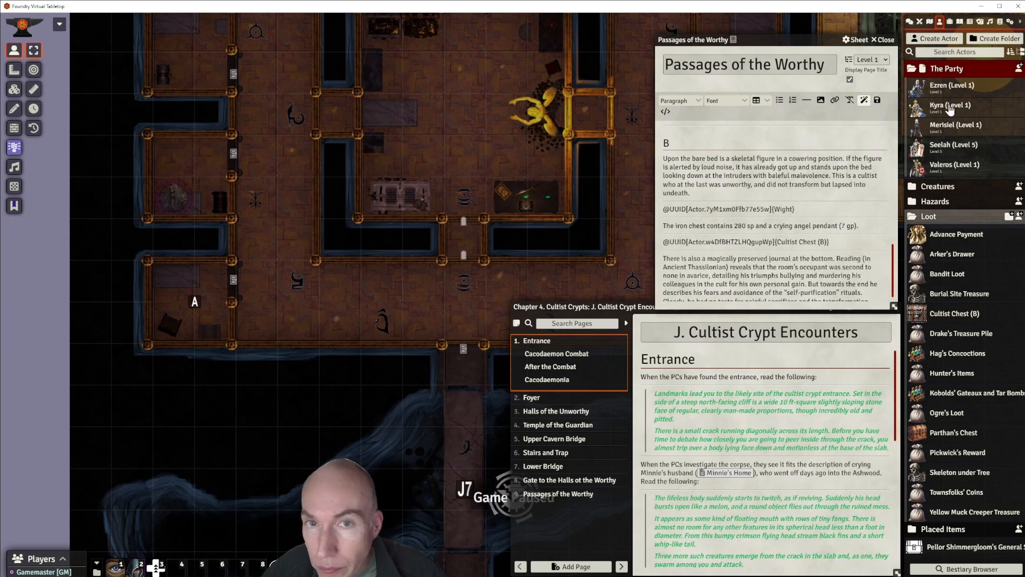
# Place the Cultist Chest (B) token over room B's drawn chest, align it with the artwork and toggle its visibility state.
pyautogui.moveTo(954, 315); pyautogui.dragTo(471, 248)
pyautogui.scroll(7, 248, 194)
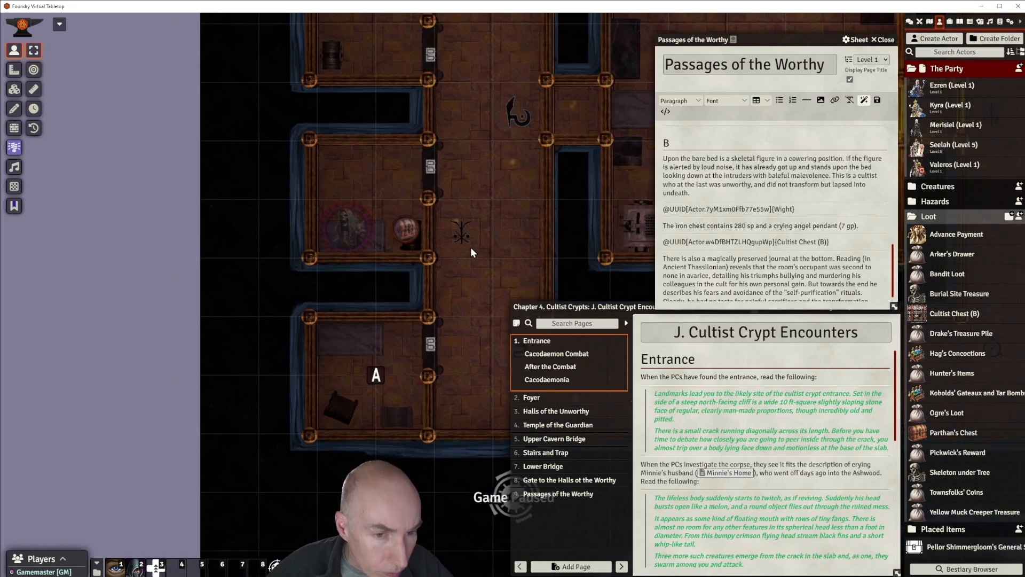
pyautogui.click(406, 233)
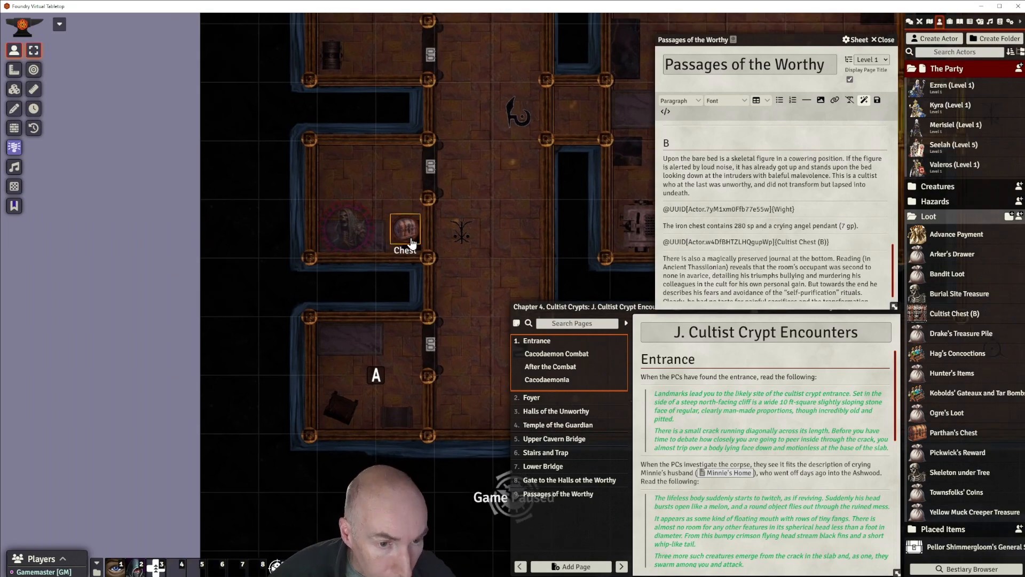
pyautogui.press('Tab')
pyautogui.moveTo(597, 245); pyautogui.dragTo(434, 148)
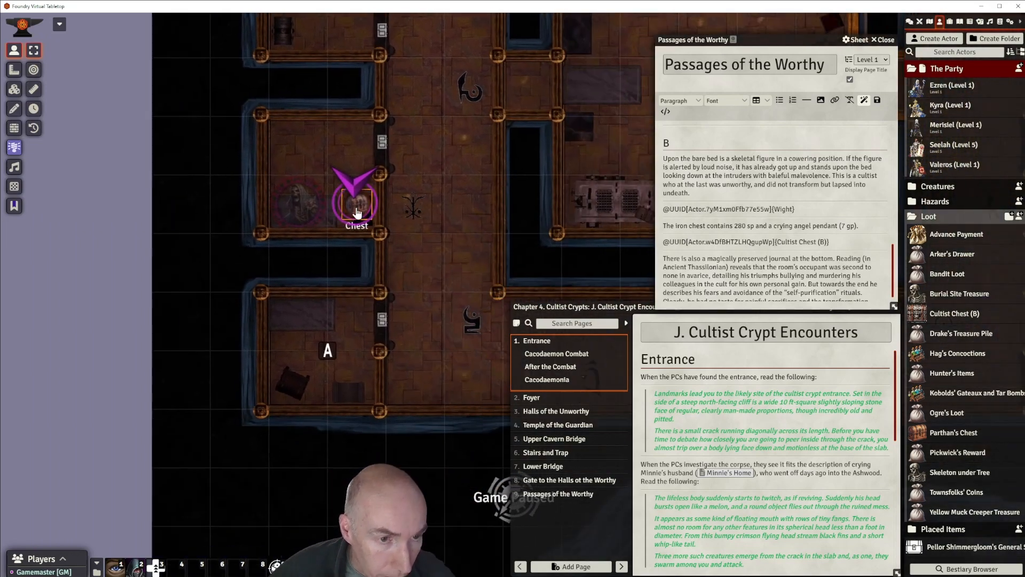
pyautogui.moveTo(357, 213)
pyautogui.mouseDown()
pyautogui.moveTo(372, 226)
pyautogui.moveTo(360, 223)
pyautogui.moveTo(361, 206)
pyautogui.moveTo(361, 216)
pyautogui.mouseUp()
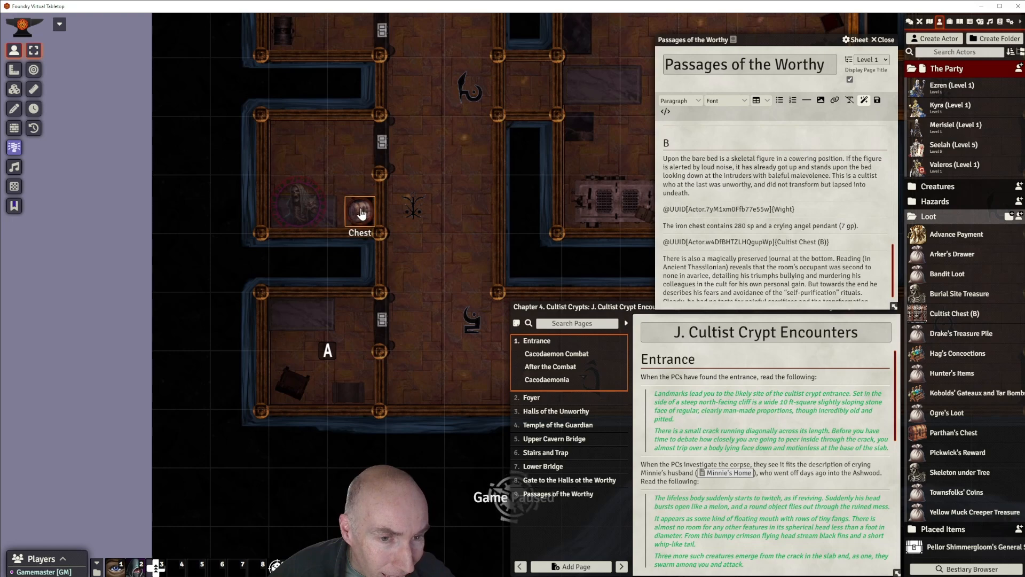
pyautogui.rightClick(361, 212)
pyautogui.click(395, 158)
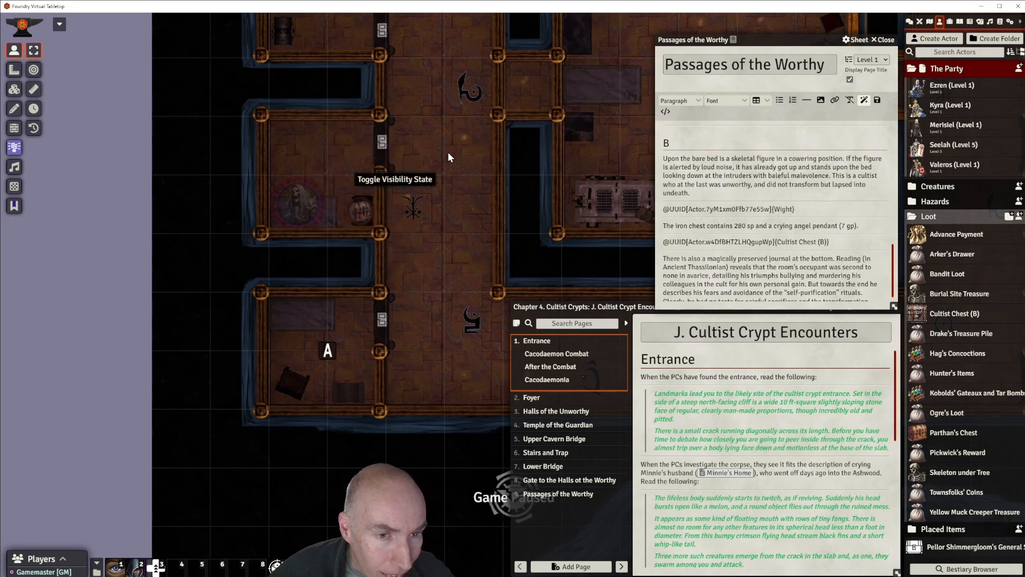
# Add section C reading "This room is bare. The chest contains 180 sp and a jar of silversheen paste." without the pasted "a." prefix.
pyautogui.scroll(-4, 448, 158)
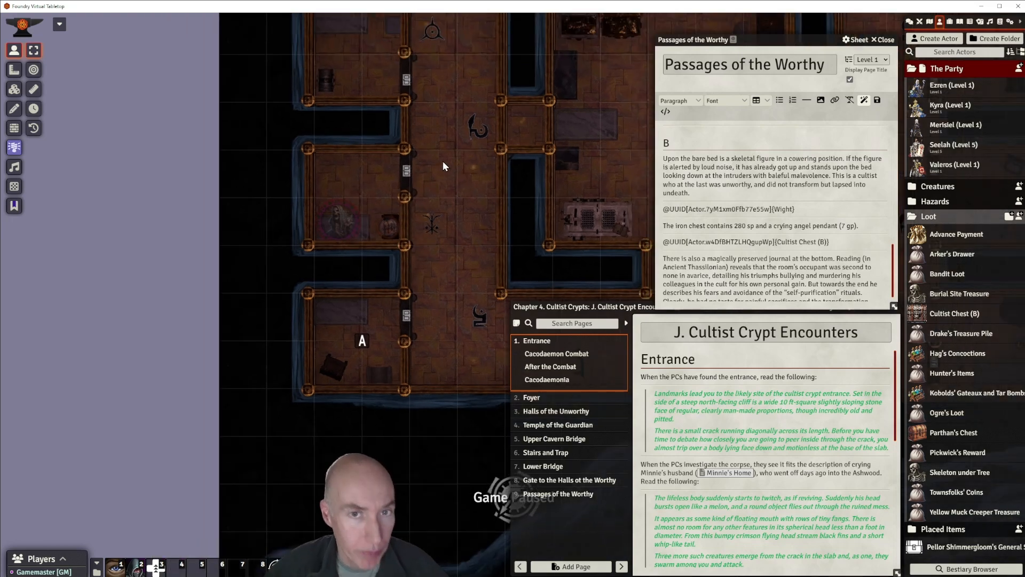
pyautogui.moveTo(443, 161); pyautogui.dragTo(422, 222)
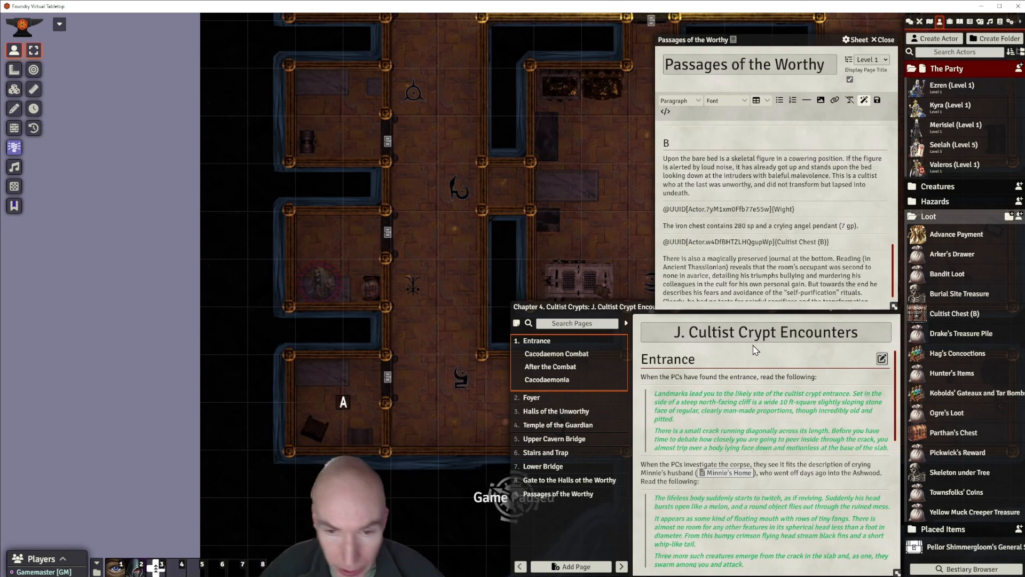
pyautogui.scroll(-1, 772, 243)
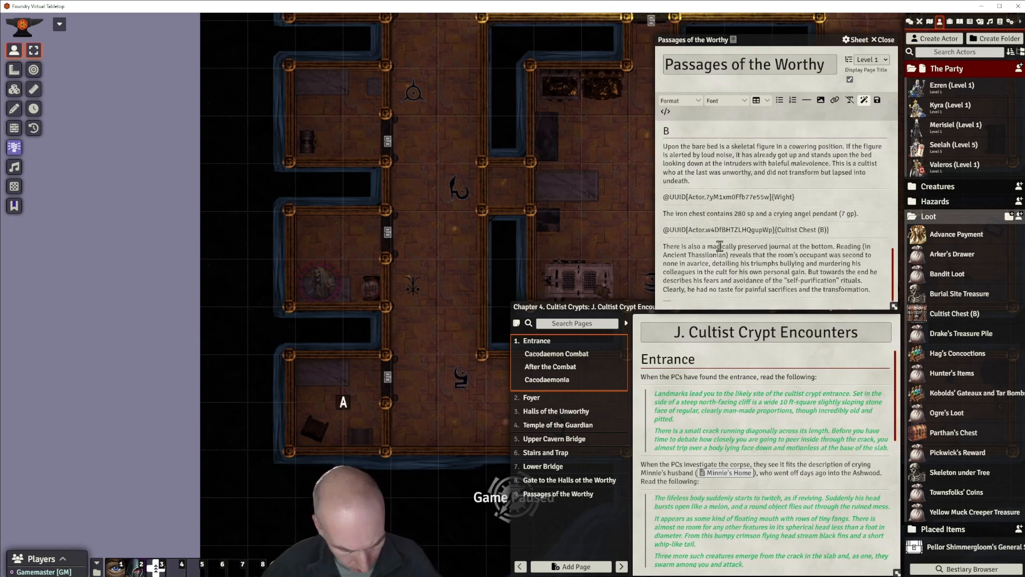
pyautogui.press('Return')
pyautogui.write('C')
pyautogui.press('Return')
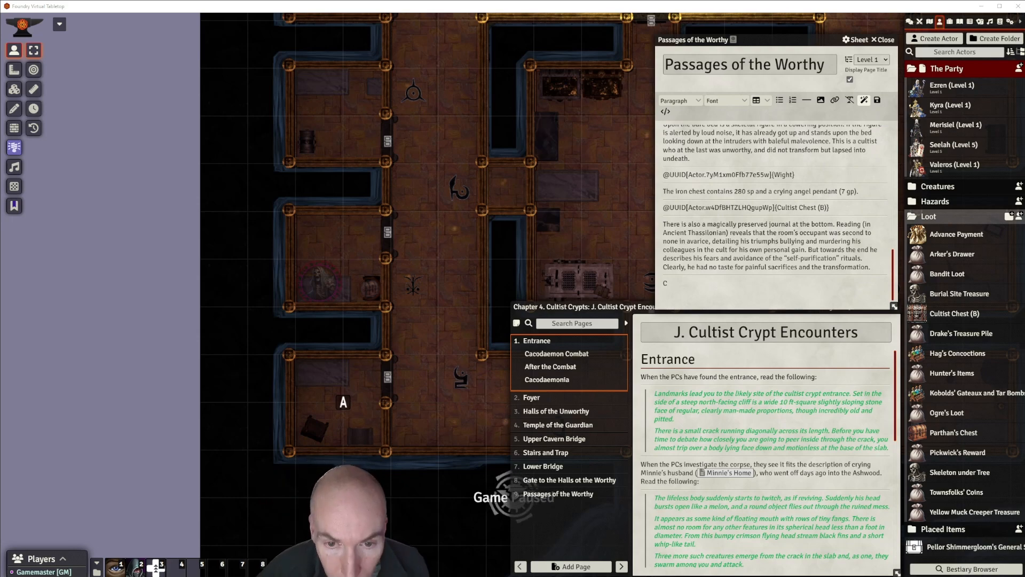
pyautogui.write('a.\tThis room is bare. The chest contains 180 sp and a jar of silversheen paste.')
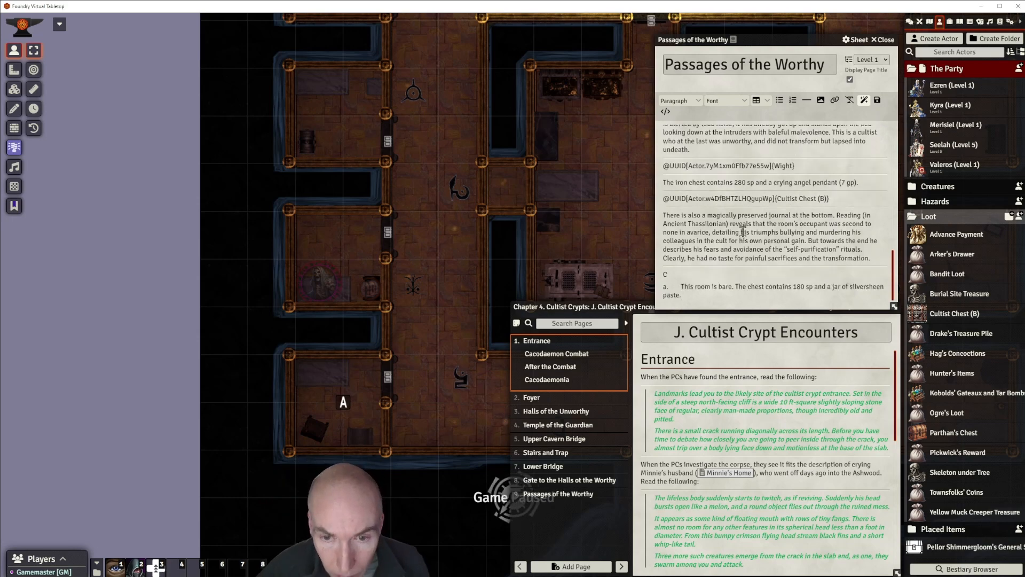
pyautogui.click(681, 288)
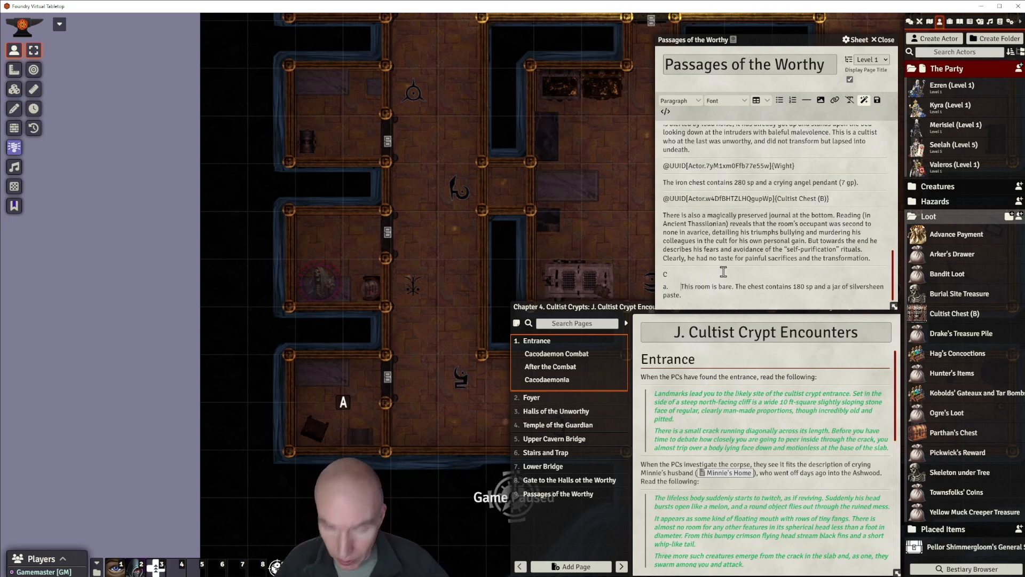
pyautogui.press('BackSpace')
pyautogui.press('BackSpace')
pyautogui.press('BackSpace')
pyautogui.press('BackSpace')
pyautogui.press('BackSpace')
pyautogui.press('BackSpace')
pyautogui.press('BackSpace')
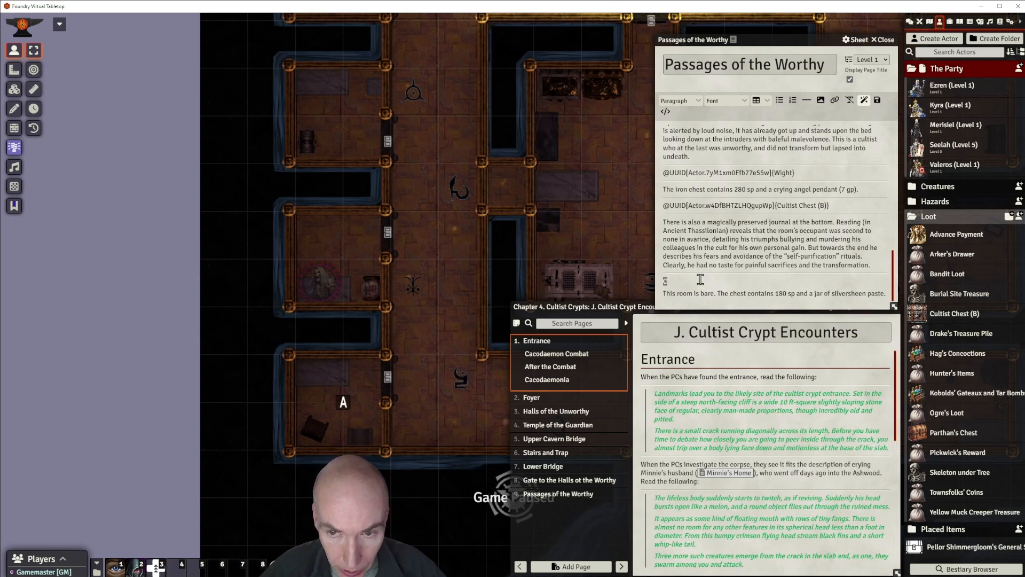
# Format the letter C as Heading 2 and insert a horizontal line after the room C description.
pyautogui.click(681, 103)
pyautogui.moveTo(682, 114)
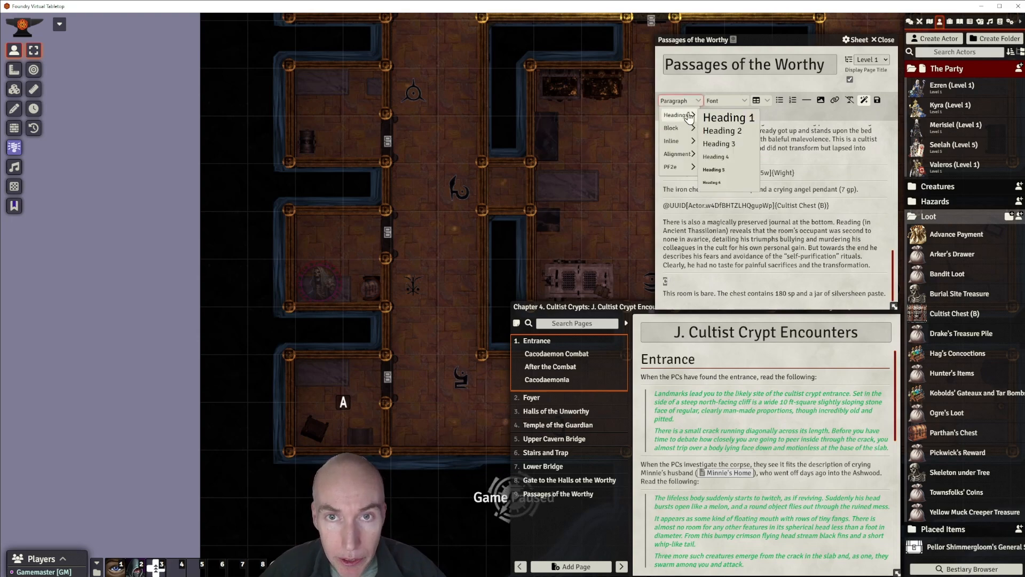
pyautogui.click(715, 130)
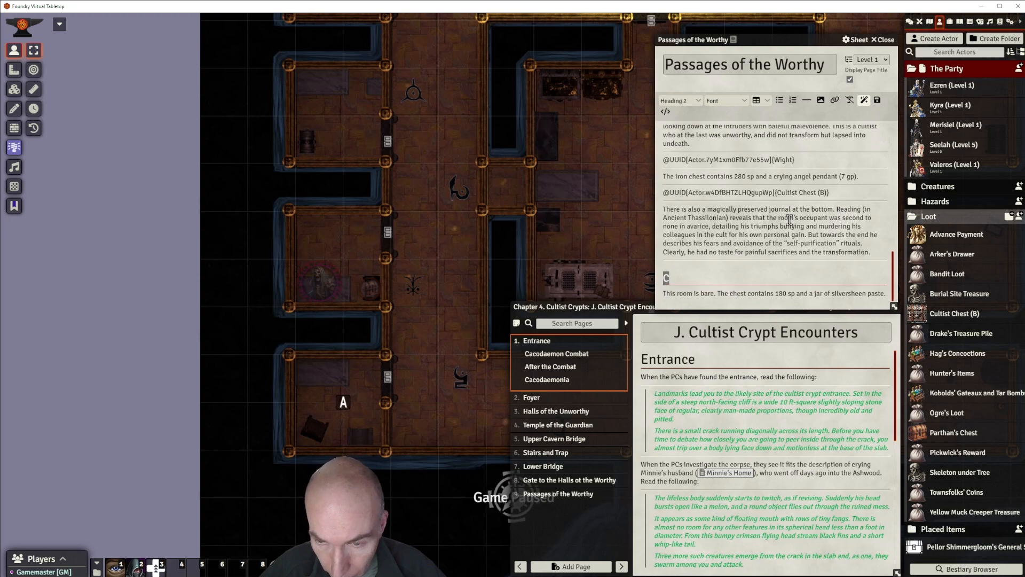
pyautogui.click(889, 293)
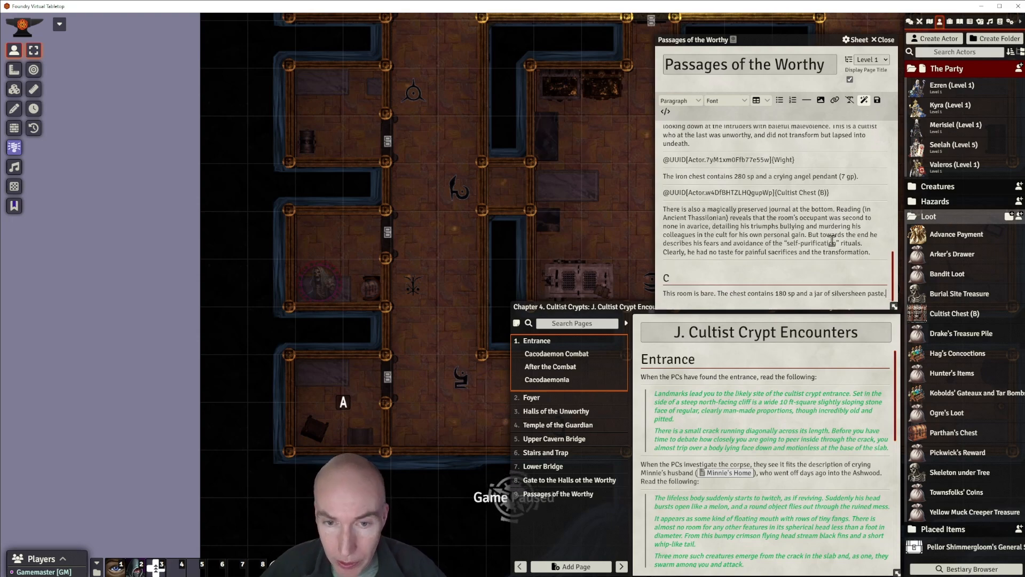
pyautogui.click(807, 102)
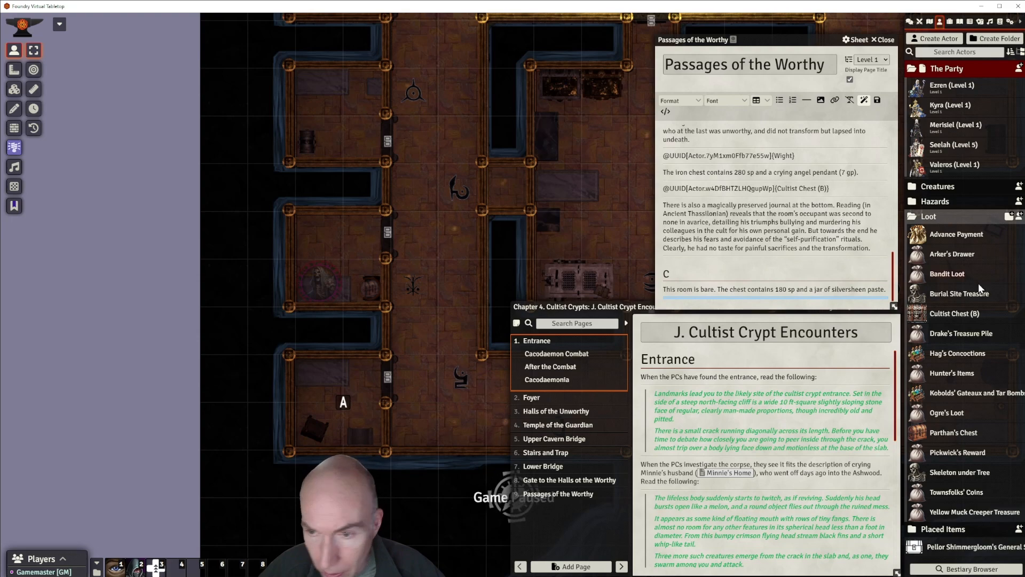
# Duplicate the Cultist Chest (B) actor, open the copy's sheet and close the original's.
pyautogui.click(955, 315)
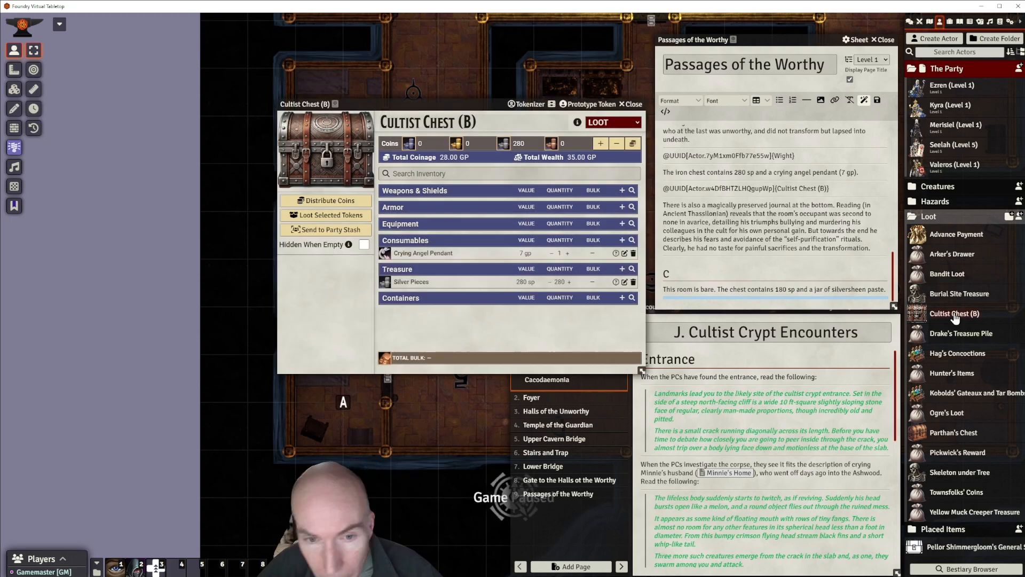
pyautogui.rightClick(955, 316)
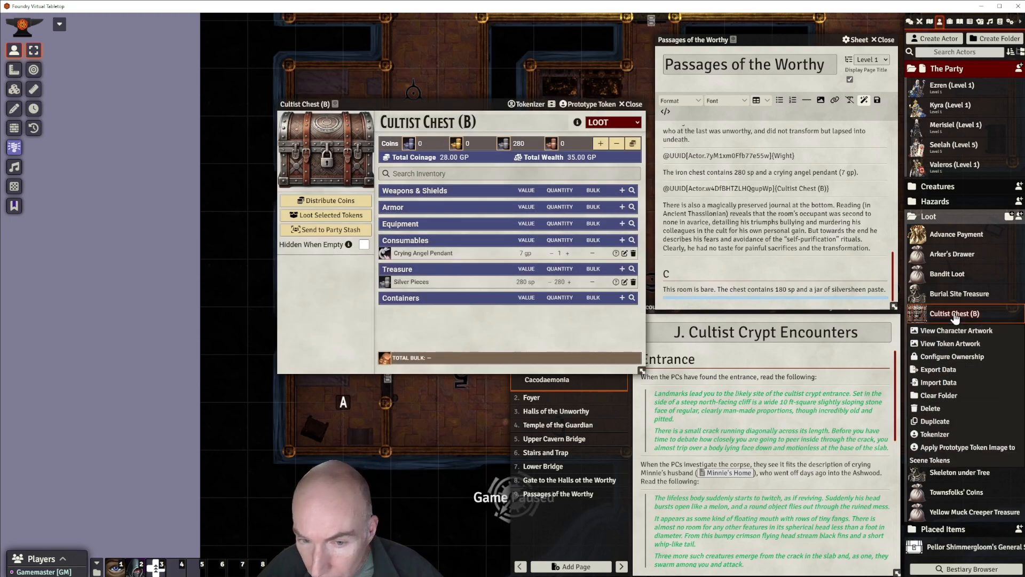
pyautogui.click(934, 421)
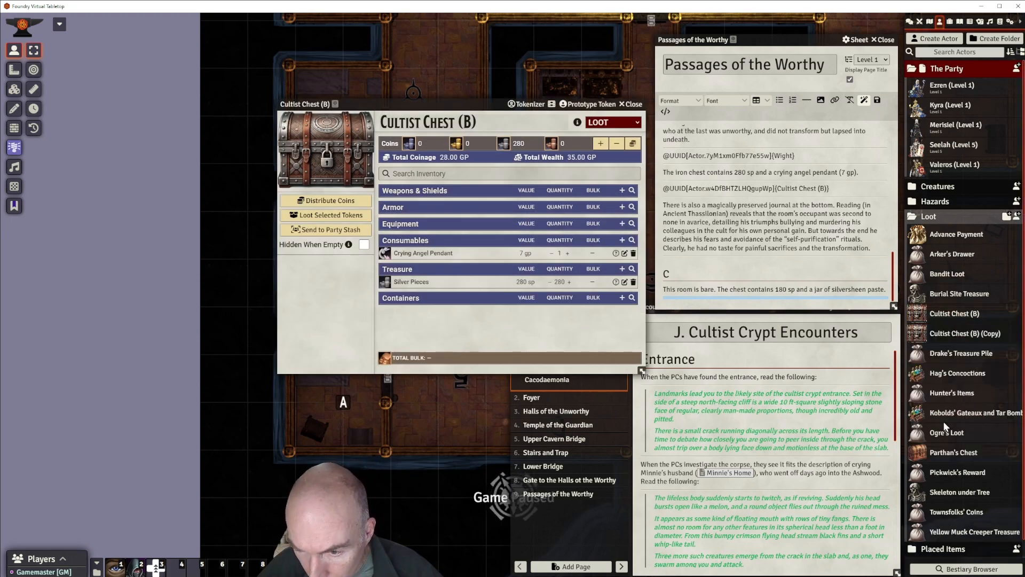
pyautogui.click(953, 337)
pyautogui.click(633, 104)
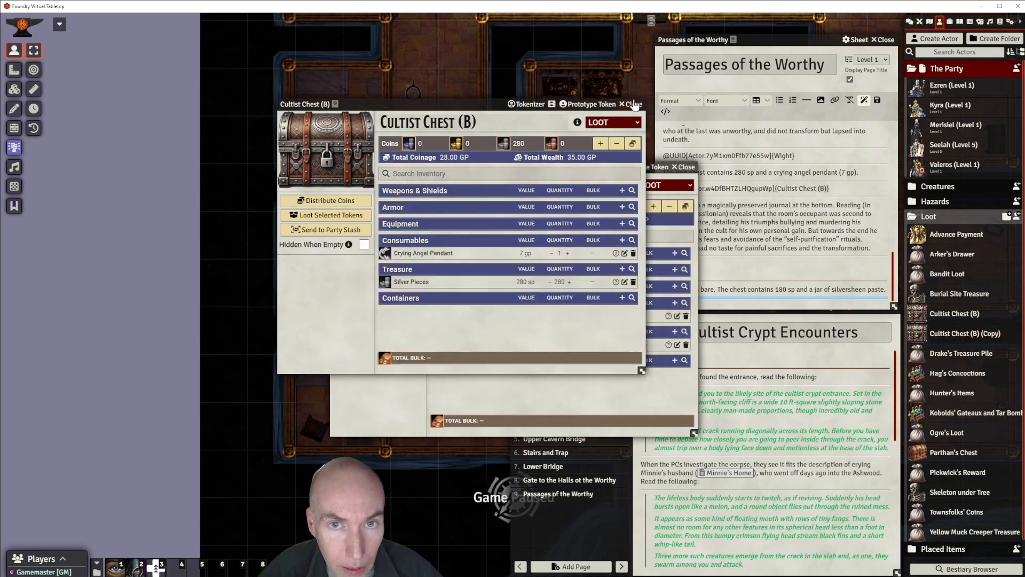
pyautogui.click(633, 104)
# Rename the duplicated chest as "Cultist Chest (C)".
pyautogui.click(580, 184)
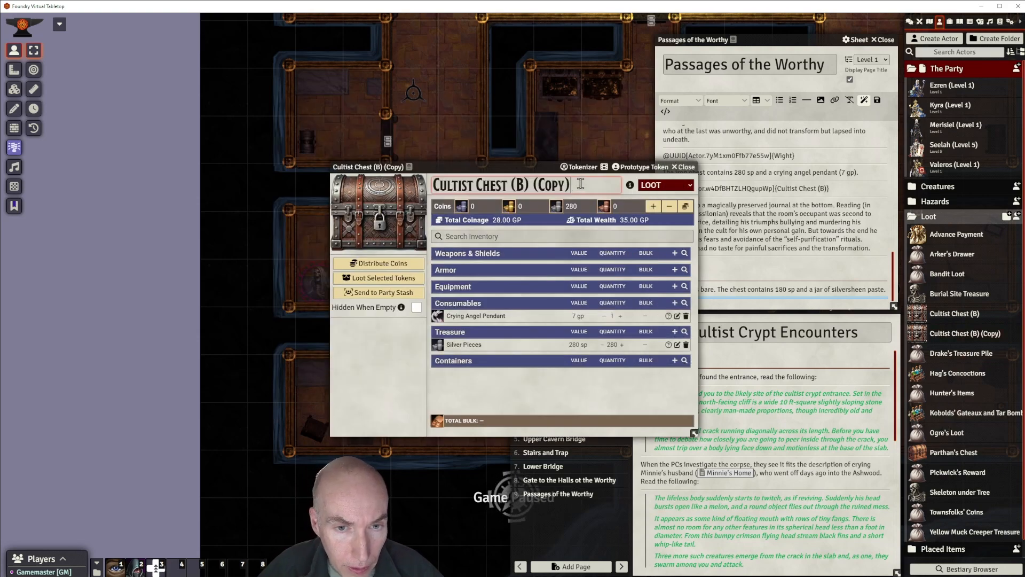
pyautogui.press('BackSpace')
pyautogui.press('BackSpace')
pyautogui.press('BackSpace')
pyautogui.press('BackSpace')
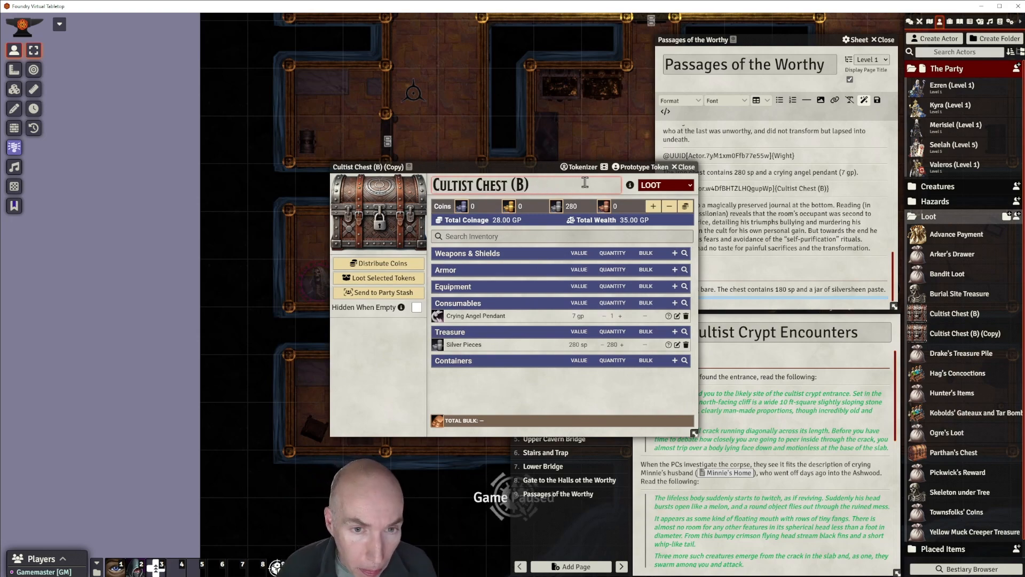
pyautogui.press('BackSpace')
pyautogui.press('BackSpace')
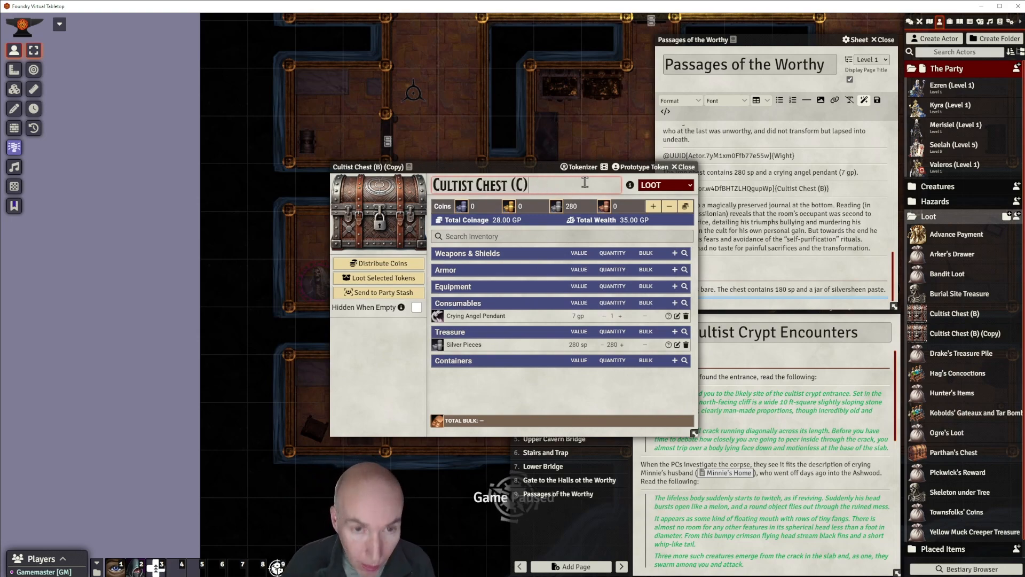
pyautogui.write('C)')
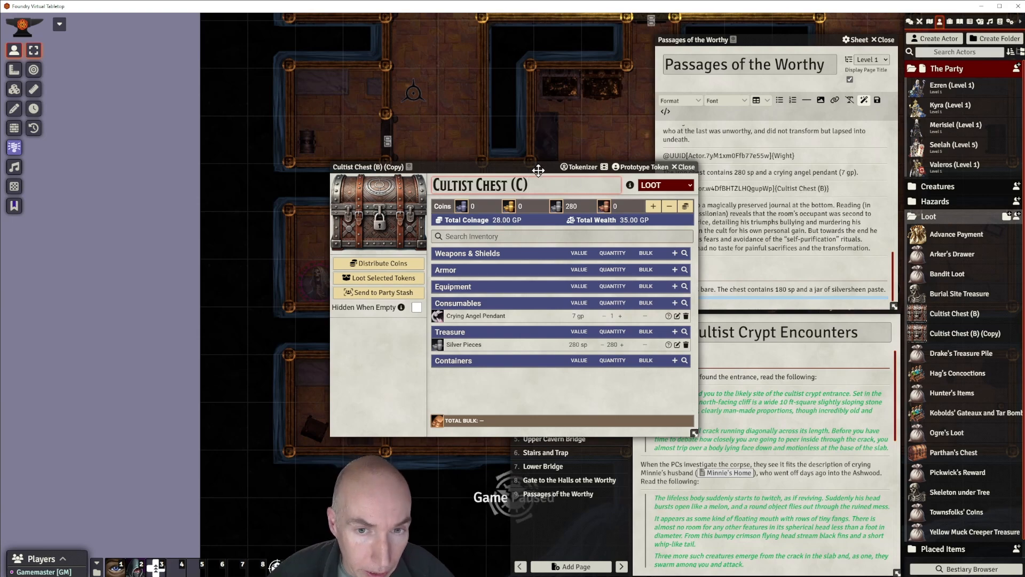
# Move the Cultist Chest (C) sheet clear of the journal text and remove 100 silver pieces from the chest's coins.
pyautogui.moveTo(544, 167); pyautogui.dragTo(577, 148)
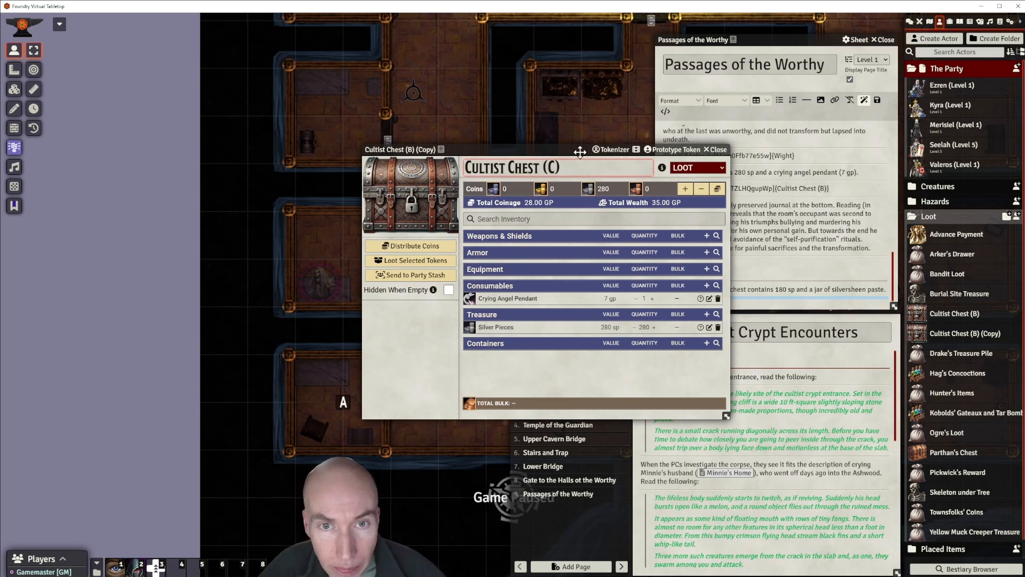
pyautogui.moveTo(576, 151); pyautogui.dragTo(499, 119)
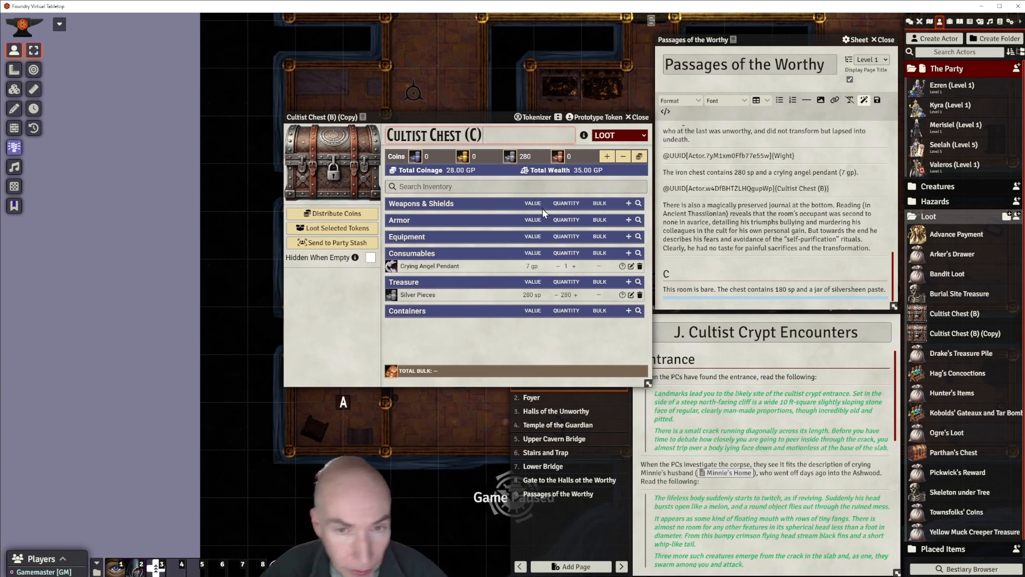
pyautogui.click(623, 159)
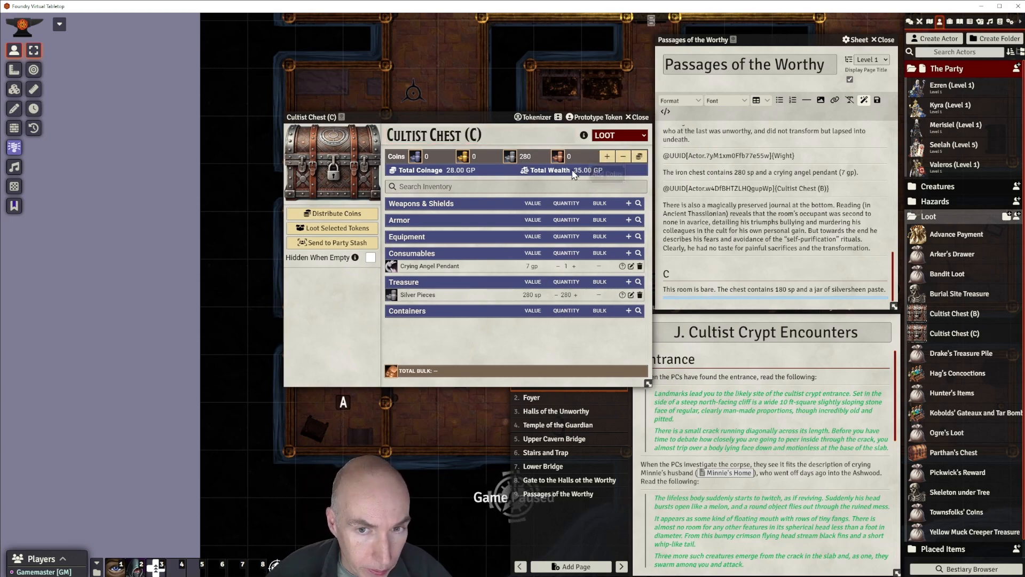
pyautogui.click(622, 158)
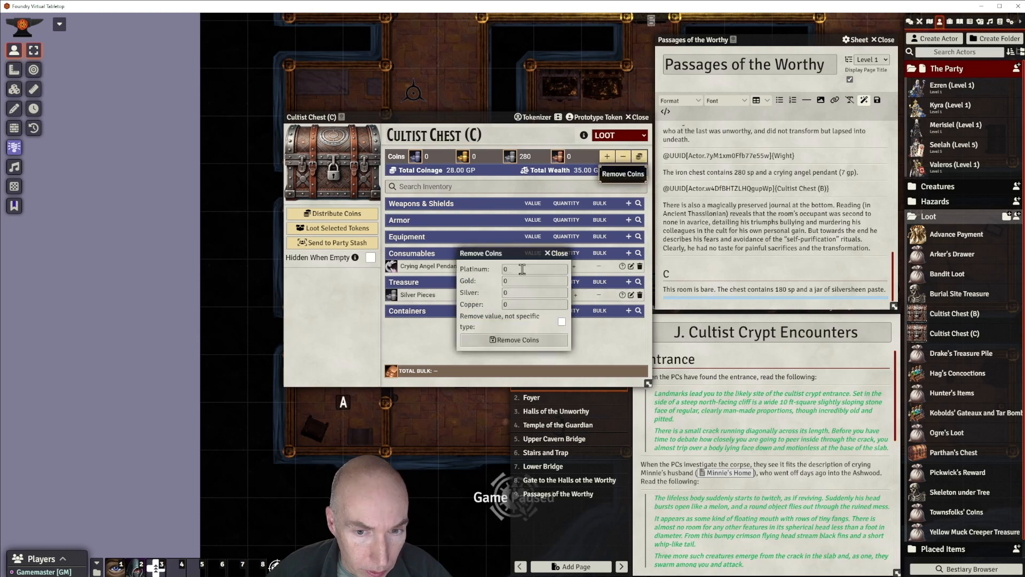
pyautogui.click(516, 291)
pyautogui.press('BackSpace')
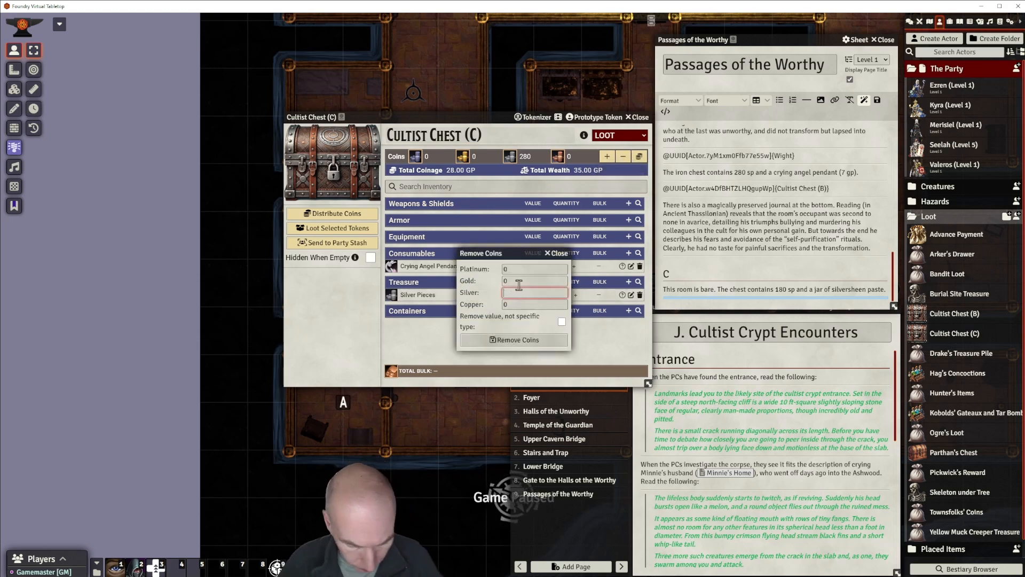
pyautogui.write('100')
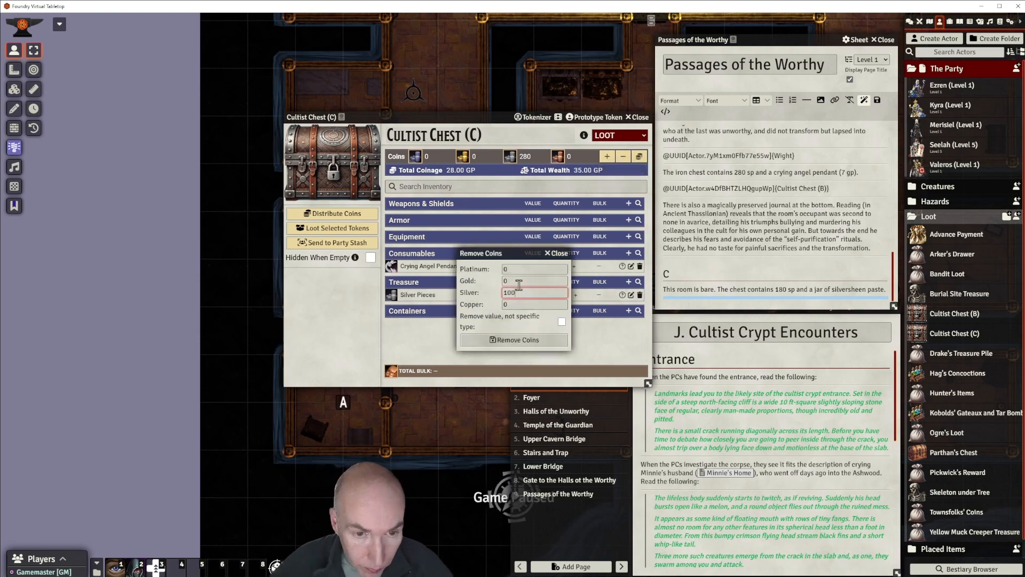
# Remove 100 silver from Cultist Chest (C) and delete its Crying Angel Pendant.
pyautogui.click(525, 340)
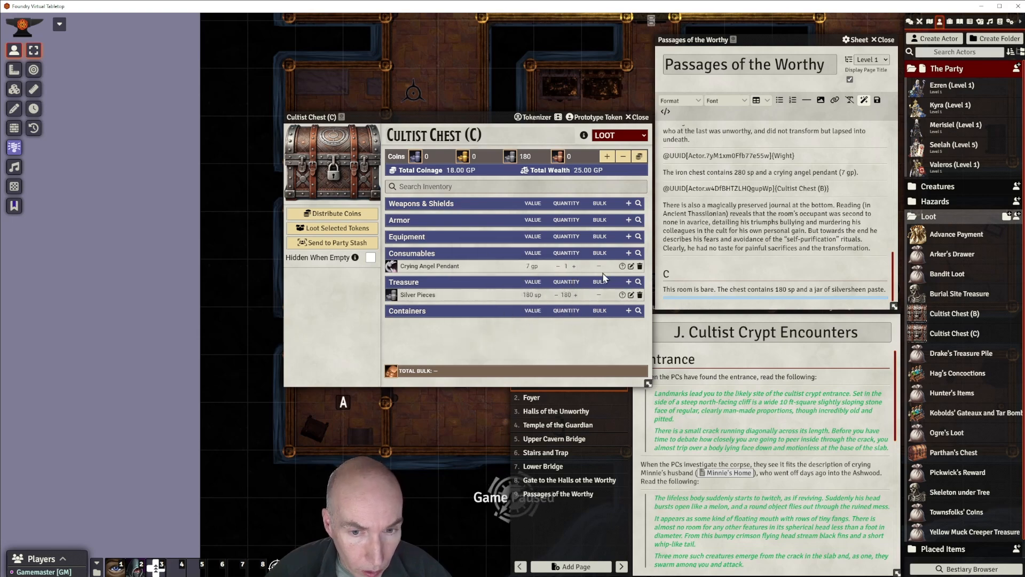
pyautogui.click(639, 266)
pyautogui.click(487, 324)
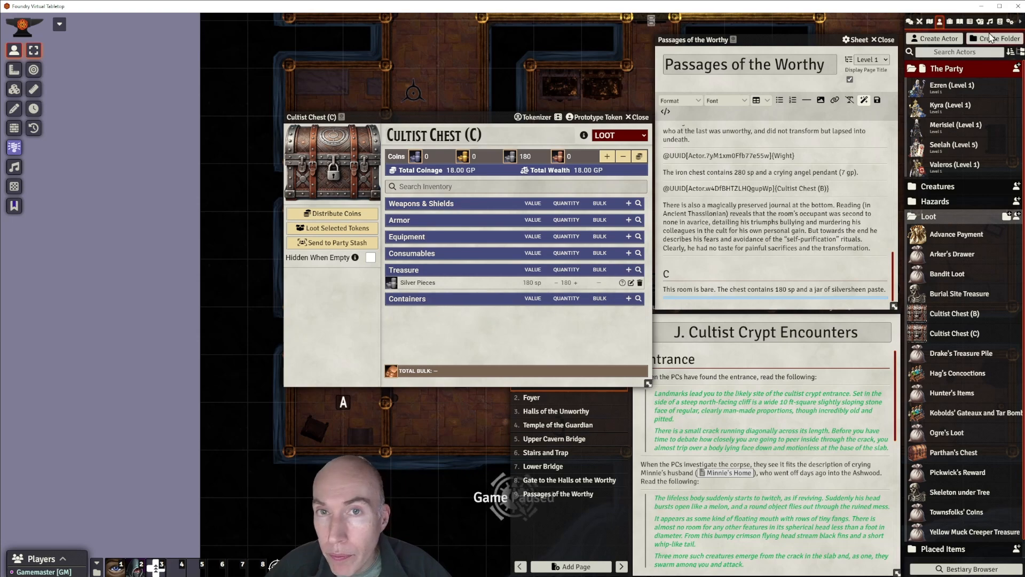
# Search the compendiums for "silversheen paste".
pyautogui.click(999, 22)
pyautogui.click(936, 66)
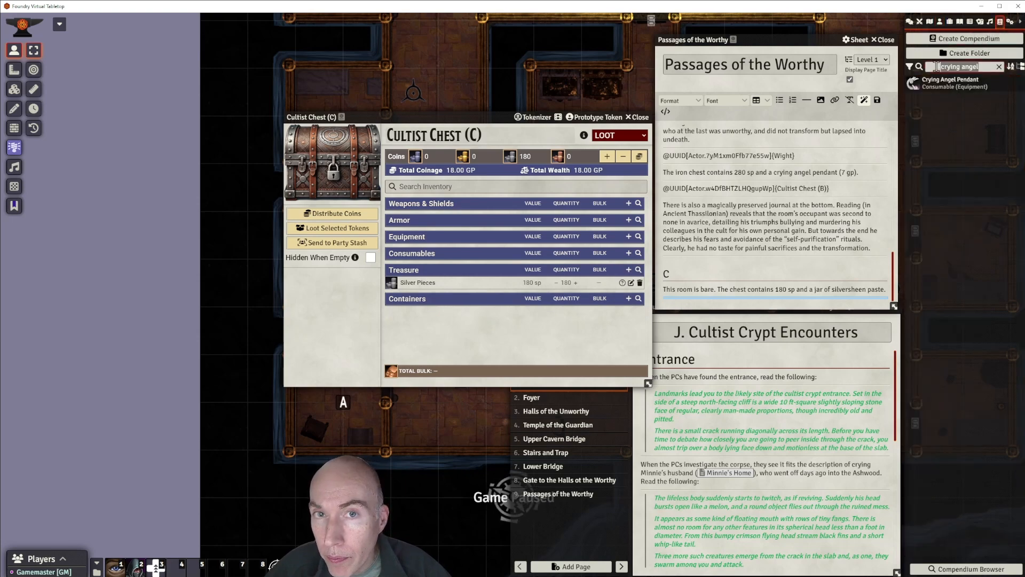
pyautogui.press('BackSpace')
pyautogui.write('silver')
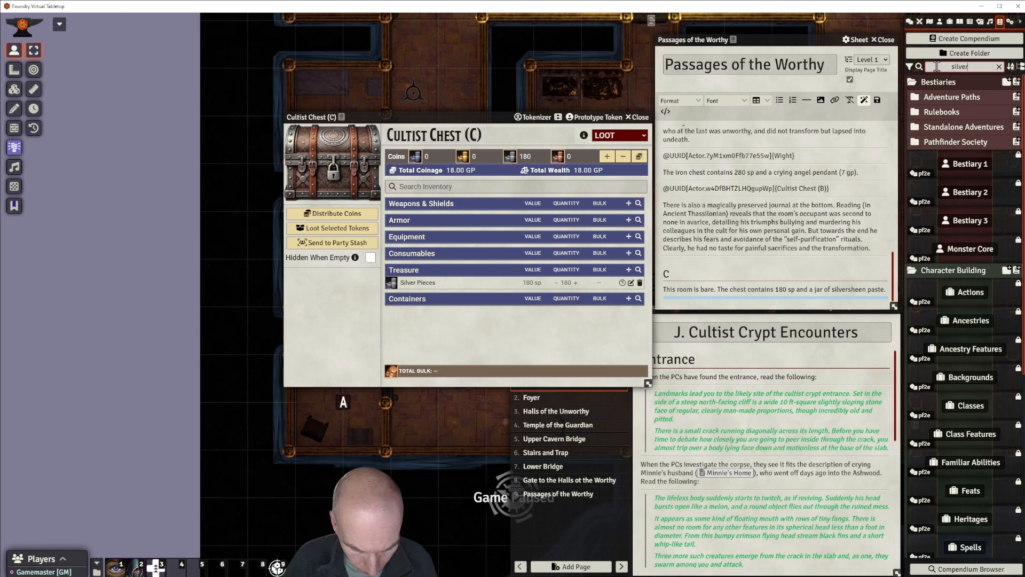
pyautogui.write('s')
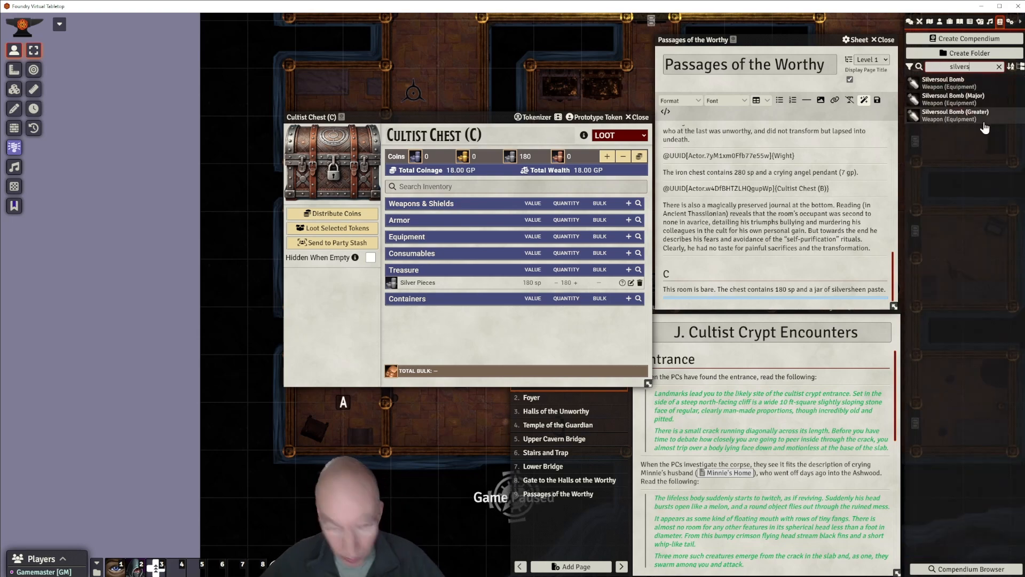
pyautogui.write('heen')
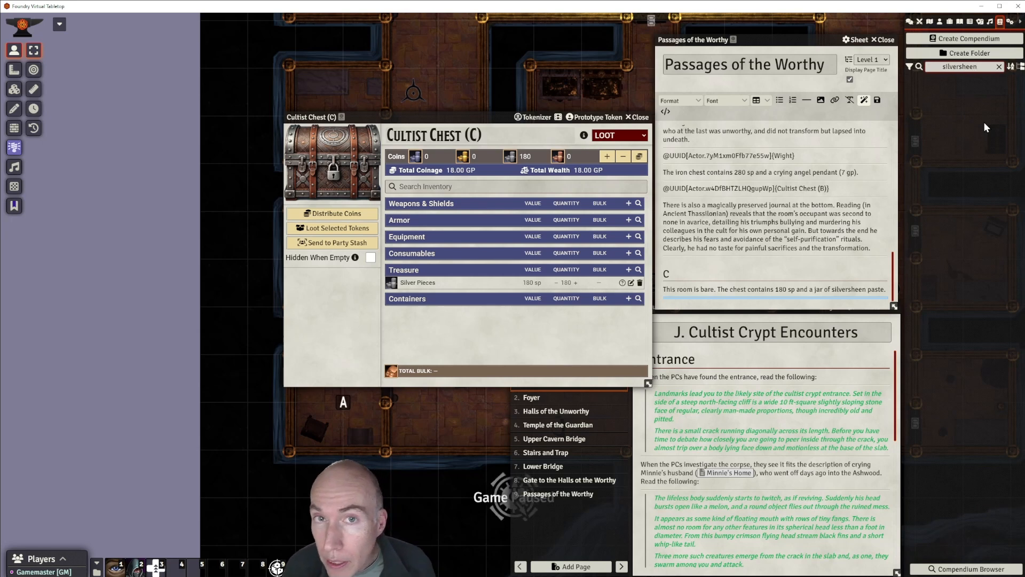
pyautogui.write(' paste')
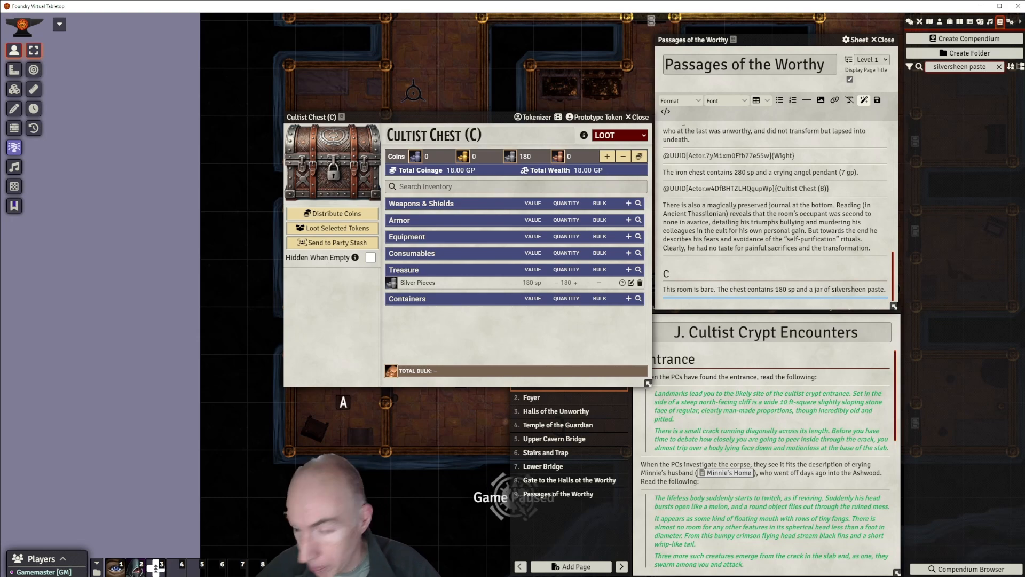
# Shorten the compendium search to "silver" and add one Silver Salve to Cultist Chest (C)'s inventory, closing its sheet.
pyautogui.press('BackSpace')
pyautogui.press('BackSpace')
pyautogui.press('BackSpace')
pyautogui.press('BackSpace')
pyautogui.press('BackSpace')
pyautogui.press('BackSpace')
pyautogui.press('BackSpace')
pyautogui.press('BackSpace')
pyautogui.press('BackSpace')
pyautogui.press('BackSpace')
pyautogui.press('BackSpace')
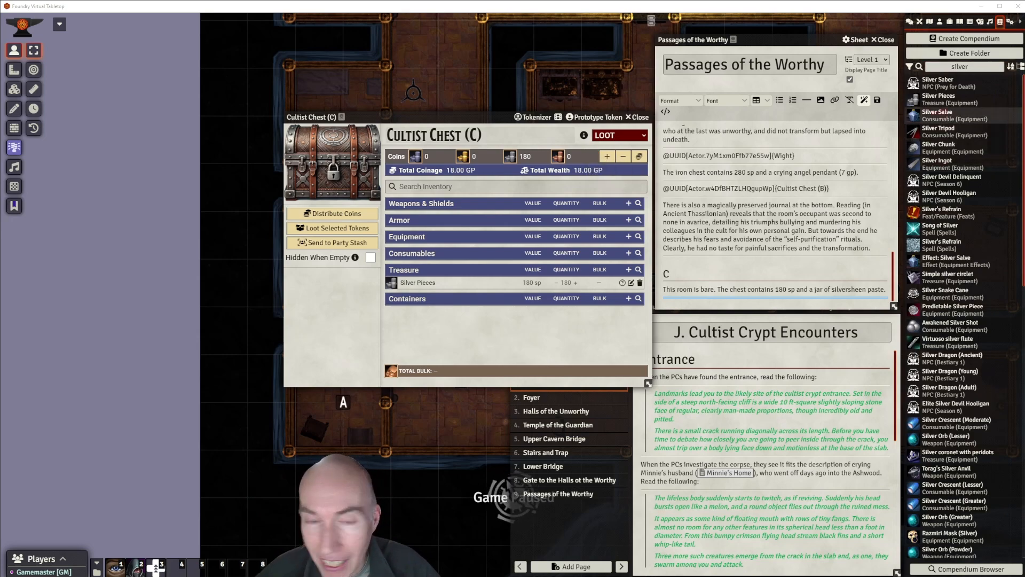
pyautogui.moveTo(938, 113); pyautogui.dragTo(494, 257)
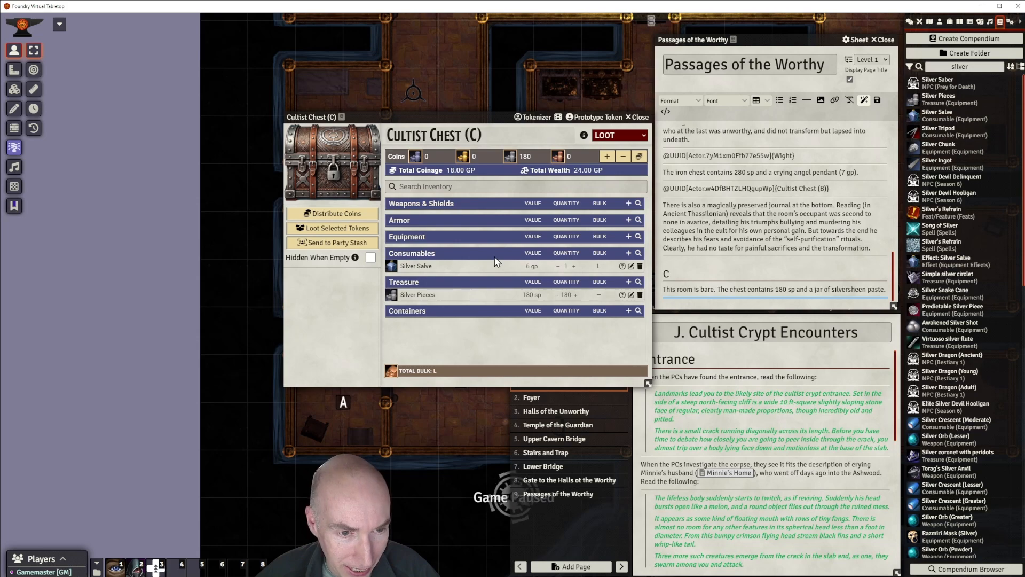
pyautogui.moveTo(459, 118); pyautogui.dragTo(433, 116)
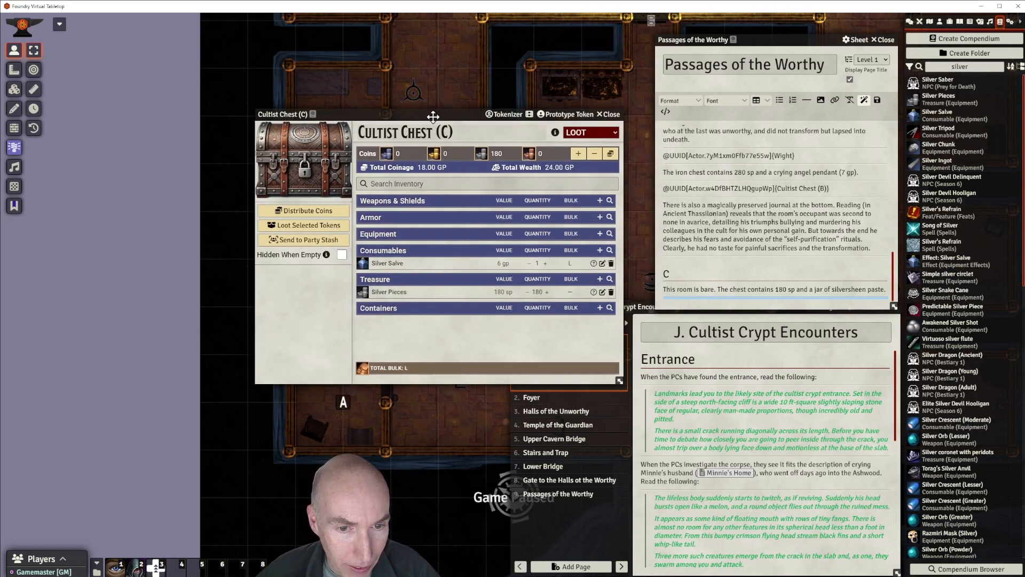
pyautogui.click(614, 115)
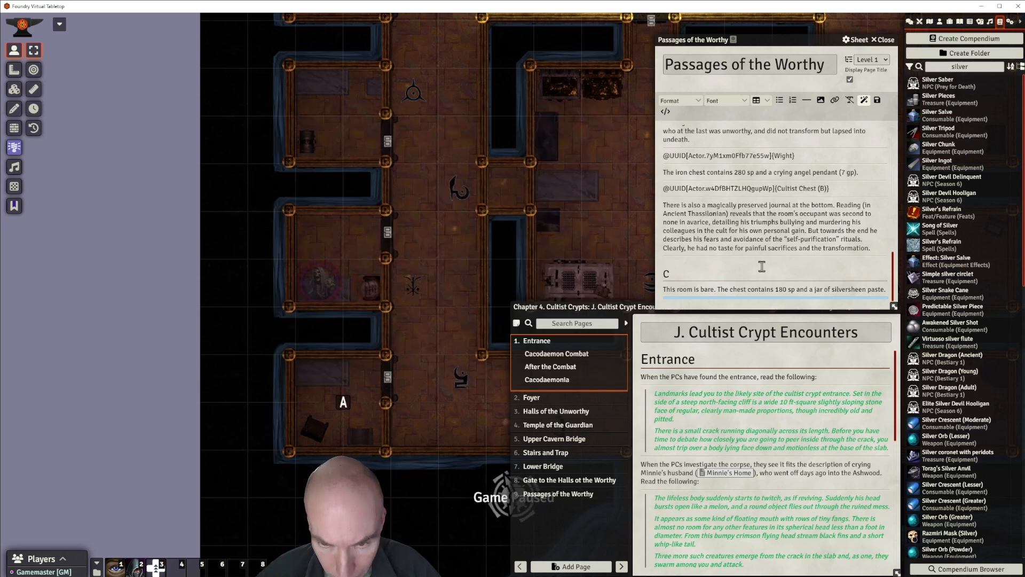
# Insert a link to the Cultist Chest (C) loot actor beneath section C's paragraph and check the saved Passages of the Worthy page in the journal.
pyautogui.click(740, 296)
pyautogui.click(738, 303)
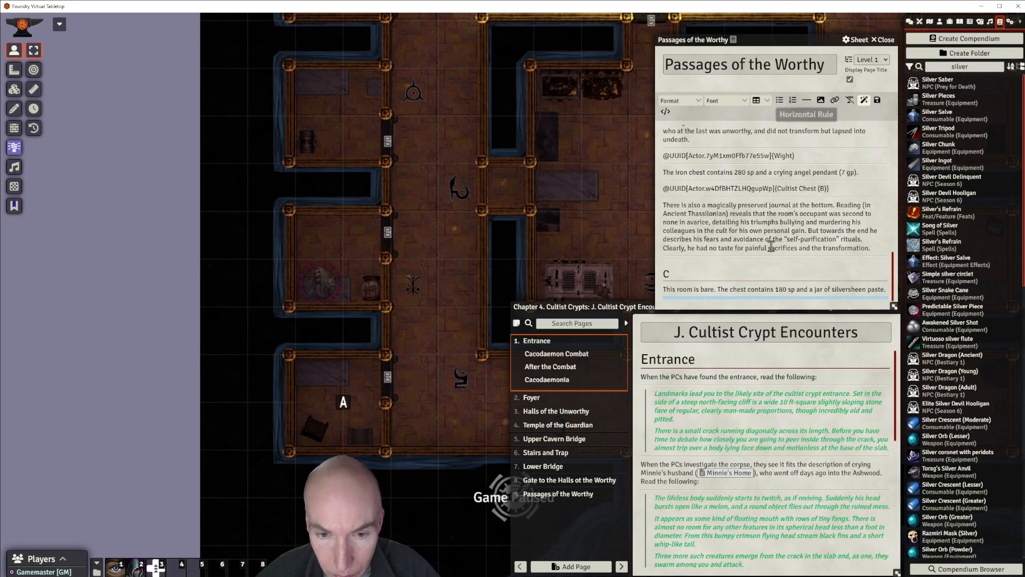
pyautogui.click(705, 298)
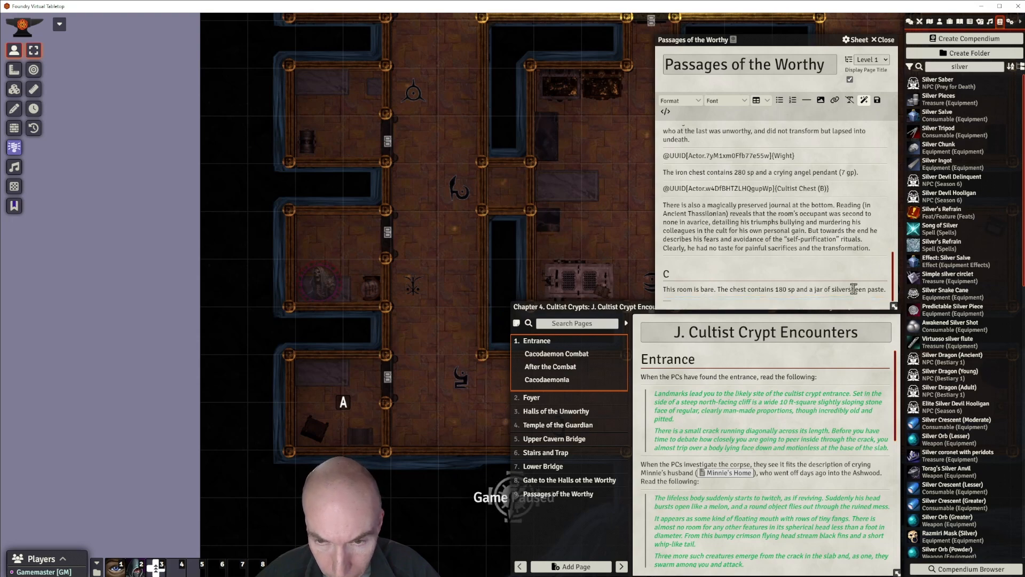
pyautogui.click(939, 23)
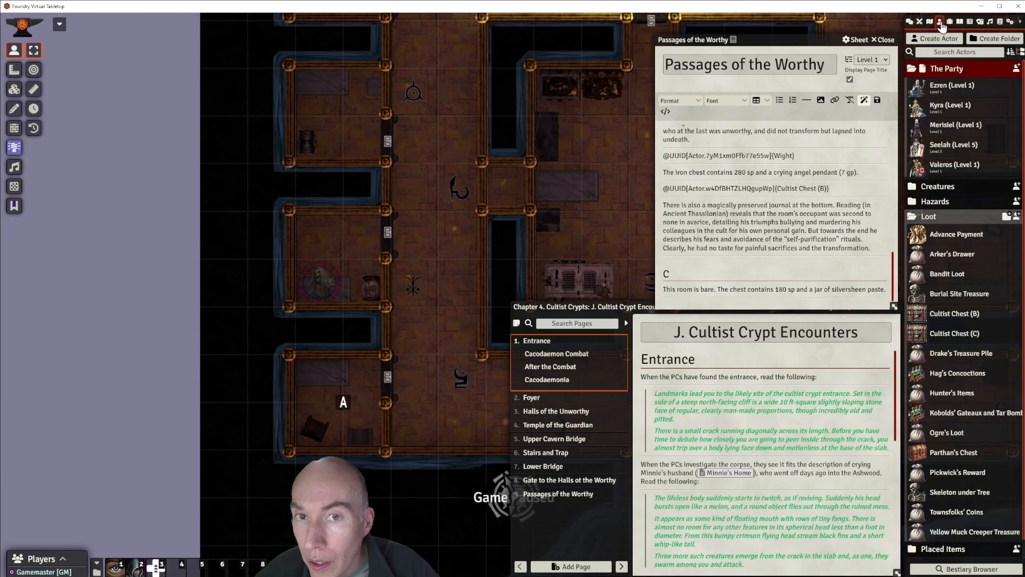
pyautogui.moveTo(904, 316); pyautogui.dragTo(760, 310)
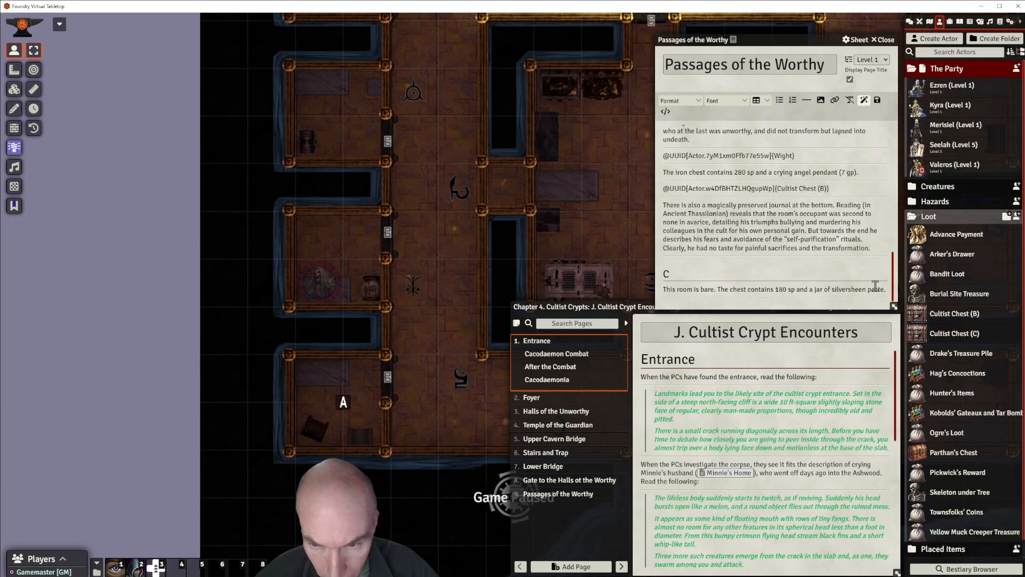
pyautogui.moveTo(891, 274); pyautogui.dragTo(896, 253)
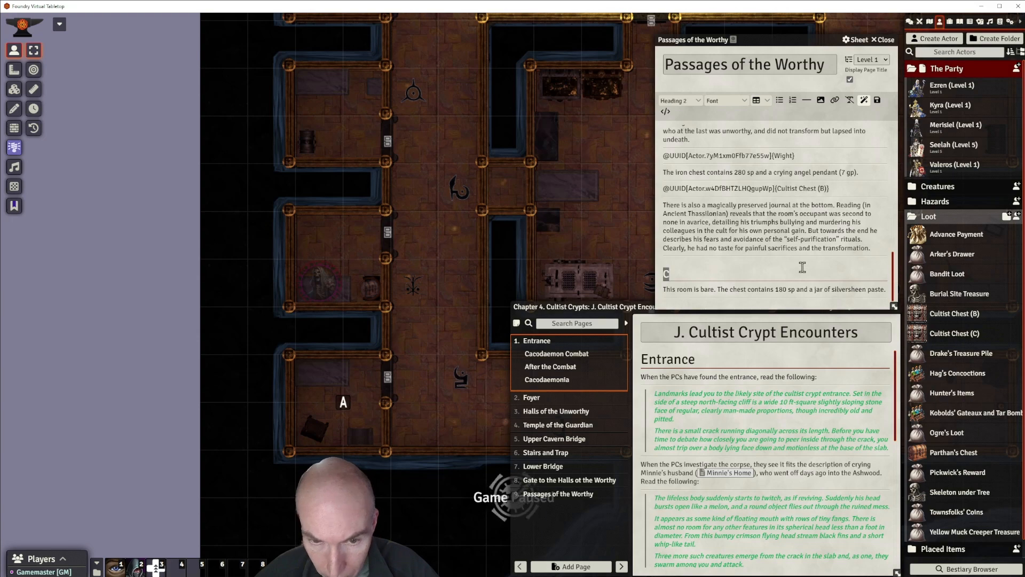
pyautogui.click(780, 291)
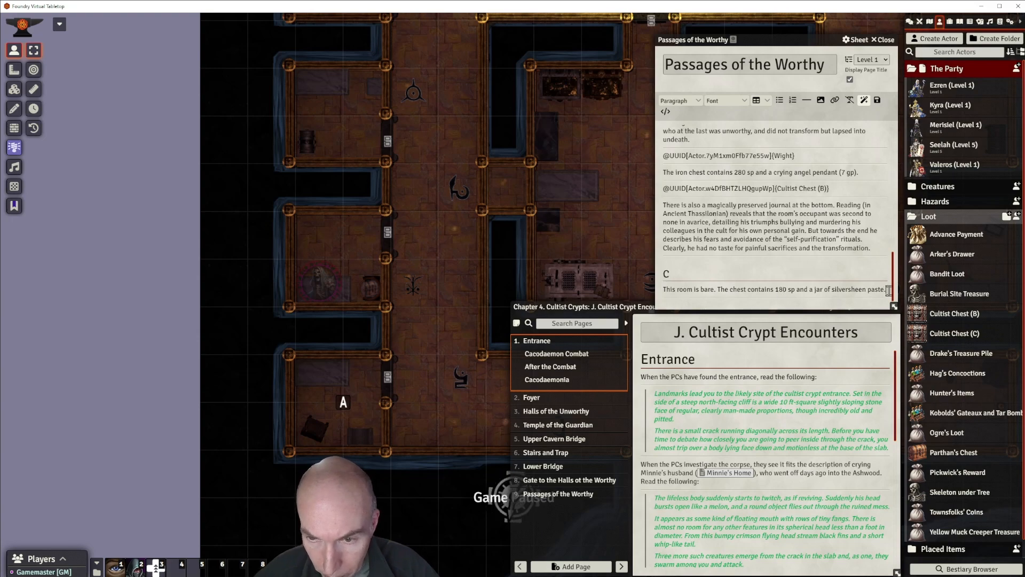
pyautogui.click(806, 102)
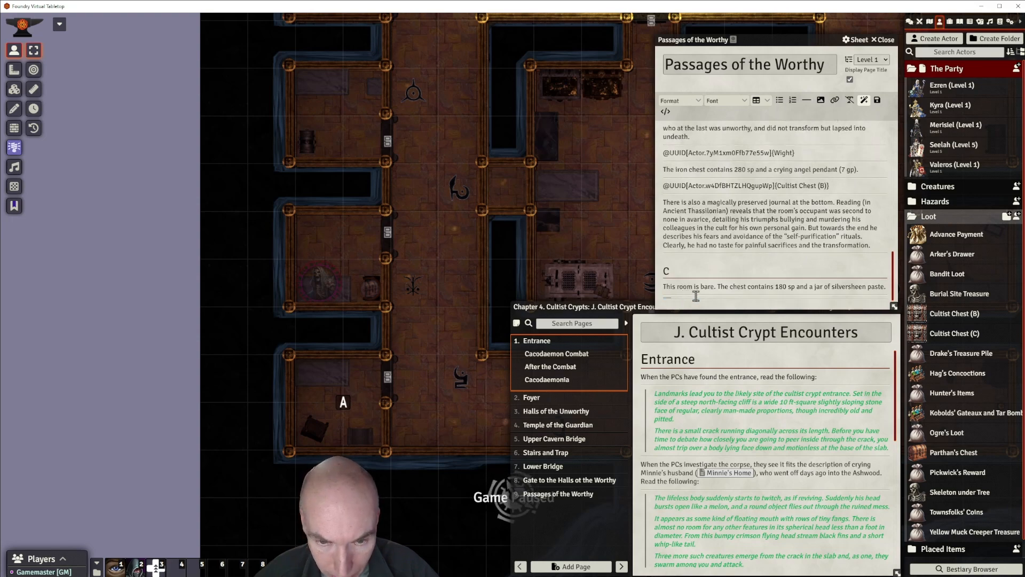
pyautogui.moveTo(967, 334); pyautogui.dragTo(735, 297)
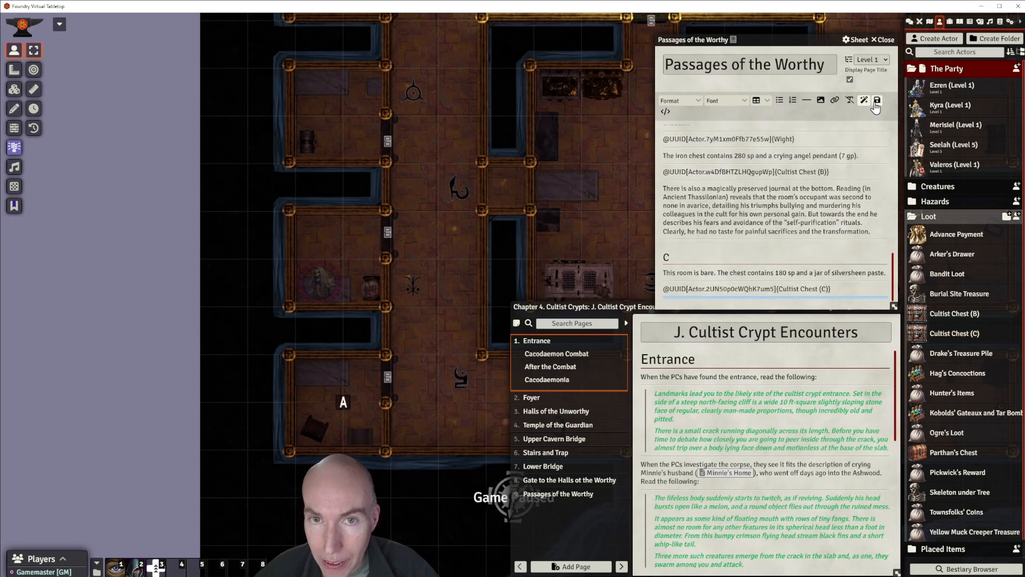
pyautogui.scroll(-1, 706, 427)
pyautogui.scroll(-10, 706, 429)
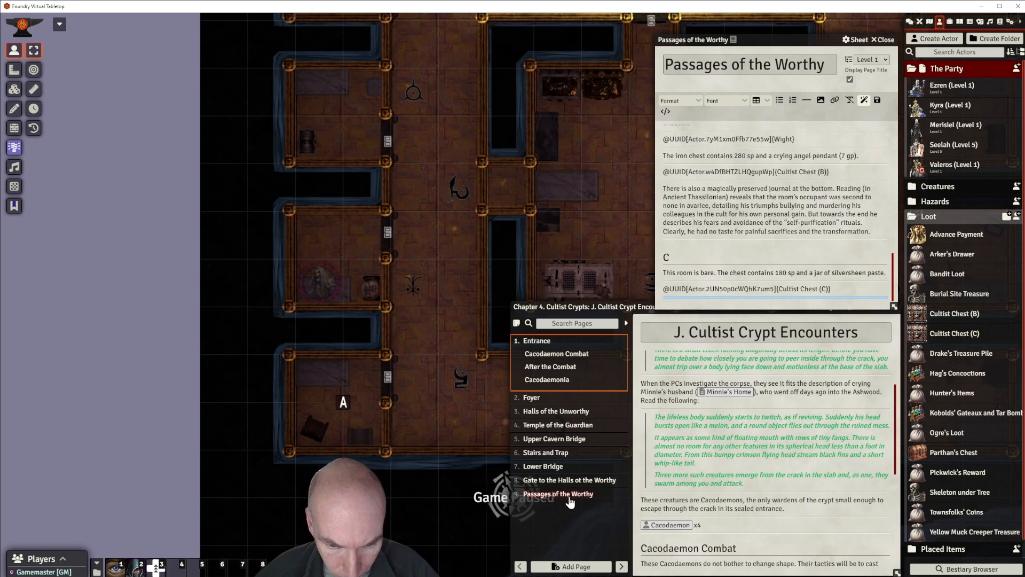
pyautogui.scroll(-3, 803, 446)
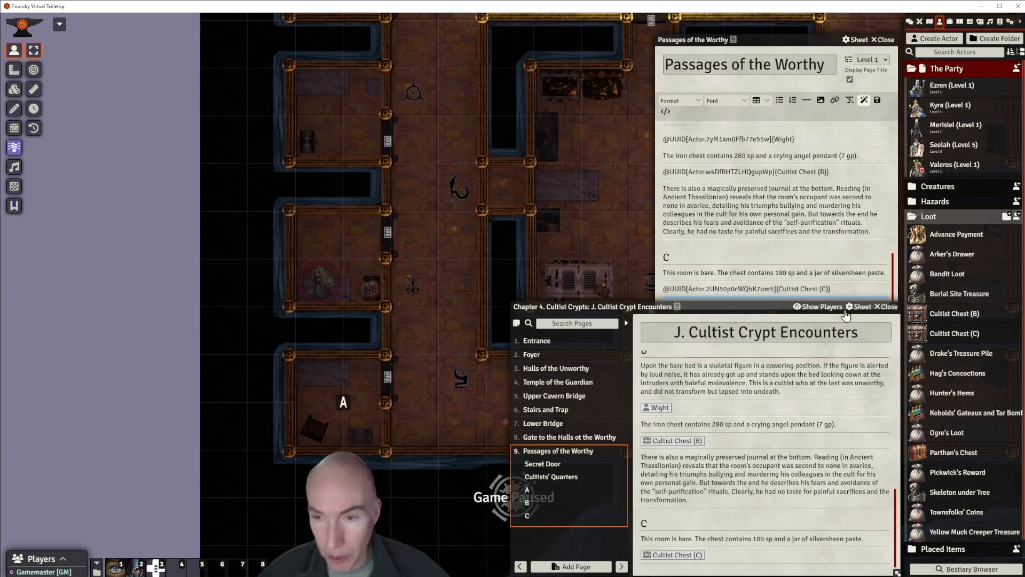
# Place a Cultist Chest (C) token over the drawn chest in the small room just north of the wight's room.
pyautogui.moveTo(948, 336); pyautogui.dragTo(352, 180)
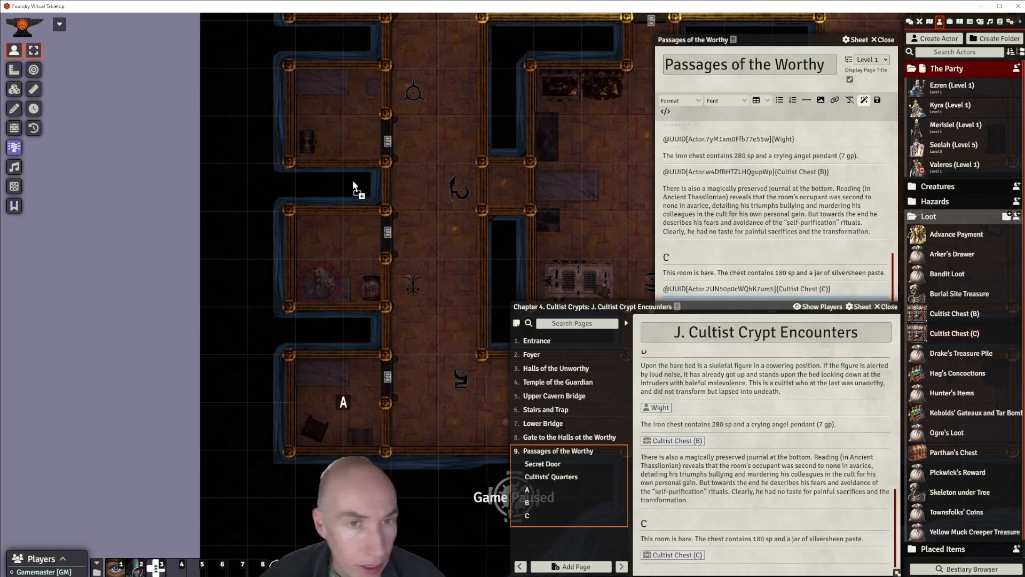
pyautogui.moveTo(309, 146); pyautogui.dragTo(309, 142)
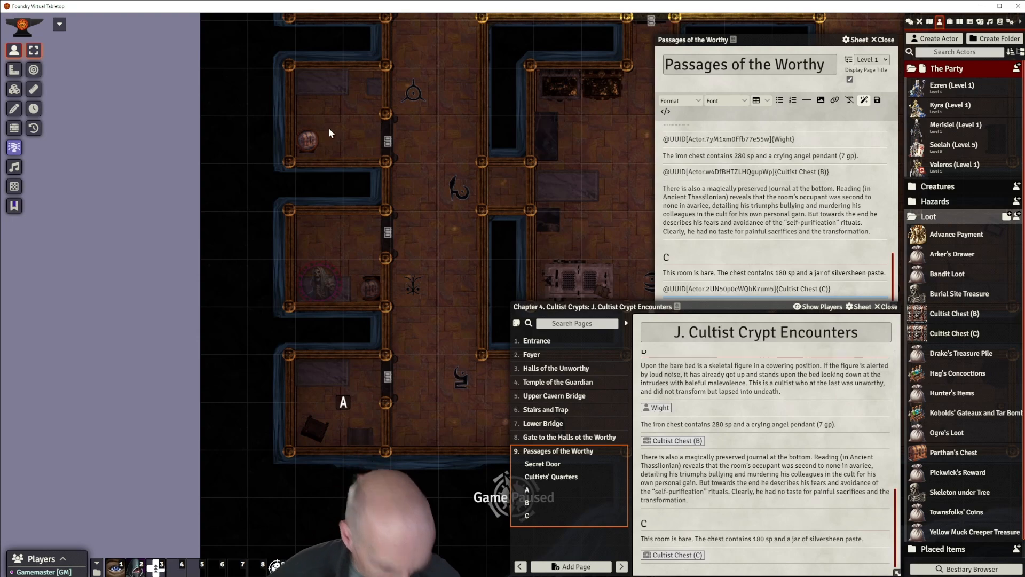
pyautogui.rightClick(309, 140)
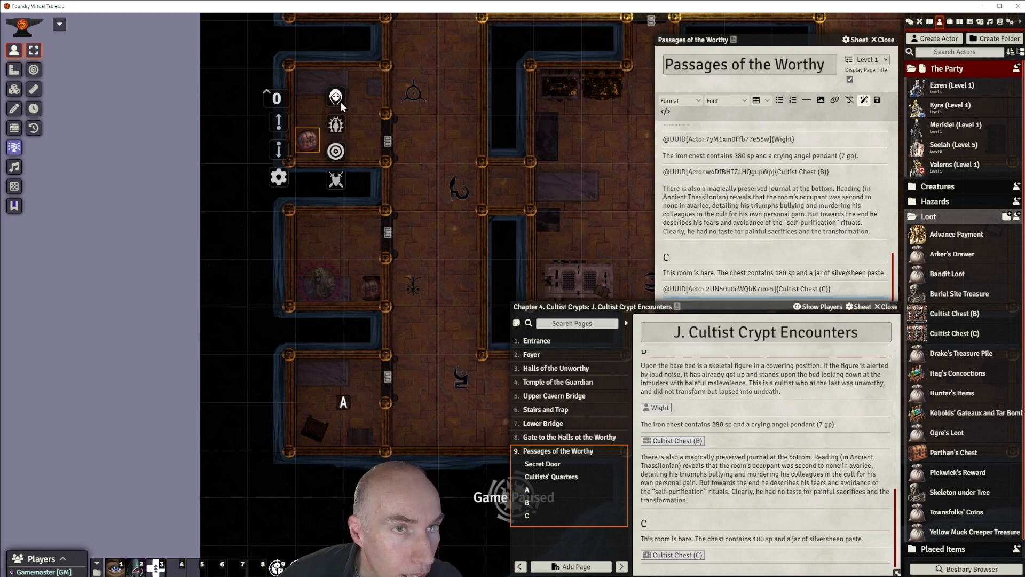
pyautogui.click(430, 130)
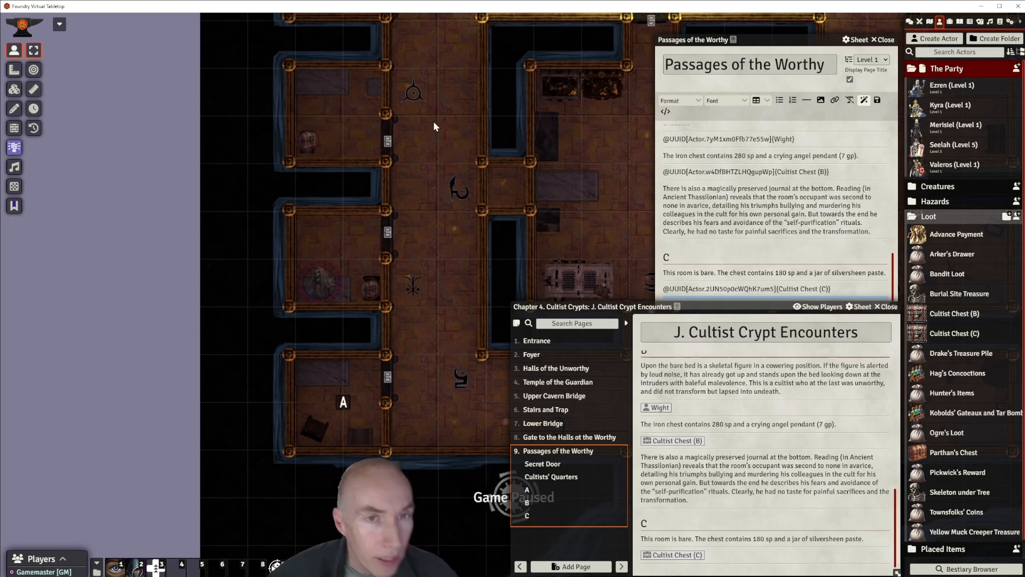
# Add a "D" line below the Cultist Chest (C) link and paste that room's description of the 310 sp, Pendant of the Occult and stone tablet.
pyautogui.moveTo(436, 131); pyautogui.dragTo(429, 334)
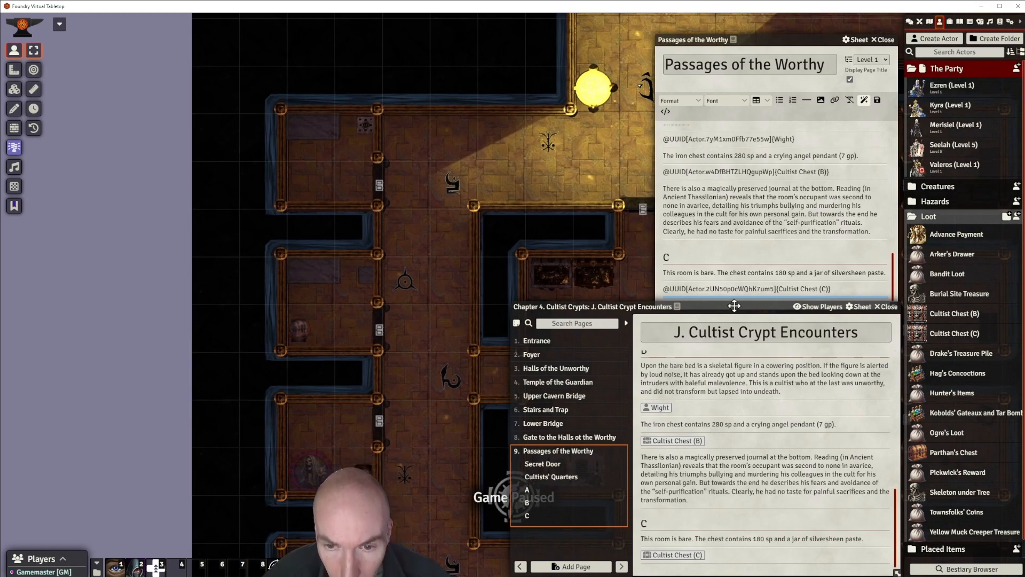
pyautogui.click(841, 287)
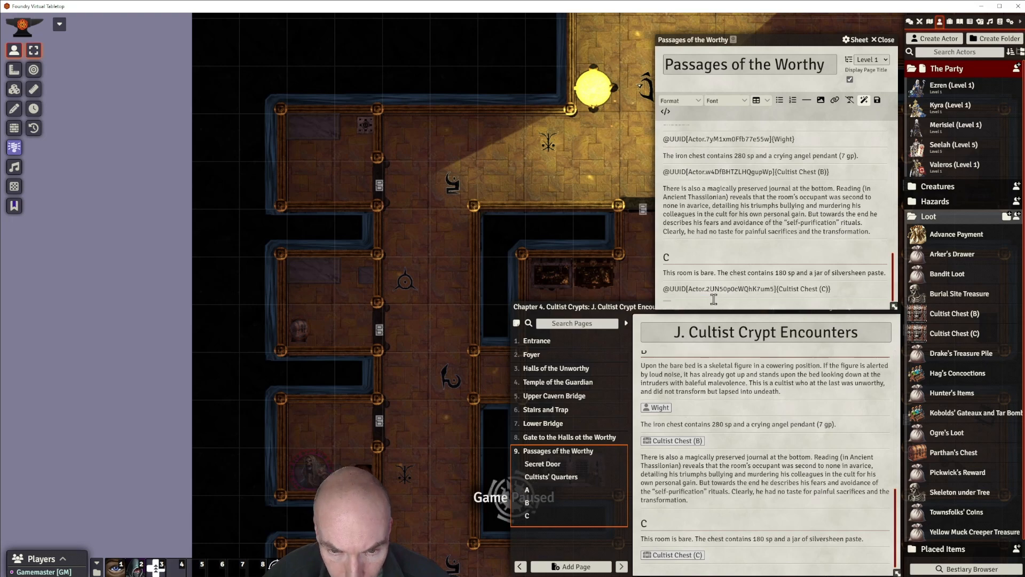
pyautogui.press('Return')
pyautogui.write('D')
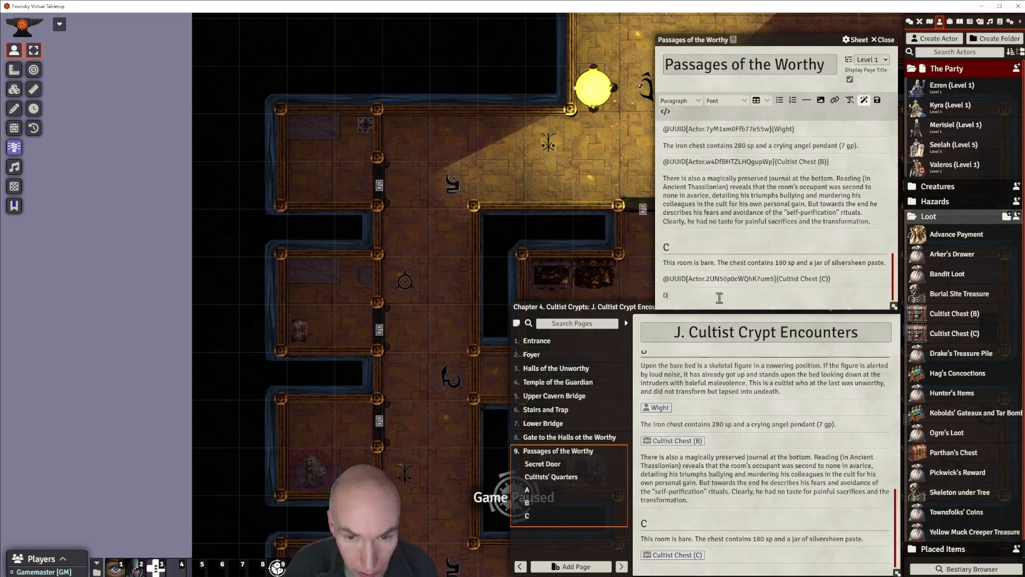
pyautogui.press('Return')
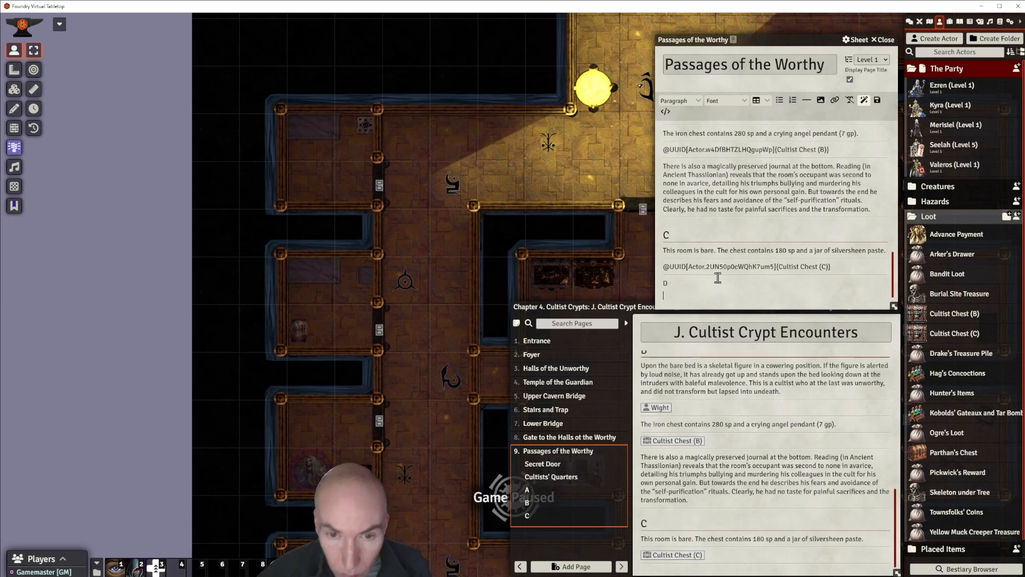
pyautogui.write('a. This room is bare. The chest contains 310 sp and a Pendant of the Occult. There is a stone tablet upon which is written a short historical note in Ancient Thassilonian. It details the rivalry between the followers of the Runelords of Greed and Sloth, both of whom ultimately served Lissala and strove for ascendance; the latter appeared only to encourage such rivalry. The note explains why the craving of riches will prevail, "for the sinews or war are infinite money", and it was "the purblind laziness of the followers of sloth who created the Beast Folk to do their work for them which ultimately brought about the downfall of the Great City".')
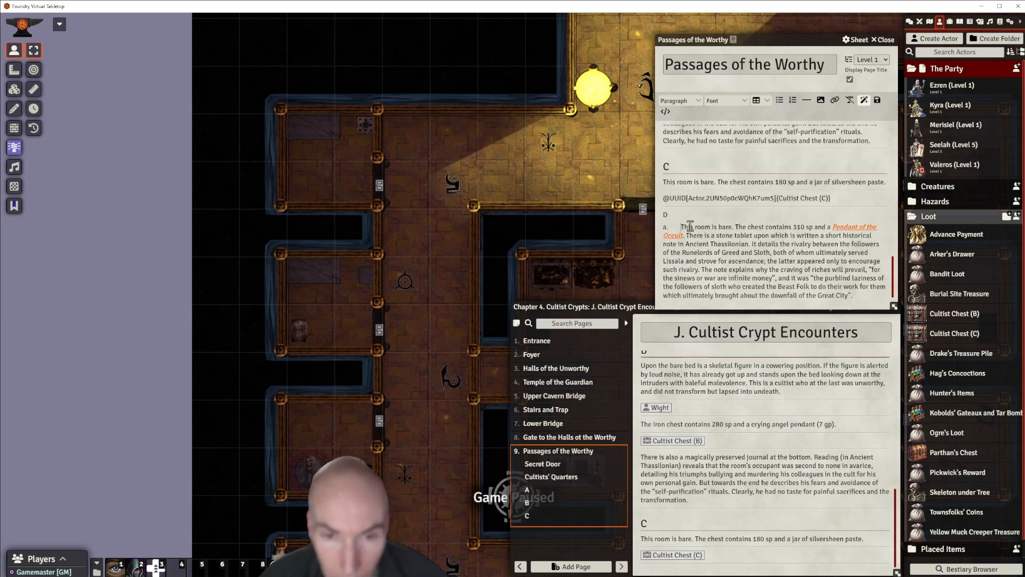
# Delete the "a." list marker and extra spacing from the start of section D's description.
pyautogui.press('BackSpace')
pyautogui.press('BackSpace')
pyautogui.press('BackSpace')
pyautogui.press('BackSpace')
pyautogui.press('BackSpace')
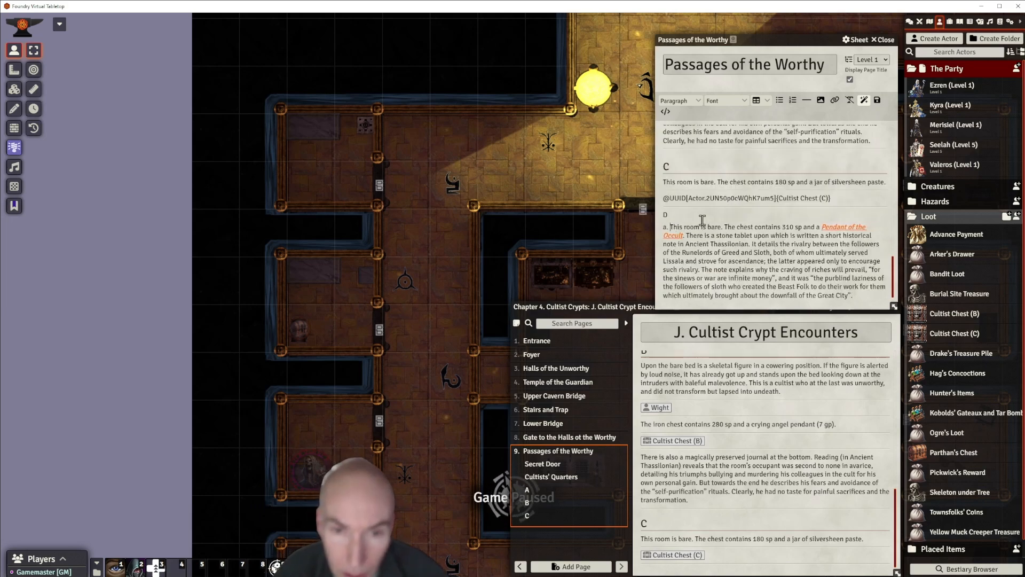
pyautogui.press('BackSpace')
pyautogui.press('BackSpace')
pyautogui.press('BackSpace')
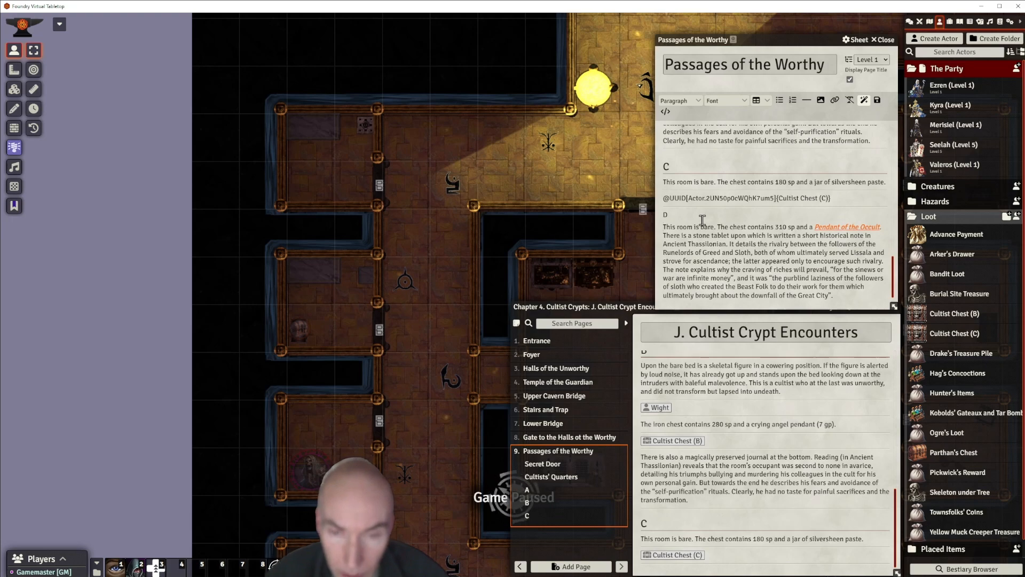
# Split section D's description into two paragraphs before "It details the rivalry between the followers".
pyautogui.click(728, 244)
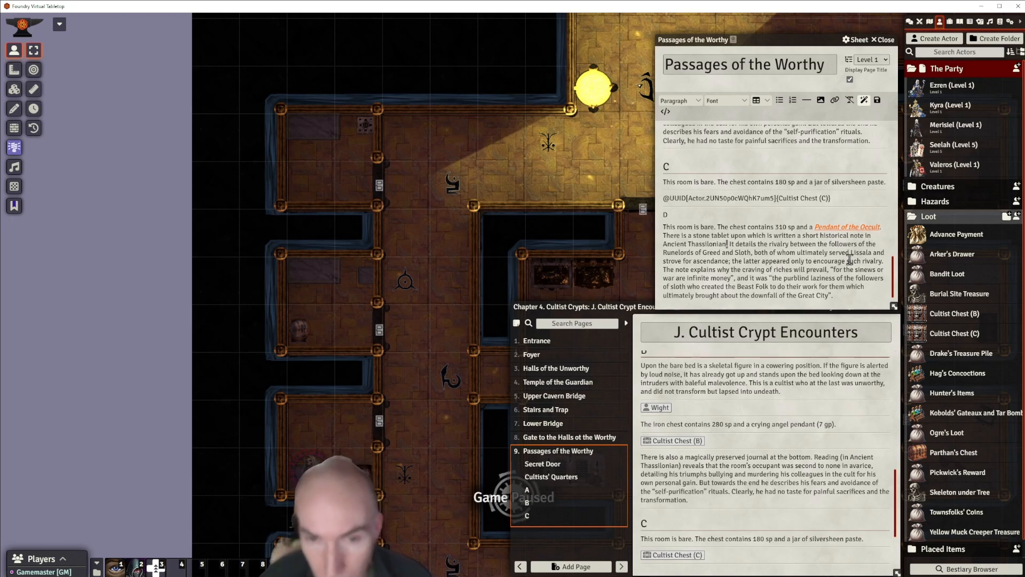
pyautogui.click(729, 244)
pyautogui.press('Return')
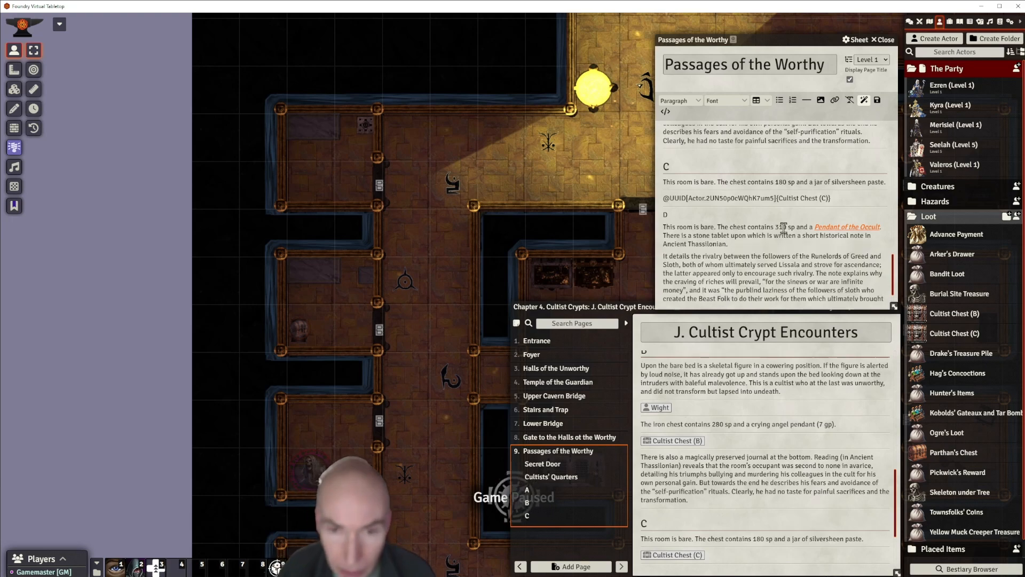
pyautogui.scroll(-1, 776, 263)
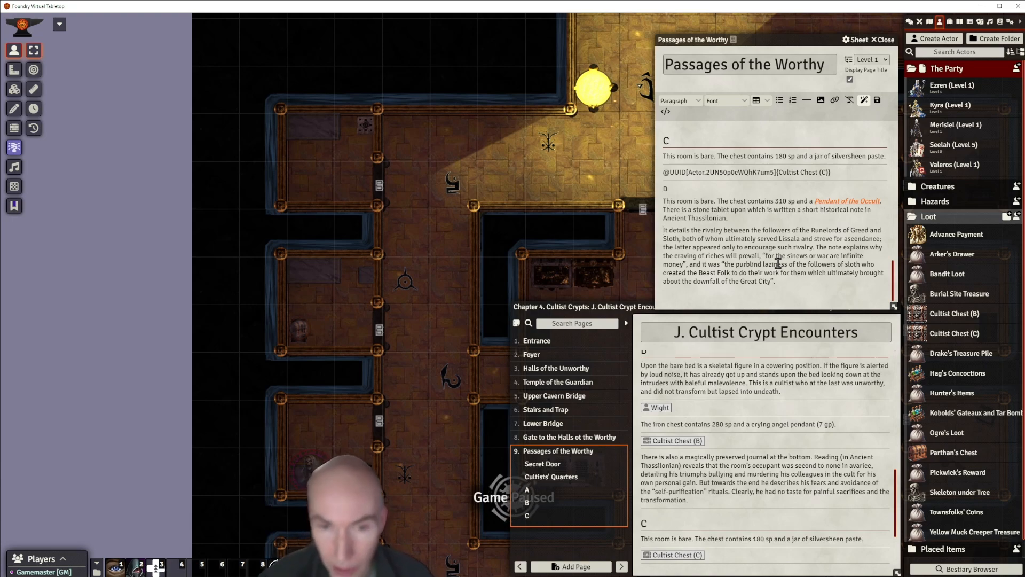
# Italicize the quote "for the sinews of war are infinite money" in section D of the Passages of the Worthy page.
pyautogui.click(814, 256)
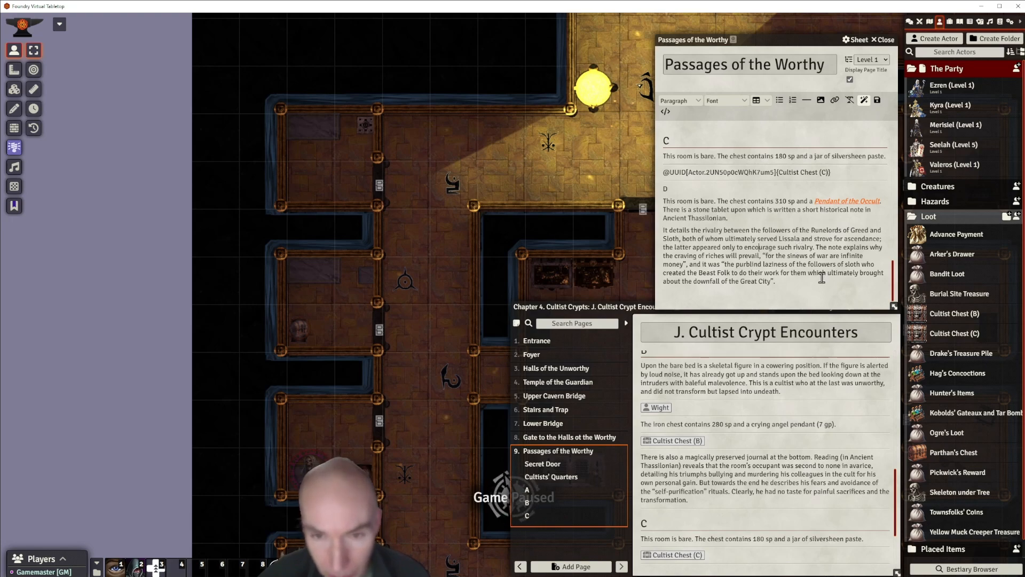
pyautogui.doubleClick(768, 256)
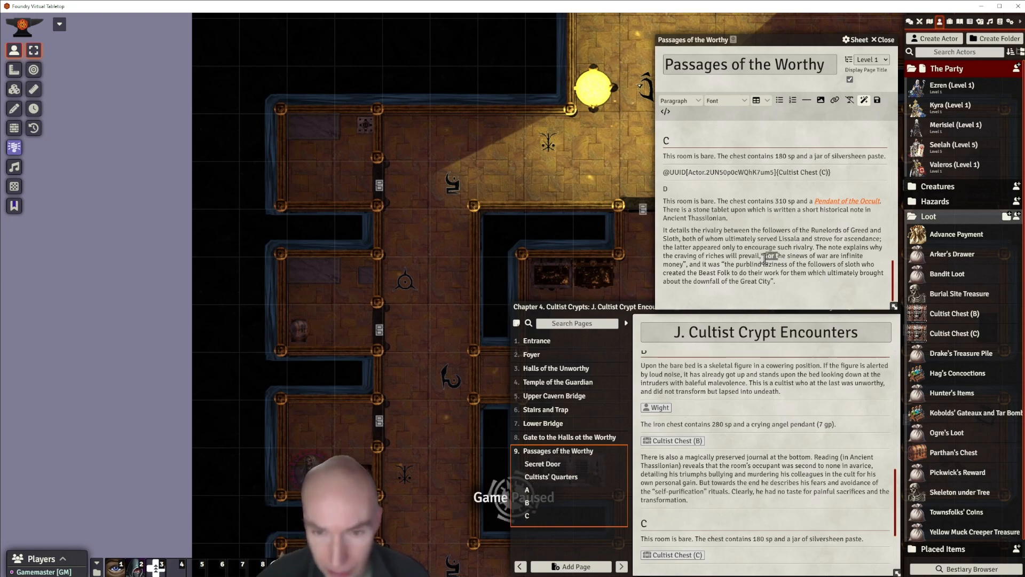
pyautogui.moveTo(769, 257); pyautogui.dragTo(683, 265)
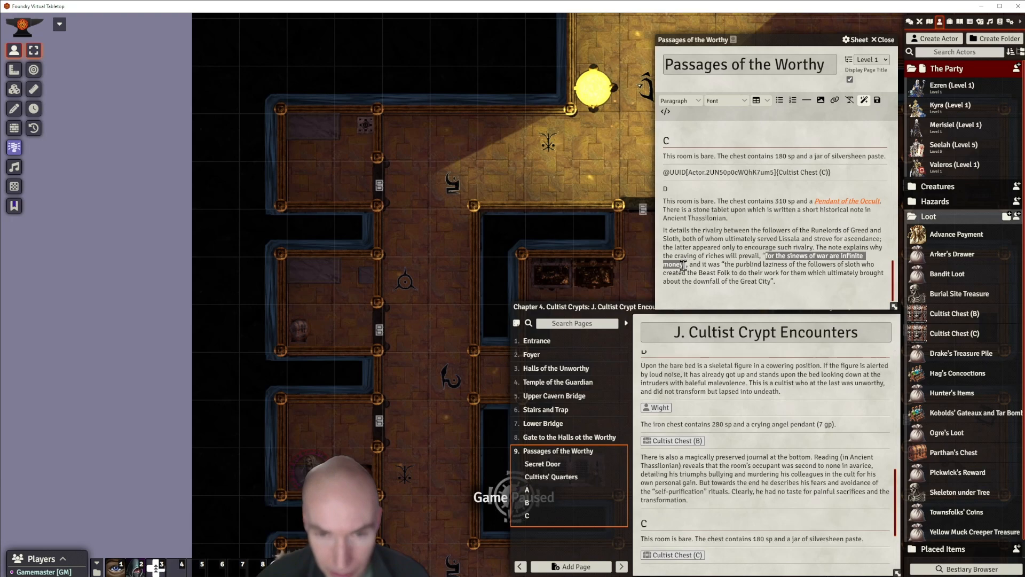
pyautogui.click(686, 102)
pyautogui.moveTo(685, 129)
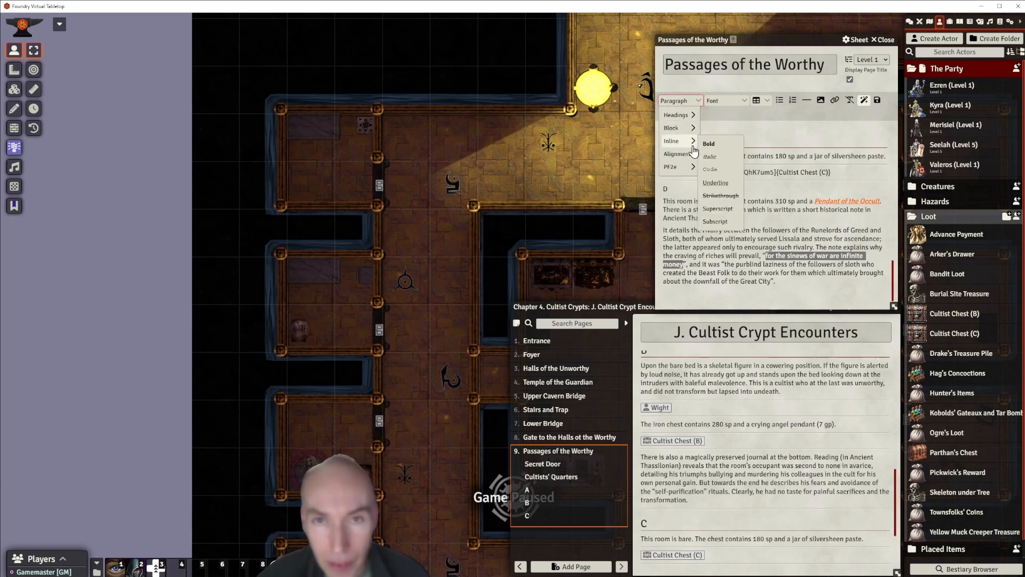
pyautogui.click(714, 157)
pyautogui.click(732, 247)
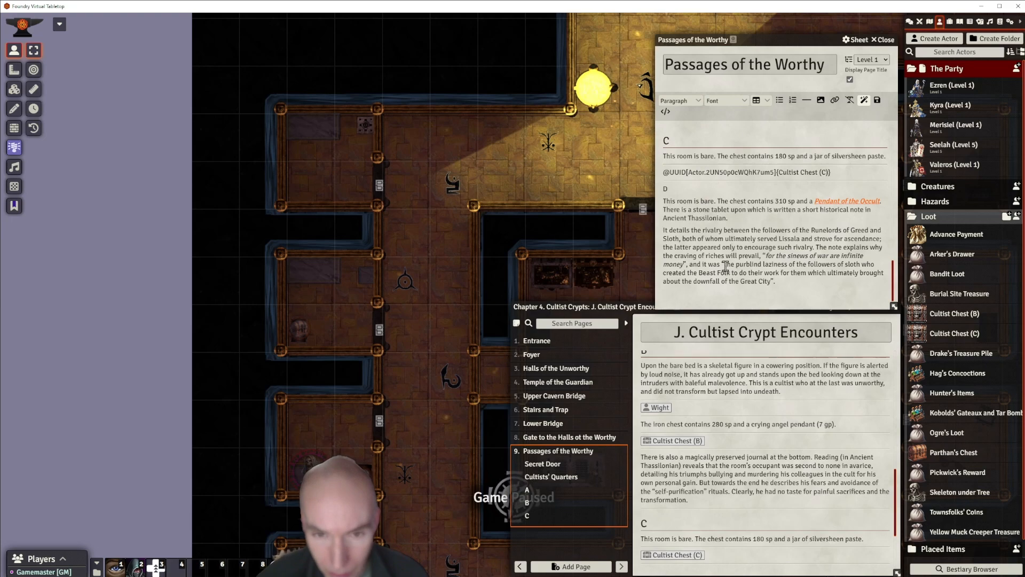
# Italicize section D's second quote, from "the purblind laziness" through "the downfall of the Great City".
pyautogui.moveTo(725, 264); pyautogui.dragTo(770, 283)
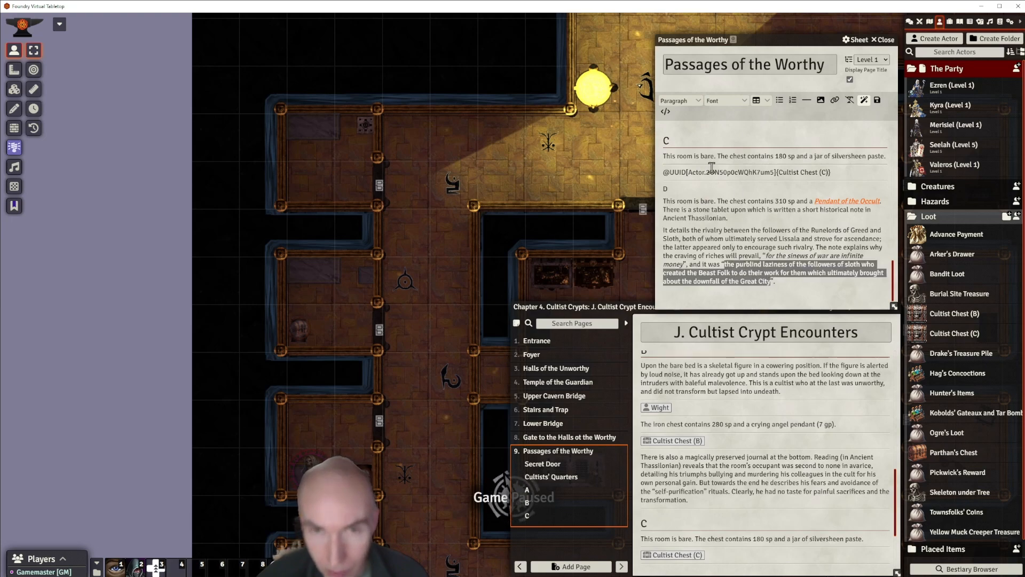
pyautogui.click(676, 101)
pyautogui.moveTo(676, 143)
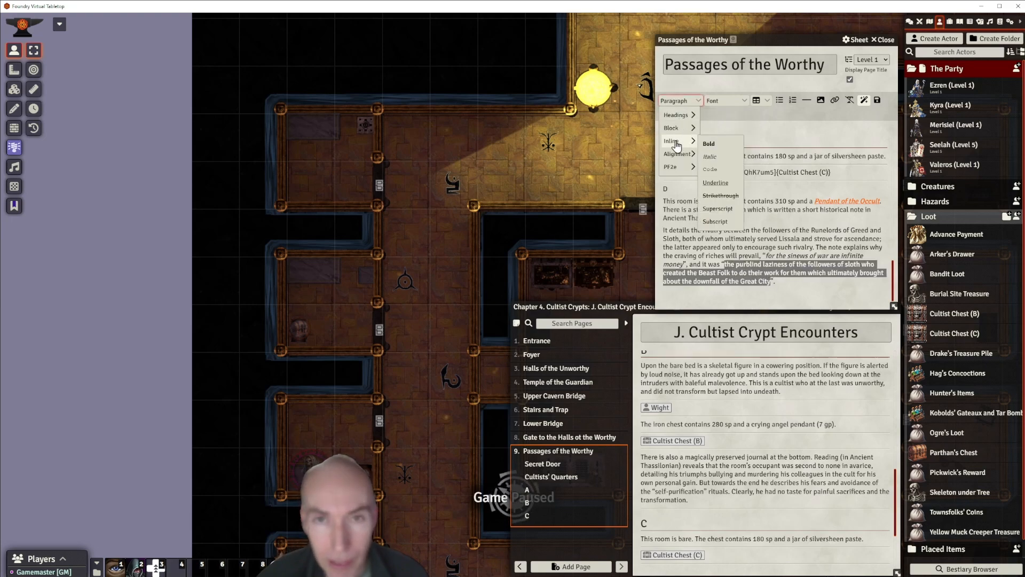
pyautogui.click(714, 157)
pyautogui.click(768, 239)
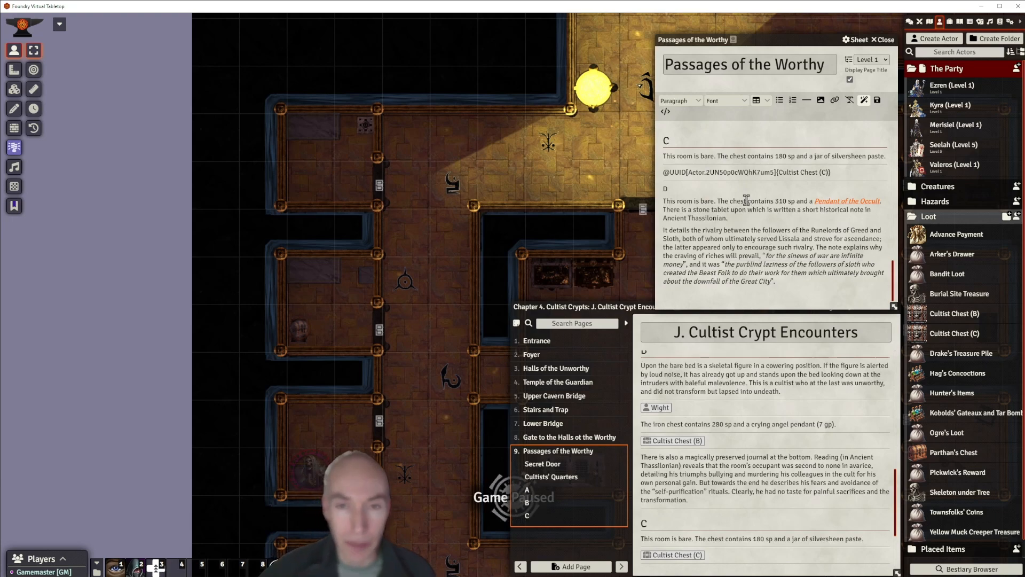
# Duplicate the Cultist Chest (C) loot actor.
pyautogui.click(954, 334)
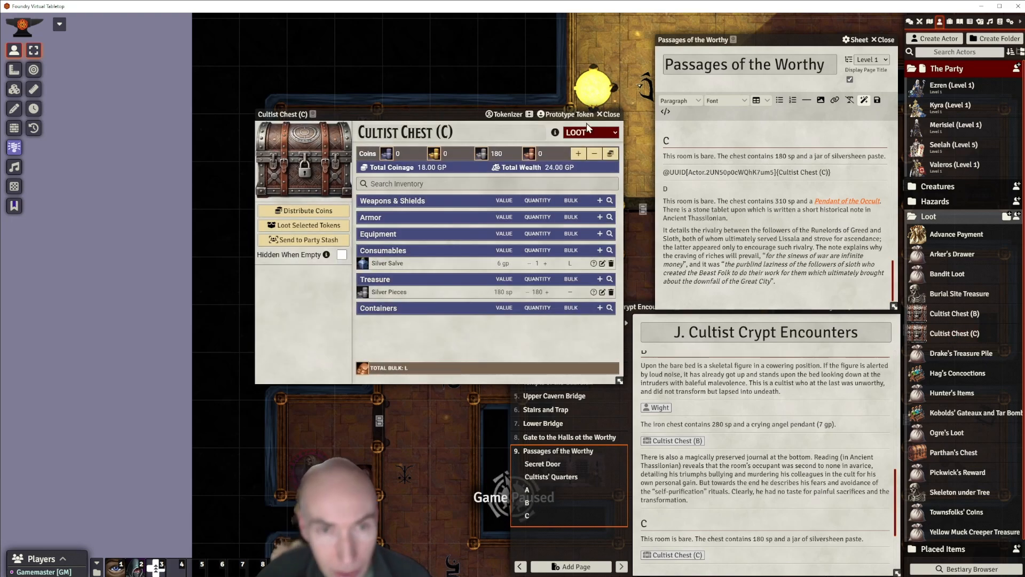
pyautogui.click(608, 114)
pyautogui.rightClick(967, 336)
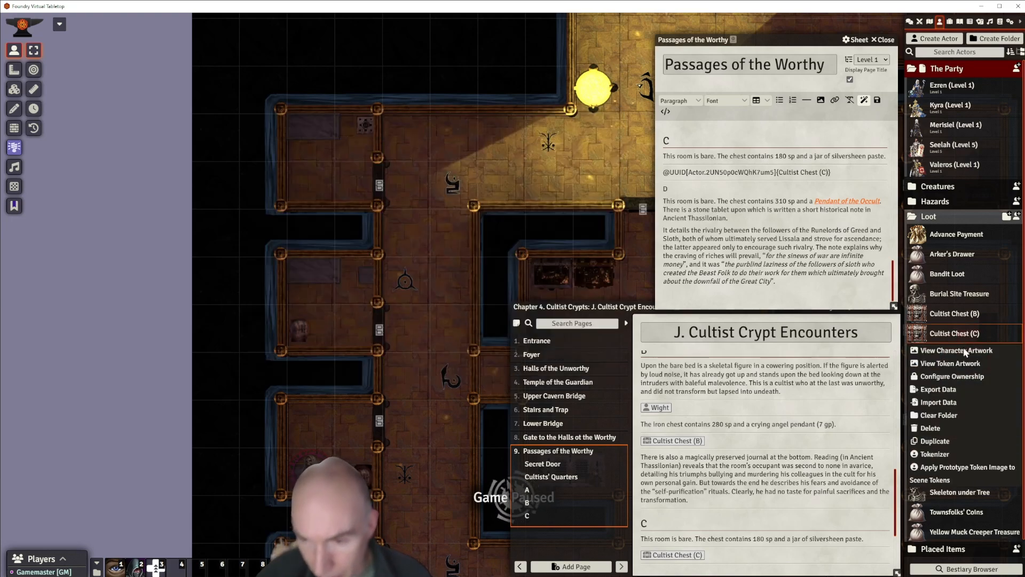
pyautogui.click(939, 440)
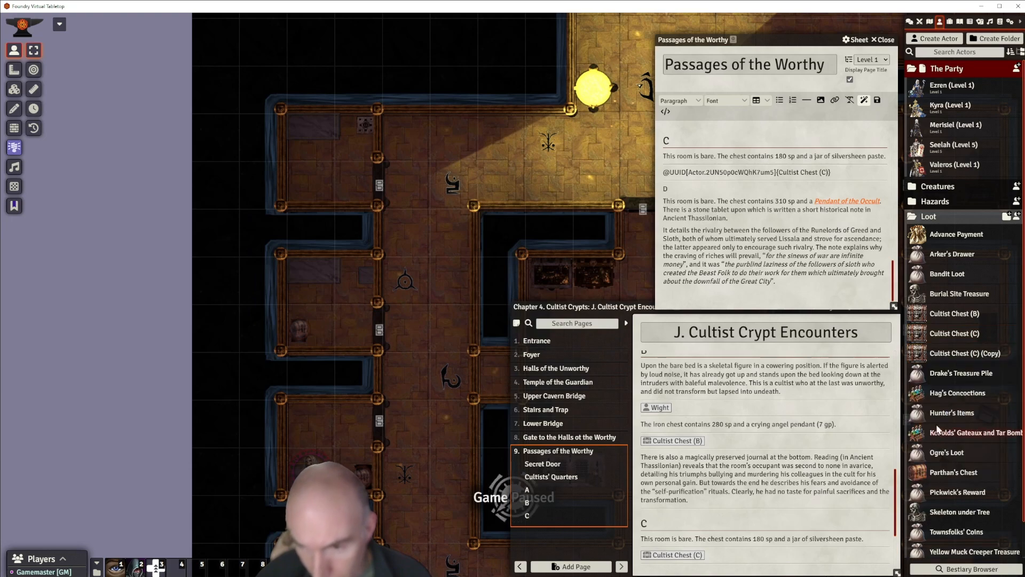
# Rename the copied chest actor as Cultist Chest (D).
pyautogui.click(961, 354)
pyautogui.moveTo(513, 160); pyautogui.dragTo(487, 137)
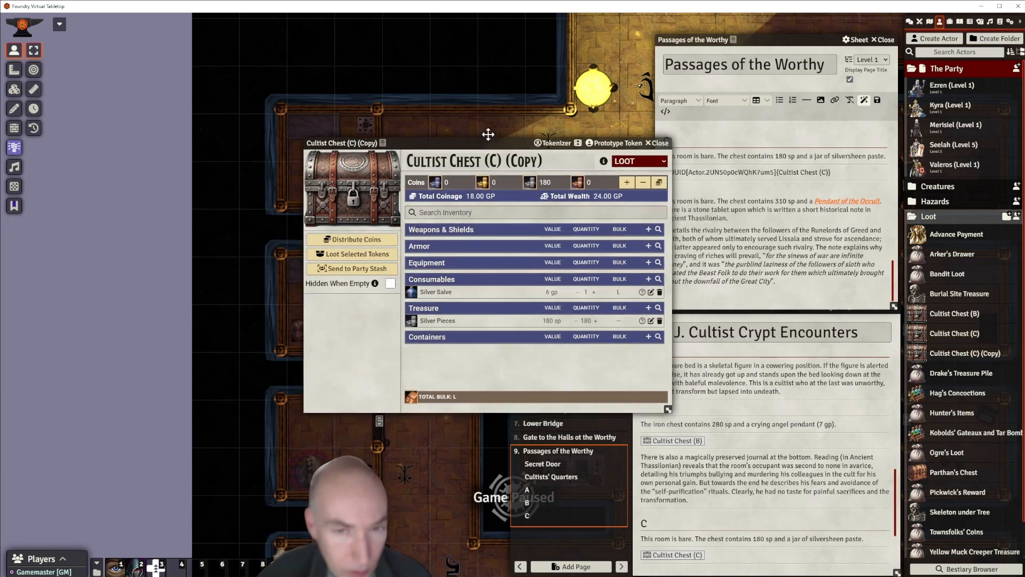
pyautogui.click(543, 158)
pyautogui.click(550, 157)
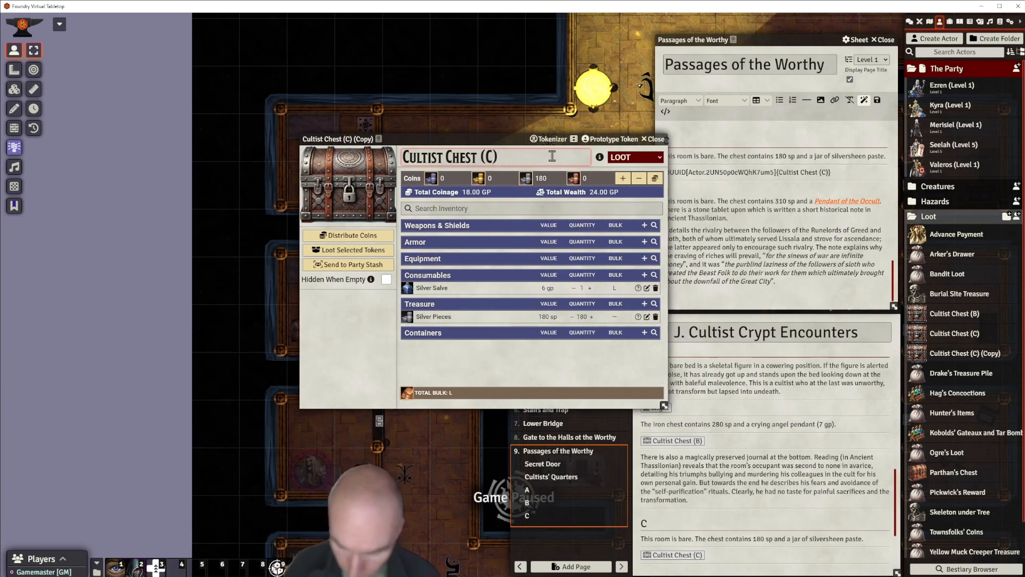
pyautogui.press('BackSpace')
pyautogui.write('D')
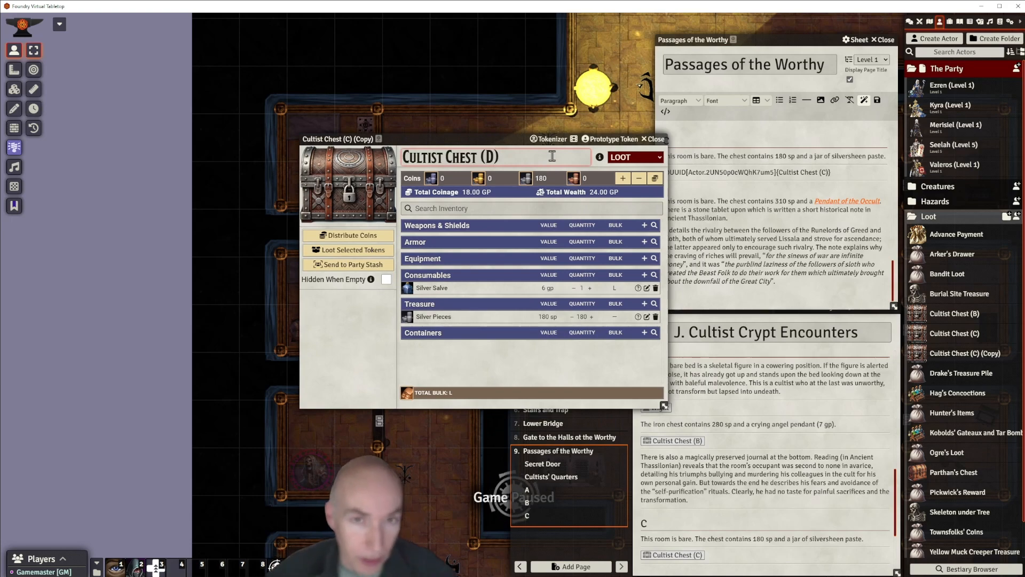
pyautogui.moveTo(522, 139); pyautogui.dragTo(486, 115)
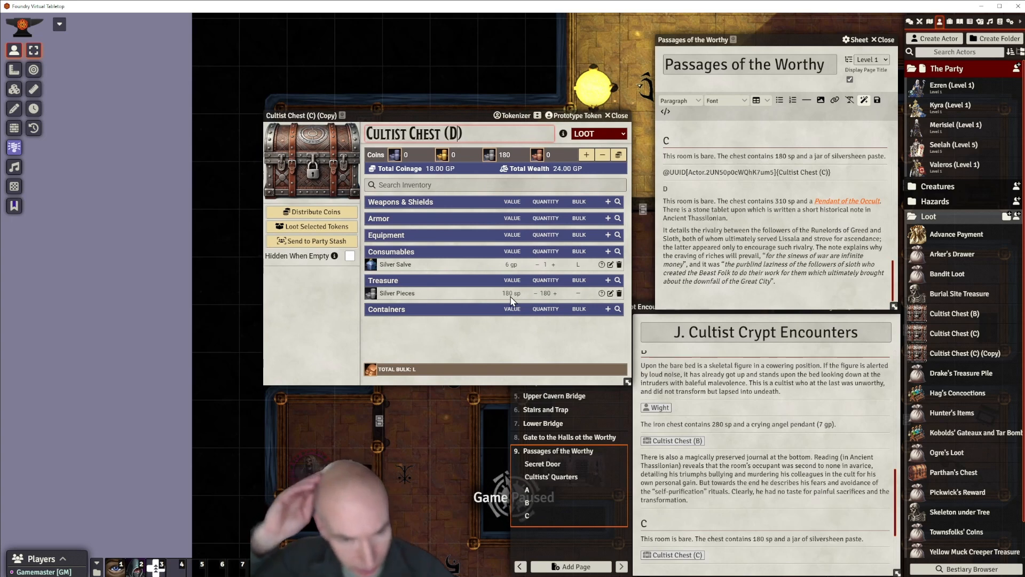
pyautogui.click(587, 156)
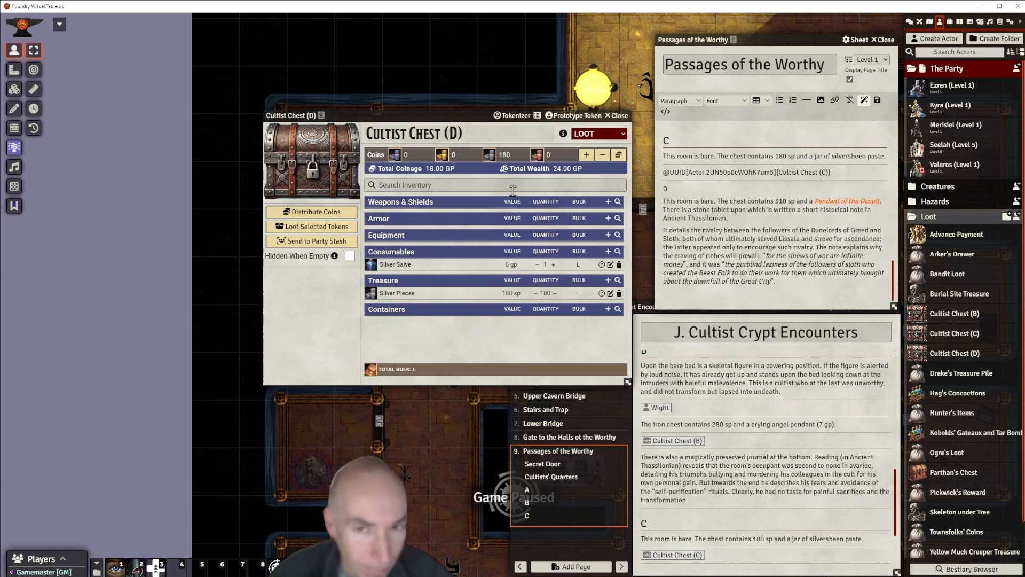
# Add 130 silver pieces to Cultist Chest (D), combining them with the existing stack.
pyautogui.moveTo(490, 113)
pyautogui.mouseDown()
pyautogui.moveTo(448, 128)
pyautogui.moveTo(288, 90)
pyautogui.moveTo(483, 111)
pyautogui.mouseUp()
pyautogui.click(580, 153)
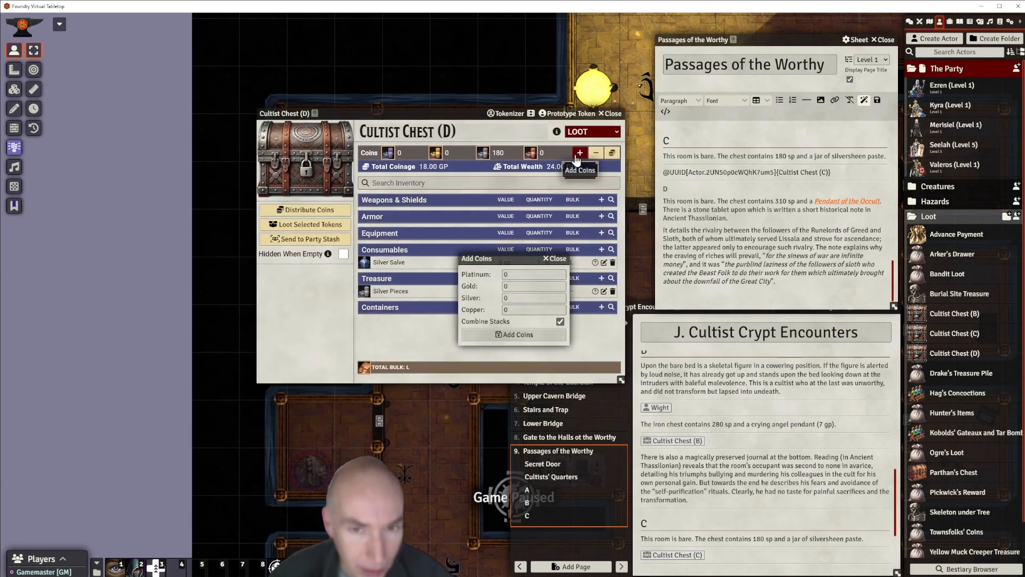
pyautogui.click(518, 298)
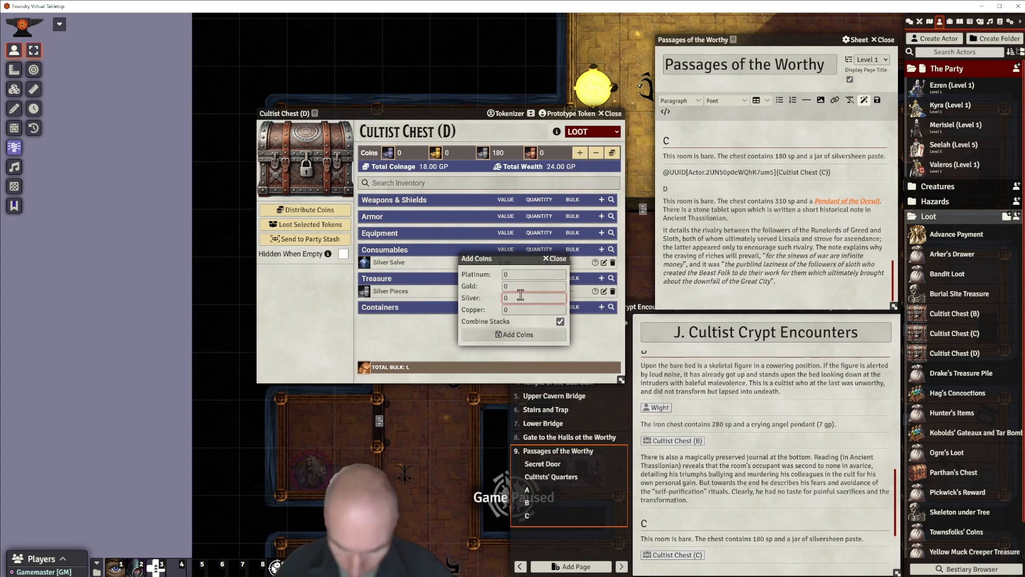
pyautogui.write('130')
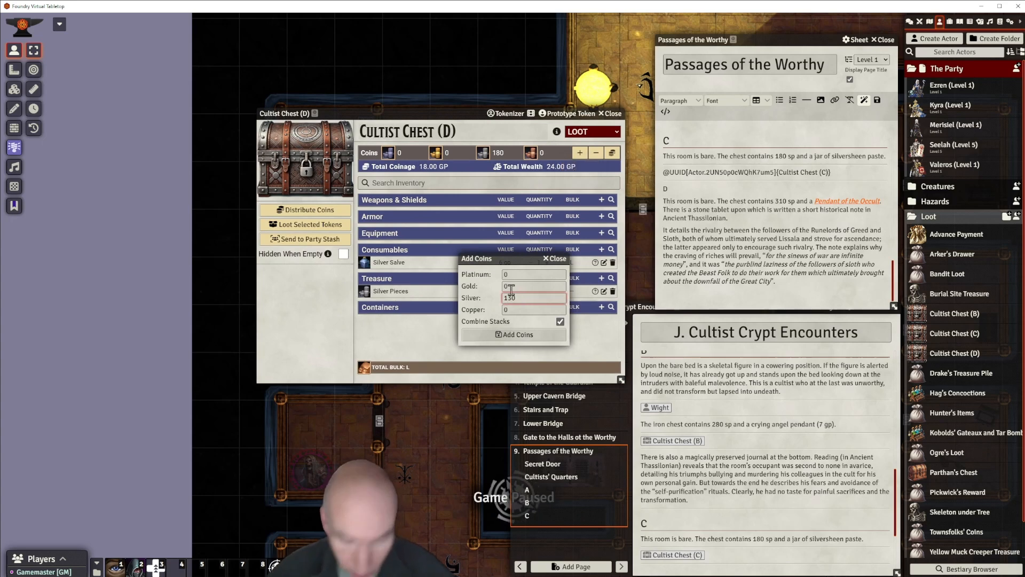
pyautogui.click(514, 334)
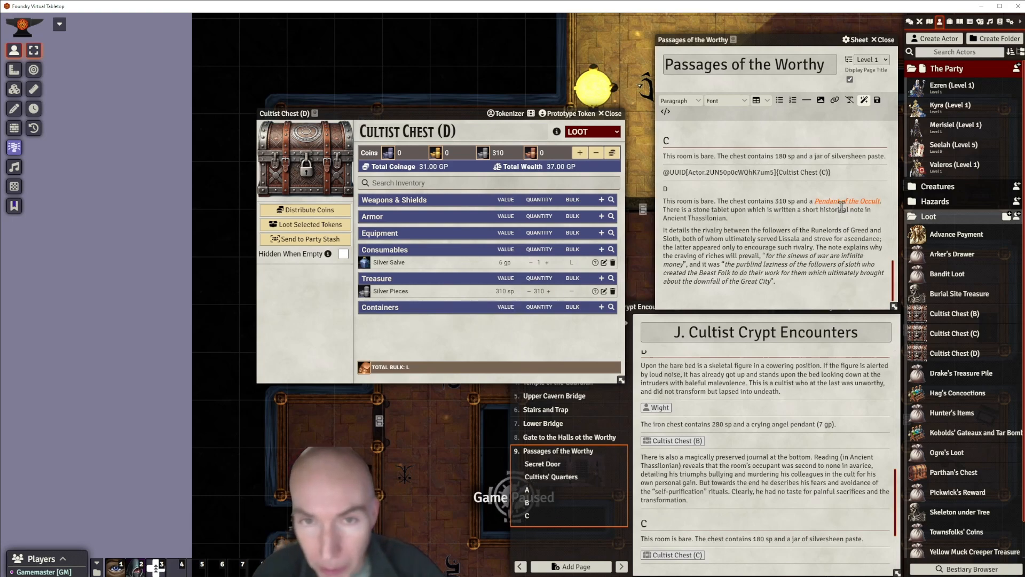
# Find "pendant" in the compendiums, add the Pendant of the Occult to Cultist Chest (D), and delete the chest's Silver Salve.
pyautogui.click(1000, 22)
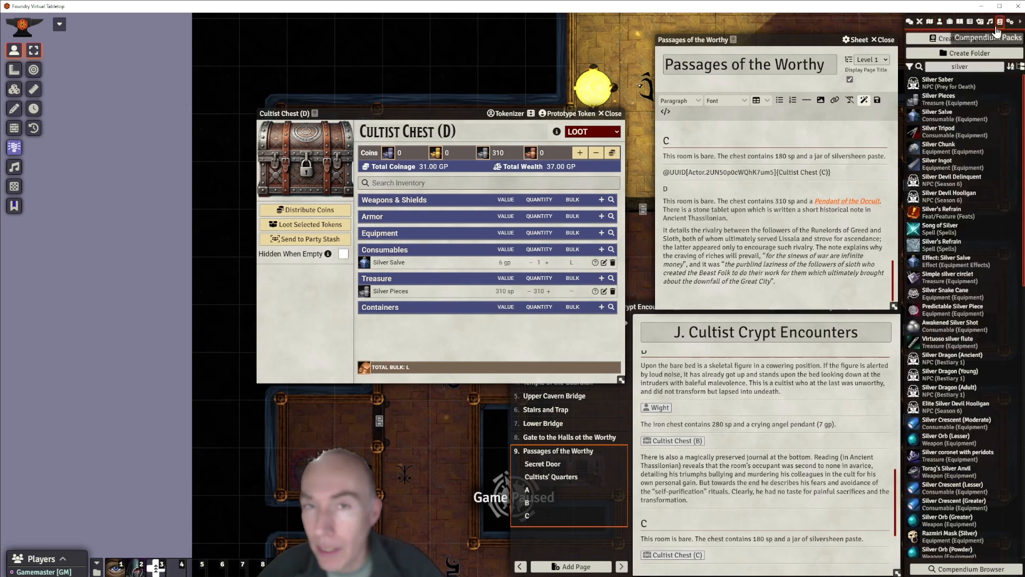
pyautogui.write('penda')
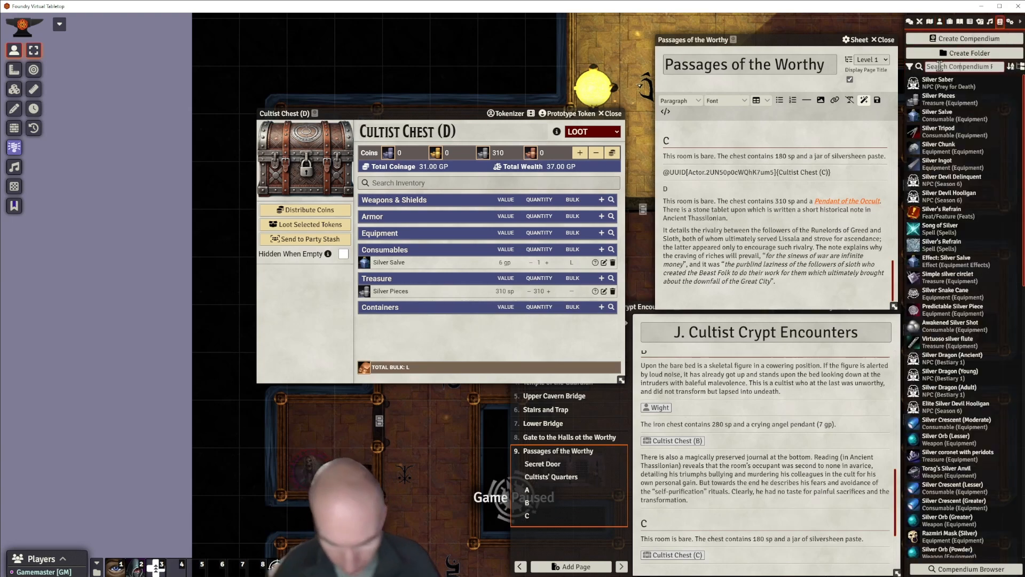
pyautogui.write('nt')
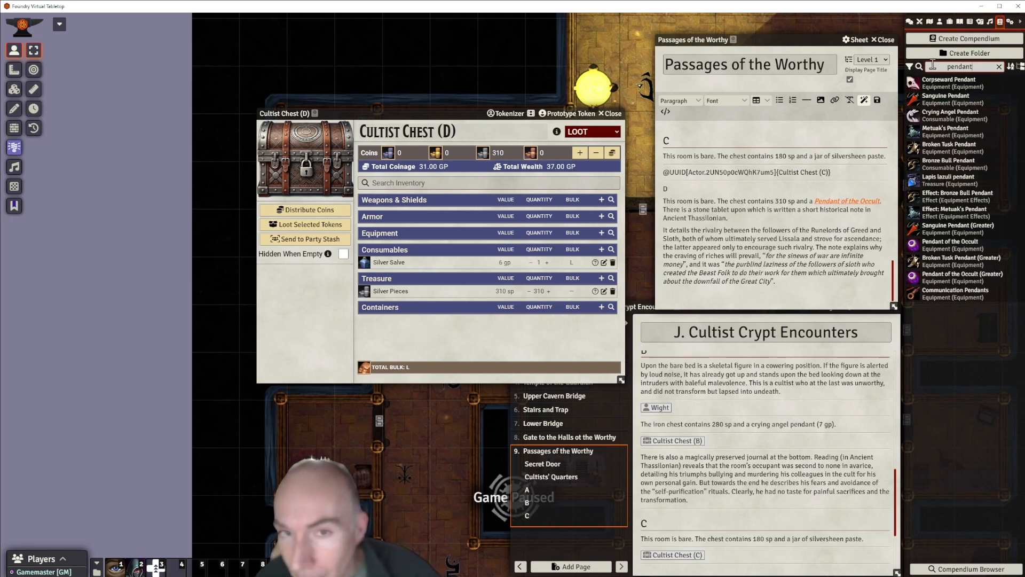
pyautogui.moveTo(959, 246); pyautogui.dragTo(475, 262)
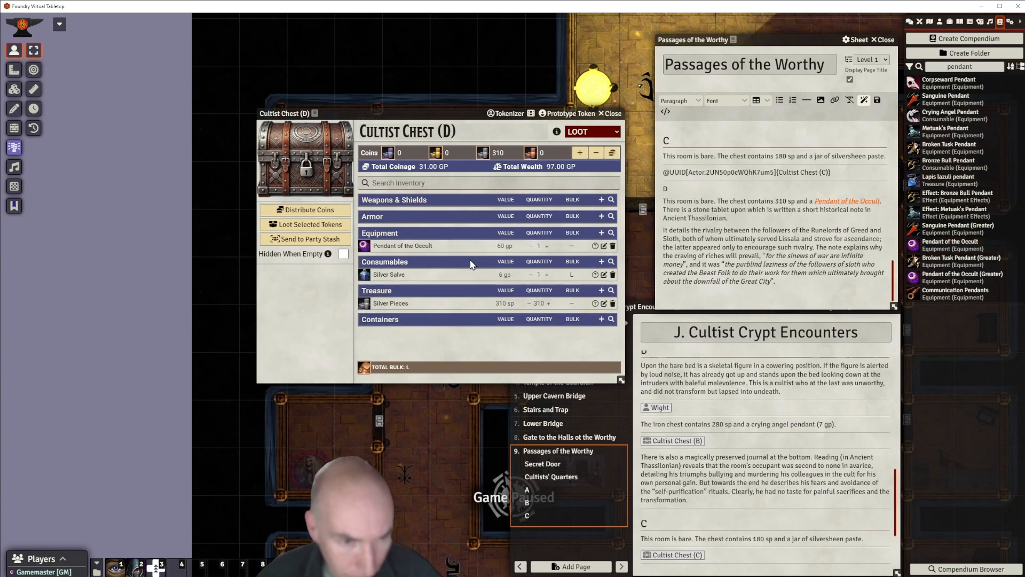
pyautogui.click(612, 274)
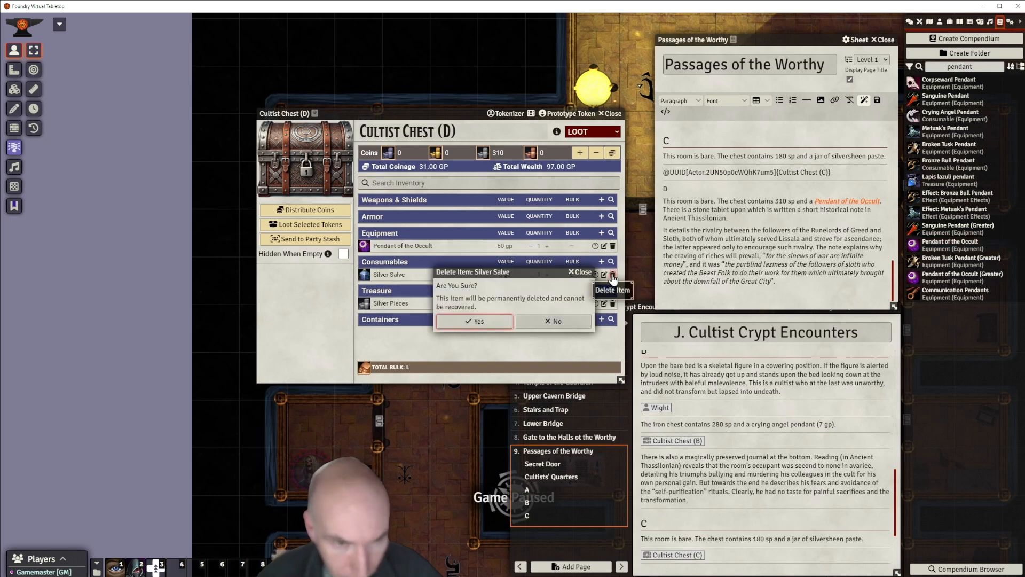
pyautogui.click(479, 319)
# Examine the Pendant of the Occult's description and its linked Guidance cantrip, then close both sheets.
pyautogui.click(403, 245)
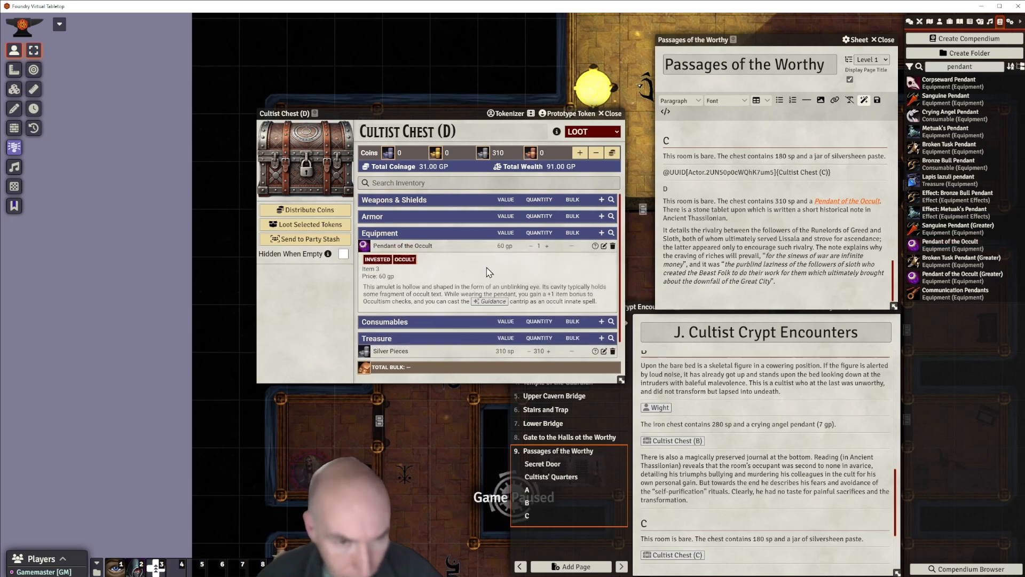
pyautogui.scroll(-1, 492, 273)
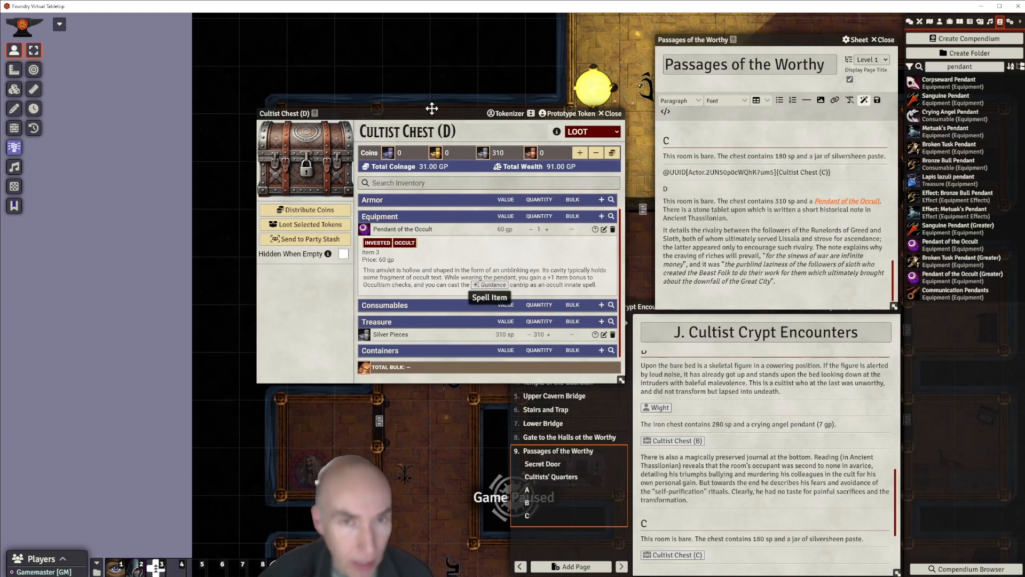
pyautogui.moveTo(446, 111); pyautogui.dragTo(465, 63)
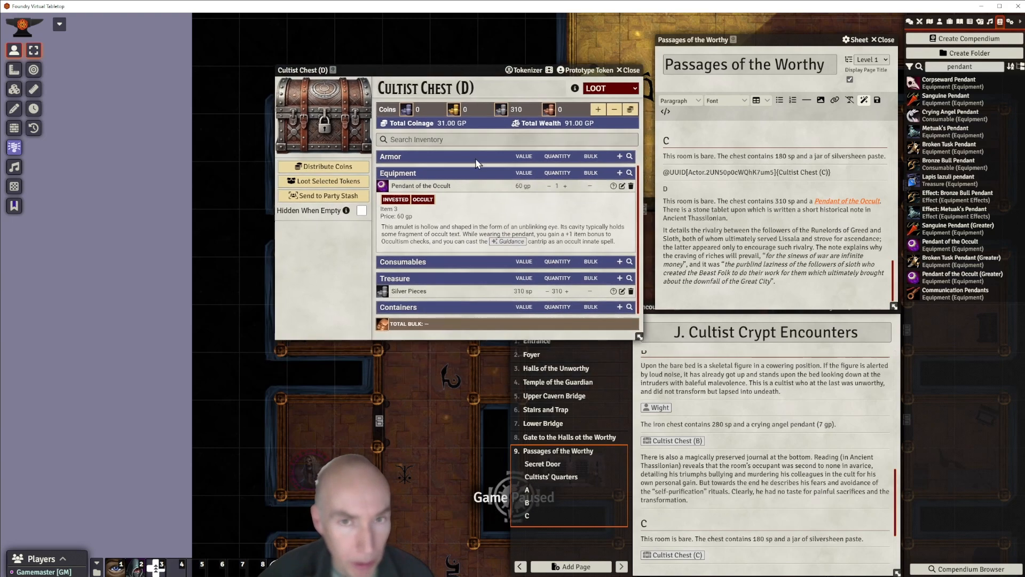
pyautogui.click(510, 244)
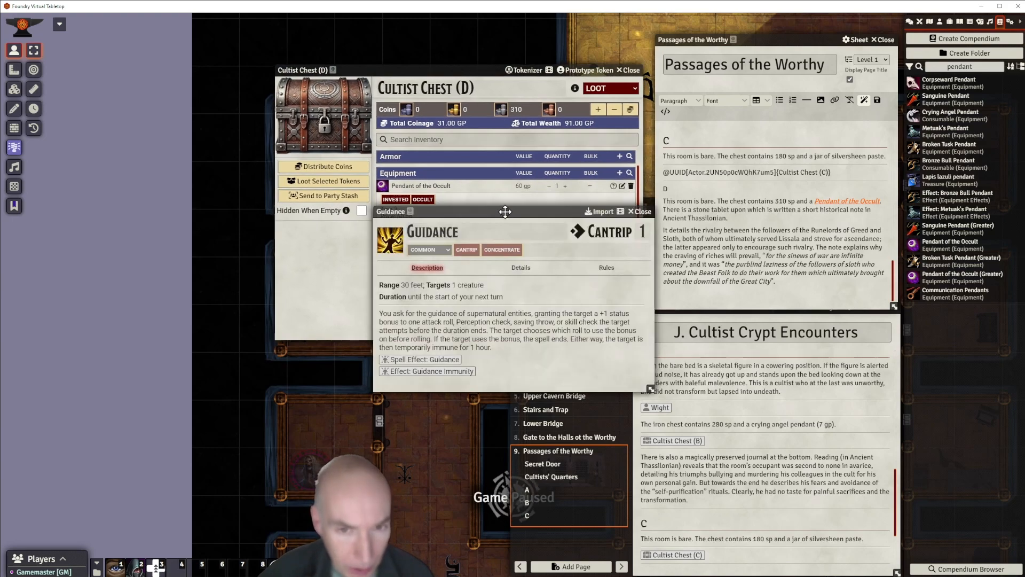
pyautogui.moveTo(503, 210); pyautogui.dragTo(500, 114)
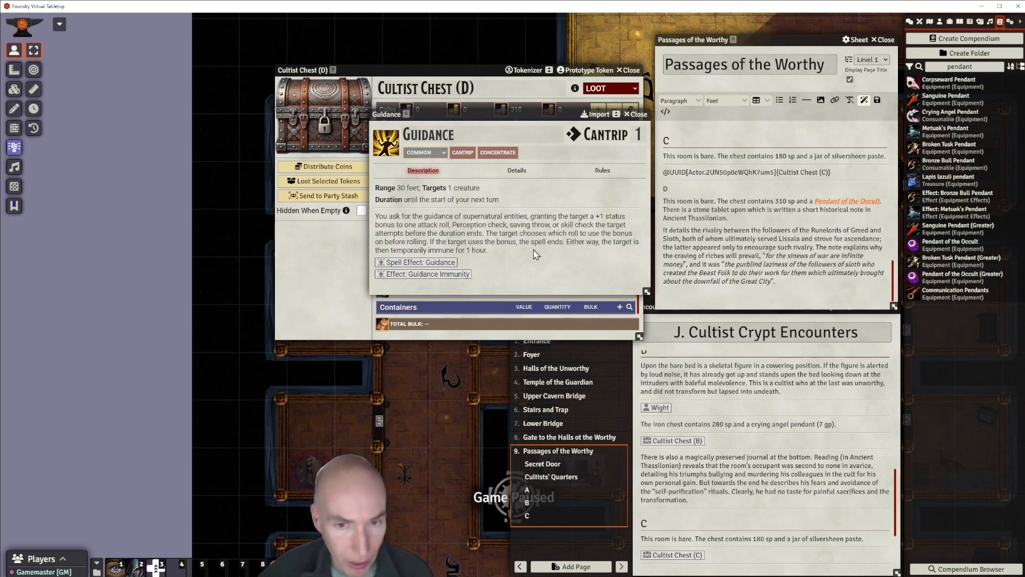
pyautogui.click(525, 109)
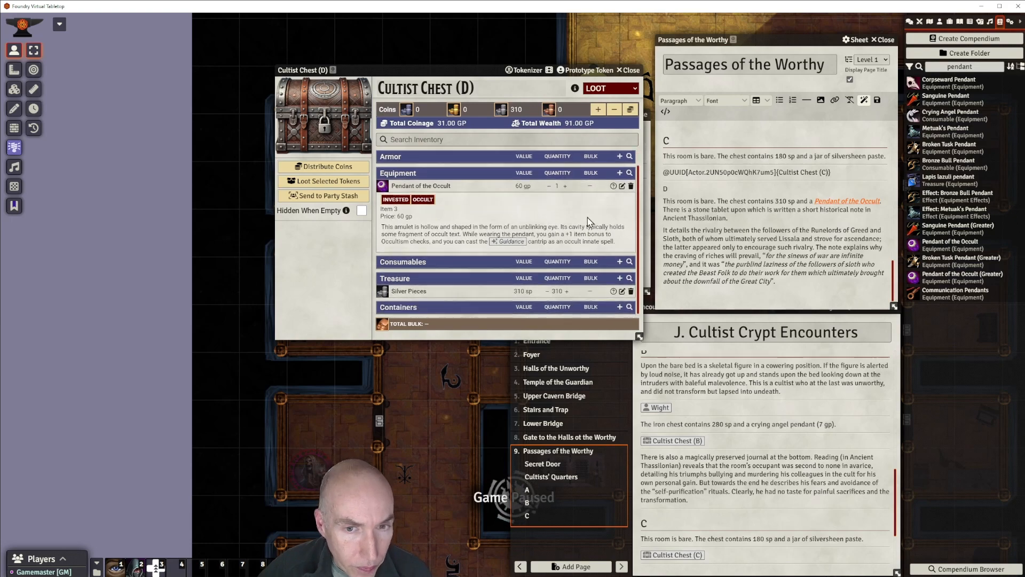
pyautogui.moveTo(481, 74); pyautogui.dragTo(475, 77)
pyautogui.click(624, 74)
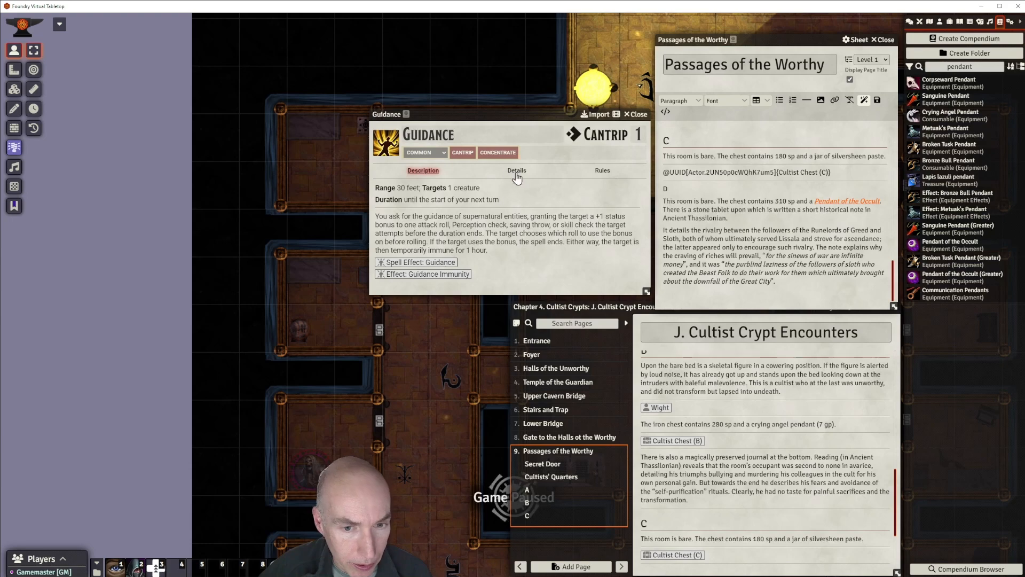
pyautogui.moveTo(530, 128); pyautogui.dragTo(525, 143)
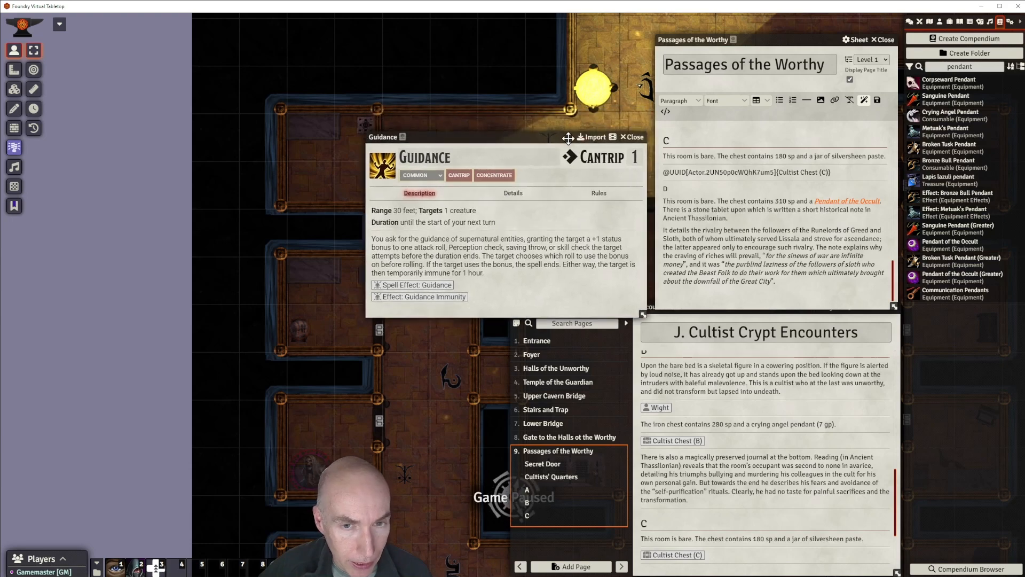
pyautogui.click(633, 137)
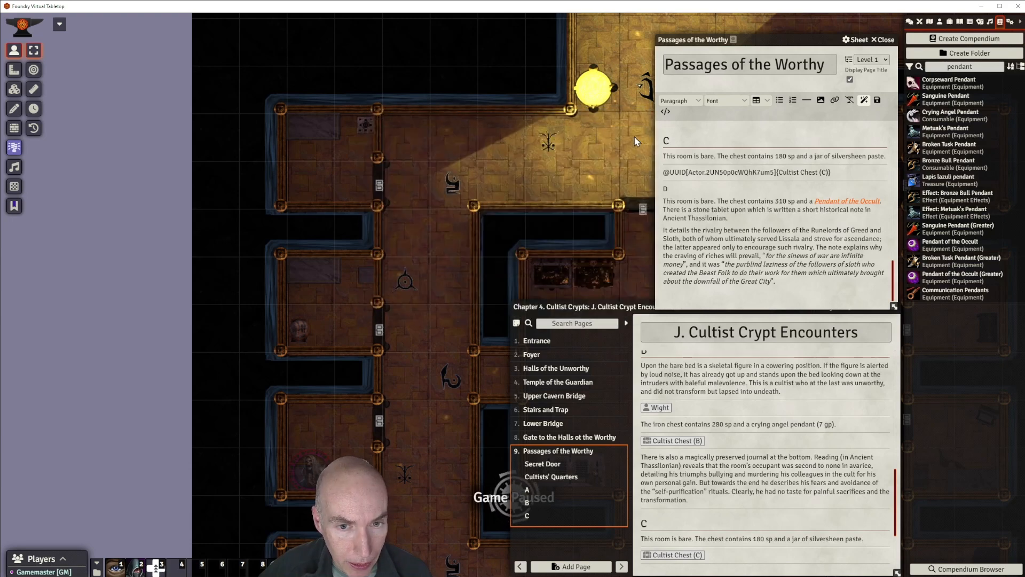
# Check the contents of Cultist Chest (D), link that actor on its own line after the Pendant of the Occult sentence, and save the page.
pyautogui.click(939, 23)
pyautogui.click(942, 352)
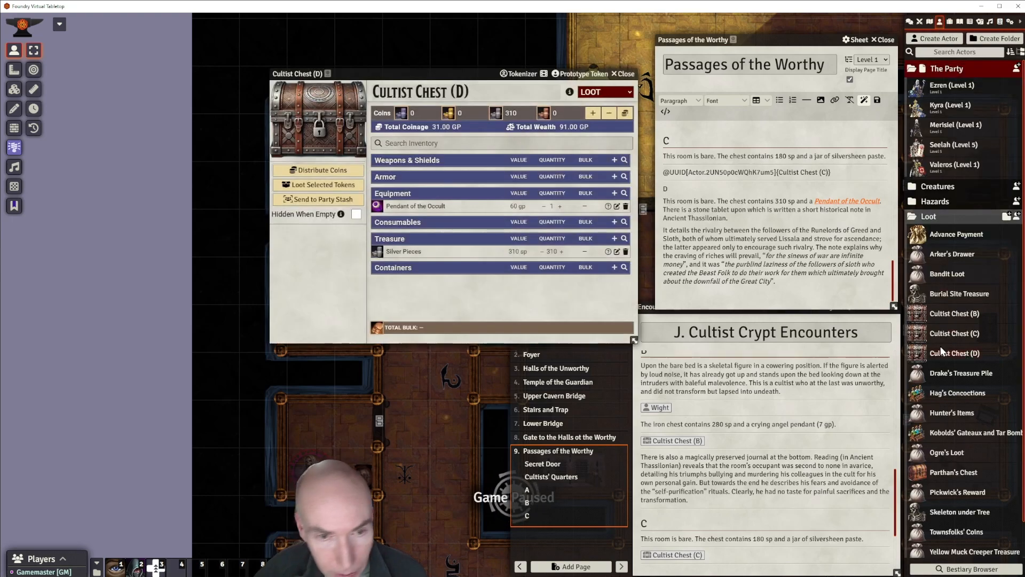
pyautogui.click(625, 74)
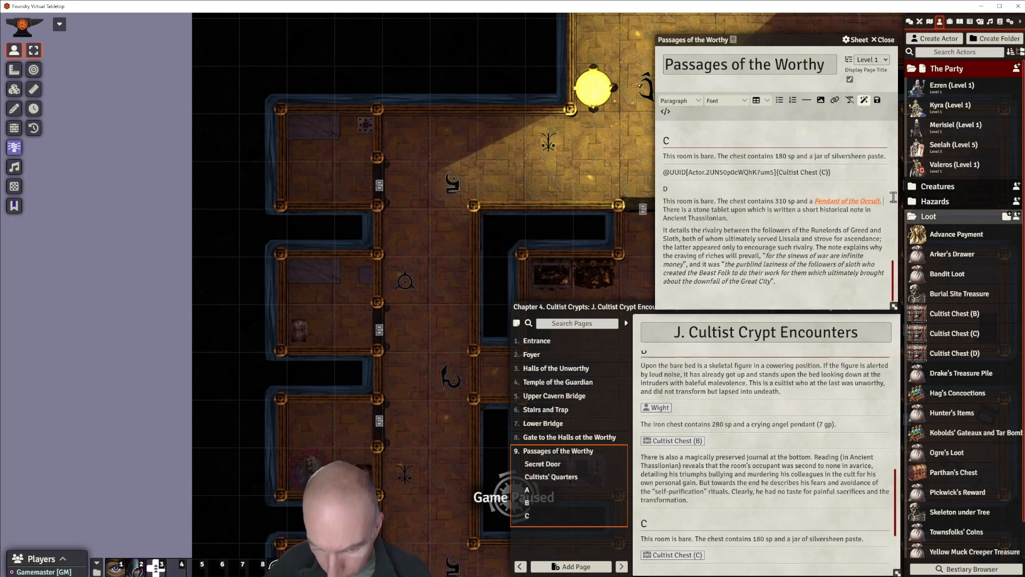
pyautogui.press('Return')
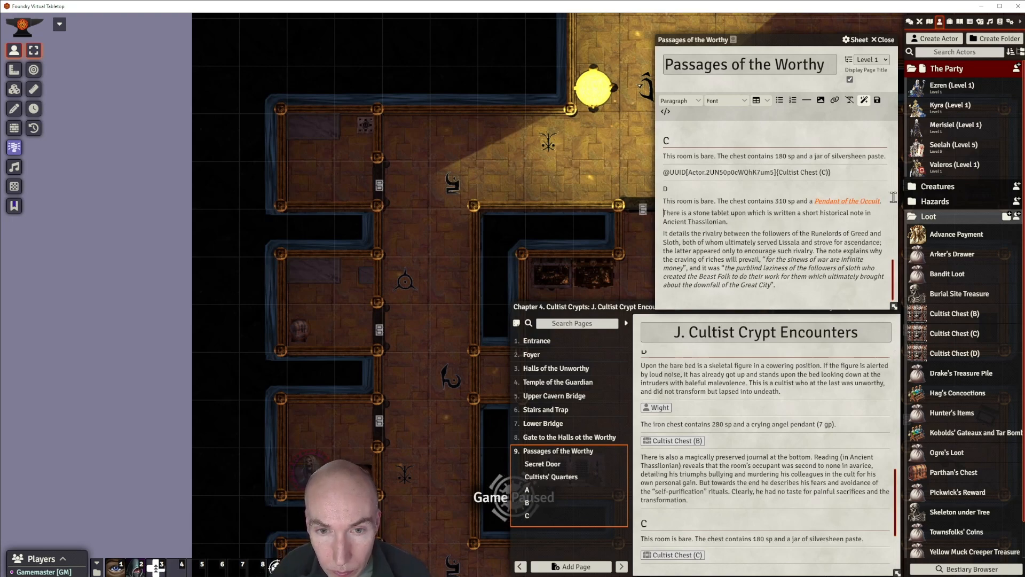
pyautogui.click(807, 100)
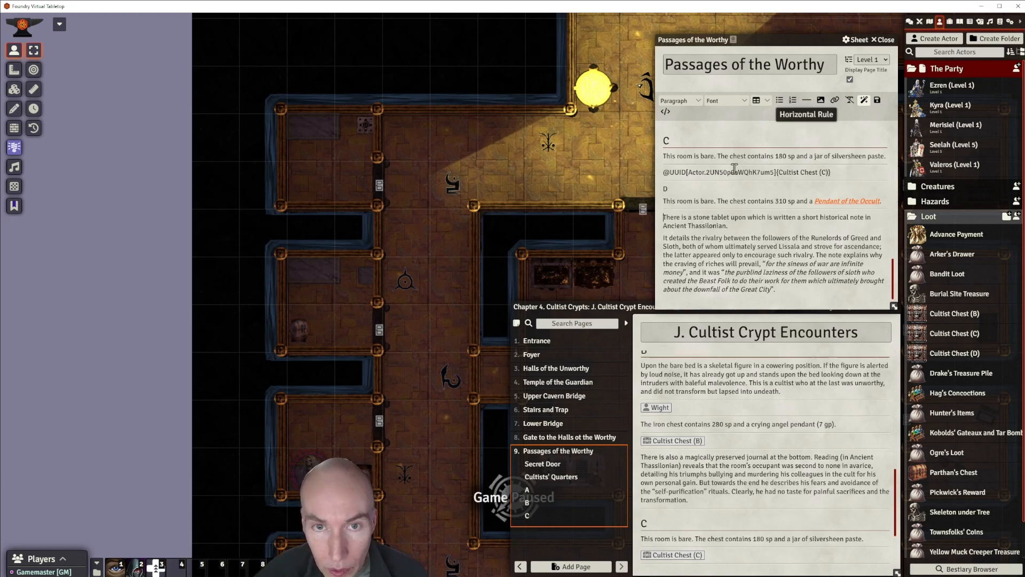
pyautogui.click(806, 100)
pyautogui.click(681, 211)
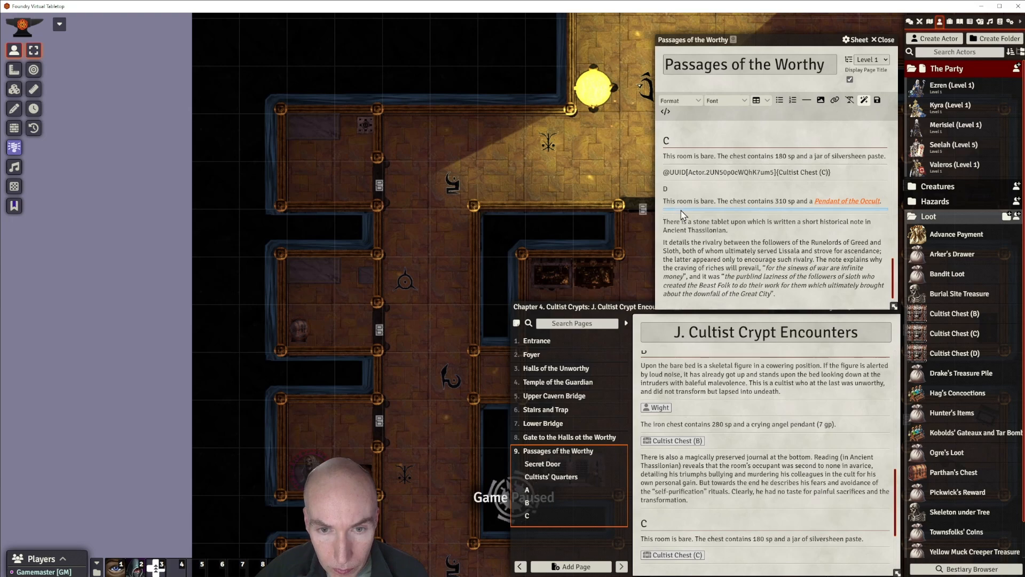
pyautogui.press('Delete')
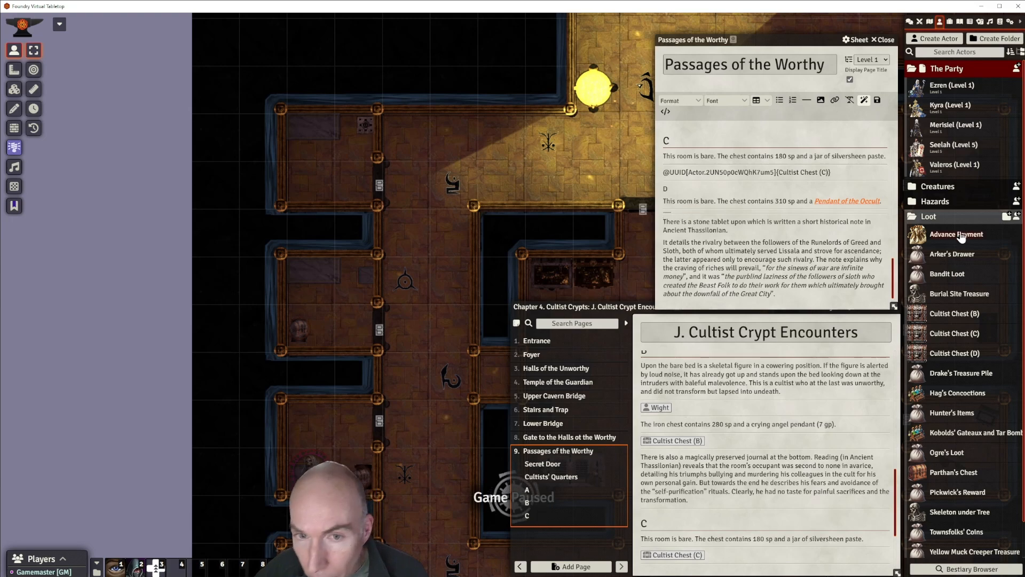
pyautogui.moveTo(948, 355); pyautogui.dragTo(732, 212)
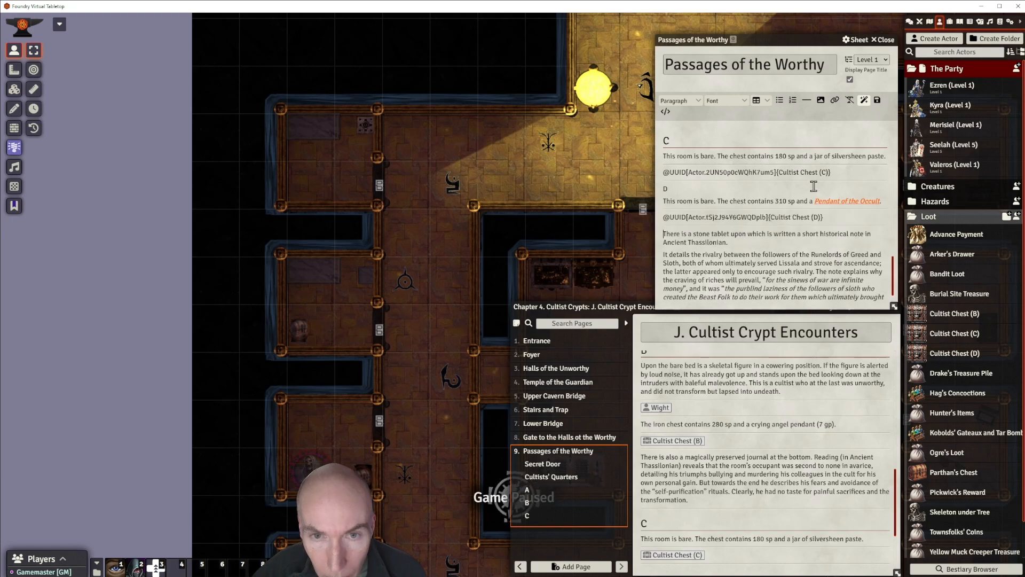
pyautogui.click(876, 100)
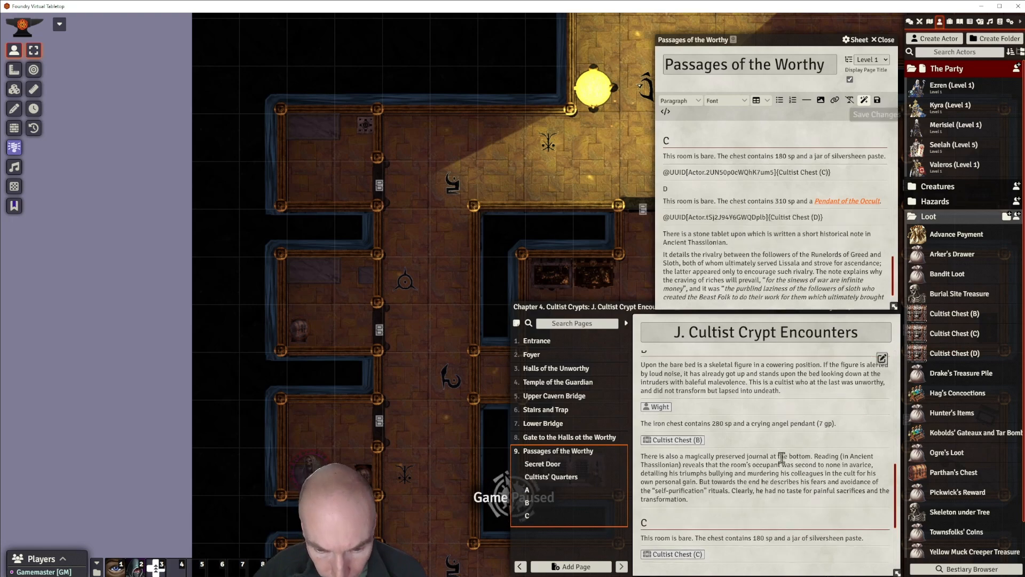
pyautogui.scroll(-3, 781, 457)
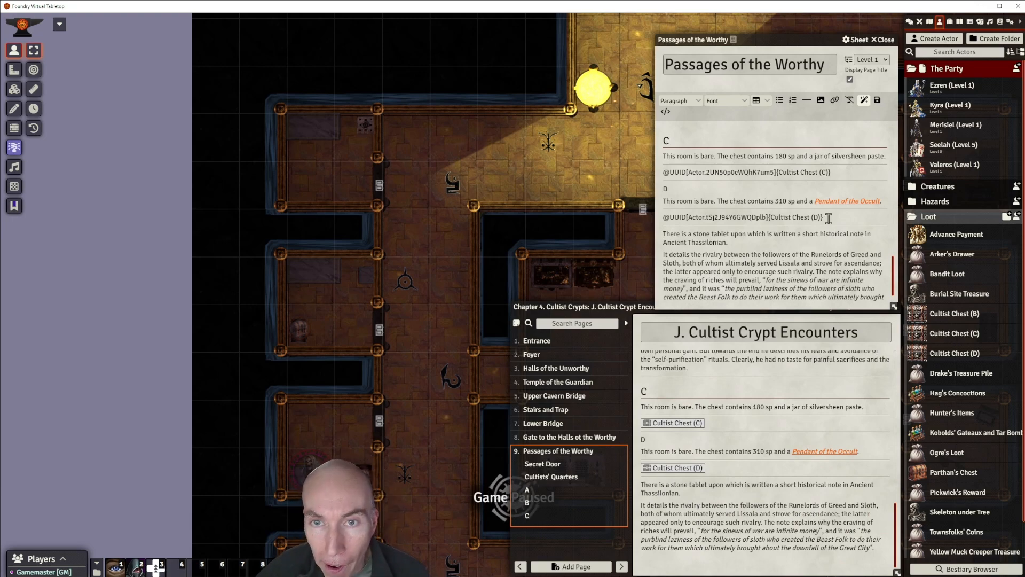
# Place a Cultist Chest (D) token in the upper-right corner of the northwest room on the map.
pyautogui.moveTo(936, 354); pyautogui.dragTo(360, 138)
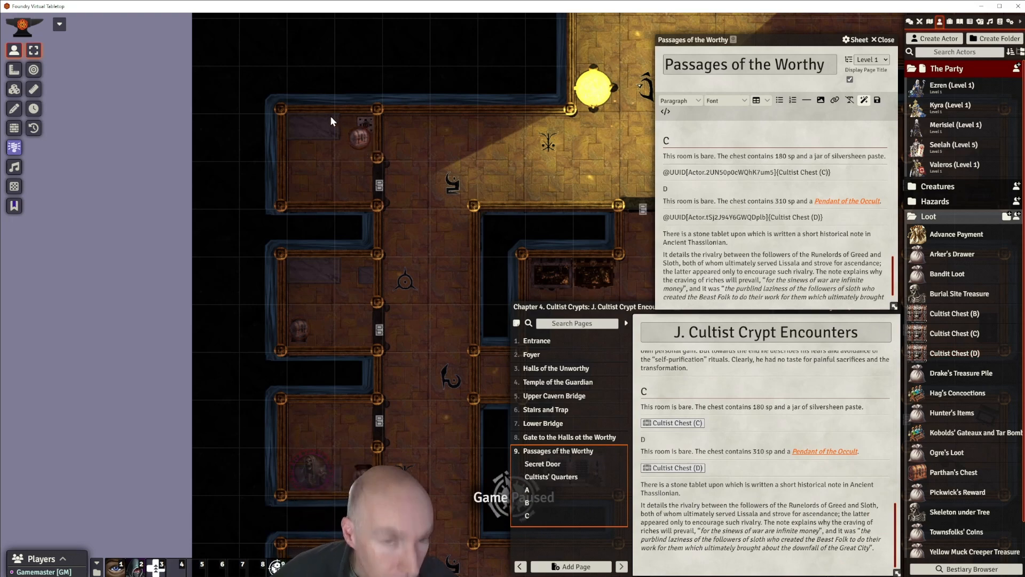
pyautogui.moveTo(362, 141); pyautogui.dragTo(364, 129)
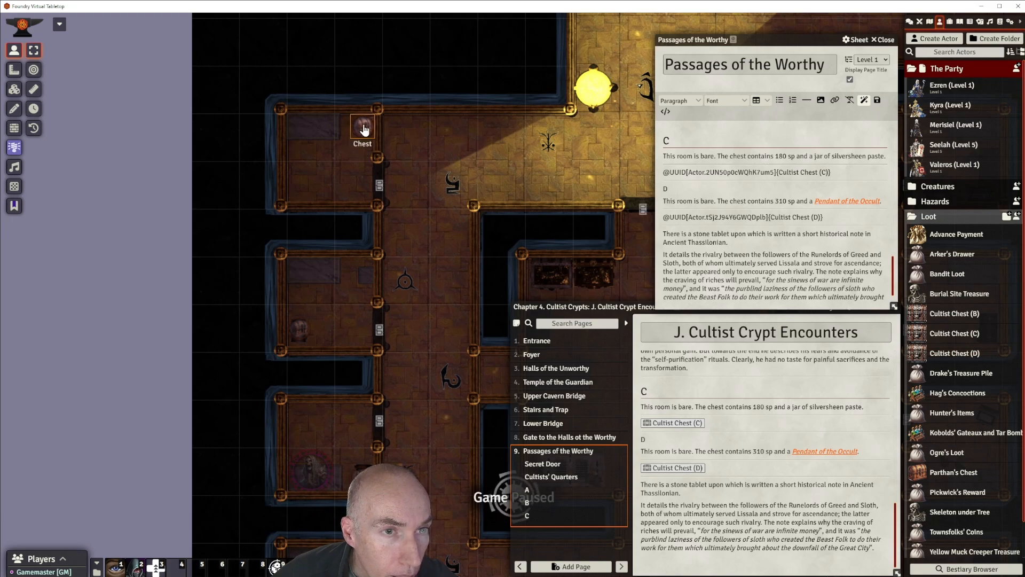
pyautogui.rightClick(362, 130)
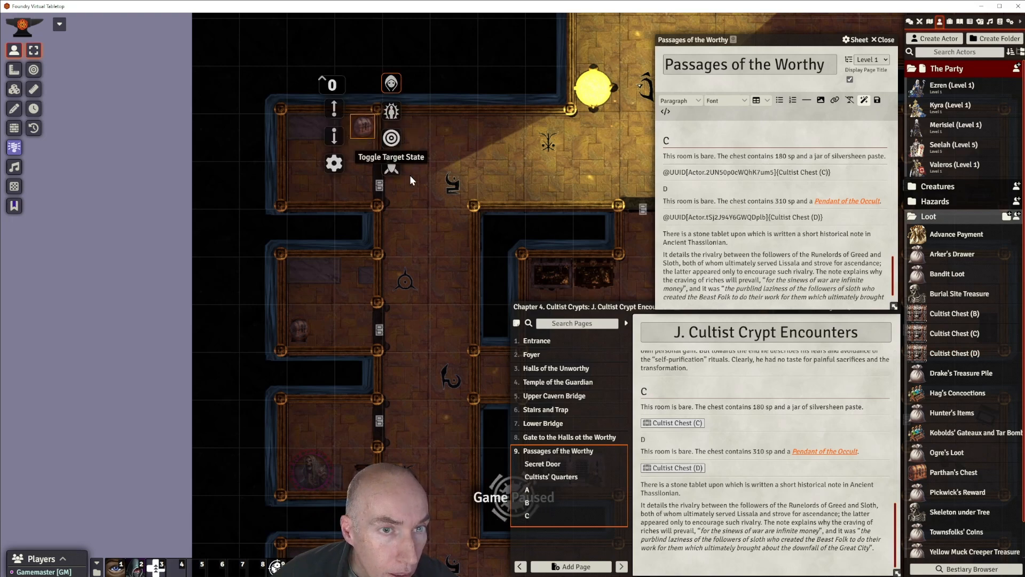
pyautogui.click(420, 231)
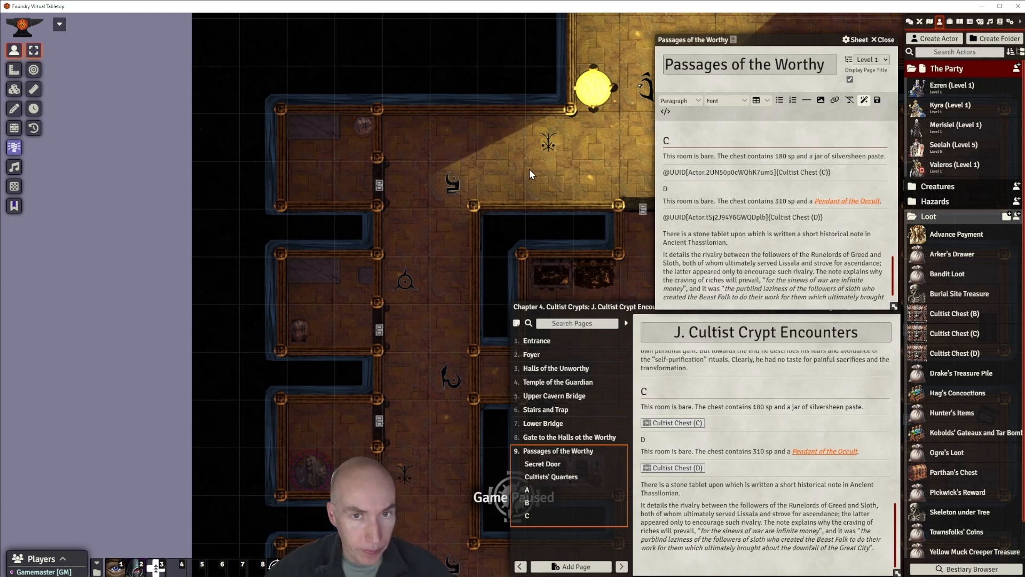
# Insert a horizontal rule after section D's text on the journal page and add the label E below it.
pyautogui.moveTo(530, 169); pyautogui.dragTo(157, 115)
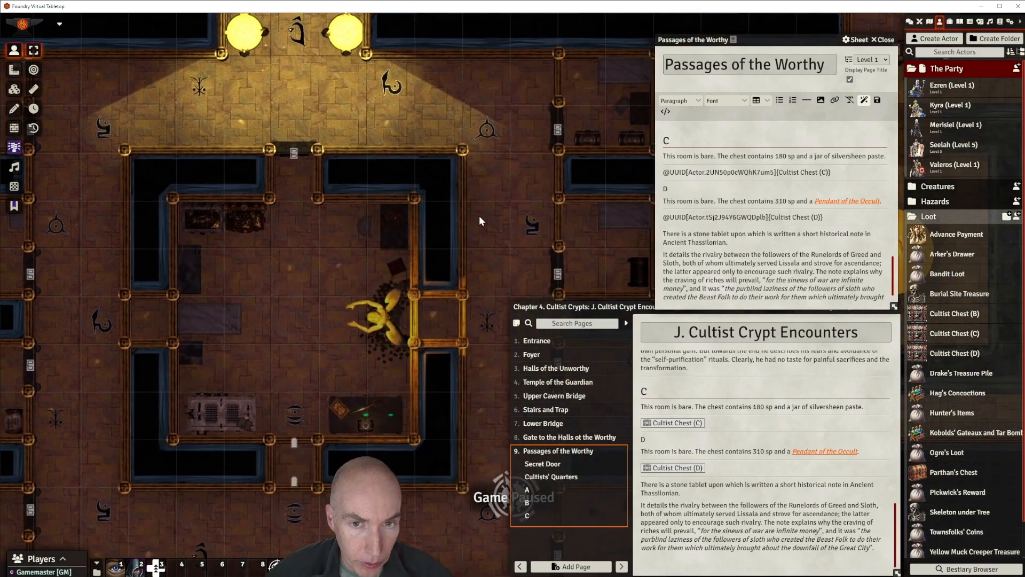
pyautogui.moveTo(480, 217); pyautogui.dragTo(281, 91)
pyautogui.moveTo(328, 235); pyautogui.dragTo(316, 130)
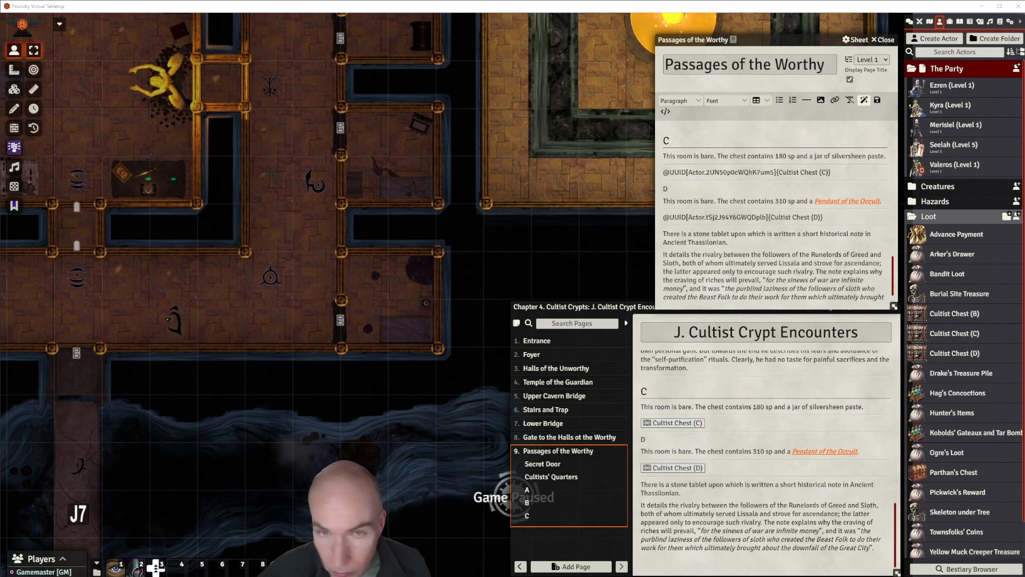
pyautogui.scroll(-1, 774, 214)
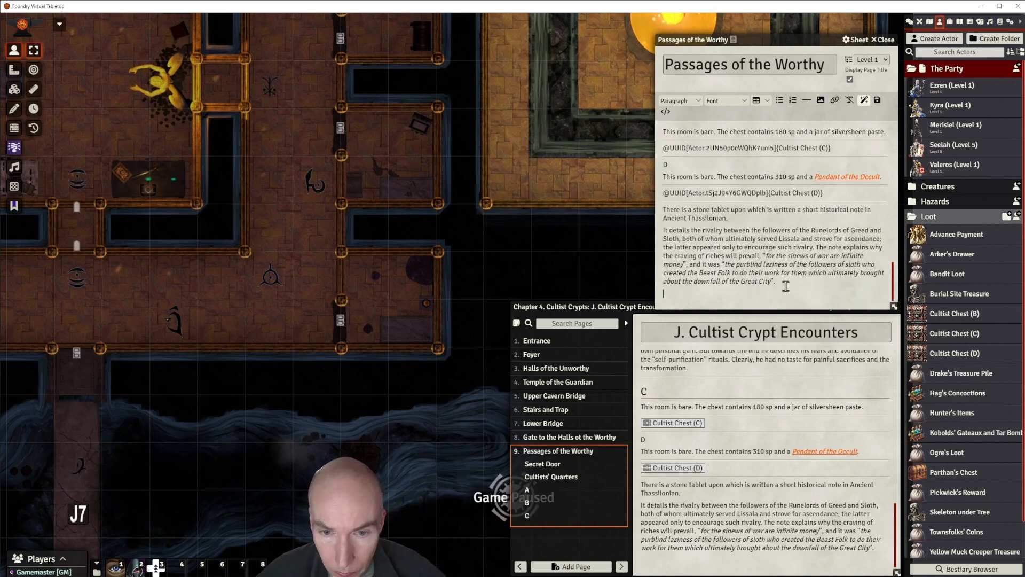
pyautogui.click(806, 100)
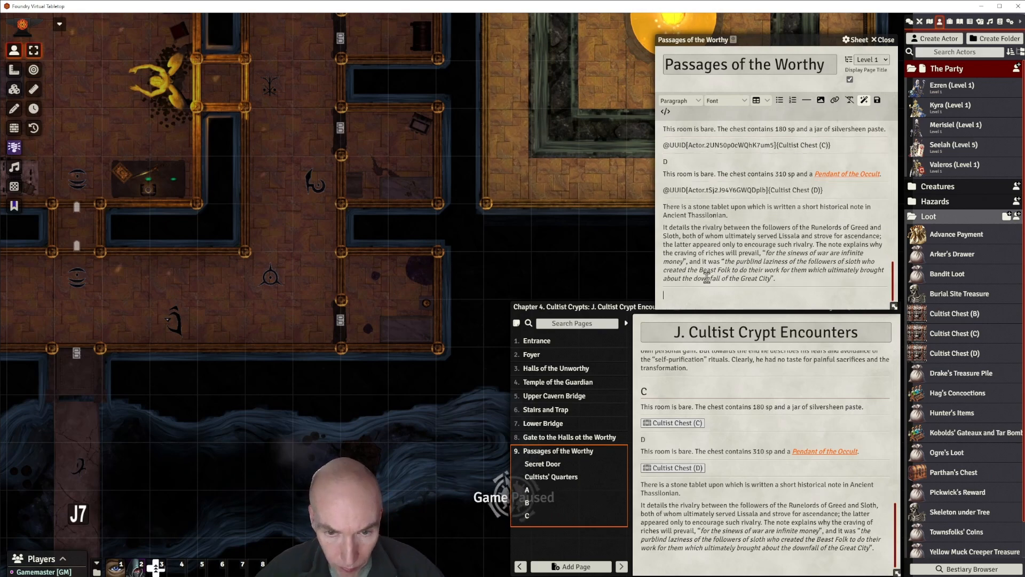
pyautogui.write('E')
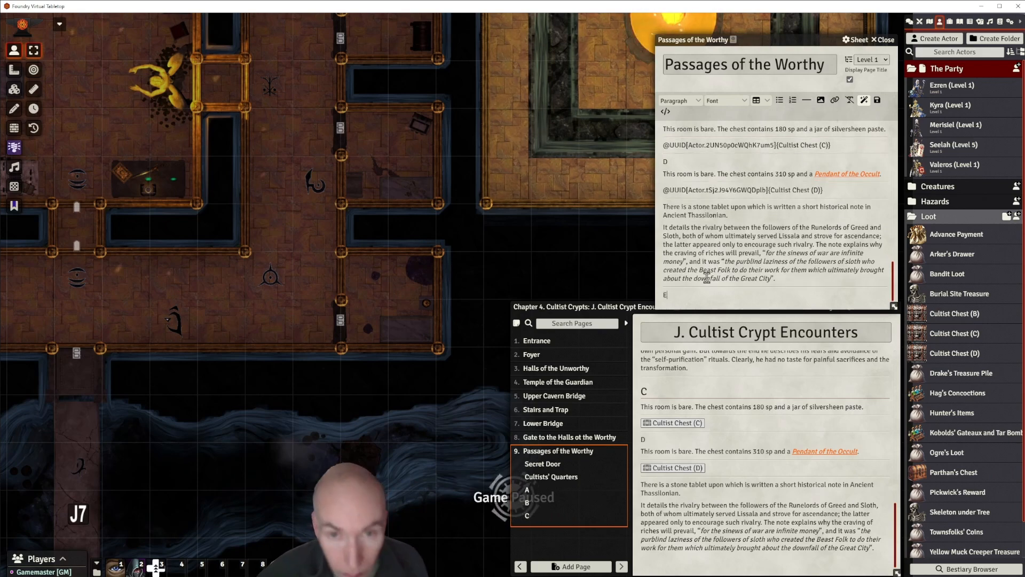
# Format the D and E section labels as Heading 2.
pyautogui.doubleClick(665, 161)
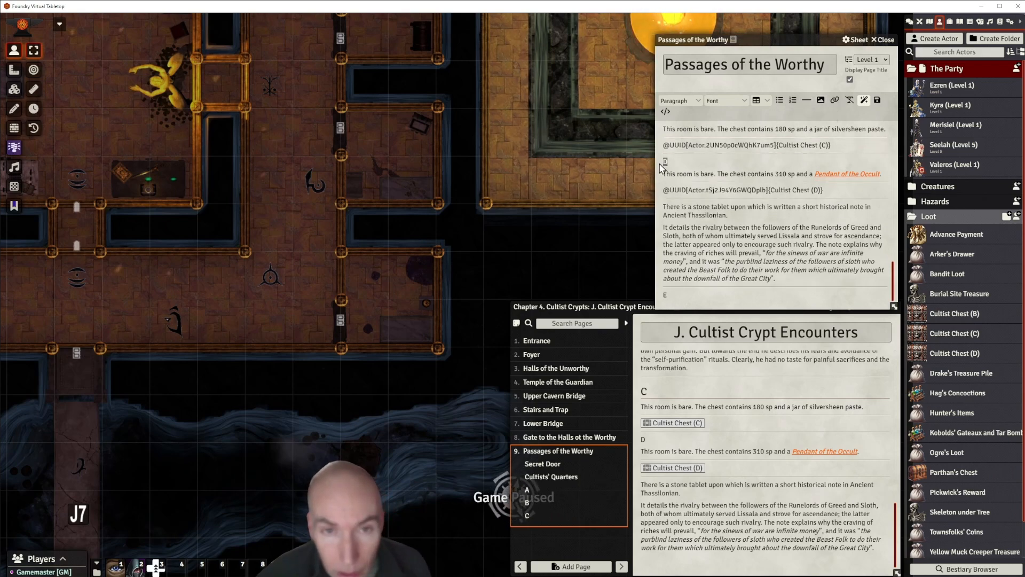
pyautogui.click(678, 100)
pyautogui.moveTo(677, 114)
pyautogui.click(722, 131)
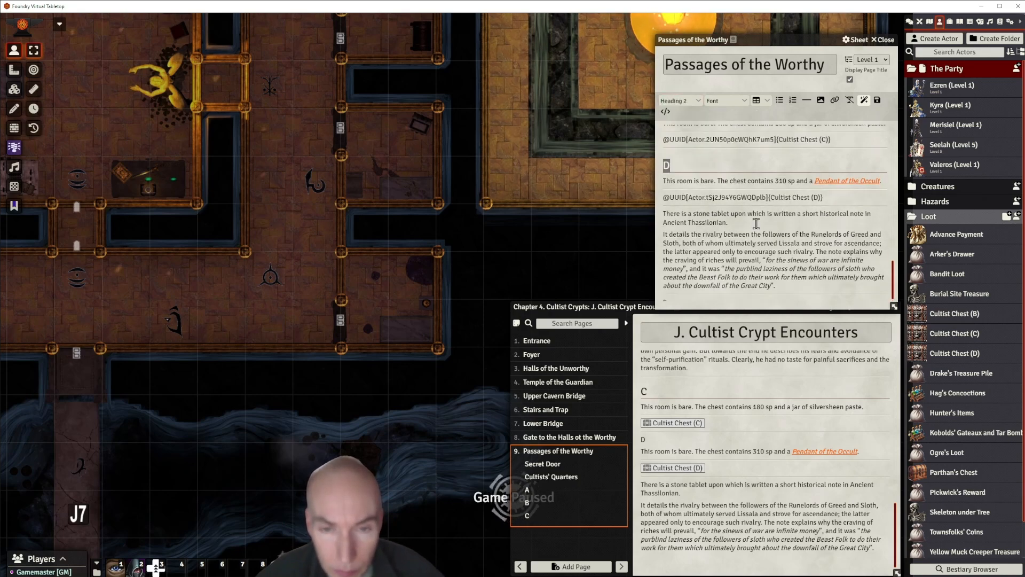
pyautogui.doubleClick(667, 293)
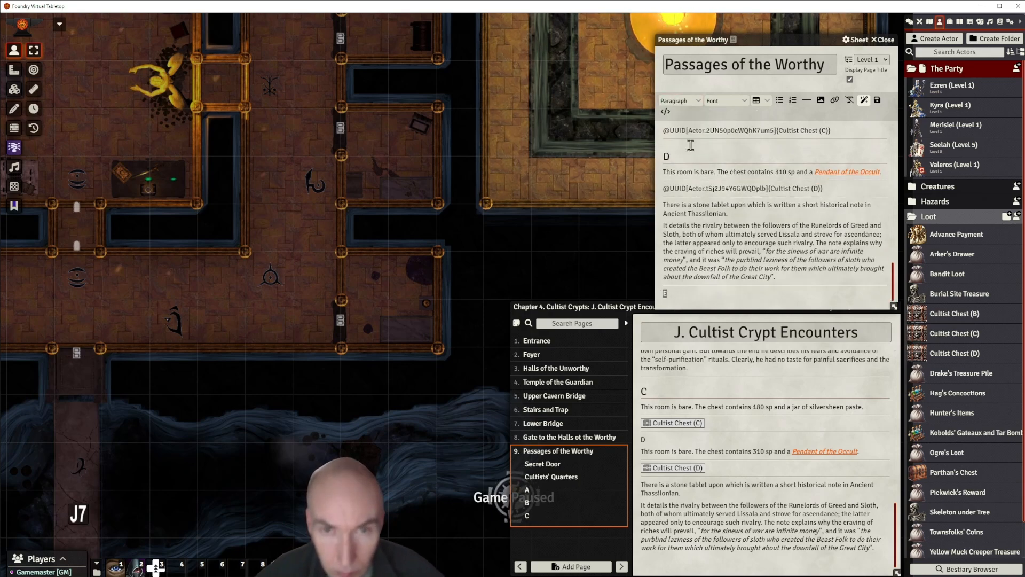
pyautogui.click(678, 100)
pyautogui.moveTo(680, 118)
pyautogui.click(722, 131)
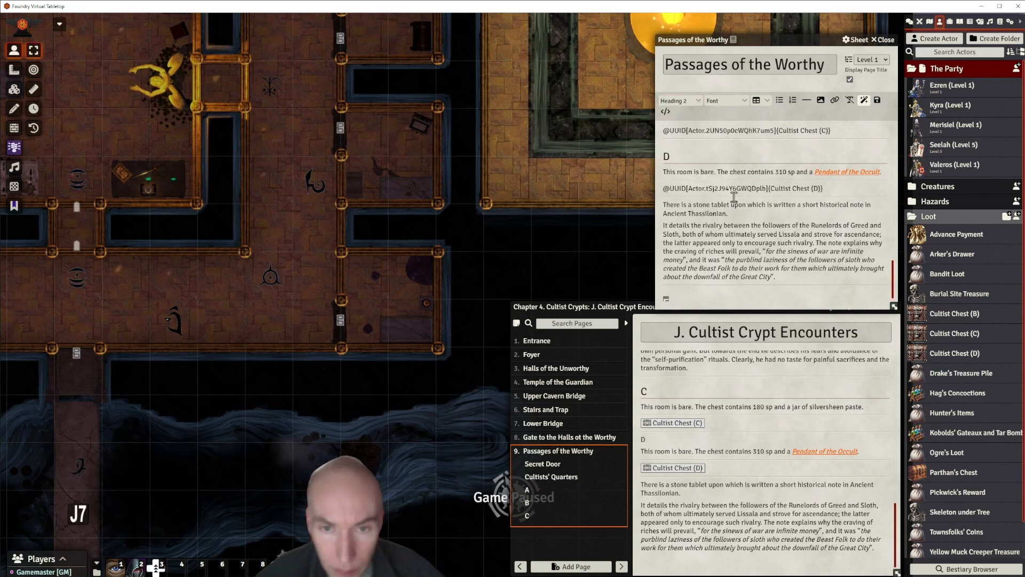
# Add the paragraph about the Cinder Rat guarding the occupant's treasure under heading E, without its leading "a." list marker.
pyautogui.click(701, 298)
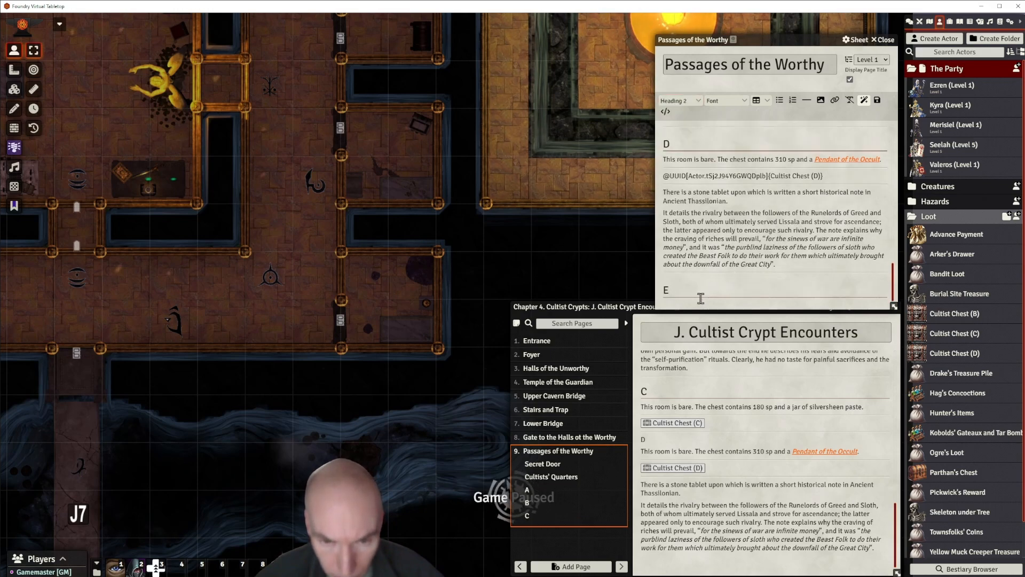
pyautogui.press('Return')
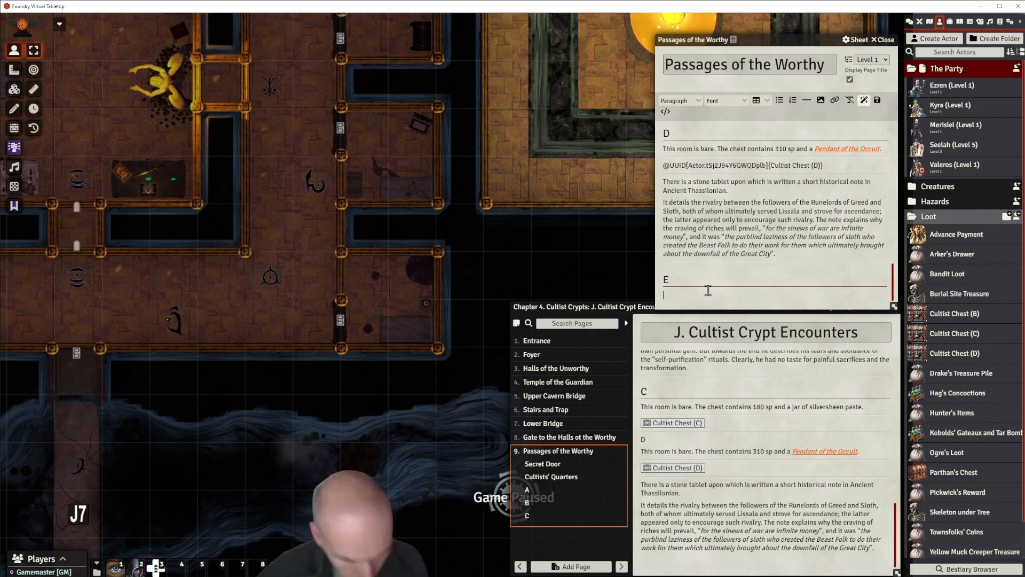
pyautogui.write('a.\tThe occupant of his room took the precaution of leaving a guardian of his treasure even after he presumably "transformed". This is a Cinder Rat, a giant rat 5-ft long with glowing charcoal skin that vents sulphurous fumes. The rat is dormant unless woken by loud noise outside the door.')
pyautogui.click(679, 269)
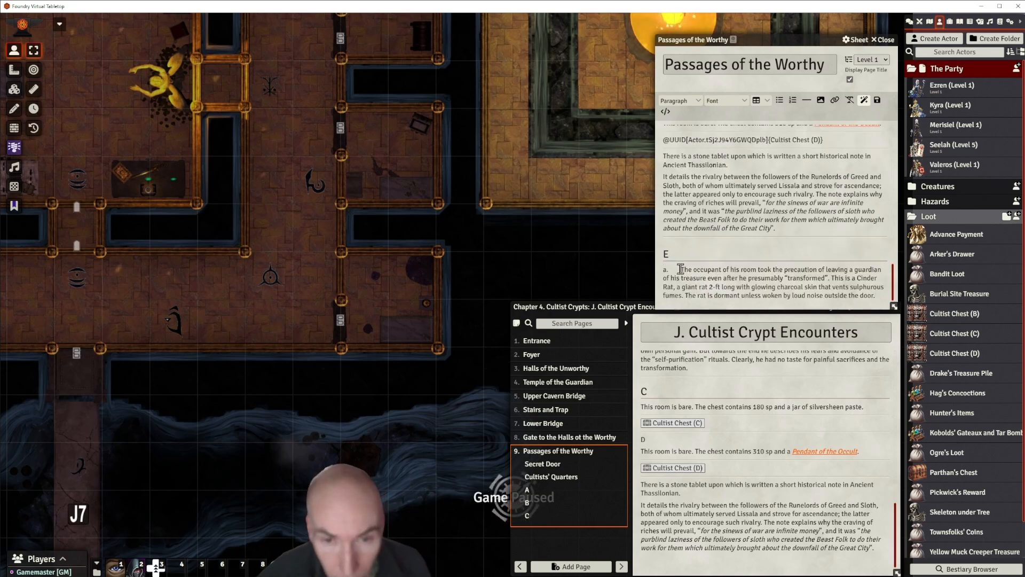
pyautogui.press('BackSpace')
pyautogui.press('BackSpace')
pyautogui.press('BackSpace')
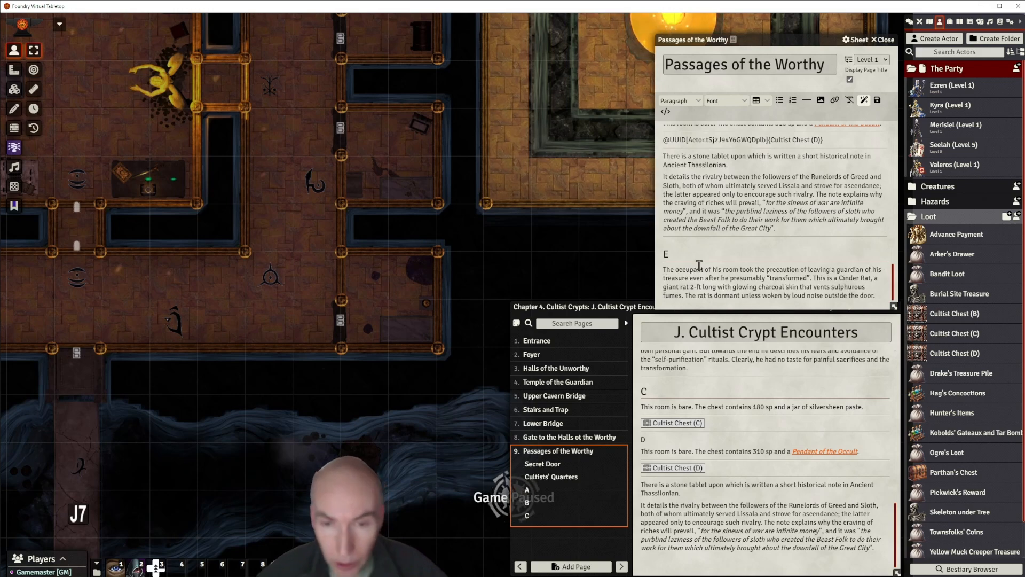
# Correct "his room" to "this room" in section E's paragraph and start a new line below it.
pyautogui.click(713, 269)
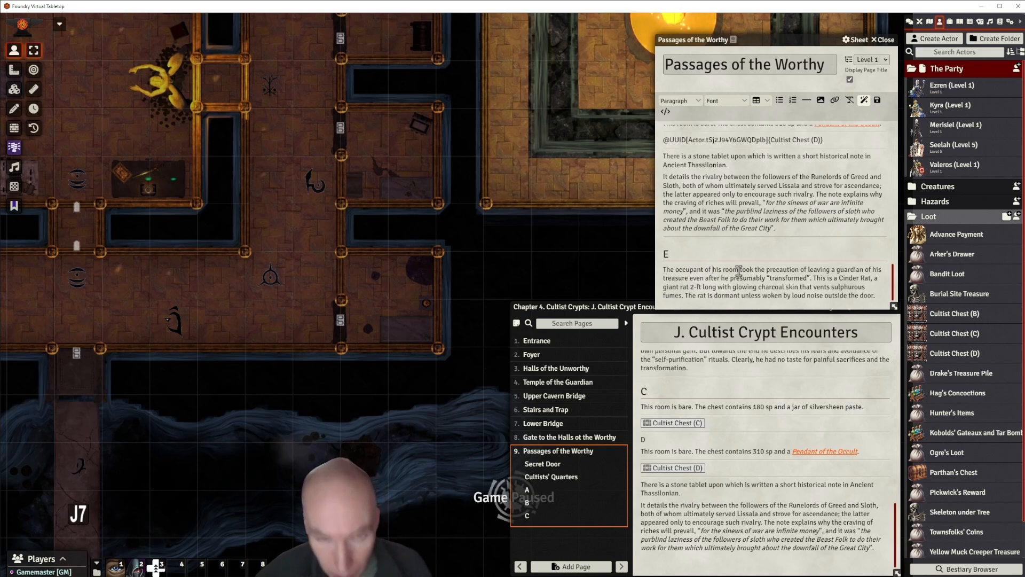
pyautogui.write('t')
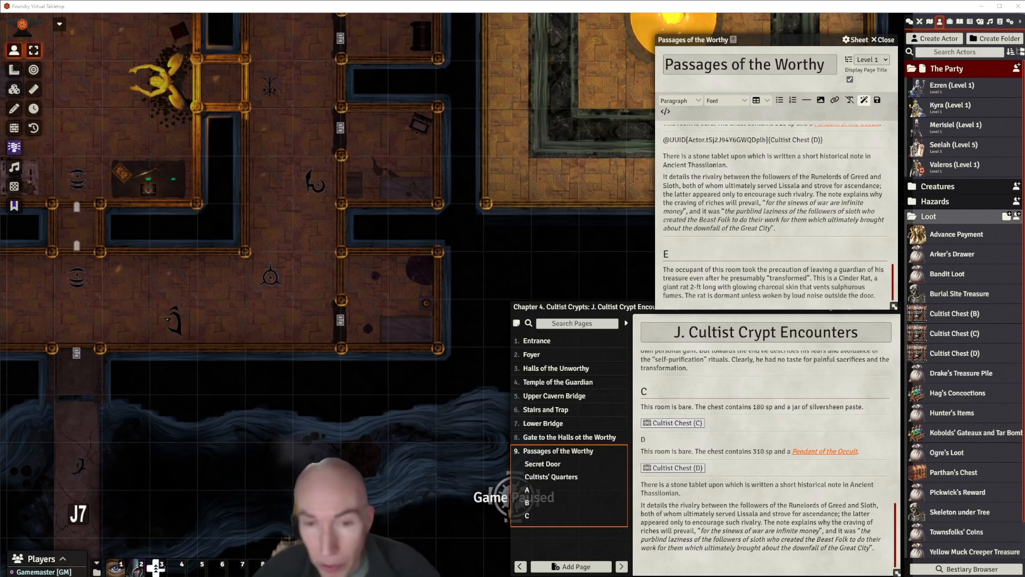
pyautogui.press('Down')
pyautogui.press('Down')
pyautogui.press('Down')
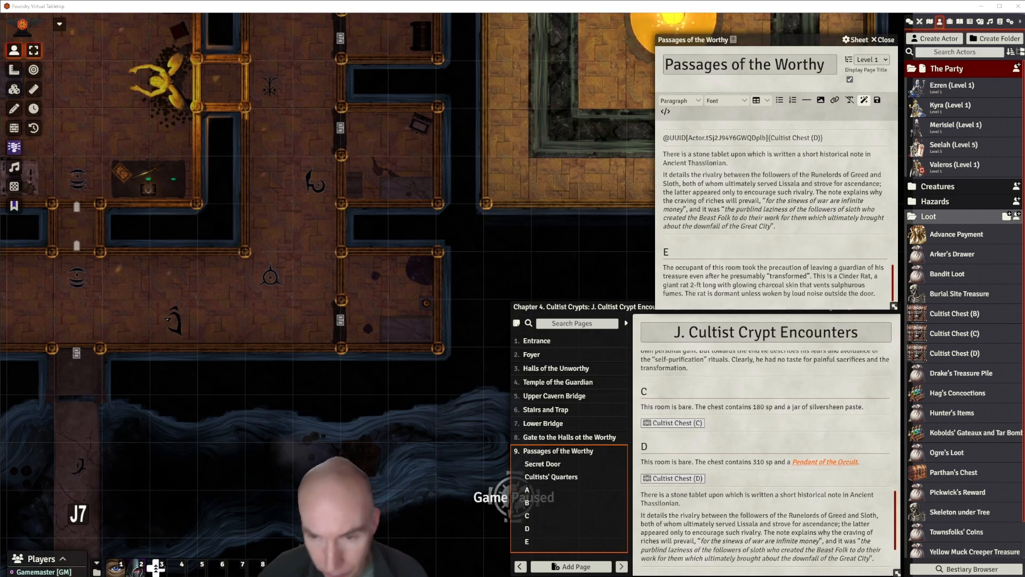
pyautogui.scroll(-1, 867, 290)
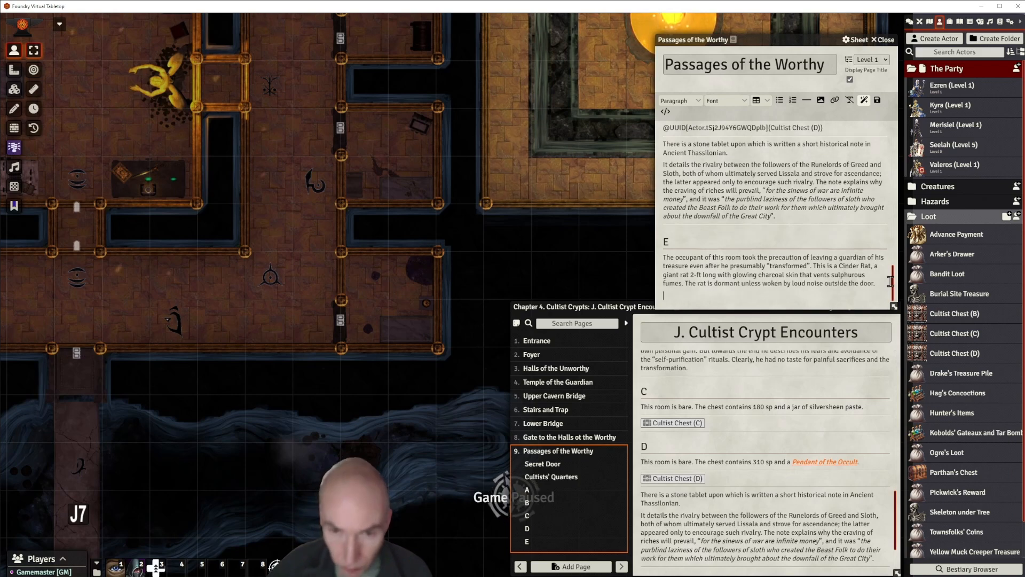
# Search the compendiums for "cinder" and import the Cinder Rat NPC from Monster Core.
pyautogui.click(999, 22)
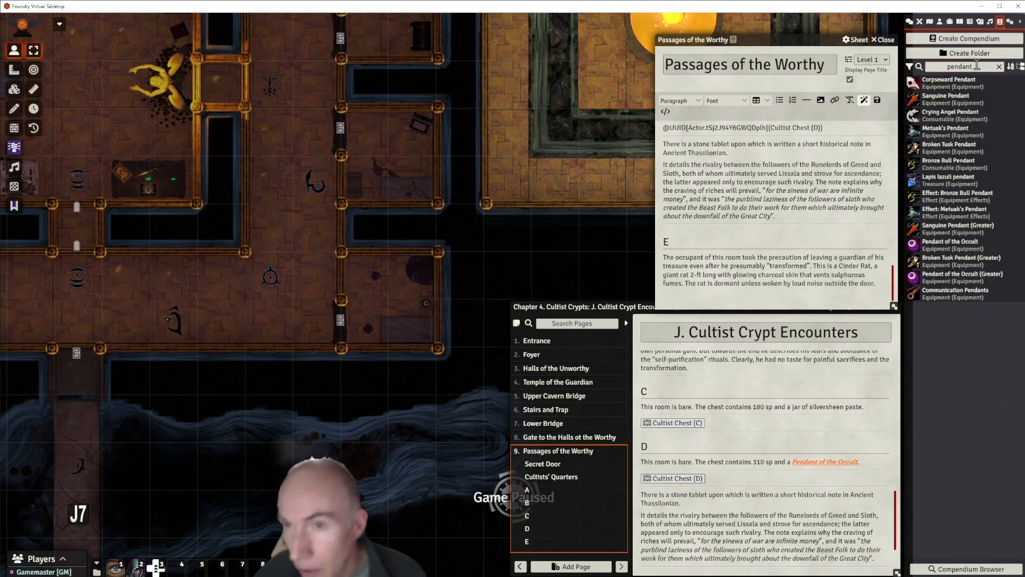
pyautogui.press('BackSpace')
pyautogui.press('BackSpace')
pyautogui.press('BackSpace')
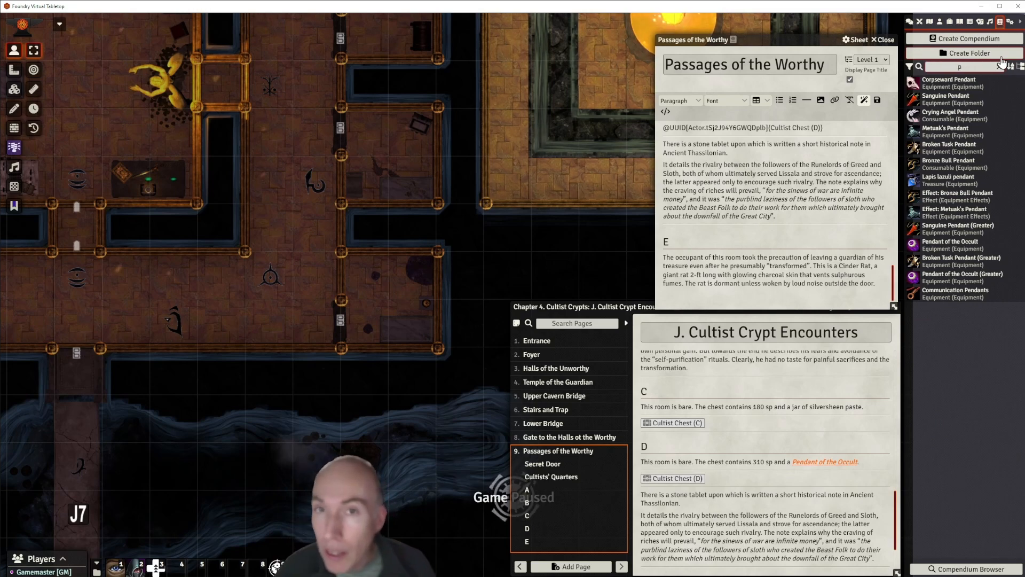
pyautogui.press('BackSpace')
pyautogui.write('cinder')
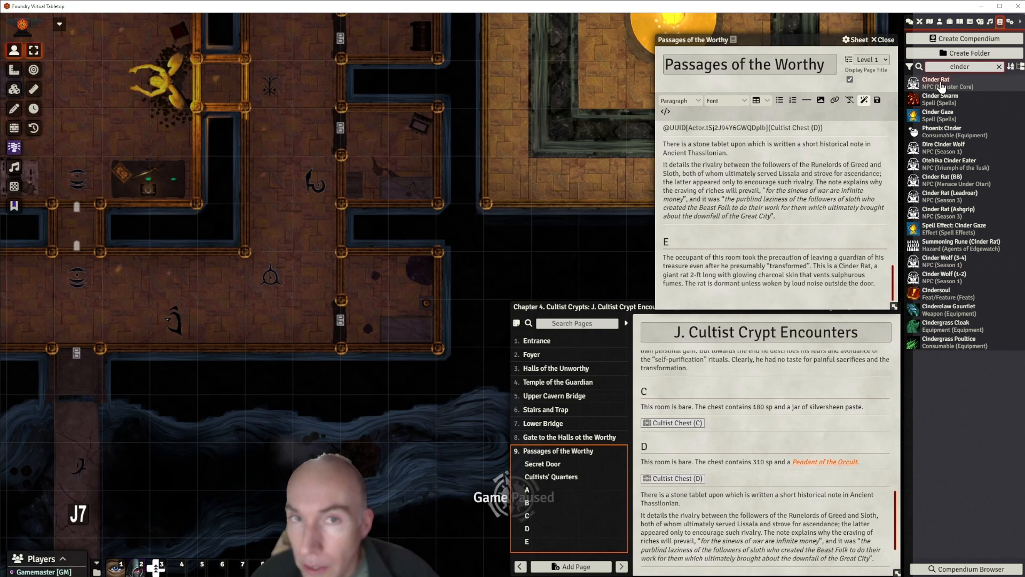
pyautogui.click(942, 83)
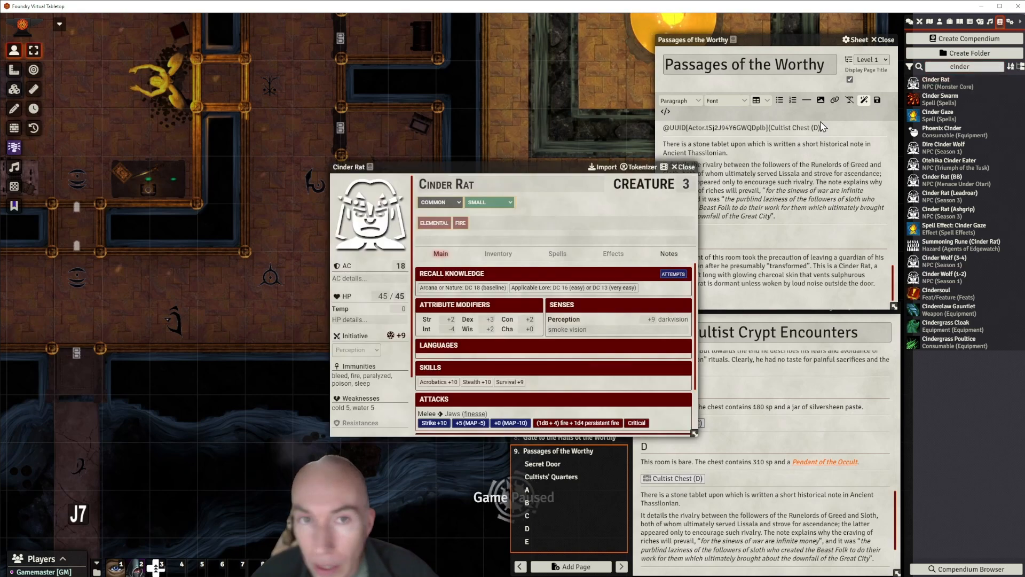
pyautogui.click(606, 167)
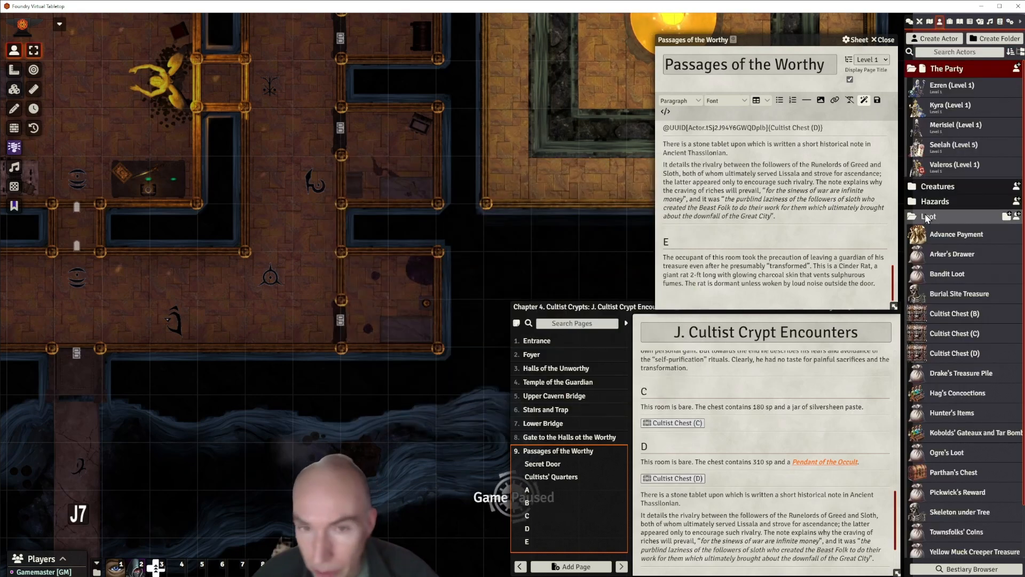
# Move the imported Cinder Rat actor into the Creatures folder, collapsing the Loot folder and expanding Creatures.
pyautogui.scroll(-1, 949, 219)
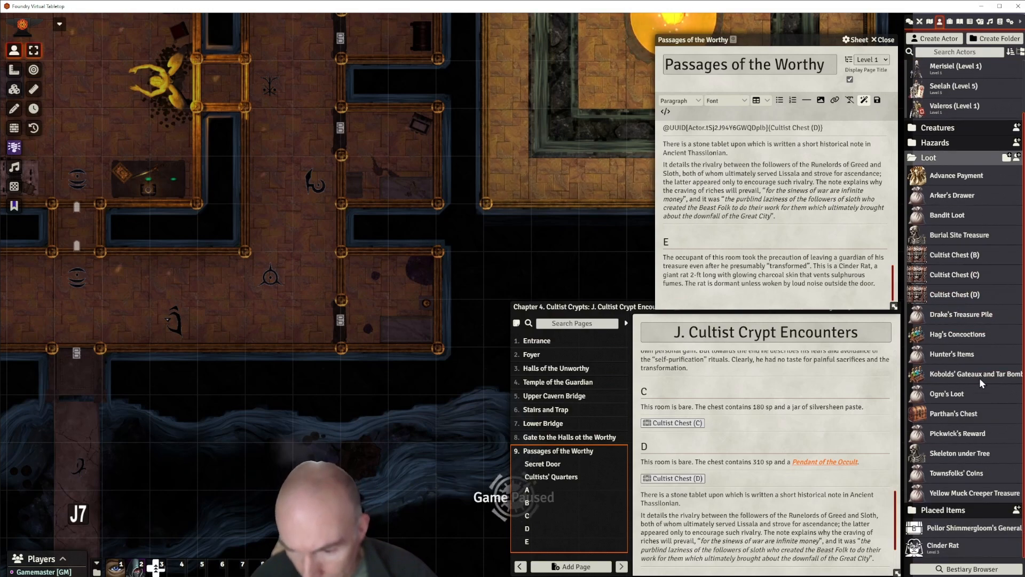
pyautogui.click(930, 158)
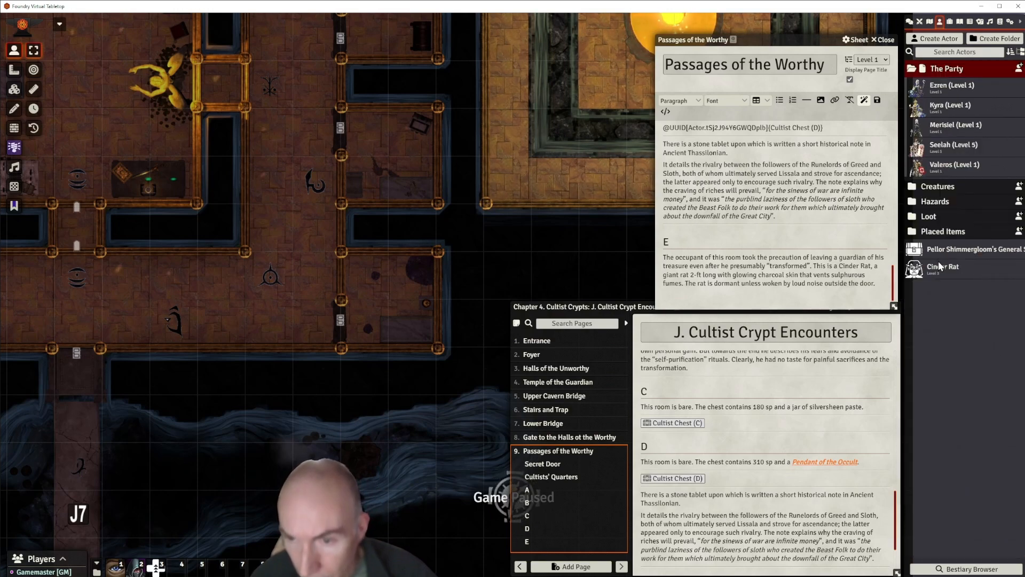
pyautogui.moveTo(943, 210); pyautogui.dragTo(952, 188)
pyautogui.click(946, 186)
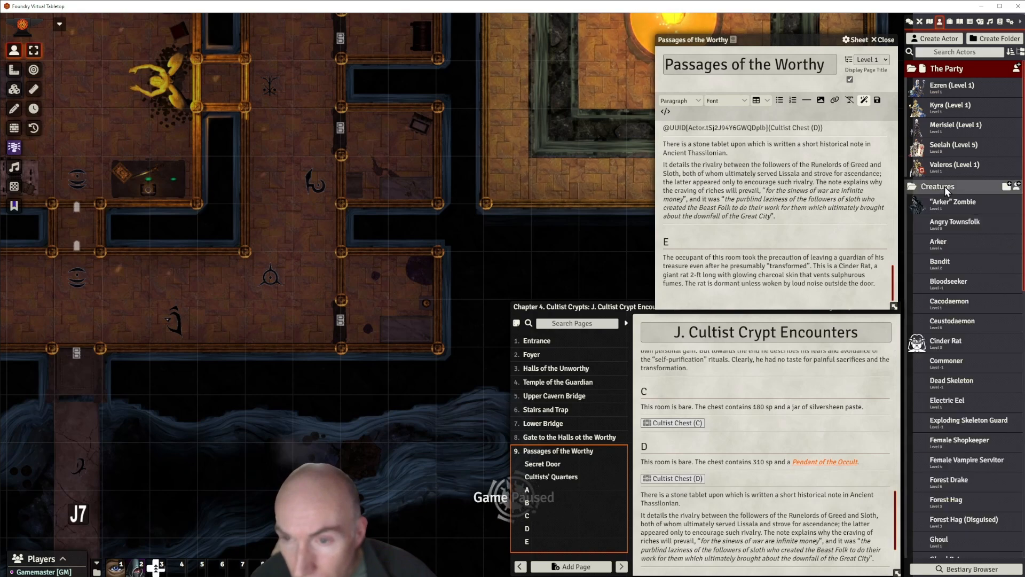
# Open the Cinder Rat's sheet from the Creatures folder and move it clear of the map area.
pyautogui.scroll(-2, 975, 331)
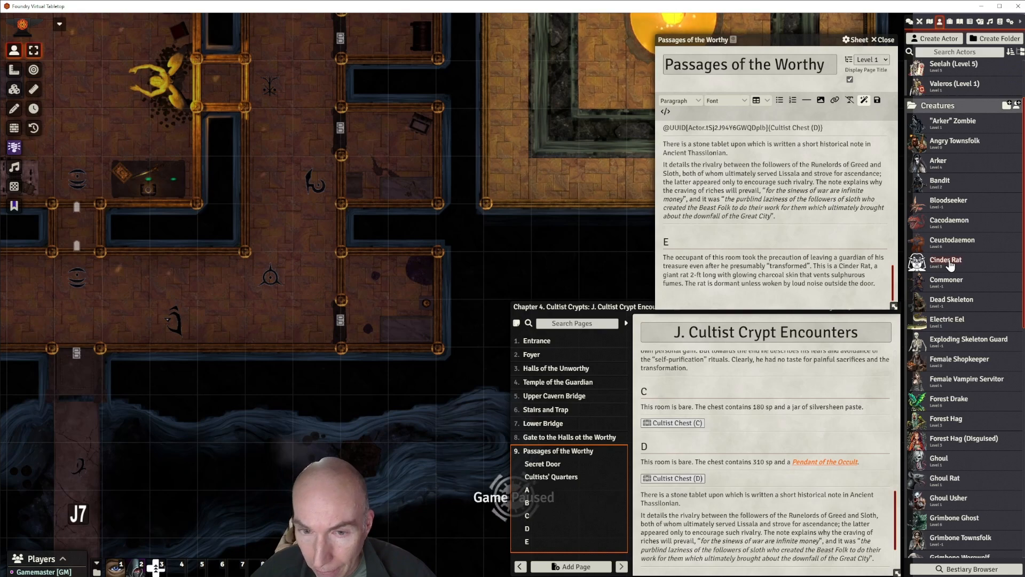
pyautogui.click(948, 260)
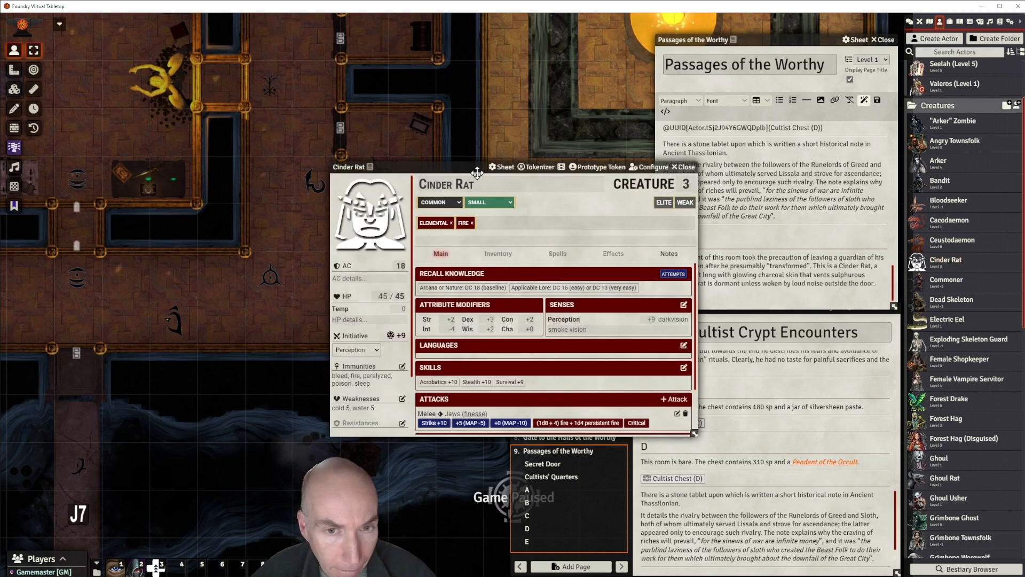
pyautogui.moveTo(472, 168); pyautogui.dragTo(618, 123)
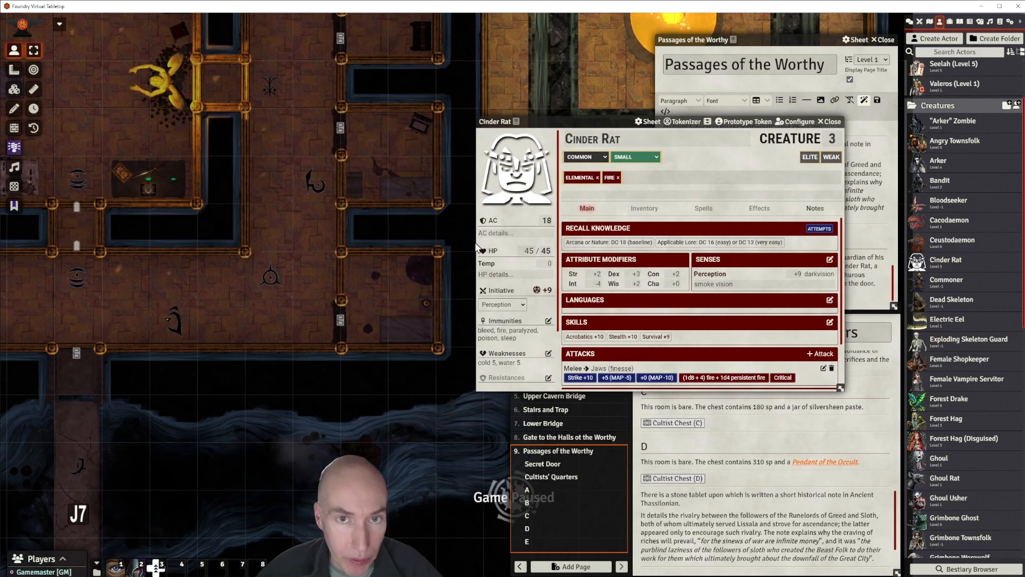
pyautogui.click(517, 180)
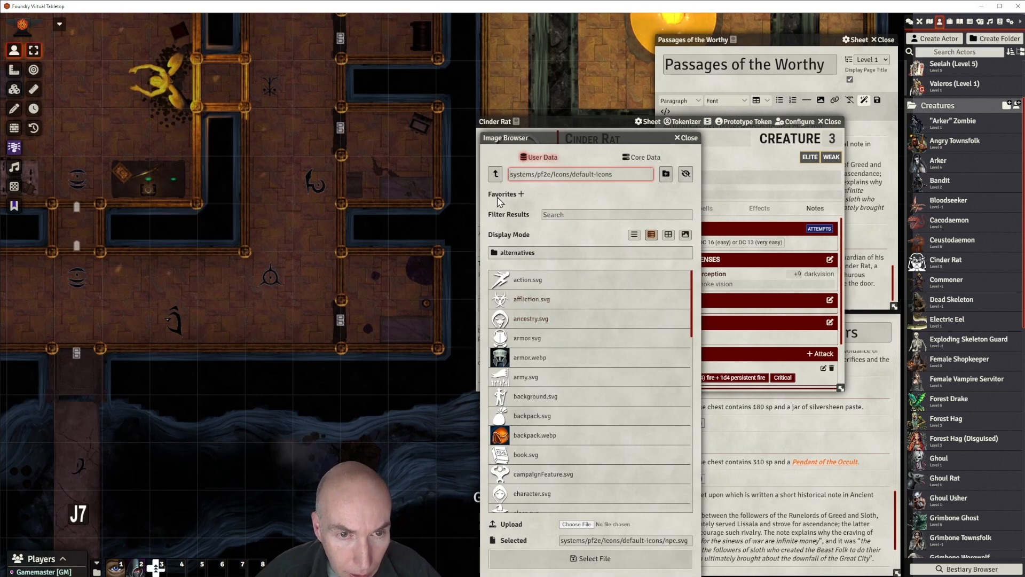
pyautogui.click(496, 175)
pyautogui.click(496, 175)
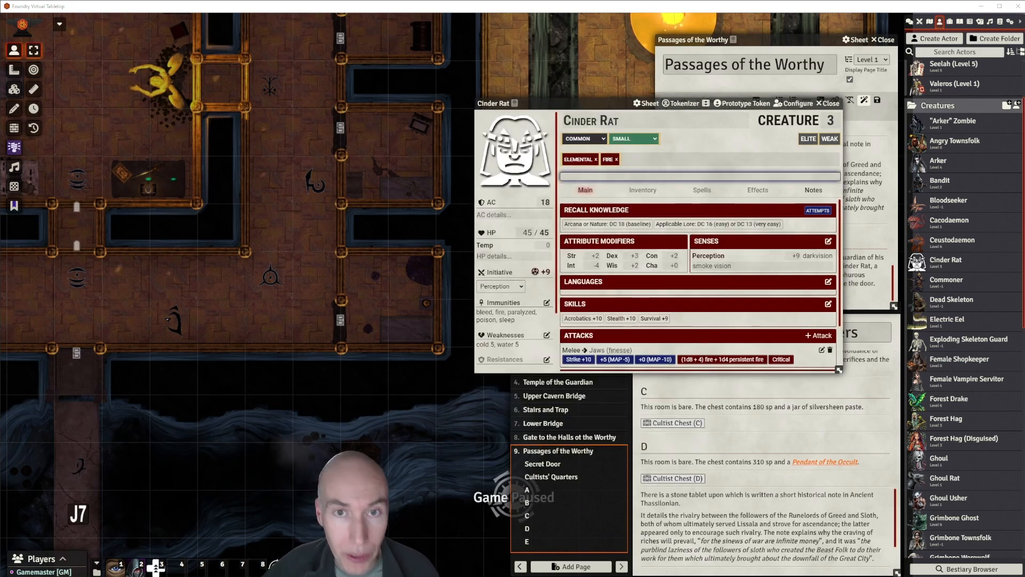
# Set the Cinder Rat's portrait to cinder rat.webp from the tokens folder of the strife-in-grimbone-walkthrough-module in modules.
pyautogui.click(544, 181)
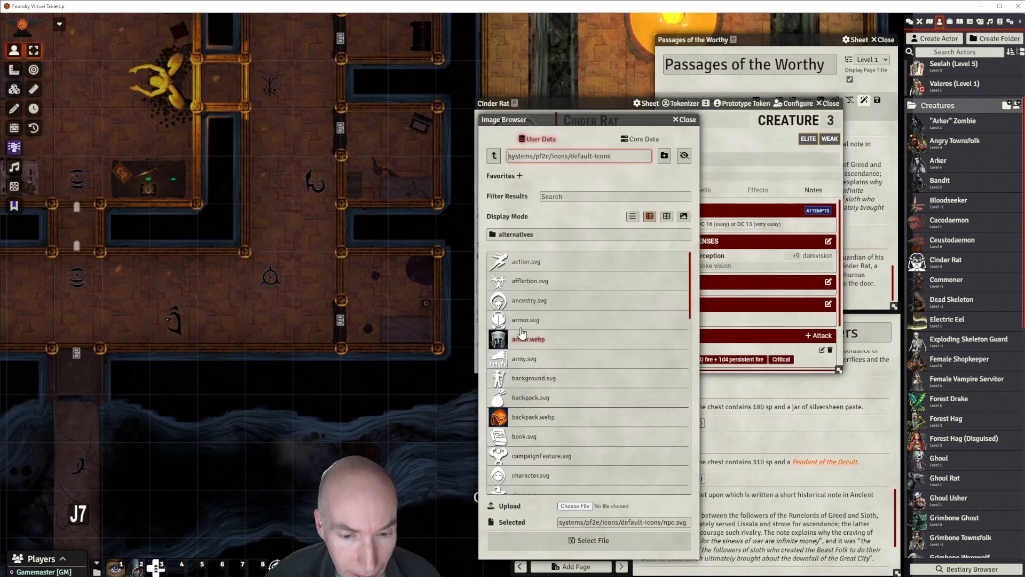
pyautogui.click(495, 155)
pyautogui.click(494, 155)
pyautogui.click(494, 155)
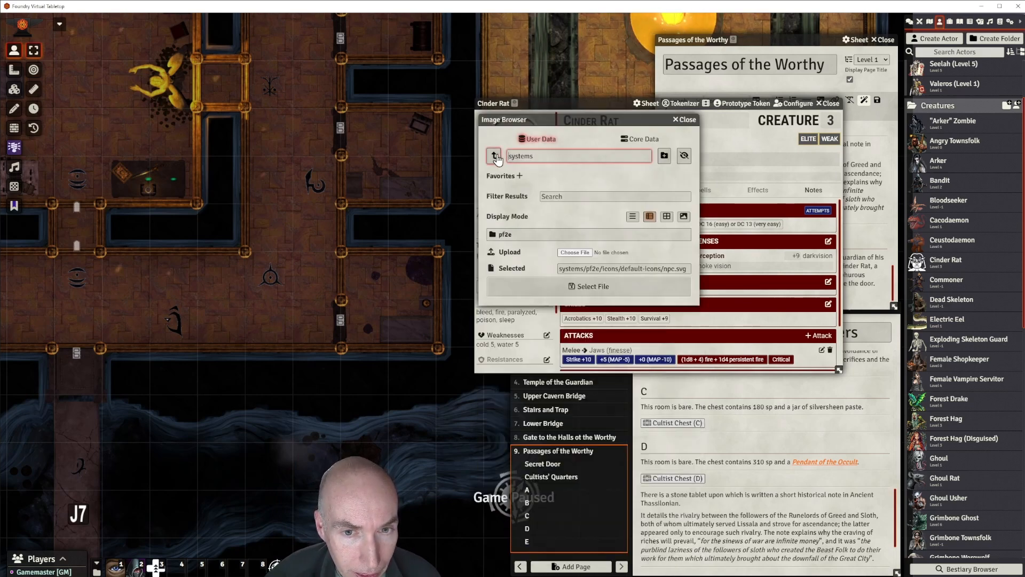
pyautogui.click(494, 156)
pyautogui.click(516, 262)
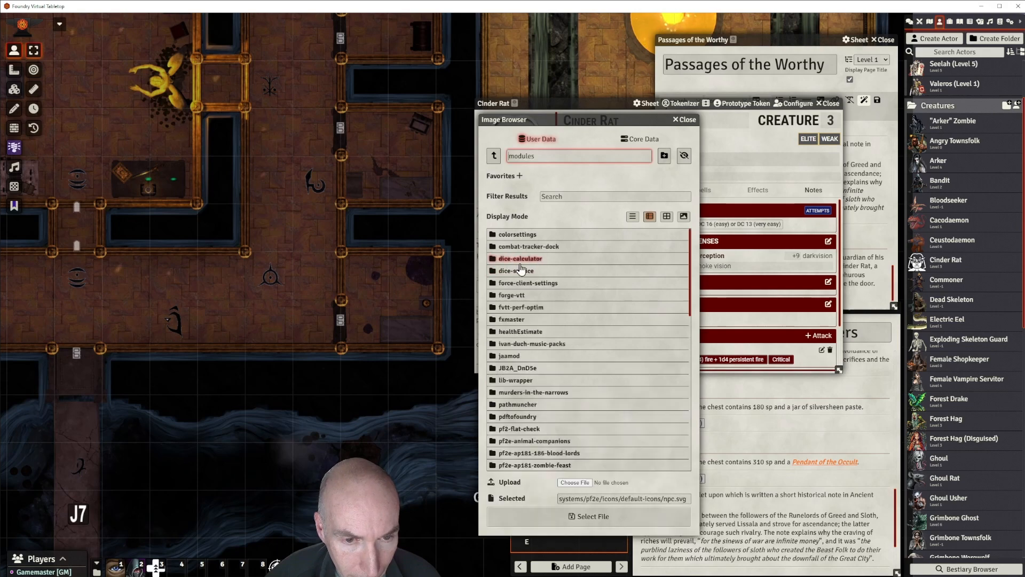
pyautogui.scroll(-10, 566, 408)
pyautogui.scroll(-3, 568, 408)
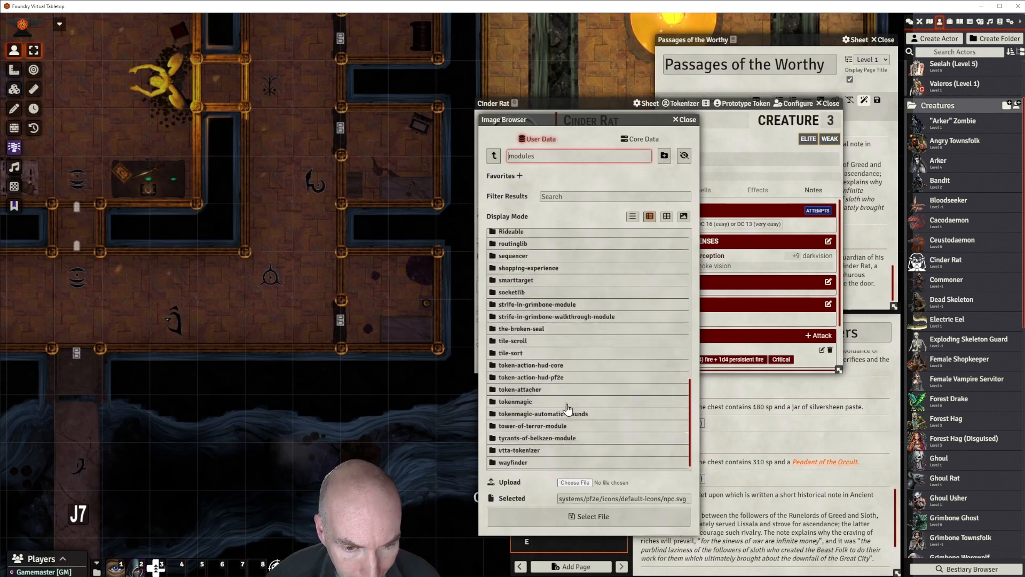
pyautogui.click(563, 313)
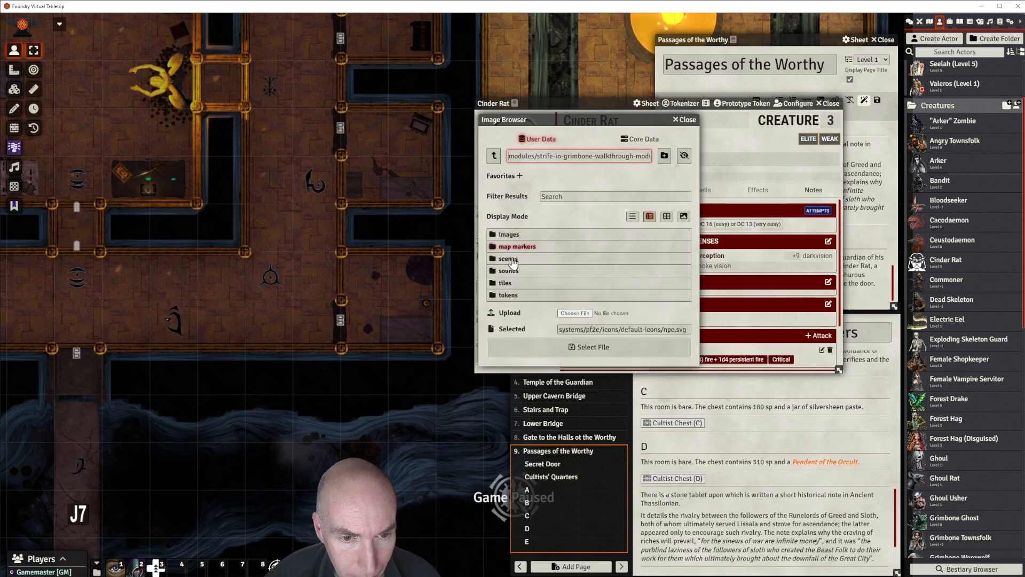
pyautogui.click(511, 297)
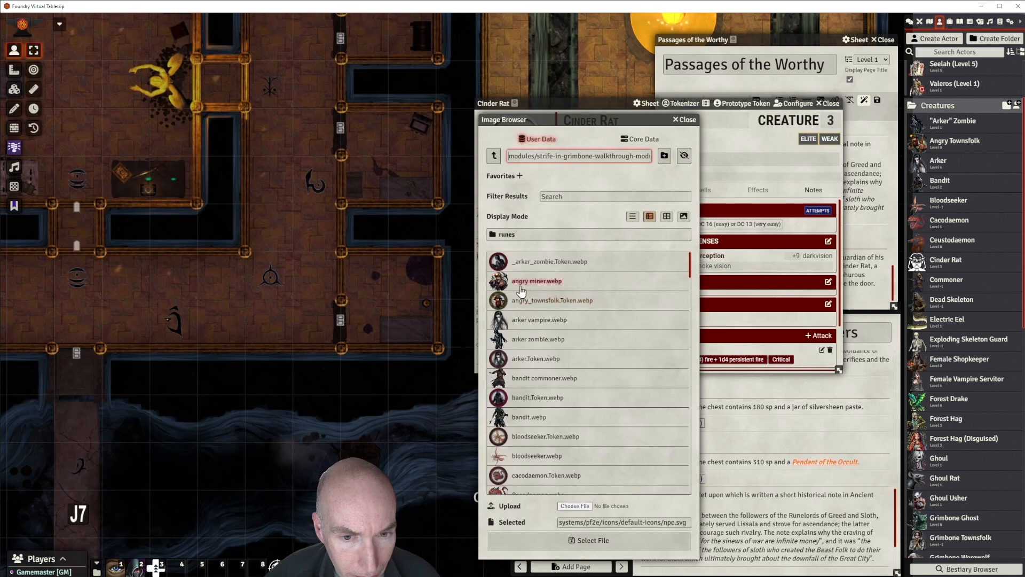
pyautogui.moveTo(690, 272); pyautogui.dragTo(691, 298)
pyautogui.click(595, 306)
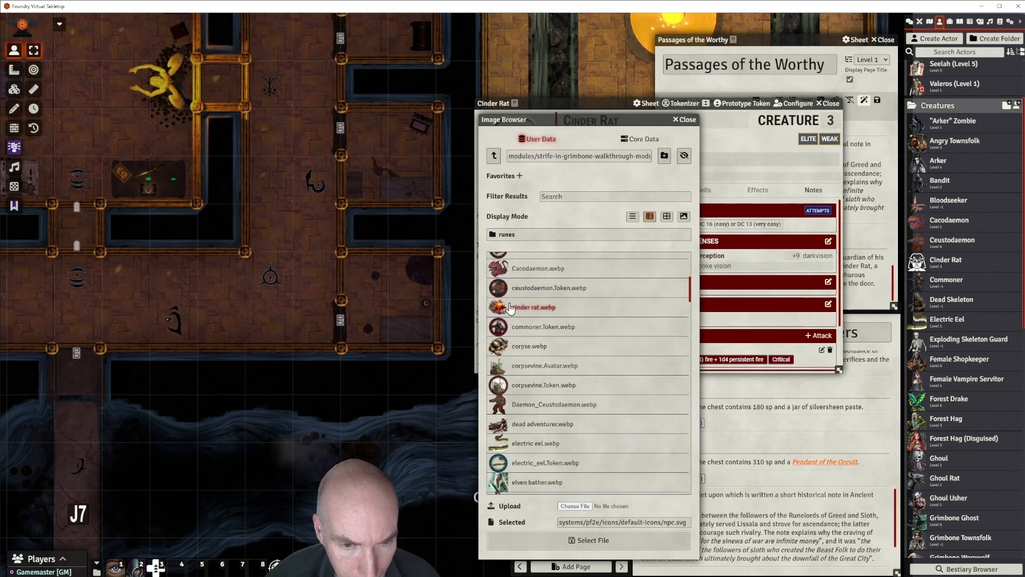
pyautogui.click(577, 540)
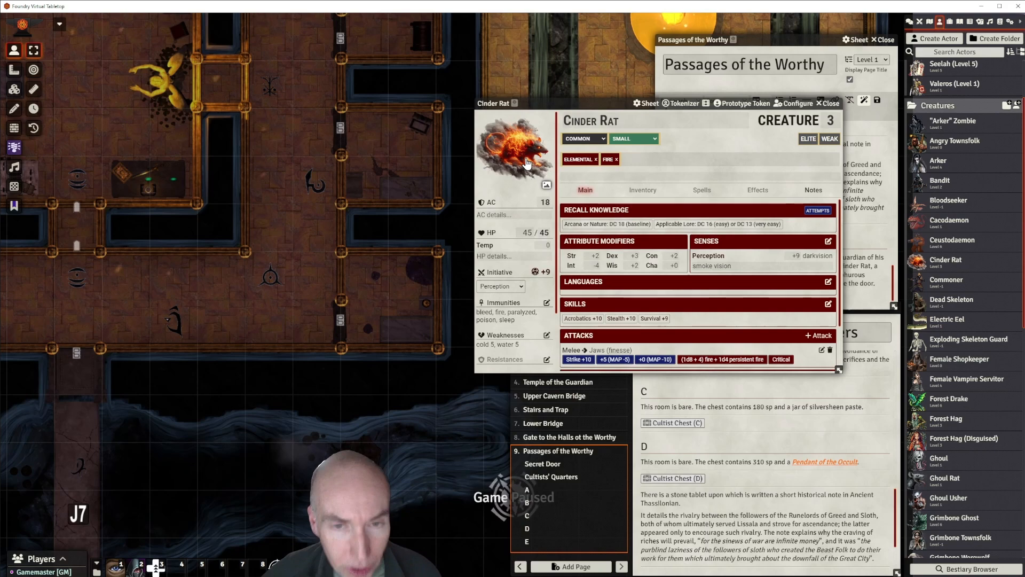
# Open the Cinder Rat's artwork in Tokenizer.
pyautogui.moveTo(599, 104)
pyautogui.mouseDown()
pyautogui.moveTo(574, 106)
pyautogui.moveTo(604, 105)
pyautogui.moveTo(591, 100)
pyautogui.mouseUp()
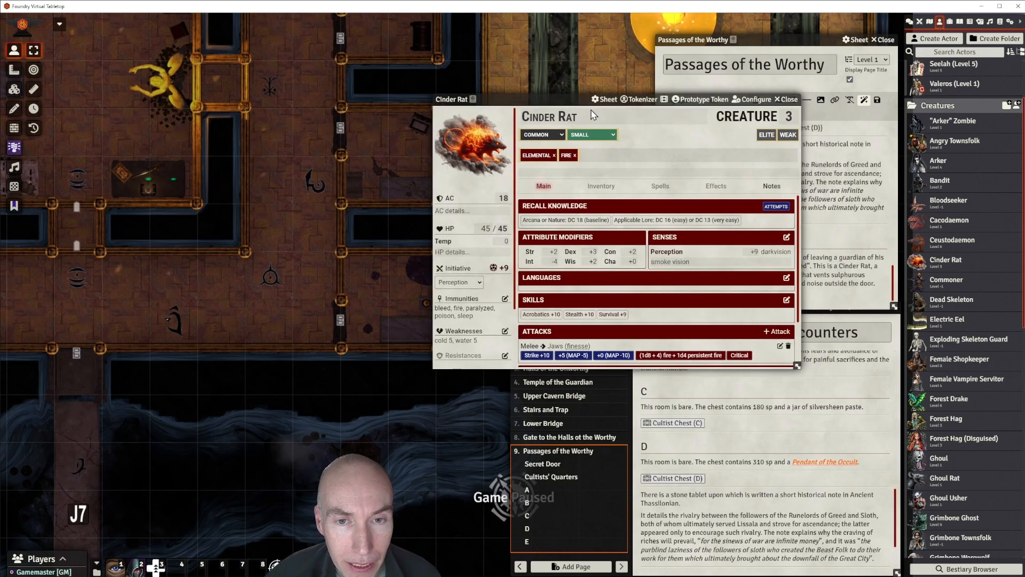
pyautogui.click(639, 99)
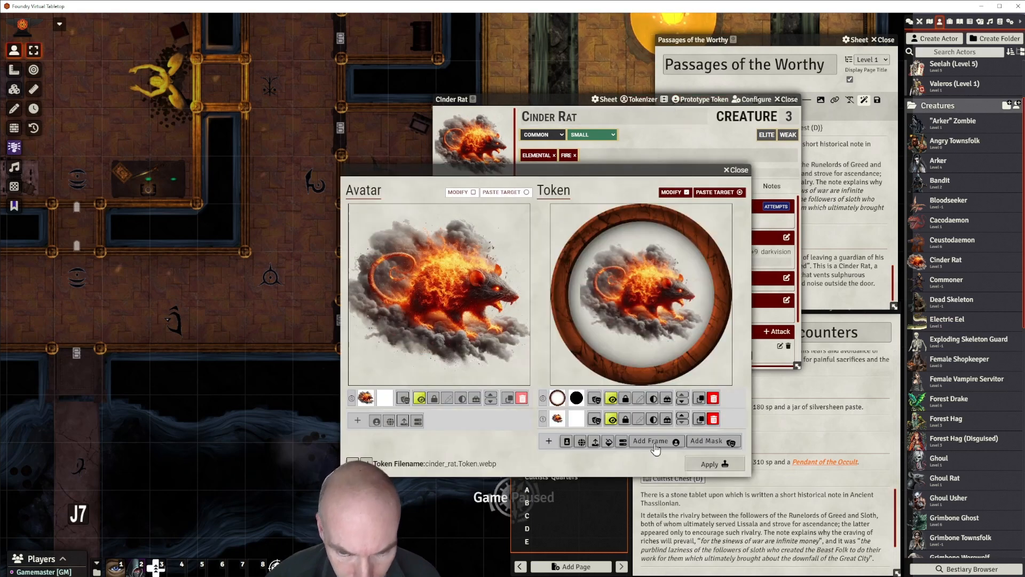
pyautogui.click(651, 441)
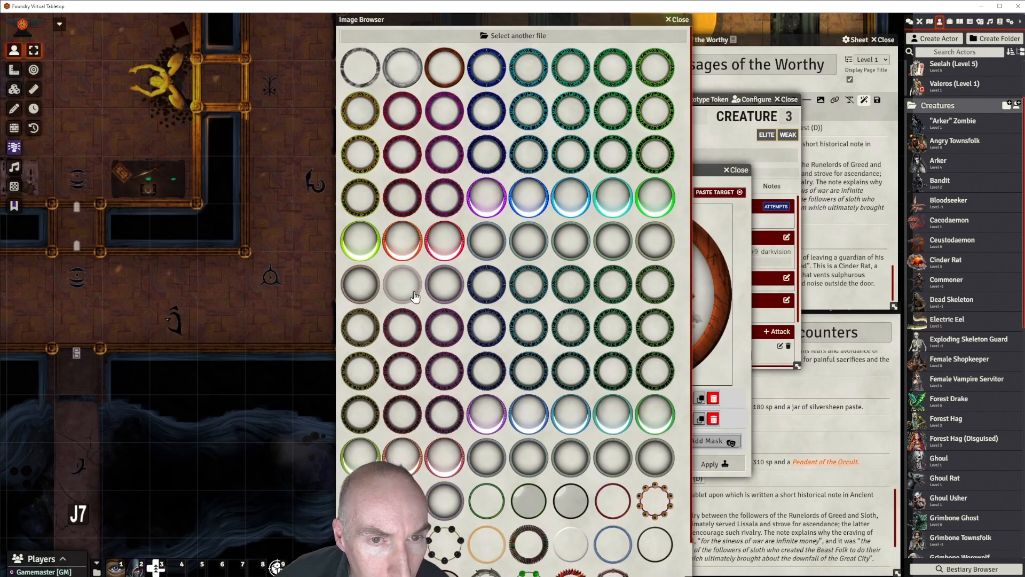
pyautogui.scroll(-1, 416, 297)
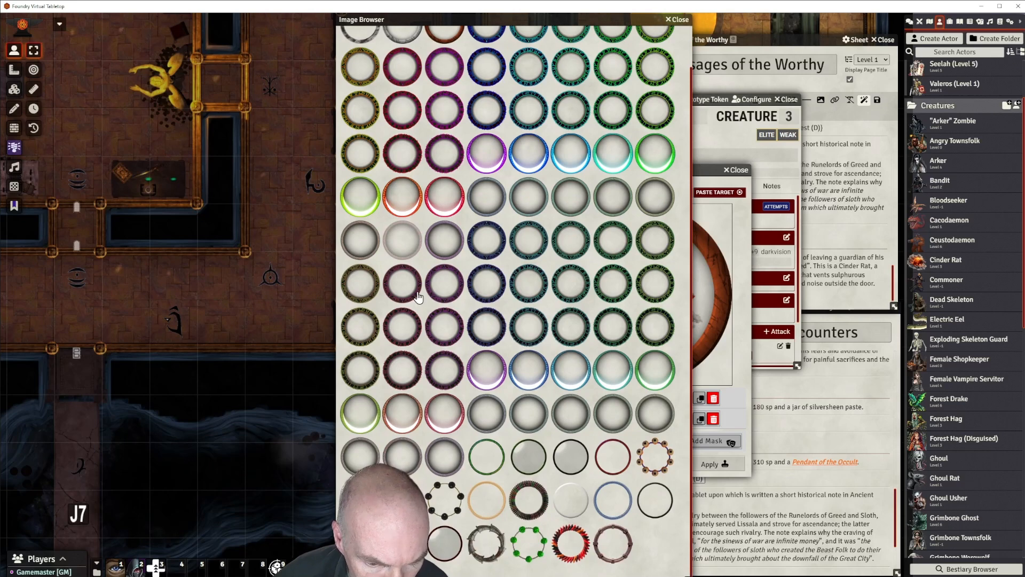
pyautogui.scroll(1, 419, 296)
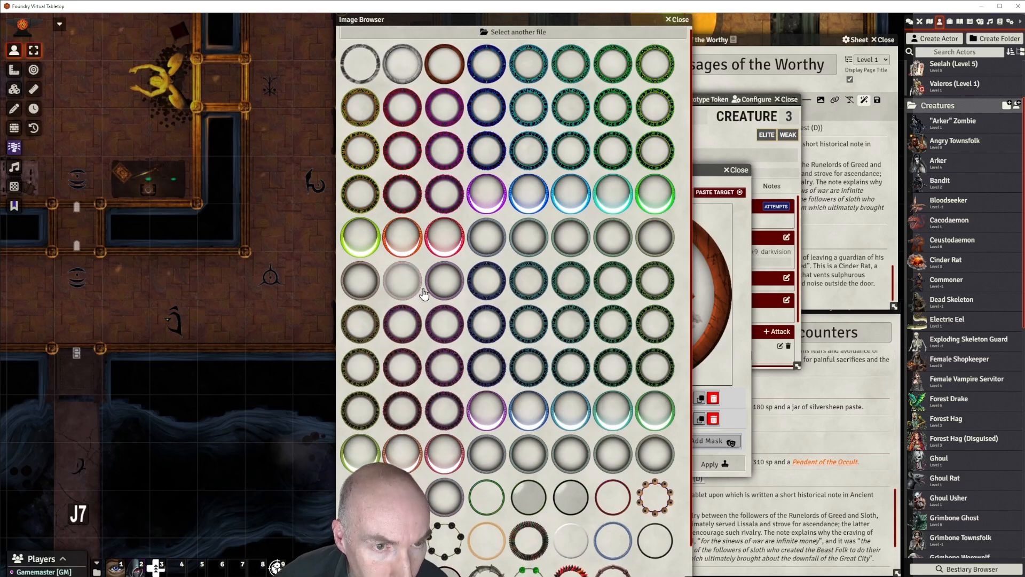
pyautogui.click(409, 198)
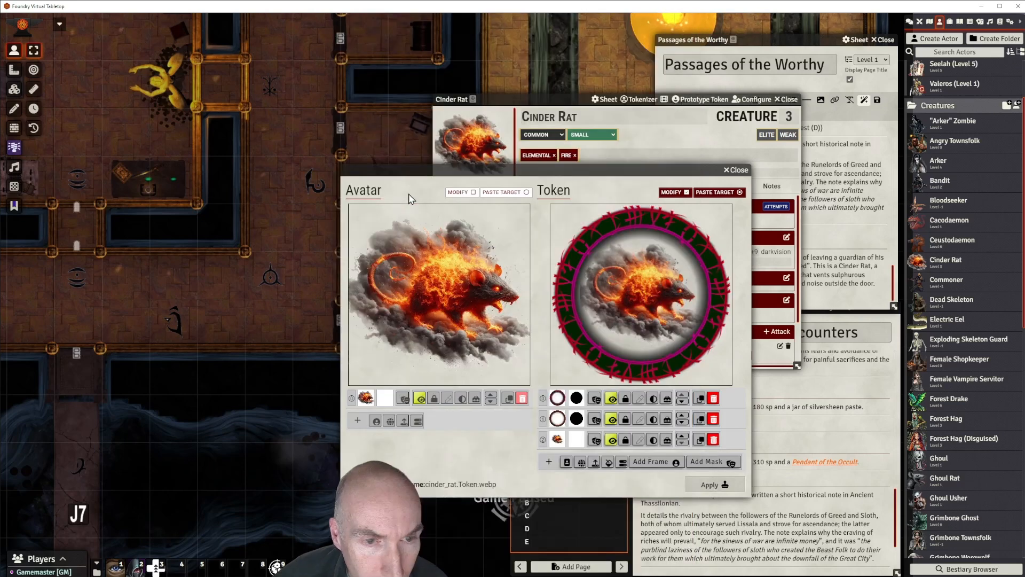
pyautogui.click(713, 398)
# Add the dark red runic frame to the Cinder Rat token and delete the default brown frame layer.
pyautogui.click(656, 441)
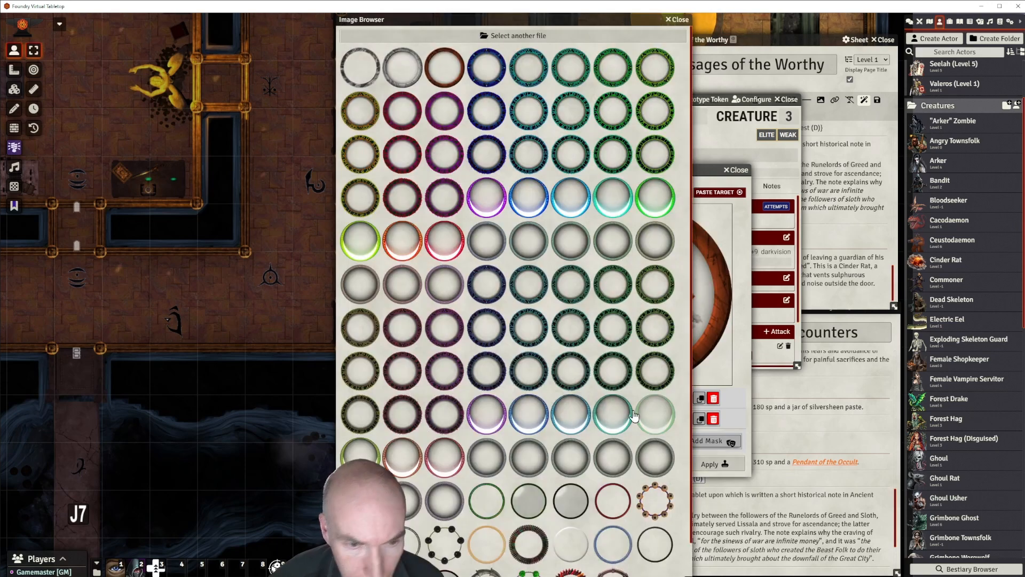
pyautogui.click(402, 200)
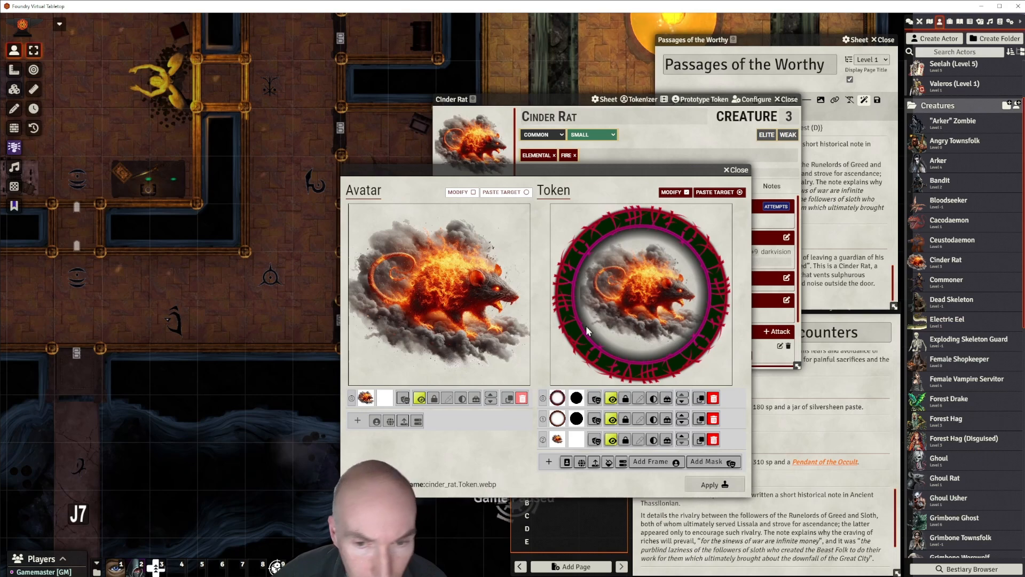
pyautogui.click(712, 420)
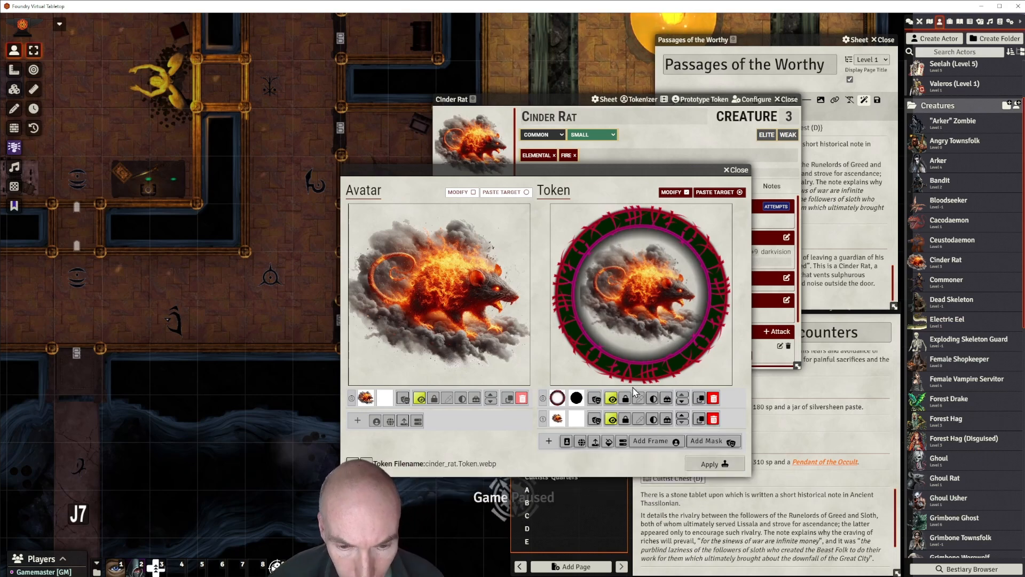
# Unlock the rat image layer, enlarge it and shift it slightly left within the frame, apply the token and close the Cinder Rat's sheet.
pyautogui.click(625, 418)
pyautogui.scroll(3, 652, 297)
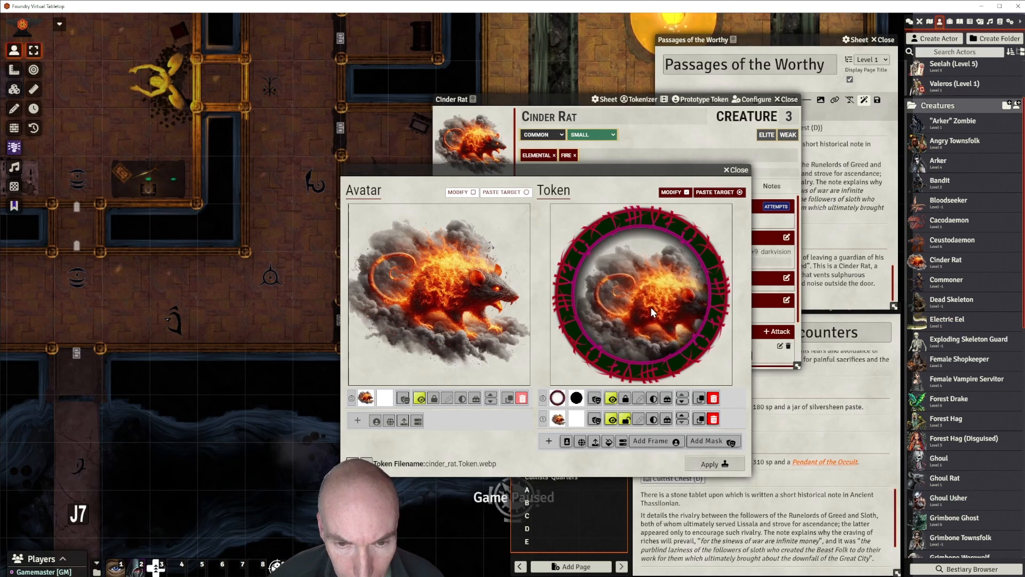
pyautogui.moveTo(650, 306)
pyautogui.mouseDown()
pyautogui.moveTo(607, 294)
pyautogui.moveTo(606, 277)
pyautogui.moveTo(638, 304)
pyautogui.mouseUp()
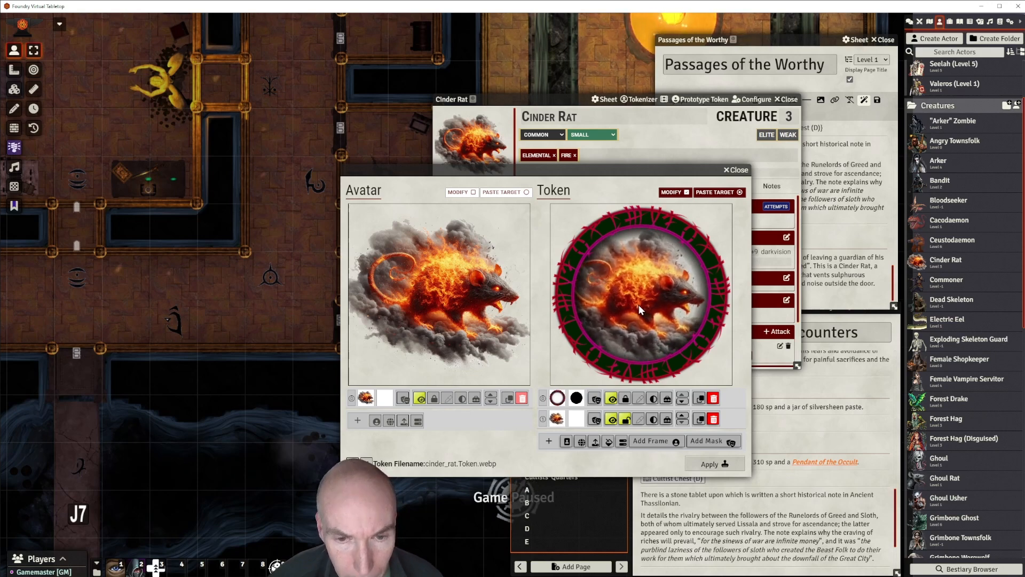
pyautogui.click(712, 463)
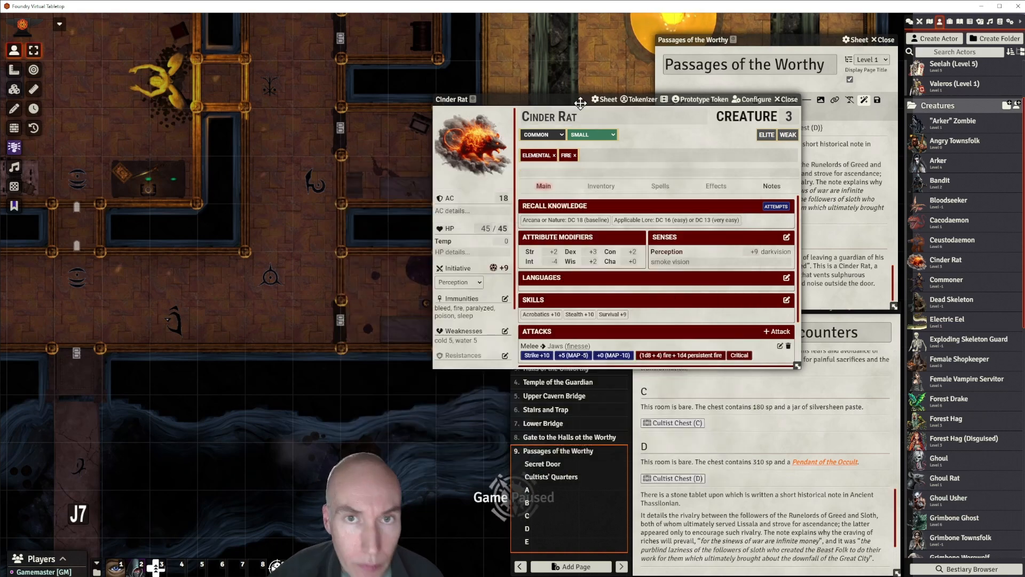
pyautogui.moveTo(578, 99); pyautogui.dragTo(407, 90)
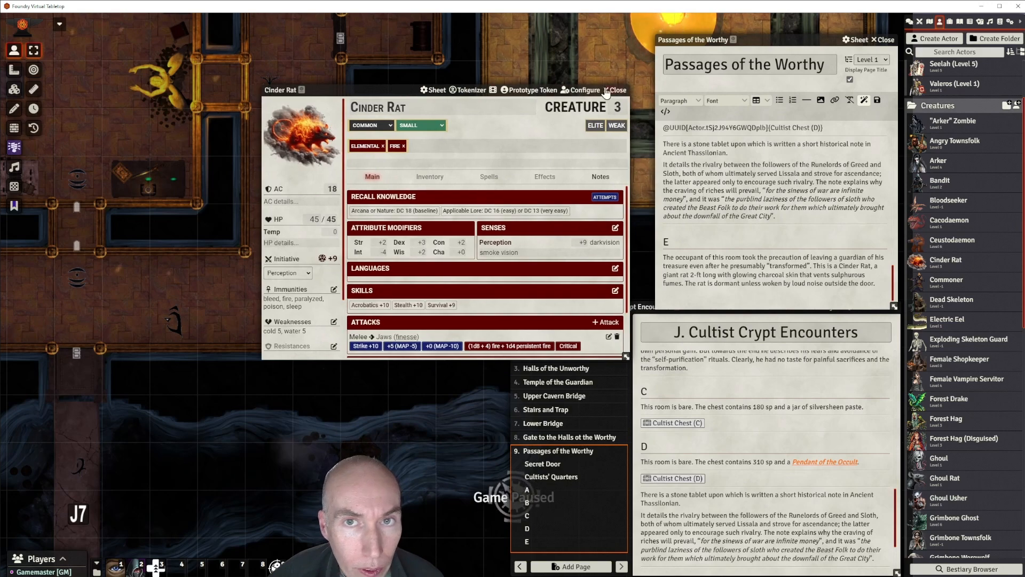
pyautogui.click(616, 91)
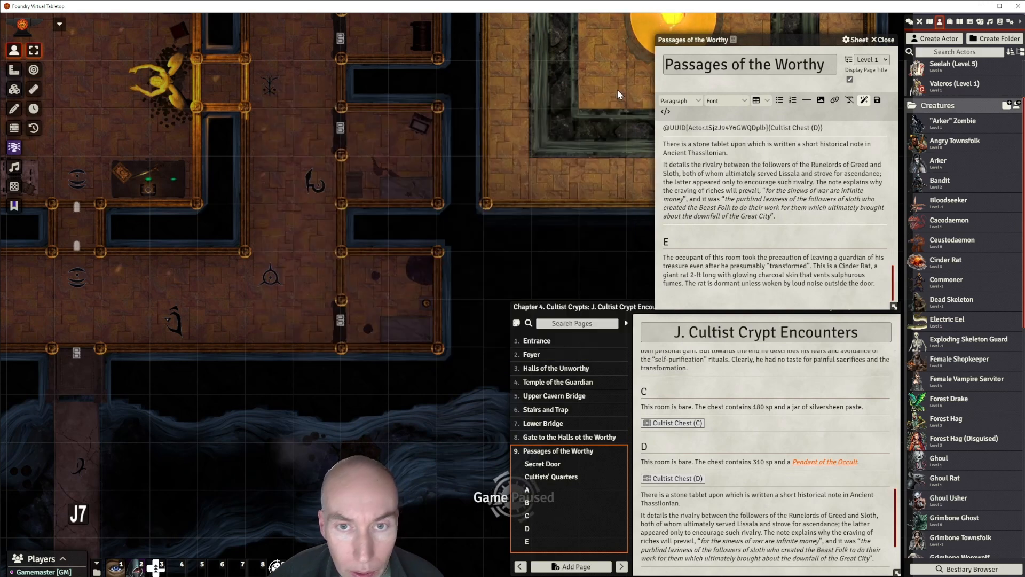
# Insert a link to the Cinder Rat actor below section E's paragraph and save the Passages of the Worthy page.
pyautogui.scroll(-2, 960, 260)
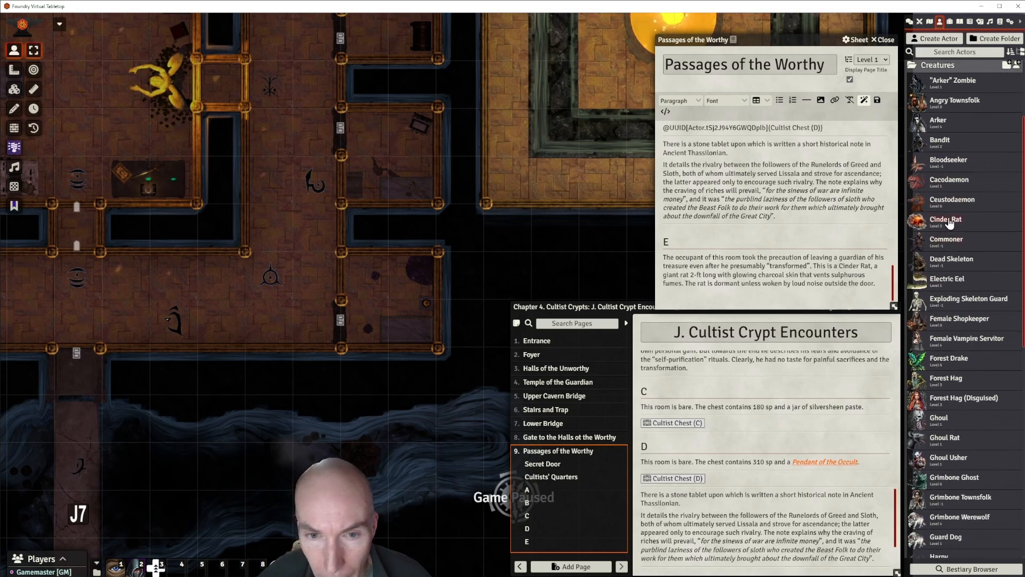
pyautogui.scroll(-1, 808, 219)
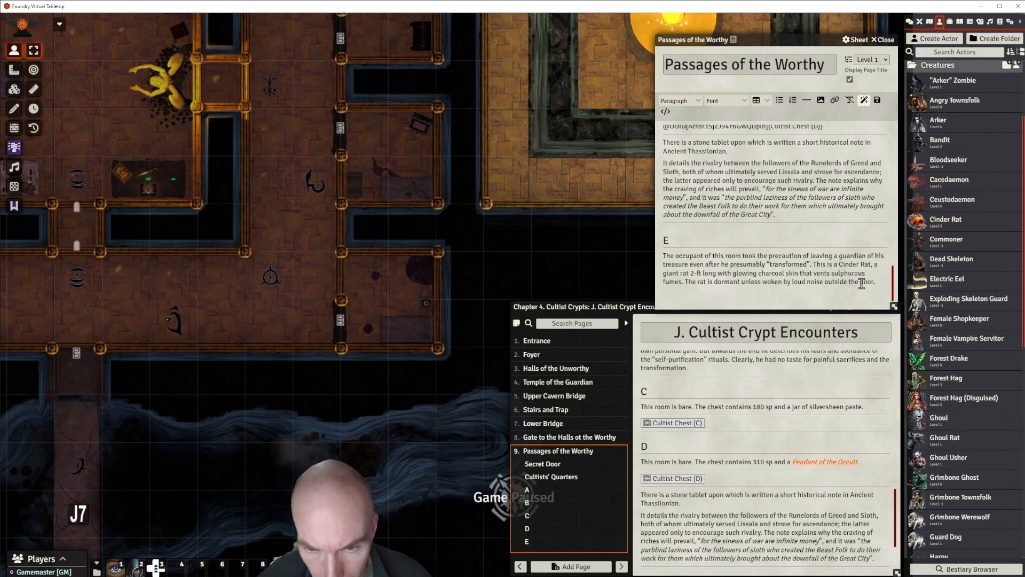
pyautogui.click(806, 99)
pyautogui.click(806, 100)
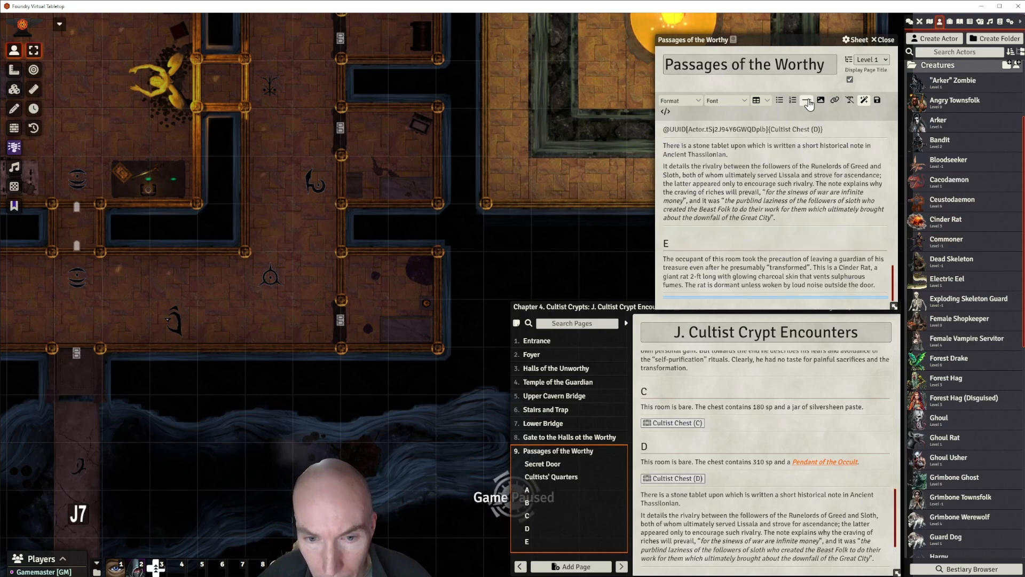
pyautogui.moveTo(914, 230); pyautogui.dragTo(690, 294)
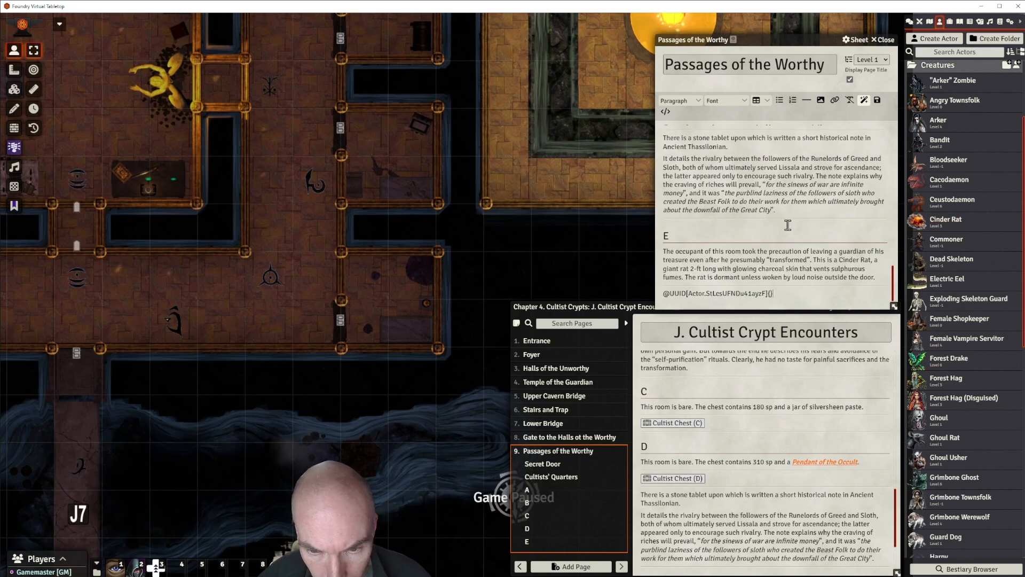
pyautogui.click(877, 100)
pyautogui.scroll(-2, 771, 461)
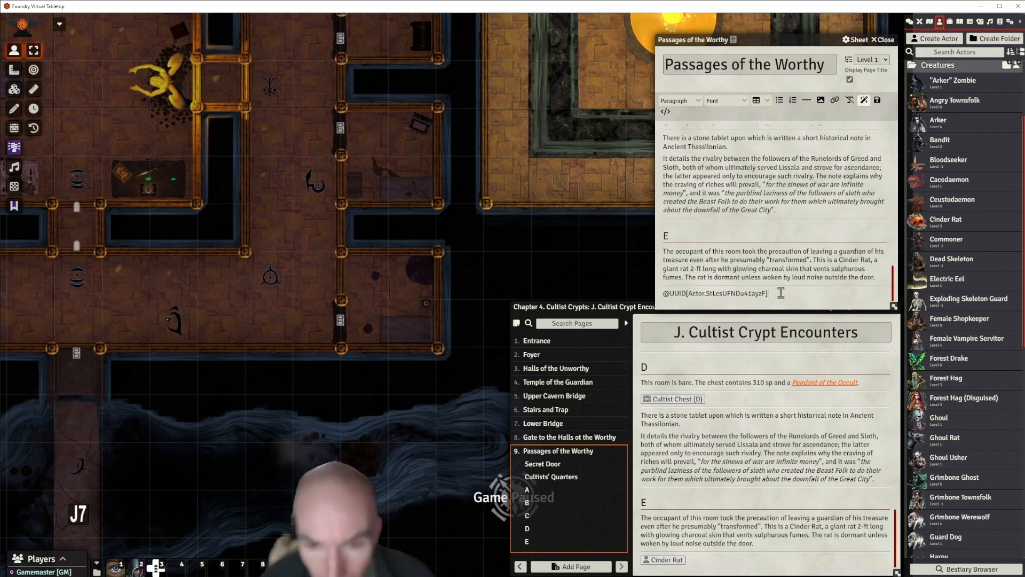
# Insert a horizontal rule below section E's Cinder Rat link and paste the paragraph describing the chest's silver ingots, smoky quartz gem and starknife.
pyautogui.click(807, 99)
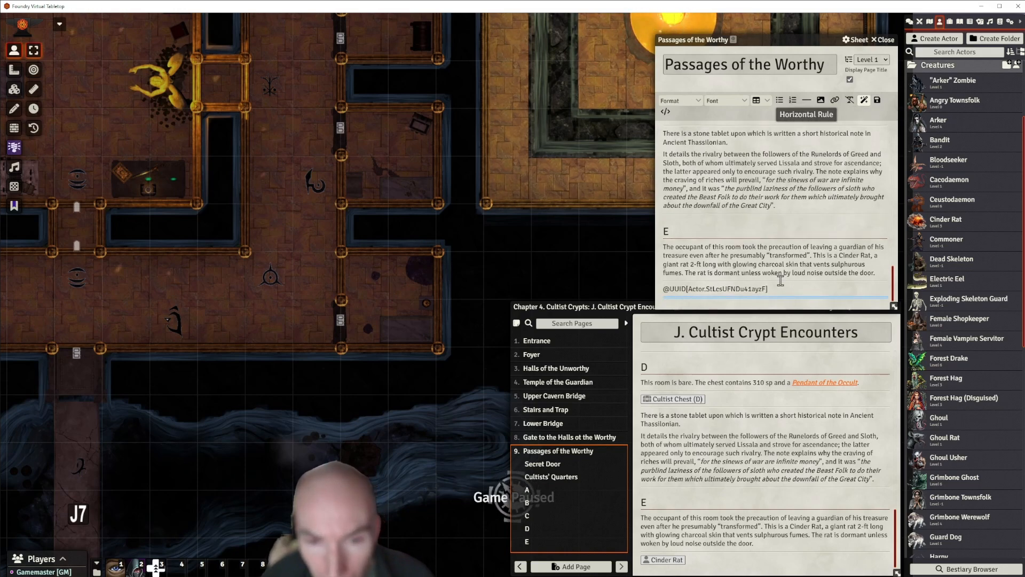
pyautogui.click(726, 299)
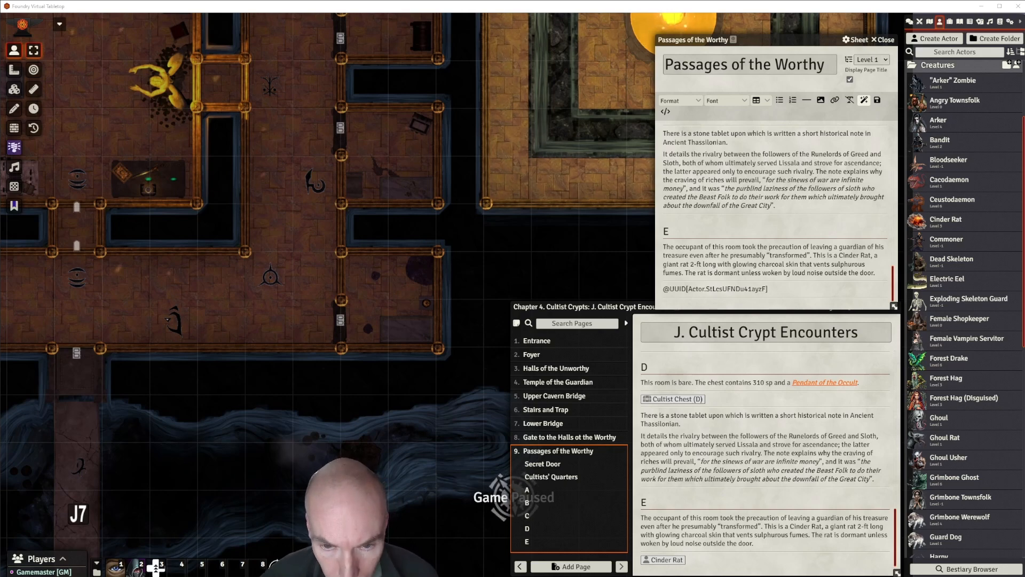
pyautogui.click(690, 301)
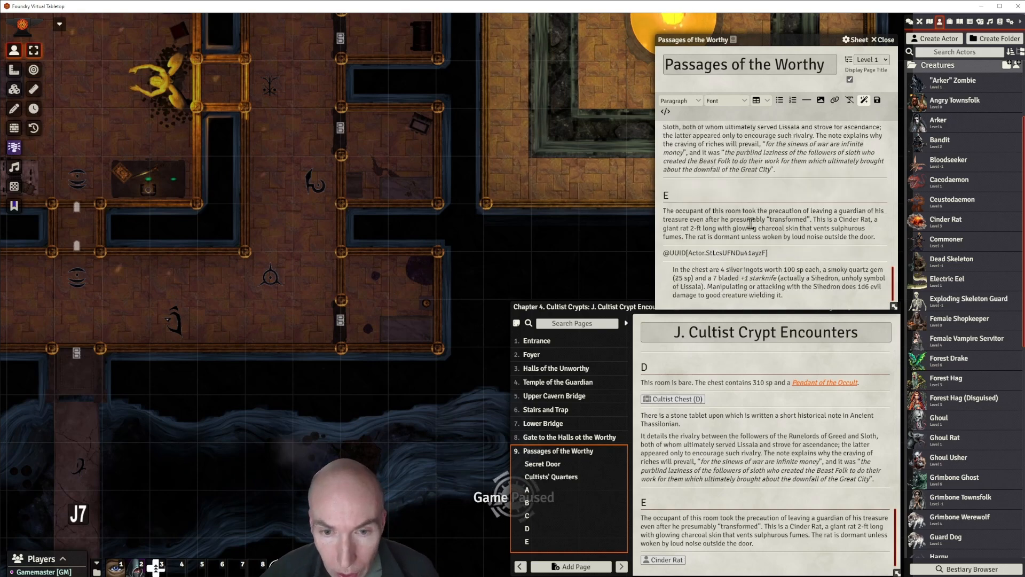
# Remove the indent from section E's chest paragraph and separate it from the Cinder Rat link with a horizontal rule.
pyautogui.scroll(-1, 747, 220)
pyautogui.click(672, 266)
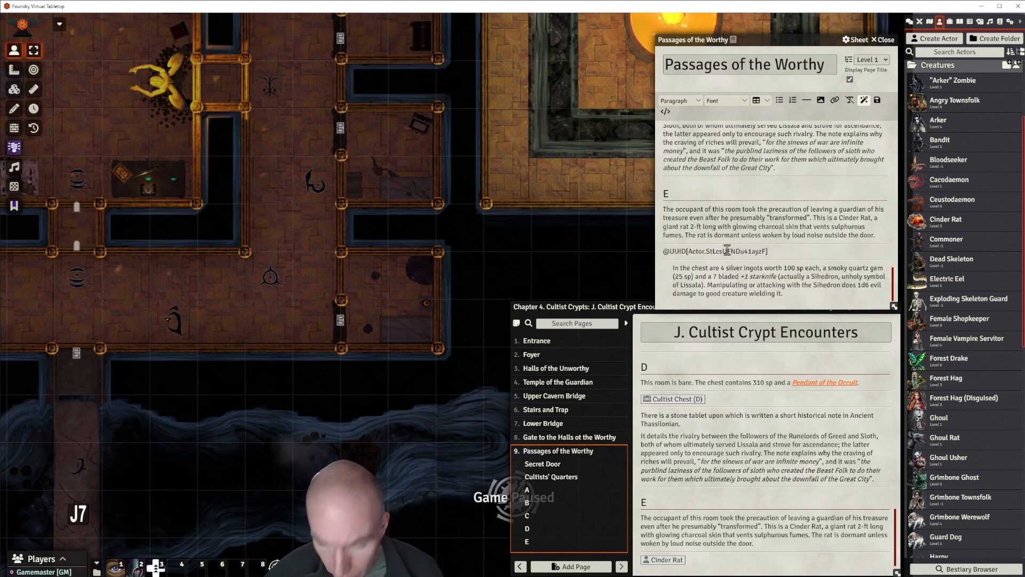
pyautogui.press('BackSpace')
pyautogui.press('BackSpace')
pyautogui.press('Return')
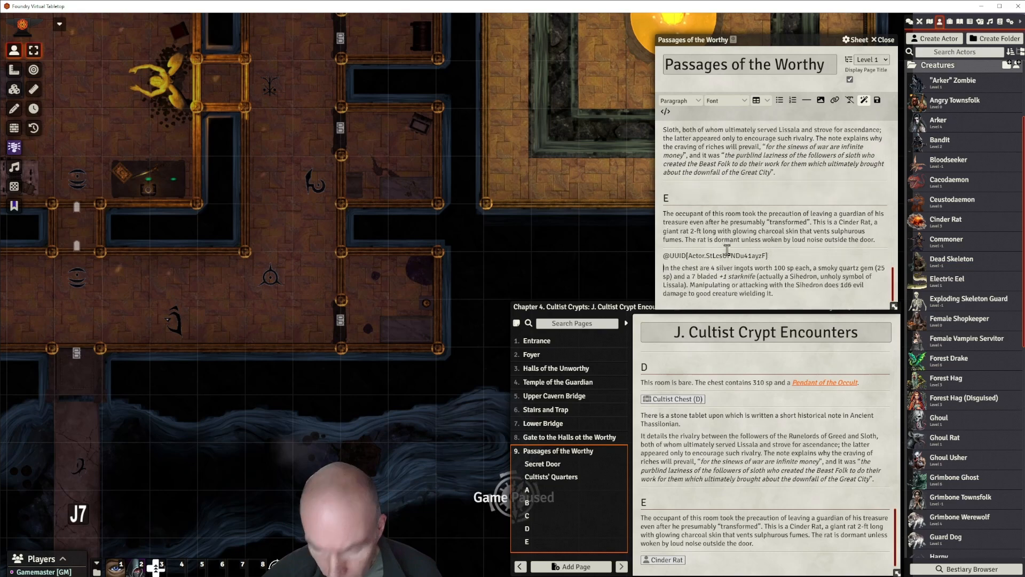
pyautogui.click(806, 100)
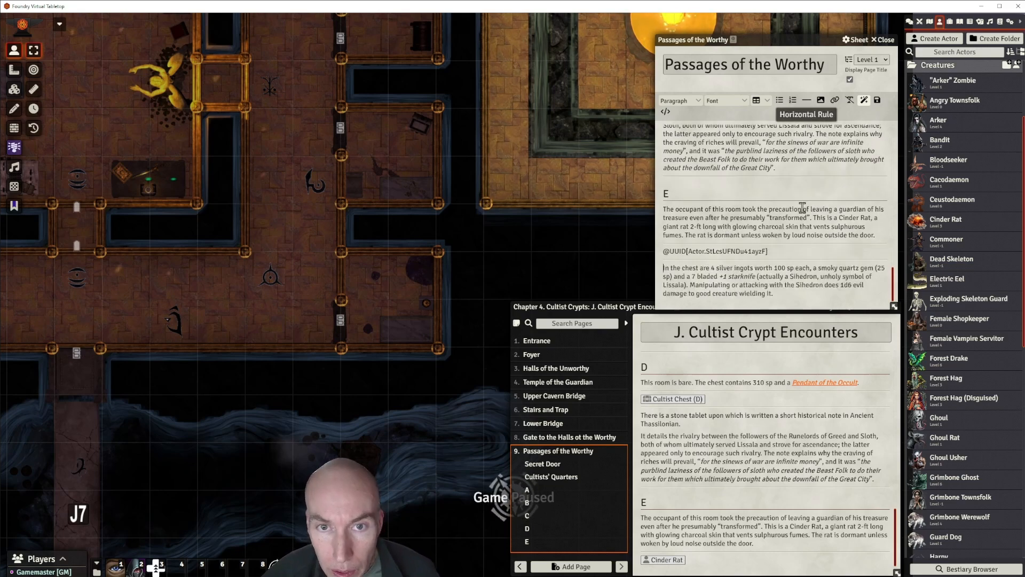
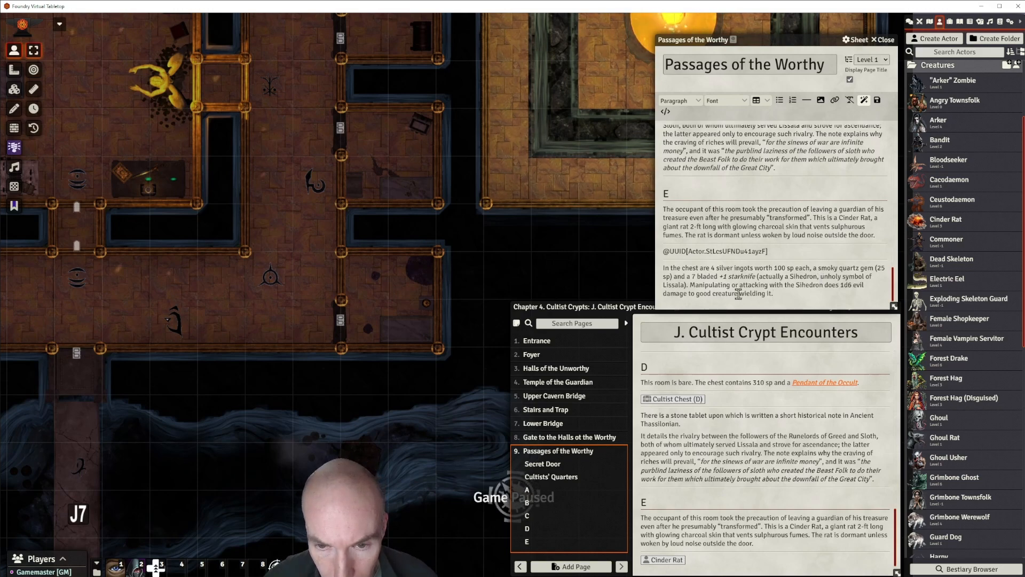
# Correct "creature" to "creatures" in the chest paragraph's last sentence and add a horizontal rule below the paragraph.
pyautogui.write('s')
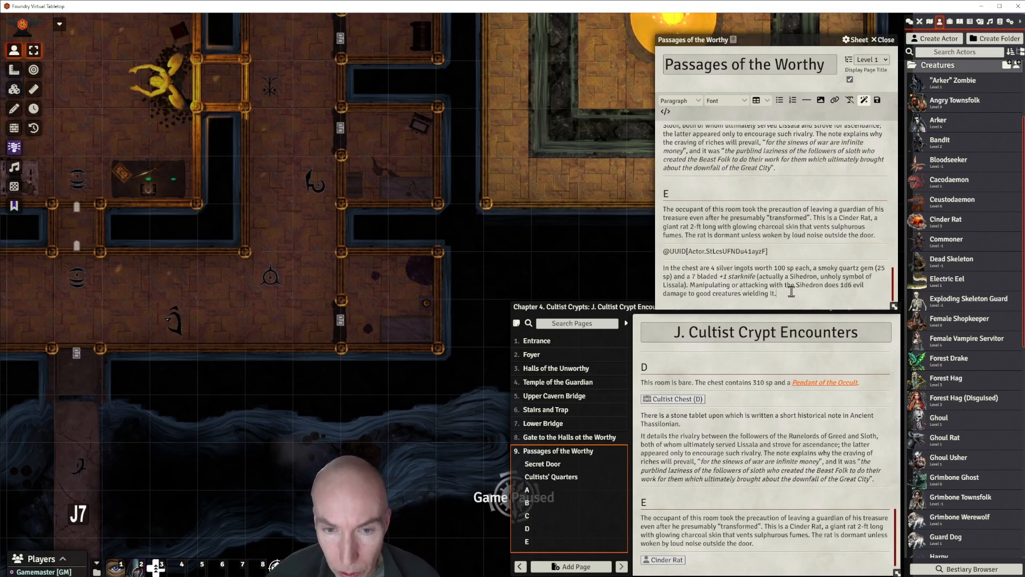
pyautogui.click(806, 100)
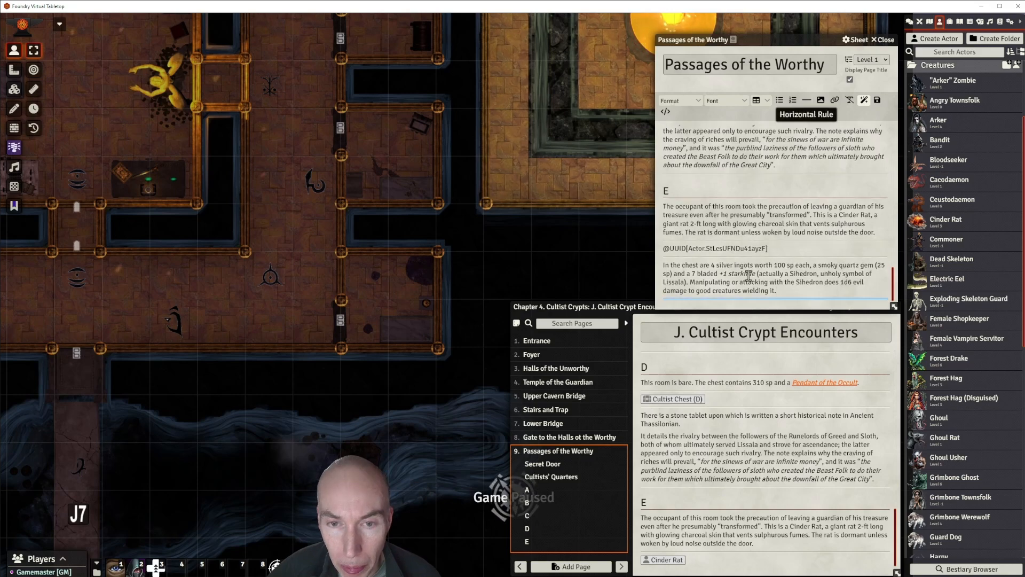
pyautogui.click(764, 274)
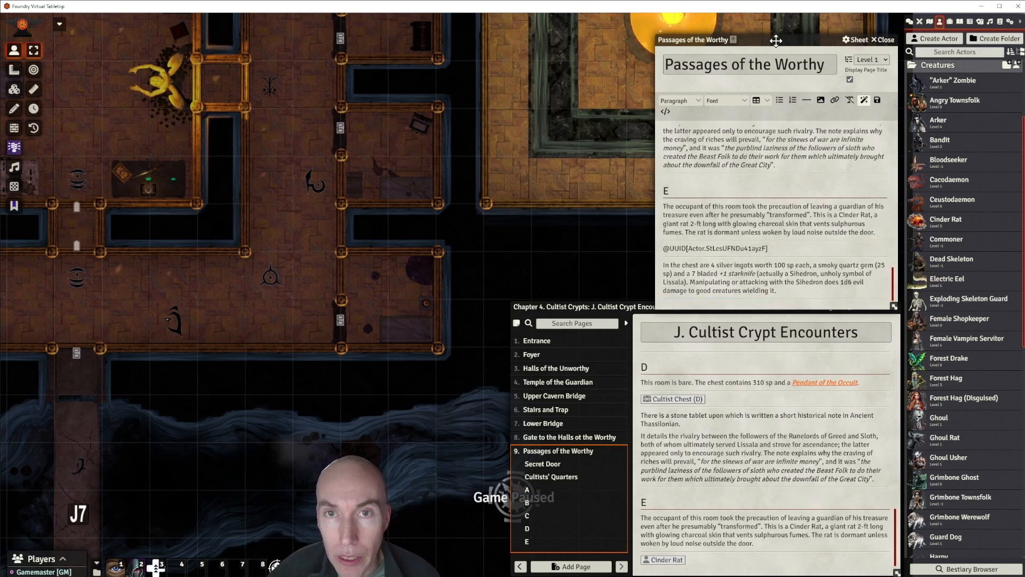
pyautogui.moveTo(775, 40); pyautogui.dragTo(765, 26)
pyautogui.doubleClick(848, 269)
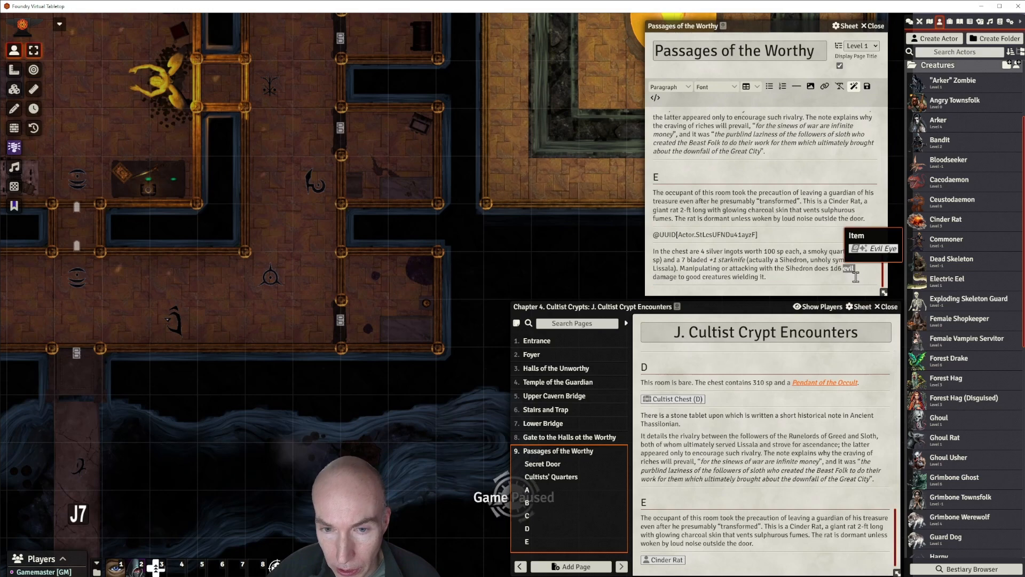
pyautogui.write('spirit')
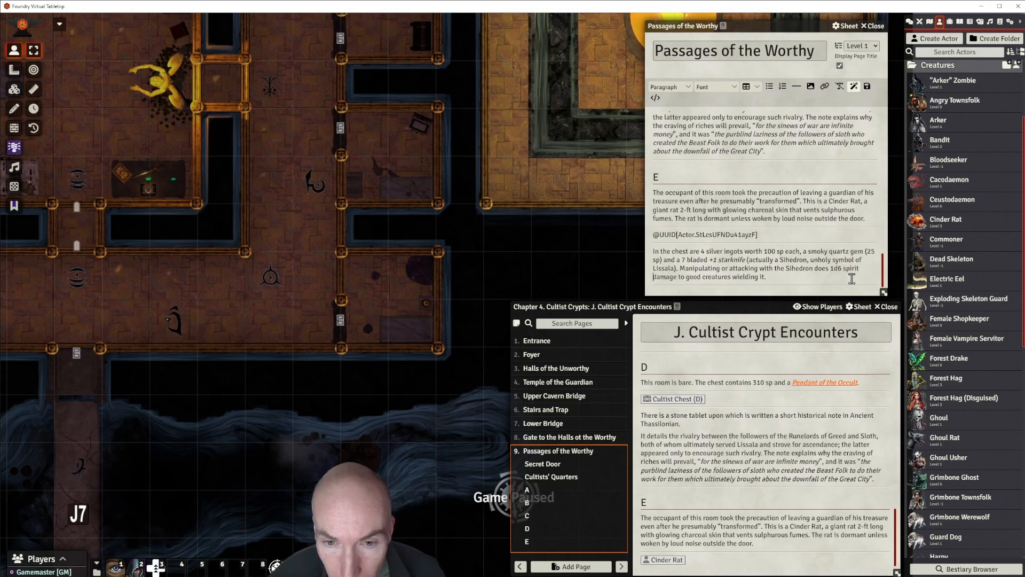
pyautogui.click(831, 269)
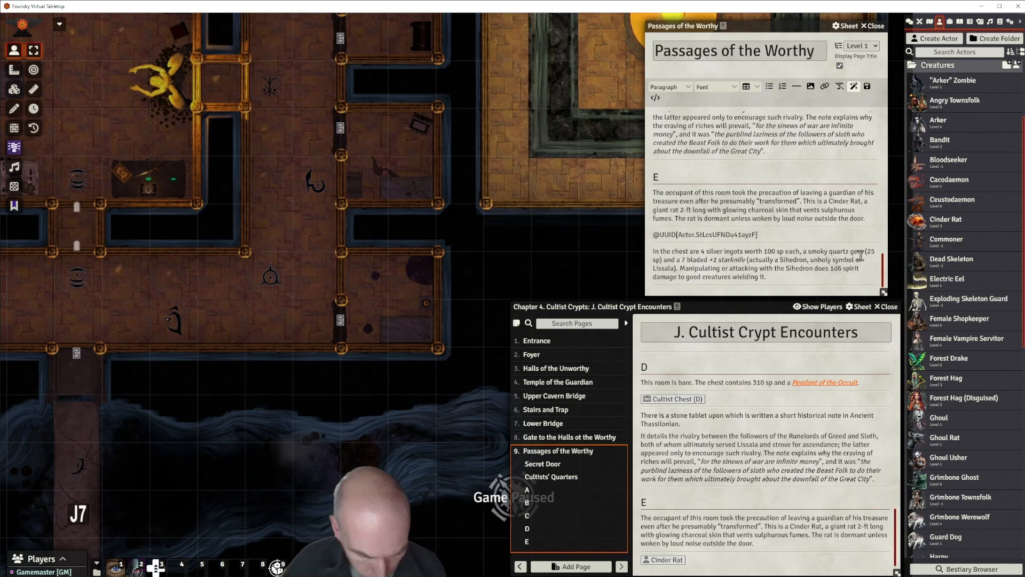
pyautogui.write('@damage')
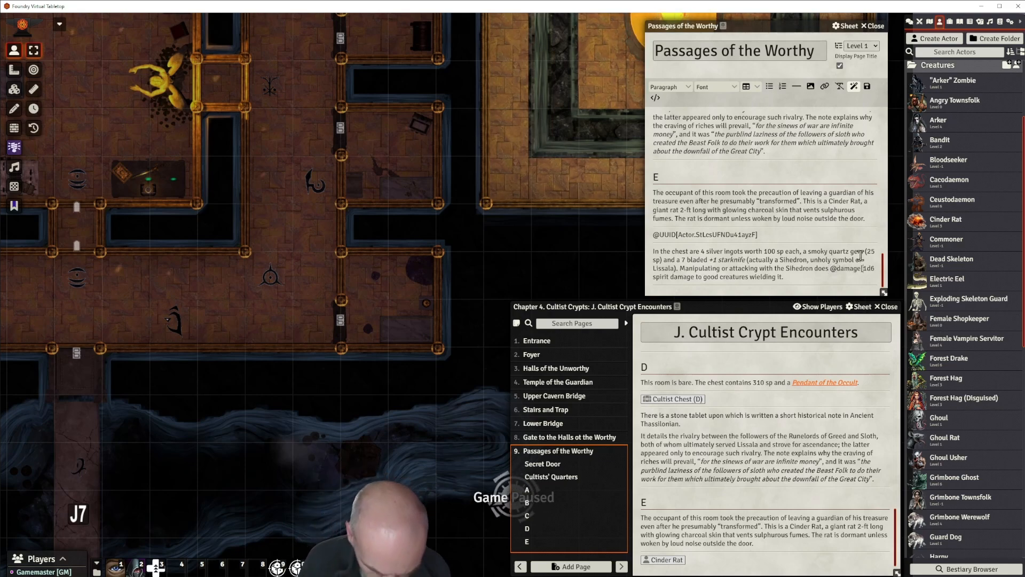
pyautogui.write('[1d')
pyautogui.write('6[spirit damage to good creatures wielding it.')
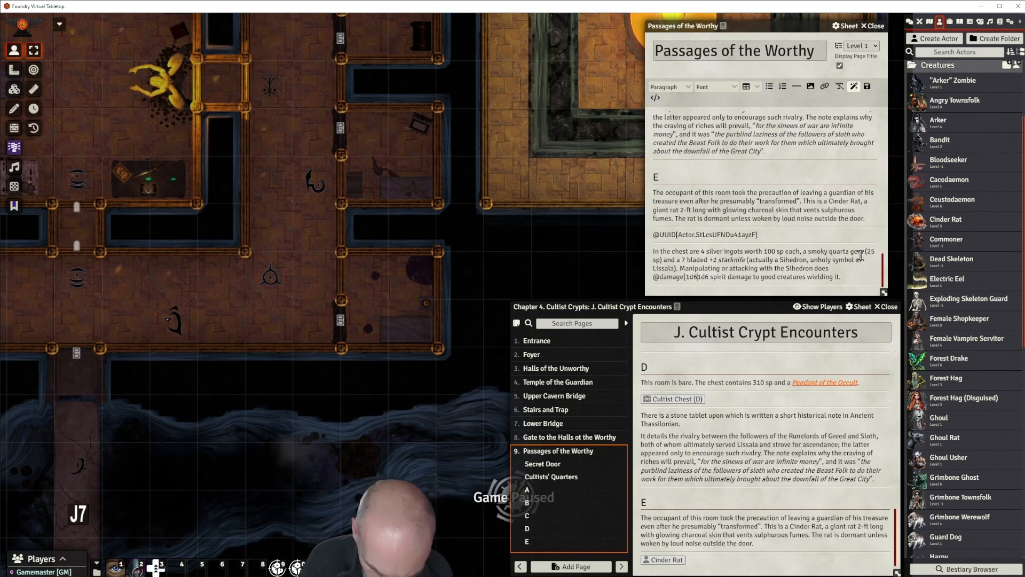
pyautogui.write('it]]')
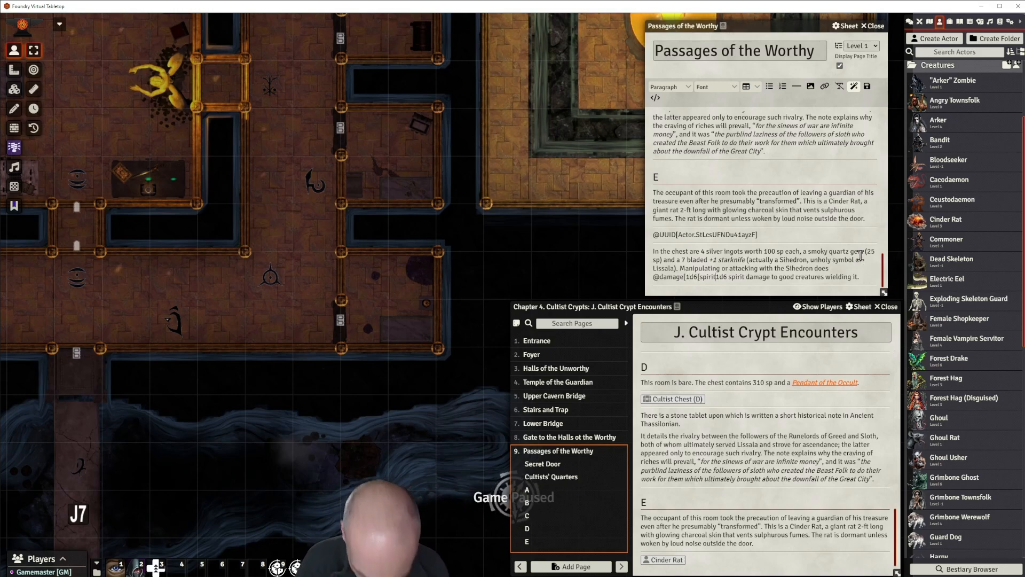
pyautogui.press('Delete')
pyautogui.press('Delete')
pyautogui.press('Delete')
pyautogui.press('Delete')
pyautogui.press('Delete')
pyautogui.press('Delete')
pyautogui.press('Delete')
pyautogui.press('Delete')
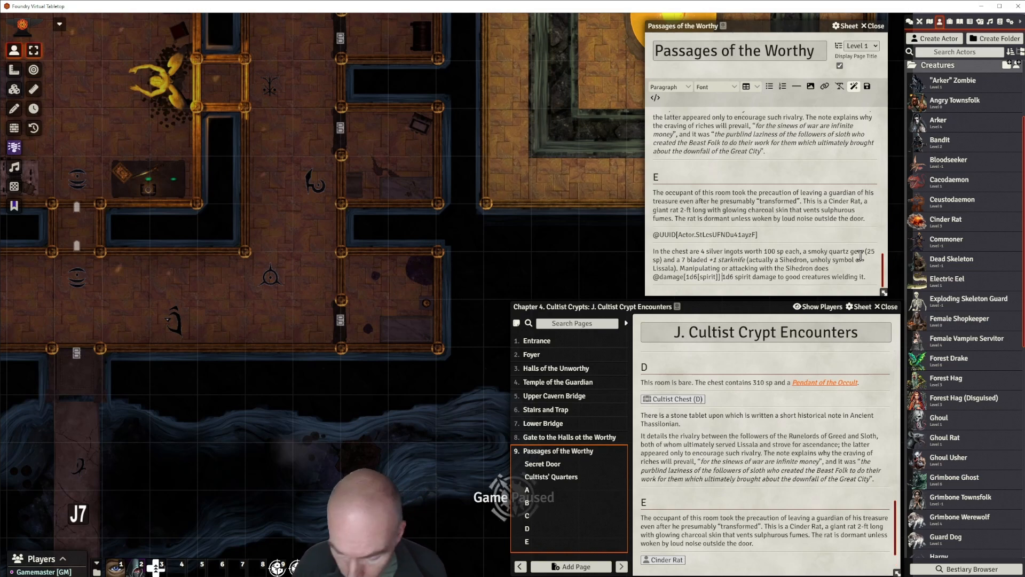
pyautogui.press('Delete')
pyautogui.press('Delete')
pyautogui.press('Delete')
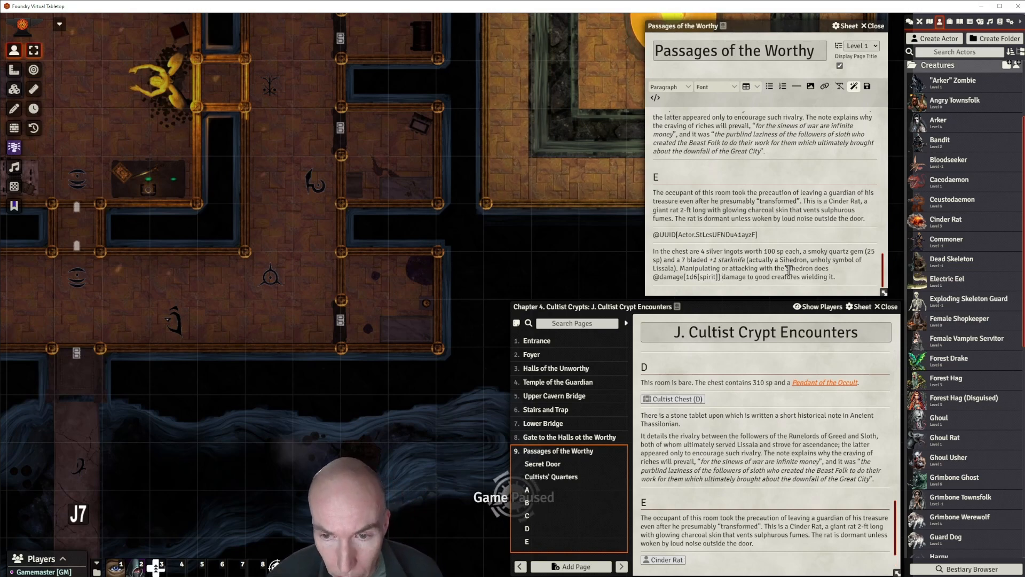
# Change "good" to "holy sanctified" before "creatures" in the Sihedron damage sentence.
pyautogui.doubleClick(762, 277)
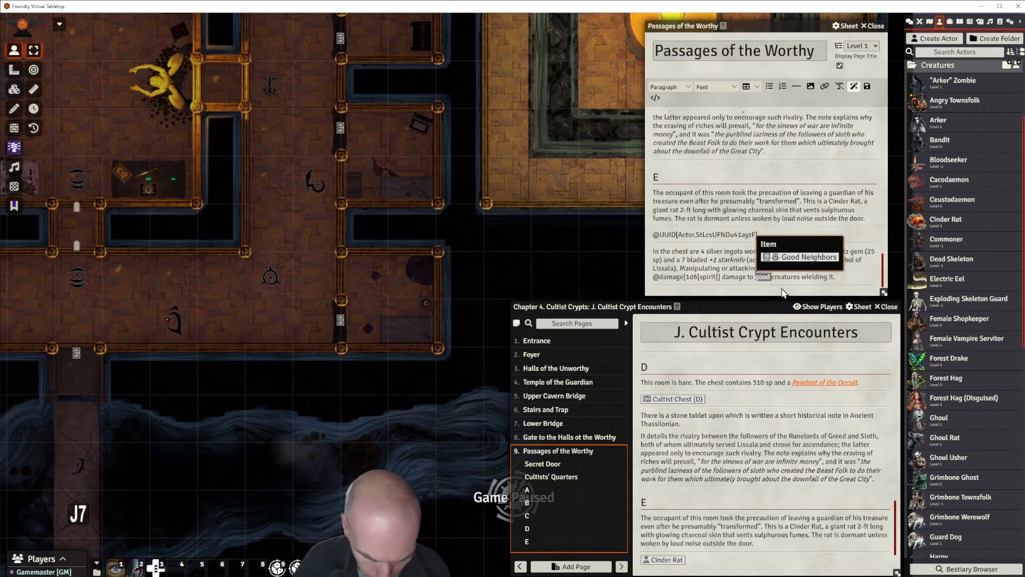
pyautogui.write('holy')
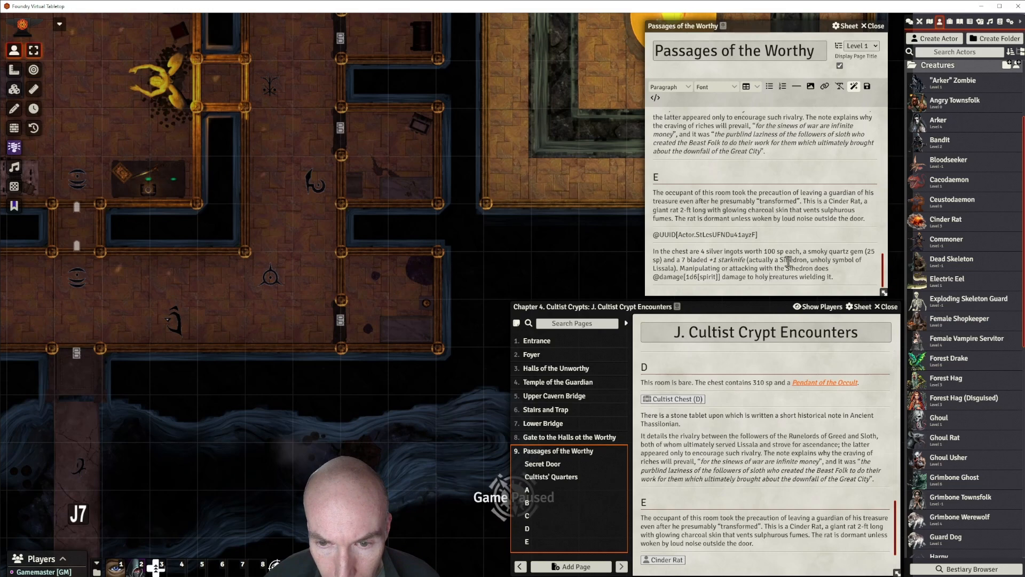
pyautogui.write('sanct')
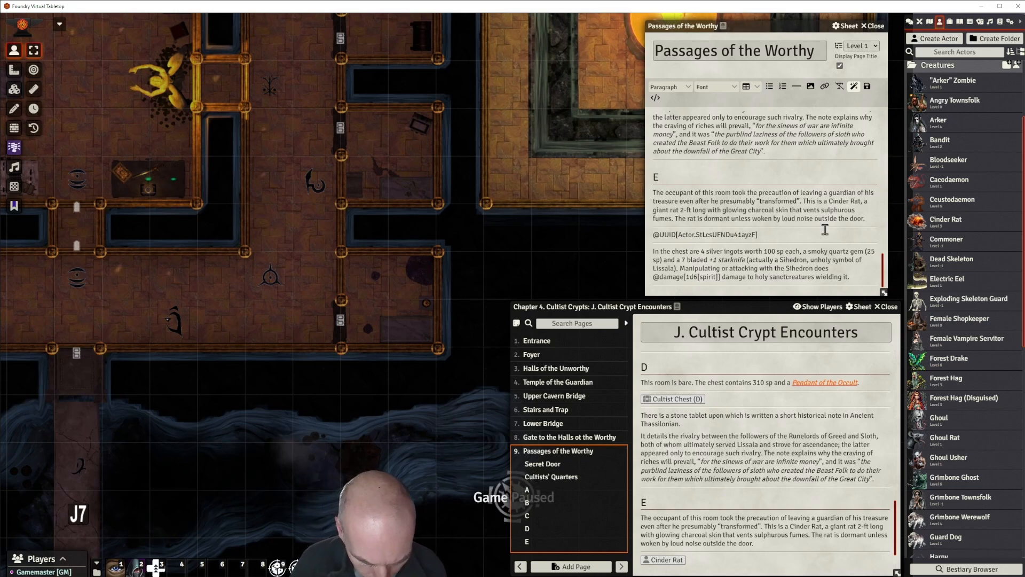
pyautogui.write('ifie')
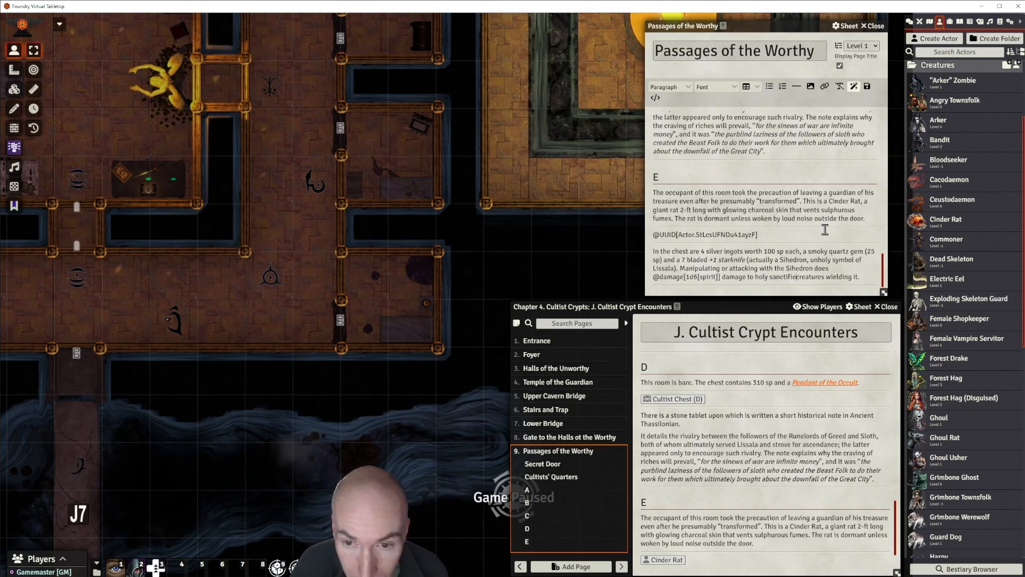
pyautogui.write('d')
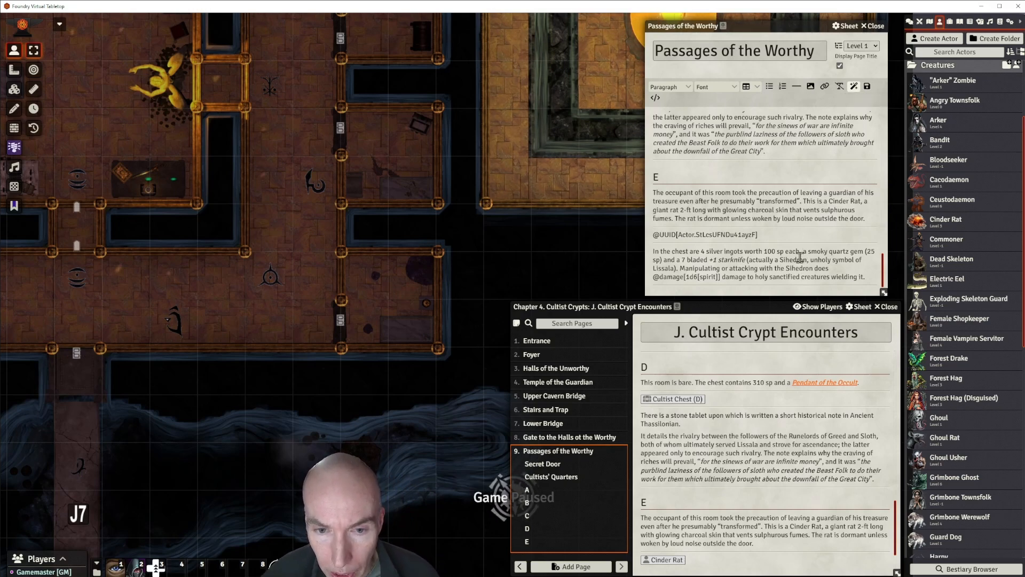
pyautogui.scroll(-1, 799, 257)
pyautogui.scroll(1, 771, 245)
pyautogui.scroll(-1, 772, 245)
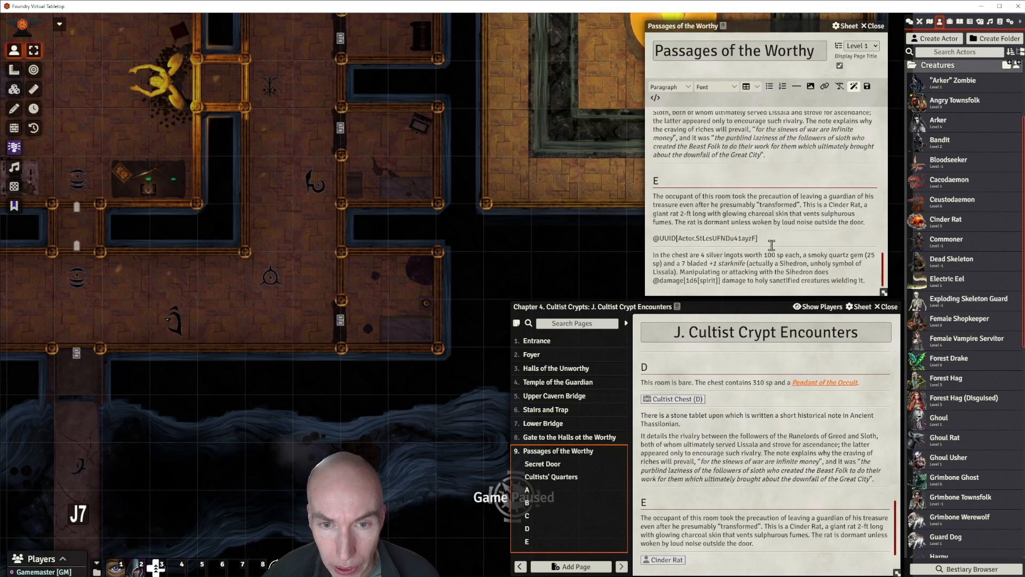
pyautogui.scroll(-1, 772, 245)
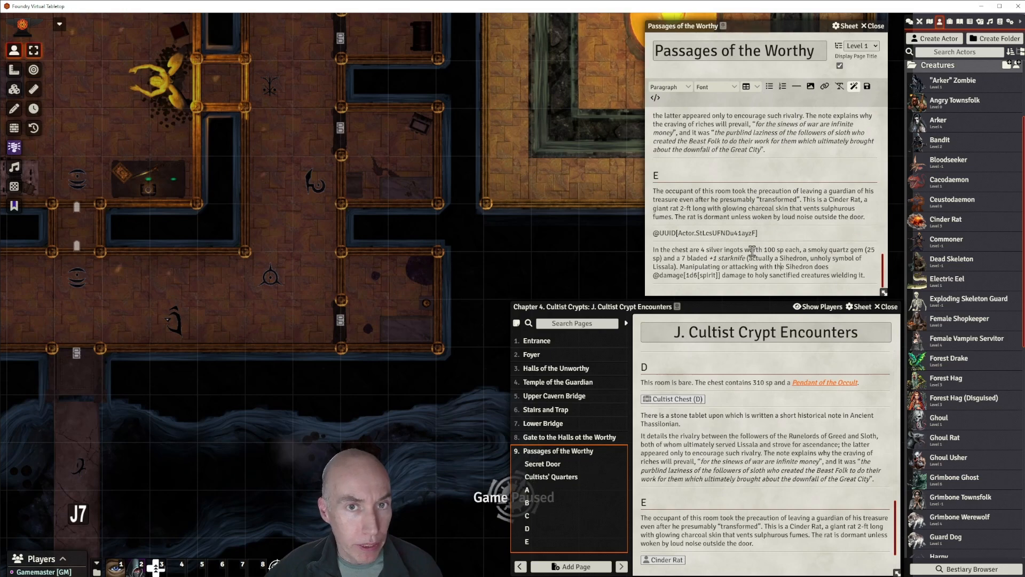
pyautogui.scroll(1, 770, 250)
pyautogui.scroll(-1, 769, 249)
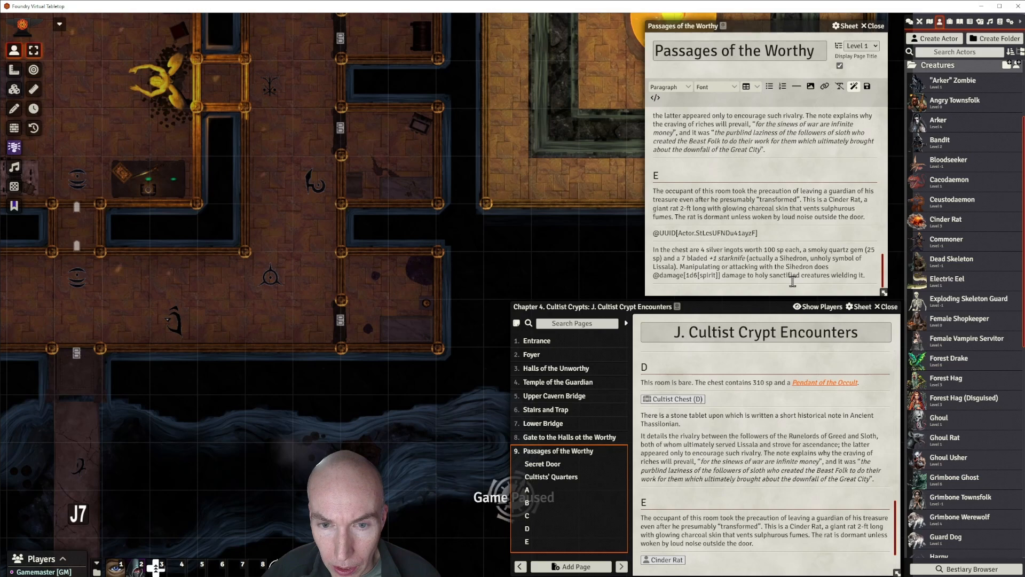
pyautogui.scroll(-2, 415, 158)
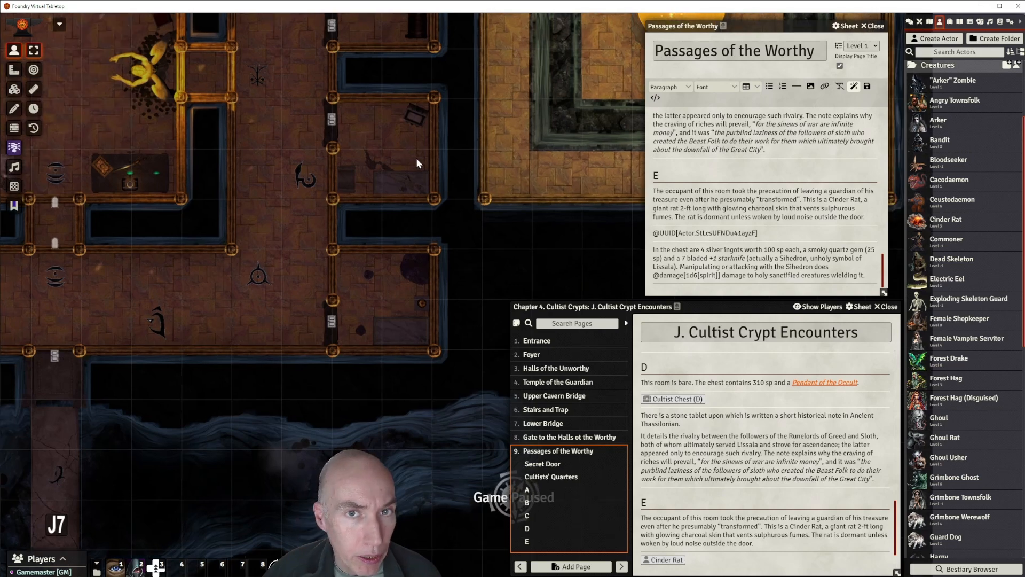
pyautogui.moveTo(488, 160); pyautogui.dragTo(508, 251)
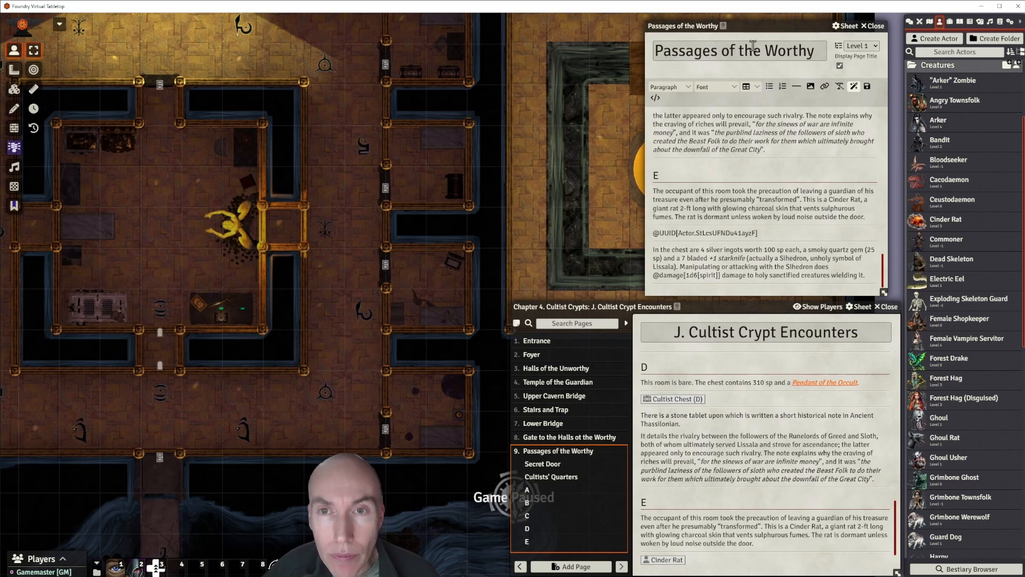
# Edit the Gate to the Halls ot the Worthy page so the doors damage "holy sanctified" instead of "good" creatures, and save it.
pyautogui.moveTo(757, 25); pyautogui.dragTo(738, 24)
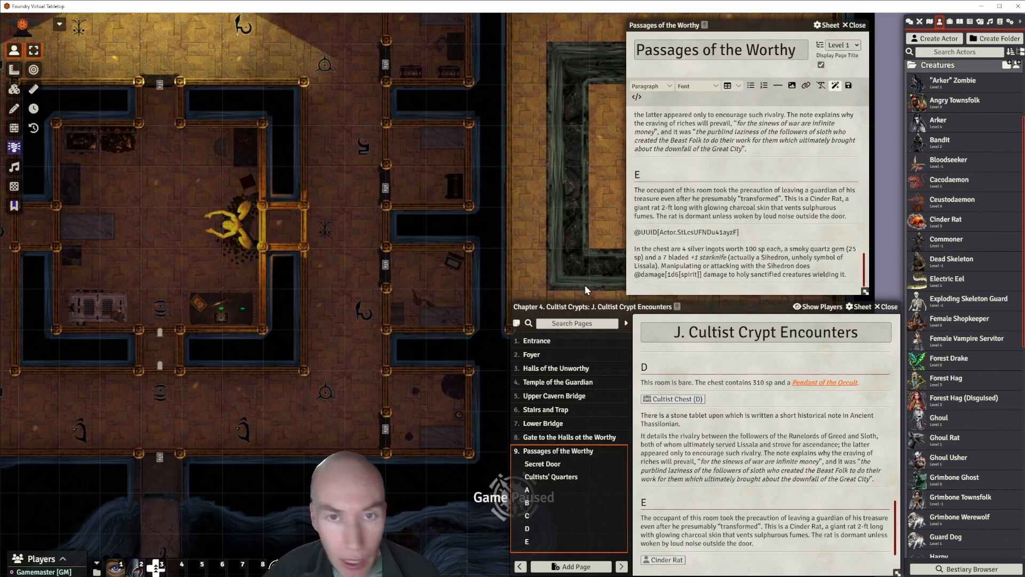
pyautogui.click(549, 439)
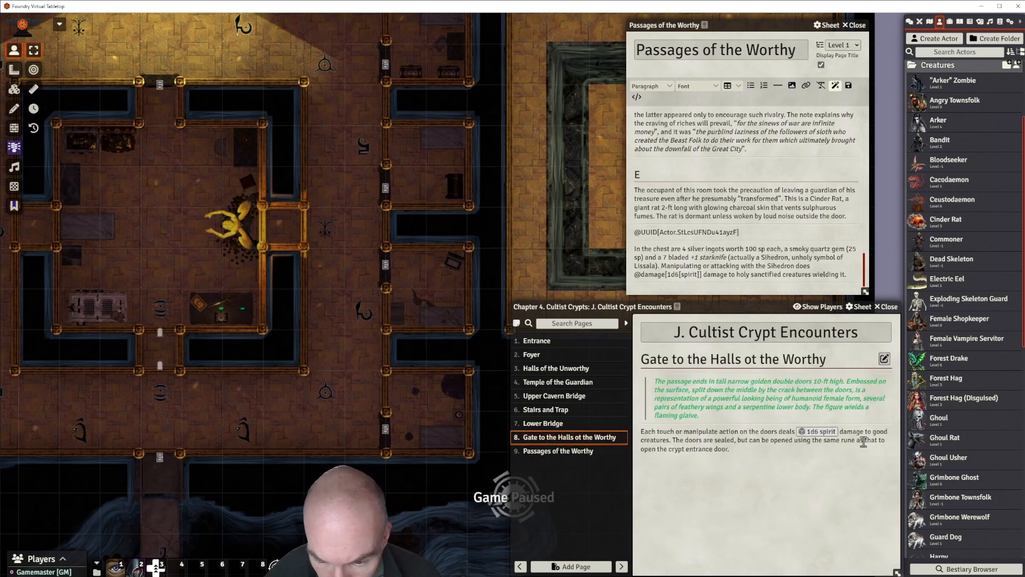
pyautogui.click(884, 358)
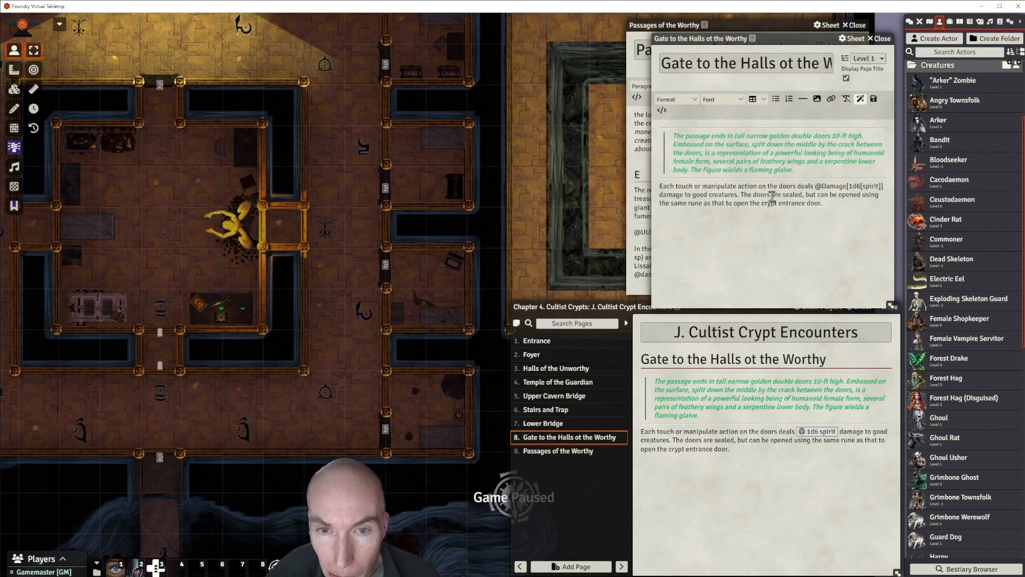
pyautogui.doubleClick(700, 195)
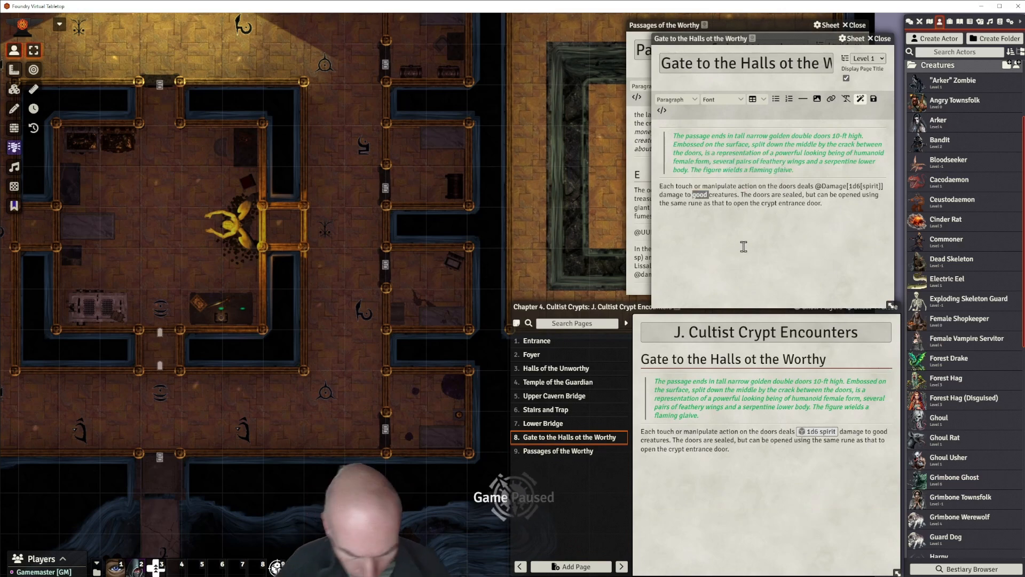
pyautogui.write('holy san')
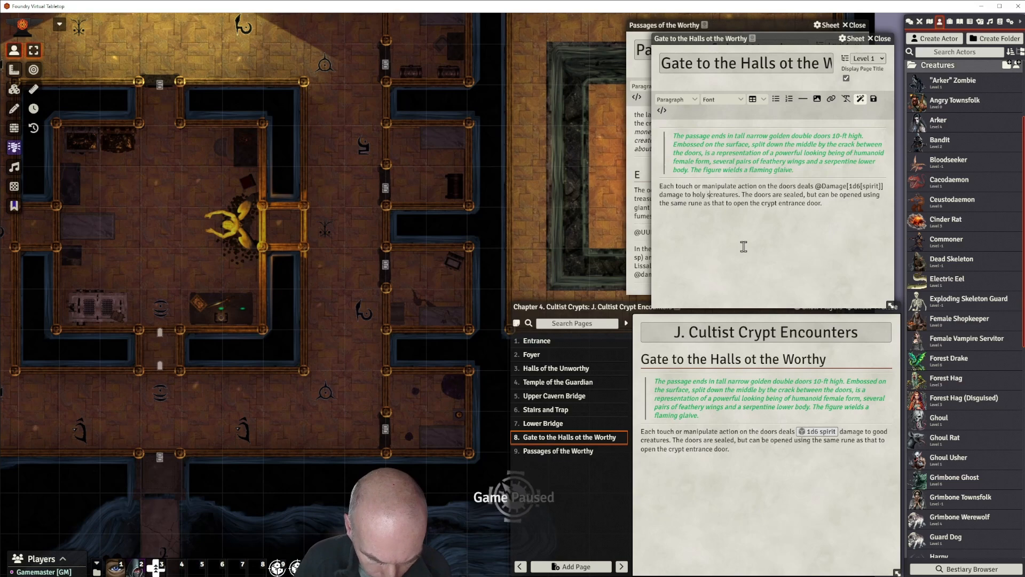
pyautogui.write('ctified')
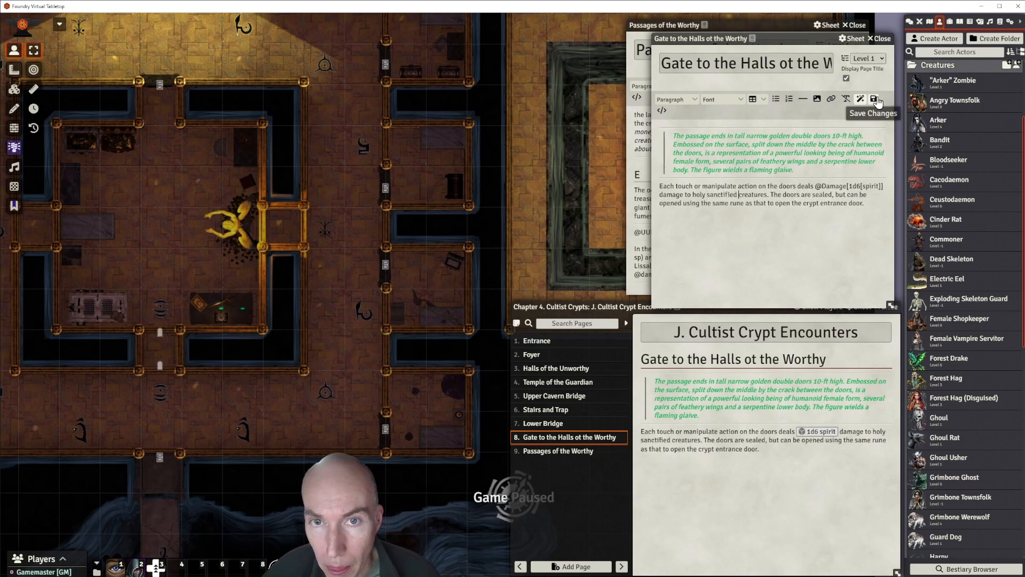
pyautogui.moveTo(803, 40); pyautogui.dragTo(758, 54)
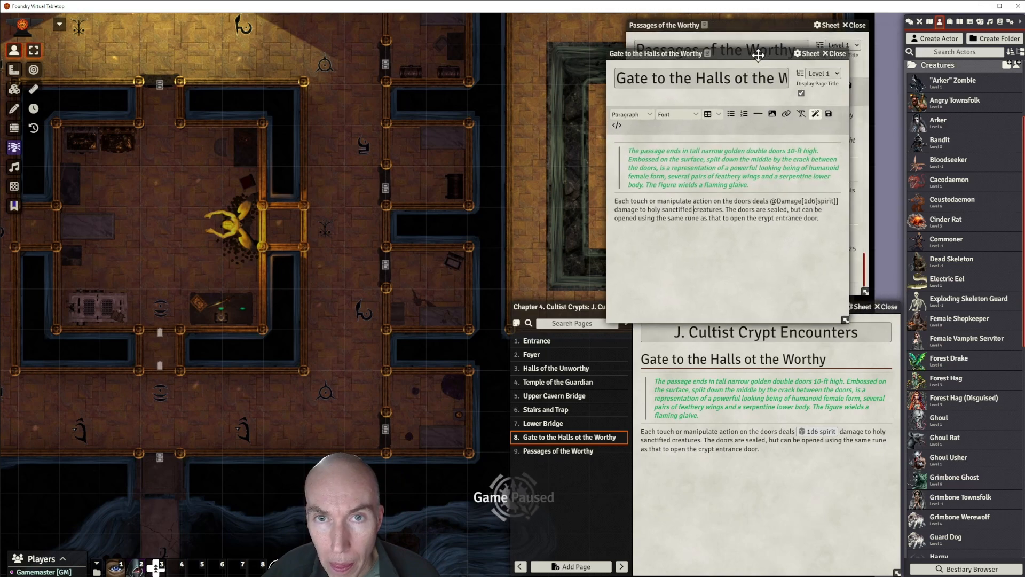
# Split the chest text before "Manipulating or attacking with the Sihedron" into its own paragraph and insert a horizontal rule between the two paragraphs.
pyautogui.click(834, 54)
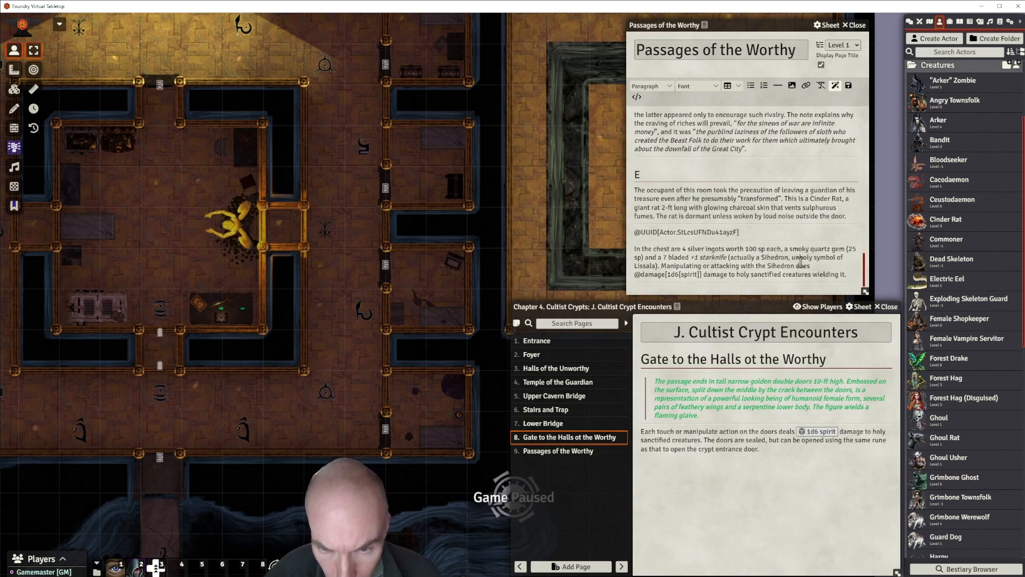
pyautogui.click(662, 263)
pyautogui.press('Return')
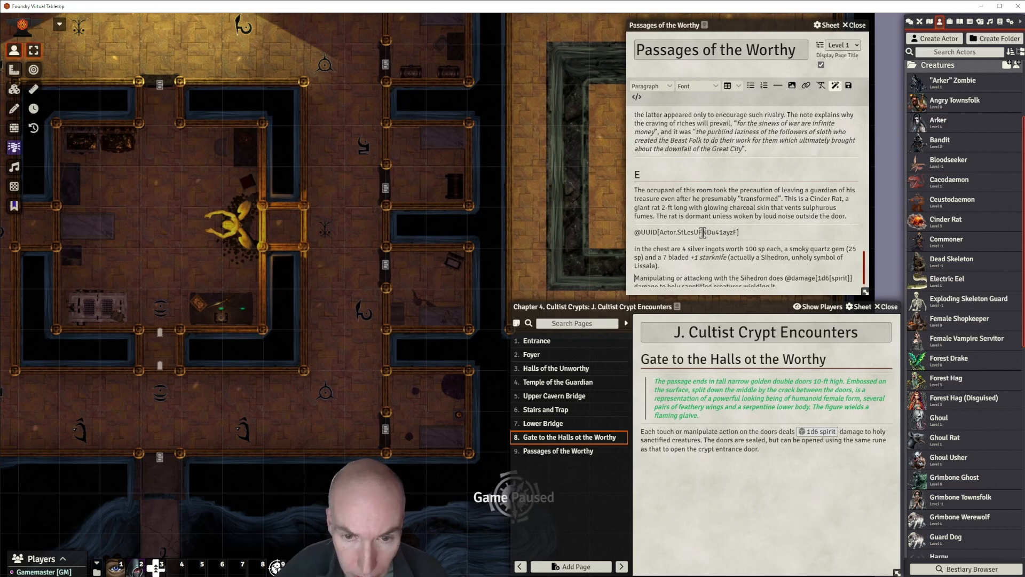
pyautogui.click(661, 265)
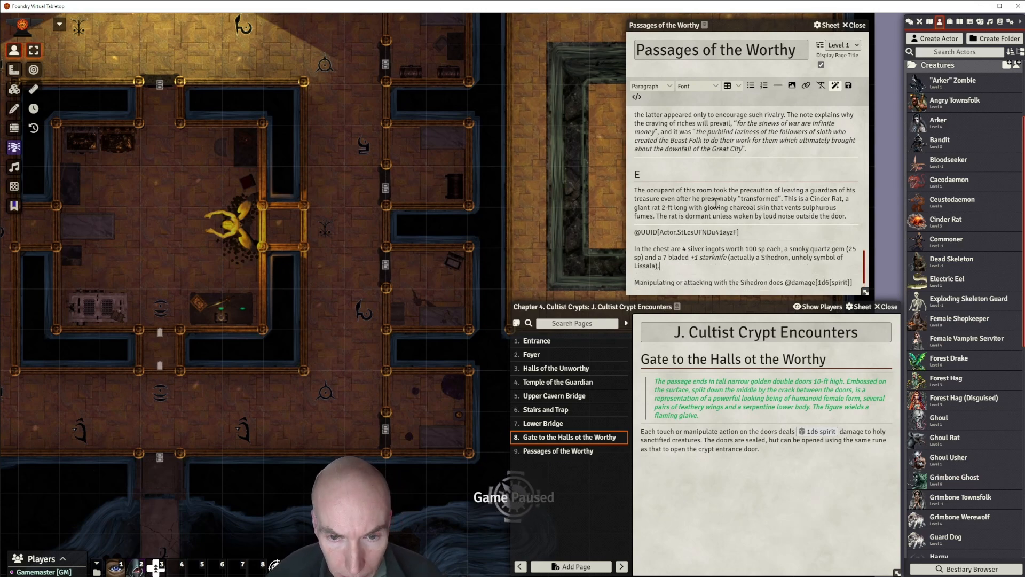
pyautogui.click(778, 85)
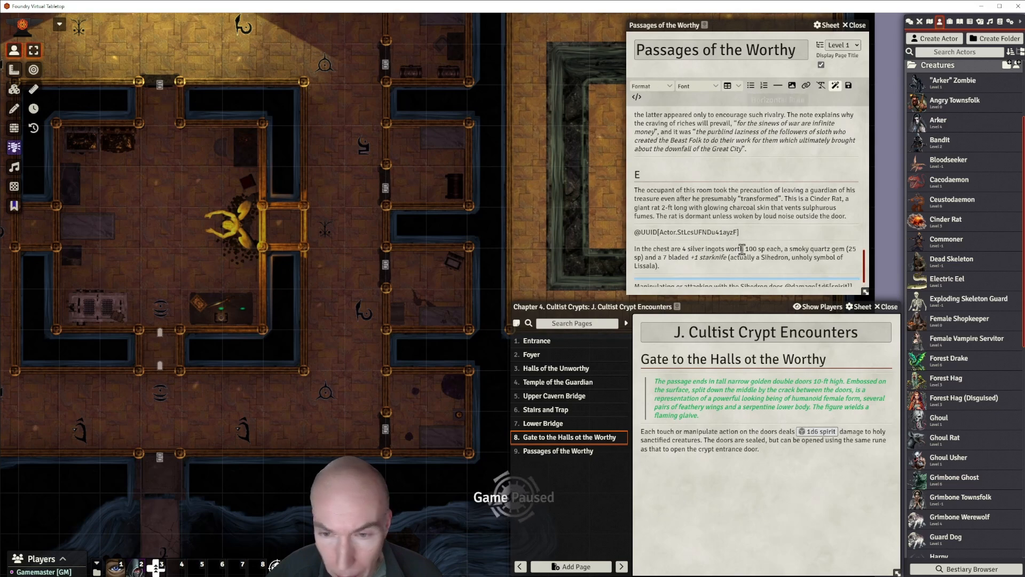
# Duplicate the Cultist Chest (D) actor in the Loot folder.
pyautogui.click(939, 69)
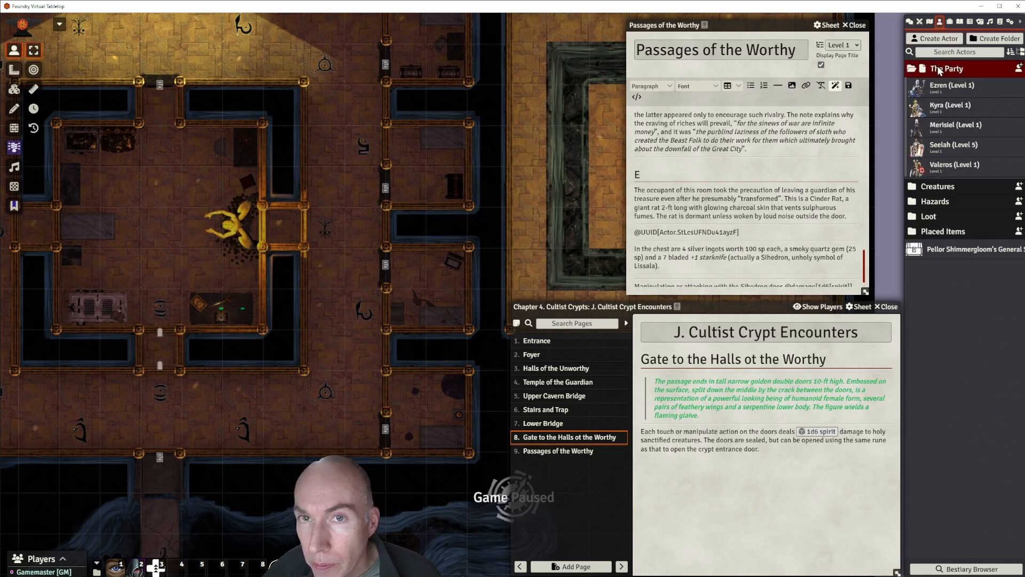
pyautogui.click(932, 217)
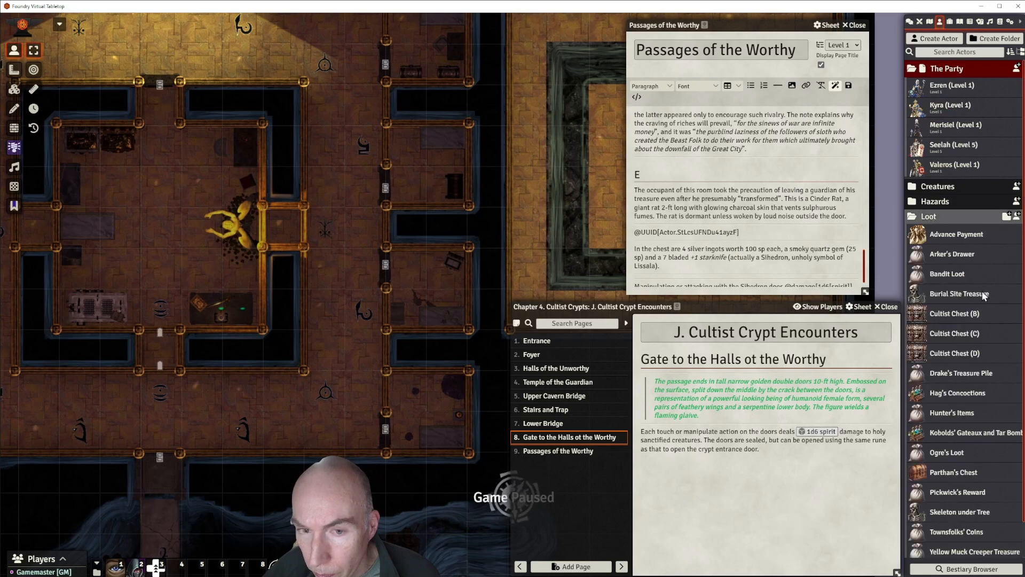
pyautogui.scroll(-1, 987, 305)
pyautogui.rightClick(955, 318)
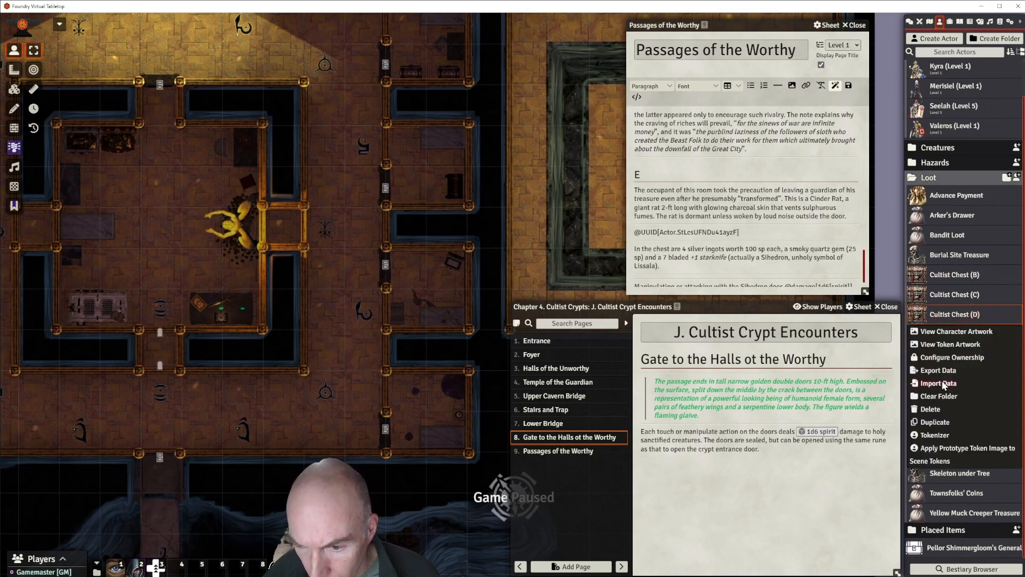
pyautogui.click(938, 421)
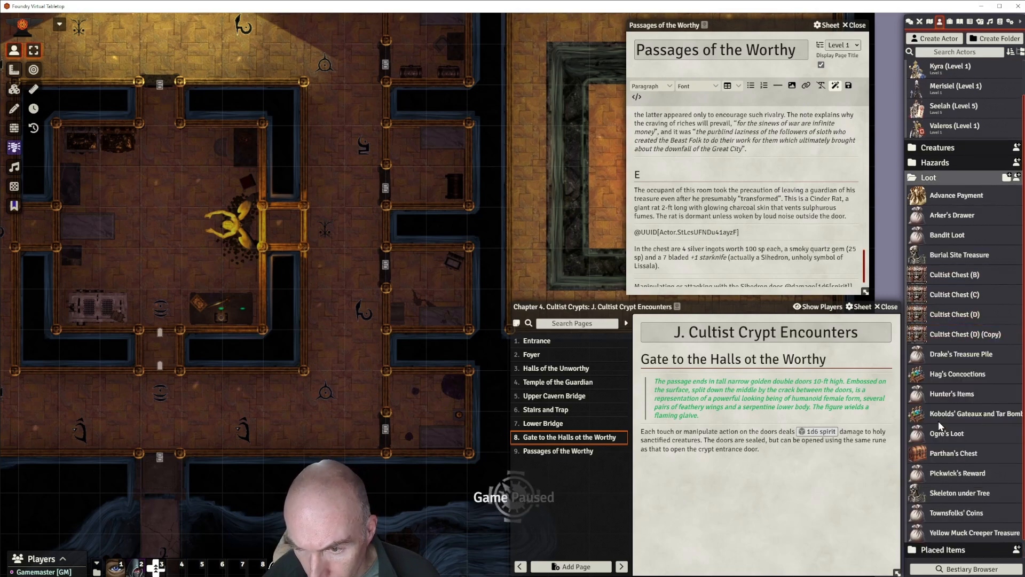
# Rename the duplicated chest as Cultist Chest (E).
pyautogui.click(967, 335)
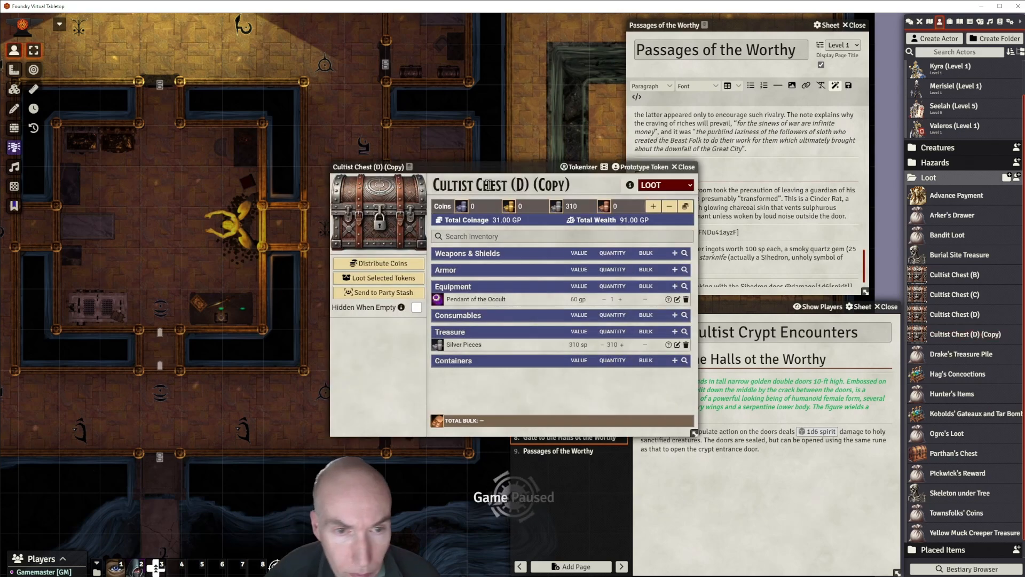
pyautogui.click(583, 185)
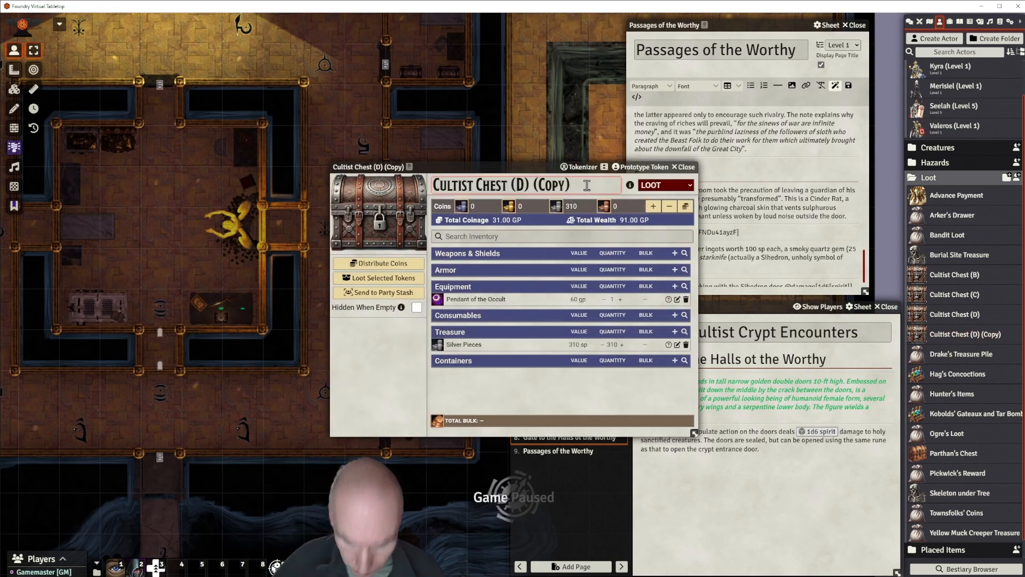
pyautogui.press('BackSpace')
pyautogui.press('BackSpace')
pyautogui.press('BackSpace')
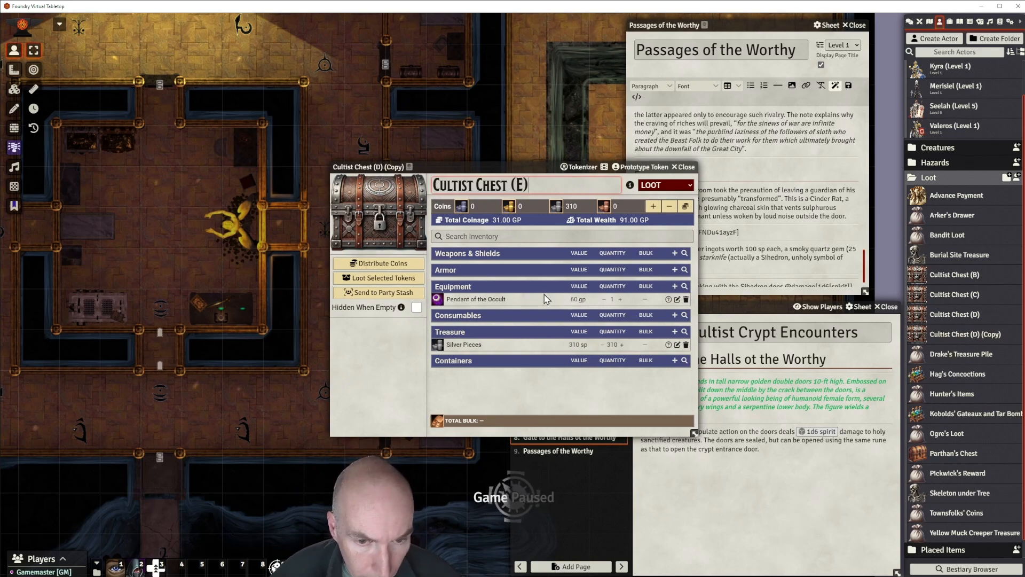
# Delete the Pendant of the Occult and the Silver Pieces from Cultist Chest (E).
pyautogui.click(686, 300)
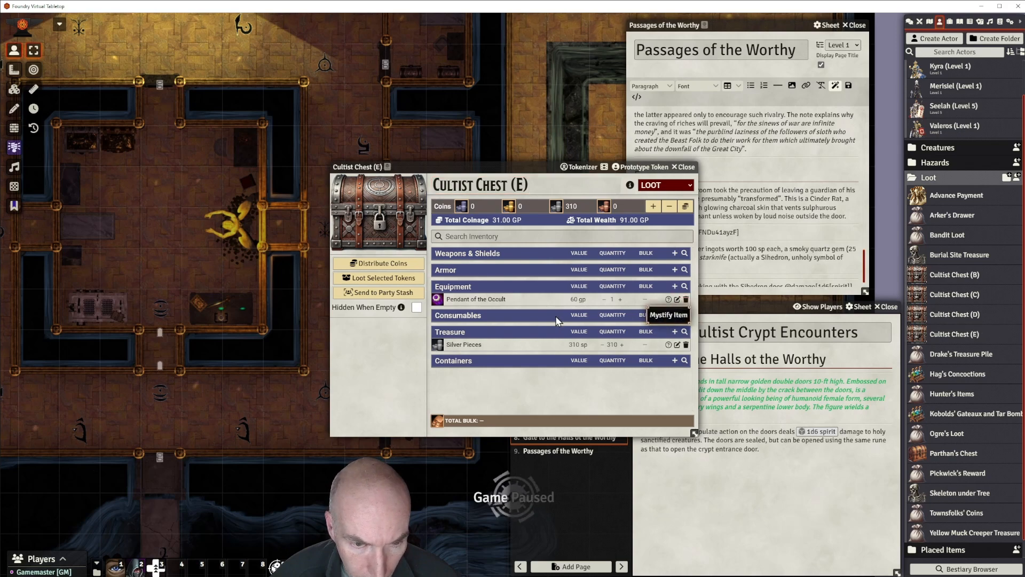
pyautogui.click(686, 299)
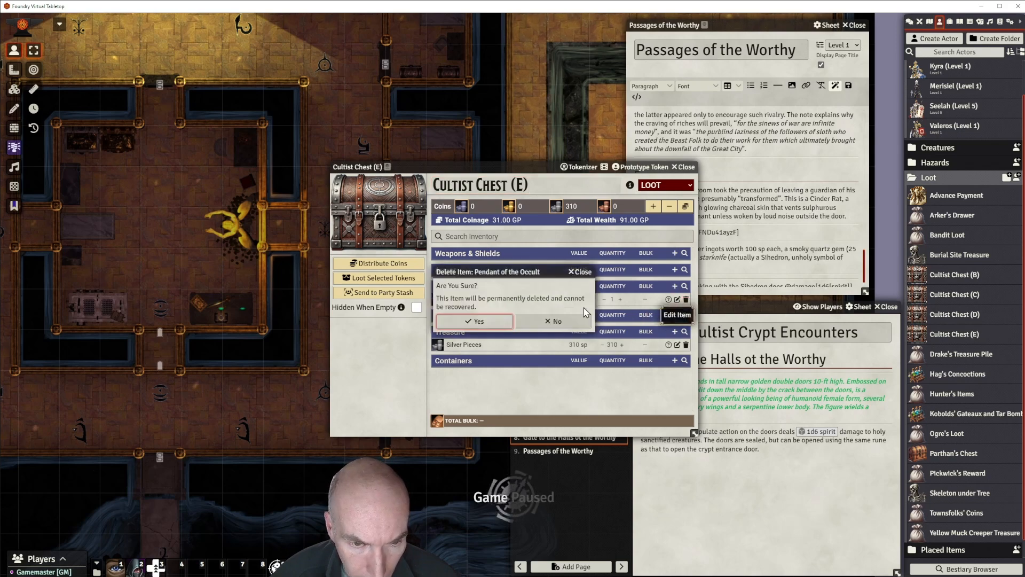
pyautogui.click(500, 321)
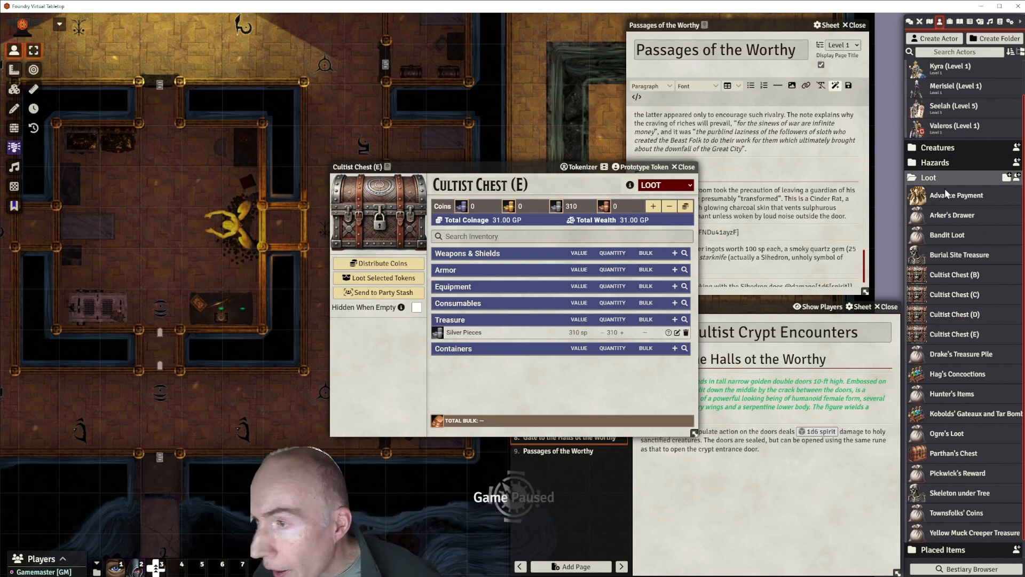
pyautogui.click(686, 333)
pyautogui.click(487, 327)
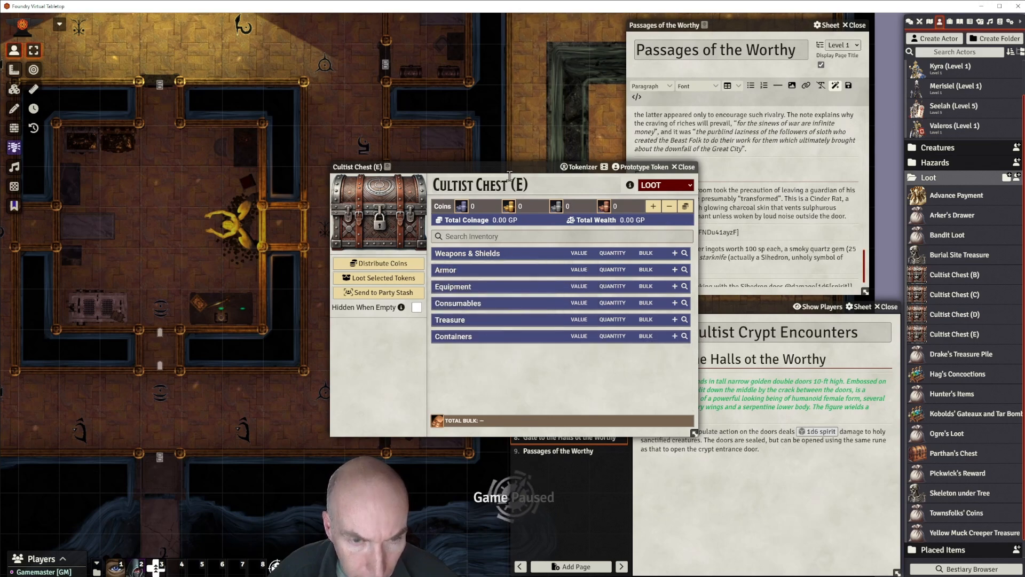
# Find the Silver Ingot in the compendiums and add 4 of them to Cultist Chest (E).
pyautogui.moveTo(509, 168); pyautogui.dragTo(385, 60)
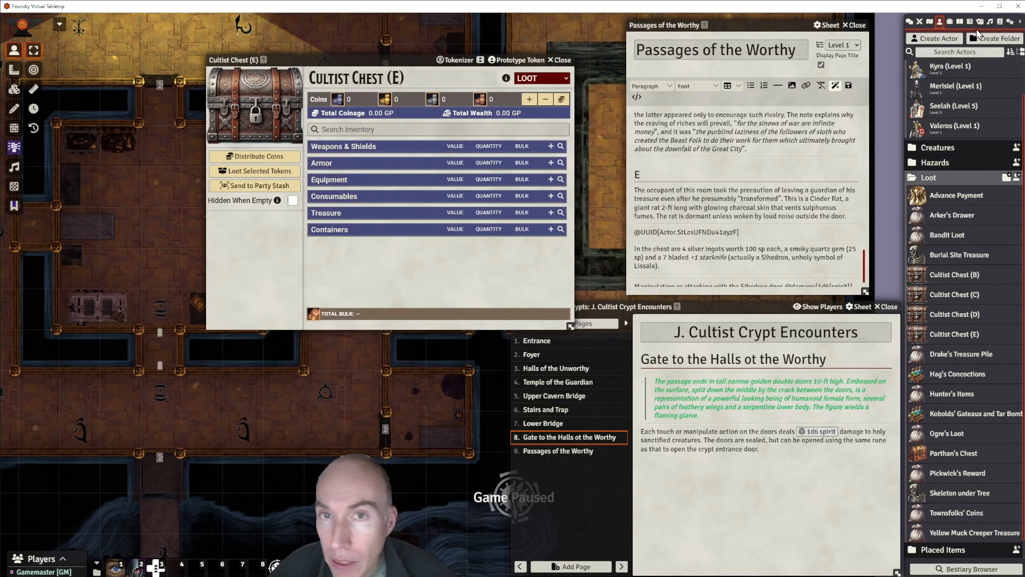
pyautogui.click(1000, 22)
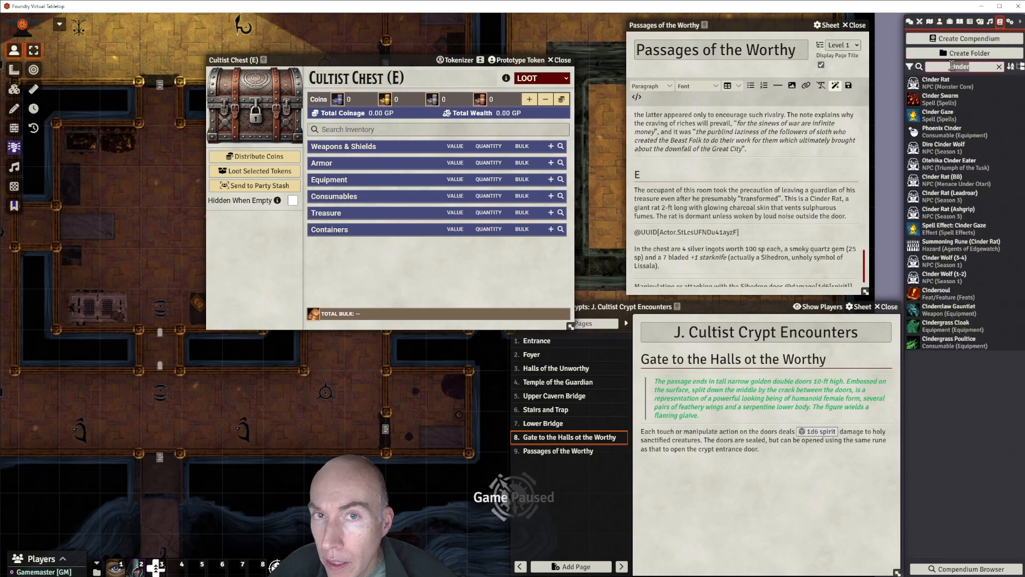
pyautogui.write('silver')
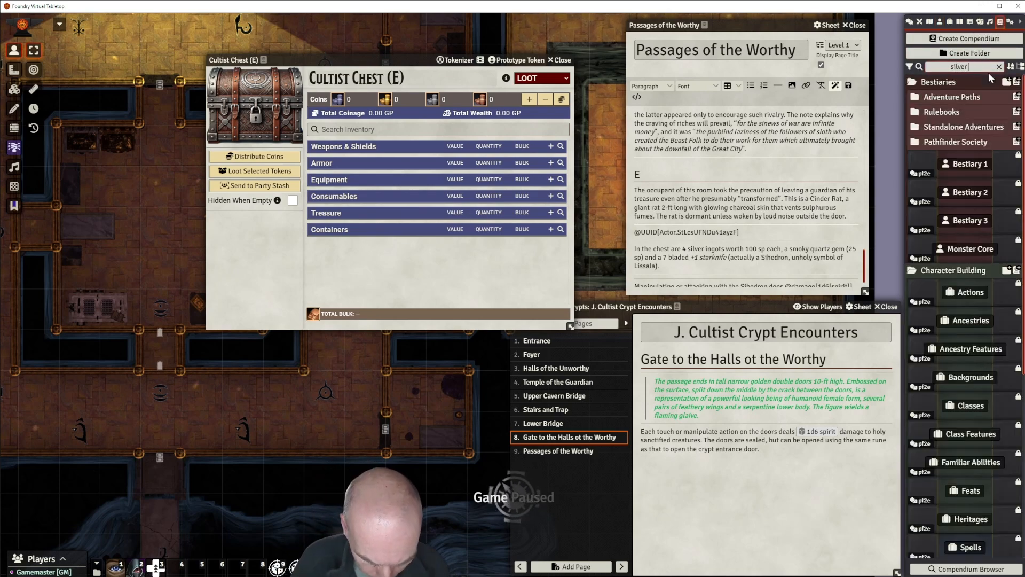
pyautogui.write(' ingot')
pyautogui.moveTo(950, 83); pyautogui.dragTo(403, 254)
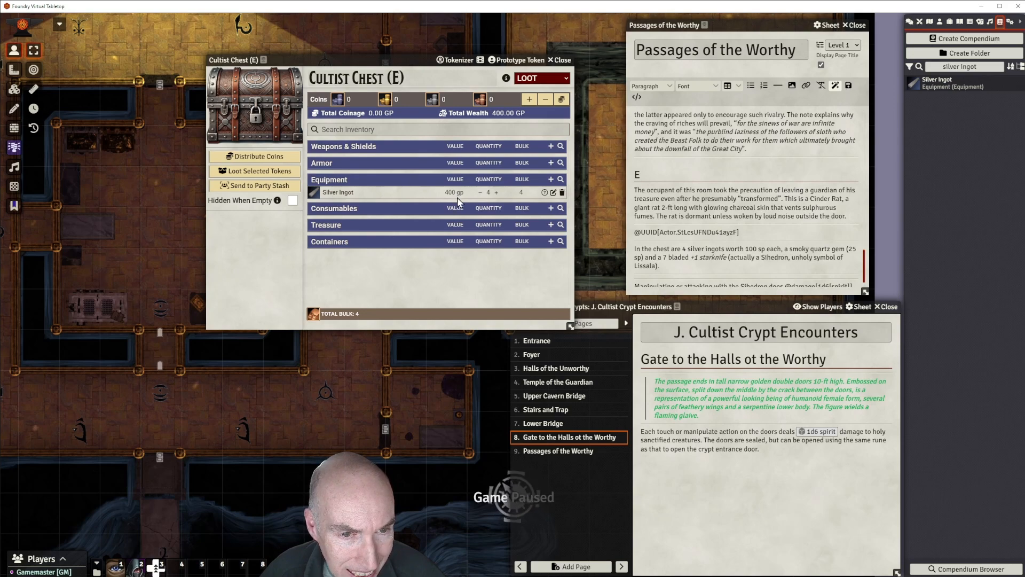
# Set the price of the Silver Ingot in Cultist Chest (E) to 100 sp and close its item sheet.
pyautogui.click(348, 195)
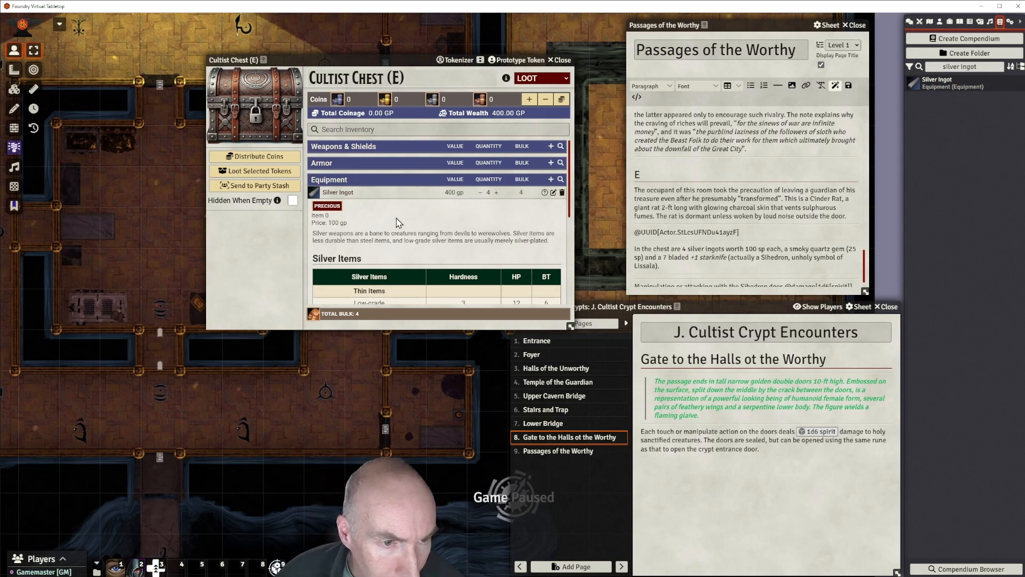
pyautogui.click(553, 192)
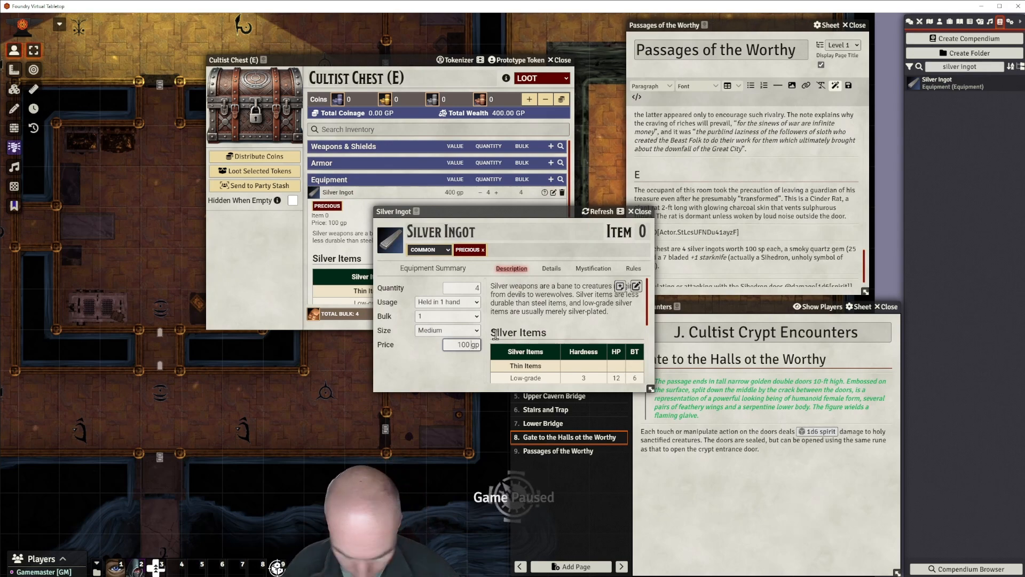
pyautogui.write('s')
pyautogui.press('Return')
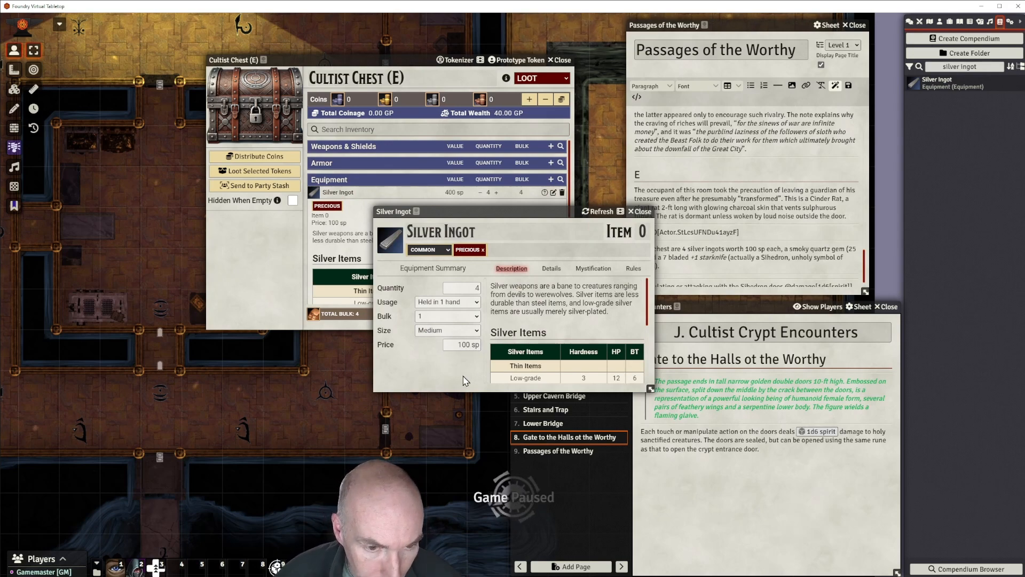
pyautogui.moveTo(518, 216); pyautogui.dragTo(474, 198)
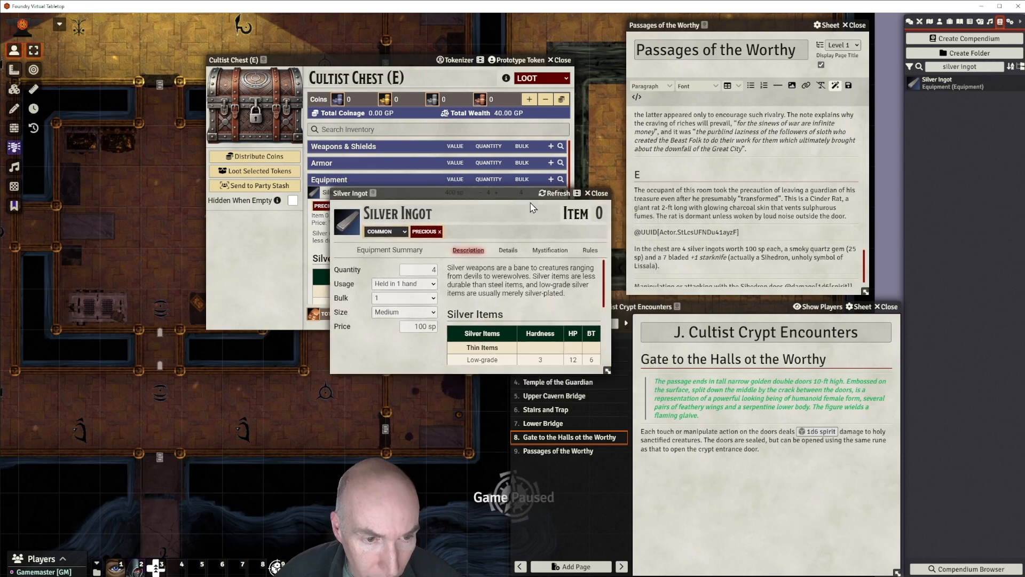
pyautogui.click(597, 194)
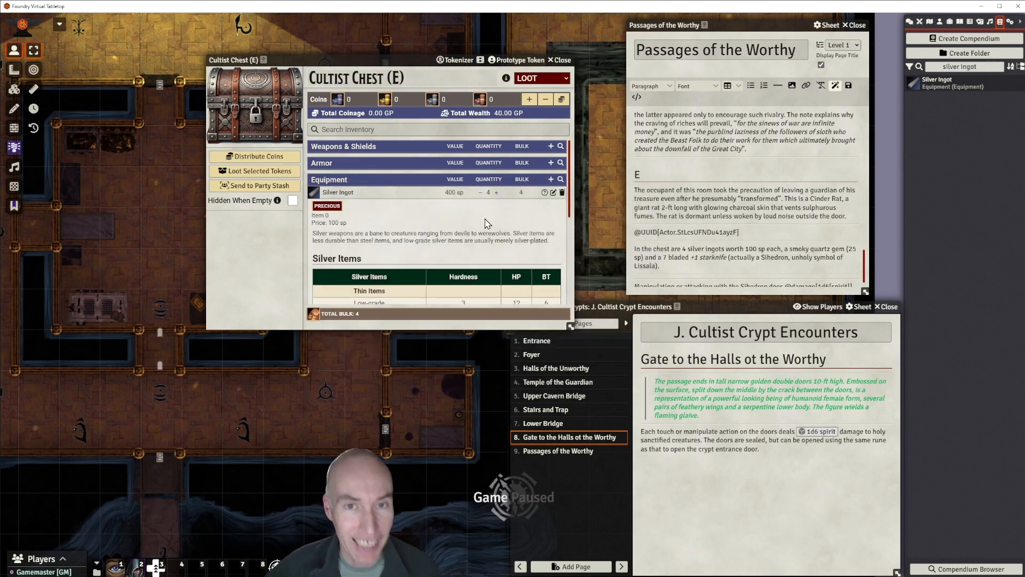
# Find the smoky quartz in the compendiums and add one "Quartz, milky, rose, or smoky" to Cultist Chest (E).
pyautogui.scroll(-3, 487, 224)
pyautogui.scroll(3, 487, 224)
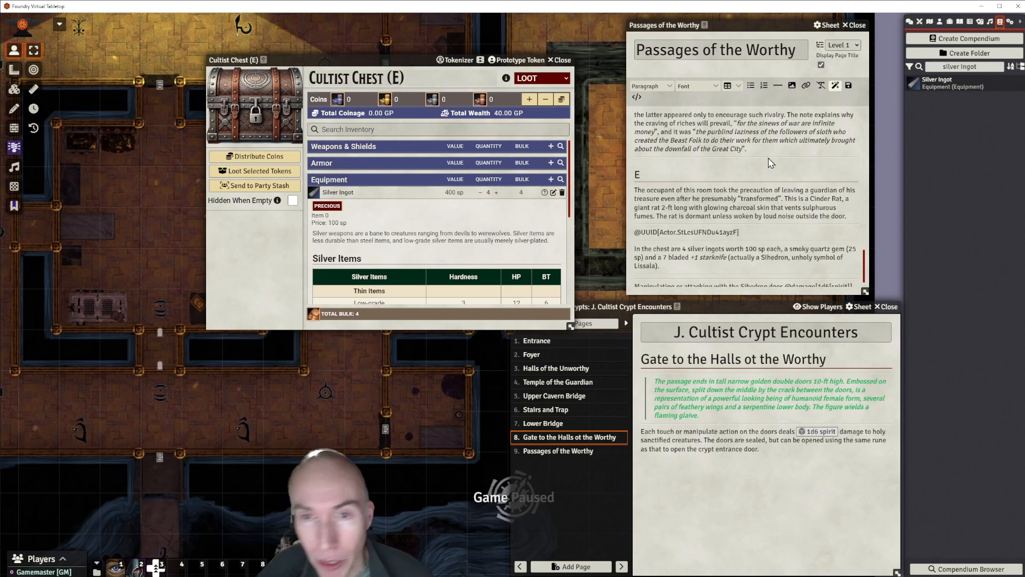
pyautogui.scroll(1, 769, 162)
pyautogui.scroll(-2, 769, 160)
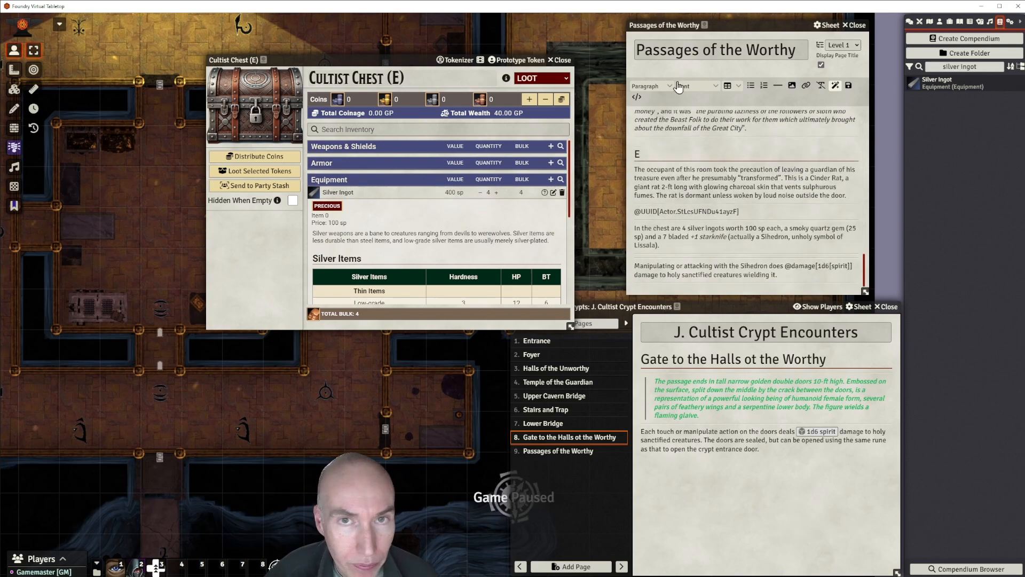
pyautogui.tripleClick(966, 66)
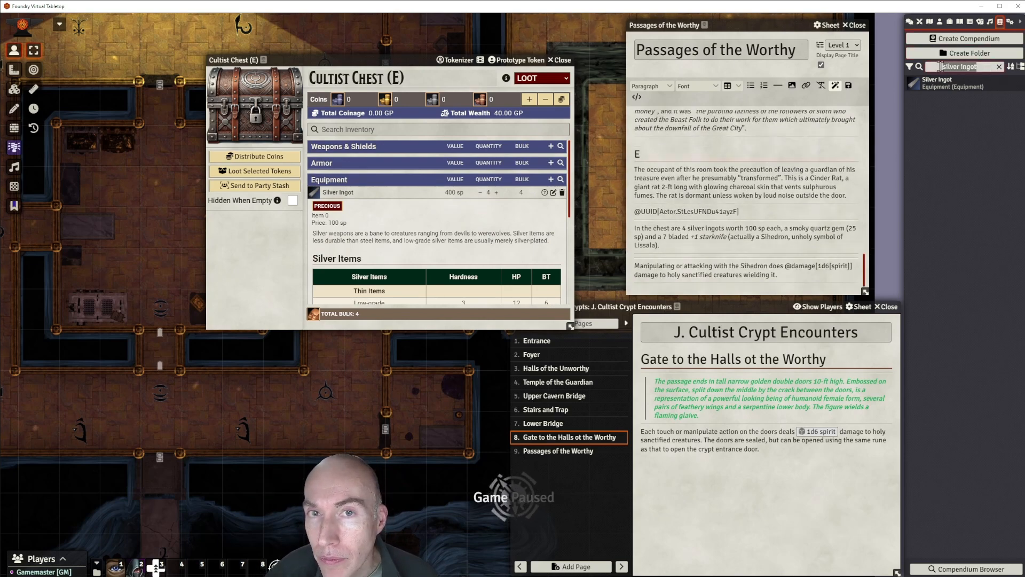
pyautogui.press('BackSpace')
pyautogui.write('smoke')
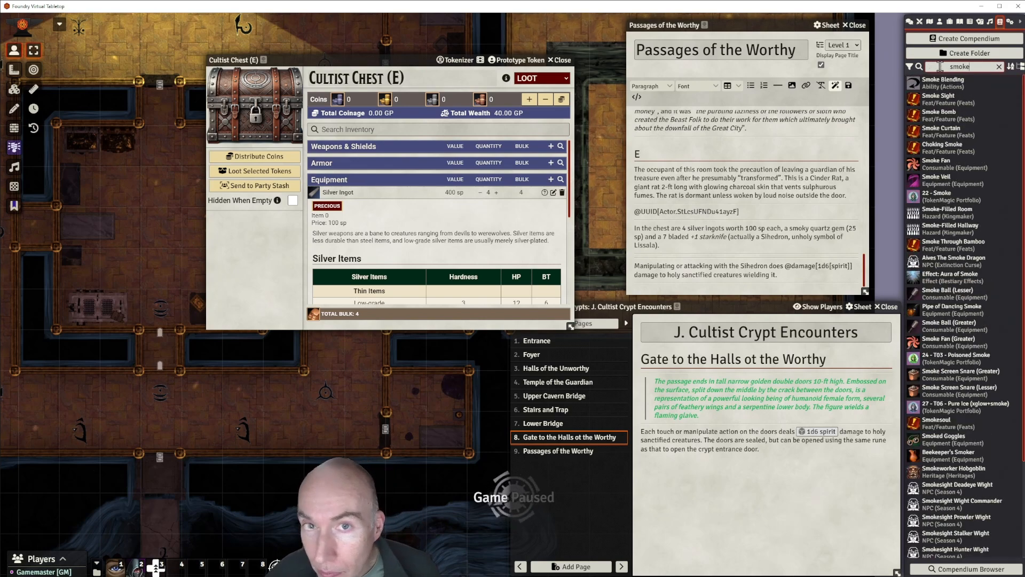
pyautogui.write('y')
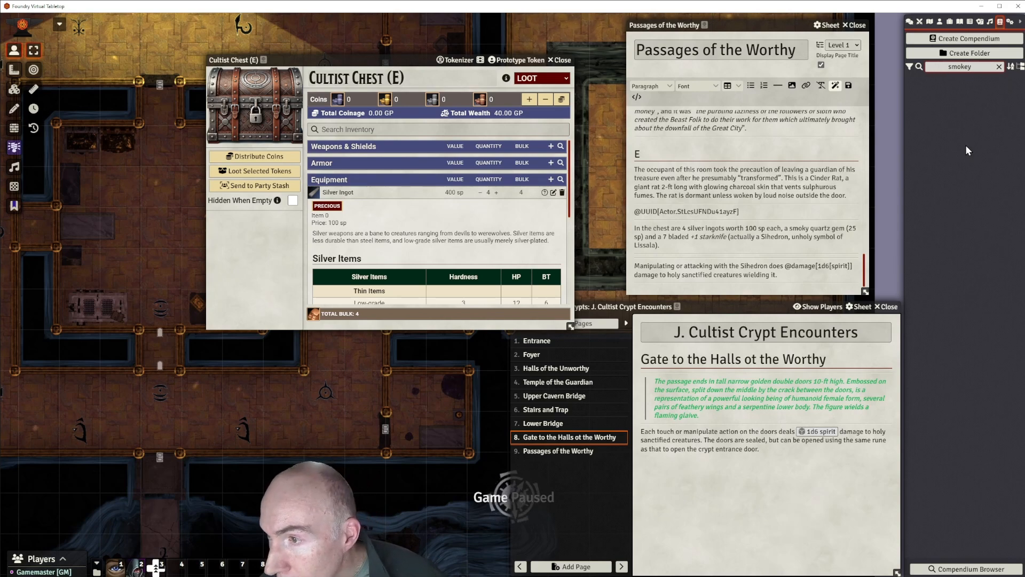
pyautogui.press('BackSpace')
pyautogui.press('BackSpace')
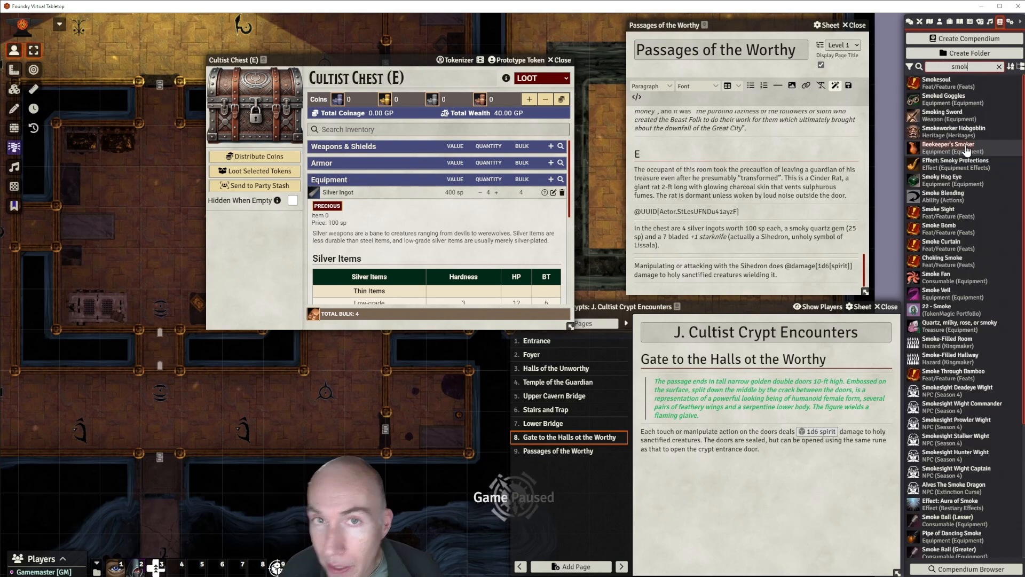
pyautogui.write('y quar')
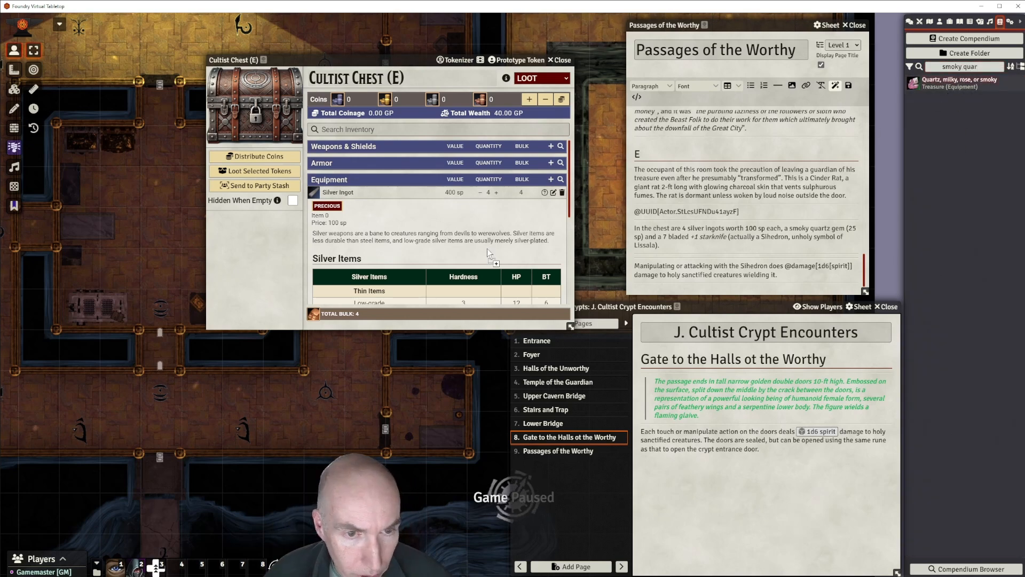
pyautogui.scroll(-4, 476, 231)
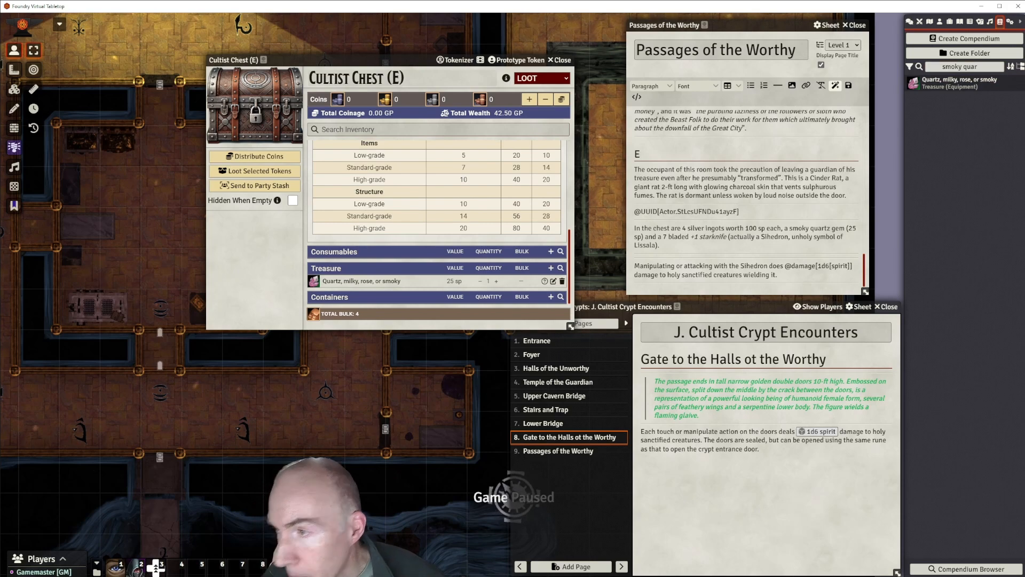
# Find the Starknife in the compendiums and import it into the world's items.
pyautogui.moveTo(422, 59)
pyautogui.mouseDown()
pyautogui.moveTo(409, 53)
pyautogui.moveTo(417, 49)
pyautogui.mouseUp()
pyautogui.moveTo(989, 66); pyautogui.dragTo(939, 66)
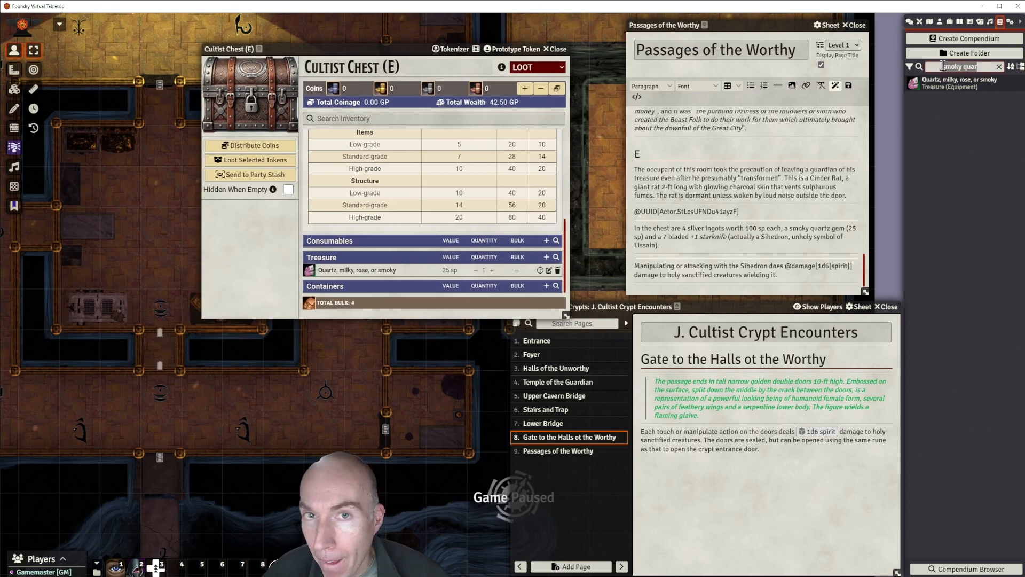
pyautogui.write('starkn')
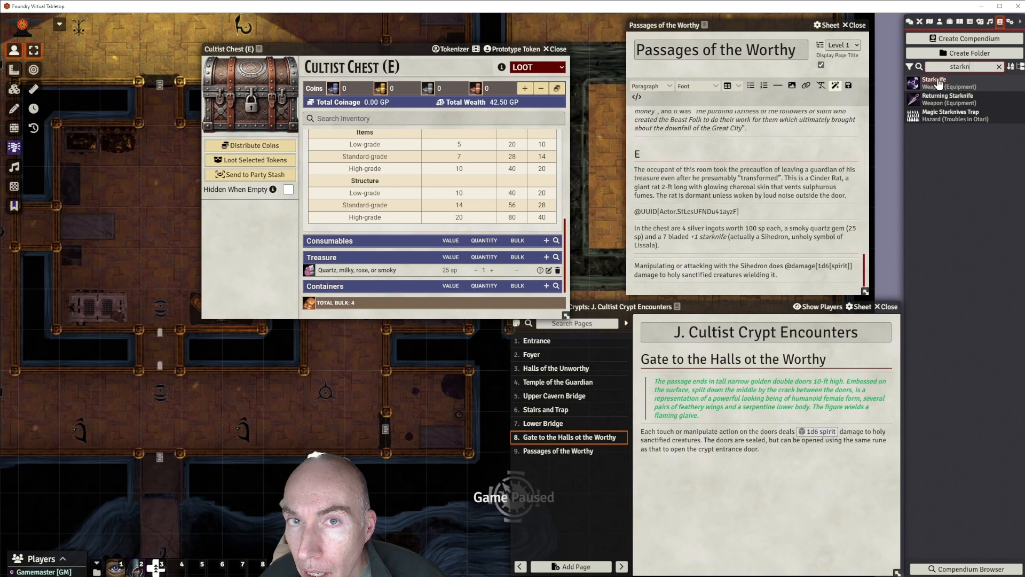
pyautogui.click(938, 82)
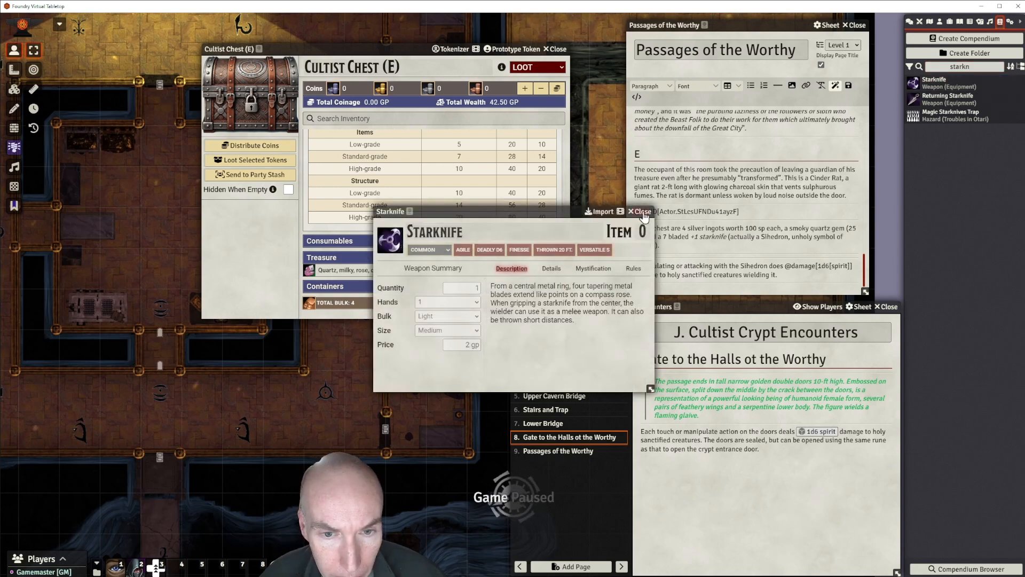
pyautogui.click(642, 212)
pyautogui.click(935, 83)
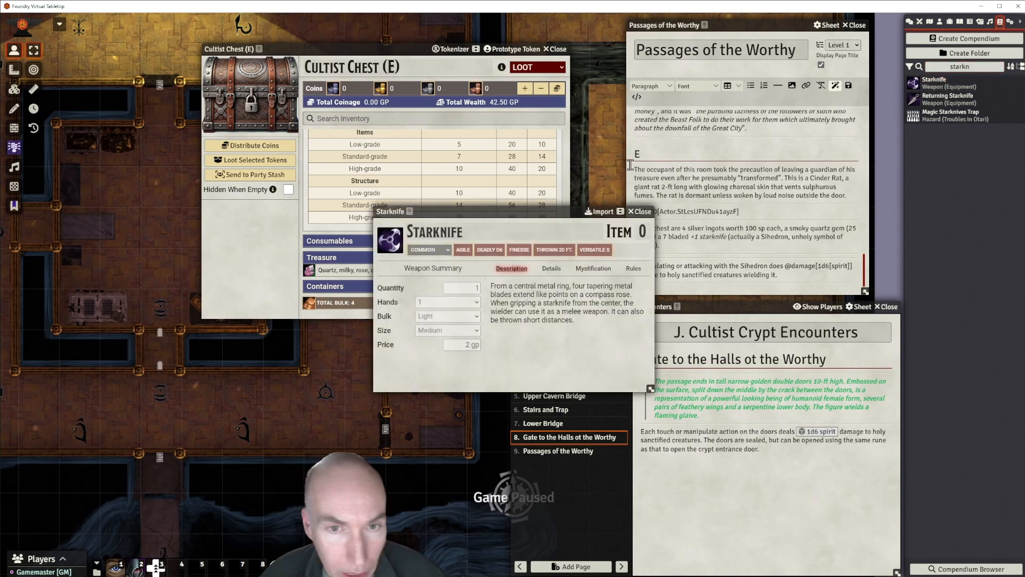
pyautogui.click(600, 214)
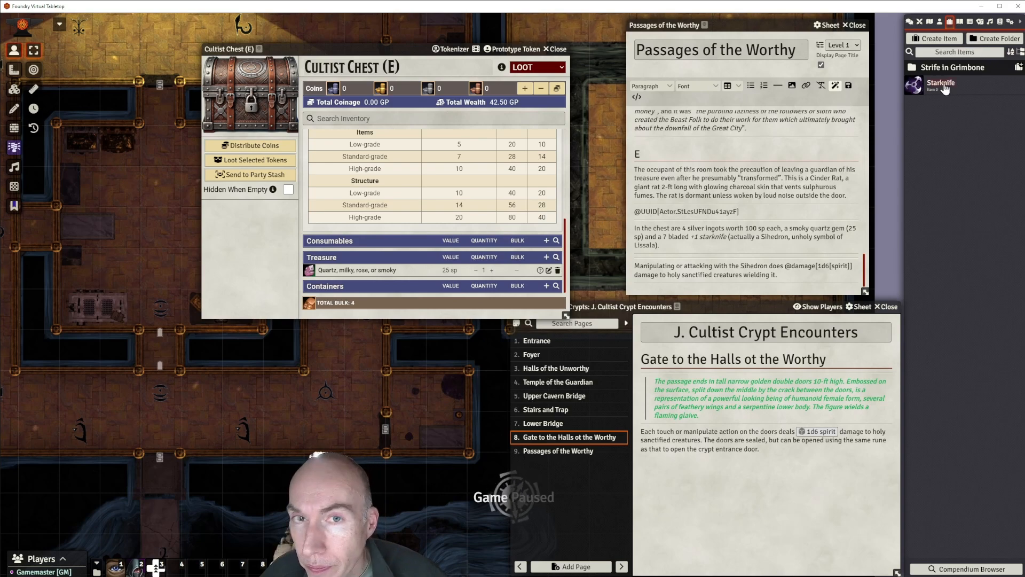
# Open the imported Starknife and set its potency rune to Weapon Potency (+1).
pyautogui.click(941, 84)
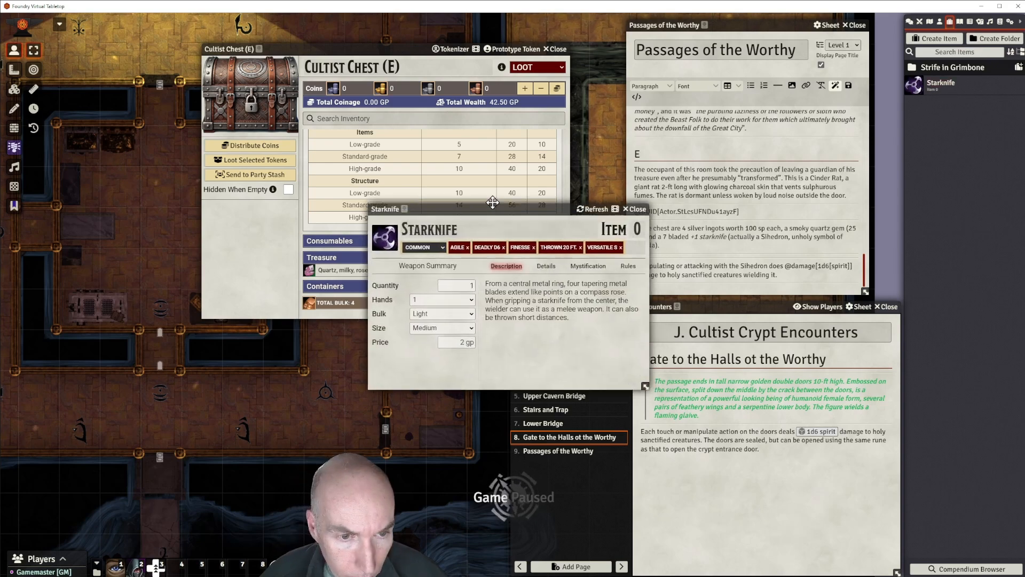
pyautogui.moveTo(492, 202); pyautogui.dragTo(458, 156)
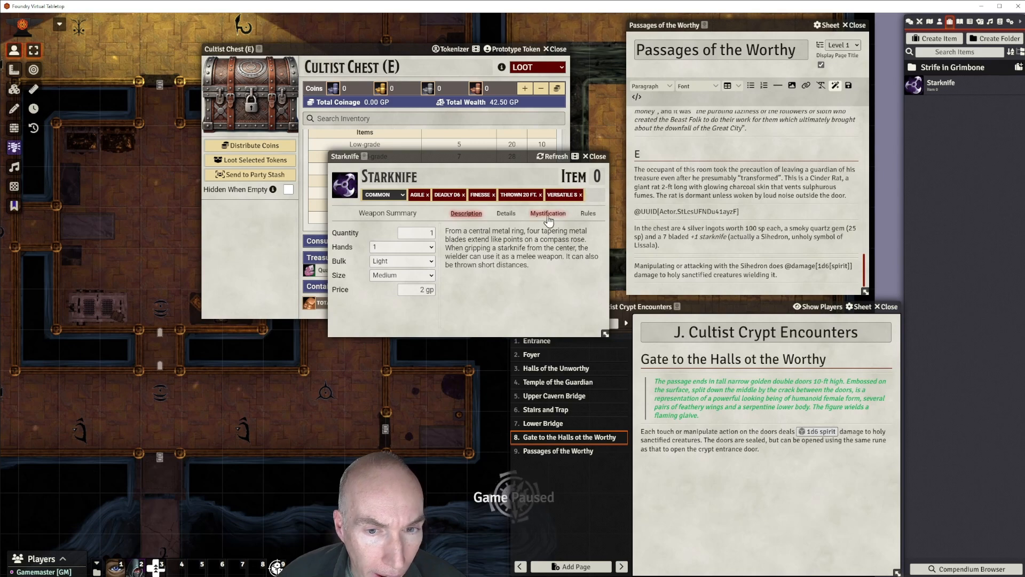
pyautogui.click(514, 215)
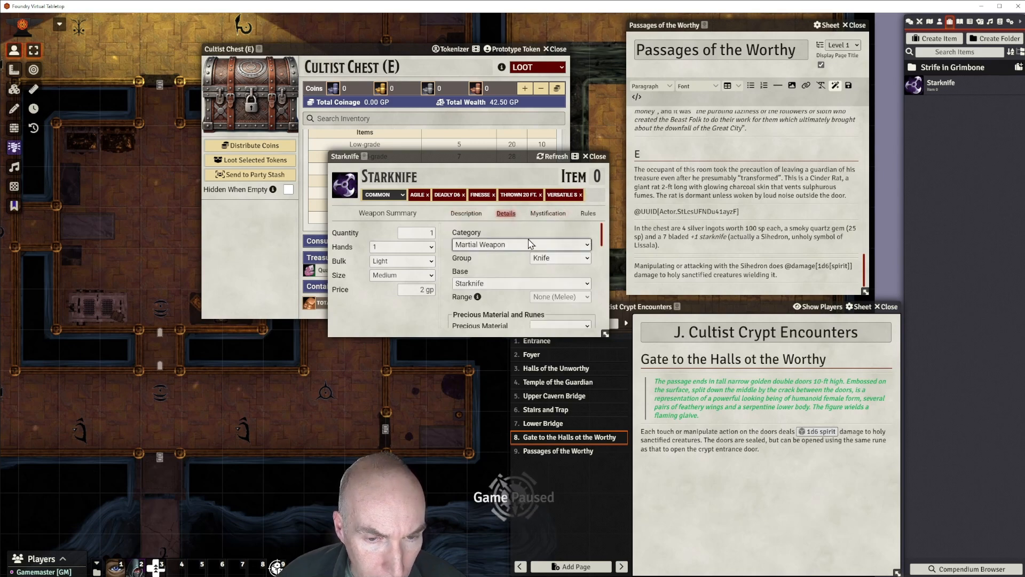
pyautogui.click(475, 215)
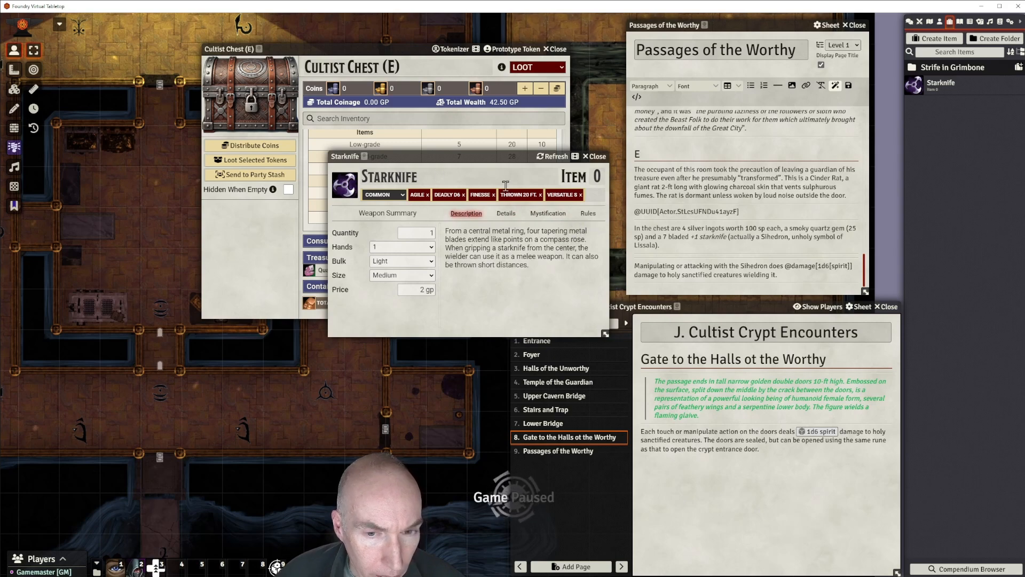
pyautogui.click(506, 214)
pyautogui.scroll(-1, 550, 261)
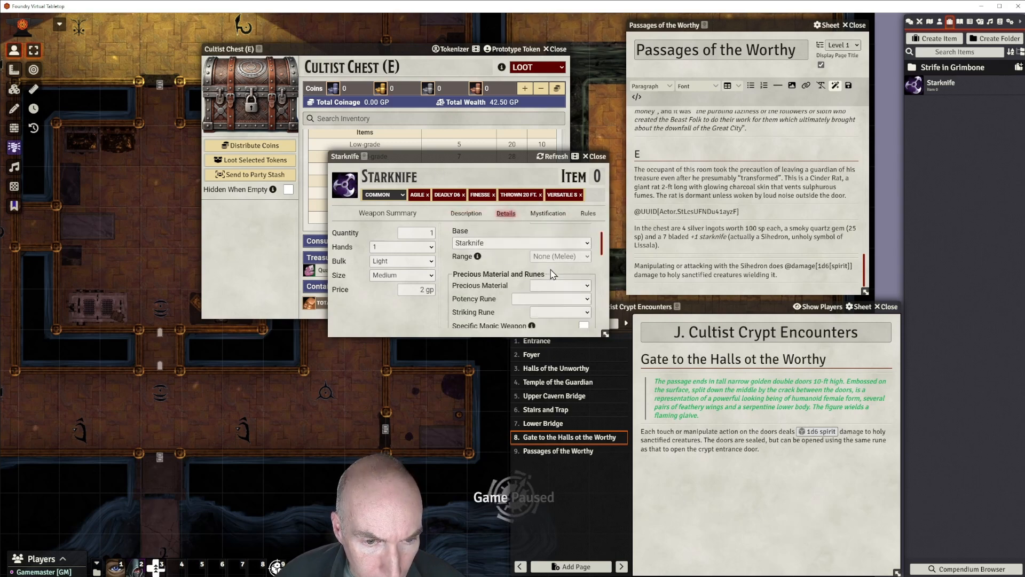
pyautogui.scroll(-1, 553, 274)
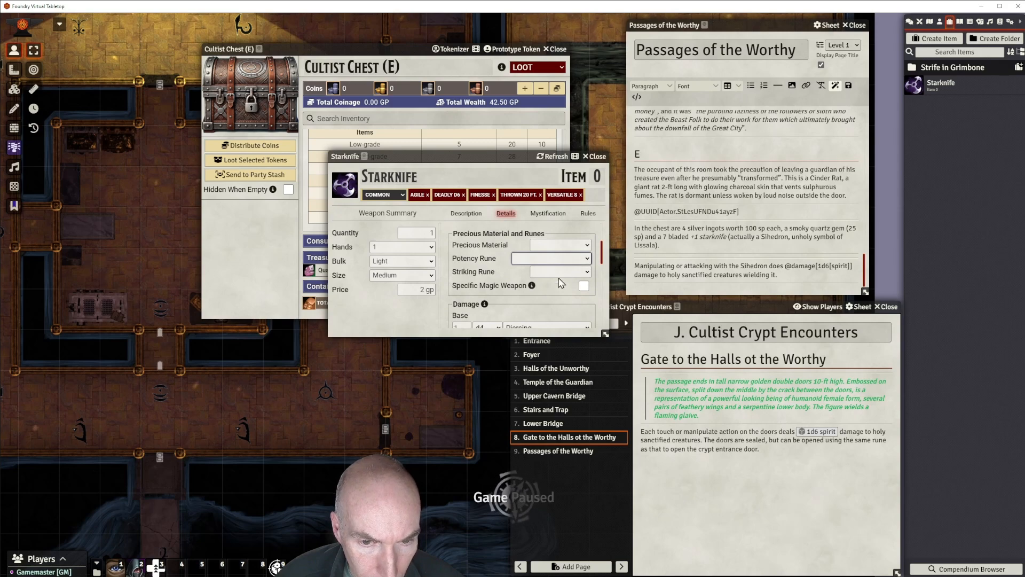
pyautogui.click(560, 281)
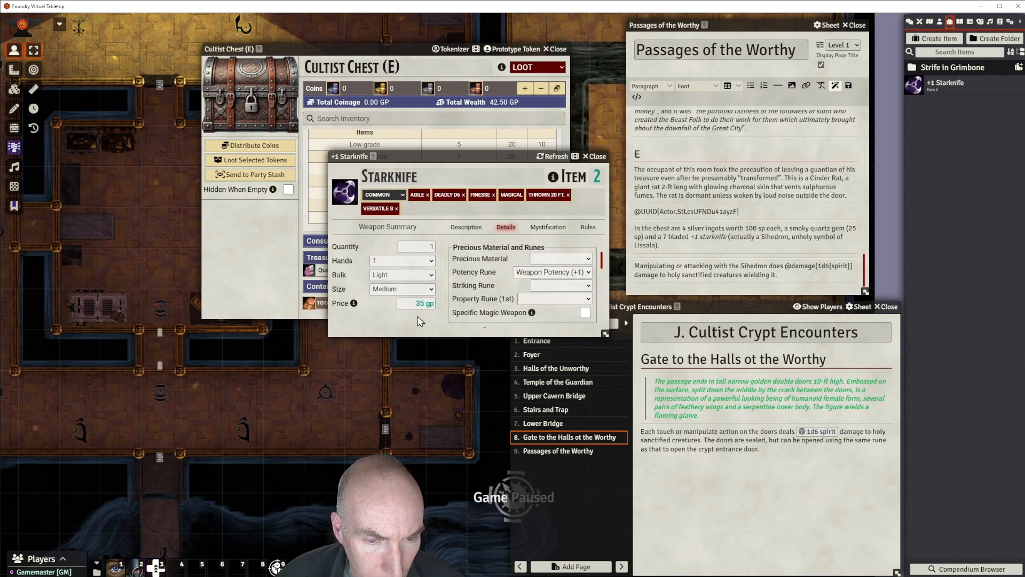
# Set the starknife's striking rune to Striking.
pyautogui.scroll(1, 603, 260)
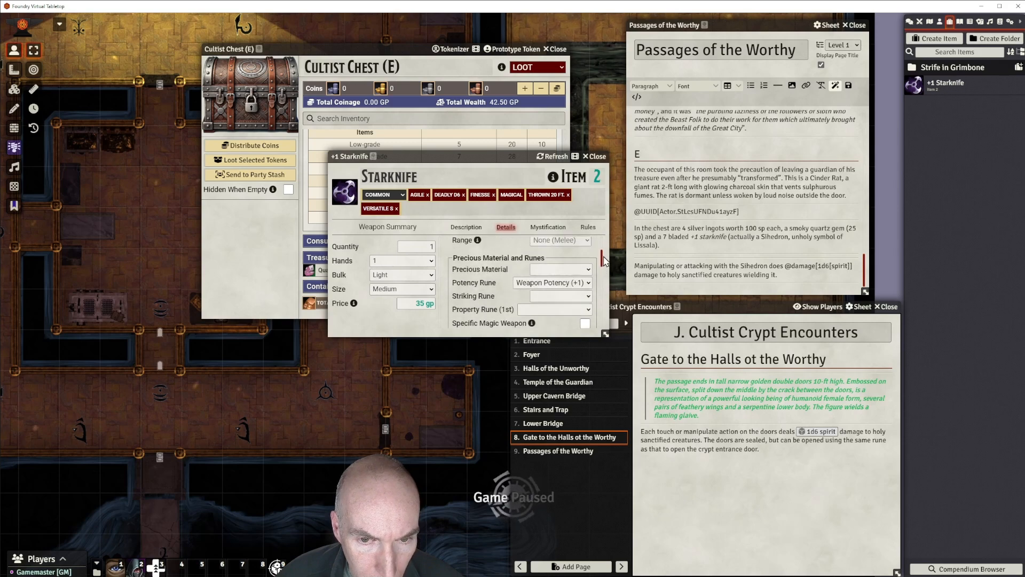
pyautogui.scroll(-1, 604, 260)
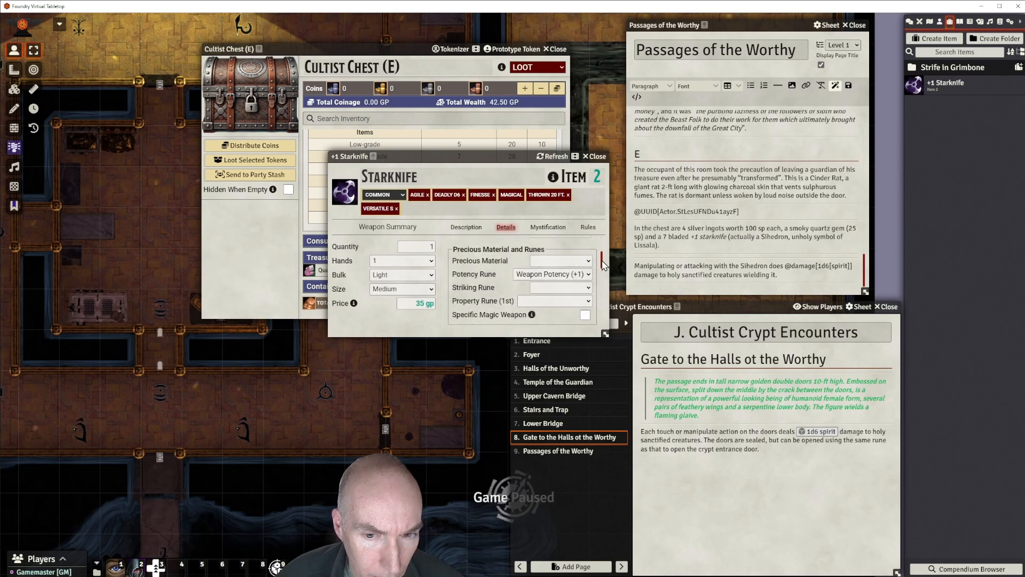
pyautogui.scroll(1, 604, 267)
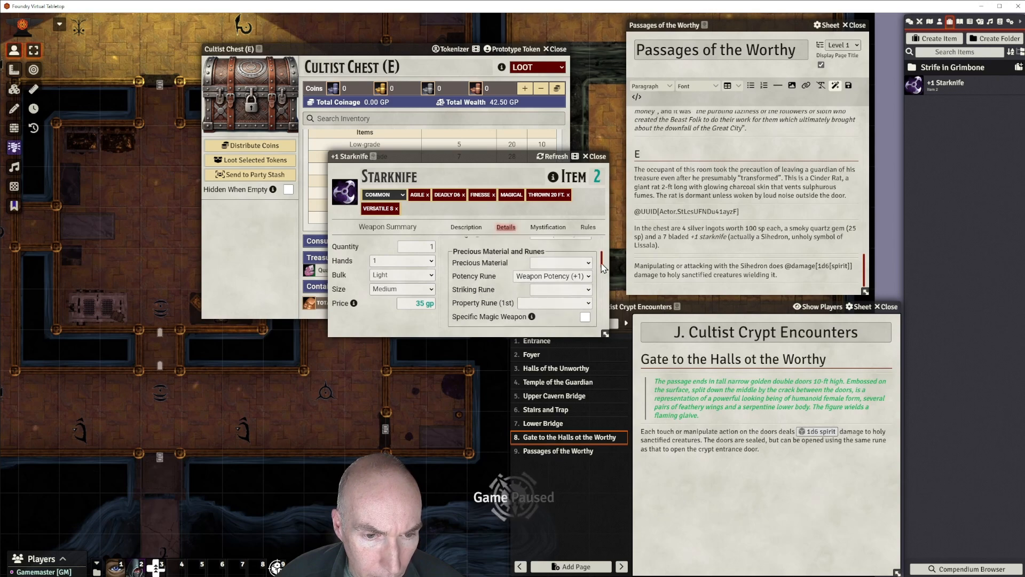
pyautogui.scroll(1, 604, 267)
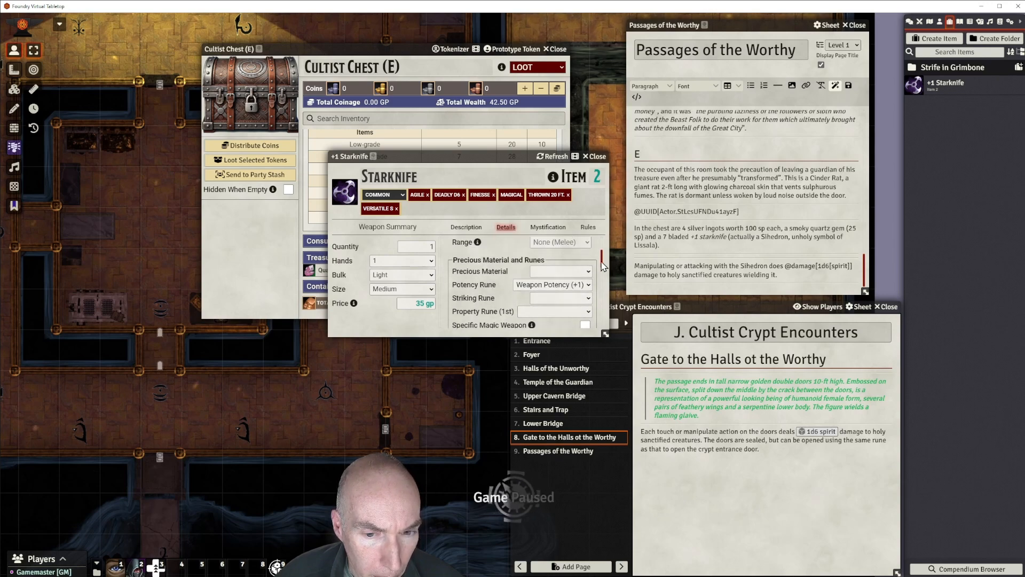
pyautogui.moveTo(601, 261)
pyautogui.mouseDown()
pyautogui.moveTo(601, 298)
pyautogui.moveTo(601, 278)
pyautogui.mouseUp()
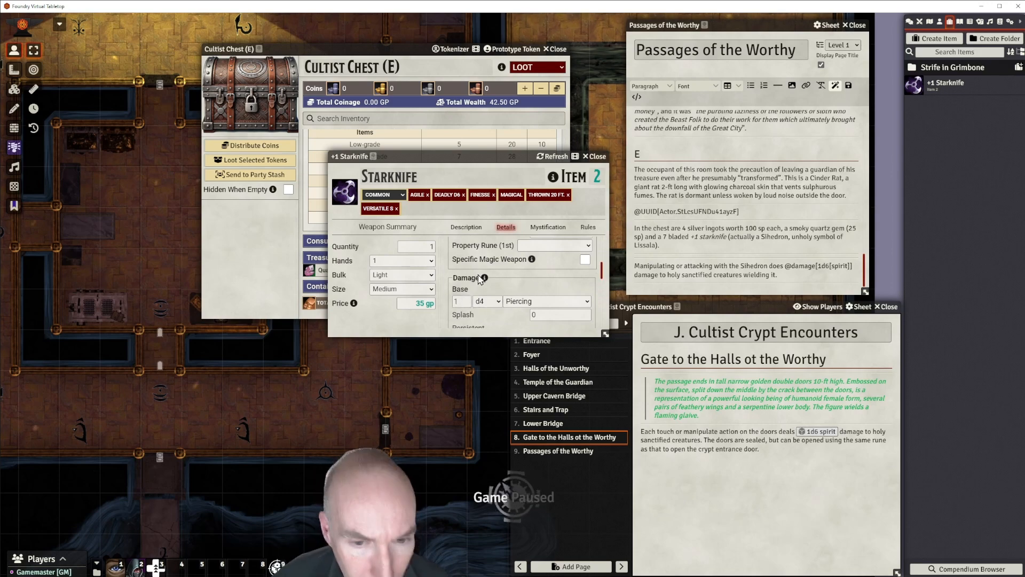
pyautogui.scroll(-1, 571, 271)
pyautogui.scroll(3, 571, 273)
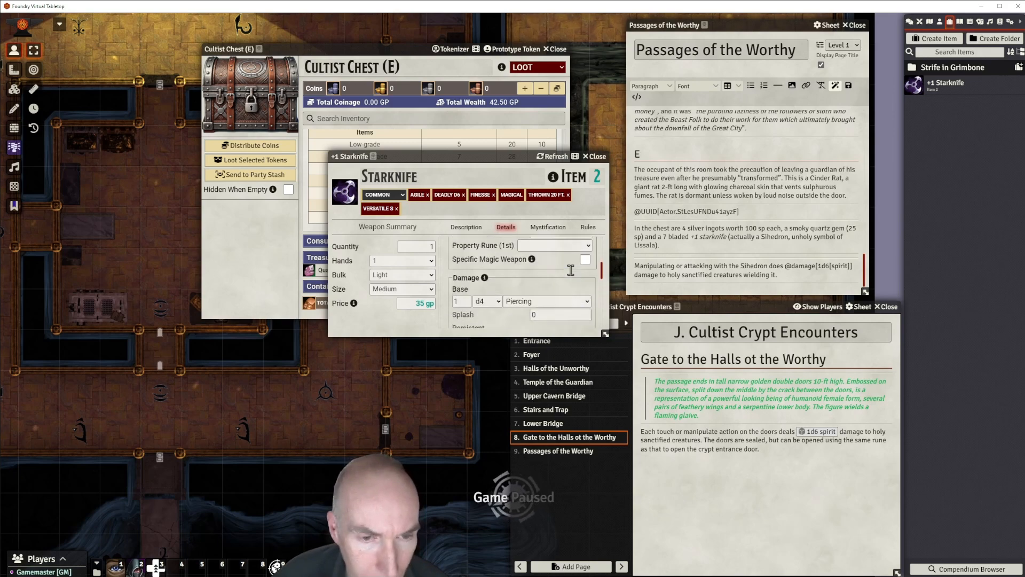
pyautogui.scroll(1, 571, 272)
pyautogui.scroll(-1, 571, 272)
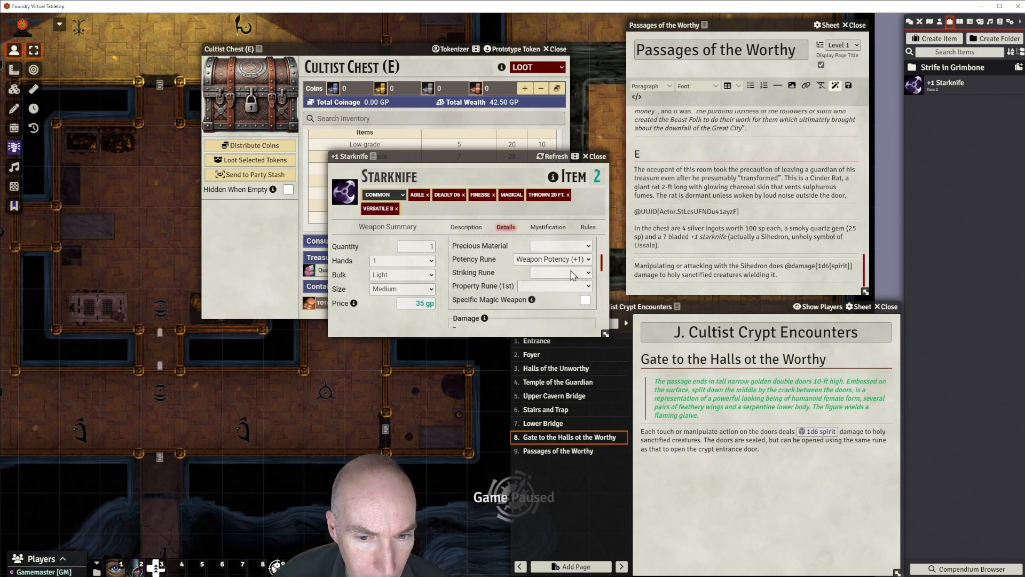
pyautogui.click(565, 299)
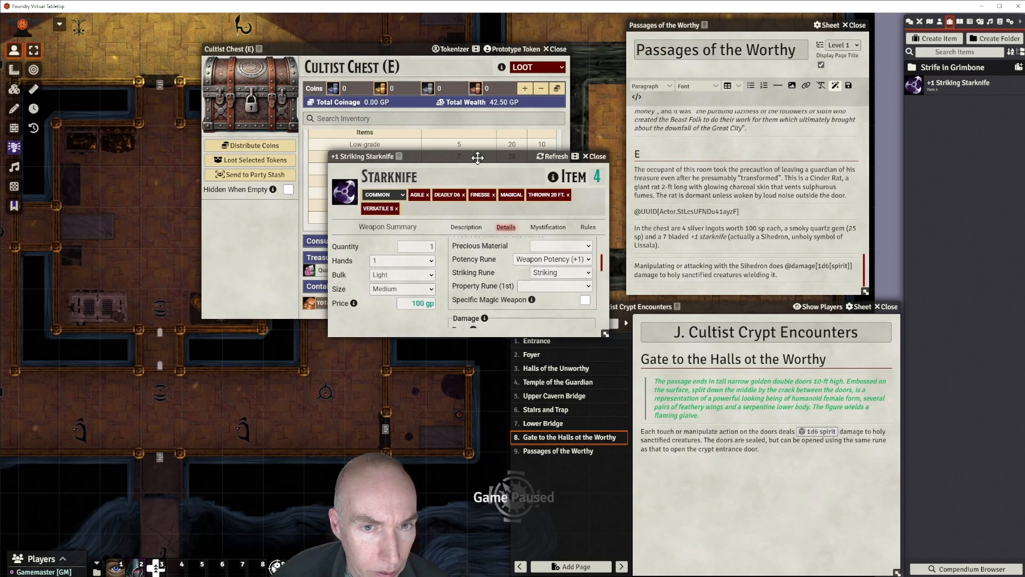
# In the starknife's description, replace the comma after "From a central metal ring" with "protrude seven blades".
pyautogui.moveTo(481, 157); pyautogui.dragTo(484, 145)
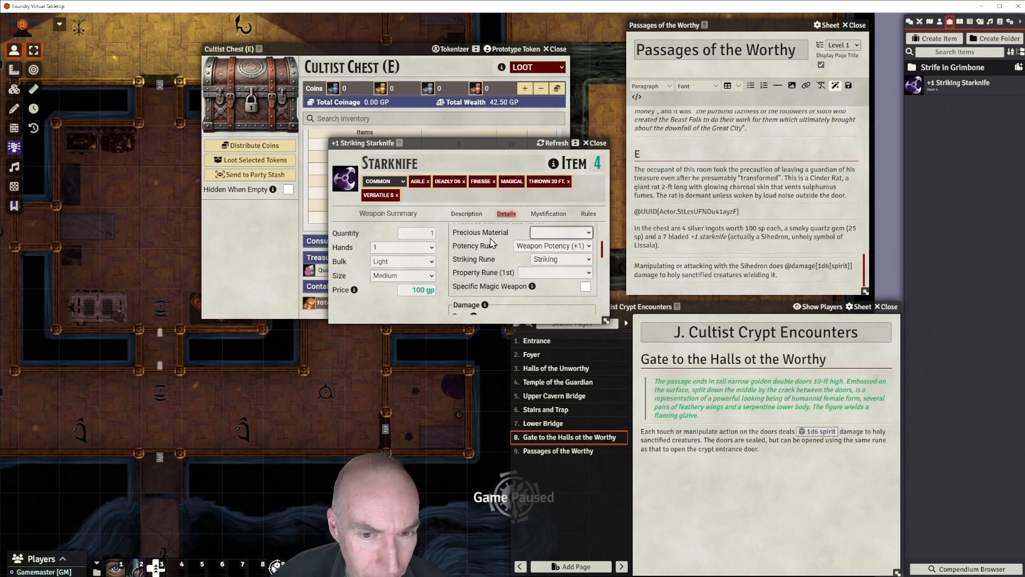
pyautogui.scroll(4, 491, 243)
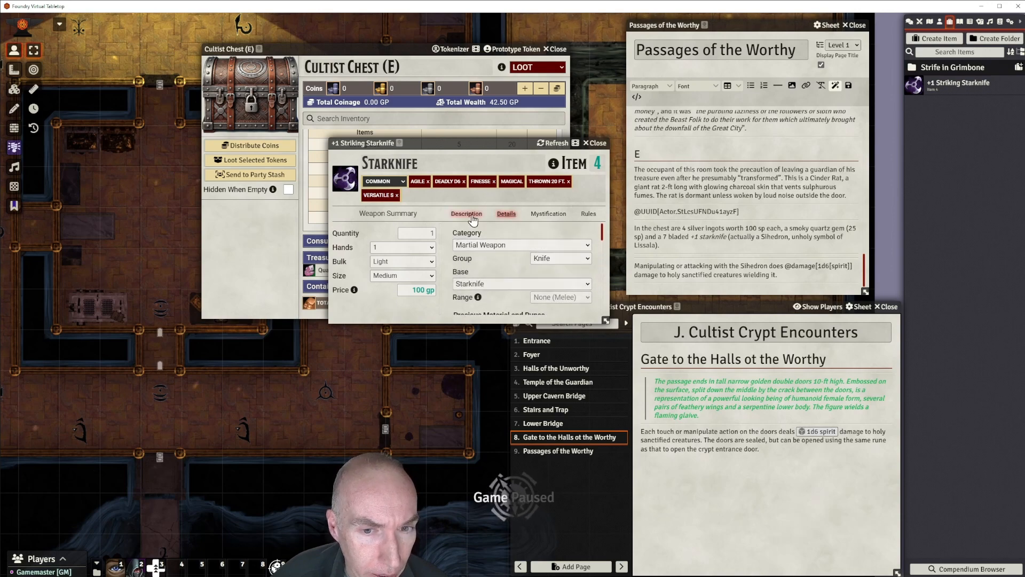
pyautogui.click(472, 216)
pyautogui.click(506, 215)
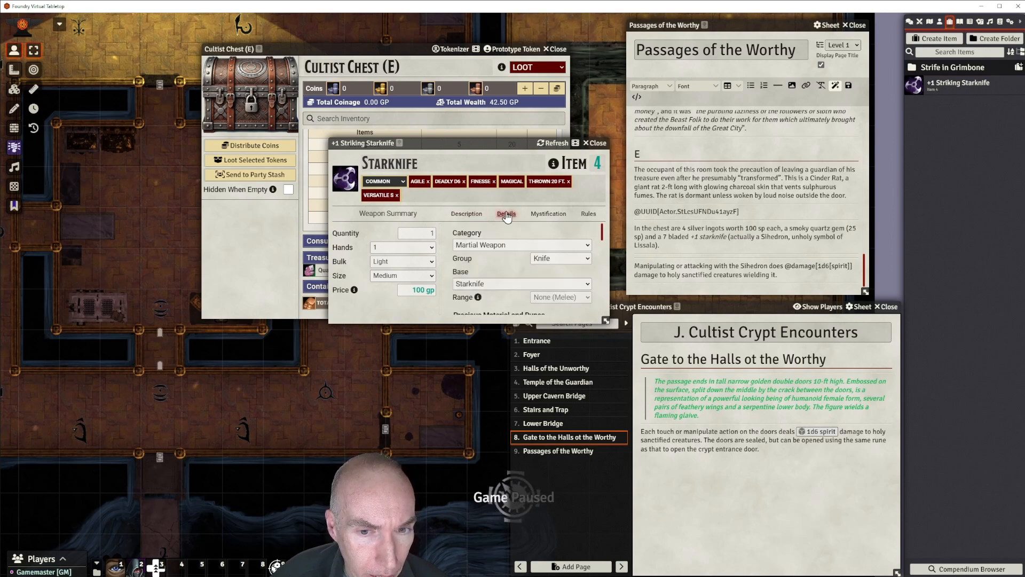
pyautogui.moveTo(465, 143); pyautogui.dragTo(472, 131)
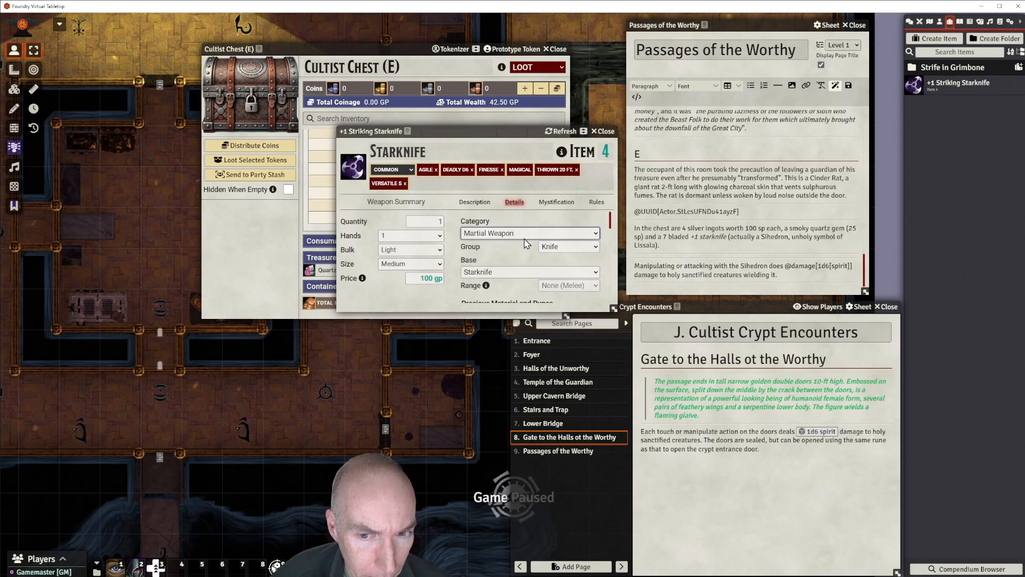
pyautogui.scroll(-3, 526, 243)
pyautogui.scroll(3, 526, 243)
pyautogui.click(474, 201)
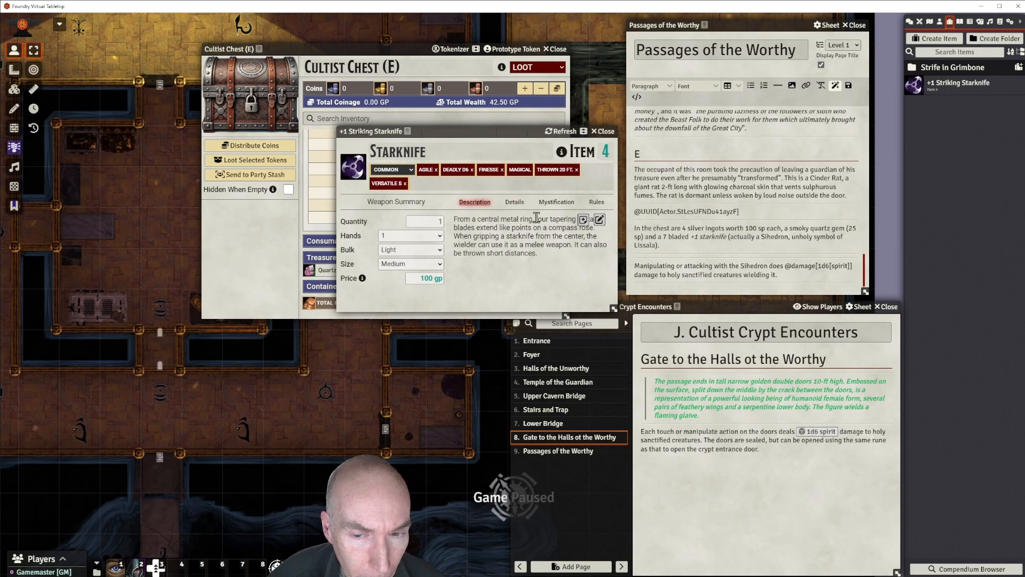
pyautogui.moveTo(536, 219); pyautogui.dragTo(549, 258)
pyautogui.click(598, 220)
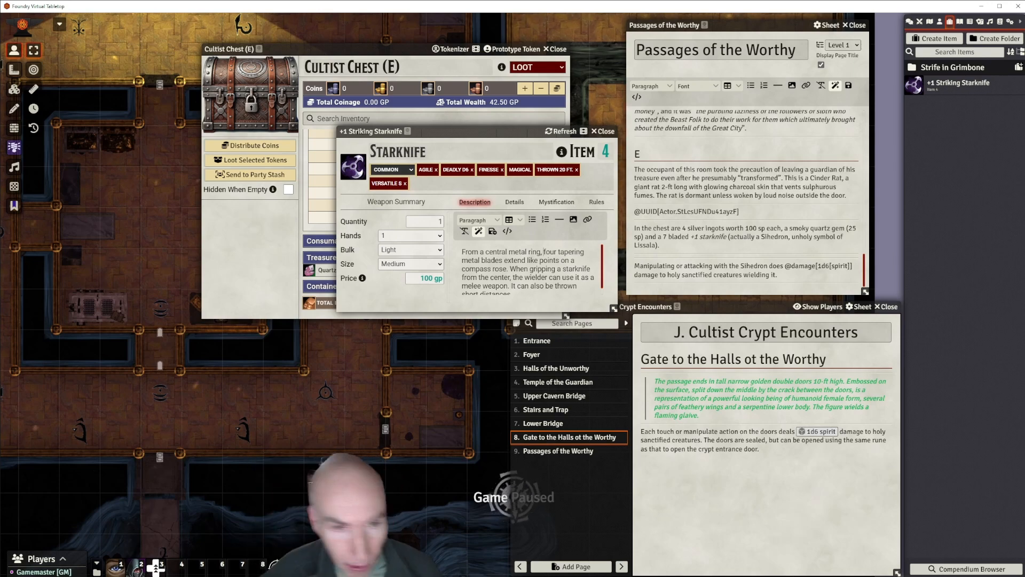
pyautogui.press('BackSpace')
pyautogui.press('BackSpace')
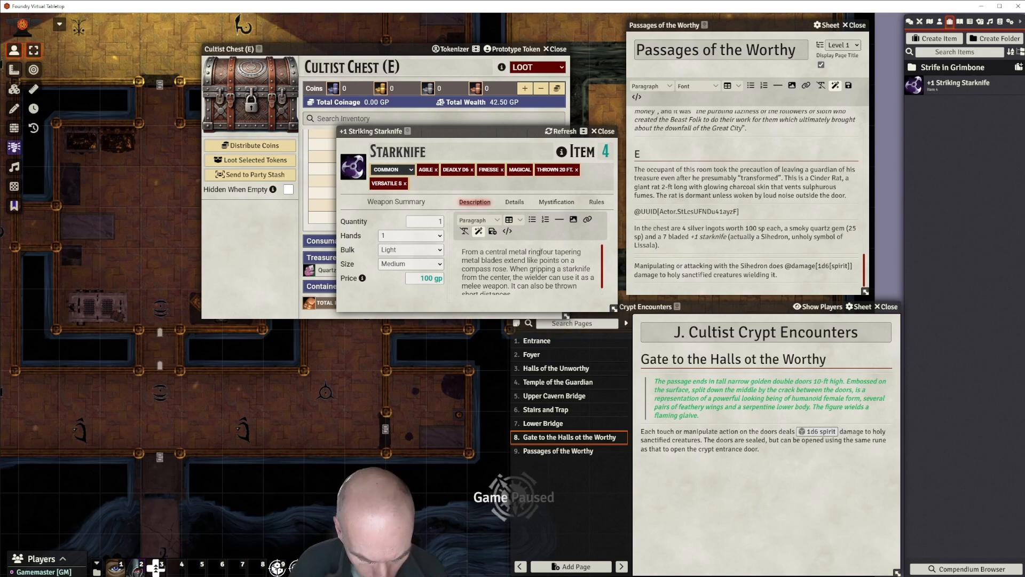
pyautogui.write('pro')
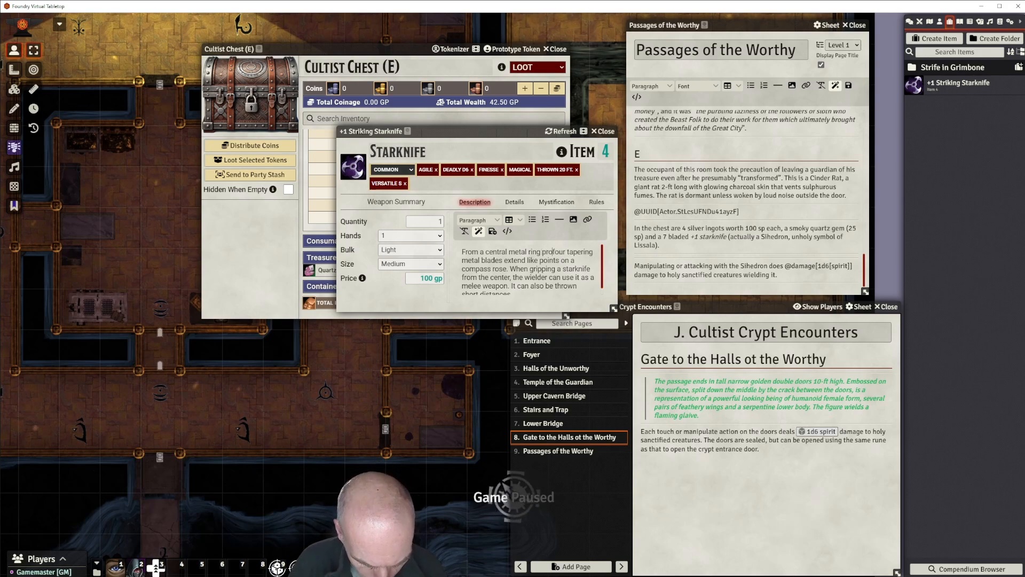
pyautogui.write('trude')
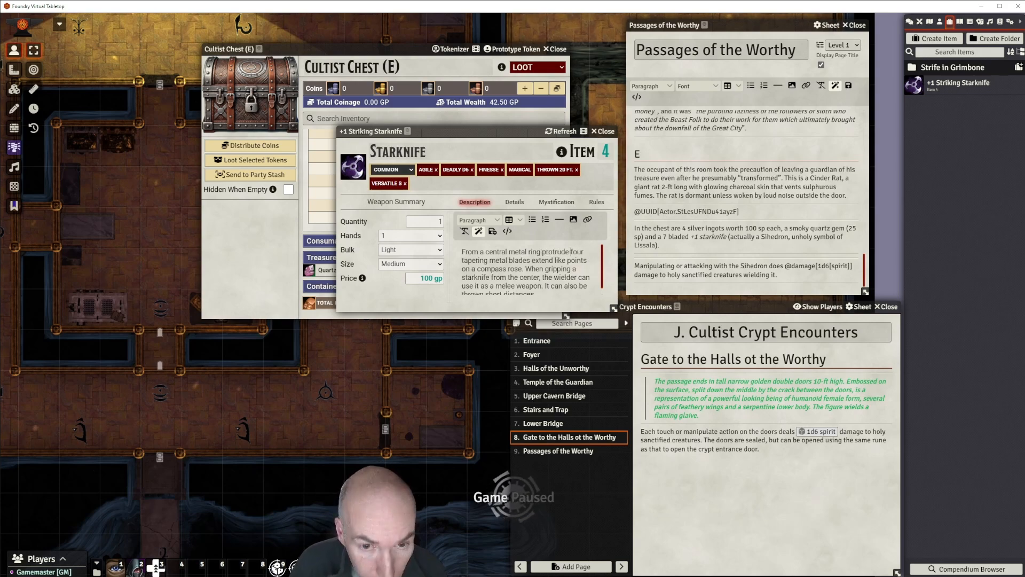
pyautogui.write(' seven blades')
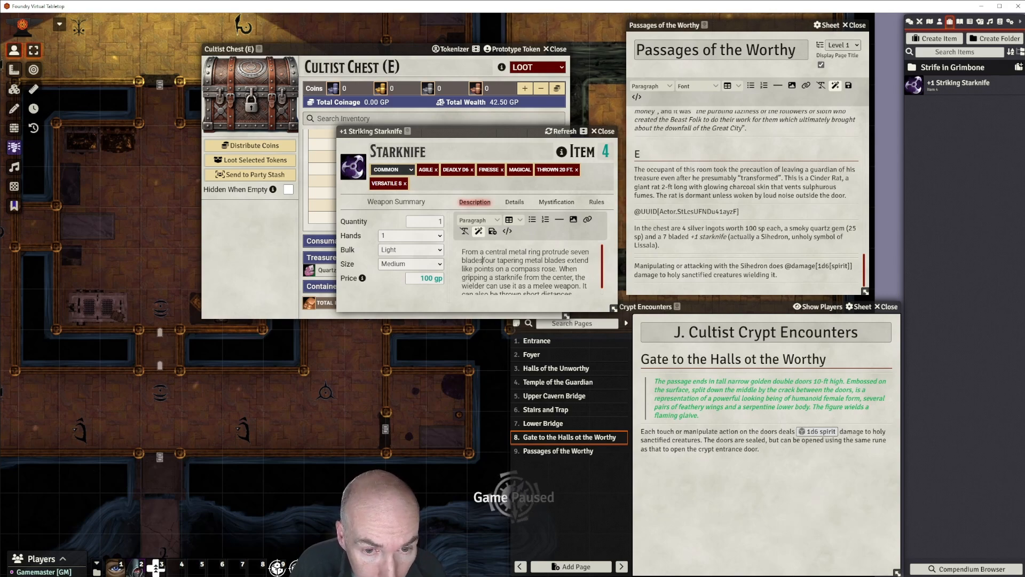
# Continue the starknife description after "seven blades" with ". This is a sihedron, weapon of Thassilon and is used as a starknife.".
pyautogui.write('. This is a ')
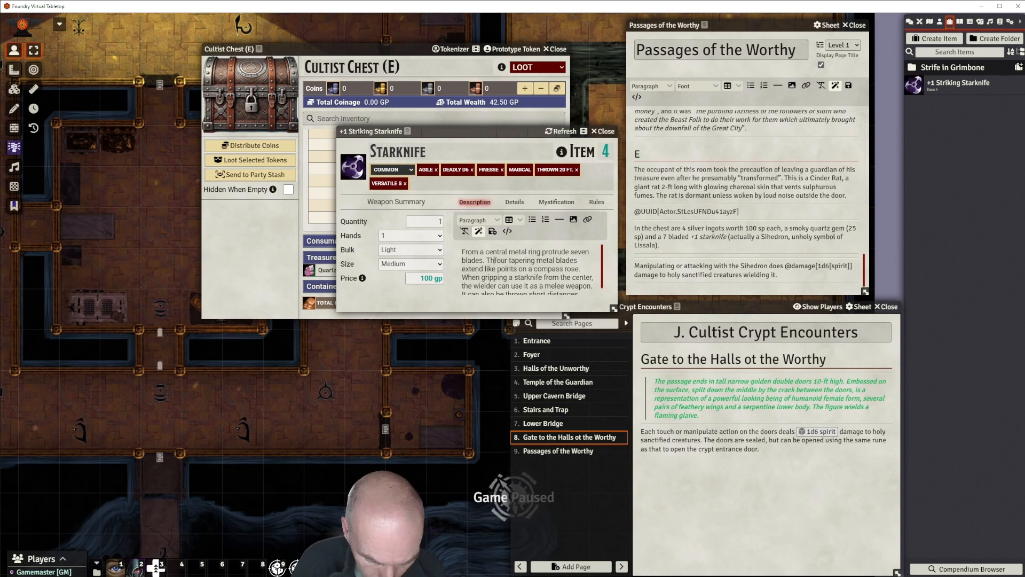
pyautogui.write('sihedron, ')
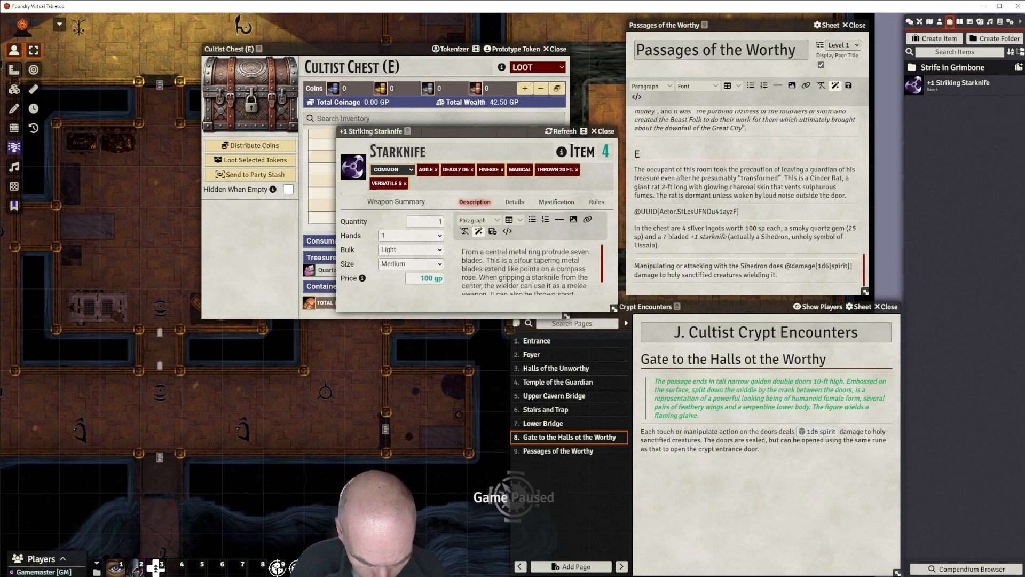
pyautogui.write('weapon of')
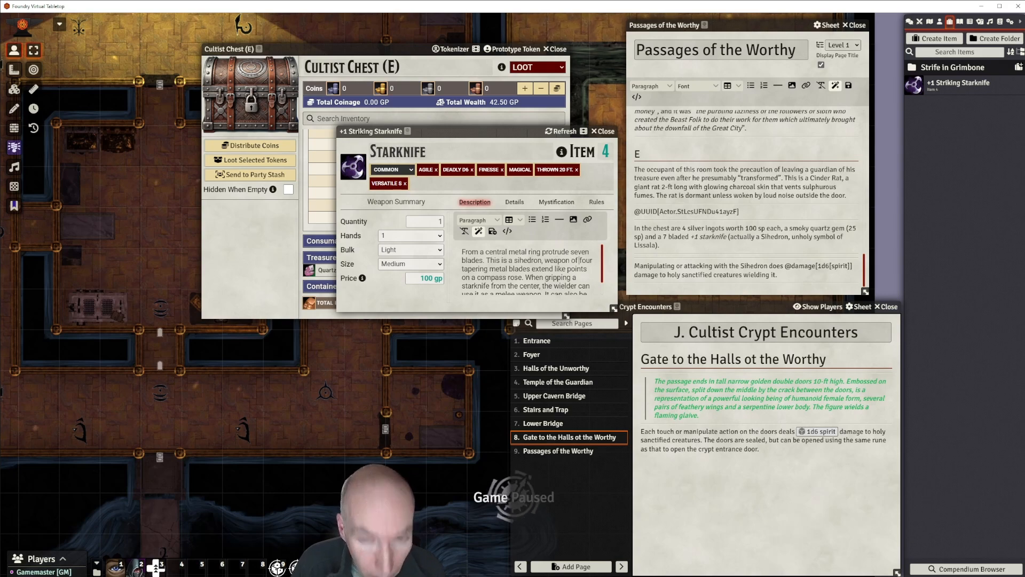
pyautogui.write(' Thass')
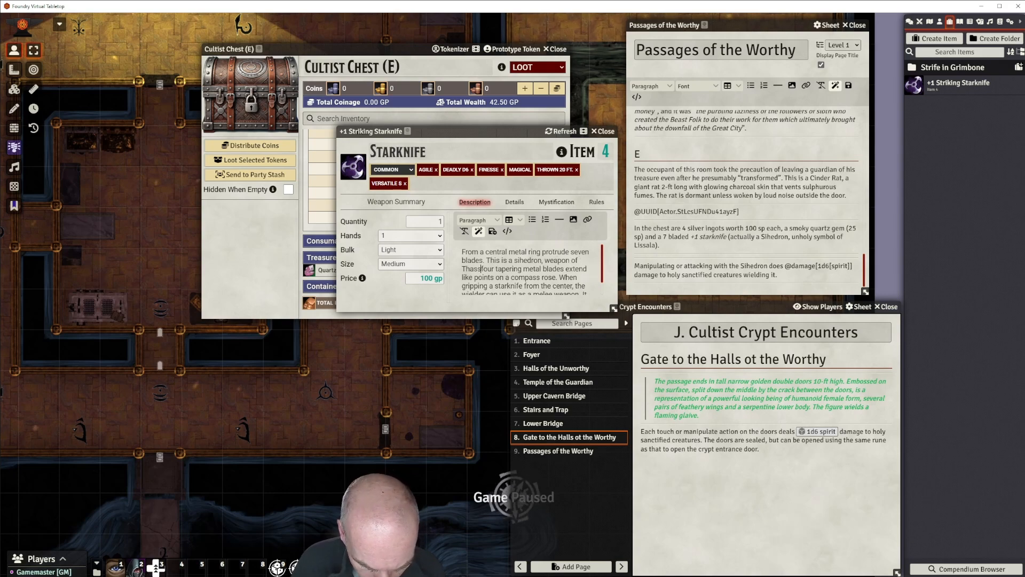
pyautogui.write('ilon and')
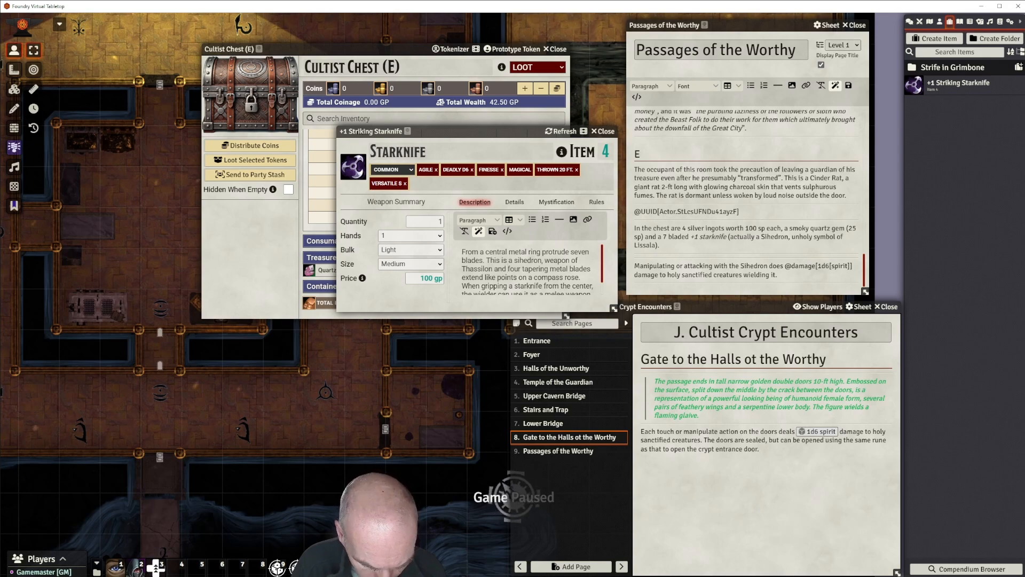
pyautogui.write(' is u')
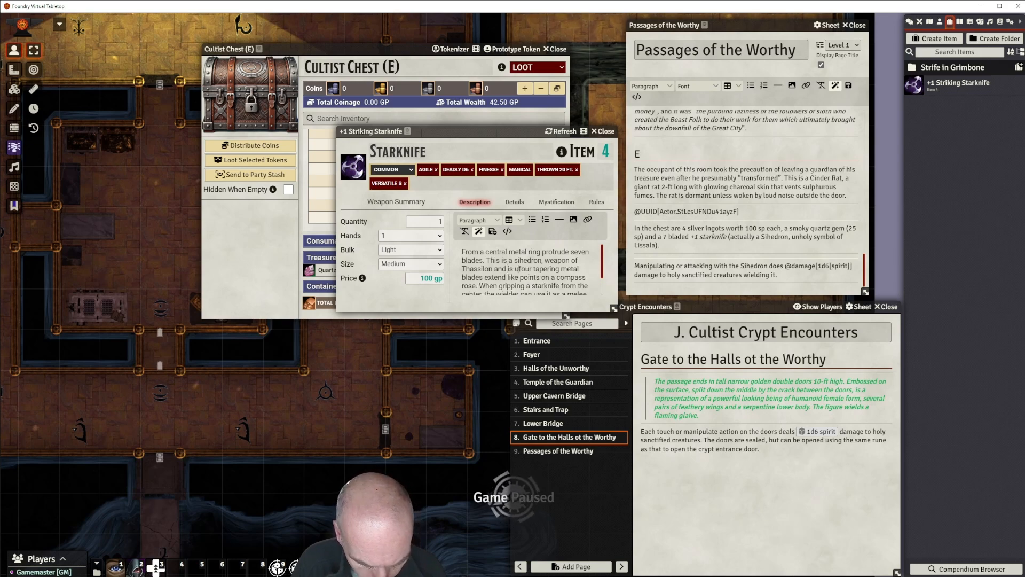
pyautogui.write('sed as a starknife.')
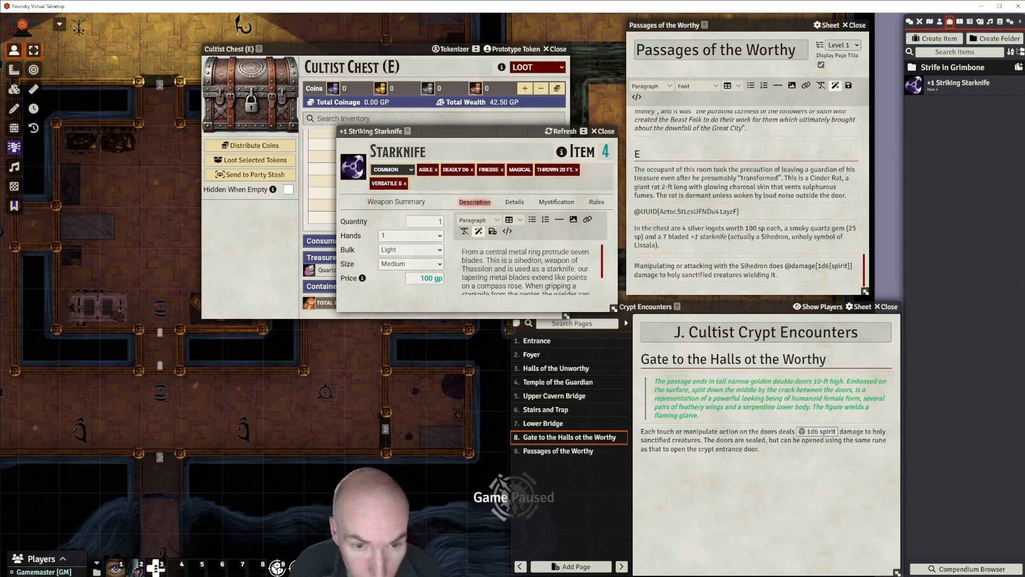
# Delete all the original description text that follows the sentence ending "used as a starknife.".
pyautogui.press('Delete')
pyautogui.press('Delete')
pyautogui.press('Delete')
pyautogui.press('Delete')
pyautogui.press('Delete')
pyautogui.press('Delete')
pyautogui.press('Delete')
pyautogui.press('Delete')
pyautogui.press('Delete')
pyautogui.press('Delete')
pyautogui.press('Delete')
pyautogui.press('Delete')
pyautogui.press('Delete')
pyautogui.press('Delete')
pyautogui.press('Delete')
pyautogui.press('Delete')
pyautogui.press('Delete')
pyautogui.press('Delete')
pyautogui.press('Delete')
pyautogui.press('Delete')
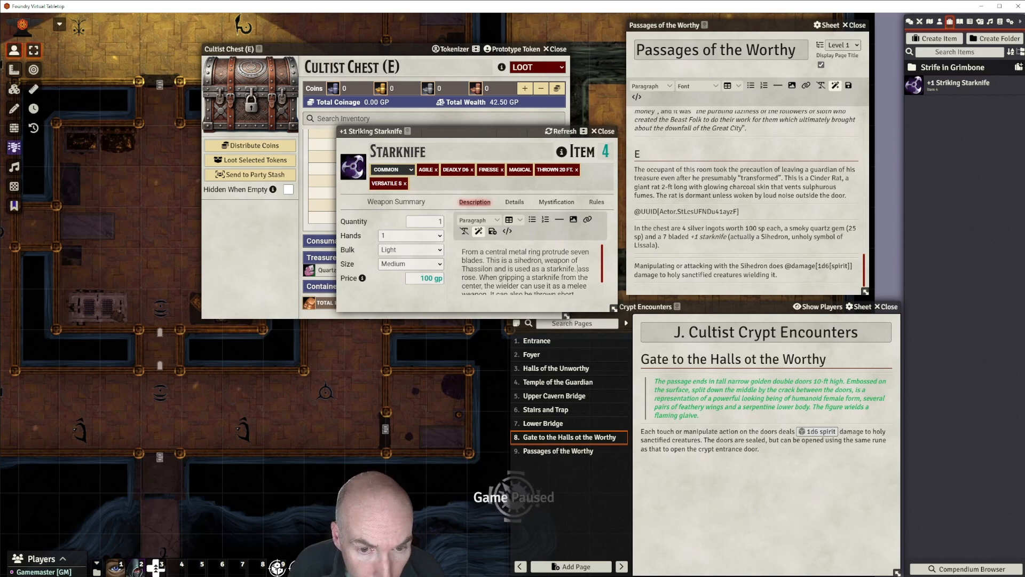
pyautogui.press('Delete')
pyautogui.press('Delete')
pyautogui.press('Delete')
pyautogui.press('Delete')
pyautogui.press('Delete')
pyautogui.press('Delete')
pyautogui.press('Delete')
pyautogui.press('Delete')
pyautogui.press('Delete')
pyautogui.press('Delete')
pyautogui.press('Delete')
pyautogui.press('Delete')
pyautogui.press('Delete')
pyautogui.press('Delete')
pyautogui.press('Delete')
pyautogui.press('Delete')
pyautogui.press('Delete')
pyautogui.press('Delete')
pyautogui.press('Delete')
pyautogui.press('Delete')
pyautogui.press('Delete')
pyautogui.press('Delete')
pyautogui.press('Delete')
pyautogui.press('Delete')
pyautogui.press('Delete')
pyautogui.press('Delete')
pyautogui.press('Delete')
pyautogui.press('Delete')
pyautogui.press('Delete')
pyautogui.press('Delete')
pyautogui.press('Delete')
pyautogui.press('Delete')
pyautogui.press('Delete')
pyautogui.press('Delete')
pyautogui.press('Delete')
pyautogui.press('Delete')
pyautogui.press('Delete')
pyautogui.press('Delete')
pyautogui.press('Delete')
pyautogui.press('Delete')
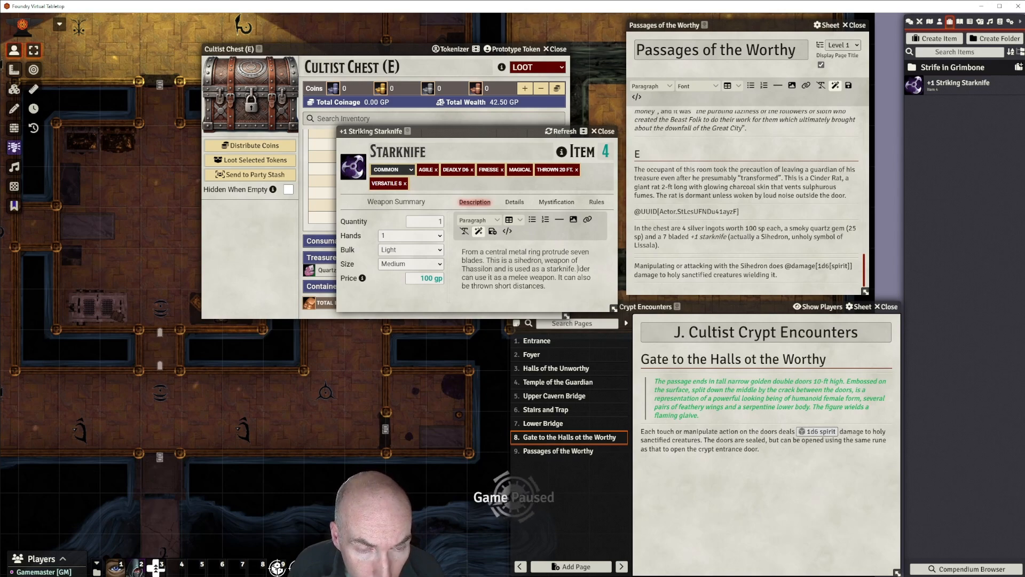
pyautogui.press('Delete')
pyautogui.press('Delete')
pyautogui.press('Delete')
pyautogui.press('Delete')
pyautogui.press('Delete')
pyautogui.press('Delete')
pyautogui.press('Delete')
pyautogui.press('Delete')
pyautogui.press('Delete')
pyautogui.press('Delete')
pyautogui.press('Delete')
pyautogui.press('Delete')
pyautogui.press('Delete')
pyautogui.press('Delete')
pyautogui.press('Delete')
pyautogui.press('Delete')
pyautogui.press('Delete')
pyautogui.press('Delete')
pyautogui.press('Delete')
pyautogui.press('Delete')
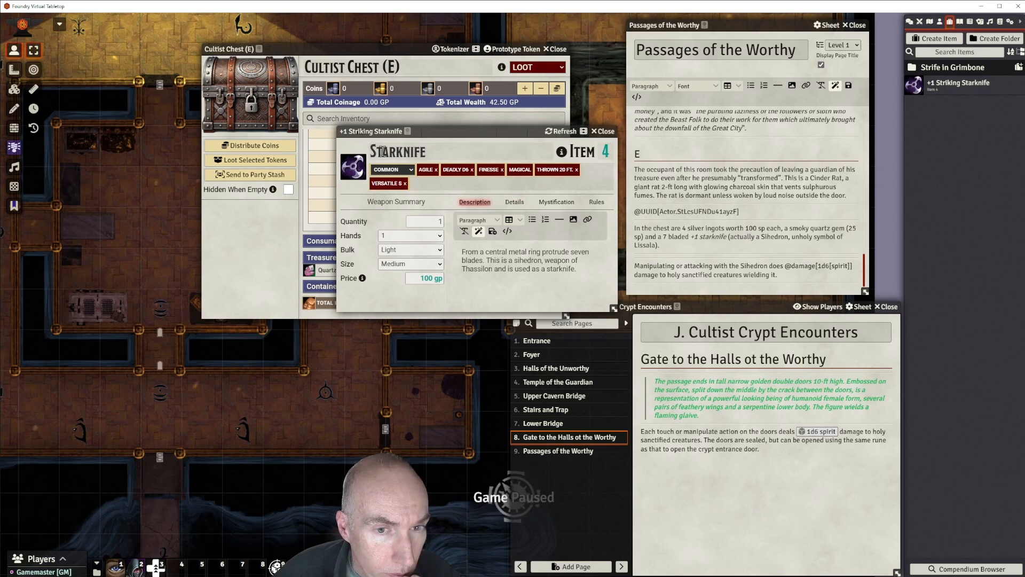
# Rename the item from its sheet as "Sihedron" and close the sheet.
pyautogui.click(427, 151)
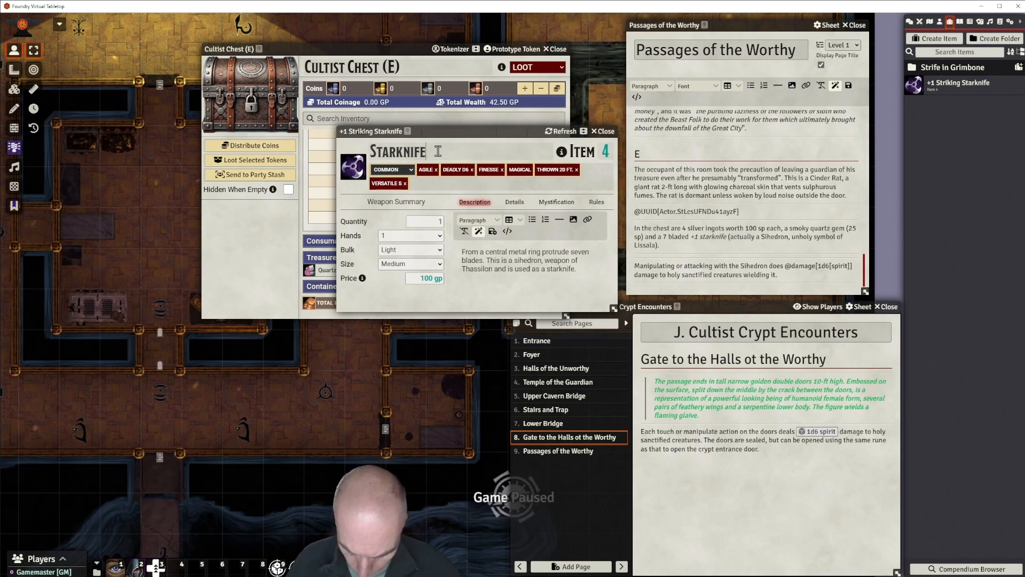
pyautogui.press('BackSpace')
pyautogui.press('BackSpace')
pyautogui.press('BackSpace')
pyautogui.press('BackSpace')
pyautogui.press('BackSpace')
pyautogui.press('BackSpace')
pyautogui.press('BackSpace')
pyautogui.press('BackSpace')
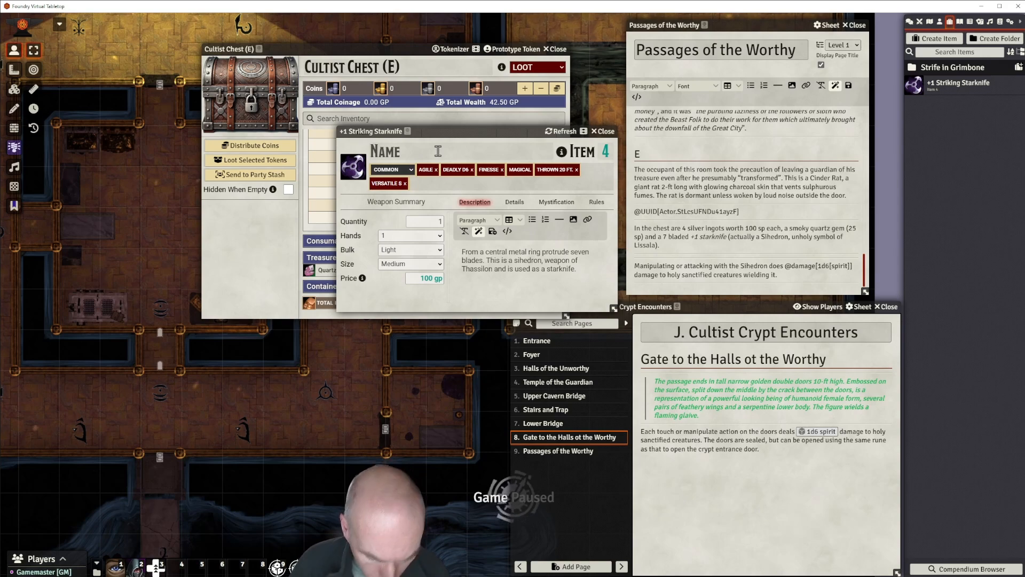
pyautogui.write('Sihedron')
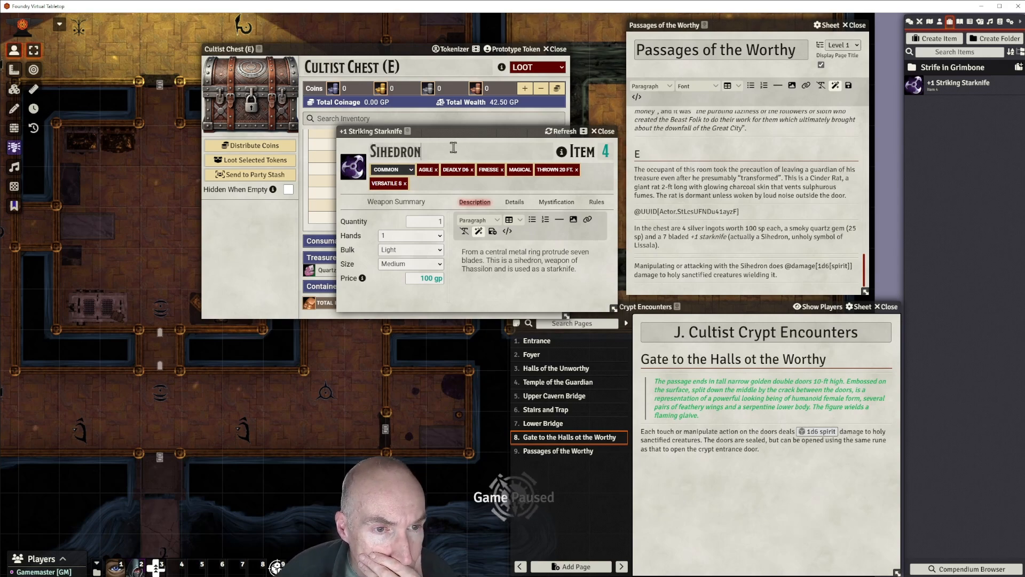
pyautogui.moveTo(457, 136); pyautogui.dragTo(455, 121)
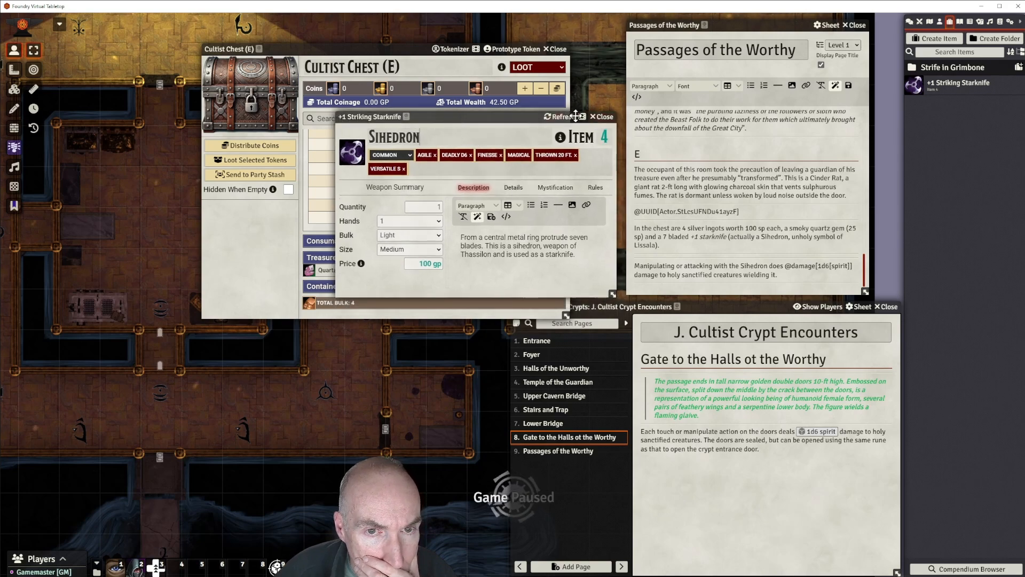
pyautogui.click(599, 116)
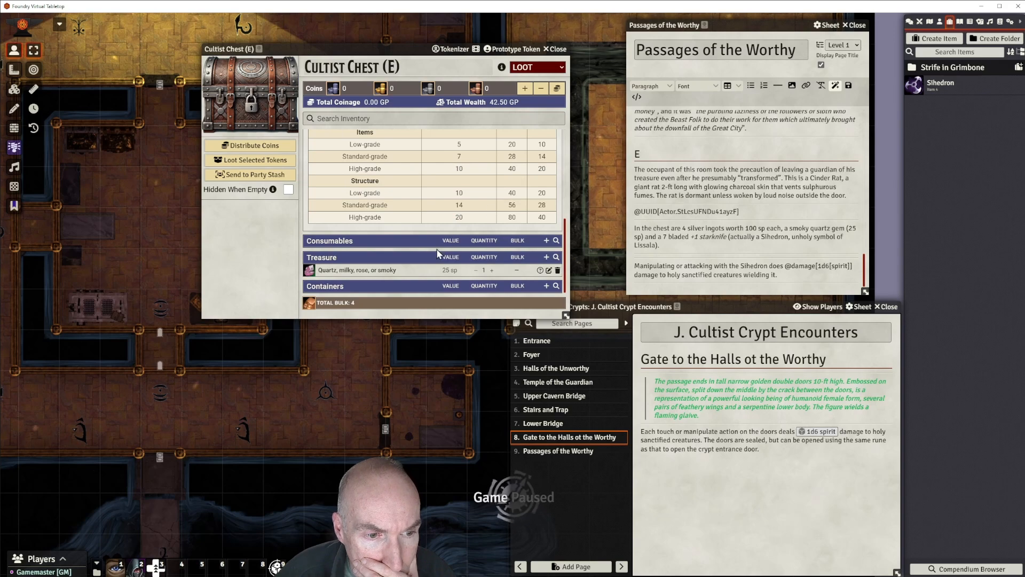
# Reopen the Sihedron item, prefix its name so it reads "+1 Striking Sihedron", and close the sheet.
pyautogui.click(943, 87)
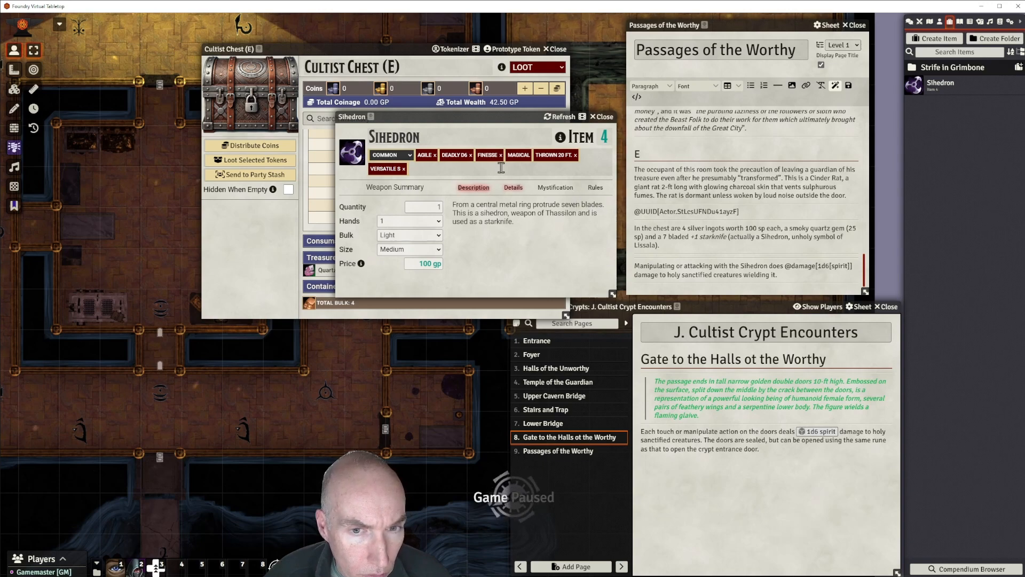
pyautogui.moveTo(501, 120); pyautogui.dragTo(507, 124)
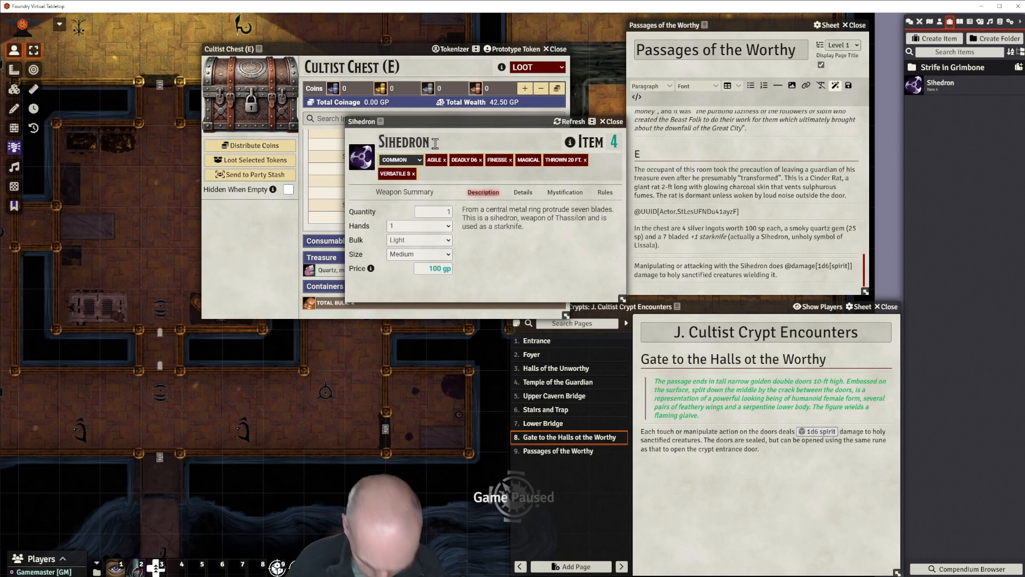
pyautogui.write('+1 ')
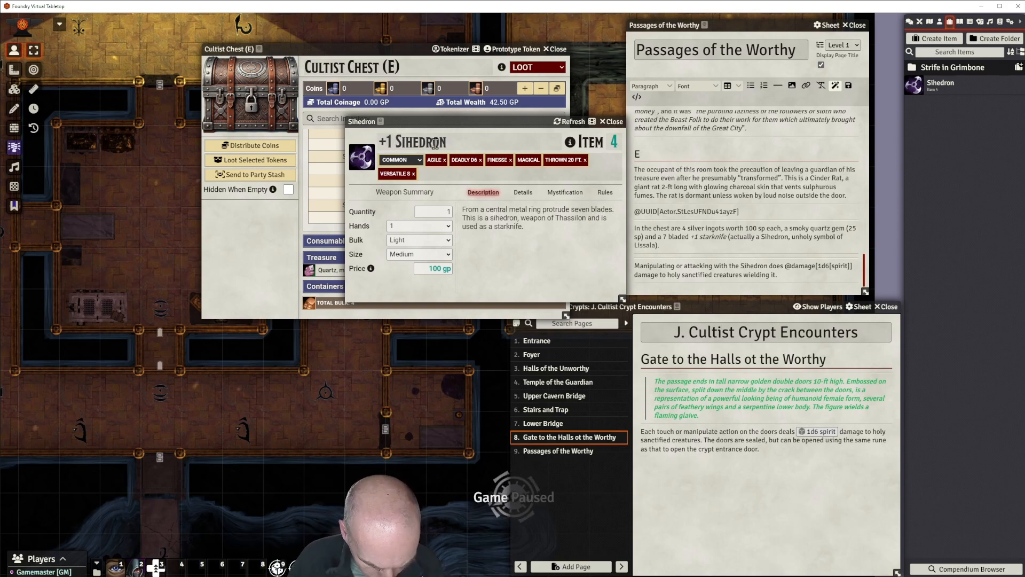
pyautogui.write('Striking')
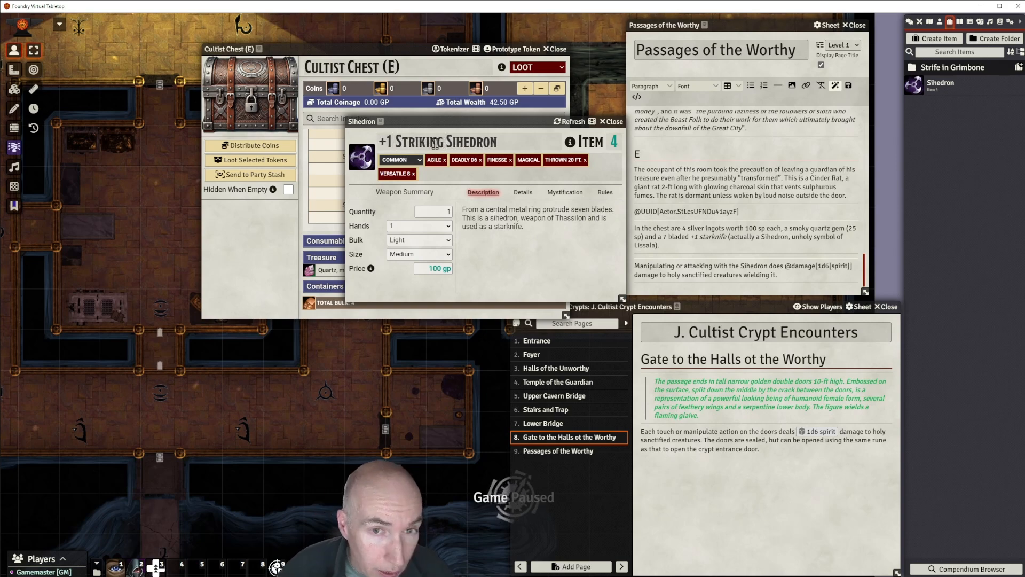
pyautogui.press('Return')
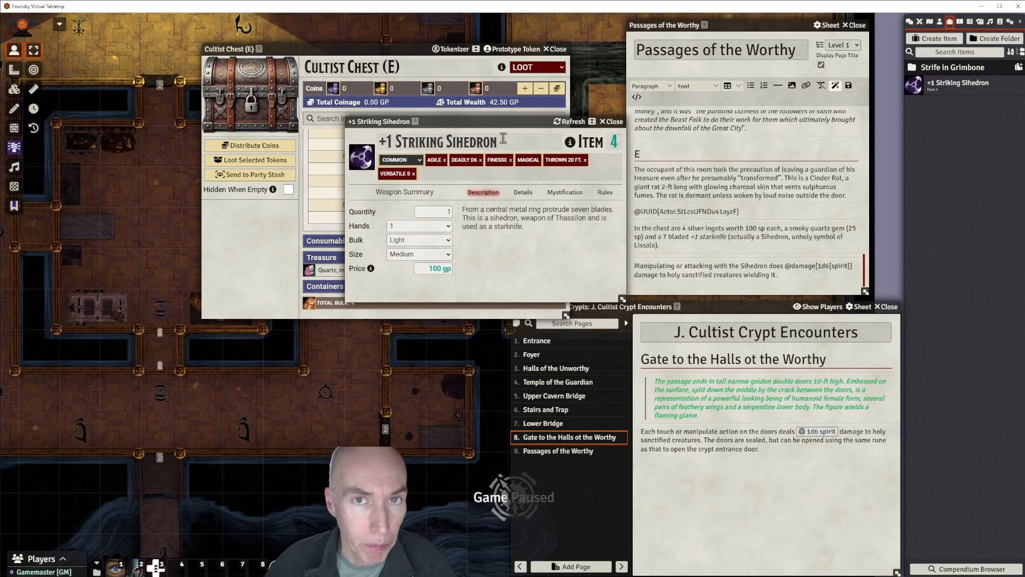
pyautogui.moveTo(517, 122); pyautogui.dragTo(528, 107)
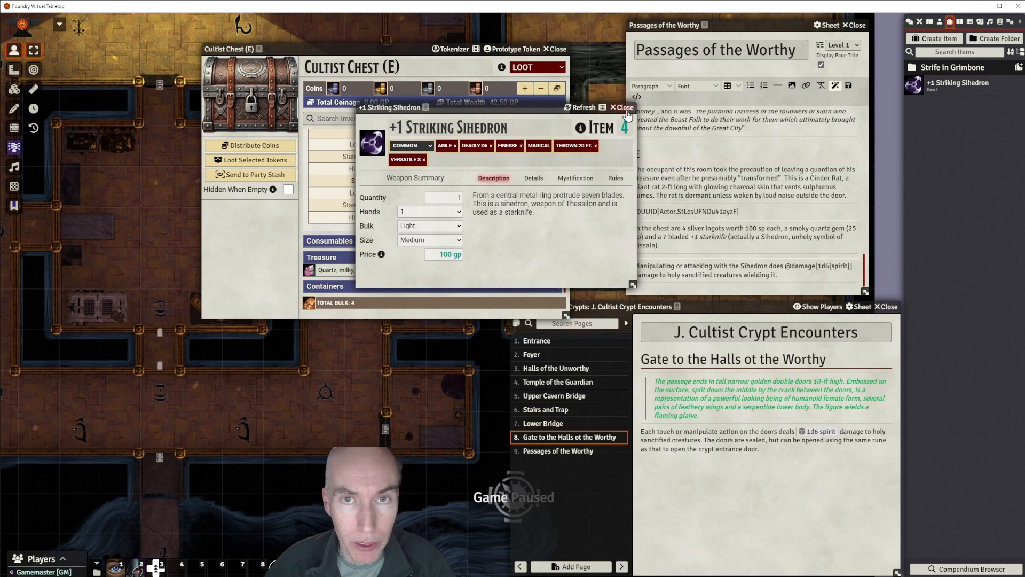
pyautogui.click(623, 108)
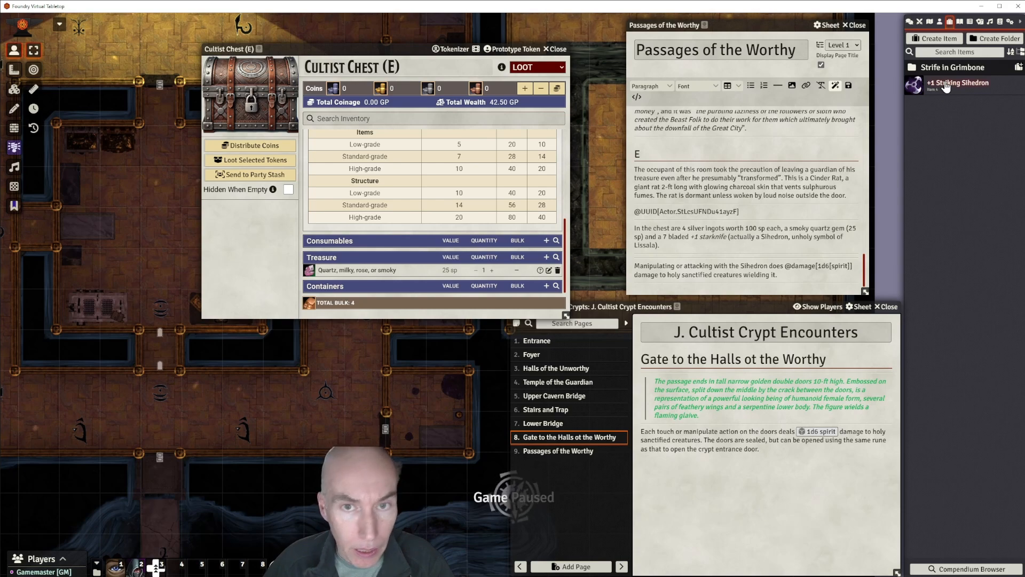
# Collapse the Silver Ingot details, add the +1 Striking Sihedron to Cultist Chest (E)'s inventory, and close the chest.
pyautogui.moveTo(379, 53); pyautogui.dragTo(385, 41)
pyautogui.scroll(3, 431, 162)
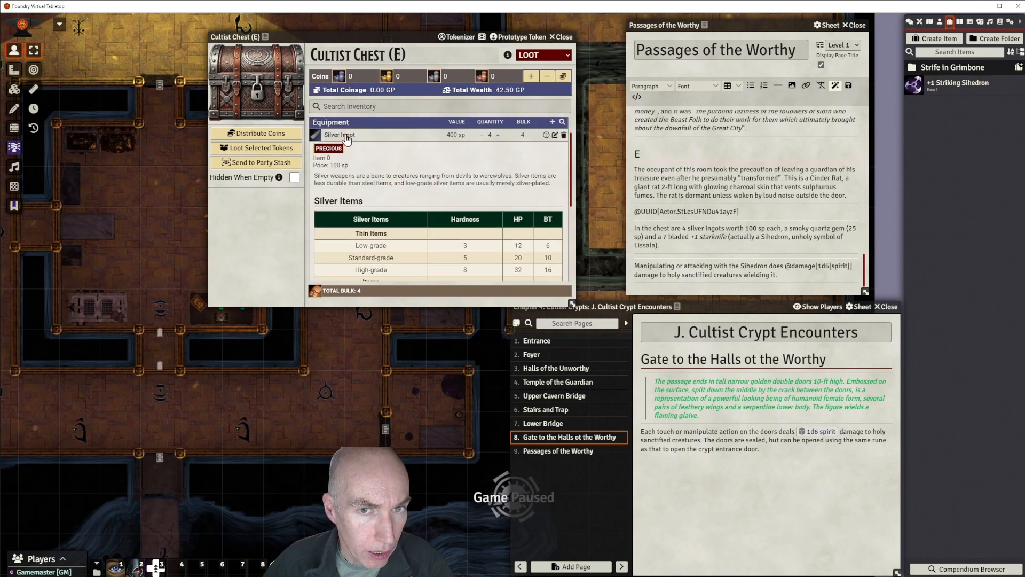
pyautogui.click(344, 135)
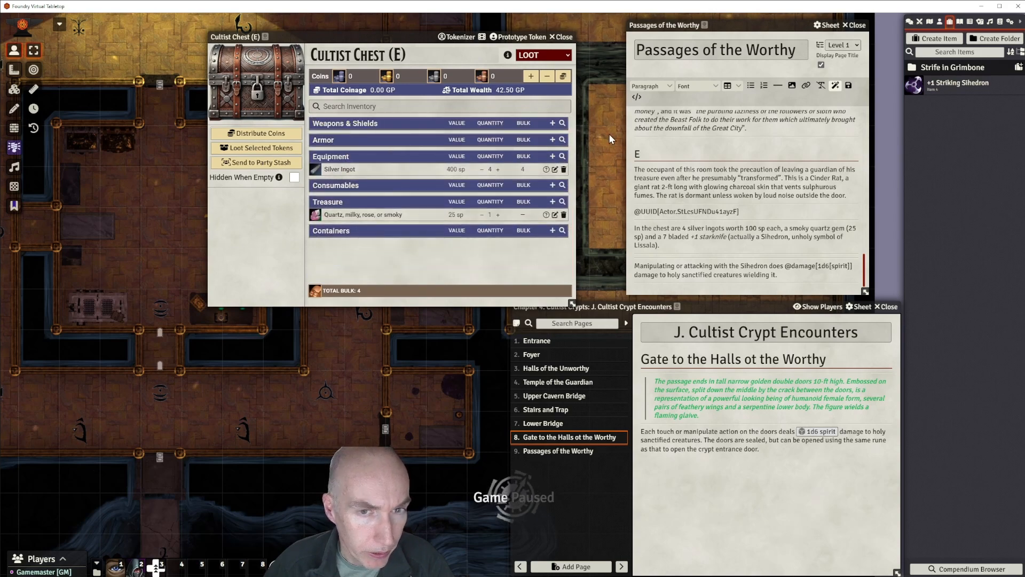
pyautogui.moveTo(972, 80); pyautogui.dragTo(458, 169)
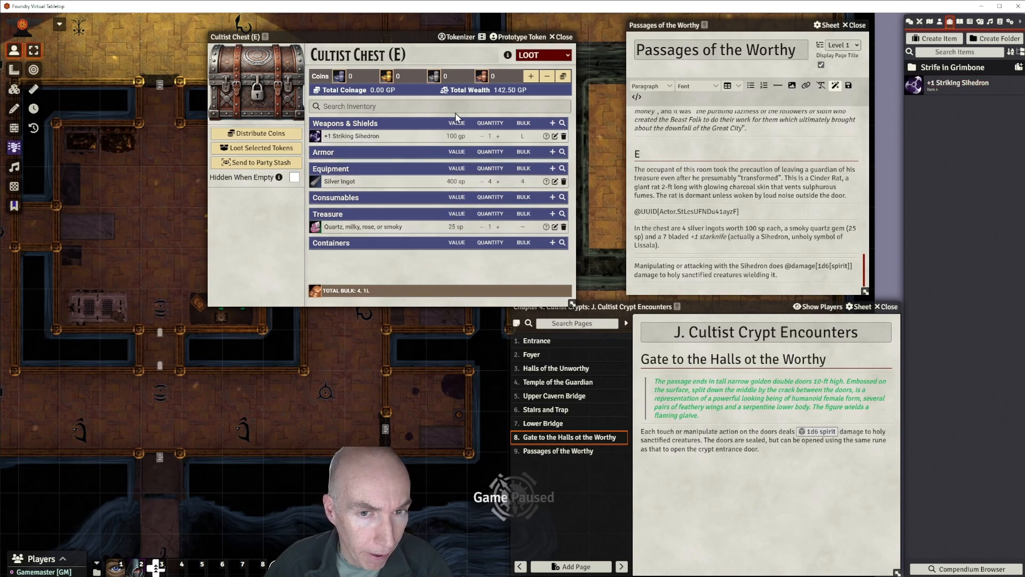
pyautogui.moveTo(406, 38); pyautogui.dragTo(406, 44)
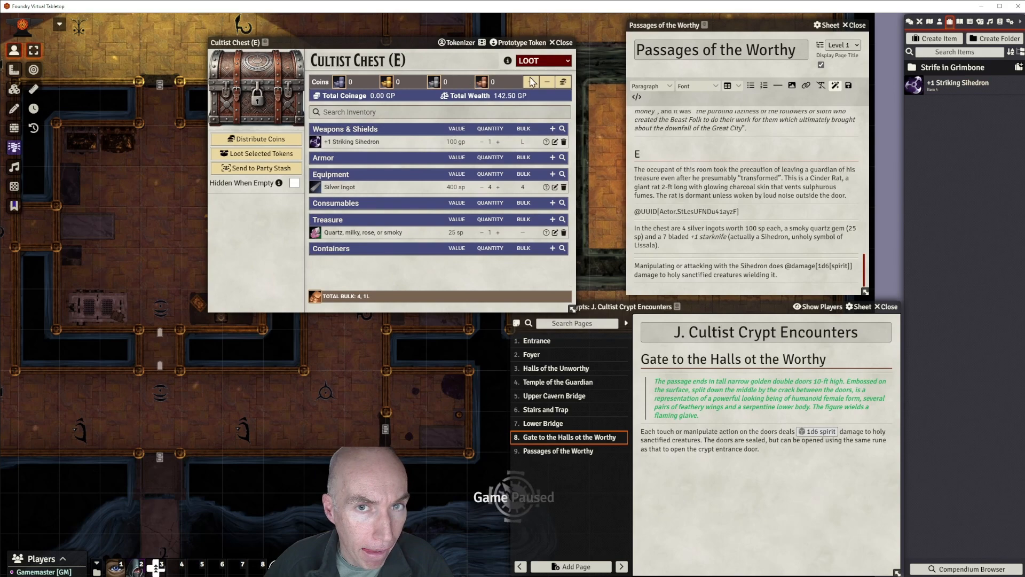
pyautogui.click(562, 43)
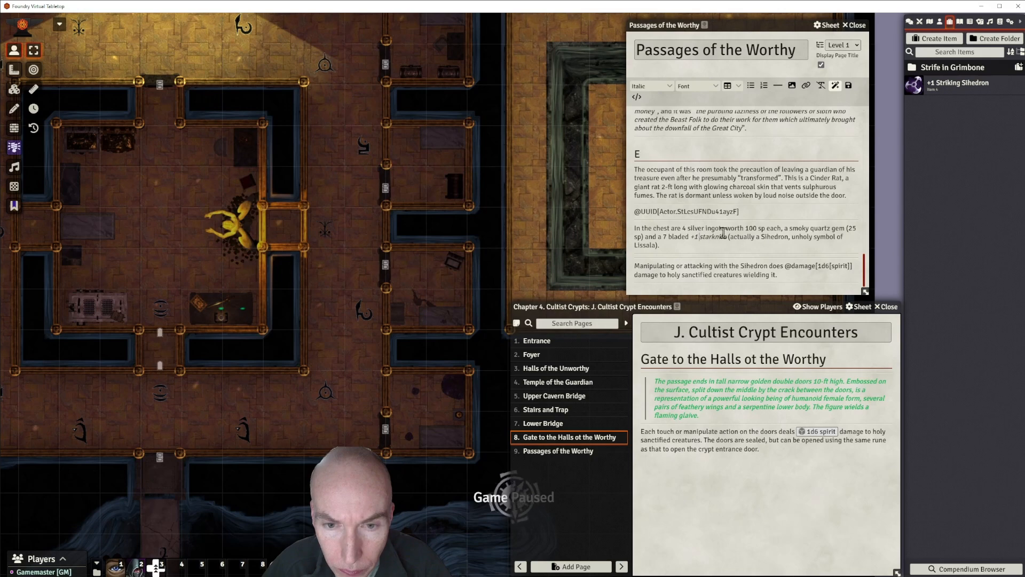
# In section E of Passages of the Worthy, insert "striking" before "starknife", link Cultist Chest (E) below that paragraph, and save the page.
pyautogui.write('striking')
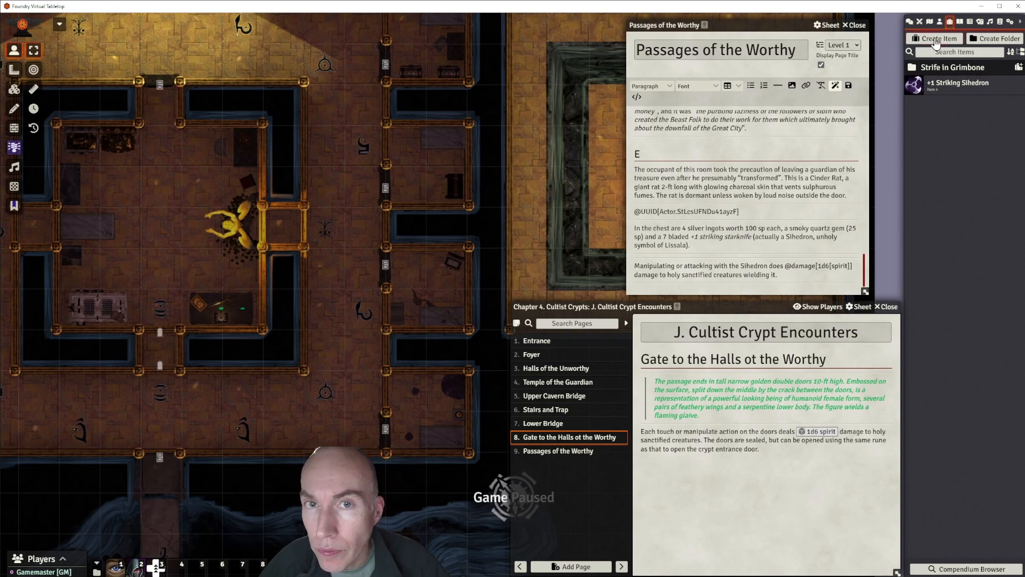
pyautogui.click(939, 23)
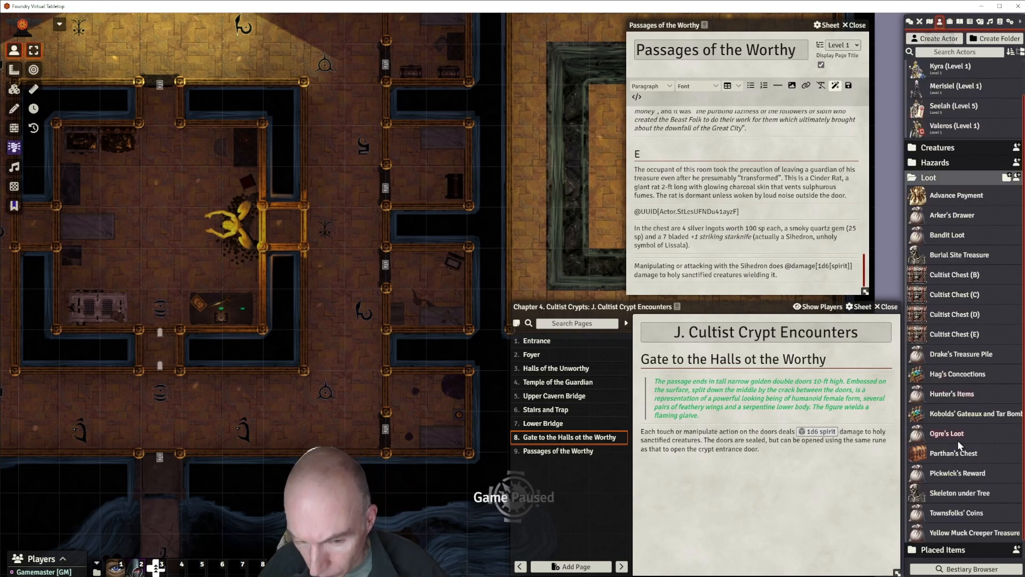
pyautogui.moveTo(948, 340); pyautogui.dragTo(710, 255)
pyautogui.scroll(-1, 733, 209)
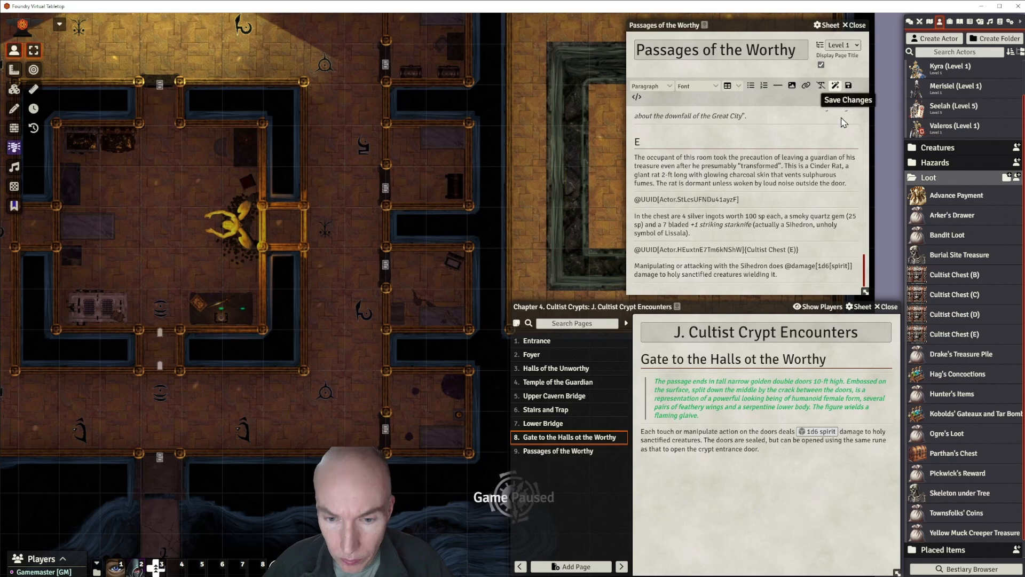
pyautogui.click(563, 452)
pyautogui.scroll(-10, 838, 470)
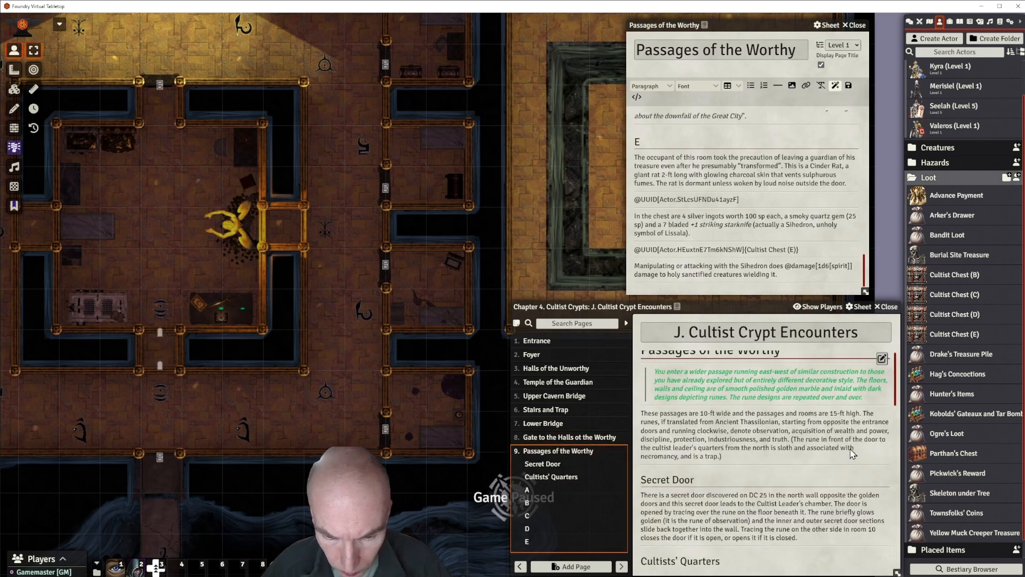
pyautogui.scroll(-5, 837, 482)
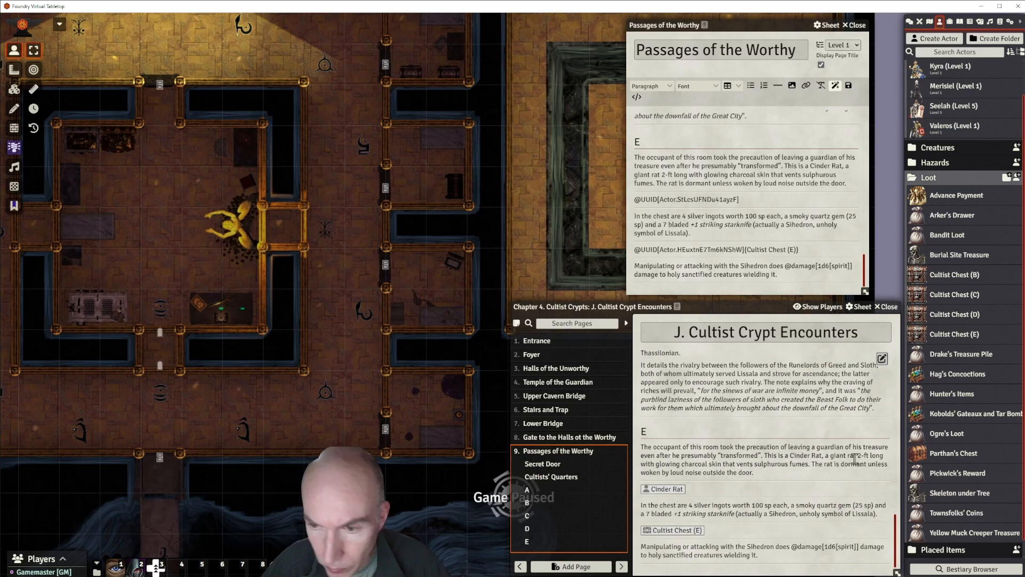
# Place the Cultist Chest (E) token against the east wall of the southernmost room on the map's east side.
pyautogui.moveTo(949, 338); pyautogui.dragTo(456, 409)
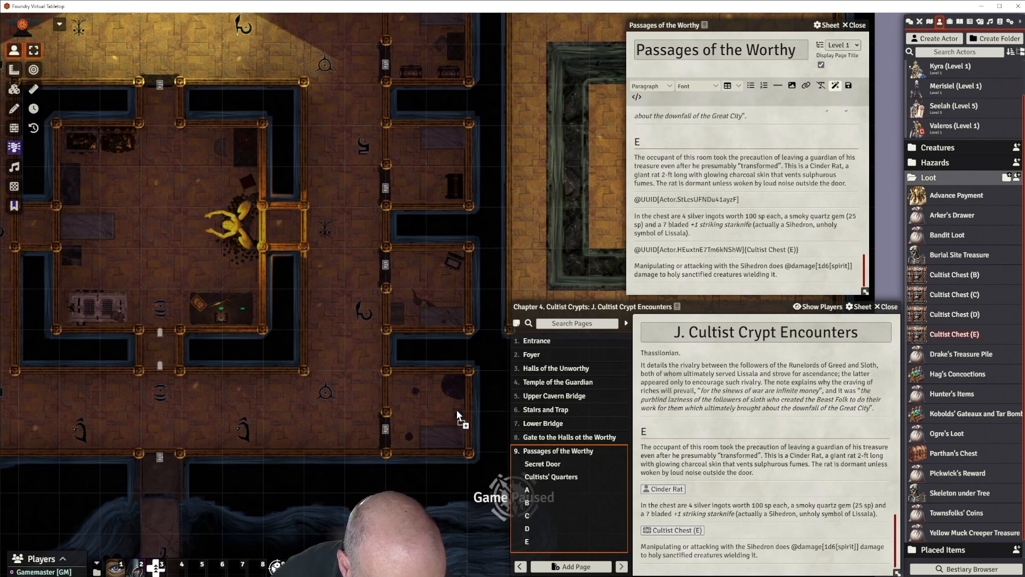
pyautogui.scroll(5, 435, 409)
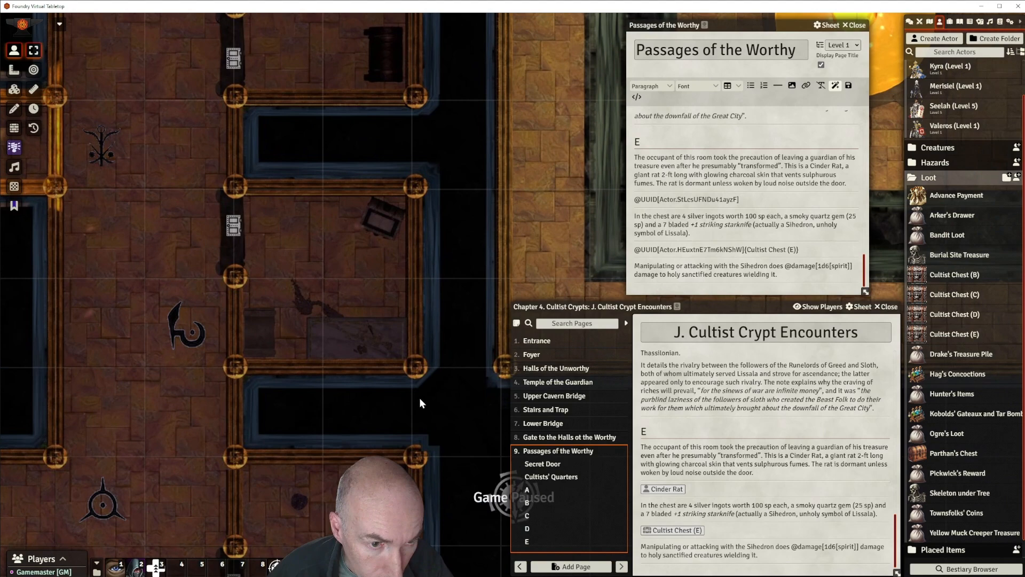
pyautogui.moveTo(419, 397); pyautogui.dragTo(457, 106)
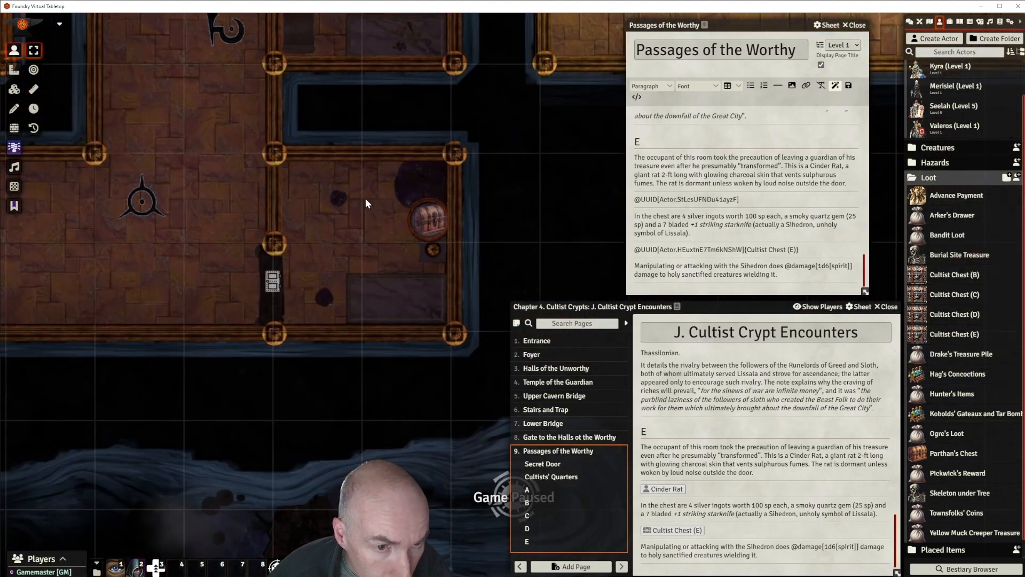
# Move the Cultist Chest (E) token slightly south along the east wall of its room.
pyautogui.scroll(5, 365, 197)
pyautogui.moveTo(391, 190); pyautogui.dragTo(377, 223)
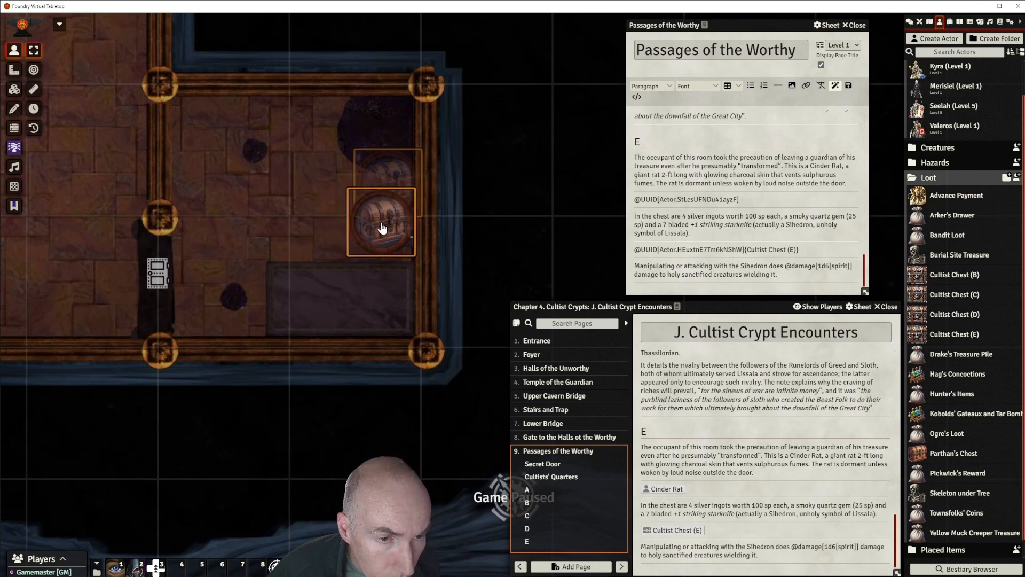
pyautogui.click(481, 207)
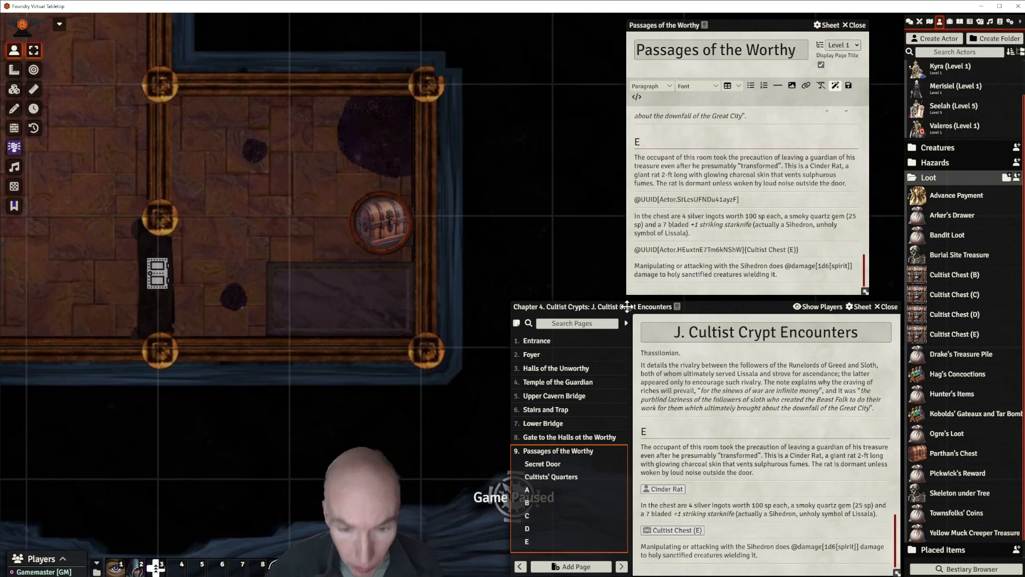
# Place a Cinder Rat token from the journal link just north of Cultist Chest (E) and hide it from players.
pyautogui.moveTo(662, 494); pyautogui.dragTo(366, 146)
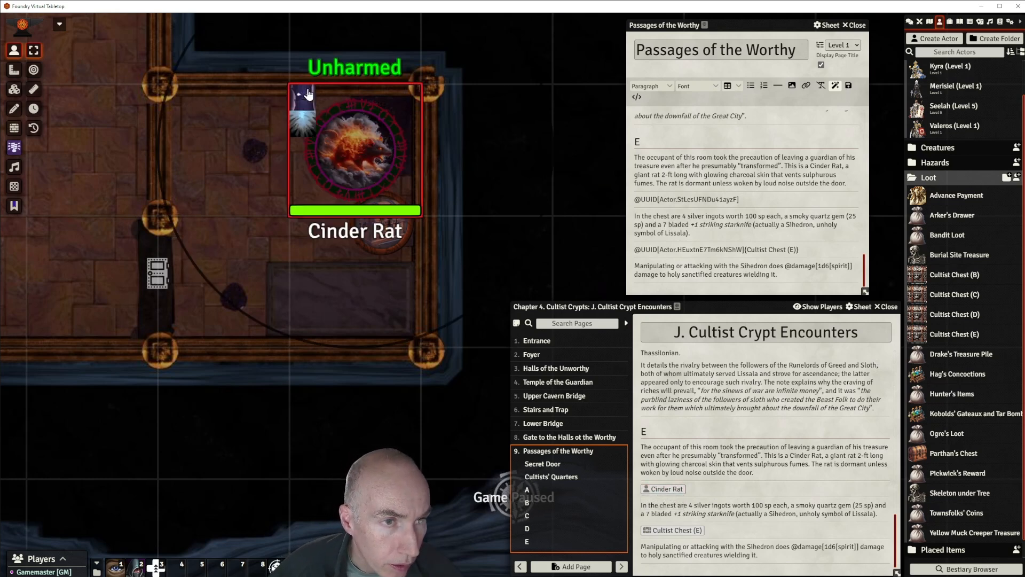
pyautogui.rightClick(353, 146)
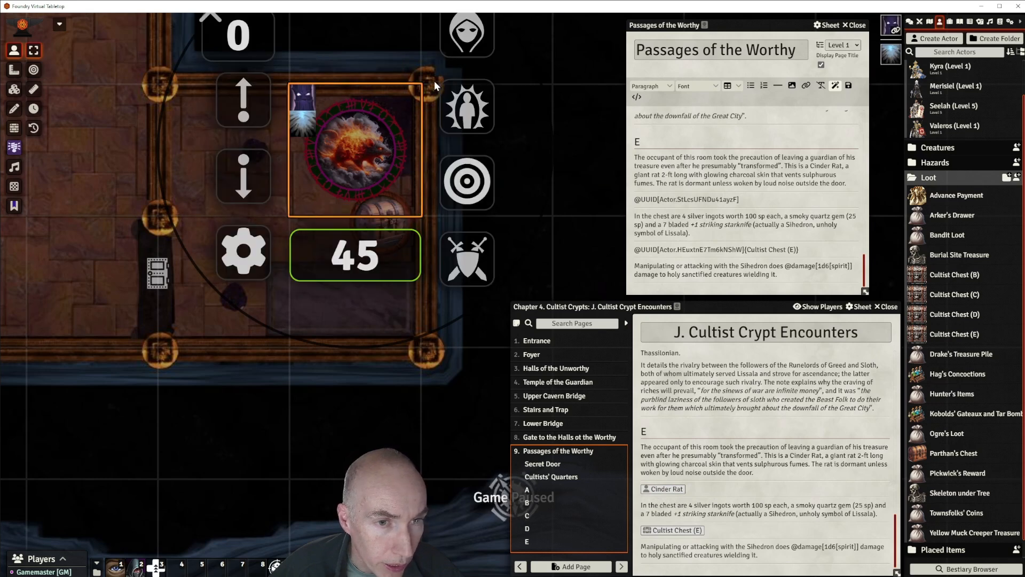
pyautogui.click(470, 46)
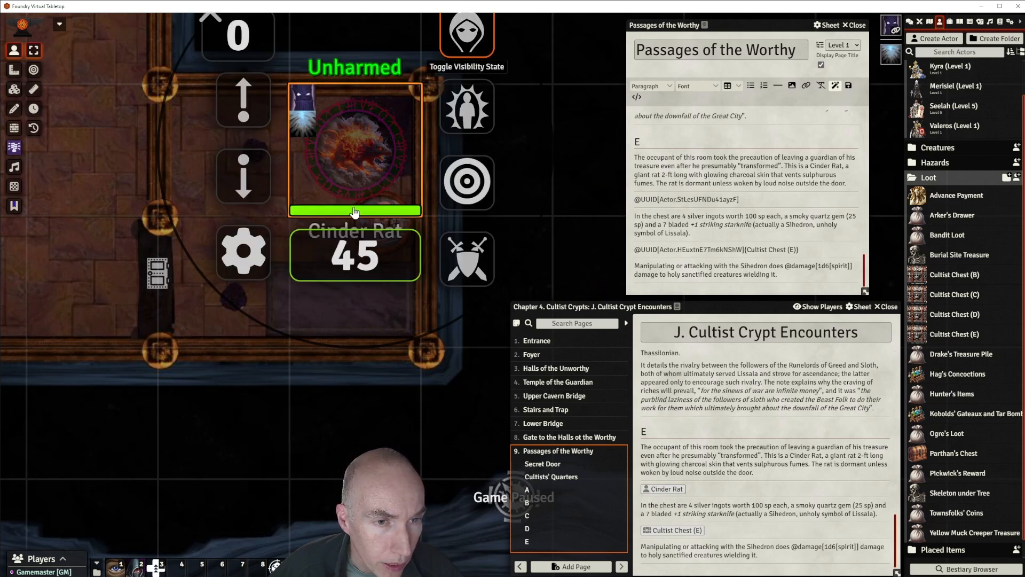
pyautogui.click(236, 322)
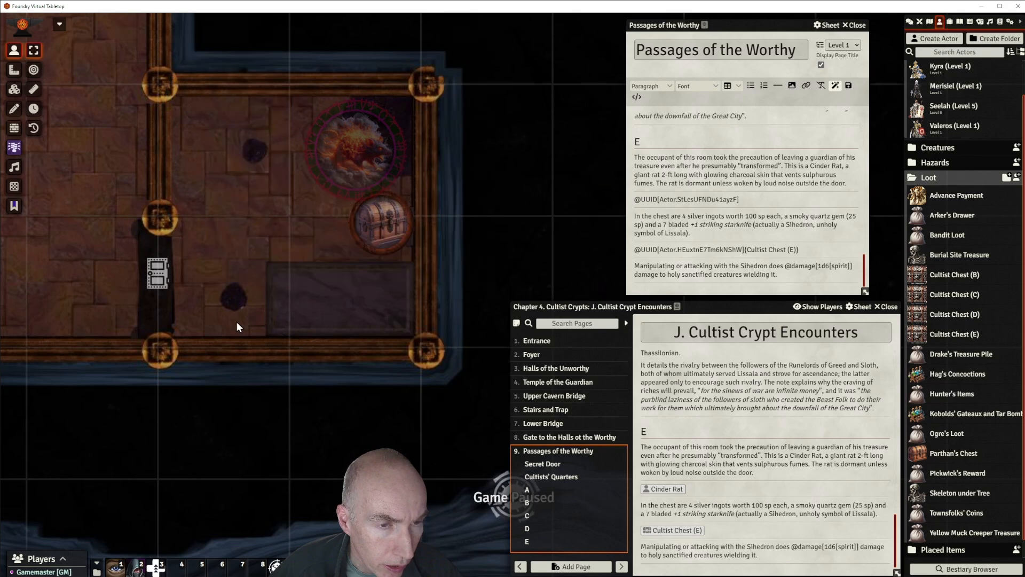
# Toggle the Cinder Rat token to visible and back to hidden.
pyautogui.scroll(-5, 367, 153)
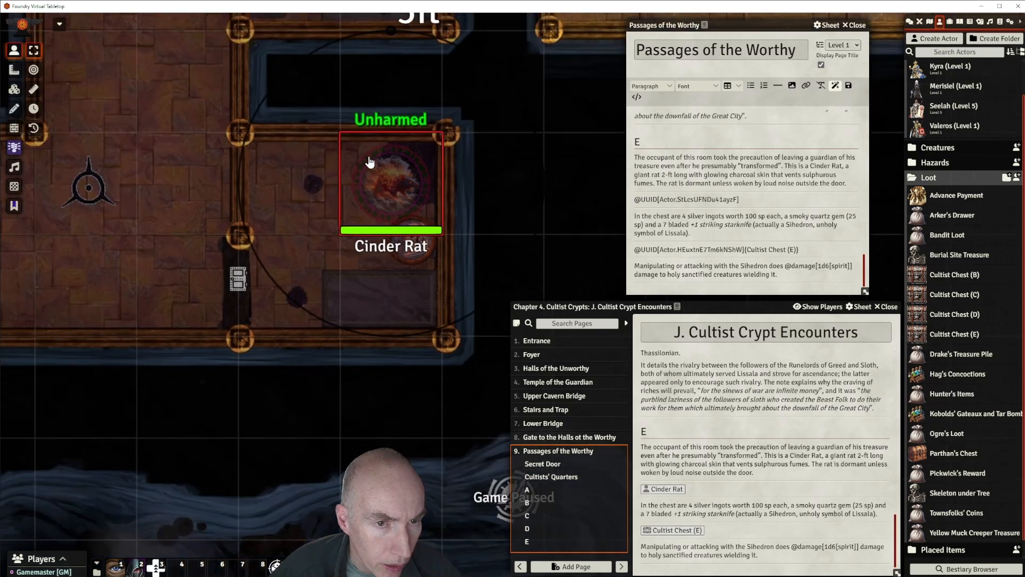
pyautogui.rightClick(405, 195)
pyautogui.click(481, 121)
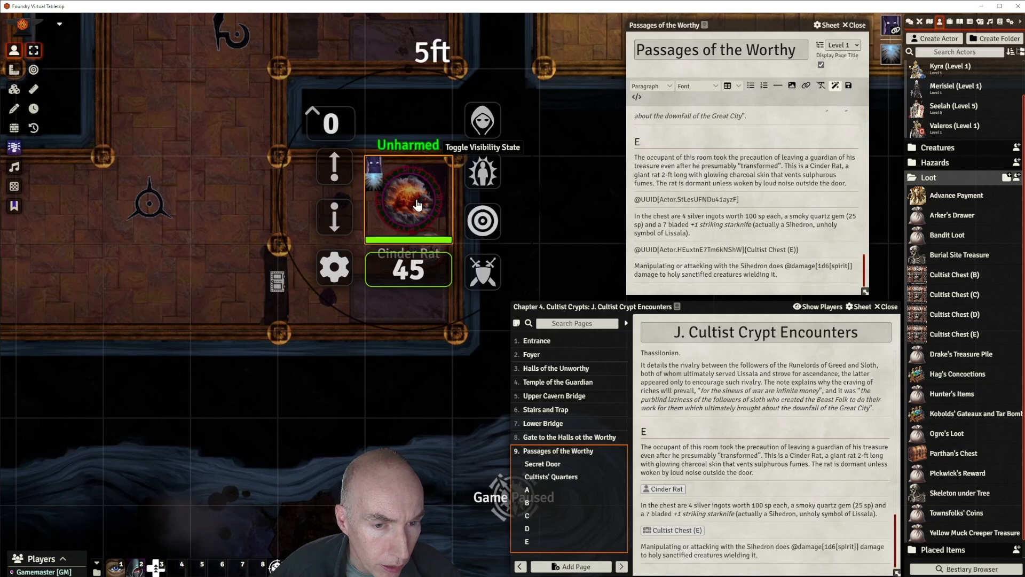
pyautogui.click(483, 123)
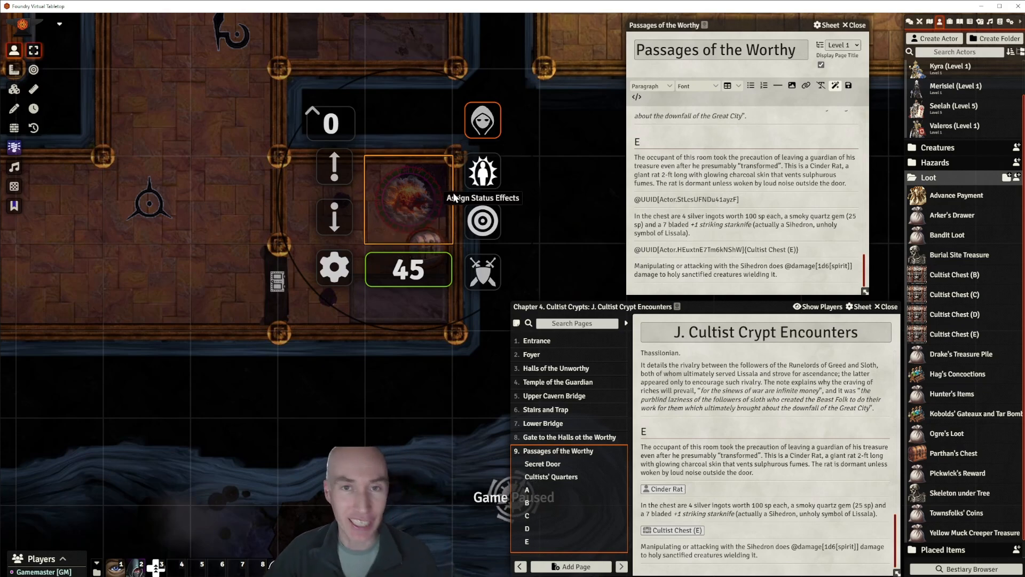
pyautogui.scroll(-3, 528, 207)
pyautogui.click(565, 191)
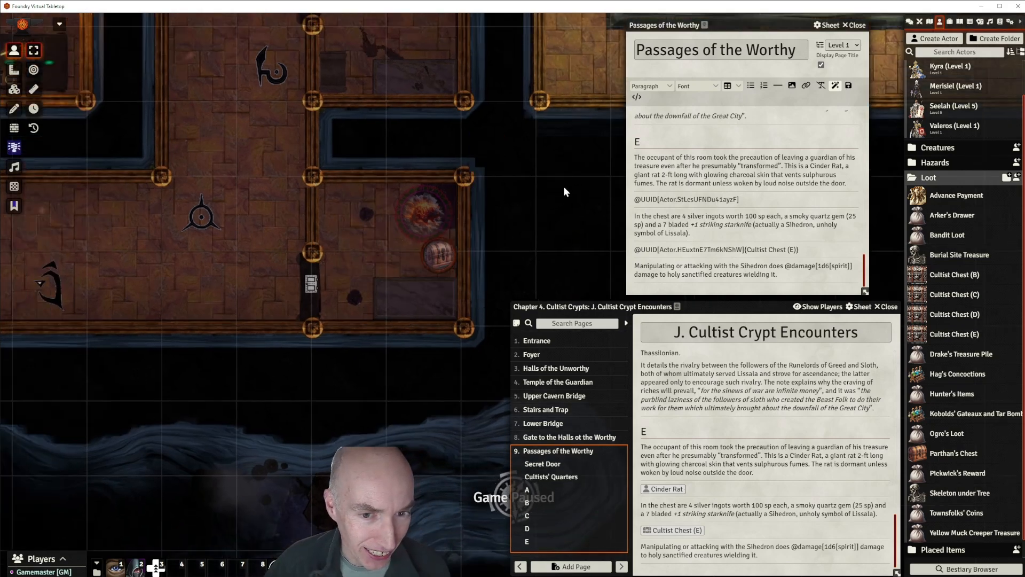
pyautogui.scroll(-3, 519, 182)
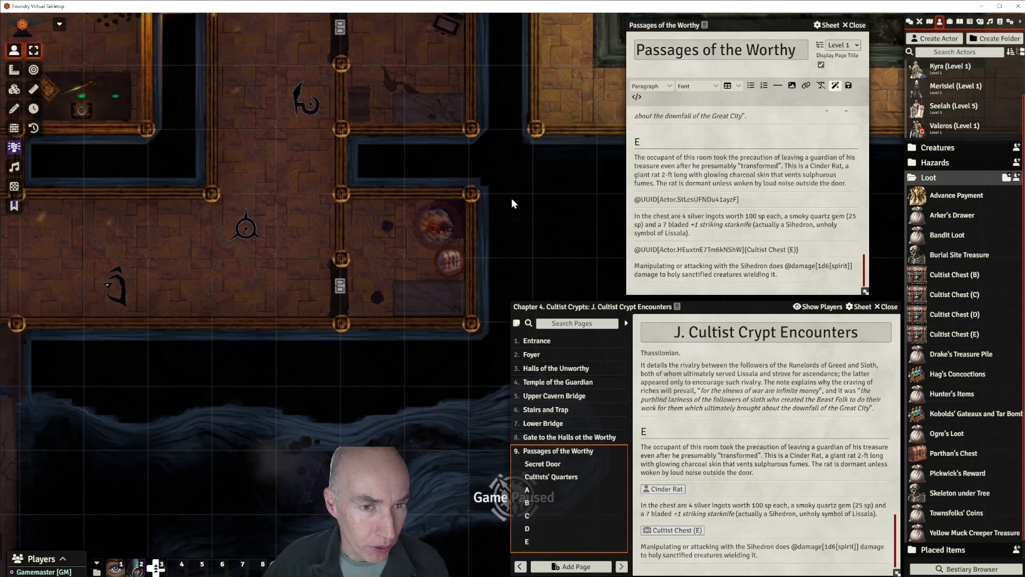
pyautogui.moveTo(547, 218); pyautogui.dragTo(511, 207)
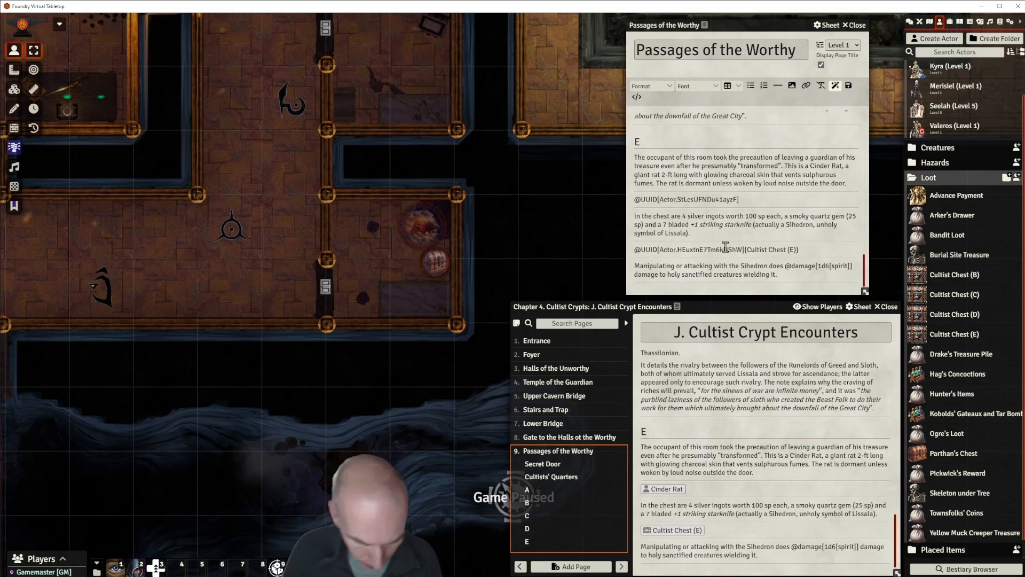
# Below section E in Passages of the Worthy, add "F" and the paragraph starting "Upon the stone bed in this room", without its "a." prefix.
pyautogui.press('Return')
pyautogui.write('F')
pyautogui.press('Return')
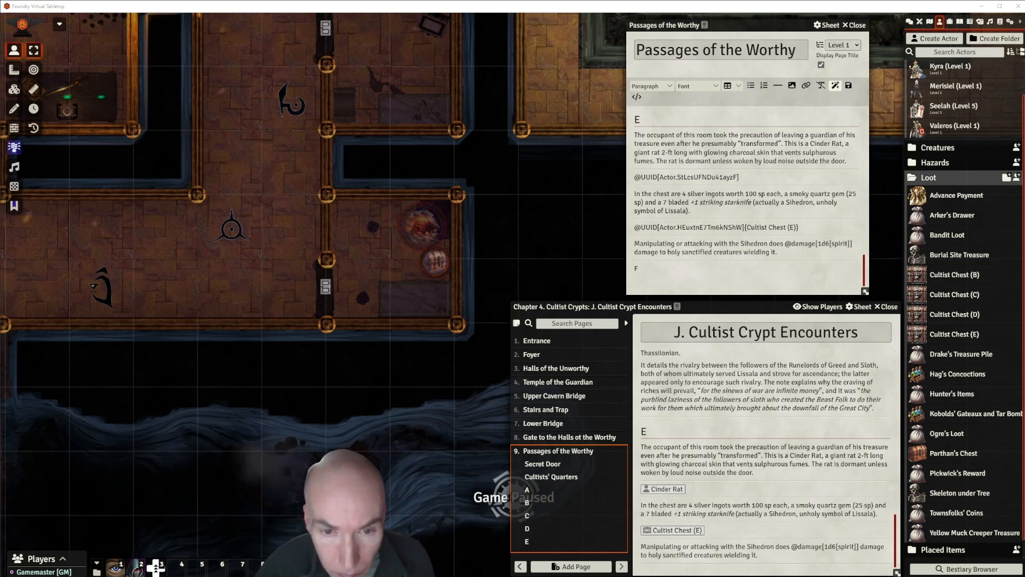
pyautogui.write('a.\tUpon the stone bed in this room is an ancient skeleton with a dagger protruding from between its ribs. The skeleton does not animate and appears to have "missed out" on the reward of undeath. By the skeleton\'s hand is a broken clay tablet, which reads, "Fool, did you think you would not be caught. Now your treasures, and your life, are mine. Best be vigilant, for I have mastered invisibility. When you least expect it, I shall strike!" The chest is empty.')
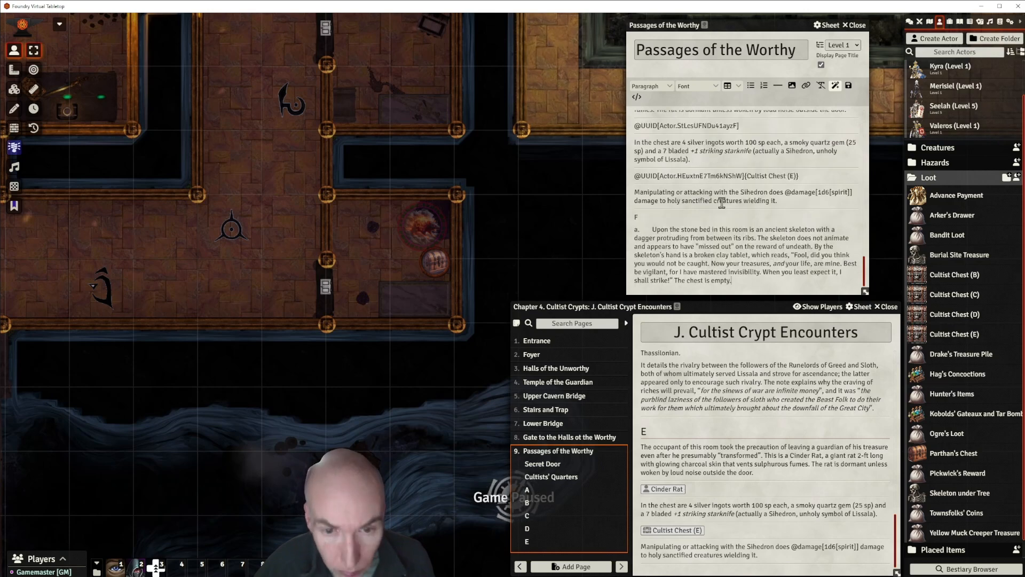
pyautogui.click(653, 229)
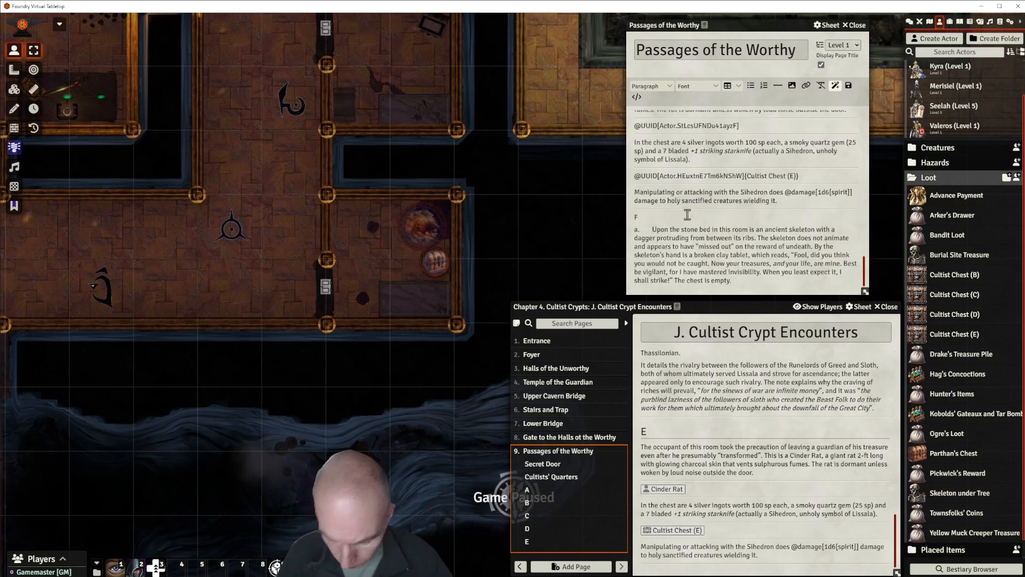
pyautogui.press('BackSpace')
pyautogui.press('BackSpace')
pyautogui.press('BackSpace')
pyautogui.press('BackSpace')
pyautogui.press('BackSpace')
pyautogui.press('BackSpace')
pyautogui.press('BackSpace')
pyautogui.press('BackSpace')
pyautogui.press('BackSpace')
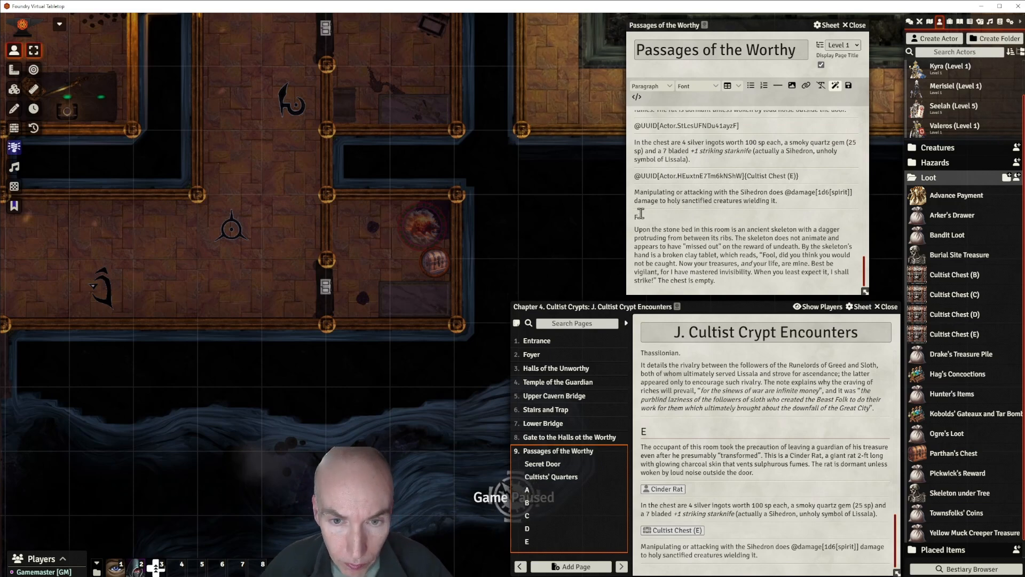
# Format the "F" line above the stone bed paragraph as Heading 2.
pyautogui.click(650, 87)
pyautogui.click(701, 116)
pyautogui.scroll(-1, 722, 248)
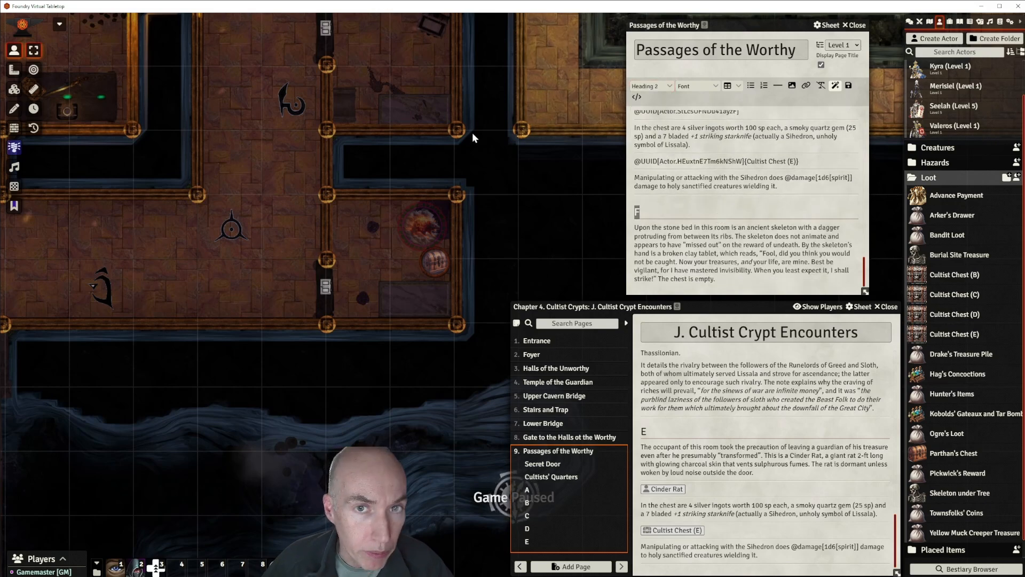
pyautogui.press('Up')
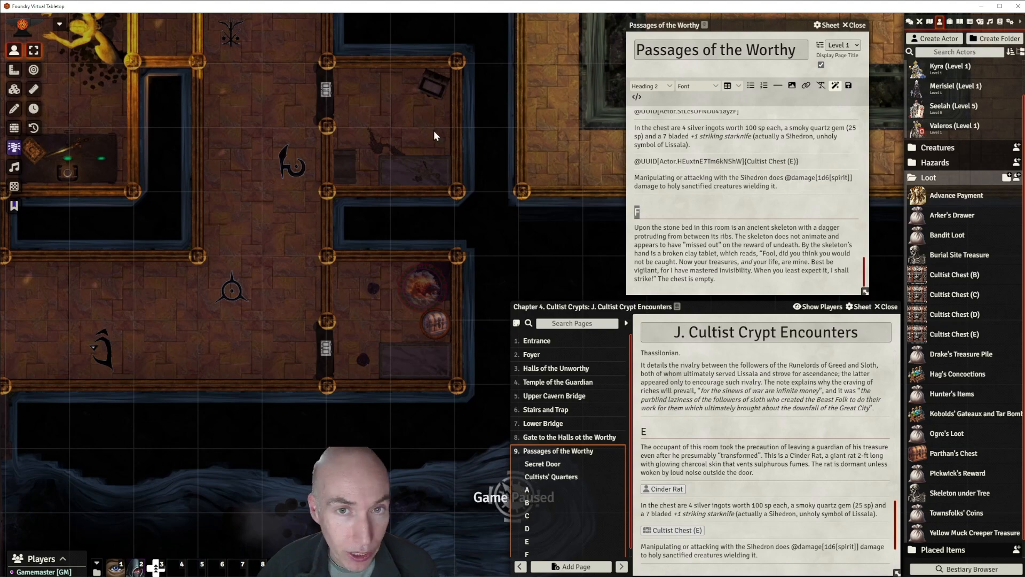
pyautogui.moveTo(196, 286); pyautogui.dragTo(526, 201)
pyautogui.moveTo(283, 209); pyautogui.dragTo(735, 217)
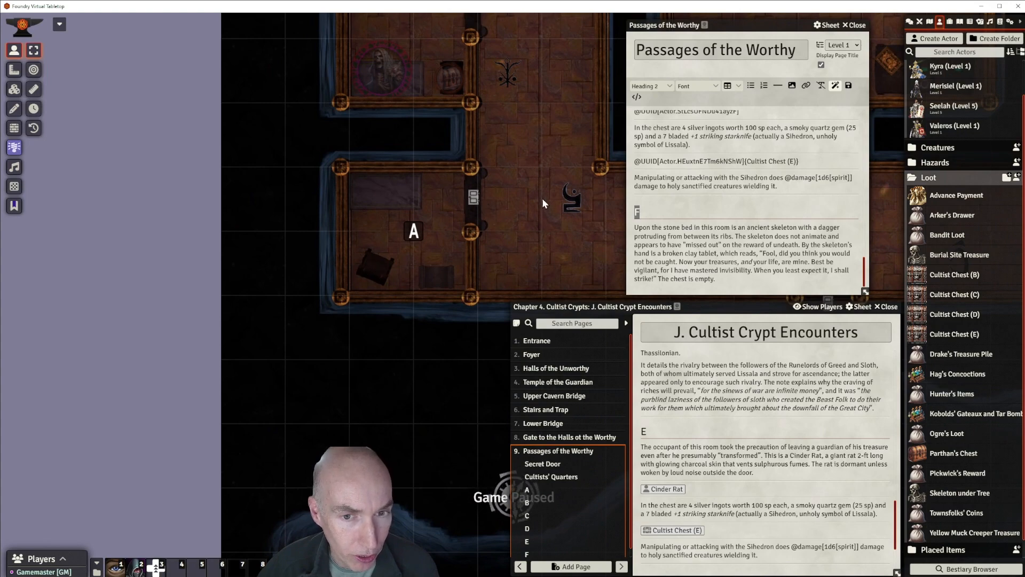
pyautogui.moveTo(543, 198); pyautogui.dragTo(160, 341)
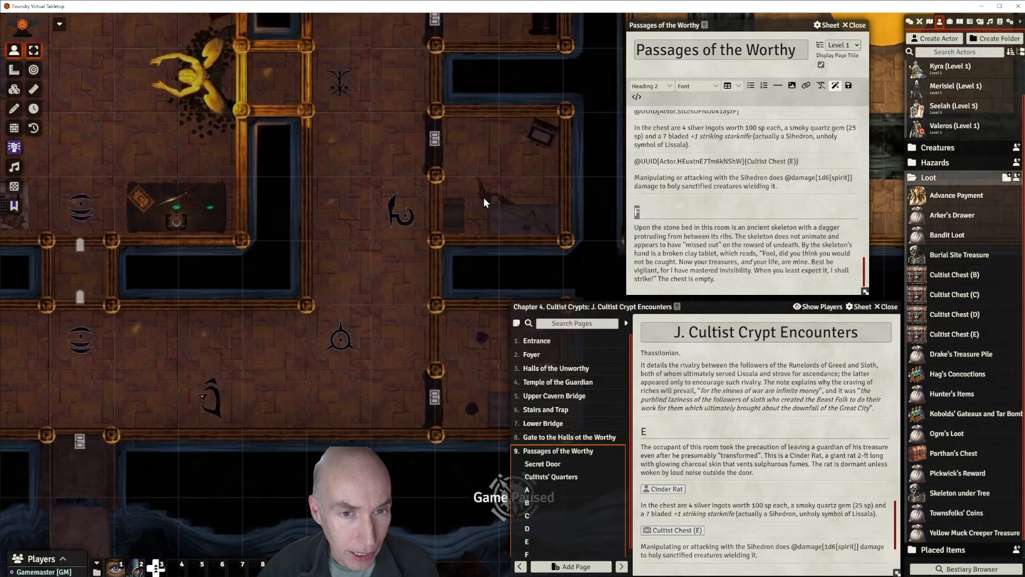
pyautogui.moveTo(515, 161); pyautogui.dragTo(485, 161)
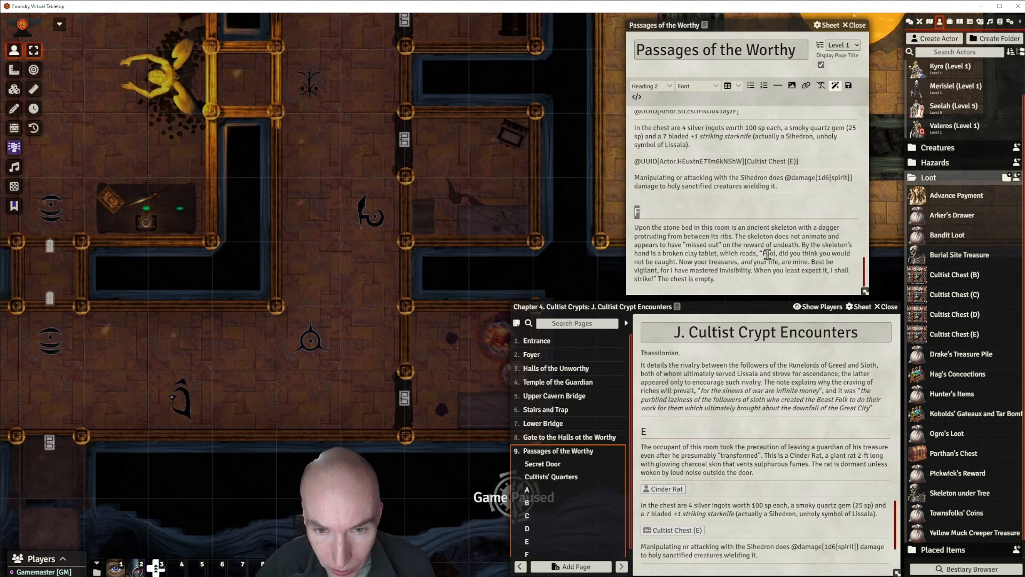
# Clear the partial italics in section F's quoted tablet message and italicize the whole message from "Fool, did you think" through "strike!".
pyautogui.moveTo(763, 253); pyautogui.dragTo(654, 277)
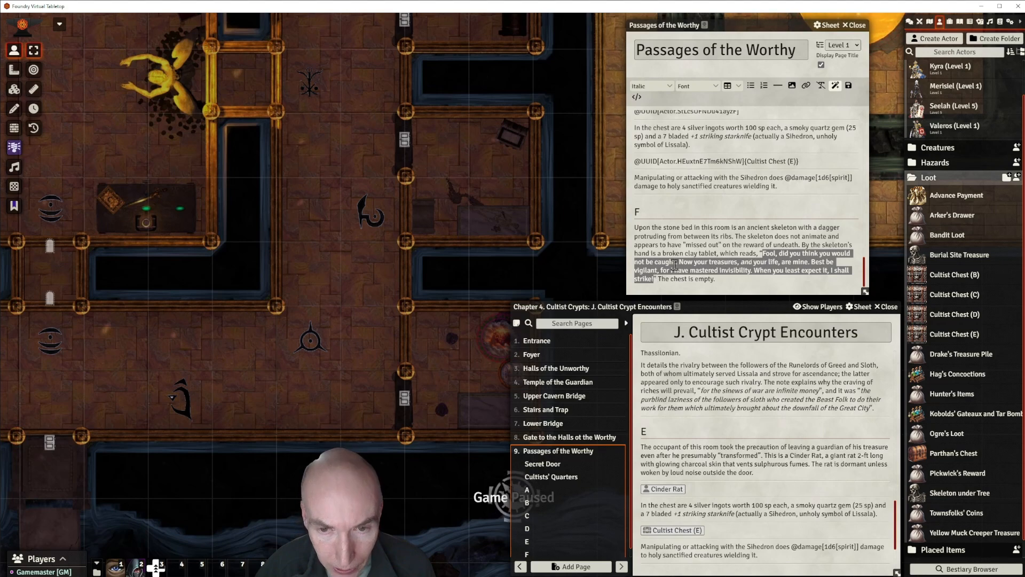
pyautogui.click(655, 90)
pyautogui.moveTo(661, 128)
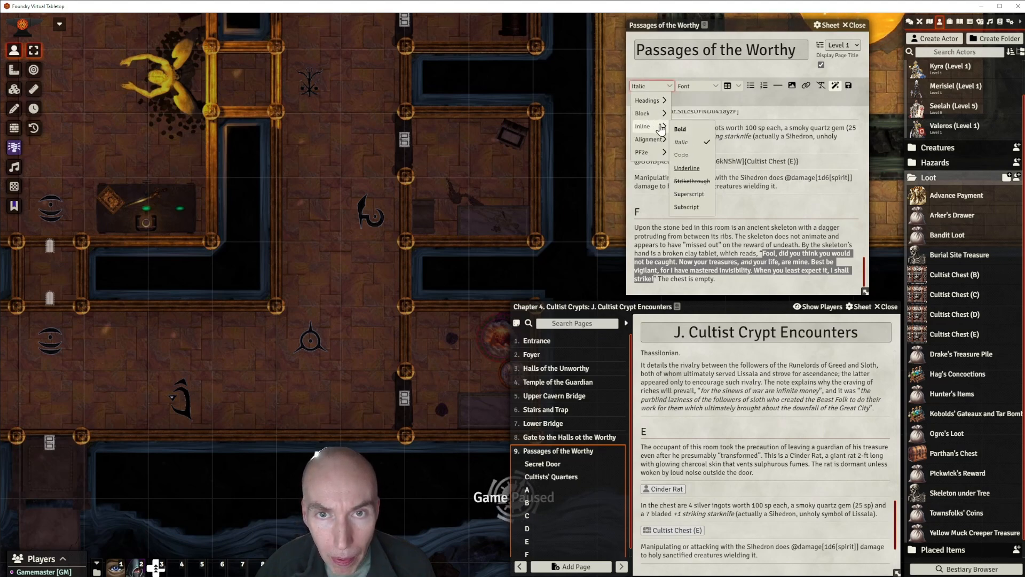
pyautogui.click(688, 142)
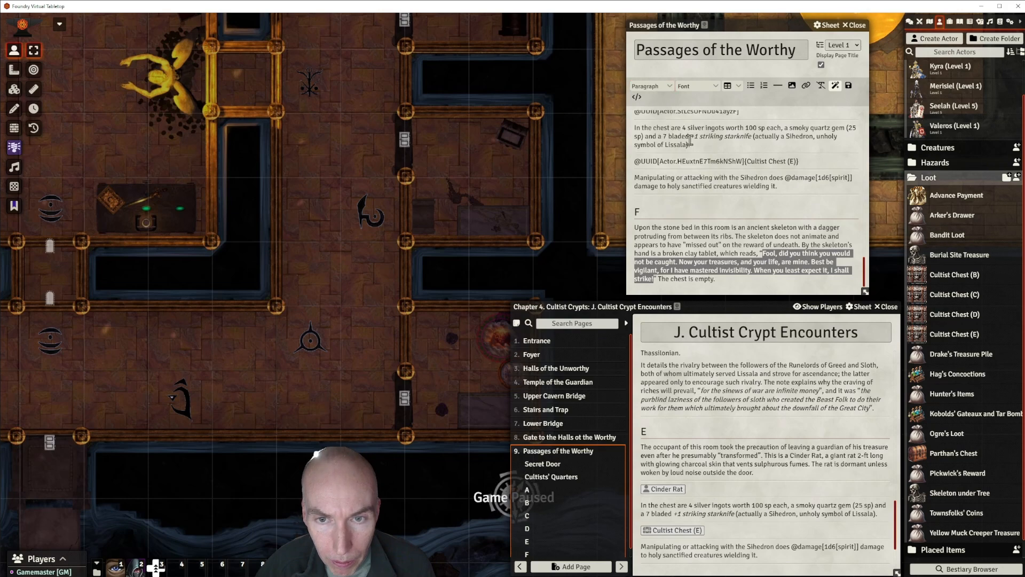
pyautogui.click(719, 240)
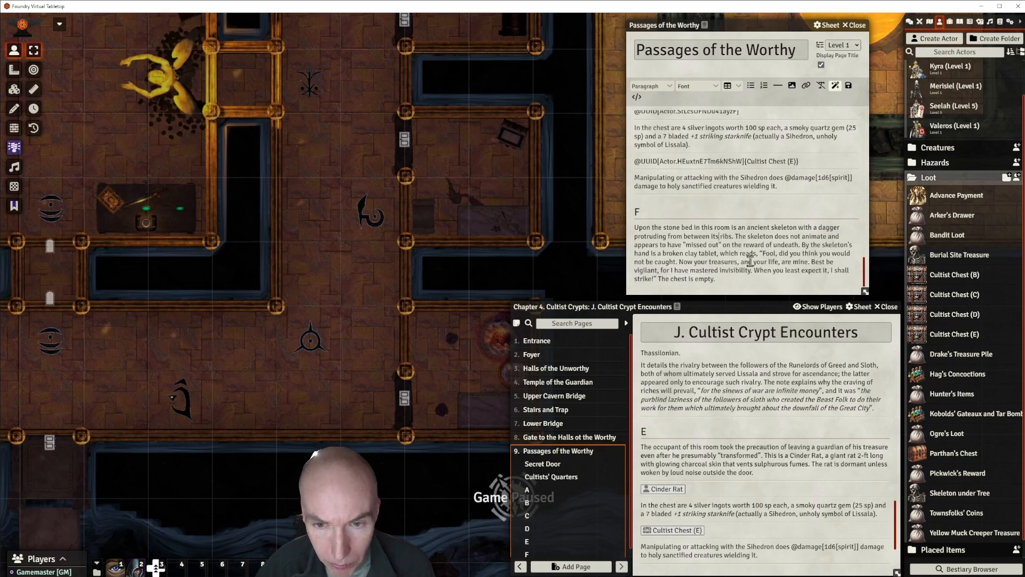
pyautogui.moveTo(762, 253); pyautogui.dragTo(661, 277)
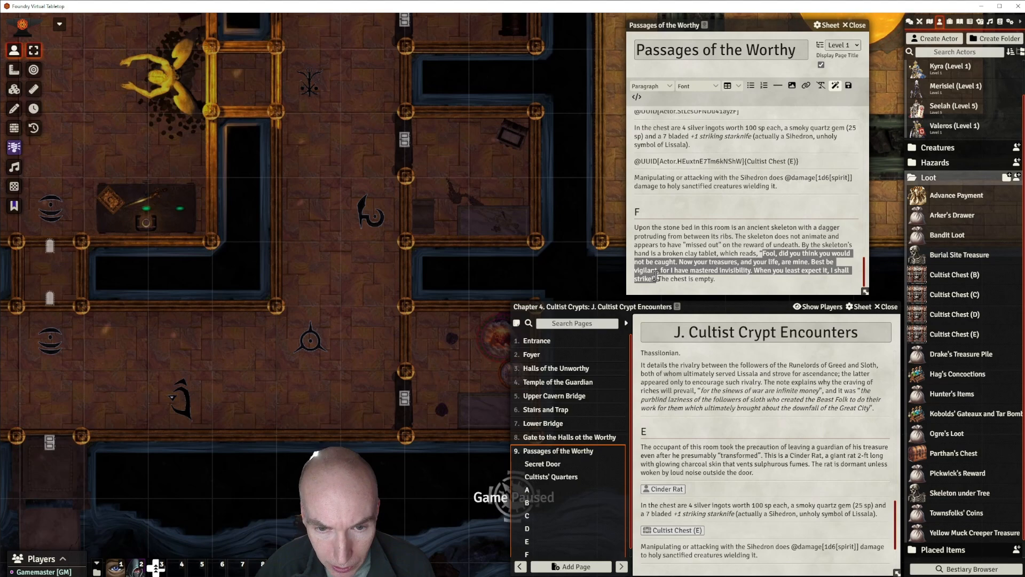
pyautogui.click(647, 88)
pyautogui.moveTo(649, 131)
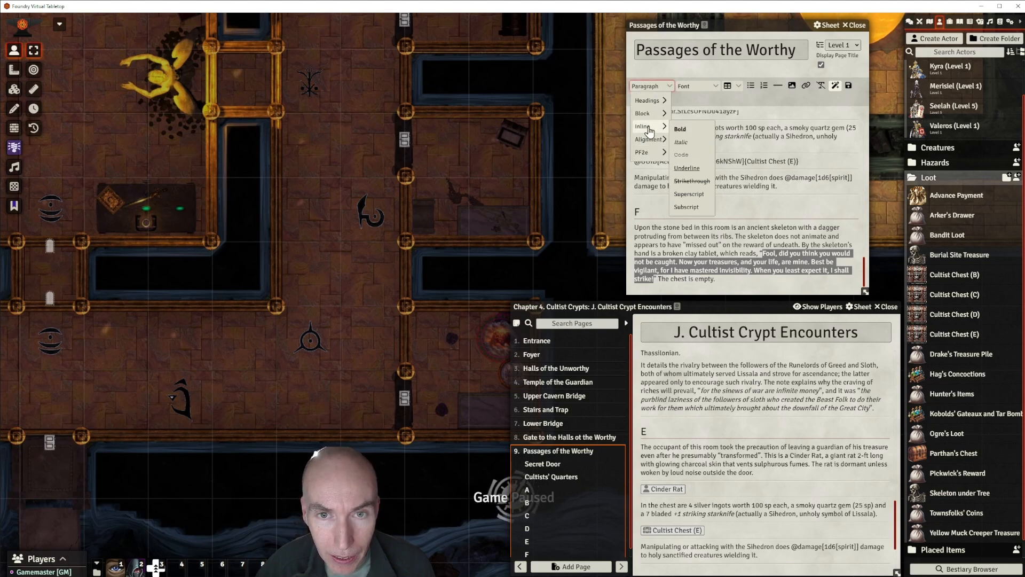
pyautogui.click(681, 142)
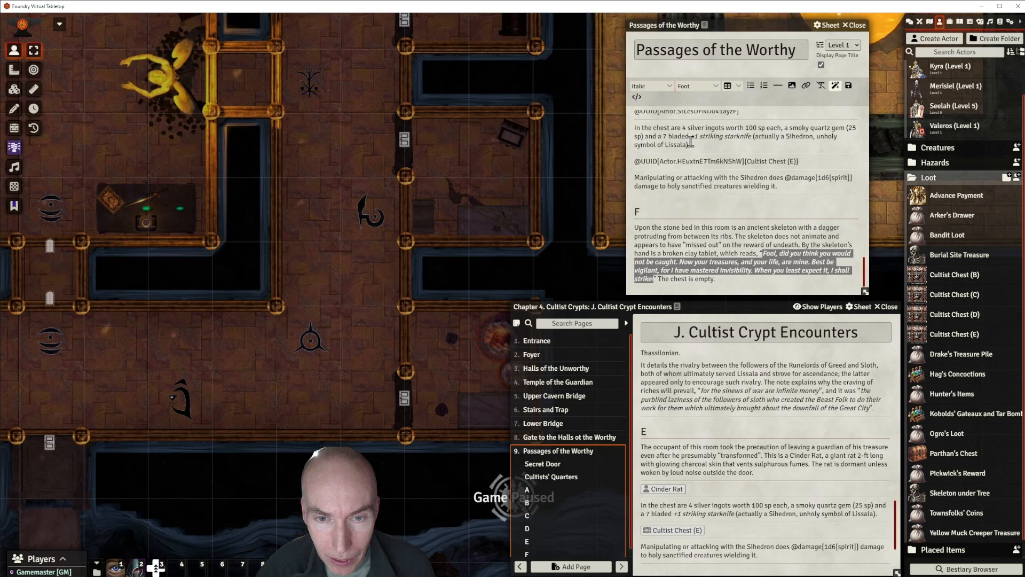
pyautogui.click(719, 252)
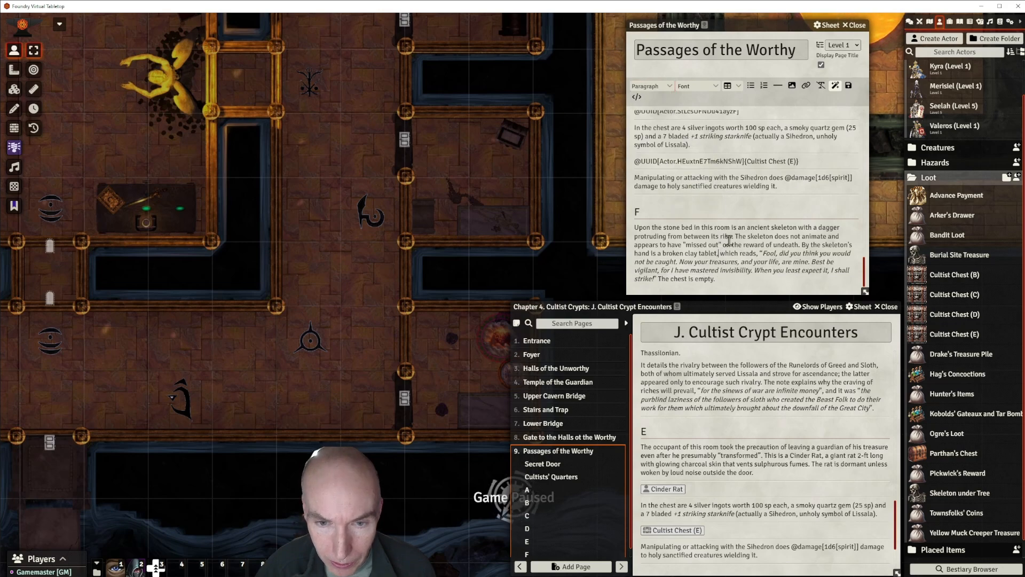
# Split "The chest is empty." into its own paragraph in section F and insert a horizontal rule below it.
pyautogui.click(660, 278)
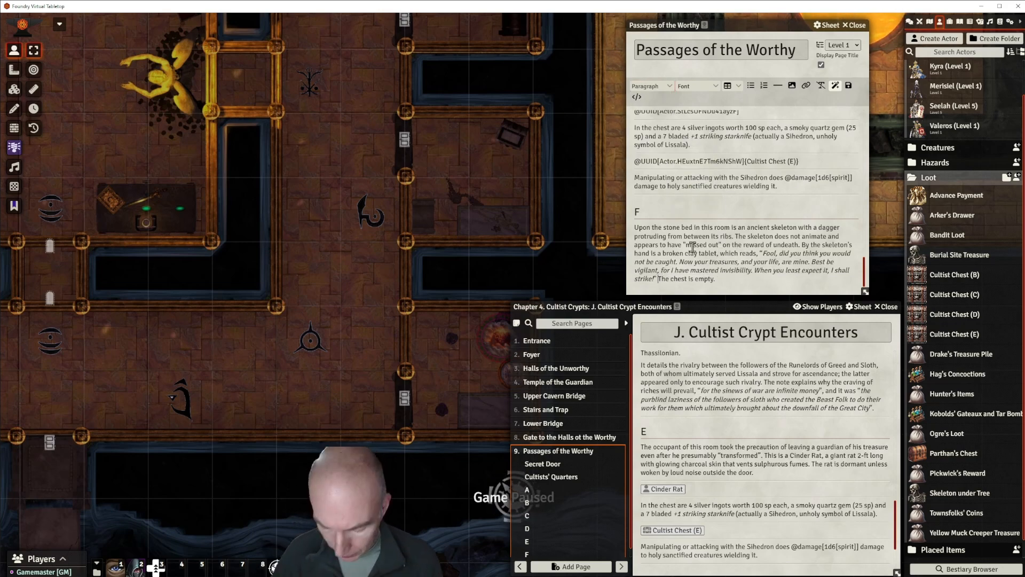
pyautogui.press('Return')
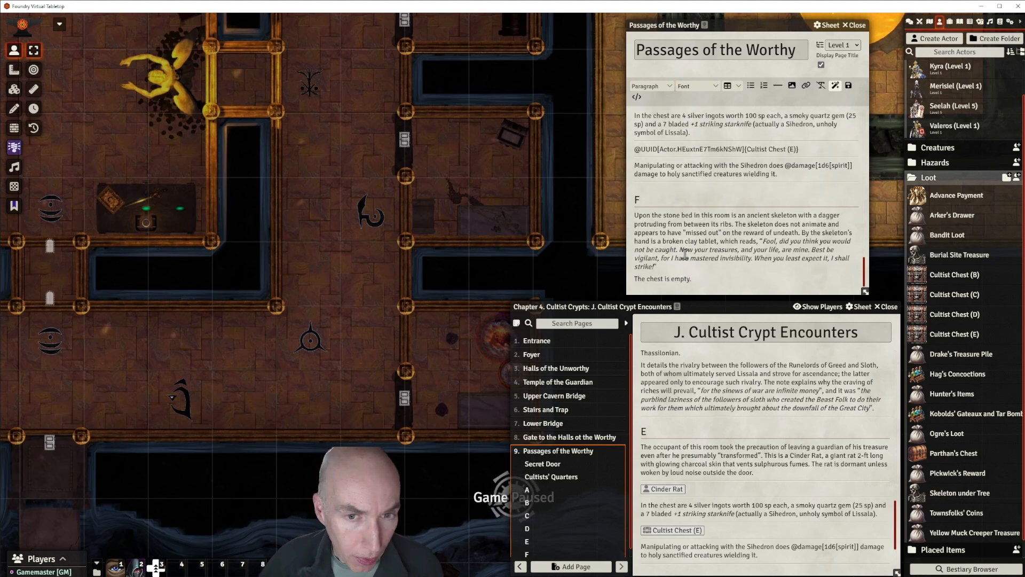
pyautogui.press('End')
pyautogui.press('Return')
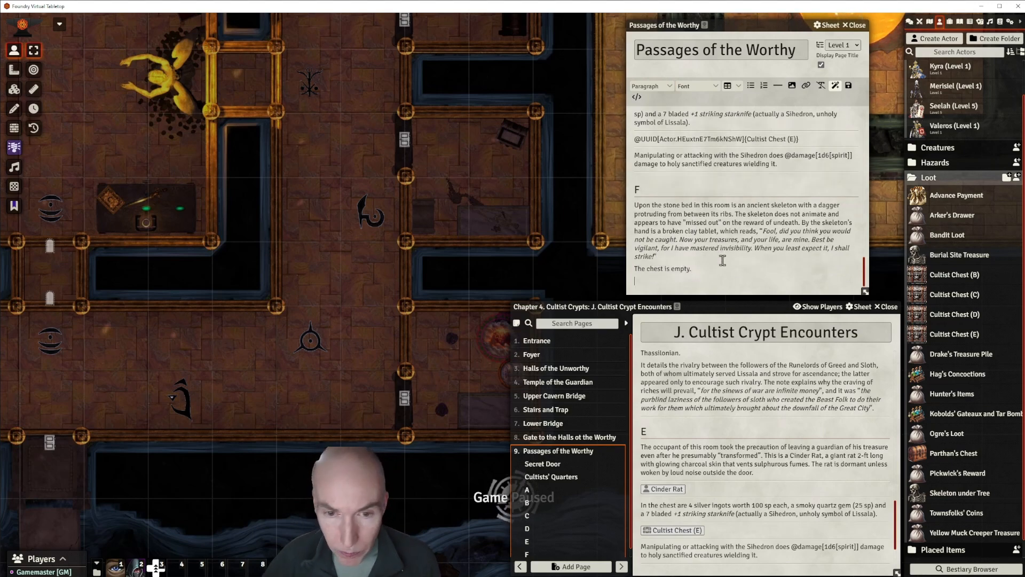
pyautogui.click(777, 87)
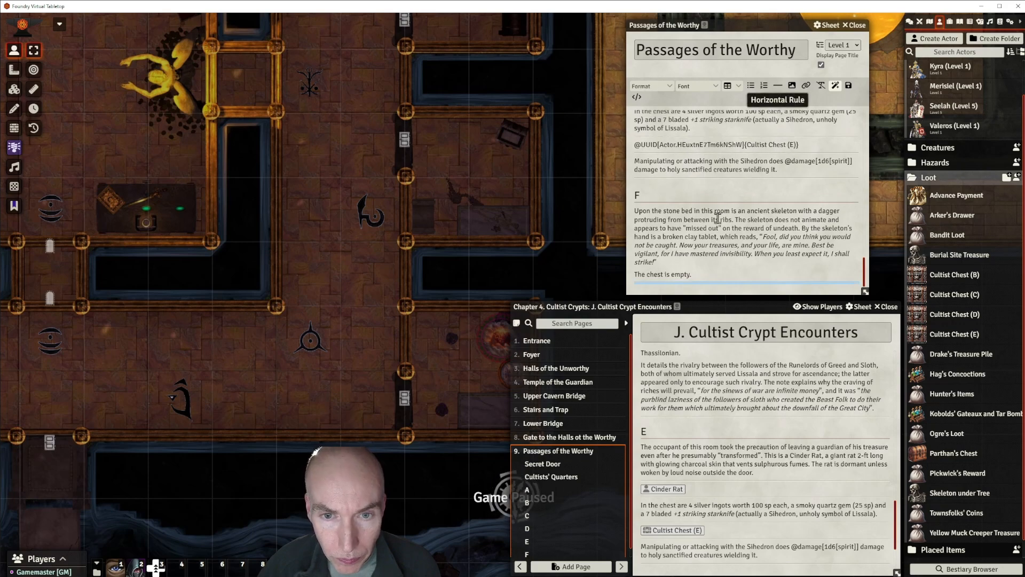
# Below section F, add "G" and the paragraph starting "This room is unoccupied now", without its "a." prefix.
pyautogui.click(744, 222)
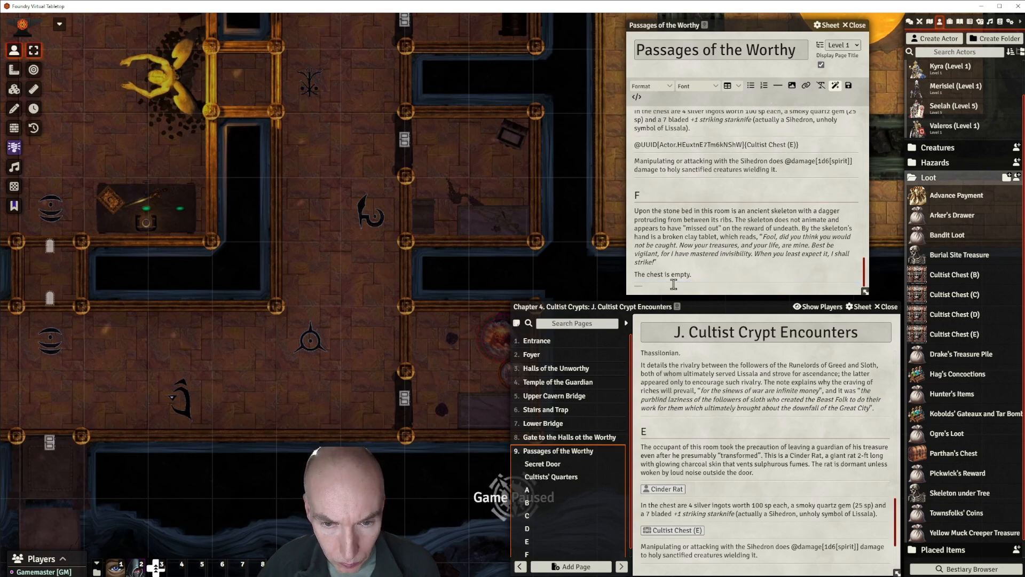
pyautogui.write('G')
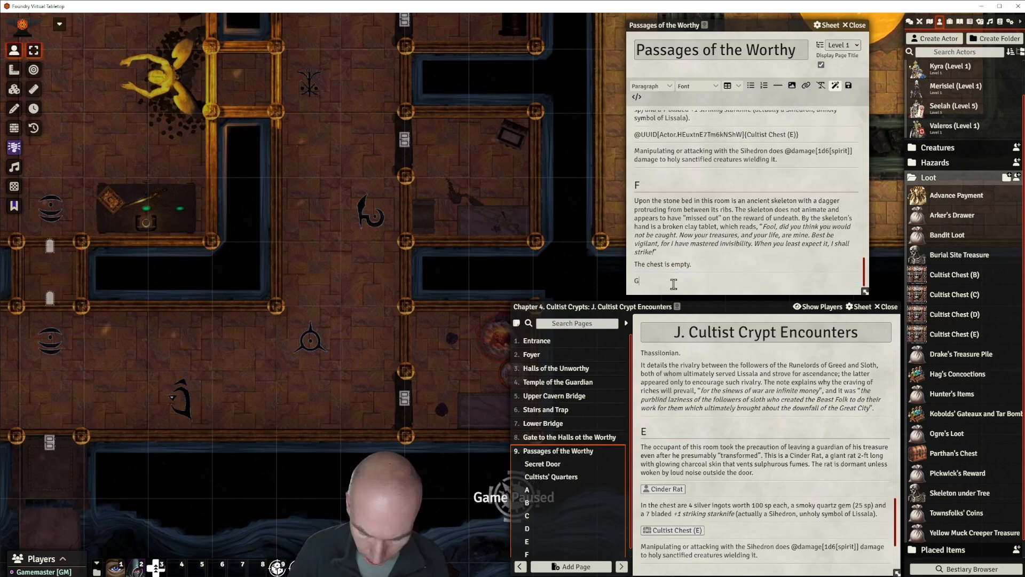
pyautogui.press('Return')
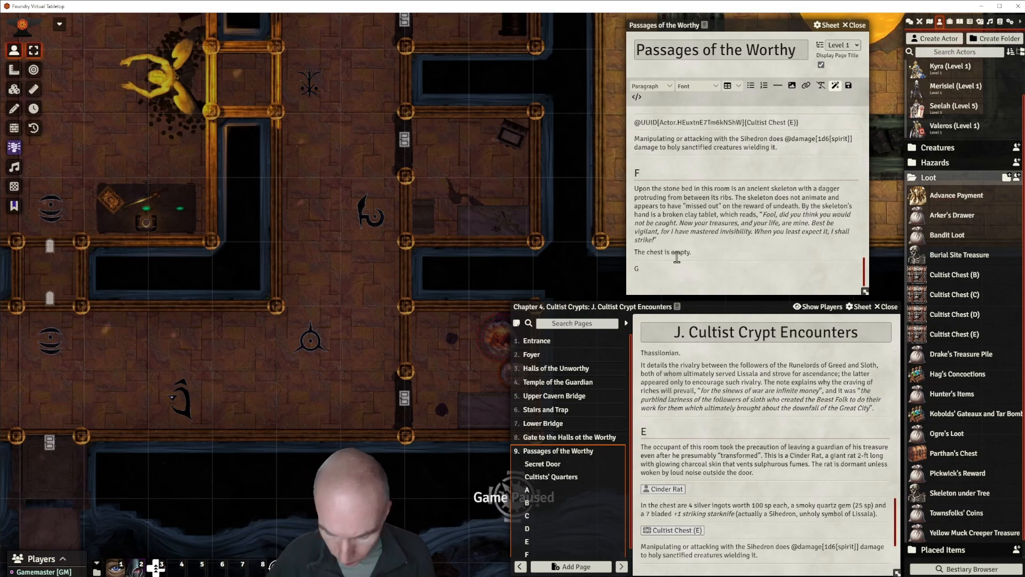
pyautogui.write('a.\tThis room is unoccupied now. In the chest are 305 sp, 15 gp and a Golden Velvet mask (4 gp).')
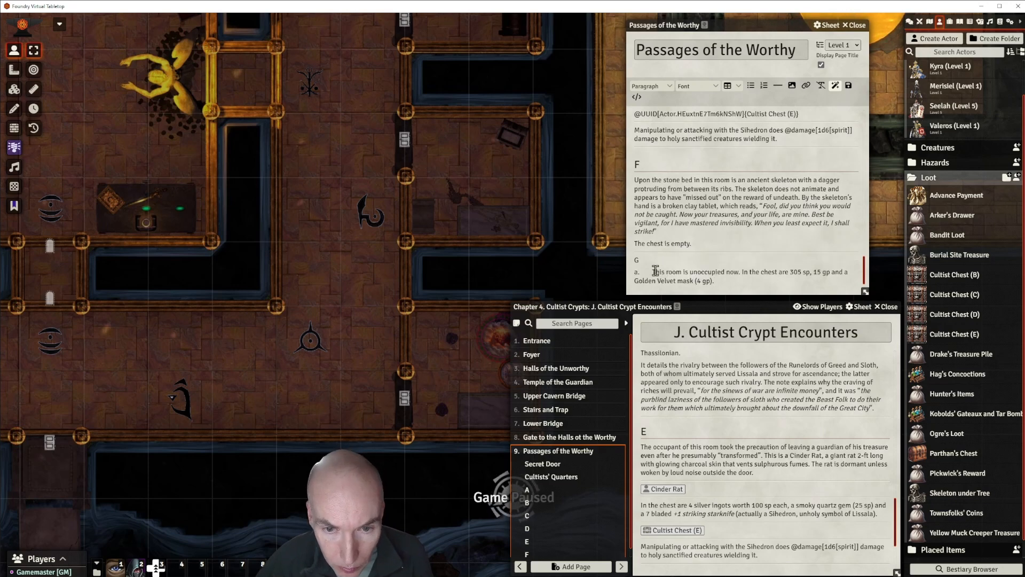
pyautogui.click(655, 271)
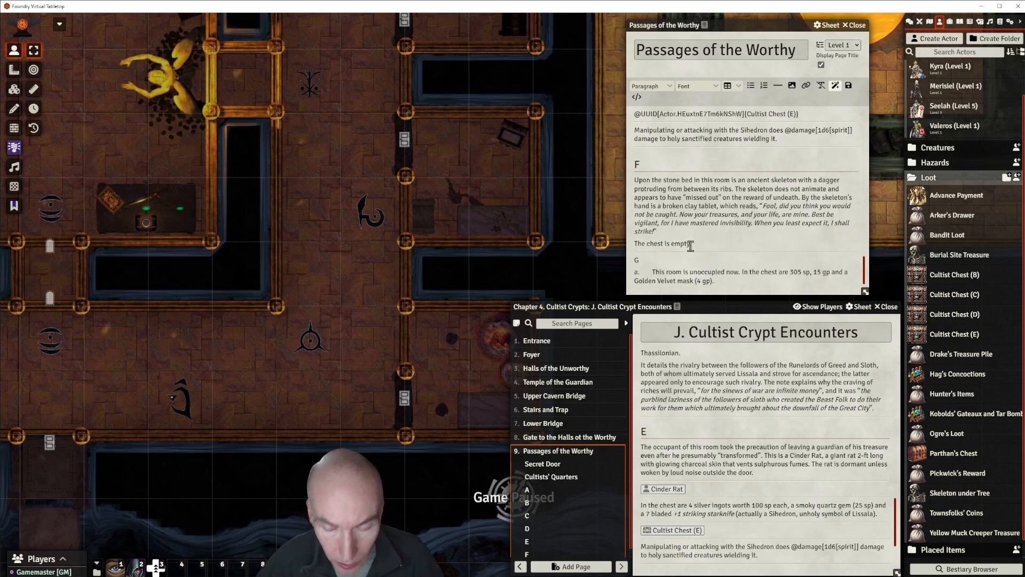
pyautogui.press('BackSpace')
pyautogui.press('BackSpace')
pyautogui.press('BackSpace')
pyautogui.press('BackSpace')
pyautogui.press('BackSpace')
pyautogui.press('BackSpace')
pyautogui.press('BackSpace')
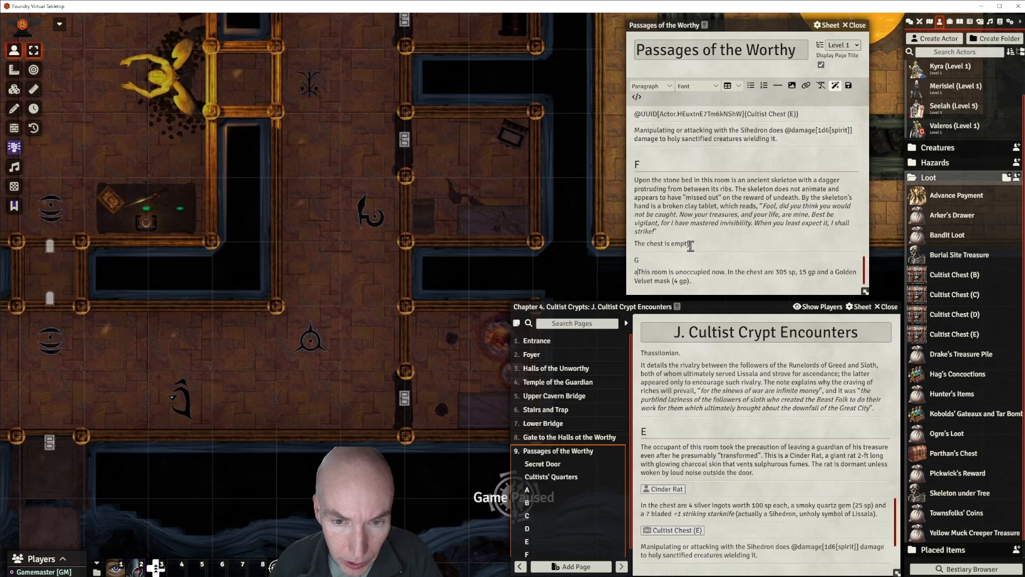
# Insert a horizontal rule below section G's paragraph about the unoccupied room.
pyautogui.scroll(-1, 707, 235)
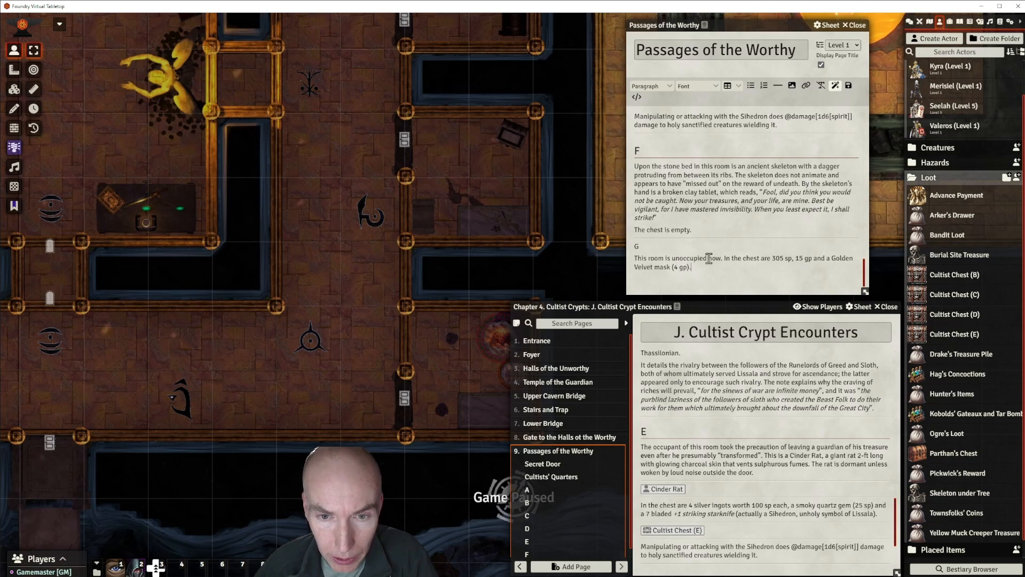
pyautogui.click(777, 85)
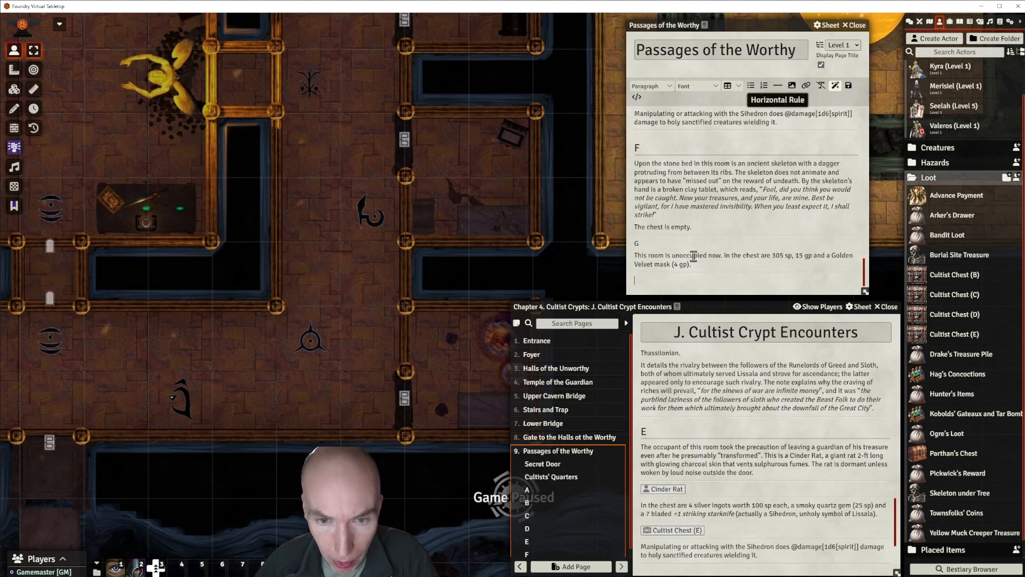
pyautogui.click(777, 85)
pyautogui.click(689, 264)
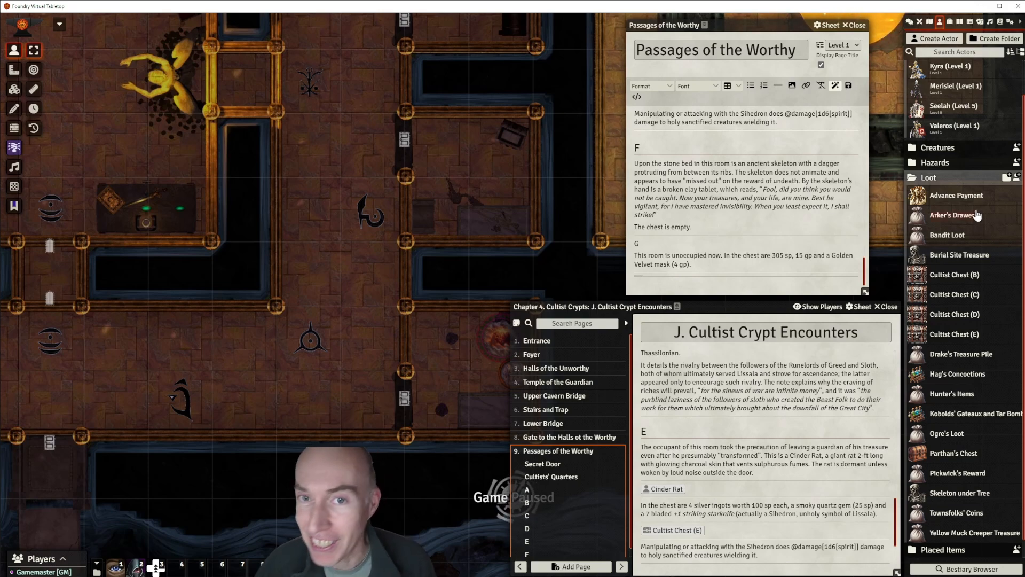
pyautogui.scroll(-1, 710, 213)
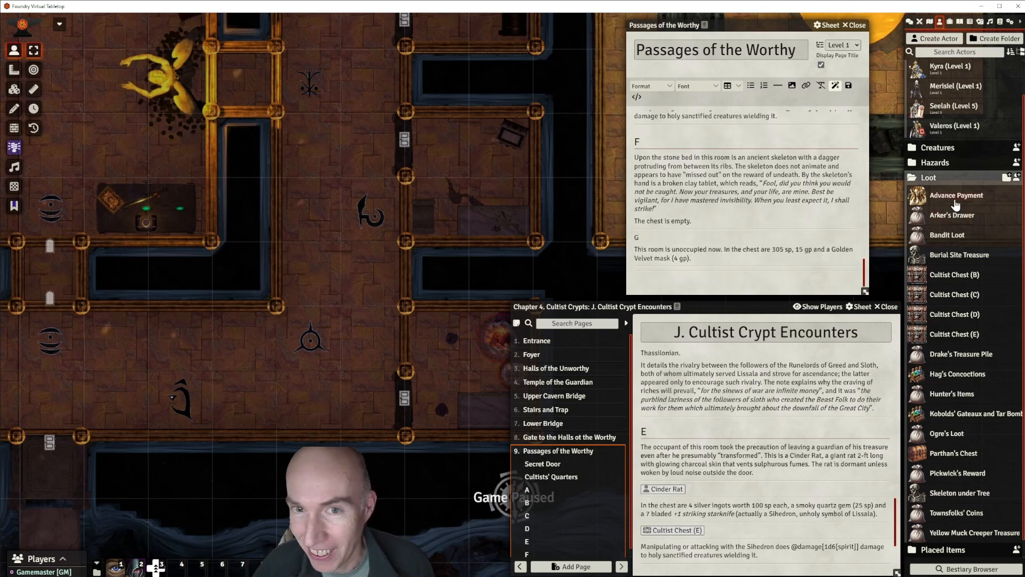
# Duplicate the Cultist Chest (E) loot actor and open the copy's sheet.
pyautogui.click(954, 335)
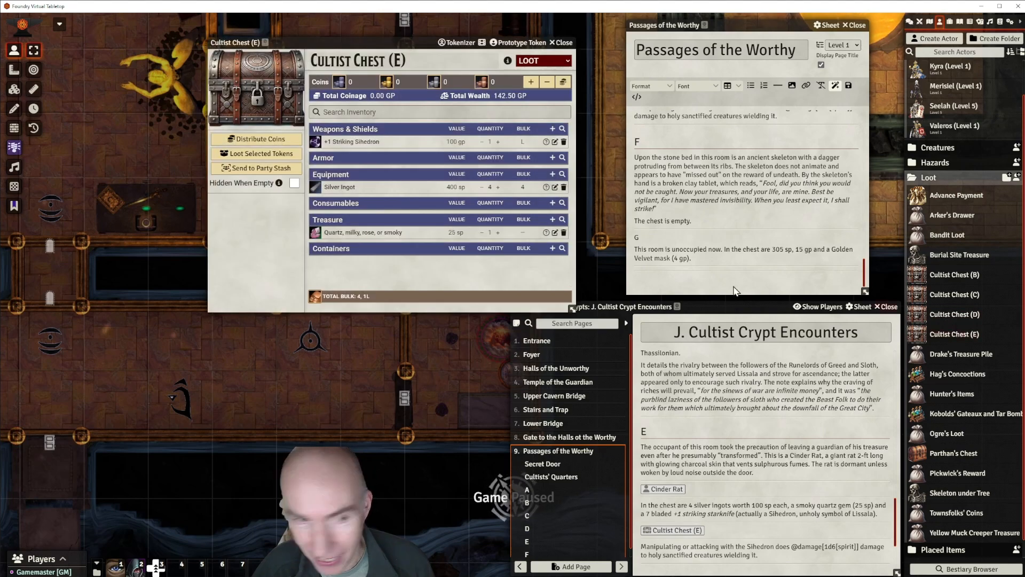
pyautogui.click(565, 44)
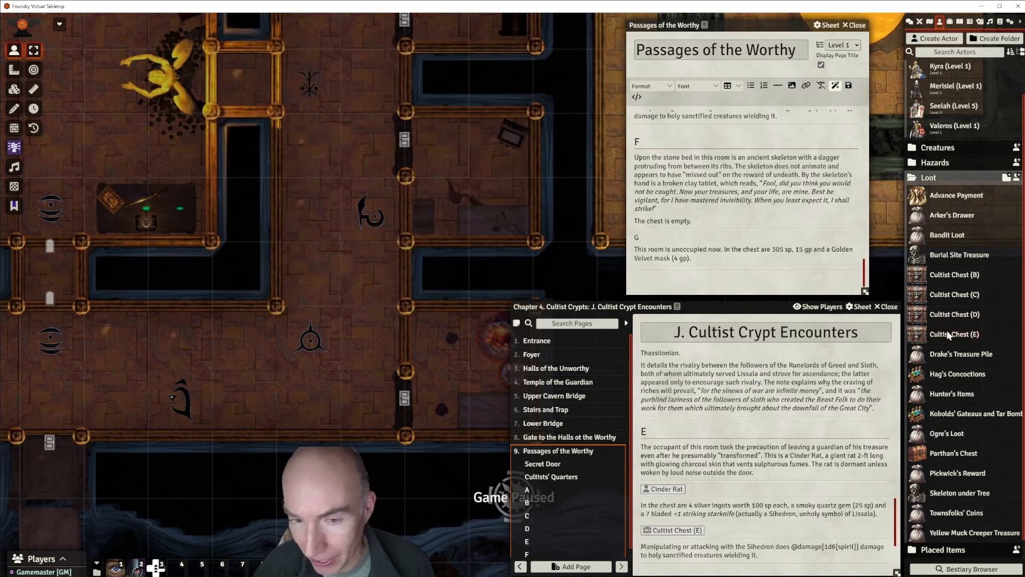
pyautogui.rightClick(954, 336)
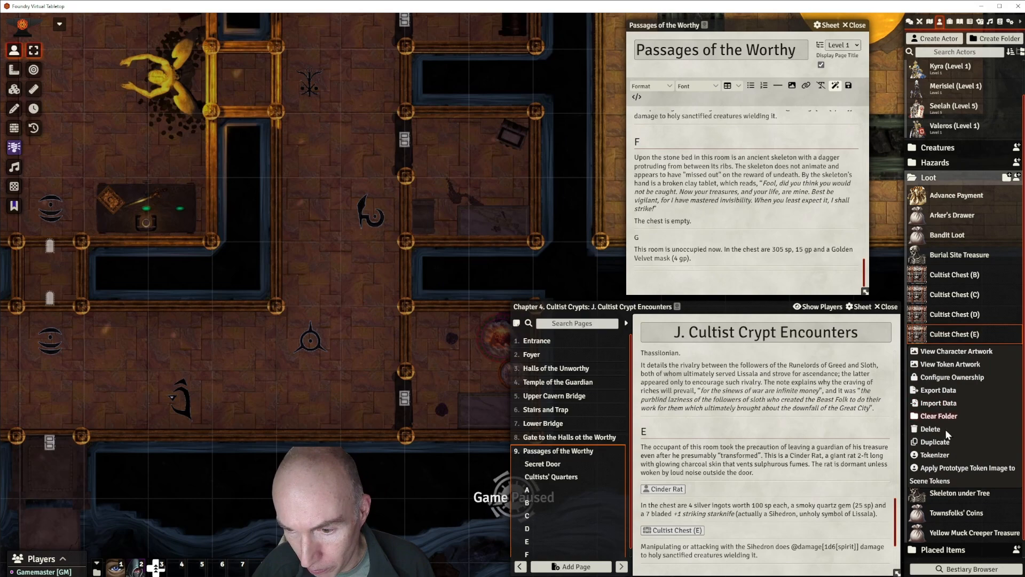
pyautogui.click(935, 442)
pyautogui.click(963, 351)
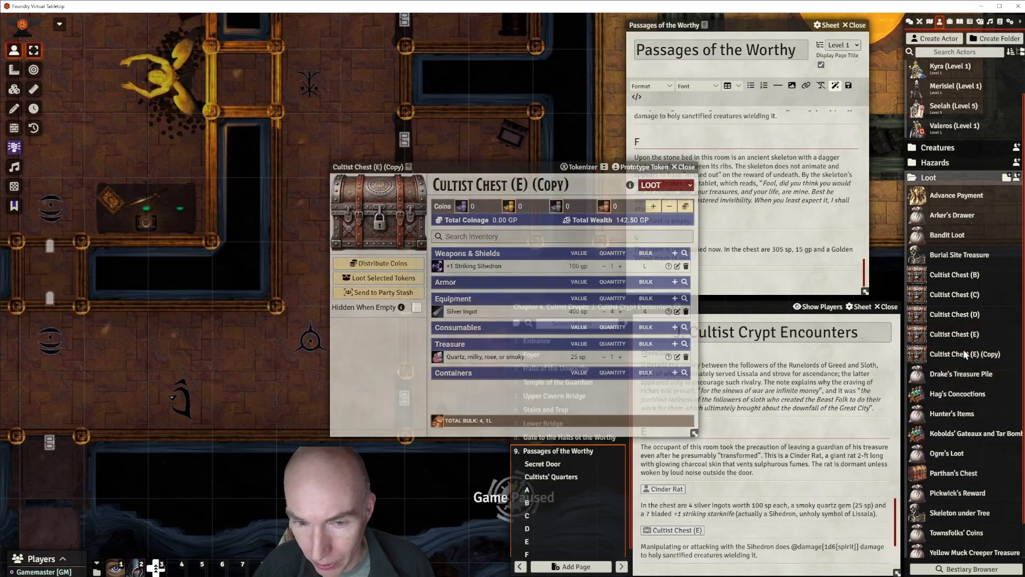
# Rename the copied chest as "Cultist Chest (G)".
pyautogui.moveTo(495, 168); pyautogui.dragTo(481, 112)
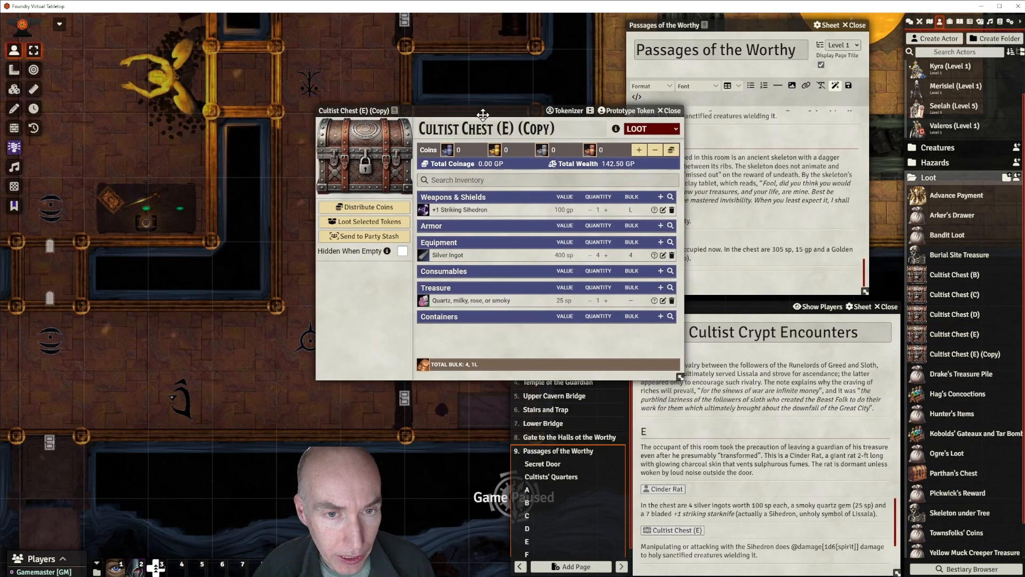
pyautogui.click(572, 127)
pyautogui.press('BackSpace')
pyautogui.press('BackSpace')
pyautogui.press('BackSpace')
pyautogui.press('BackSpace')
pyautogui.press('BackSpace')
pyautogui.press('BackSpace')
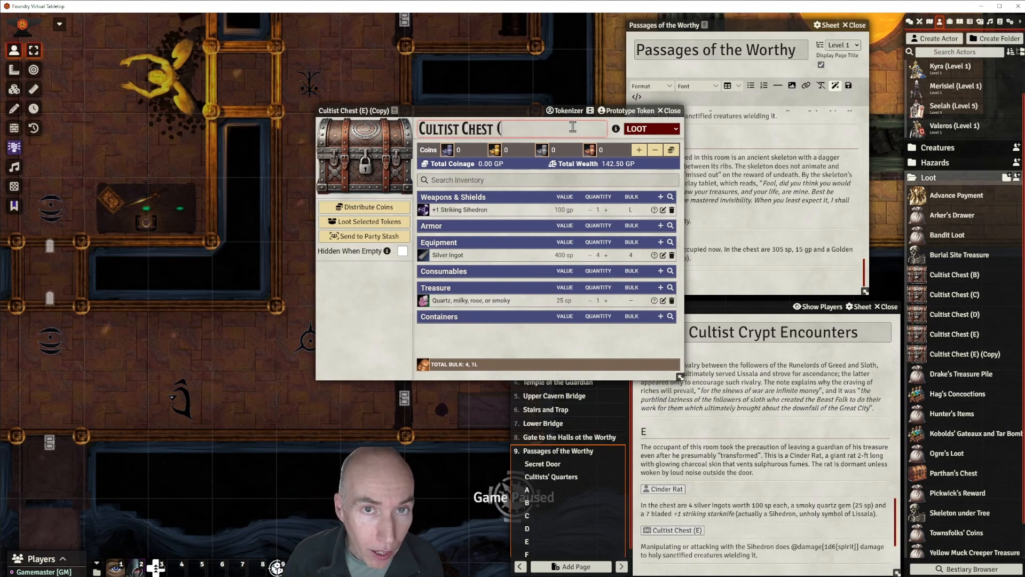
pyautogui.write('G')
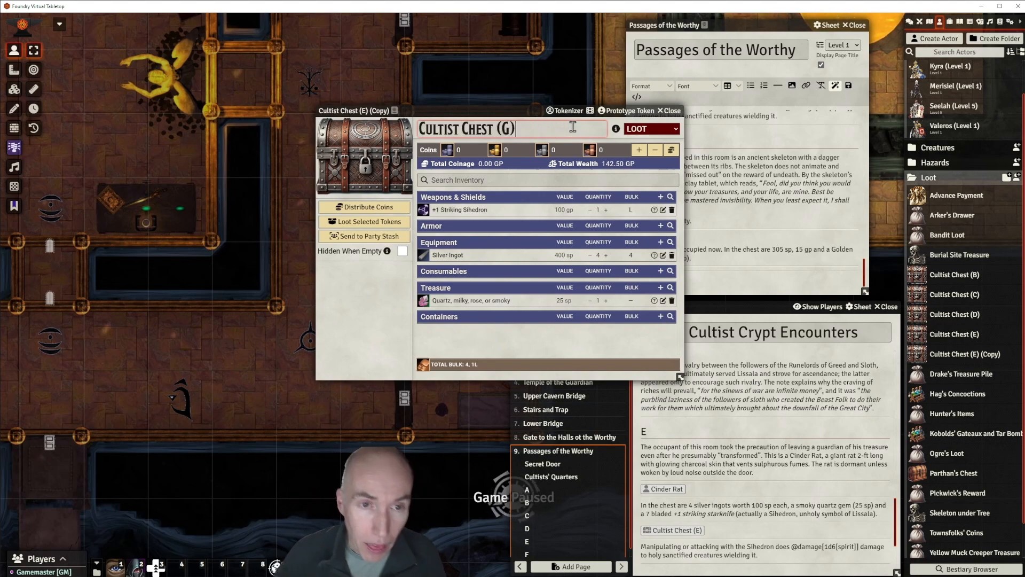
pyautogui.click(523, 348)
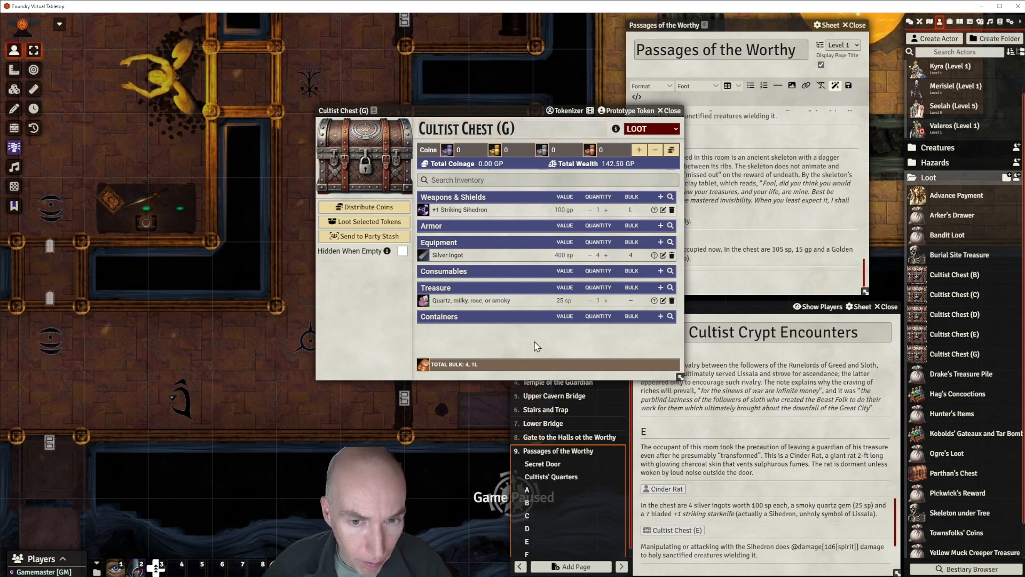
# Delete the +1 Striking Sihedron, Silver Ingot and smoky quartz items from Cultist Chest (G).
pyautogui.click(671, 210)
pyautogui.click(507, 324)
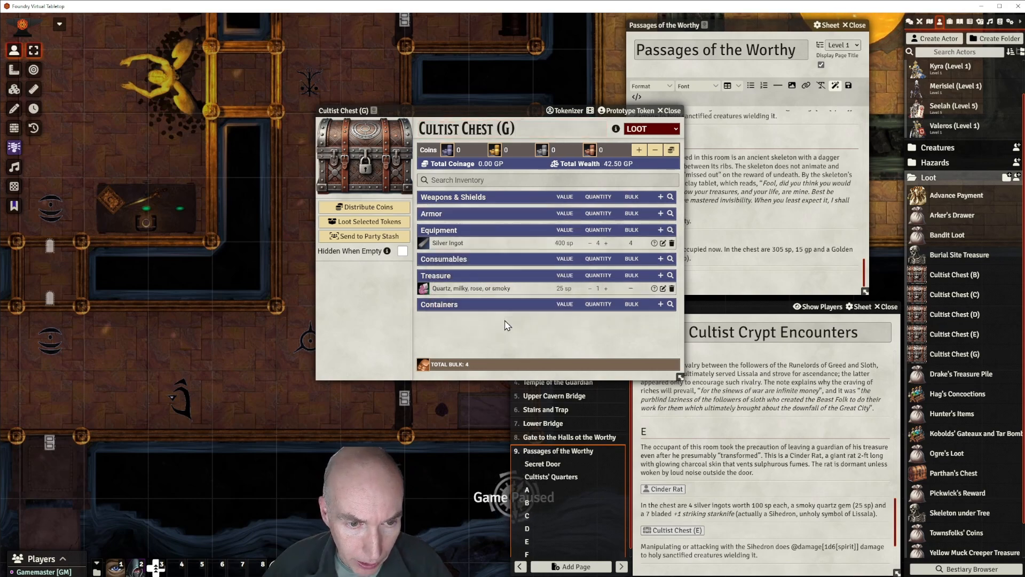
pyautogui.click(671, 242)
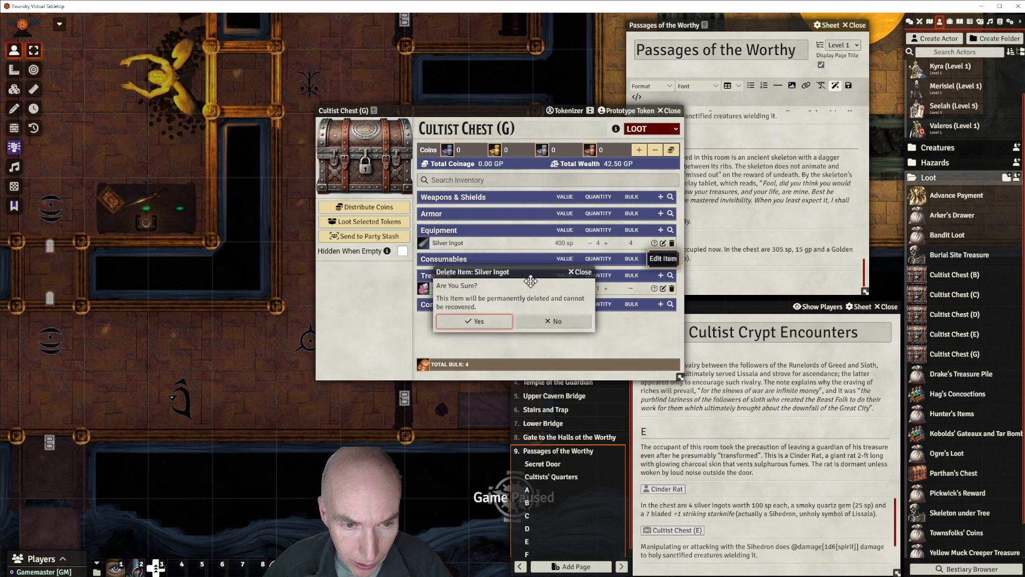
pyautogui.click(481, 322)
pyautogui.click(671, 276)
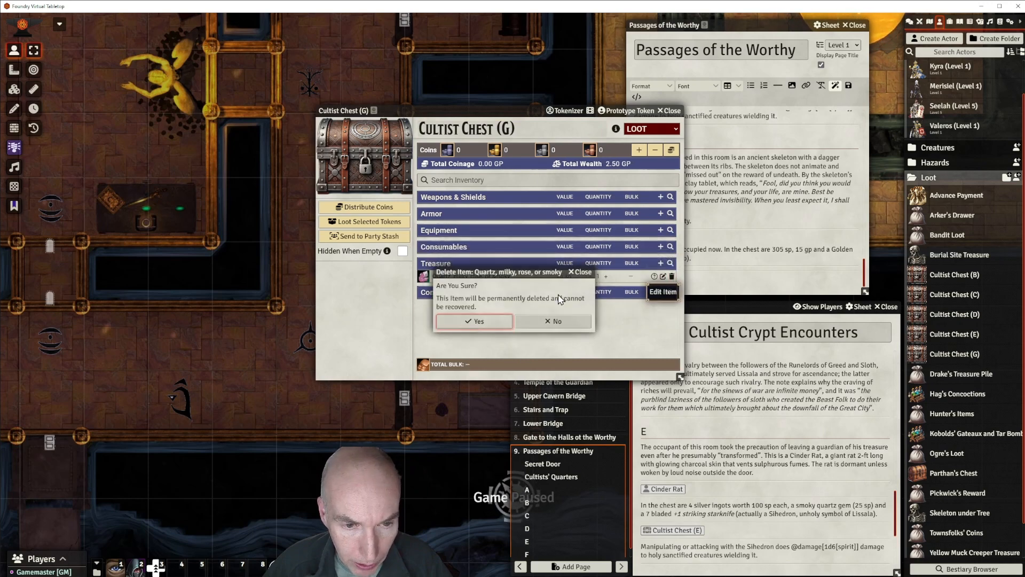
pyautogui.click(488, 322)
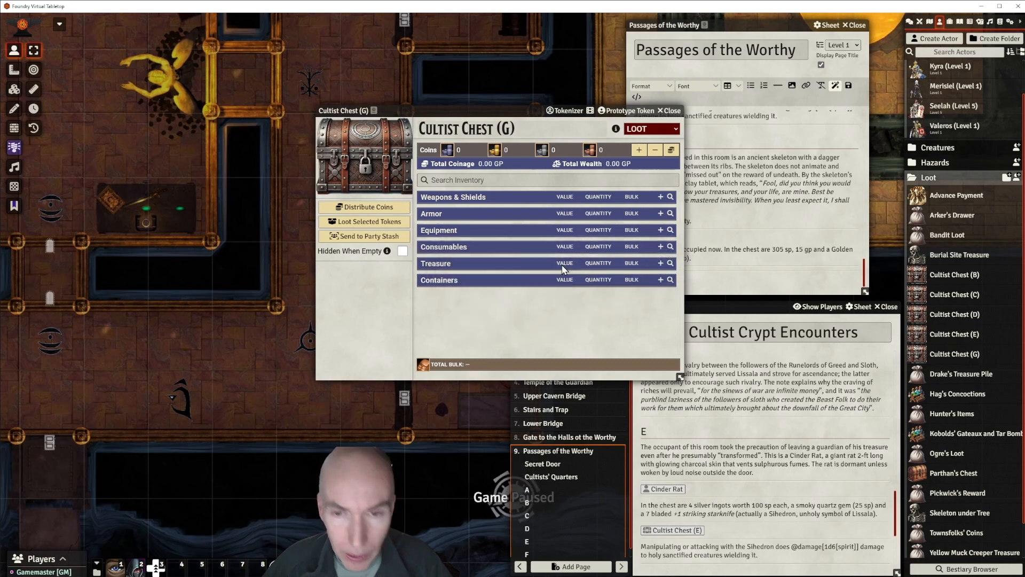
# Add 305 silver and 15 gold coins to Cultist Chest (G).
pyautogui.moveTo(531, 112); pyautogui.dragTo(475, 69)
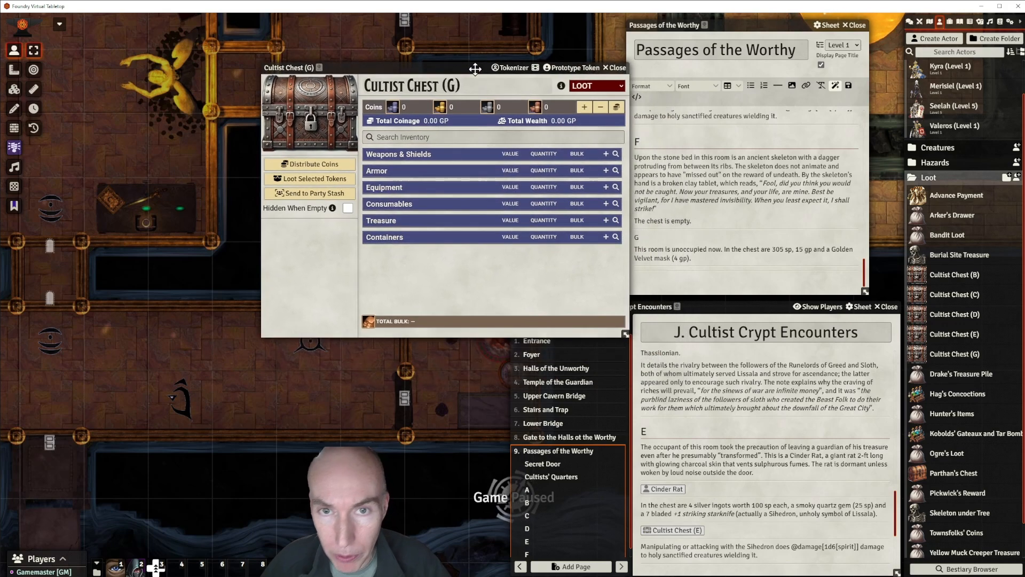
pyautogui.click(584, 107)
pyautogui.click(519, 297)
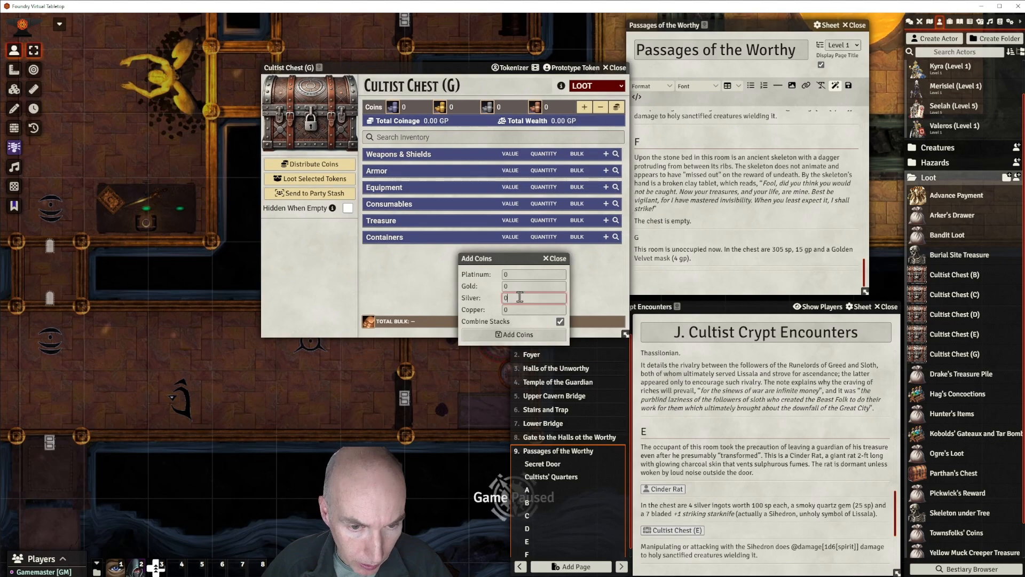
pyautogui.press('BackSpace')
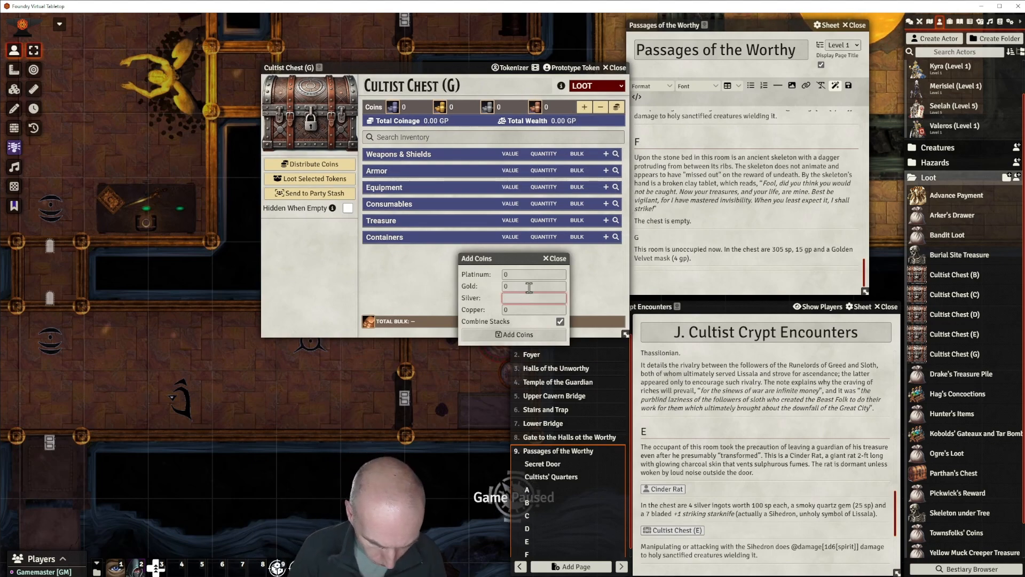
pyautogui.write('305')
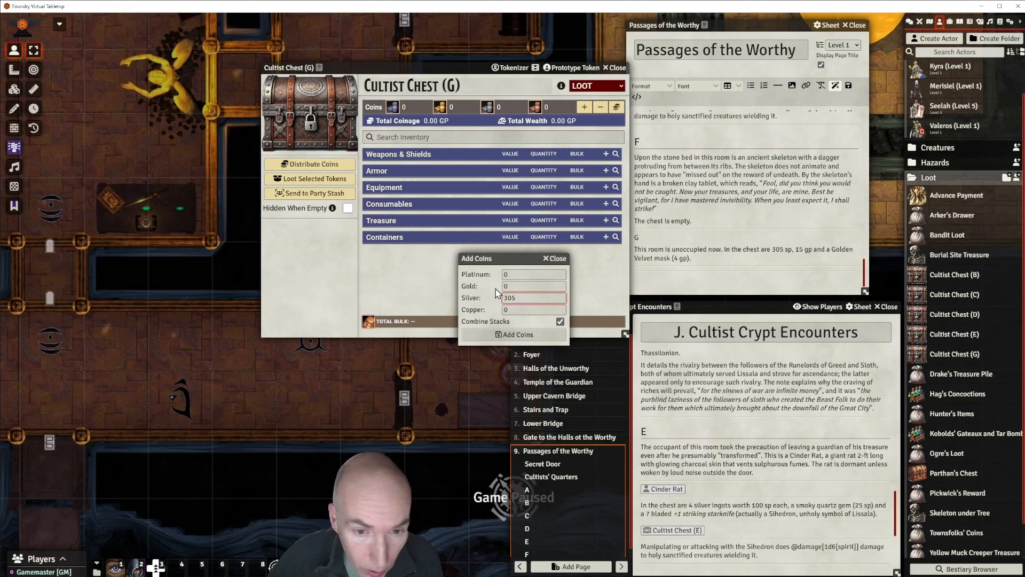
pyautogui.click(521, 283)
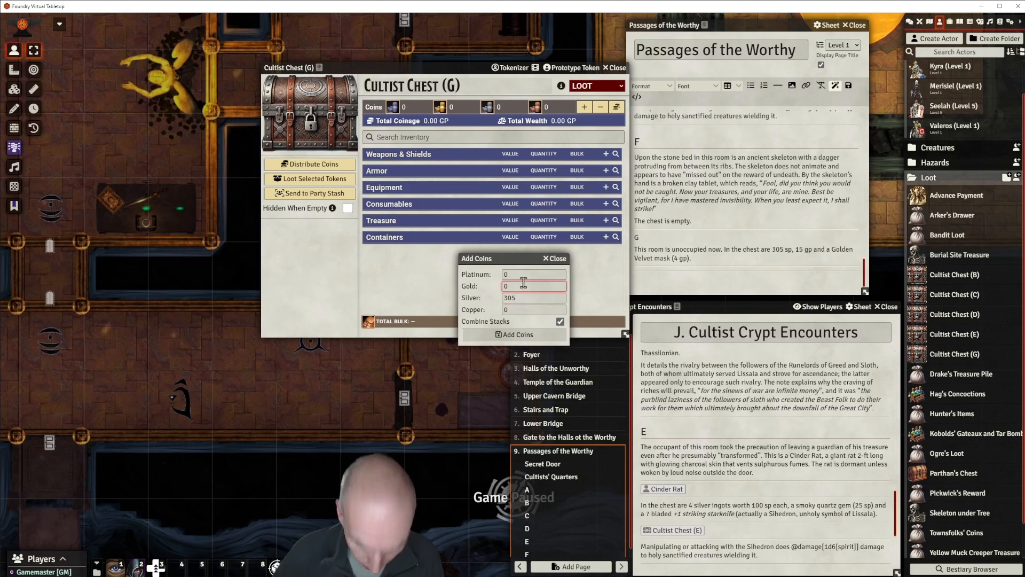
pyautogui.write('15')
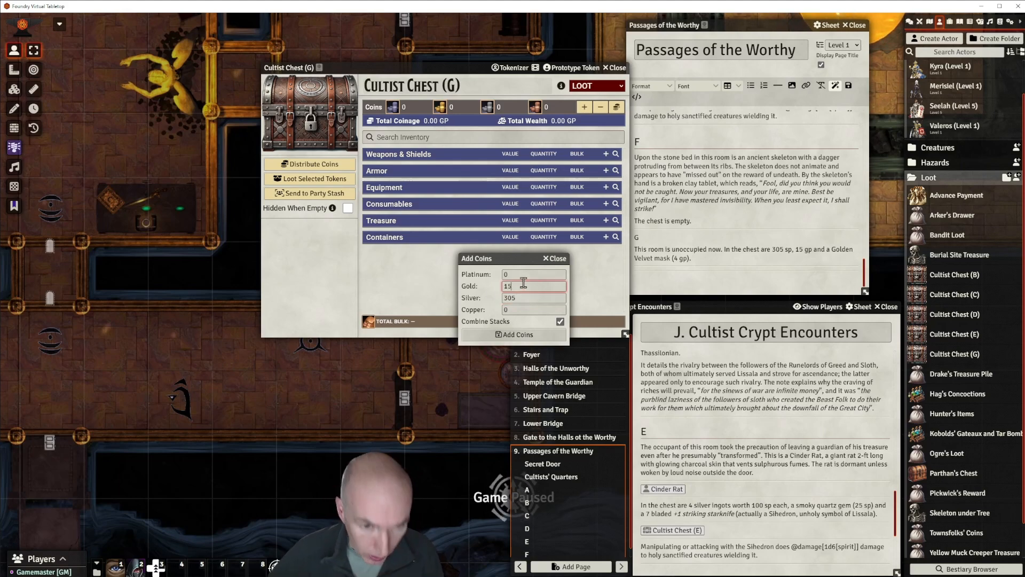
pyautogui.click(525, 335)
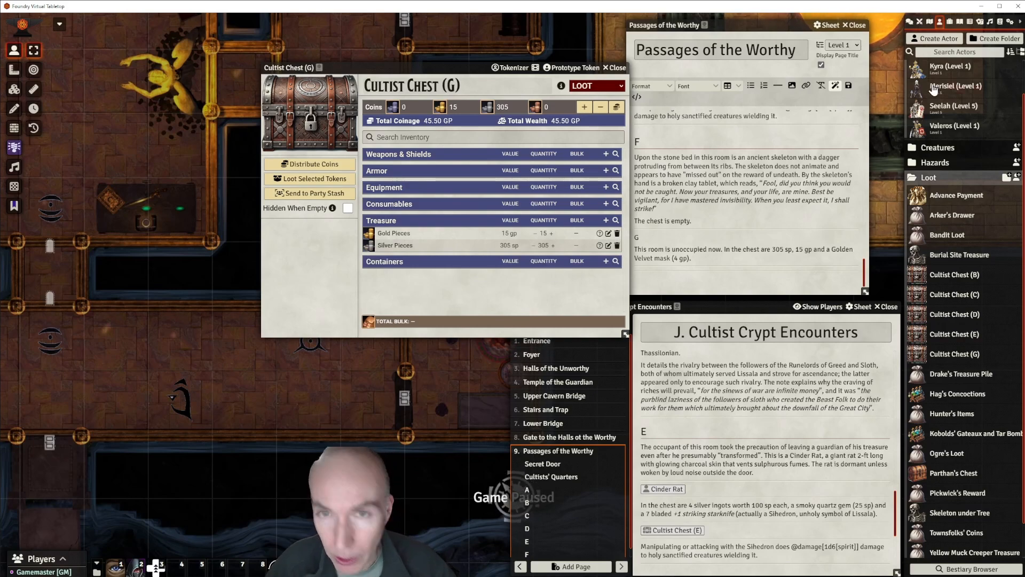
# Search the compendium packs for "velvet" and add the Colorful velvet half mask to Cultist Chest (G).
pyautogui.click(999, 22)
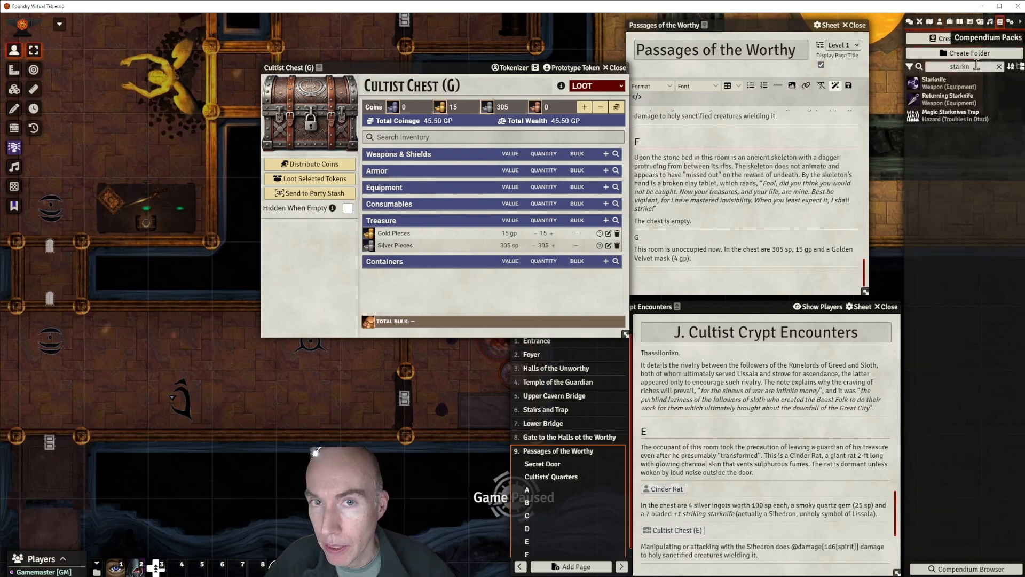
pyautogui.moveTo(976, 66); pyautogui.dragTo(945, 66)
pyautogui.press('BackSpace')
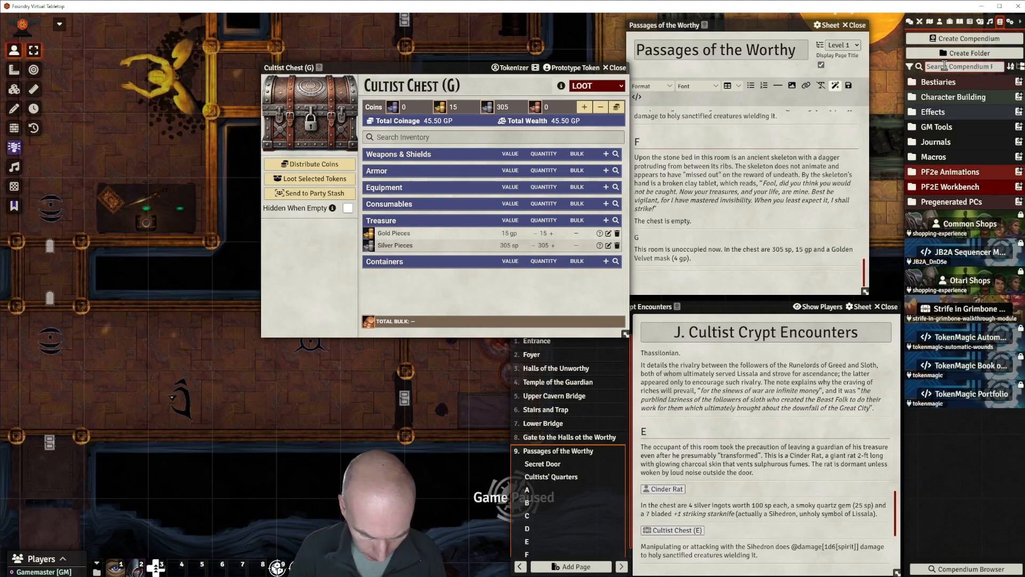
pyautogui.write('velvet')
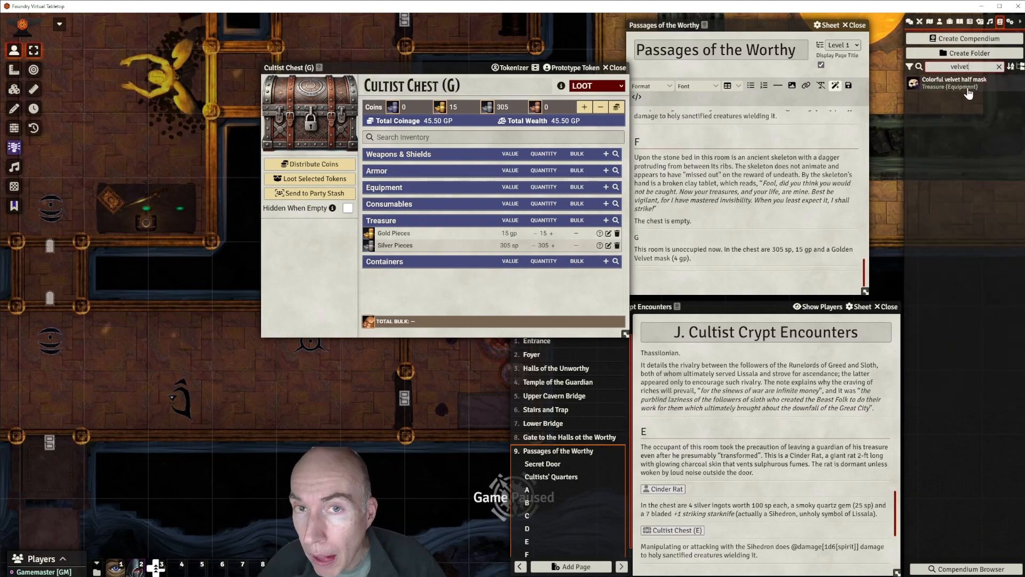
pyautogui.moveTo(974, 85); pyautogui.dragTo(493, 262)
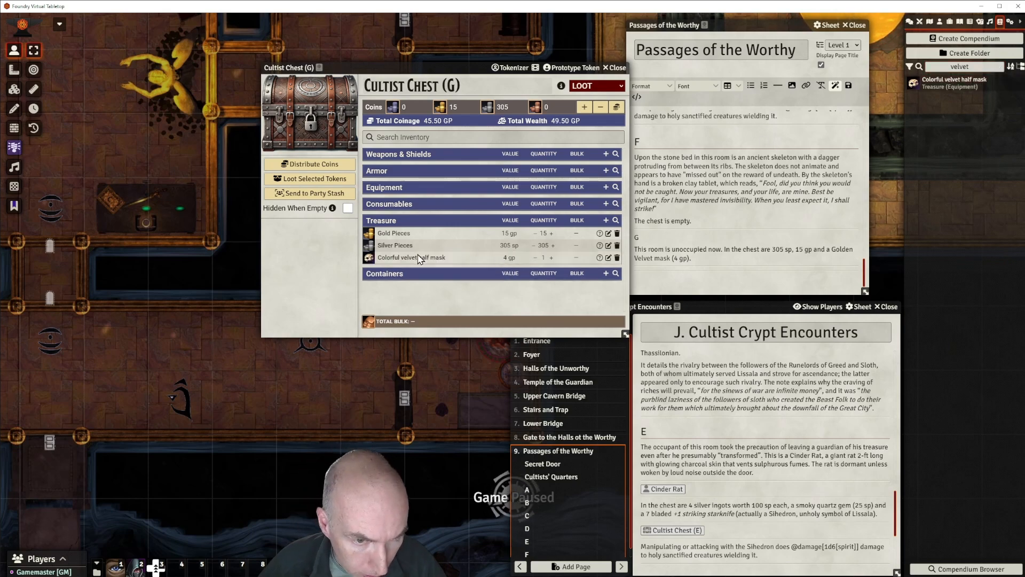
# Rename the Colorful velvet half mask in Cultist Chest (G) as "Golden velvet half mask" and close the chest's sheet.
pyautogui.click(608, 257)
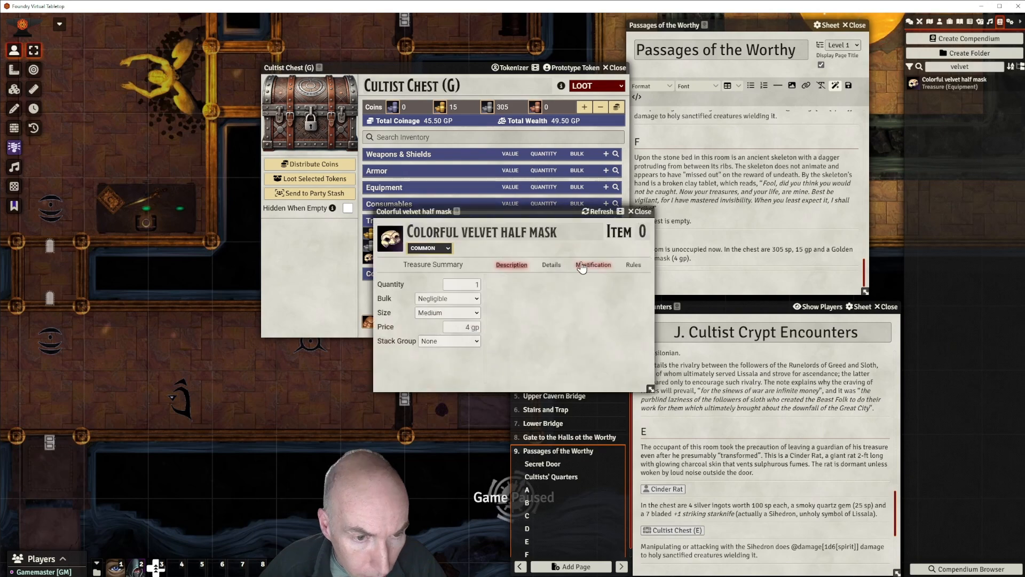
pyautogui.moveTo(458, 231); pyautogui.dragTo(412, 231)
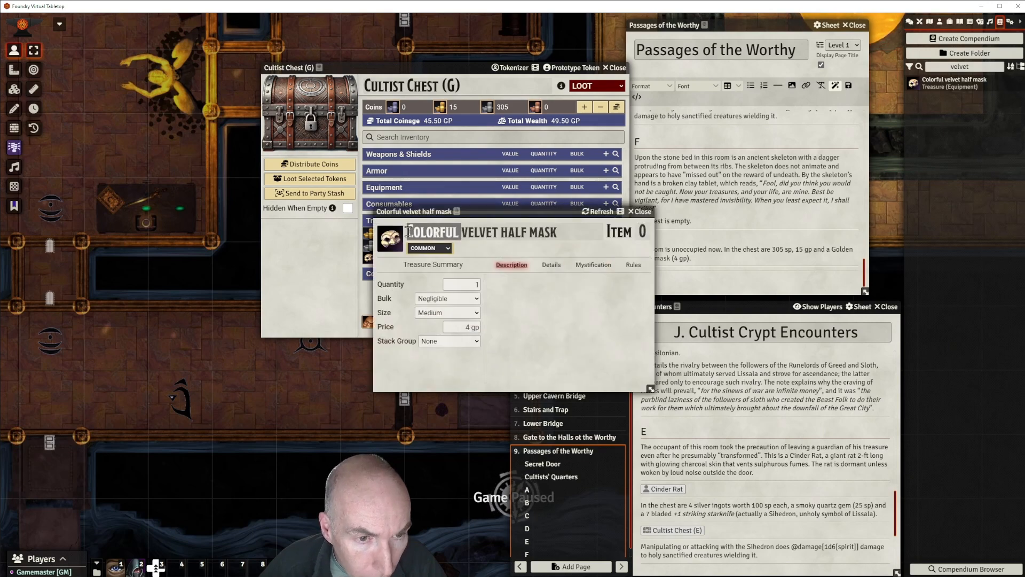
pyautogui.write('Gold')
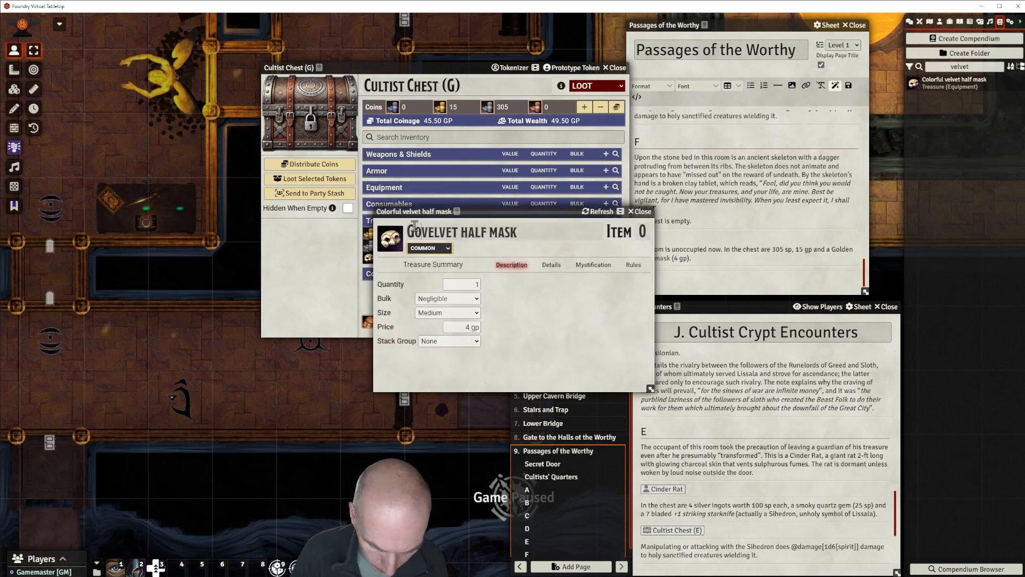
pyautogui.write('en')
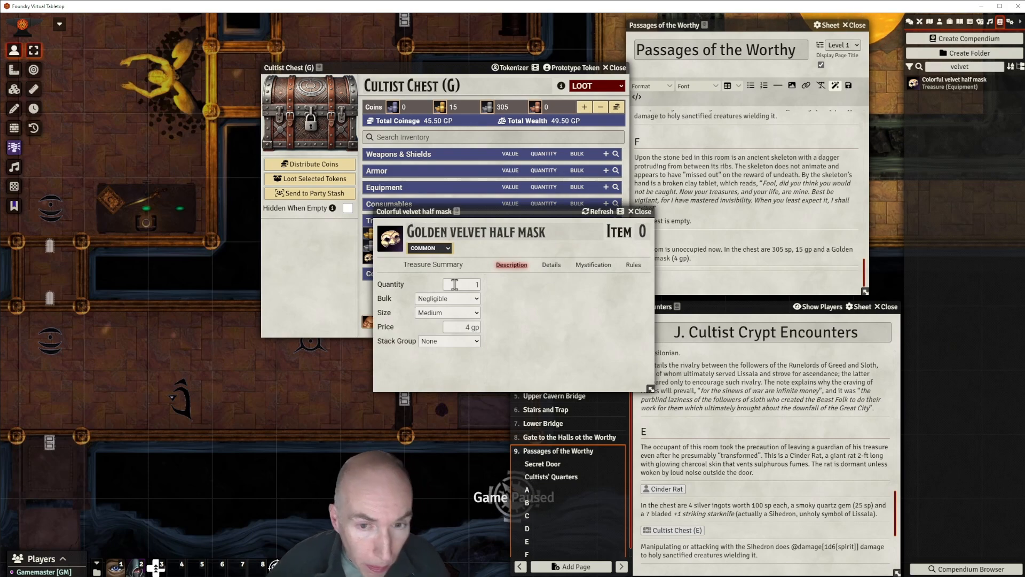
pyautogui.click(641, 211)
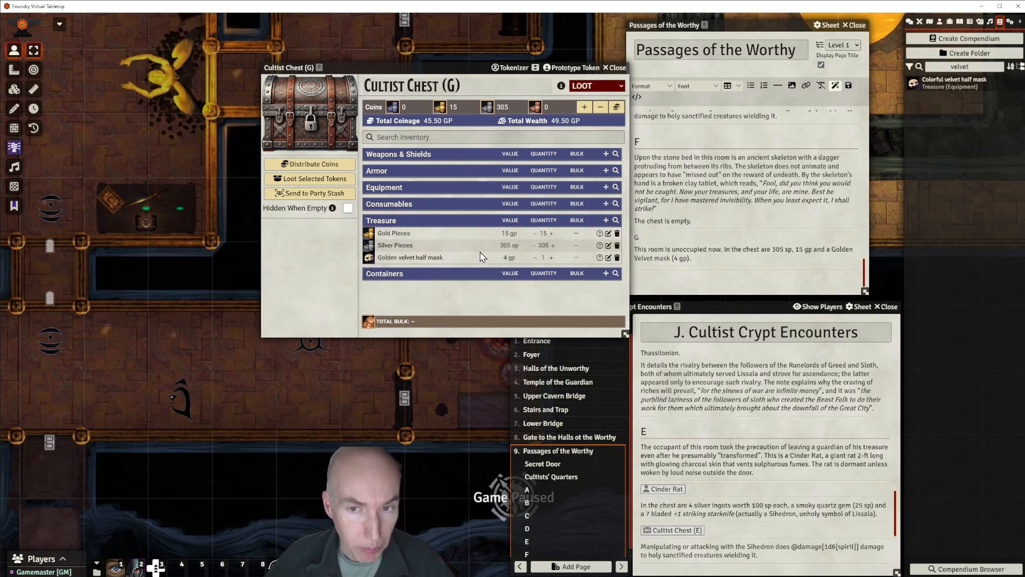
pyautogui.moveTo(461, 61); pyautogui.dragTo(416, 48)
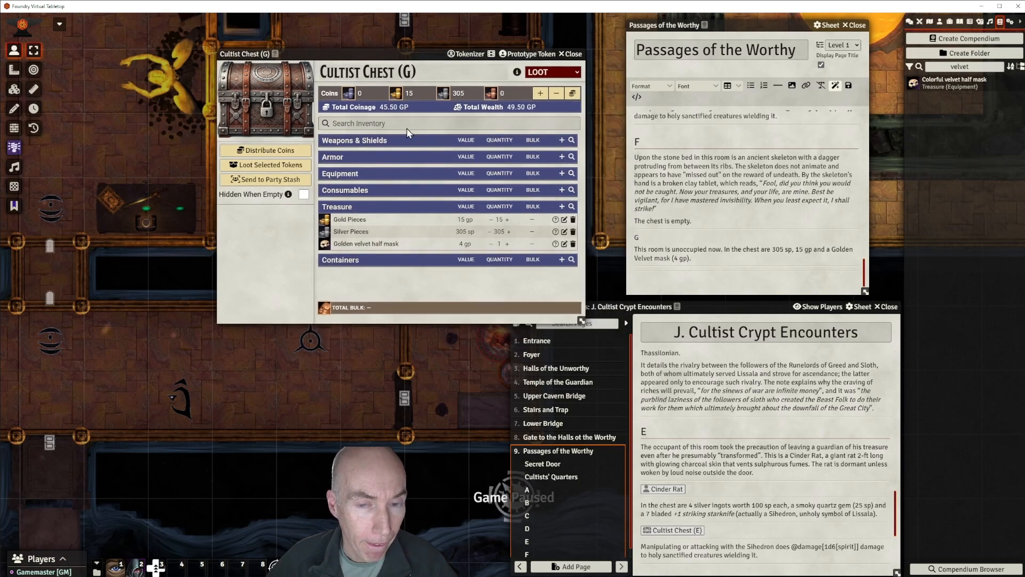
pyautogui.click(571, 54)
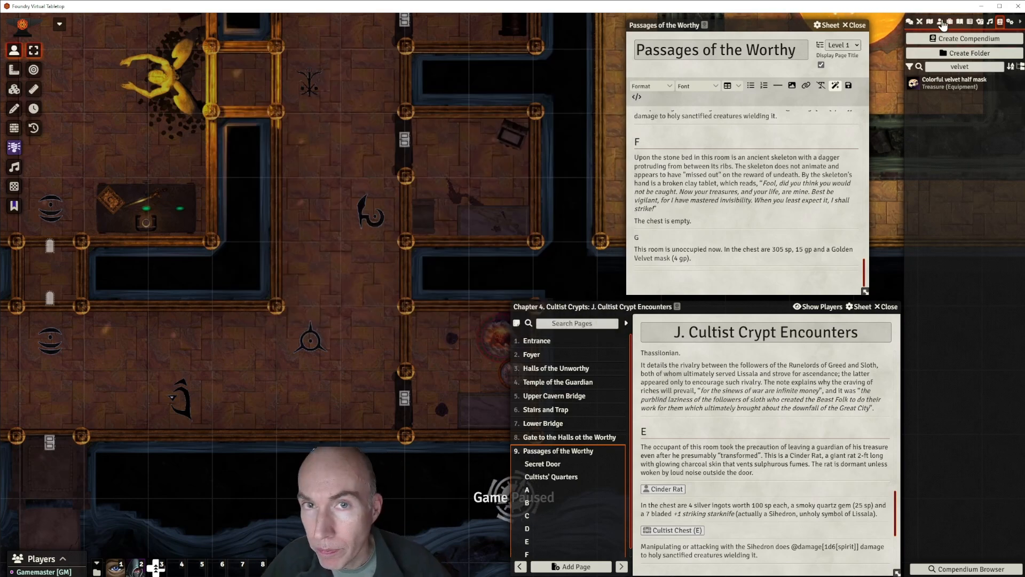
# Link Cultist Chest (G) below the G room description and place its token over the chest drawn in that room on the map.
pyautogui.click(940, 23)
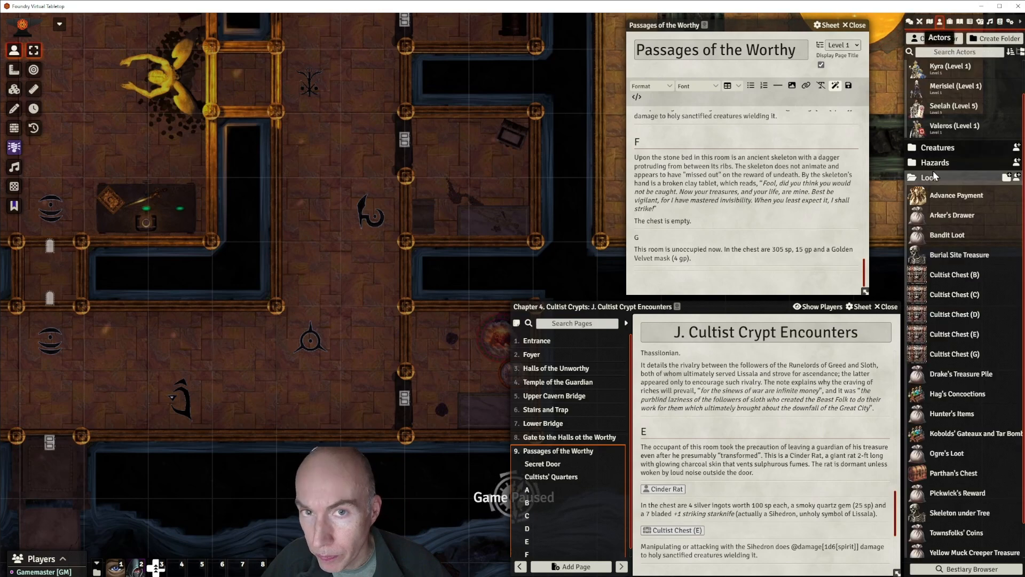
pyautogui.moveTo(955, 355); pyautogui.dragTo(689, 274)
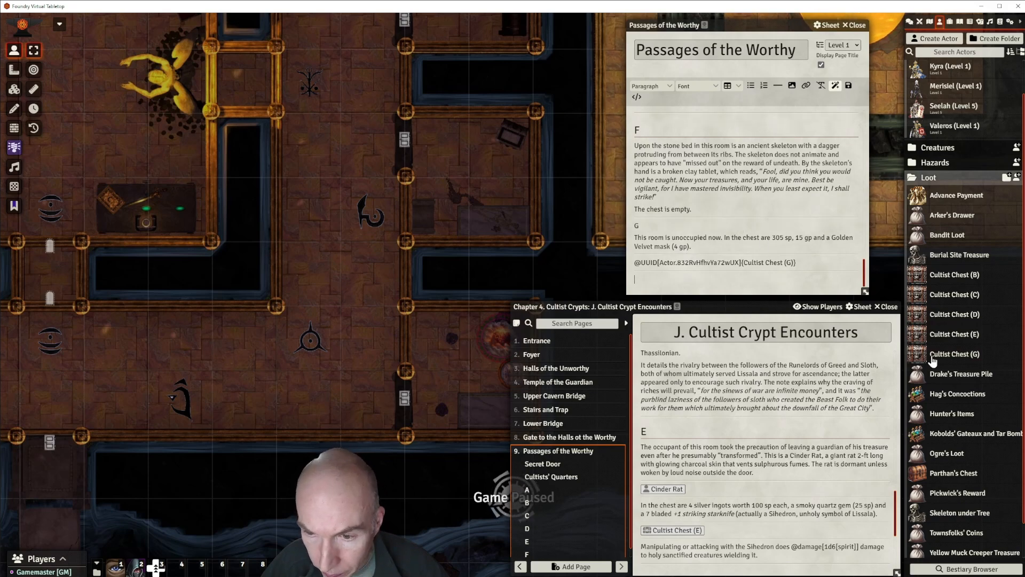
pyautogui.moveTo(496, 175); pyautogui.dragTo(477, 281)
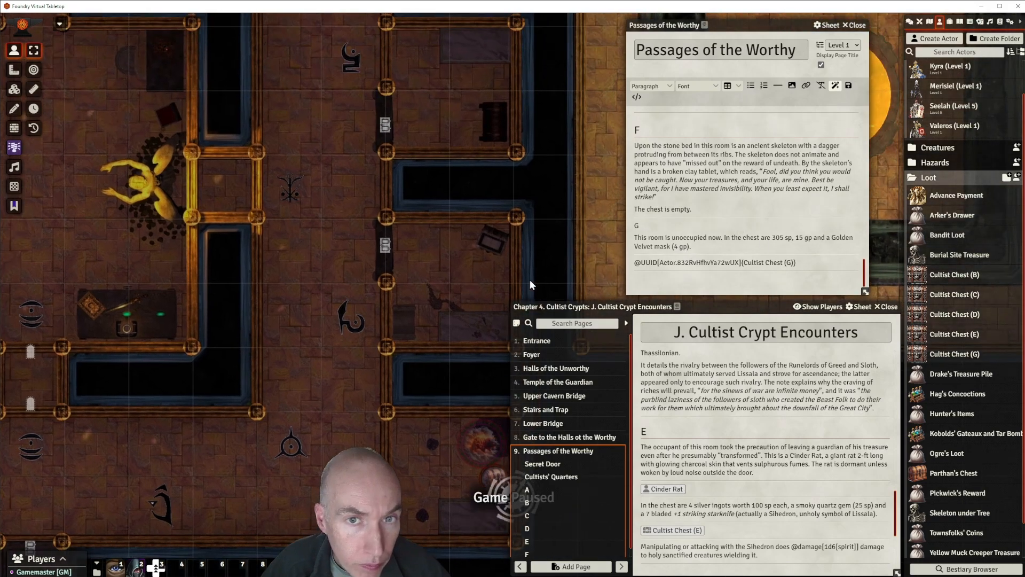
pyautogui.moveTo(949, 361); pyautogui.dragTo(536, 163)
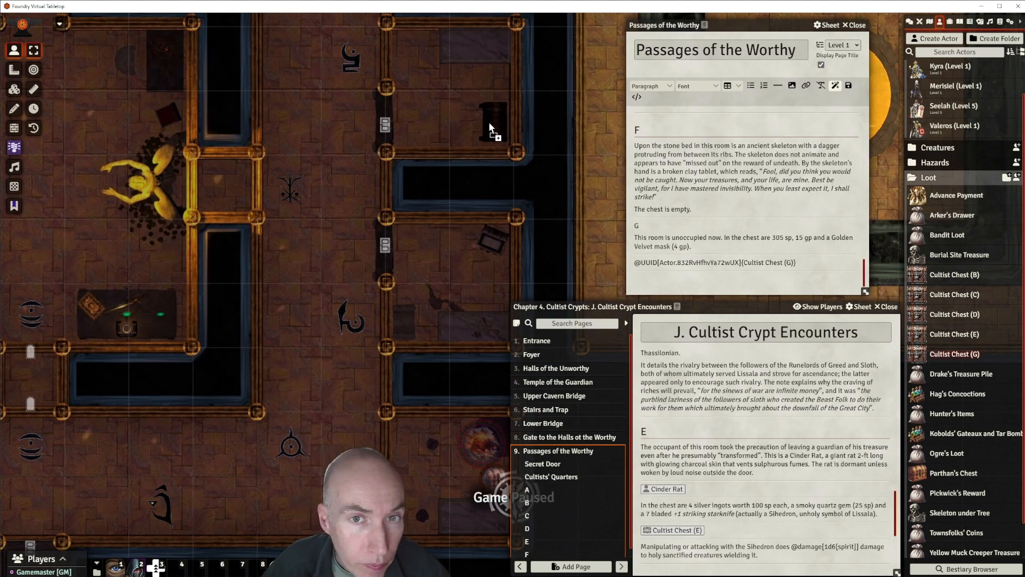
pyautogui.moveTo(489, 123); pyautogui.dragTo(489, 123)
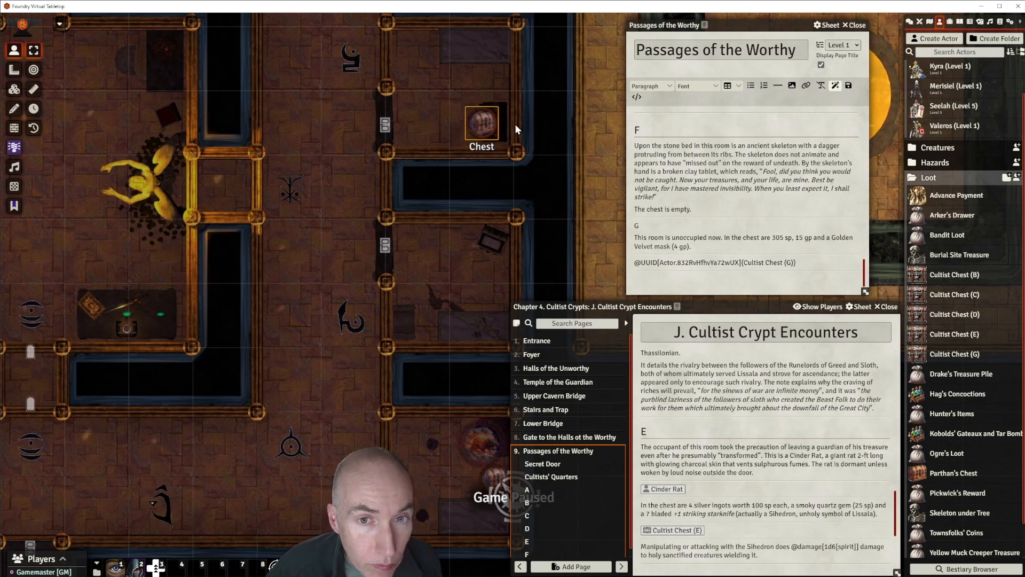
pyautogui.moveTo(489, 127); pyautogui.dragTo(491, 124)
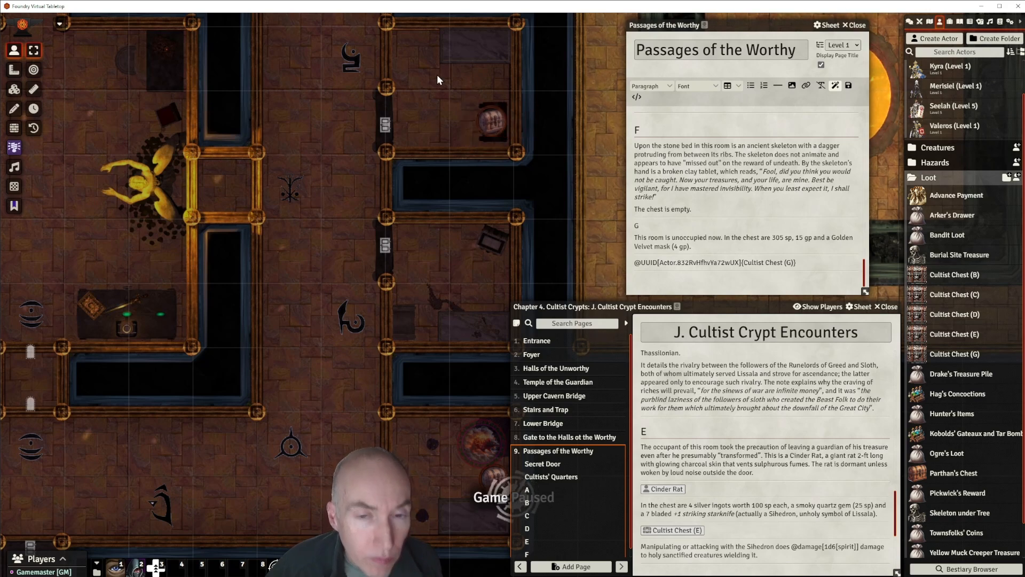
# Format the "G" line on the Passages of the Worthy page as Heading 2.
pyautogui.scroll(-2, 523, 170)
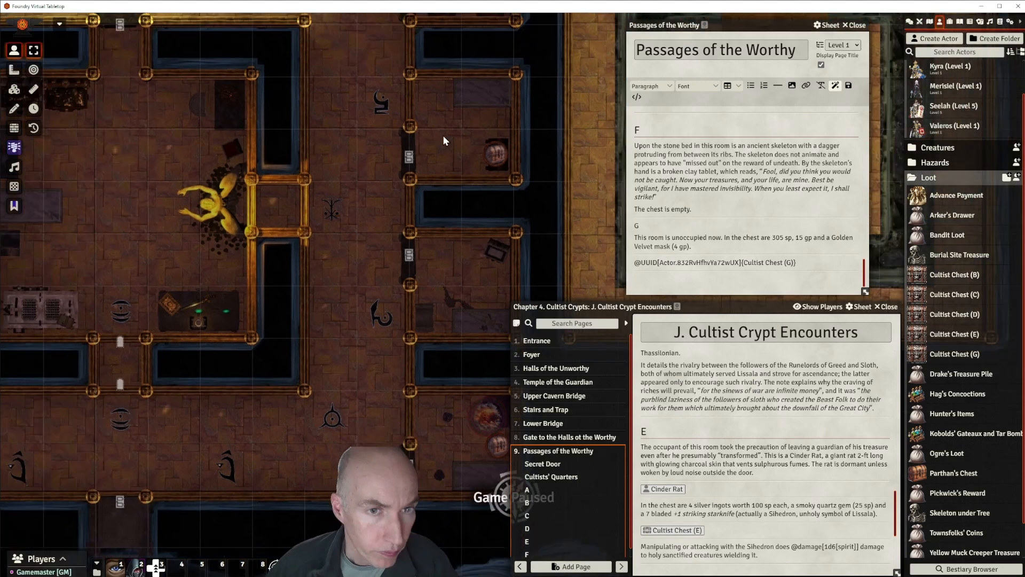
pyautogui.moveTo(443, 135); pyautogui.dragTo(345, 317)
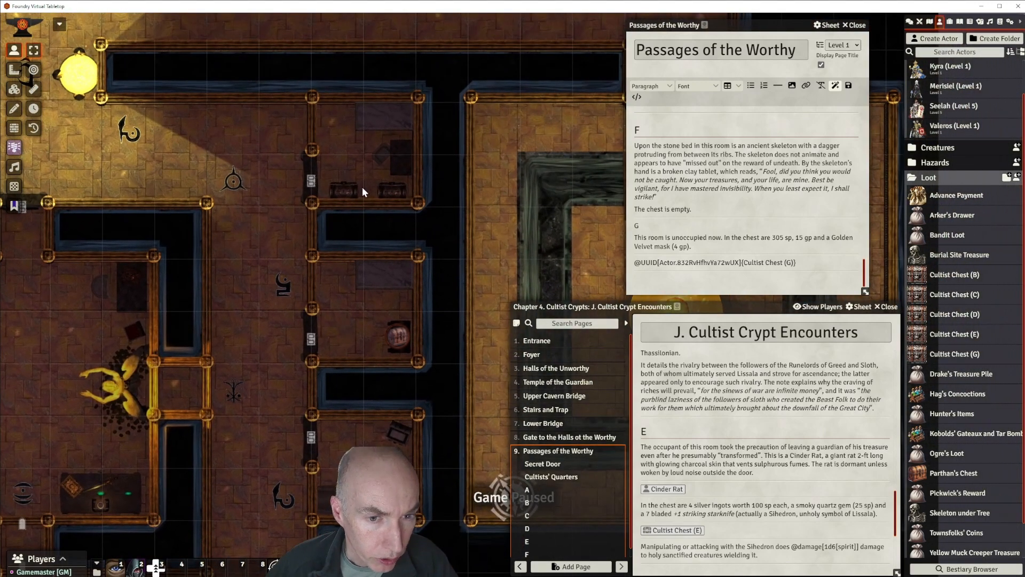
pyautogui.doubleClick(638, 226)
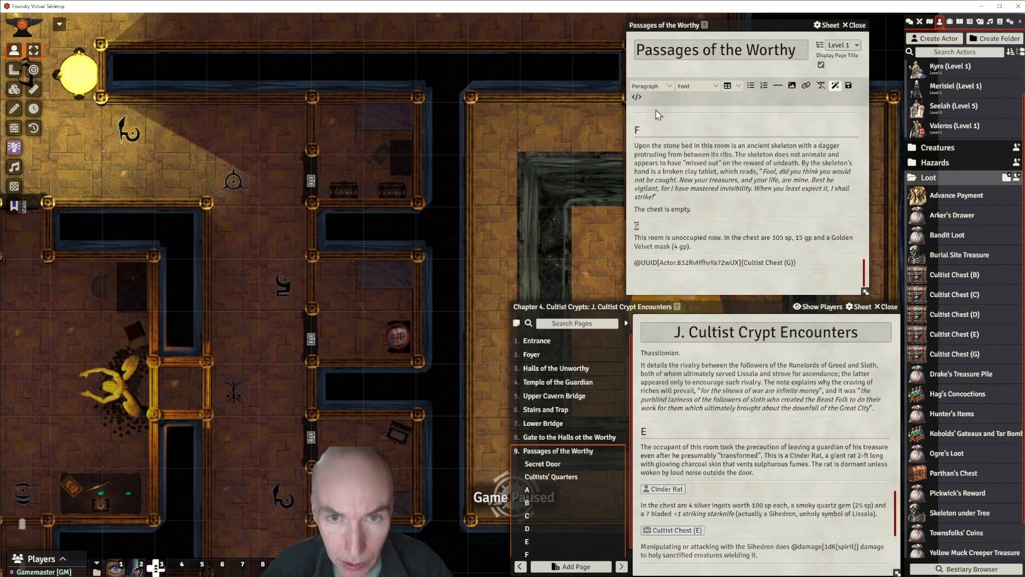
pyautogui.click(649, 86)
pyautogui.moveTo(647, 115)
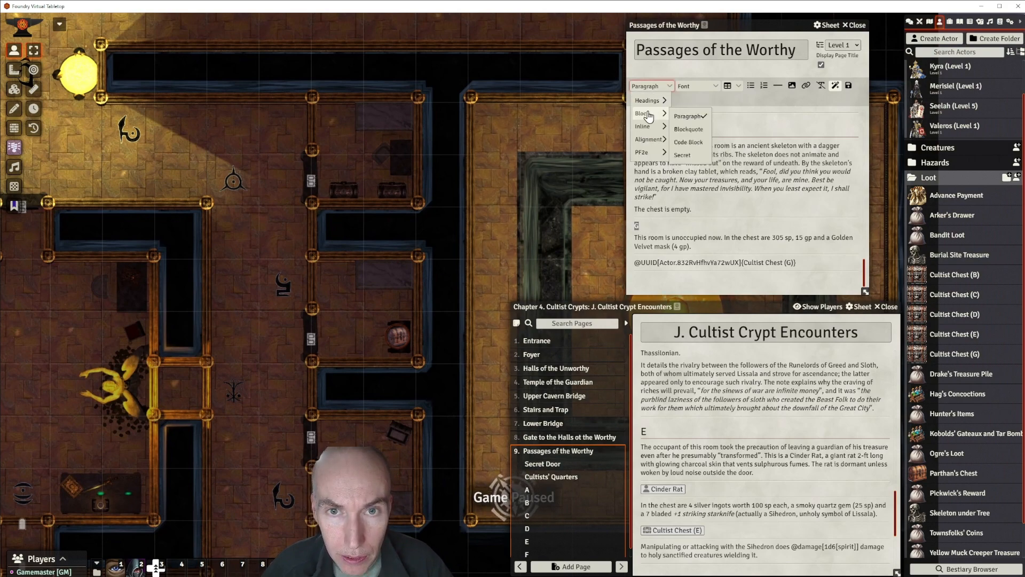
pyautogui.click(695, 114)
pyautogui.scroll(-1, 697, 214)
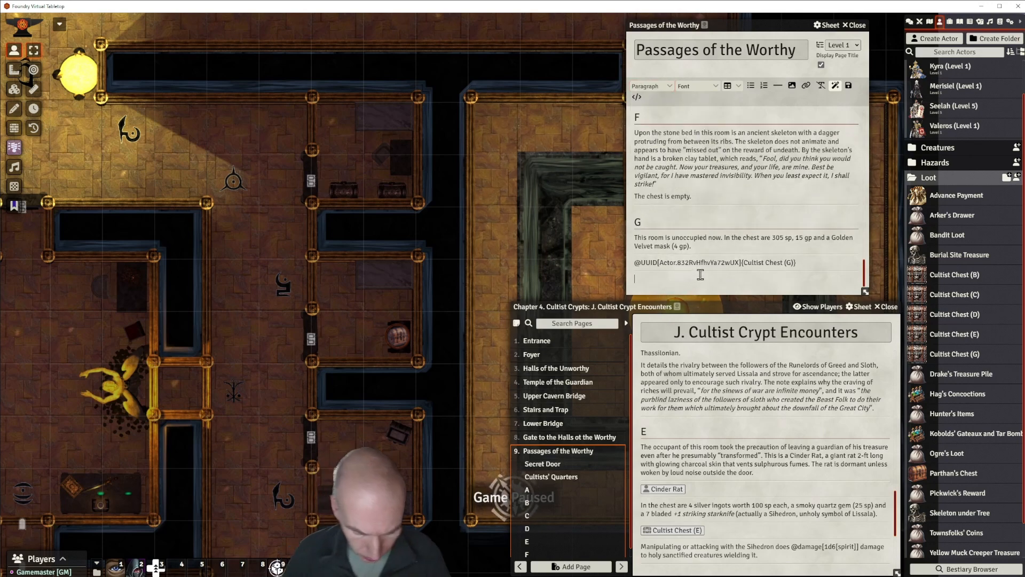
# Add an "H" line below the Cultist Chest (G) link, paste the two-chest room description under it and remove its leading "a." marker.
pyautogui.write('H')
pyautogui.press('Return')
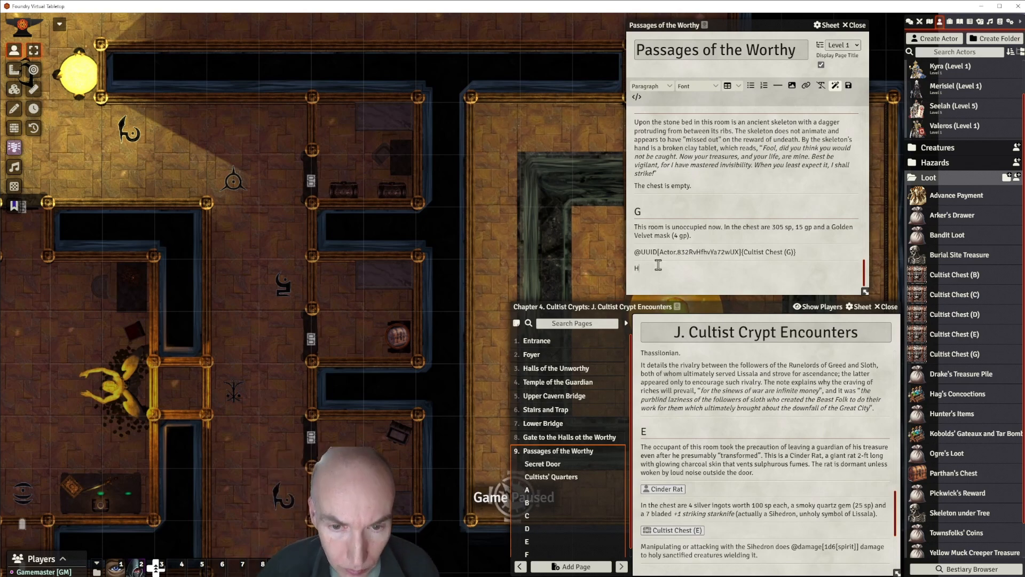
pyautogui.press('Return')
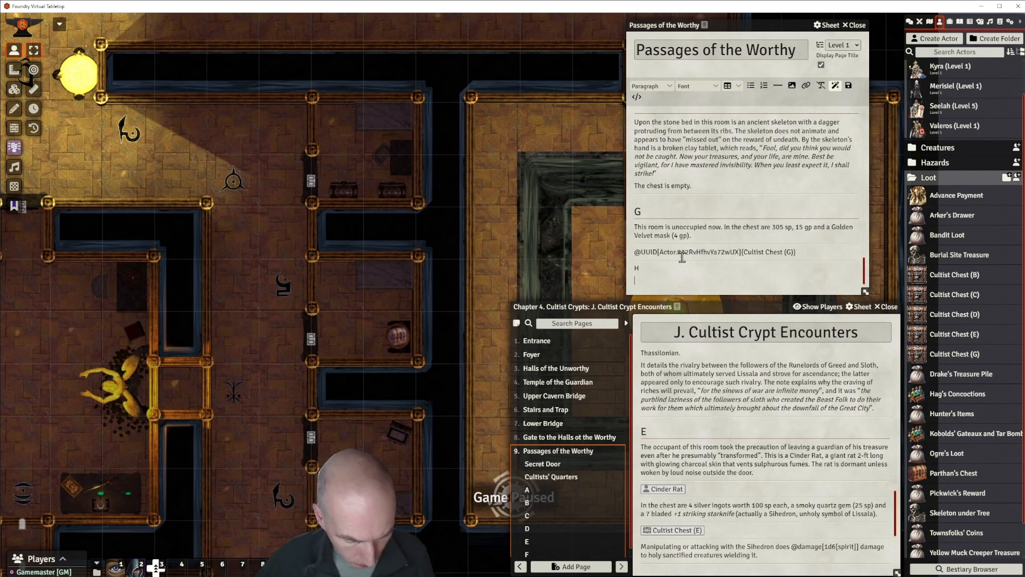
pyautogui.hotkey('ctrl', 'v')
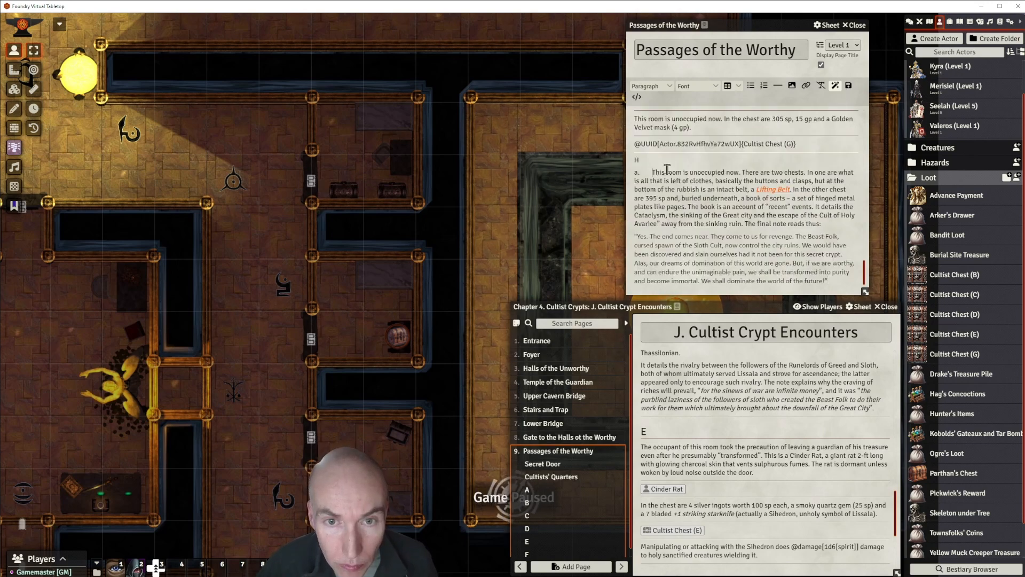
pyautogui.press('BackSpace')
pyautogui.press('BackSpace')
pyautogui.press('BackSpace')
pyautogui.press('BackSpace')
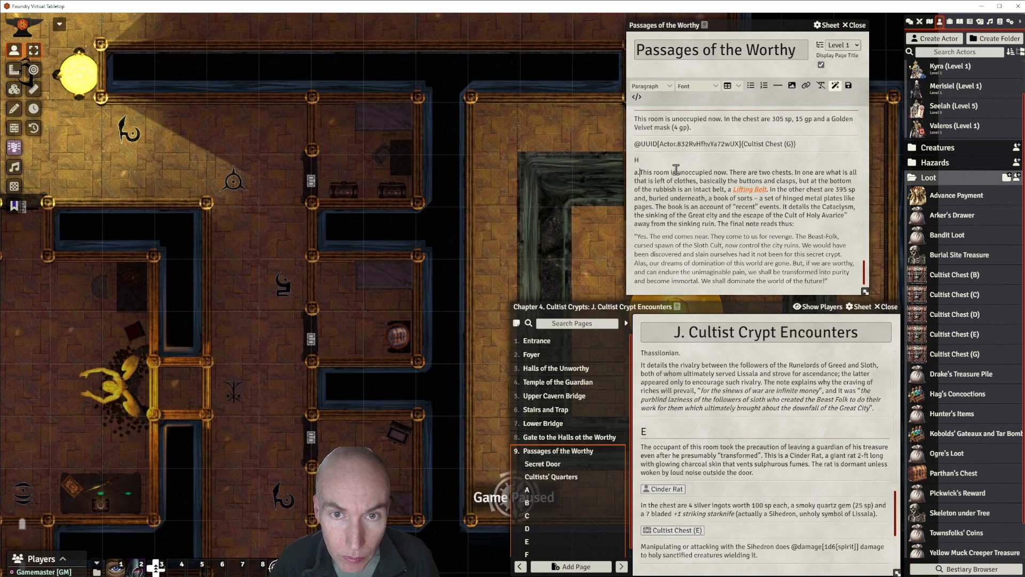
pyautogui.press('BackSpace')
pyautogui.press('BackSpace')
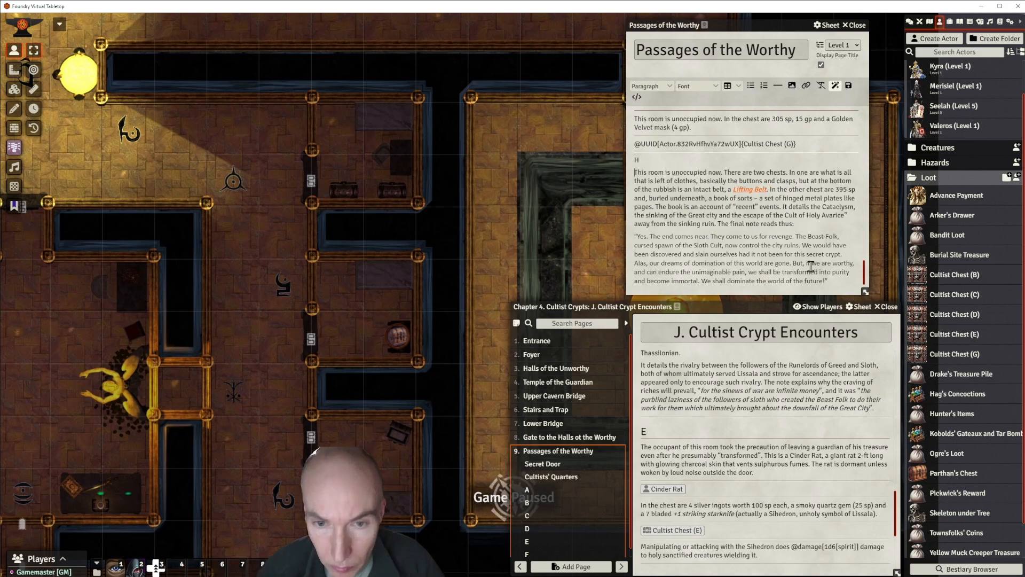
# Clear the formatting of the pasted final note in section H and format the "H" line as Heading 2.
pyautogui.moveTo(829, 281); pyautogui.dragTo(636, 216)
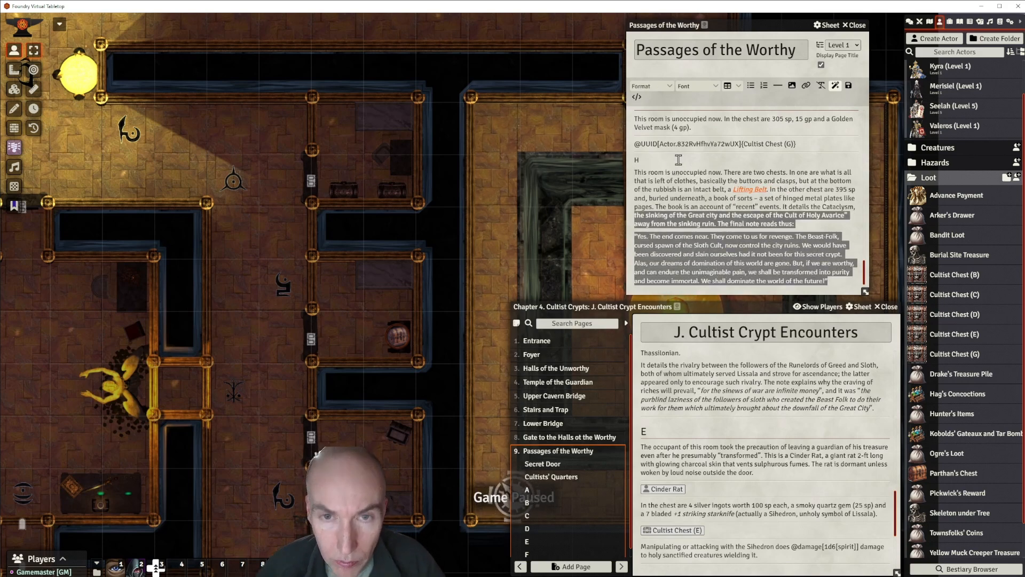
pyautogui.click(821, 87)
pyautogui.click(682, 190)
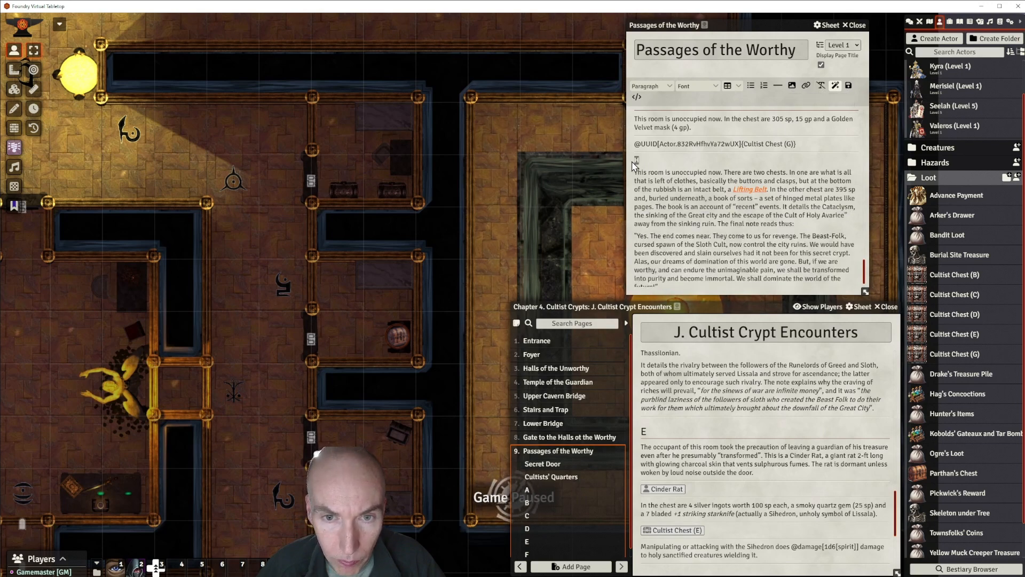
pyautogui.click(651, 86)
pyautogui.moveTo(650, 102)
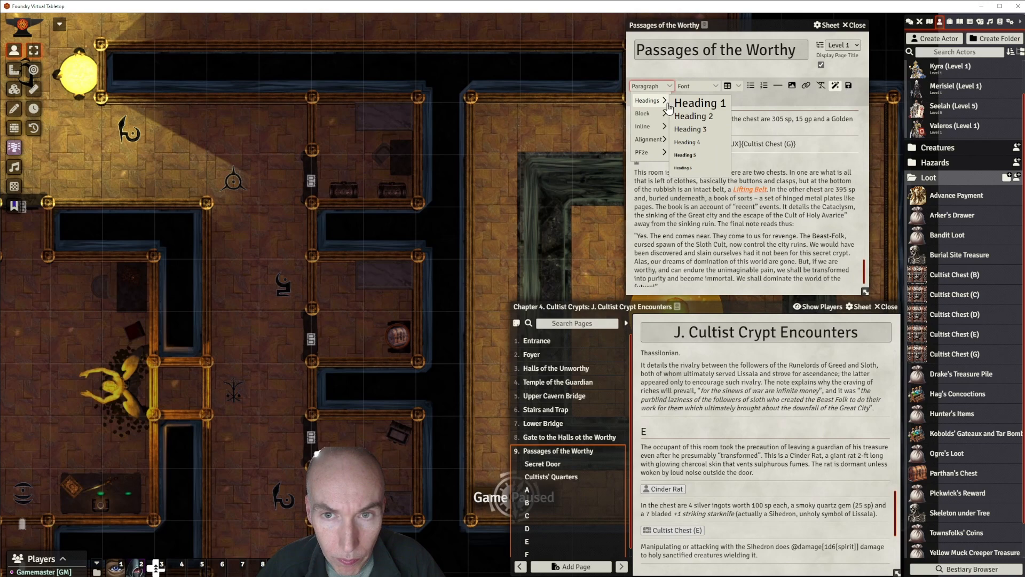
pyautogui.click(690, 116)
# Split the H description after the Lifting Belt sentence and insert a horizontal rule before the other chest's text.
pyautogui.click(694, 217)
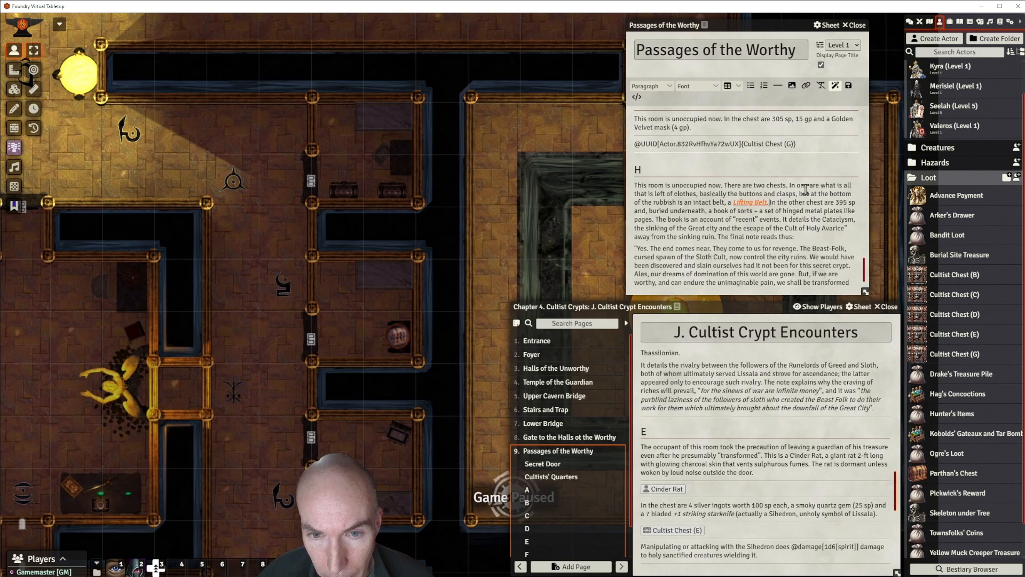
pyautogui.press('Return')
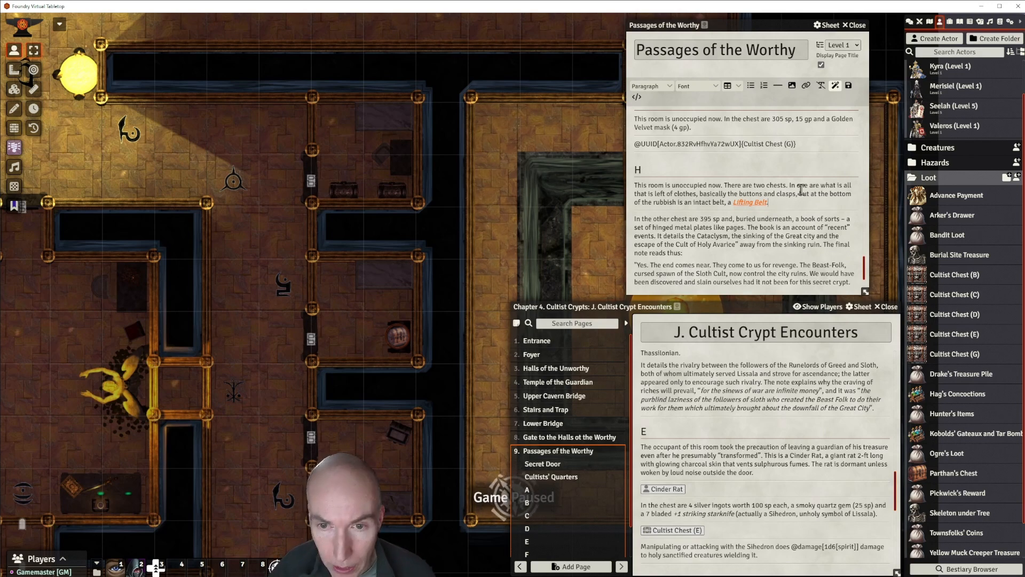
pyautogui.press('Return')
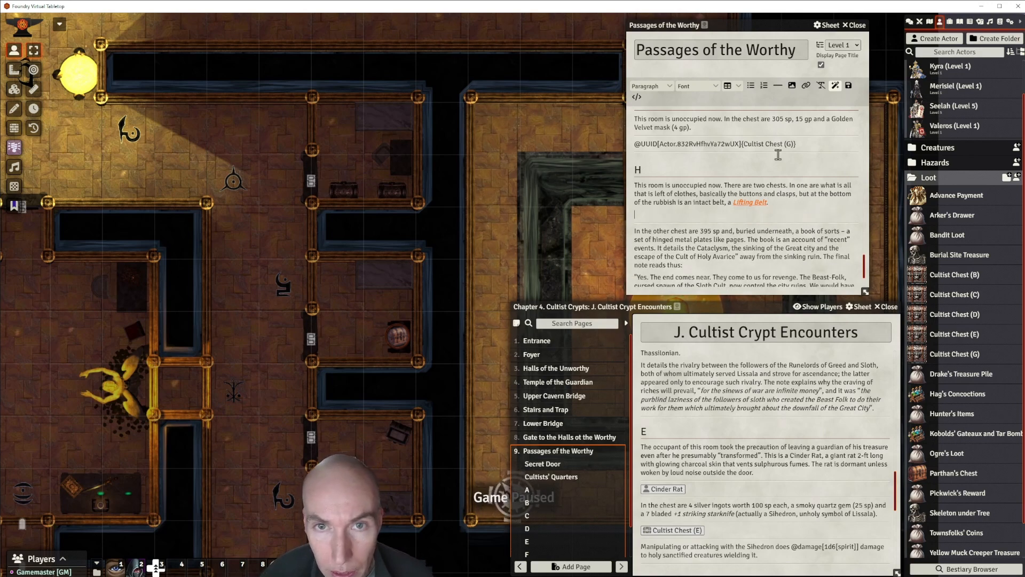
pyautogui.click(777, 85)
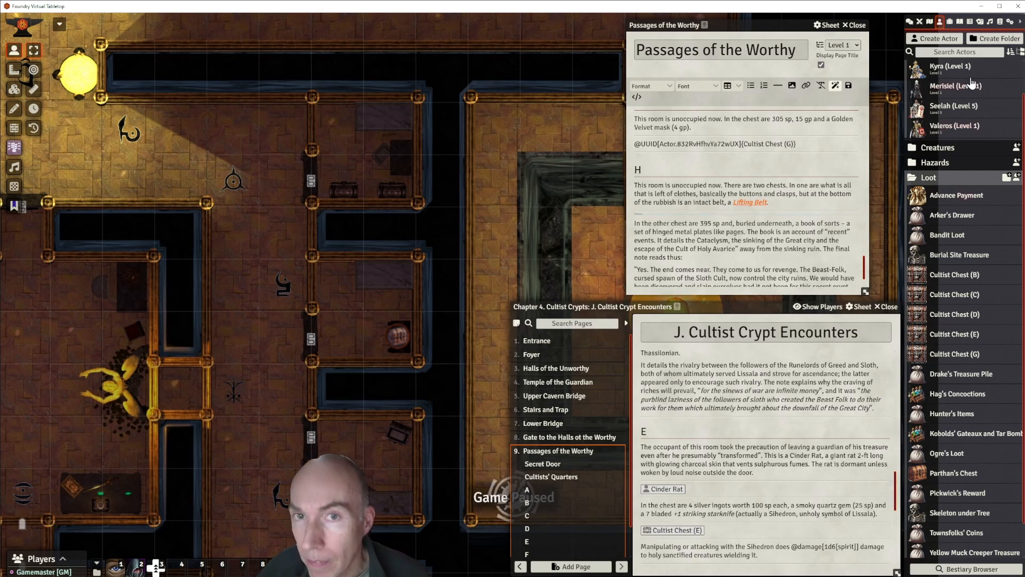
# Search the compendium packs for "lift" and link the Lifting Belt between the two chest paragraphs of section H.
pyautogui.click(1000, 22)
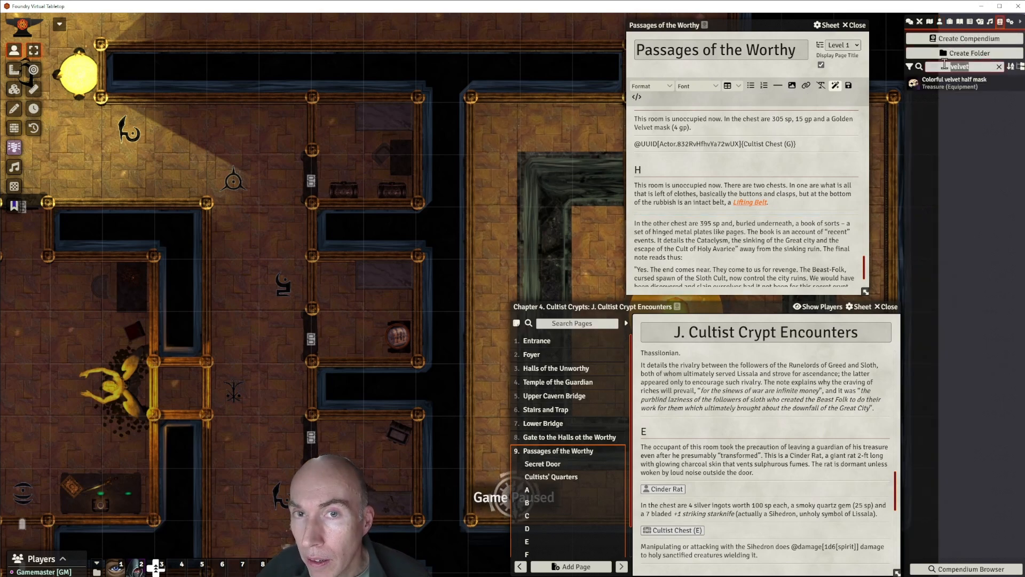
pyautogui.write('lift')
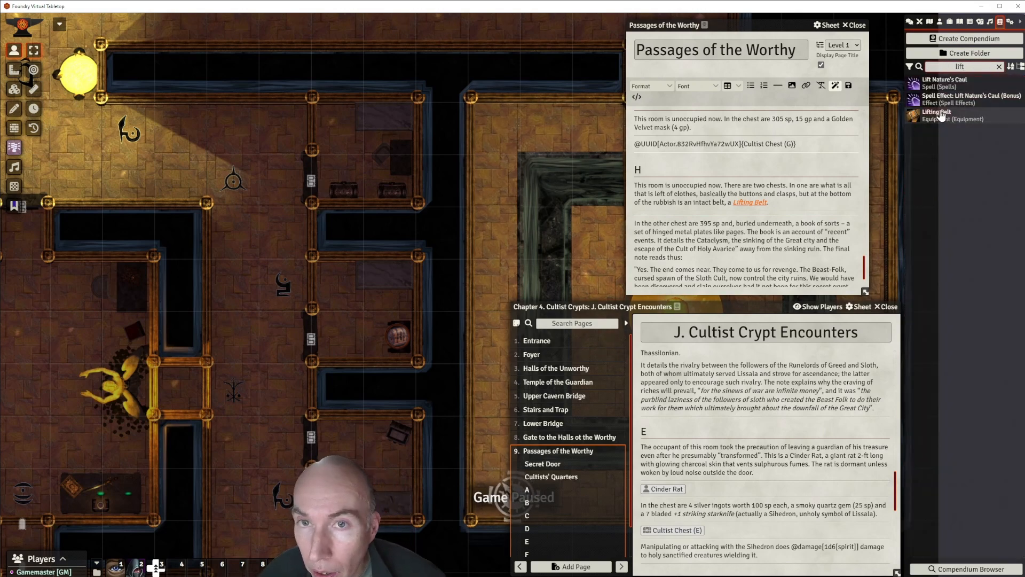
pyautogui.moveTo(944, 117); pyautogui.dragTo(661, 212)
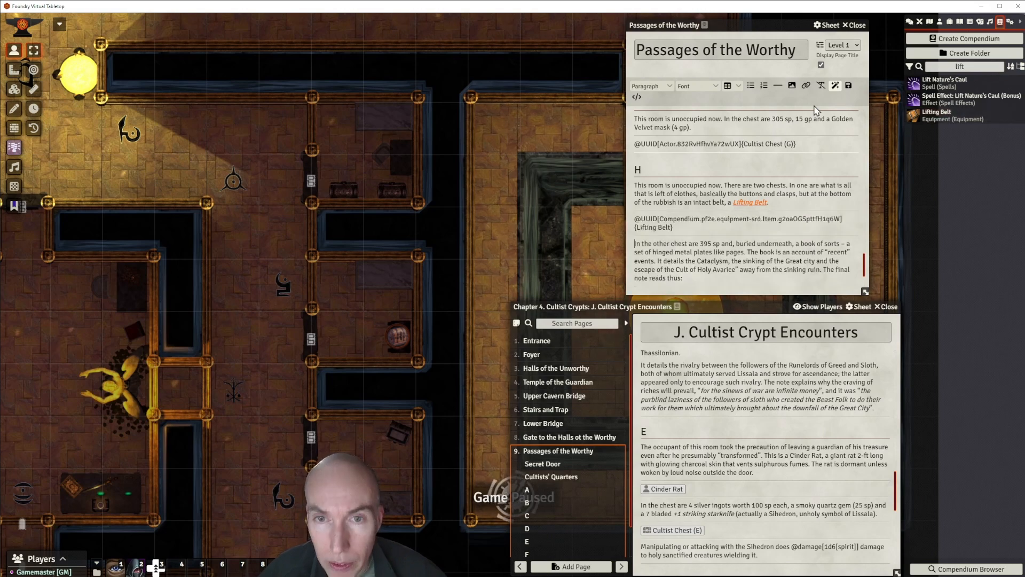
pyautogui.click(848, 86)
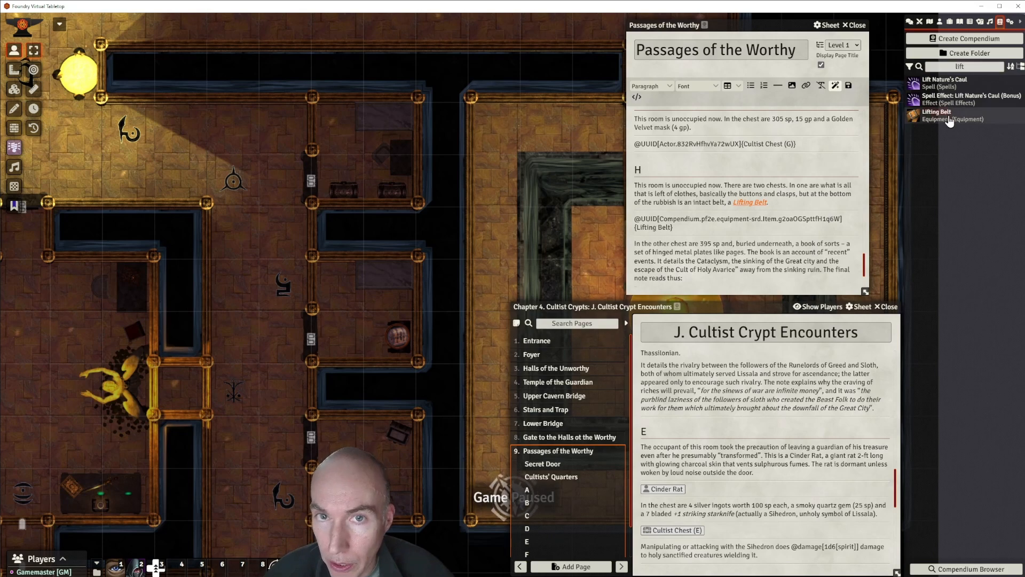
# Try to place the Lifting Belt from the compendium onto the left chest in the two-chest room on the map.
pyautogui.moveTo(948, 118); pyautogui.dragTo(400, 151)
pyautogui.moveTo(347, 193); pyautogui.dragTo(347, 192)
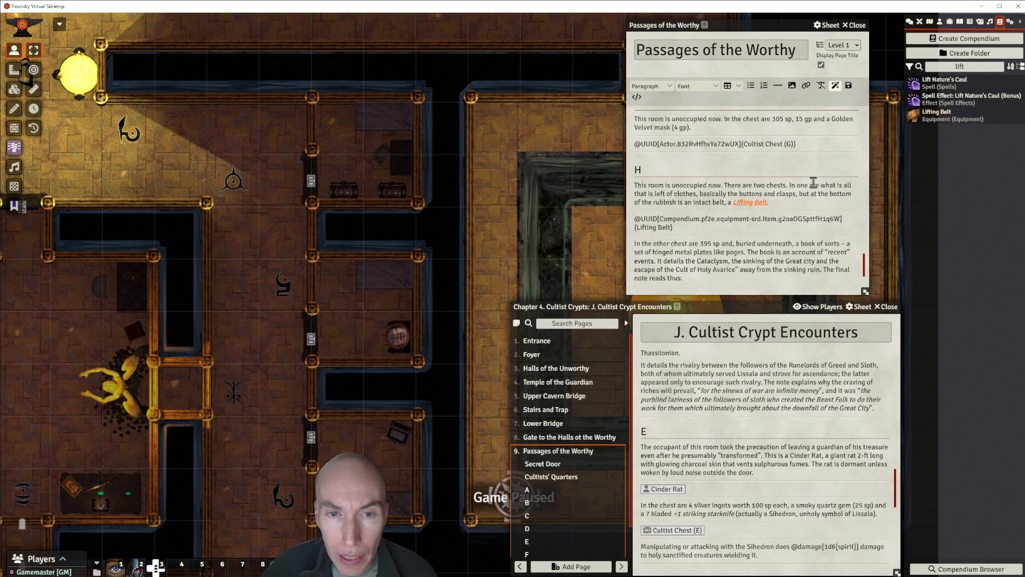
# Select the quoted final note at the end of section H, from "Yes. The end comes near" through "the future!".
pyautogui.scroll(-2, 793, 190)
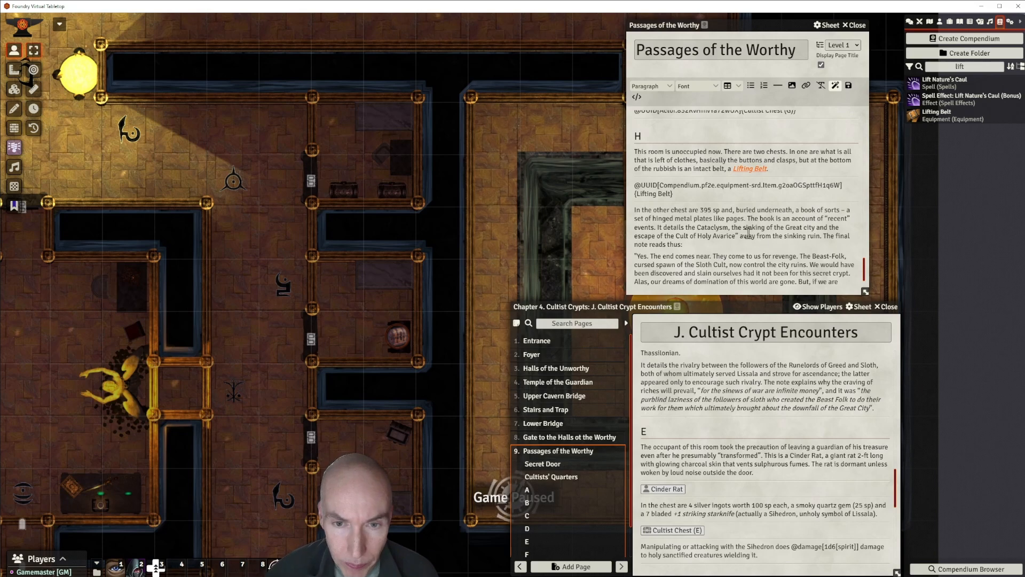
pyautogui.scroll(-1, 741, 219)
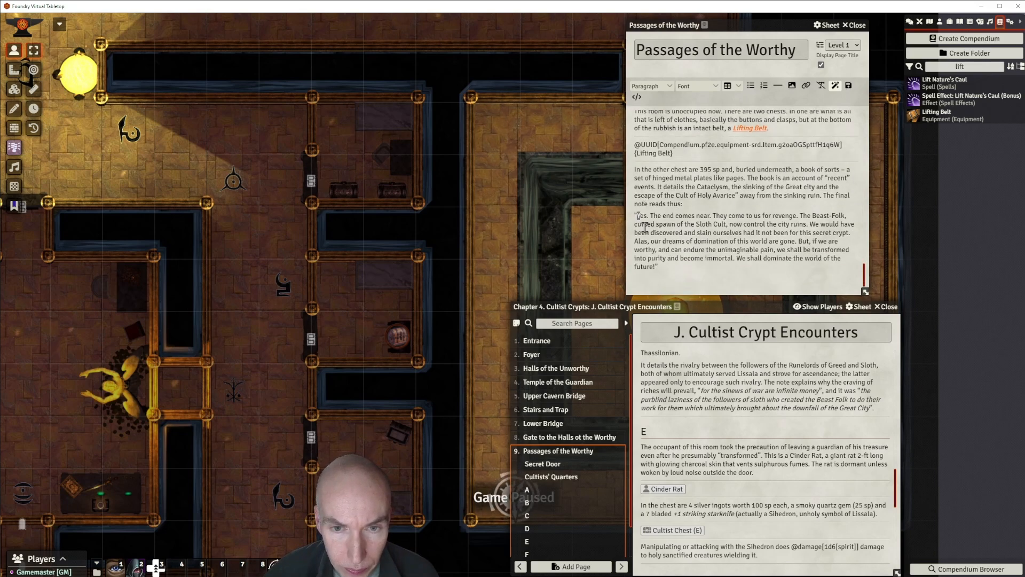
pyautogui.moveTo(635, 215); pyautogui.dragTo(658, 267)
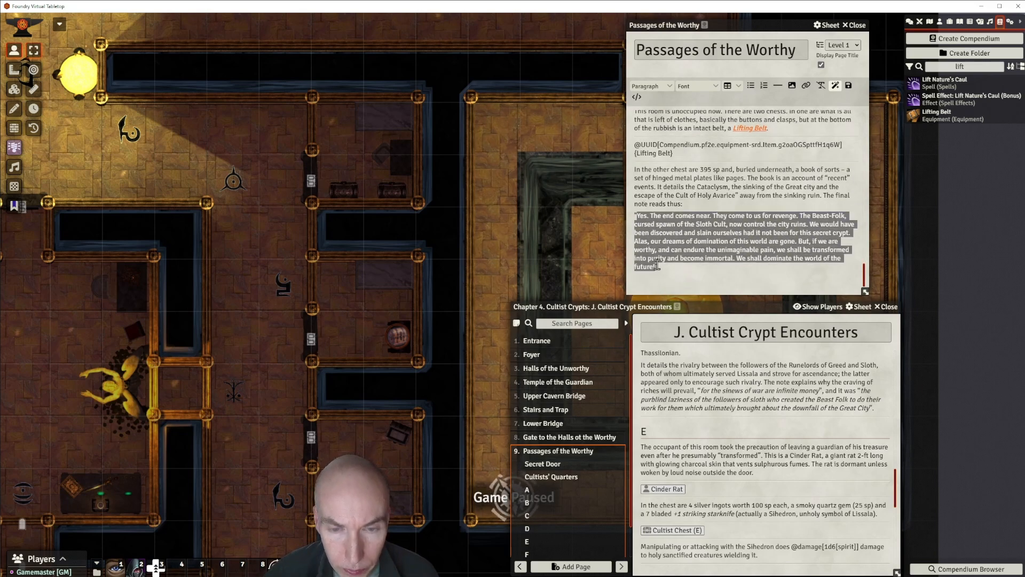
# Italicize the quoted final note at the end of section H.
pyautogui.click(650, 86)
pyautogui.moveTo(647, 120)
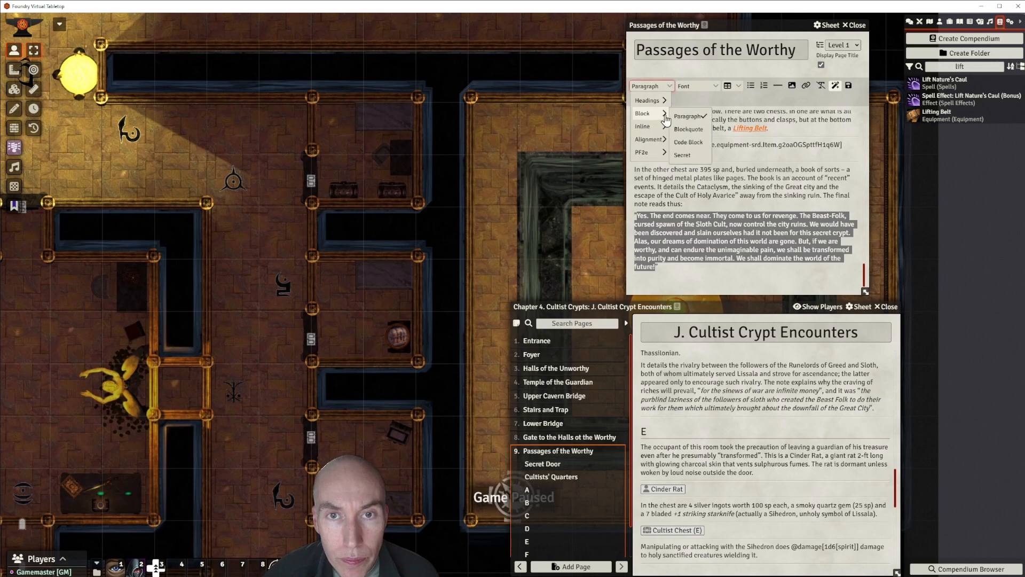
pyautogui.click(689, 143)
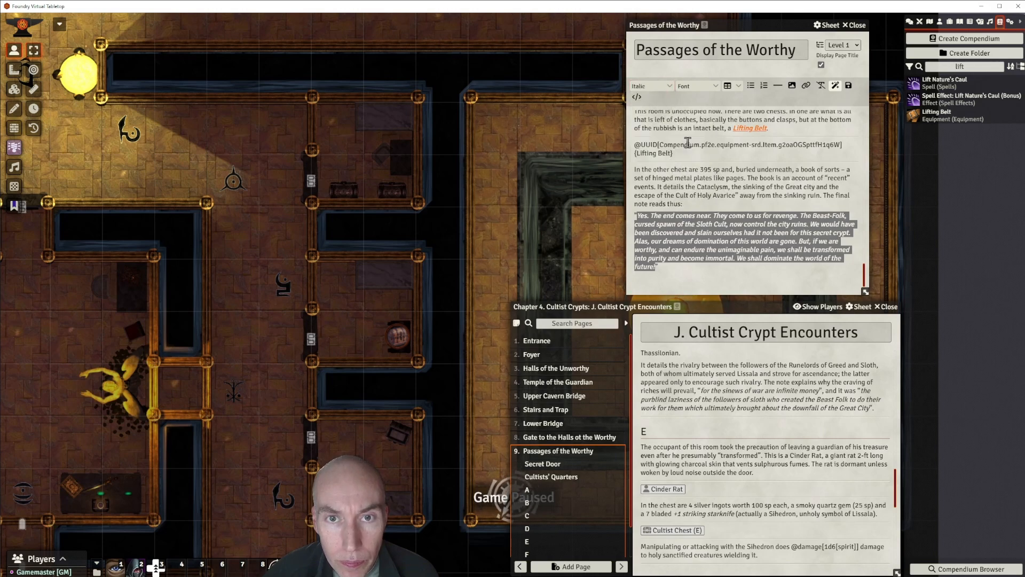
pyautogui.click(732, 224)
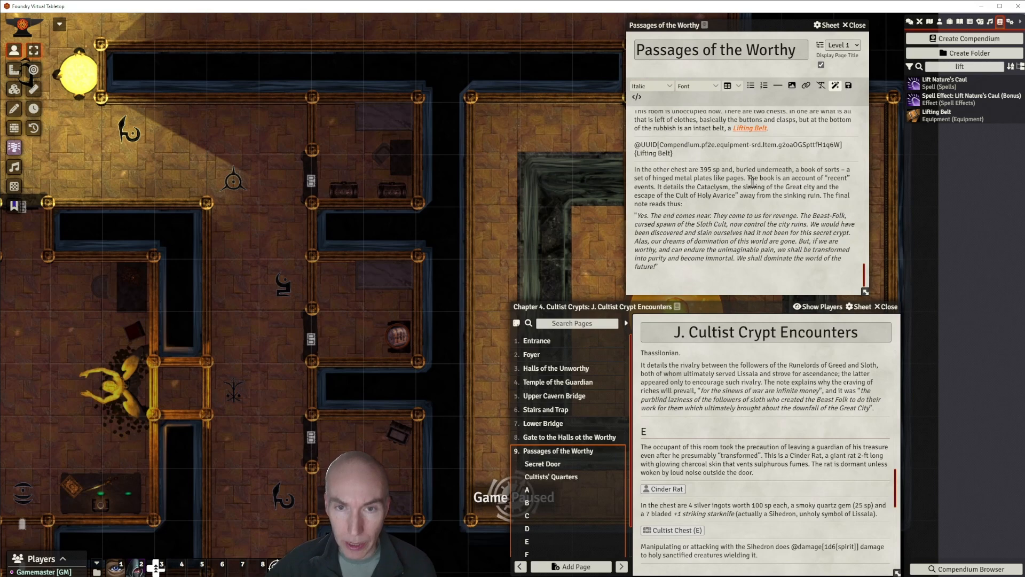
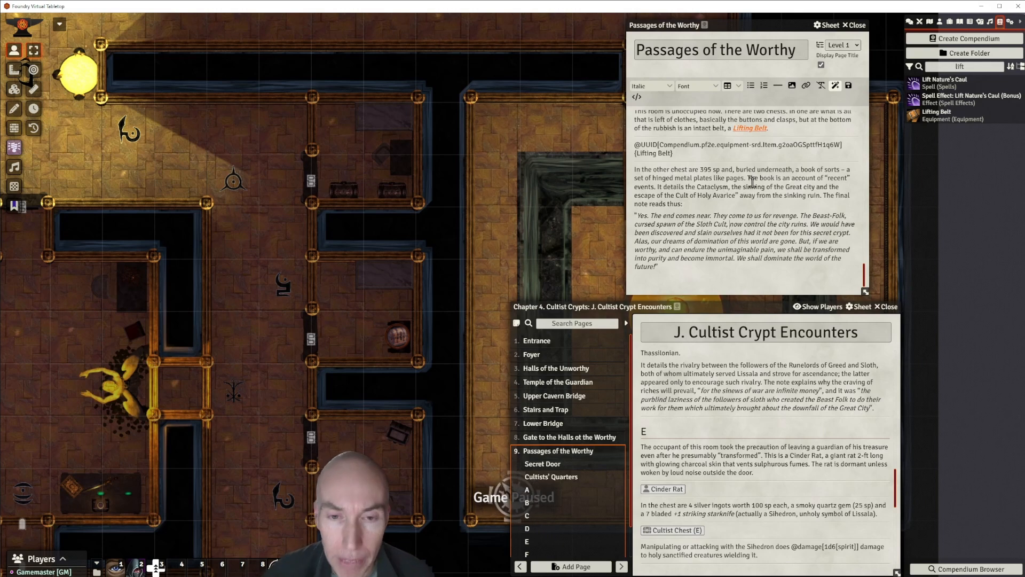
# Split the second chest's paragraph in section H before "The book is an account" and insert a horizontal line there.
pyautogui.click(778, 86)
pyautogui.scroll(3, 759, 188)
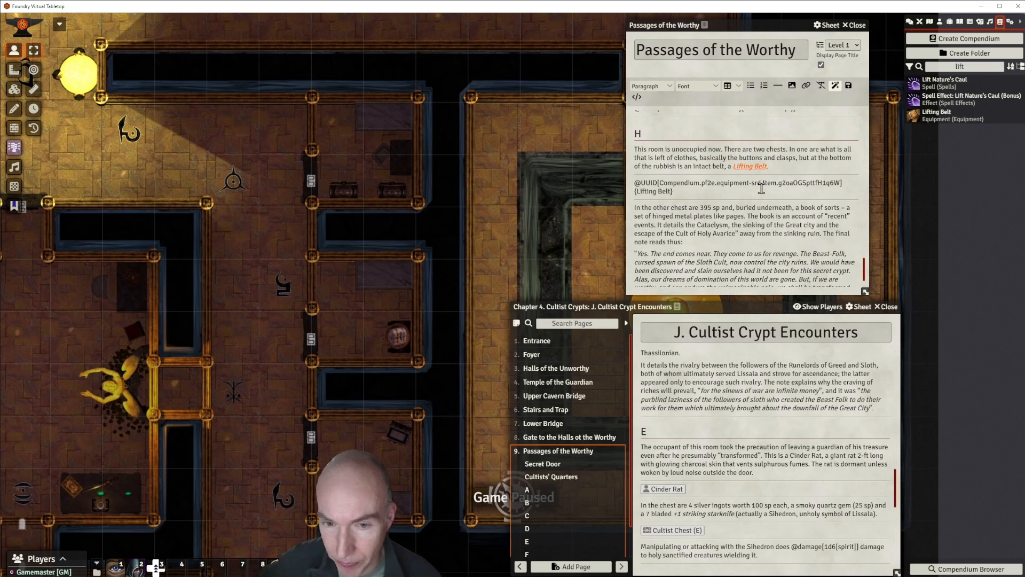
pyautogui.scroll(-1, 761, 193)
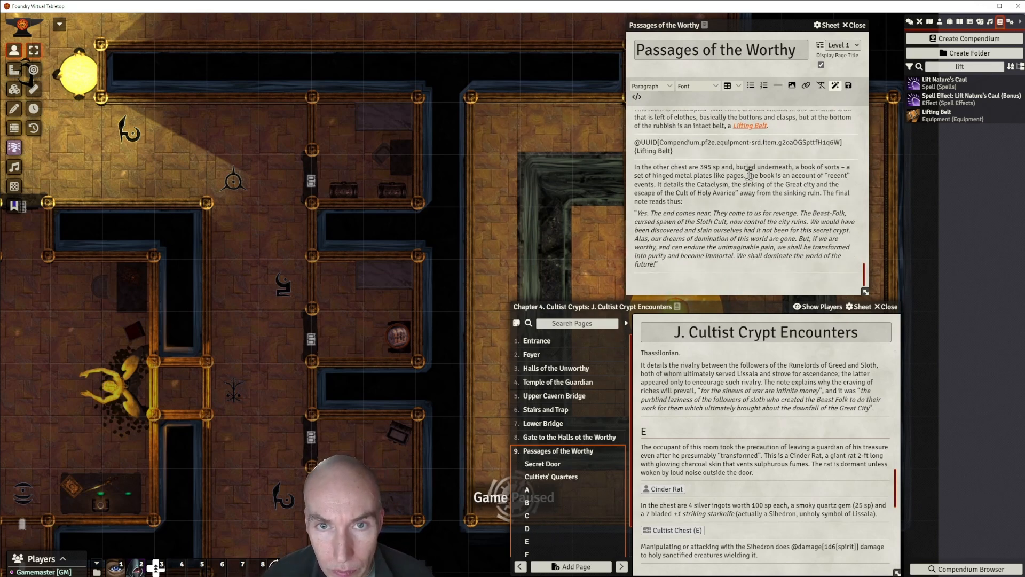
pyautogui.press('Return')
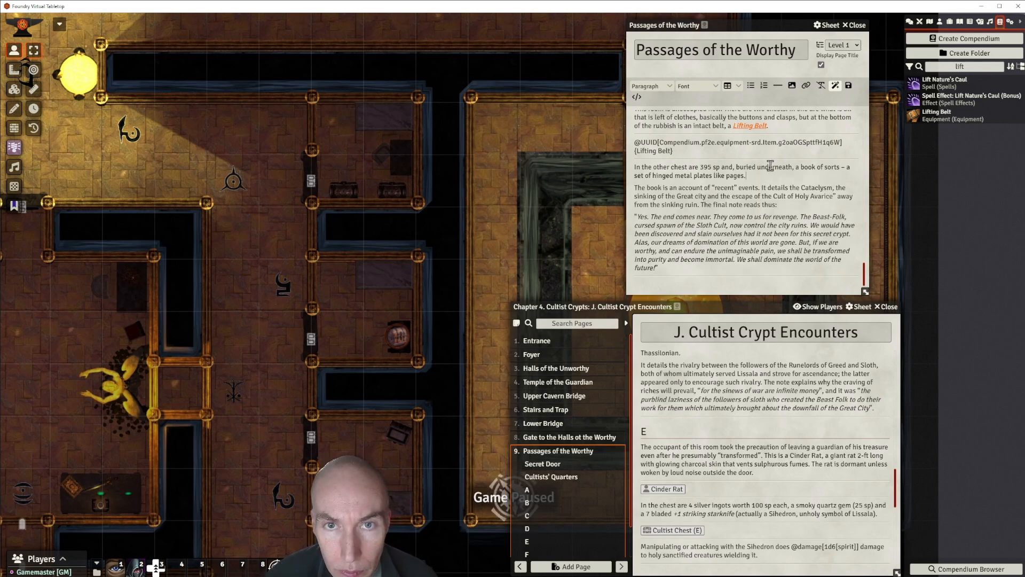
pyautogui.click(778, 85)
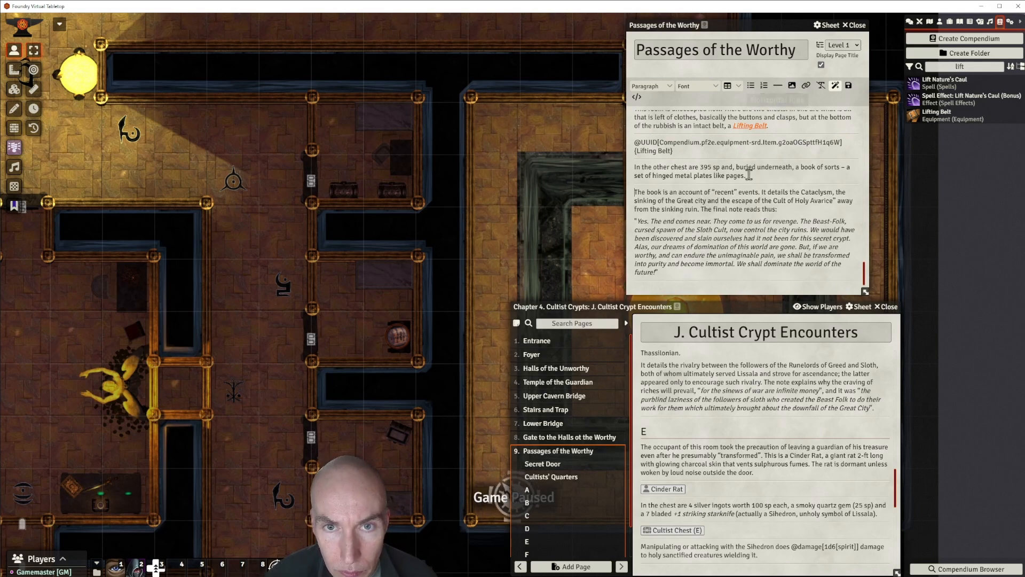
pyautogui.click(776, 87)
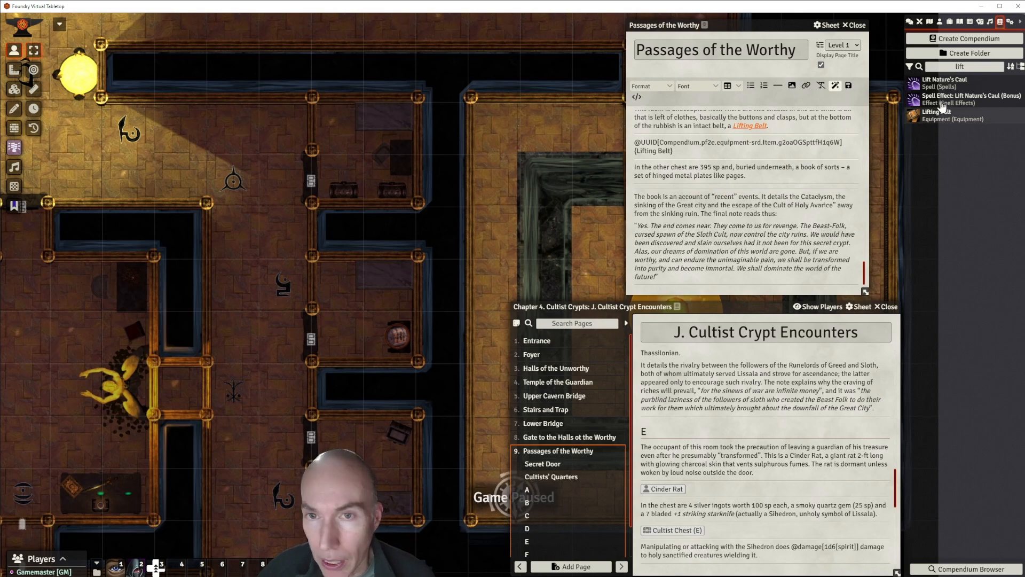
# Duplicate the Cultist Chest (G) actor in the Loot folder.
pyautogui.click(940, 22)
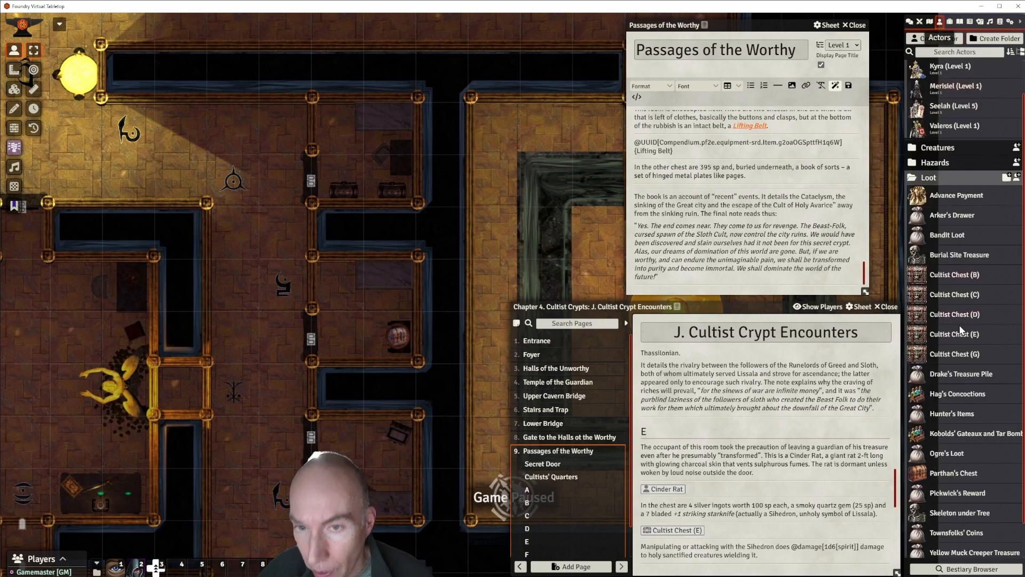
pyautogui.rightClick(946, 356)
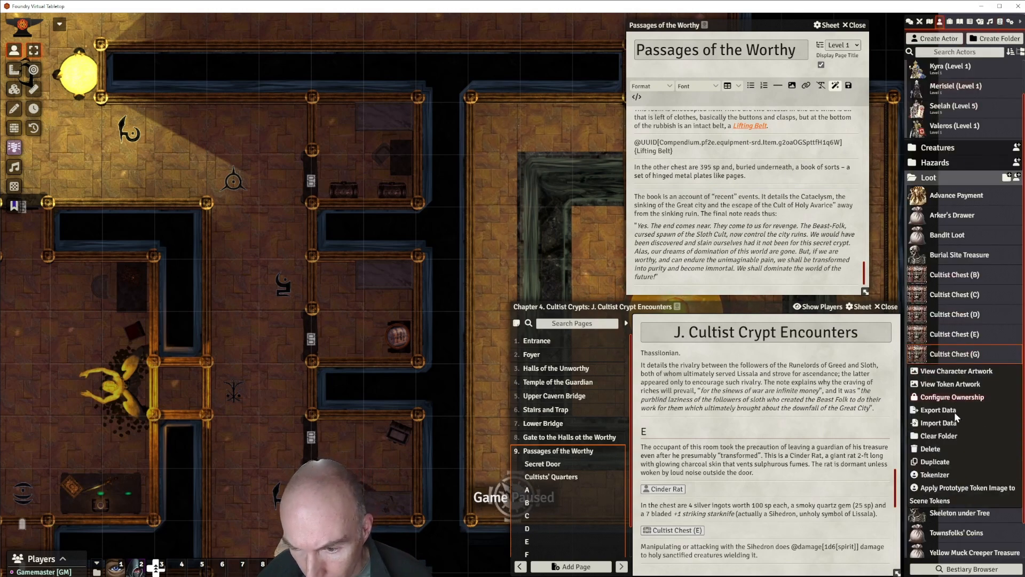
pyautogui.click(935, 462)
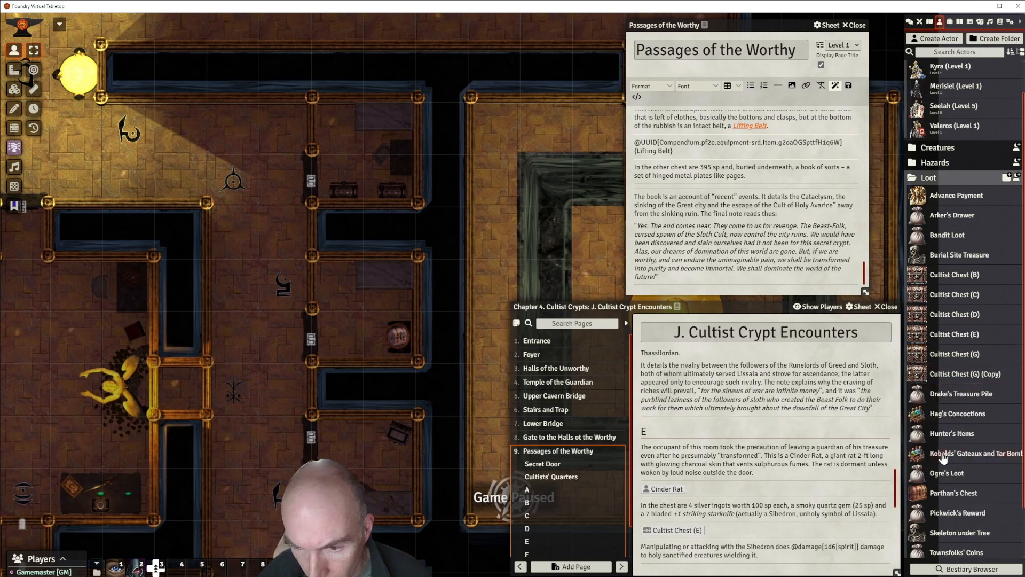
# Open the copied chest's sheet and rename it Cultist Chest (H).
pyautogui.click(960, 376)
pyautogui.click(581, 186)
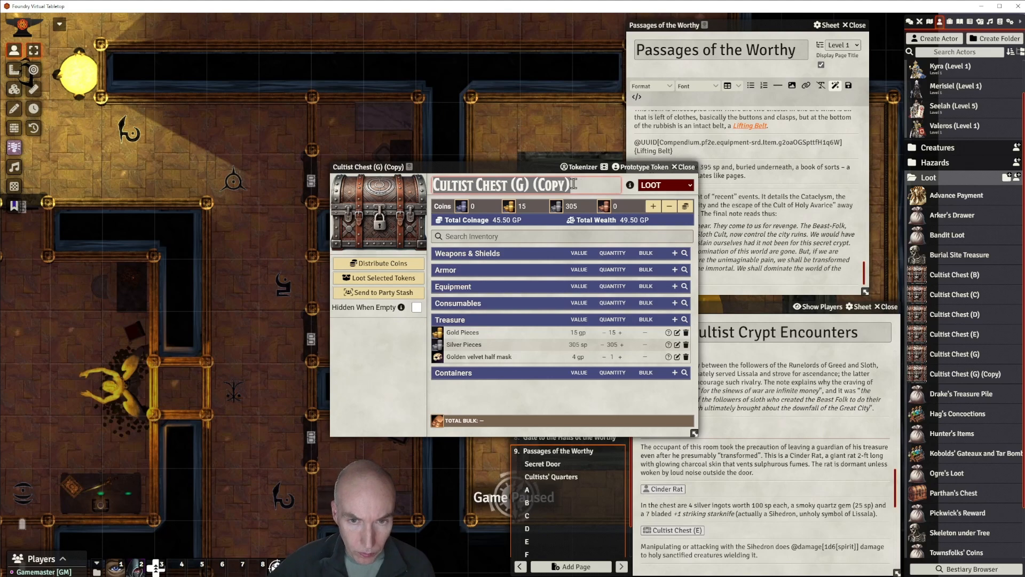
pyautogui.press('BackSpace')
pyautogui.press('BackSpace')
pyautogui.press('BackSpace')
pyautogui.press('BackSpace')
pyautogui.press('BackSpace')
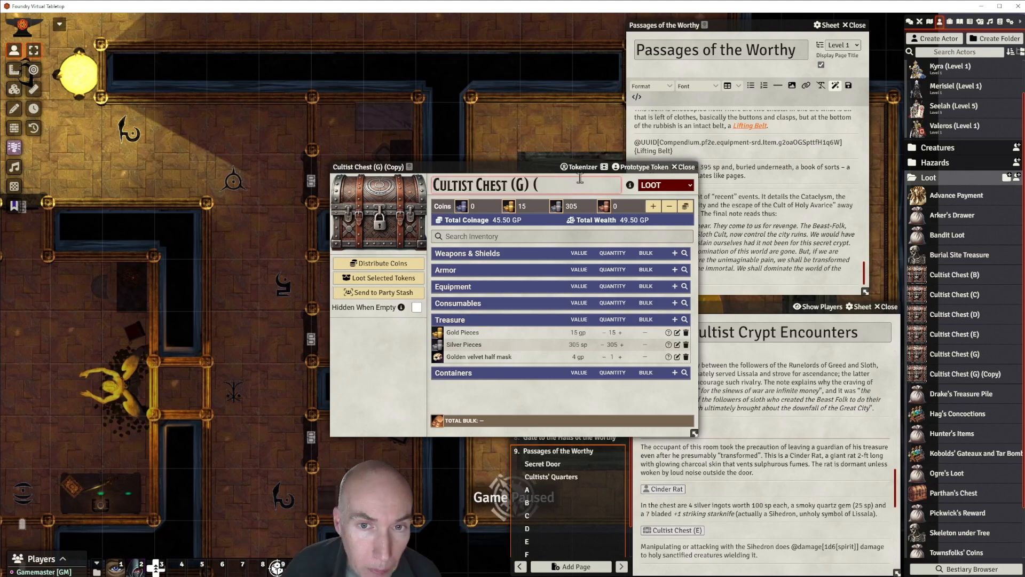
pyautogui.press('BackSpace')
pyautogui.press('BackSpace')
pyautogui.press('BackSpace')
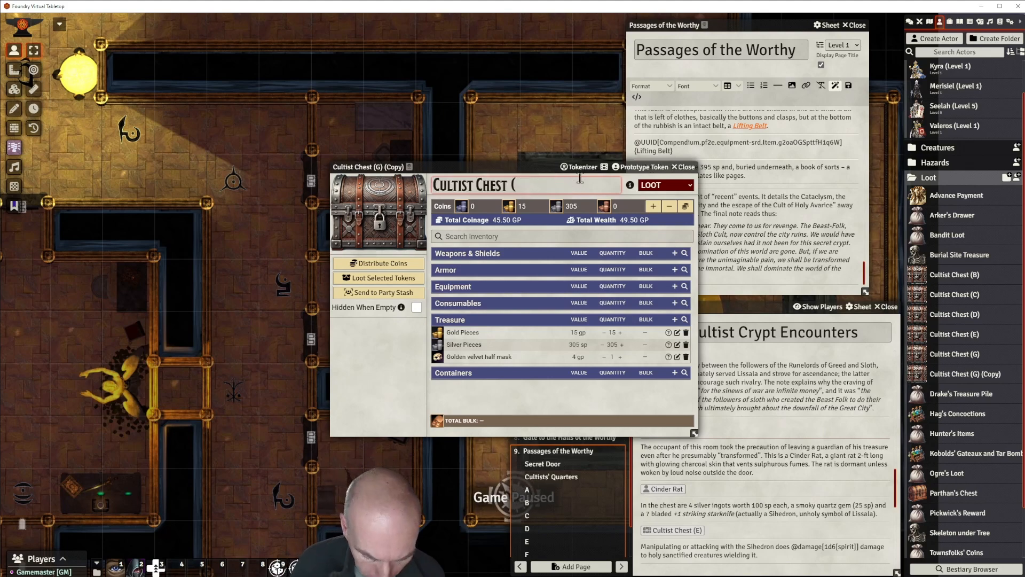
pyautogui.write('H)')
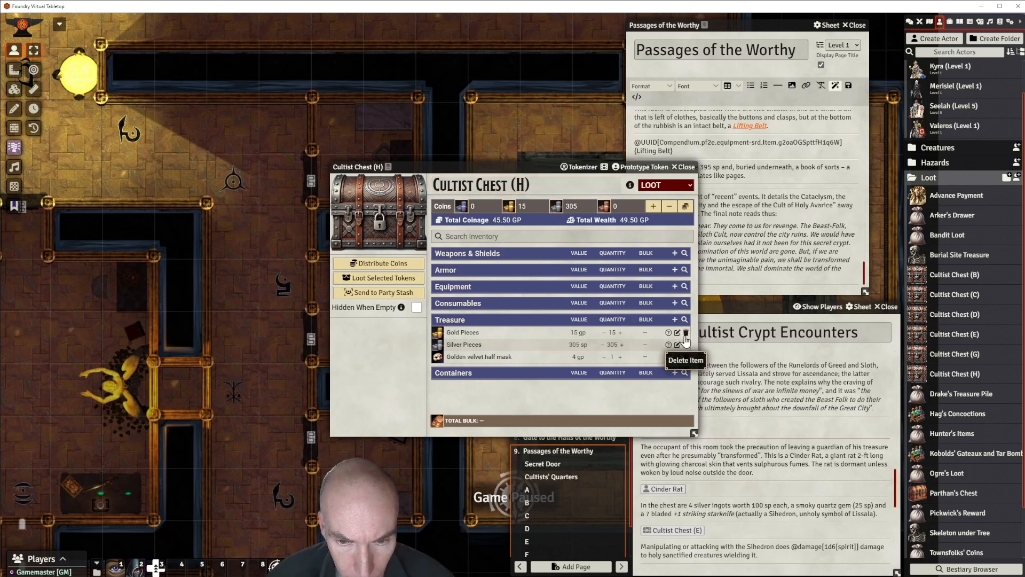
# Delete the gold pieces, silver pieces and golden velvet half mask from Cultist Chest (H).
pyautogui.click(686, 334)
pyautogui.press('Return')
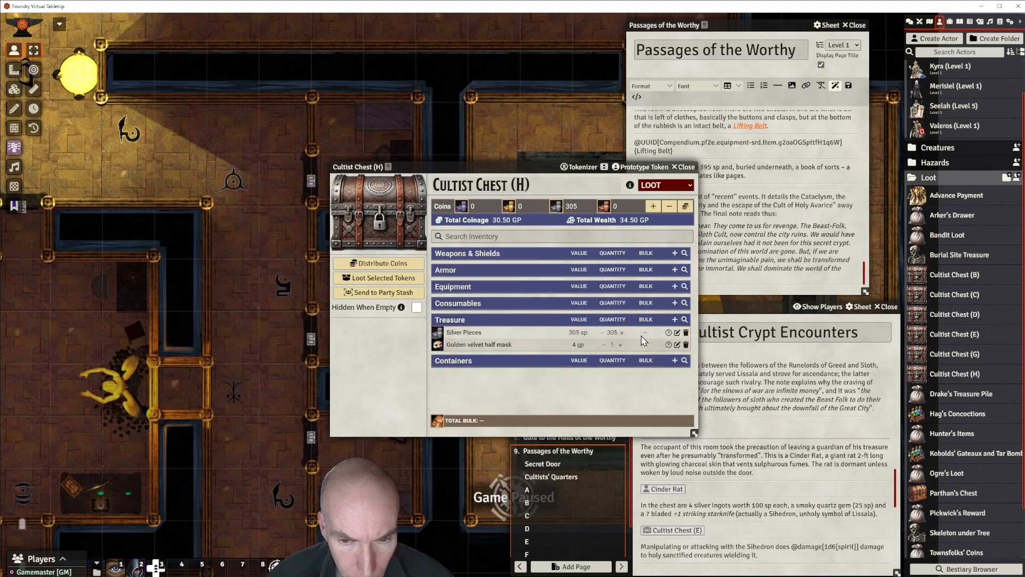
pyautogui.click(686, 334)
pyautogui.press('Return')
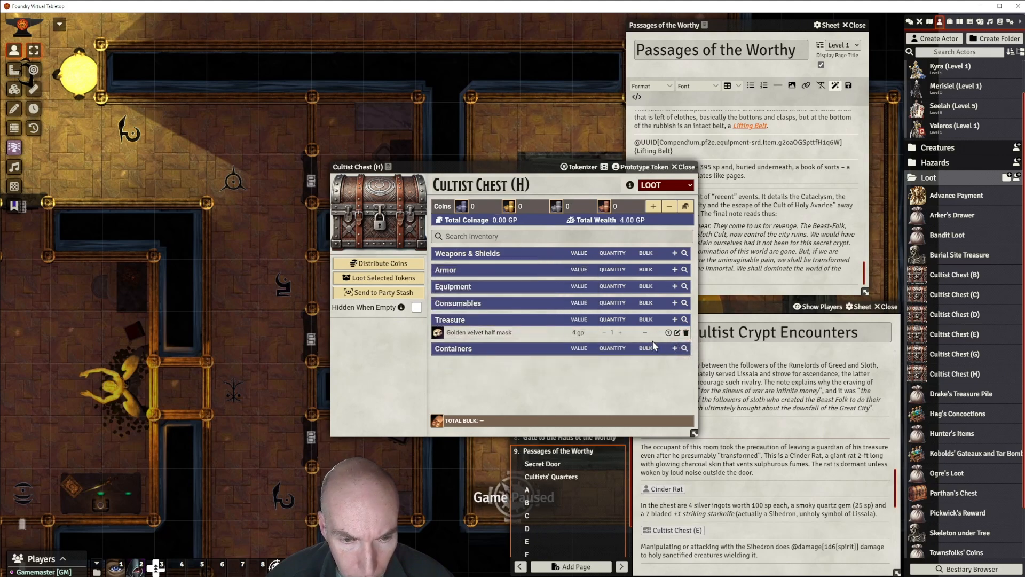
pyautogui.click(686, 334)
pyautogui.press('Return')
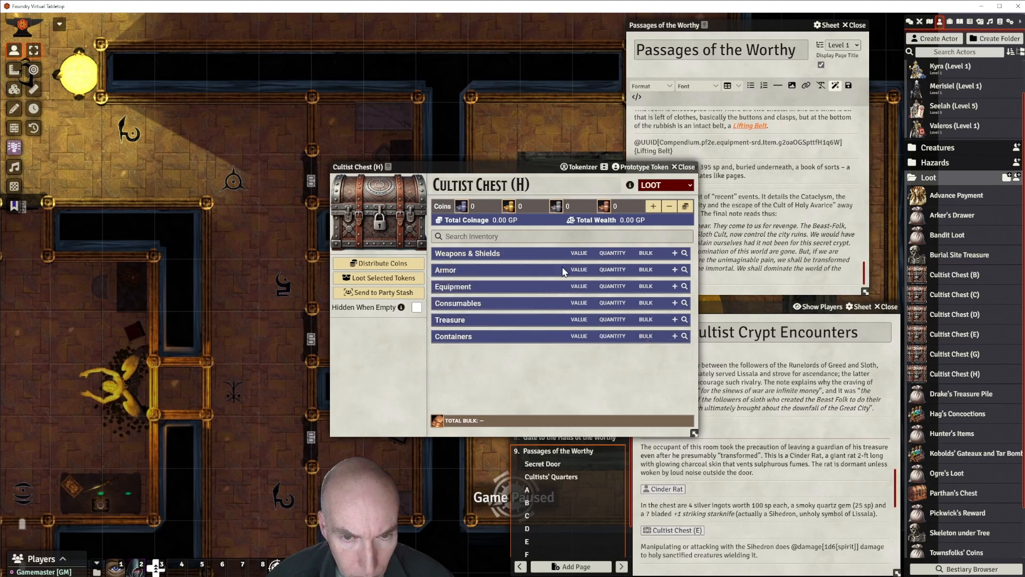
# Add 395 silver coins to Cultist Chest (H) and move its sheet clear of the journal page.
pyautogui.click(651, 207)
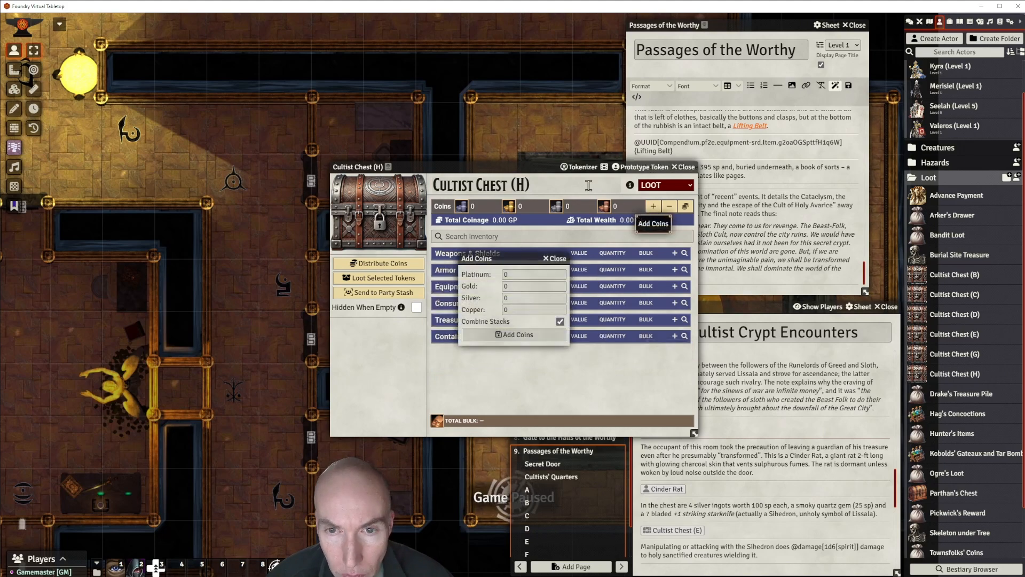
pyautogui.click(511, 298)
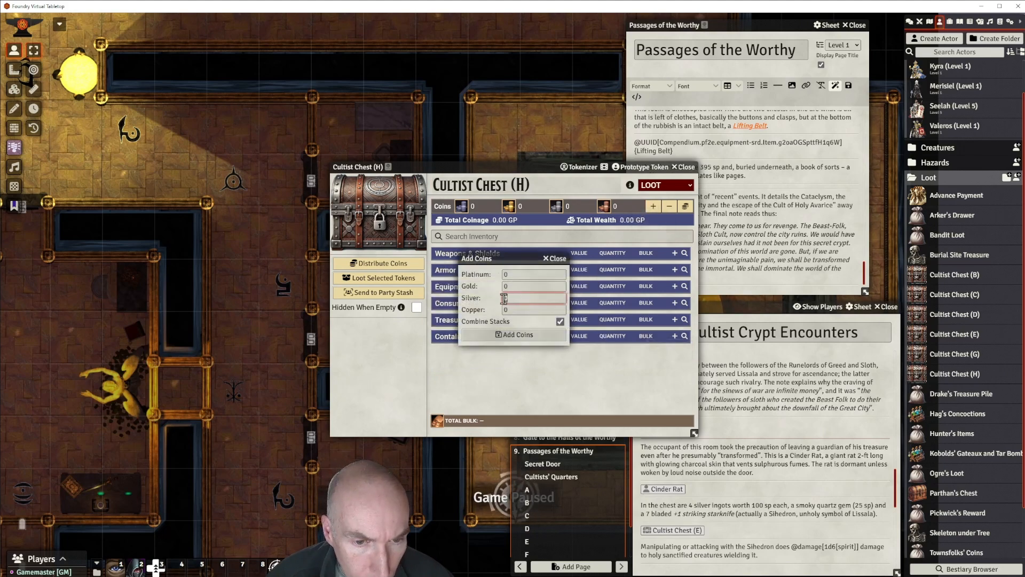
pyautogui.write('39')
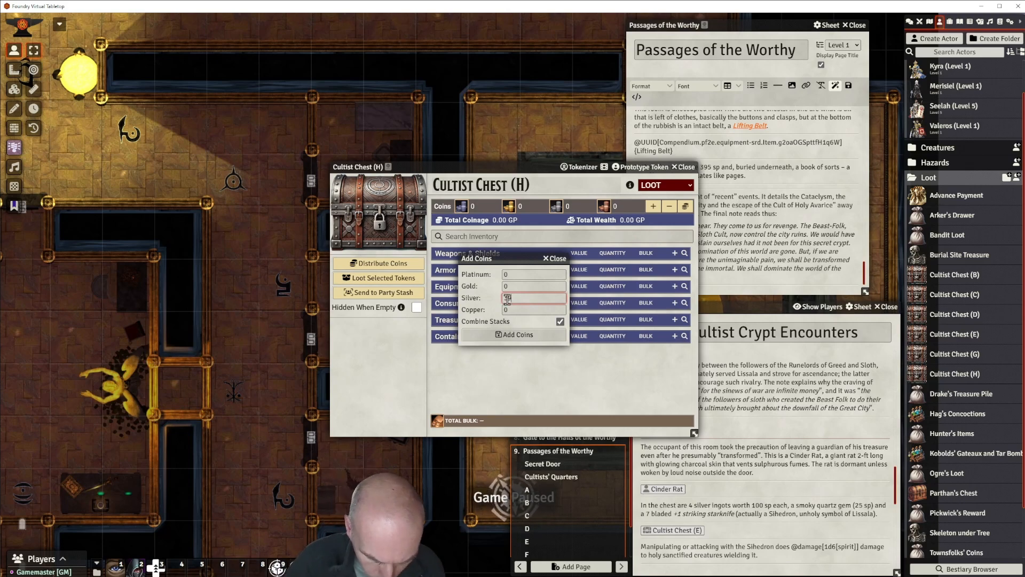
pyautogui.write('5')
pyautogui.click(507, 336)
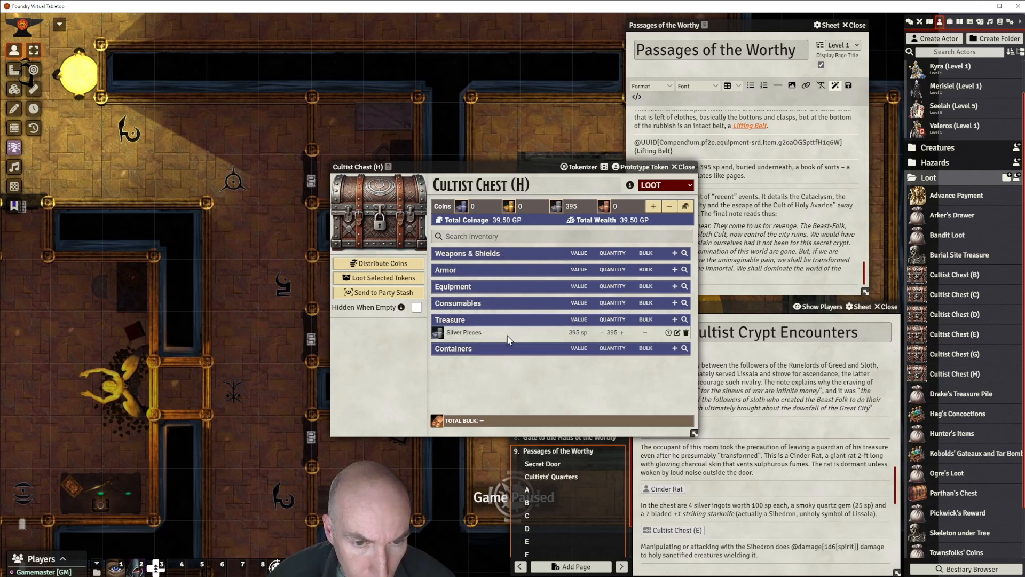
pyautogui.moveTo(539, 166); pyautogui.dragTo(463, 123)
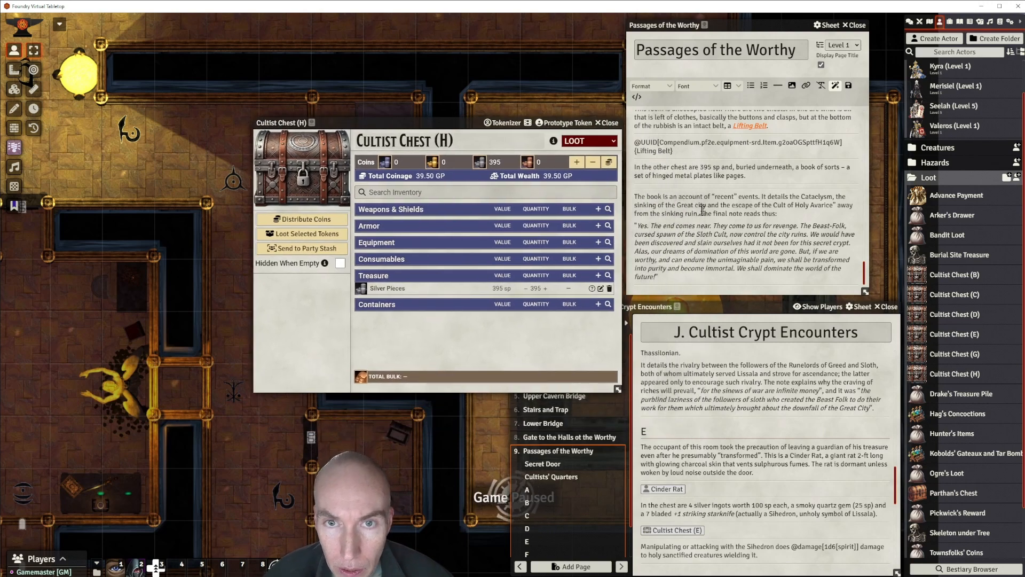
# Move the +1 Striking Sihedron item into the Strife in Grimbone folder, below Fishing Net.
pyautogui.scroll(1, 733, 217)
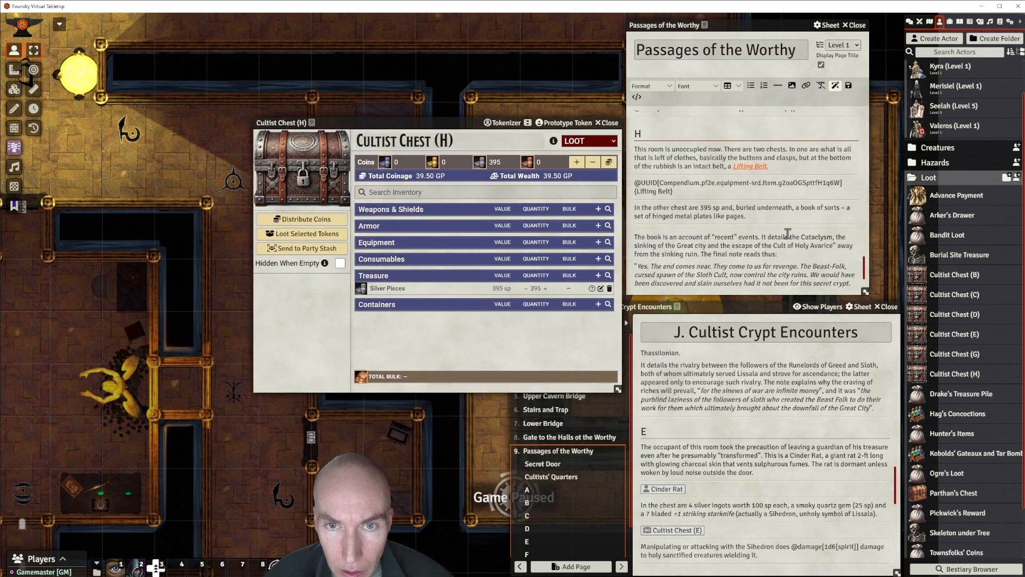
pyautogui.scroll(-1, 788, 233)
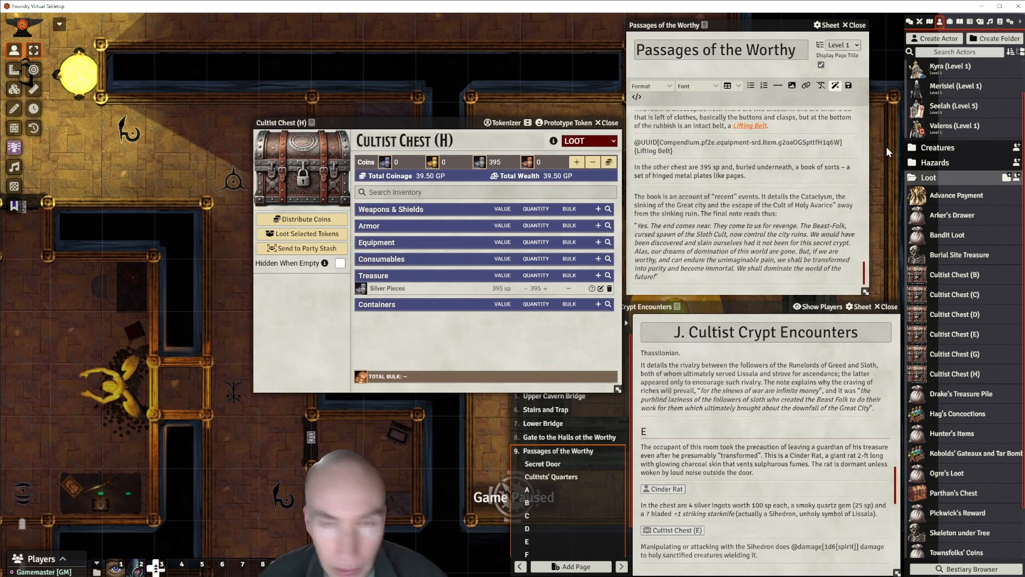
pyautogui.click(950, 23)
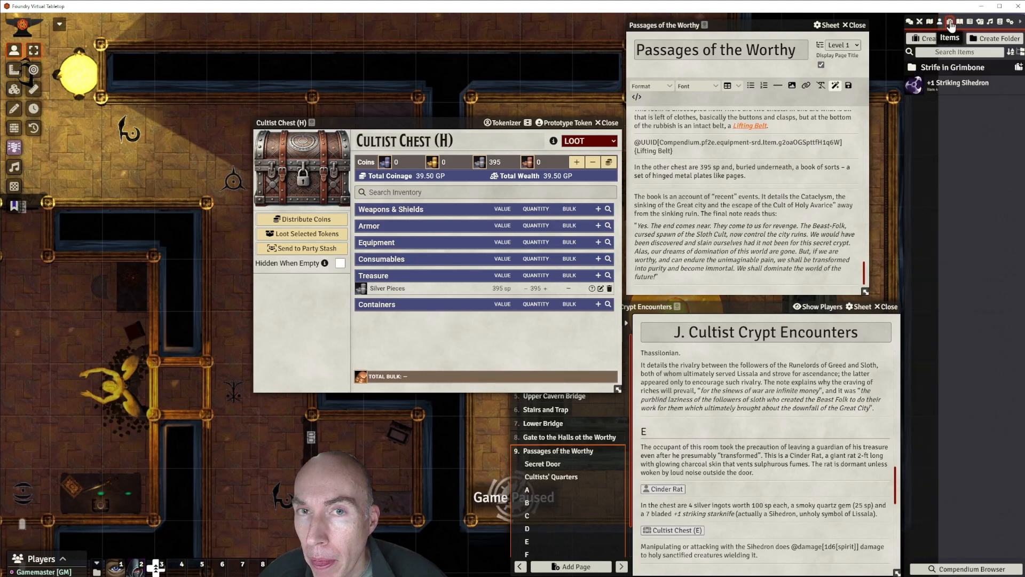
pyautogui.click(943, 67)
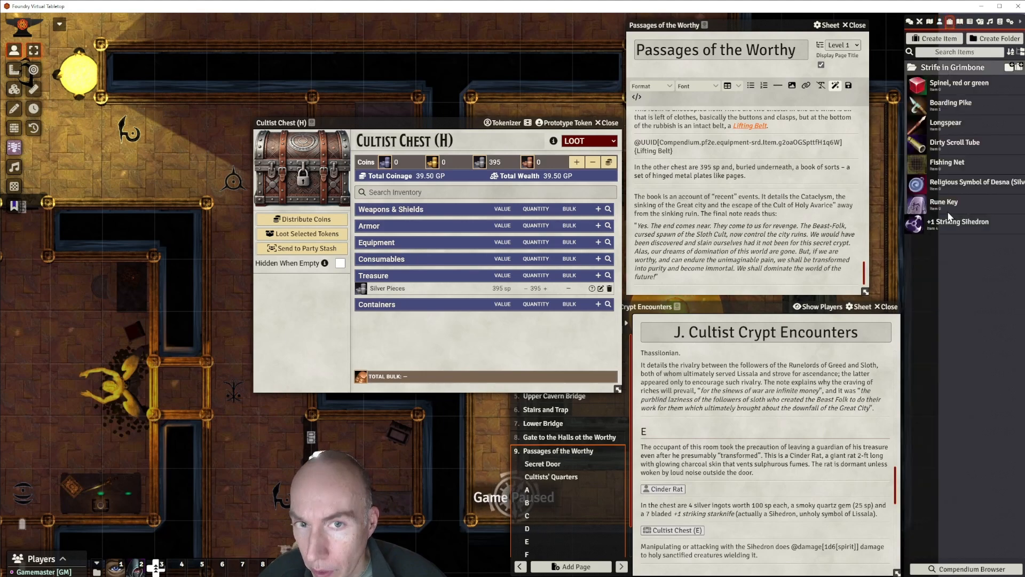
pyautogui.moveTo(956, 227); pyautogui.dragTo(964, 171)
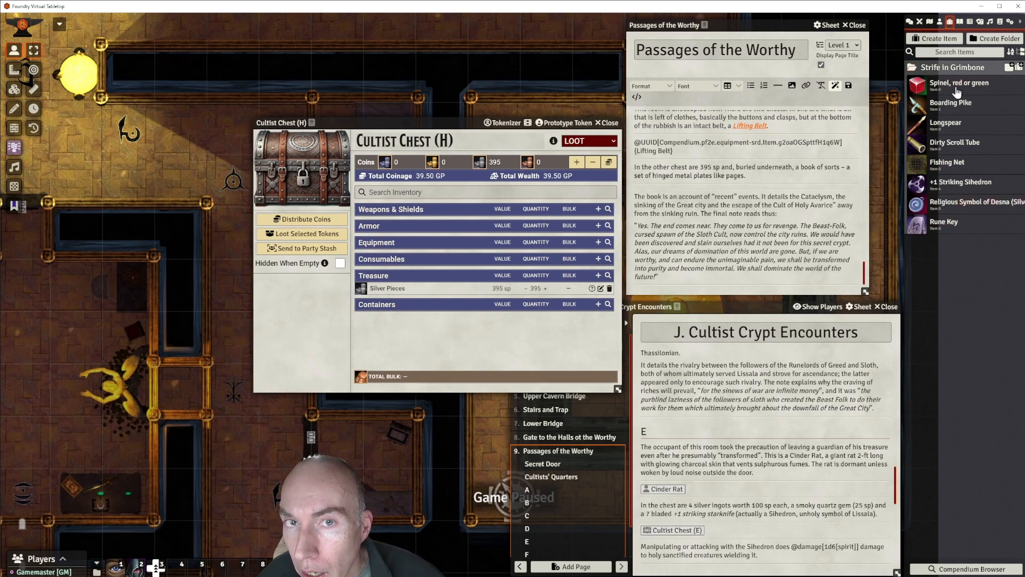
# Create a Treasure item named The Sinking of the Great City in the Strife in Grimbone folder and move its sheet beside the journal page.
pyautogui.click(1019, 71)
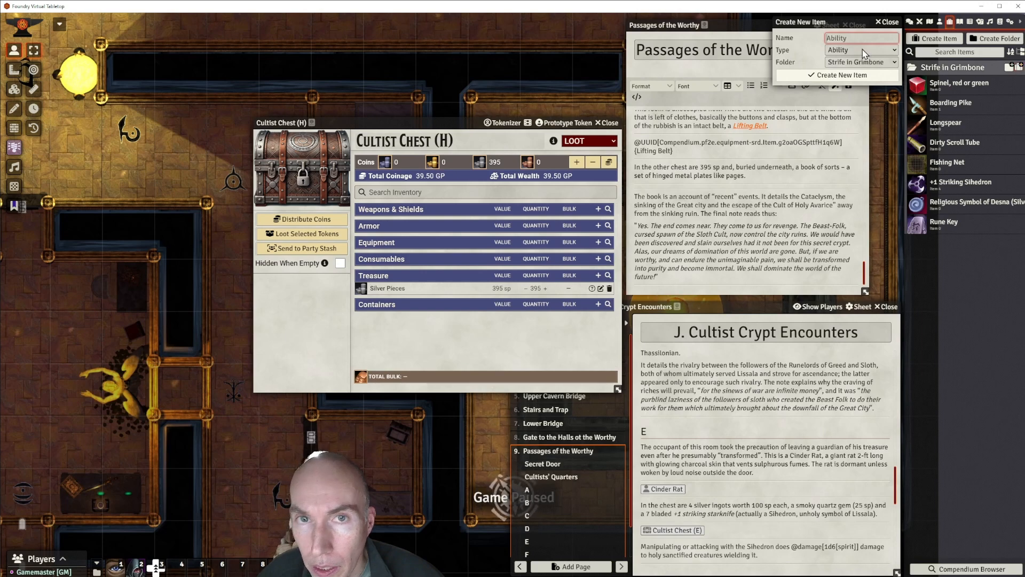
pyautogui.click(895, 50)
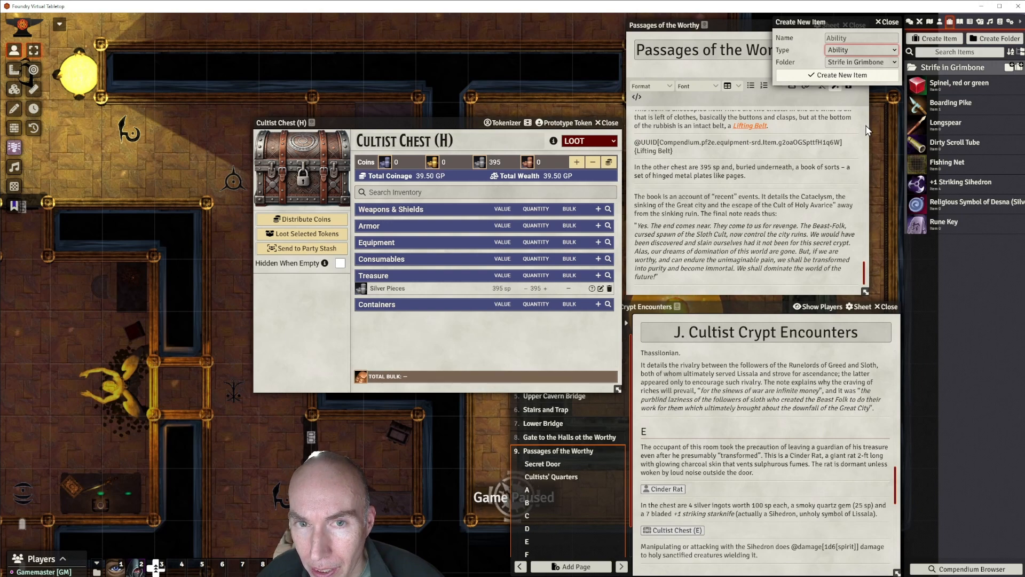
pyautogui.press('t')
pyautogui.click(845, 38)
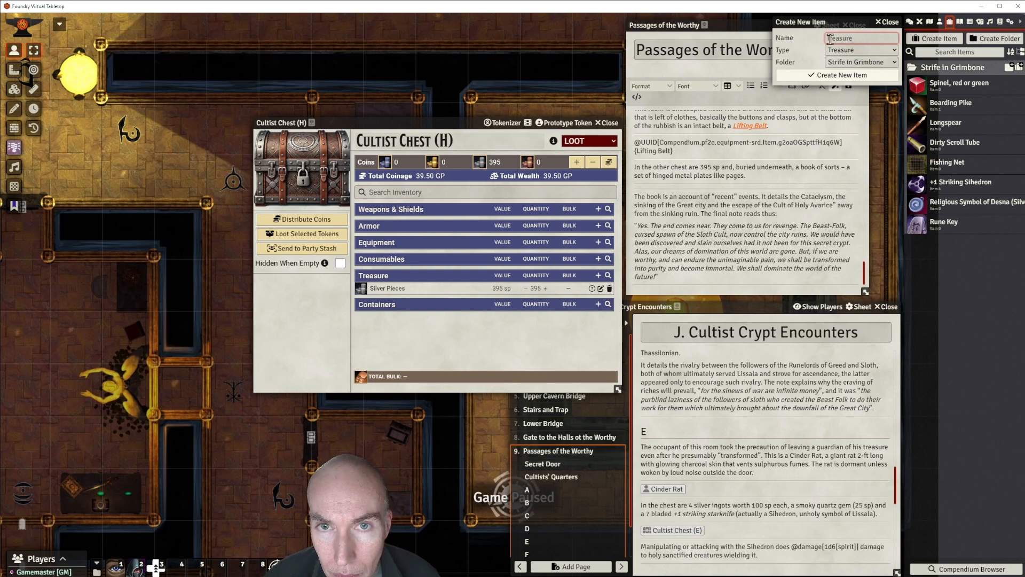
pyautogui.write('The Sin')
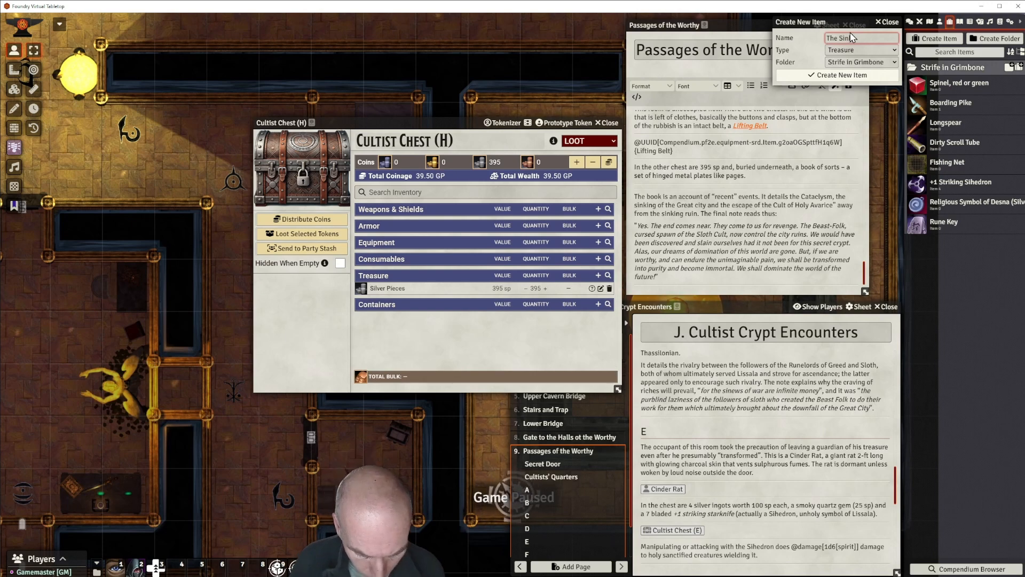
pyautogui.write('king of the G')
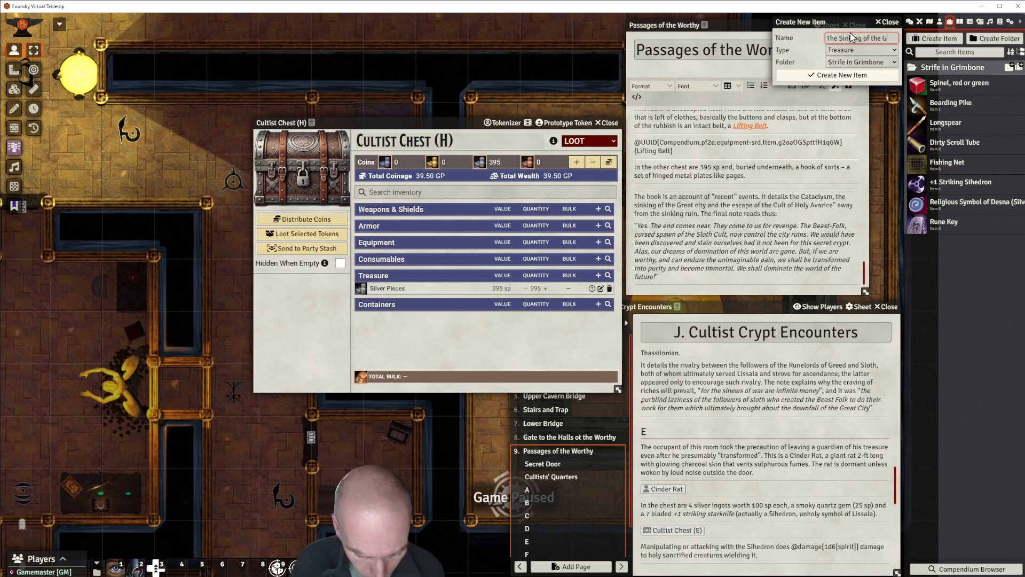
pyautogui.write('reat City')
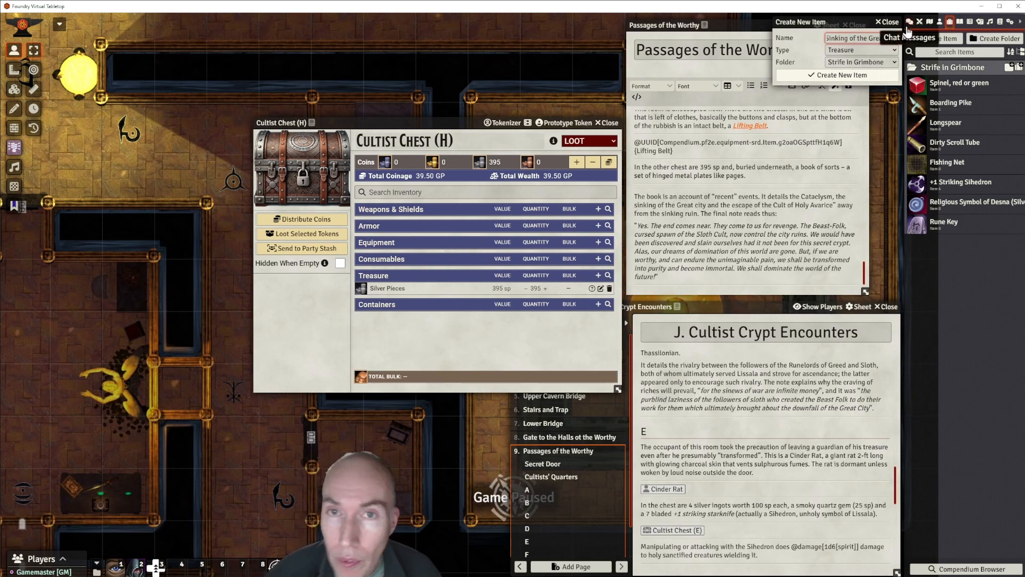
pyautogui.click(833, 78)
pyautogui.moveTo(443, 210); pyautogui.dragTo(617, 154)
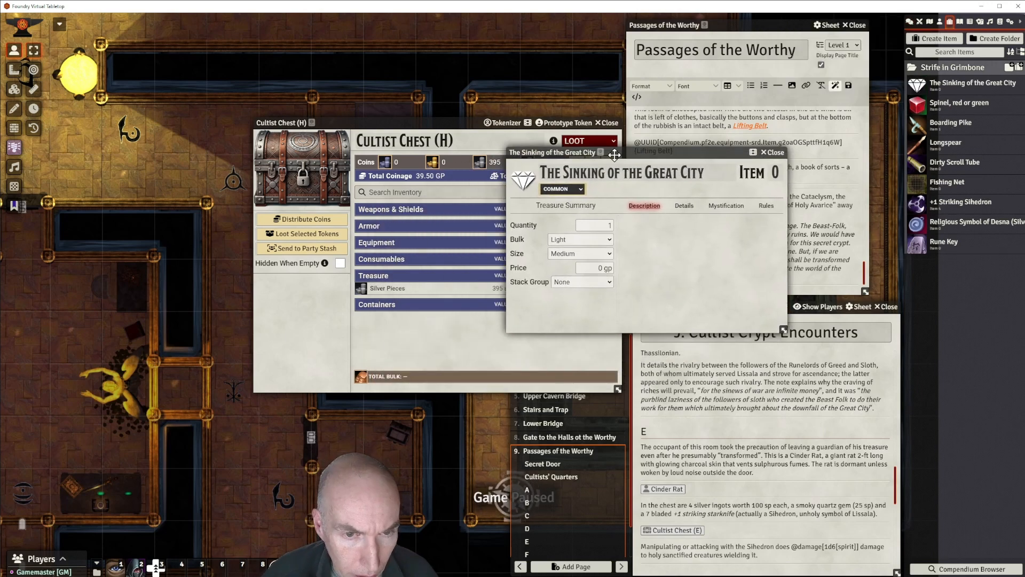
# Browse for a new image for The Sinking of the Great City, going to the systems/pf2e/icons/equipment folder.
pyautogui.click(524, 180)
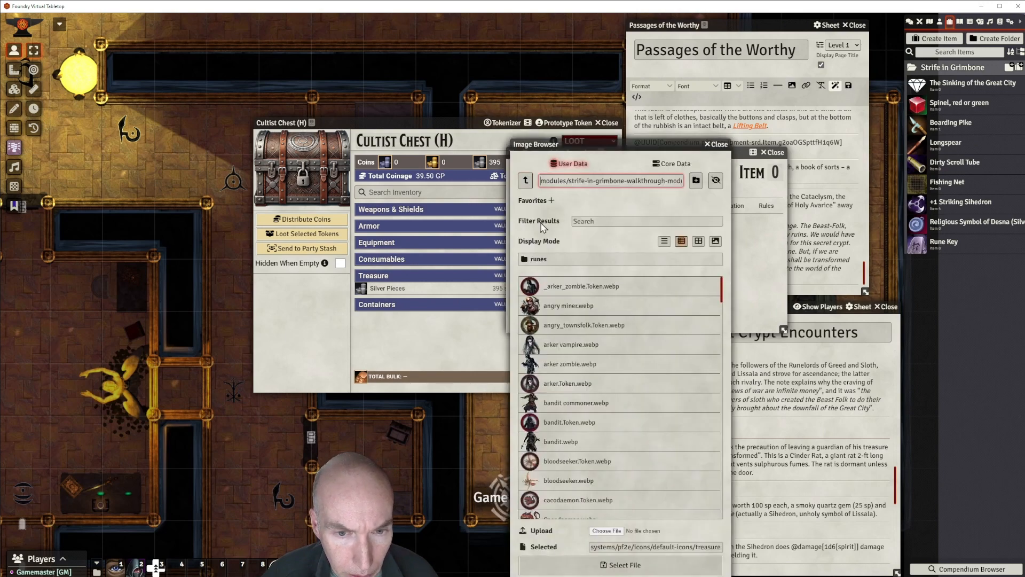
pyautogui.click(524, 181)
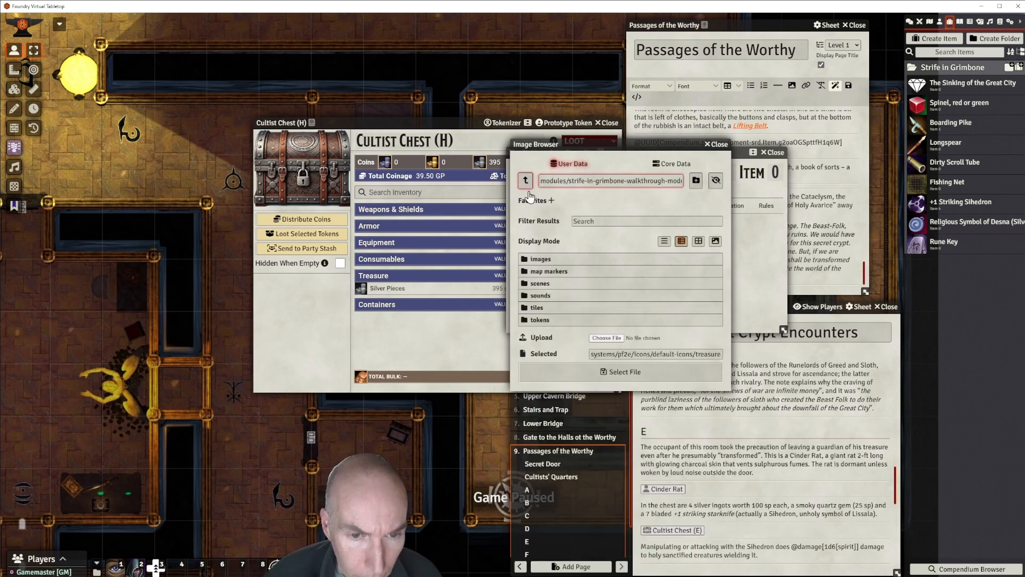
pyautogui.click(525, 180)
pyautogui.click(525, 181)
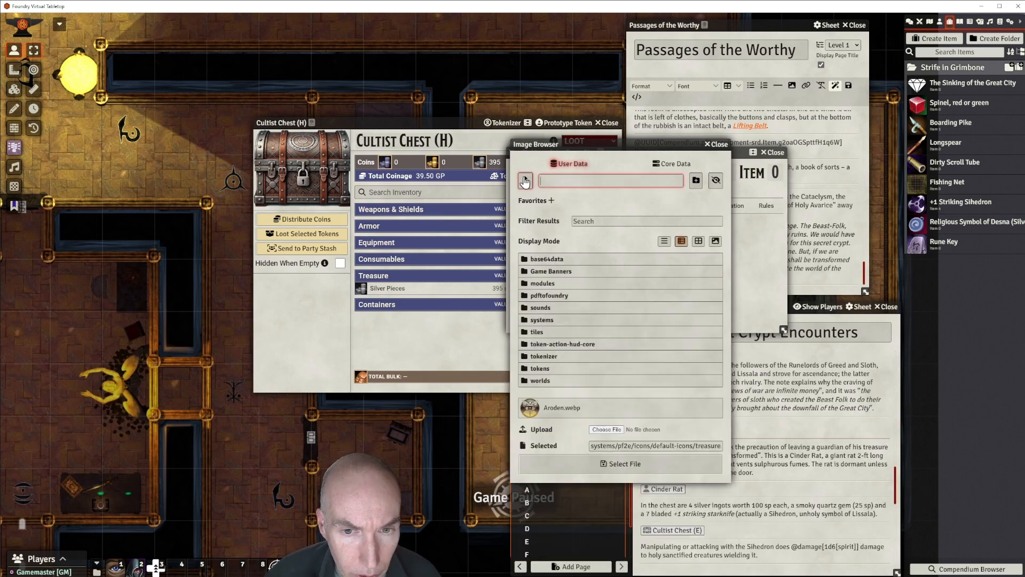
pyautogui.click(548, 331)
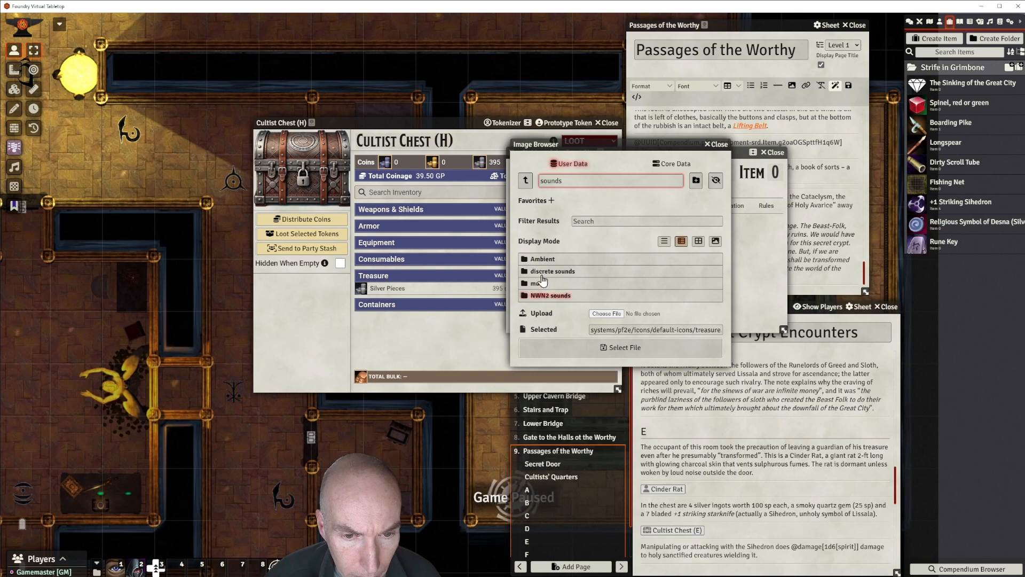
pyautogui.click(525, 181)
pyautogui.click(550, 320)
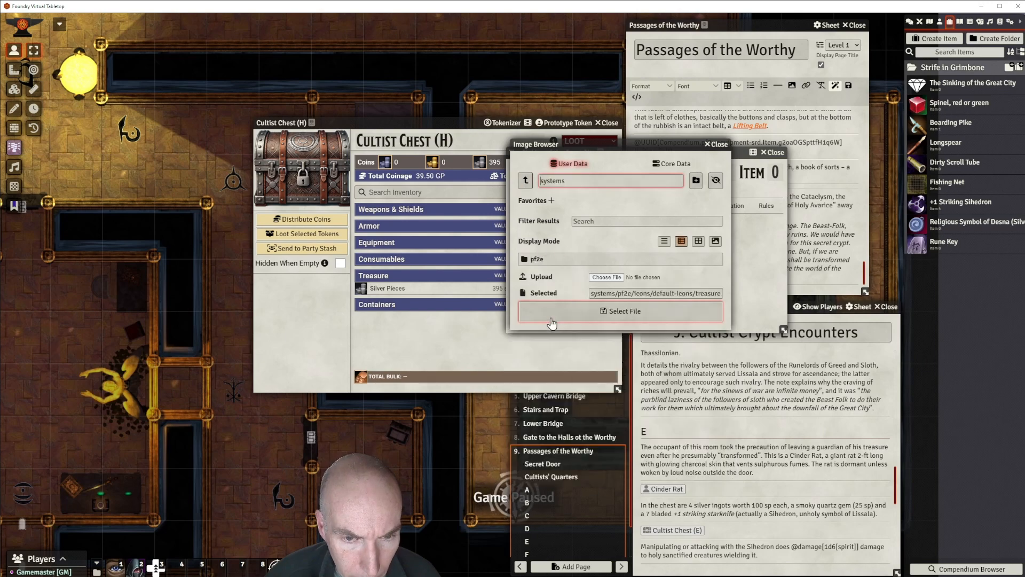
pyautogui.click(542, 261)
pyautogui.click(541, 260)
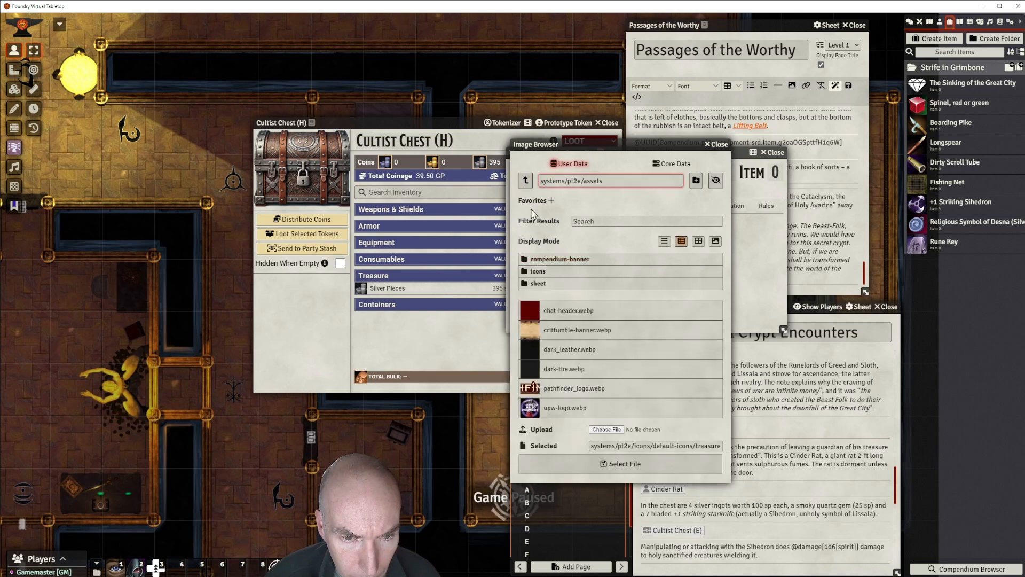
pyautogui.click(524, 181)
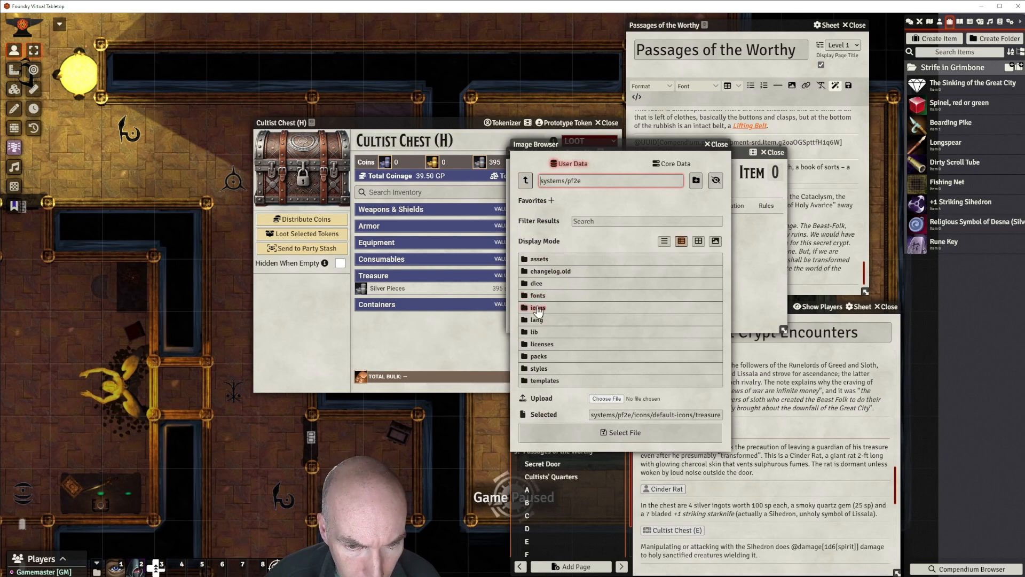
pyautogui.click(537, 308)
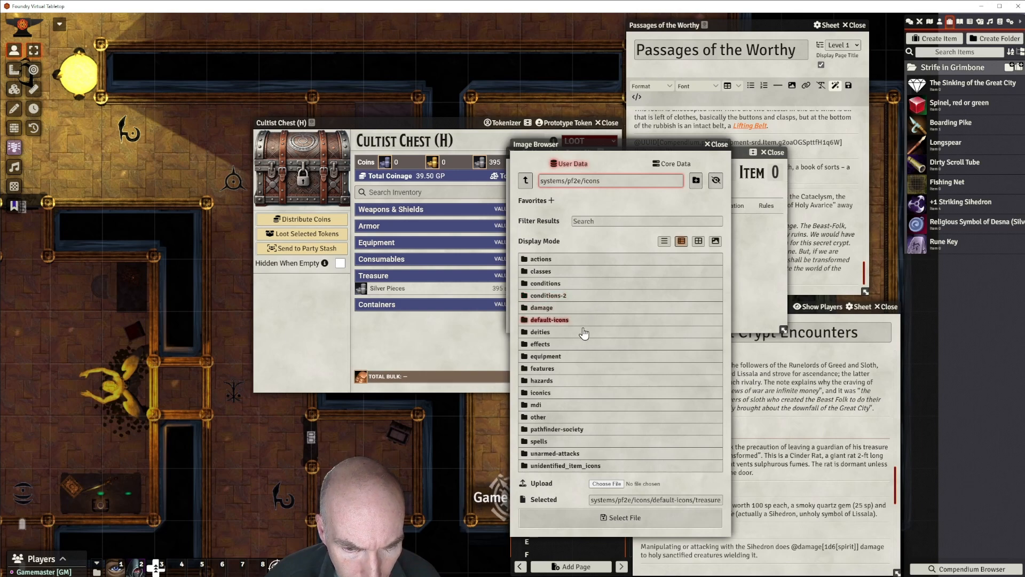
pyautogui.click(546, 357)
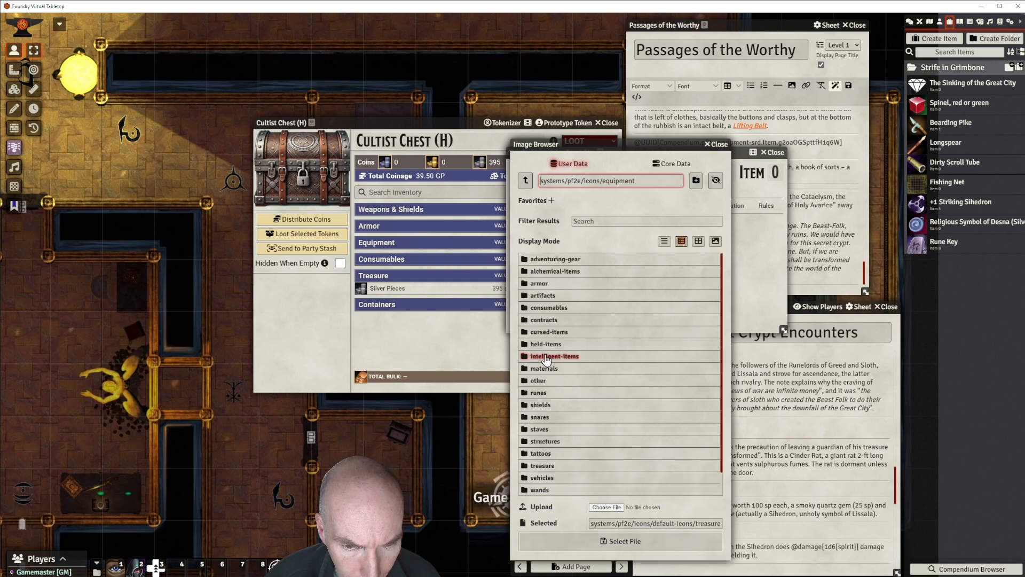
# Check the other and spellbooks icon folders, and set a golden book image as the item's icon.
pyautogui.scroll(-2, 618, 312)
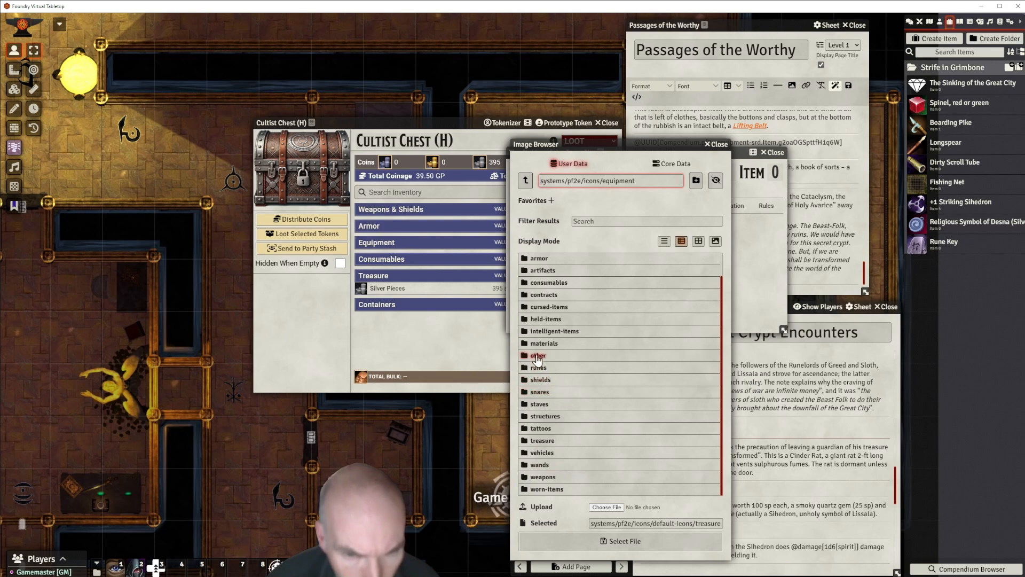
pyautogui.click(537, 356)
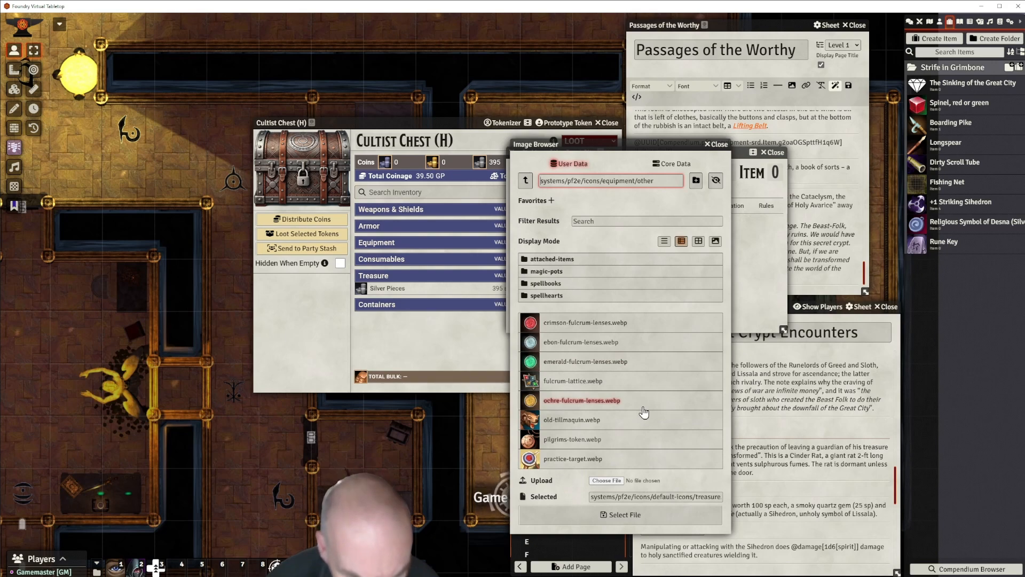
pyautogui.click(526, 181)
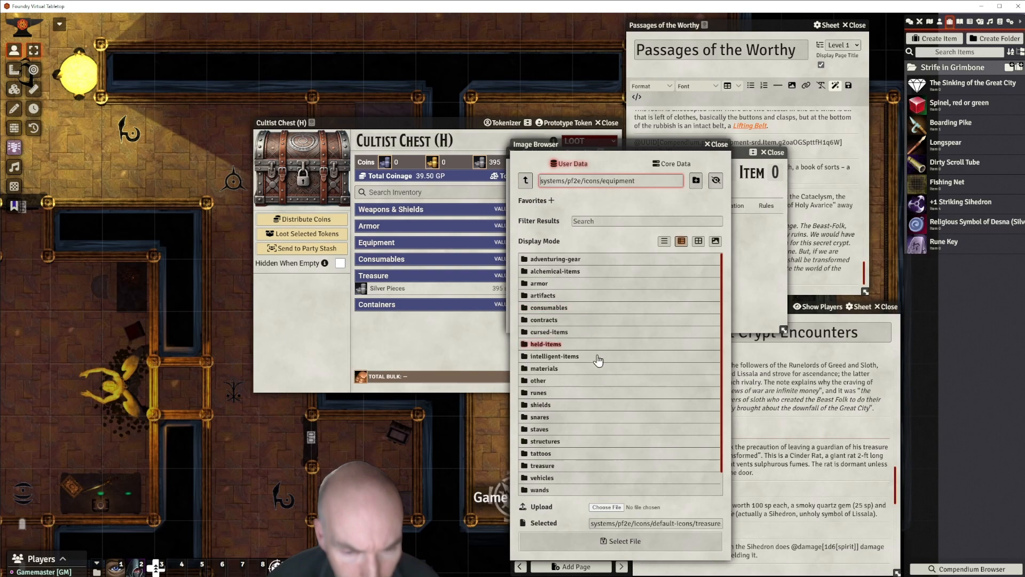
pyautogui.click(540, 381)
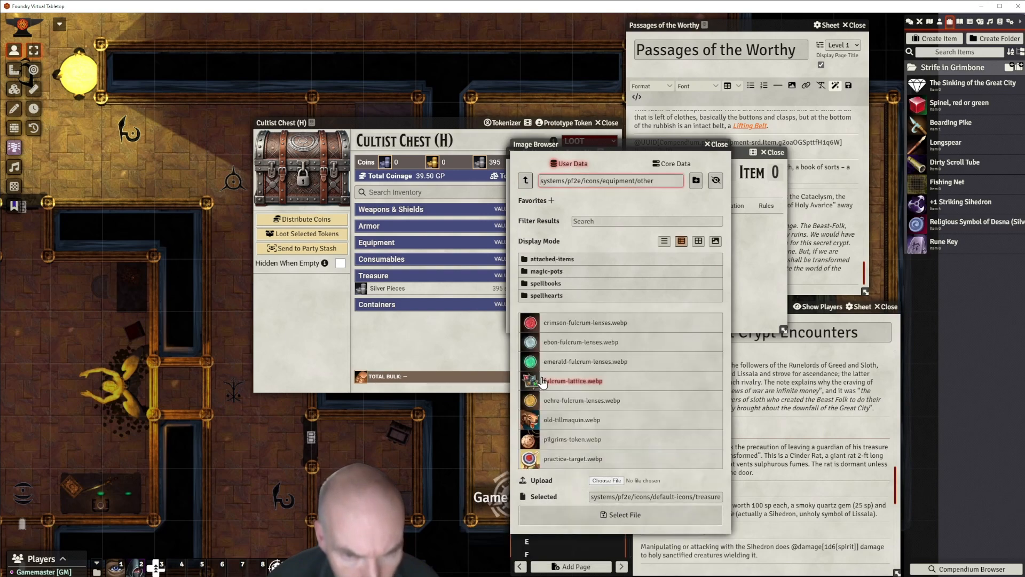
pyautogui.click(557, 284)
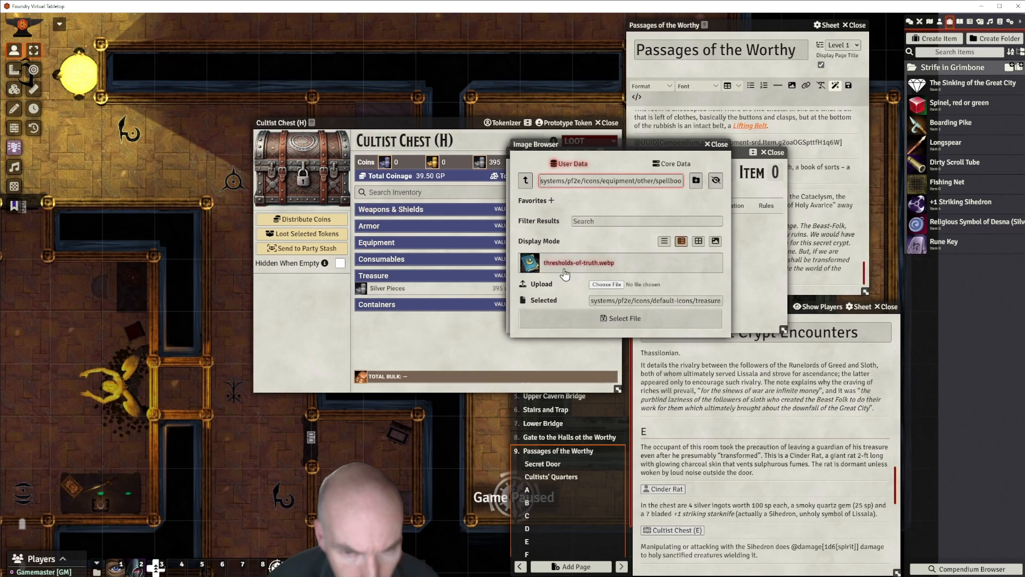
pyautogui.click(525, 181)
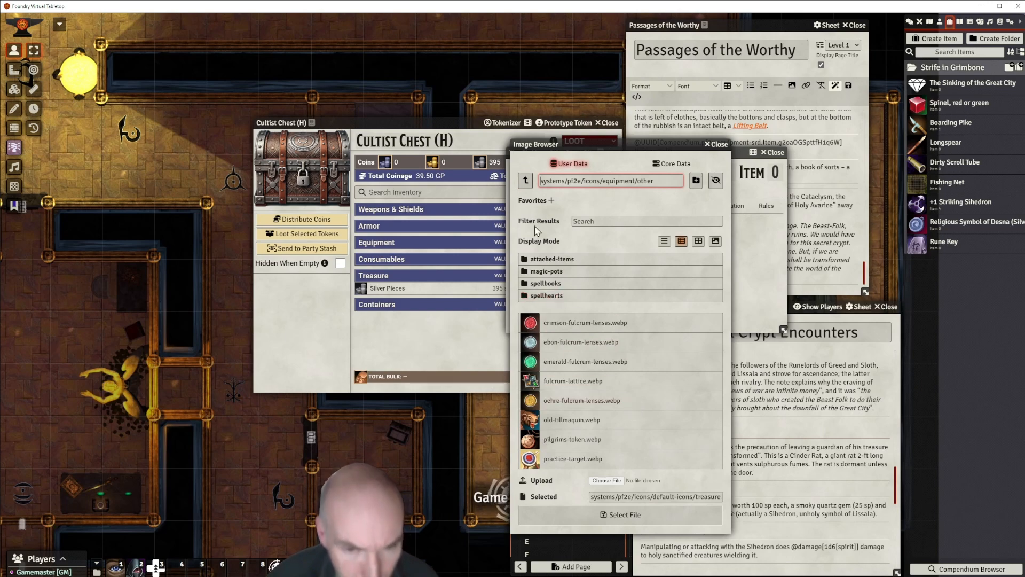
pyautogui.click(526, 182)
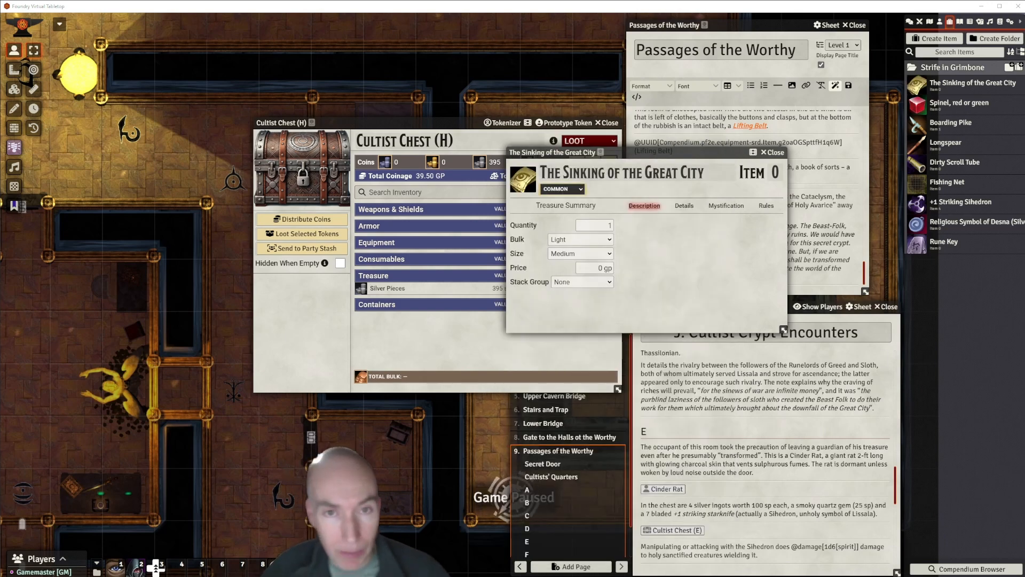
# Check the F and G entries of J. Cultist Crypt Encounters and move the book item's sheet clear of the Passages of the Worthy text.
pyautogui.moveTo(631, 153); pyautogui.dragTo(645, 155)
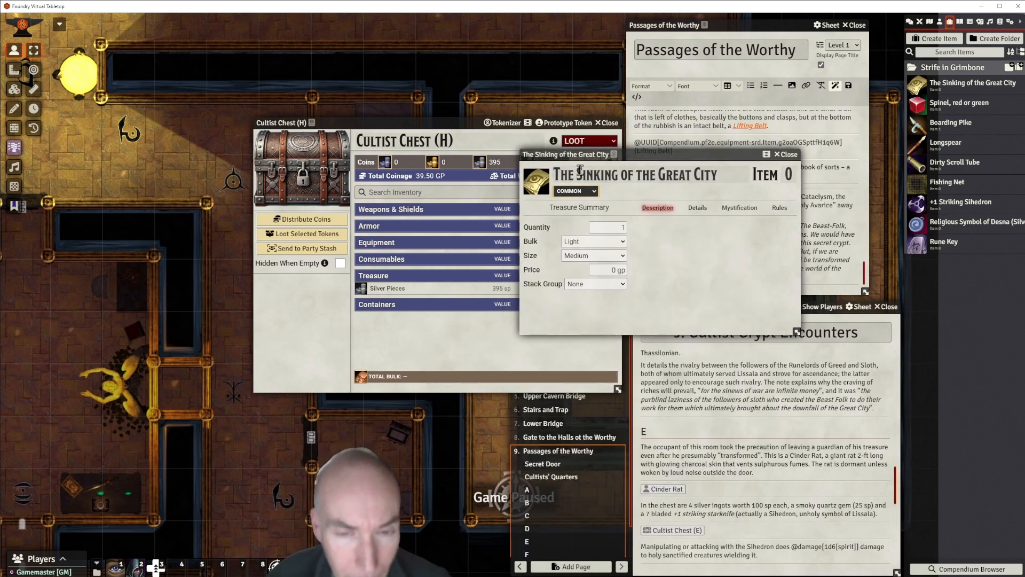
pyautogui.click(618, 271)
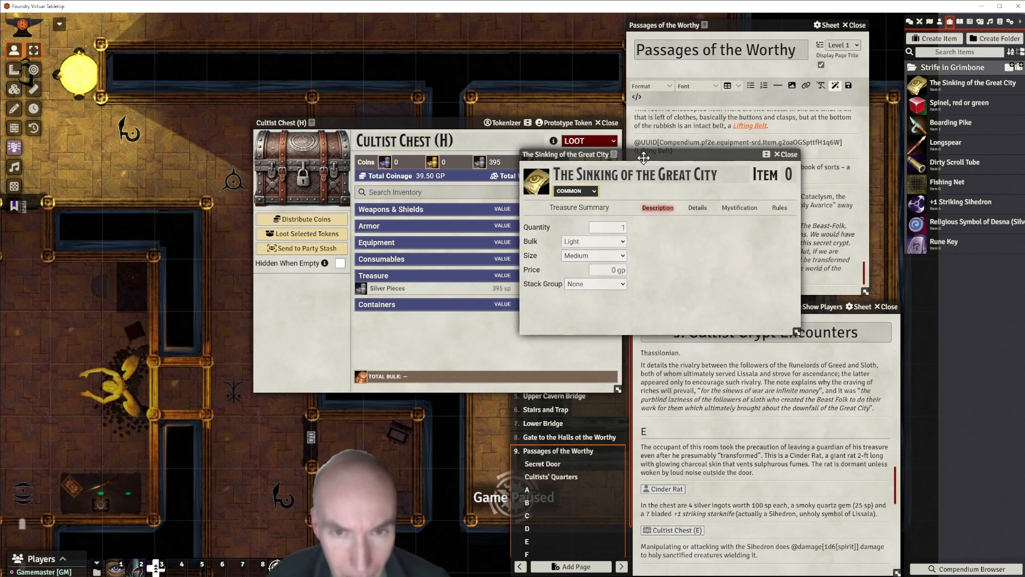
pyautogui.moveTo(638, 155); pyautogui.dragTo(625, 165)
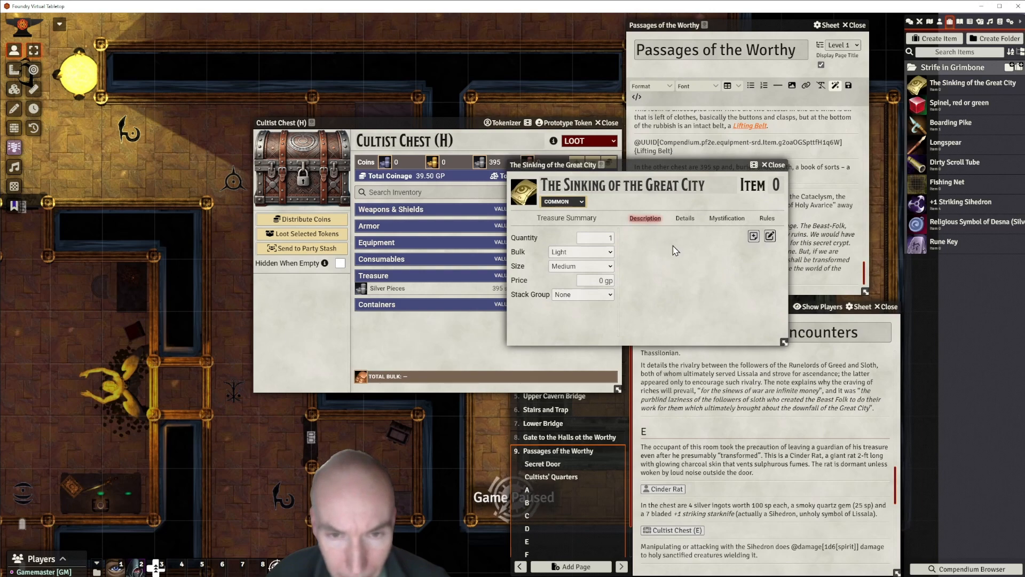
pyautogui.click(744, 442)
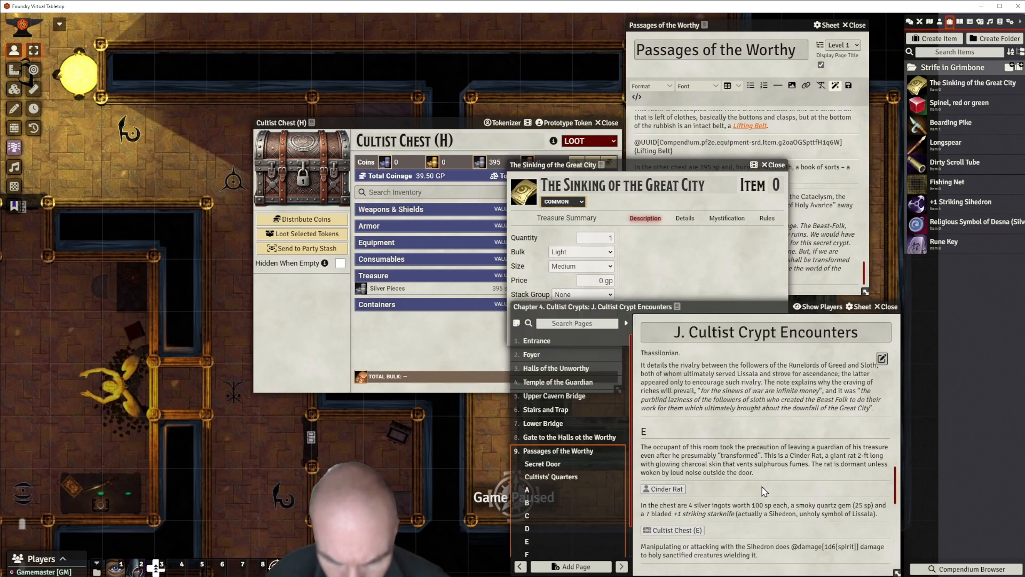
pyautogui.scroll(-3, 765, 491)
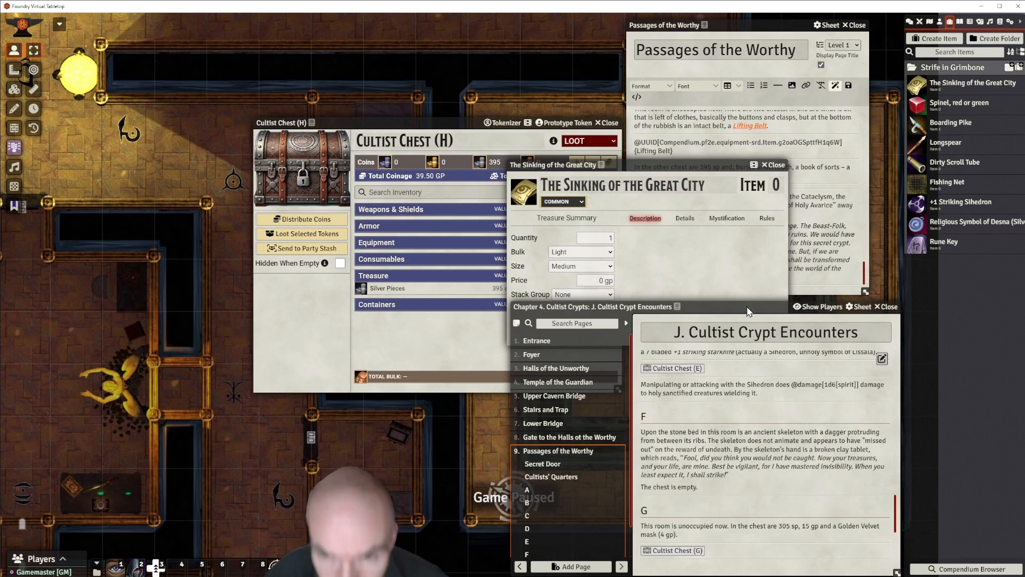
pyautogui.moveTo(699, 174); pyautogui.dragTo(494, 121)
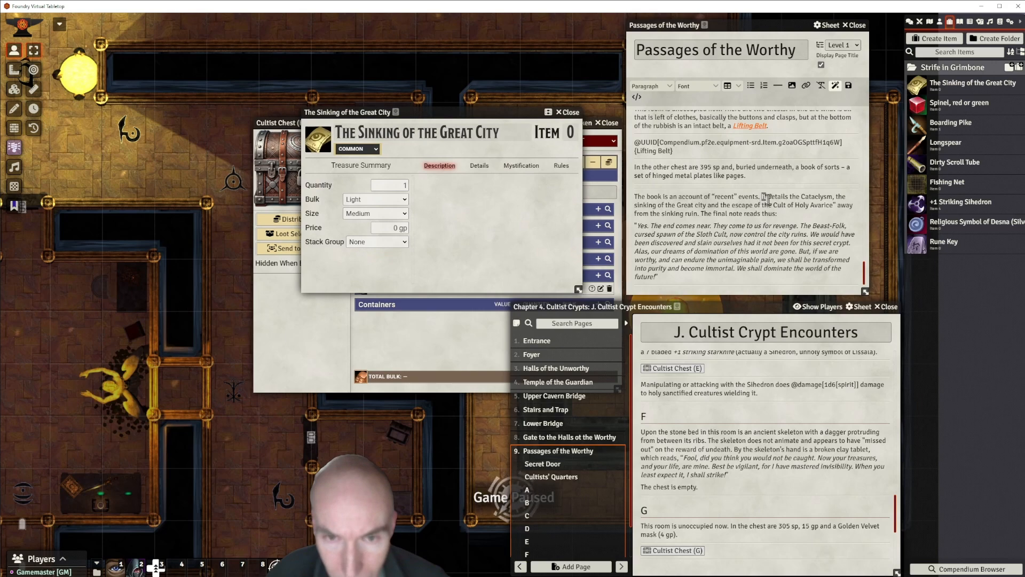
# Copy the book's account, from "It details the Cataclysm" through the final note, into the description of The Sinking of the Great City.
pyautogui.moveTo(762, 196); pyautogui.dragTo(766, 274)
pyautogui.hotkey('ctrl', 'c')
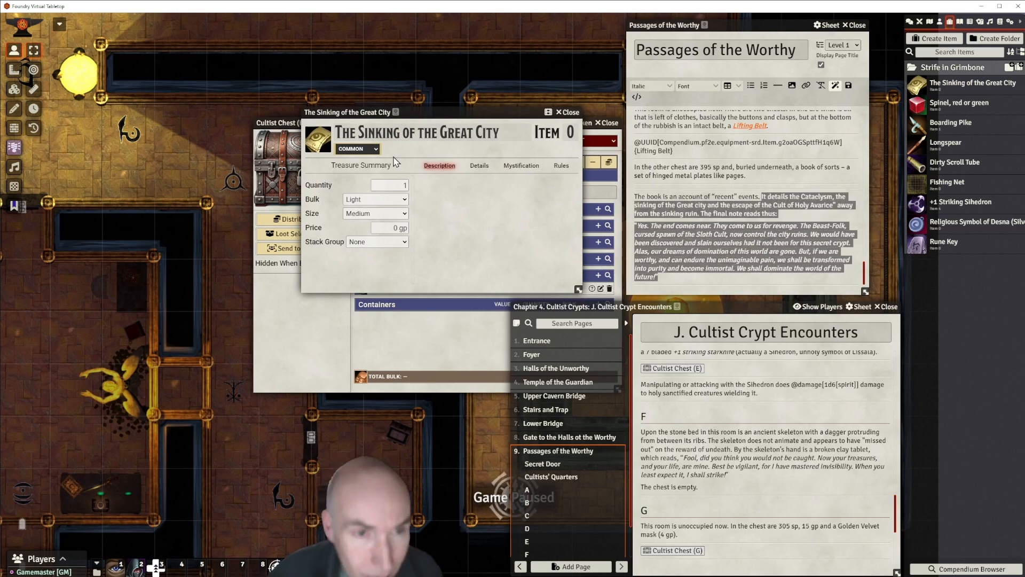
pyautogui.click(560, 185)
pyautogui.click(443, 214)
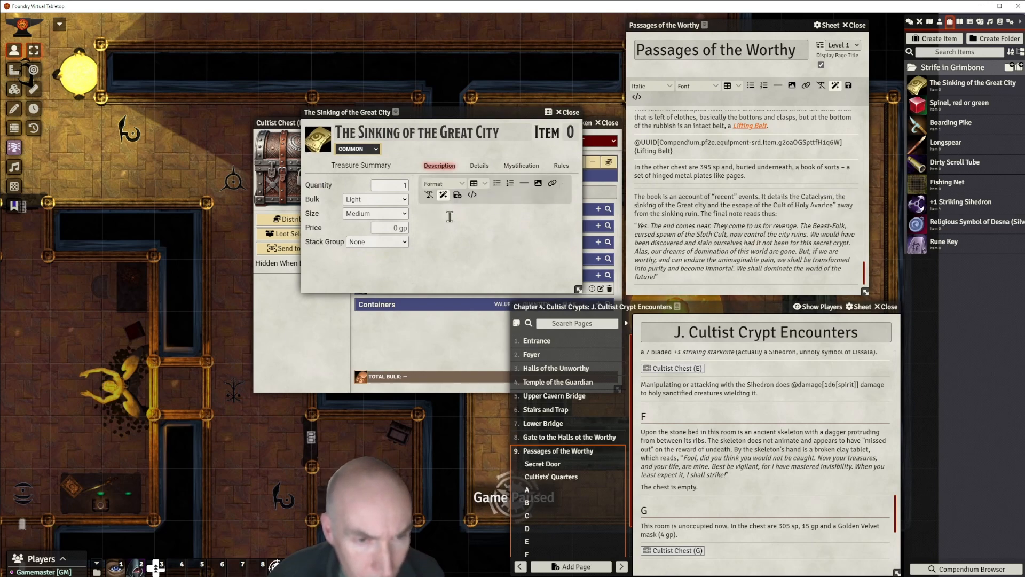
pyautogui.hotkey('ctrl', 'v')
# Replace the opening "It" in the item's description with "This gold leaf book".
pyautogui.scroll(1, 512, 229)
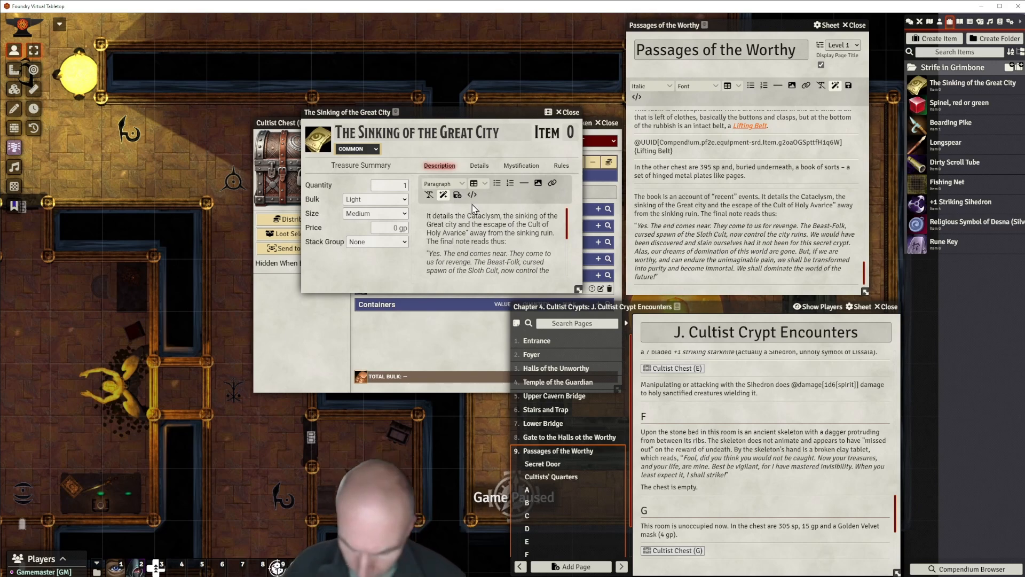
pyautogui.press('Delete')
pyautogui.press('Delete')
pyautogui.write('This gold leaf')
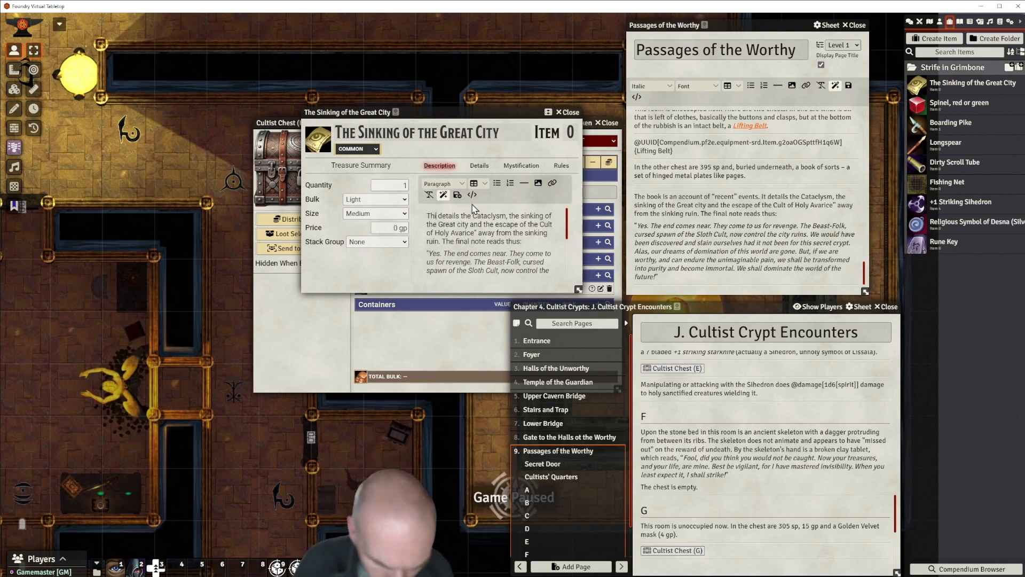
pyautogui.write(' boo')
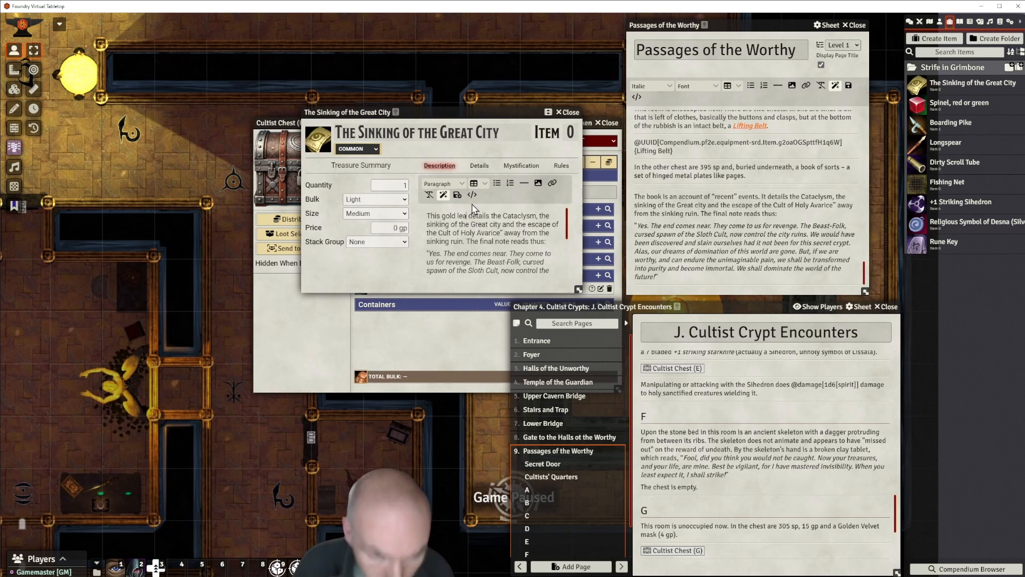
pyautogui.write('k')
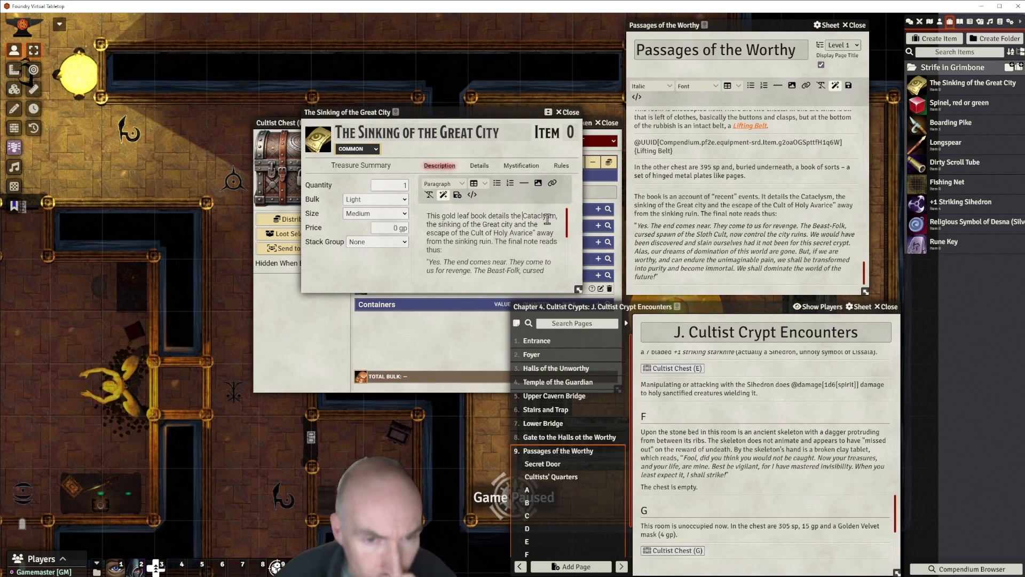
# Add an opening quotation mark before "Cataclysm" in the book's description, save it and close the item's sheet.
pyautogui.write('"')
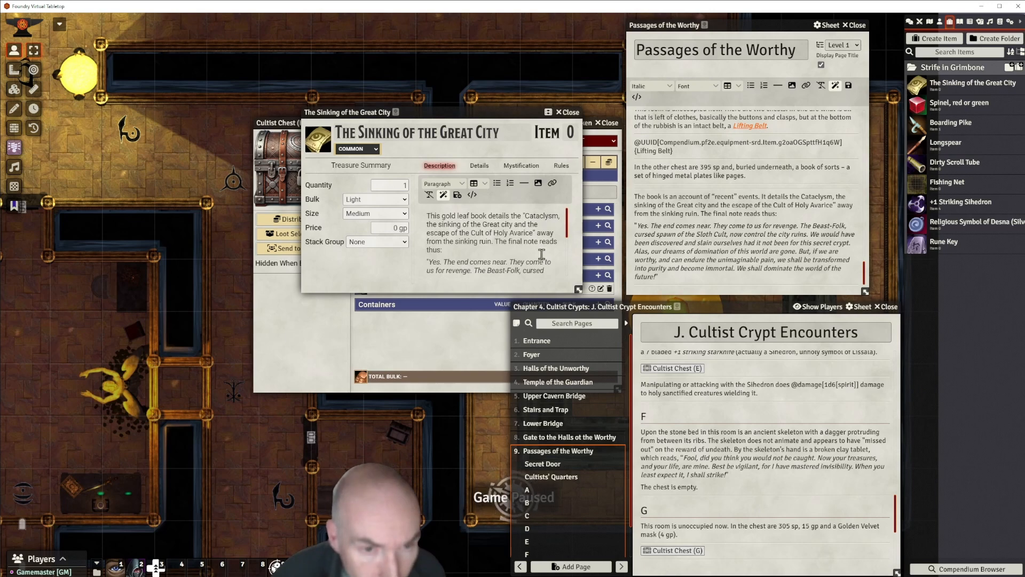
pyautogui.scroll(-2, 534, 243)
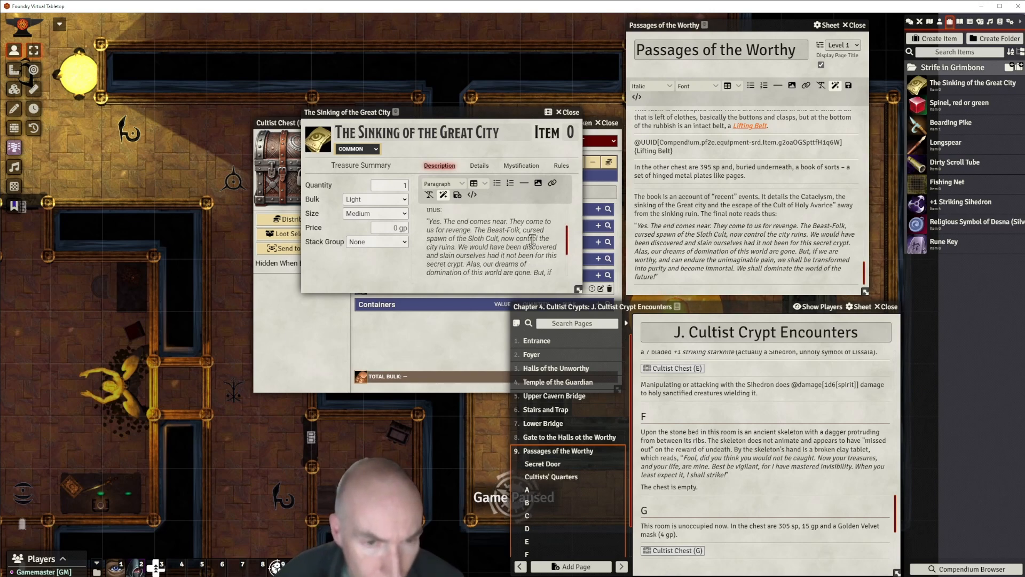
pyautogui.scroll(-2, 532, 240)
pyautogui.scroll(5, 532, 240)
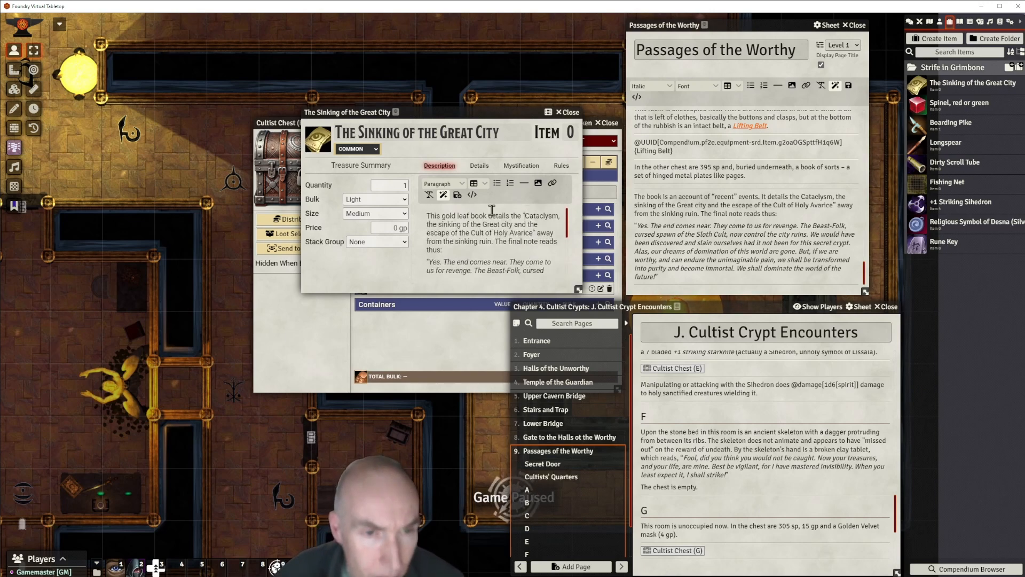
pyautogui.click(454, 204)
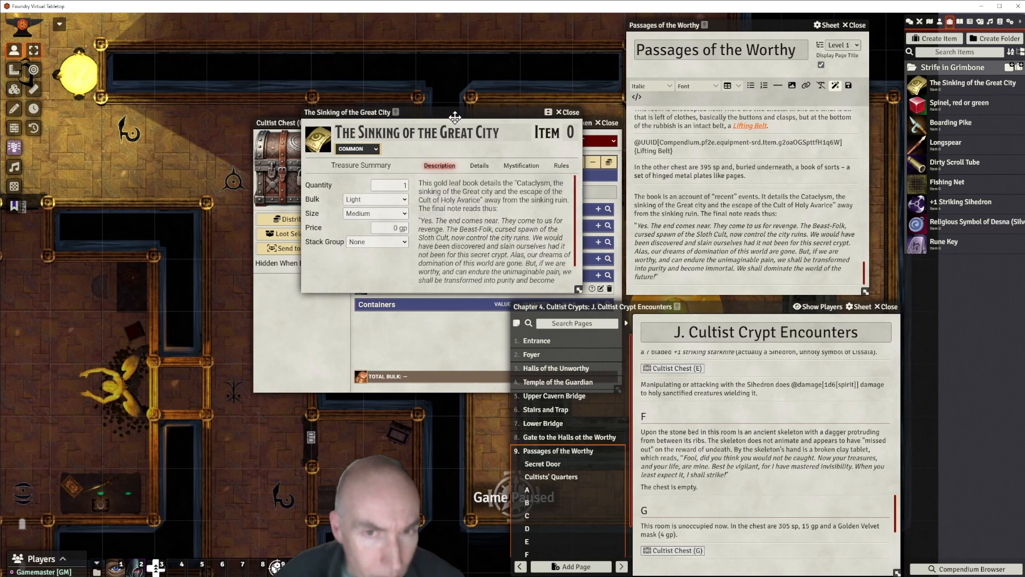
pyautogui.moveTo(455, 117); pyautogui.dragTo(489, 116)
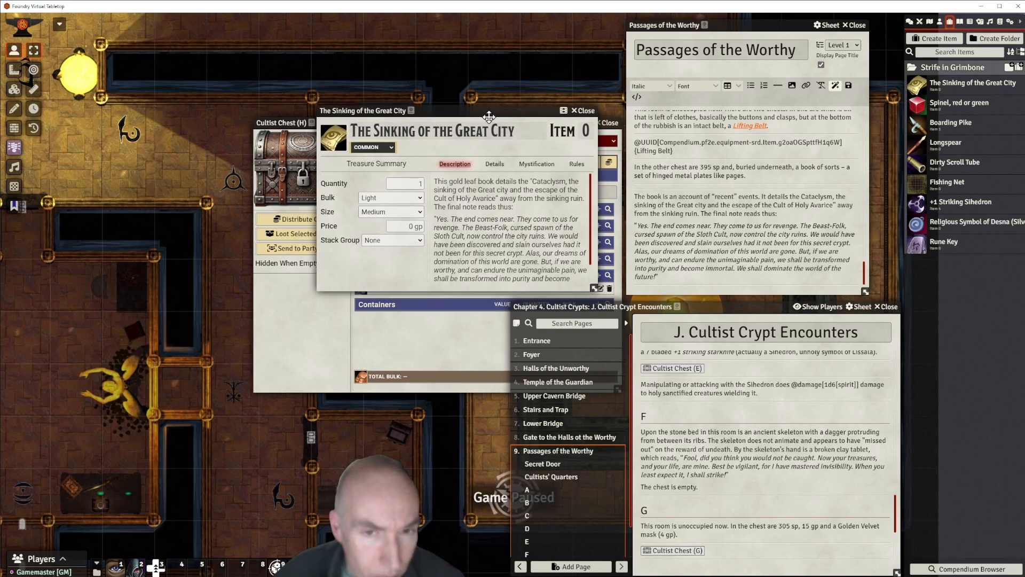
pyautogui.click(586, 111)
# Add The Sinking of the Great City to Cultist Chest (H)'s inventory and close the chest's sheet.
pyautogui.scroll(-1, 765, 215)
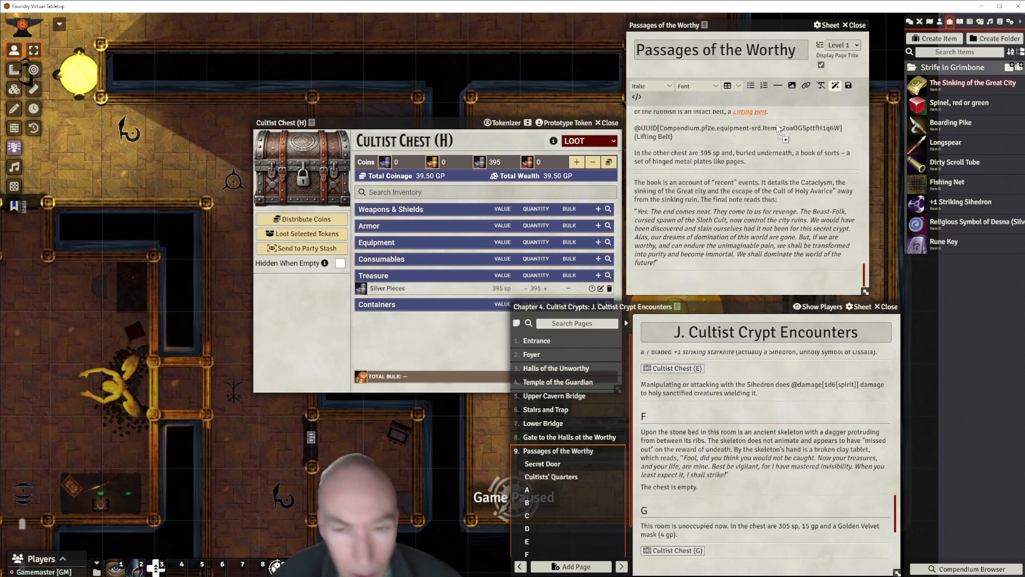
pyautogui.moveTo(458, 246); pyautogui.dragTo(451, 261)
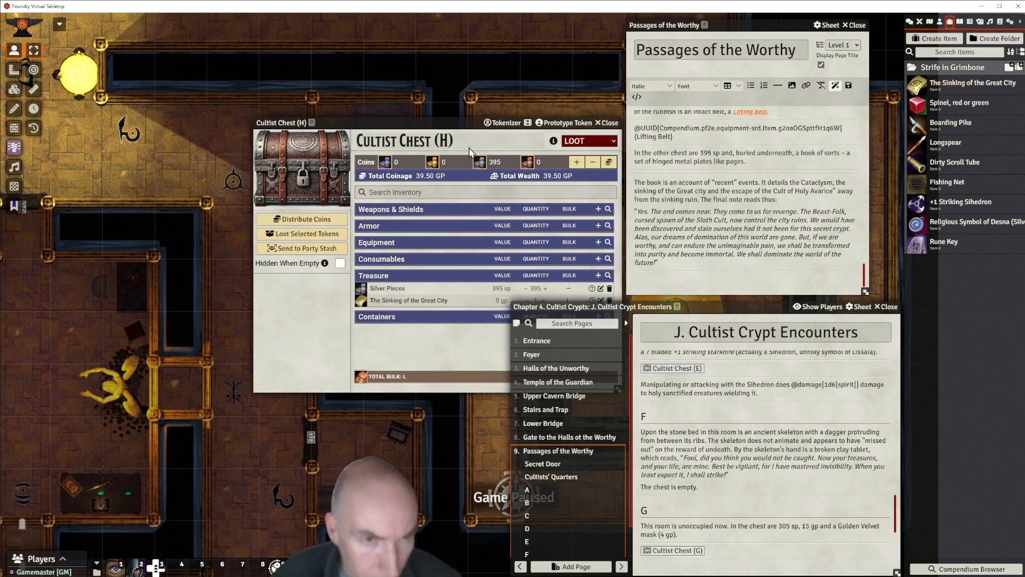
pyautogui.moveTo(462, 125); pyautogui.dragTo(437, 82)
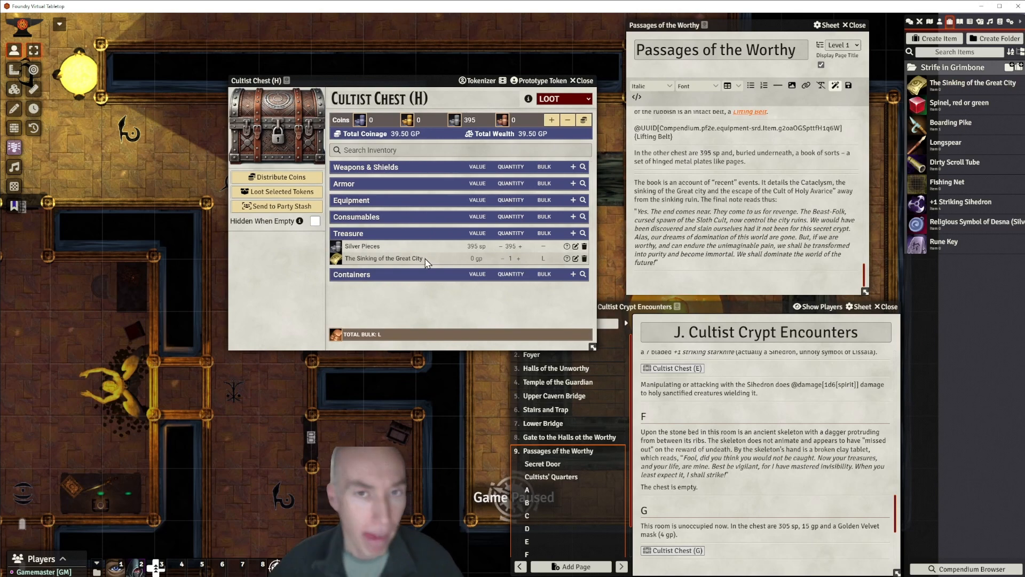
pyautogui.moveTo(388, 80); pyautogui.dragTo(417, 86)
pyautogui.click(613, 87)
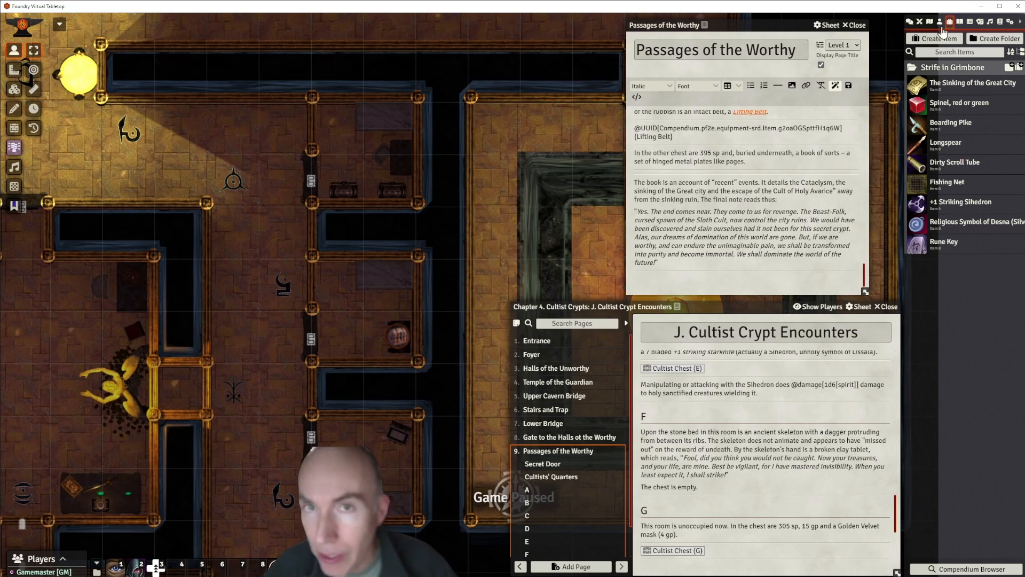
# Link the Cultist Chest (H) actor beneath the "In the other chest" paragraph of Passages of the Worthy and save the page.
pyautogui.click(939, 23)
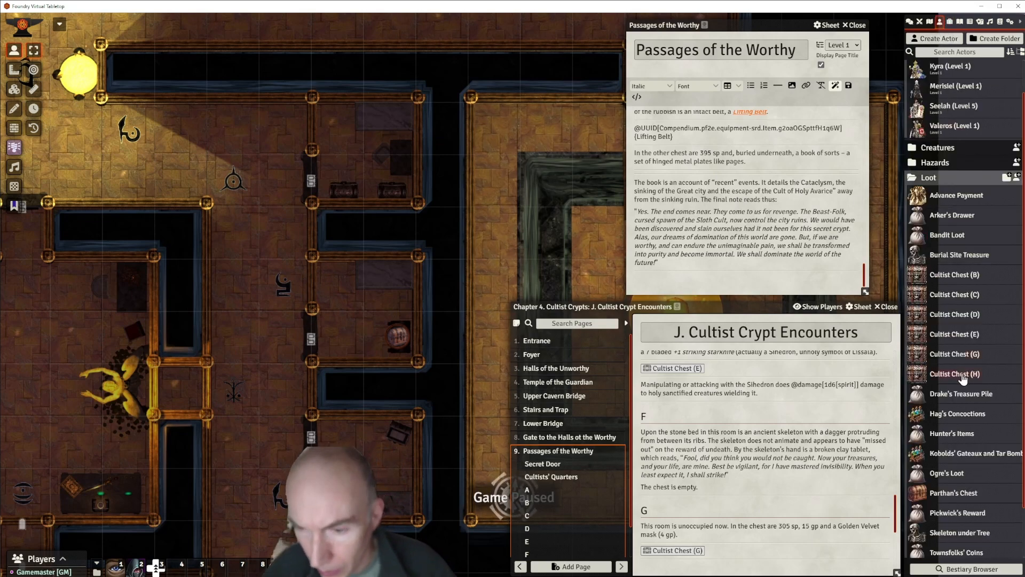
pyautogui.moveTo(962, 378); pyautogui.dragTo(733, 170)
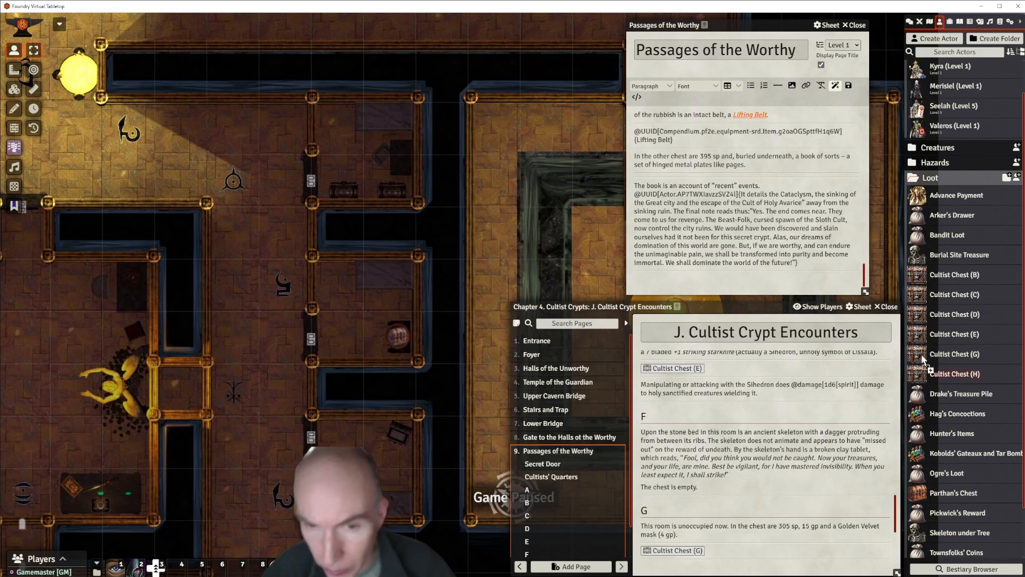
pyautogui.moveTo(924, 361); pyautogui.dragTo(724, 176)
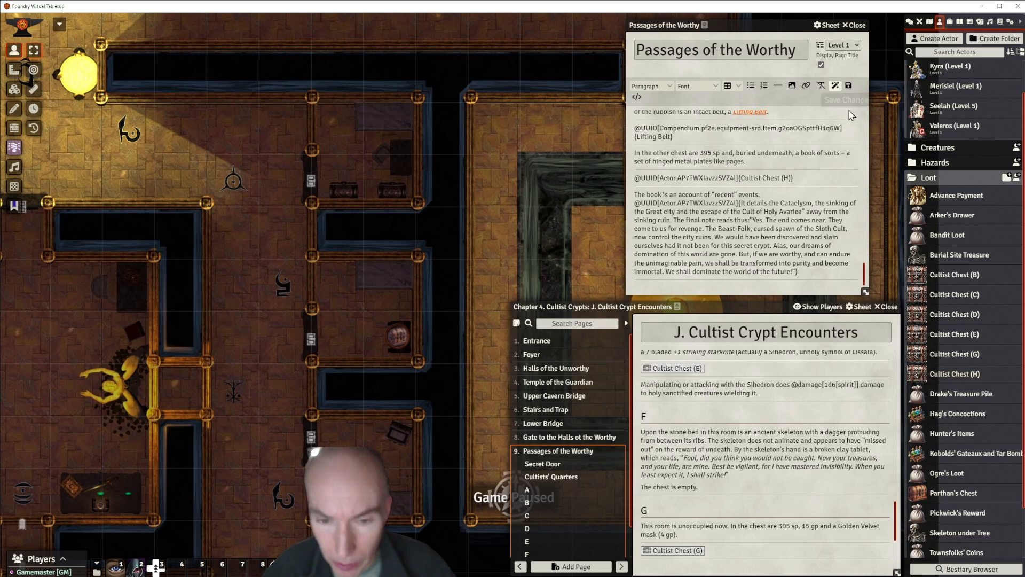
pyautogui.scroll(-2, 774, 501)
pyautogui.scroll(-1, 773, 501)
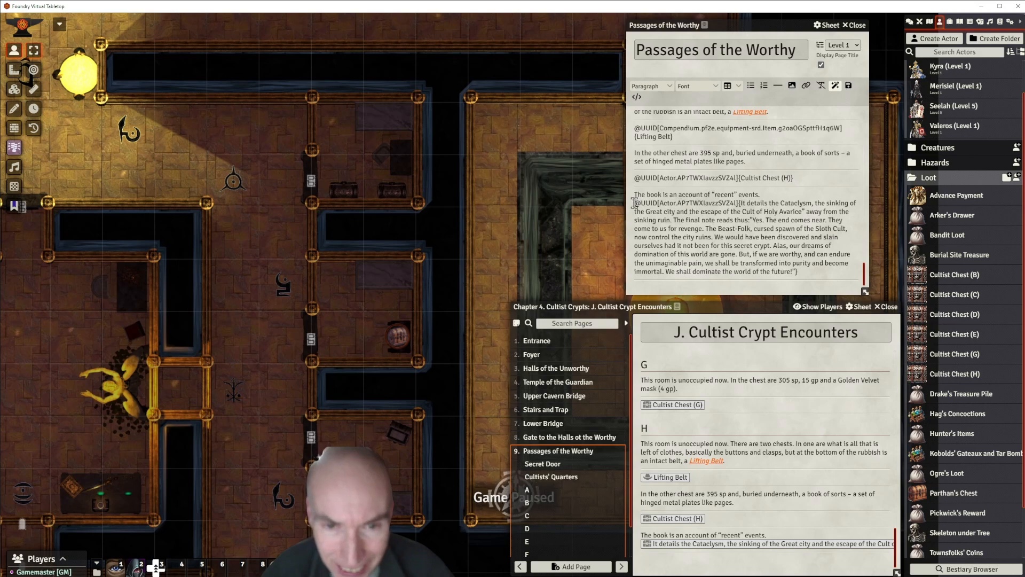
# Remove the stray Cultist Chest (H) link code wrapped around the book's account in Passages of the Worthy and save.
pyautogui.moveTo(634, 203); pyautogui.dragTo(741, 201)
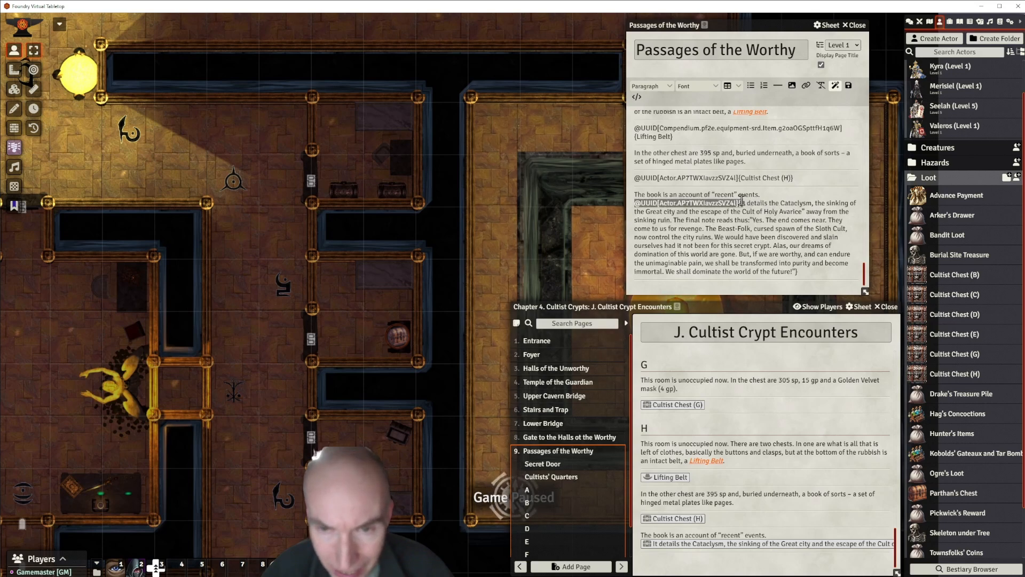
pyautogui.click(740, 201)
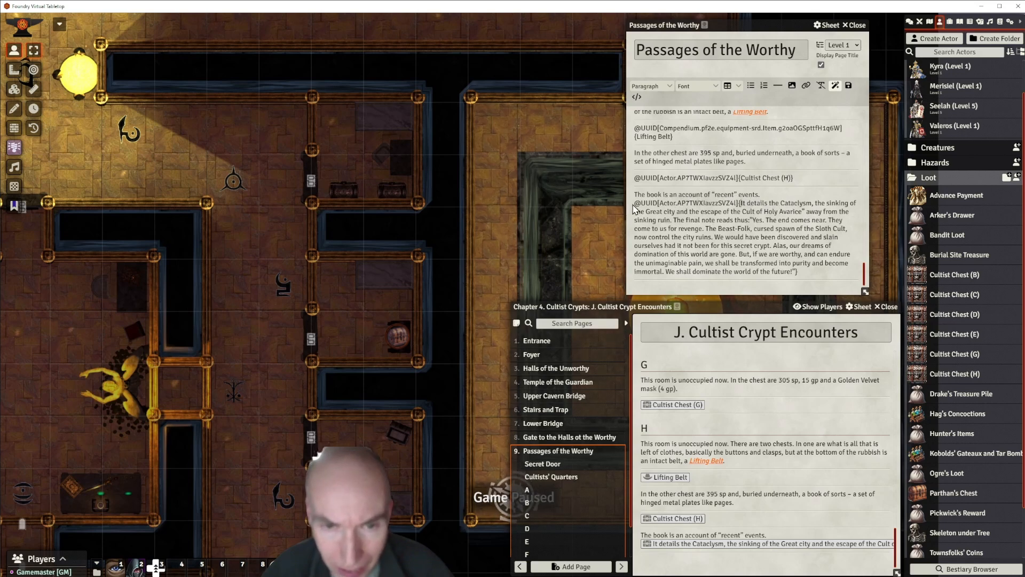
pyautogui.moveTo(638, 204); pyautogui.dragTo(738, 202)
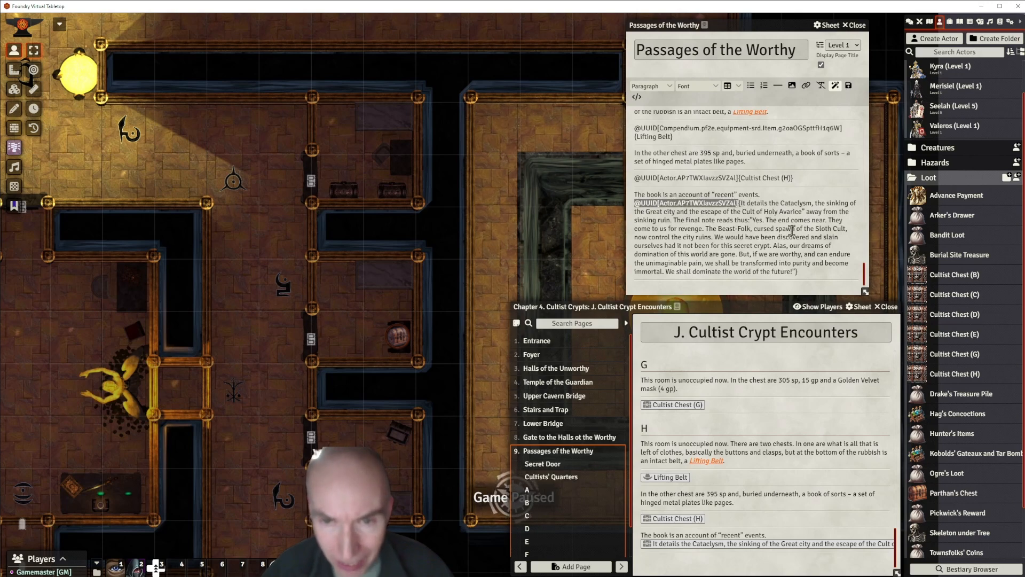
pyautogui.press('BackSpace')
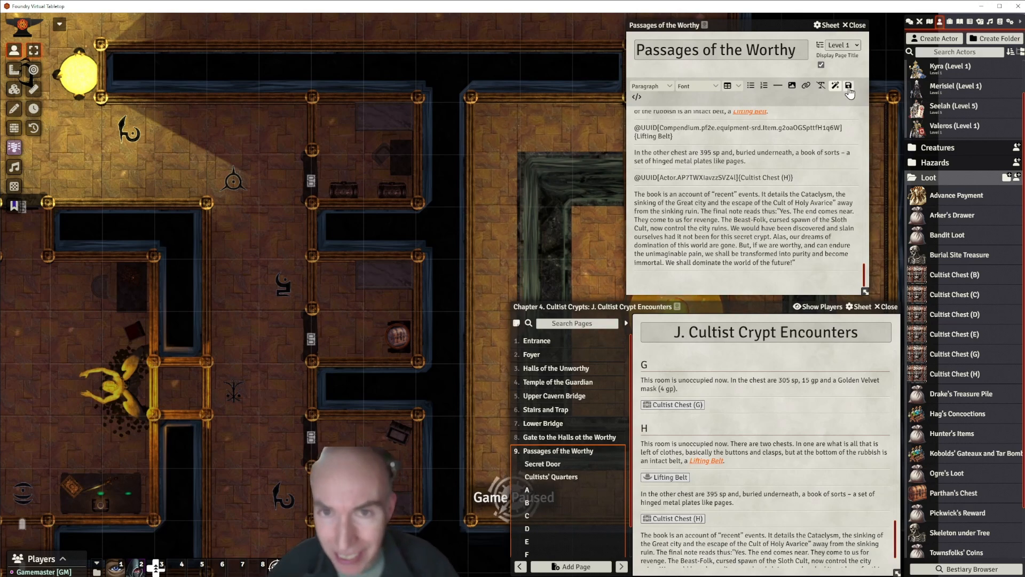
# Start a new paragraph at "The final note reads thus:" in the H entry and save the page.
pyautogui.scroll(-1, 792, 464)
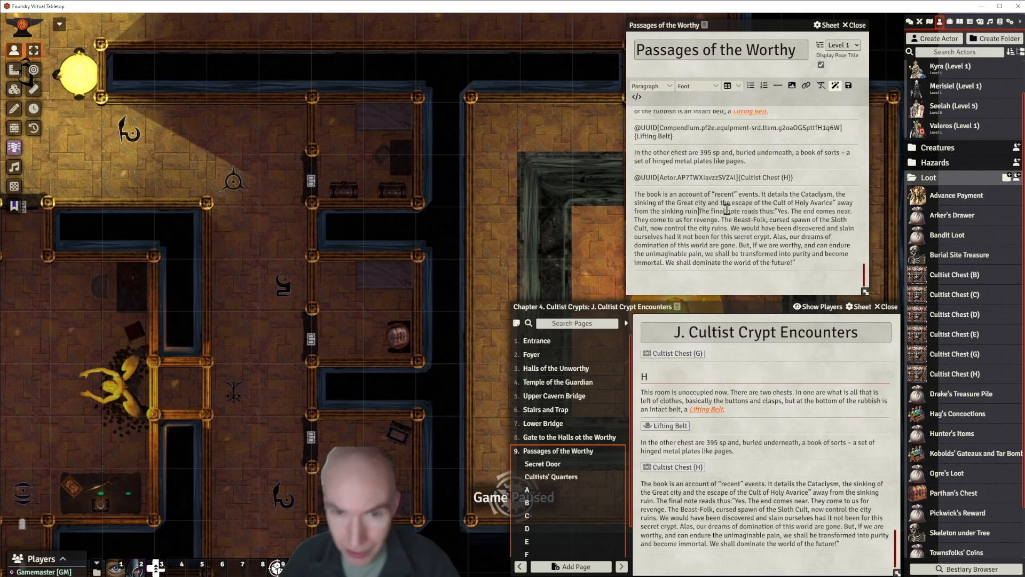
pyautogui.press('Return')
pyautogui.click(848, 85)
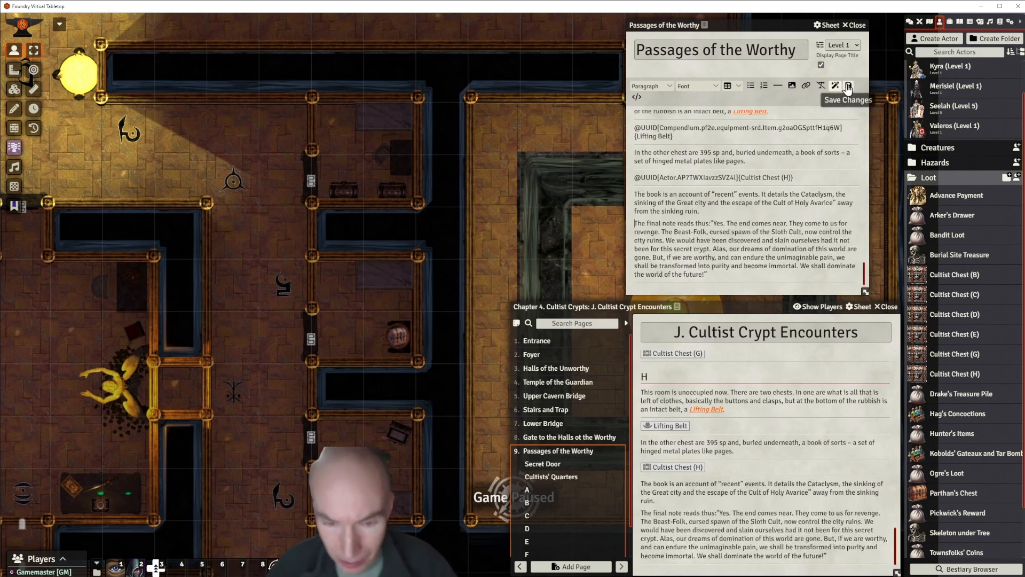
# Italicise the quoted final note, from "Yes. The end comes near" to "dominate the world of the future!", and save the page.
pyautogui.scroll(-1, 726, 264)
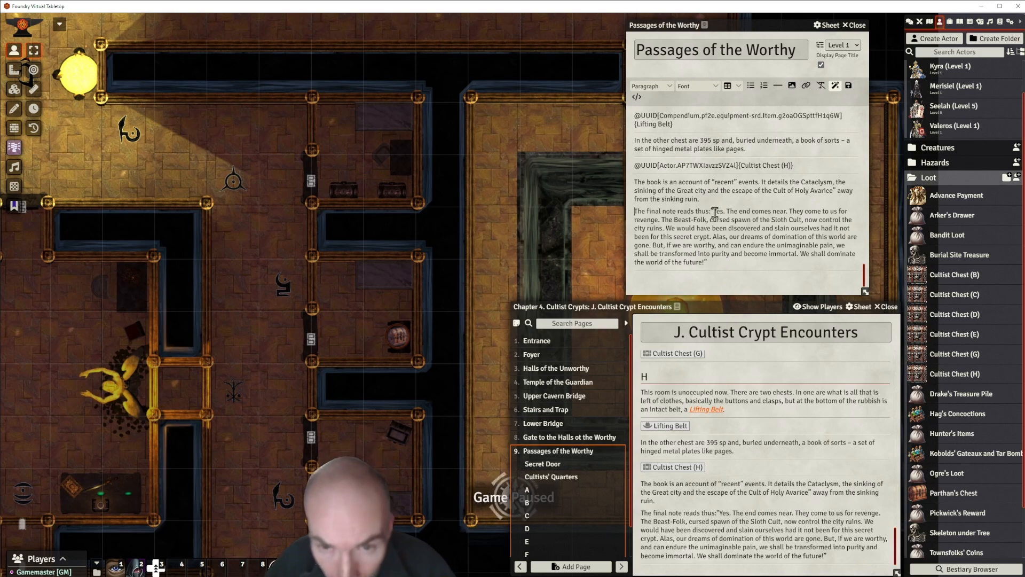
pyautogui.moveTo(714, 211); pyautogui.dragTo(708, 258)
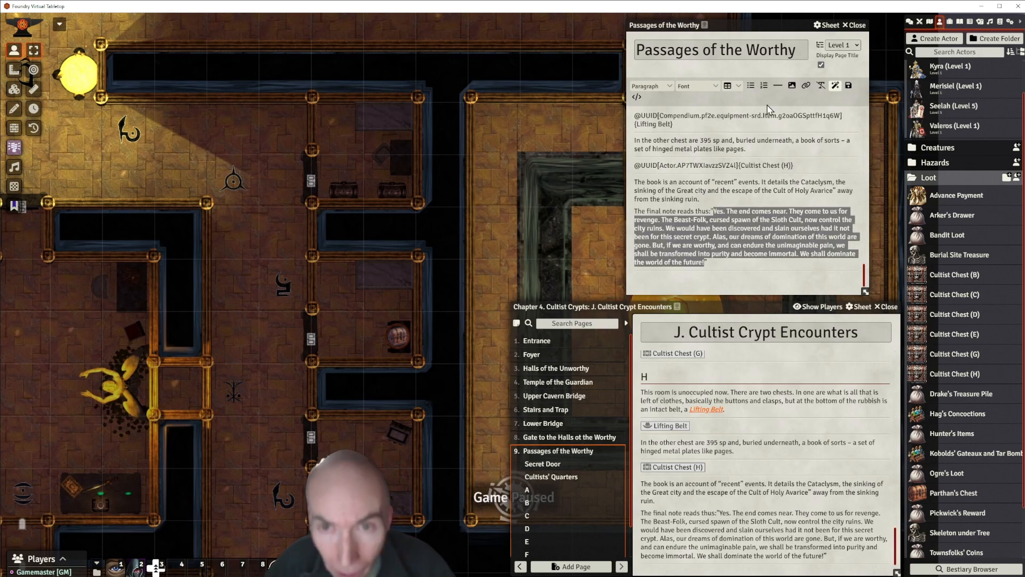
pyautogui.click(652, 86)
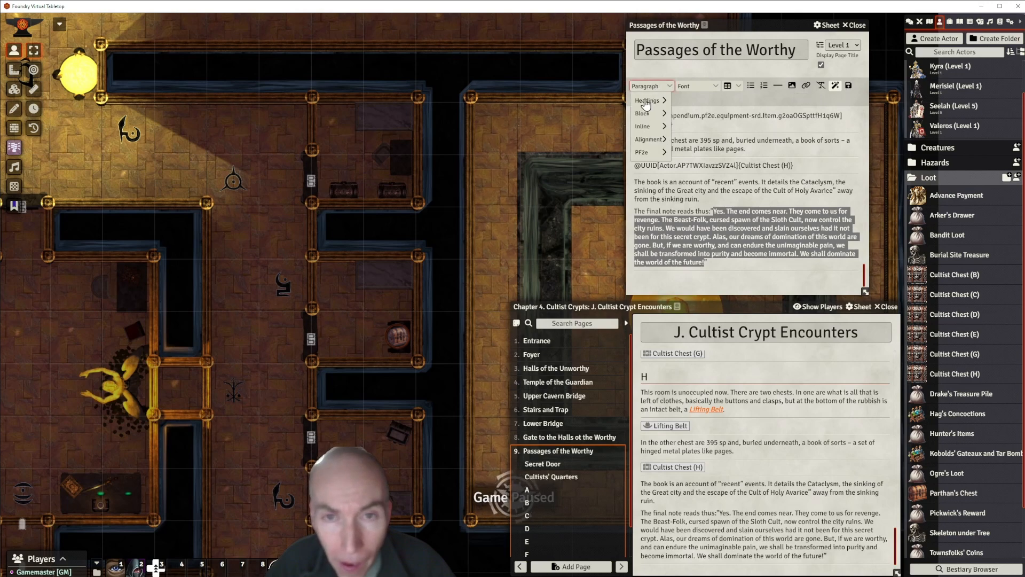
pyautogui.moveTo(648, 134)
pyautogui.click(693, 148)
pyautogui.click(781, 238)
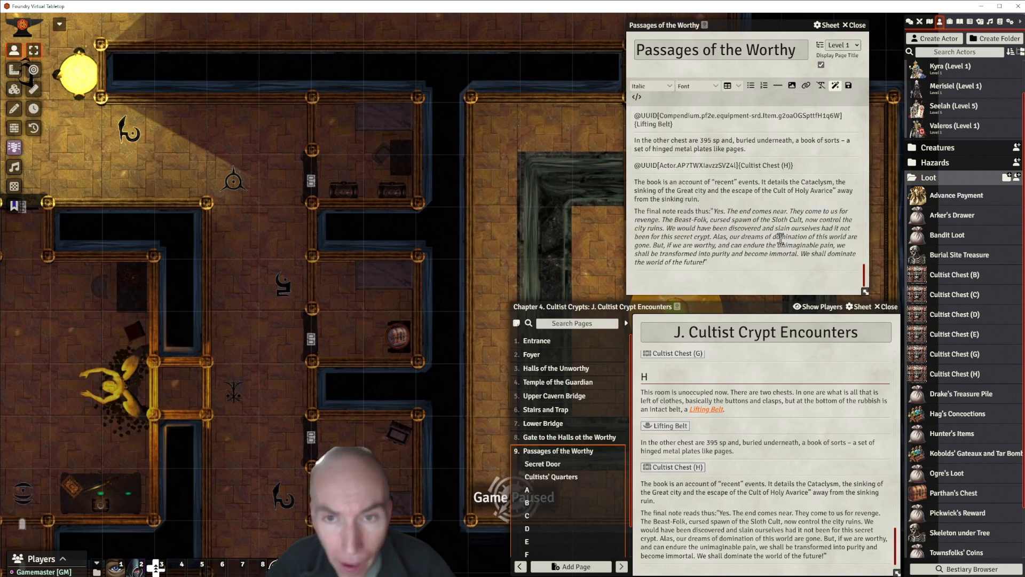
pyautogui.click(846, 89)
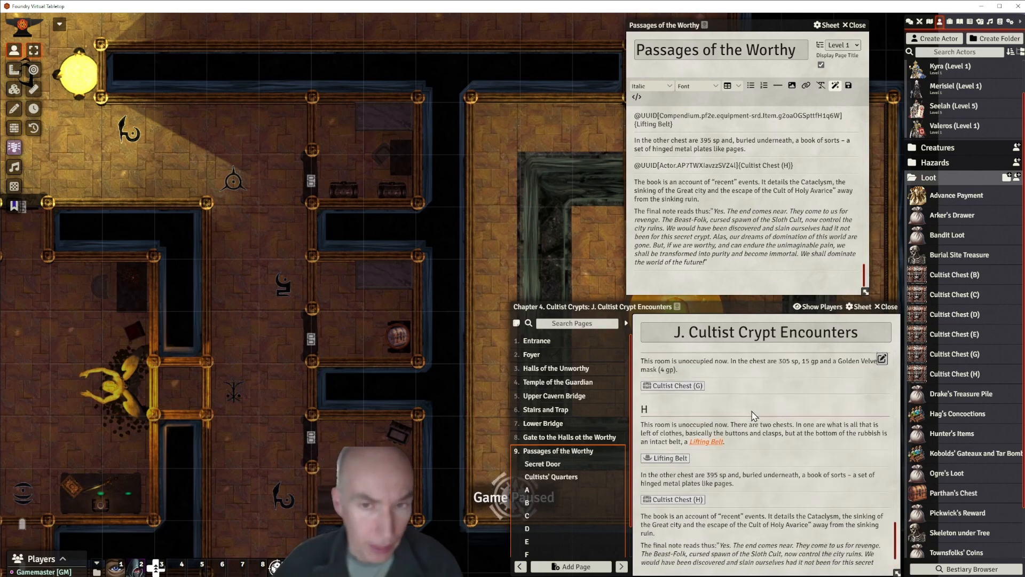
# Place a Cultist Chest (H) token over room H's second chest and make it and the chest token in the room to the south visible.
pyautogui.moveTo(674, 454); pyautogui.dragTo(394, 184)
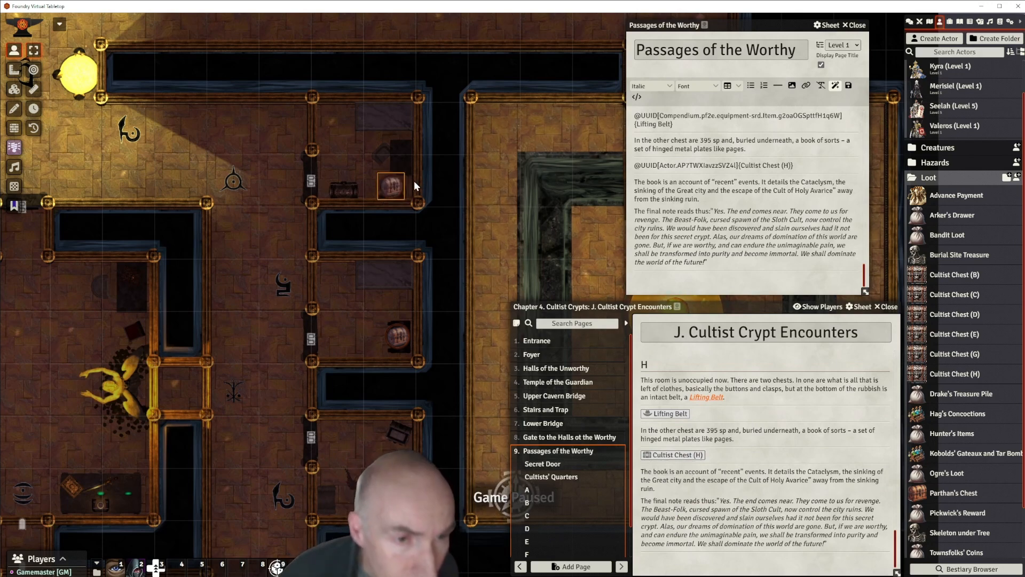
pyautogui.rightClick(392, 189)
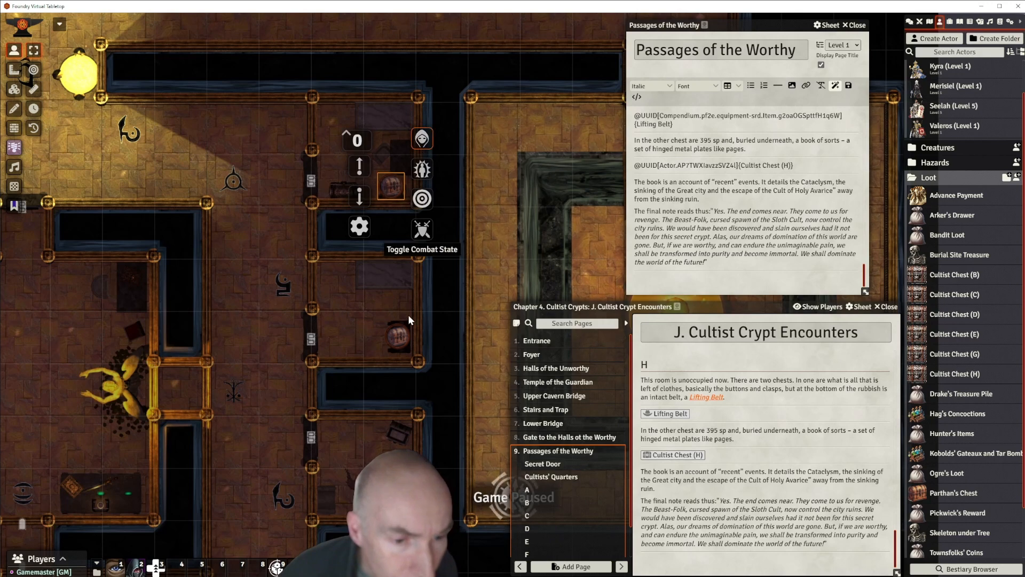
pyautogui.moveTo(390, 185); pyautogui.dragTo(400, 339)
pyautogui.click(428, 290)
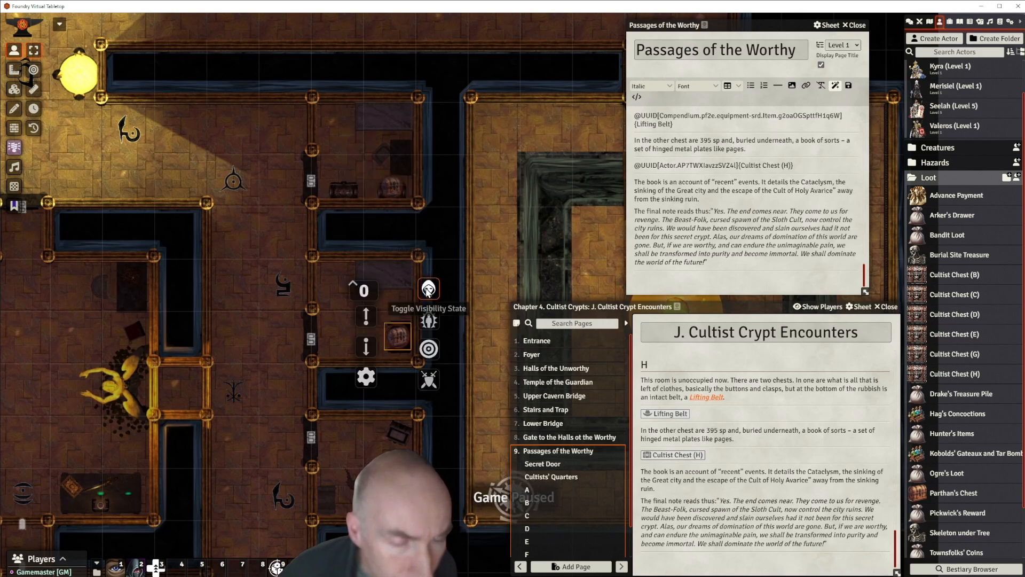
pyautogui.click(327, 274)
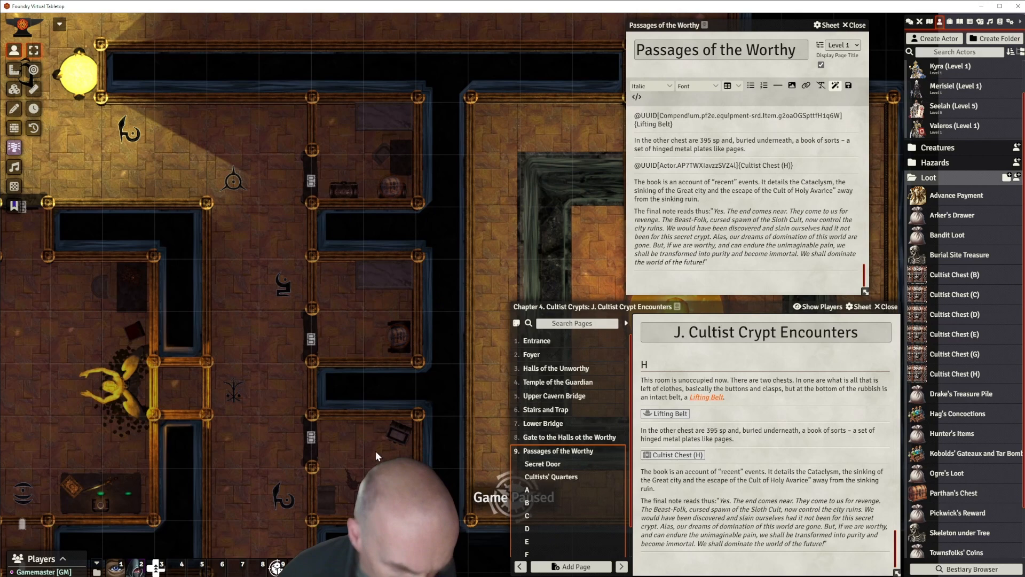
# Copy the A journal note from the map's southwest room and paste it into each of the three rooms to its north.
pyautogui.moveTo(251, 194); pyautogui.dragTo(475, 143)
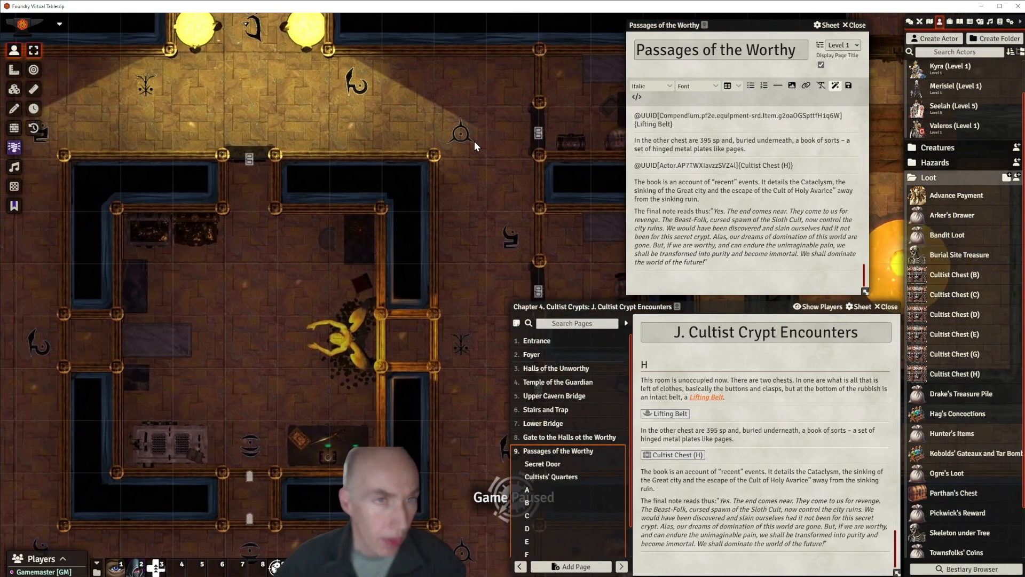
pyautogui.scroll(-8, 434, 184)
pyautogui.moveTo(429, 179); pyautogui.dragTo(398, 142)
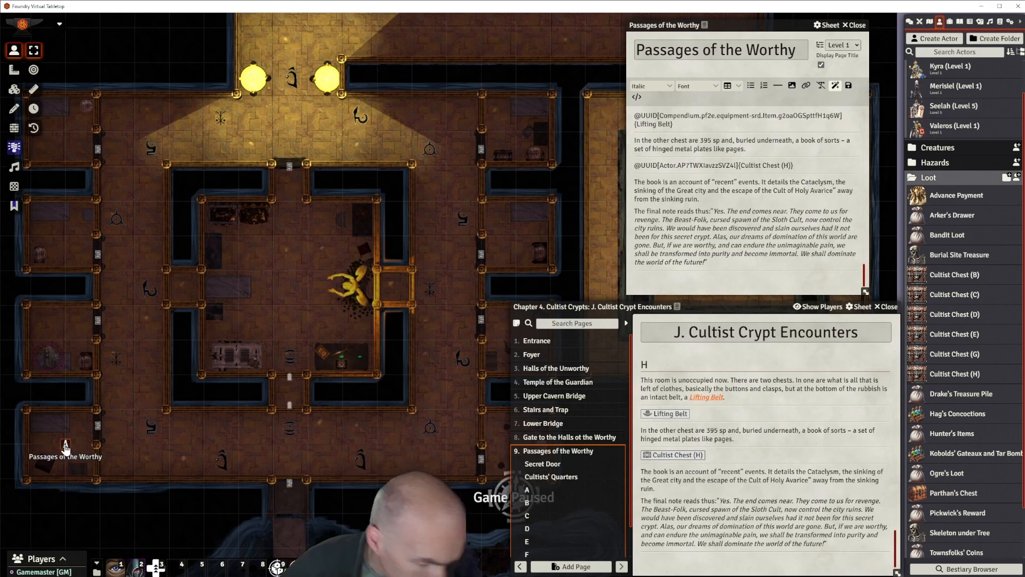
pyautogui.click(14, 209)
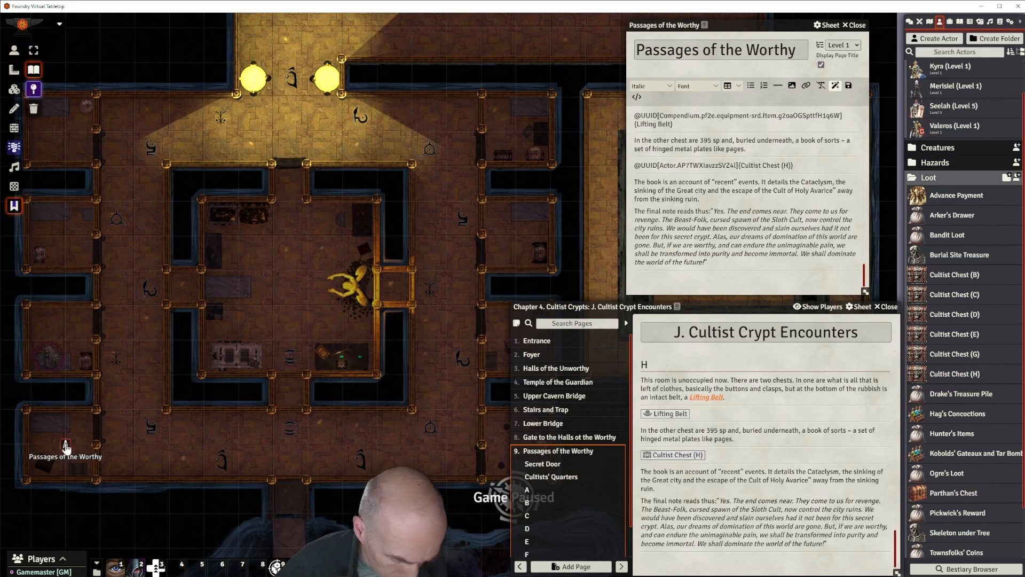
pyautogui.hotkey('ctrl', 'c')
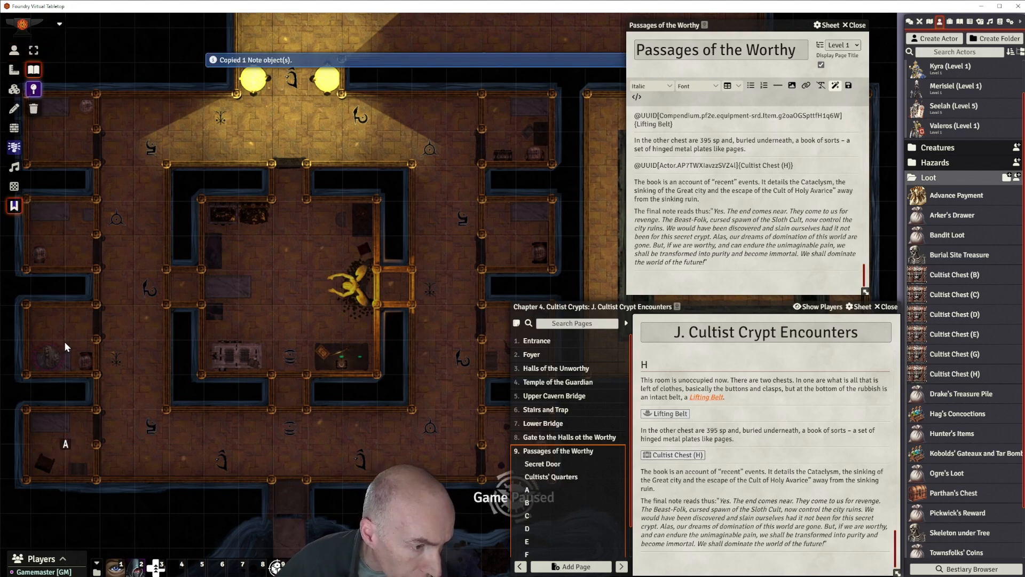
pyautogui.hotkey('ctrl', 'v')
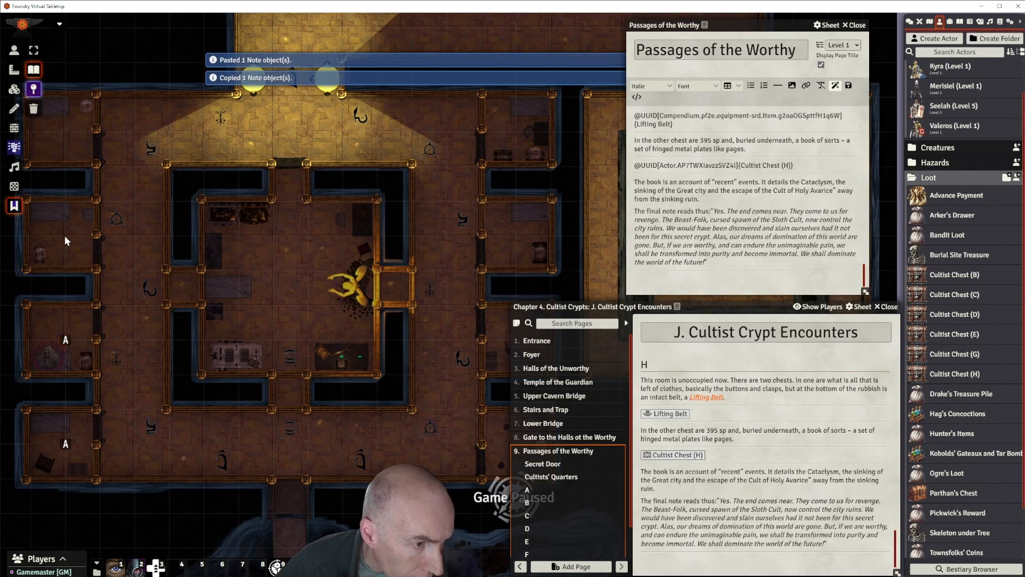
pyautogui.hotkey('ctrl', 'v')
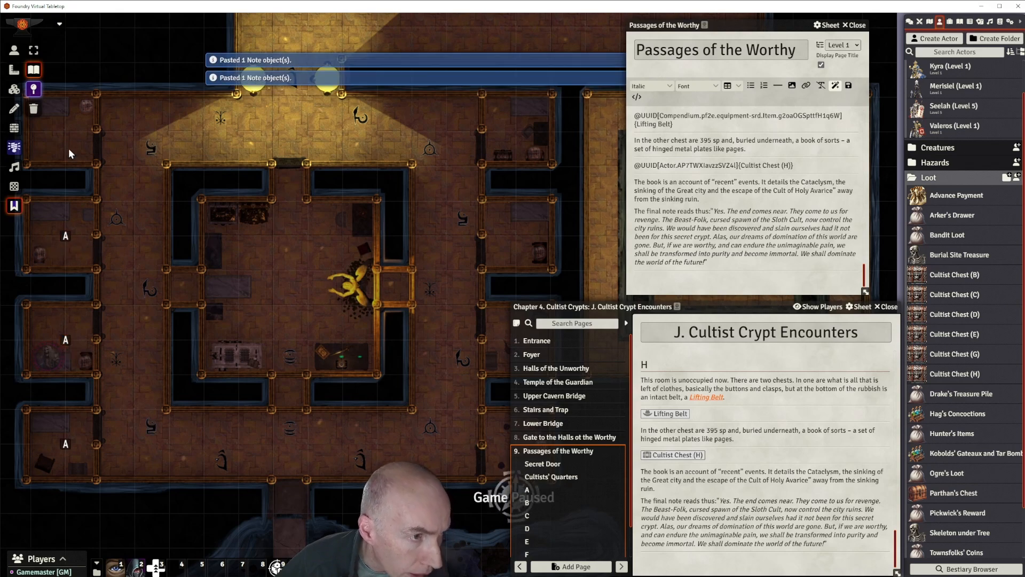
pyautogui.hotkey('ctrl', 'v')
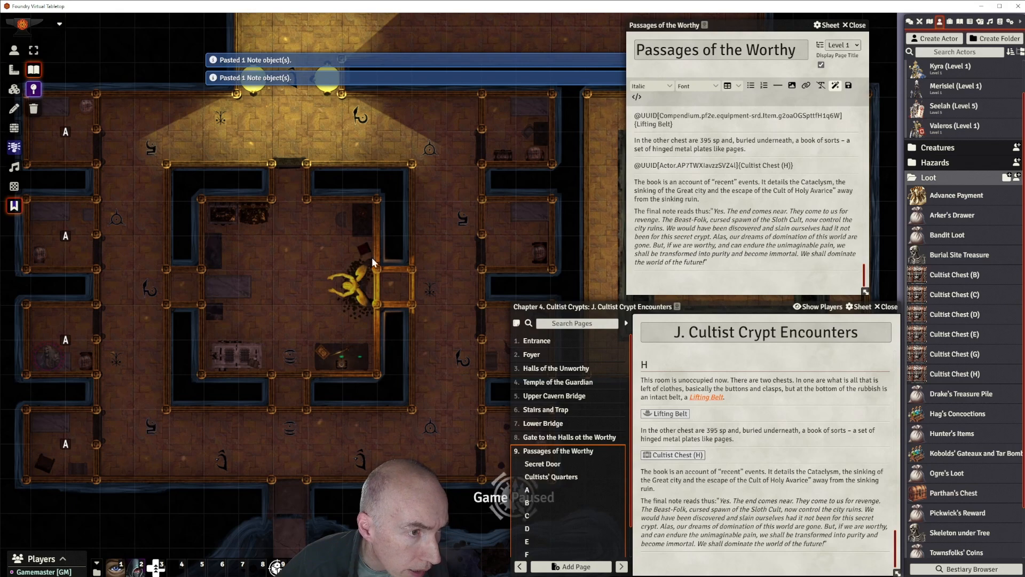
# Paste a copy of the A journal note into each of the four rooms along the east corridor.
pyautogui.moveTo(370, 260); pyautogui.dragTo(48, 141)
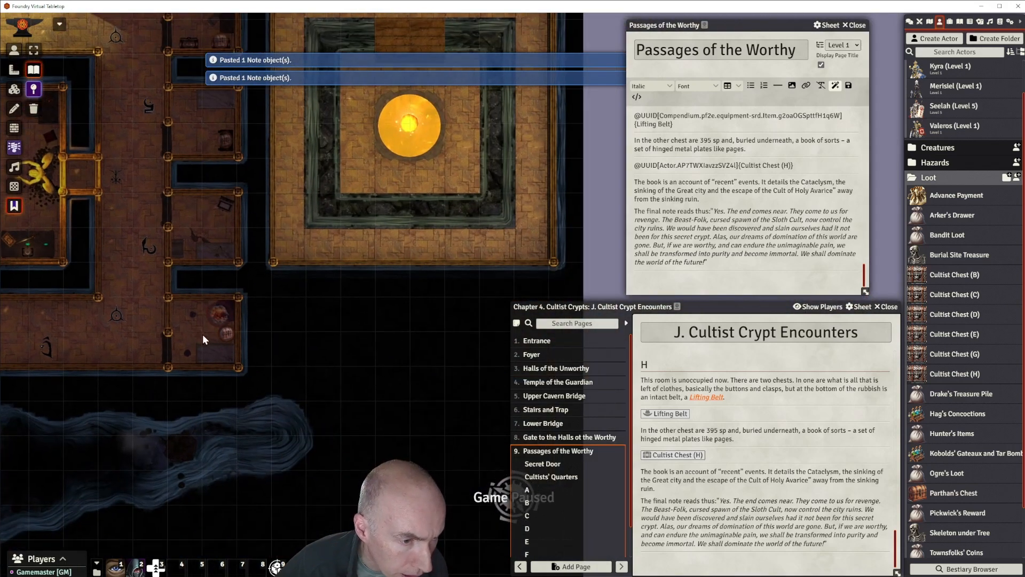
pyautogui.hotkey('ctrl', 'v')
pyautogui.hotkey('ctrl', 'v')
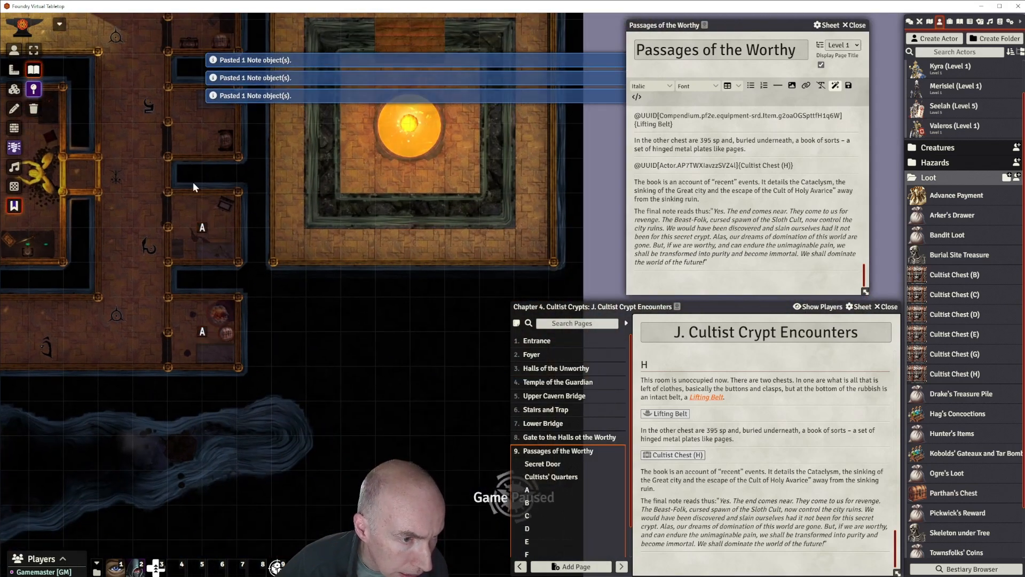
pyautogui.hotkey('ctrl', 'v')
pyautogui.moveTo(185, 166); pyautogui.dragTo(164, 319)
pyautogui.hotkey('ctrl', 'v')
# Change the custom icon of the note in the west room just north of room A to map-marker-B.svg.
pyautogui.moveTo(181, 173); pyautogui.dragTo(578, 98)
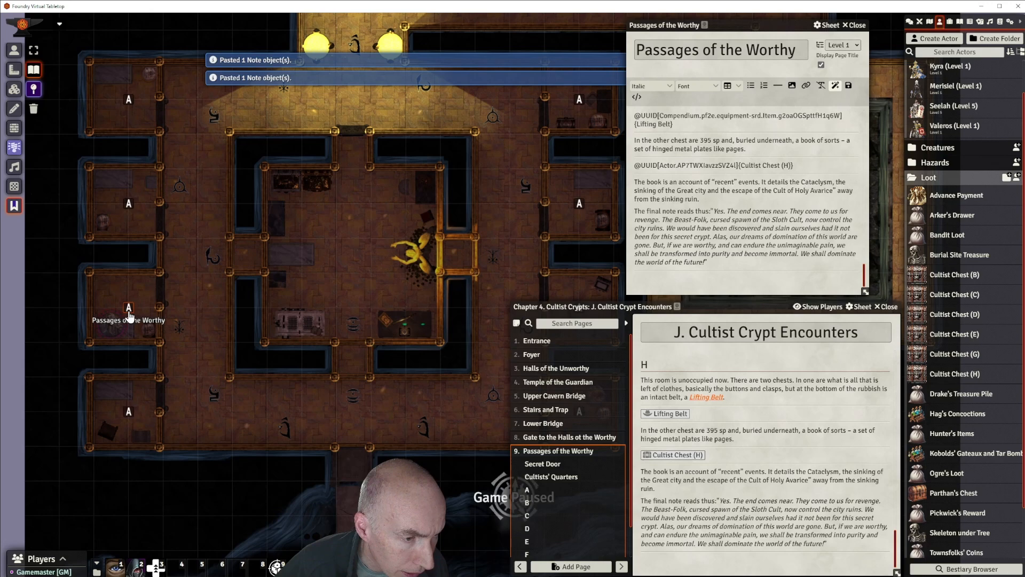
pyautogui.doubleClick(129, 312)
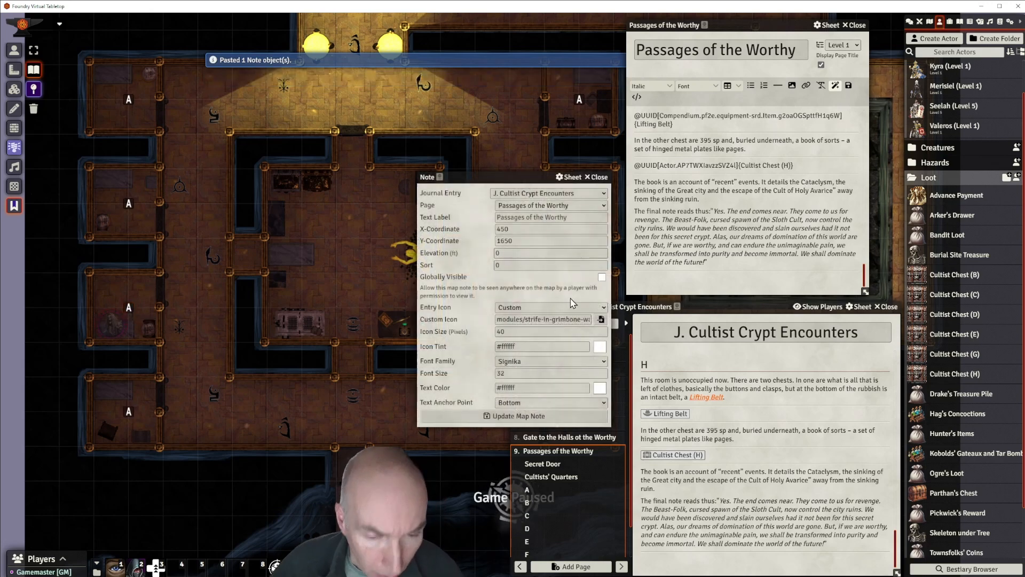
pyautogui.click(600, 320)
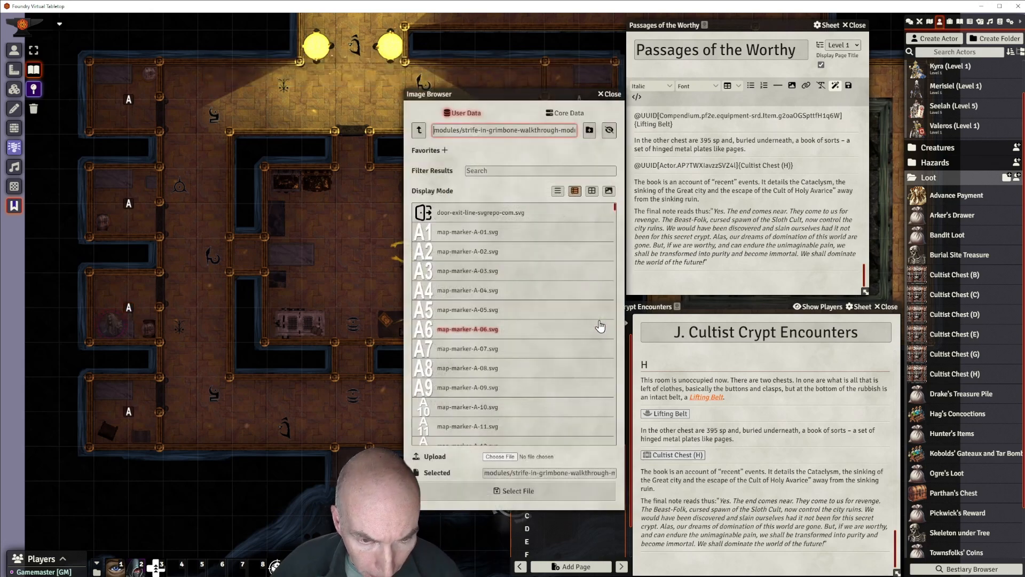
pyautogui.scroll(-10, 612, 241)
pyautogui.scroll(-15, 612, 241)
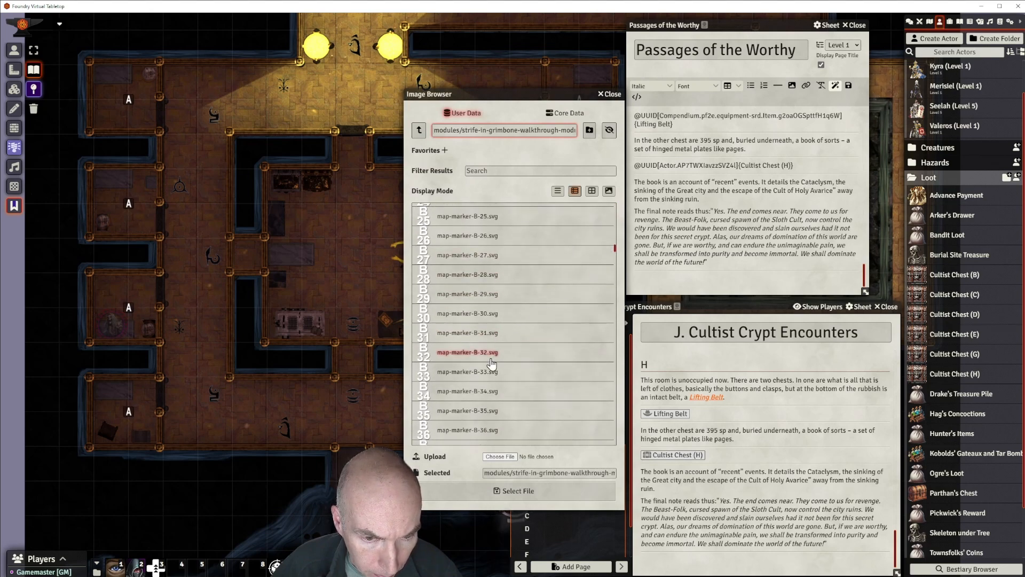
pyautogui.scroll(-5, 483, 294)
pyautogui.click(482, 325)
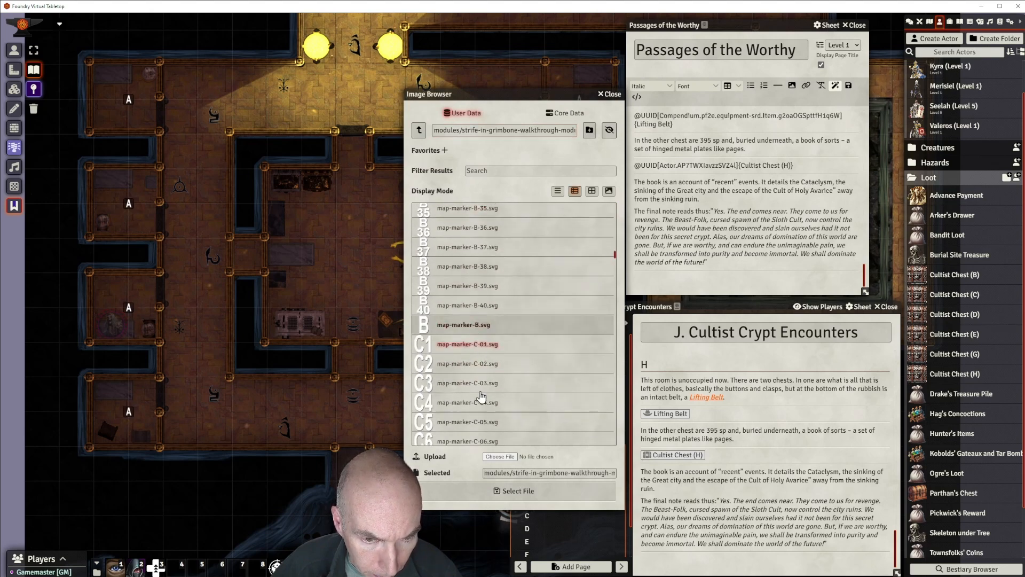
pyautogui.click(513, 490)
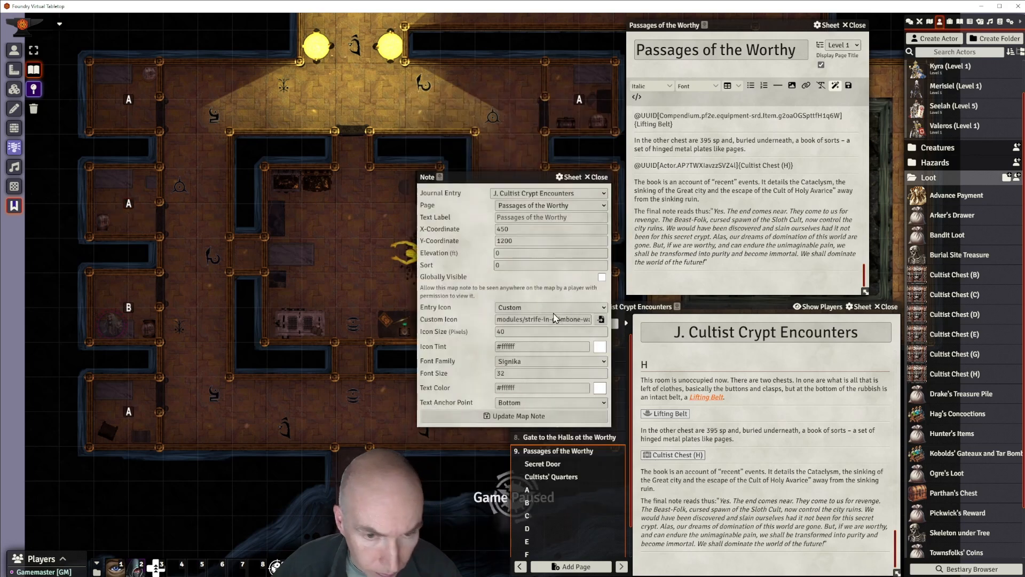
# Set the custom icon of the note in the west room north of B to map-marker-C.svg and update it.
pyautogui.click(601, 319)
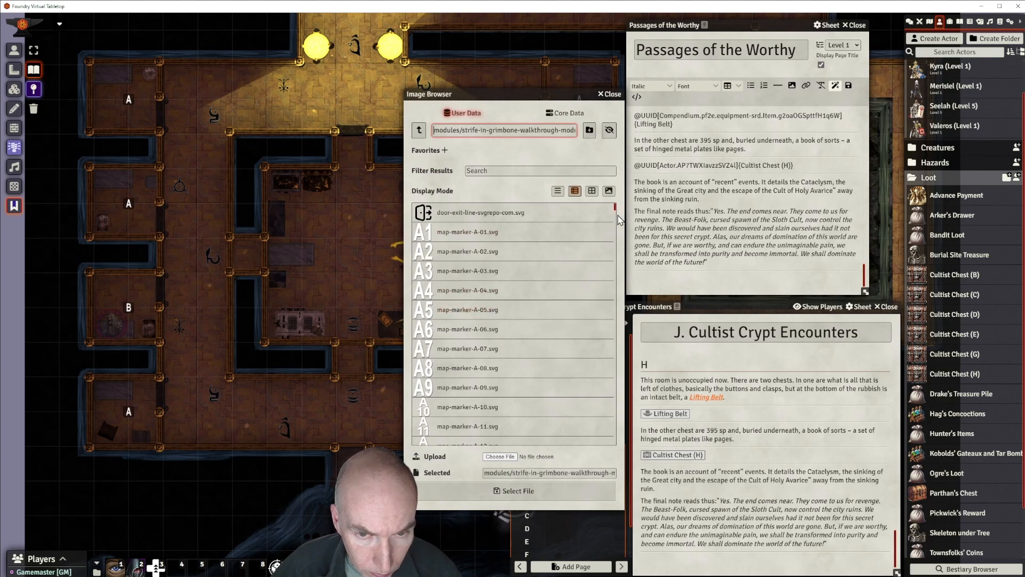
pyautogui.moveTo(615, 208); pyautogui.dragTo(615, 283)
pyautogui.click(481, 322)
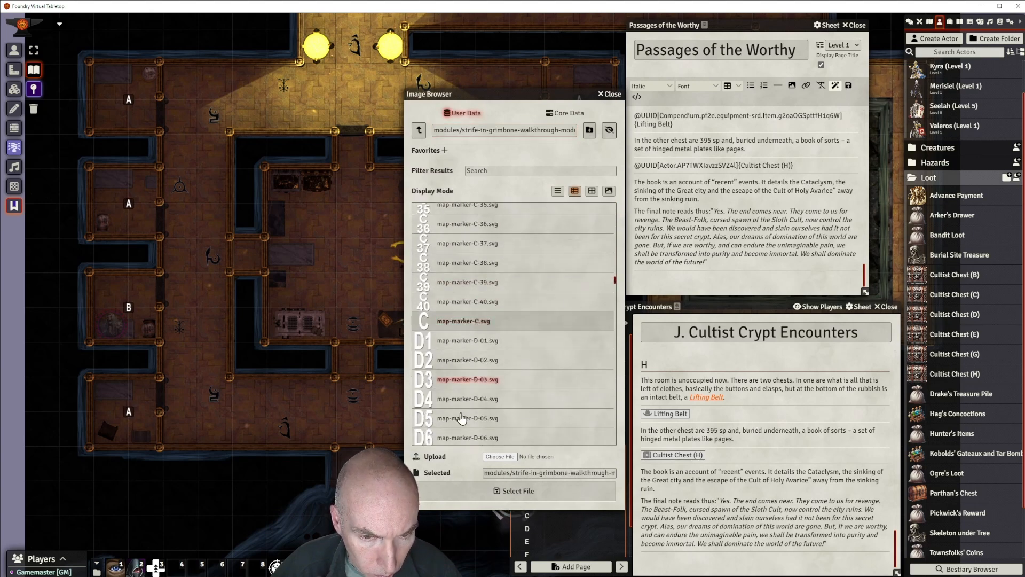
pyautogui.click(493, 491)
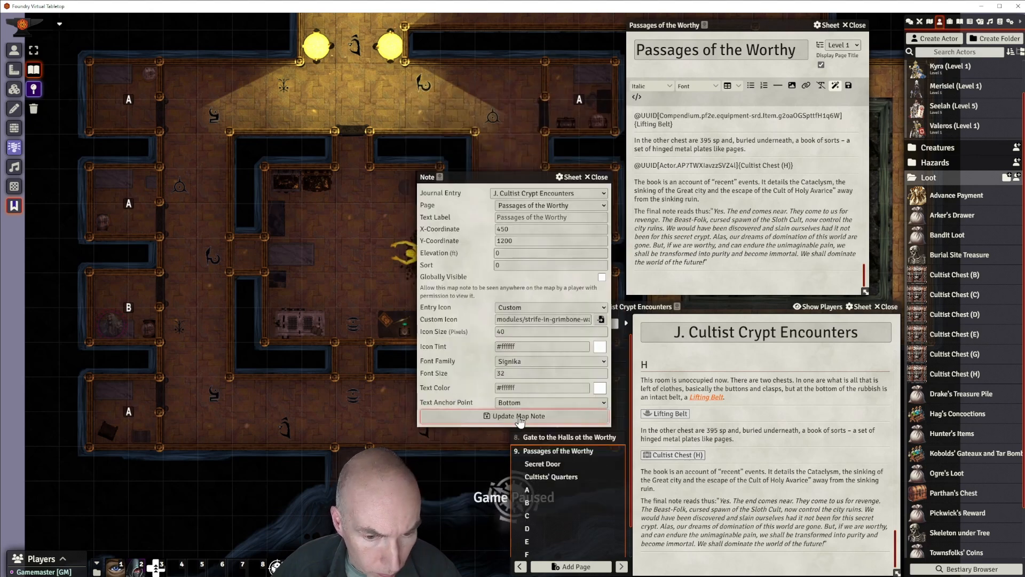
pyautogui.click(513, 483)
# Set the northwest room note's custom icon to map-marker-D.svg and update the note.
pyautogui.rightClick(127, 103)
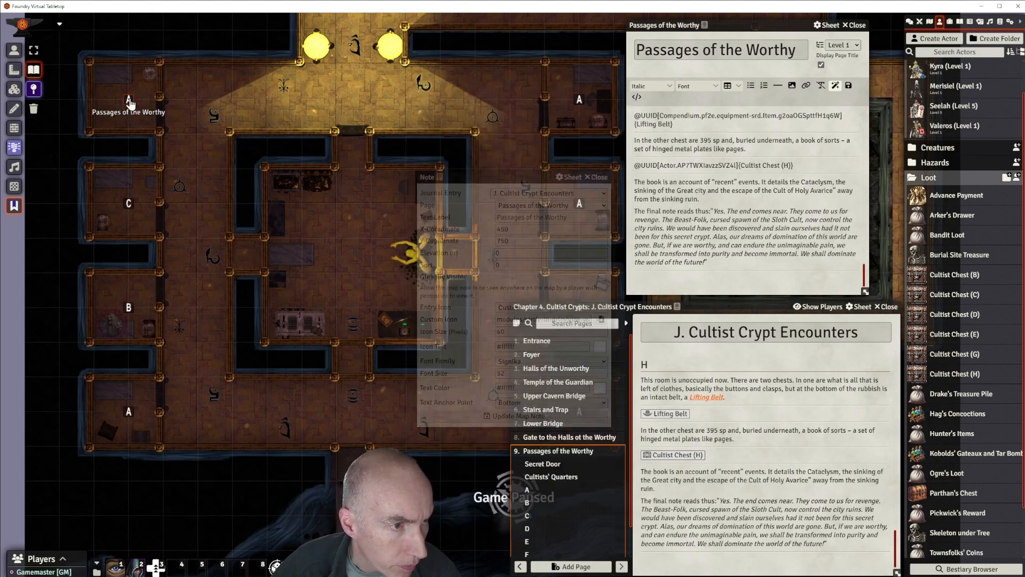
pyautogui.click(600, 319)
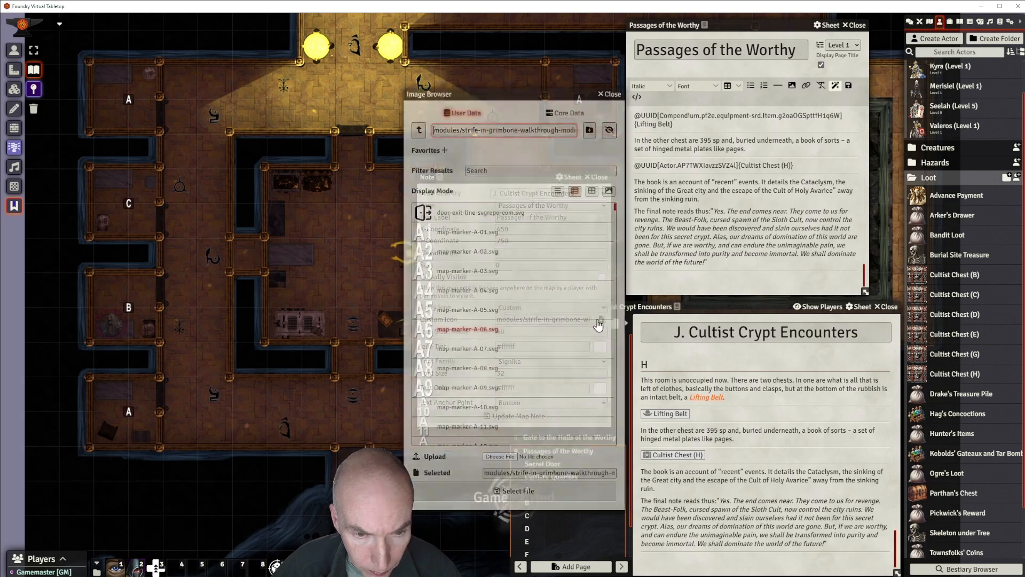
pyautogui.moveTo(616, 206); pyautogui.dragTo(617, 315)
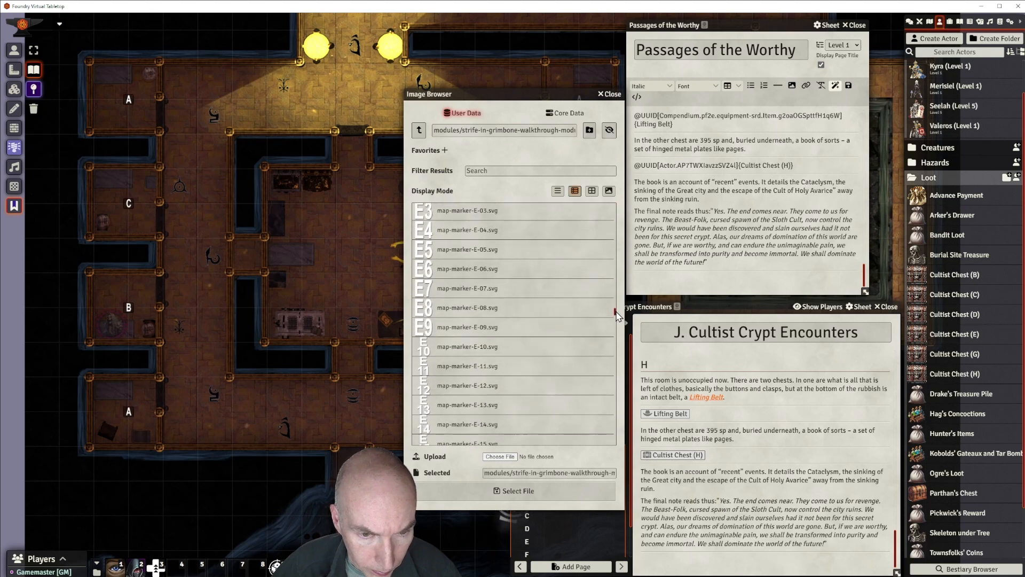
pyautogui.scroll(2, 515, 258)
pyautogui.click(477, 231)
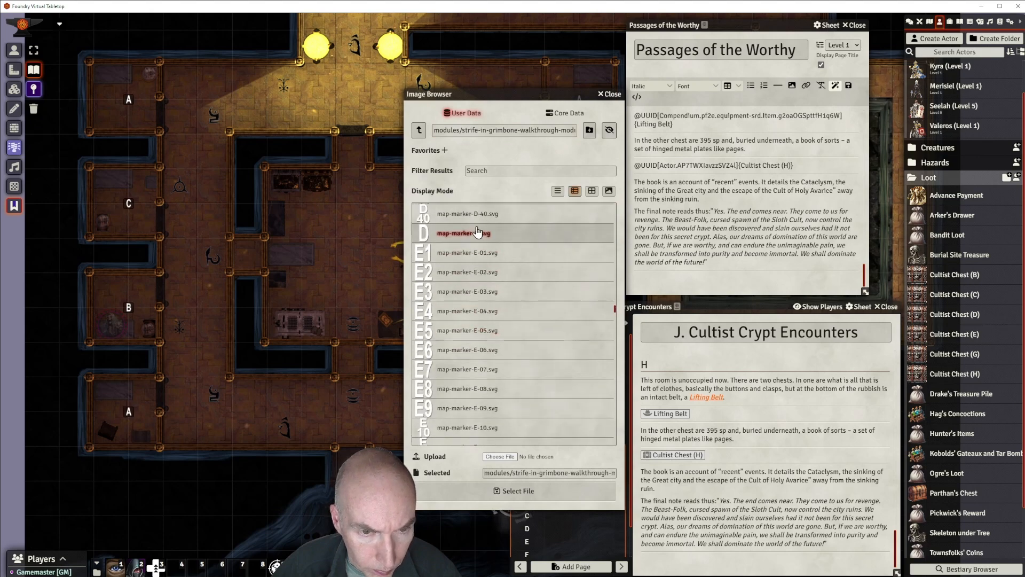
pyautogui.click(516, 490)
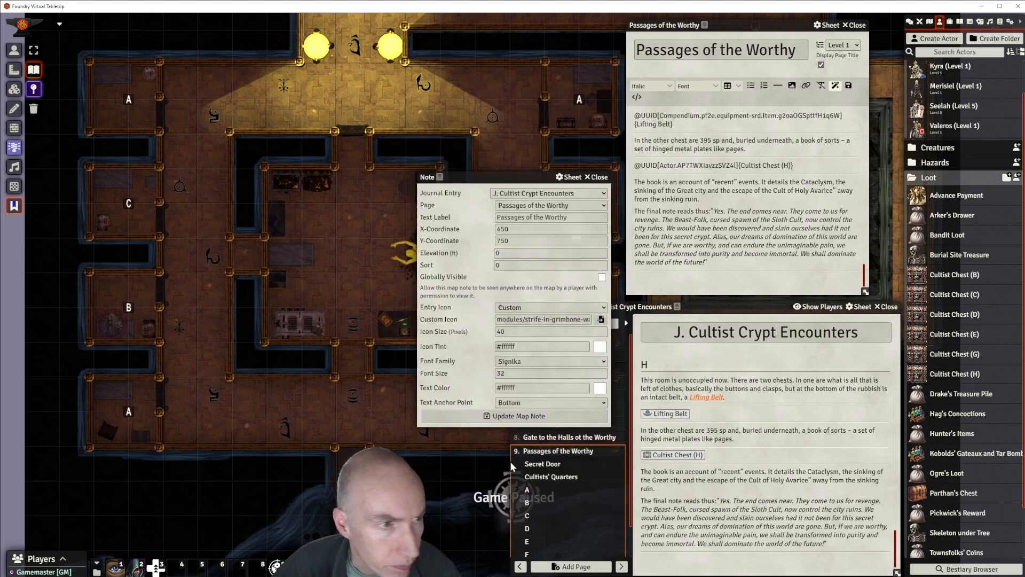
pyautogui.click(525, 414)
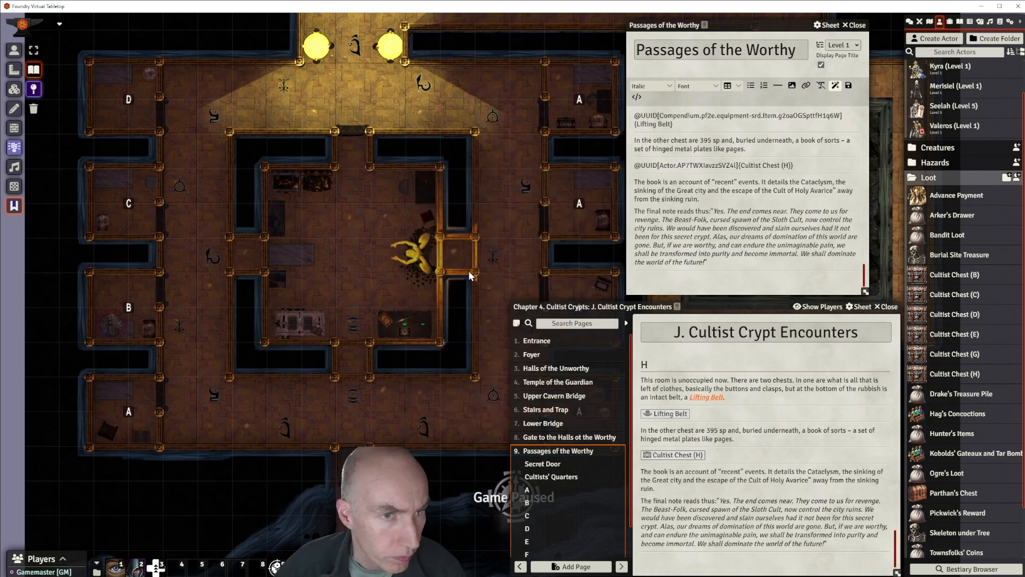
# Set the custom icon of the southeast room's note to map-marker-E.svg and update the note.
pyautogui.moveTo(417, 195); pyautogui.dragTo(80, 114)
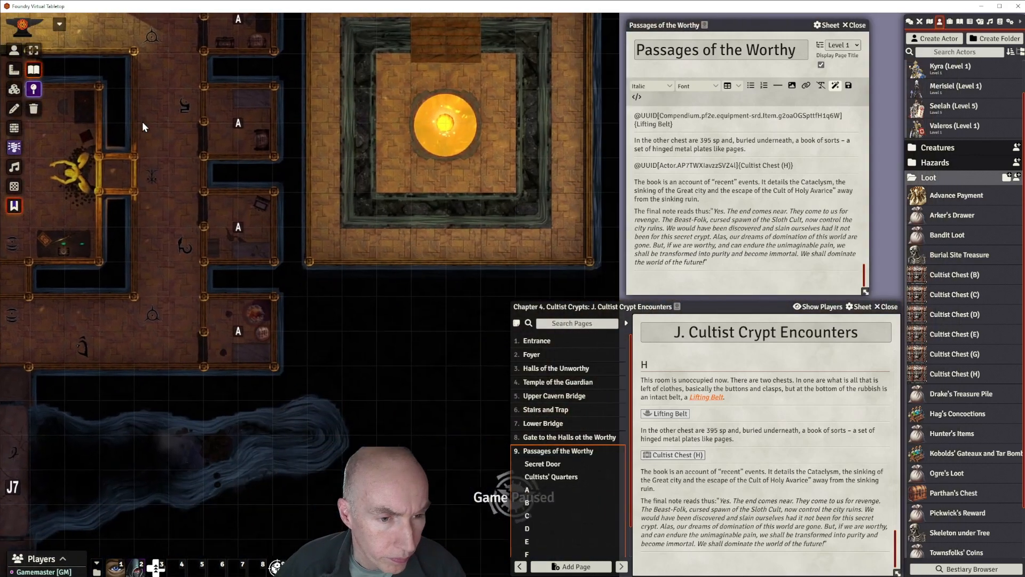
pyautogui.rightClick(238, 334)
pyautogui.click(600, 320)
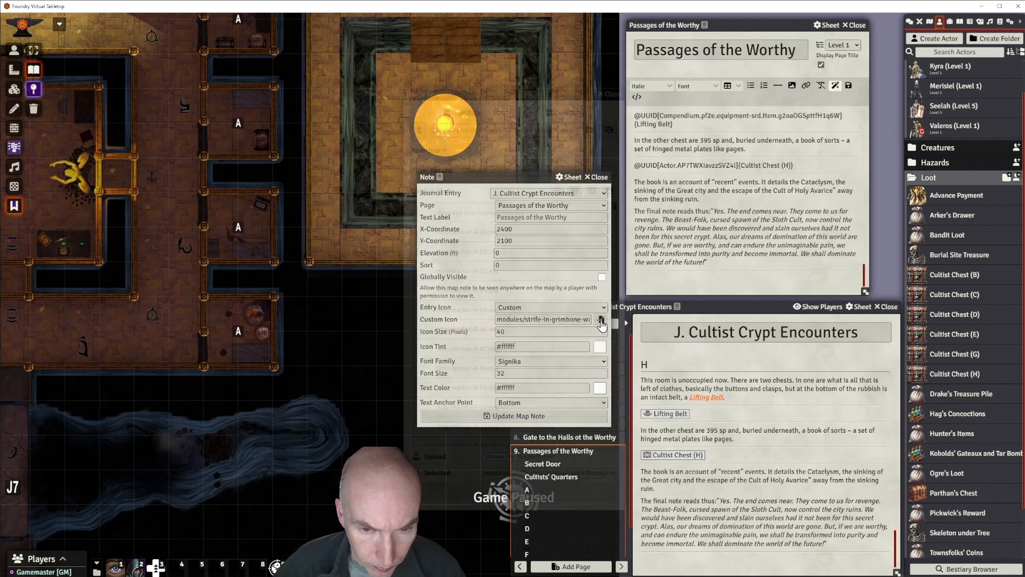
pyautogui.scroll(-15, 618, 267)
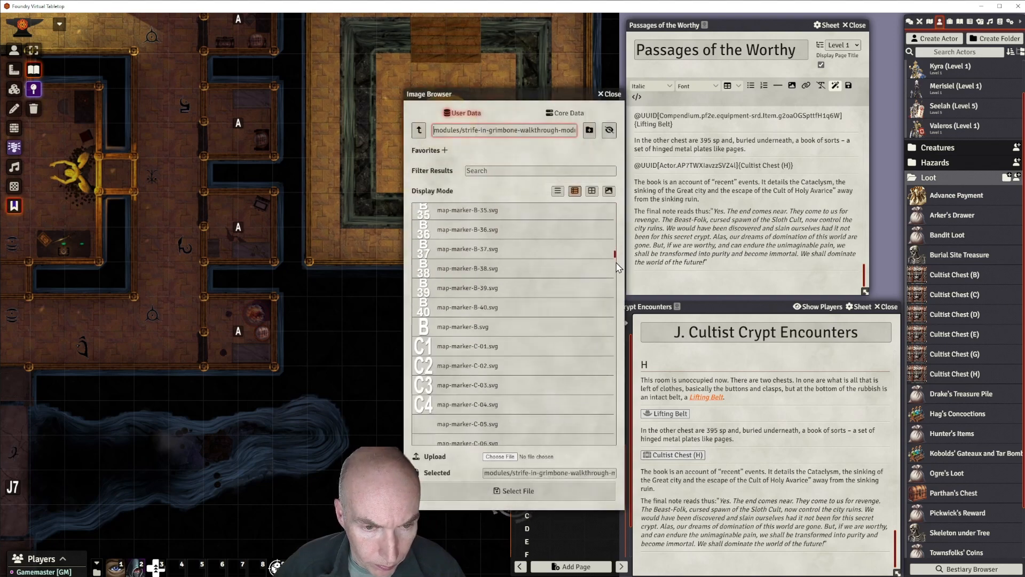
pyautogui.scroll(-15, 618, 267)
pyautogui.scroll(-10, 618, 331)
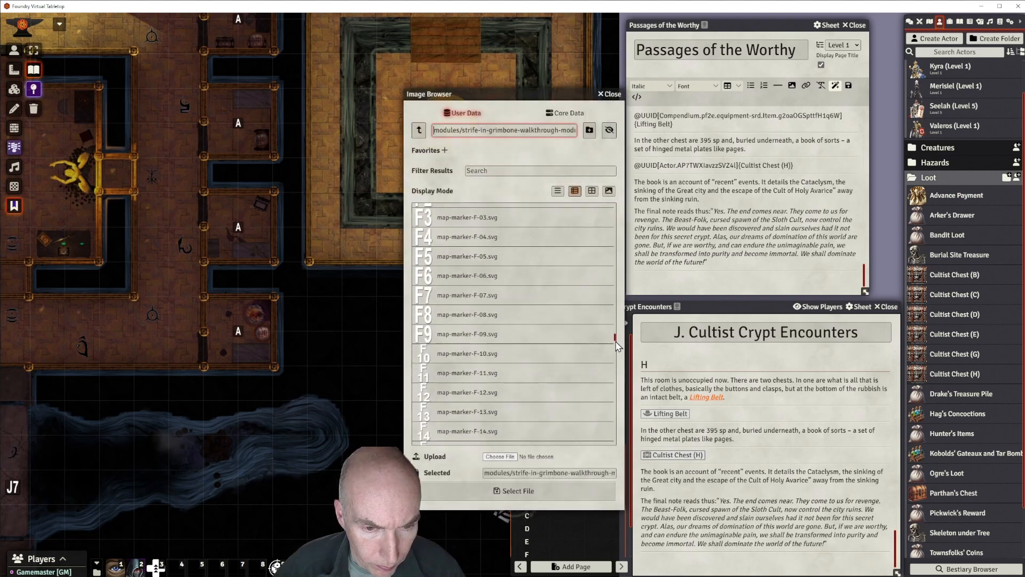
pyautogui.click(494, 327)
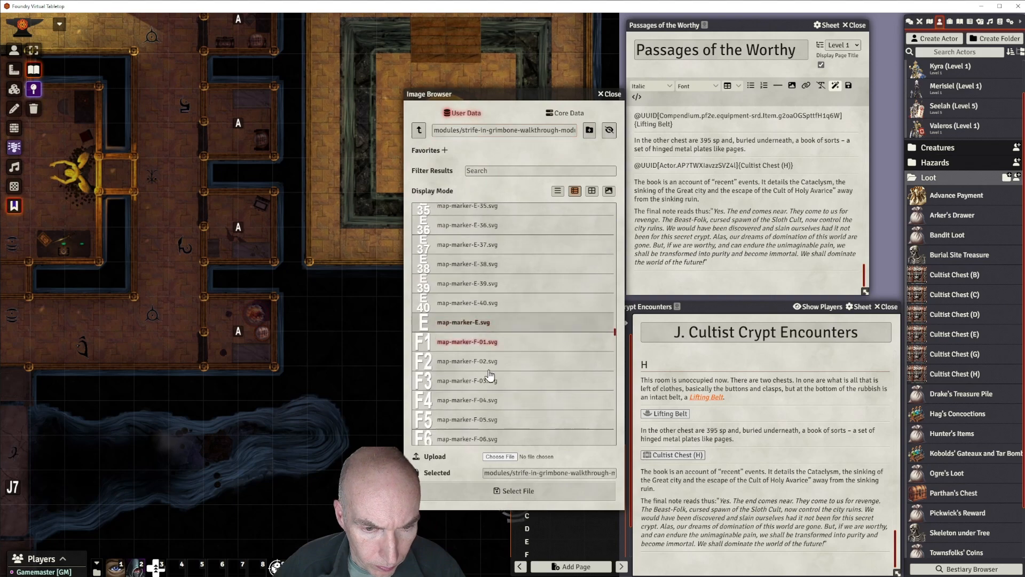
pyautogui.click(506, 489)
pyautogui.click(502, 418)
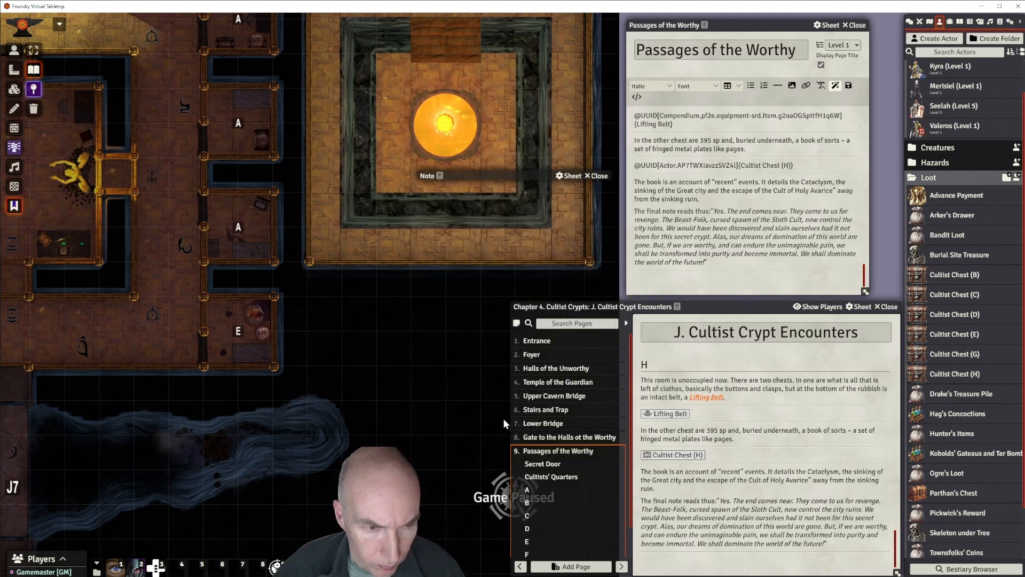
# Set the custom icon of the note in the room directly north of E to map-marker-F.svg and update it.
pyautogui.rightClick(239, 230)
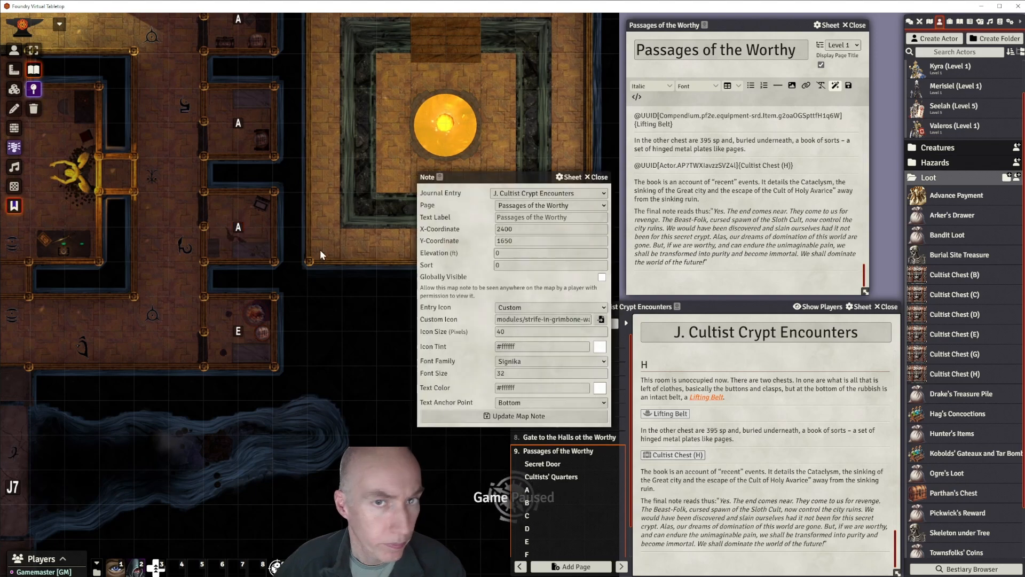
pyautogui.click(600, 320)
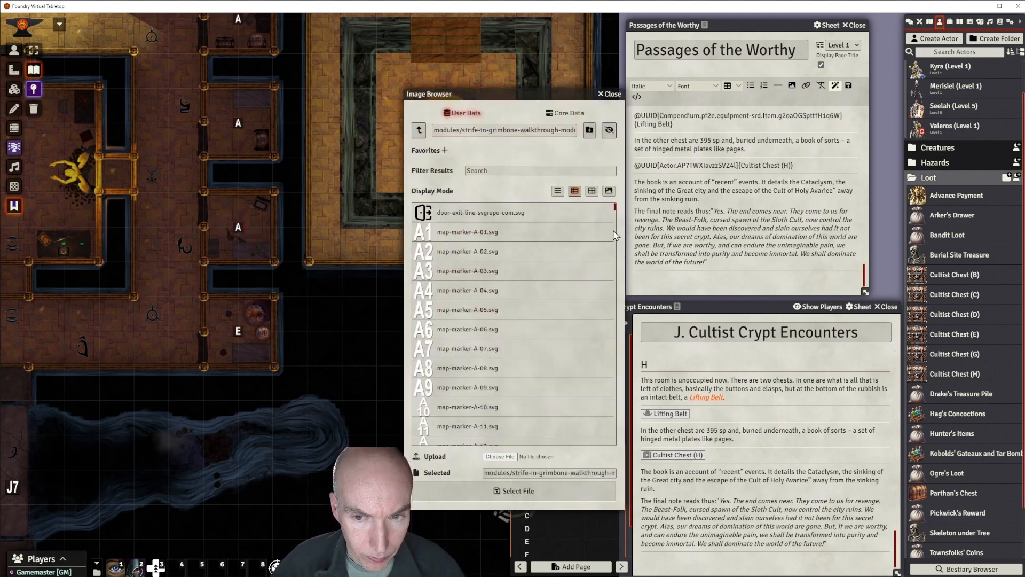
pyautogui.moveTo(615, 208)
pyautogui.mouseDown()
pyautogui.moveTo(612, 393)
pyautogui.moveTo(613, 347)
pyautogui.mouseUp()
pyautogui.scroll(5, 613, 393)
pyautogui.scroll(-6, 507, 379)
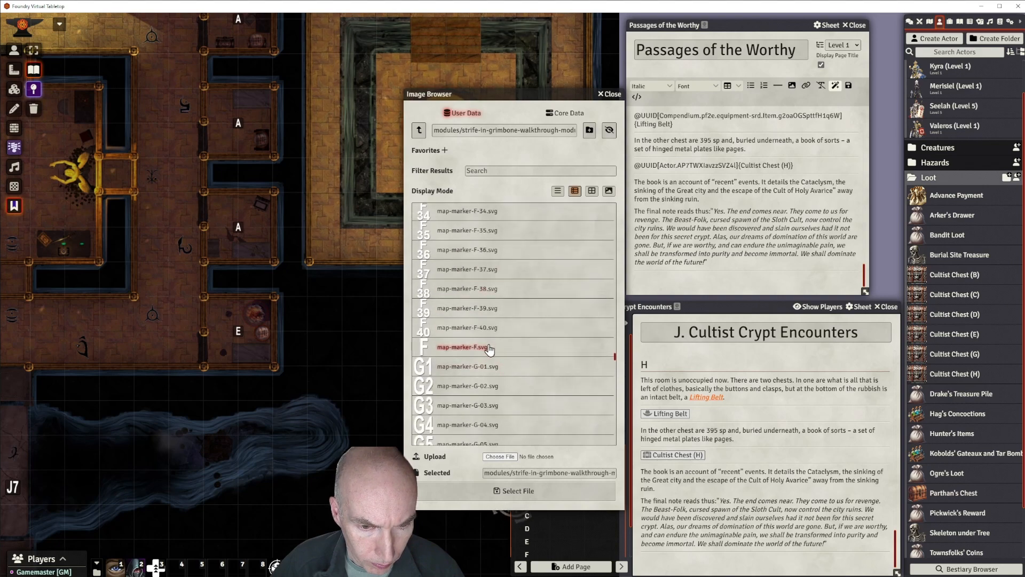
pyautogui.click(469, 348)
pyautogui.click(523, 490)
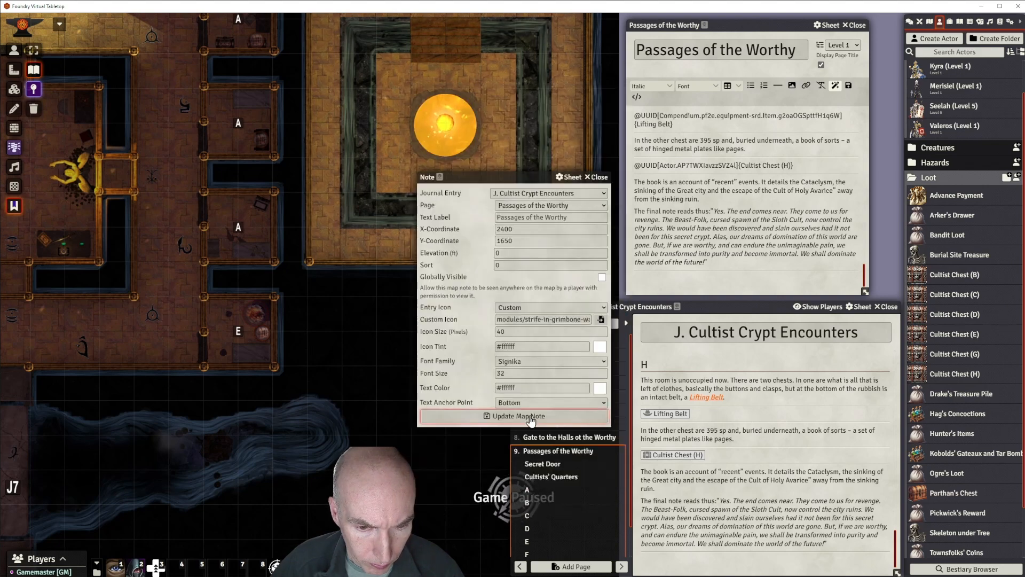
pyautogui.click(497, 416)
# Set the custom icon of the note in the room directly north of F to map-marker-G.svg and update it.
pyautogui.doubleClick(238, 124)
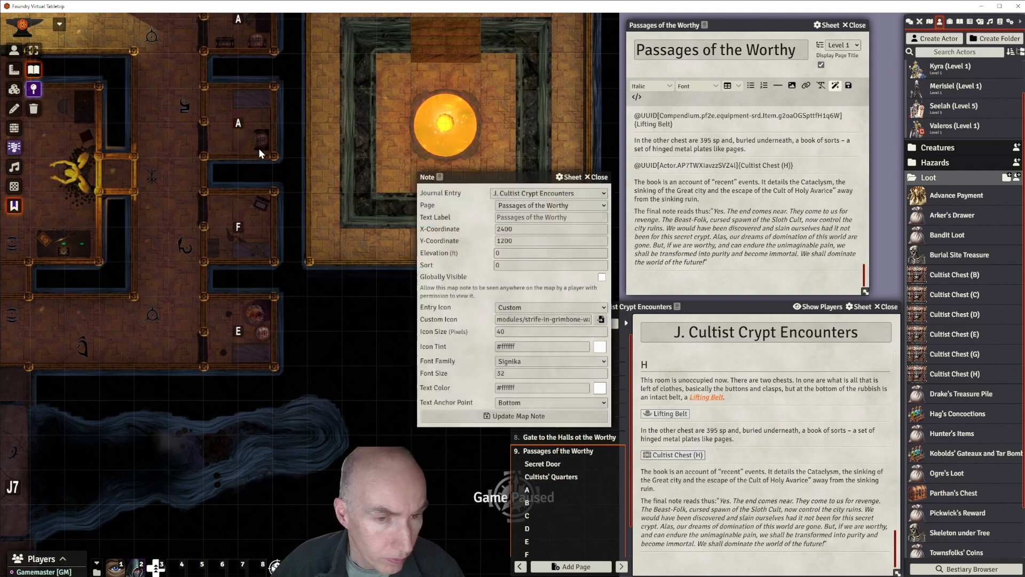
pyautogui.click(600, 320)
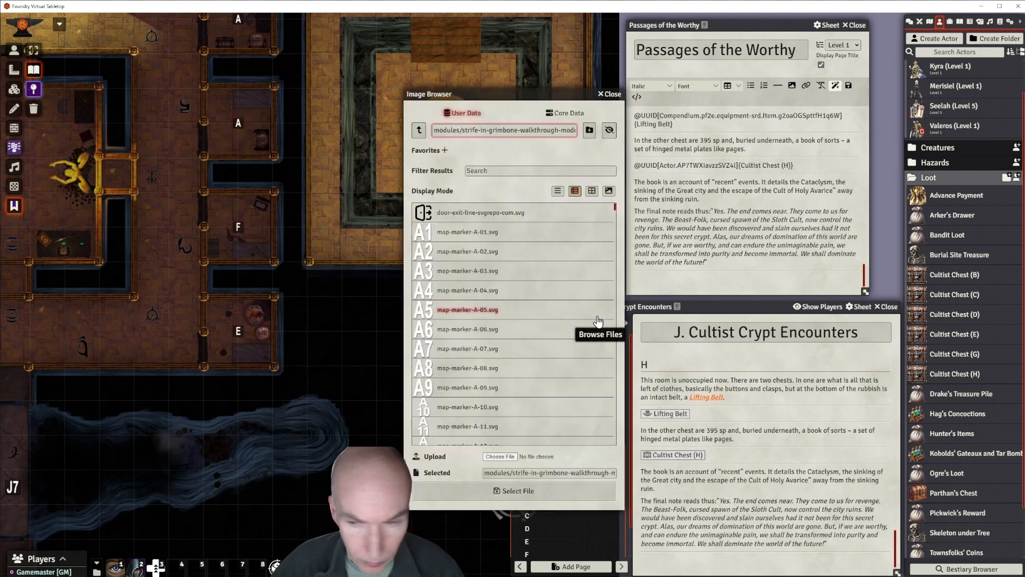
pyautogui.scroll(-2, 520, 331)
pyautogui.scroll(-5, 521, 353)
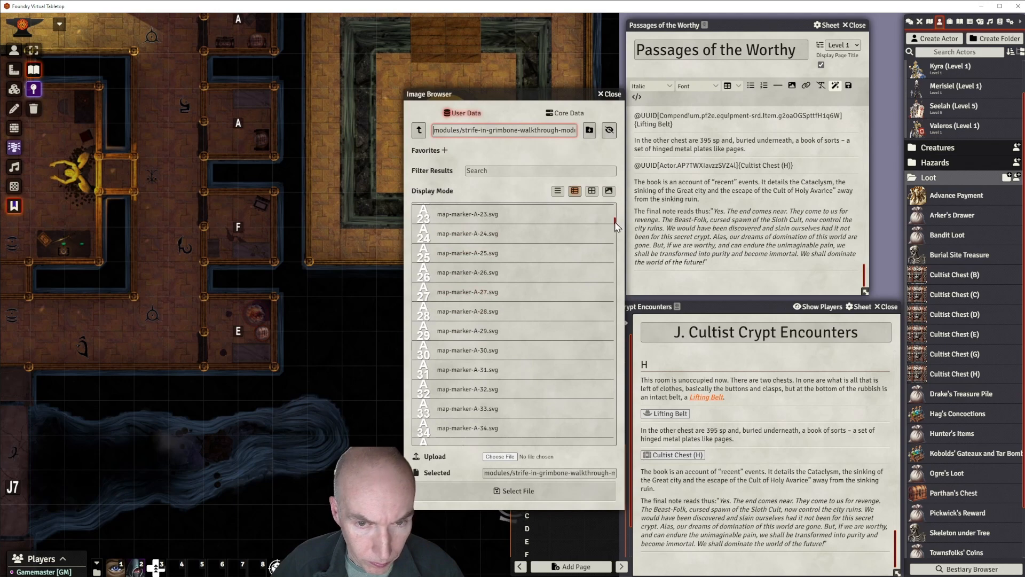
pyautogui.moveTo(617, 228); pyautogui.dragTo(617, 381)
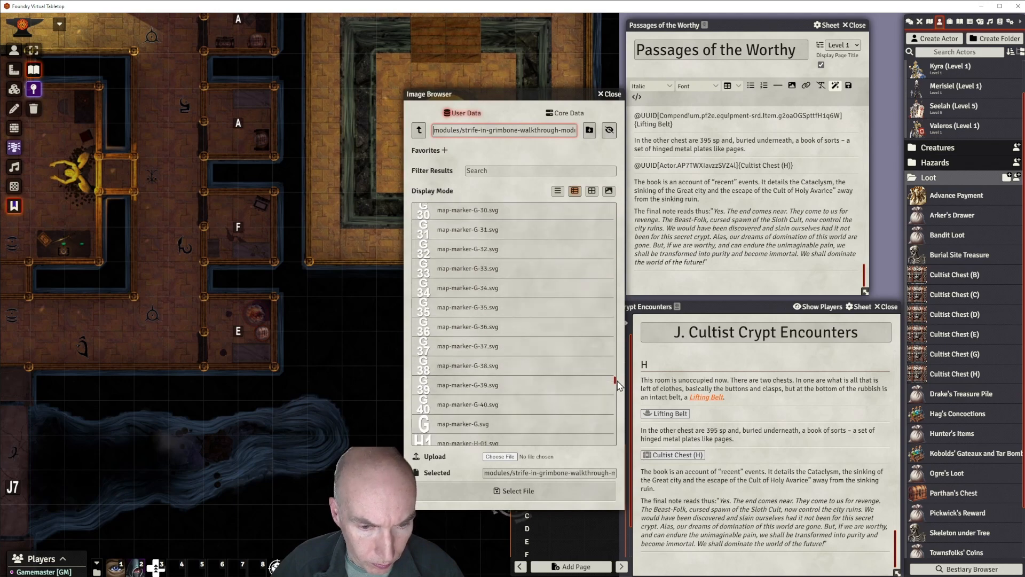
pyautogui.click(481, 425)
pyautogui.click(517, 491)
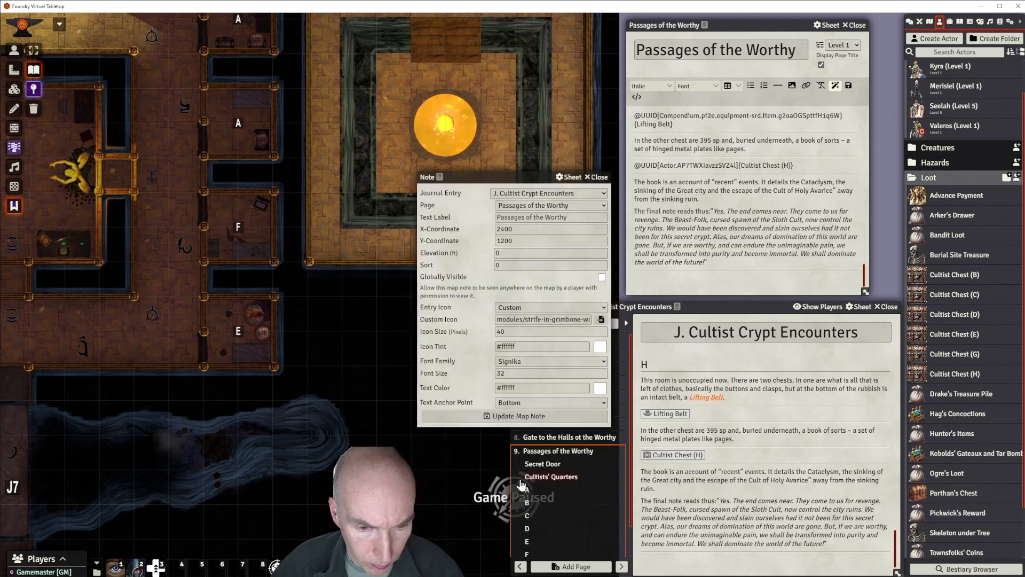
pyautogui.click(514, 423)
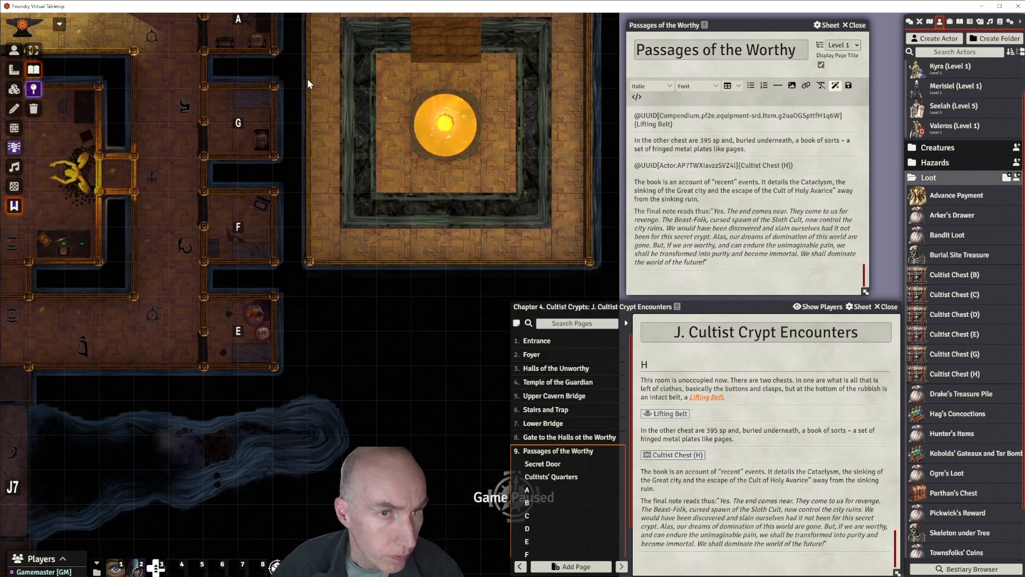
# Set the custom icon of the northeast room's note to map-marker-H.svg and update the note.
pyautogui.moveTo(306, 78); pyautogui.dragTo(325, 217)
pyautogui.doubleClick(269, 168)
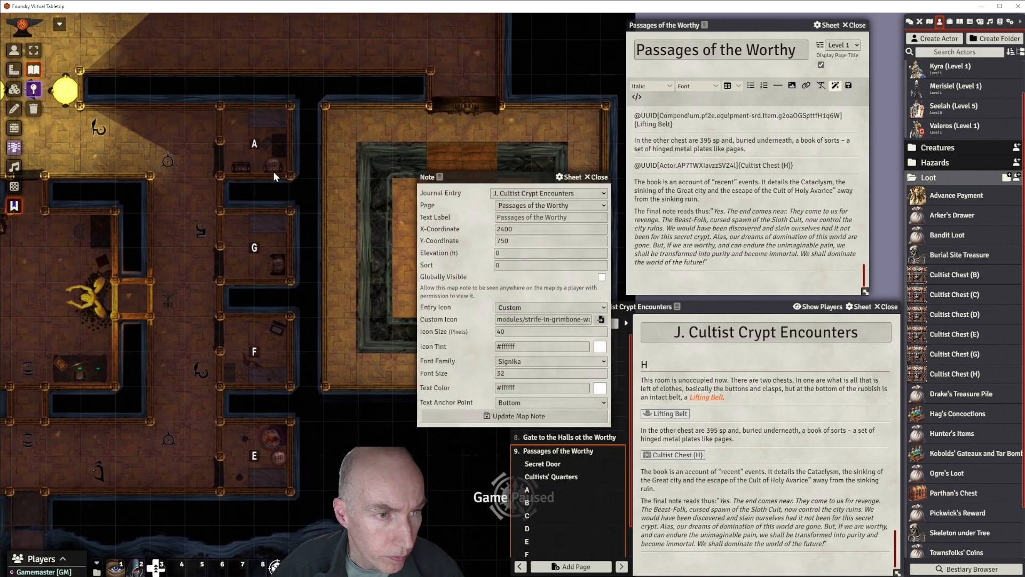
pyautogui.click(600, 319)
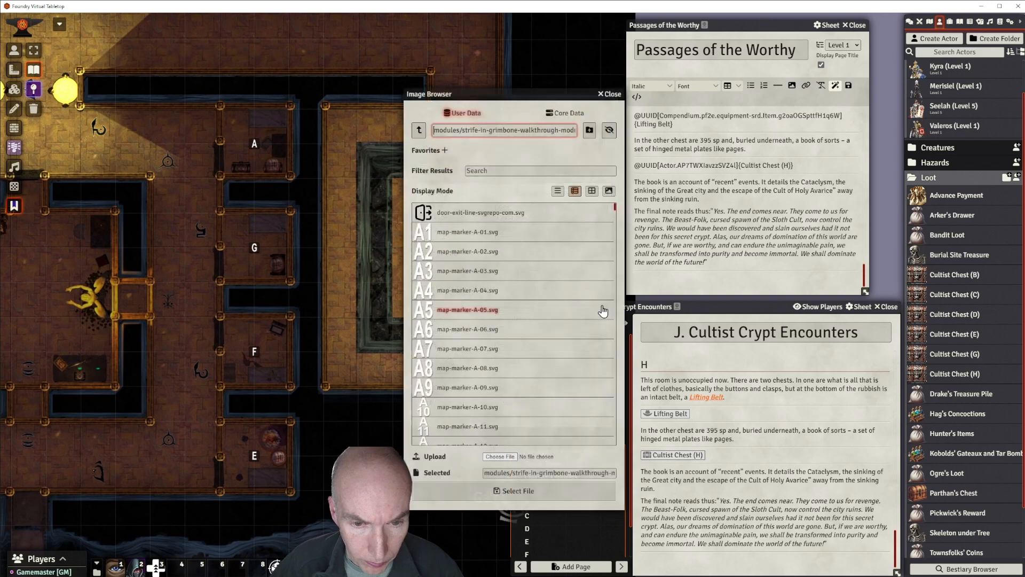
pyautogui.scroll(-5, 610, 299)
pyautogui.scroll(-15, 610, 299)
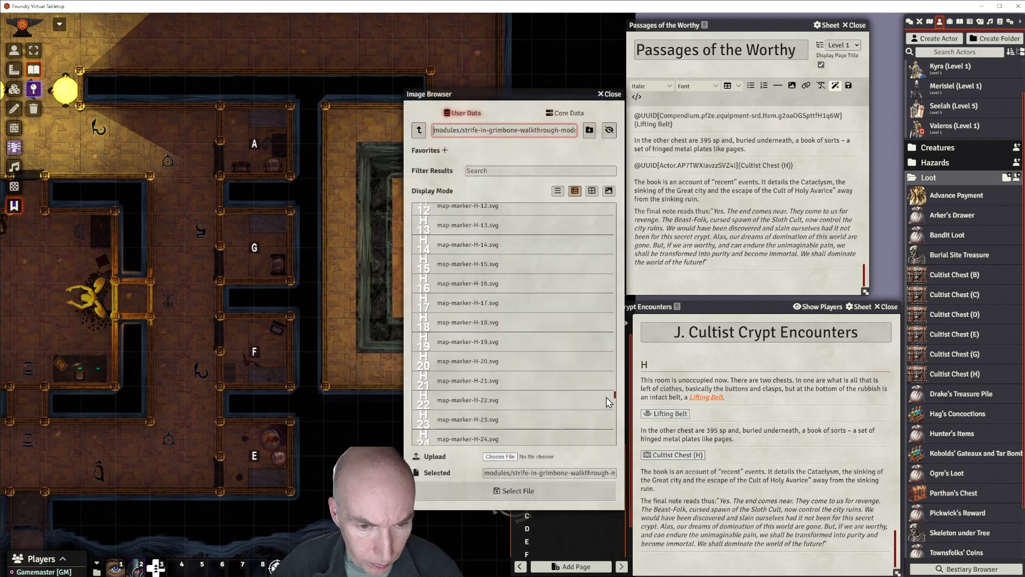
pyautogui.scroll(-8, 608, 402)
pyautogui.click(480, 355)
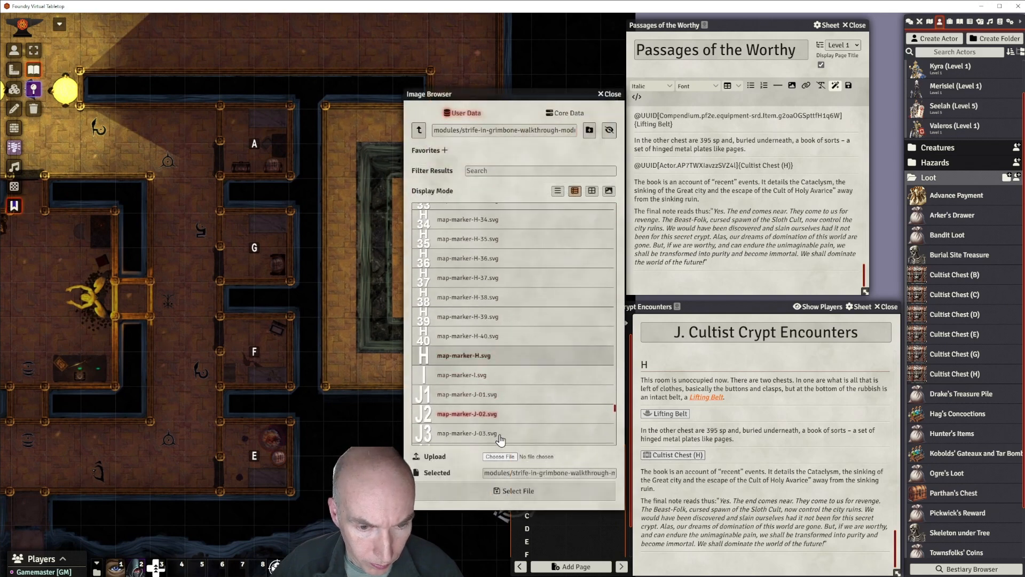
pyautogui.click(500, 490)
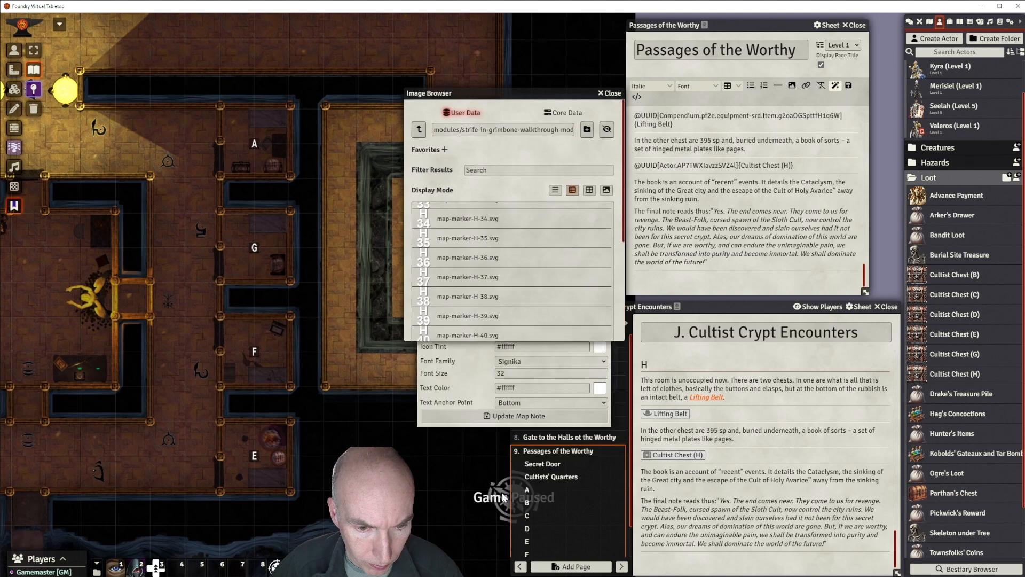
pyautogui.click(502, 416)
# Copy the J7 map note and place the duplicate at the north end of the corridor, just below the crypt's southern wall.
pyautogui.scroll(-9, 315, 309)
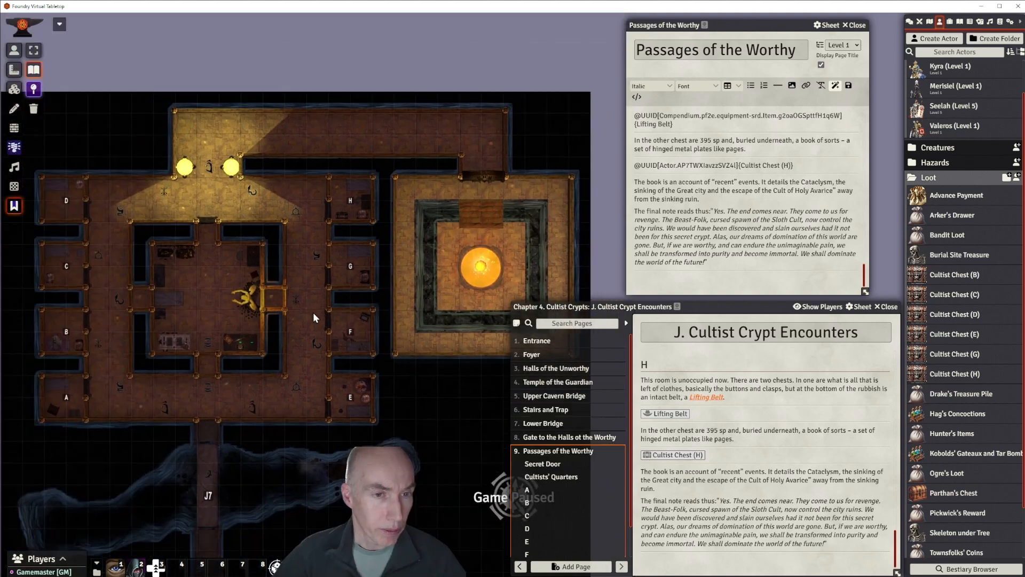
pyautogui.moveTo(277, 225); pyautogui.dragTo(332, 159)
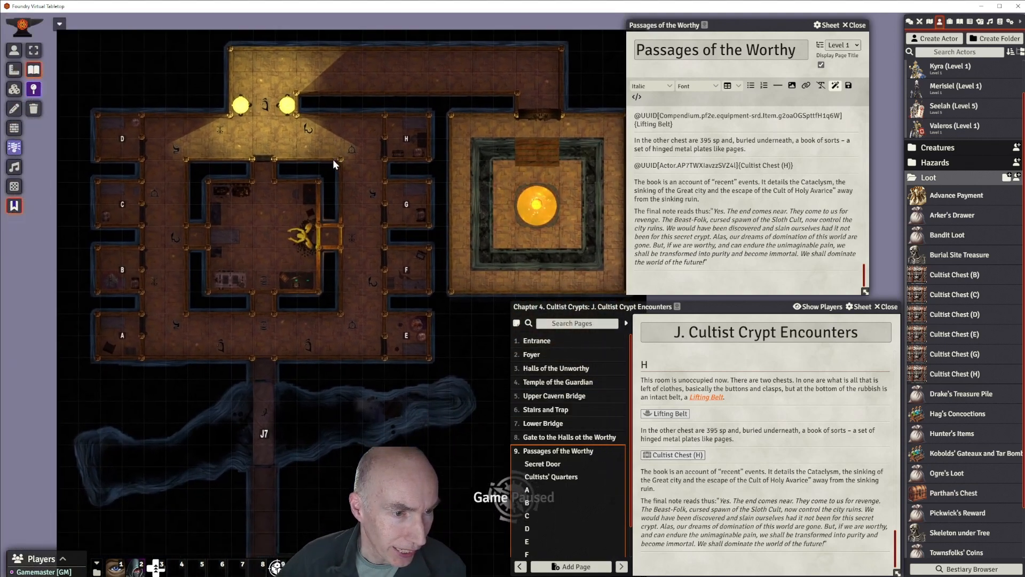
pyautogui.moveTo(342, 310); pyautogui.dragTo(383, 142)
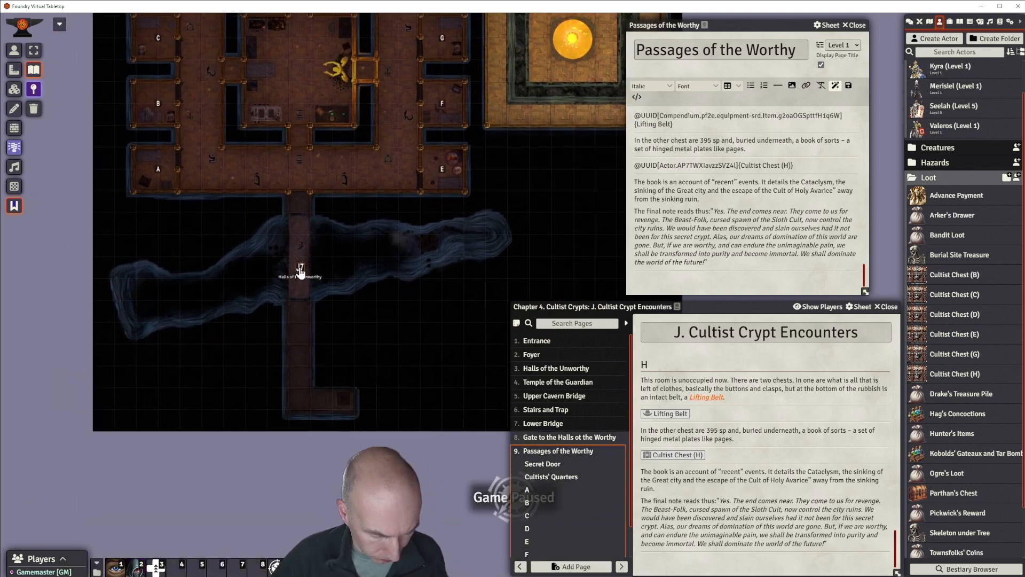
pyautogui.hotkey('ctrl', 'c')
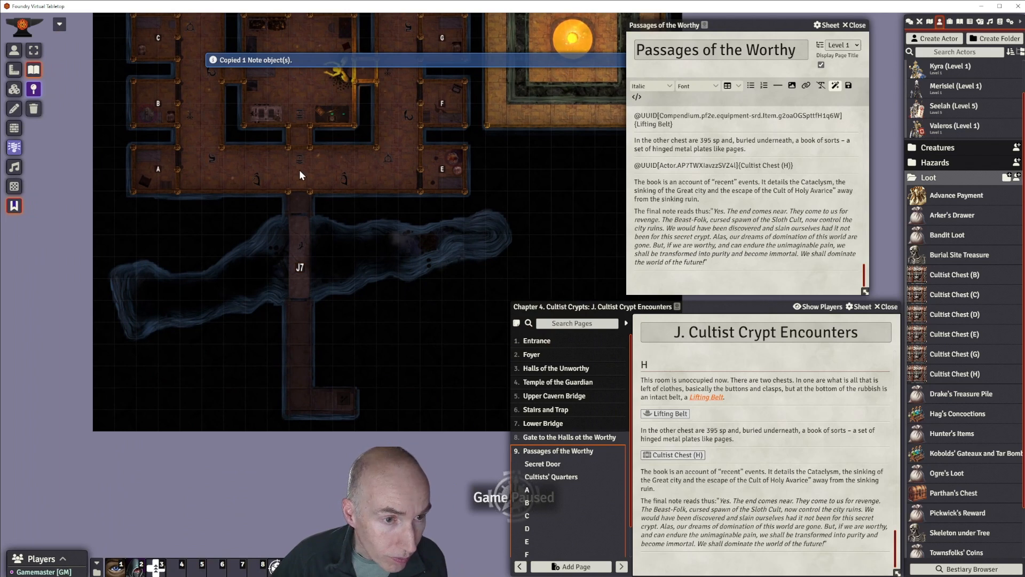
pyautogui.hotkey('ctrl', 'v')
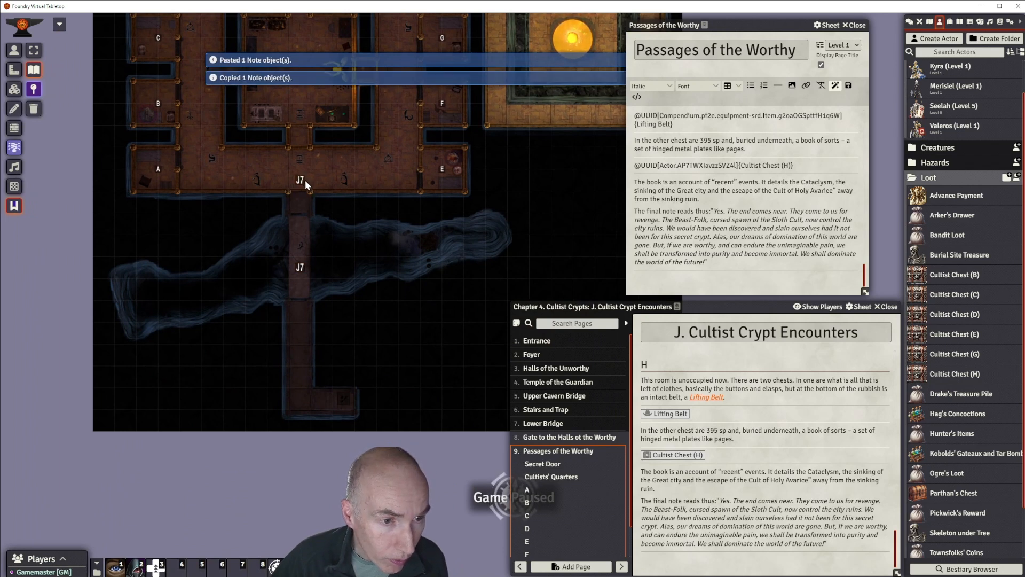
pyautogui.moveTo(306, 181); pyautogui.dragTo(298, 204)
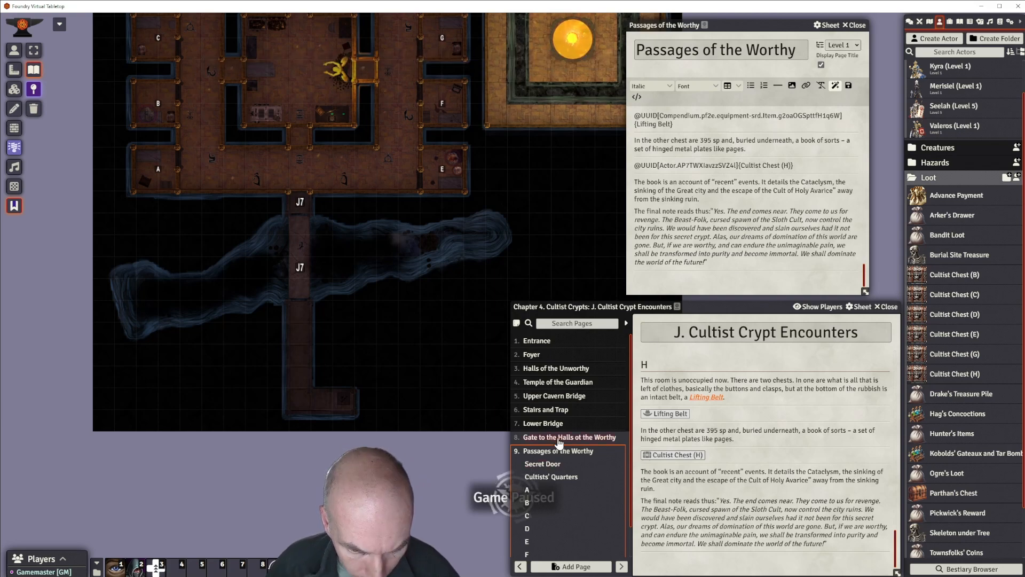
# Link the duplicated note to the Gate to the Halls page, set its custom icon to map-marker-J-08.svg, and update it.
pyautogui.doubleClick(301, 203)
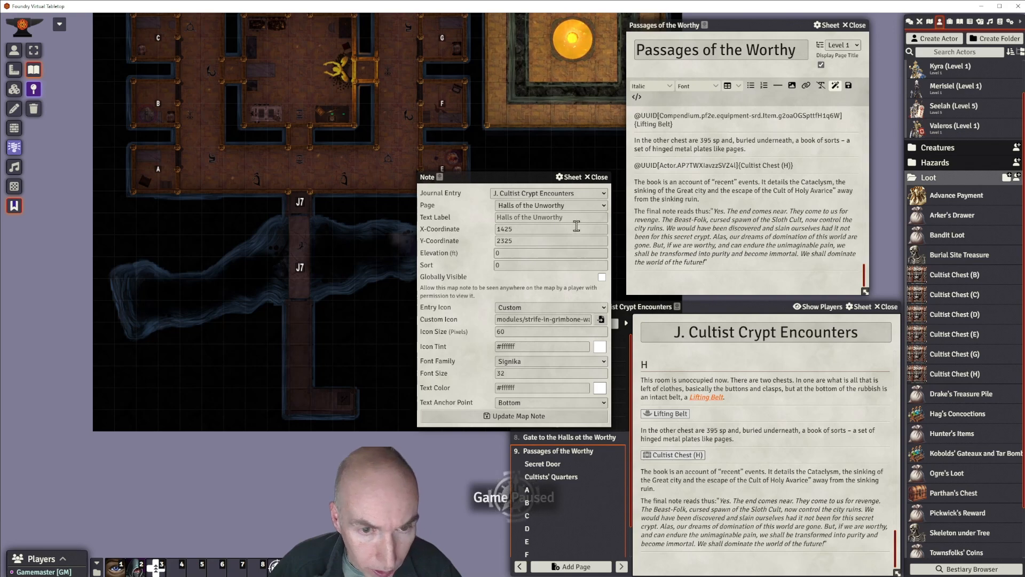
pyautogui.click(605, 209)
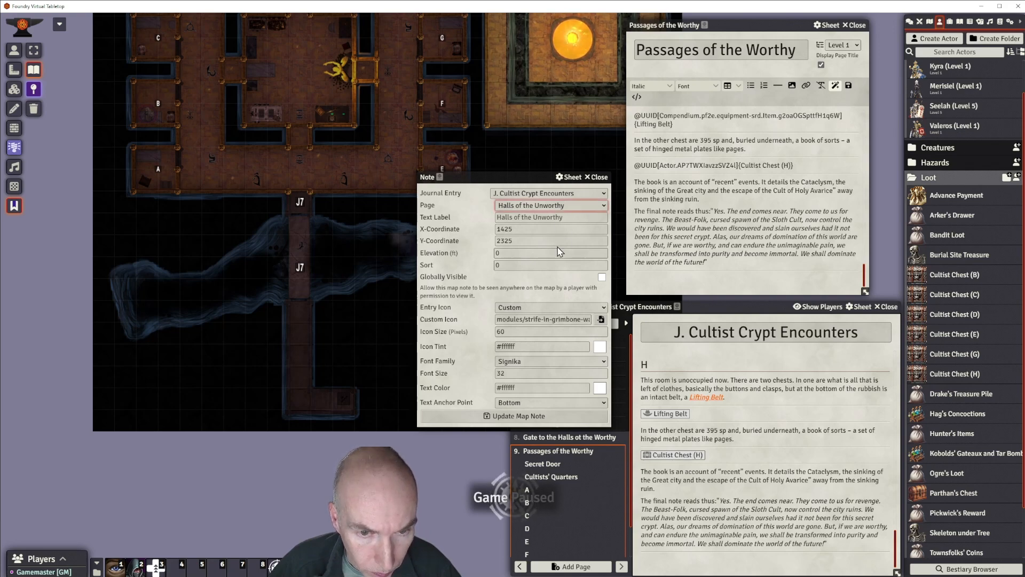
pyautogui.click(600, 319)
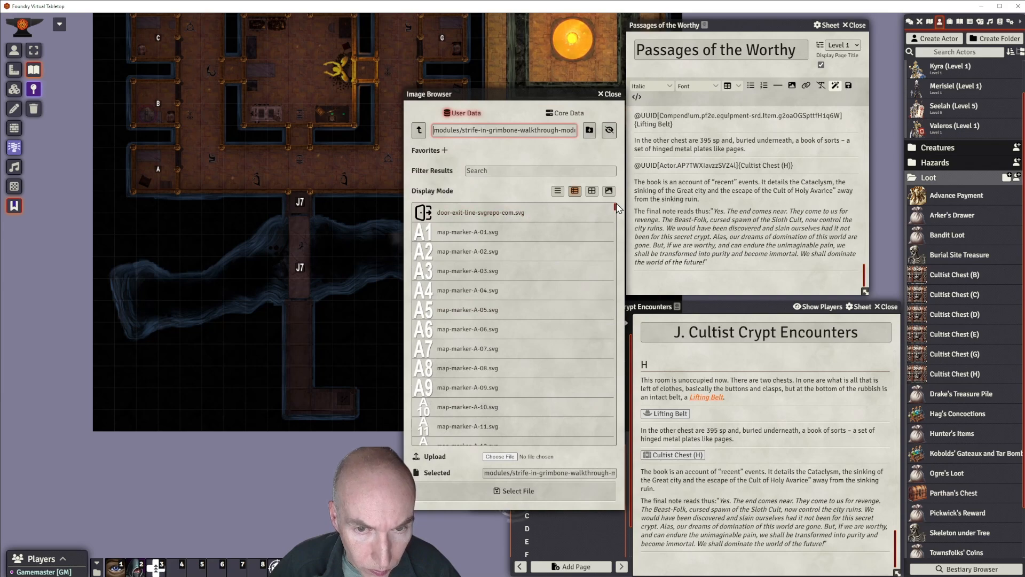
pyautogui.moveTo(618, 212); pyautogui.dragTo(613, 415)
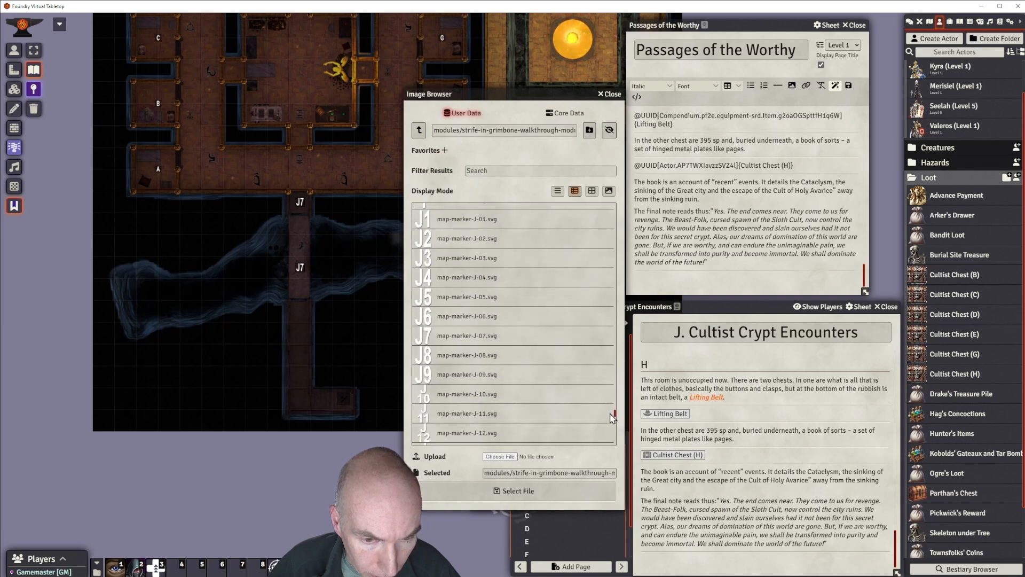
pyautogui.click(467, 355)
pyautogui.click(515, 491)
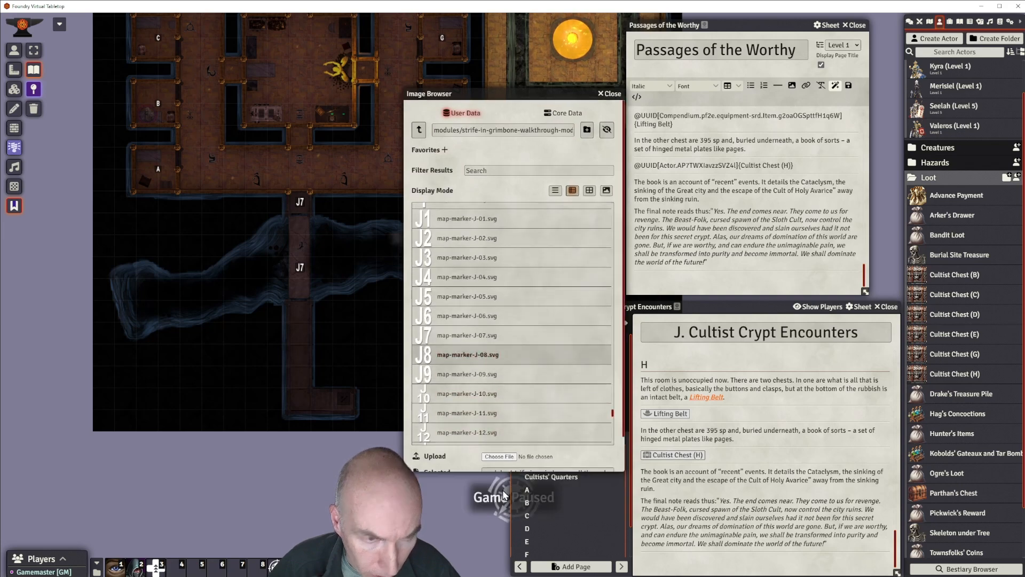
pyautogui.click(480, 416)
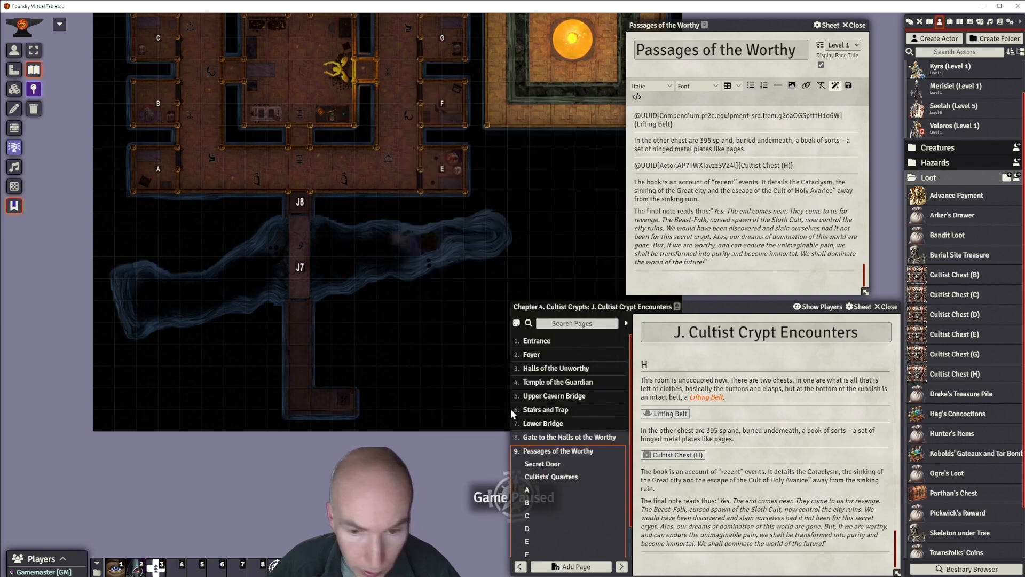
# Correct the title of journal page 8 to "Gate to the Halls of the Worthy" and close the page editor and journal.
pyautogui.click(576, 439)
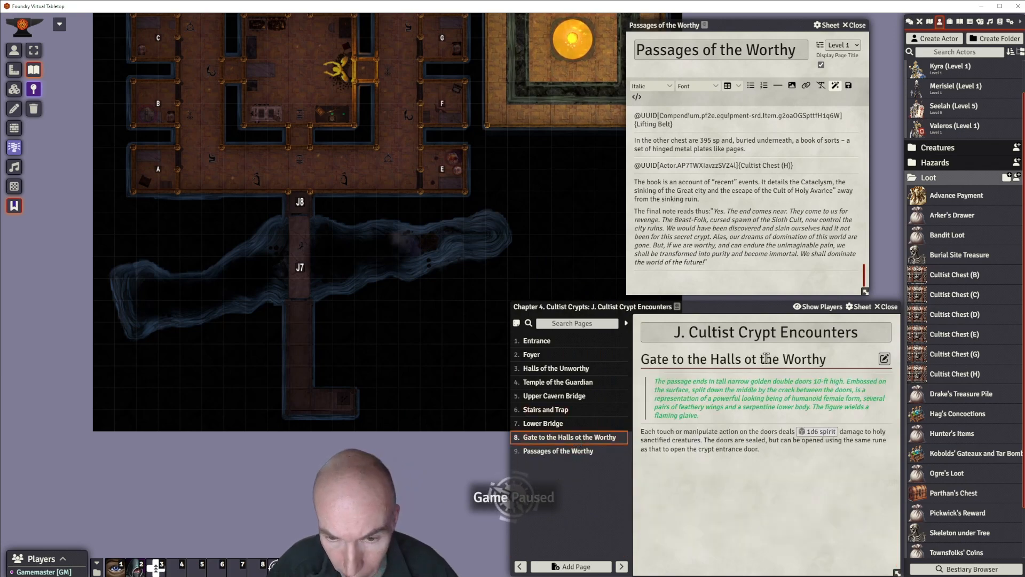
pyautogui.click(883, 360)
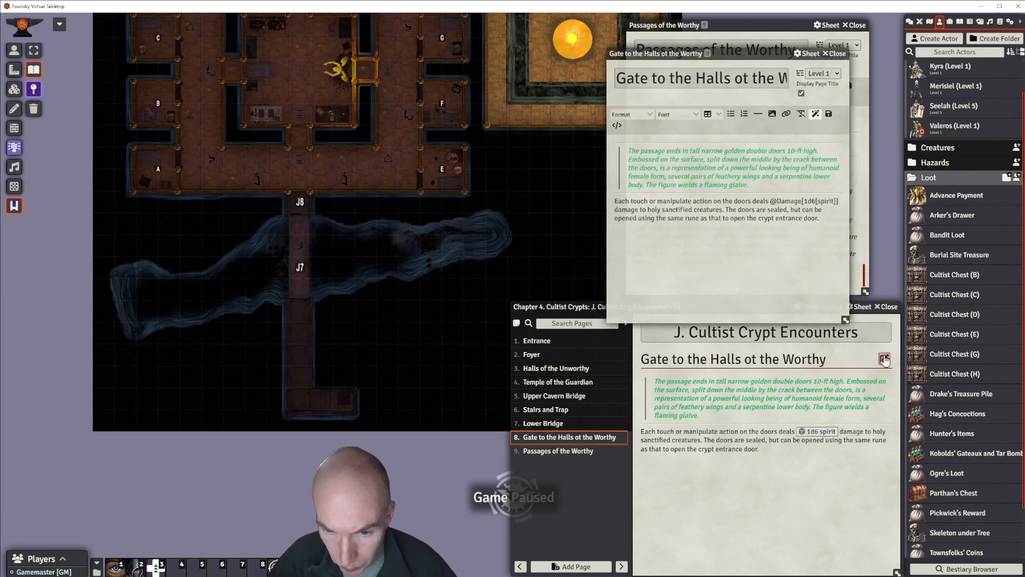
pyautogui.click(744, 78)
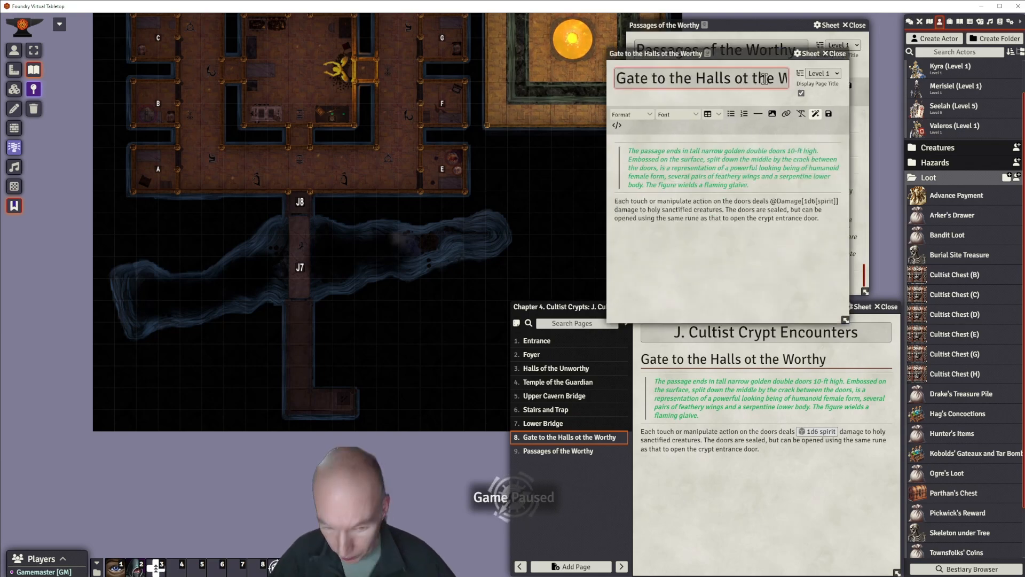
pyautogui.write('f')
pyautogui.click(756, 103)
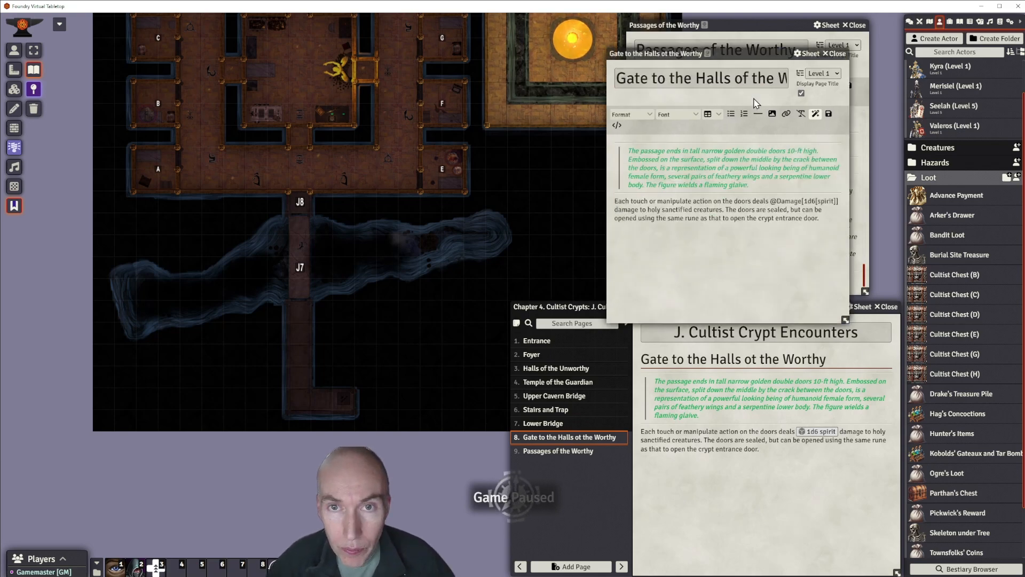
pyautogui.click(835, 54)
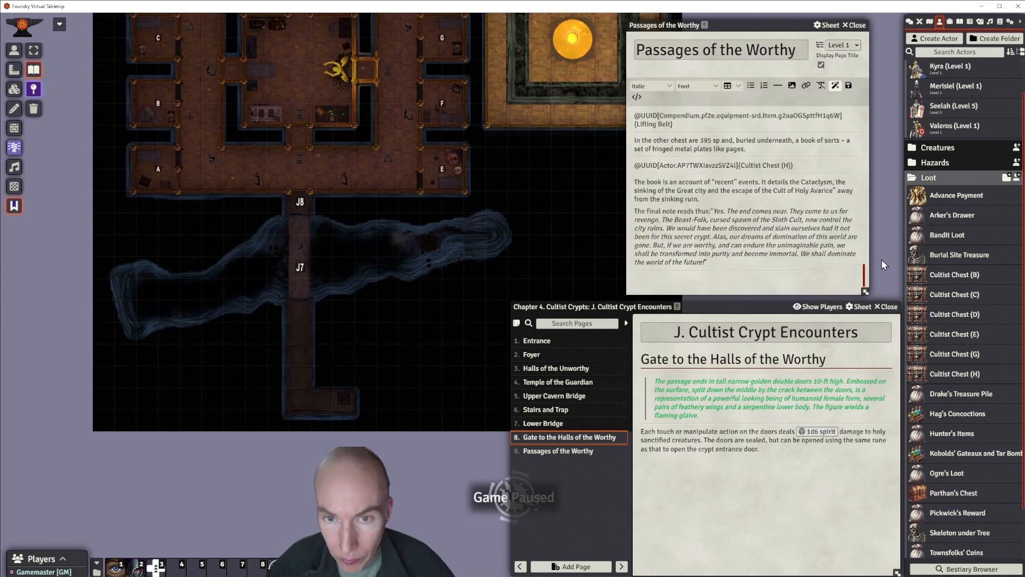
pyautogui.click(886, 307)
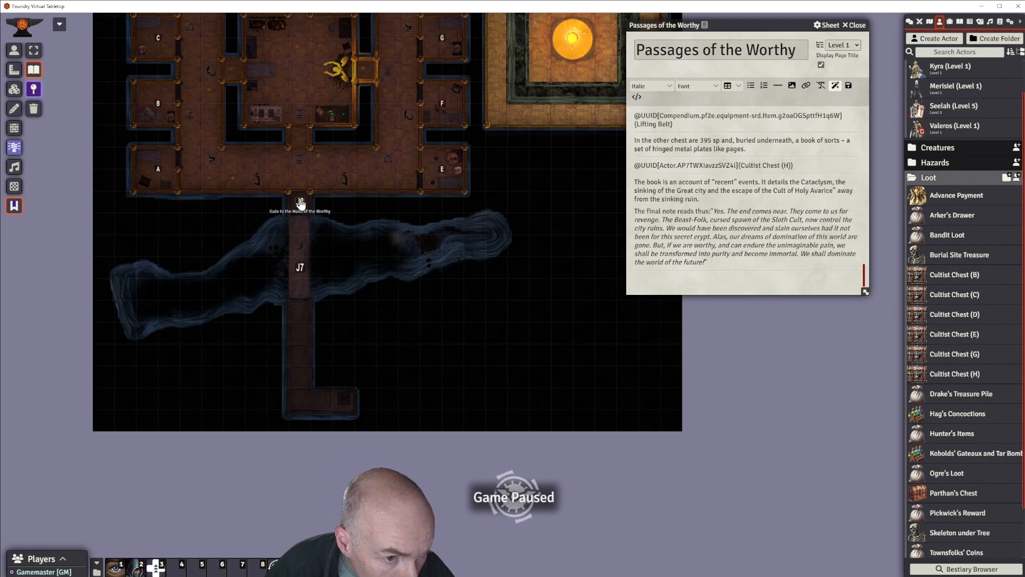
# Link the J7 map note to the Lower Bridge page and update the note.
pyautogui.scroll(10, 367, 223)
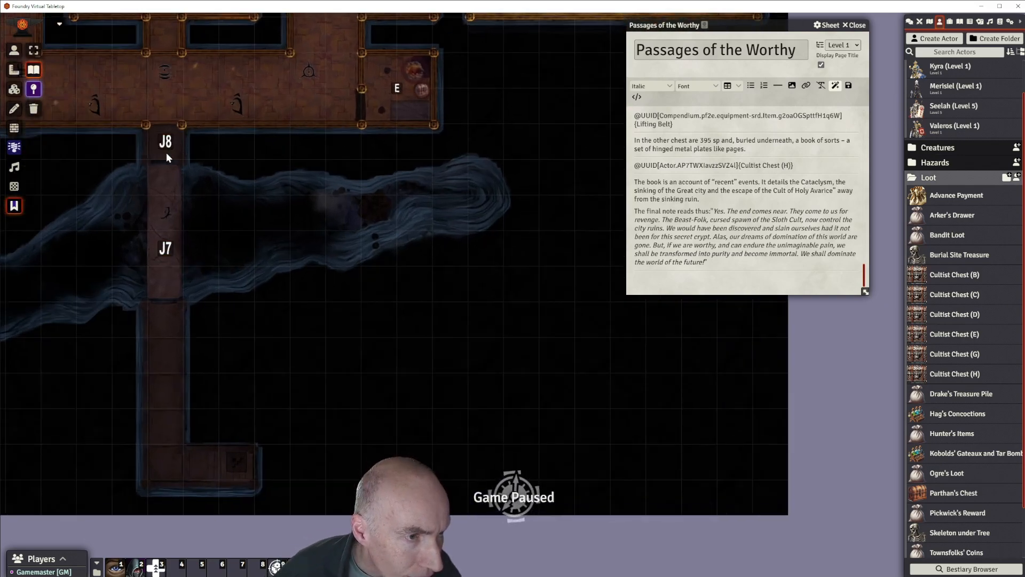
pyautogui.moveTo(319, 194); pyautogui.dragTo(503, 313)
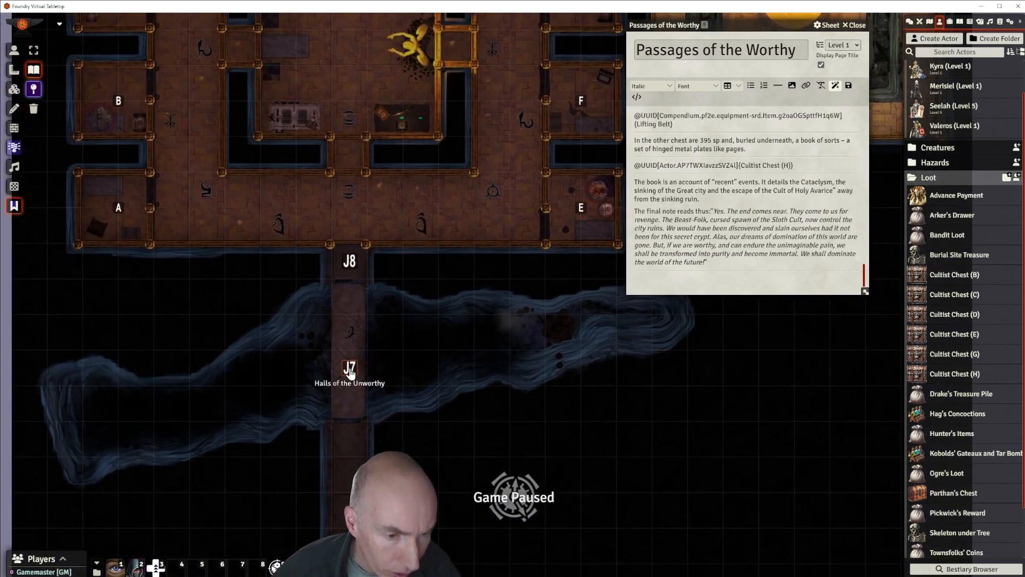
pyautogui.moveTo(419, 359); pyautogui.dragTo(470, 273)
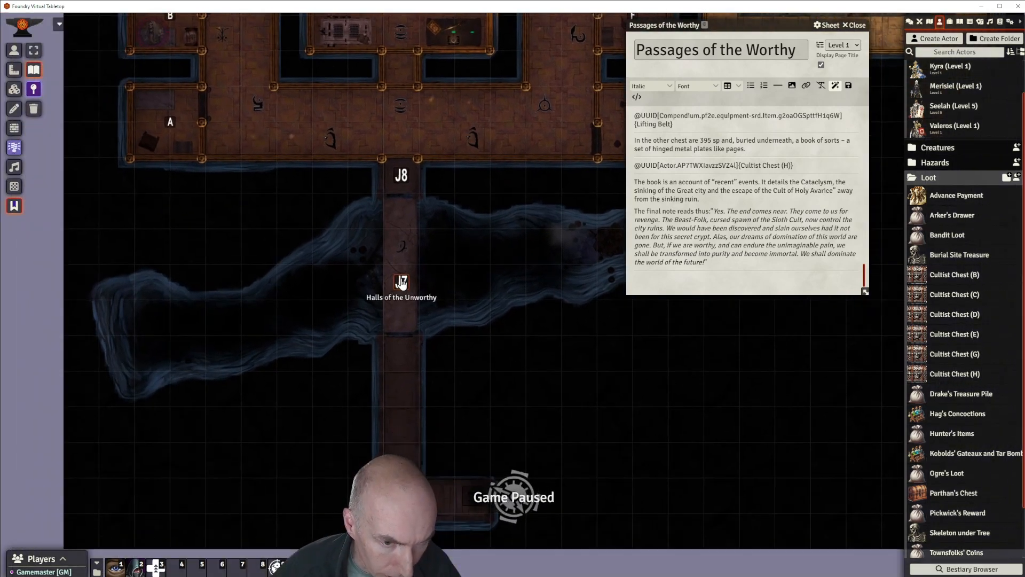
pyautogui.rightClick(401, 283)
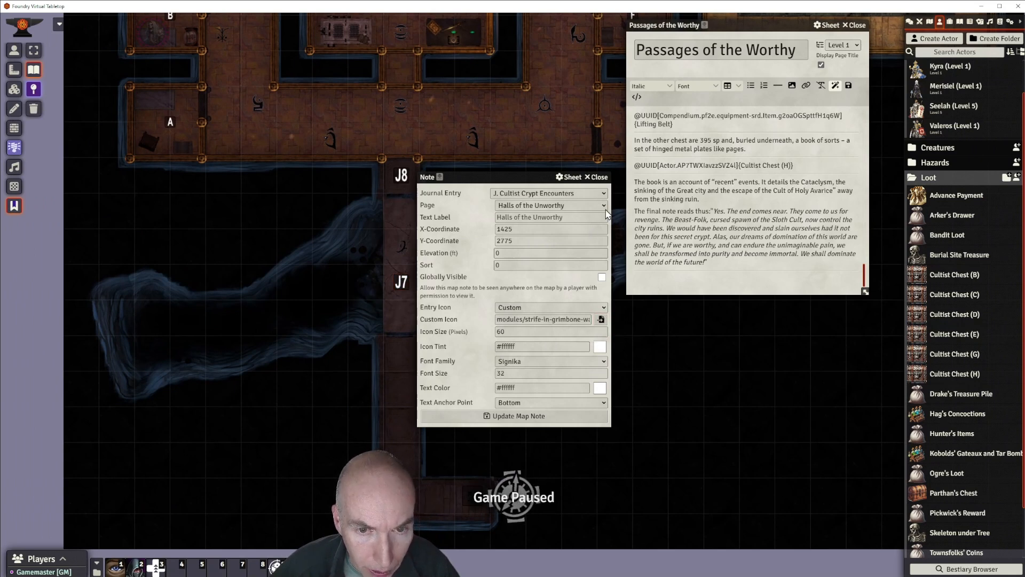
pyautogui.click(540, 281)
pyautogui.click(515, 416)
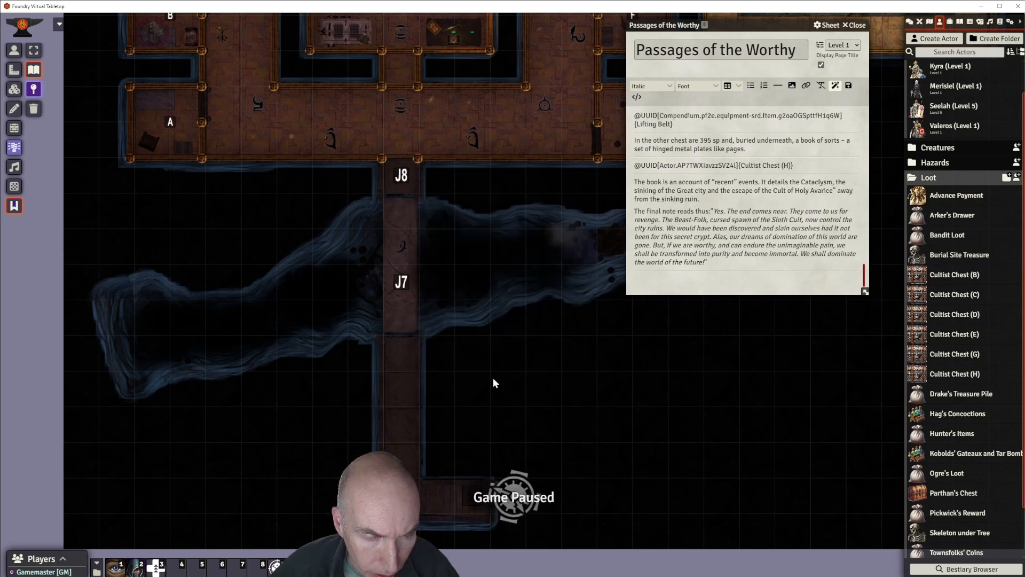
# Try to refresh the J7 note's label by reselecting the Lower Bridge page and updating the note again.
pyautogui.rightClick(401, 283)
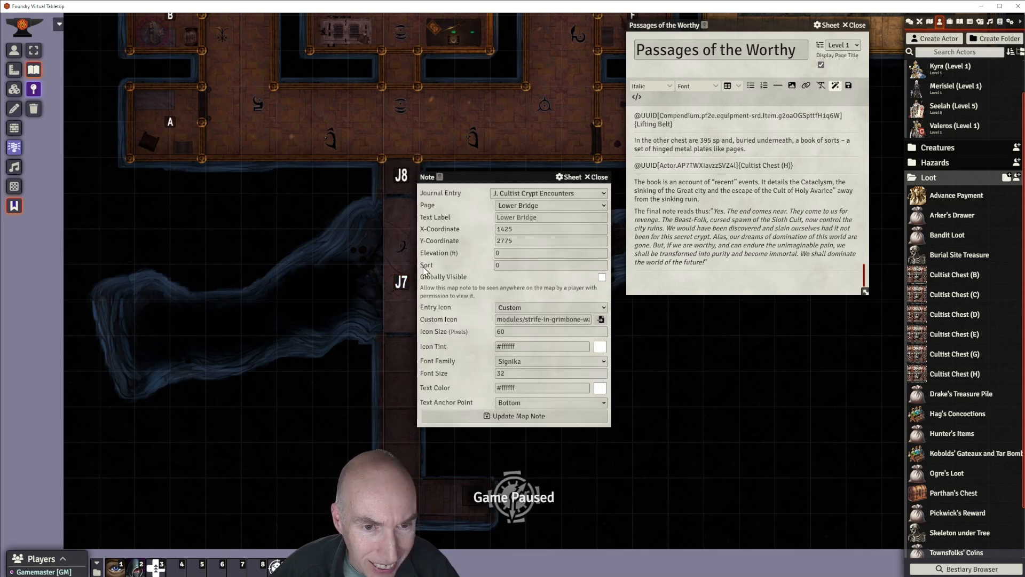
pyautogui.click(553, 216)
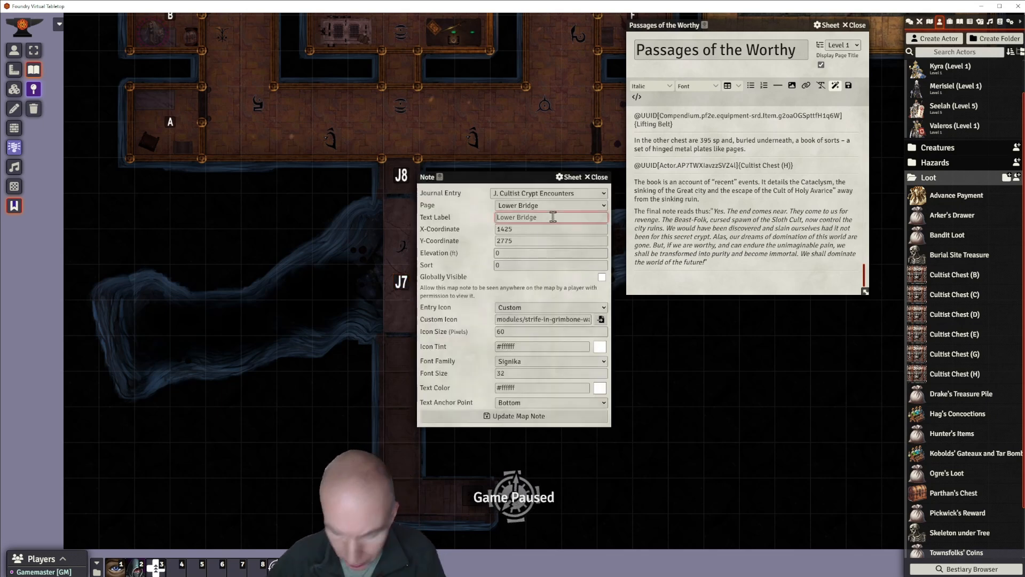
pyautogui.click(561, 206)
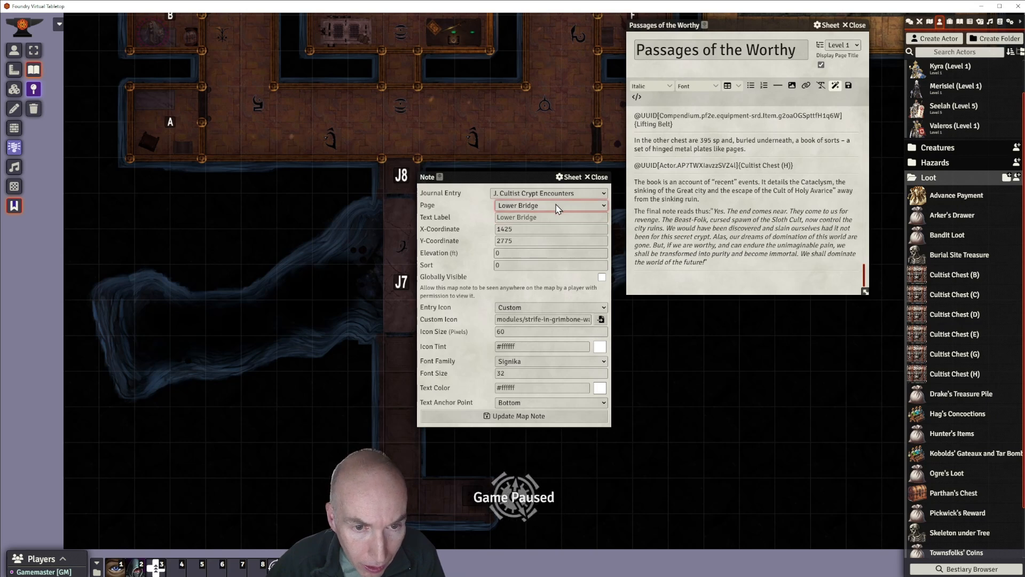
pyautogui.click(544, 217)
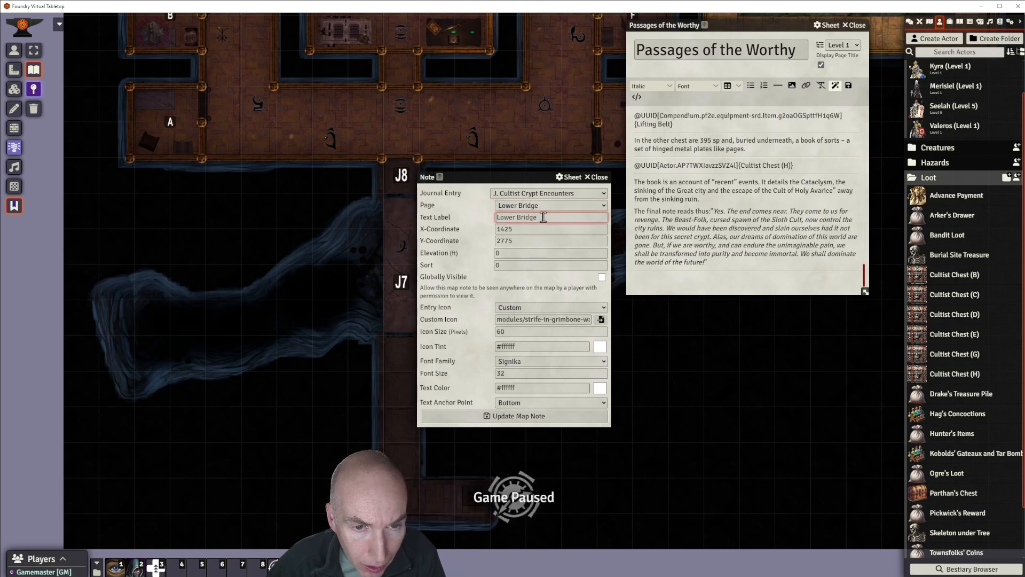
pyautogui.click(515, 416)
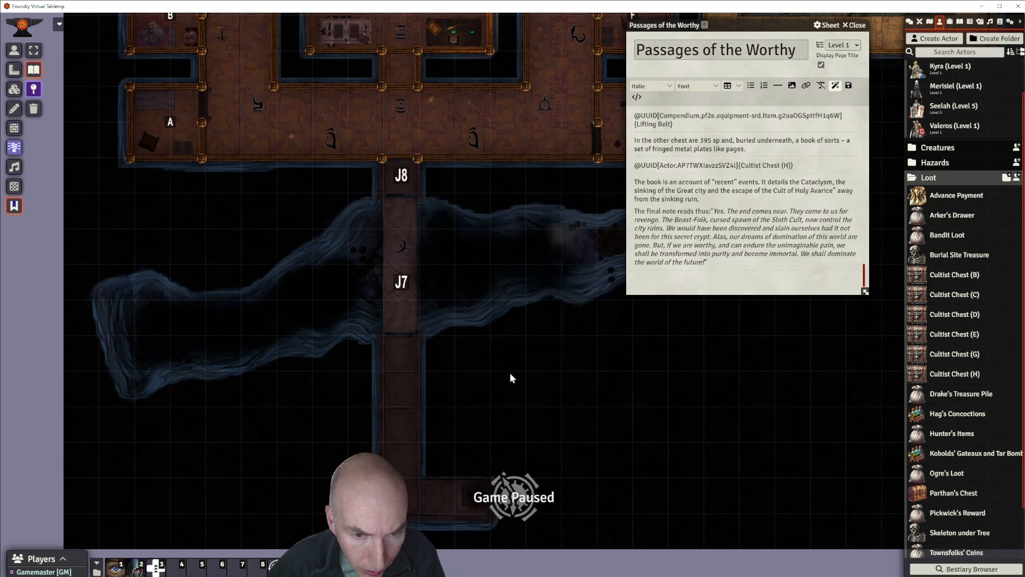
# Try to refresh the J7 note's label by updating it with a blank page link and relinking it to the Lower Bridge page.
pyautogui.rightClick(402, 282)
pyautogui.rightClick(401, 282)
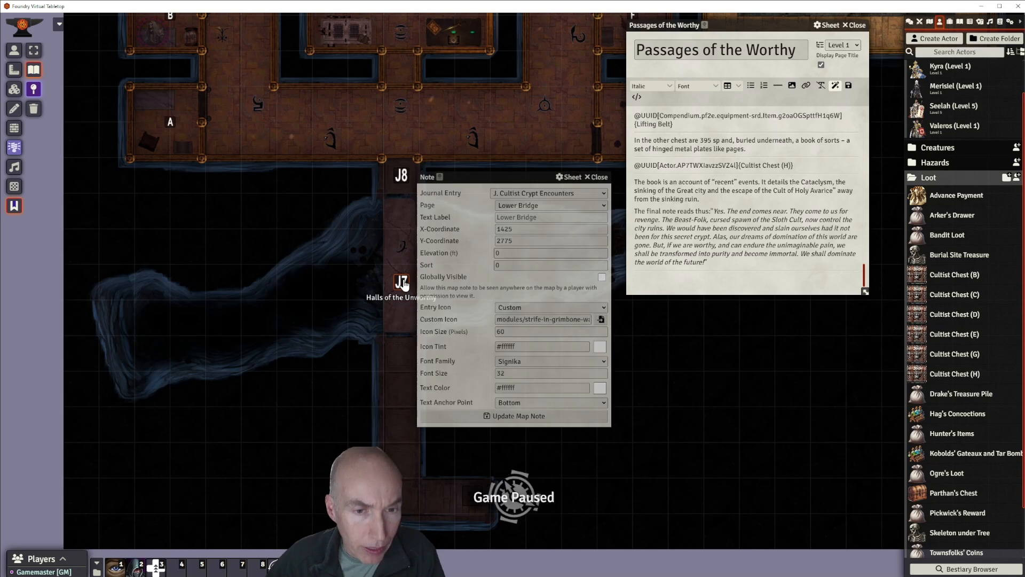
pyautogui.click(604, 207)
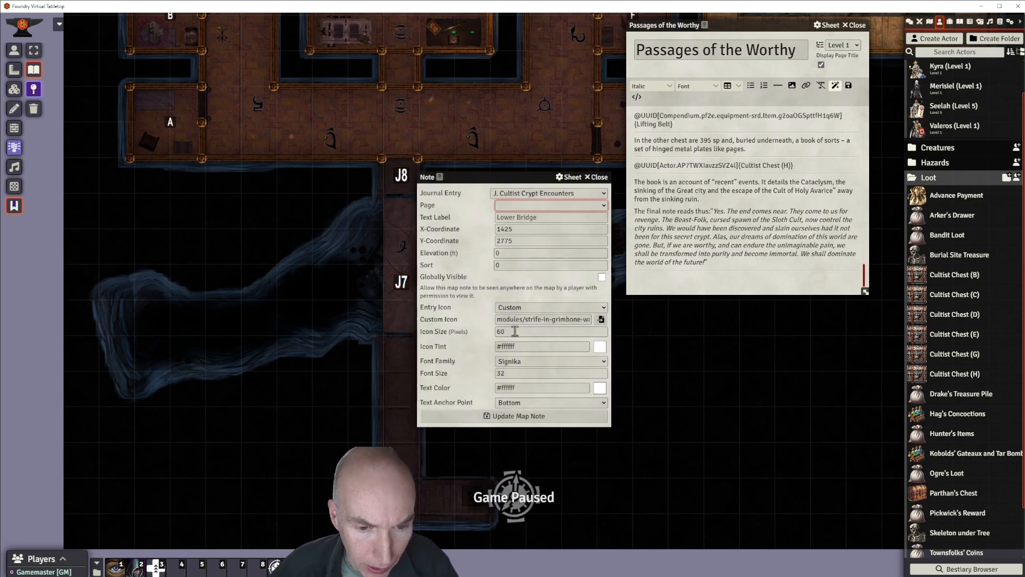
pyautogui.click(512, 416)
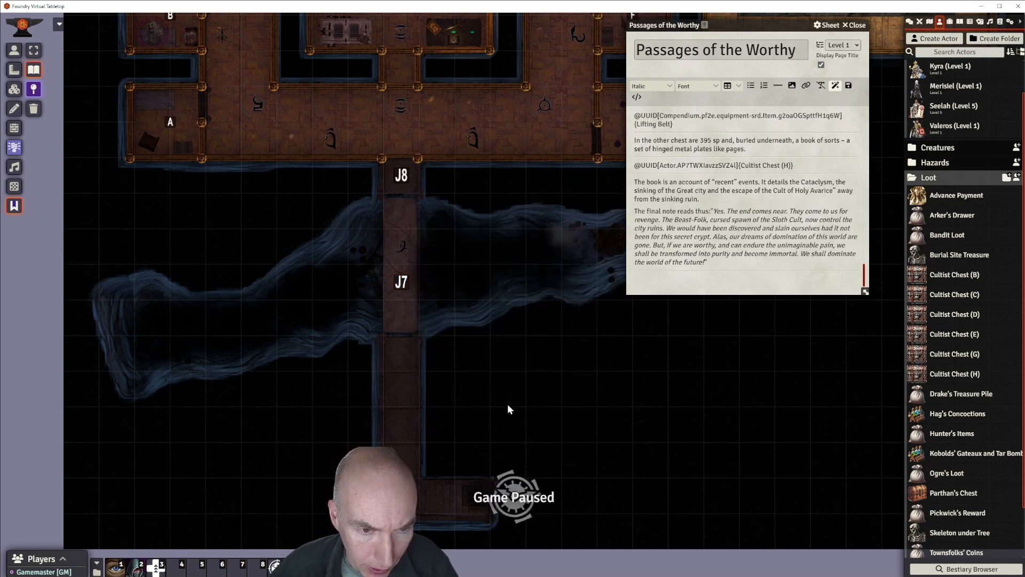
pyautogui.rightClick(403, 283)
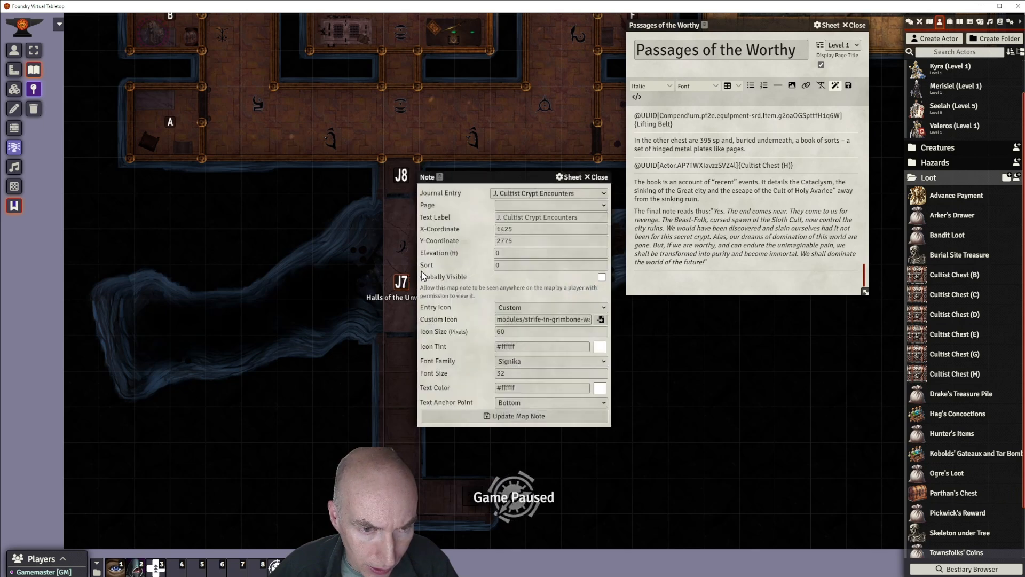
pyautogui.click(590, 206)
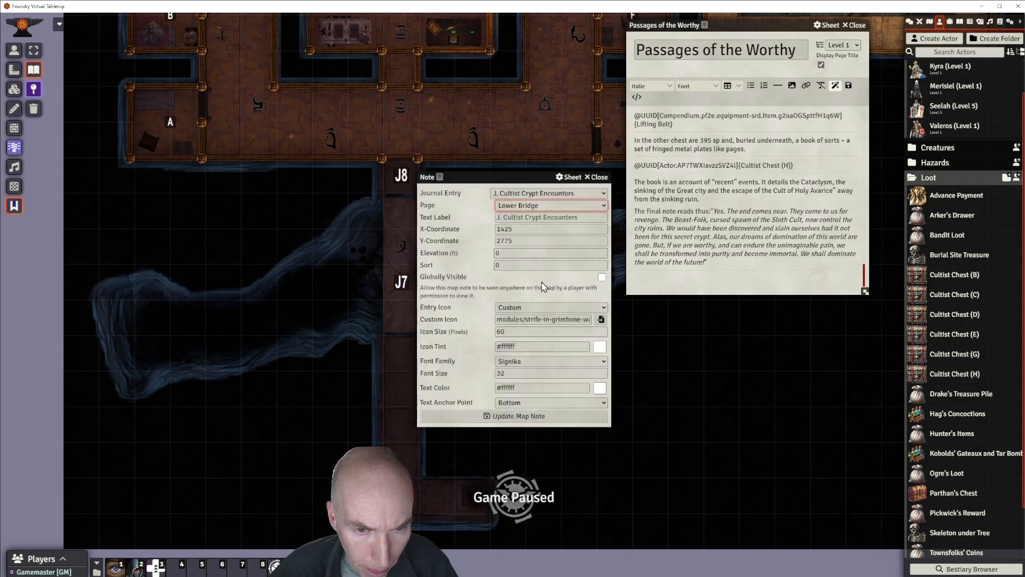
pyautogui.click(516, 417)
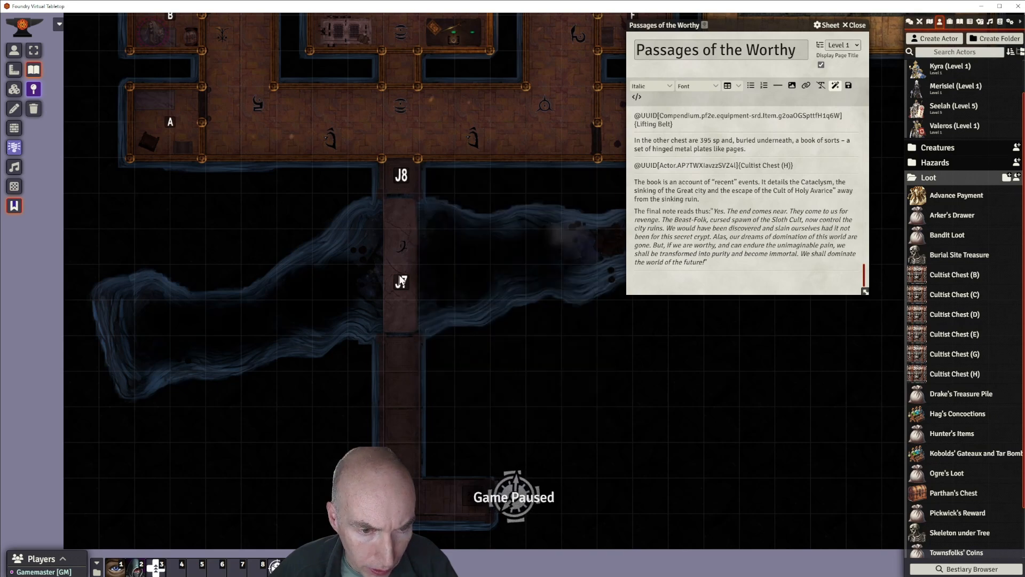
# Set the J7 note's text label to "Lower Bridge" and save the note.
pyautogui.rightClick(401, 281)
pyautogui.click(535, 219)
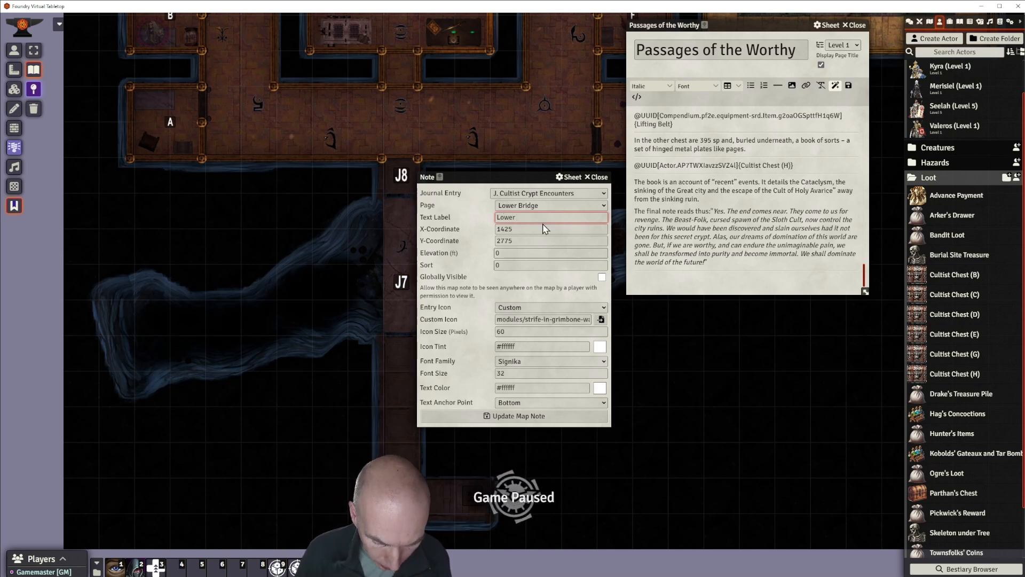
pyautogui.write('Lower Bridge')
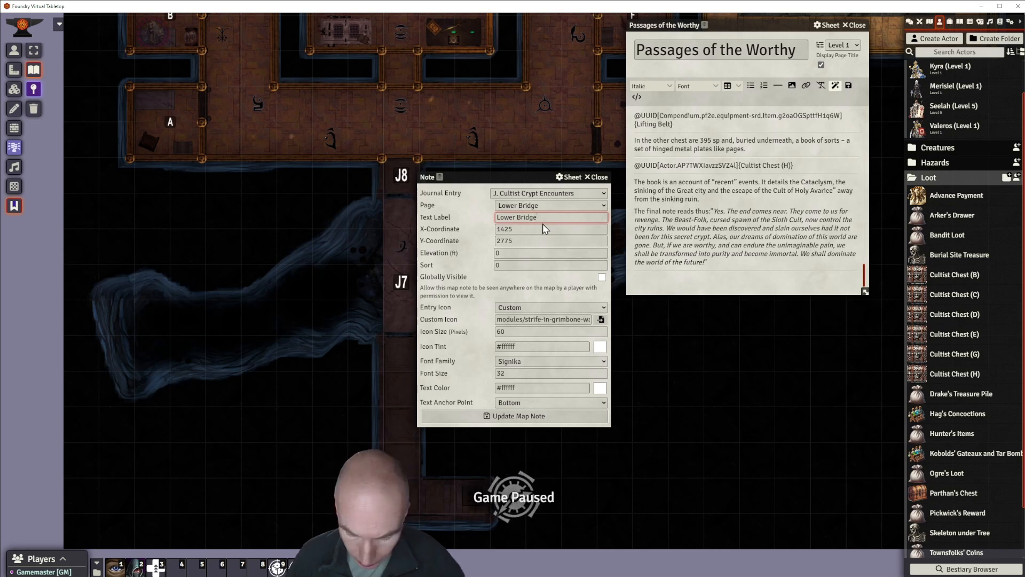
pyautogui.press('Return')
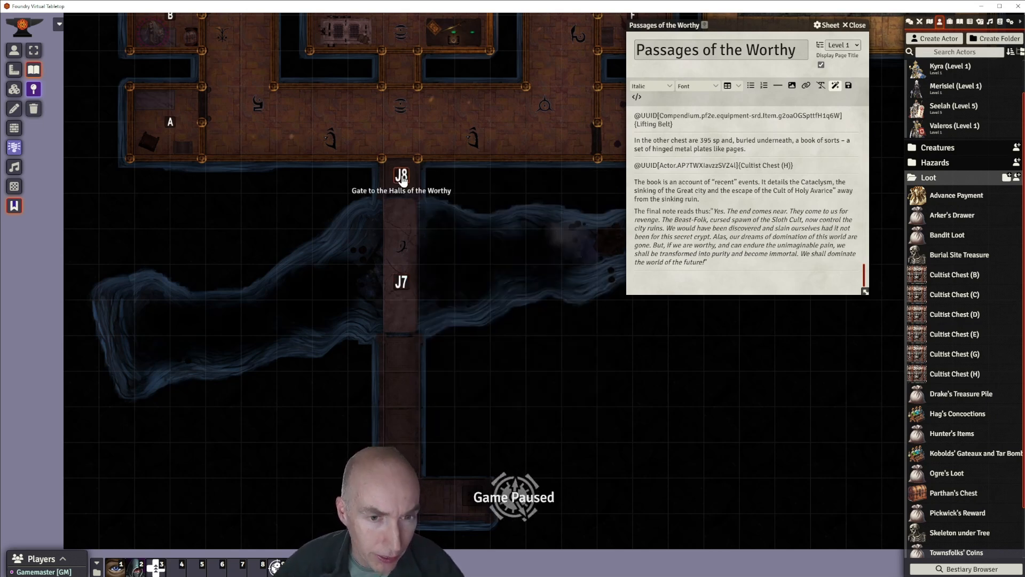
# Duplicate the J8 note into the corridor just north of the gate and link the copy to the Passages of the Worthy page.
pyautogui.moveTo(482, 197); pyautogui.dragTo(498, 278)
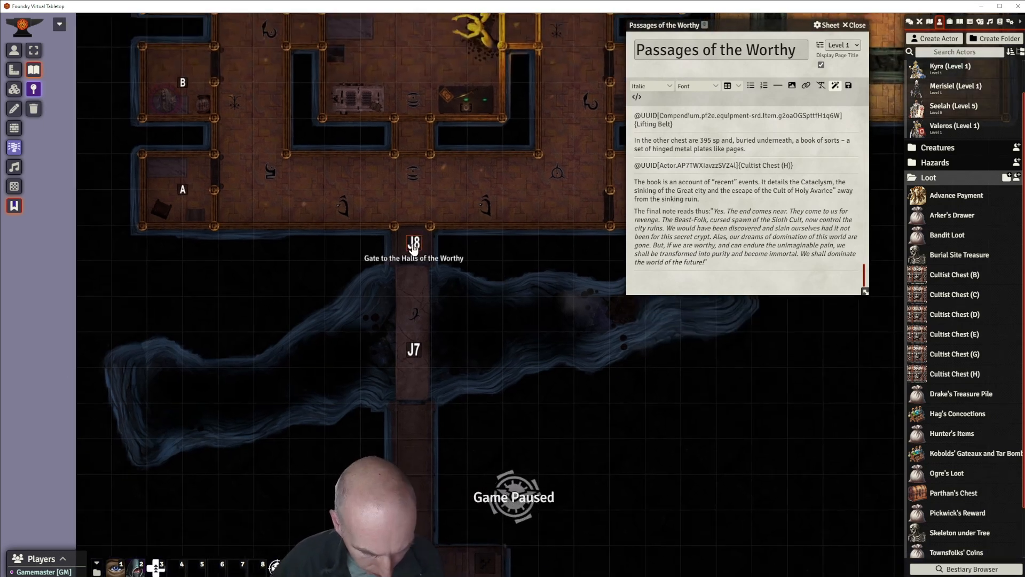
pyautogui.hotkey('ctrl', 'c')
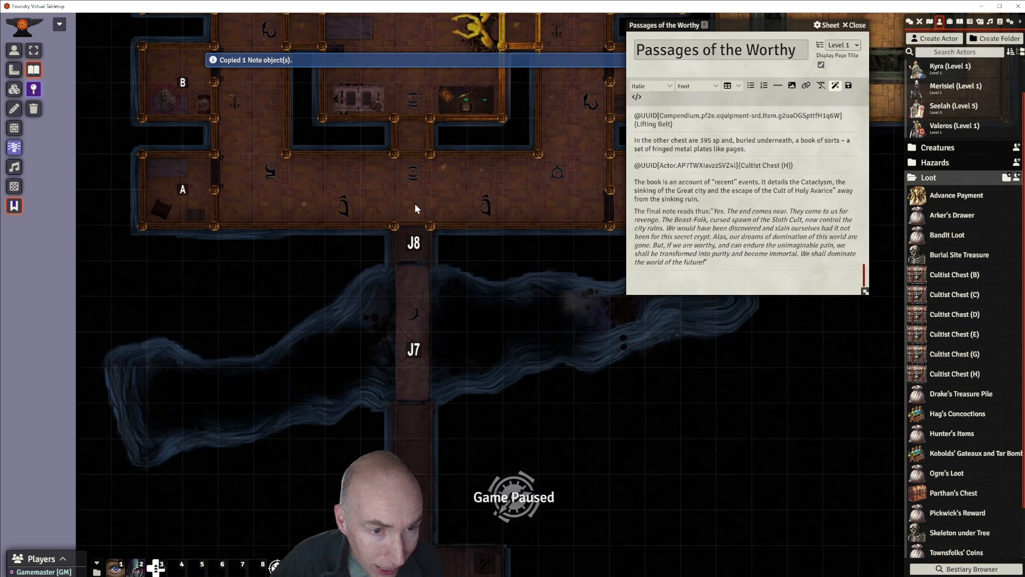
pyautogui.hotkey('ctrl', 'v')
pyautogui.doubleClick(414, 205)
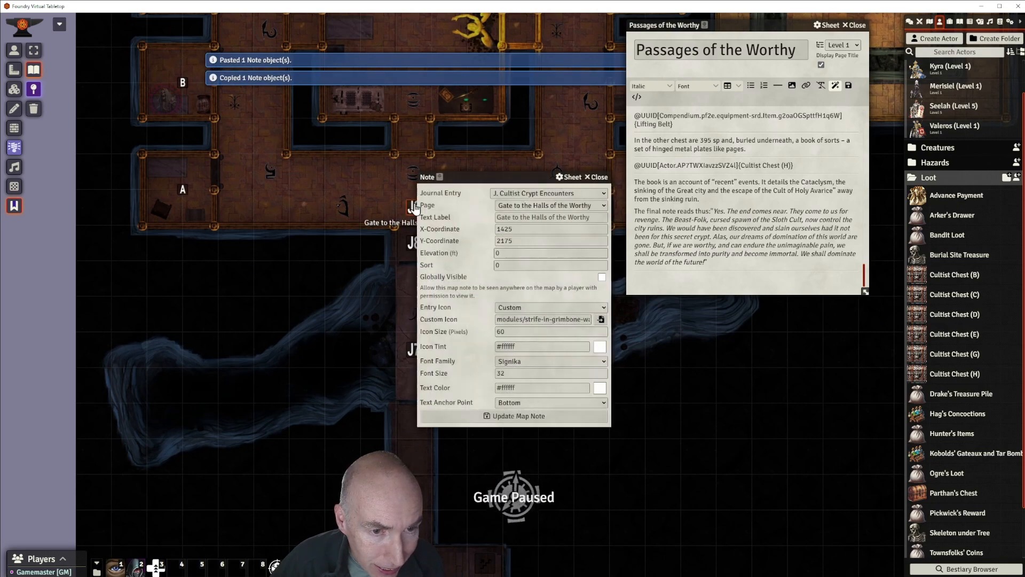
pyautogui.click(602, 207)
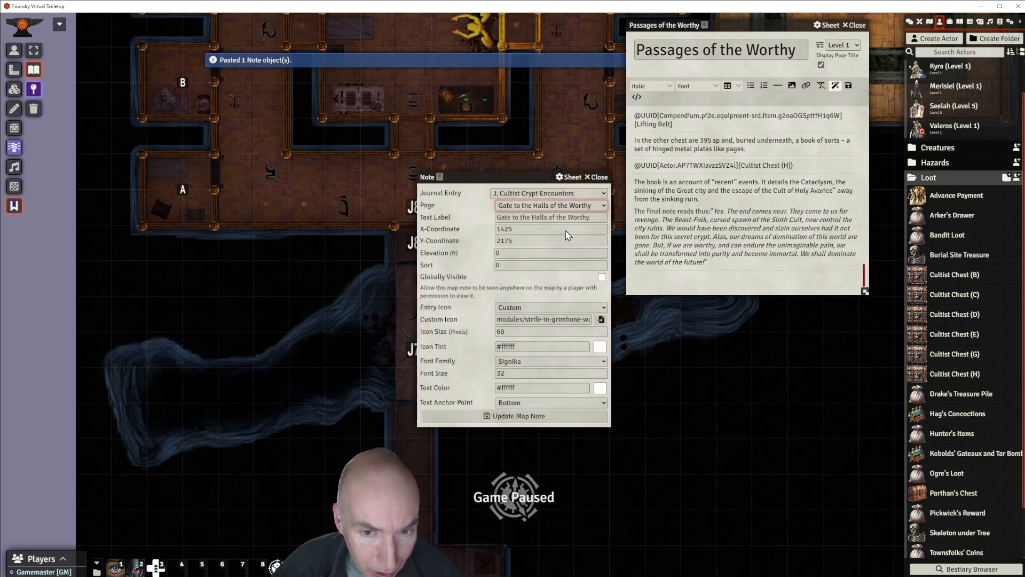
pyautogui.click(552, 291)
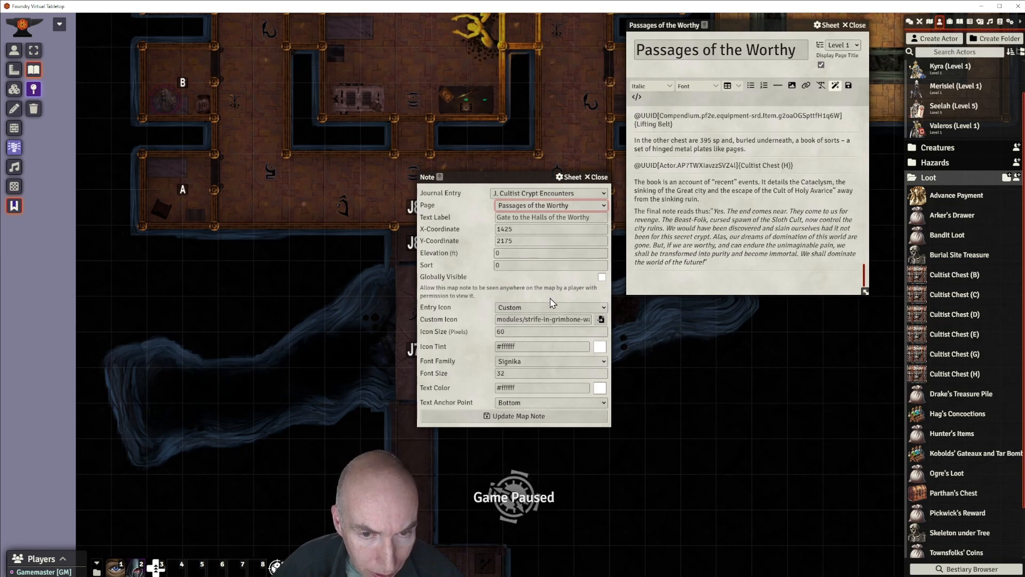
# Set the duplicated note's custom icon to map-marker-J-09.svg and update the note.
pyautogui.click(601, 320)
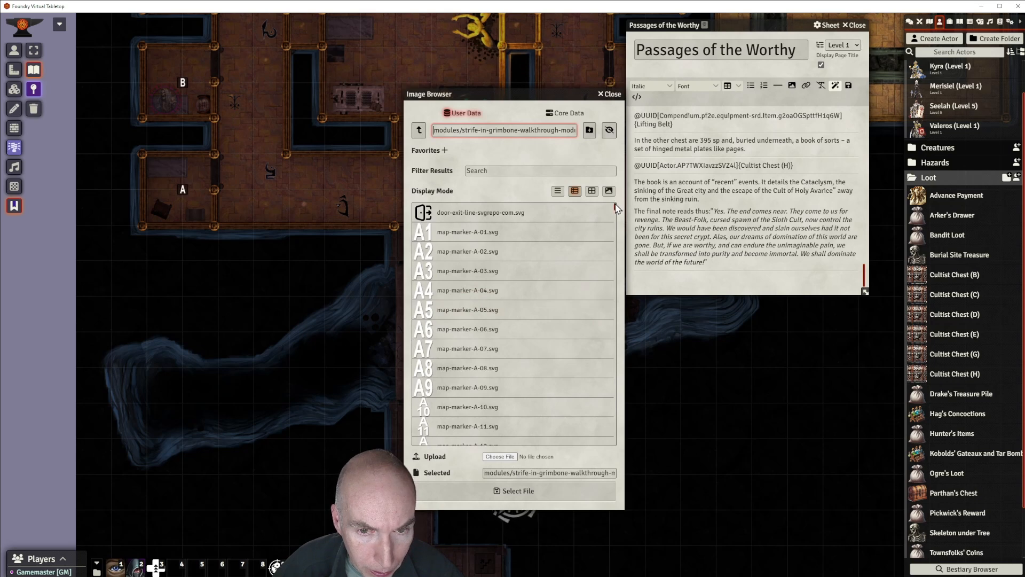
pyautogui.moveTo(617, 207); pyautogui.dragTo(607, 418)
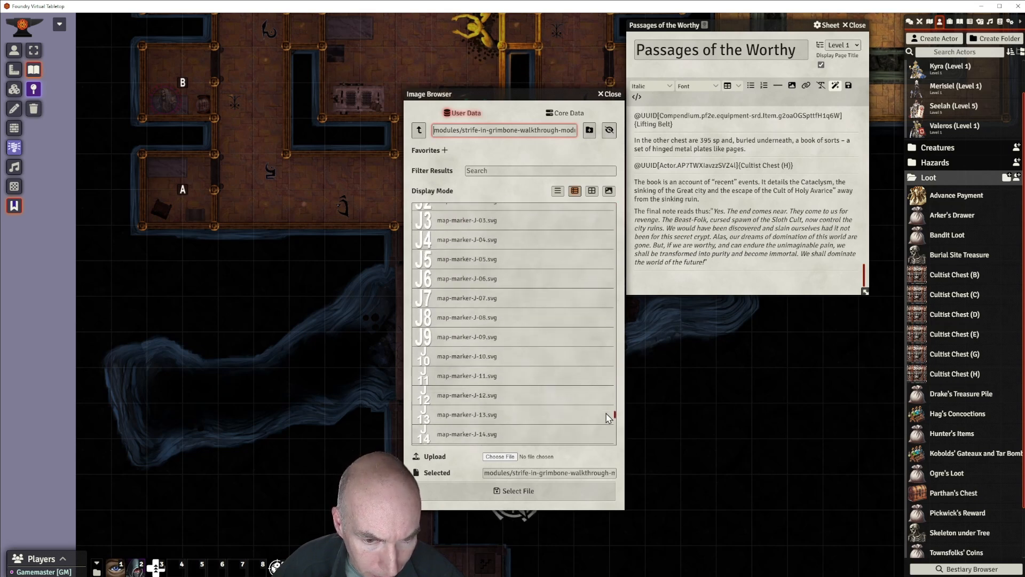
pyautogui.click(513, 336)
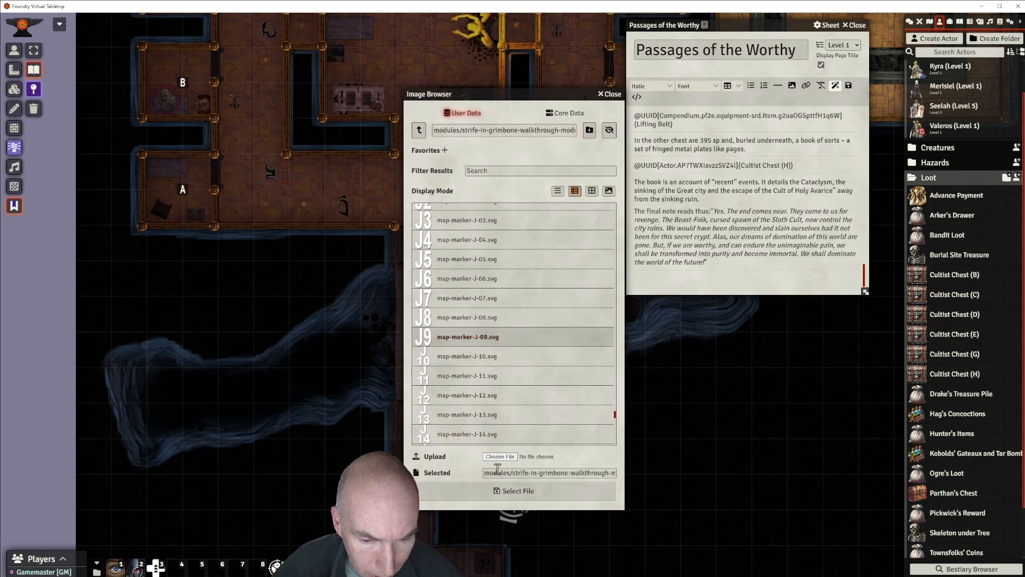
pyautogui.click(503, 490)
pyautogui.click(515, 415)
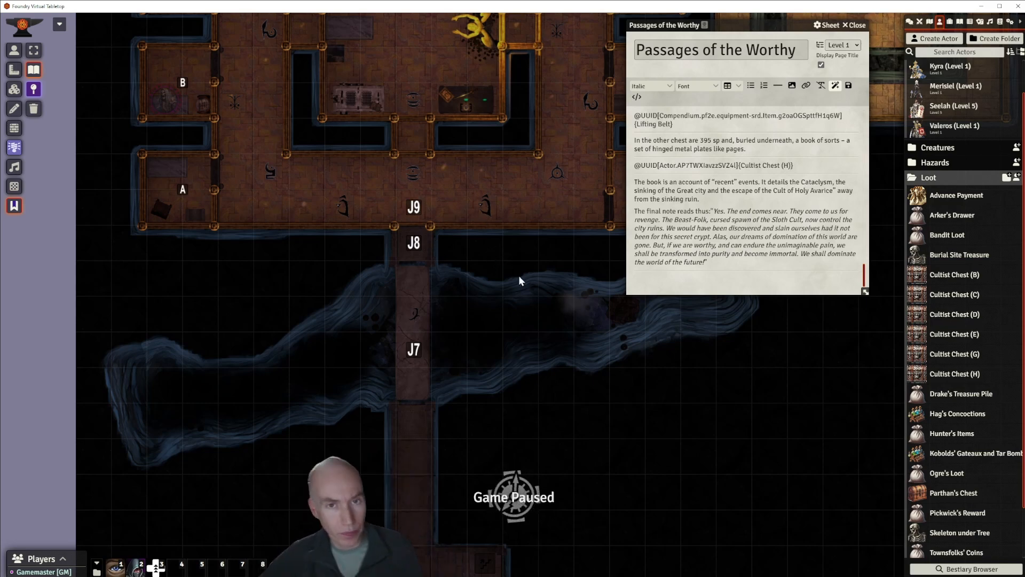
# Shift the Passages of the Worthy editor slightly aside and open the J. Cultist Crypt Encounters journal.
pyautogui.moveTo(529, 279); pyautogui.dragTo(502, 361)
pyautogui.scroll(-5, 496, 386)
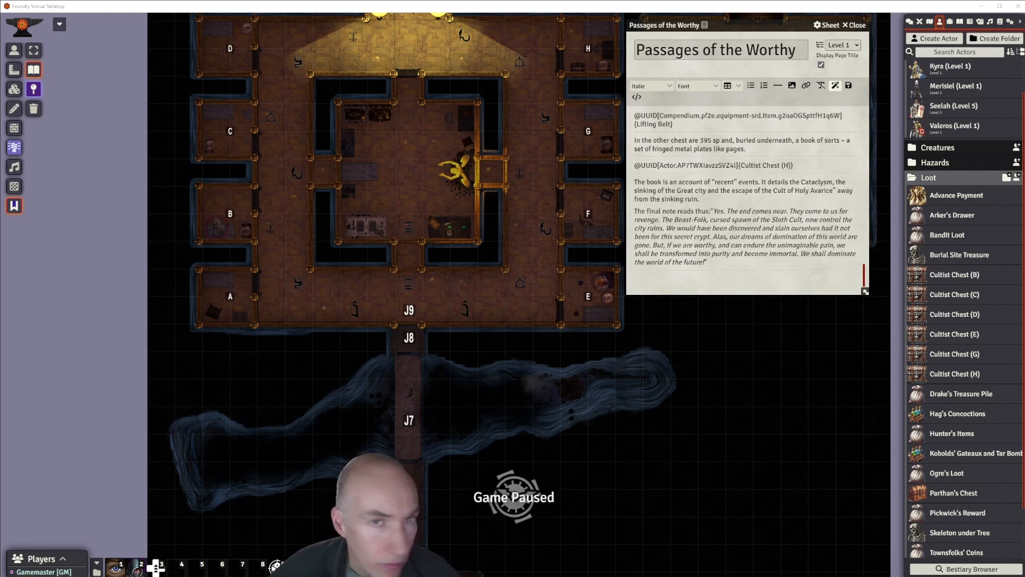
pyautogui.moveTo(761, 27); pyautogui.dragTo(770, 22)
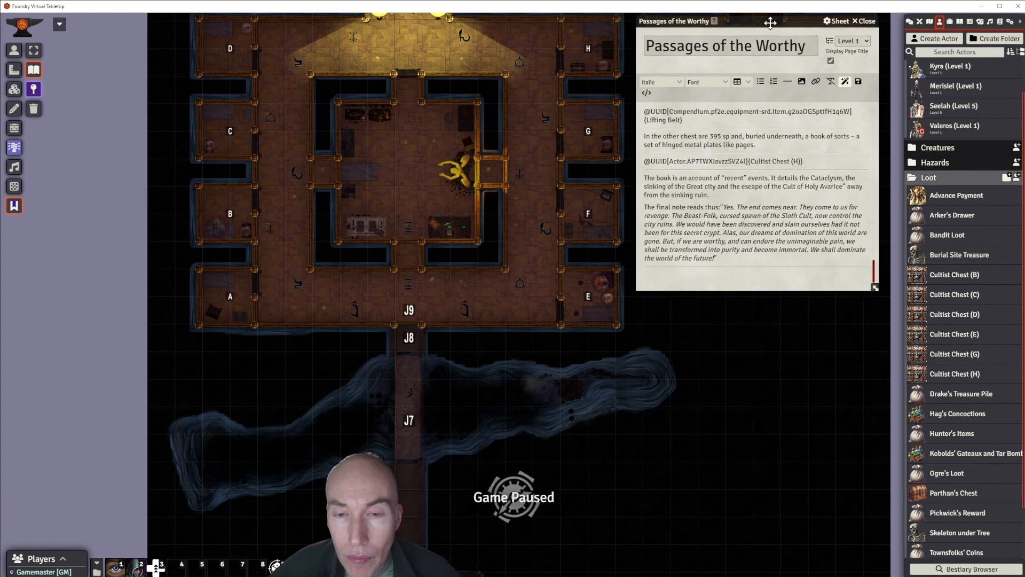
pyautogui.click(959, 22)
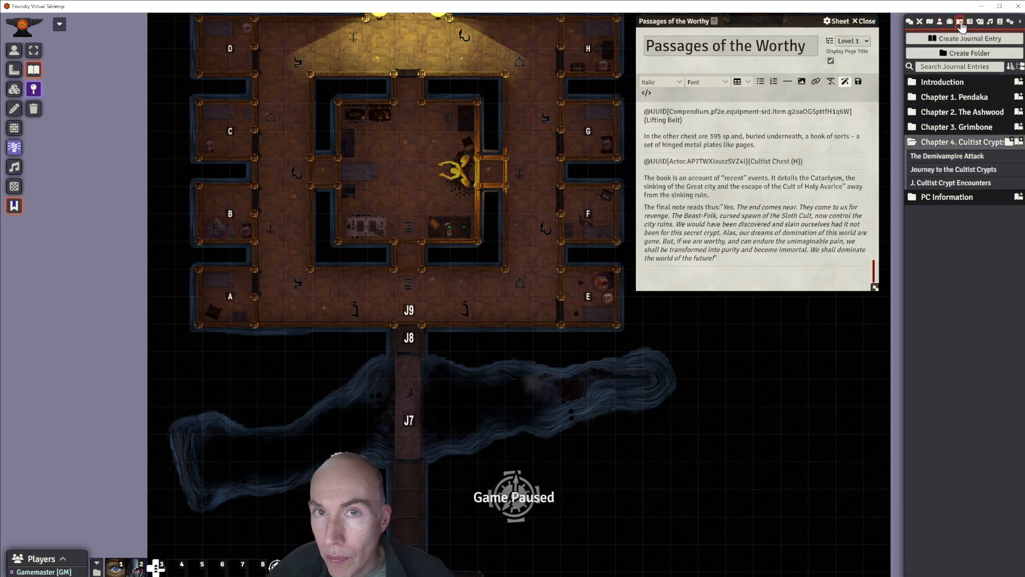
pyautogui.click(950, 183)
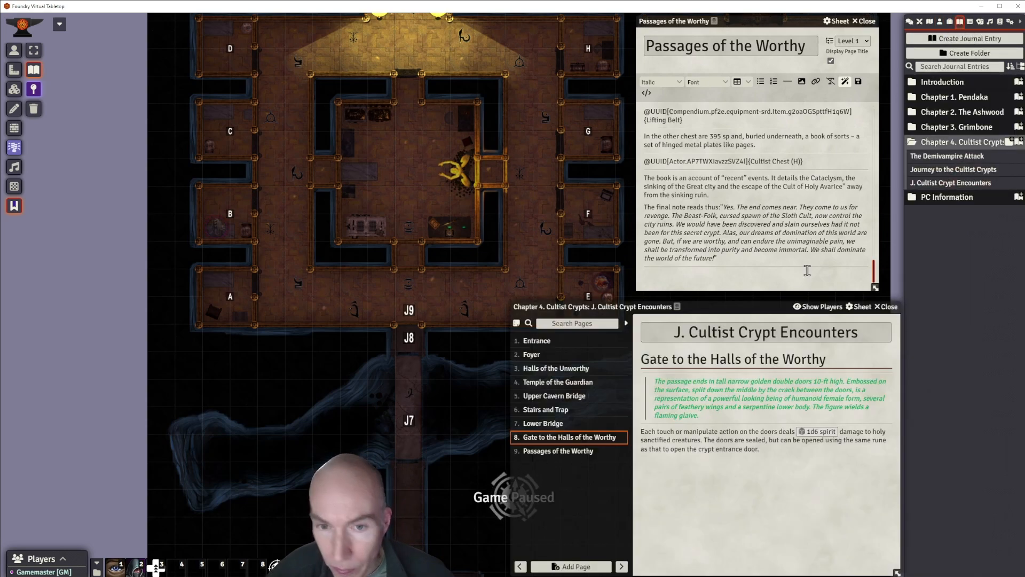
# Add a text page named "Cultist Leader's Quarters" to the J. Cultist Crypt Encounters journal.
pyautogui.click(574, 567)
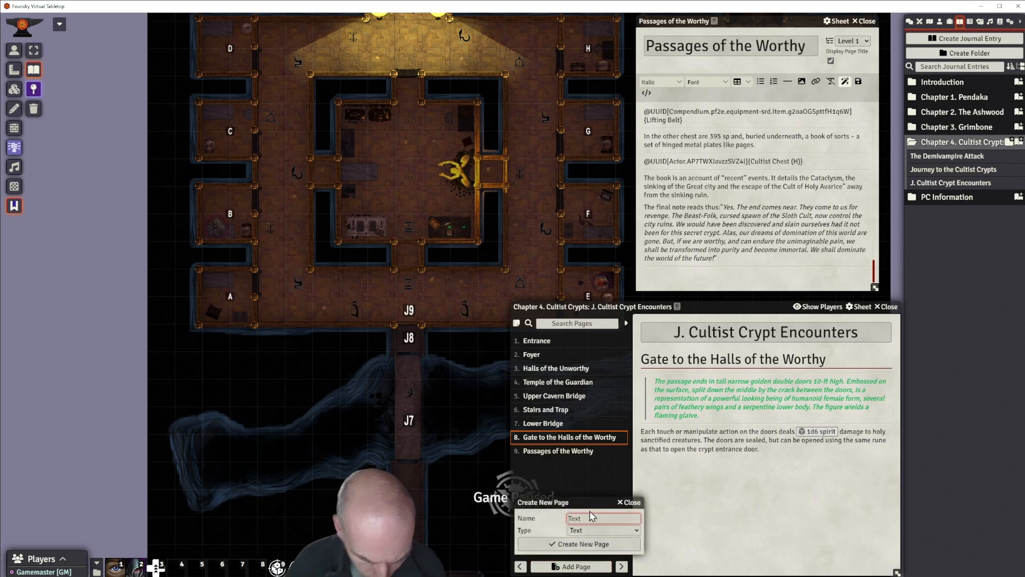
pyautogui.write('t Che')
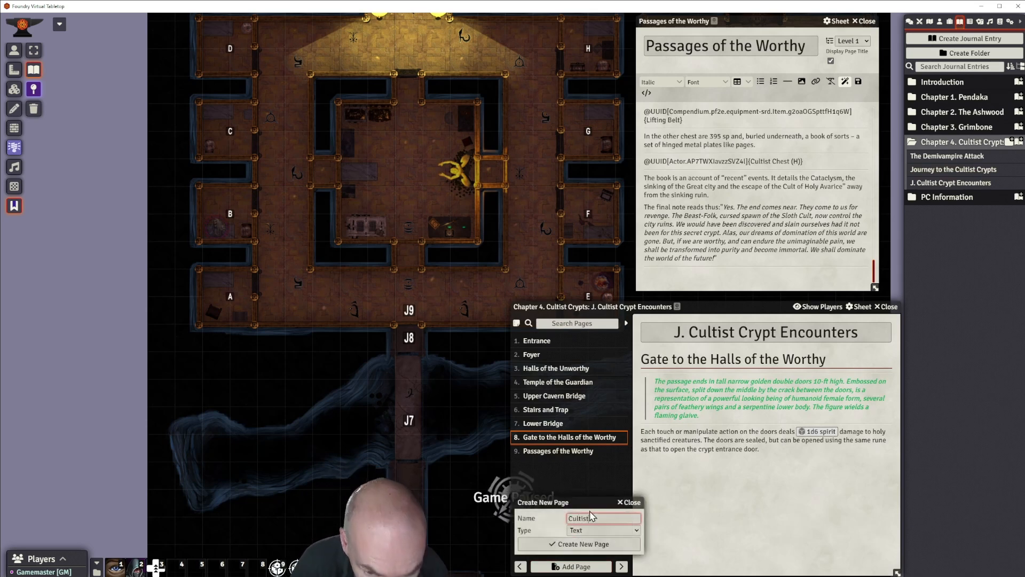
pyautogui.press('BackSpace')
pyautogui.press('BackSpace')
pyautogui.press('BackSpace')
pyautogui.write("Leader's")
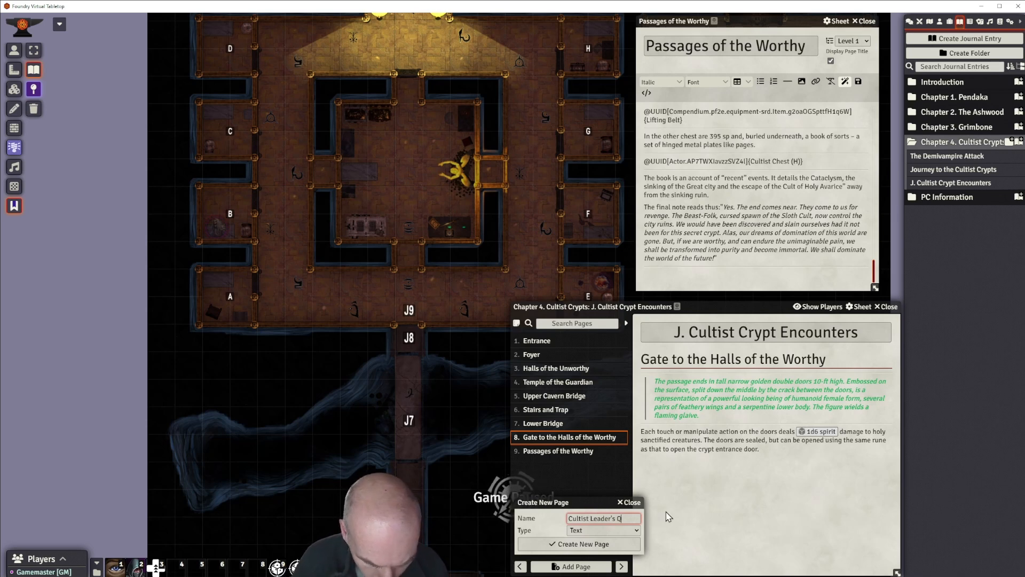
pyautogui.write('Quarters')
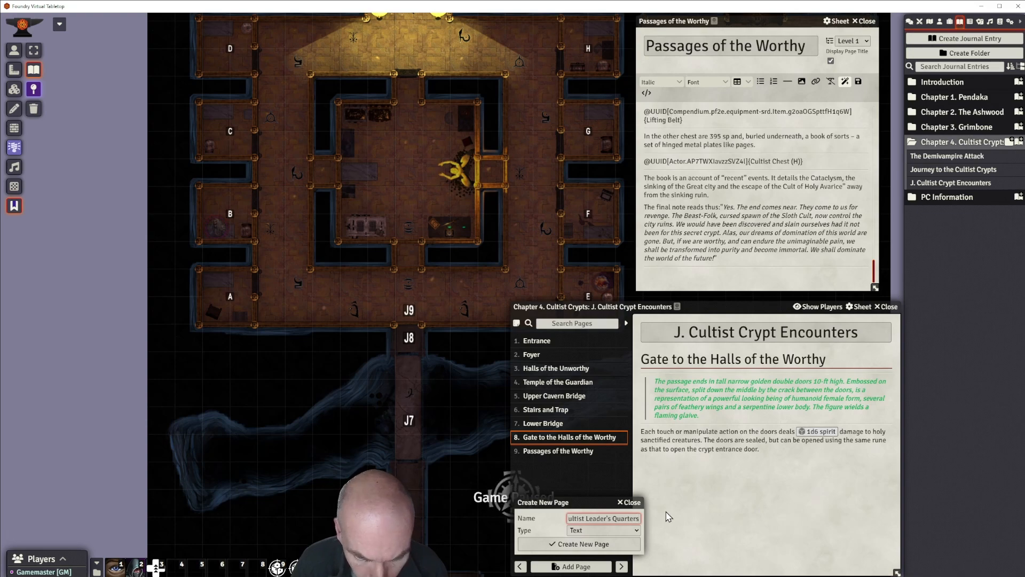
pyautogui.press('Return')
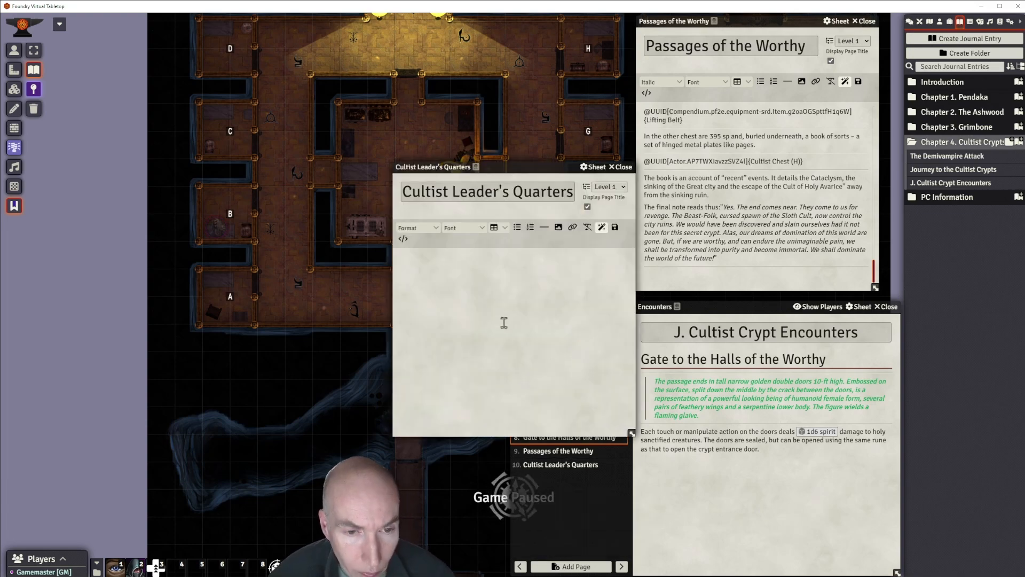
# Paste and save the copied access and trap description in the new page, close the Passages of the Worthy editor, and show the new page in the journal.
pyautogui.click(489, 269)
pyautogui.hotkey('ctrl', 'v')
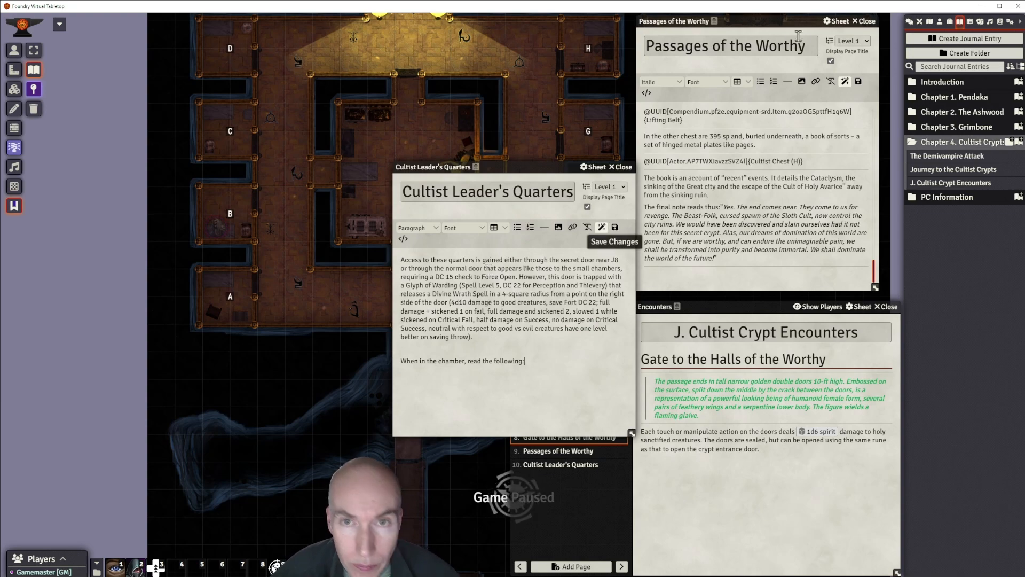
pyautogui.click(865, 22)
pyautogui.moveTo(587, 166); pyautogui.dragTo(839, 26)
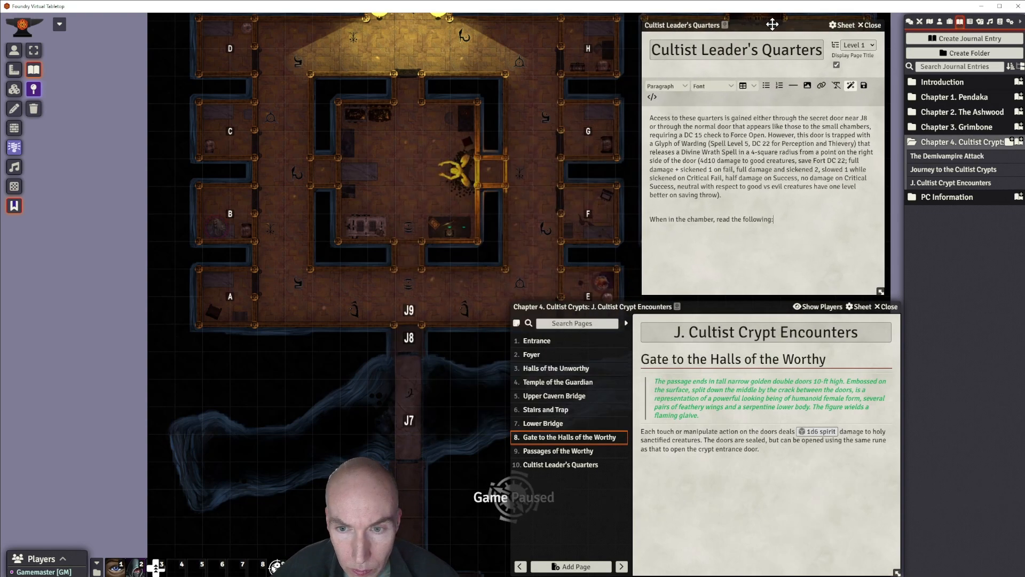
pyautogui.click(562, 467)
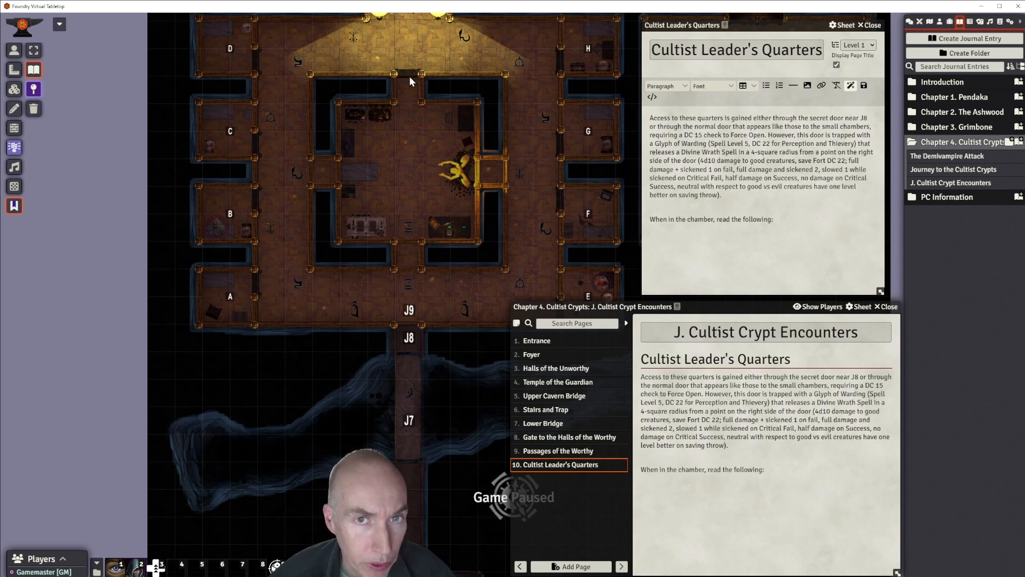
pyautogui.moveTo(438, 88); pyautogui.dragTo(444, 171)
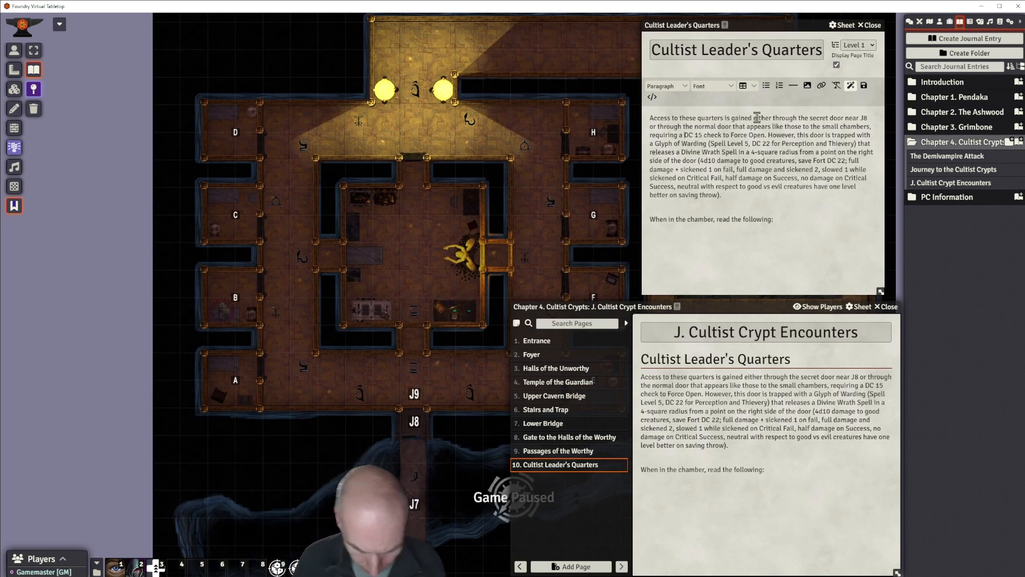
pyautogui.write('@Check')
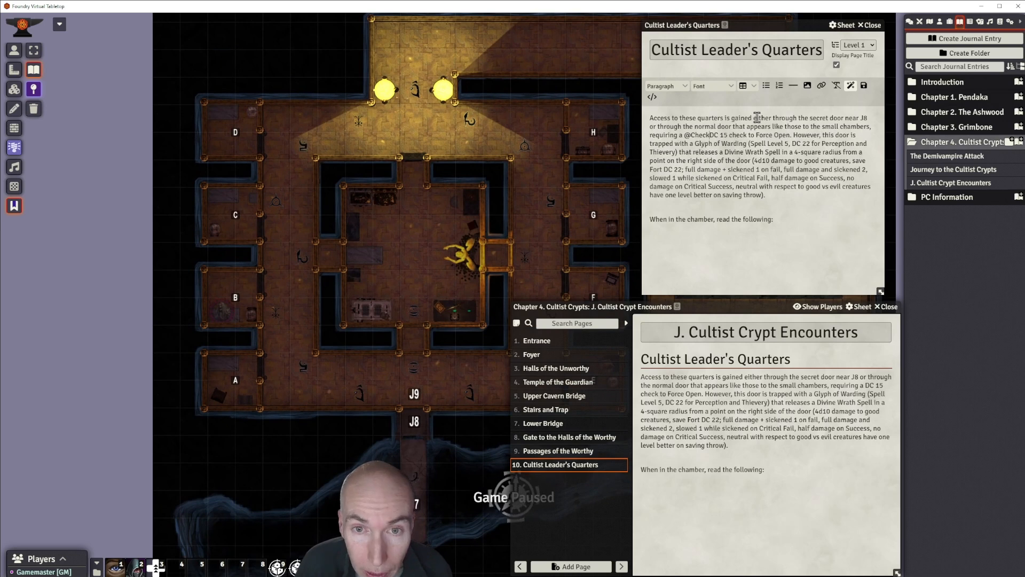
pyautogui.write('[')
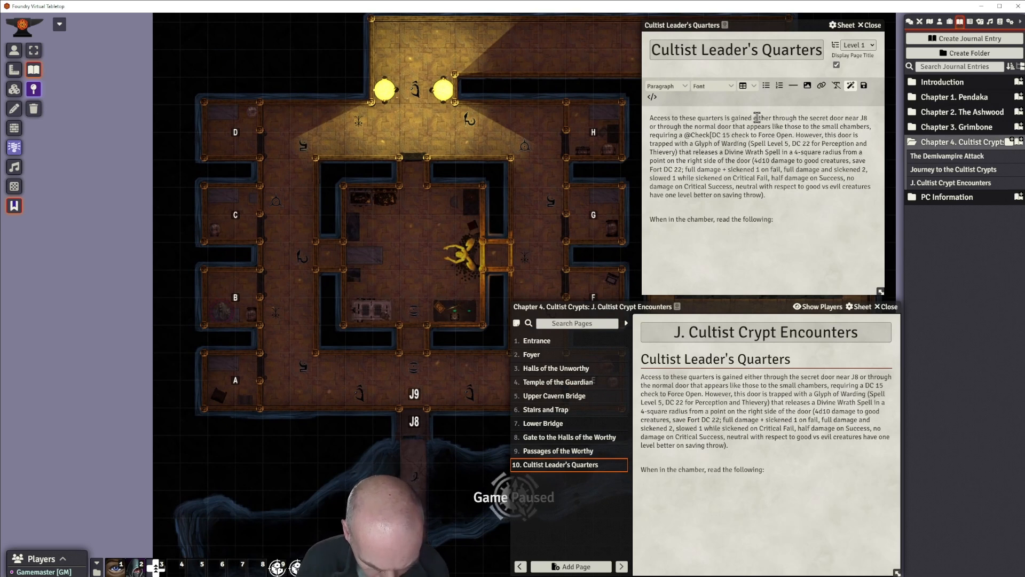
pyautogui.write('athletic')
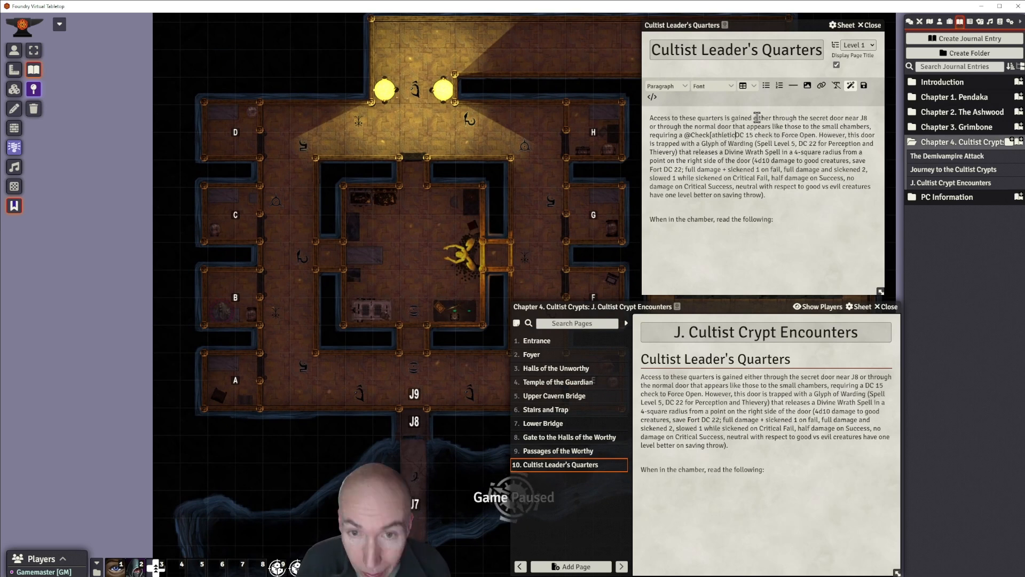
pyautogui.write('s|dc')
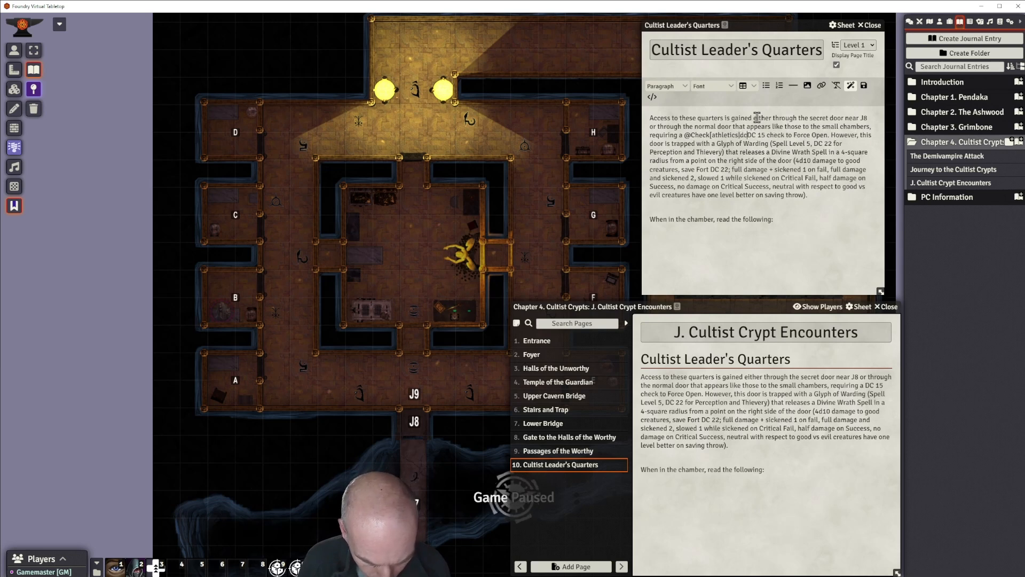
pyautogui.write(':15')
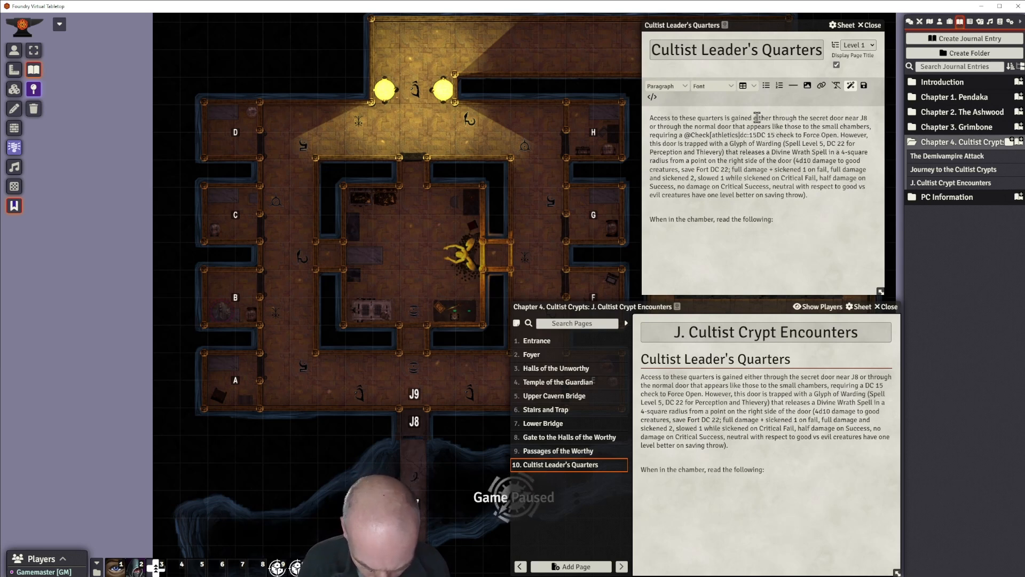
pyautogui.write('|name:')
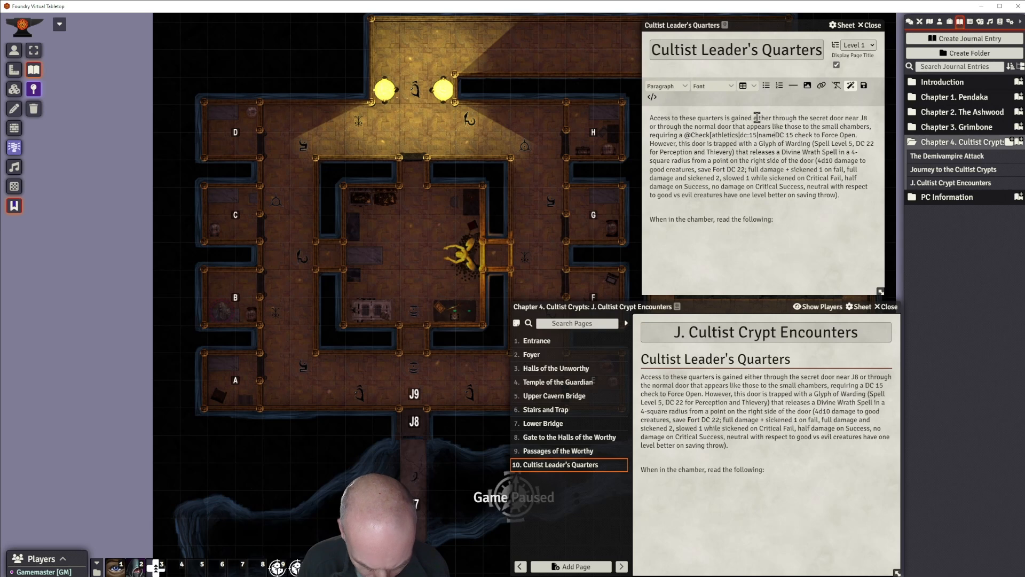
pyautogui.write('Force')
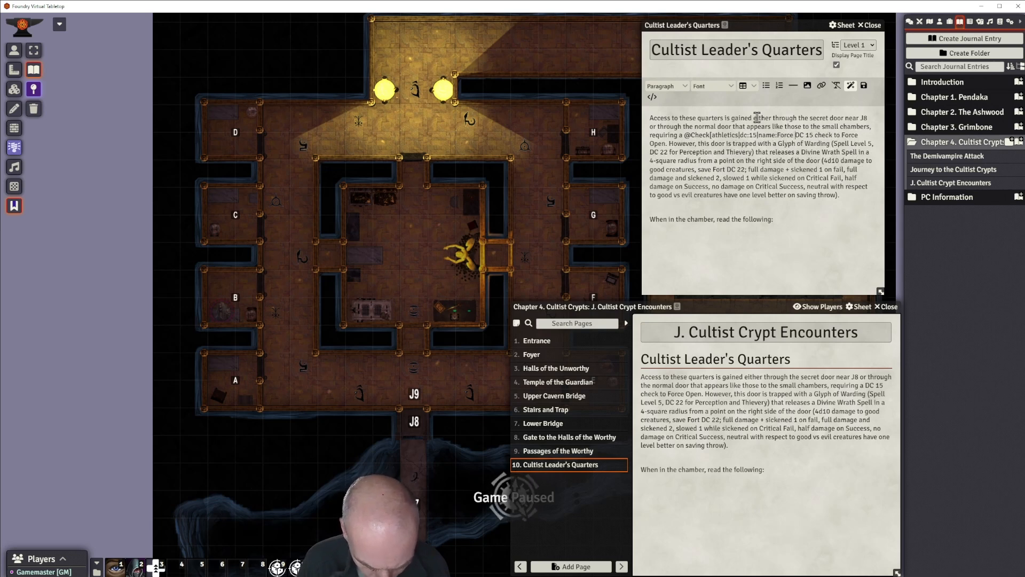
pyautogui.write(' open')
pyautogui.press('BackSpace')
pyautogui.press('BackSpace')
pyautogui.press('BackSpace')
pyautogui.press('BackSpace')
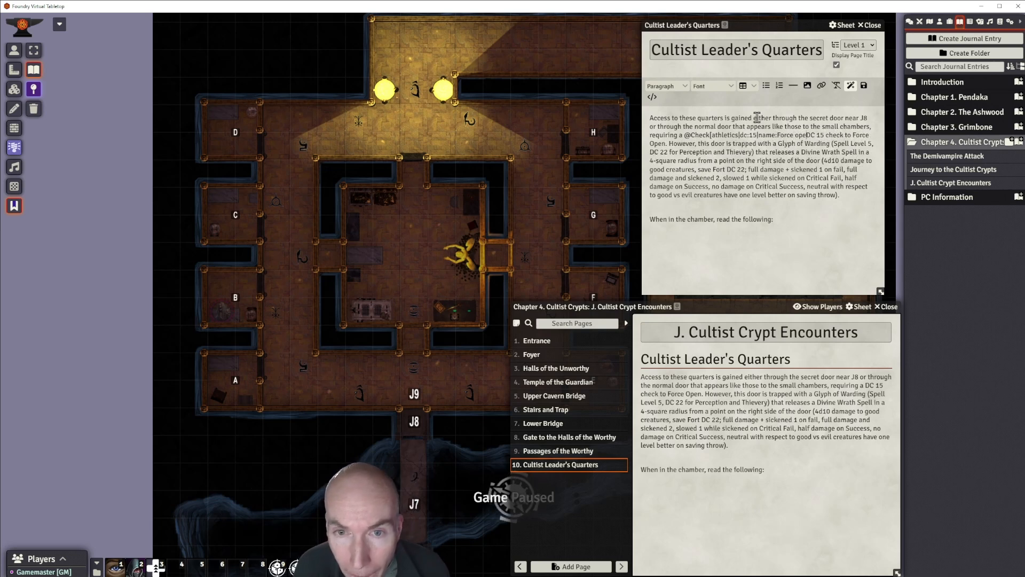
pyautogui.write('Open')
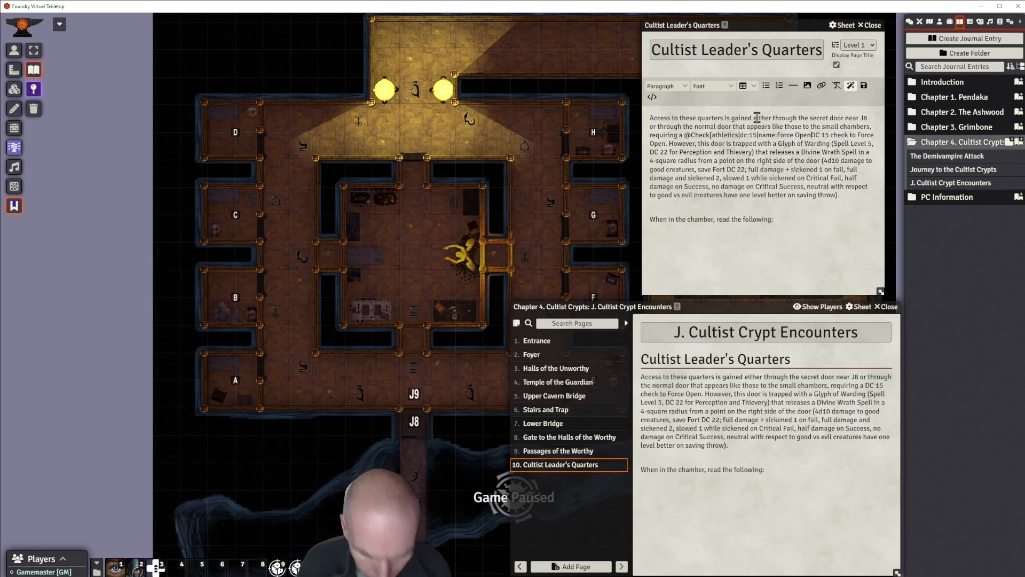
pyautogui.write(']')
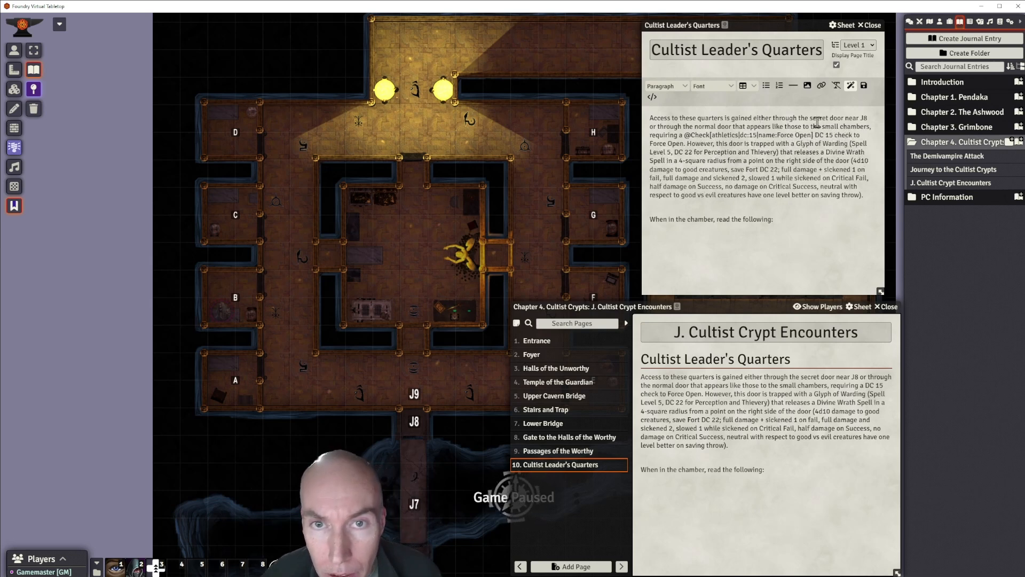
# Delete the redundant plain "DC 15" text that follows the inline Athletics check.
pyautogui.press('Delete')
pyautogui.press('Delete')
pyautogui.press('Delete')
pyautogui.press('Delete')
pyautogui.press('Delete')
pyautogui.press('Delete')
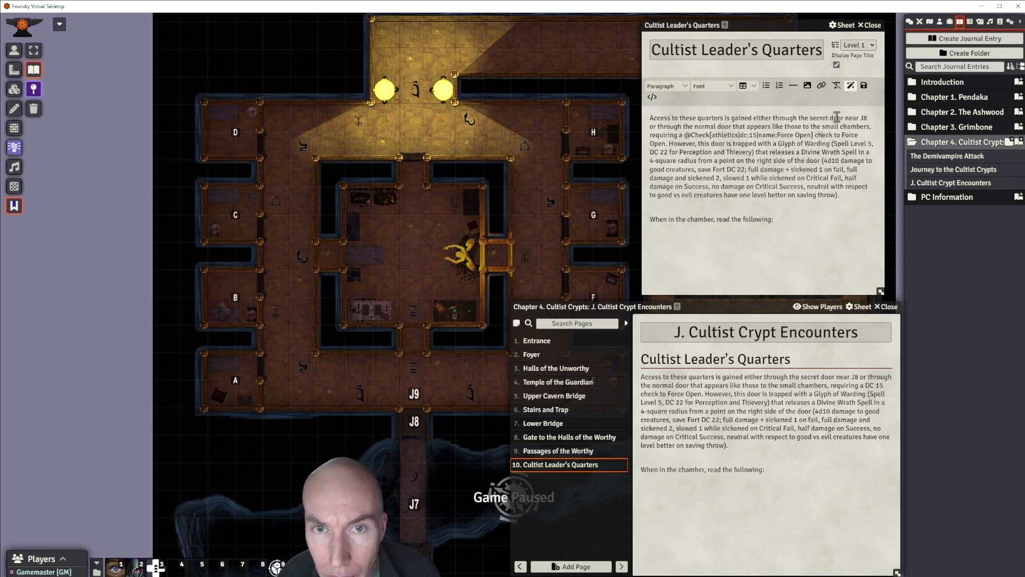
# Split the trap description starting at "However" into its own paragraph and save the page.
pyautogui.click(670, 144)
pyautogui.press('Return')
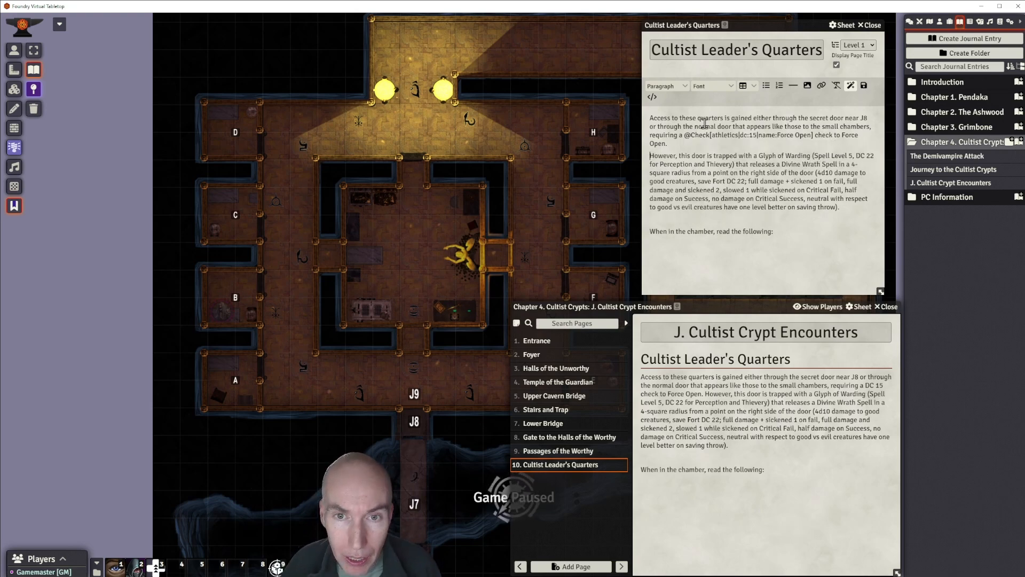
pyautogui.press('Return')
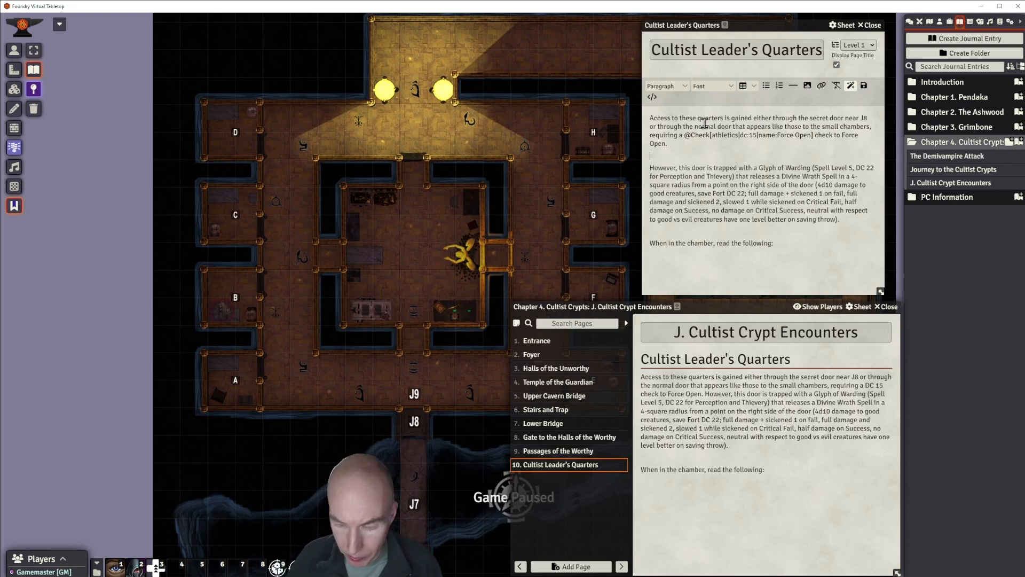
pyautogui.press('Delete')
pyautogui.hotkey('ctrl', 's')
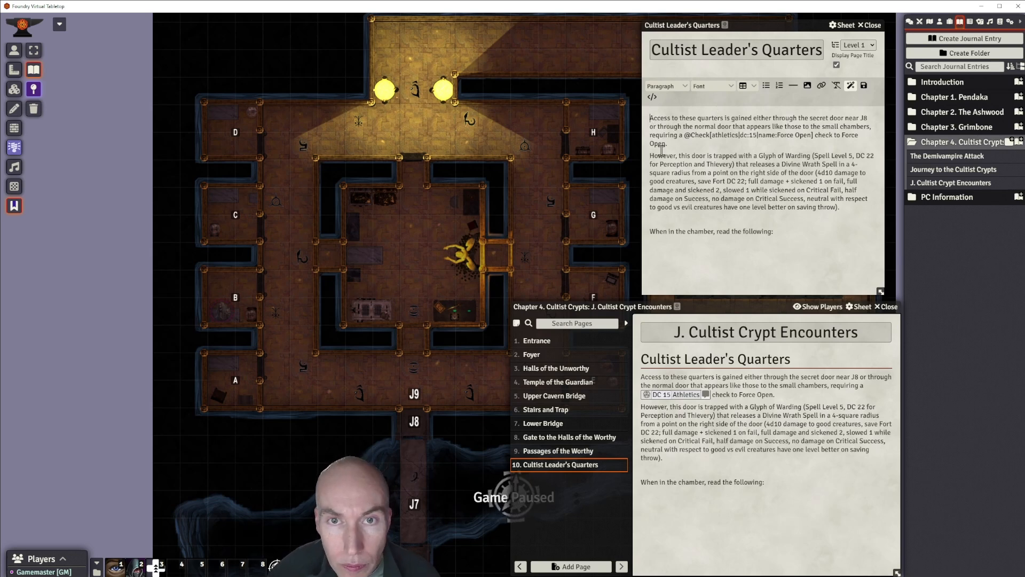
# Insert a horizontal line and a "Trapped Door" title line between the access paragraph and the trap description.
pyautogui.click(677, 145)
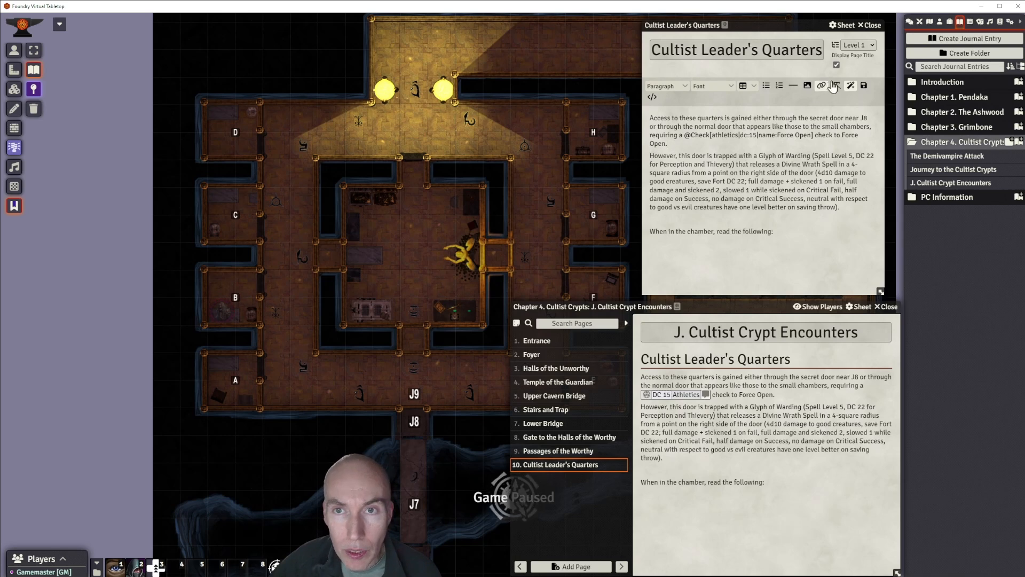
pyautogui.click(793, 85)
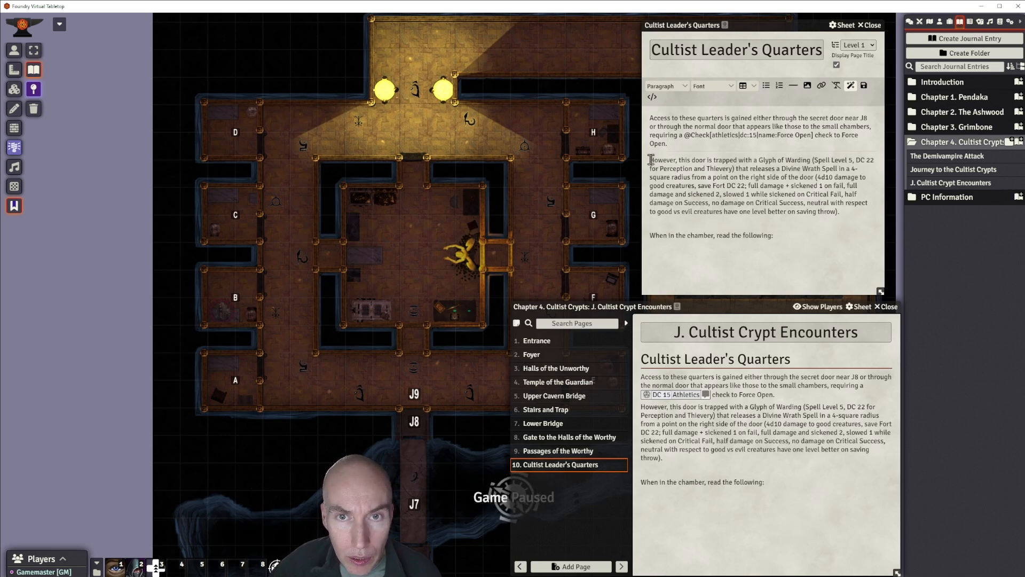
pyautogui.press('Return')
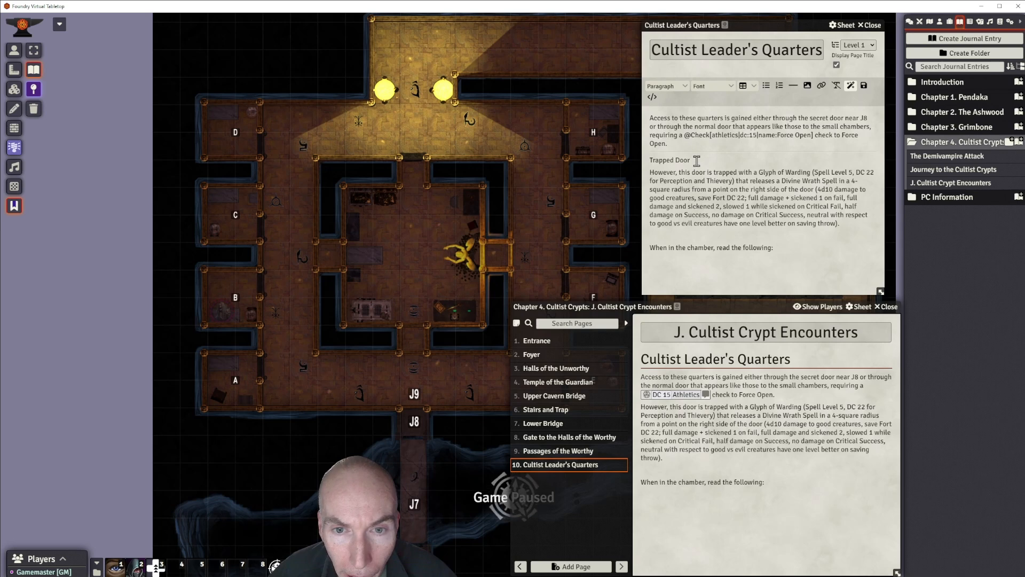
# Format the "Trapped Door" line as Heading 2.
pyautogui.moveTo(697, 160); pyautogui.dragTo(651, 162)
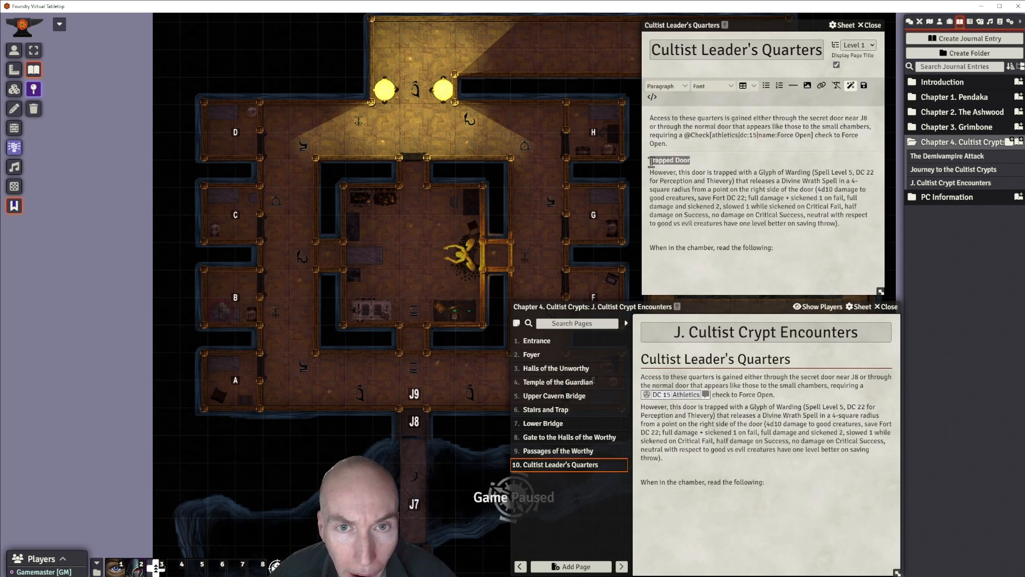
pyautogui.click(674, 87)
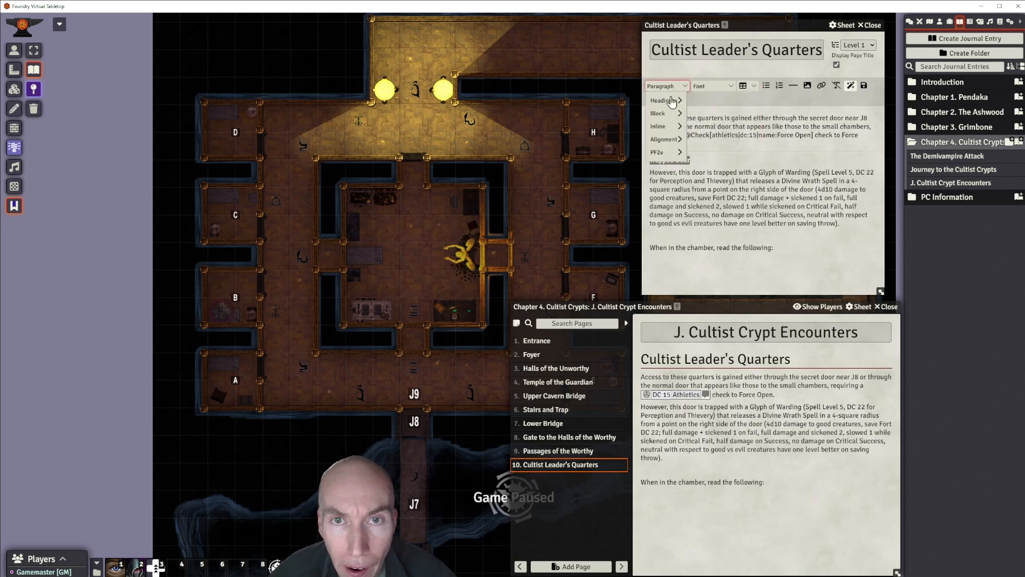
pyautogui.moveTo(672, 102)
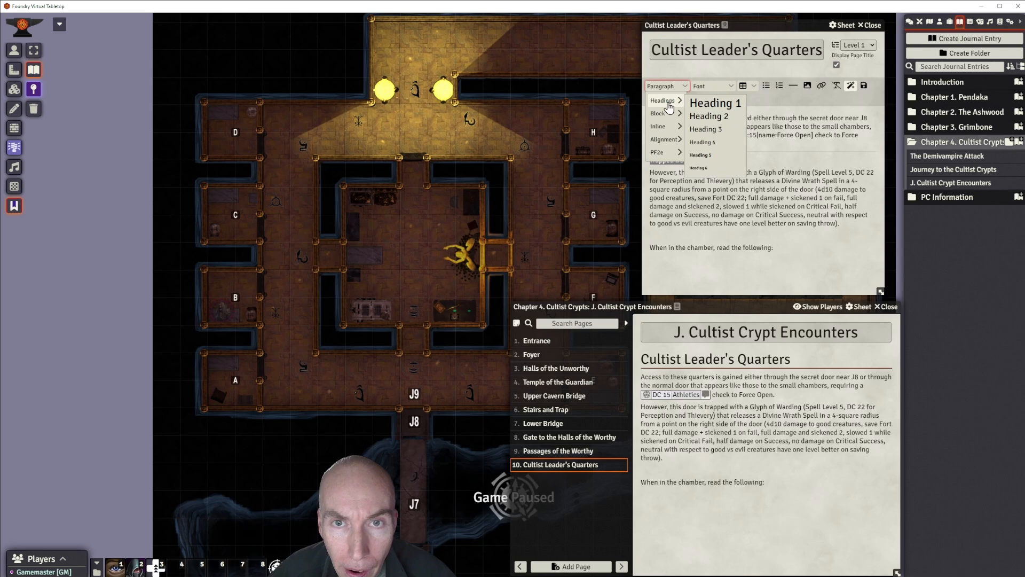
pyautogui.click(703, 117)
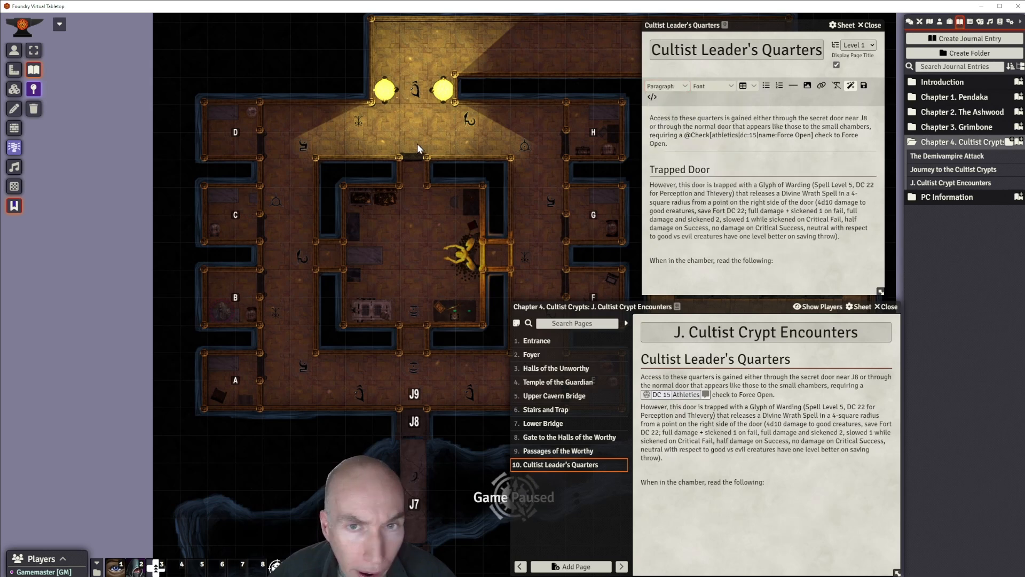
# Add ", a visible rune upon the floor" after "Glyph of Warding" in the trap description.
pyautogui.click(812, 185)
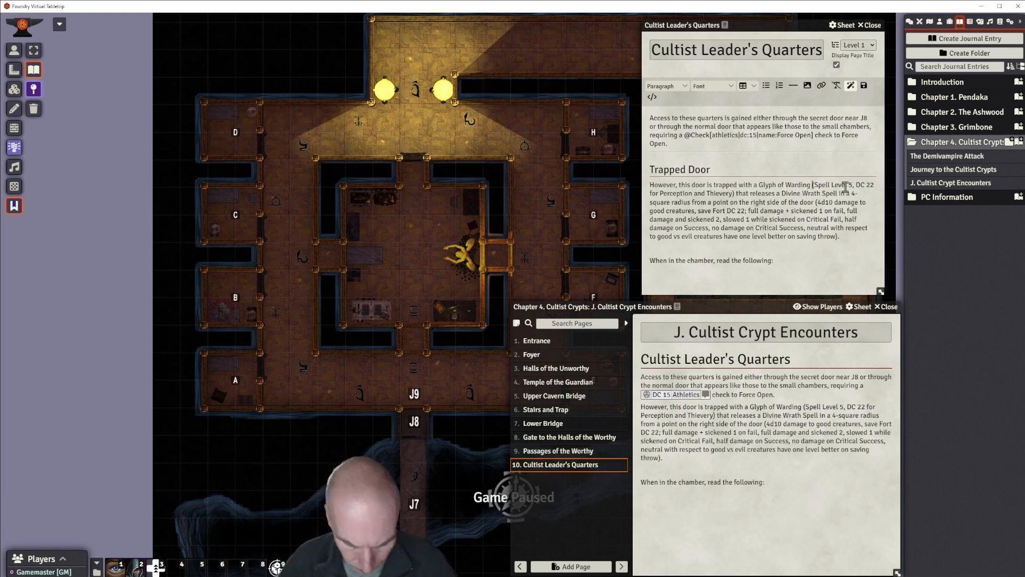
pyautogui.write(', a visi')
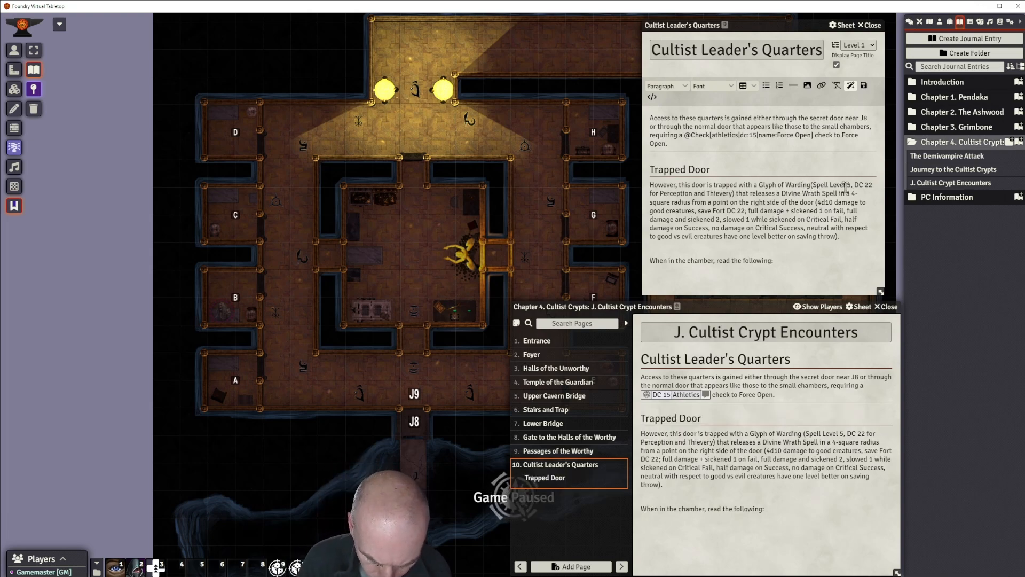
pyautogui.write('ble rune ')
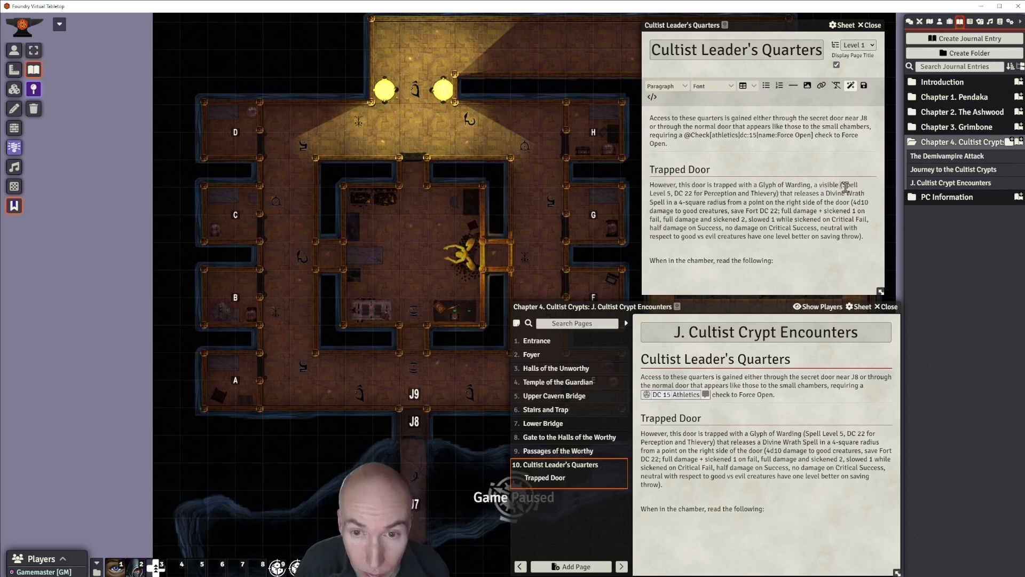
pyautogui.write('upon thef')
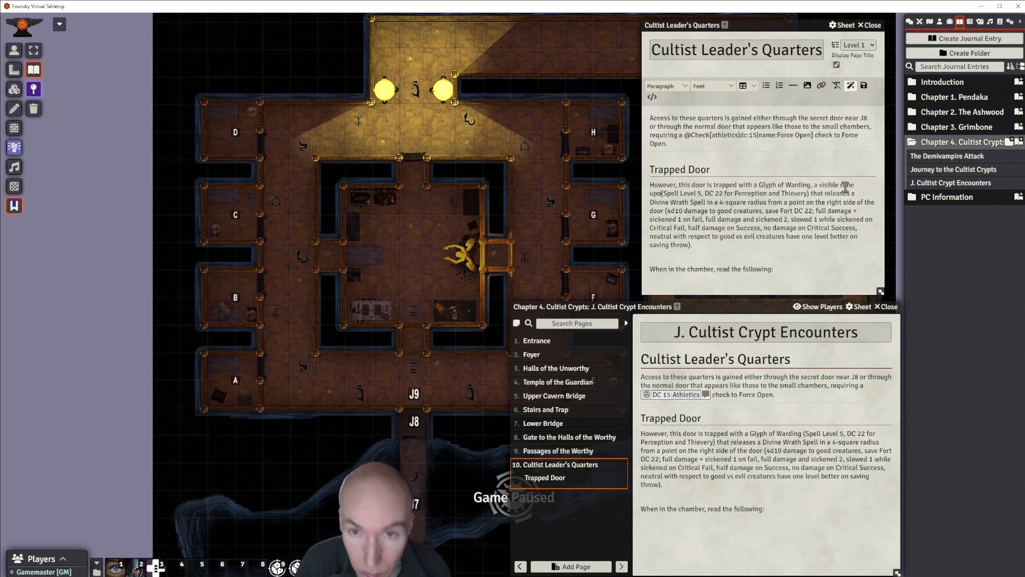
pyautogui.press('BackSpace')
pyautogui.write('floor')
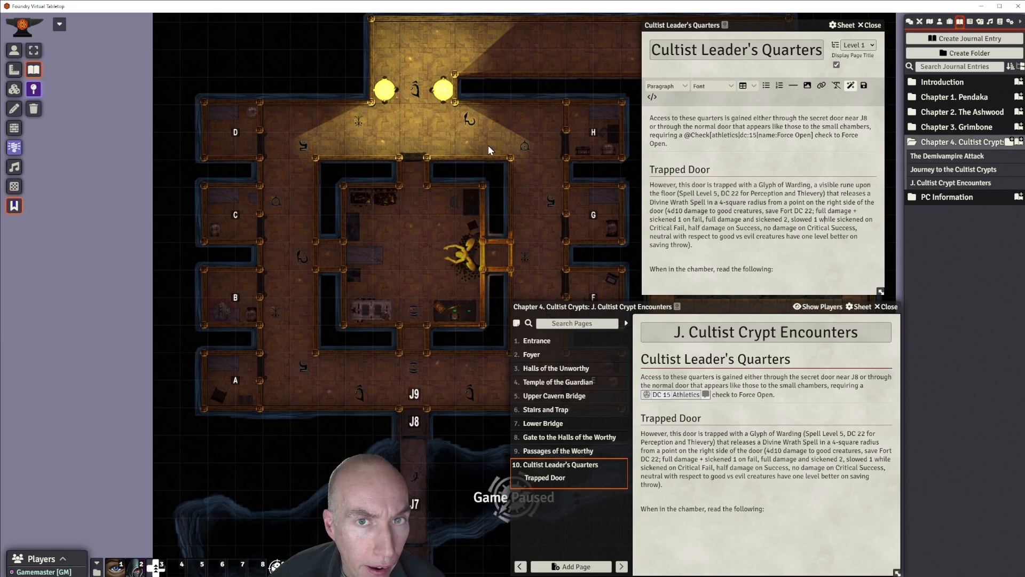
# Show the actors list with the Hazards folder expanded and the Loot folder collapsed.
pyautogui.click(940, 22)
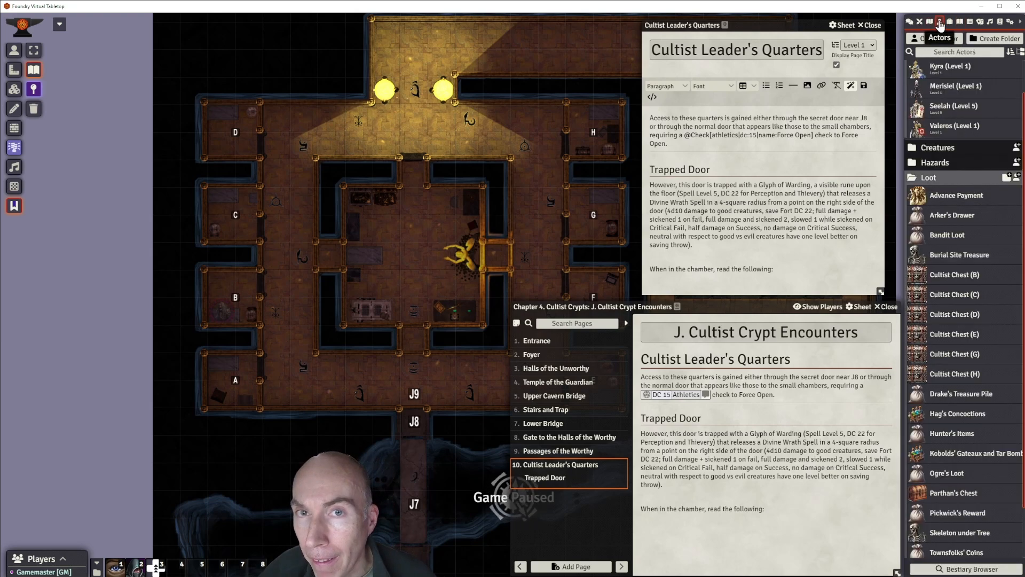
pyautogui.scroll(-2, 972, 258)
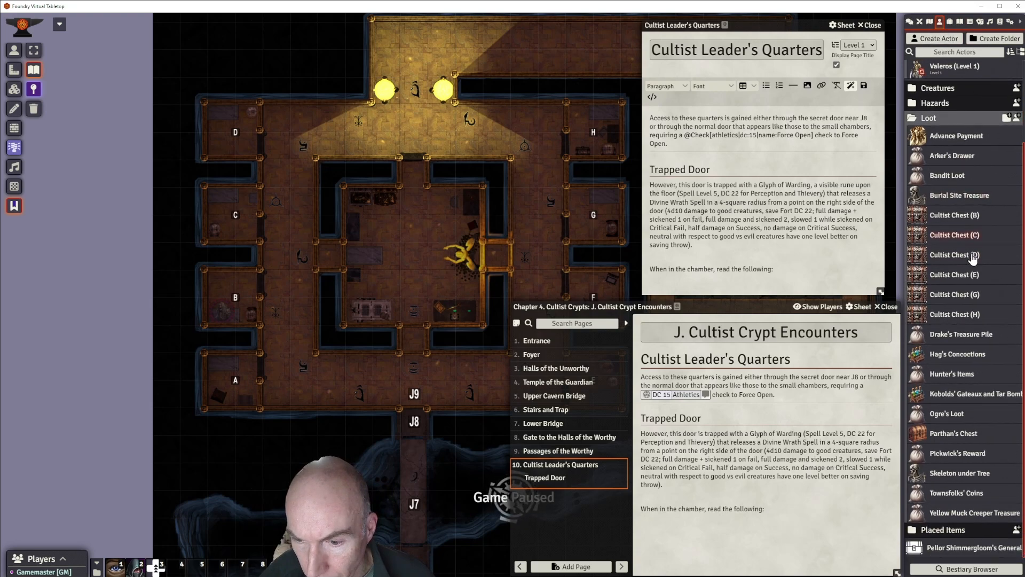
pyautogui.scroll(3, 972, 258)
pyautogui.click(938, 184)
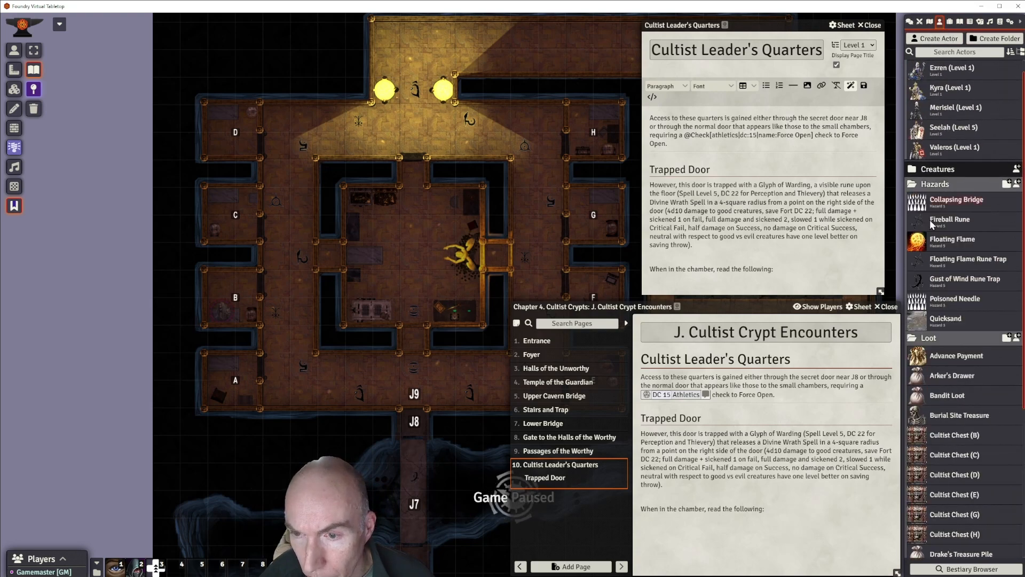
pyautogui.click(927, 338)
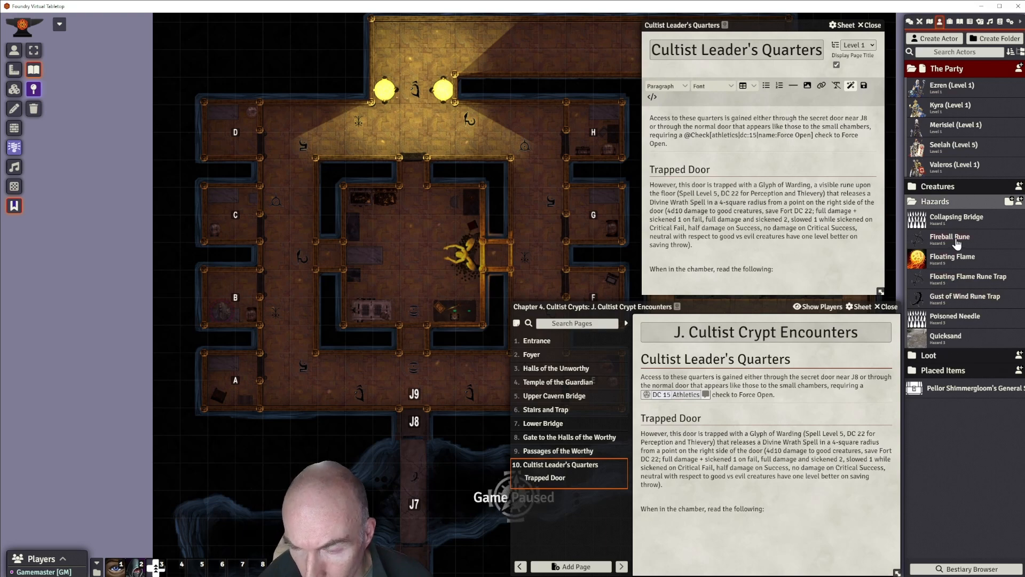
# Duplicate the Gust of Wind Rune Trap hazard, open the copy's sheet and shift it toward the journal windows.
pyautogui.rightClick(955, 302)
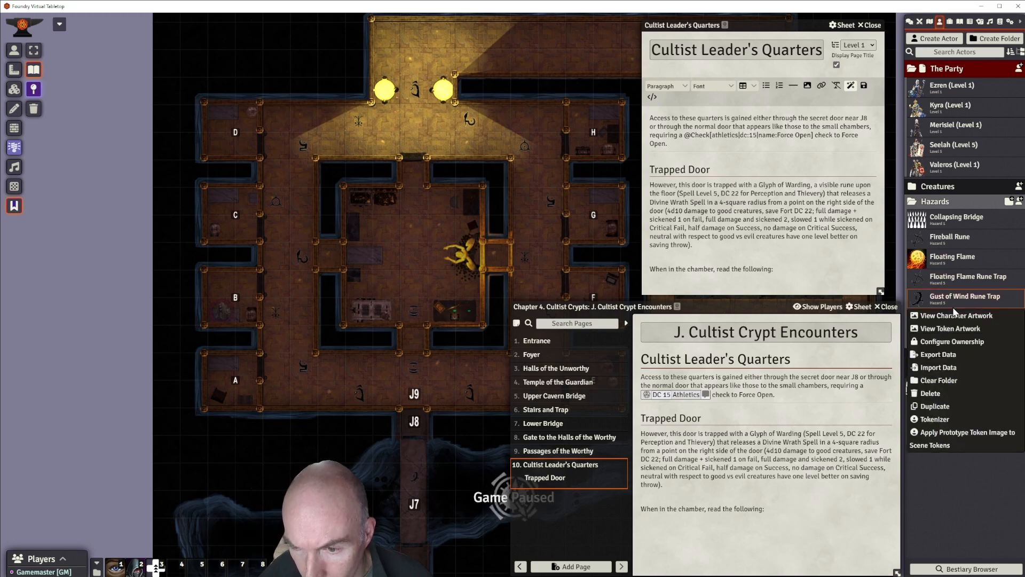
pyautogui.click(940, 412)
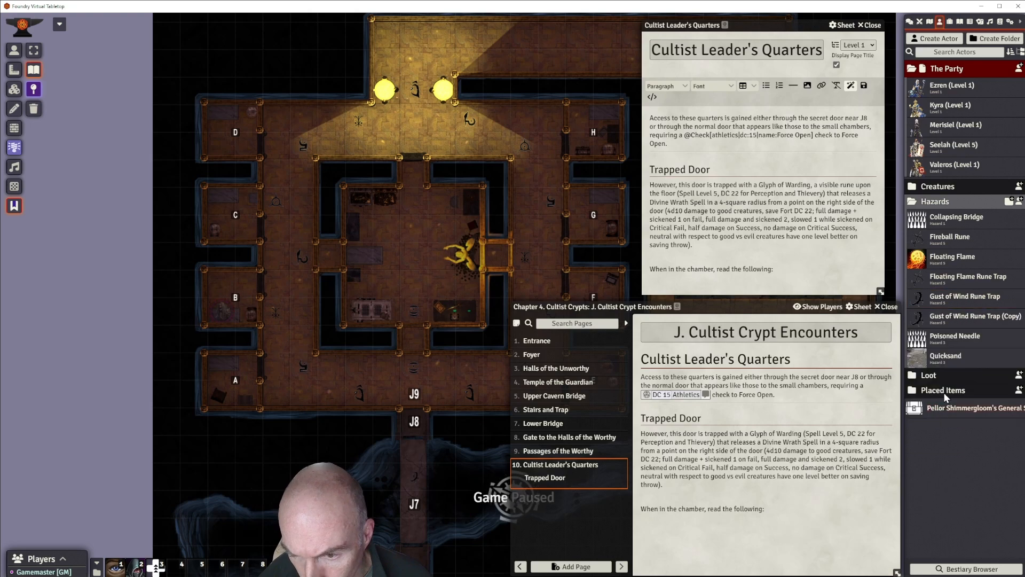
pyautogui.click(974, 319)
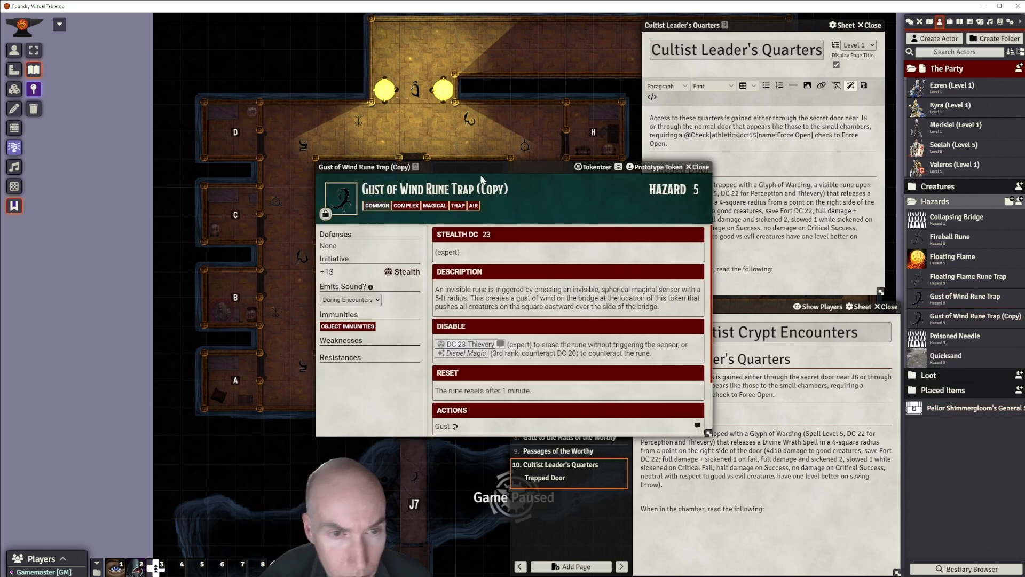
pyautogui.moveTo(511, 164); pyautogui.dragTo(650, 156)
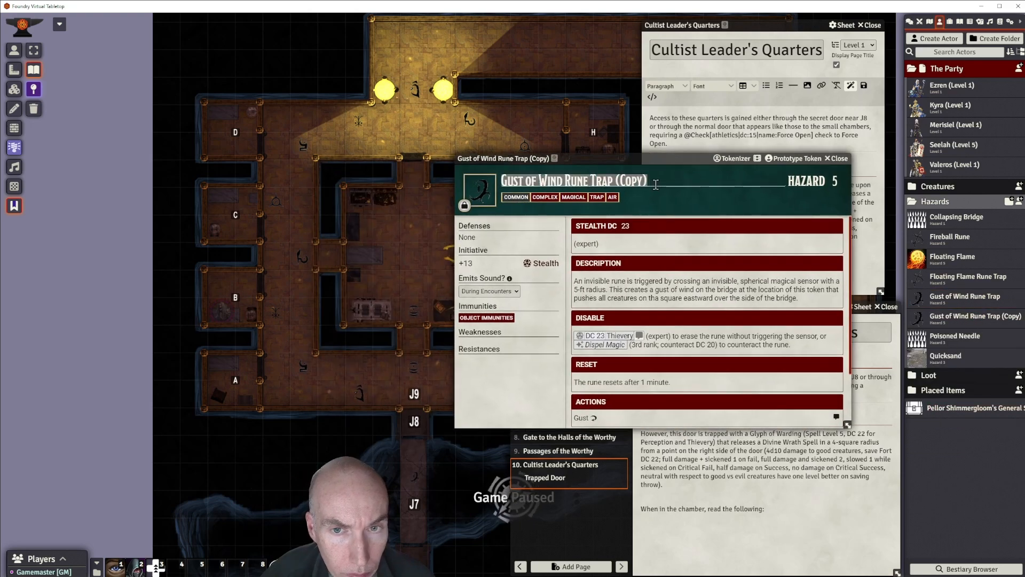
# Rename the copied Gust of Wind hazard as "Unholy Rune Trap Rune".
pyautogui.tripleClick(659, 180)
pyautogui.press('BackSpace')
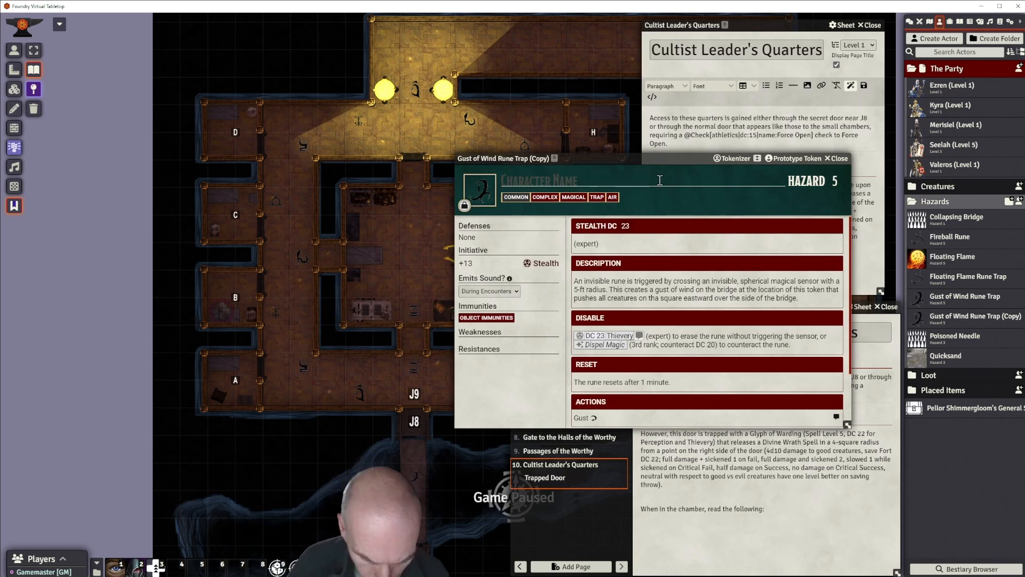
pyautogui.write('Unholy')
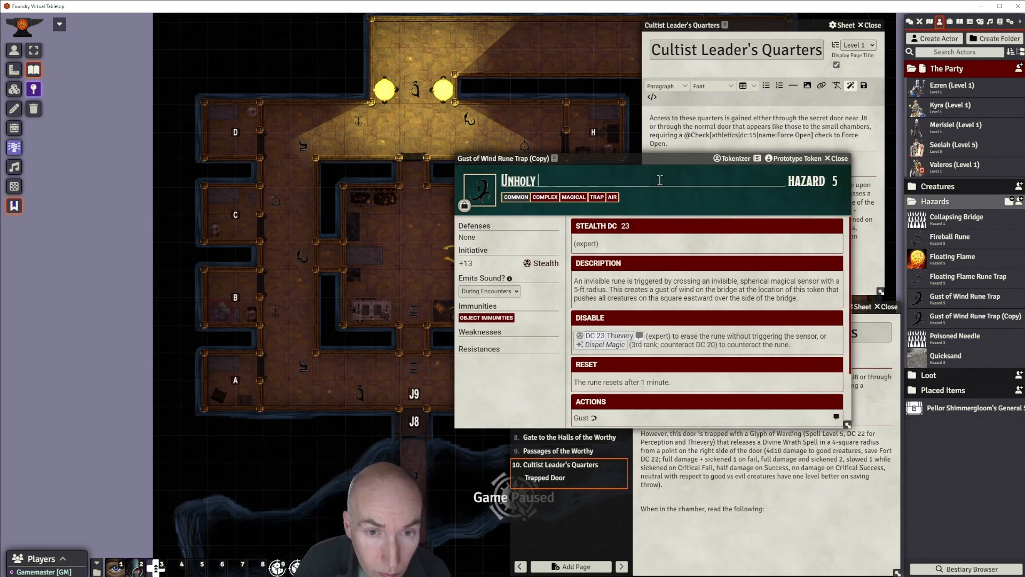
pyautogui.write(' Ro')
pyautogui.press('BackSpace')
pyautogui.write('une ')
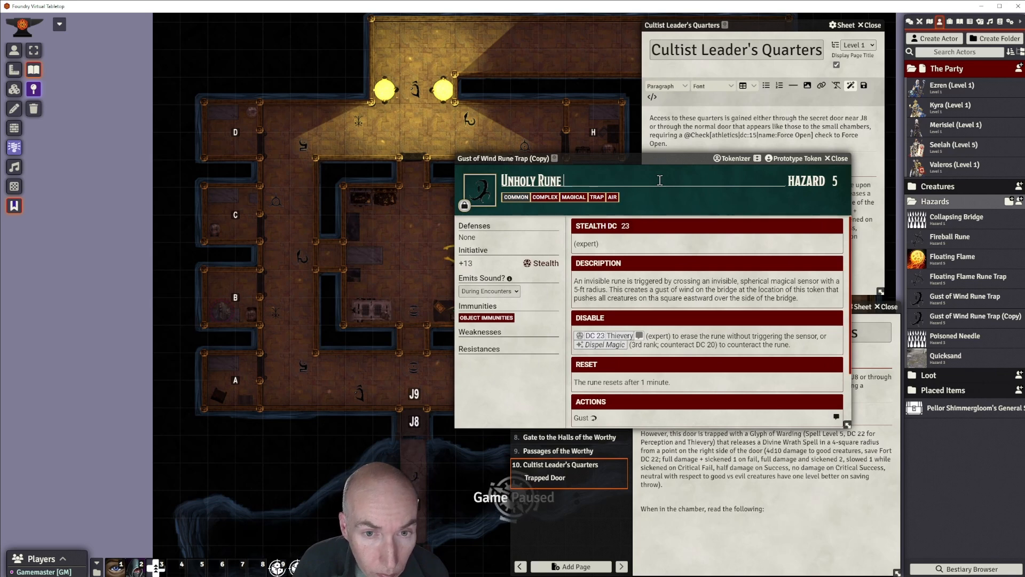
pyautogui.write('Trap')
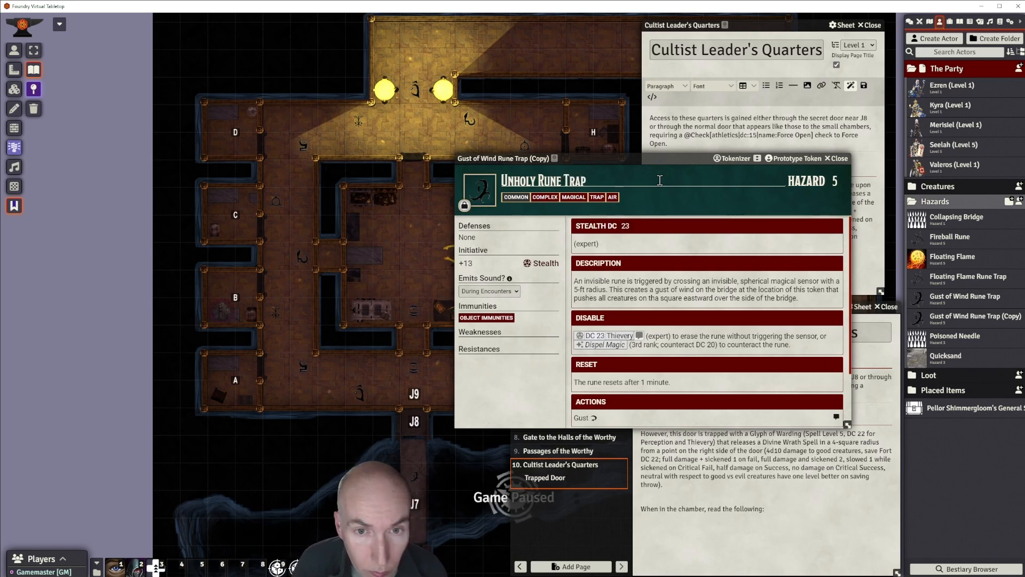
pyautogui.write(' R')
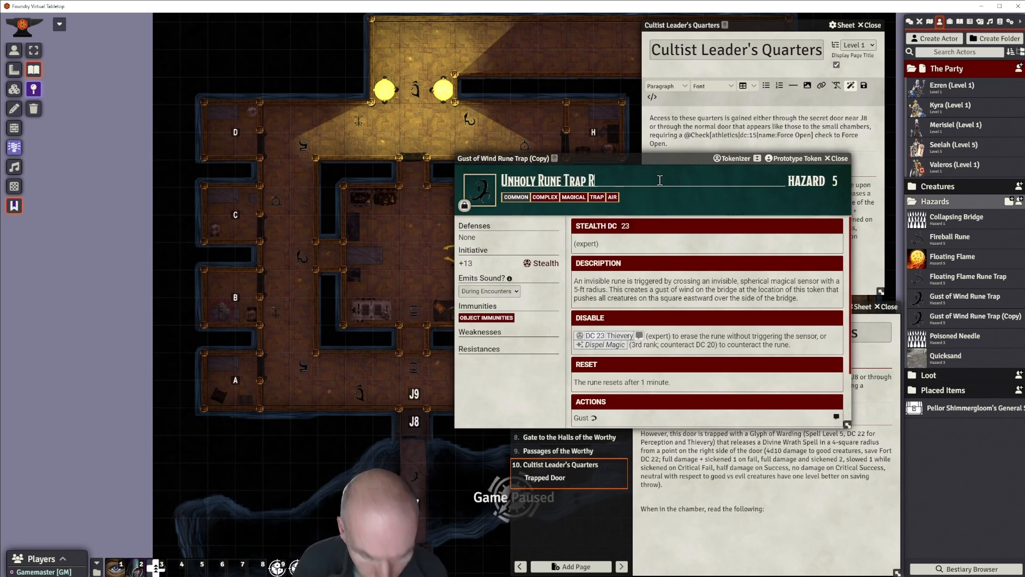
pyautogui.write('une')
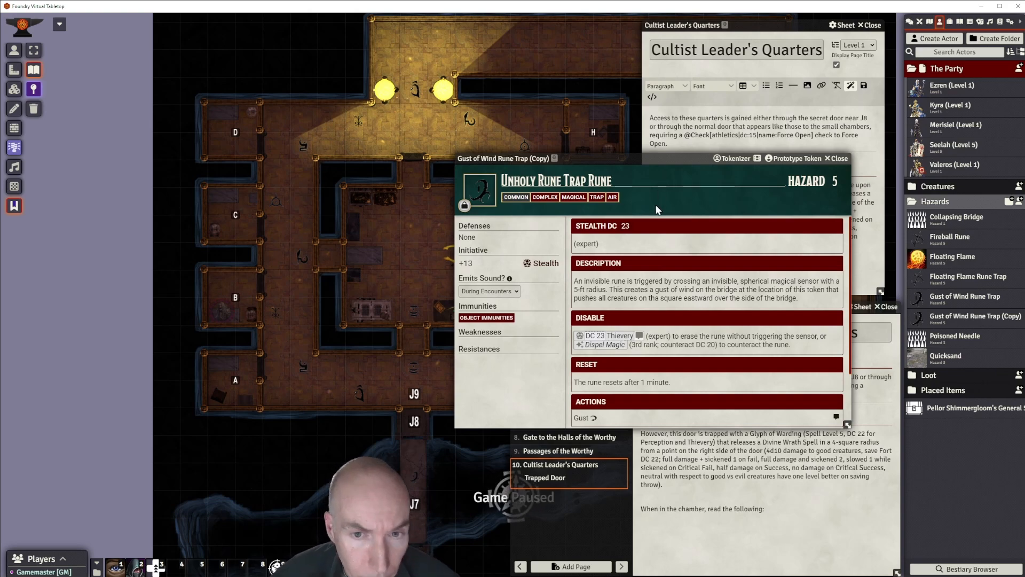
pyautogui.press('Return')
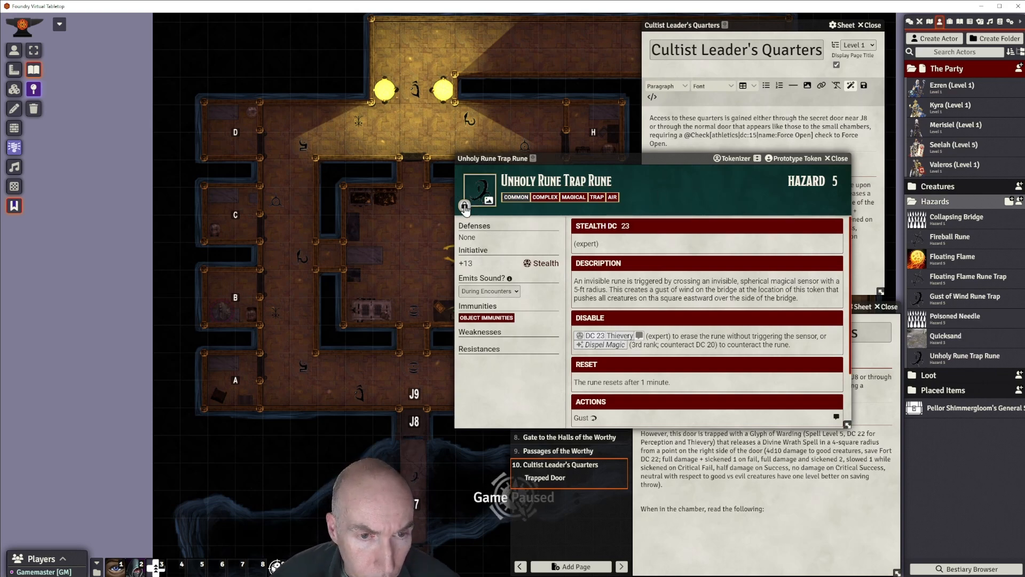
# Unlock the hazard sheet for editing and set its portrait to the image "rune gluttony necromancy.webp".
pyautogui.click(464, 205)
pyautogui.click(479, 186)
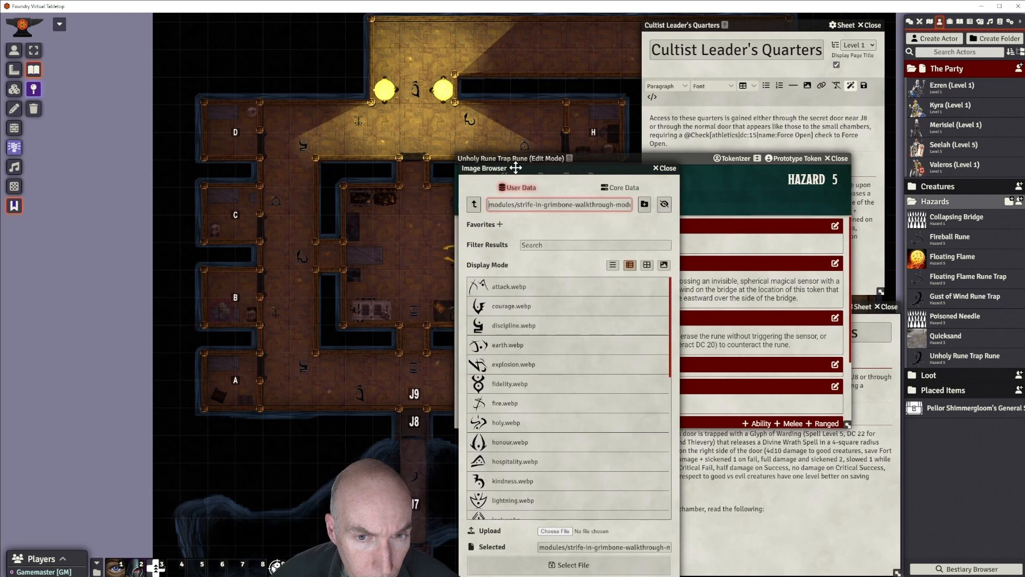
pyautogui.moveTo(516, 168); pyautogui.dragTo(467, 64)
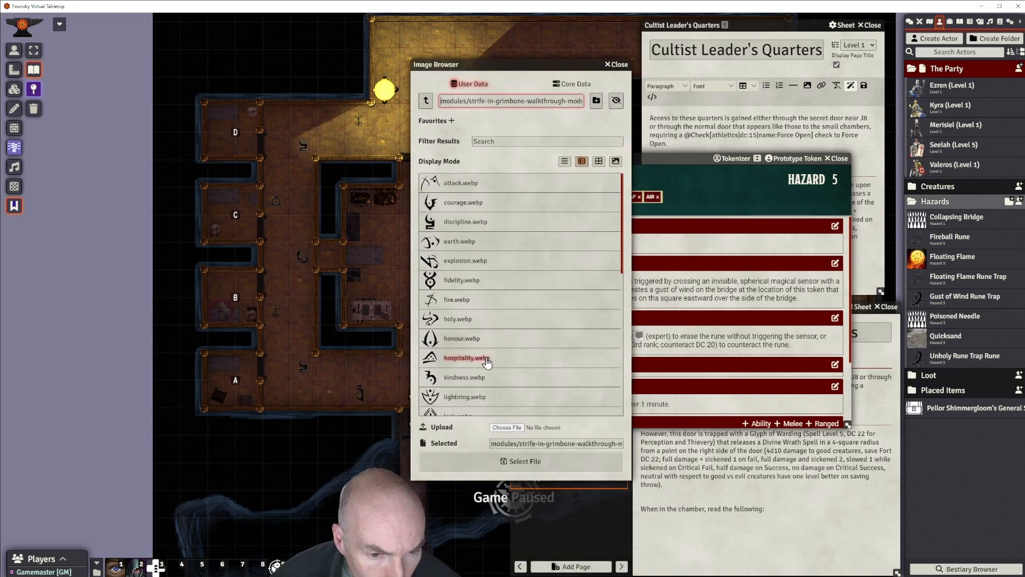
pyautogui.scroll(-3, 488, 301)
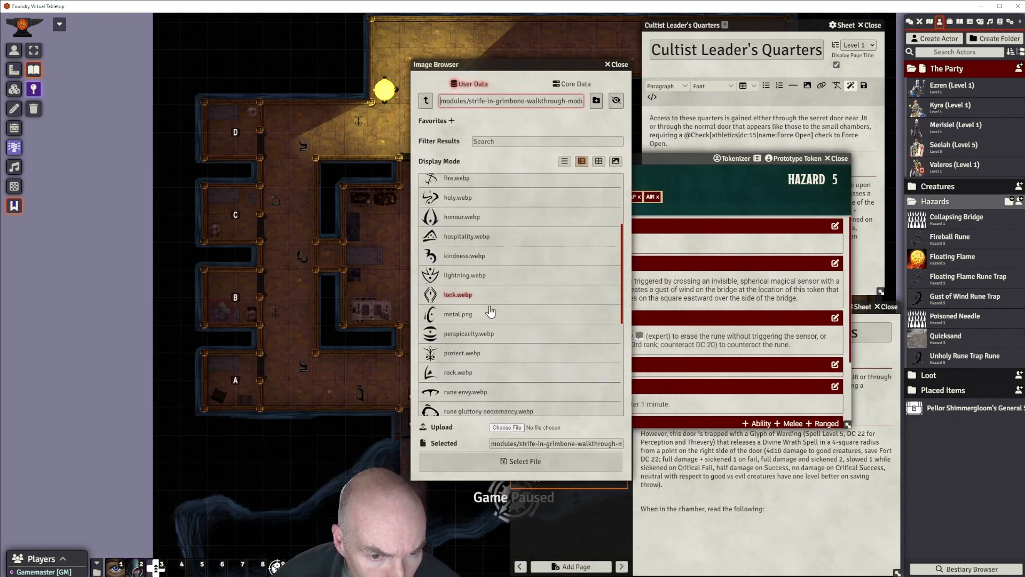
pyautogui.scroll(-4, 488, 304)
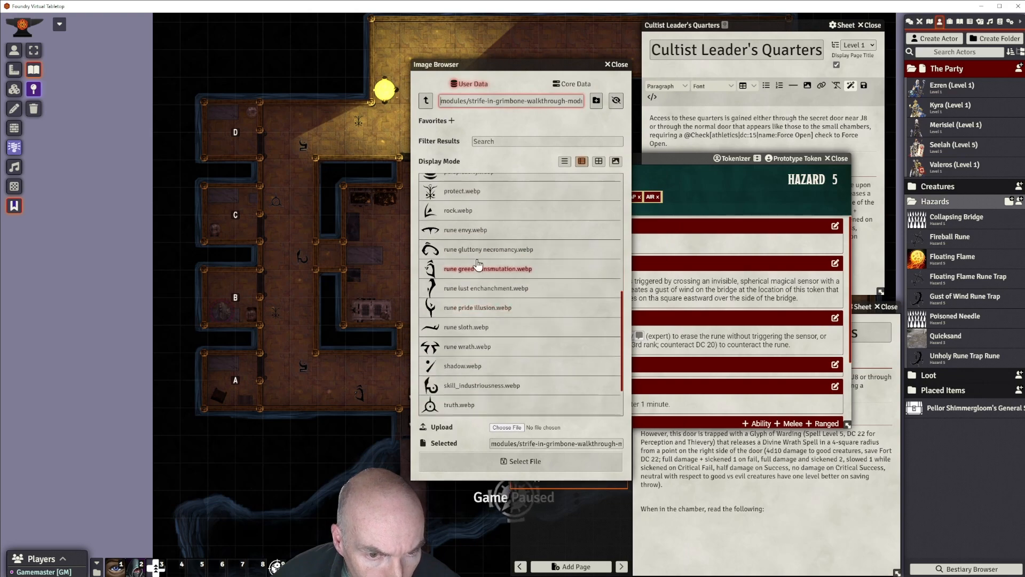
pyautogui.click(481, 249)
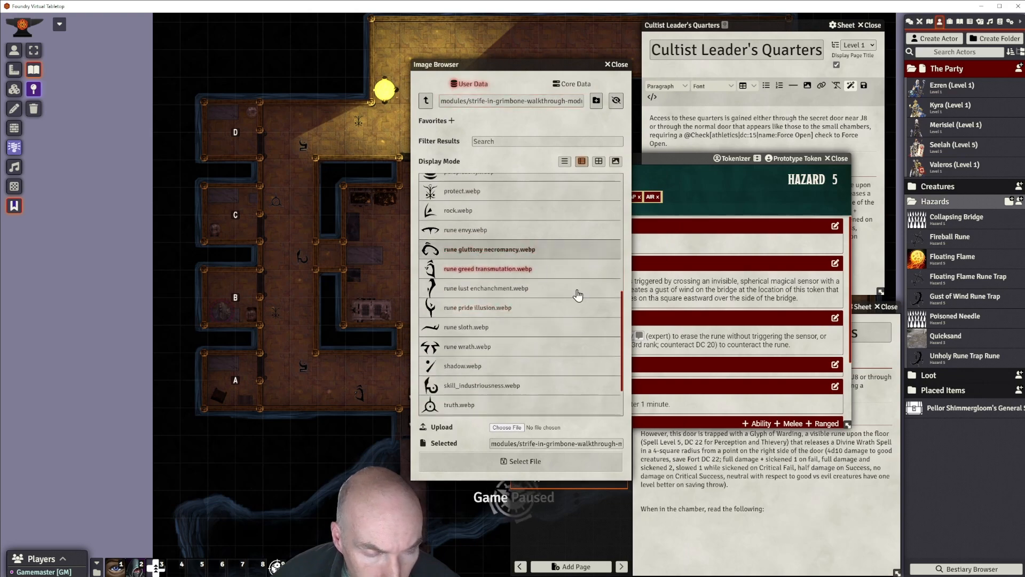
pyautogui.click(526, 462)
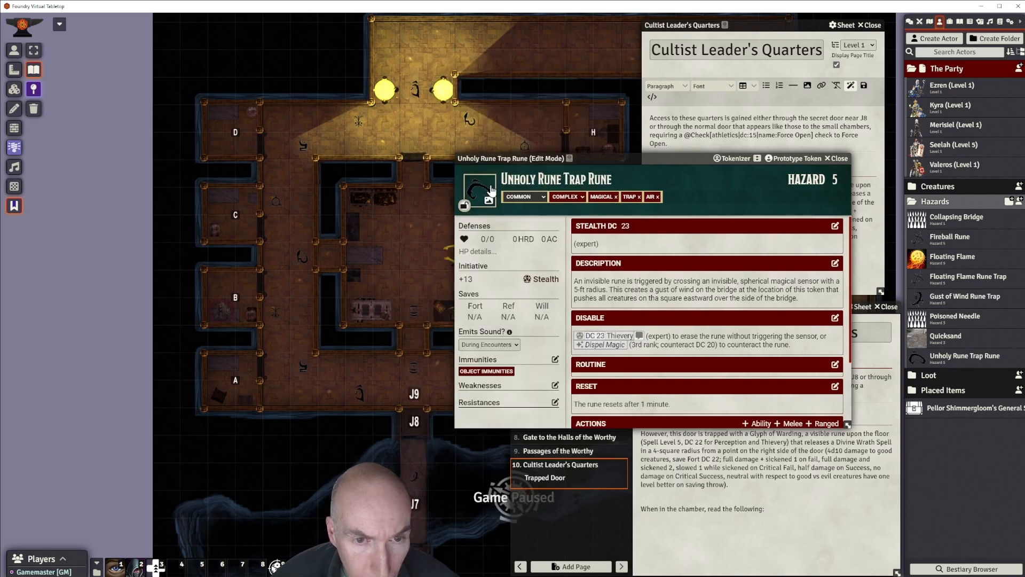
# Set the token name of the hazard's prototype token to "Gluttony Rune" and update the token.
pyautogui.moveTo(633, 157); pyautogui.dragTo(610, 141)
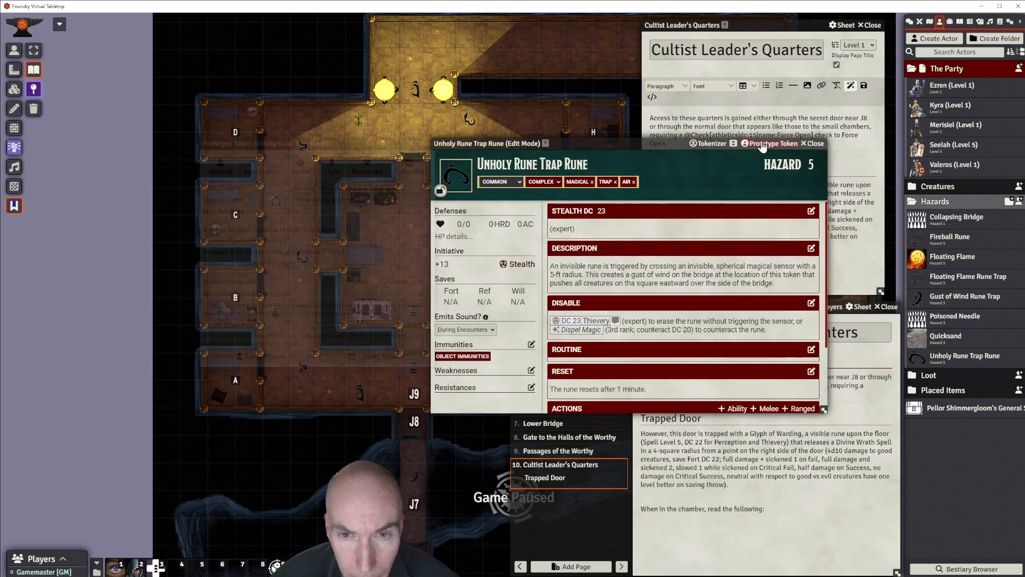
pyautogui.click(768, 144)
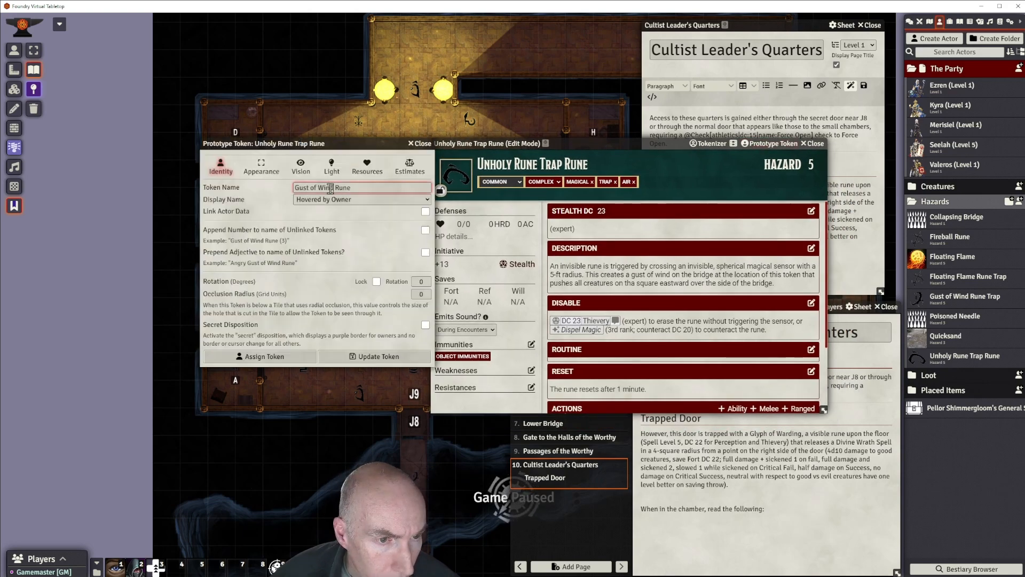
pyautogui.moveTo(334, 188); pyautogui.dragTo(293, 194)
pyautogui.press('BackSpace')
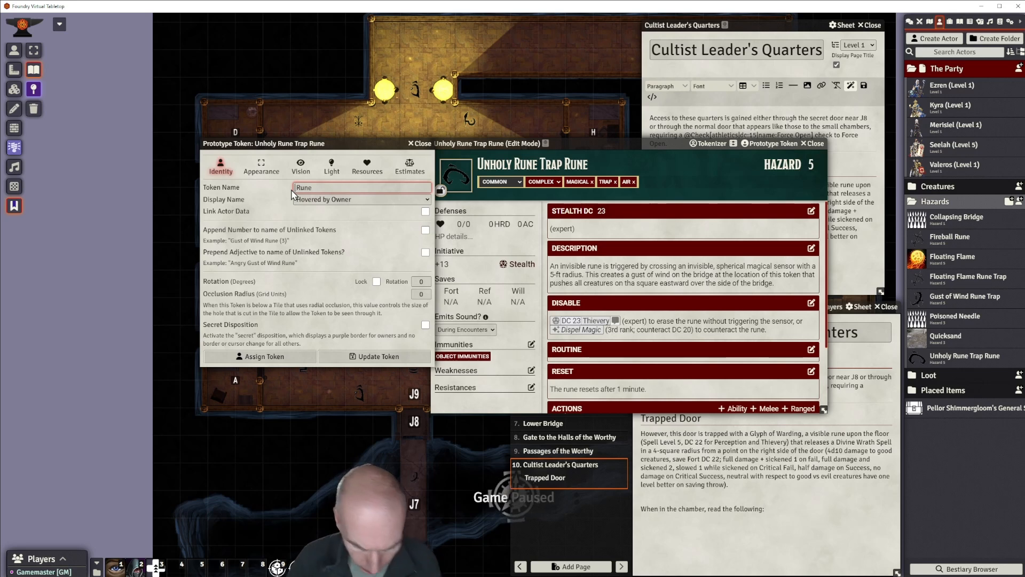
pyautogui.write('Glutton')
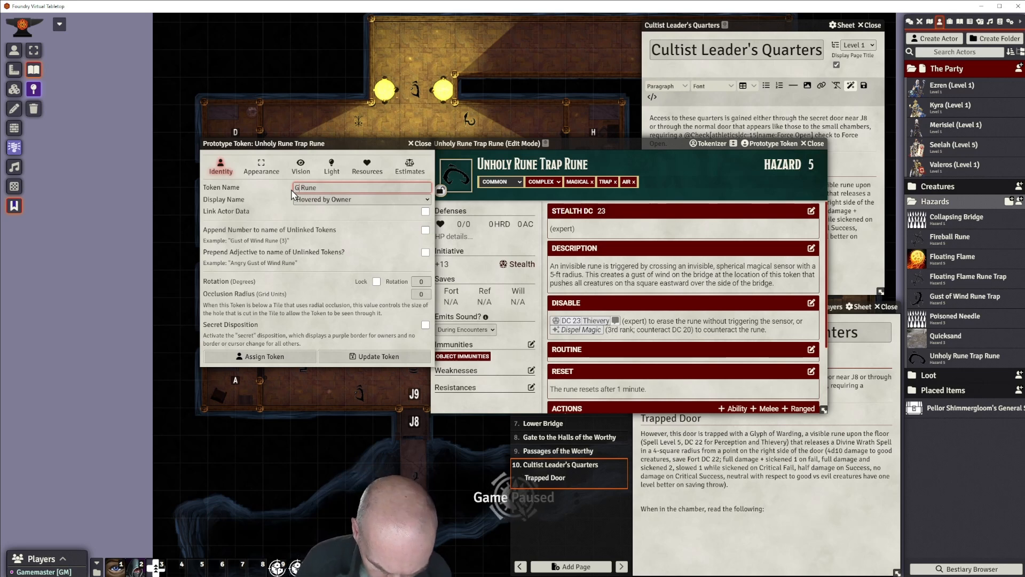
pyautogui.write('y')
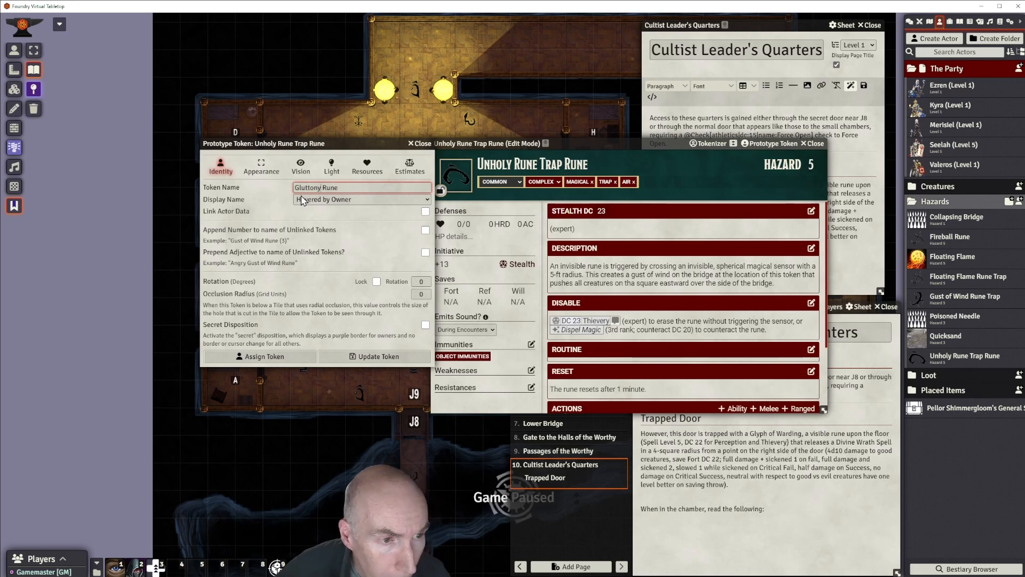
pyautogui.click(325, 213)
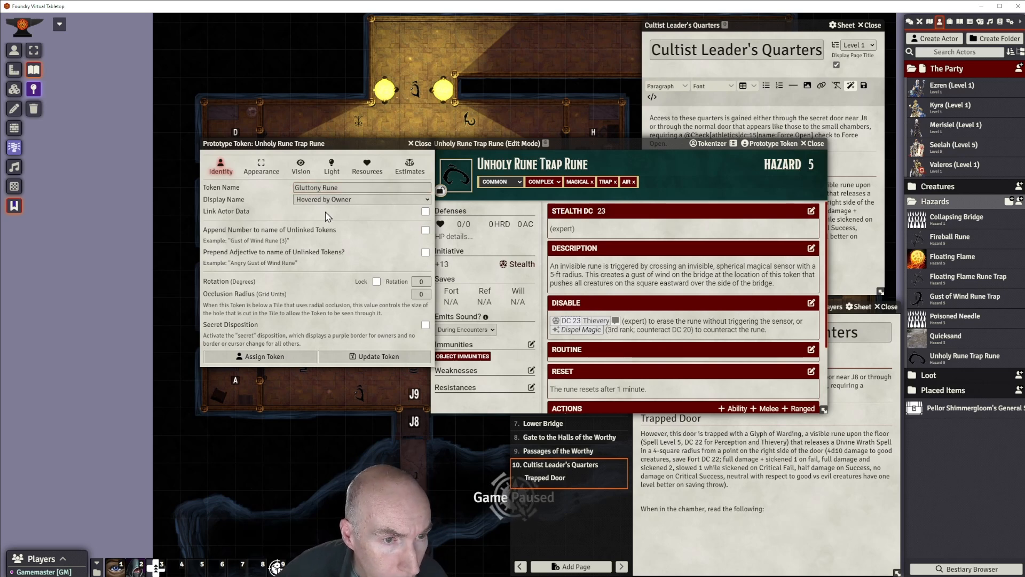
pyautogui.click(355, 359)
# Shorten the hazard's name to "Unholy Rune Trap" and remove its Air trait.
pyautogui.moveTo(619, 143); pyautogui.dragTo(661, 110)
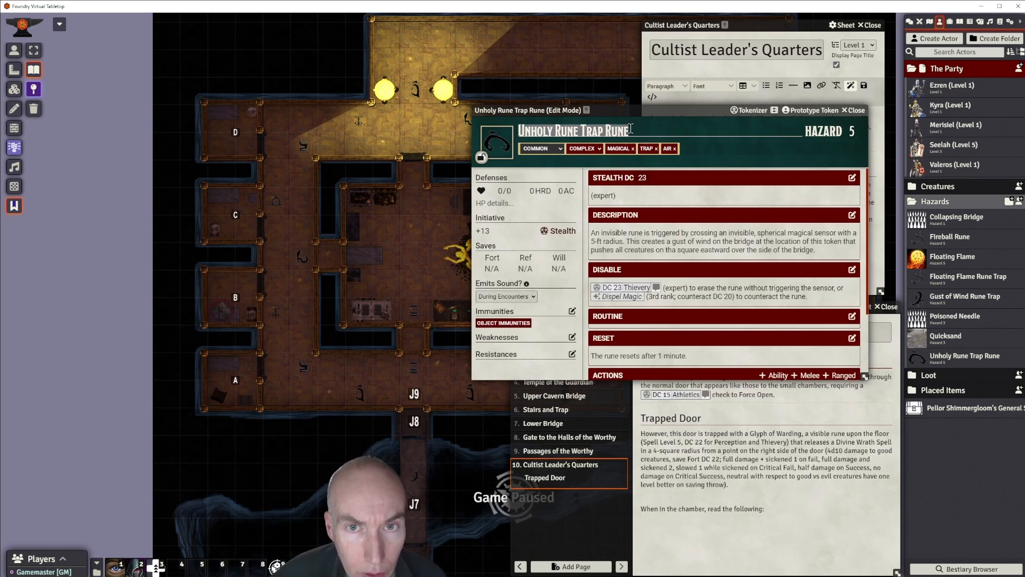
pyautogui.click(609, 130)
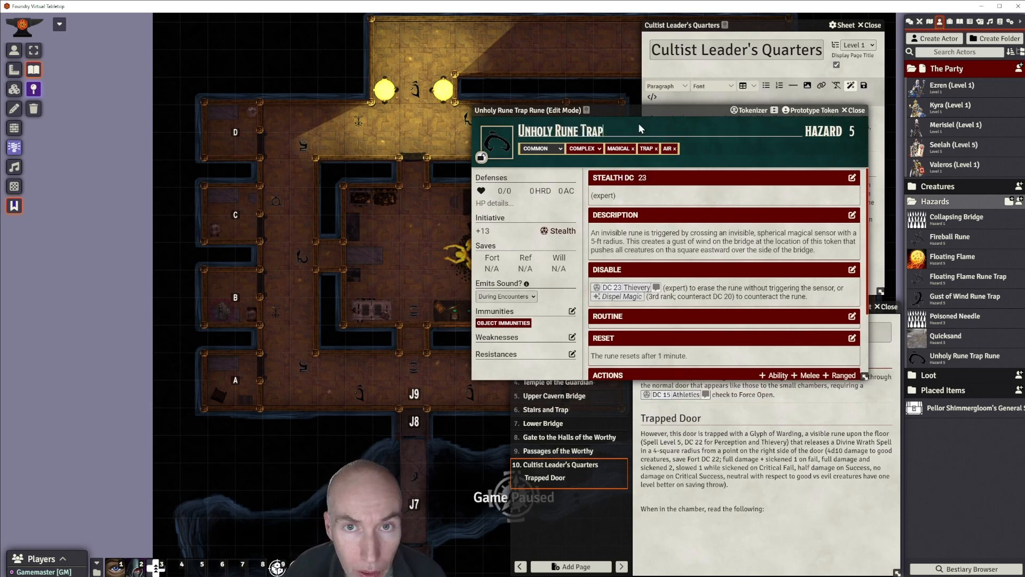
pyautogui.click(674, 149)
pyautogui.click(676, 149)
pyautogui.click(676, 149)
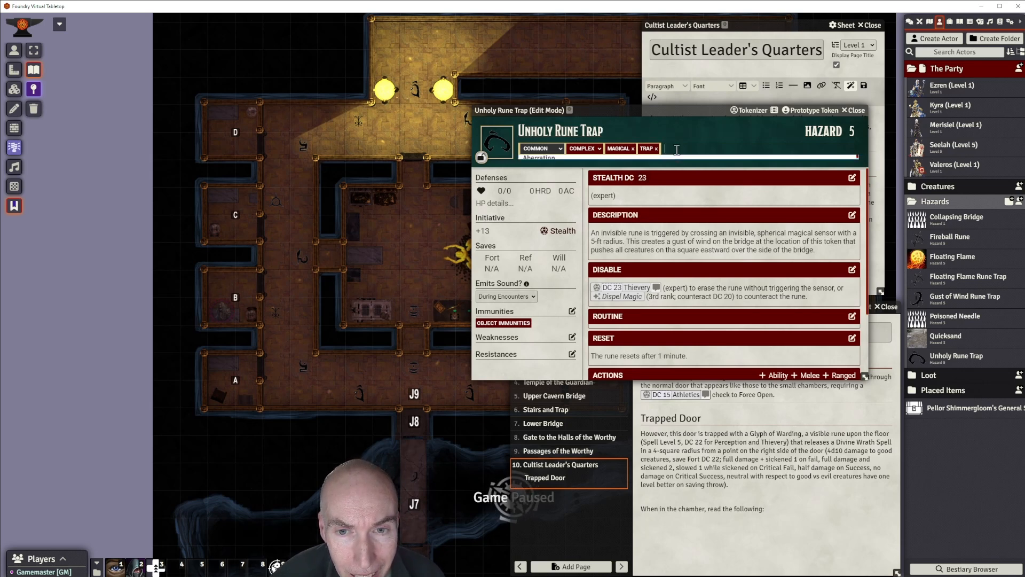
# Add the Void trait to the rune trap hazard.
pyautogui.write('un')
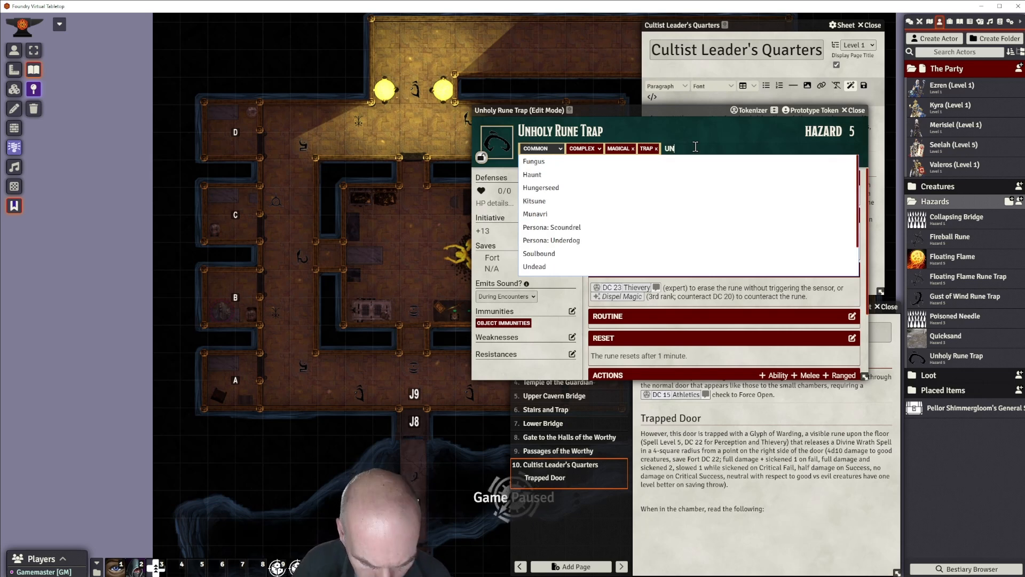
pyautogui.write('h')
pyautogui.press('BackSpace')
pyautogui.press('BackSpace')
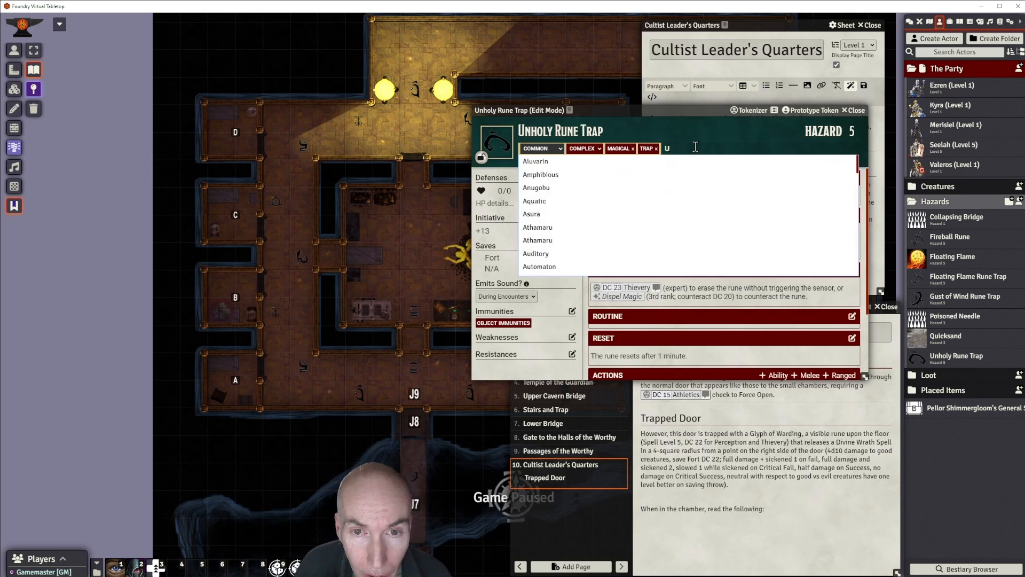
pyautogui.press('BackSpace')
pyautogui.write('voi')
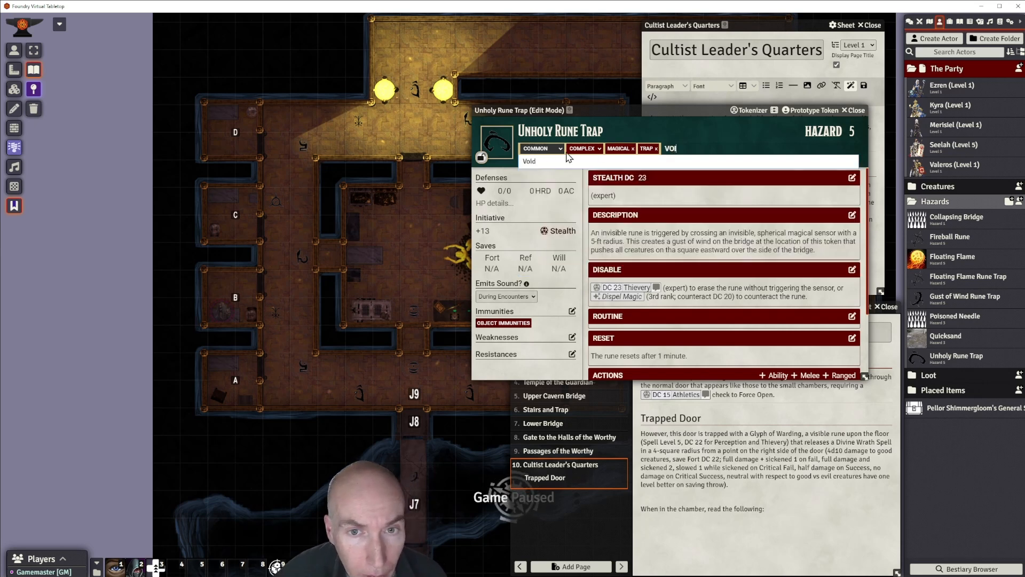
pyautogui.click(540, 162)
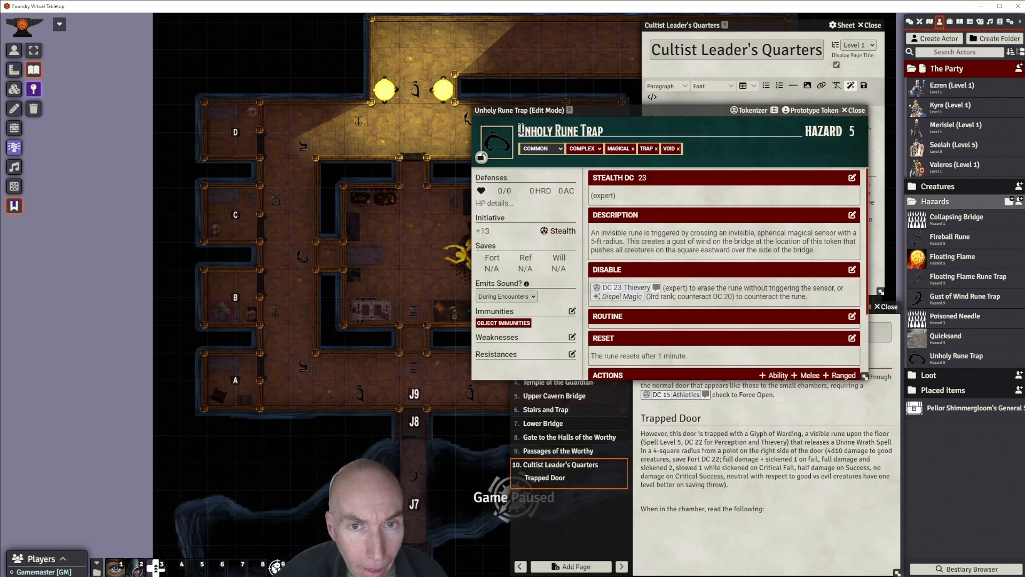
# Replace "Unholy" in the hazard's name so that it reads "Void Rune Trap".
pyautogui.click(521, 130)
pyautogui.press('Delete')
pyautogui.press('Delete')
pyautogui.press('Delete')
pyautogui.press('Delete')
pyautogui.press('Delete')
pyautogui.press('Delete')
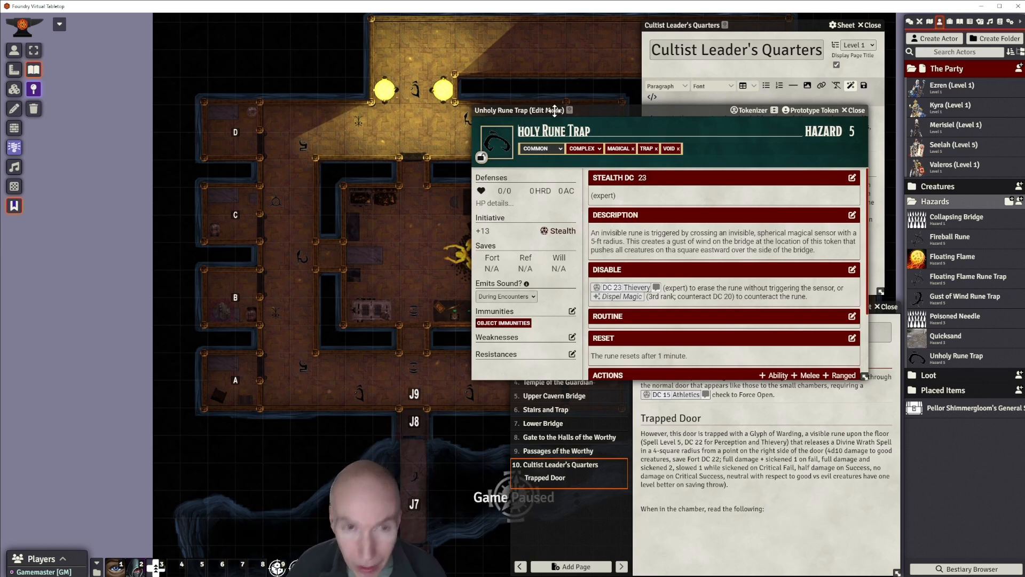
pyautogui.write('Void')
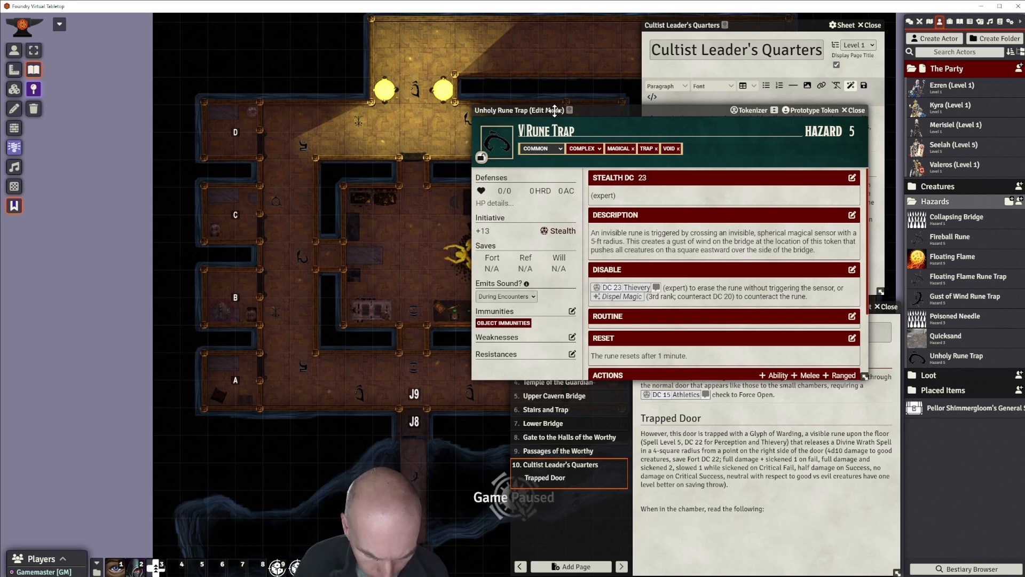
pyautogui.click(713, 151)
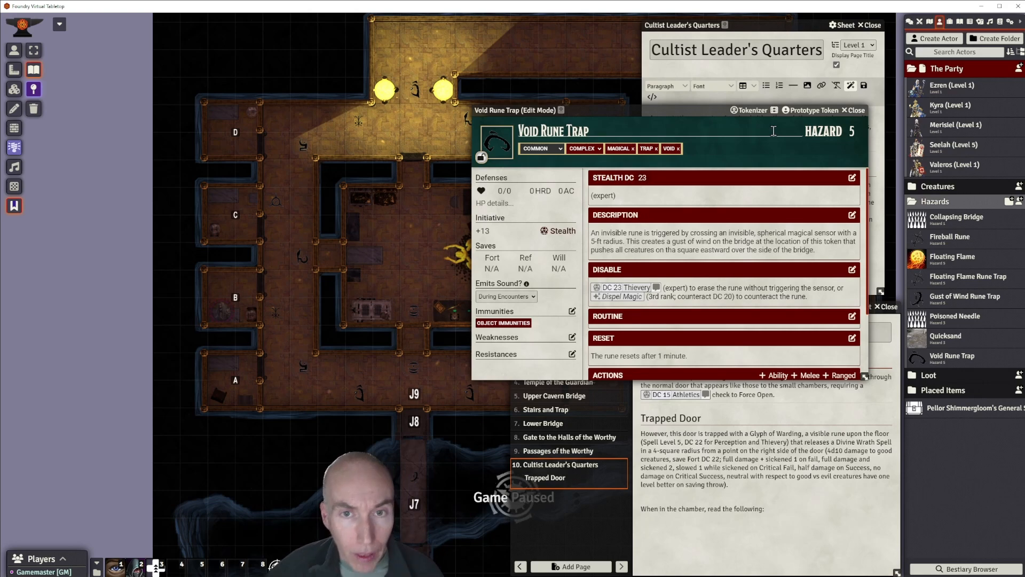
# Change the Void Rune Trap's complexity to Simple.
pyautogui.moveTo(668, 114); pyautogui.dragTo(639, 104)
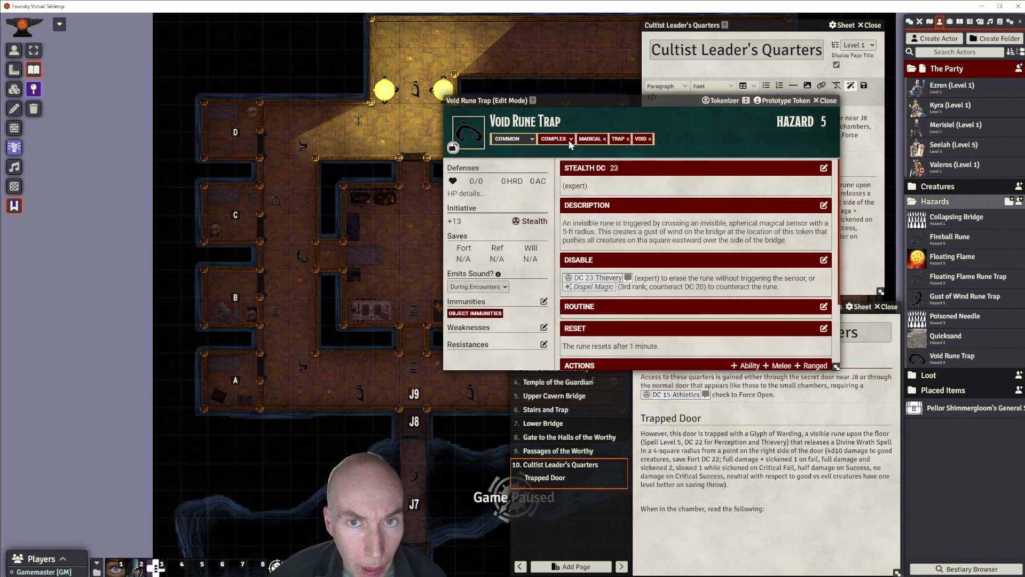
pyautogui.click(568, 141)
pyautogui.click(557, 153)
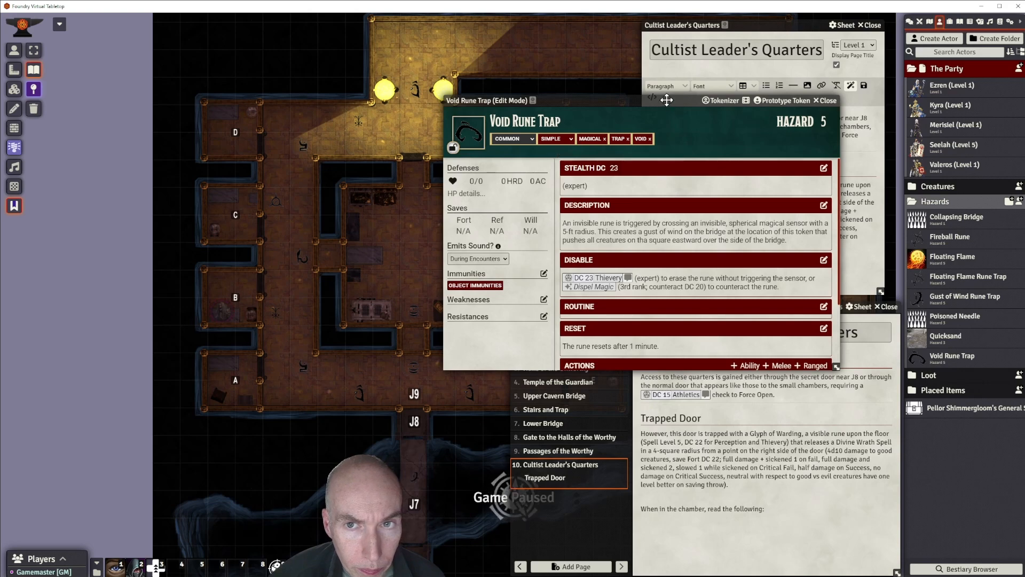
# Set the hazard's Stealth DC to 22 and move its sheet clear of the journal windows.
pyautogui.moveTo(668, 98); pyautogui.dragTo(482, 87)
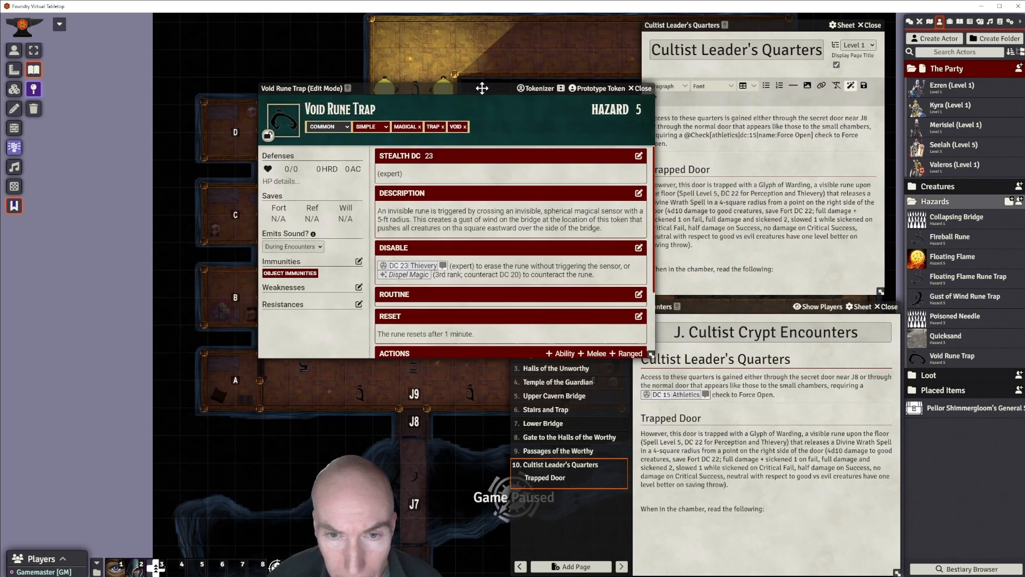
pyautogui.doubleClick(429, 155)
pyautogui.write('13')
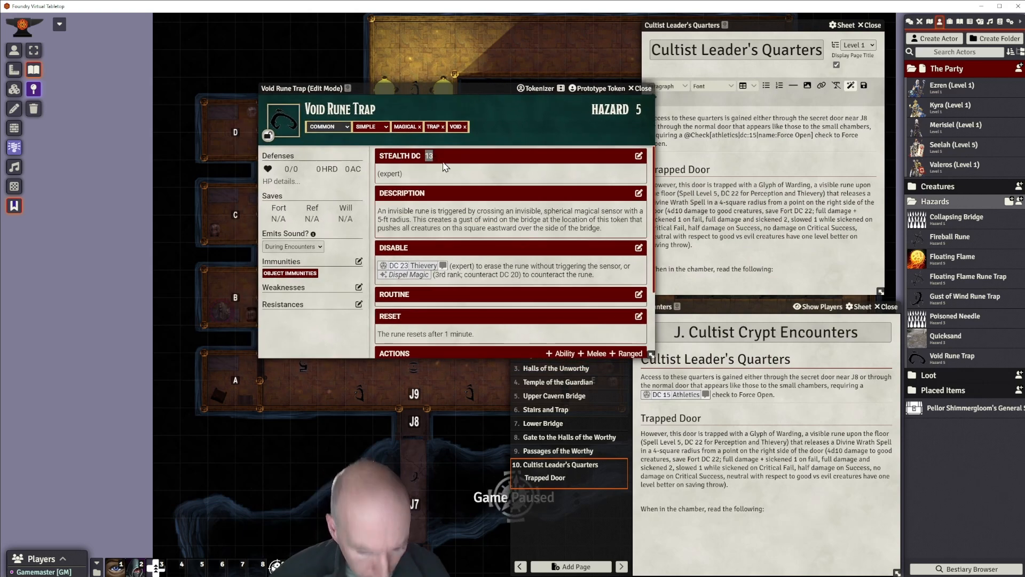
pyautogui.write('22')
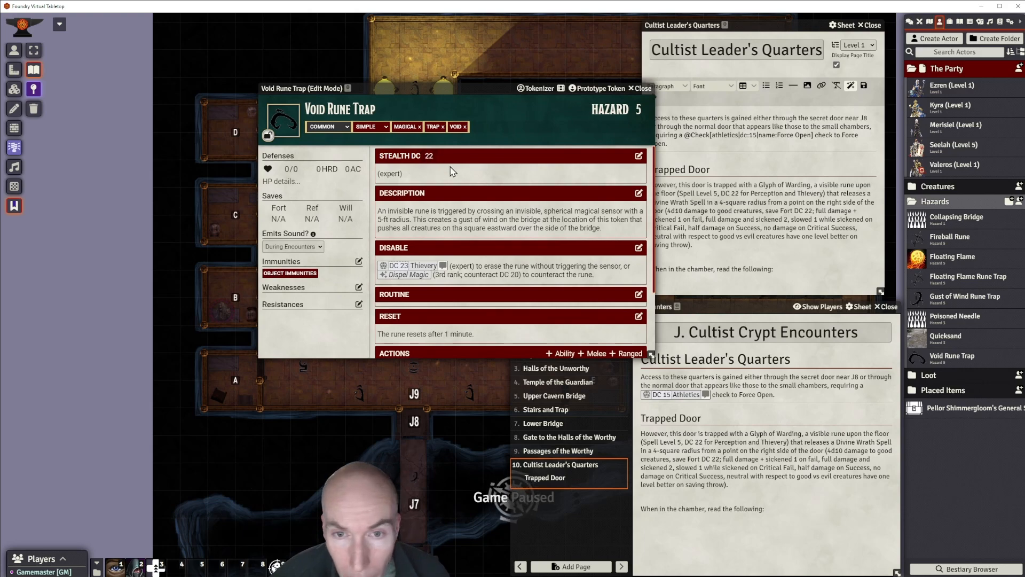
pyautogui.moveTo(471, 91); pyautogui.dragTo(431, 53)
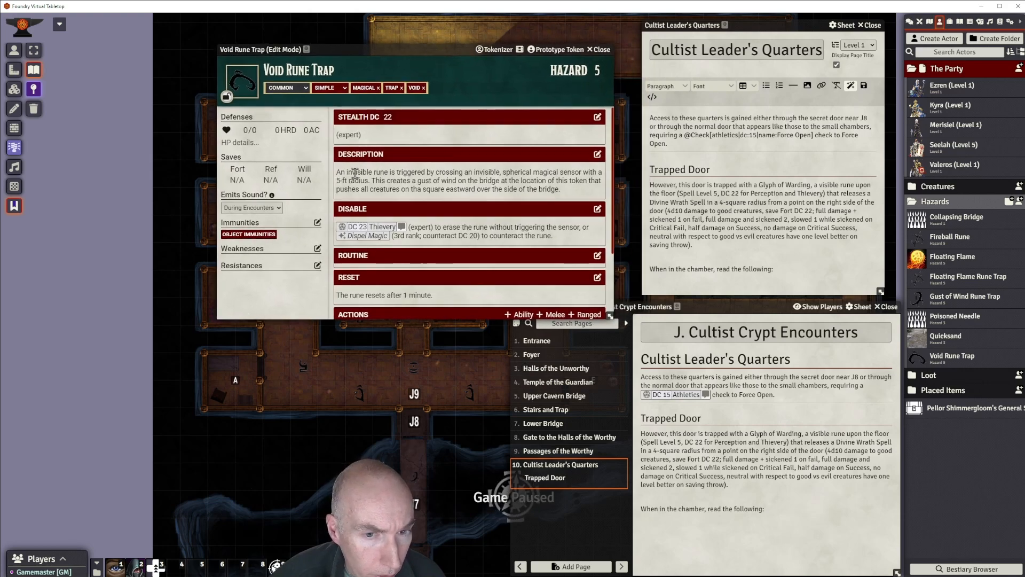
# Replace the Void Rune Trap's description text with the opening words "This visible rune upon the floor activates".
pyautogui.moveTo(338, 172); pyautogui.dragTo(569, 194)
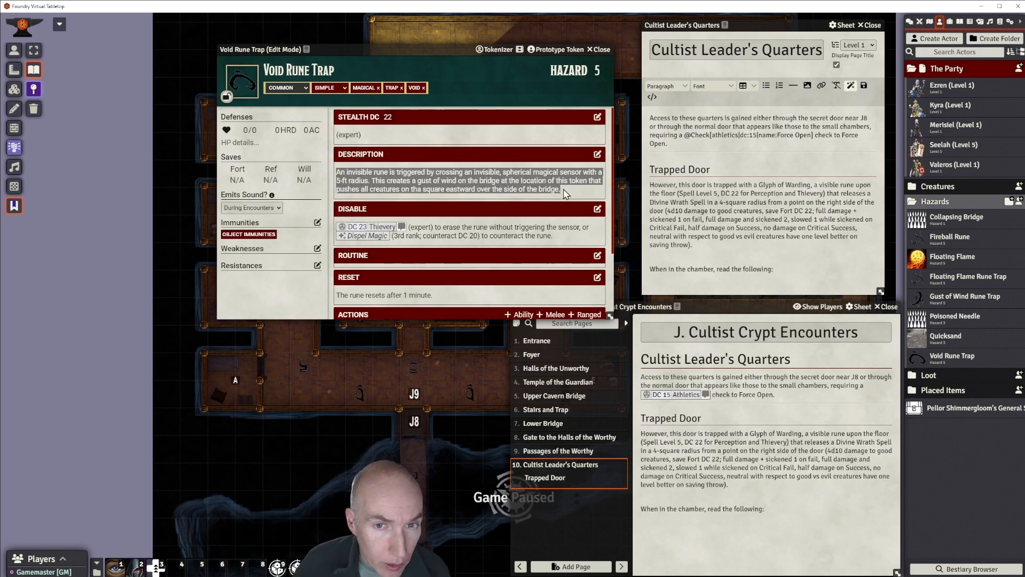
pyautogui.click(597, 154)
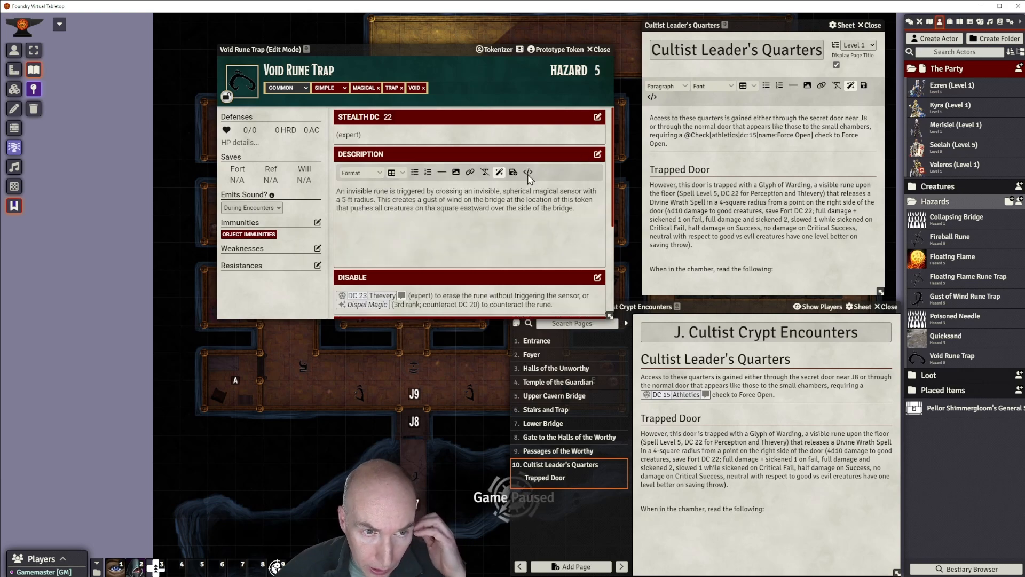
pyautogui.moveTo(585, 209); pyautogui.dragTo(337, 191)
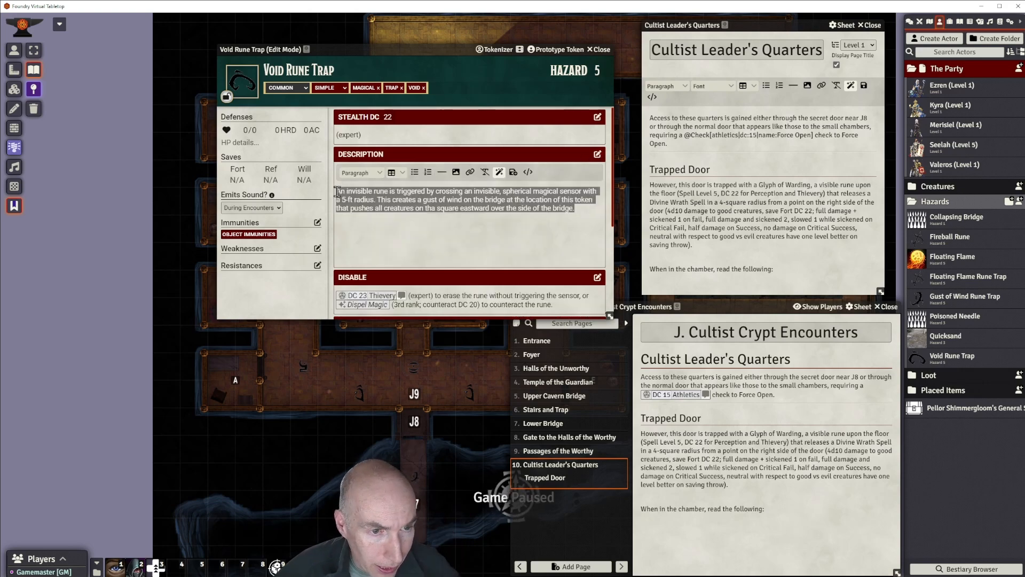
pyautogui.write('This')
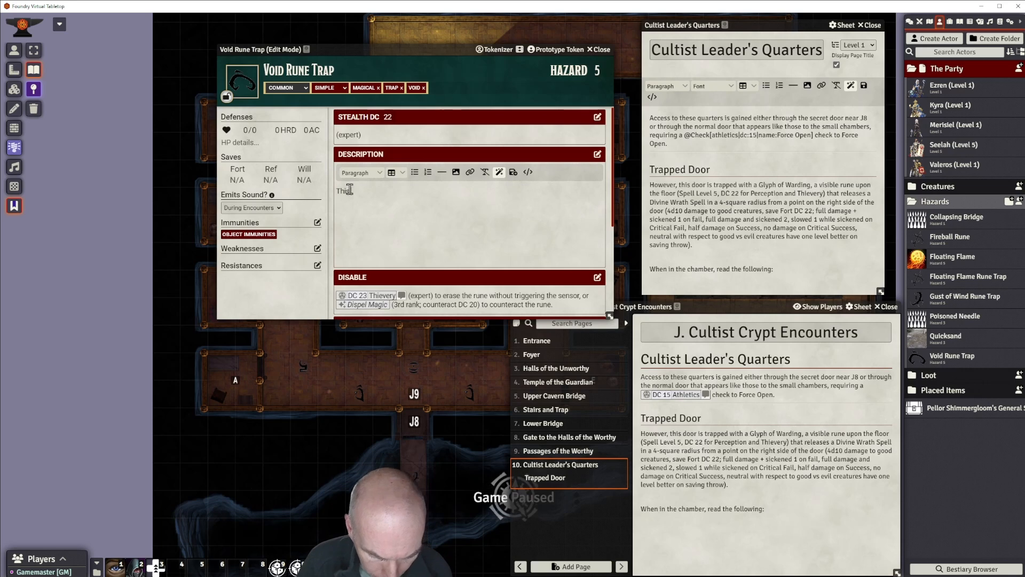
pyautogui.write(' visible rune o')
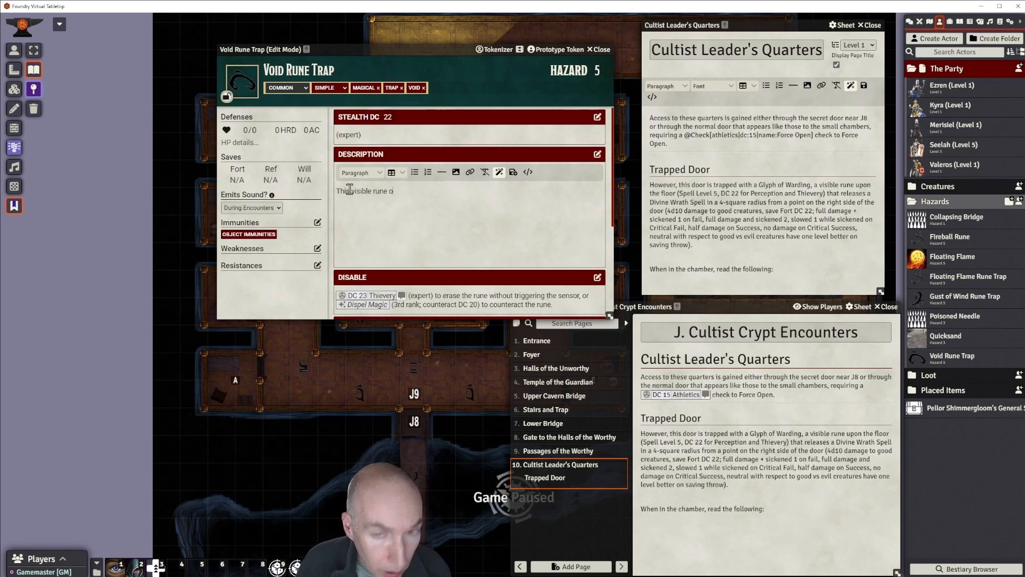
pyautogui.press('BackSpace')
pyautogui.write('upon the floor activates ne')
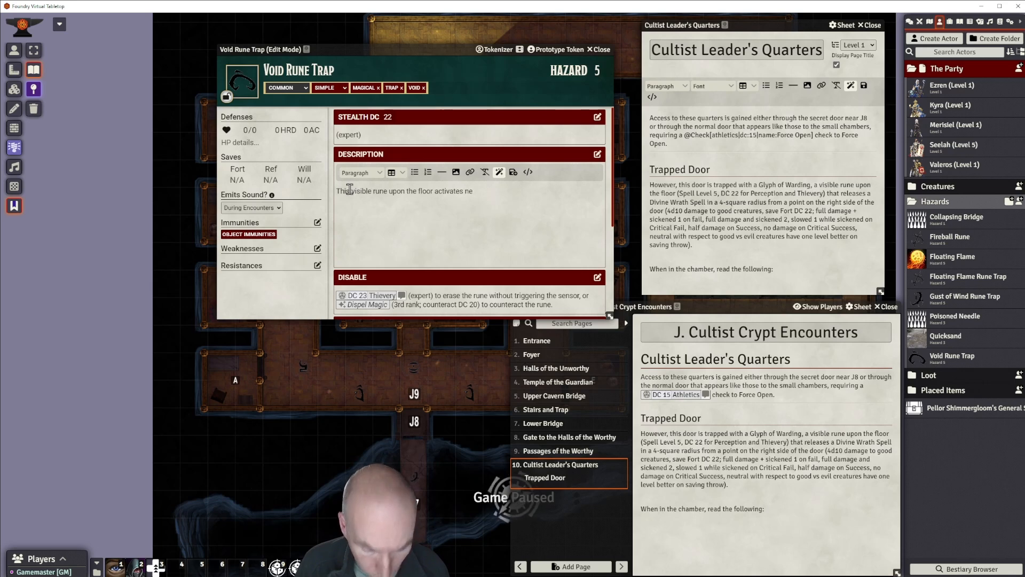
pyautogui.press('BackSpace')
pyautogui.press('BackSpace')
pyautogui.press('BackSpace')
pyautogui.press('BackSpace')
pyautogui.press('BackSpace')
pyautogui.press('BackSpace')
pyautogui.press('BackSpace')
pyautogui.press('BackSpace')
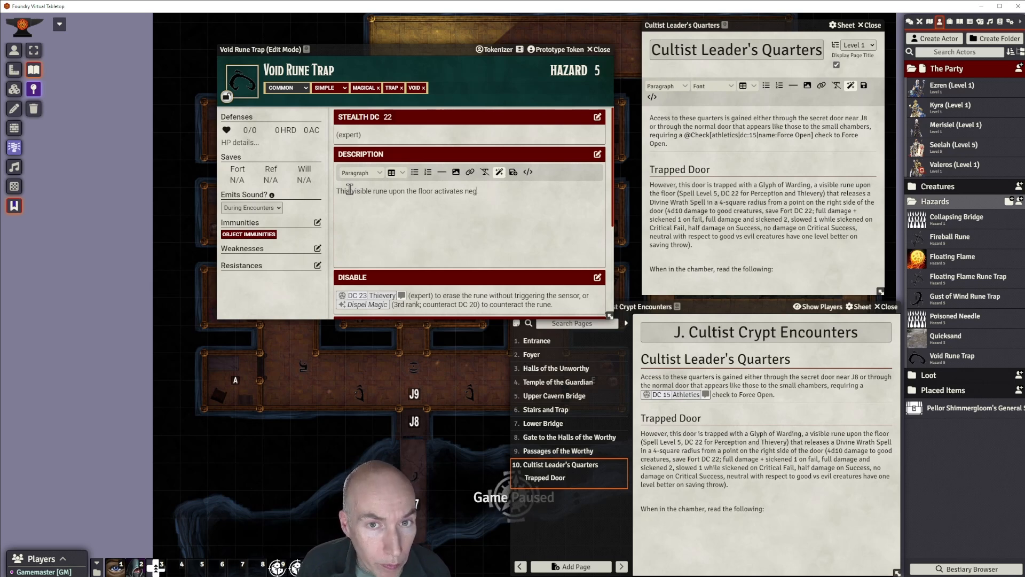
# Complete the description's sentence with "void energy when the door is opened.".
pyautogui.write('void en')
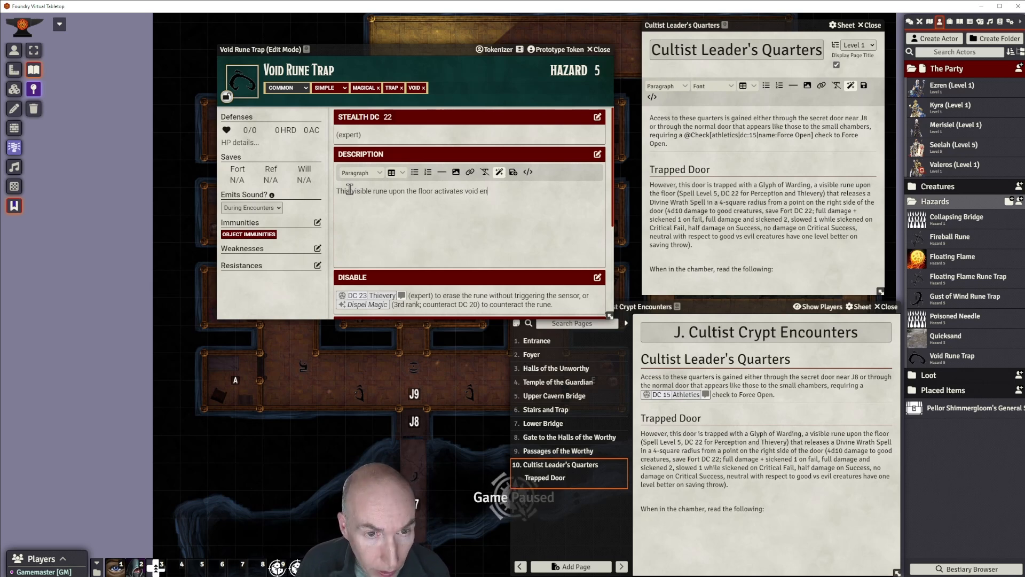
pyautogui.write('ergy when')
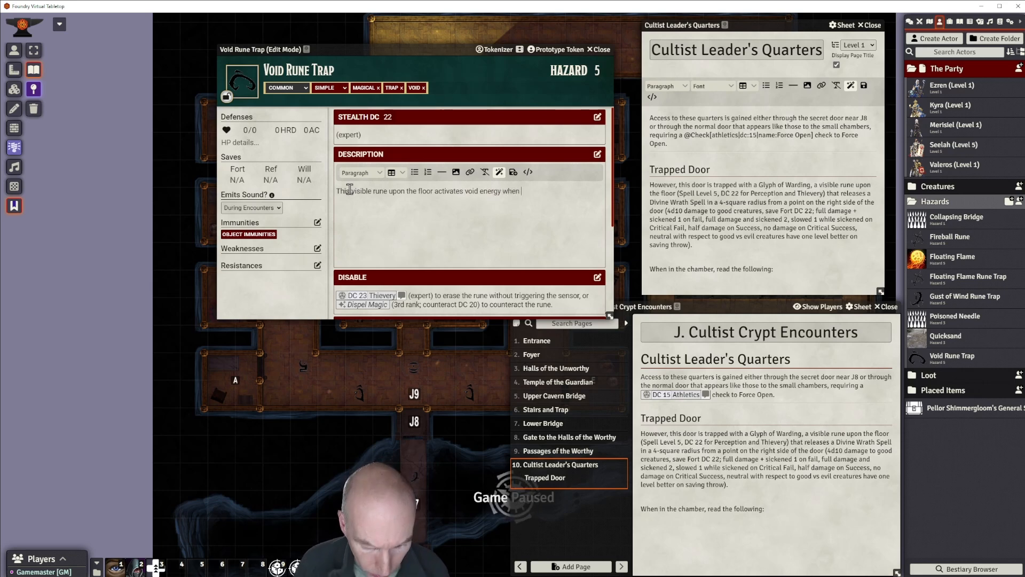
pyautogui.write(' the d')
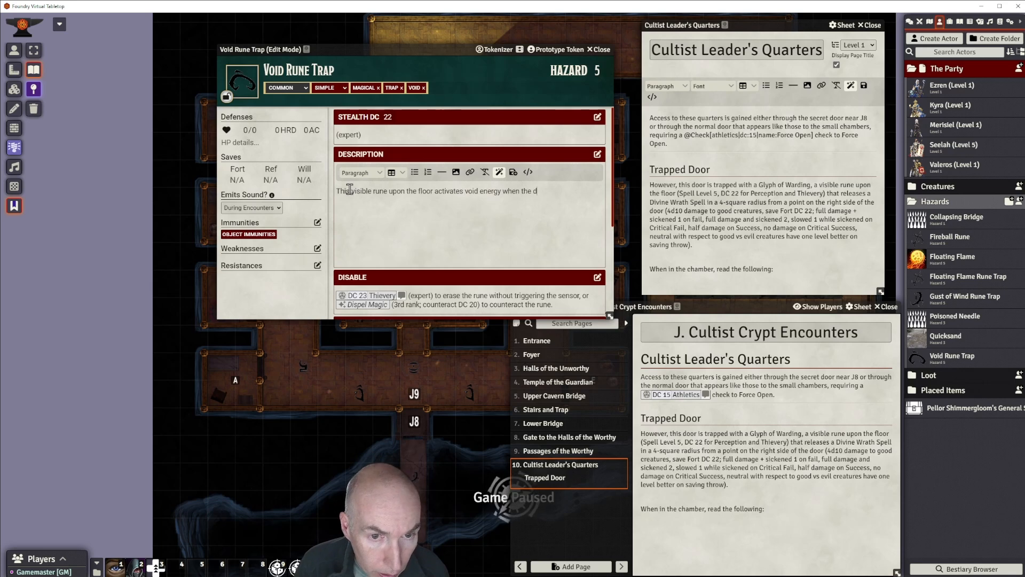
pyautogui.write('oor is opened.')
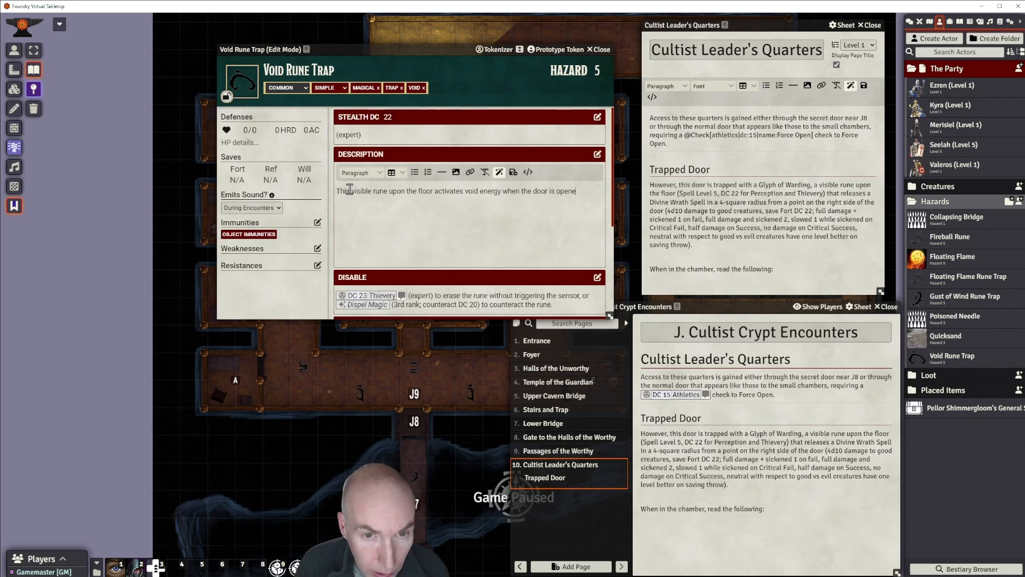
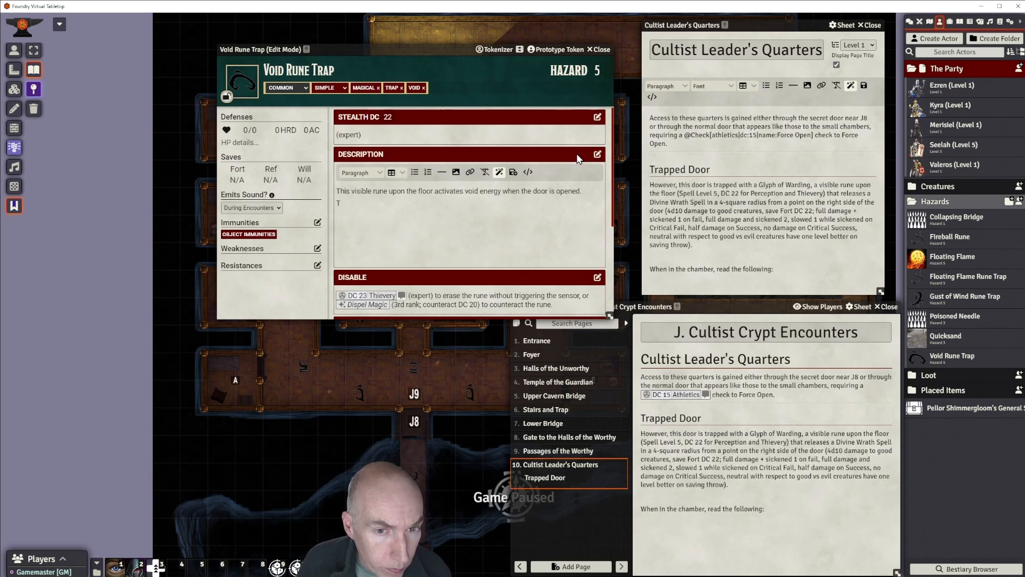
# Change "void" to "necromantic" in the description and remove the stray text after the sentence.
pyautogui.doubleClick(472, 191)
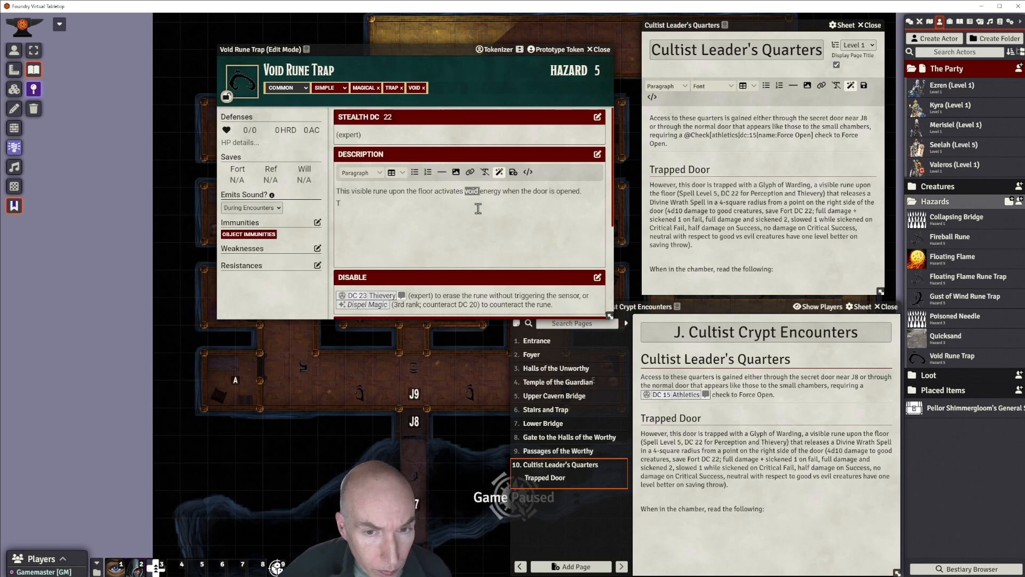
pyautogui.write('necroma')
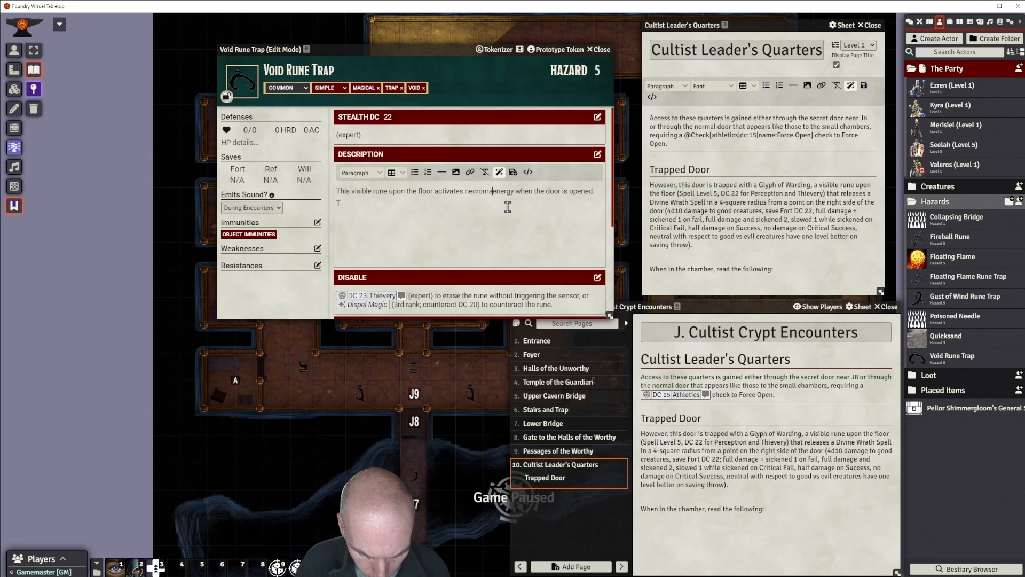
pyautogui.write('ntic')
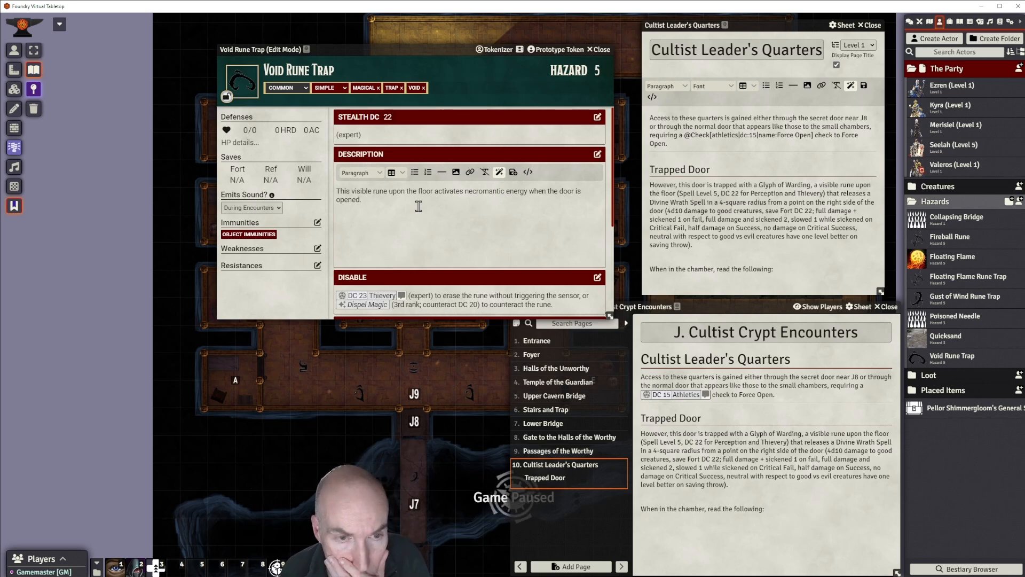
pyautogui.press('BackSpace')
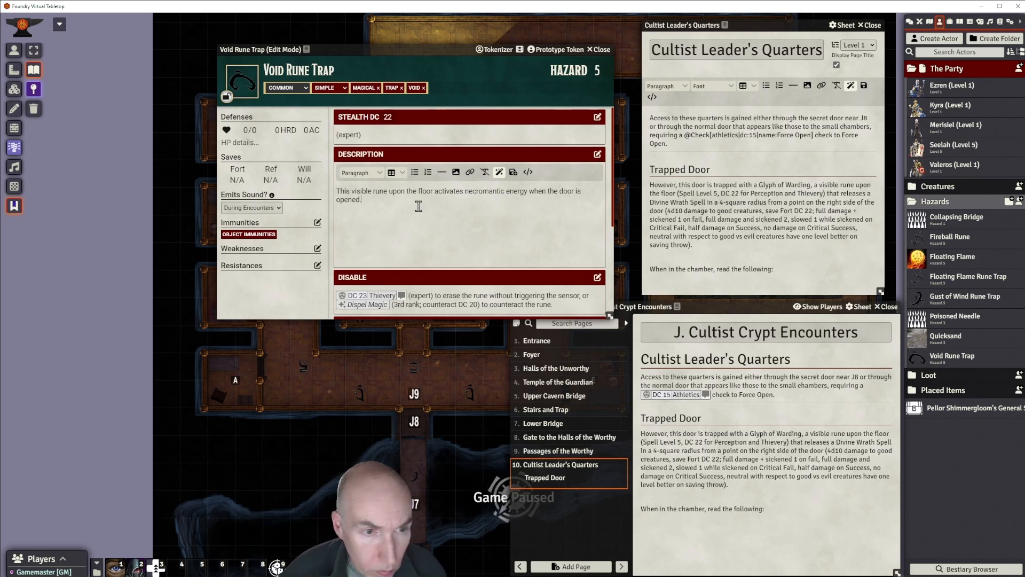
# Set both the Thievery check DC and the Dispel Magic counteract DC to 22 in the Disable text and save it.
pyautogui.scroll(-3, 425, 213)
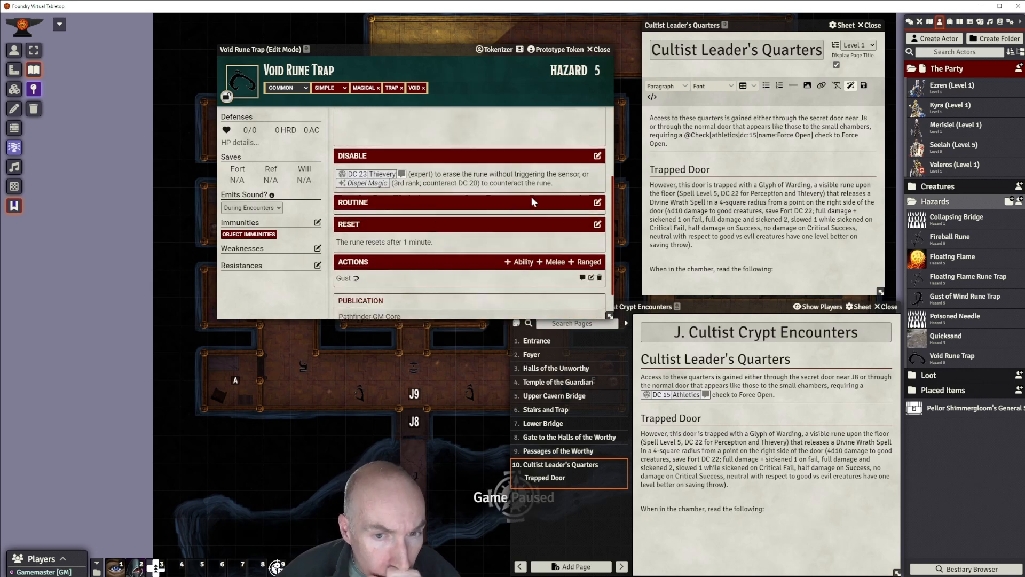
pyautogui.click(597, 156)
pyautogui.click(402, 192)
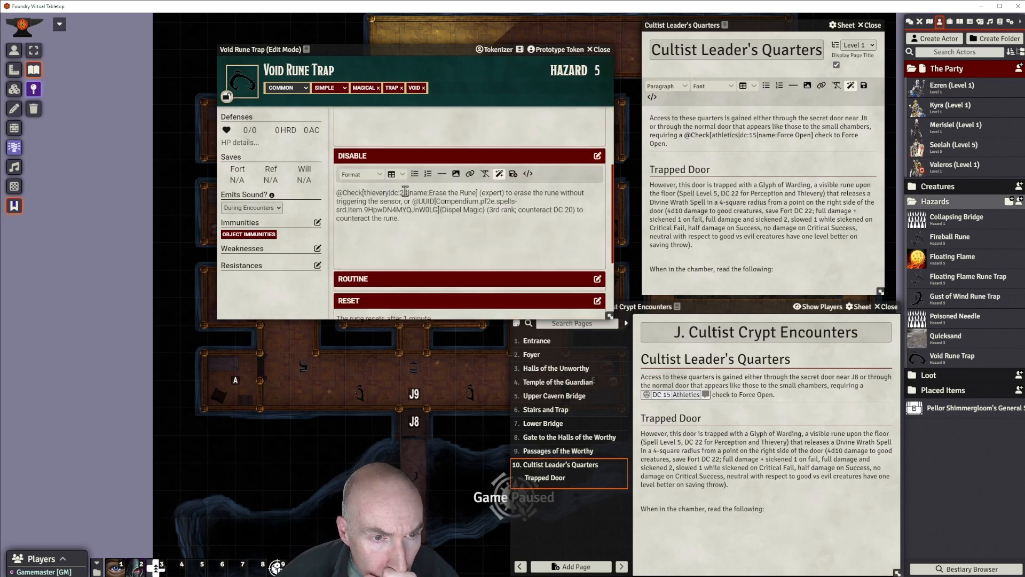
pyautogui.press('Delete')
pyautogui.write('2')
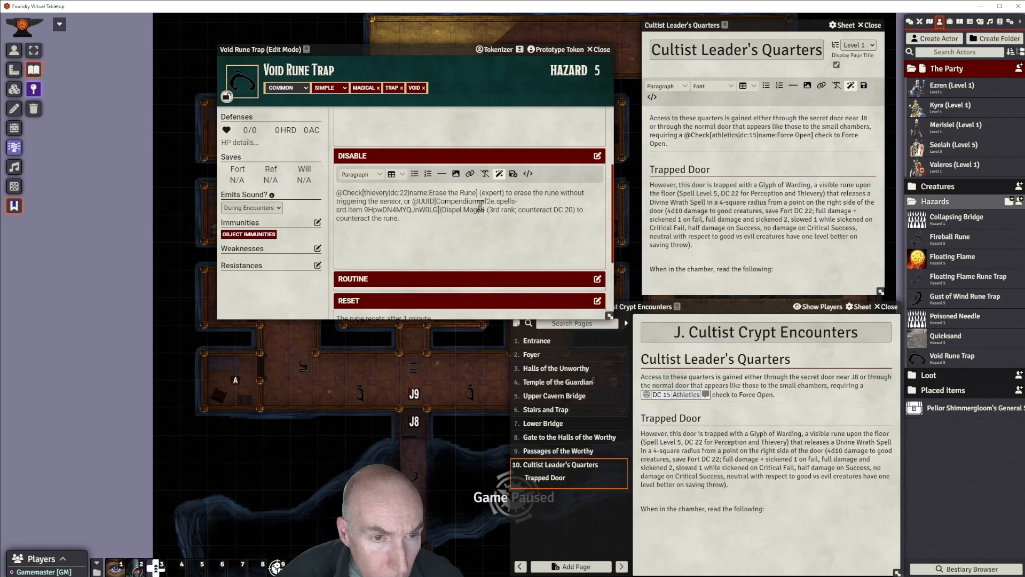
pyautogui.click(570, 209)
pyautogui.press('Delete')
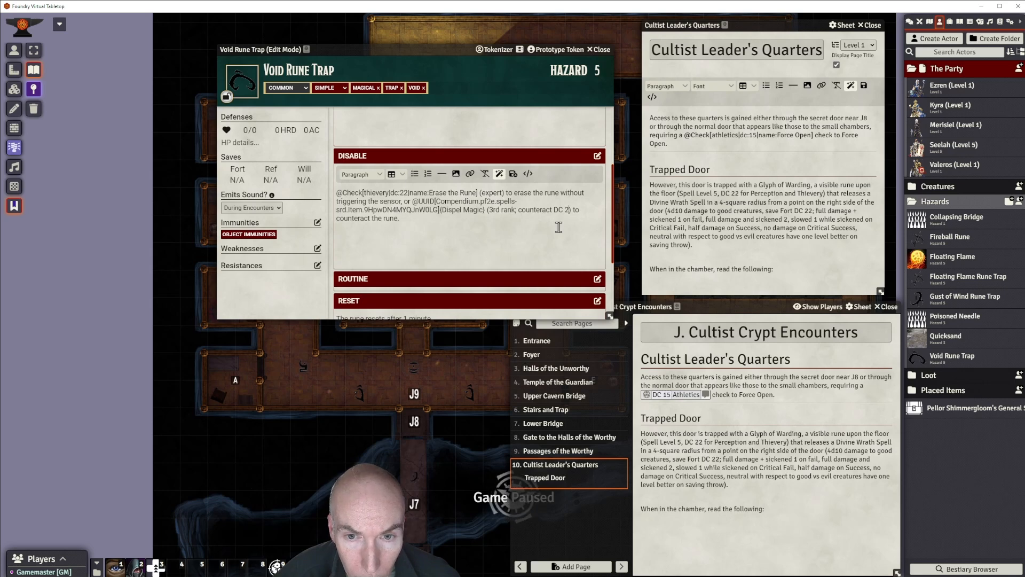
pyautogui.write('2')
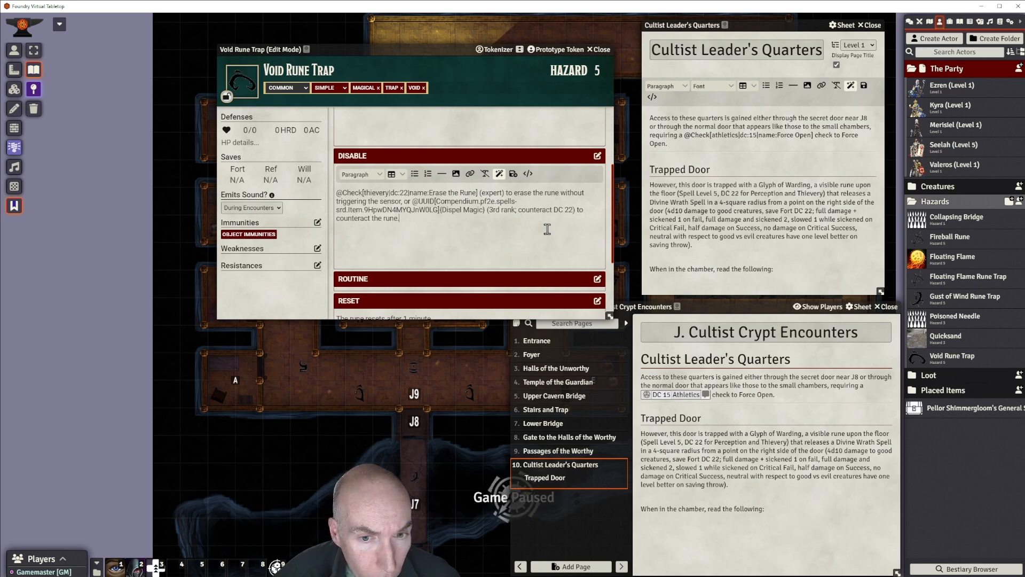
pyautogui.click(512, 175)
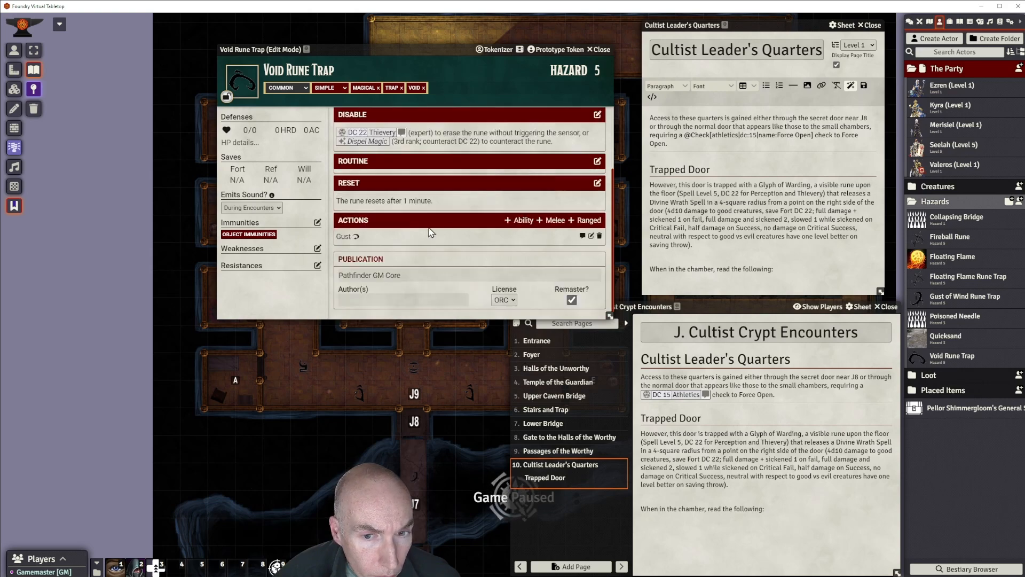
# Open the hazard's Gust action for editing and rename it "Void Burst".
pyautogui.scroll(2, 460, 136)
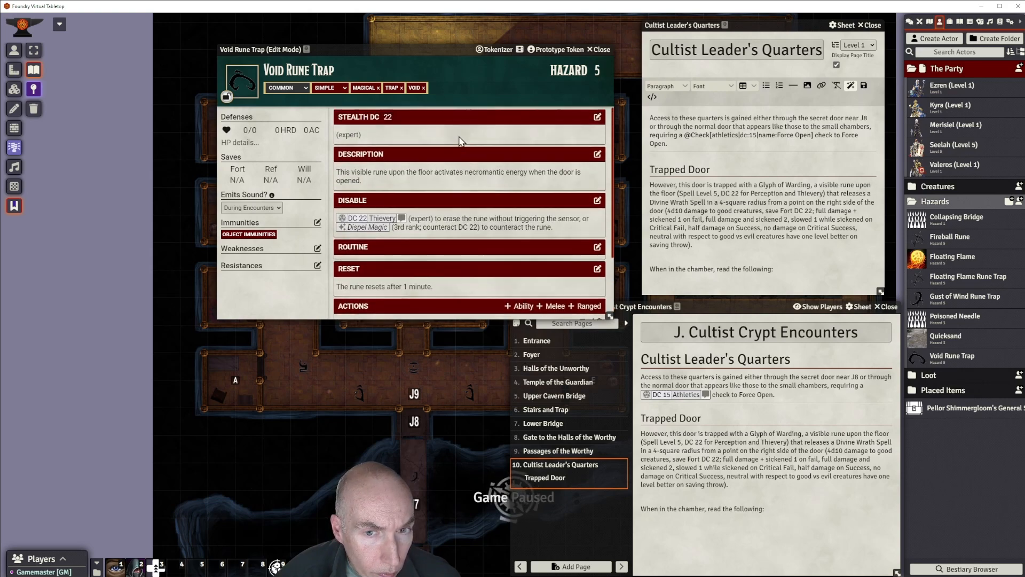
pyautogui.scroll(-2, 459, 136)
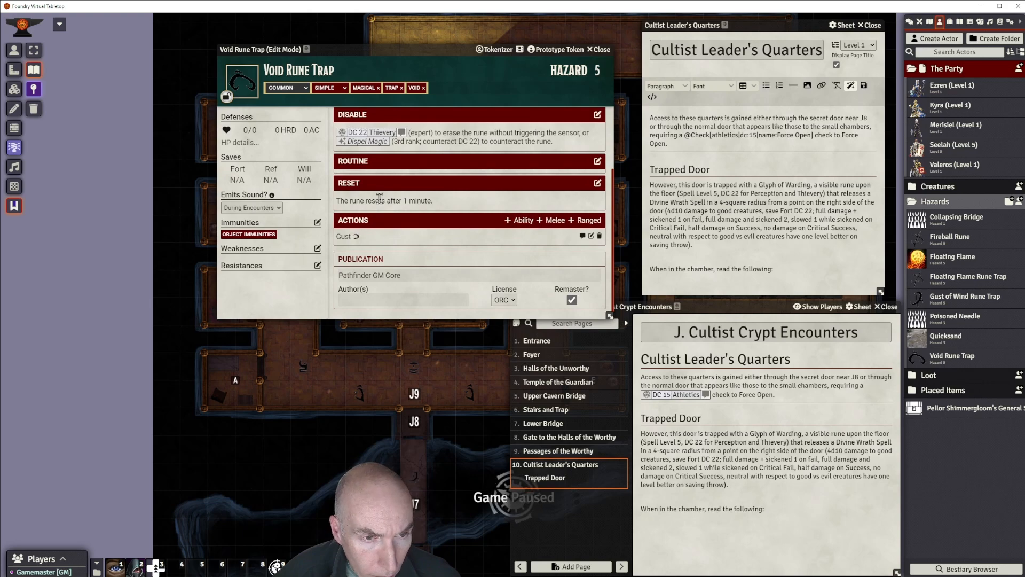
pyautogui.click(591, 235)
pyautogui.click(437, 231)
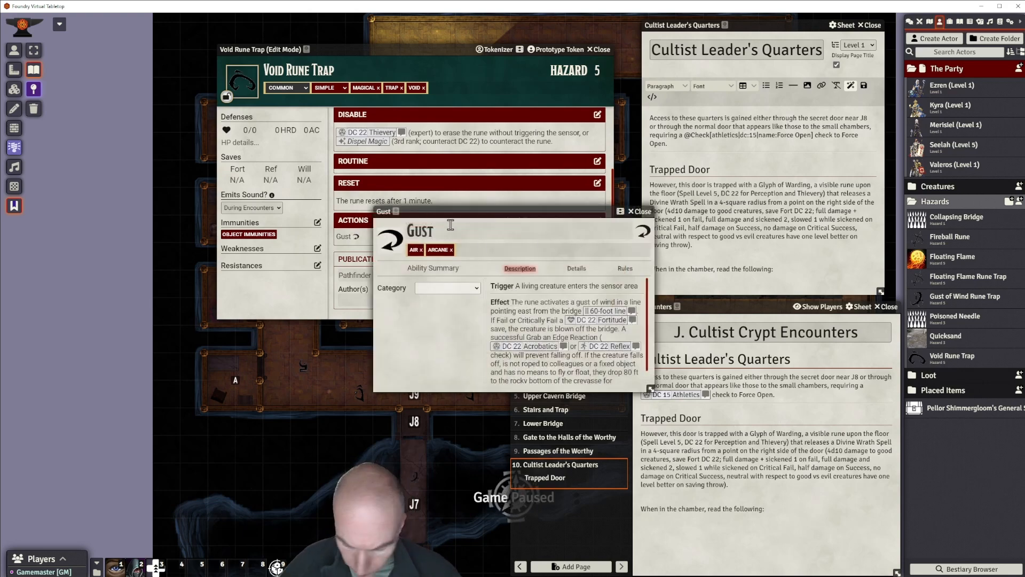
pyautogui.press('BackSpace')
pyautogui.press('BackSpace')
pyautogui.press('BackSpace')
pyautogui.press('BackSpace')
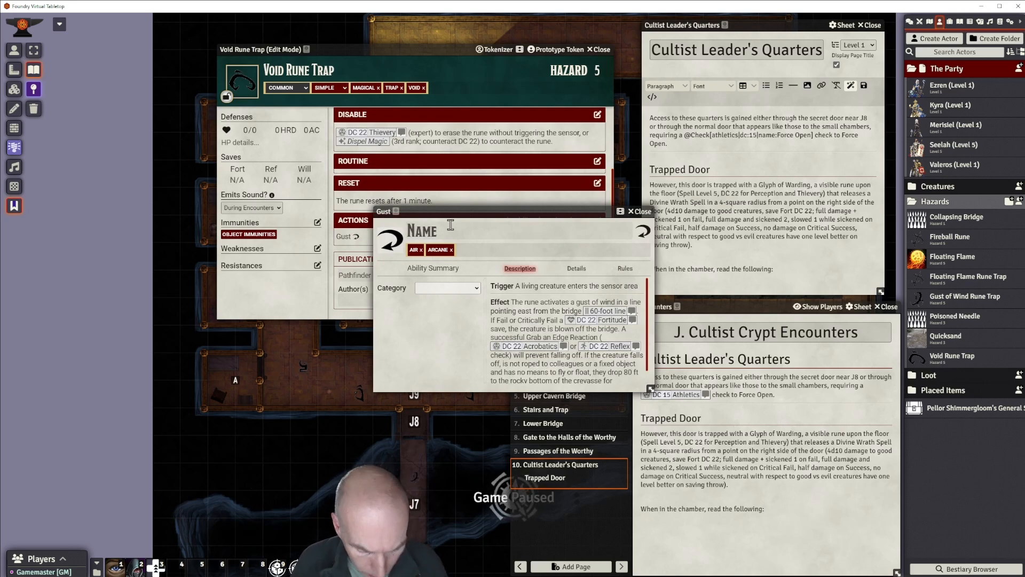
pyautogui.write('Void B')
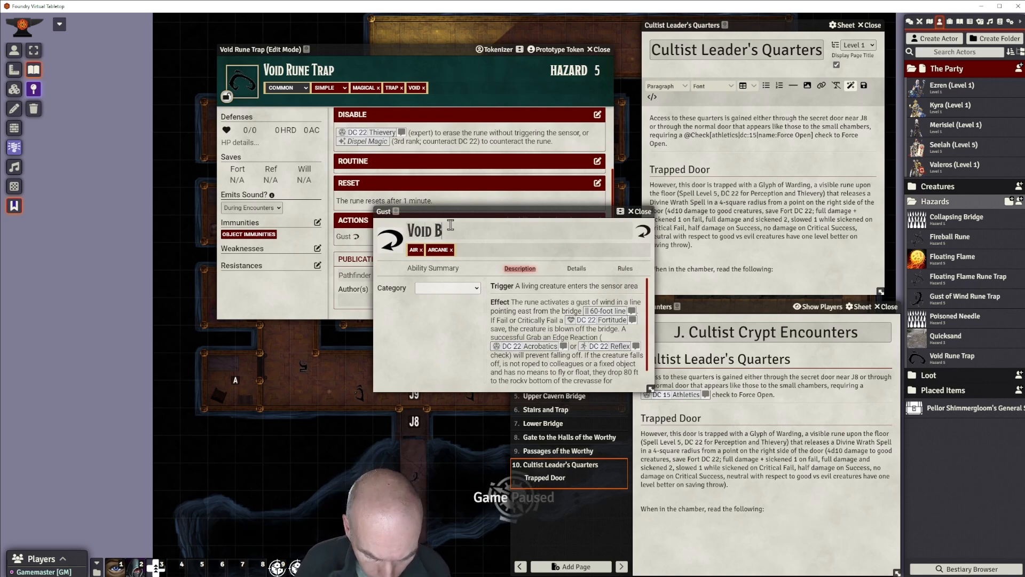
pyautogui.write('urst')
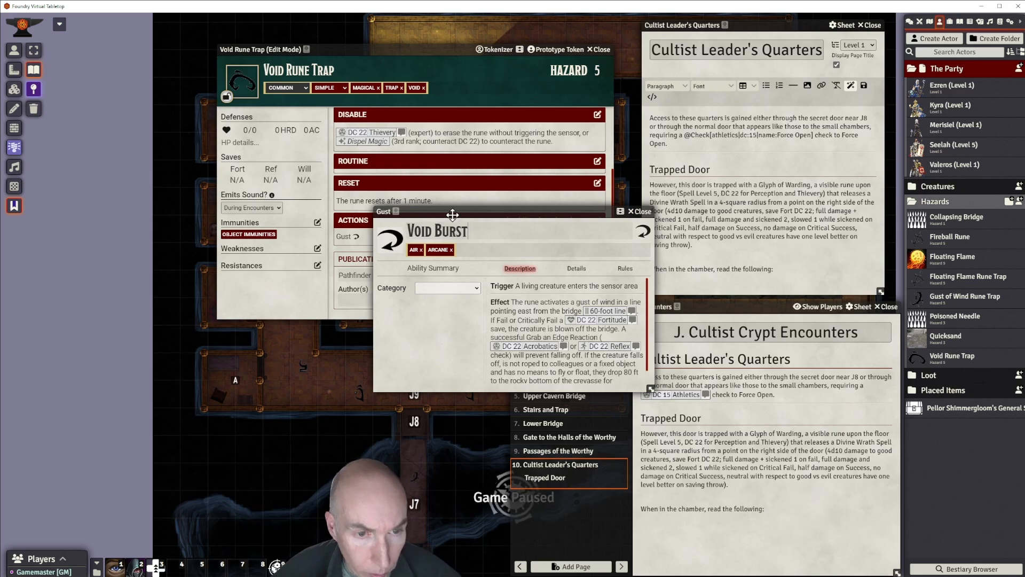
# Edit the Void Burst description so its Trigger reads "A living creature opens the door.".
pyautogui.moveTo(460, 213); pyautogui.dragTo(437, 196)
pyautogui.moveTo(486, 257)
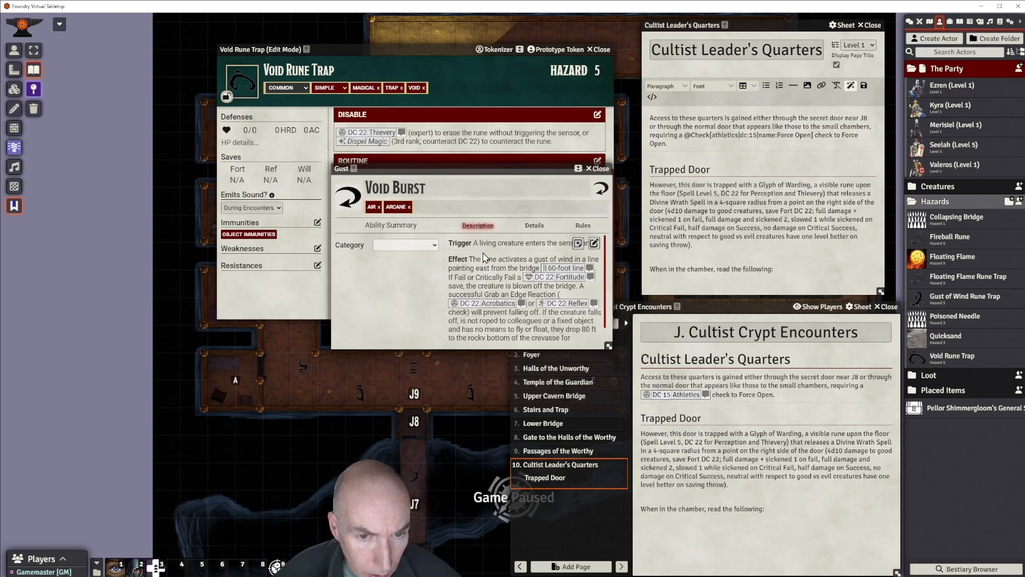
pyautogui.click(593, 245)
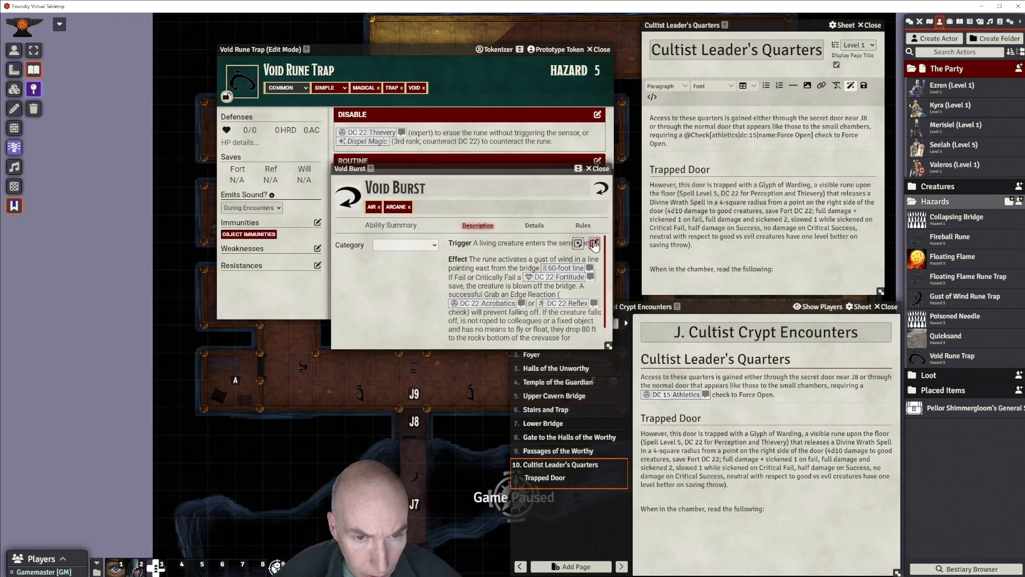
pyautogui.moveTo(493, 166); pyautogui.dragTo(455, 139)
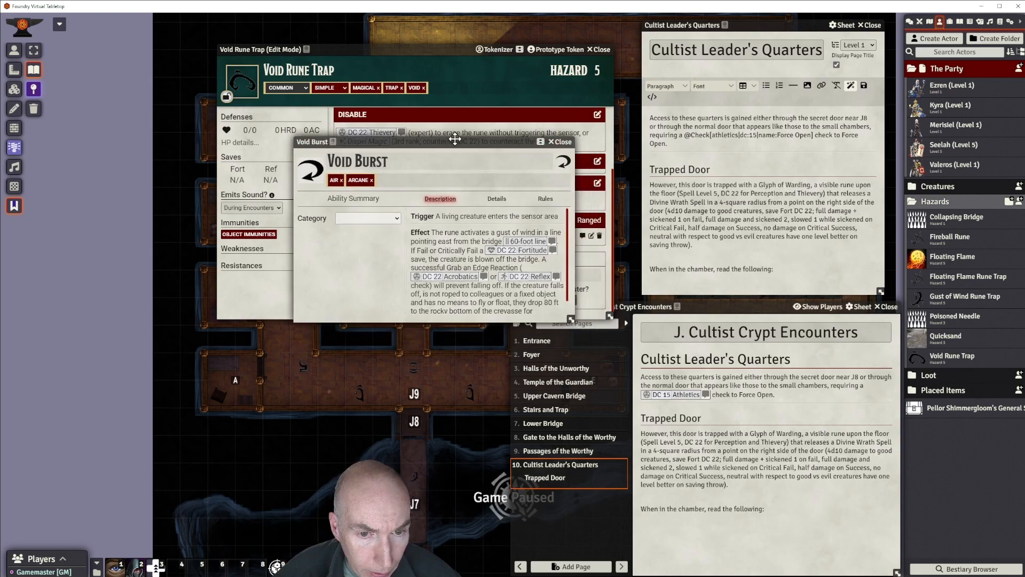
pyautogui.click(557, 216)
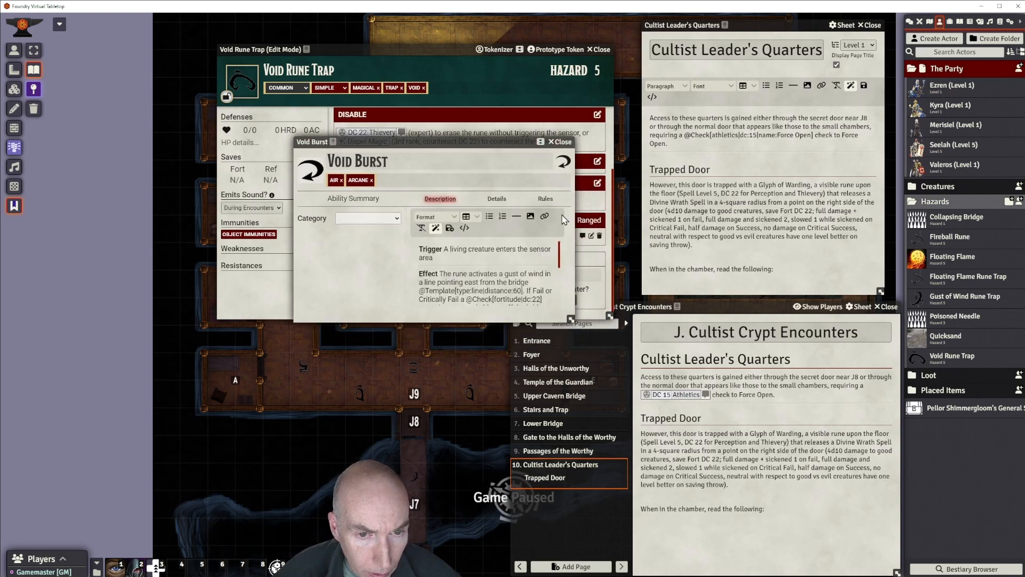
pyautogui.click(496, 250)
pyautogui.write('op')
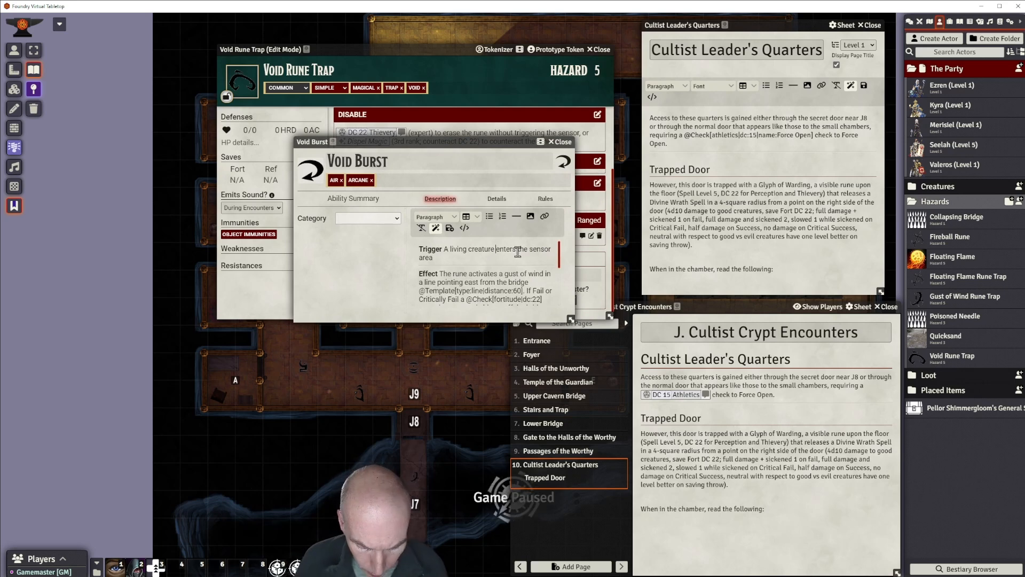
pyautogui.write('ens or ')
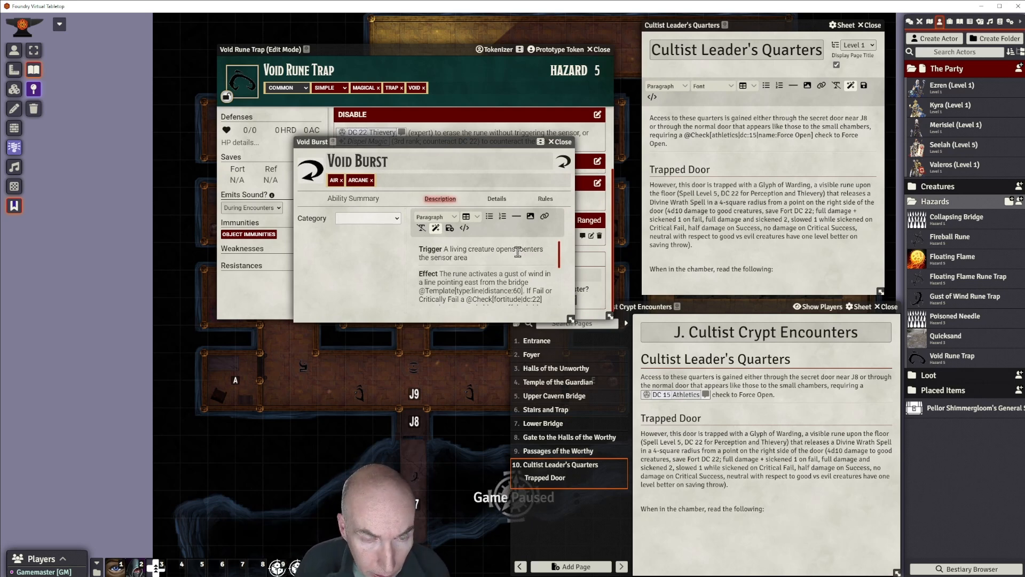
pyautogui.write('the door')
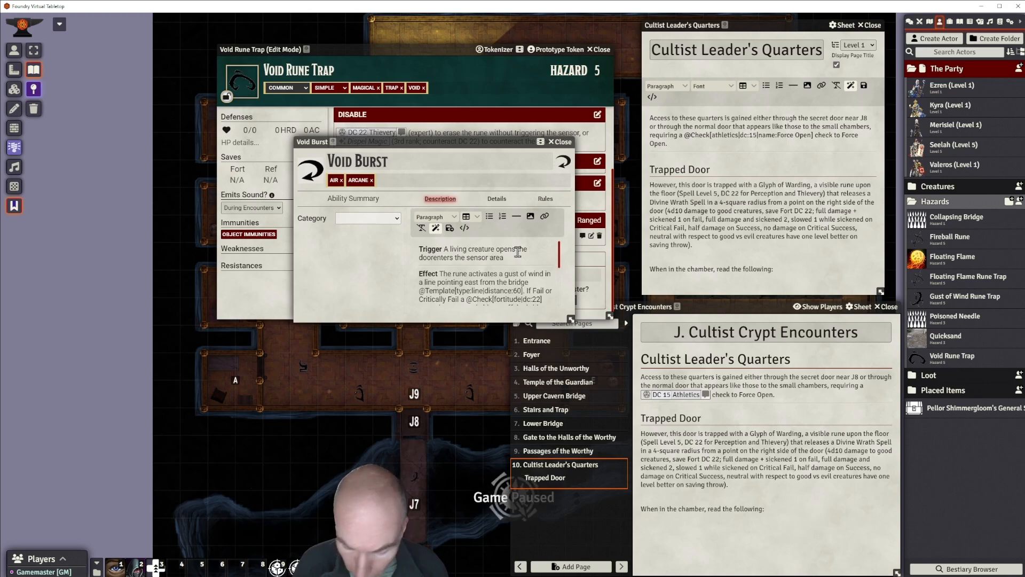
pyautogui.press('Delete')
pyautogui.press('Delete')
pyautogui.press('Delete')
pyautogui.press('Delete')
pyautogui.press('Delete')
pyautogui.press('Delete')
pyautogui.press('Delete')
pyautogui.press('Delete')
pyautogui.press('Delete')
pyautogui.press('Delete')
pyautogui.press('Delete')
pyautogui.press('Delete')
pyautogui.press('Delete')
pyautogui.press('Delete')
pyautogui.press('Delete')
pyautogui.press('Delete')
pyautogui.press('Delete')
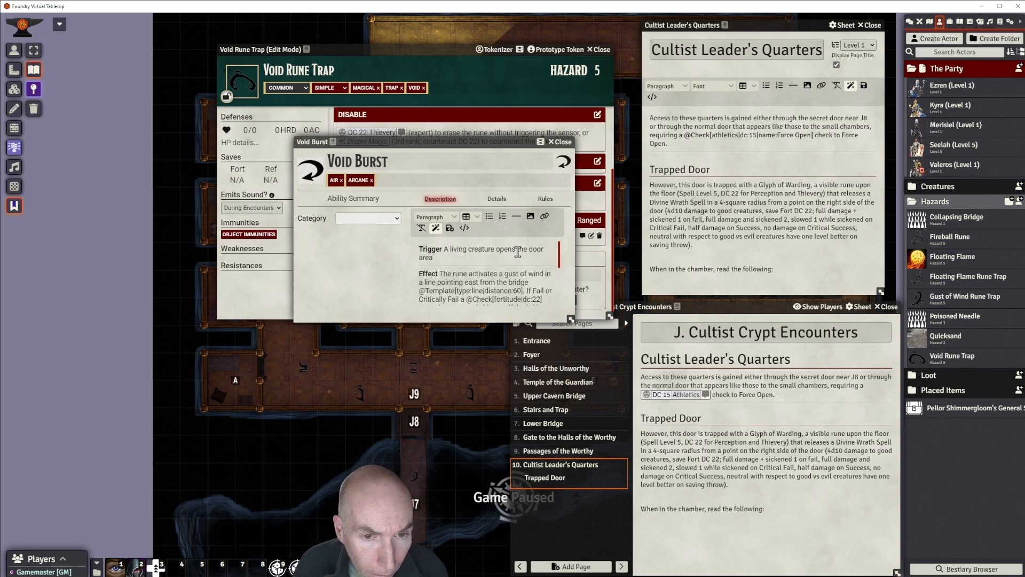
pyautogui.press('Delete')
pyautogui.press('Delete')
pyautogui.press('Delete')
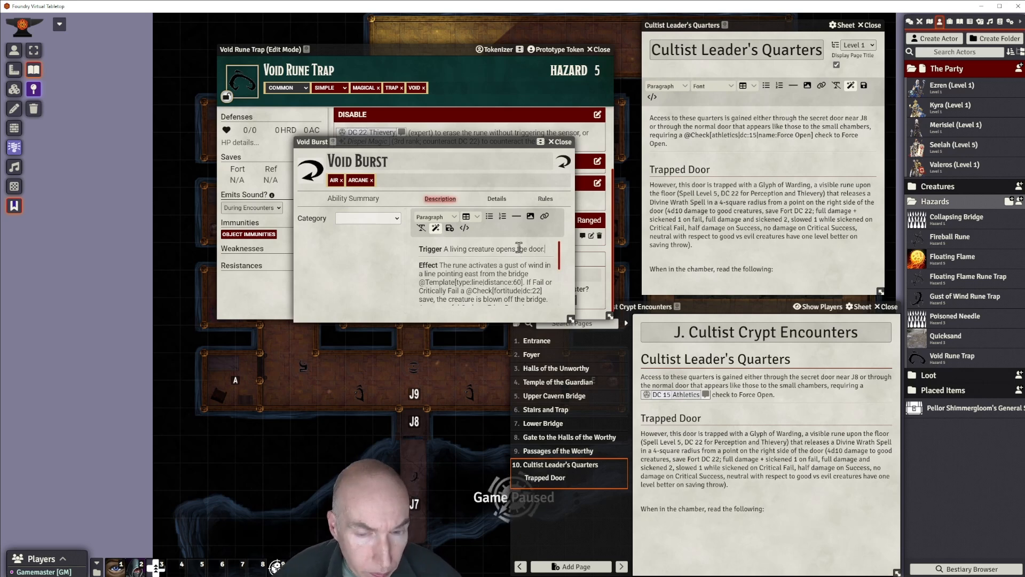
# In the Effect text, replace "a gust of wind in a line pointing east from the" with "void burst".
pyautogui.scroll(-2, 512, 251)
pyautogui.scroll(2, 502, 261)
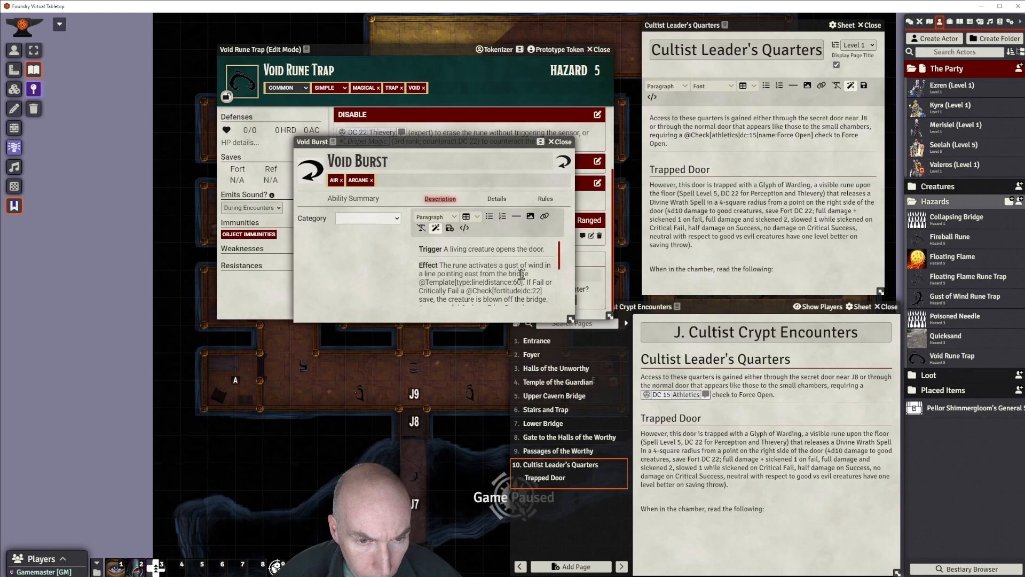
pyautogui.write('void ')
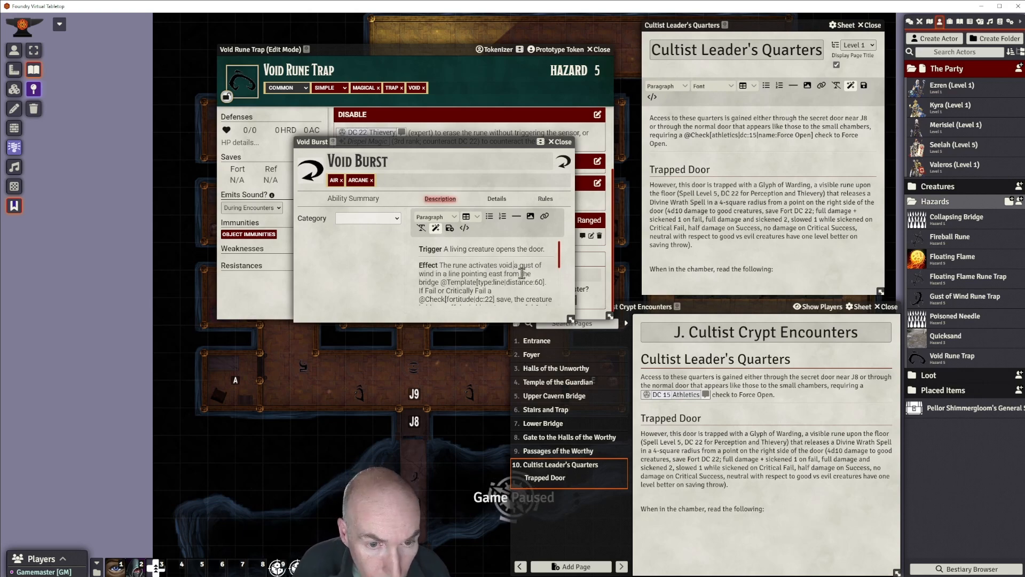
pyautogui.write('burst')
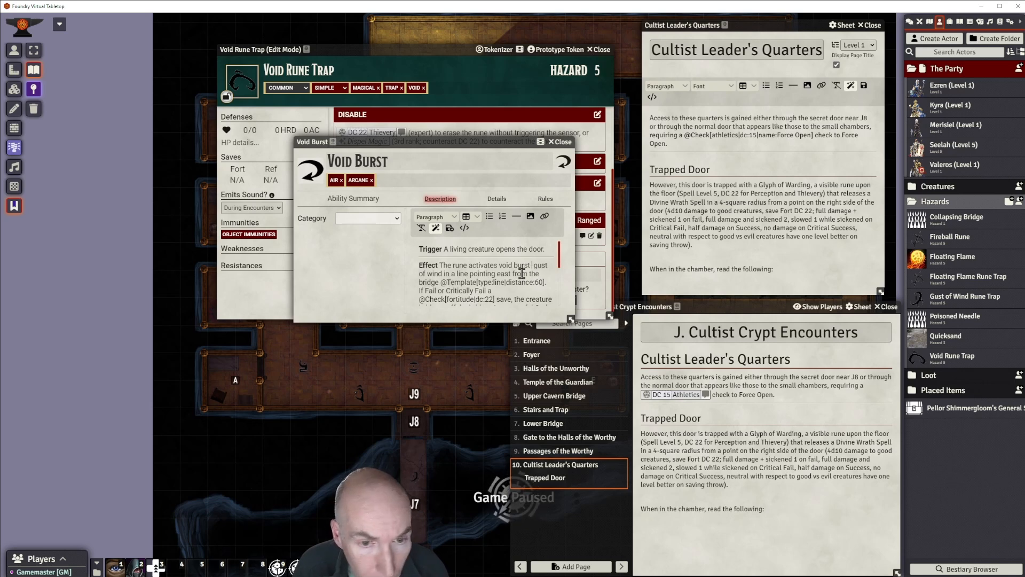
pyautogui.hotkey('ctrl', 'Delete')
pyautogui.hotkey('ctrl', 'Delete')
pyautogui.hotkey('ctrl', 'Delete')
pyautogui.hotkey('ctrl', 'Delete')
pyautogui.hotkey('ctrl', 'Delete')
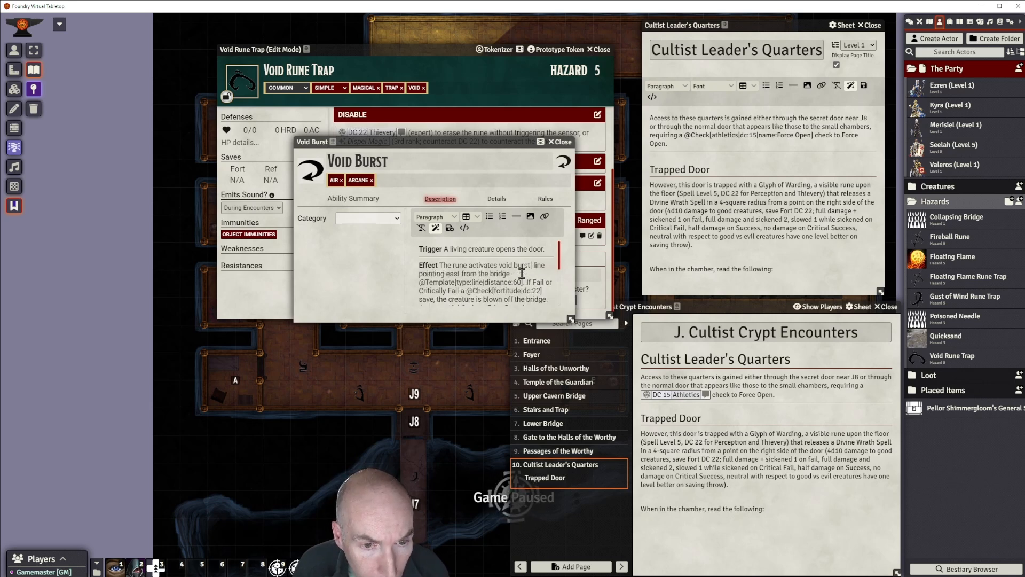
pyautogui.hotkey('ctrl', 'Delete')
pyautogui.hotkey('ctrl', 'Delete')
pyautogui.hotkey('ctrl', 'Delete')
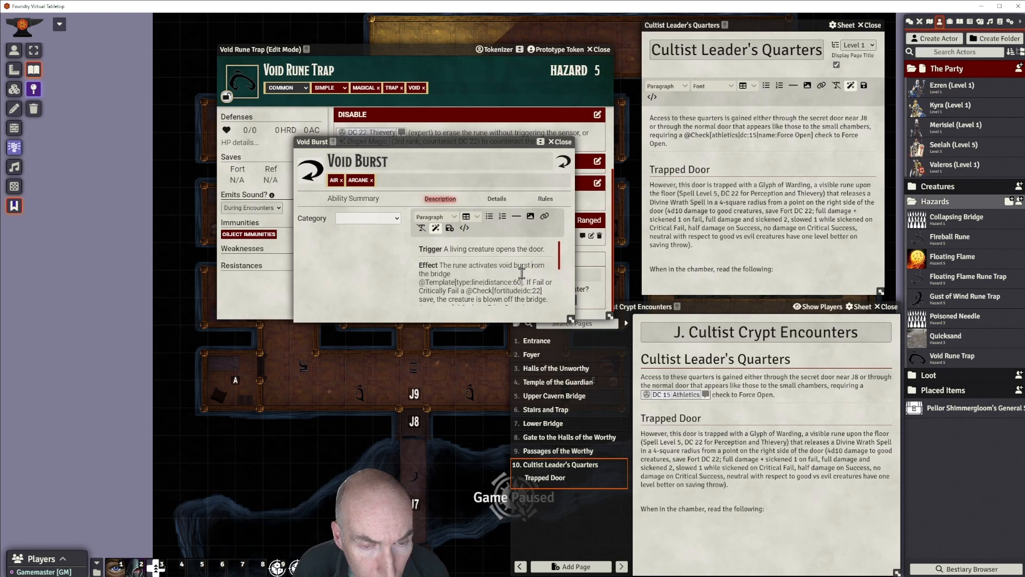
pyautogui.press('Delete')
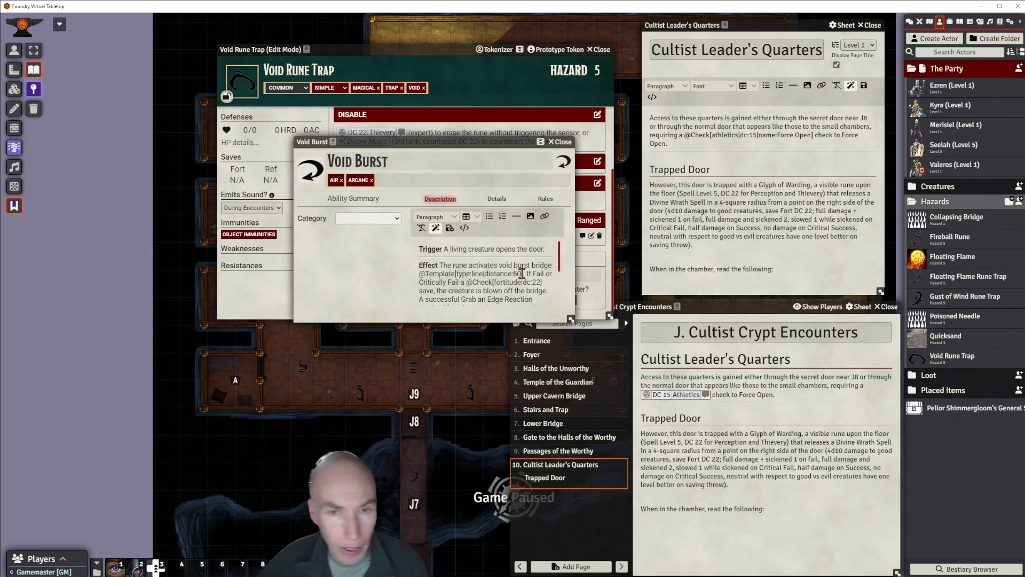
# Replace "burst bridge" before the template in the Effect text with "energy in a 20-ft emanantion".
pyautogui.moveTo(495, 142); pyautogui.dragTo(513, 163)
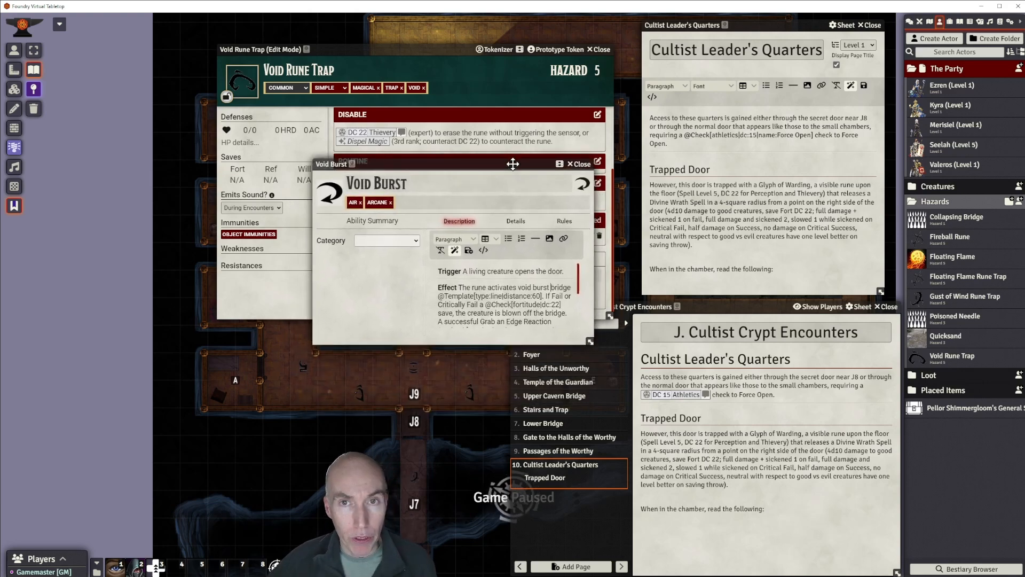
pyautogui.doubleClick(542, 287)
pyautogui.press('BackSpace')
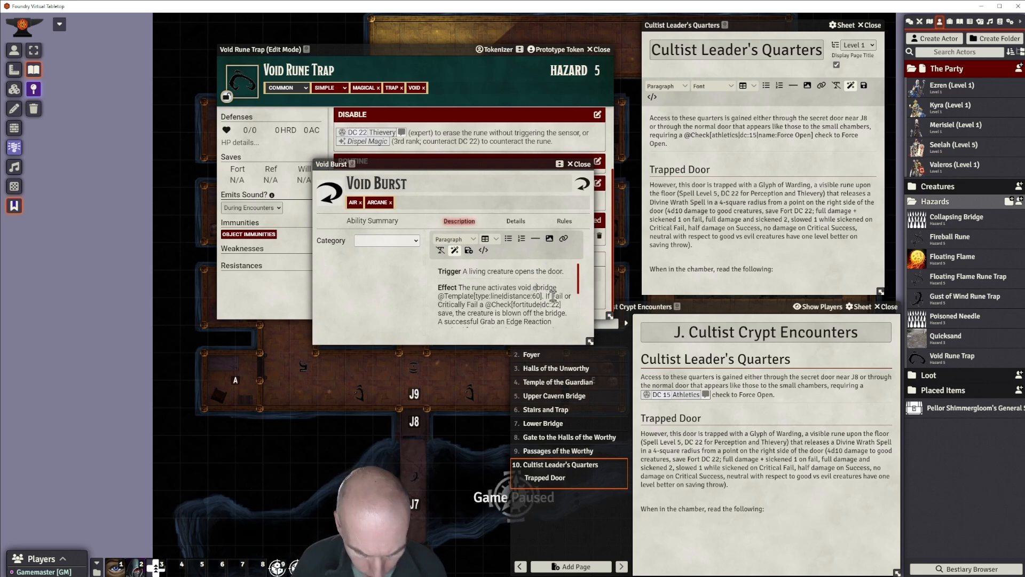
pyautogui.write('energy')
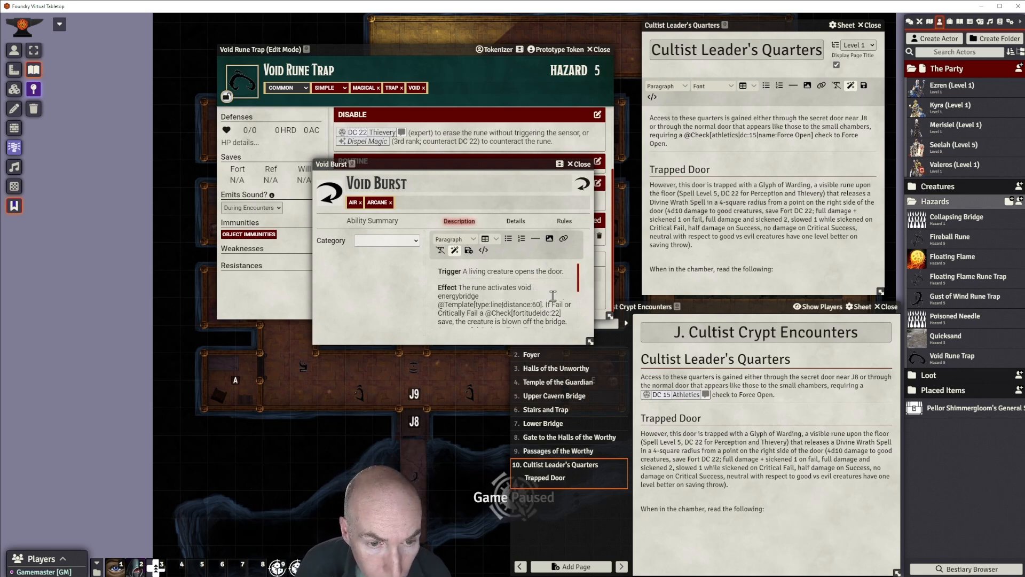
pyautogui.write(' in a')
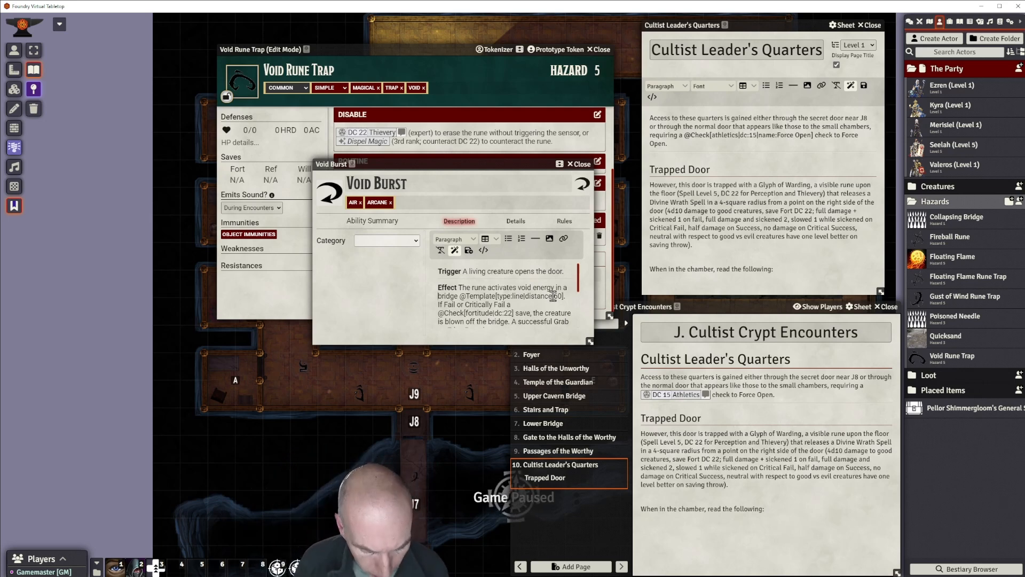
pyautogui.write('20-ft ')
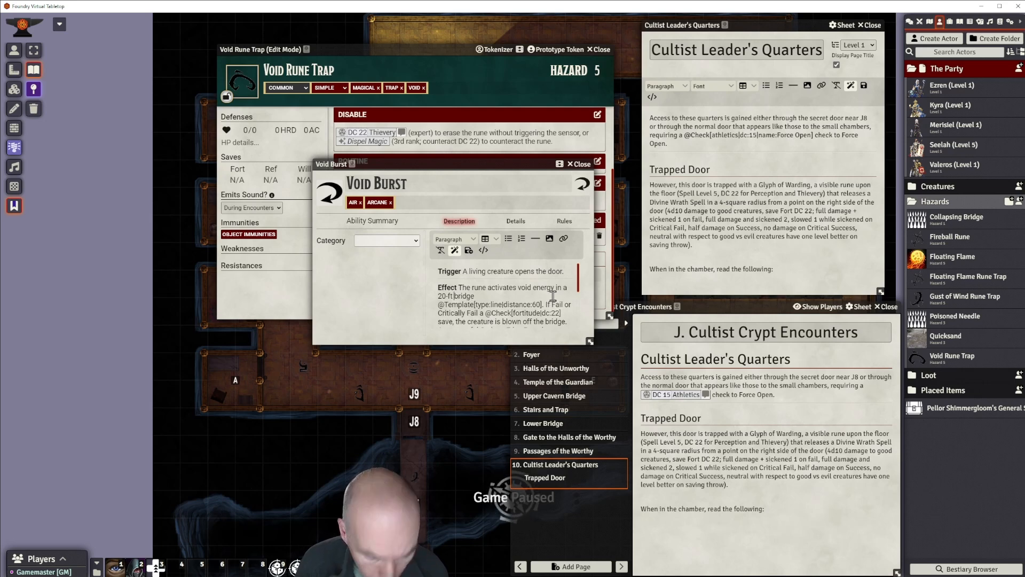
pyautogui.write('emanantion')
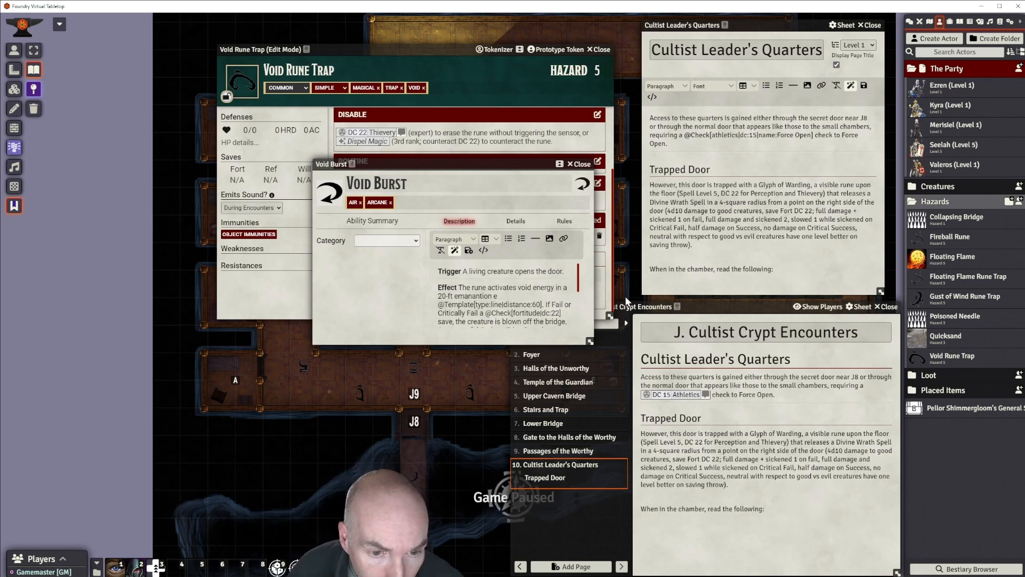
pyautogui.press('Delete')
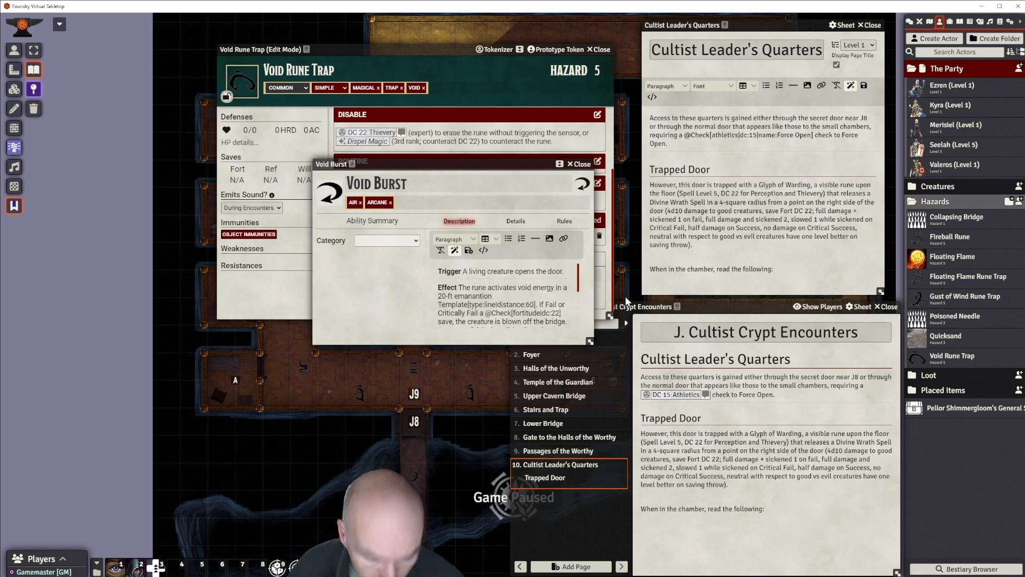
pyautogui.write('@')
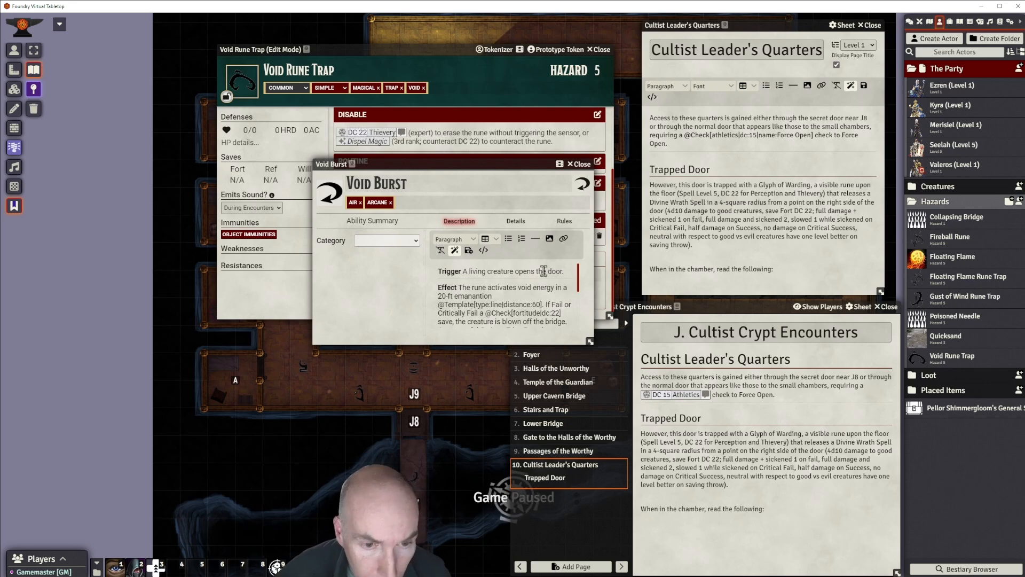
# Change the Effect's inline template to type emanation with a distance of 20.
pyautogui.doubleClick(496, 303)
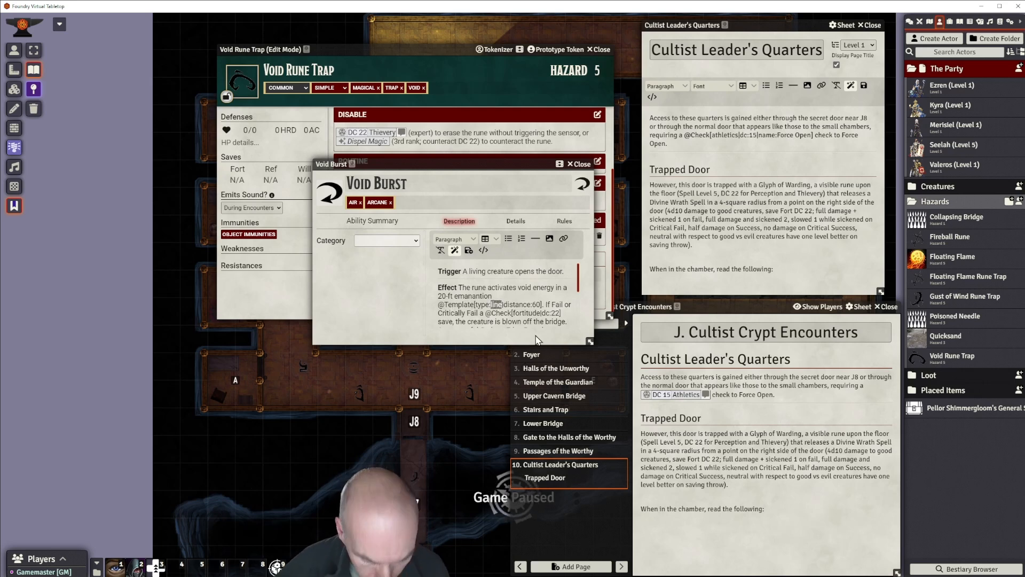
pyautogui.write('emanation')
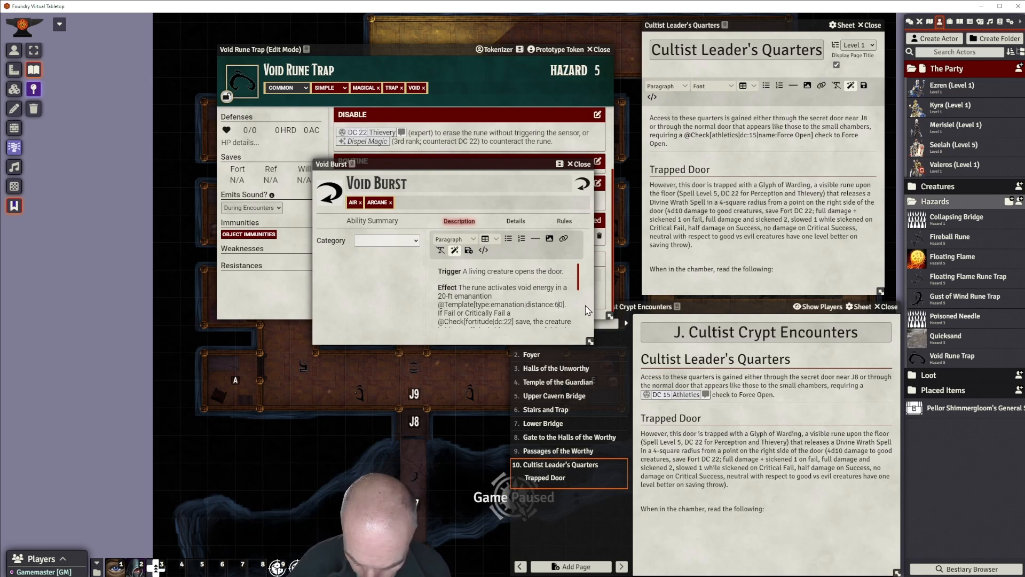
pyautogui.press('BackSpace')
pyautogui.write('2')
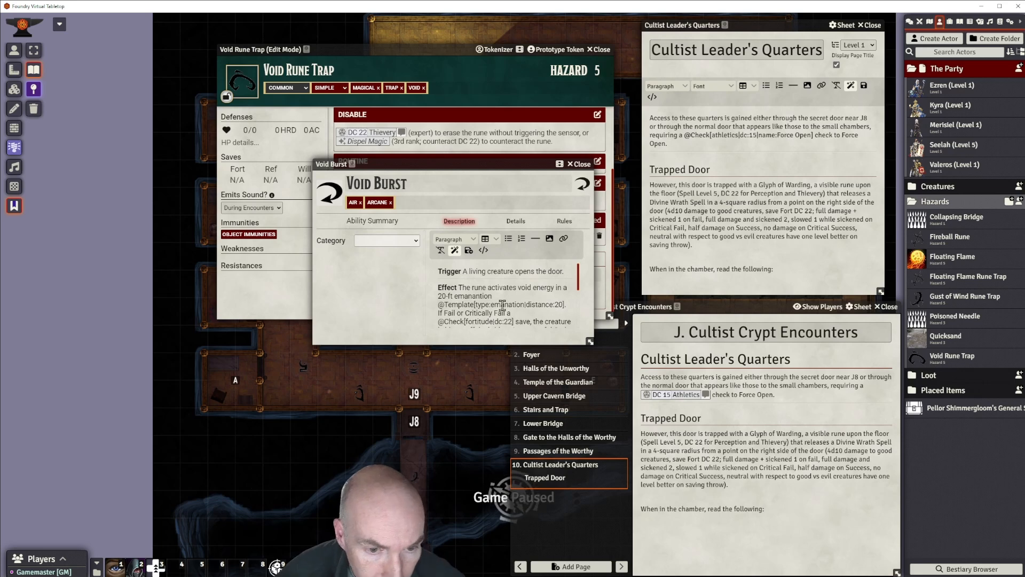
pyautogui.scroll(-1, 511, 293)
pyautogui.scroll(-1, 510, 293)
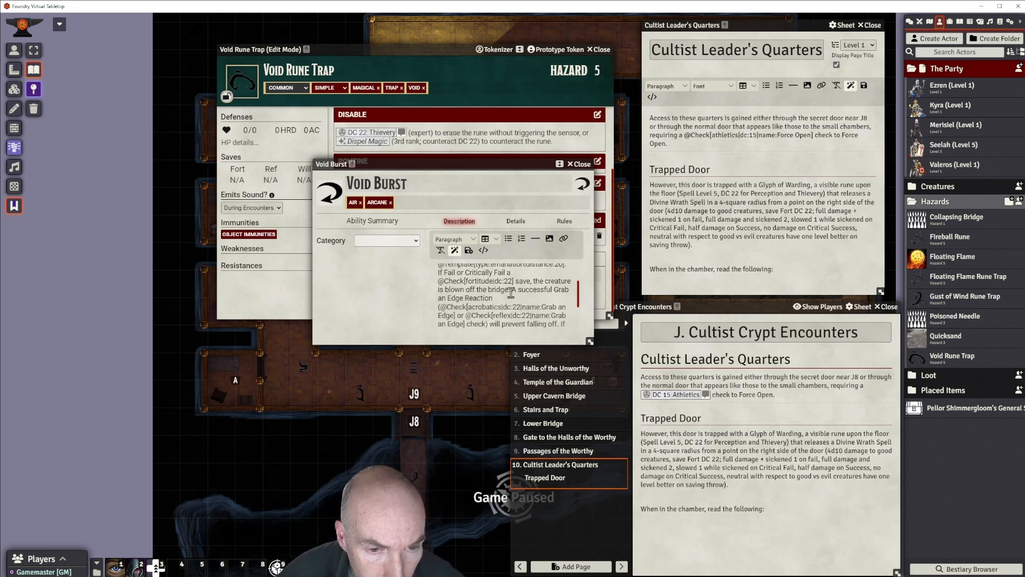
pyautogui.scroll(3, 511, 292)
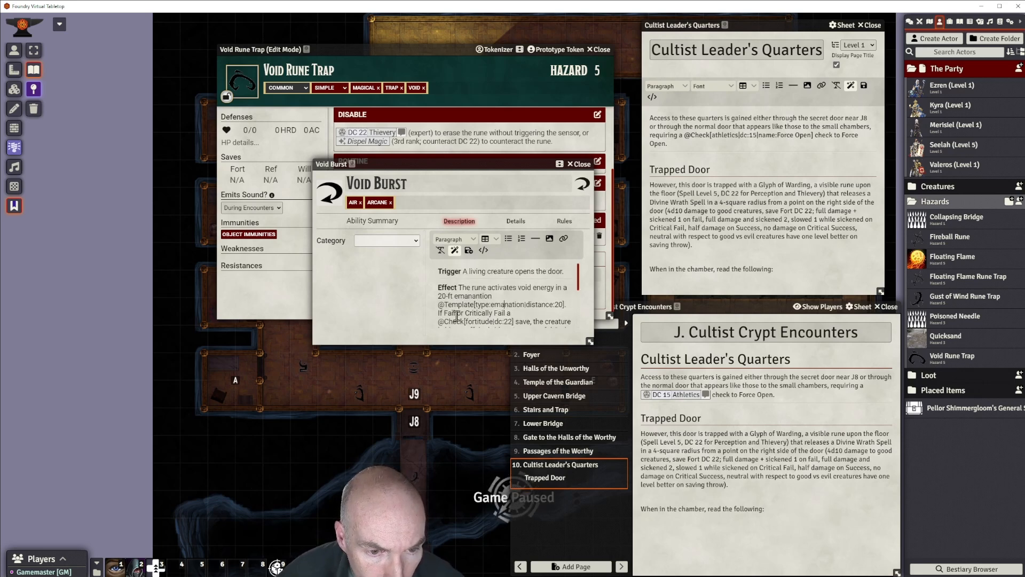
pyautogui.moveTo(438, 315); pyautogui.dragTo(535, 308)
pyautogui.scroll(3, 533, 302)
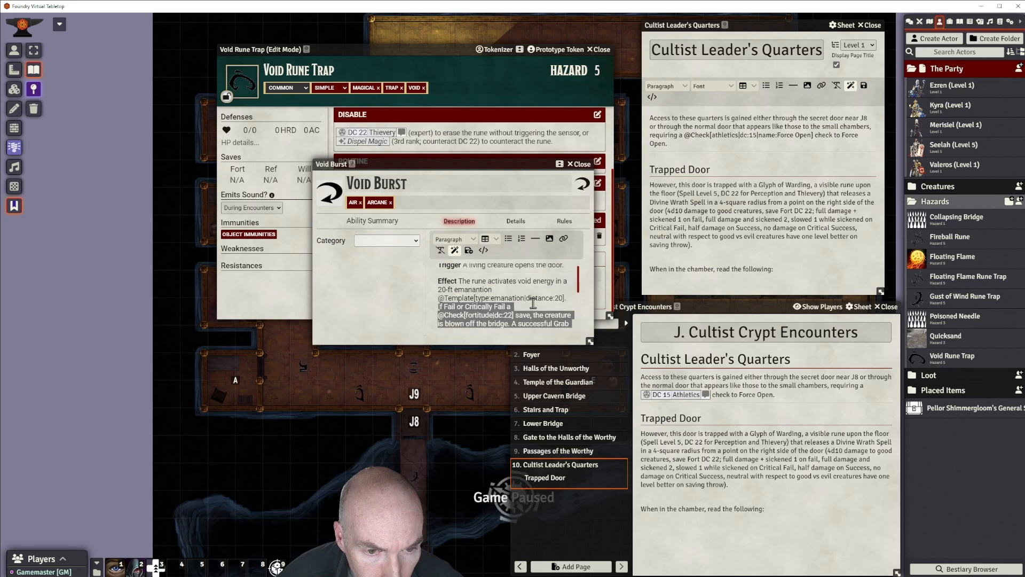
pyautogui.click(532, 305)
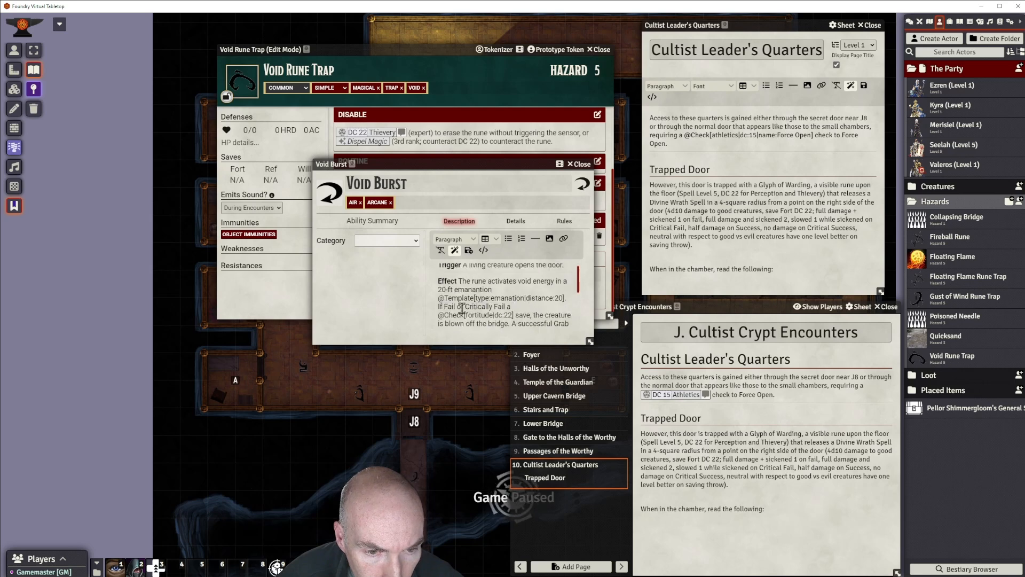
pyautogui.moveTo(590, 340); pyautogui.dragTo(602, 470)
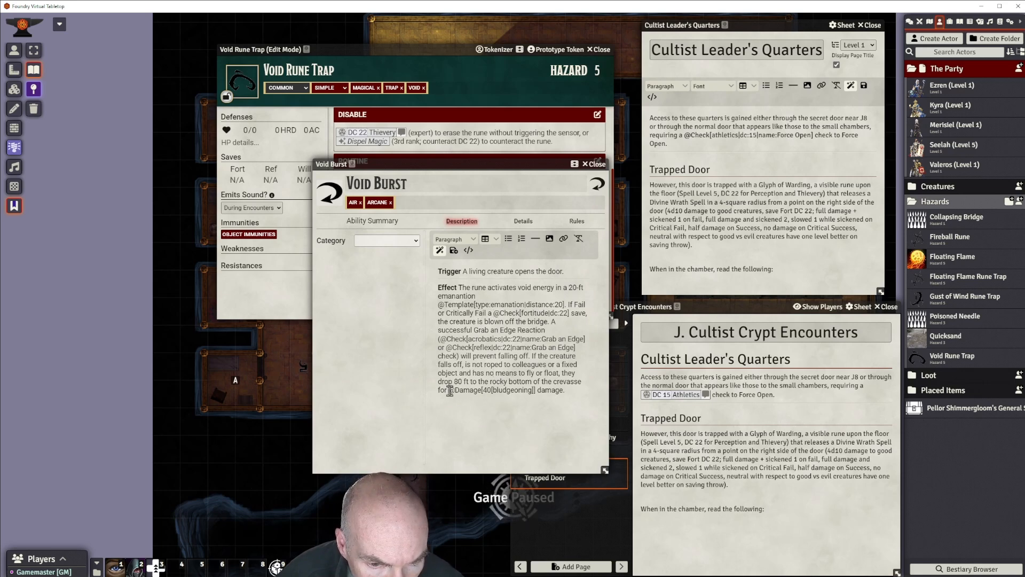
pyautogui.moveTo(450, 391); pyautogui.dragTo(555, 391)
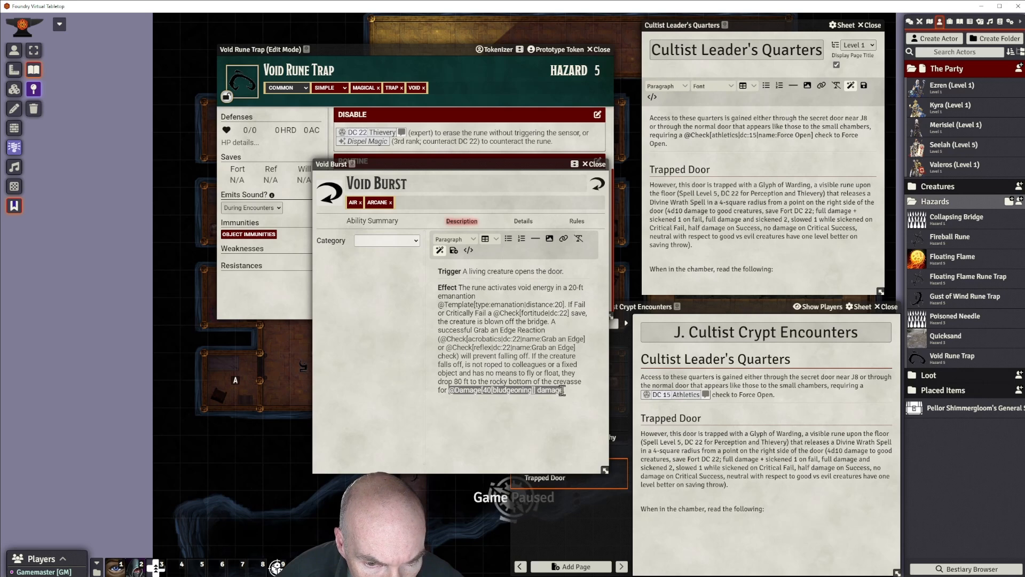
pyautogui.moveTo(438, 390); pyautogui.dragTo(566, 391)
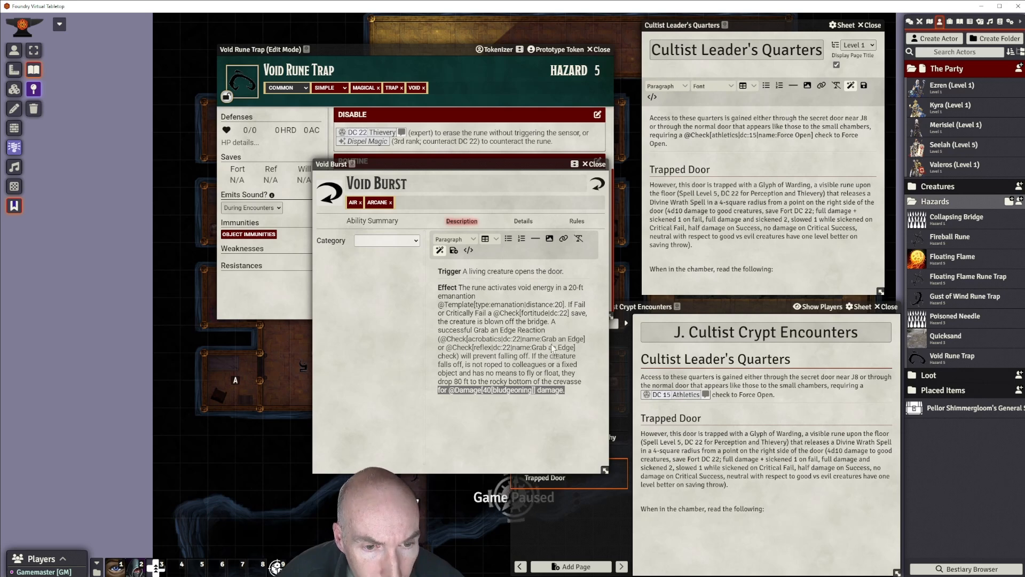
pyautogui.moveTo(569, 312); pyautogui.dragTo(567, 309)
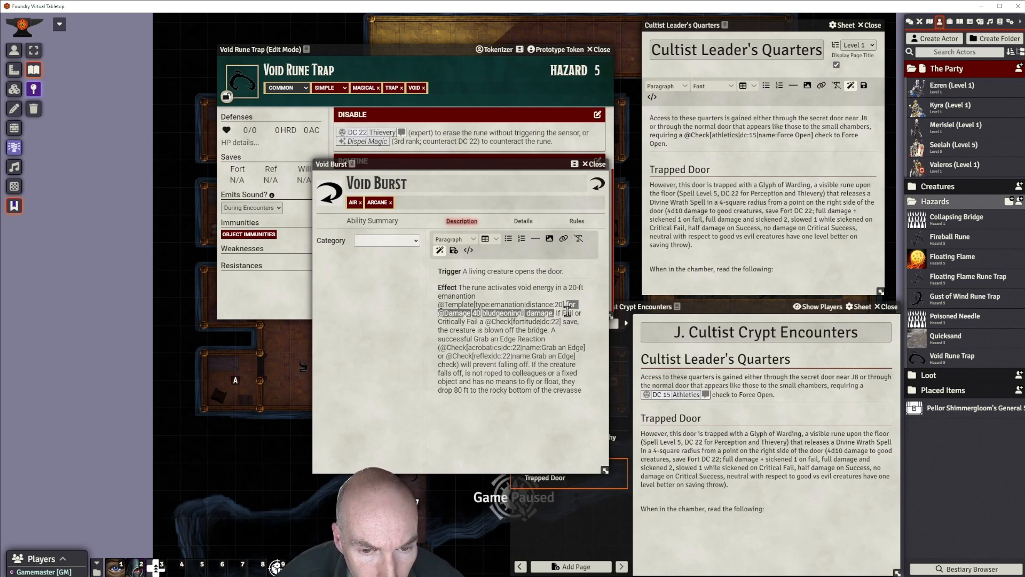
pyautogui.click(573, 304)
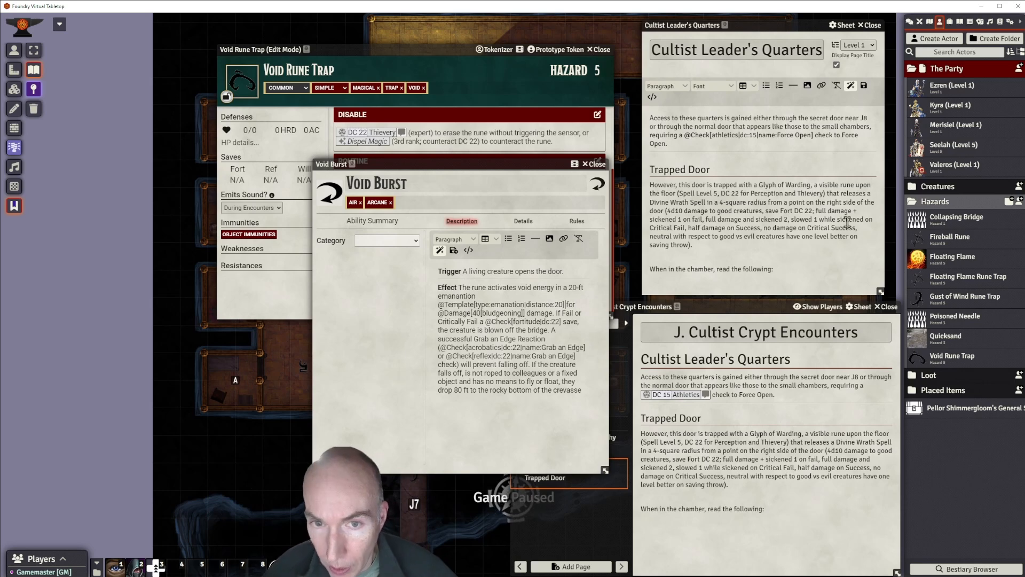
# Change the damage roll in Void Burst's Effect text to 4d10 void.
pyautogui.click(479, 311)
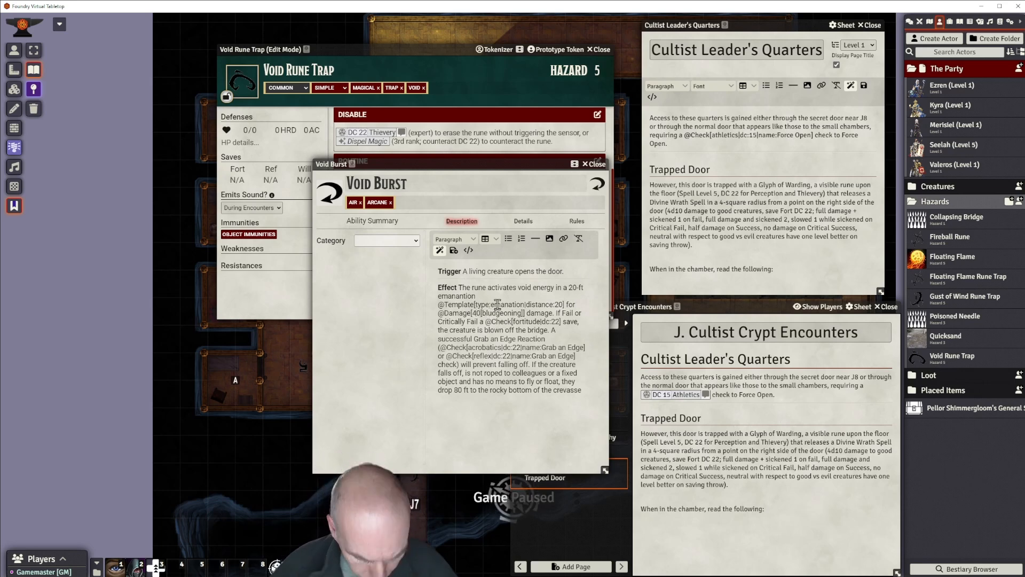
pyautogui.write('d100')
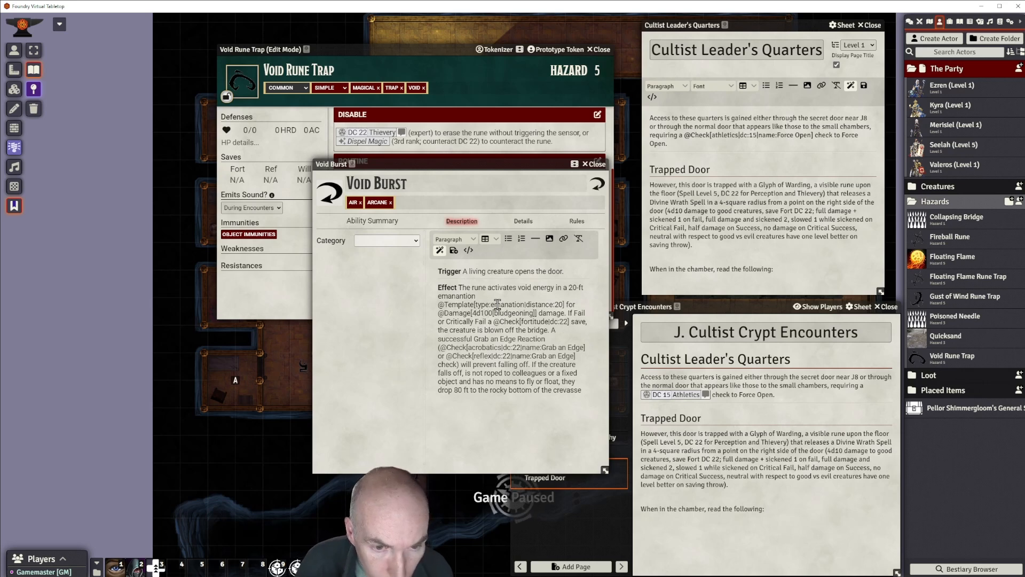
pyautogui.press('BackSpace')
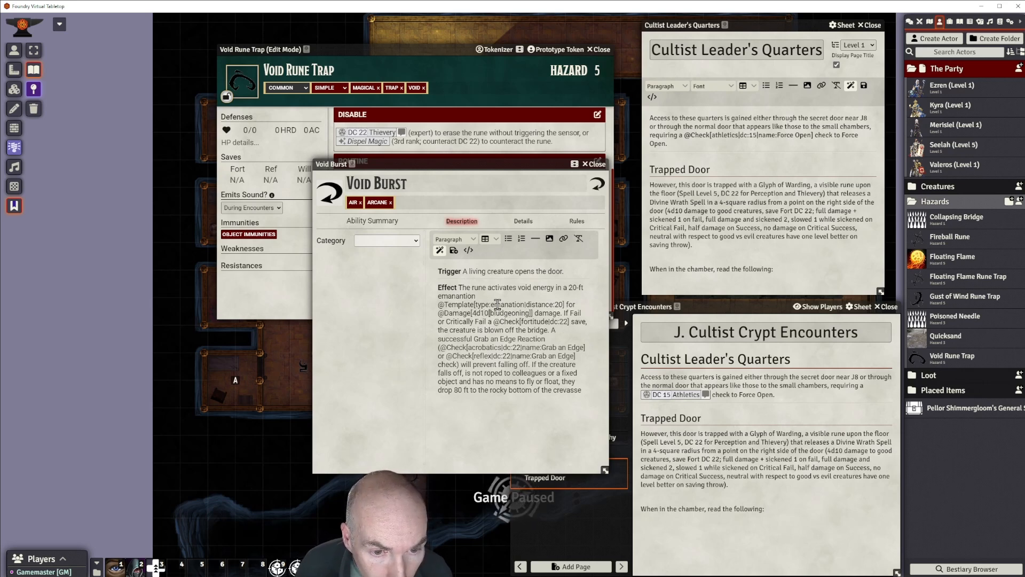
pyautogui.press('Delete')
pyautogui.press('Delete')
pyautogui.press('Delete')
pyautogui.press('Delete')
pyautogui.press('Delete')
pyautogui.press('Delete')
pyautogui.press('Delete')
pyautogui.press('Delete')
pyautogui.press('Delete')
pyautogui.press('Delete')
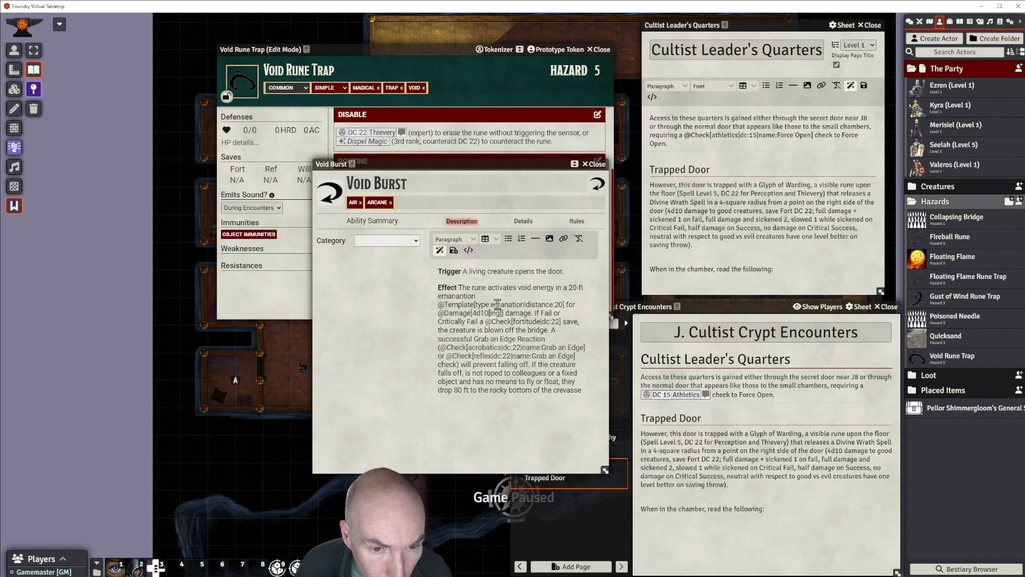
pyautogui.press('Delete')
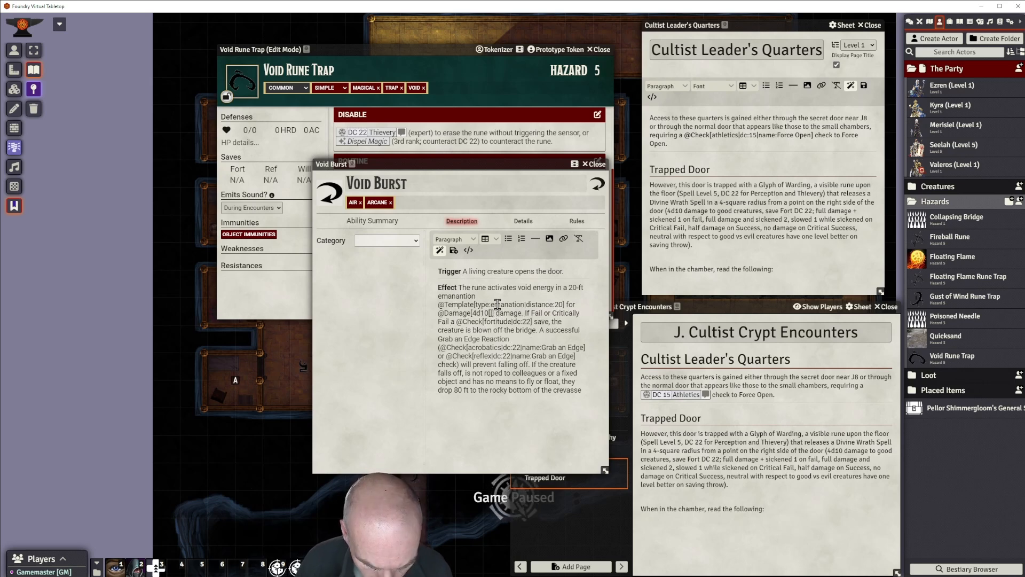
pyautogui.write('void')
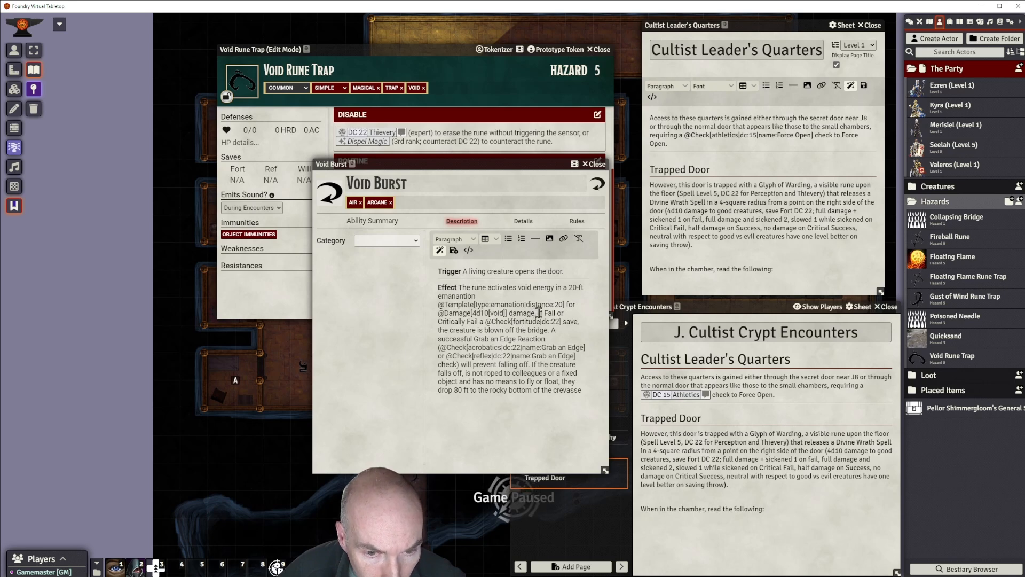
# Replace the Effect text between "damage" and the Reflex check, starting at "If Fail or Critically Fail", with "with a".
pyautogui.moveTo(538, 312); pyautogui.dragTo(446, 356)
pyautogui.press('BackSpace')
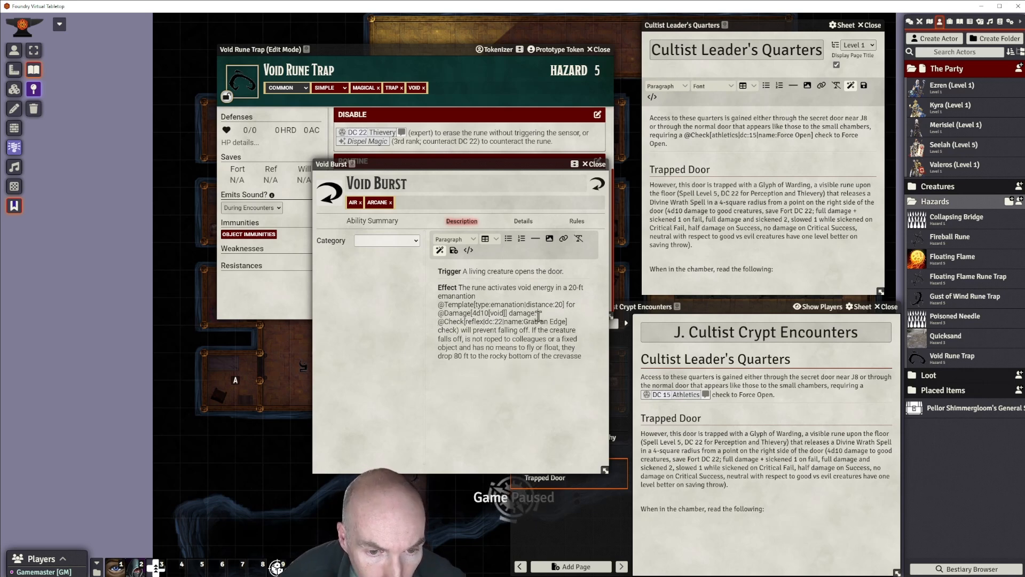
pyautogui.click(555, 313)
pyautogui.press('BackSpace')
pyautogui.press('BackSpace')
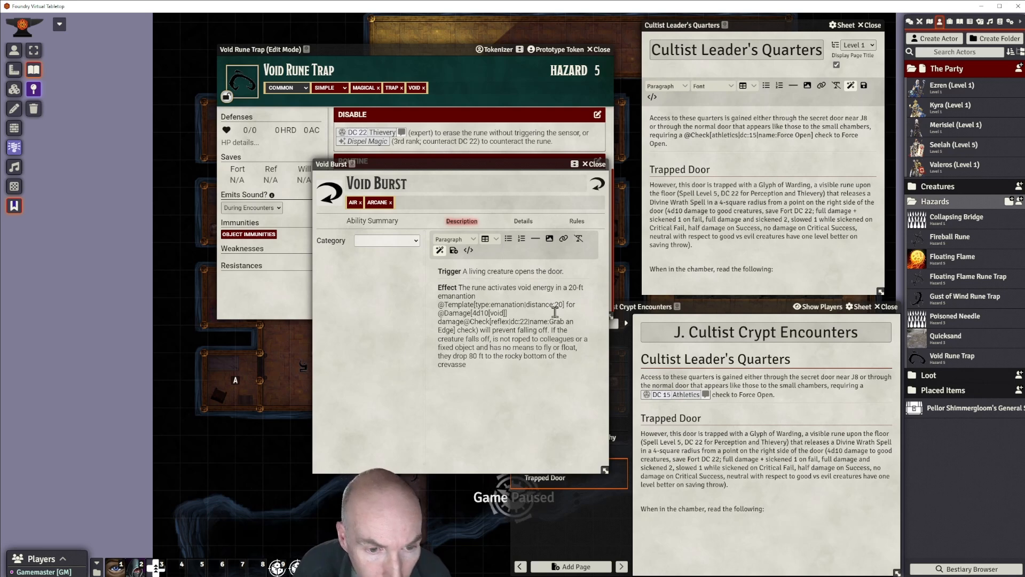
pyautogui.write('with a')
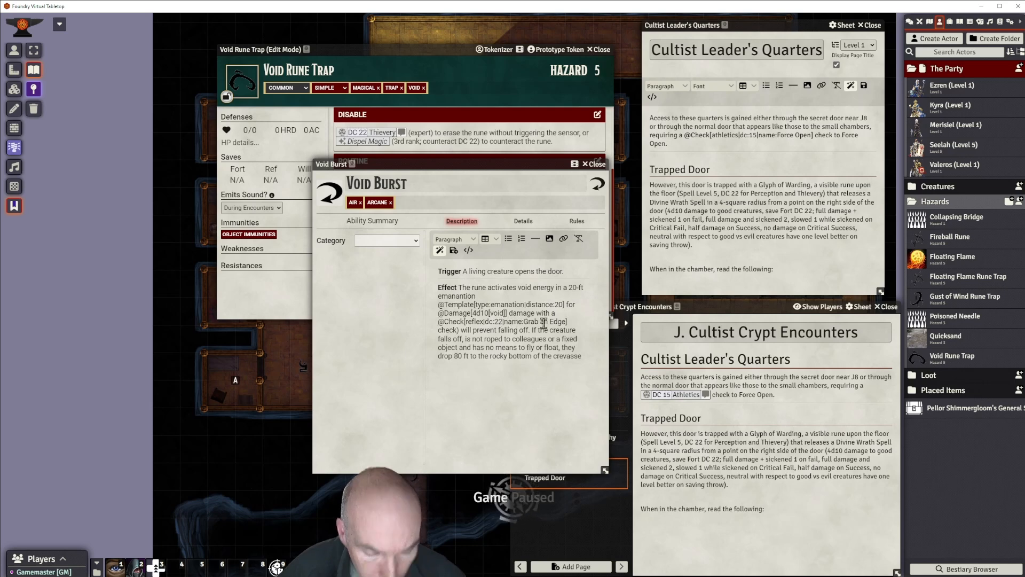
# Add basic:true to the DC 22 Reflex check and write "save" after its closing bracket.
pyautogui.write('basic|')
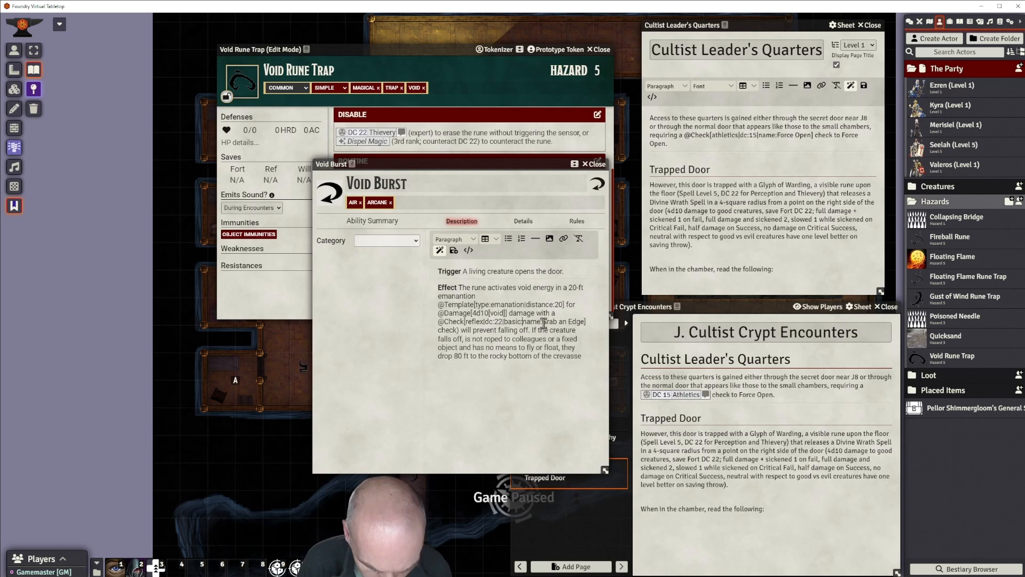
pyautogui.write('true|')
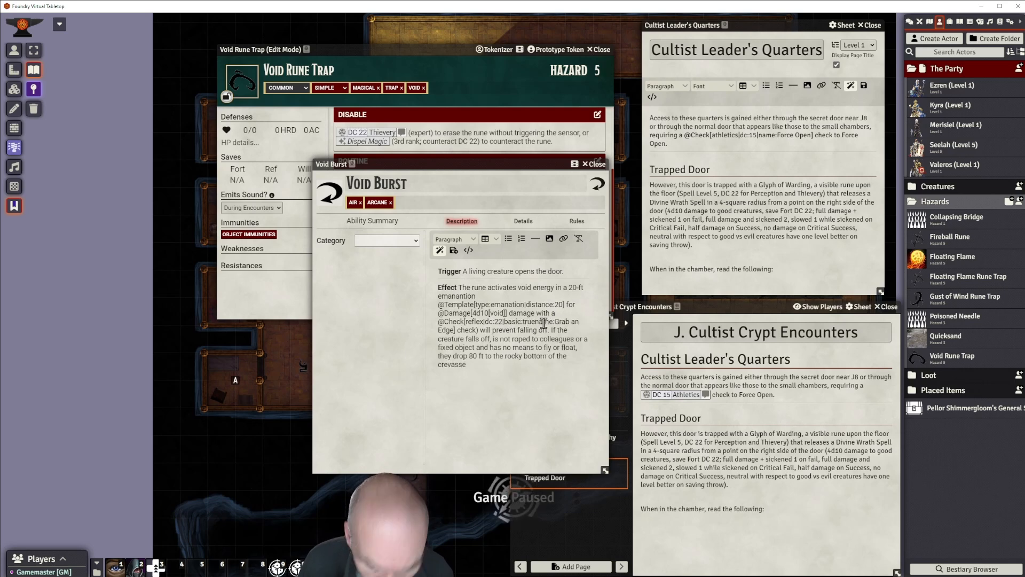
pyautogui.write('save')
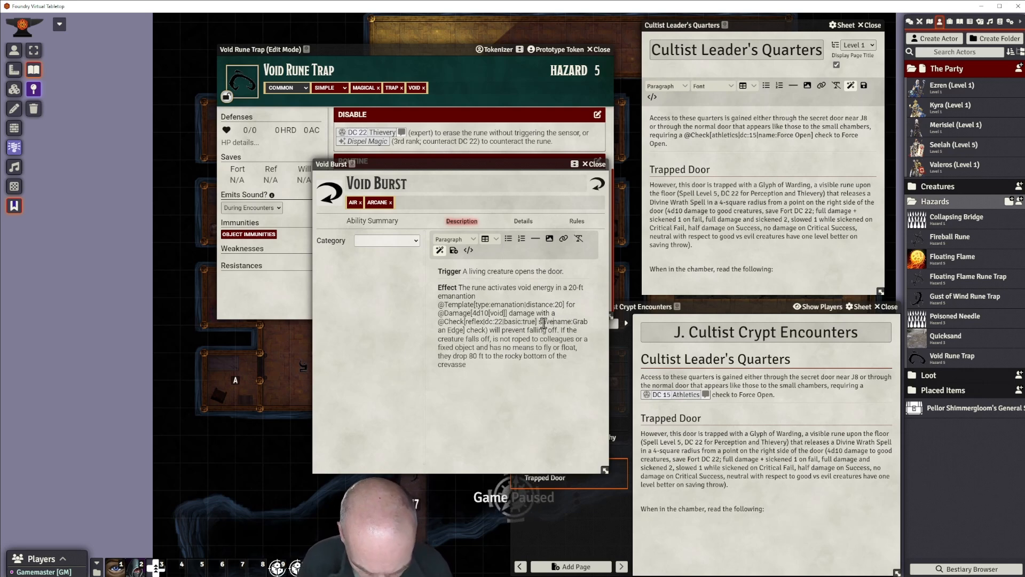
pyautogui.write('|')
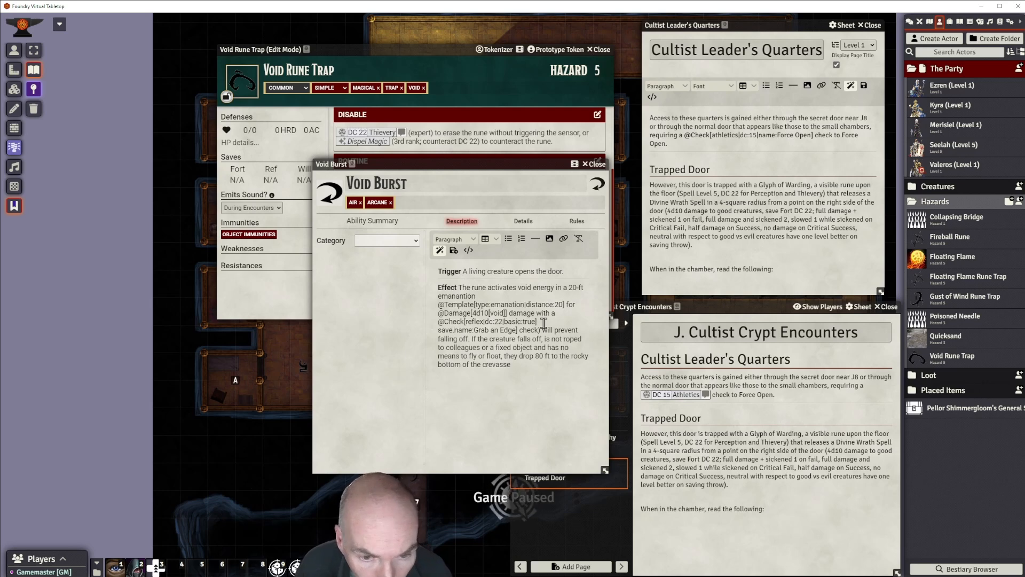
# Delete the leftover Grab an Edge and falling text after the basic Reflex save, ending the sentence with "save.", and save the description.
pyautogui.press('Delete')
pyautogui.press('Delete')
pyautogui.press('Delete')
pyautogui.press('Delete')
pyautogui.press('Delete')
pyautogui.press('Delete')
pyautogui.press('Delete')
pyautogui.press('Delete')
pyautogui.press('Delete')
pyautogui.press('Delete')
pyautogui.press('Delete')
pyautogui.press('Delete')
pyautogui.press('Delete')
pyautogui.press('Delete')
pyautogui.press('Delete')
pyautogui.press('Delete')
pyautogui.press('Delete')
pyautogui.press('Delete')
pyautogui.press('Delete')
pyautogui.press('Delete')
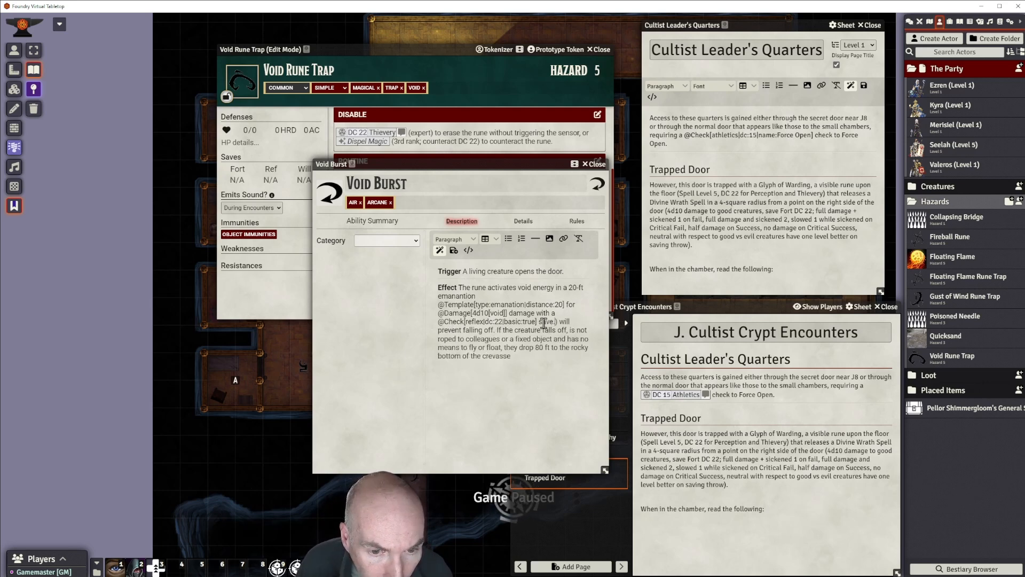
pyautogui.press('Delete')
pyautogui.press('Delete')
pyautogui.press('Delete')
pyautogui.press('Delete')
pyautogui.press('Delete')
pyautogui.press('Delete')
pyautogui.press('Delete')
pyautogui.press('Delete')
pyautogui.press('Delete')
pyautogui.press('Delete')
pyautogui.press('Delete')
pyautogui.press('Delete')
pyautogui.press('Delete')
pyautogui.press('Delete')
pyautogui.press('Delete')
pyautogui.press('Delete')
pyautogui.press('Delete')
pyautogui.press('Delete')
pyautogui.press('Delete')
pyautogui.press('Delete')
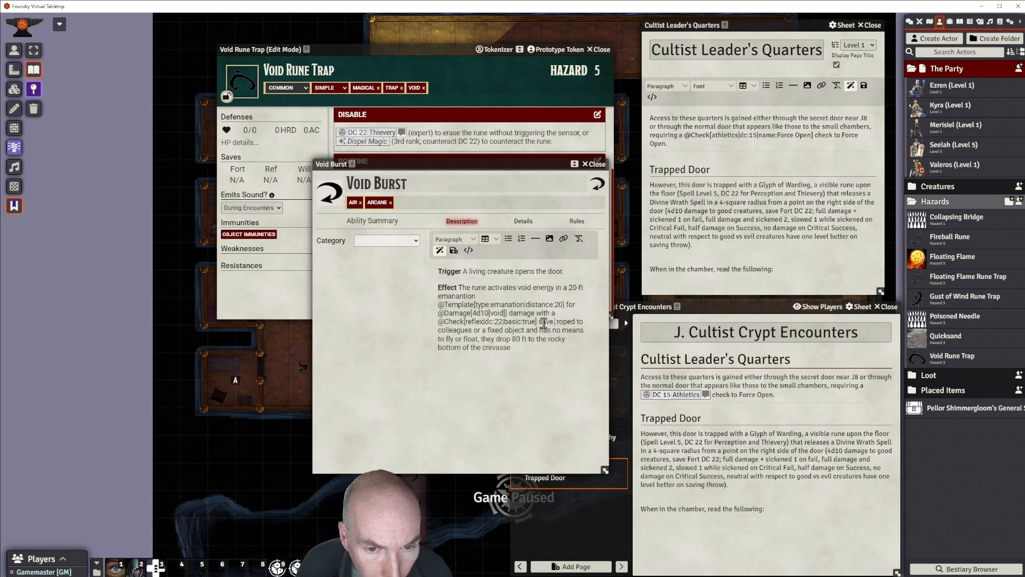
pyautogui.press('Delete')
pyautogui.press('Delete')
pyautogui.press('Delete')
pyautogui.press('Delete')
pyautogui.press('Delete')
pyautogui.press('Delete')
pyautogui.press('Delete')
pyautogui.press('Delete')
pyautogui.press('Delete')
pyautogui.press('Delete')
pyautogui.press('Delete')
pyautogui.press('Delete')
pyautogui.press('Delete')
pyautogui.press('Delete')
pyautogui.press('Delete')
pyautogui.press('Delete')
pyautogui.press('Delete')
pyautogui.press('Delete')
pyautogui.press('Delete')
pyautogui.press('Delete')
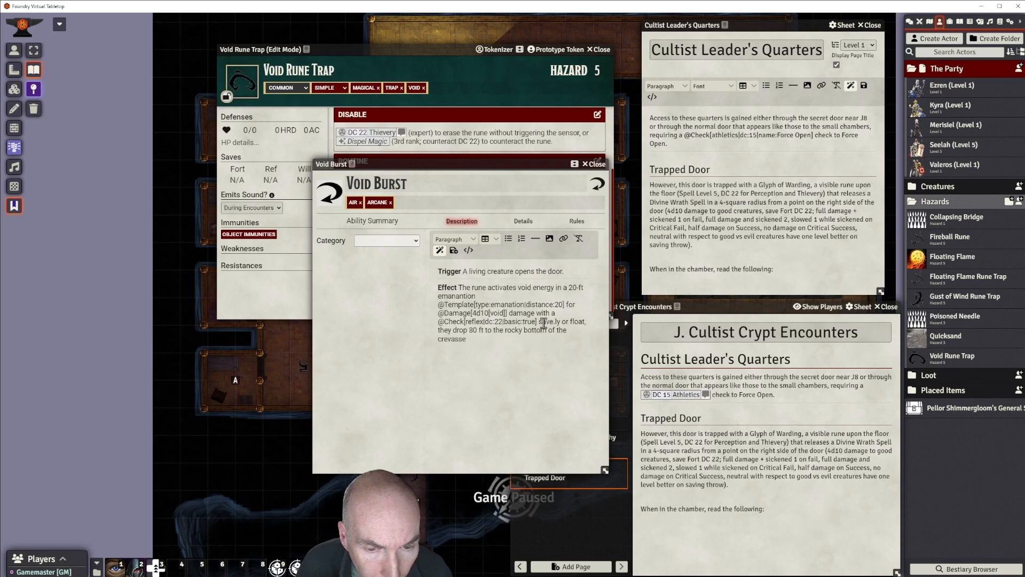
pyautogui.press('Delete')
pyautogui.press('Delete')
pyautogui.press('Delete')
pyautogui.press('Delete')
pyautogui.press('Delete')
pyautogui.press('Delete')
pyautogui.press('Delete')
pyautogui.press('Delete')
pyautogui.press('Delete')
pyautogui.press('Delete')
pyautogui.press('Delete')
pyautogui.press('Delete')
pyautogui.press('Delete')
pyautogui.press('Delete')
pyautogui.press('Delete')
pyautogui.press('Delete')
pyautogui.press('Delete')
pyautogui.press('Delete')
pyautogui.press('Delete')
pyautogui.press('Delete')
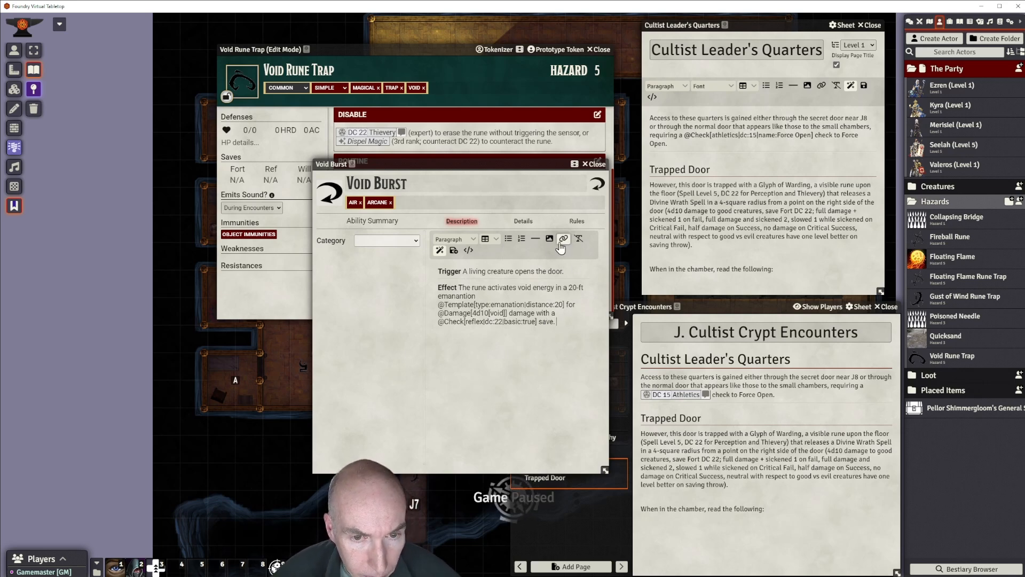
pyautogui.click(452, 251)
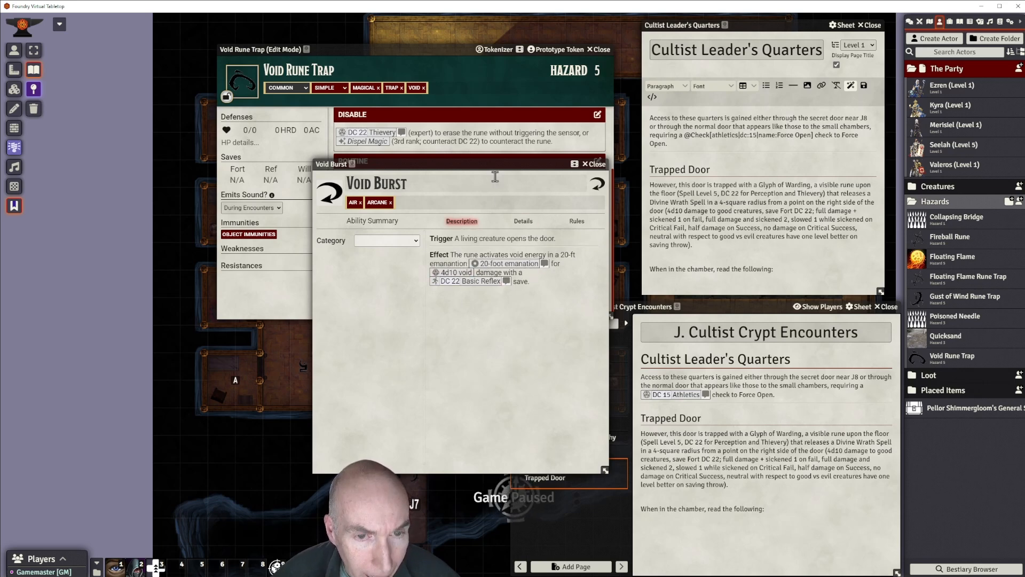
# Move the Void Burst and Void Rune Trap windows apart and close both.
pyautogui.moveTo(493, 164); pyautogui.dragTo(742, 143)
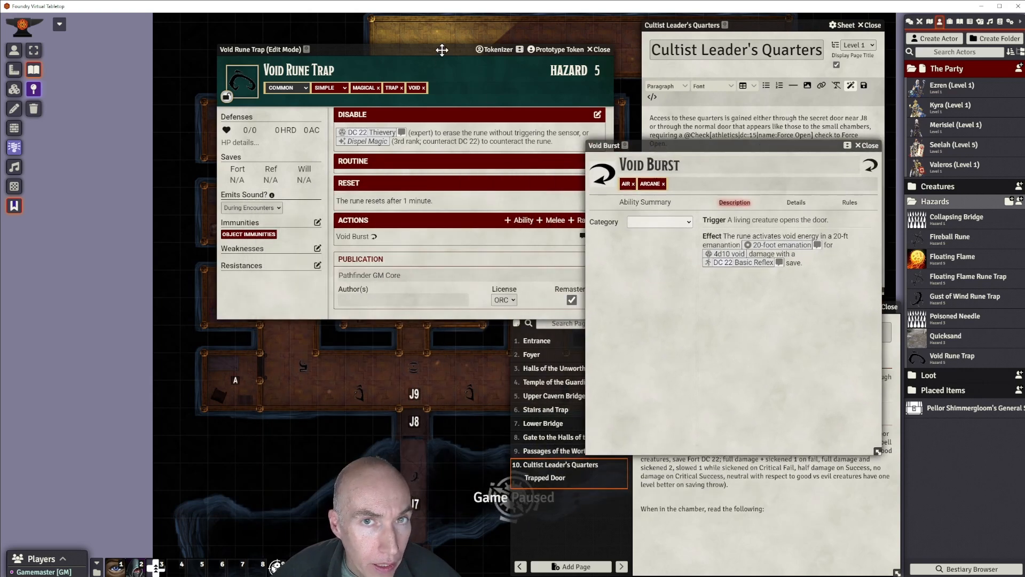
pyautogui.moveTo(440, 50); pyautogui.dragTo(371, 159)
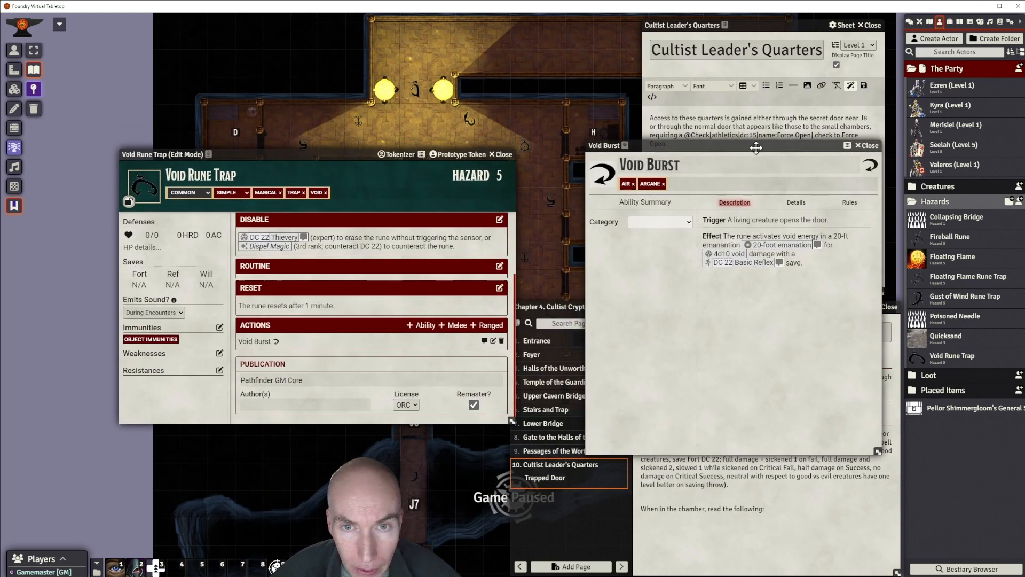
pyautogui.moveTo(758, 147); pyautogui.dragTo(598, 165)
pyautogui.click(706, 162)
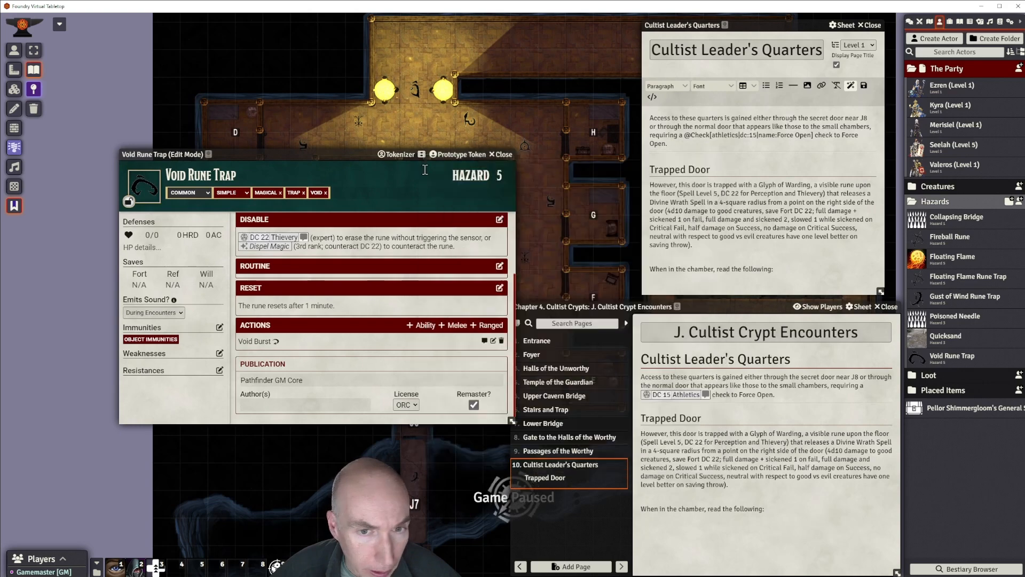
pyautogui.moveTo(371, 151); pyautogui.dragTo(524, 136)
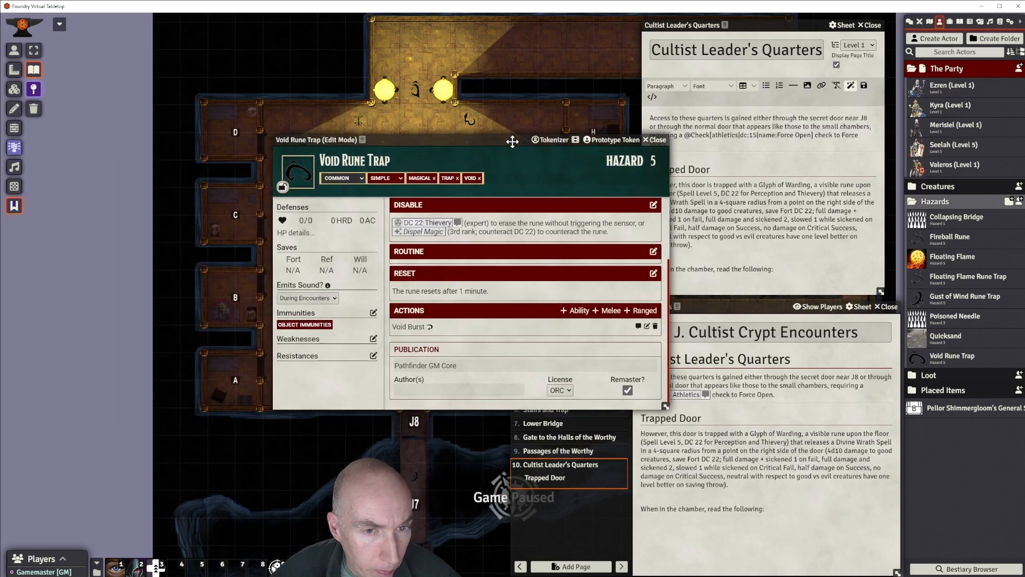
pyautogui.click(656, 141)
# Try placing a Void Rune Trap token on the floor just north of the central chamber's door, and delete it.
pyautogui.scroll(4, 562, 239)
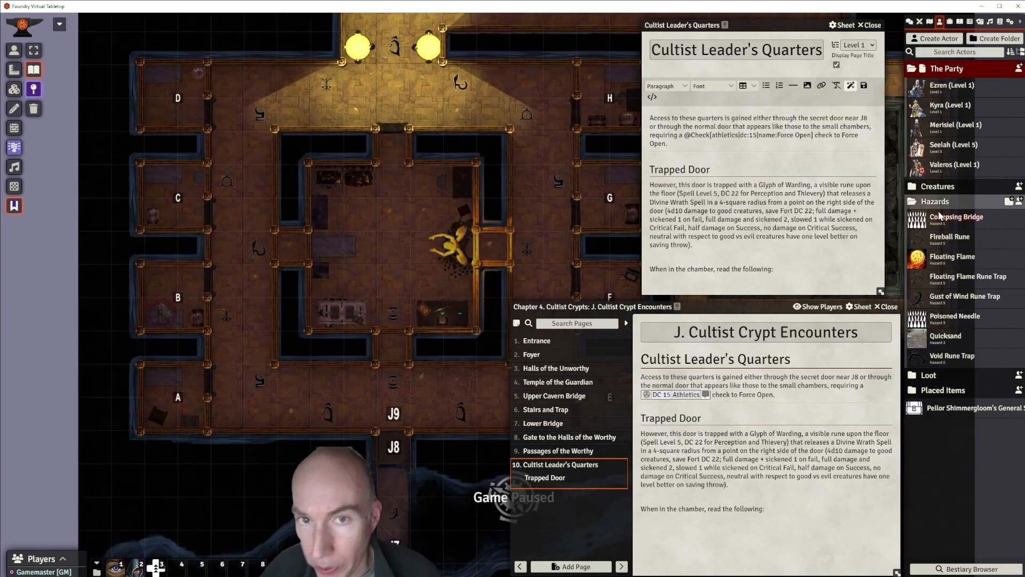
pyautogui.moveTo(945, 353); pyautogui.dragTo(419, 136)
pyautogui.moveTo(393, 114); pyautogui.dragTo(392, 113)
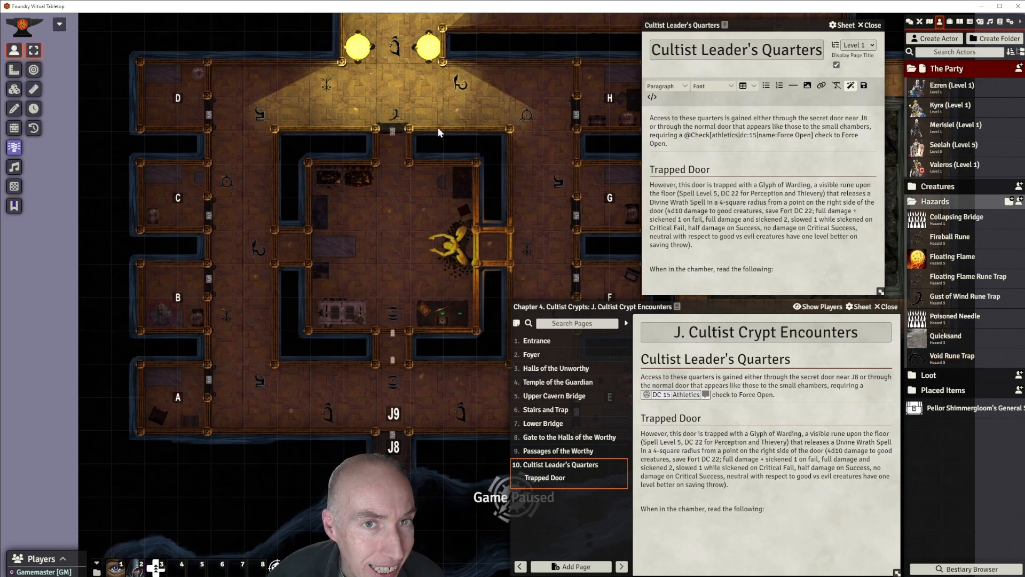
pyautogui.scroll(5, 440, 128)
pyautogui.moveTo(391, 154); pyautogui.dragTo(500, 253)
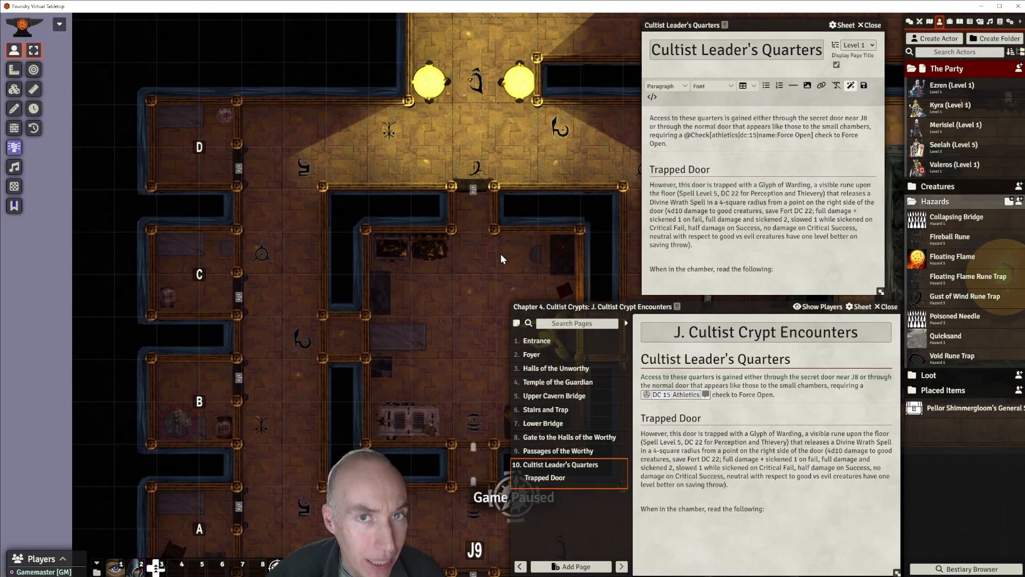
pyautogui.scroll(4, 501, 253)
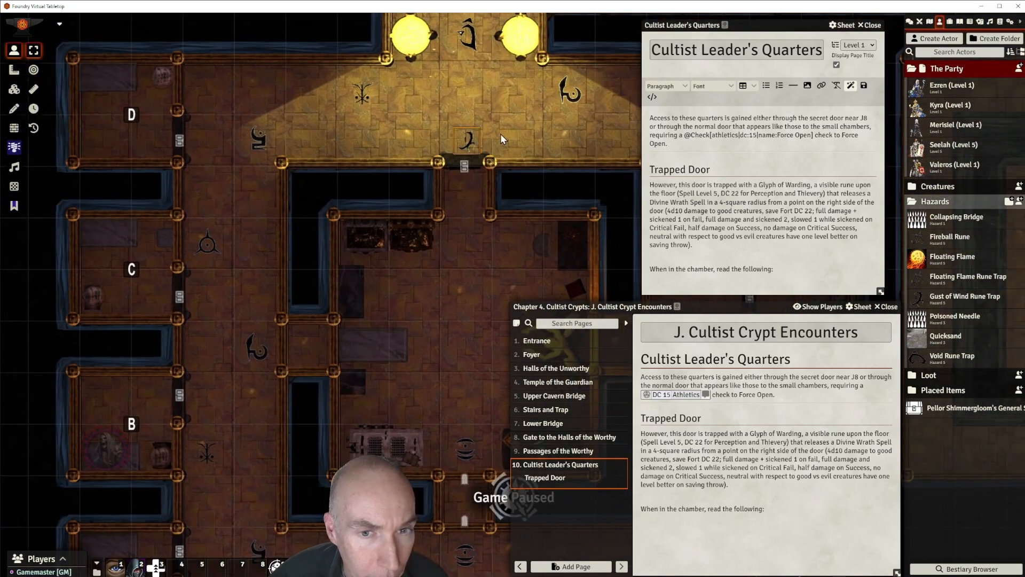
pyautogui.press('Delete')
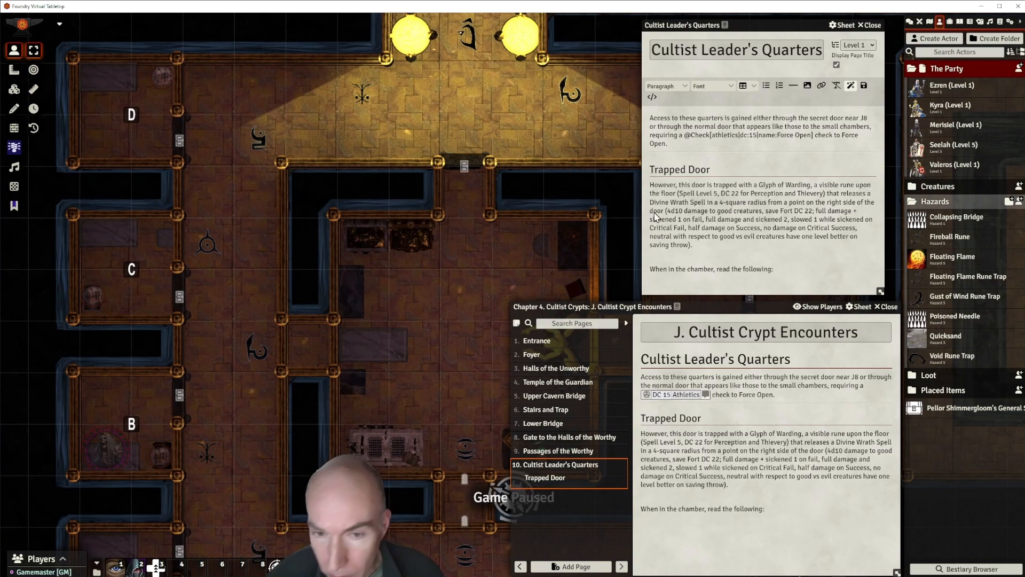
# Set the image of the Void Rune Trap's prototype token to rune gluttony necromancy.webp.
pyautogui.click(916, 356)
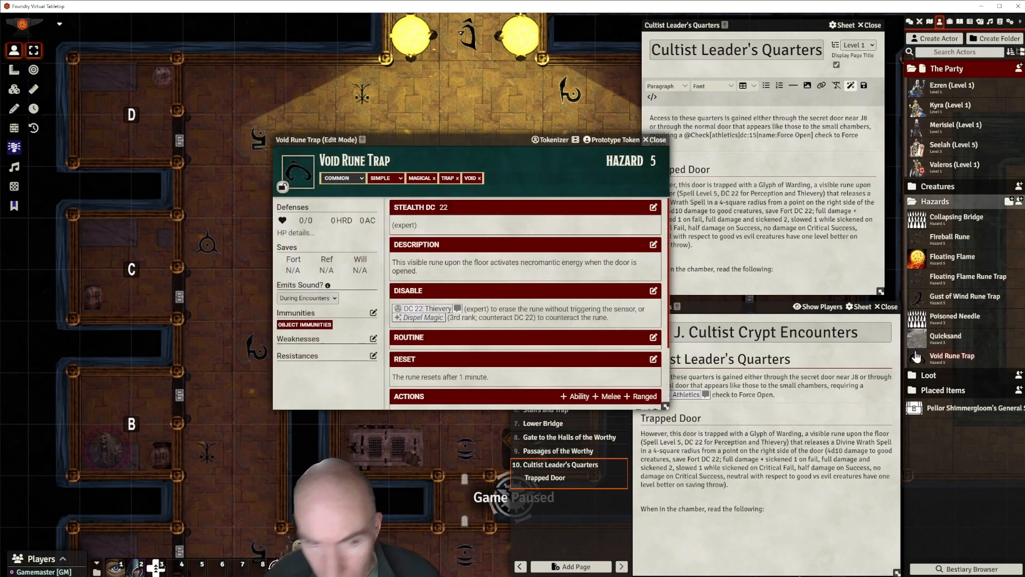
pyautogui.moveTo(428, 140); pyautogui.dragTo(440, 137)
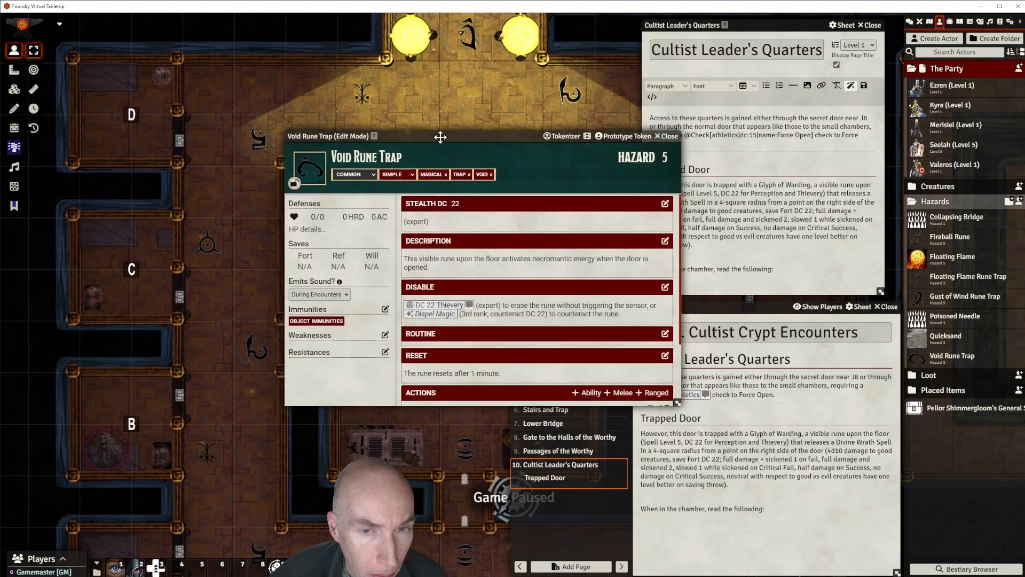
pyautogui.click(619, 136)
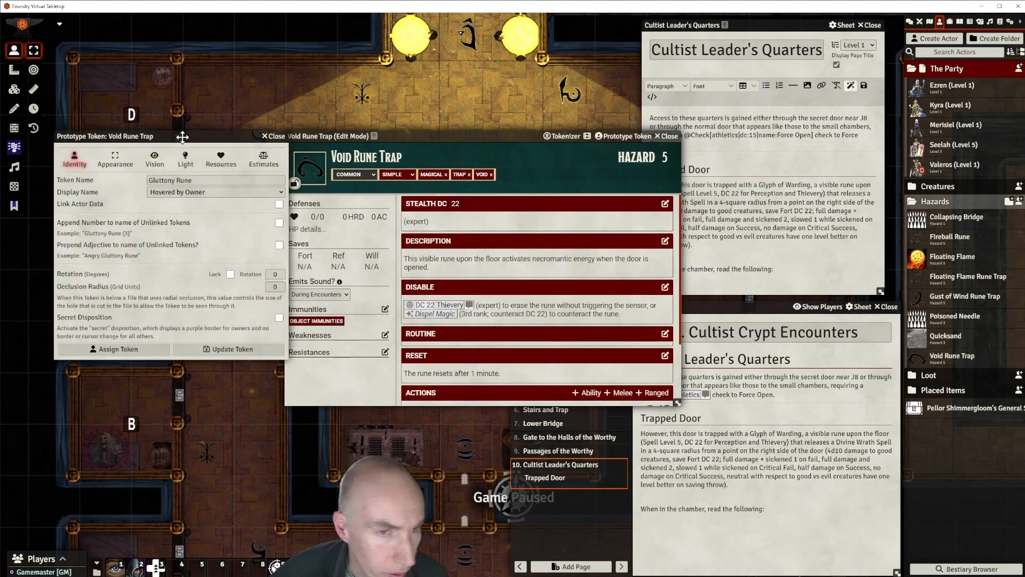
pyautogui.moveTo(182, 137); pyautogui.dragTo(456, 142)
pyautogui.click(391, 166)
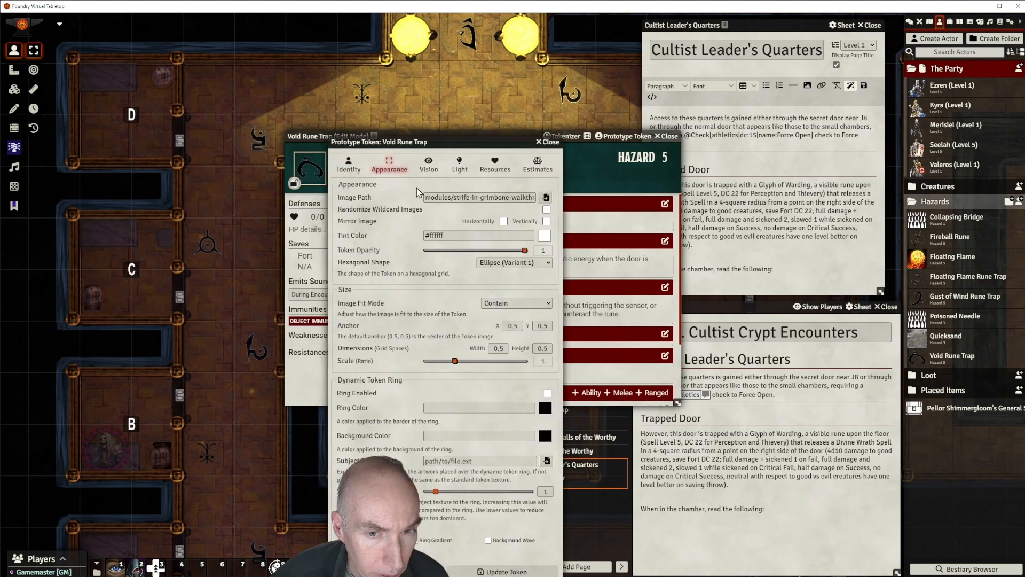
pyautogui.click(546, 198)
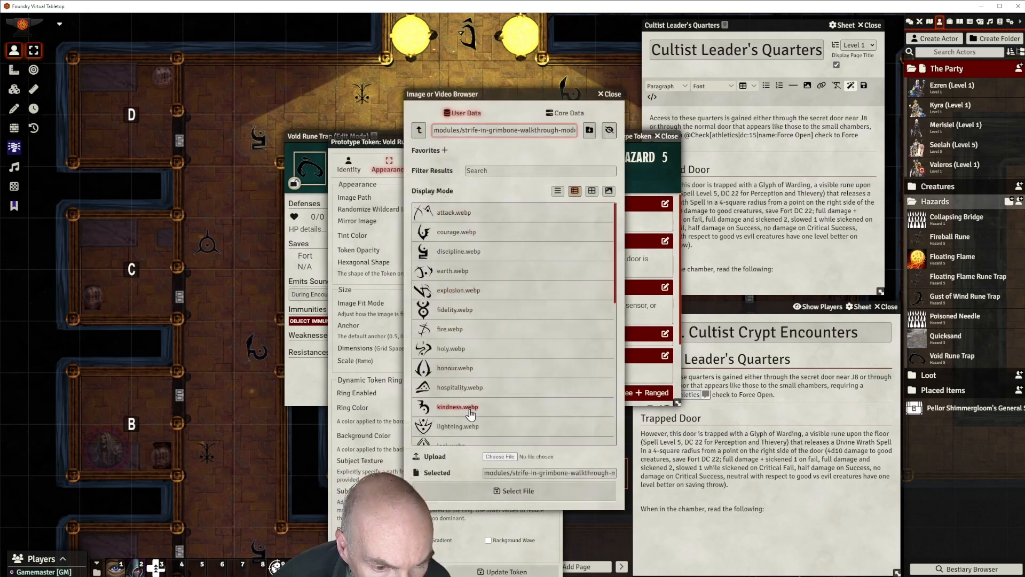
pyautogui.scroll(-2, 470, 414)
pyautogui.scroll(-5, 470, 413)
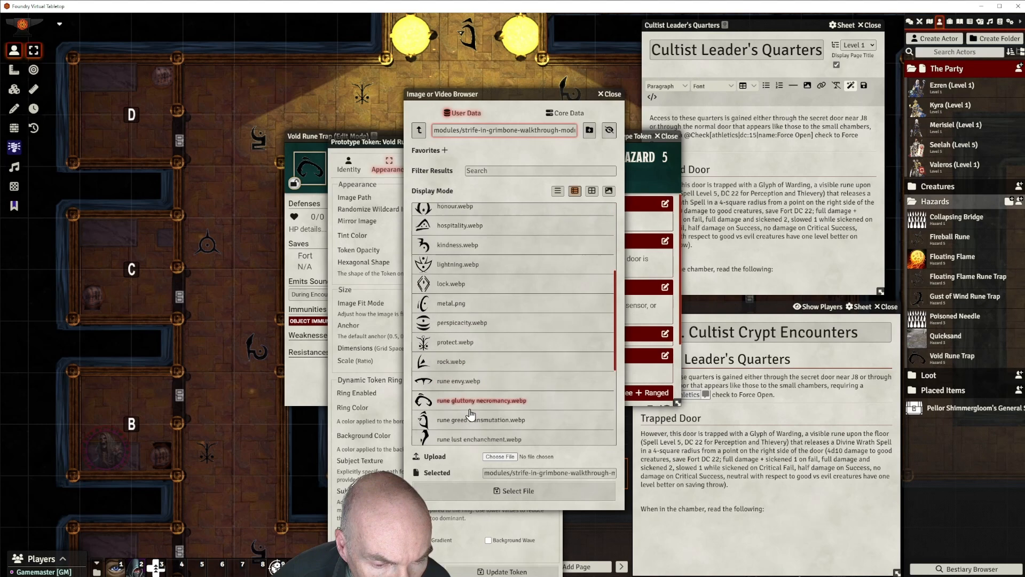
pyautogui.click(472, 278)
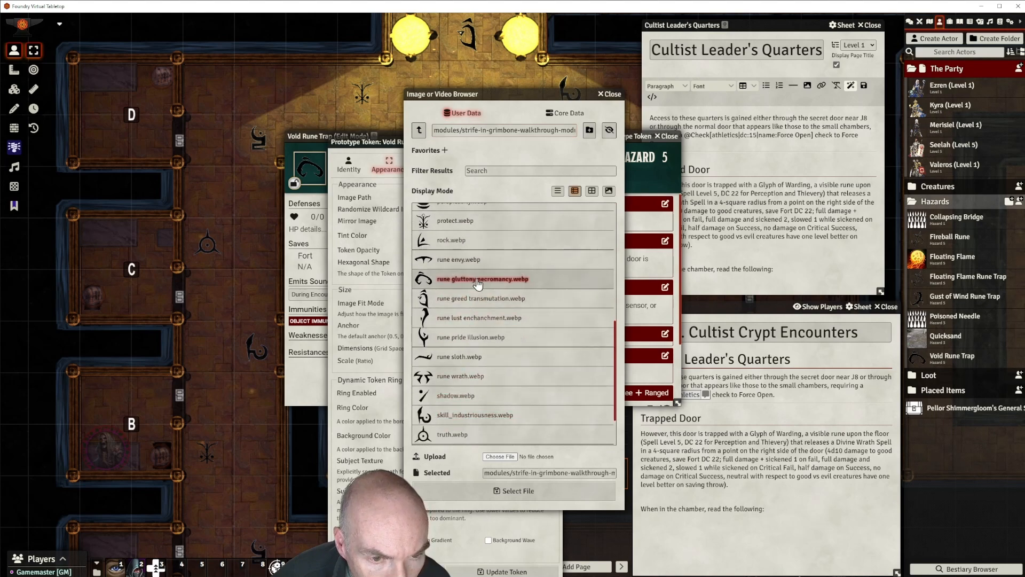
pyautogui.click(538, 495)
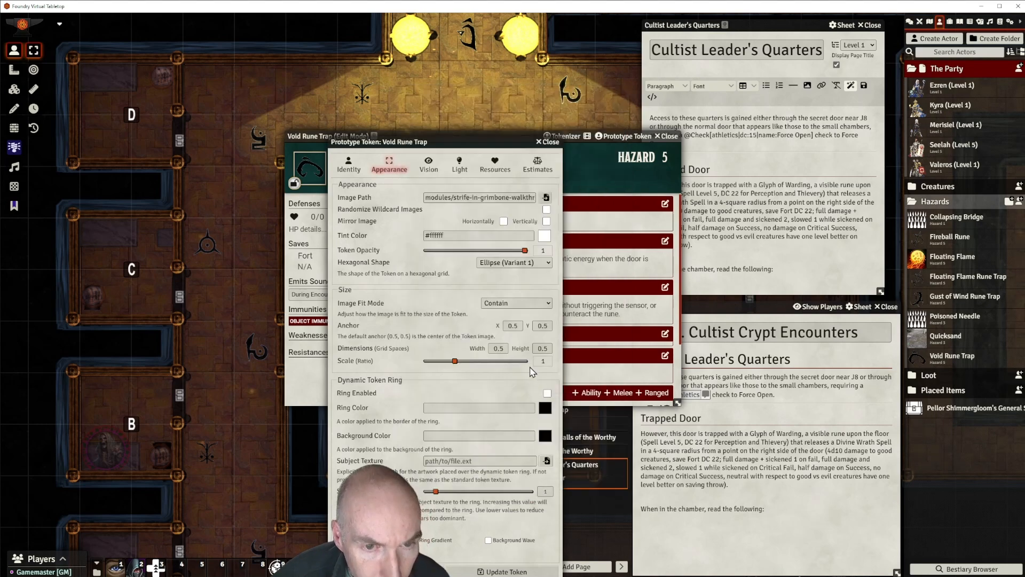
# Save the Void Rune Trap's prototype token settings and close the hazard's sheet.
pyautogui.click(473, 569)
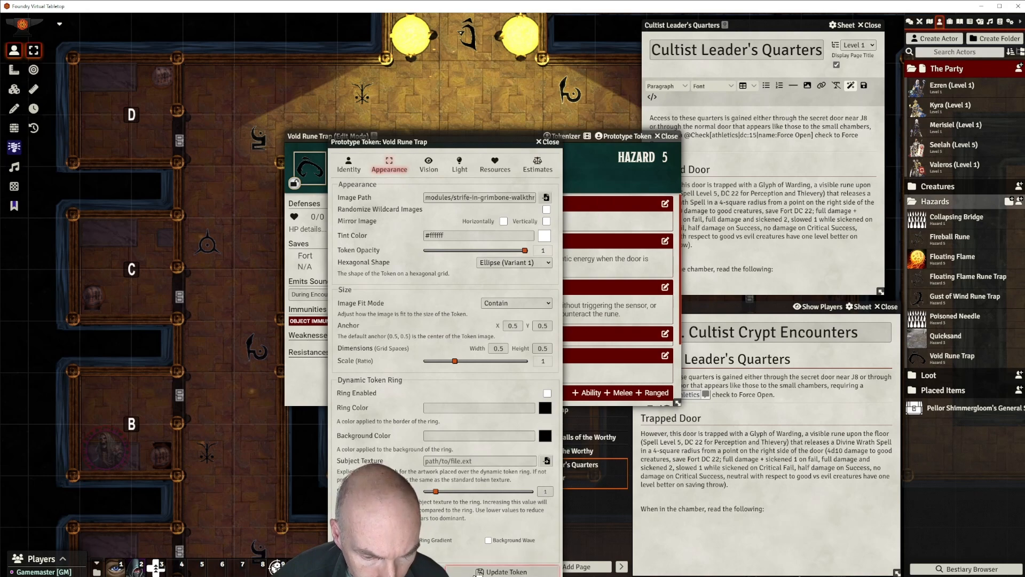
pyautogui.moveTo(475, 137); pyautogui.dragTo(510, 194)
pyautogui.click(703, 194)
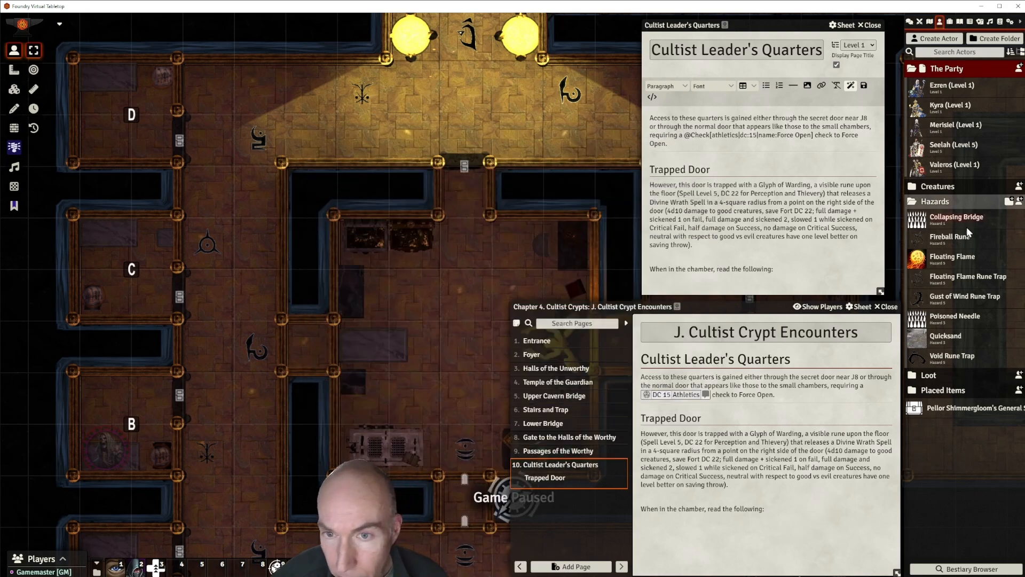
# Place a Void Rune Trap token on the floor just north of the central chamber's door.
pyautogui.moveTo(947, 359); pyautogui.dragTo(467, 147)
pyautogui.scroll(4, 532, 140)
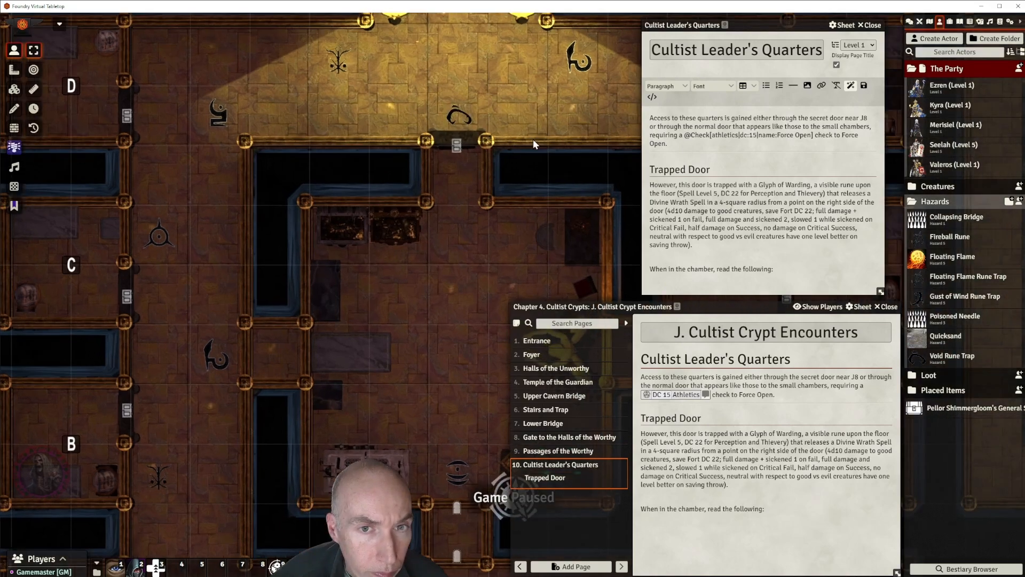
pyautogui.moveTo(533, 139); pyautogui.dragTo(564, 229)
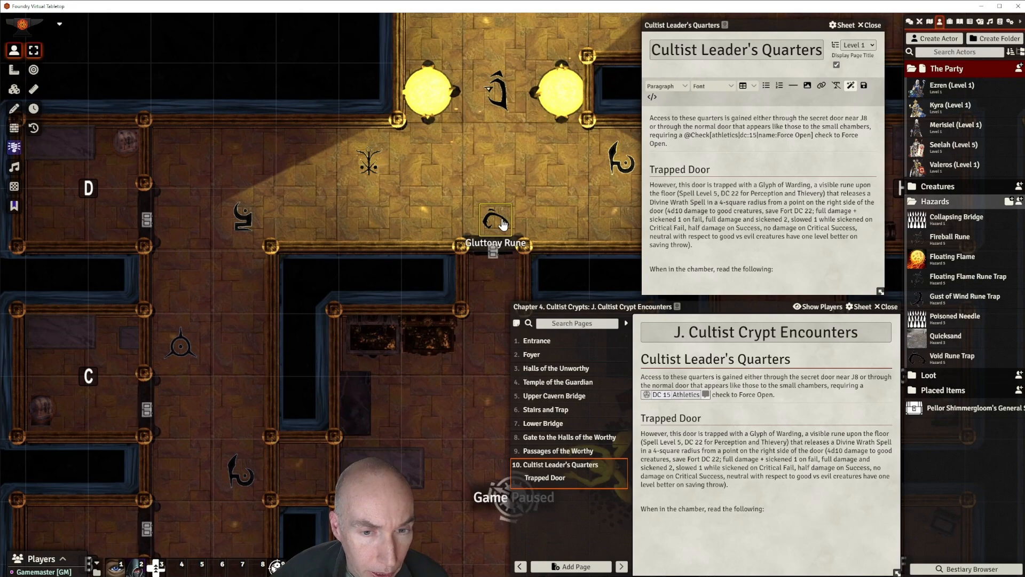
pyautogui.scroll(-5, 502, 223)
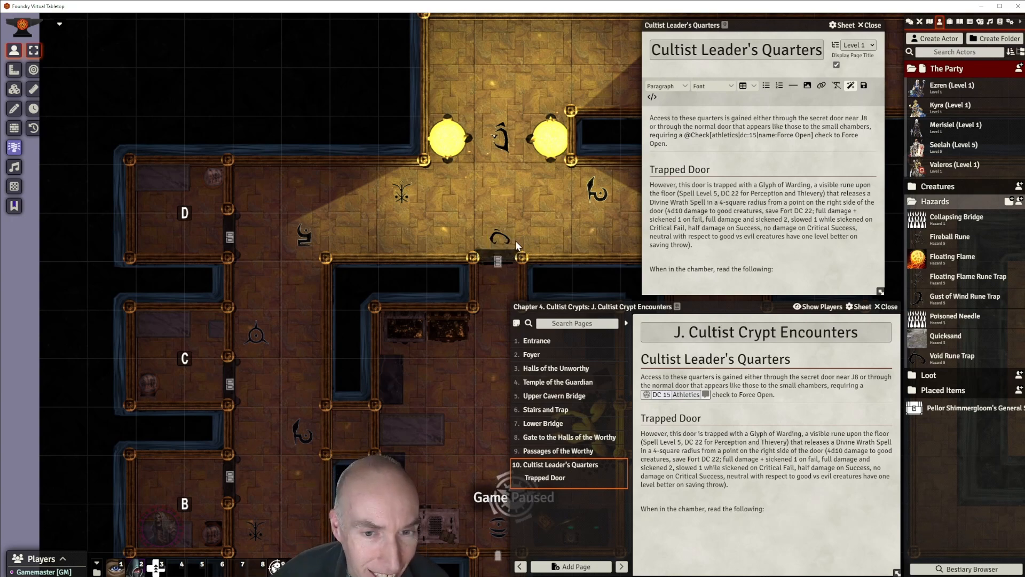
# Clear the name of the placed Void Rune Trap token in its token configuration and update the token.
pyautogui.rightClick(499, 238)
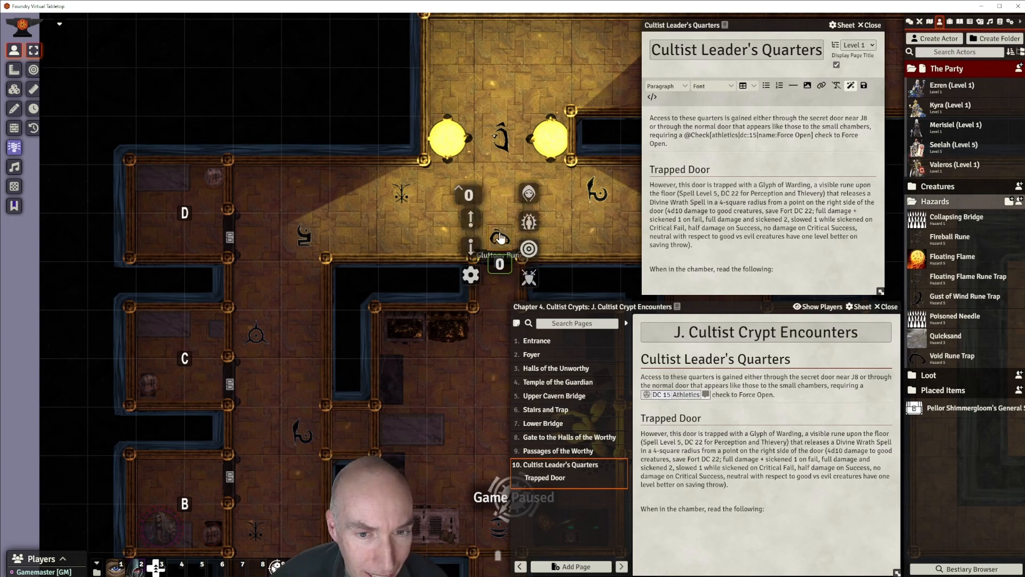
pyautogui.doubleClick(500, 238)
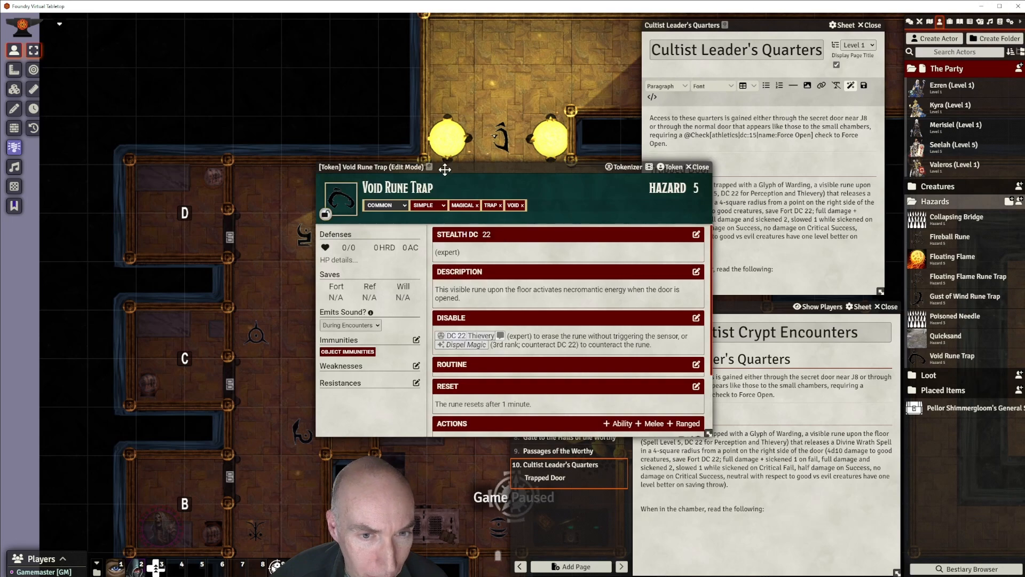
pyautogui.moveTo(445, 168); pyautogui.dragTo(465, 167)
pyautogui.click(683, 169)
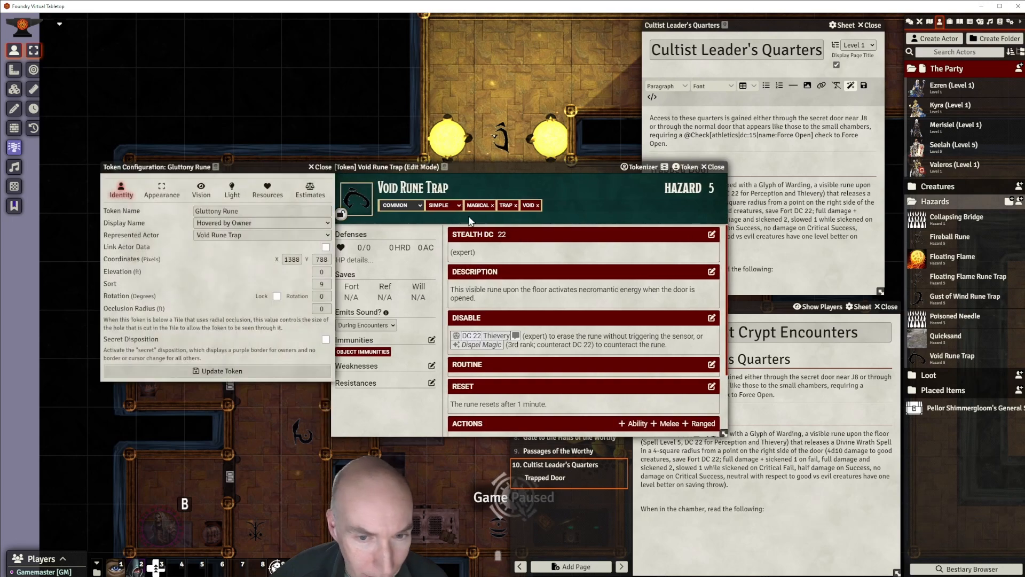
pyautogui.click(248, 211)
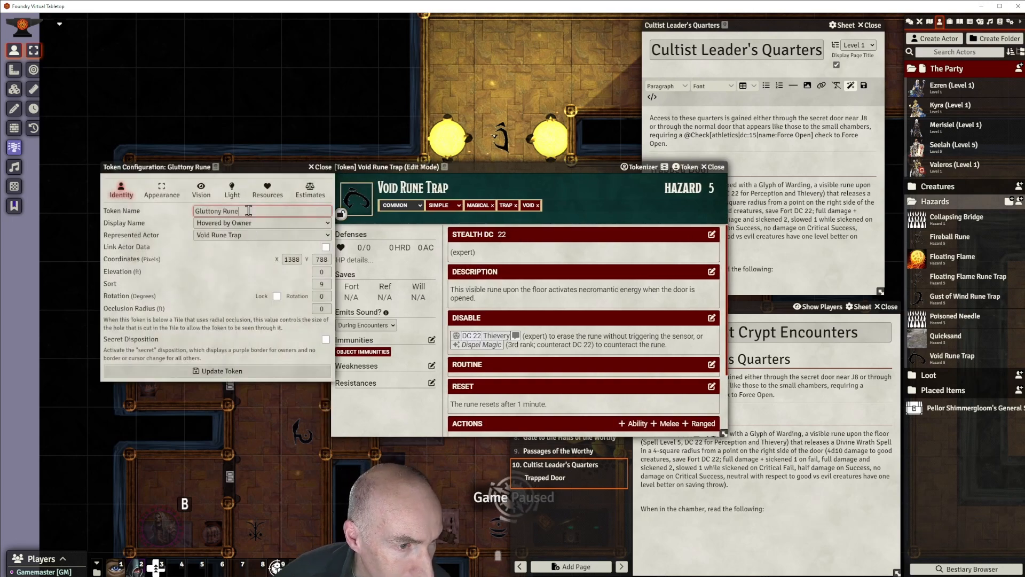
pyautogui.moveTo(248, 210); pyautogui.dragTo(193, 211)
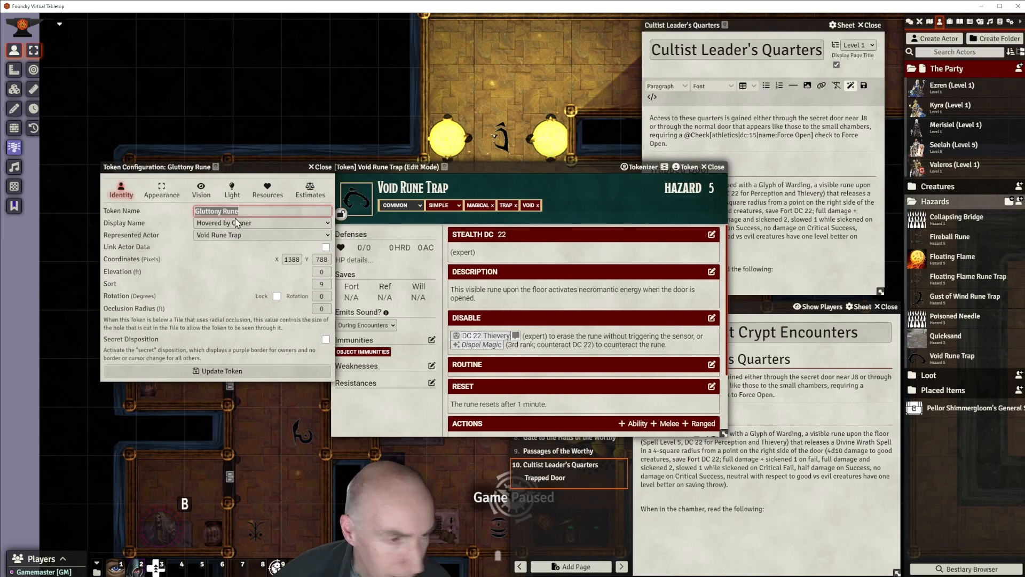
pyautogui.press('BackSpace')
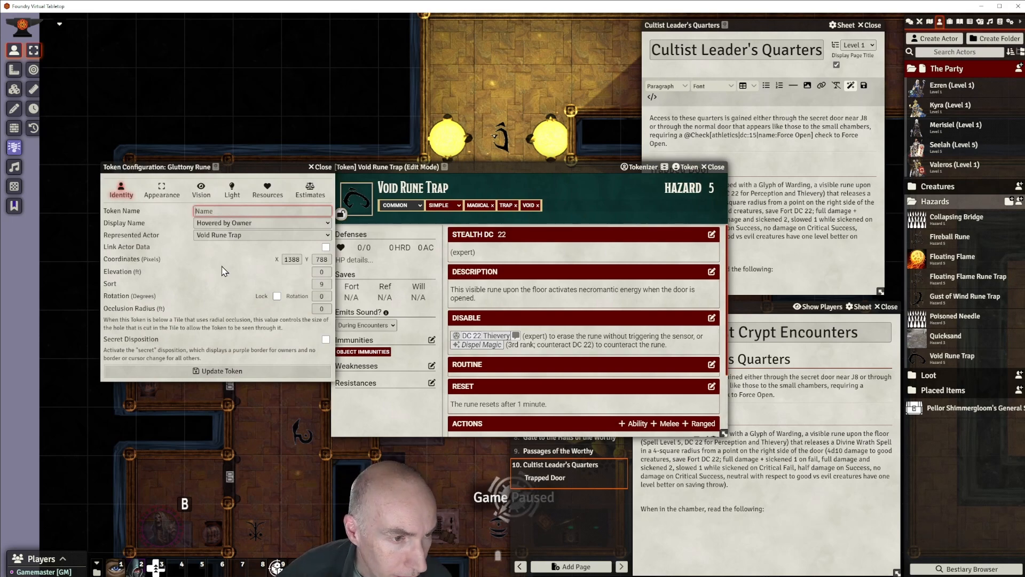
pyautogui.click(224, 372)
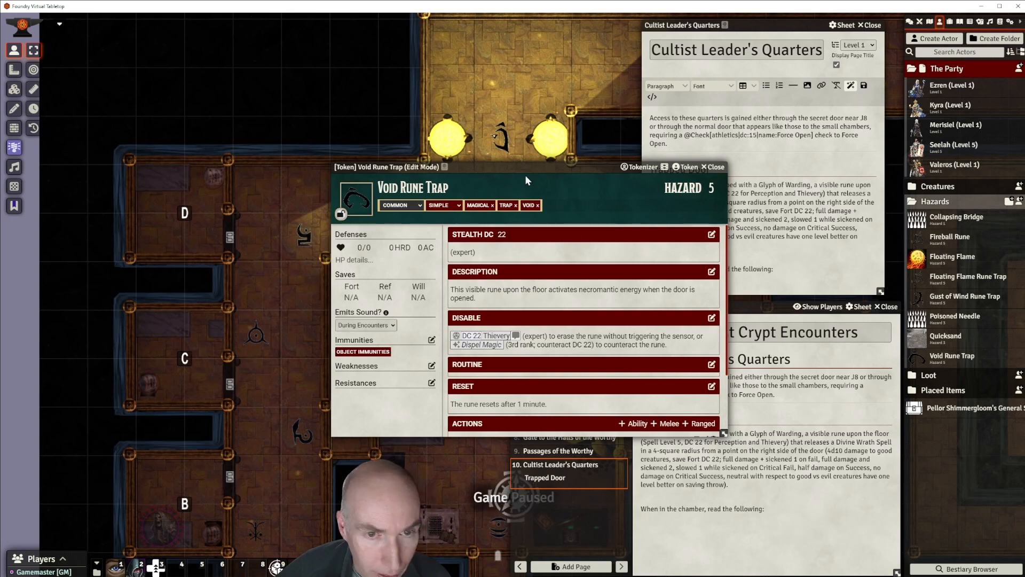
# Close the Void Rune Trap sheet and reopen it from the rune token beside the quarters' door.
pyautogui.moveTo(525, 168); pyautogui.dragTo(391, 232)
pyautogui.click(582, 231)
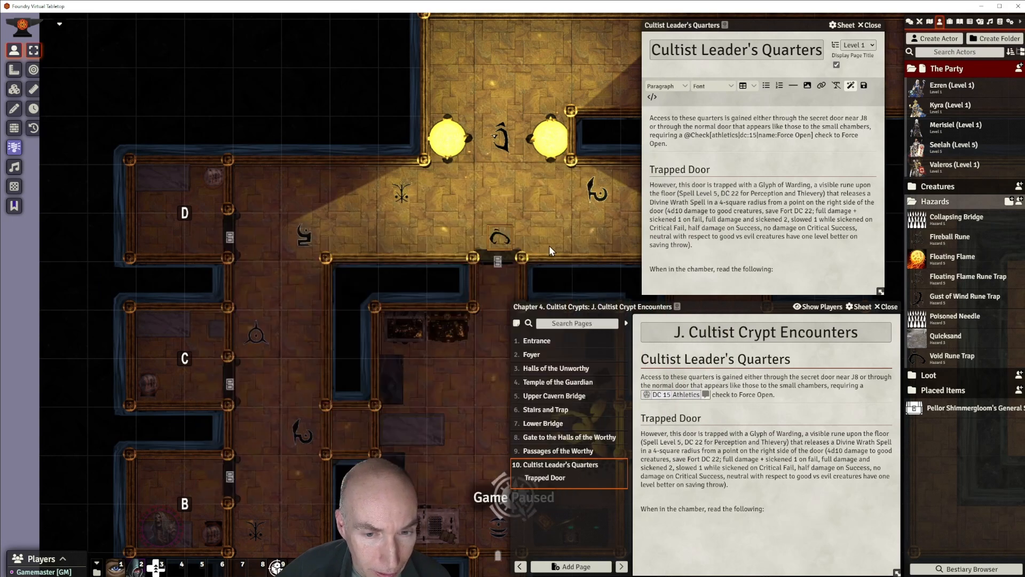
pyautogui.rightClick(498, 240)
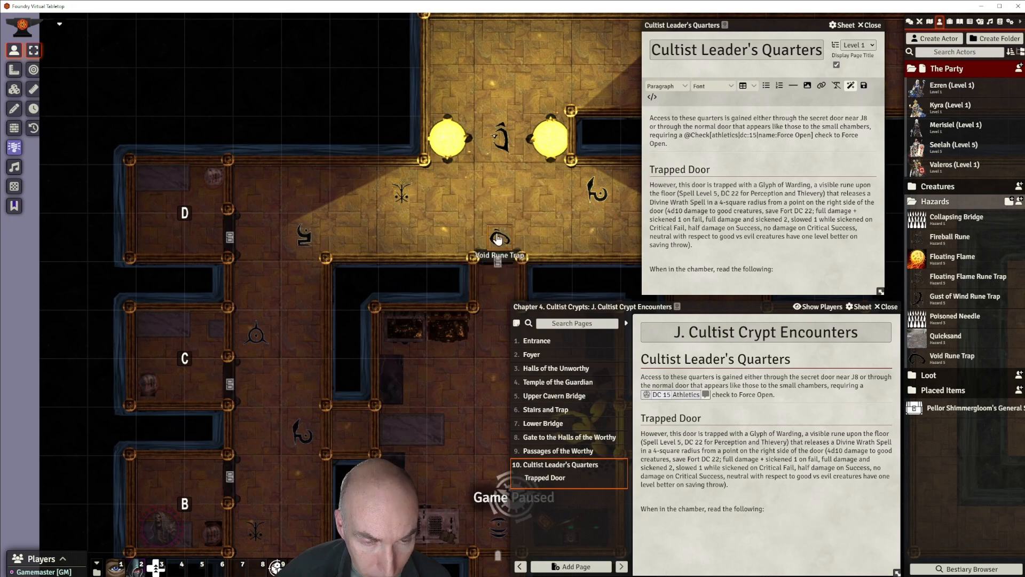
pyautogui.rightClick(499, 237)
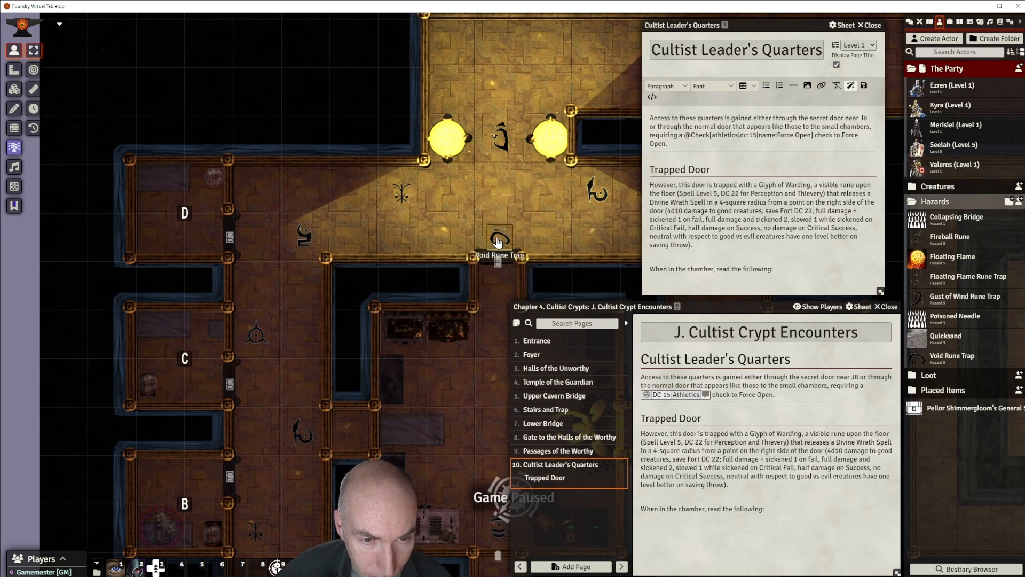
pyautogui.rightClick(500, 238)
pyautogui.doubleClick(499, 237)
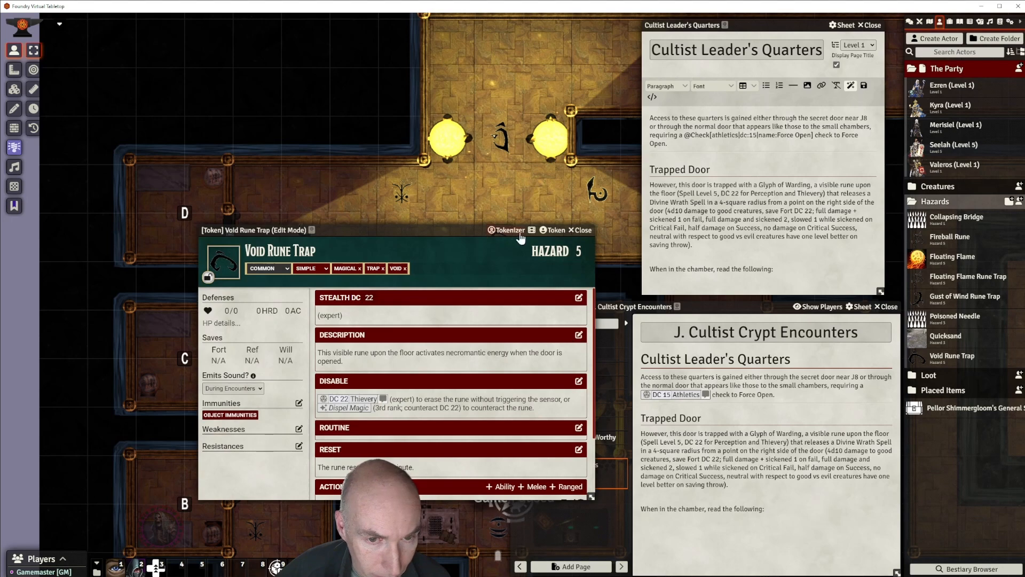
# Set the Void Rune Trap token's name display to Never Displayed, update the token and close the hazard sheet.
pyautogui.click(550, 232)
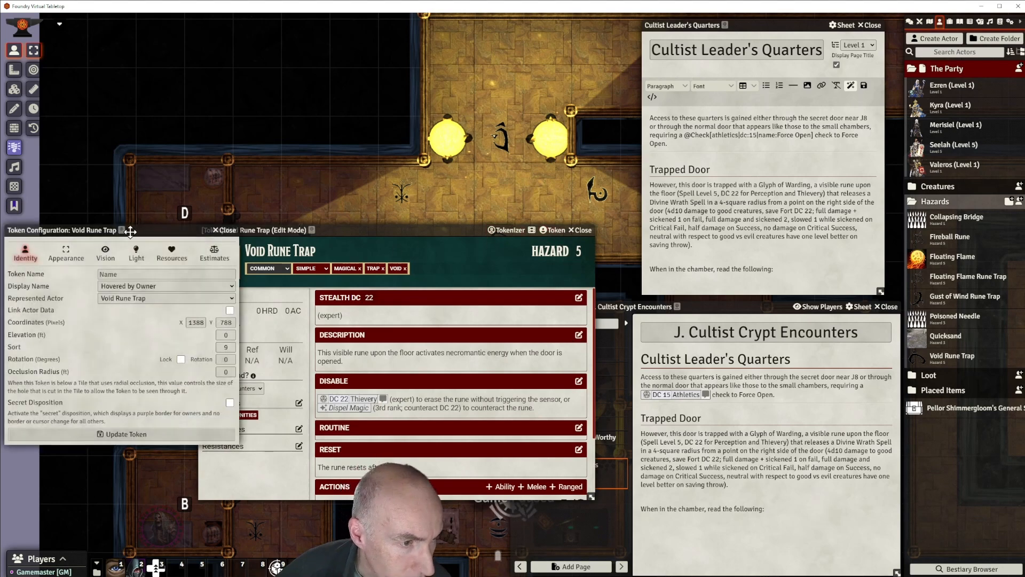
pyautogui.moveTo(163, 233); pyautogui.dragTo(483, 187)
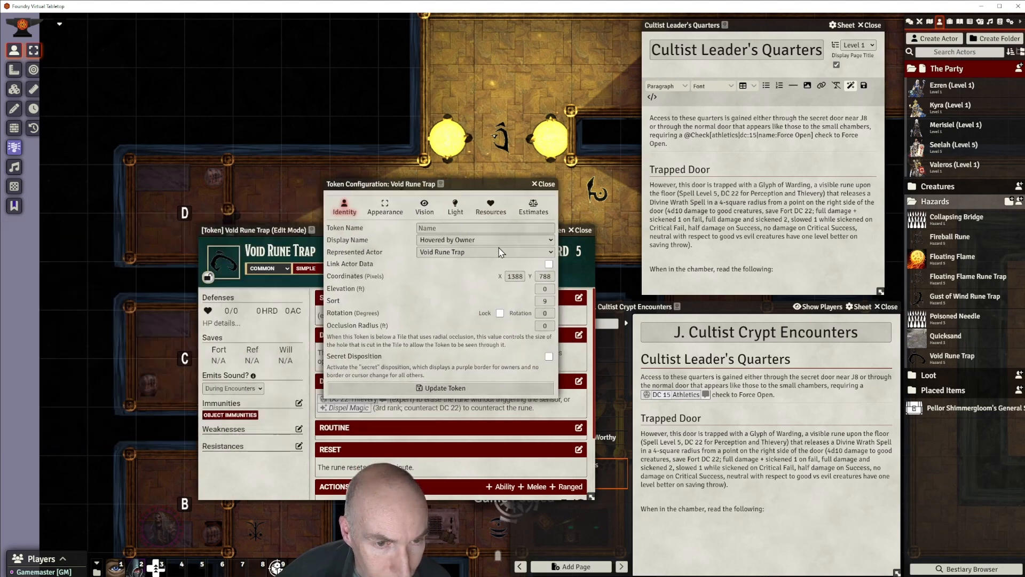
pyautogui.click(447, 229)
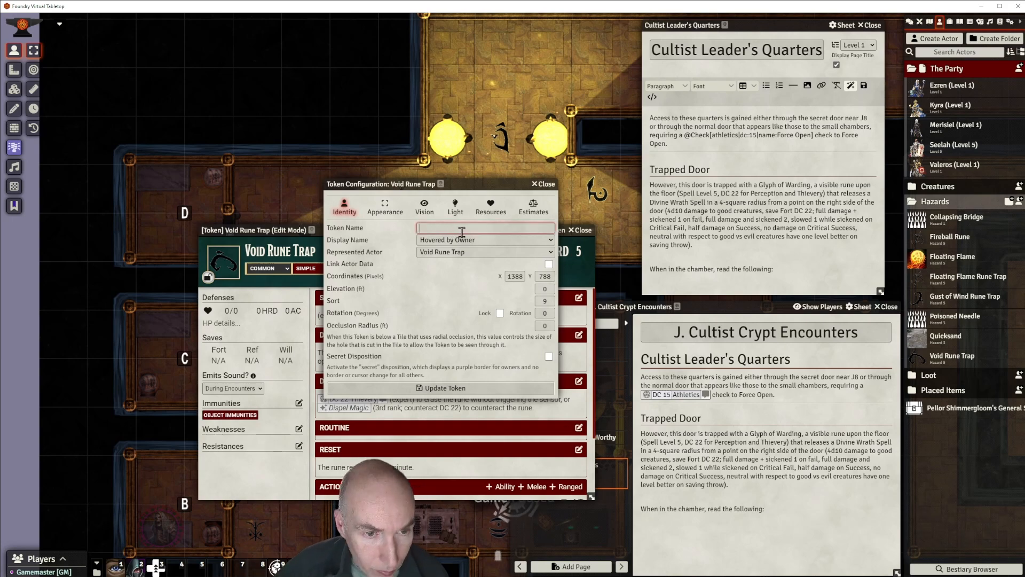
pyautogui.press('Tab')
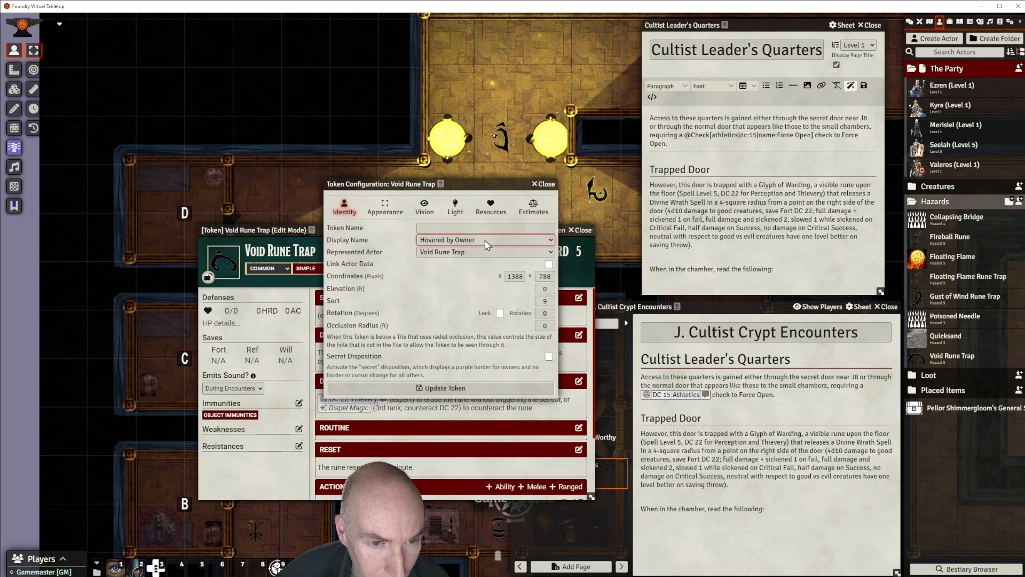
pyautogui.click(469, 252)
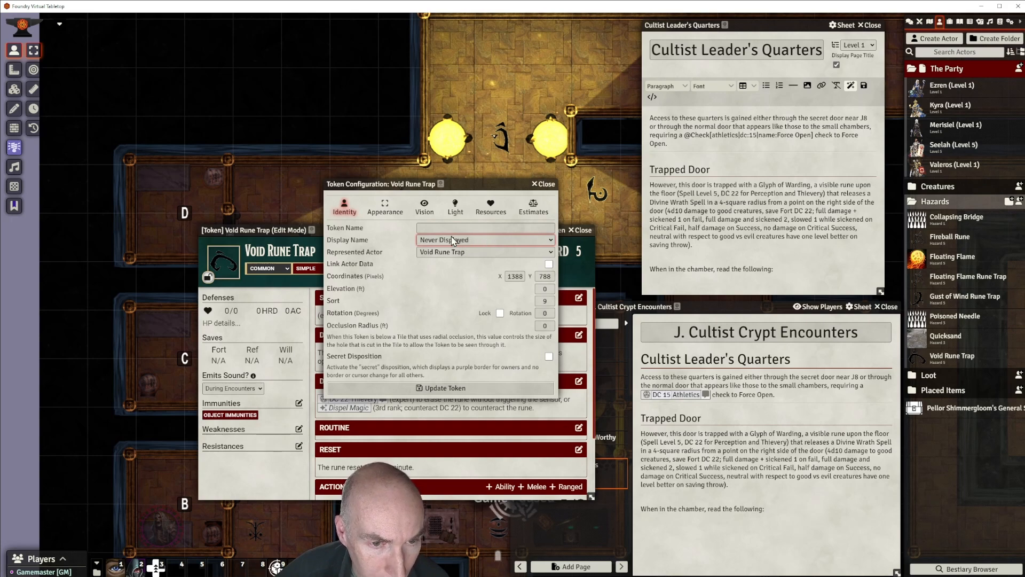
pyautogui.click(438, 227)
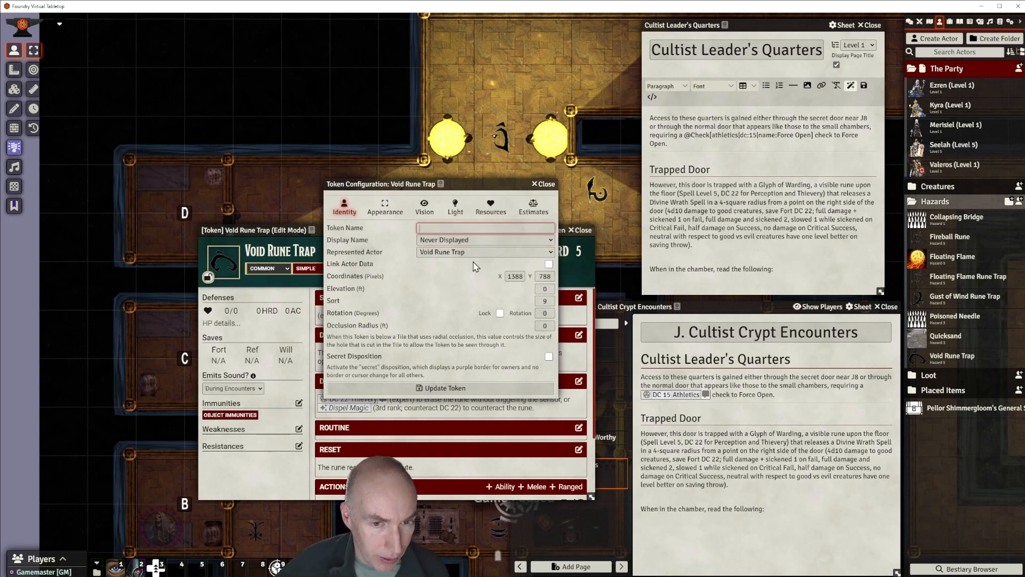
pyautogui.click(452, 386)
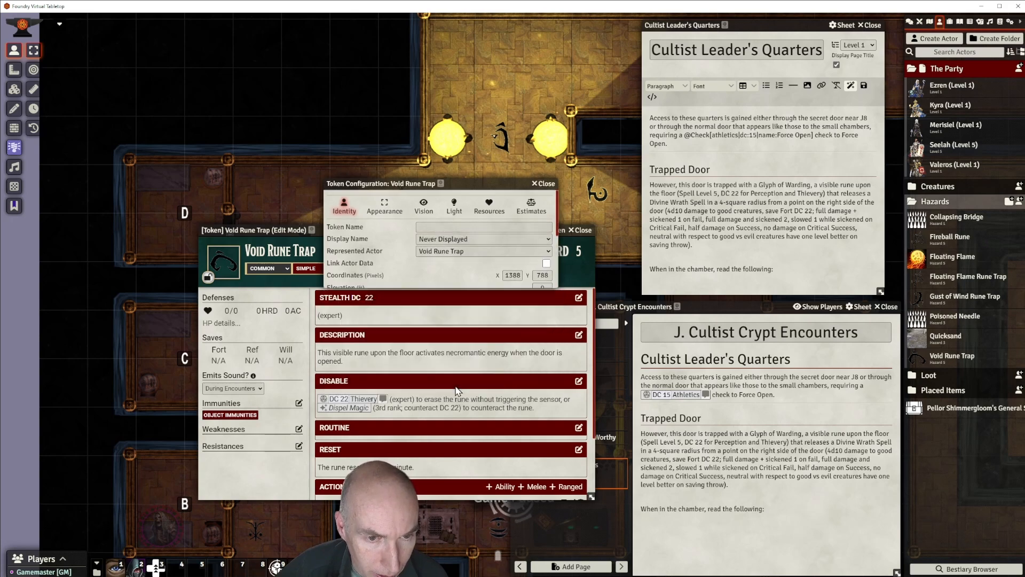
pyautogui.moveTo(460, 229); pyautogui.dragTo(395, 260)
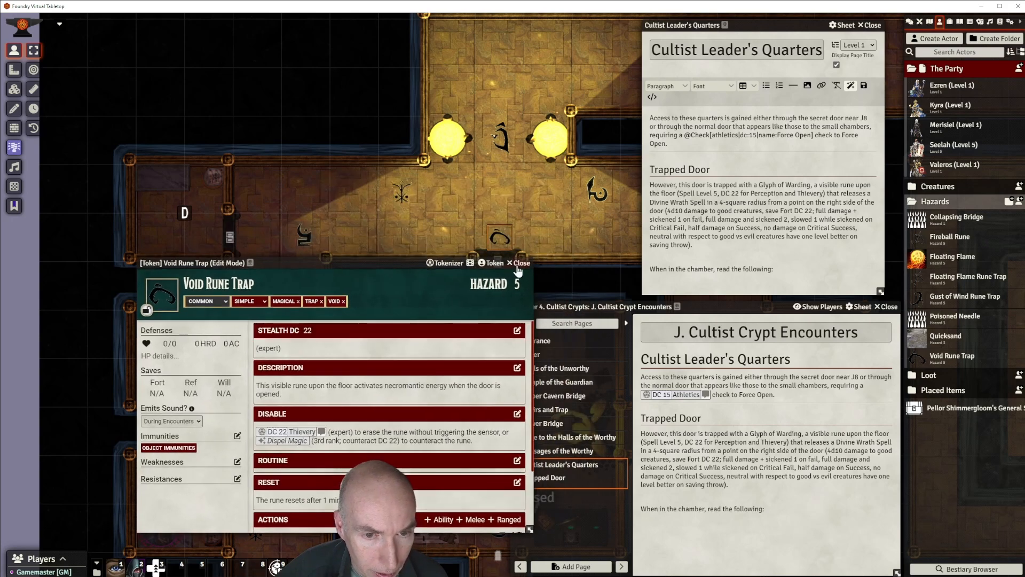
pyautogui.click(517, 264)
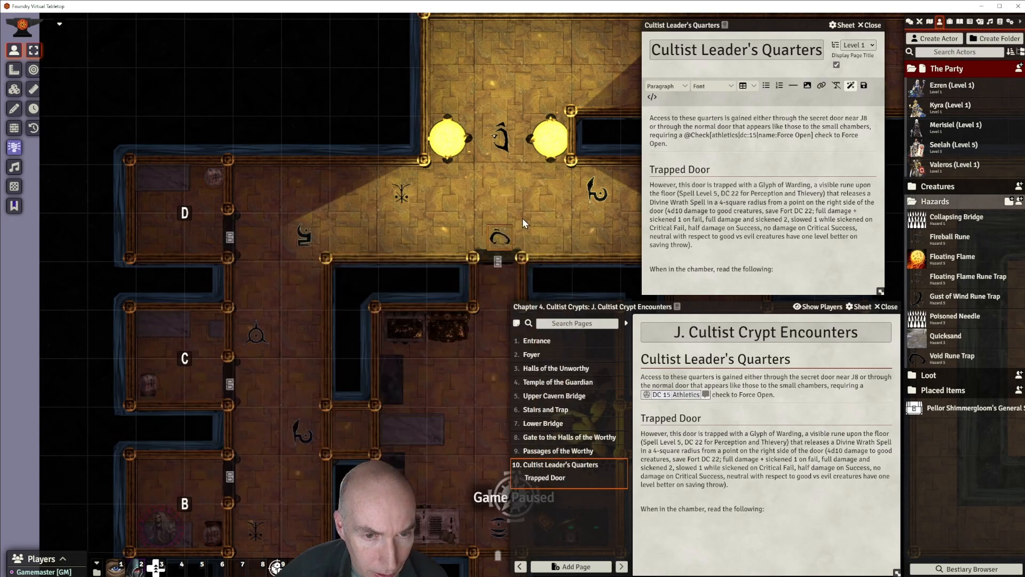
# Set the Void Rune Trap token's name display back to Hovered by Owner, update it and move the sheet off the rune.
pyautogui.rightClick(505, 239)
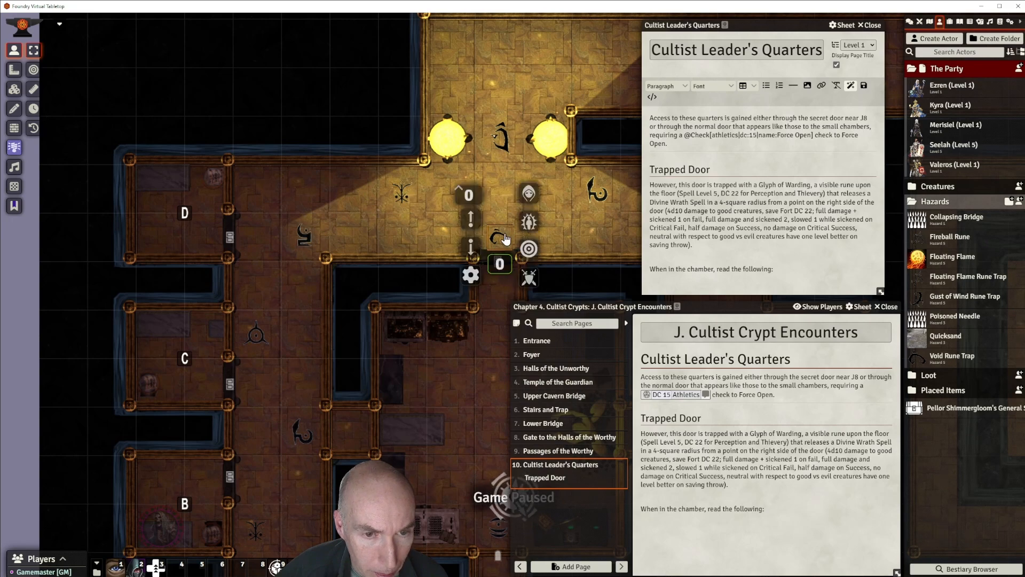
pyautogui.doubleClick(500, 239)
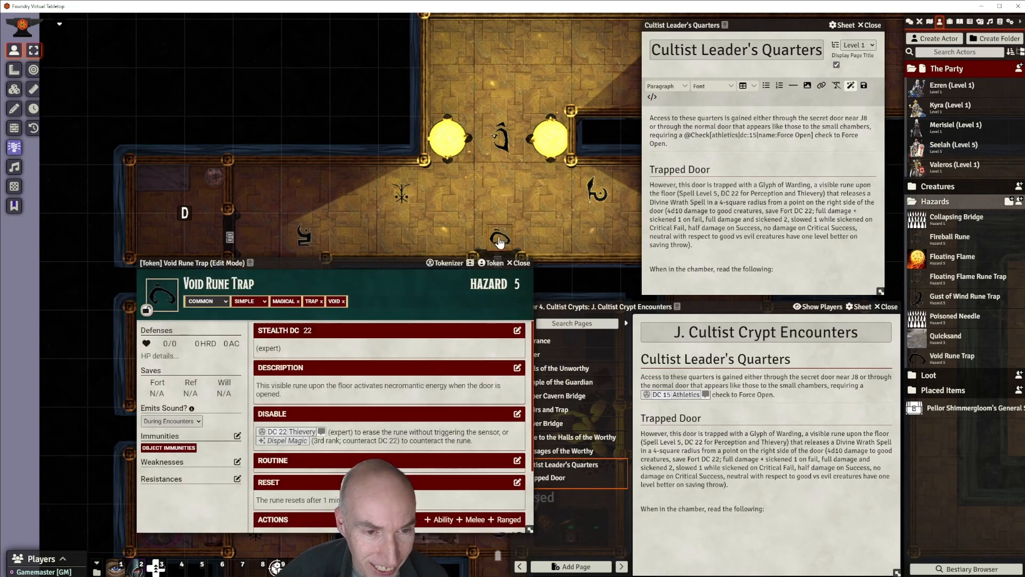
pyautogui.moveTo(382, 264); pyautogui.dragTo(427, 225)
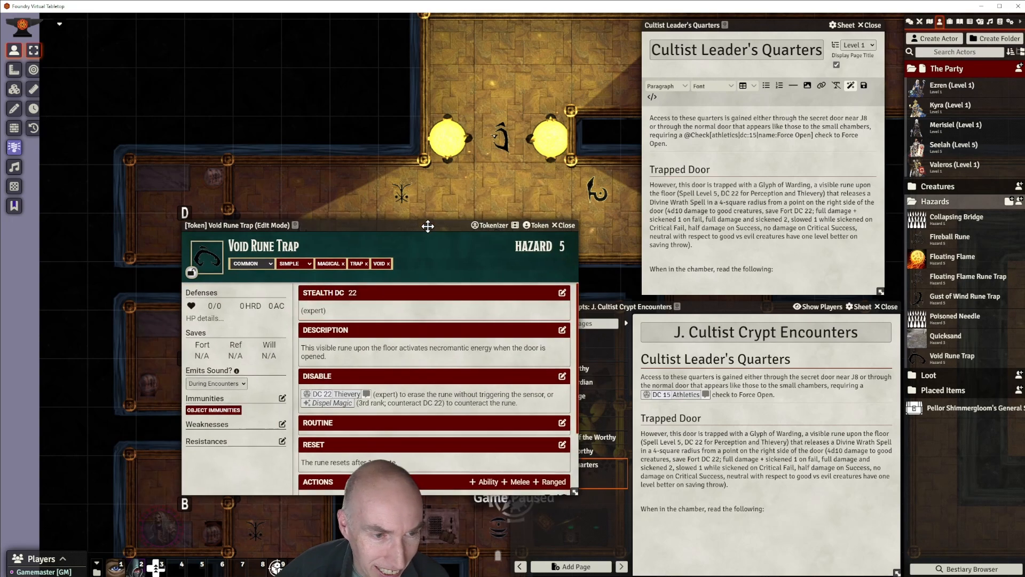
pyautogui.click(536, 226)
pyautogui.moveTo(155, 225); pyautogui.dragTo(494, 200)
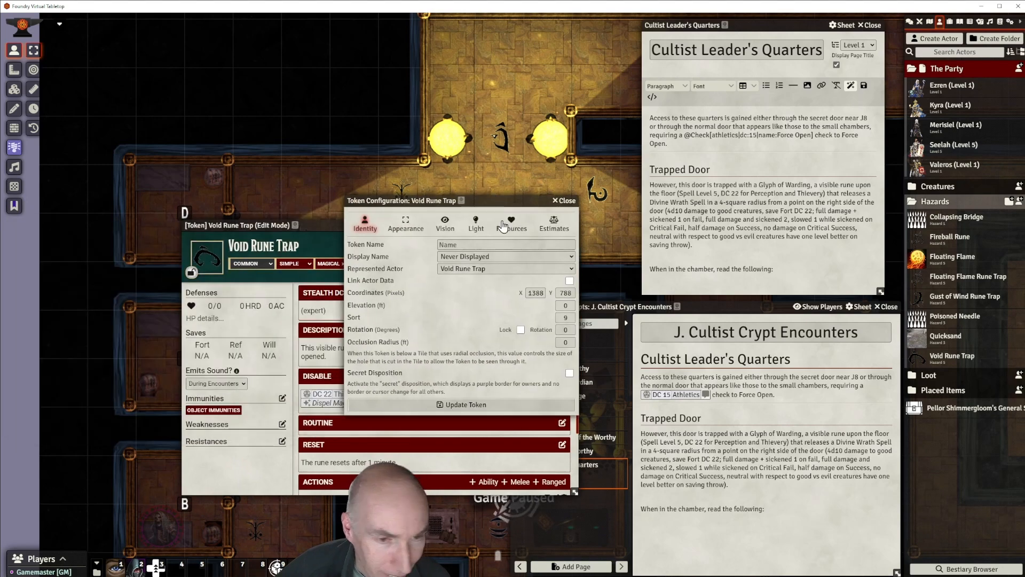
pyautogui.click(565, 260)
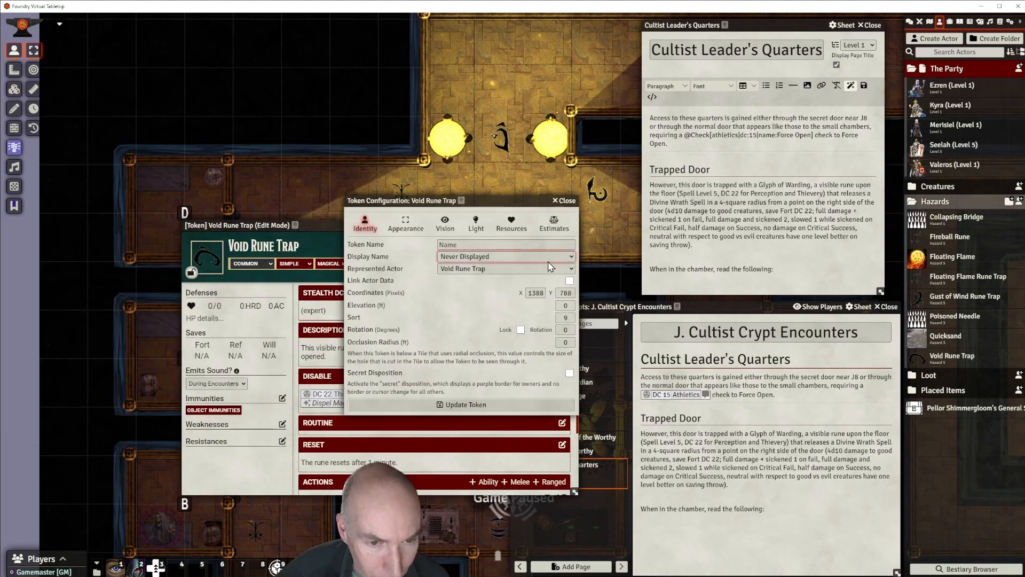
pyautogui.click(504, 284)
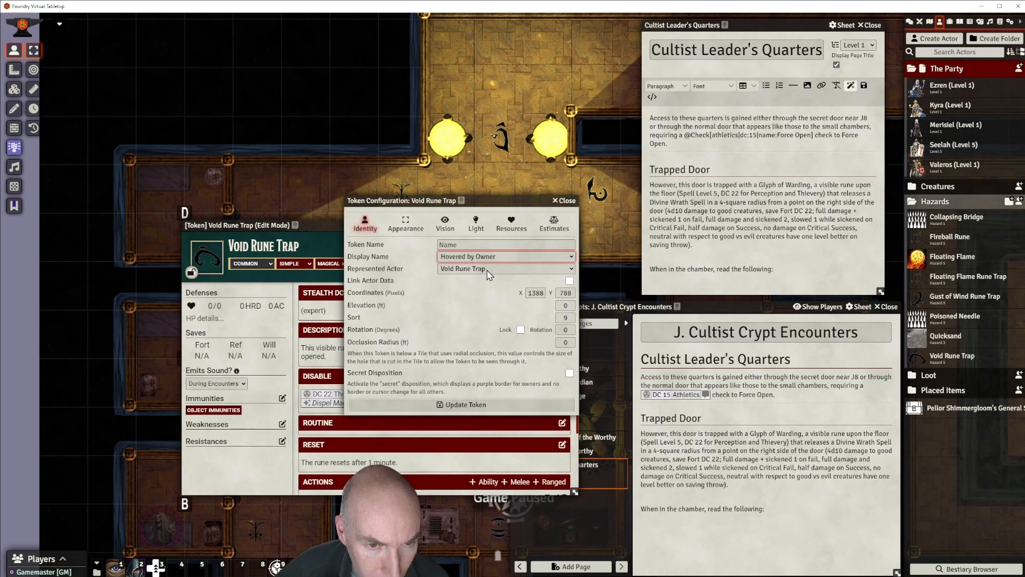
pyautogui.click(480, 402)
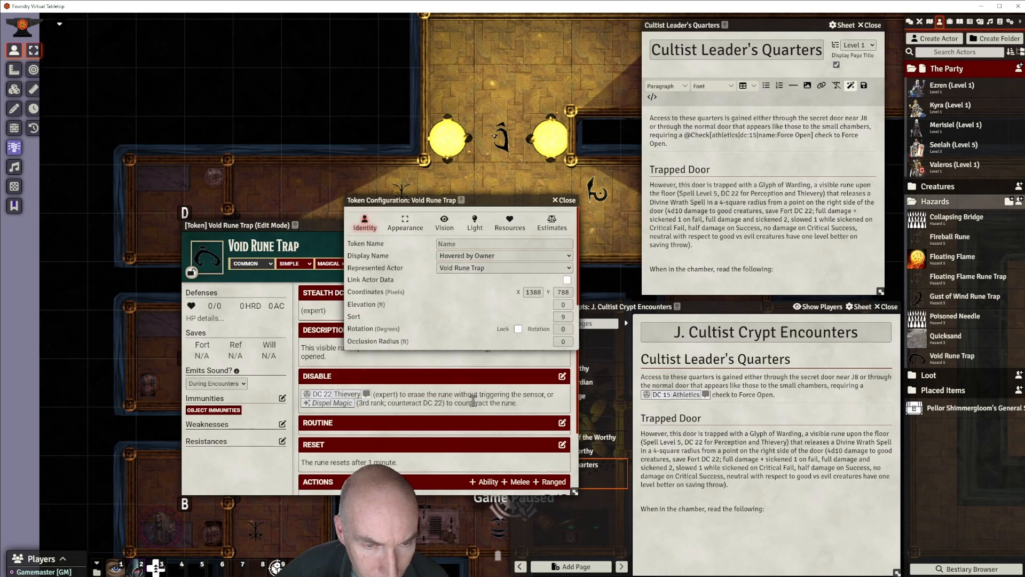
pyautogui.moveTo(443, 220); pyautogui.dragTo(345, 310)
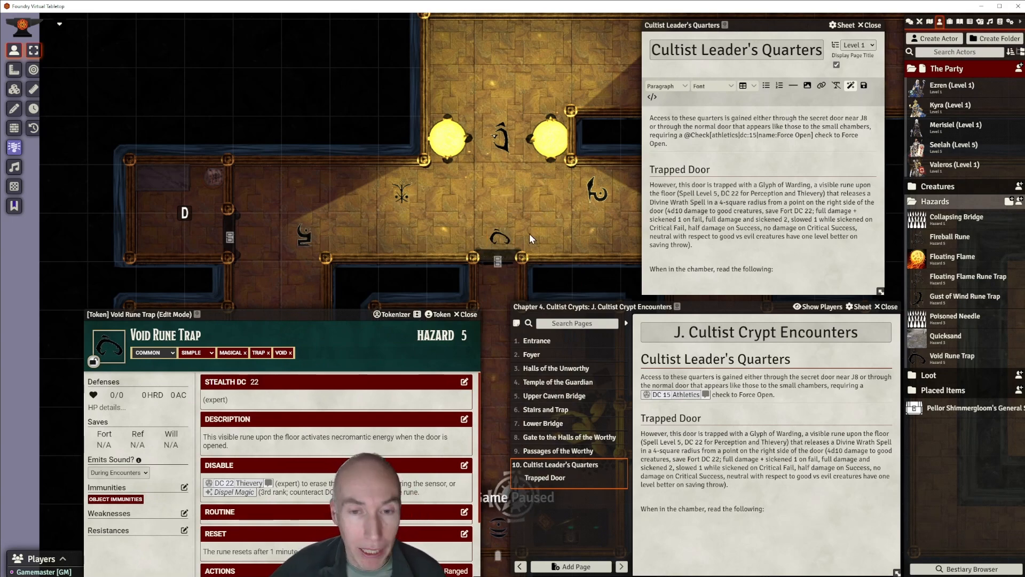
# Examine the map around the trapped door, including the nearby floor runes and the chamber behind it.
pyautogui.scroll(-2, 530, 234)
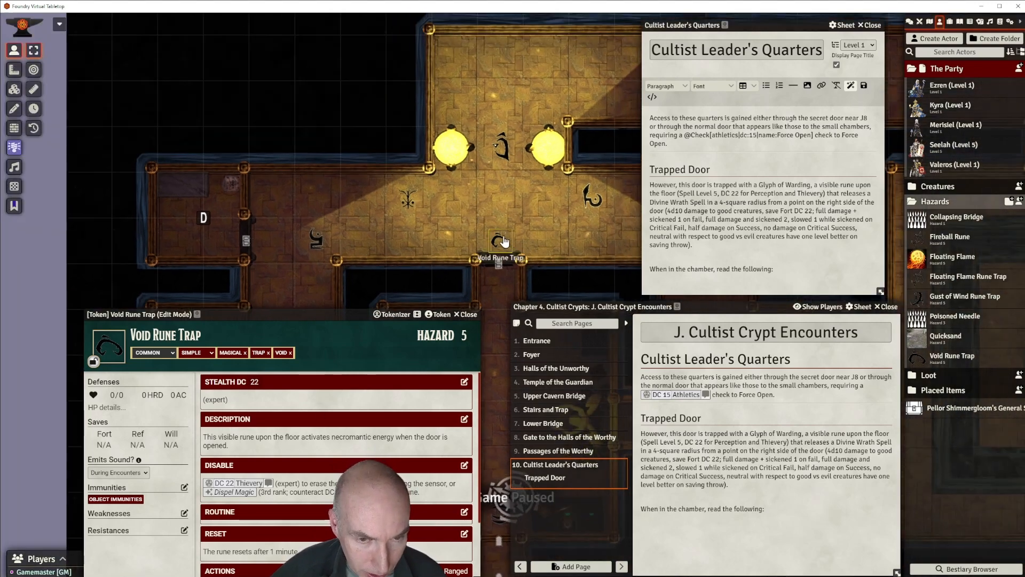
pyautogui.scroll(-5, 549, 208)
pyautogui.moveTo(540, 244); pyautogui.dragTo(511, 85)
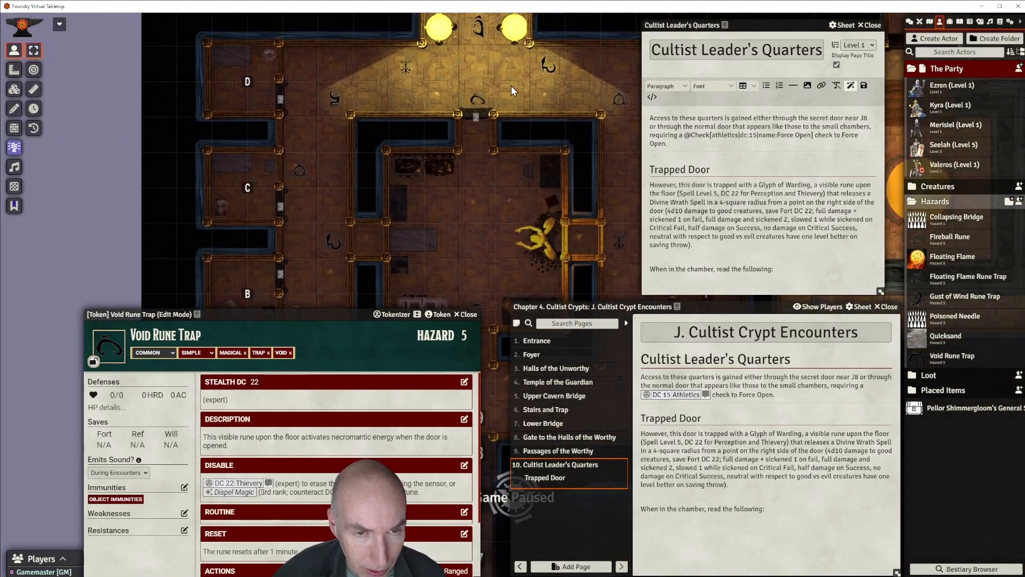
pyautogui.moveTo(450, 230)
pyautogui.mouseDown()
pyautogui.moveTo(495, 133)
pyautogui.moveTo(453, 243)
pyautogui.mouseUp()
pyautogui.scroll(4, 507, 155)
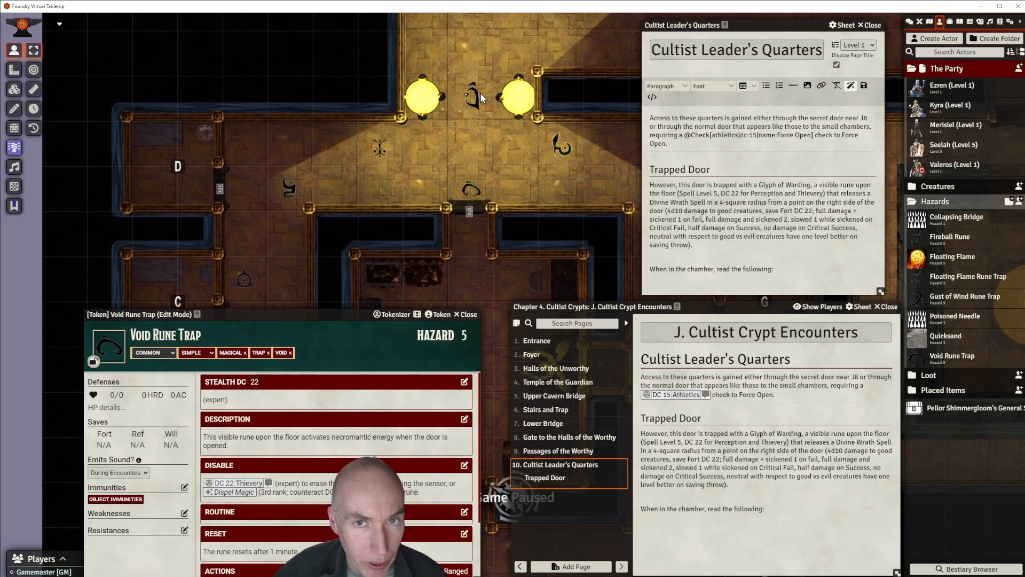
pyautogui.moveTo(484, 145); pyautogui.dragTo(465, 200)
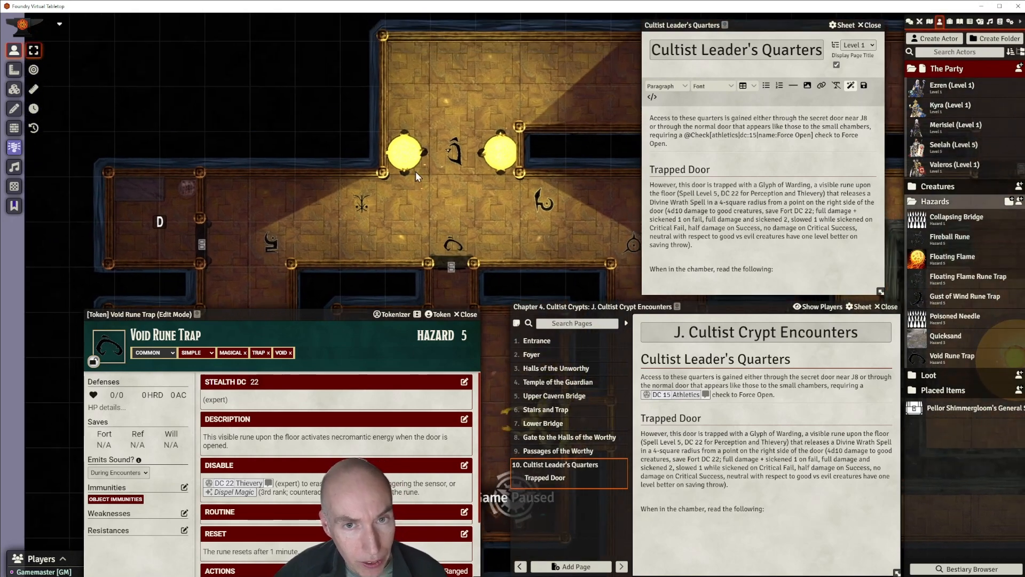
pyautogui.scroll(4, 498, 198)
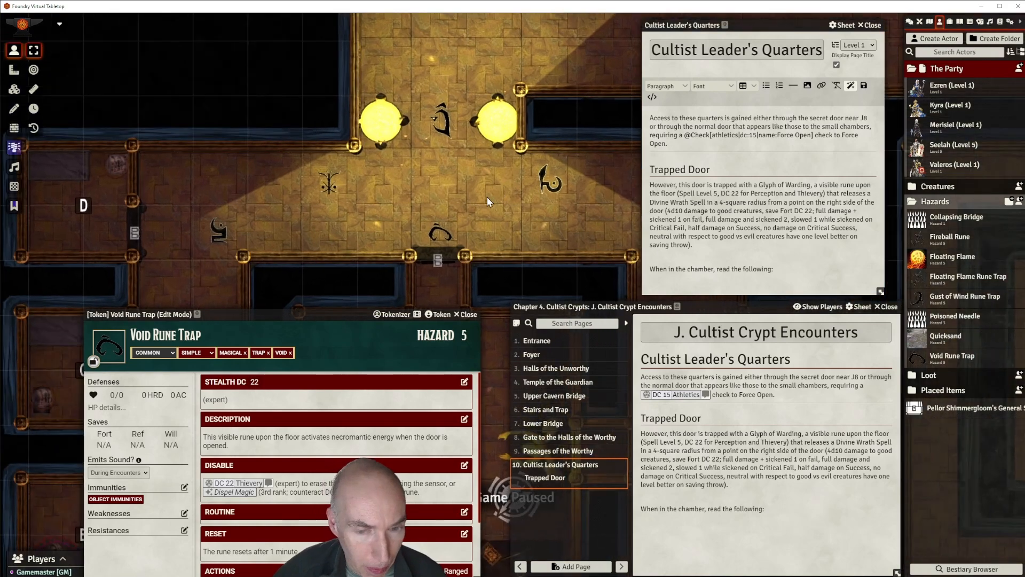
pyautogui.moveTo(488, 199); pyautogui.dragTo(533, 91)
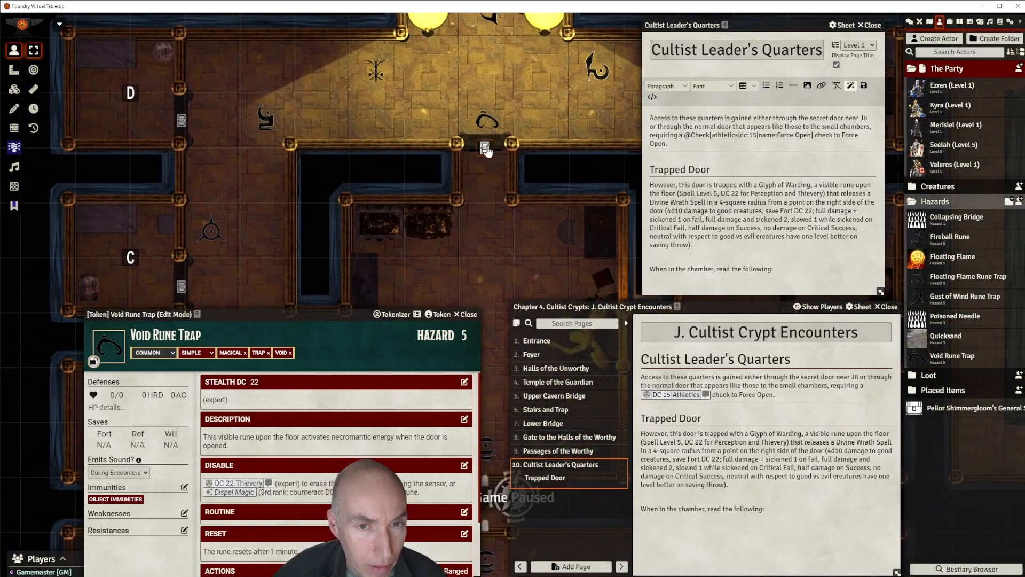
pyautogui.moveTo(530, 114); pyautogui.dragTo(524, 154)
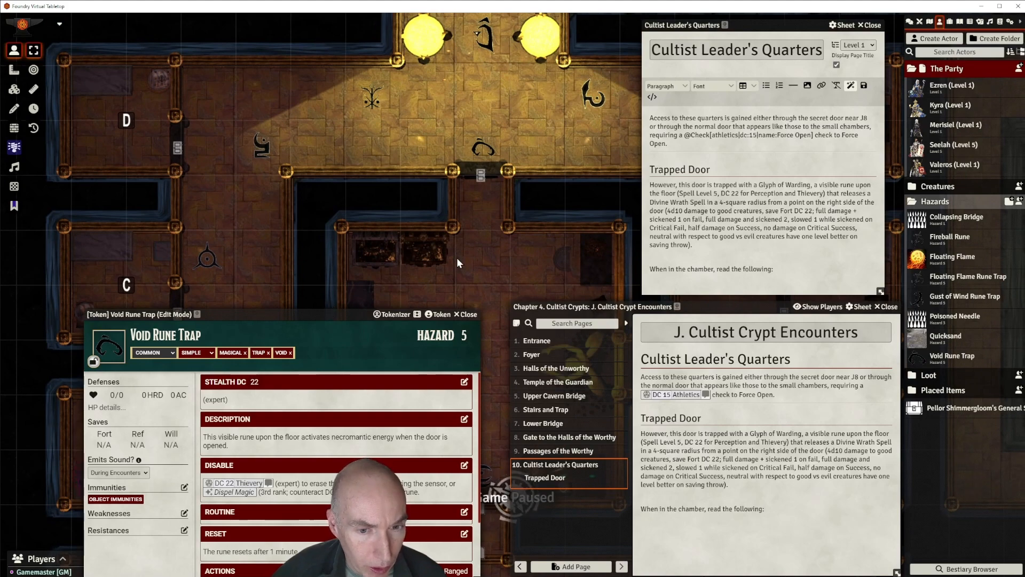
# Close the trap sheet and the crypt encounters journal, and place Seelah's token on the rune west of the trapped door.
pyautogui.click(469, 314)
pyautogui.click(886, 307)
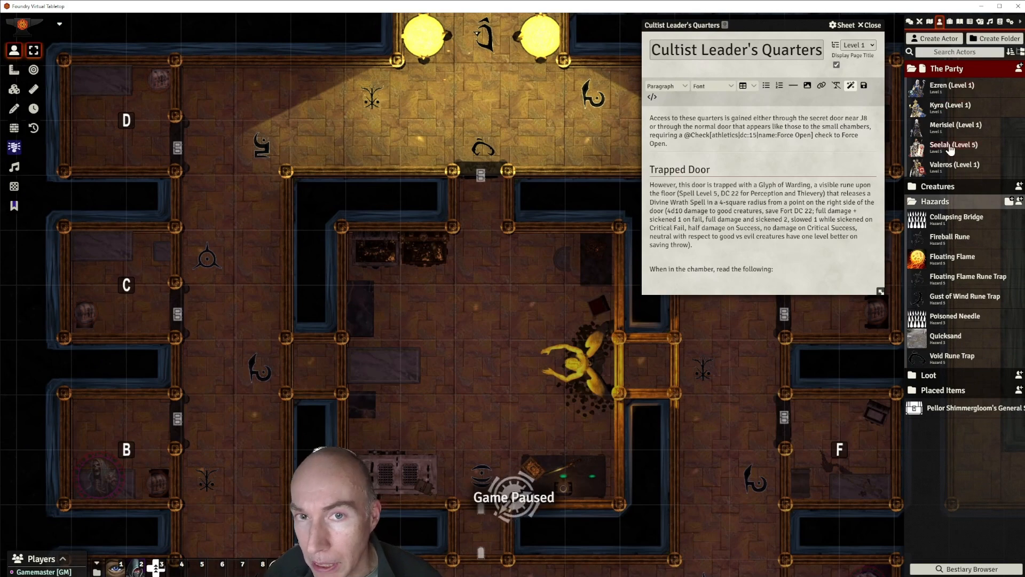
pyautogui.moveTo(951, 149); pyautogui.dragTo(368, 99)
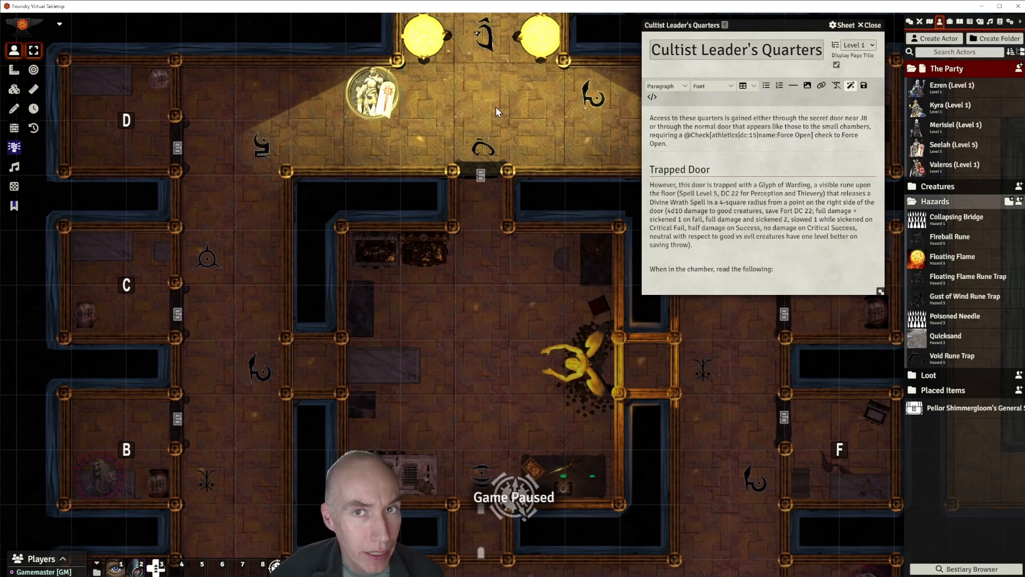
pyautogui.scroll(1, 496, 107)
pyautogui.scroll(-2, 502, 102)
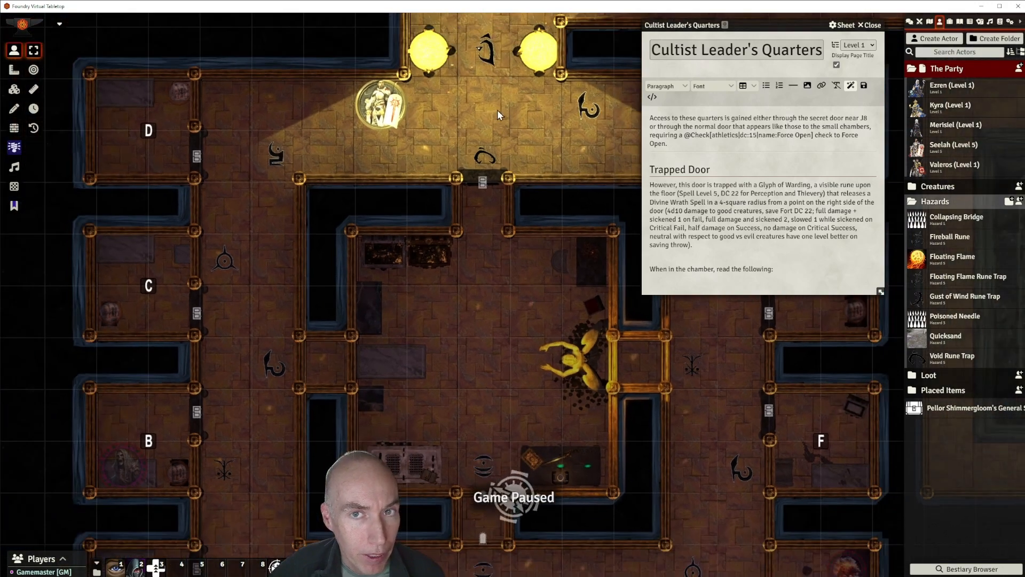
# Move Seelah's token one square east and back again.
pyautogui.moveTo(498, 110); pyautogui.dragTo(510, 146)
pyautogui.click(394, 143)
pyautogui.press('Right')
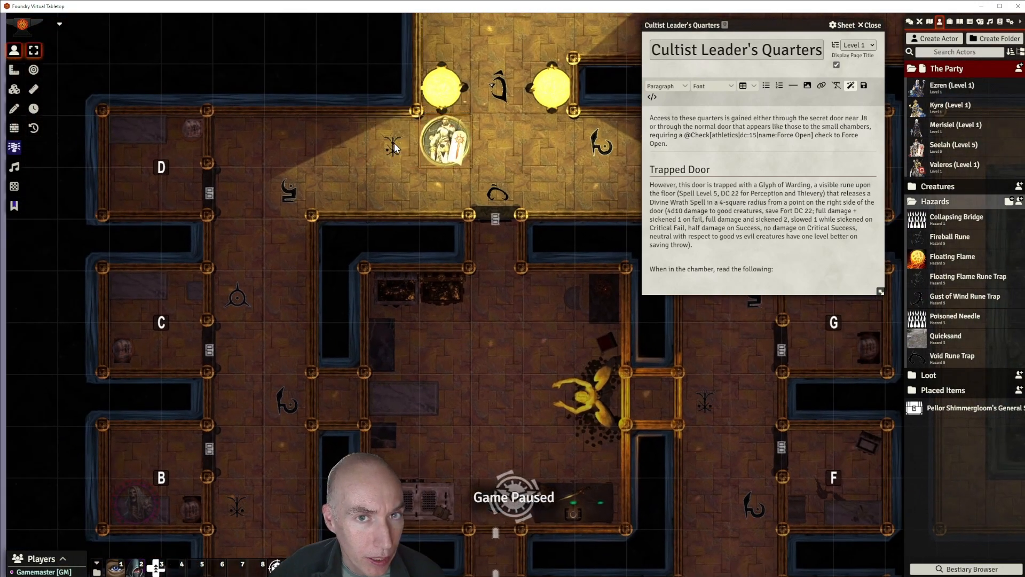
pyautogui.press('Left')
# Open Seelah's character sheet from her token on the map.
pyautogui.scroll(1, 482, 143)
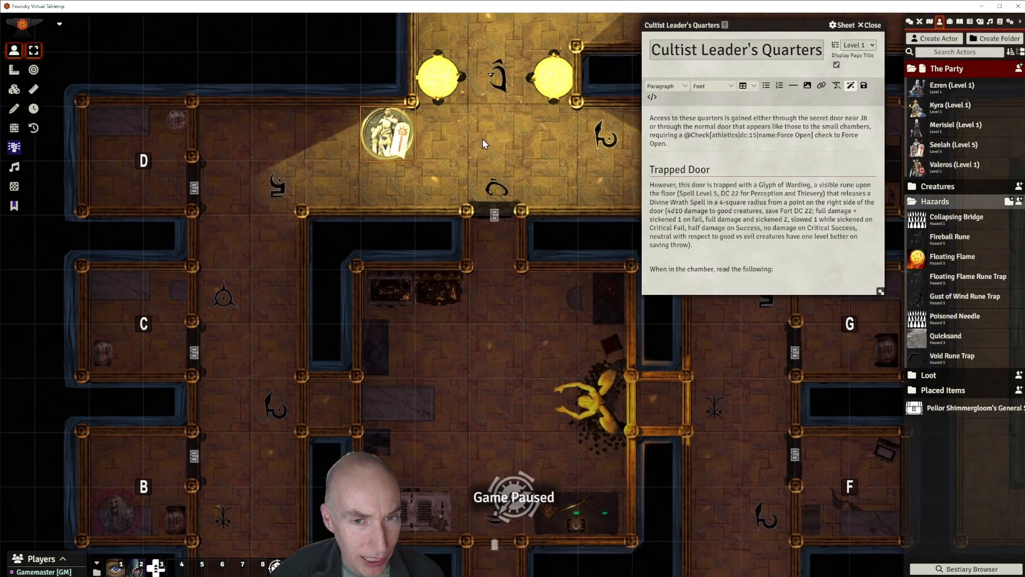
pyautogui.scroll(3, 482, 138)
pyautogui.scroll(-4, 384, 123)
pyautogui.rightClick(401, 144)
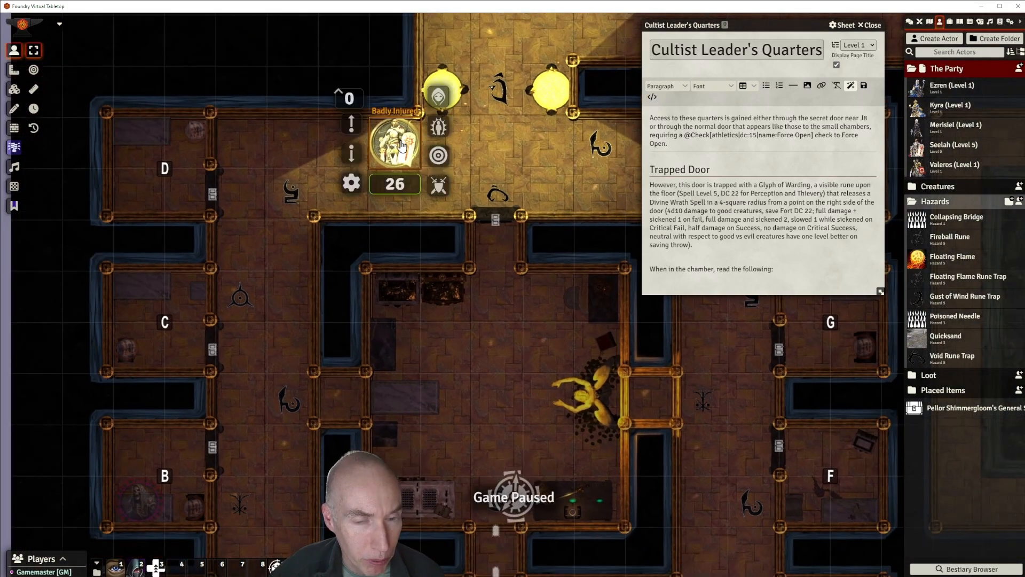
pyautogui.doubleClick(410, 126)
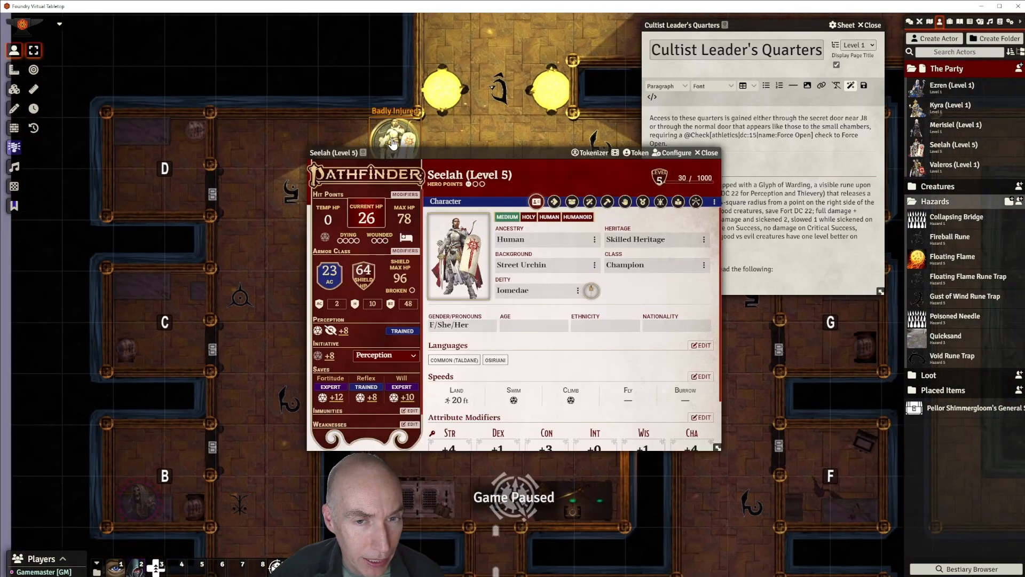
# Restore Seelah's current hit points to 78 and close her character sheet.
pyautogui.click(374, 217)
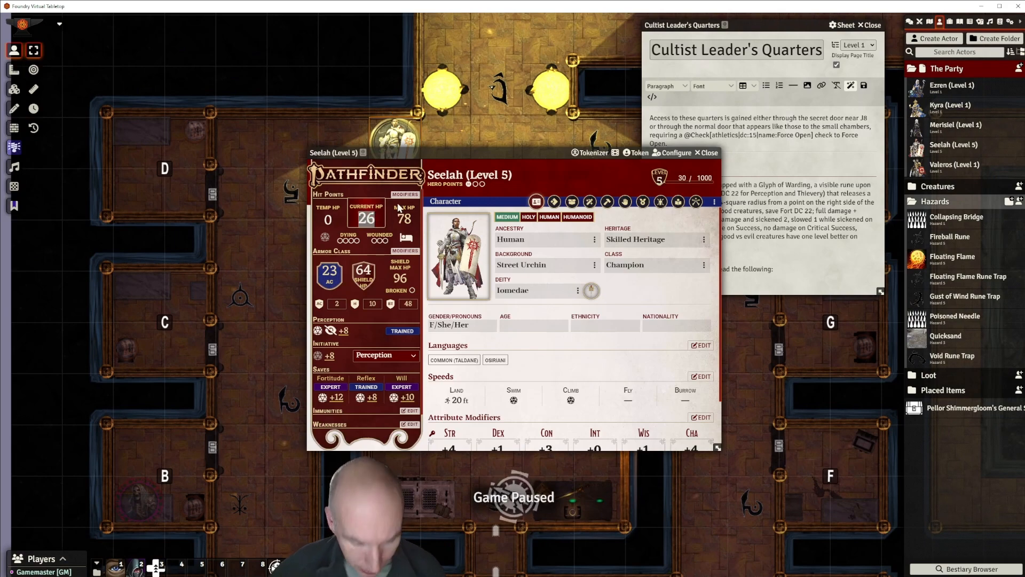
pyautogui.write('78')
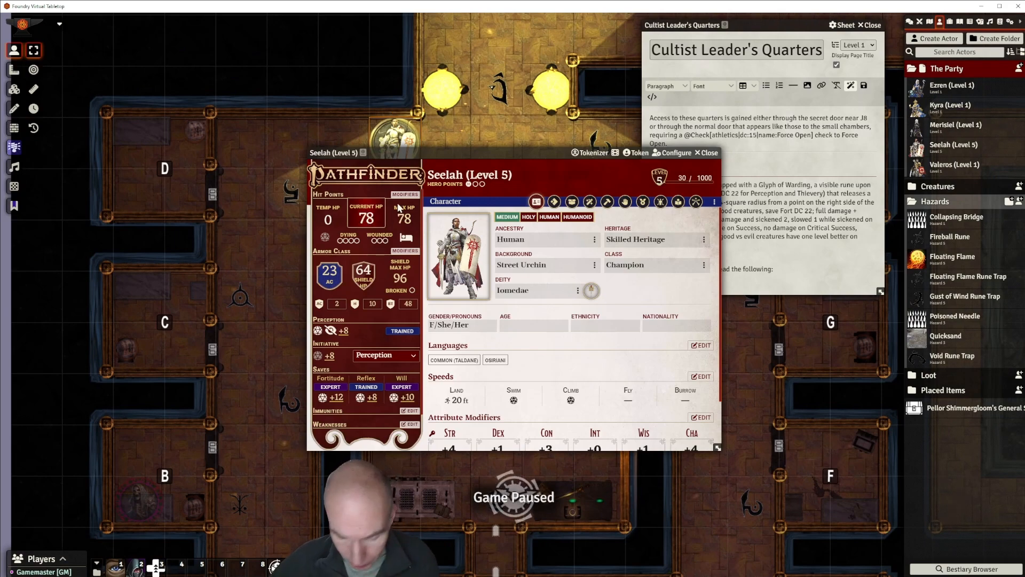
pyautogui.press('Return')
pyautogui.click(708, 152)
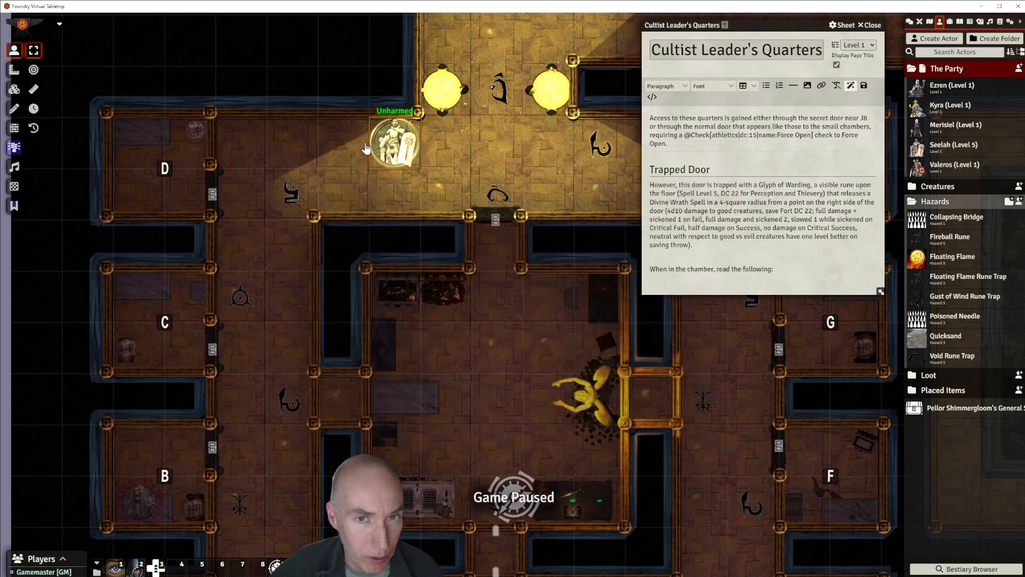
# Close the Cultist Leader's Quarters page and open the Void Rune Trap's sheet from its token at the door, clear of the corridor.
pyautogui.scroll(2, 510, 146)
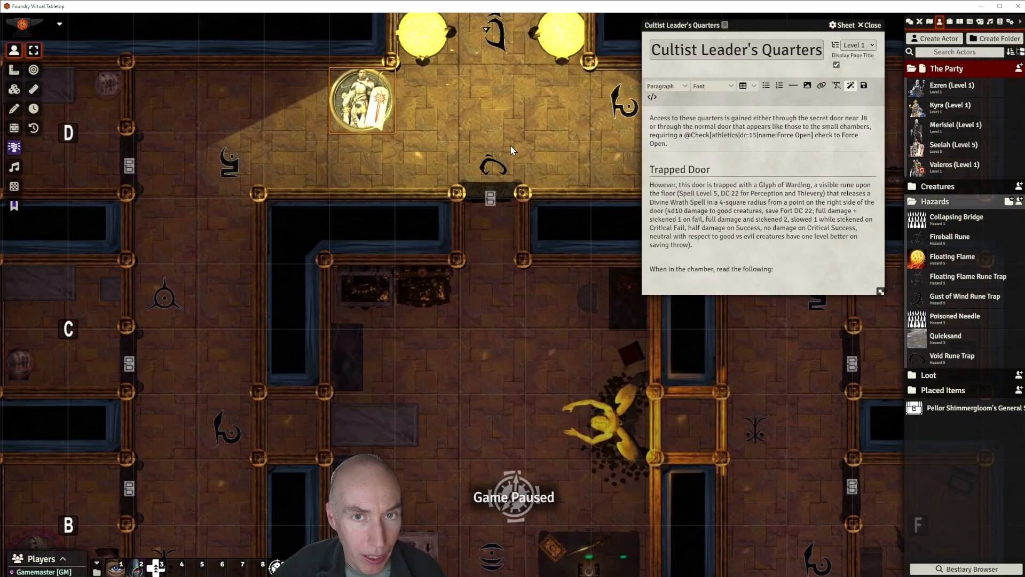
pyautogui.moveTo(530, 135); pyautogui.dragTo(445, 159)
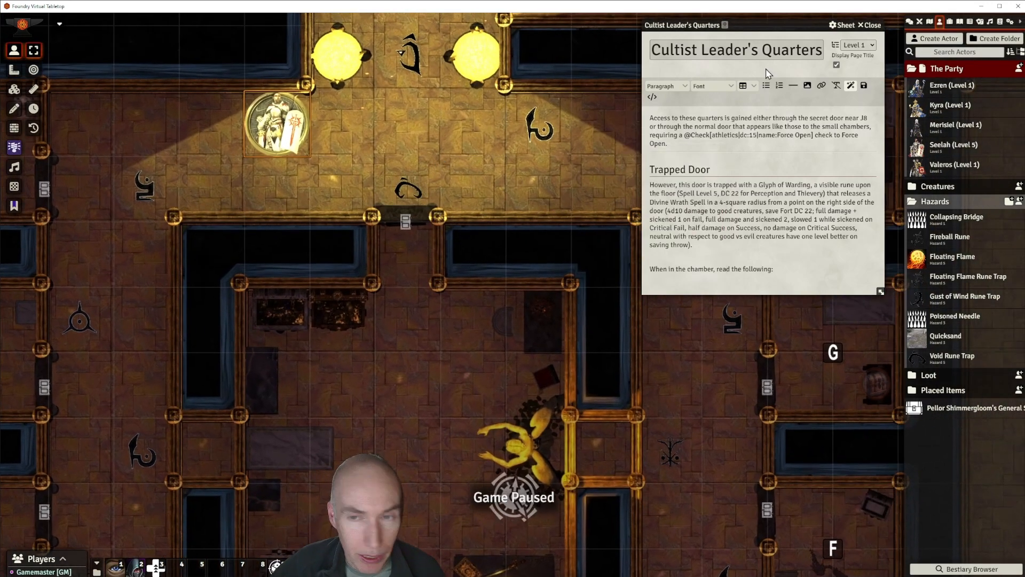
pyautogui.click(874, 27)
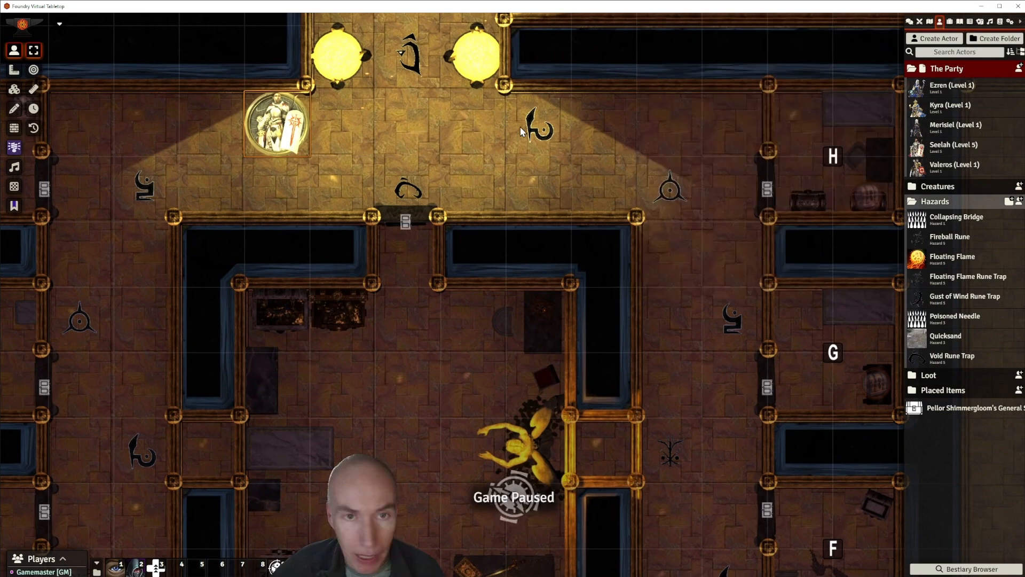
pyautogui.doubleClick(404, 191)
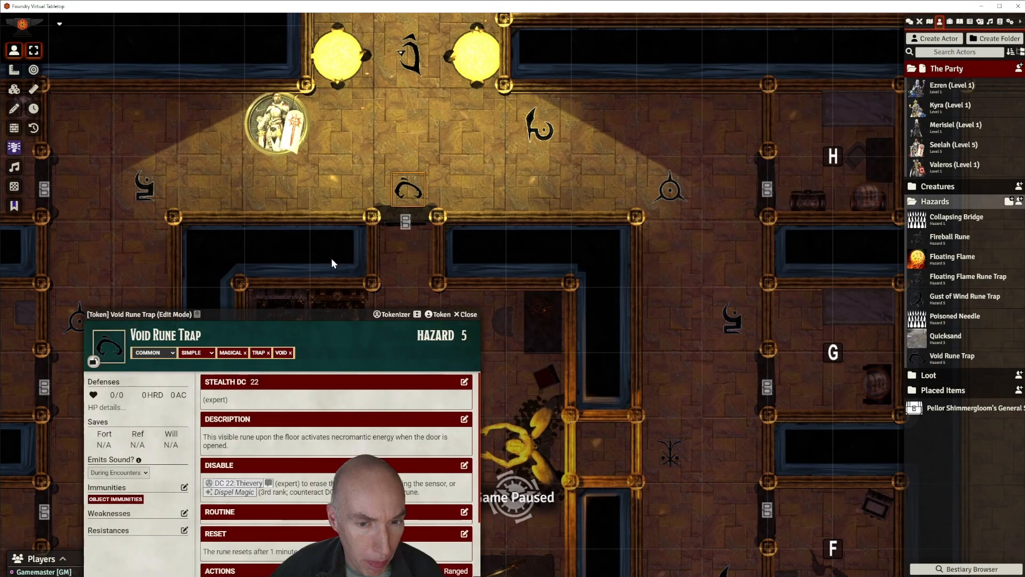
pyautogui.moveTo(428, 296); pyautogui.dragTo(698, 109)
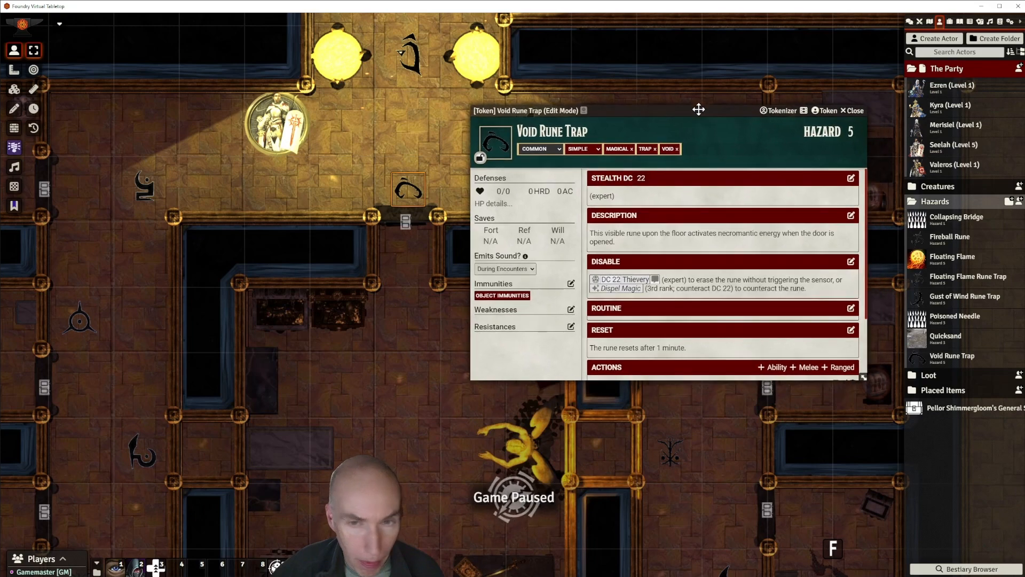
# Show the chat log, expand the trap's Void Burst action and post its 20-foot emanation to chat.
pyautogui.click(909, 23)
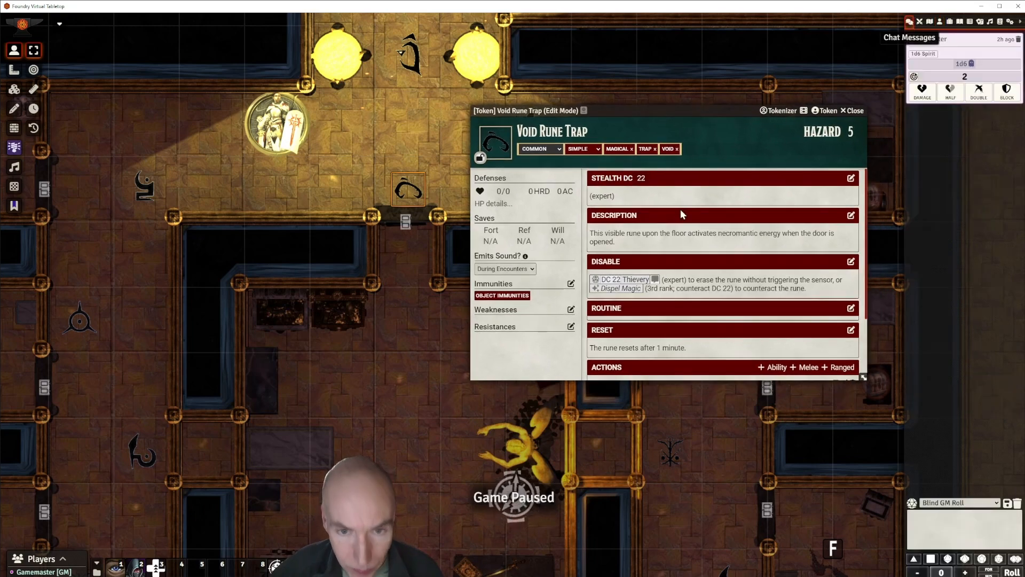
pyautogui.scroll(-3, 686, 238)
pyautogui.click(612, 295)
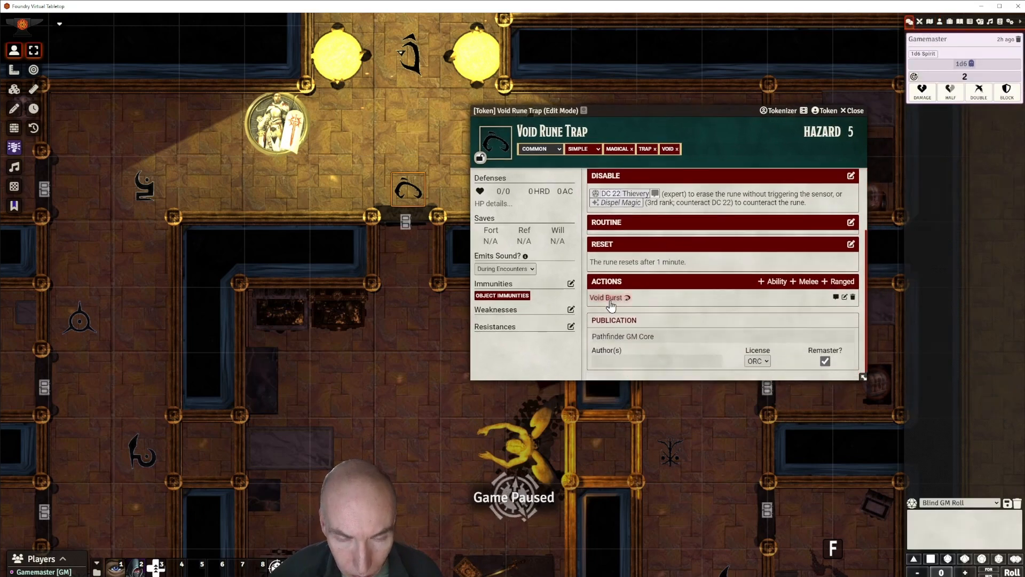
pyautogui.scroll(-2, 743, 258)
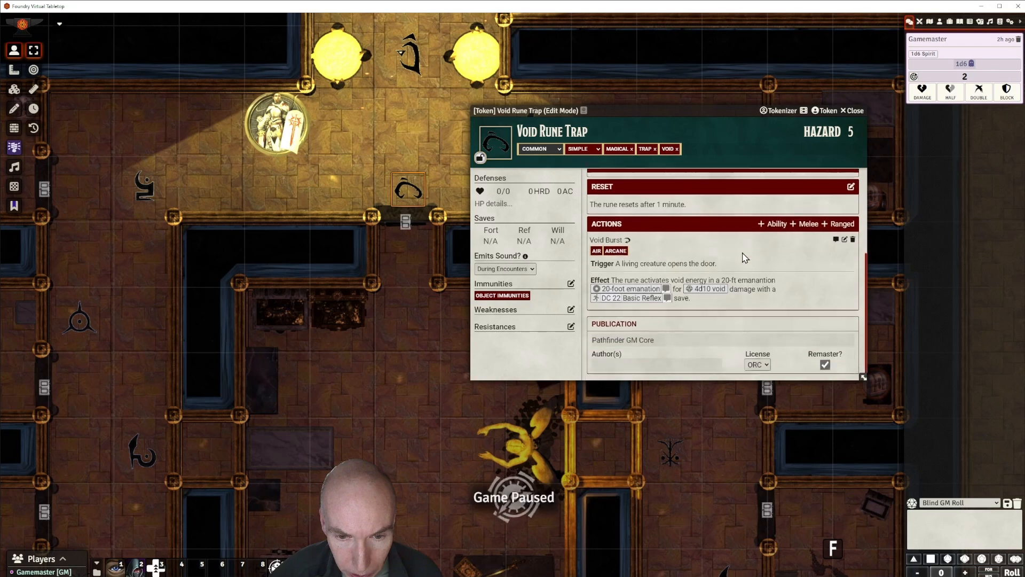
pyautogui.click(665, 284)
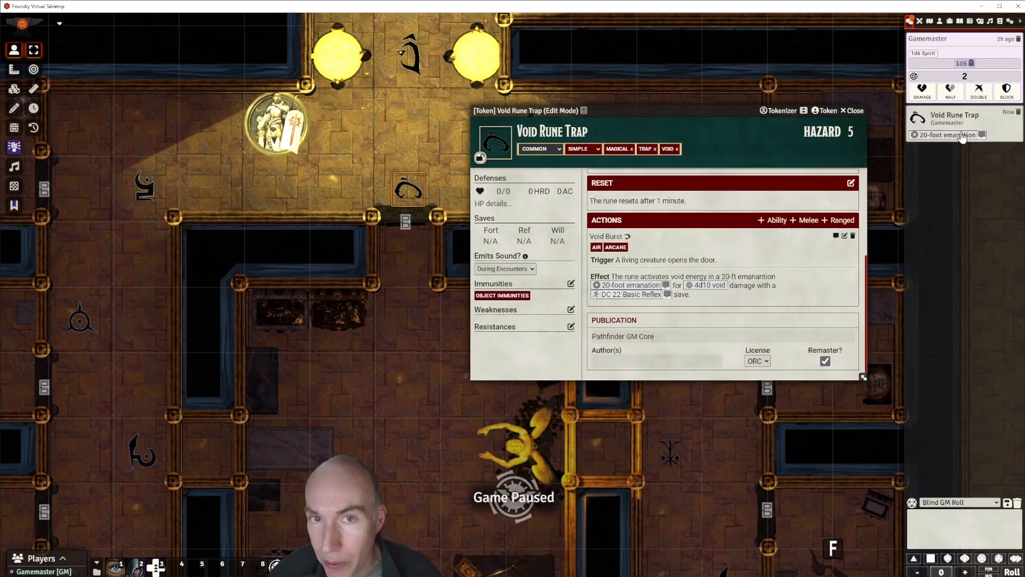
# Place the 20-foot emanation on the Void Rune Trap and target both enemies and allies within it, including self and neutral.
pyautogui.moveTo(683, 107); pyautogui.dragTo(721, 211)
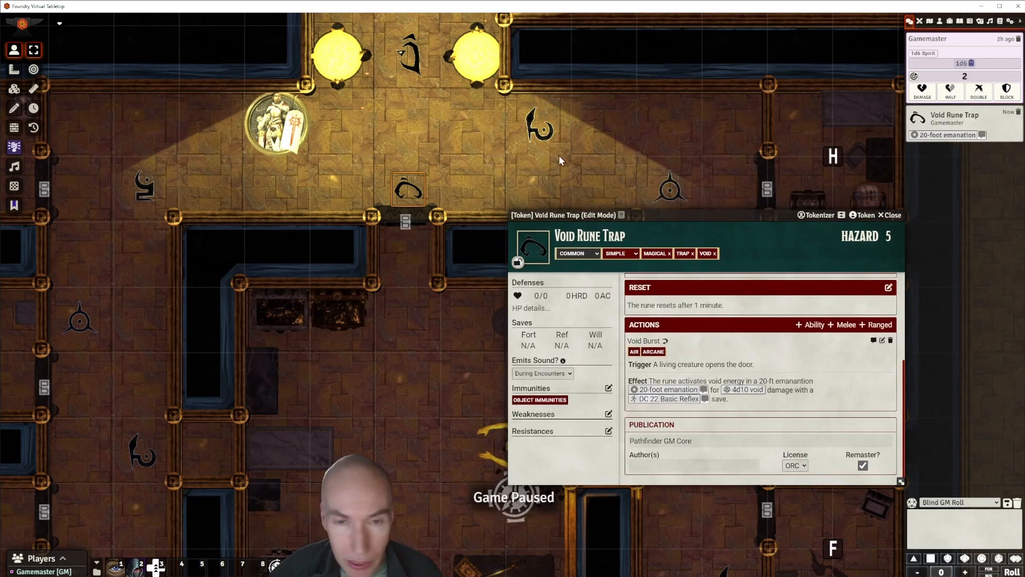
pyautogui.click(948, 135)
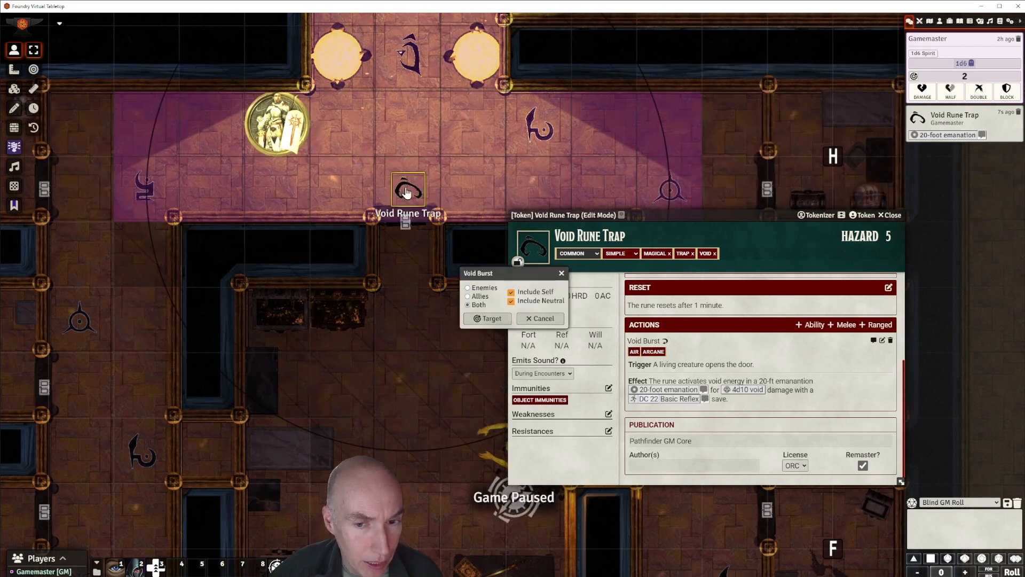
pyautogui.click(498, 319)
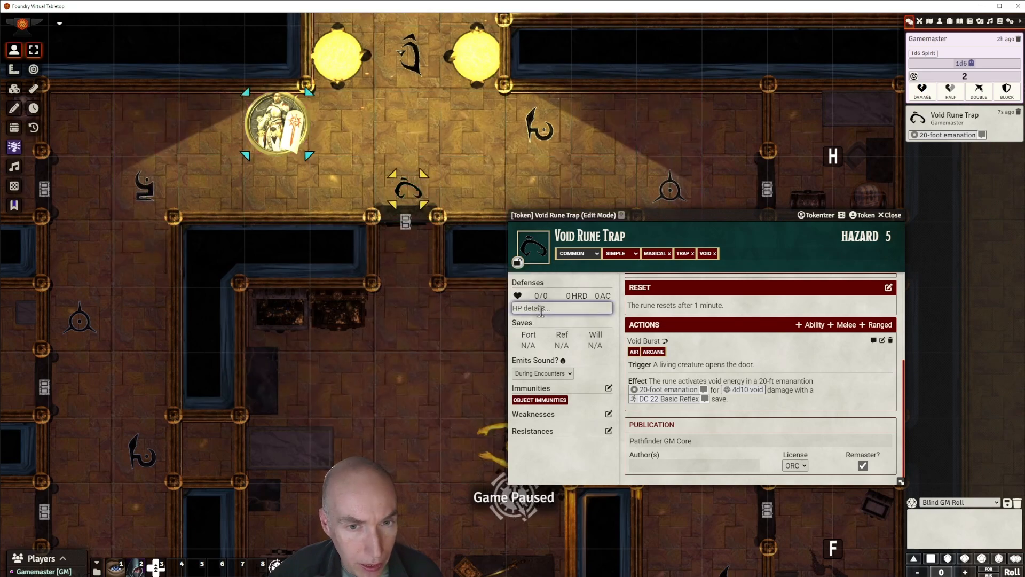
# Roll Void Burst's 4d10 void damage and post its DC 22 Basic Reflex save to chat.
pyautogui.click(743, 389)
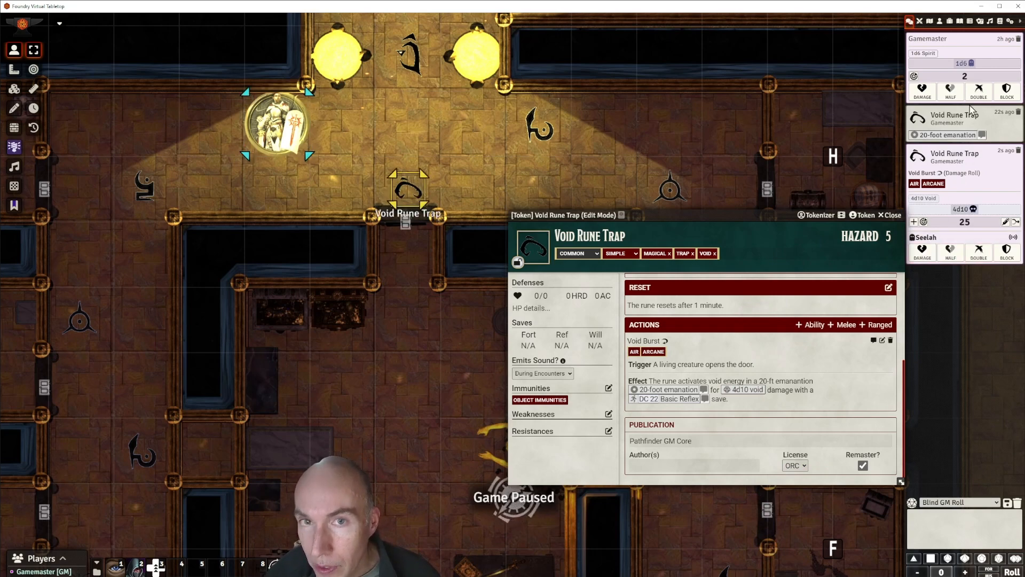
pyautogui.click(704, 399)
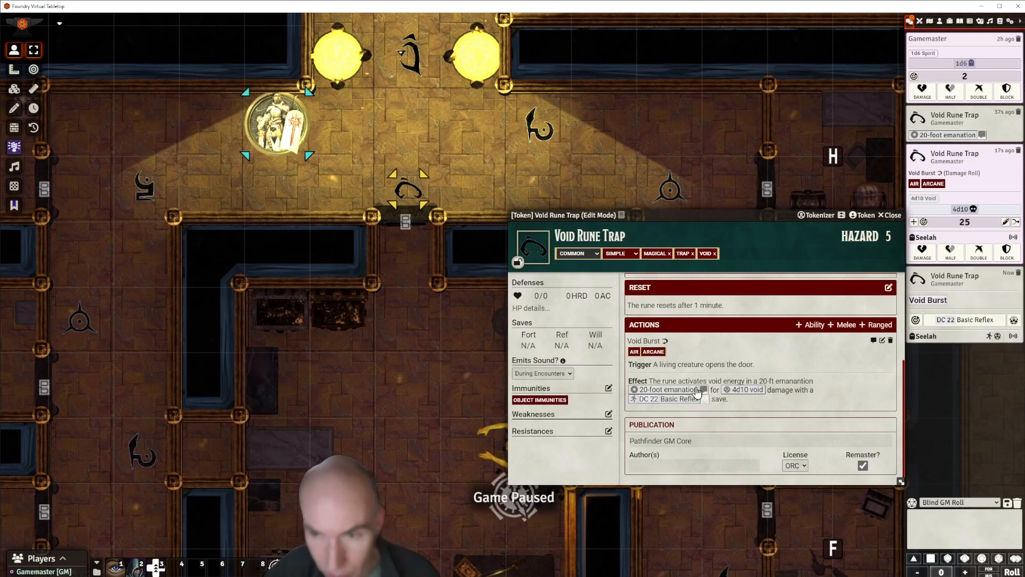
# Roll the DC 22 Basic Reflex save for Seelah and apply half of the Void Burst damage to her.
pyautogui.click(297, 131)
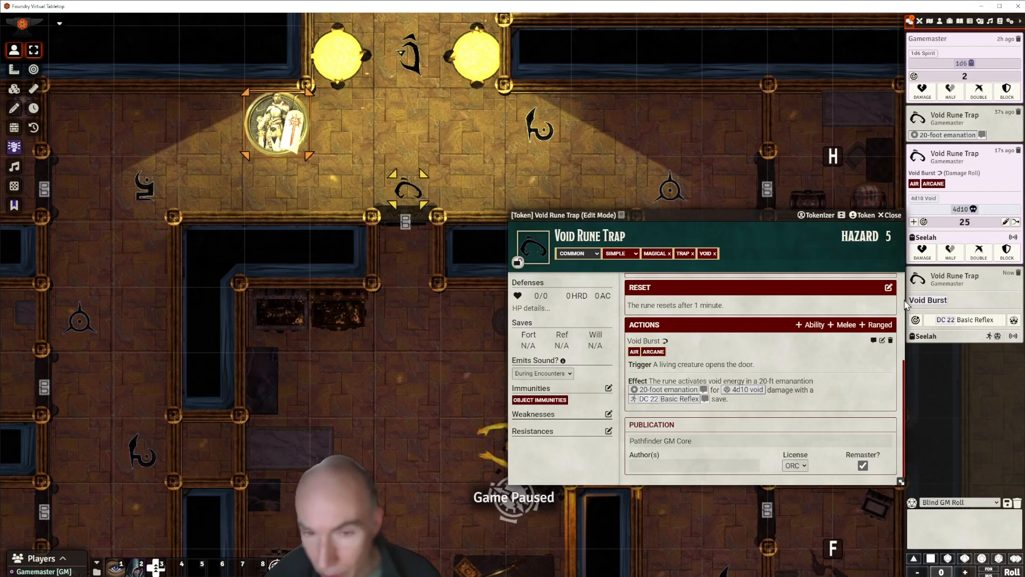
pyautogui.click(978, 321)
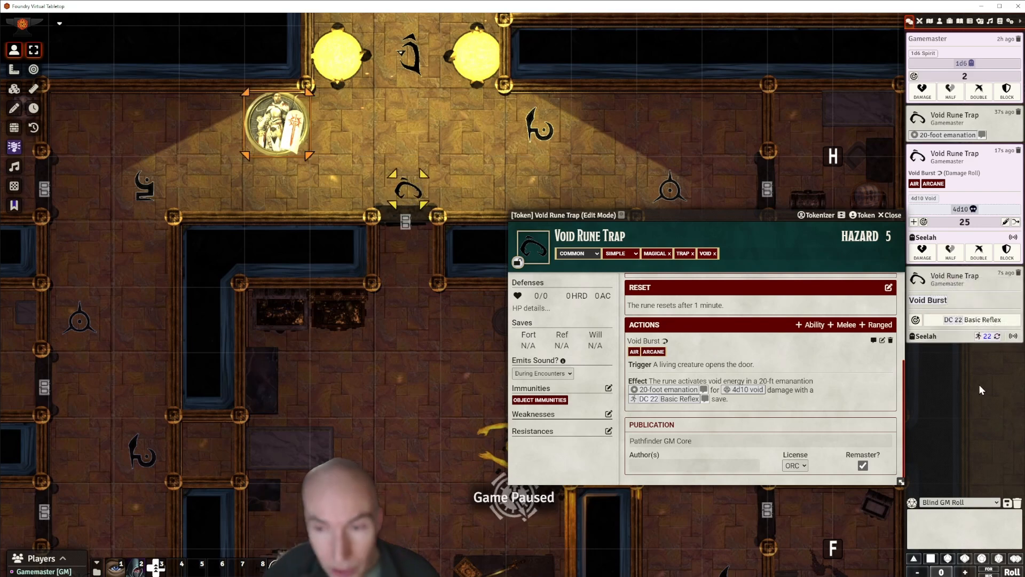
pyautogui.click(951, 253)
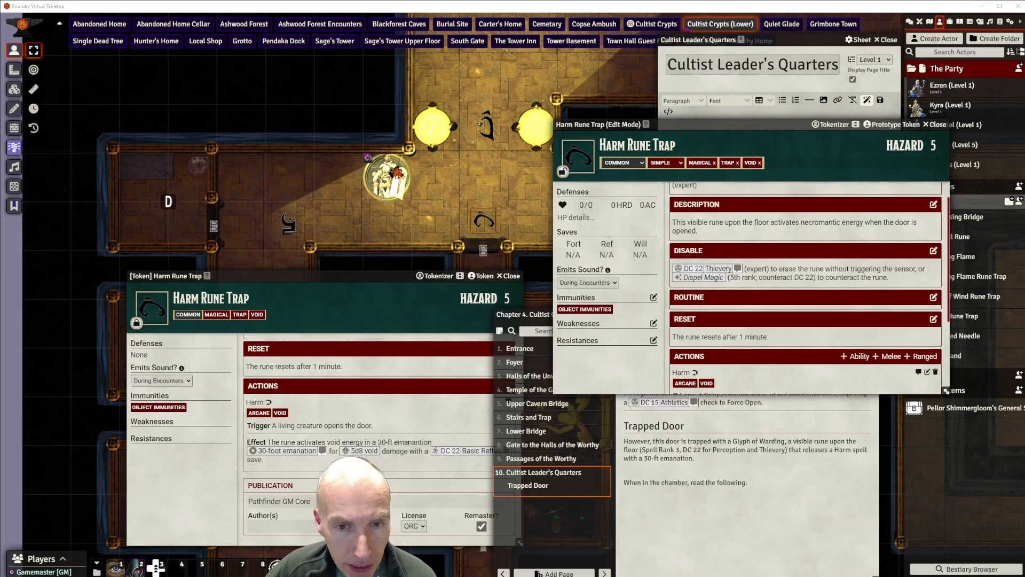
# Review the Harm action on the Harm Rune Trap's actor sheet, then close both the actor and token sheets.
pyautogui.moveTo(719, 123); pyautogui.dragTo(729, 106)
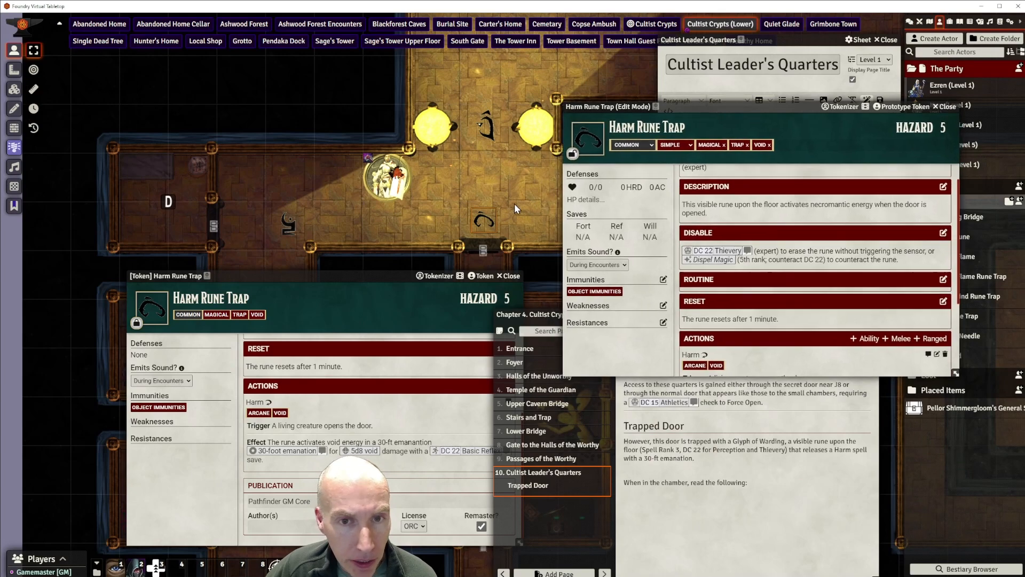
pyautogui.scroll(-3, 746, 239)
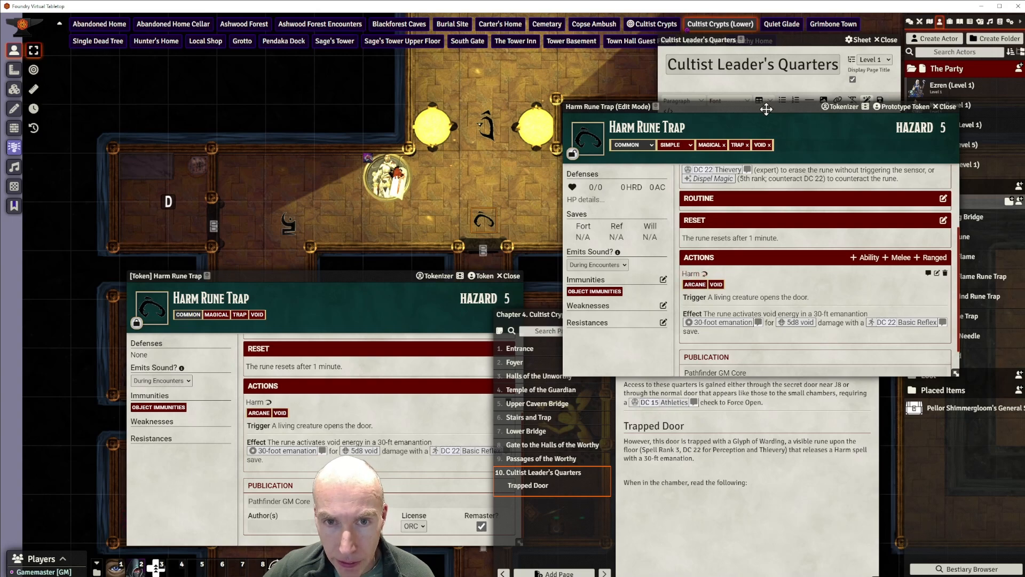
pyautogui.moveTo(762, 104); pyautogui.dragTo(750, 133)
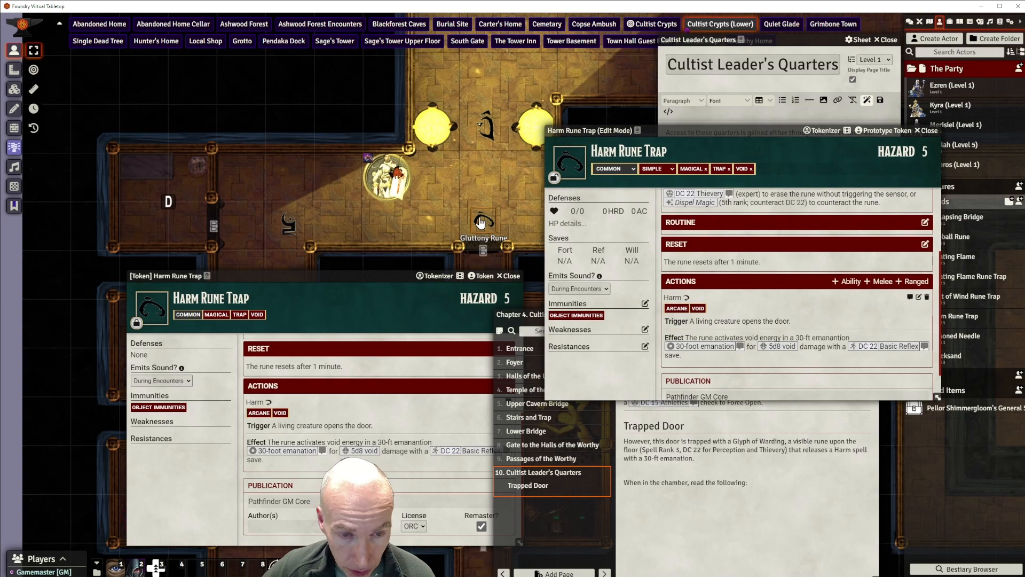
pyautogui.scroll(-1, 720, 317)
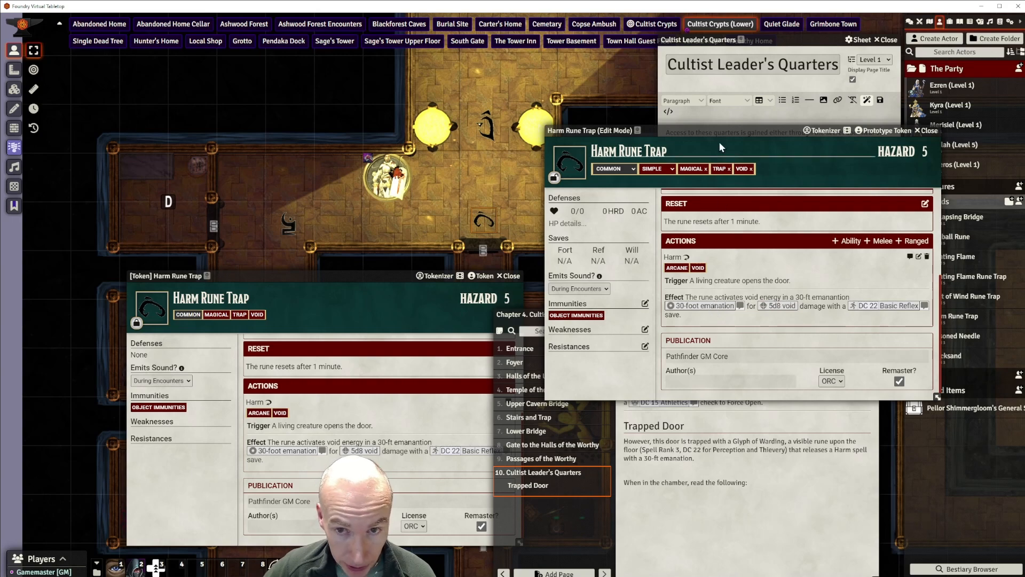
pyautogui.moveTo(722, 133); pyautogui.dragTo(686, 126)
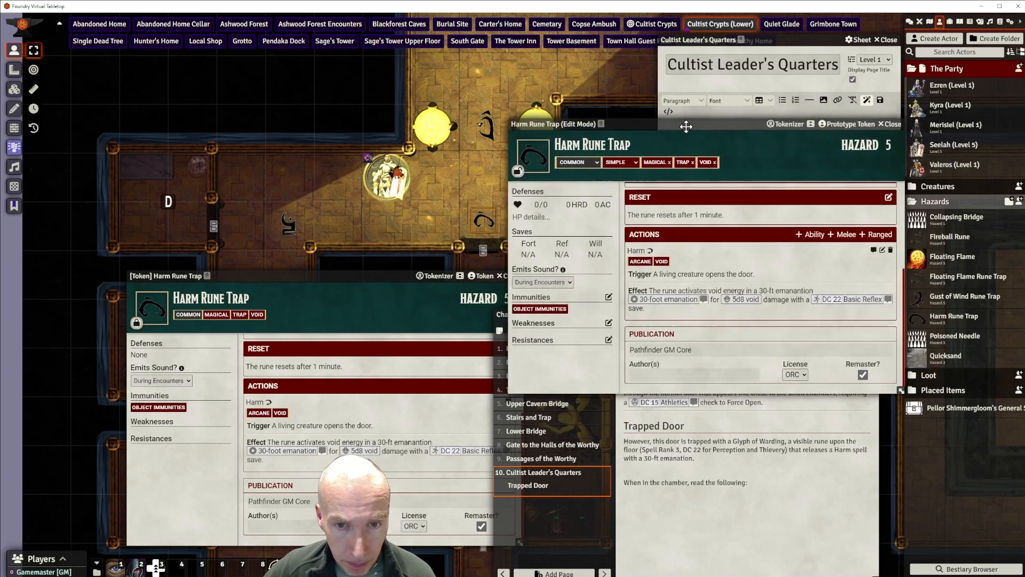
pyautogui.click(889, 124)
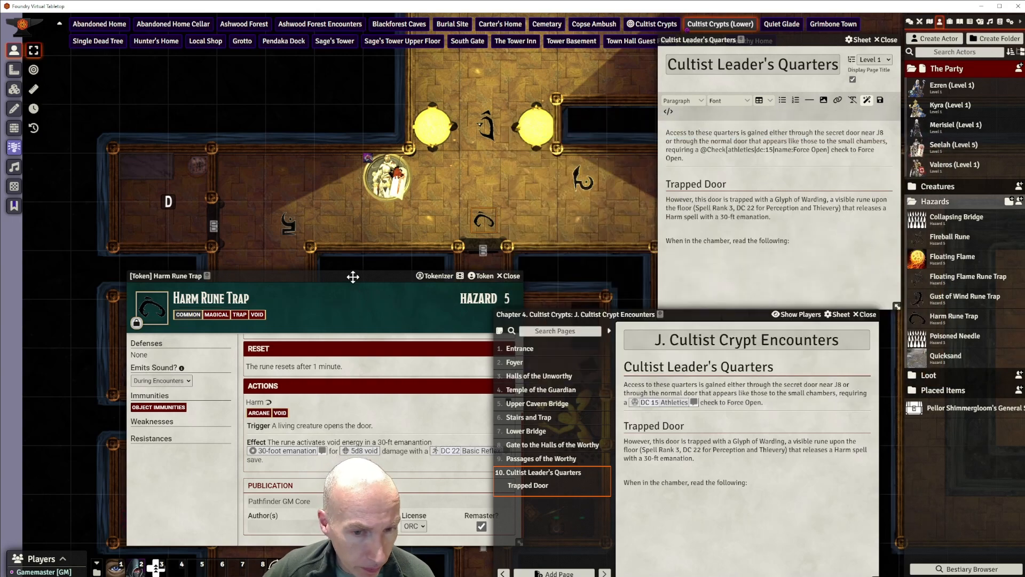
pyautogui.moveTo(353, 276); pyautogui.dragTo(348, 260)
pyautogui.click(505, 260)
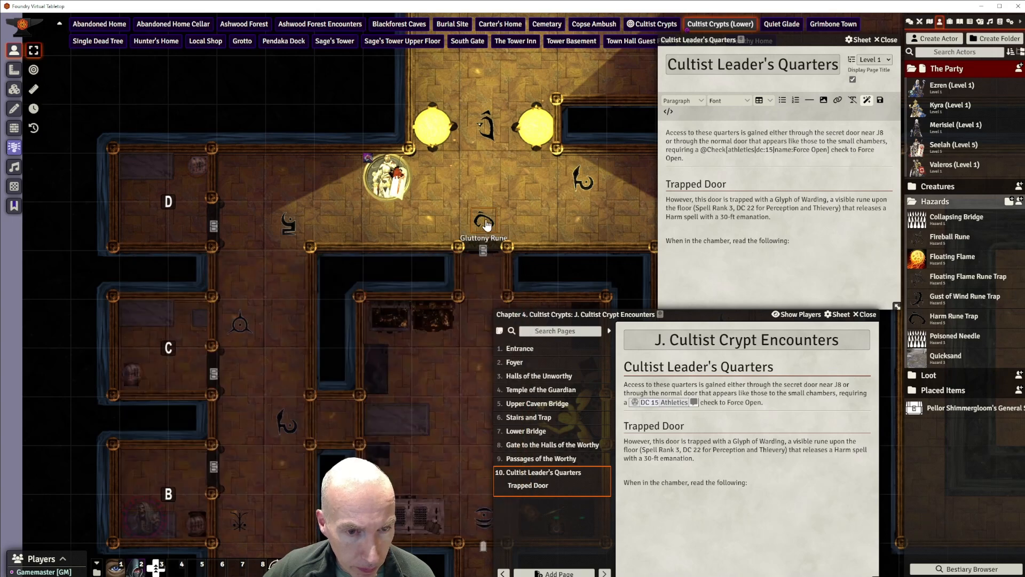
# Add a horizontal rule and an "Inside the Room" Heading 2 below the Trapped Door paragraph on the Cultist Leader's Quarters page.
pyautogui.moveTo(680, 314); pyautogui.dragTo(693, 314)
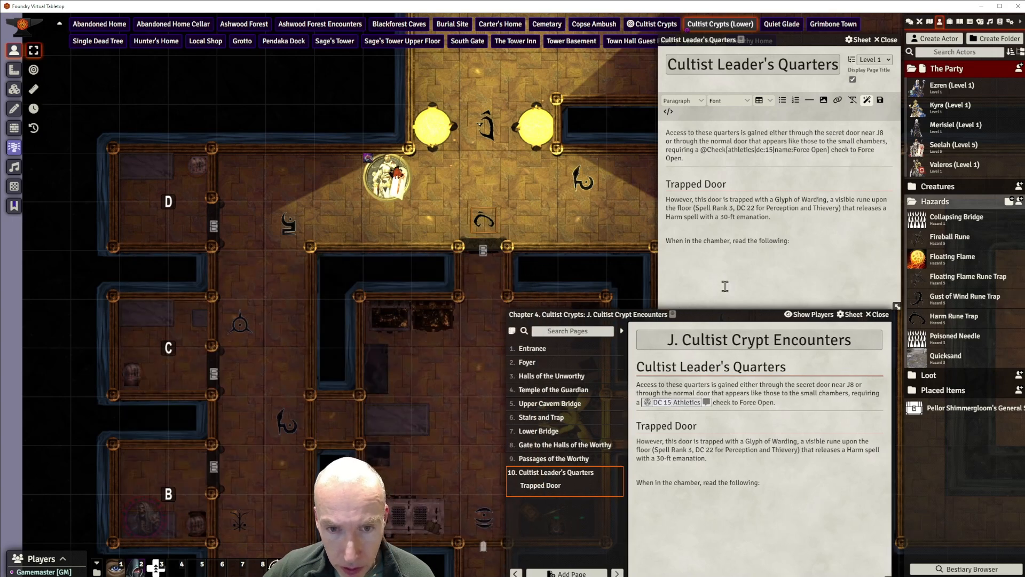
pyautogui.click(796, 235)
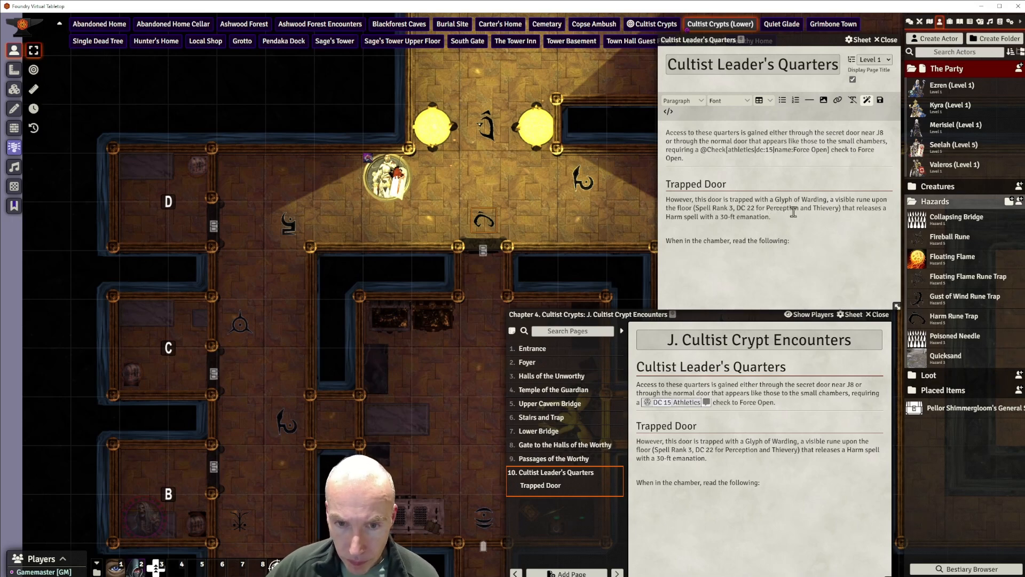
pyautogui.click(812, 101)
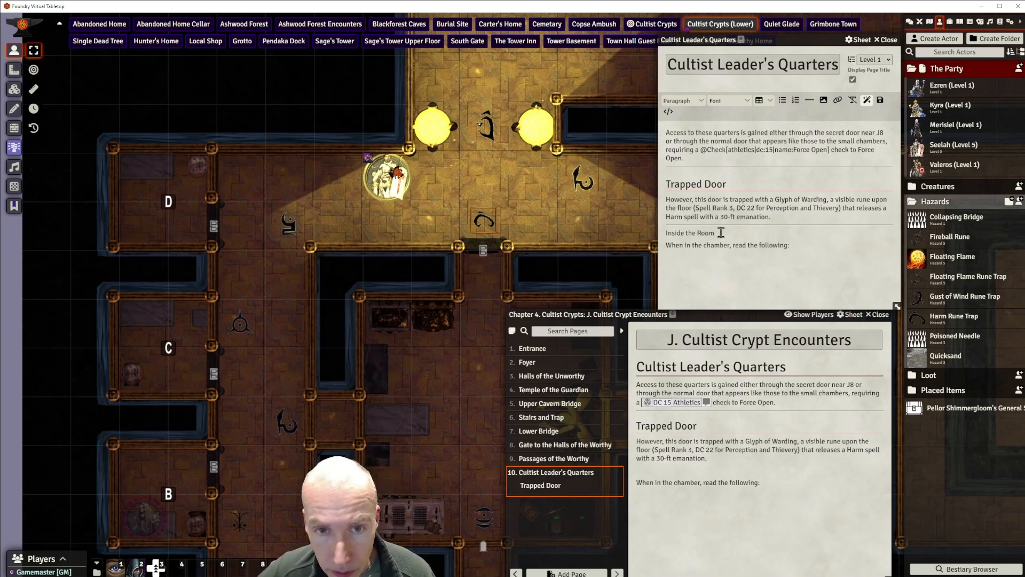
pyautogui.moveTo(721, 232); pyautogui.dragTo(665, 233)
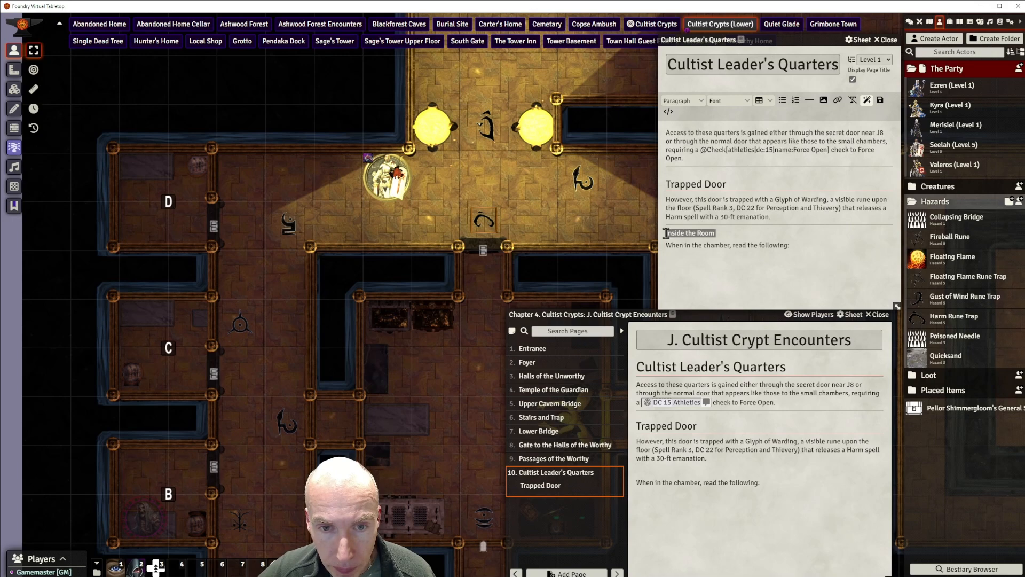
pyautogui.click(683, 101)
pyautogui.click(717, 135)
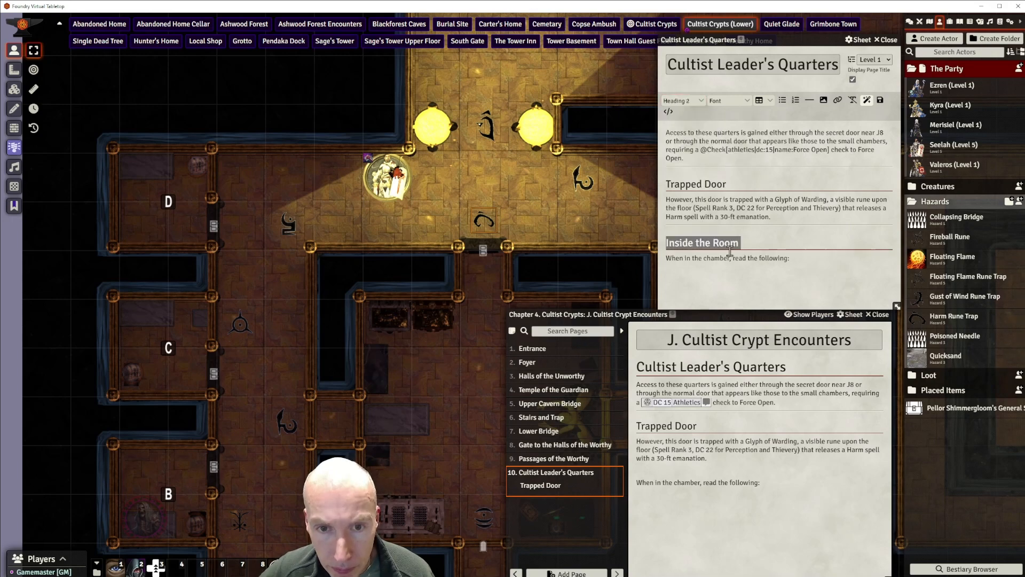
# Delete the line "When in the chamber, read the following:" beneath the Inside the Room heading.
pyautogui.click(794, 257)
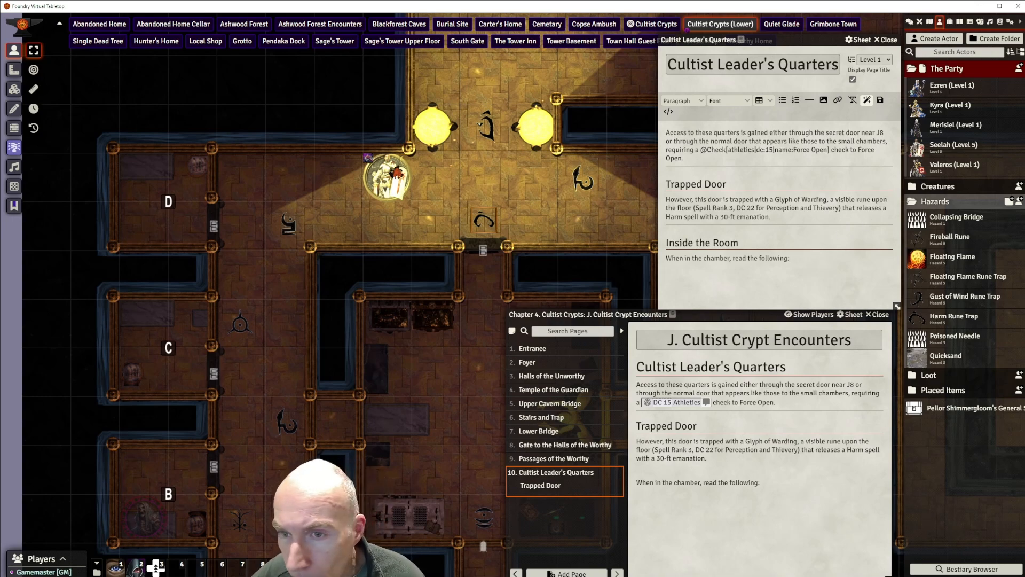
pyautogui.tripleClick(662, 261)
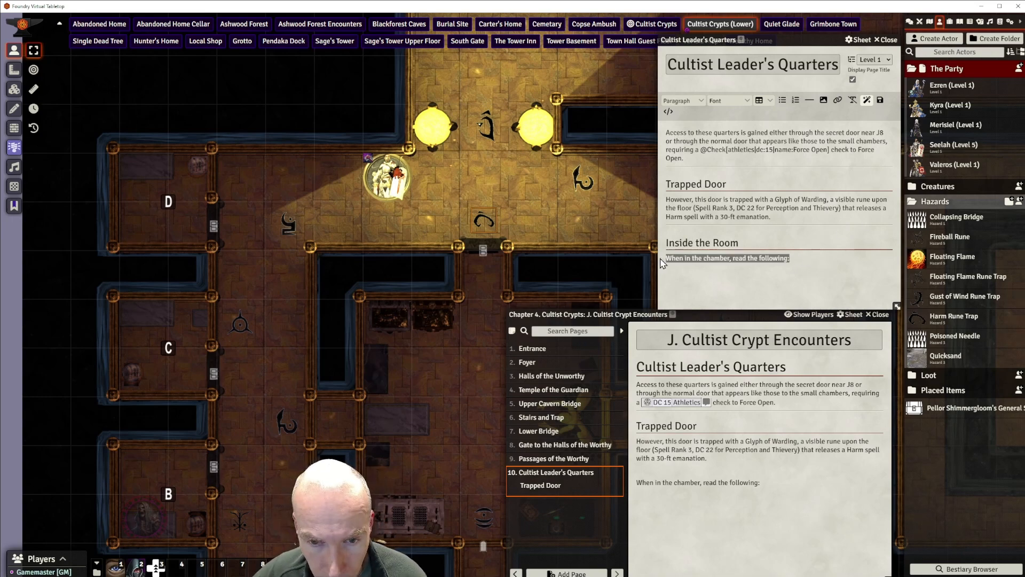
pyautogui.press('BackSpace')
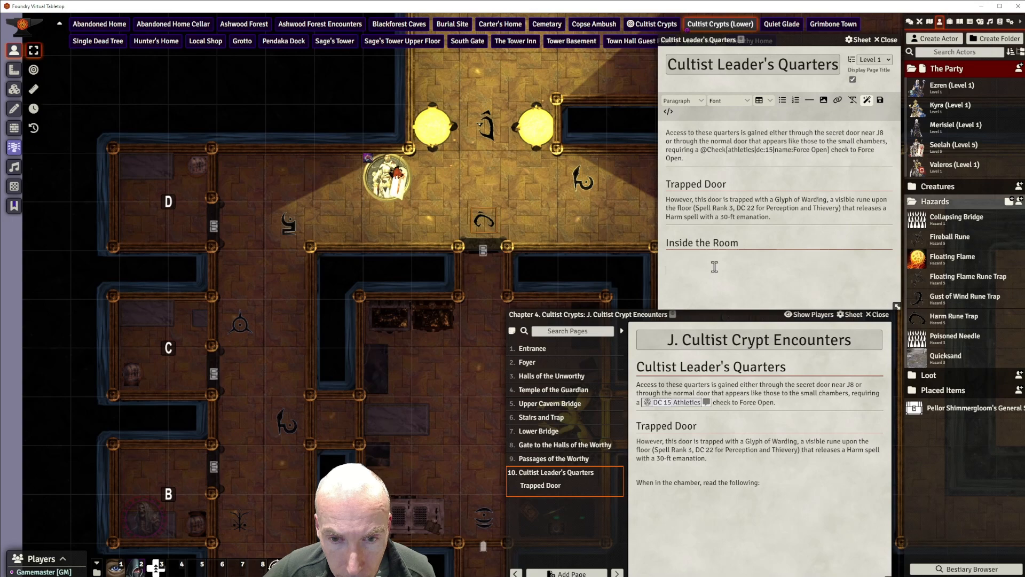
# Insert the room description under the Inside the Room heading, starting "You enter a spacious square chamber", and remove the gap before the statue paragraph.
pyautogui.write('You enter a spacious square chamber with the same rune-decorated white marble floor. To the West is a stone slab that was most likely once a bed, and to the South another slab that was clearly an operating table, with instruments of surgery still lying atop it. Two open metal chests lie next to each other to the North-West, revealing their glinting treasures within. To the North-East is a stone desk and chair. But what most grabs you attention is a life-size golden statue of a winged female form, appearing like a human except with a face that bears no mouth. Around the statue are strewn many ingots of silver as if in offering to whomever the statue represents.')
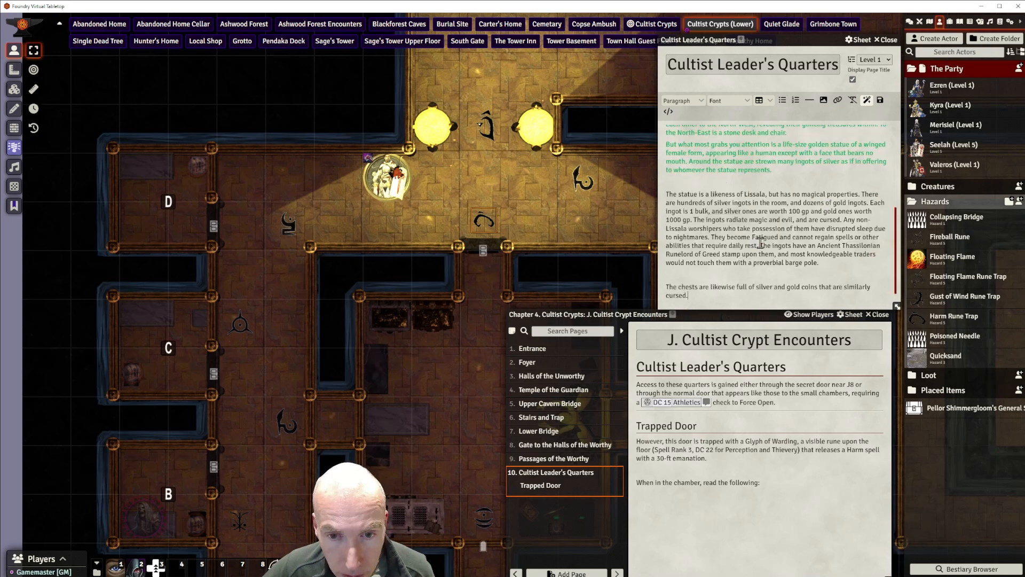
pyautogui.scroll(2, 761, 242)
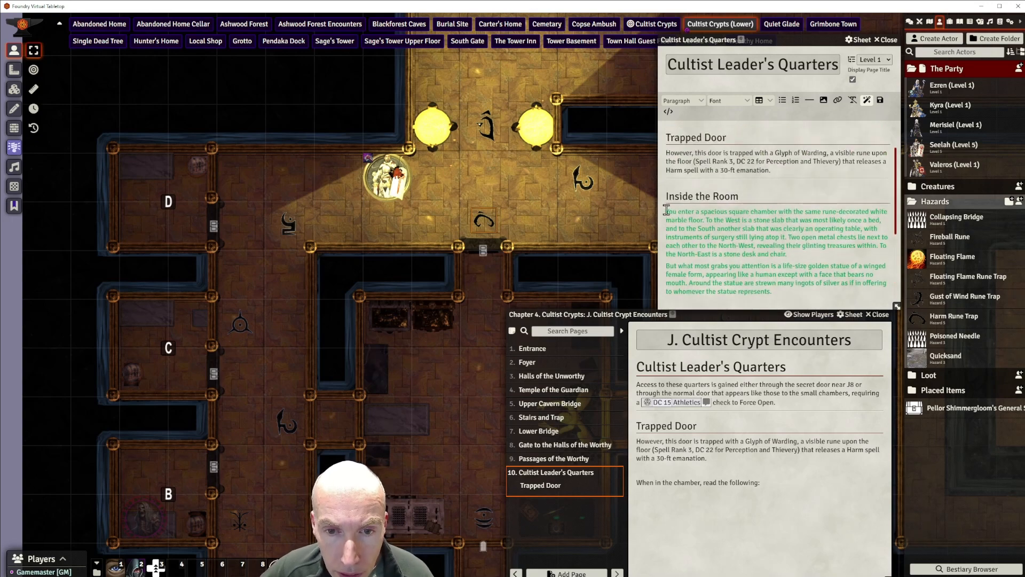
pyautogui.scroll(-2, 806, 210)
pyautogui.click(776, 216)
pyautogui.press('Return')
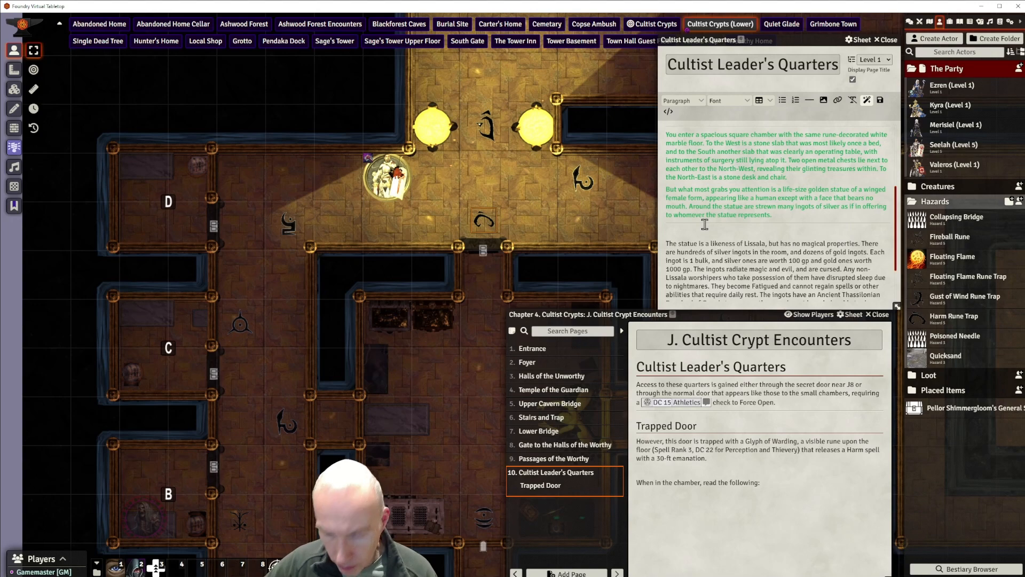
pyautogui.press('Delete')
pyautogui.scroll(1, 704, 224)
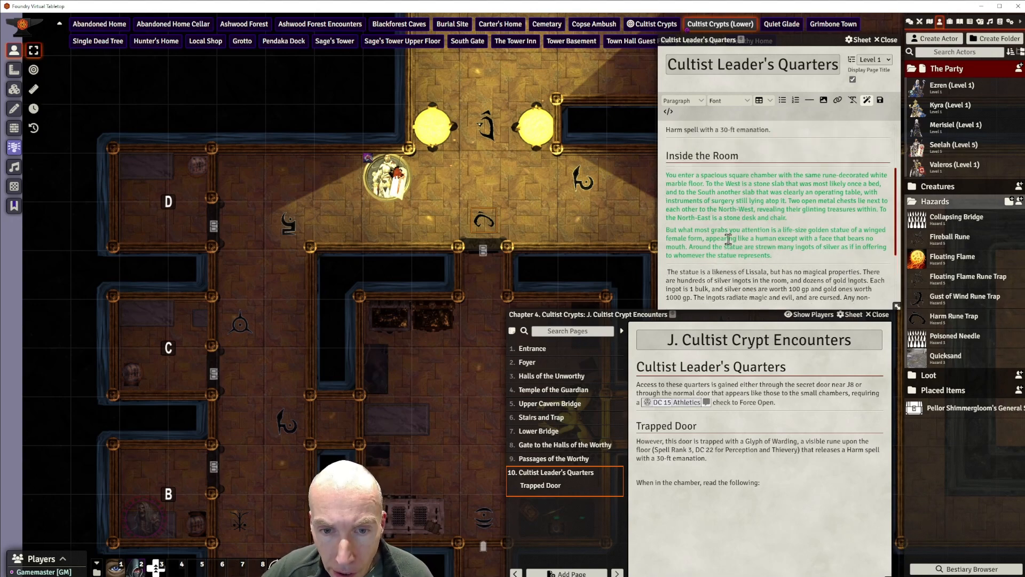
# Format the two green read-aloud paragraphs under Inside the Room as a blockquote.
pyautogui.moveTo(782, 257); pyautogui.dragTo(665, 177)
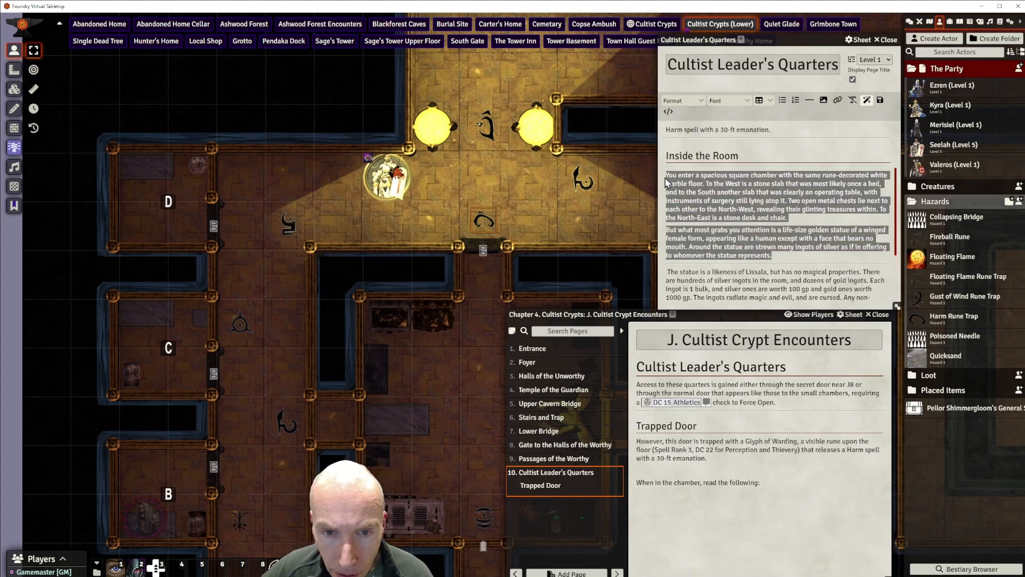
pyautogui.click(689, 101)
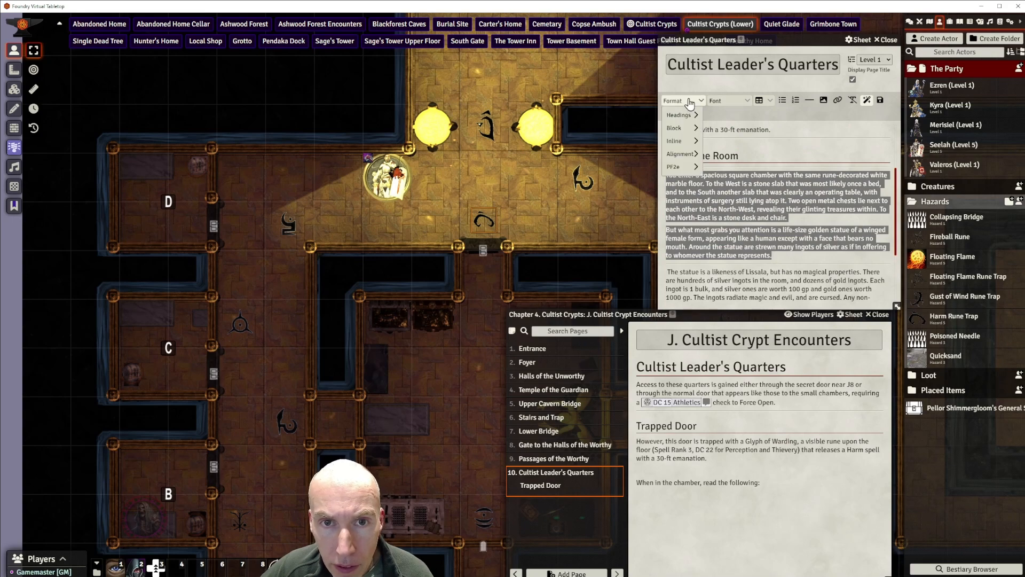
pyautogui.moveTo(681, 128)
pyautogui.click(721, 142)
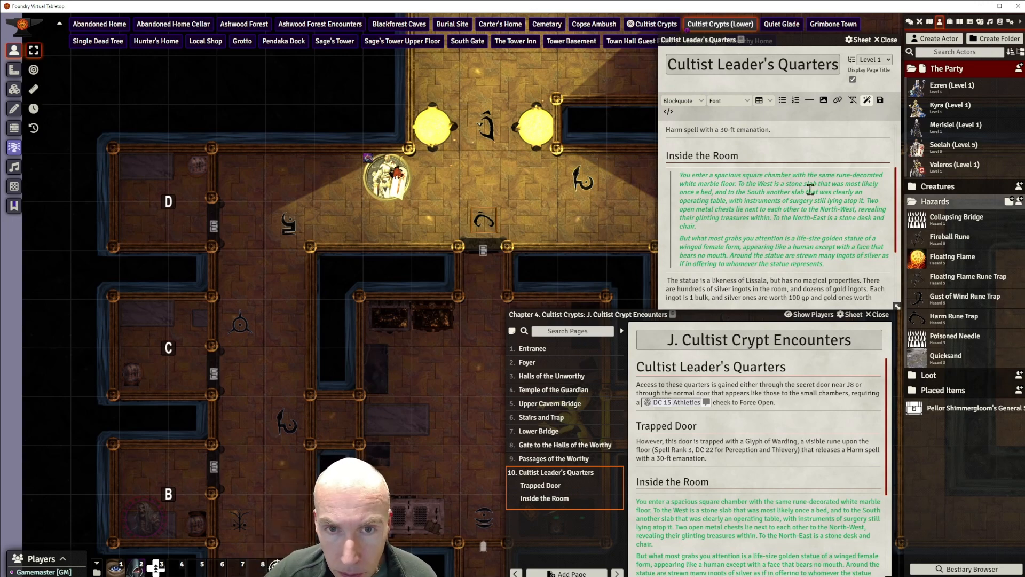
# Remove "rune-decorated white" from the blockquote's first sentence so it reads "with the same marble floor".
pyautogui.click(851, 176)
pyautogui.press('BackSpace')
pyautogui.press('BackSpace')
pyautogui.press('BackSpace')
pyautogui.press('BackSpace')
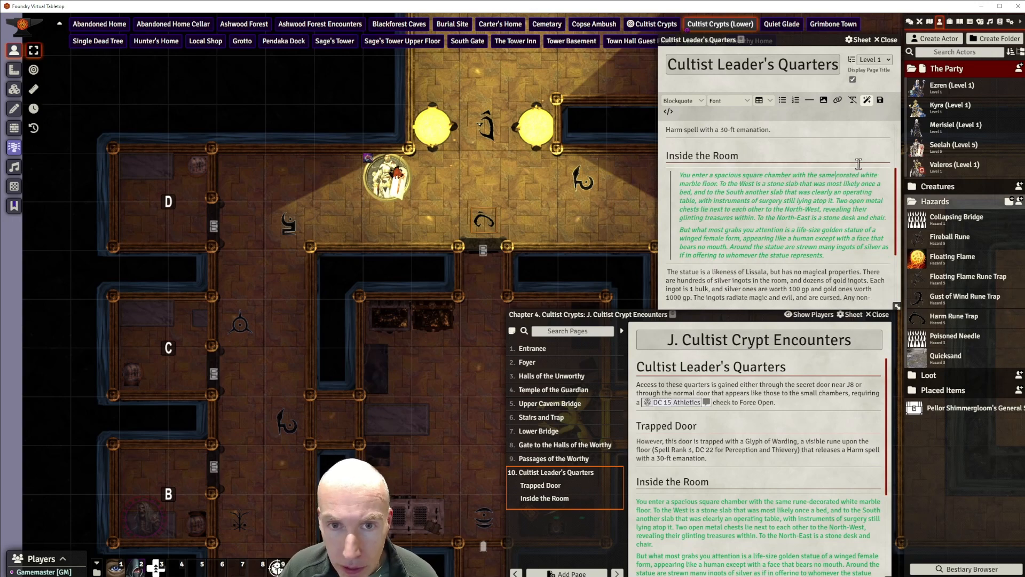
pyautogui.press('Delete')
pyautogui.press('Delete')
pyautogui.press('Delete')
pyautogui.press('Delete')
pyautogui.press('Delete')
pyautogui.press('Delete')
pyautogui.press('Delete')
pyautogui.press('Delete')
pyautogui.press('Delete')
pyautogui.press('Delete')
pyautogui.press('Delete')
pyautogui.press('Delete')
pyautogui.press('Delete')
pyautogui.press('Delete')
pyautogui.press('Delete')
pyautogui.press('Delete')
pyautogui.press('Delete')
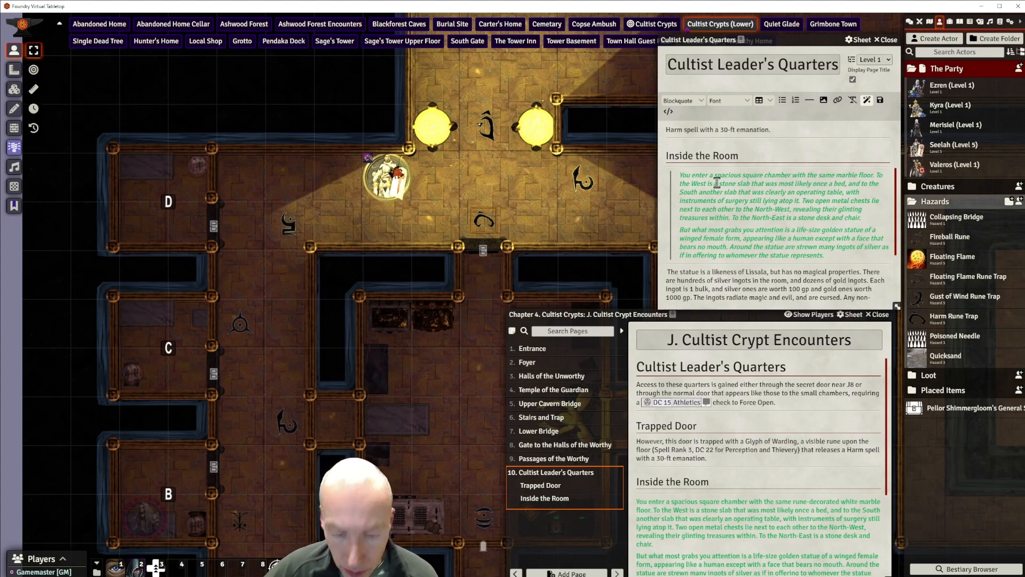
# Lowercase "west" and "south" in the blockquote and check the room's layout on the map.
pyautogui.press('BackSpace')
pyautogui.write('w')
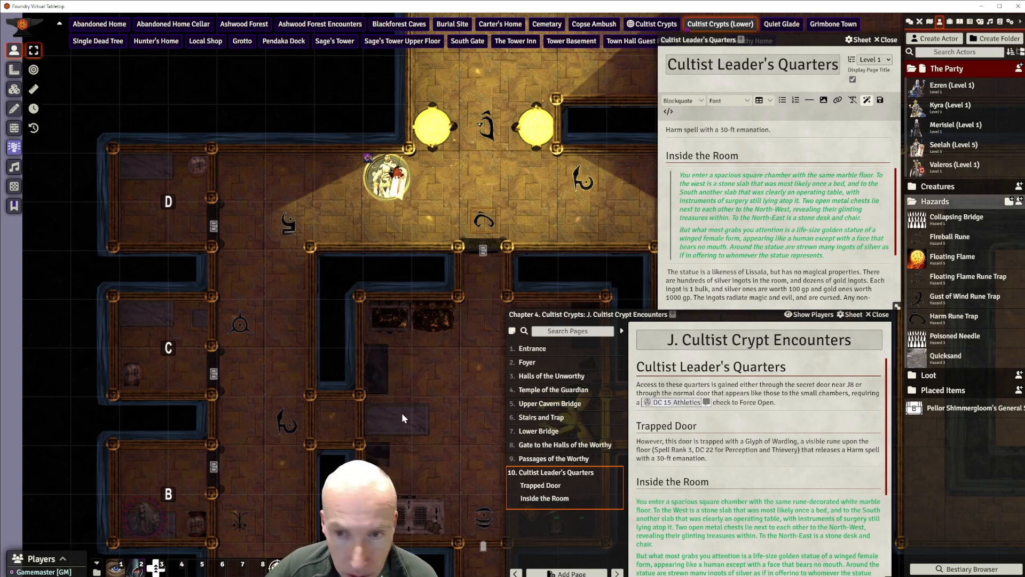
pyautogui.moveTo(450, 369); pyautogui.dragTo(373, 230)
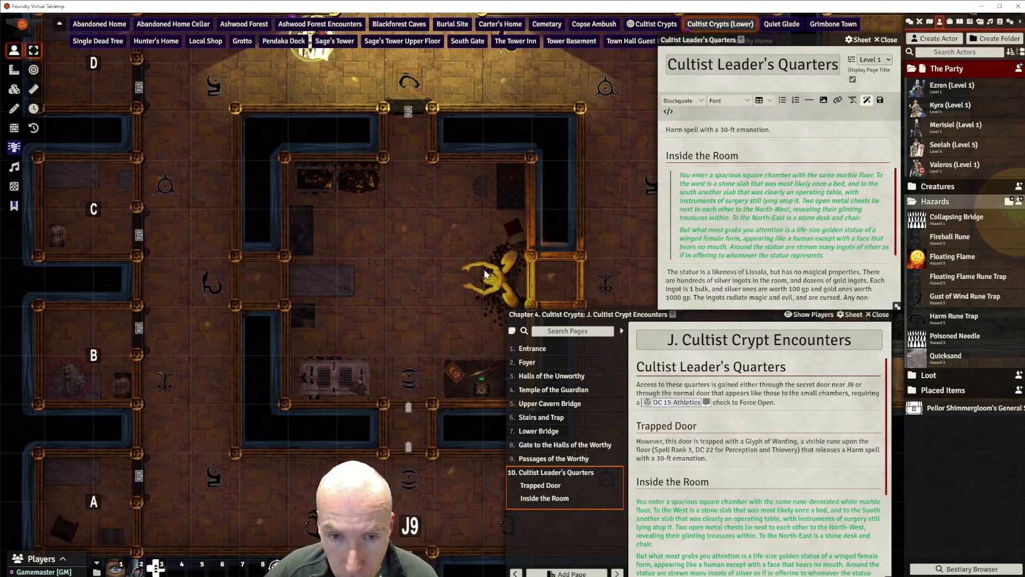
pyautogui.moveTo(427, 305); pyautogui.dragTo(368, 290)
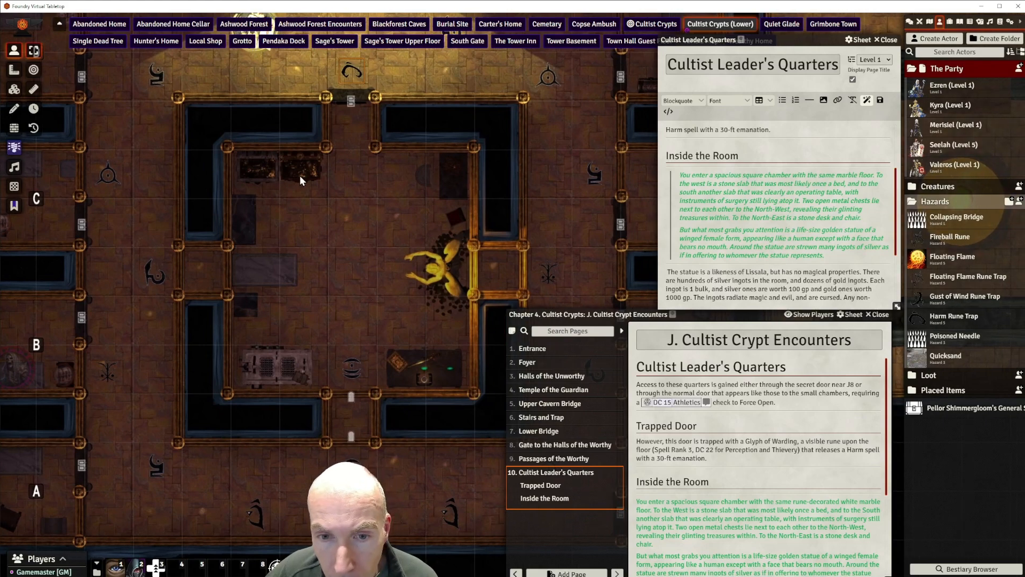
# Change "North-West" to "north-west" in the blockquote's sentence about the two open metal chests.
pyautogui.click(759, 210)
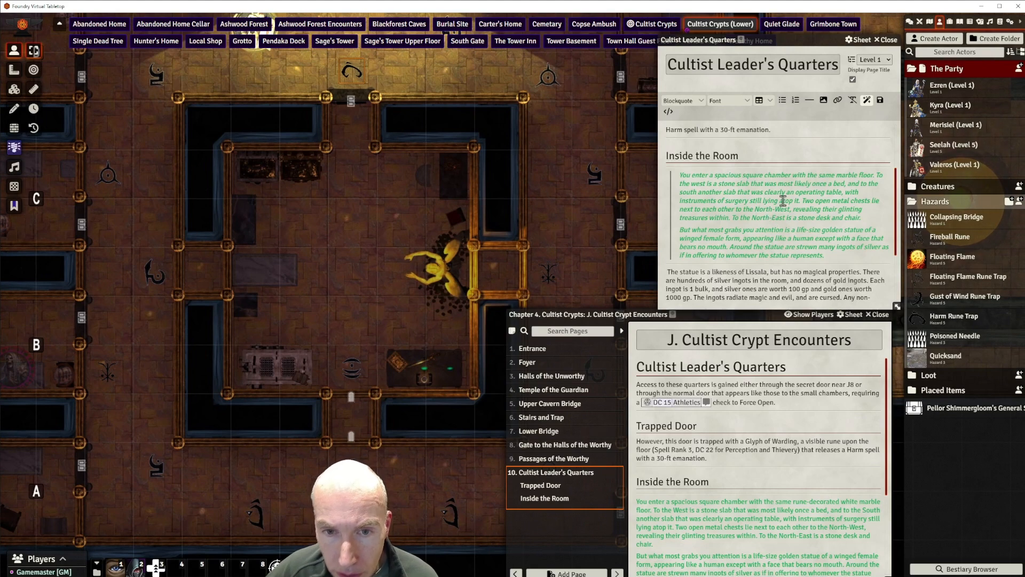
pyautogui.press('BackSpace')
pyautogui.write('n')
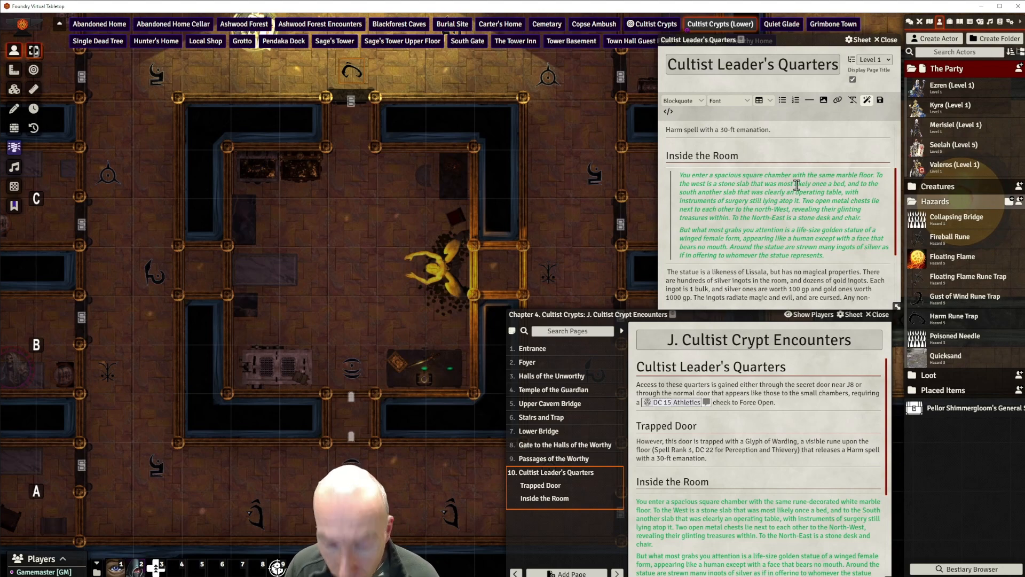
pyautogui.press('Right')
pyautogui.press('Right')
pyautogui.press('Right')
pyautogui.press('Right')
pyautogui.press('Right')
pyautogui.press('Right')
pyautogui.press('BackSpace')
pyautogui.write('w')
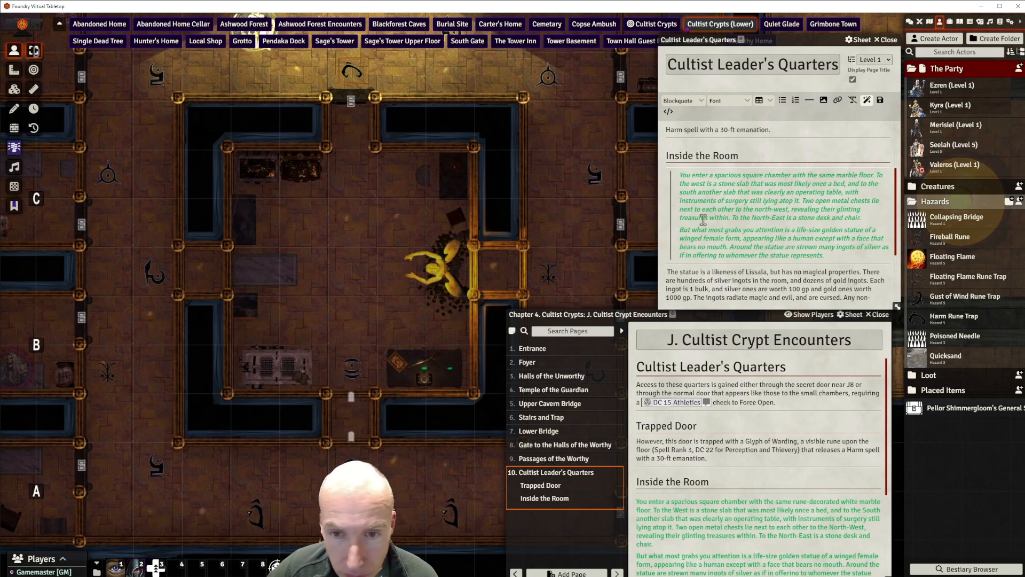
# Change "North-East" to "north-east" in the blockquote's sentence about the stone desk and chair.
pyautogui.click(756, 217)
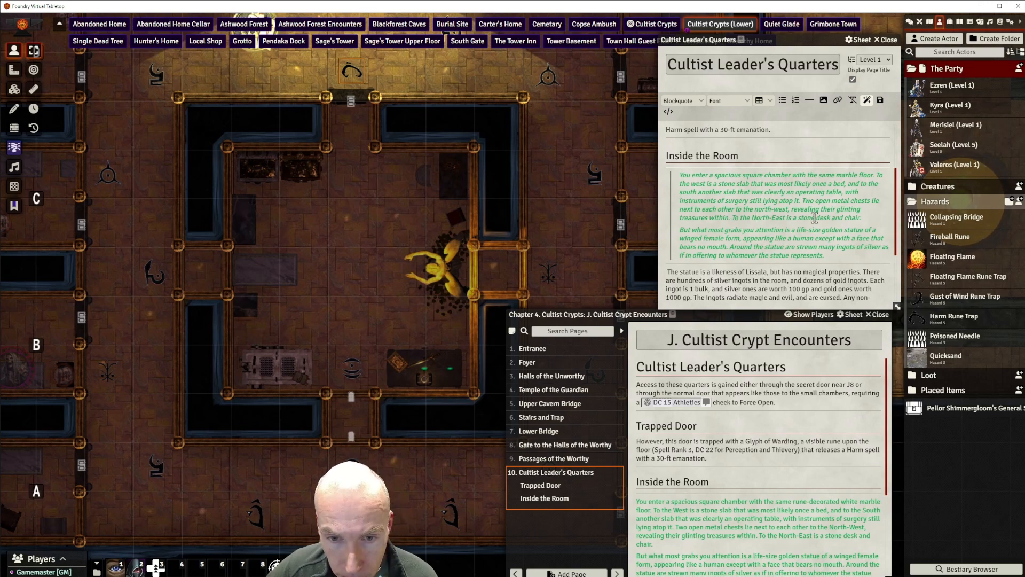
pyautogui.press('BackSpace')
pyautogui.write('n')
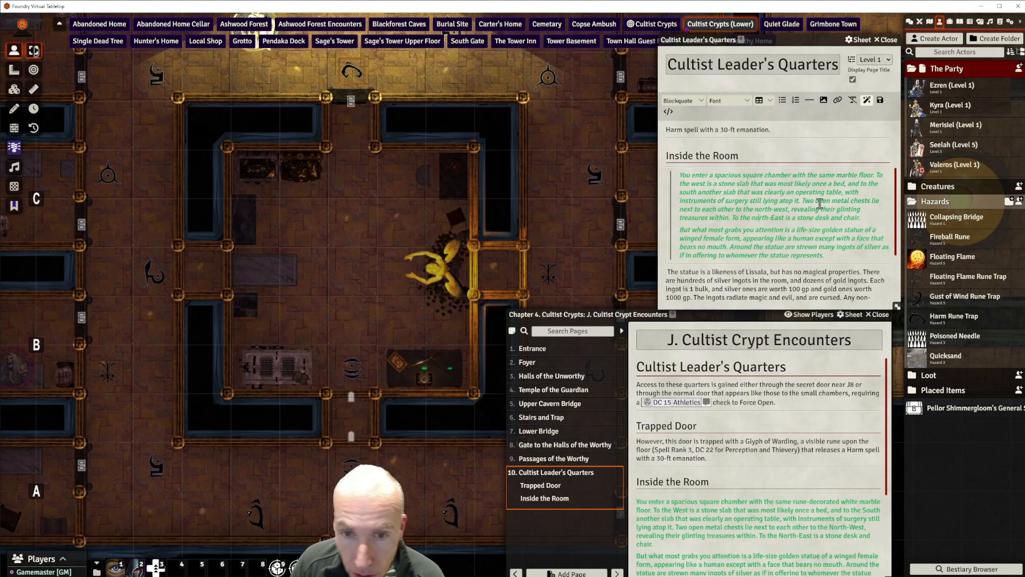
pyautogui.press('BackSpace')
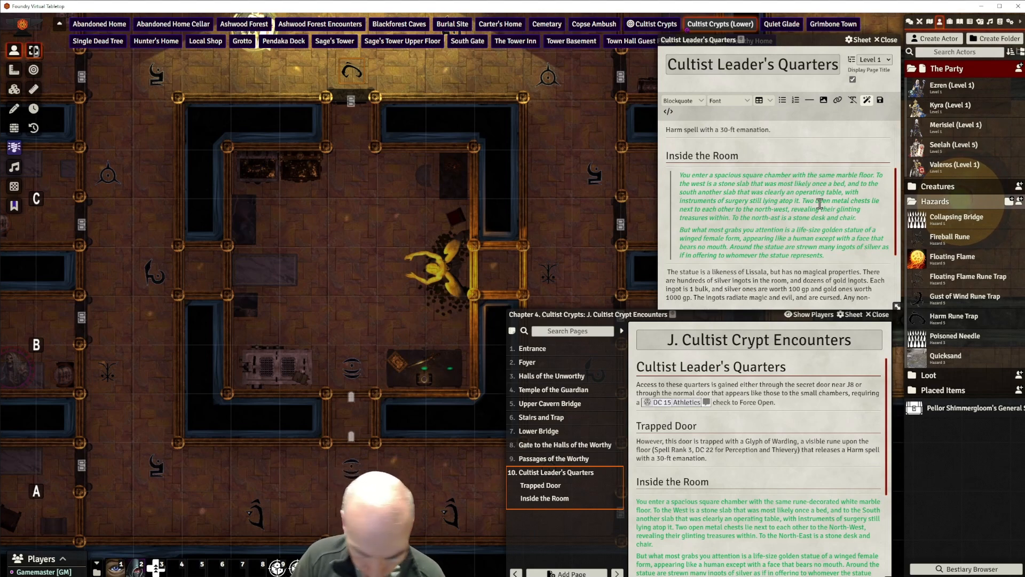
pyautogui.write('e')
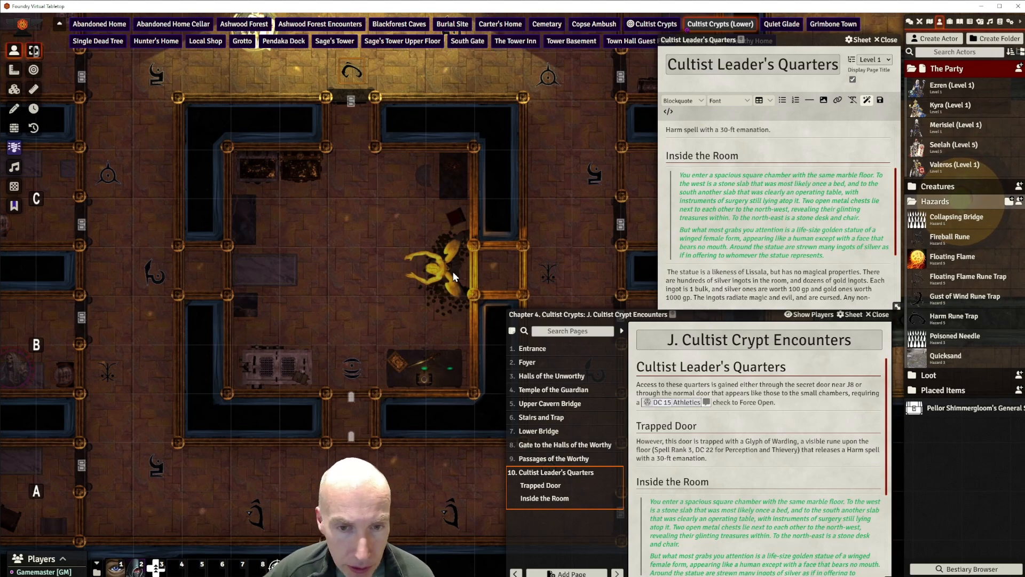
pyautogui.scroll(-3, 768, 231)
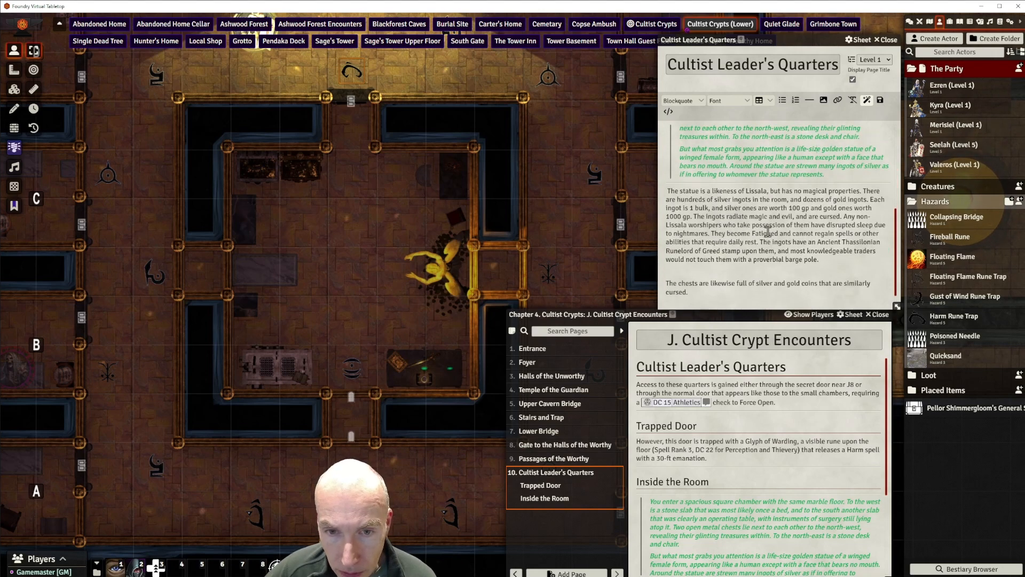
pyautogui.click(865, 191)
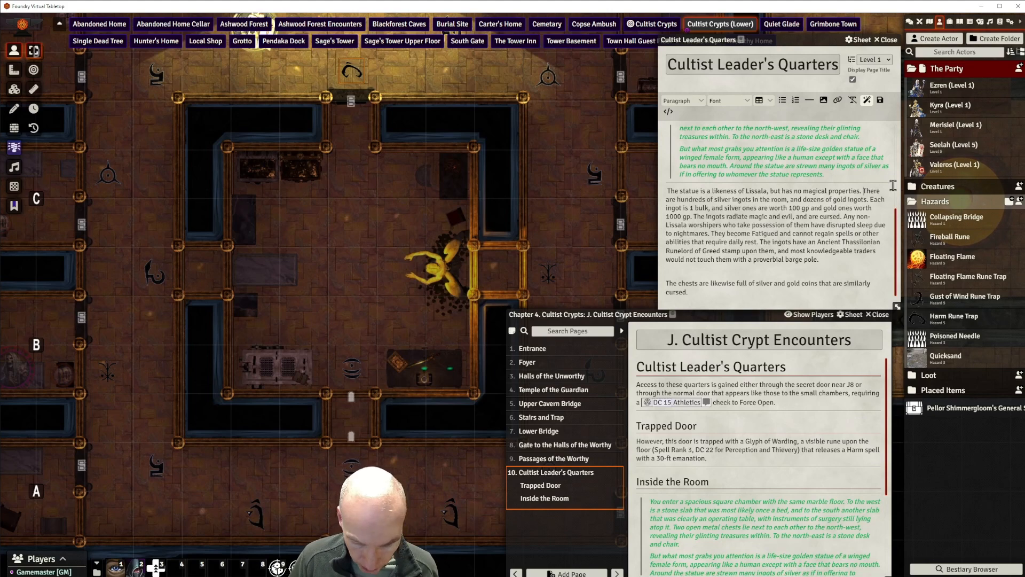
pyautogui.write('@Chec')
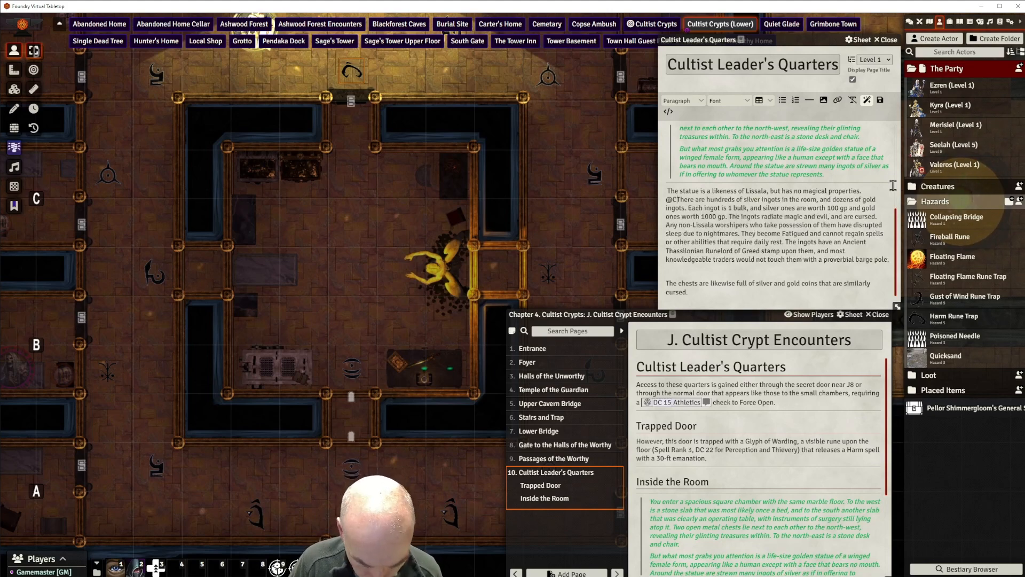
pyautogui.write('k')
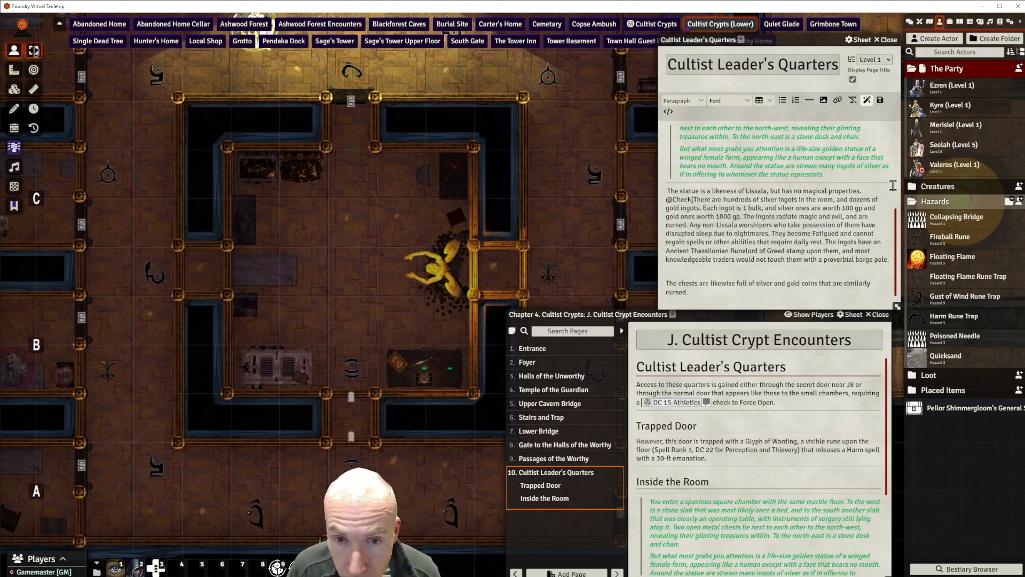
pyautogui.write('[religion')
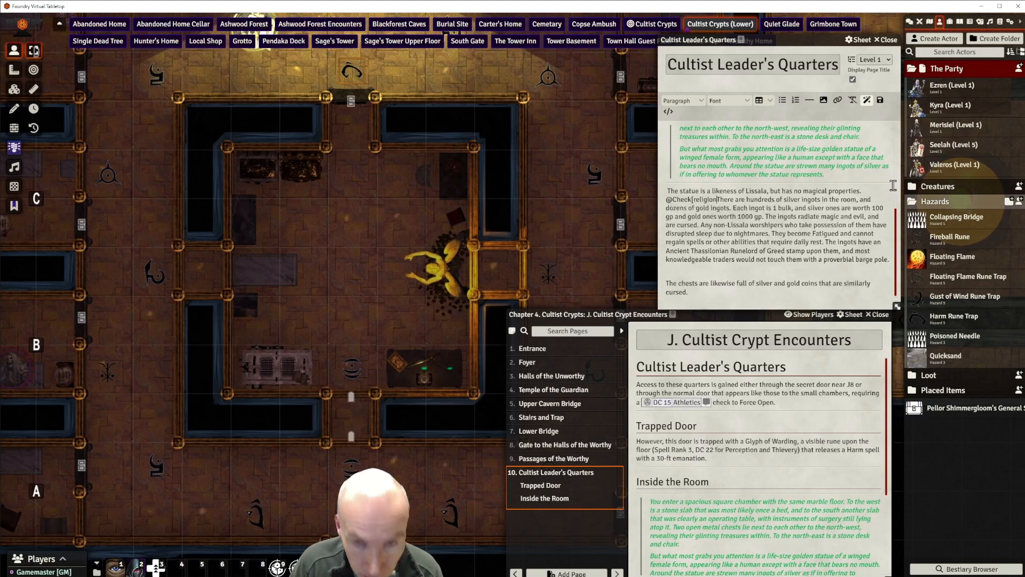
pyautogui.write('|dc:')
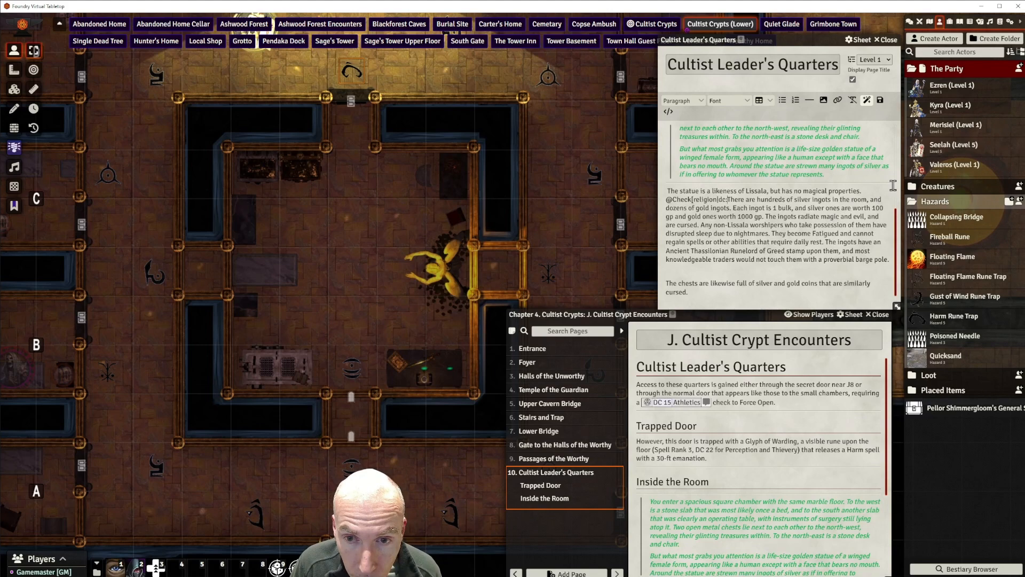
pyautogui.write('15')
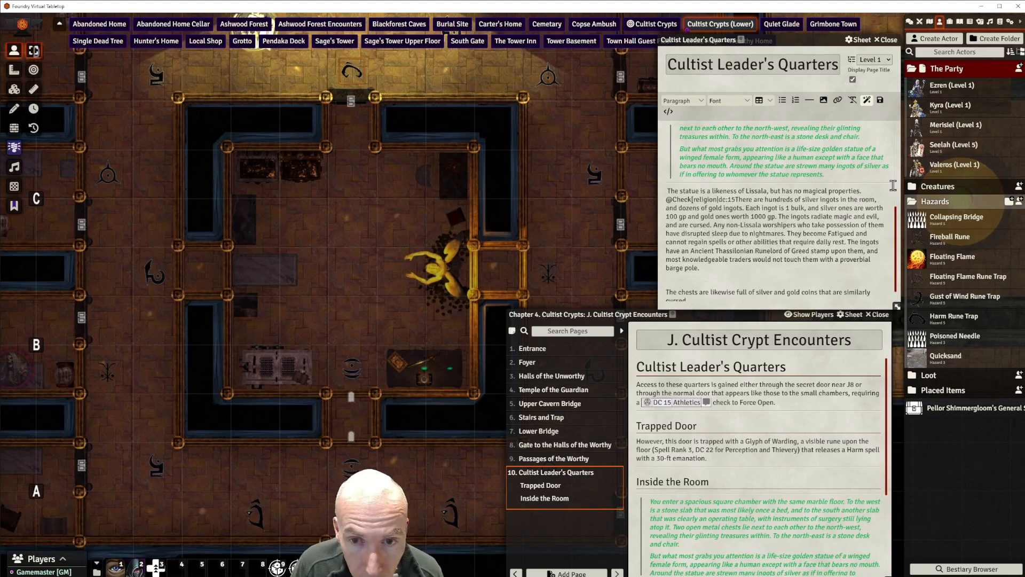
pyautogui.write(']')
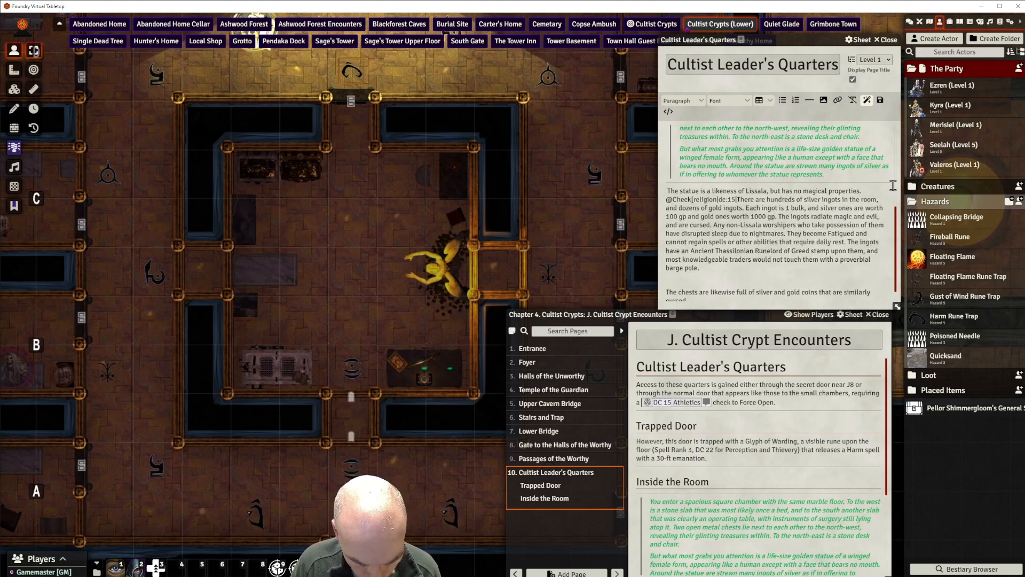
pyautogui.write('name')
pyautogui.write(':Recall')
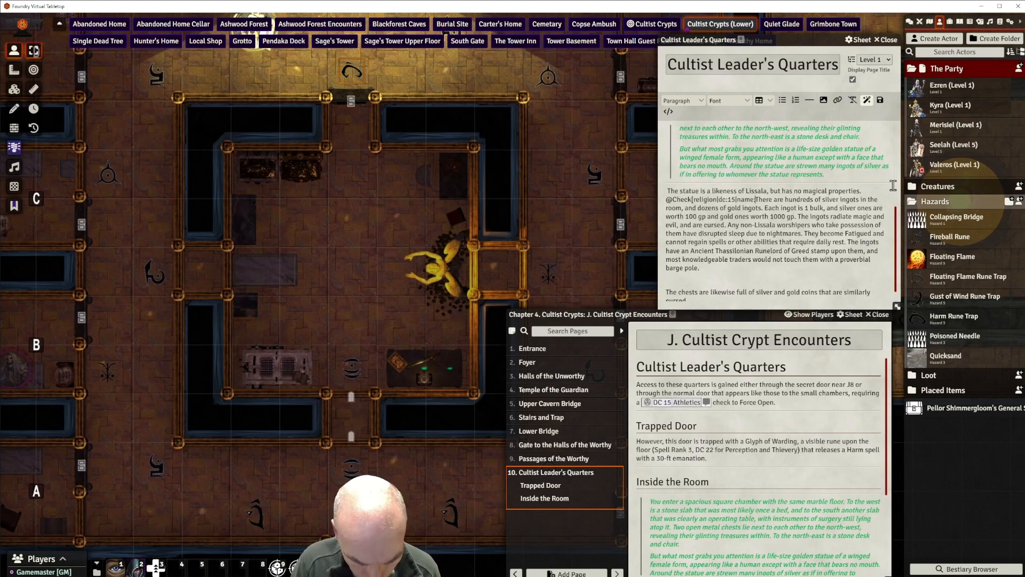
pyautogui.write(' Knowl')
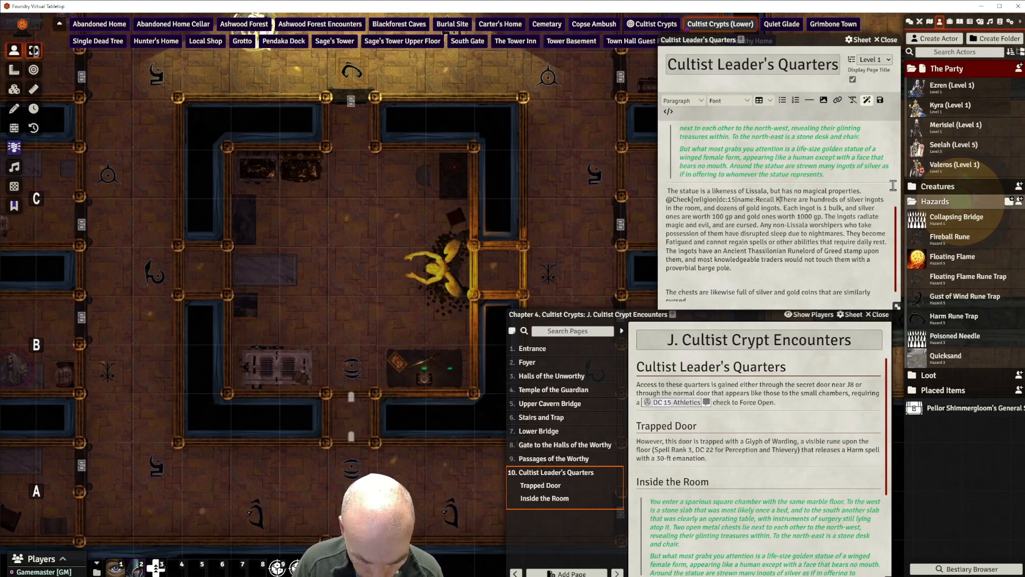
pyautogui.write('edge')
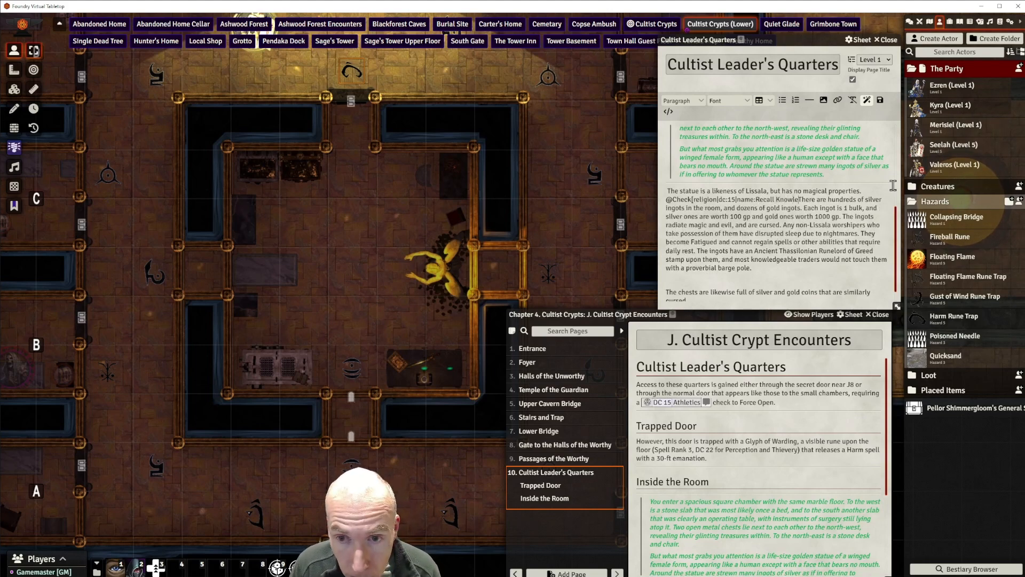
pyautogui.write('] ')
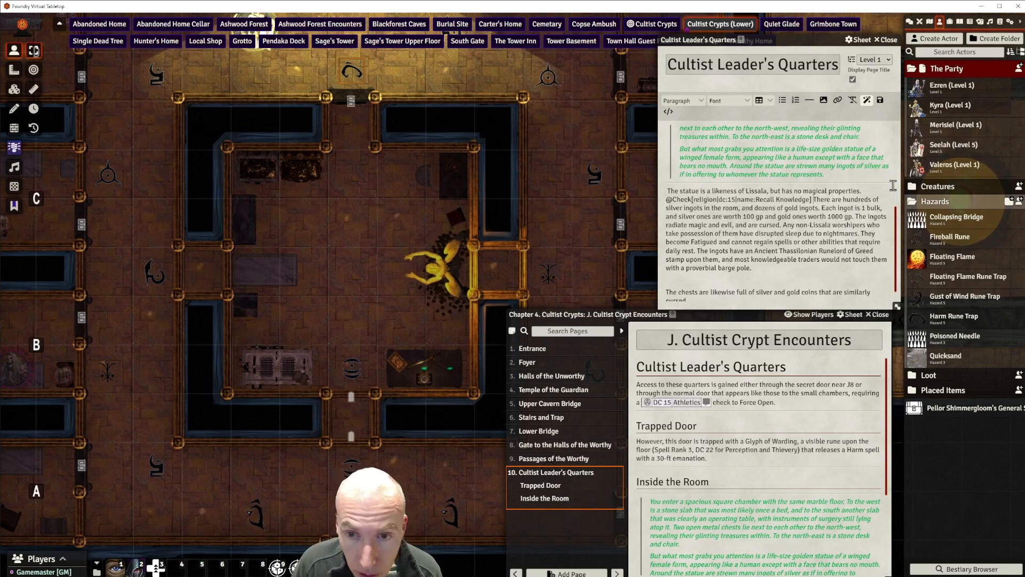
# Add "or" after the religion check in the statue paragraph, followed by a copy of that check.
pyautogui.write('or')
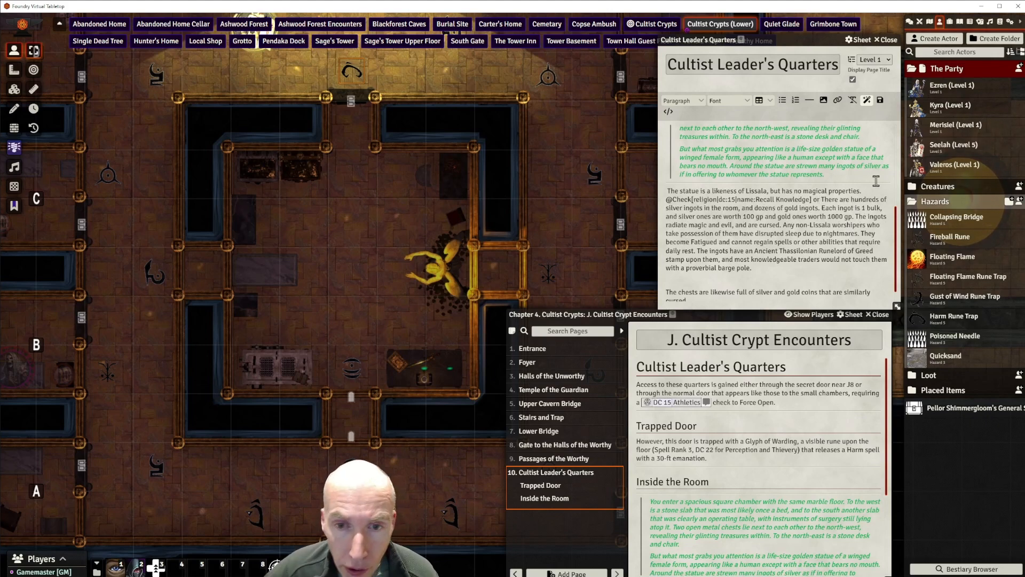
pyautogui.moveTo(666, 199); pyautogui.dragTo(812, 199)
pyautogui.hotkey('ctrl', 'c')
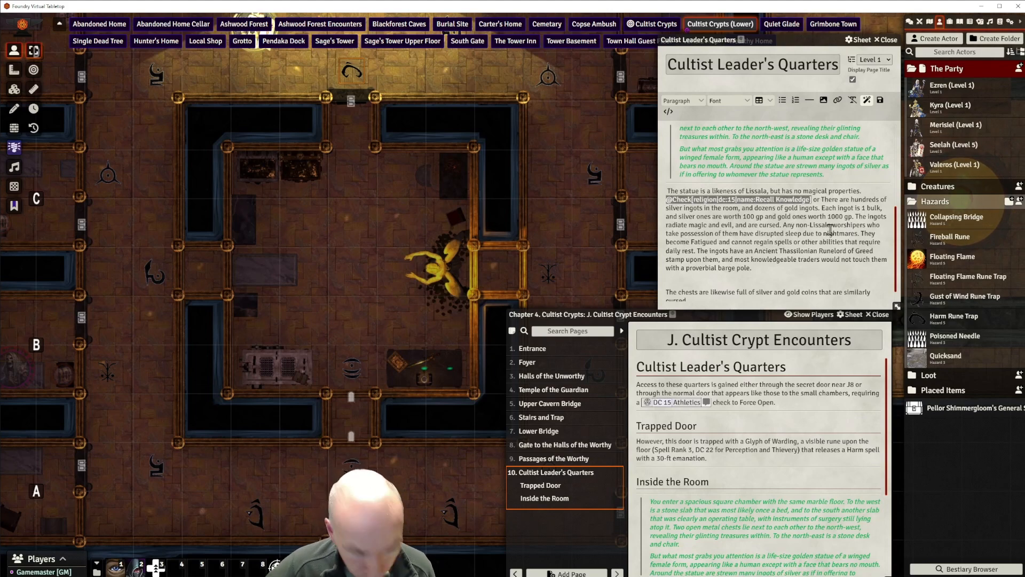
pyautogui.click(841, 201)
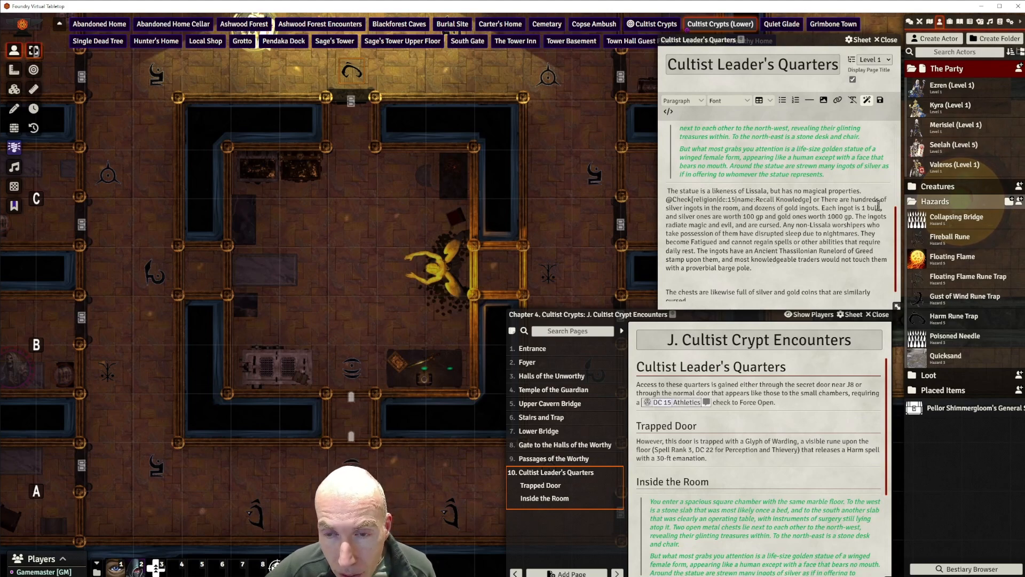
pyautogui.hotkey('ctrl', 'v')
# Change the copied check in the statue paragraph to skill thasillonian-lore with a DC of 5.
pyautogui.doubleClick(704, 208)
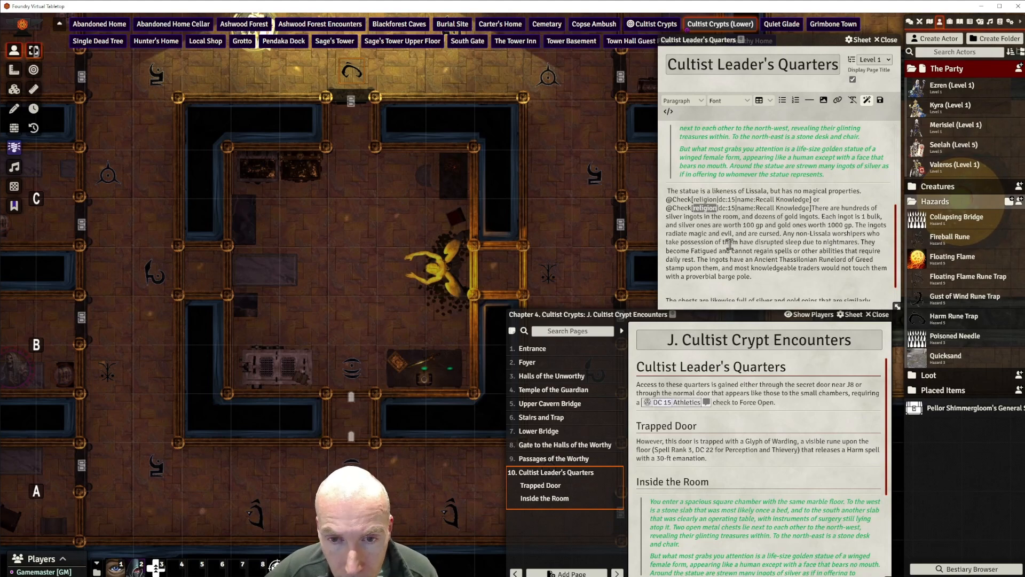
pyautogui.write('tha')
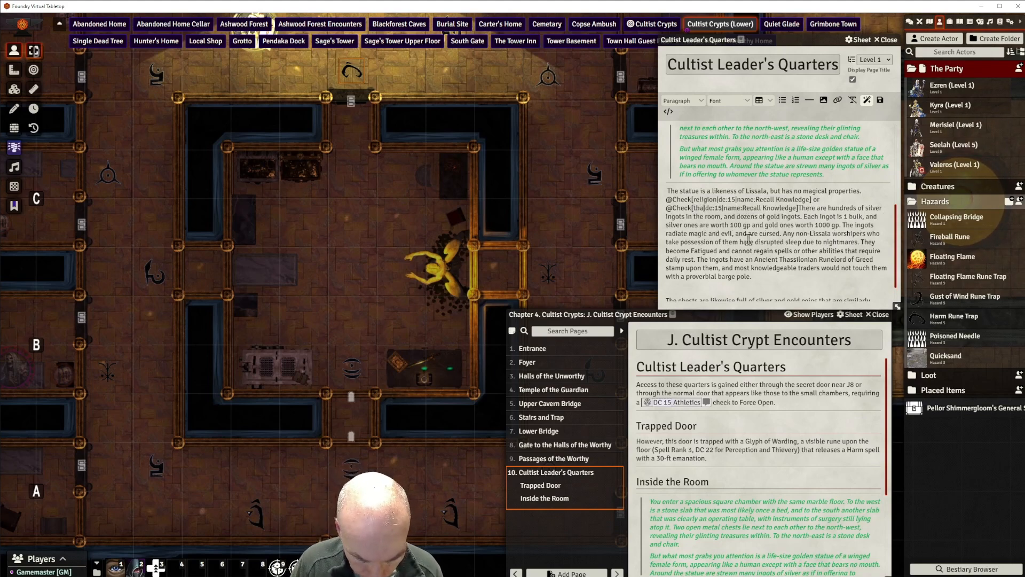
pyautogui.write('s')
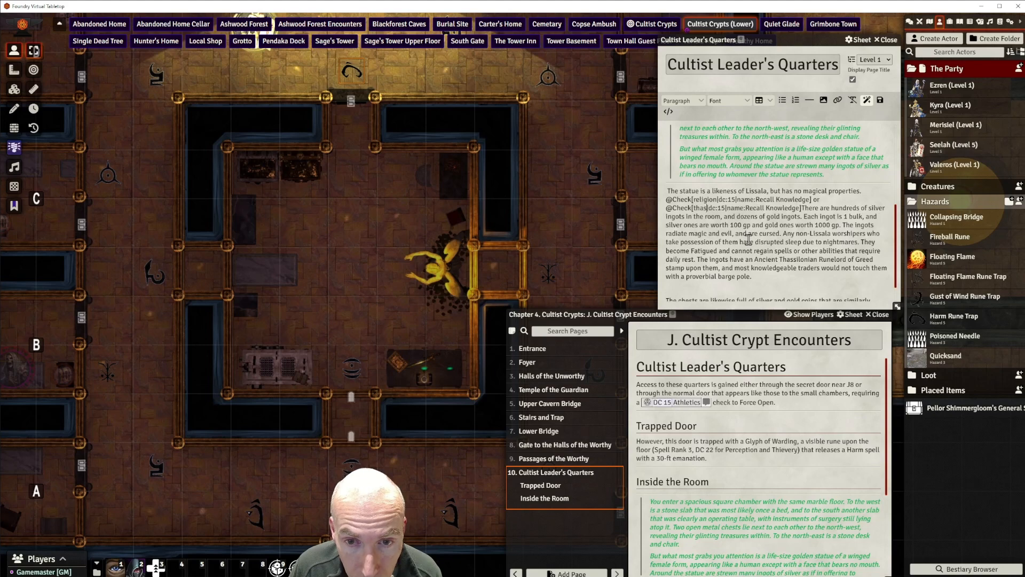
pyautogui.write('illonian')
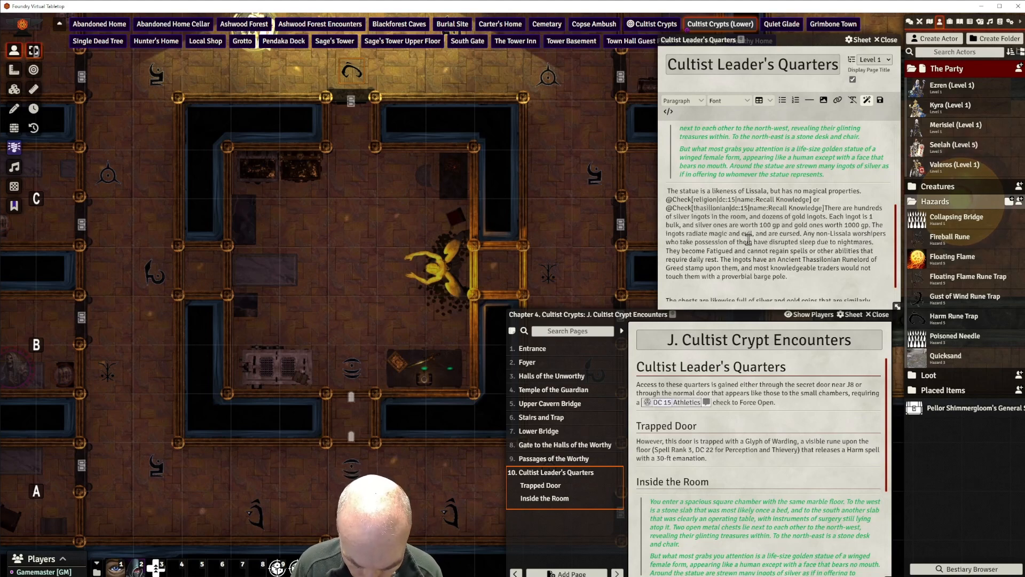
pyautogui.write('-lore')
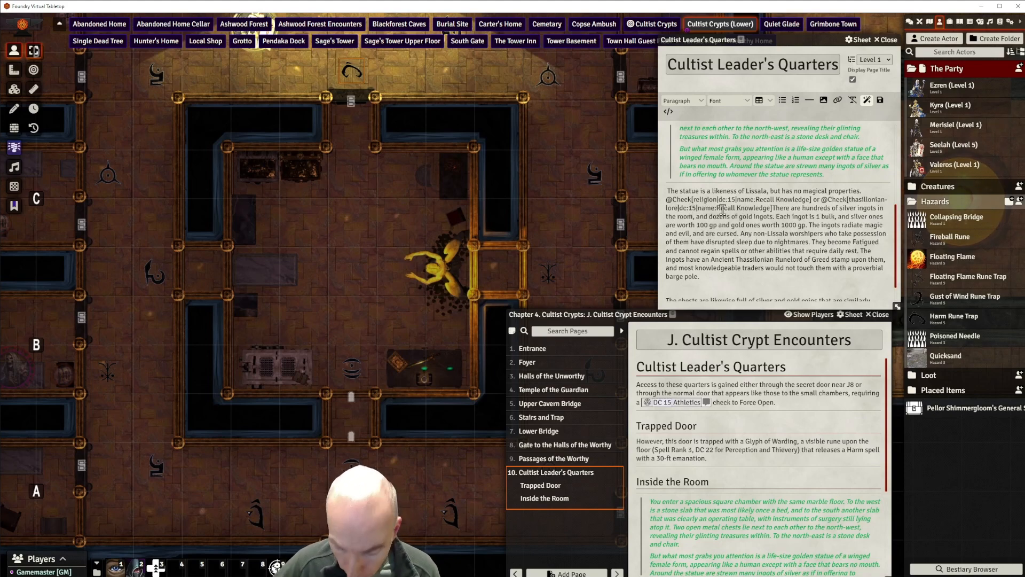
pyautogui.press('BackSpace')
pyautogui.press('BackSpace')
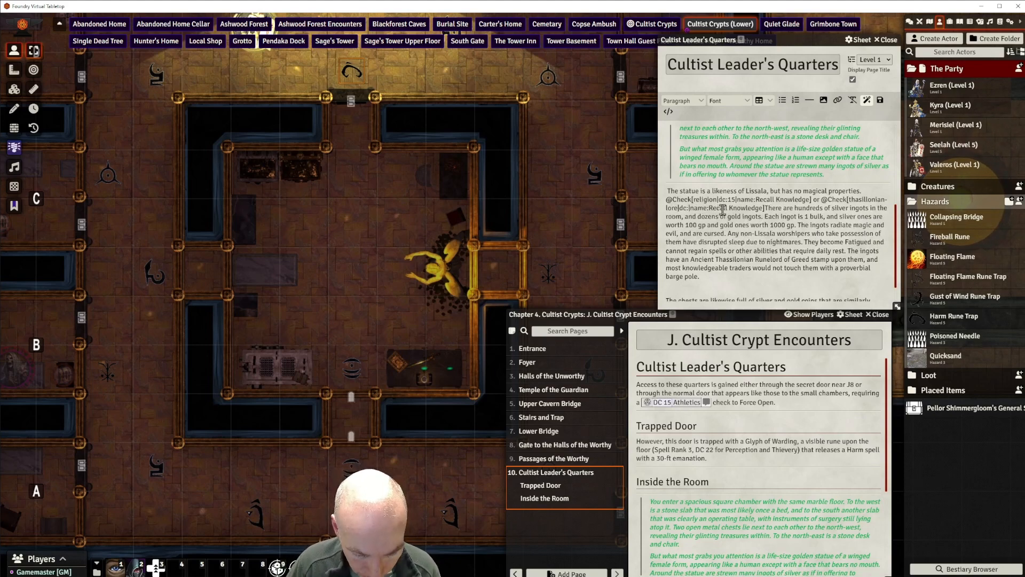
pyautogui.write('5')
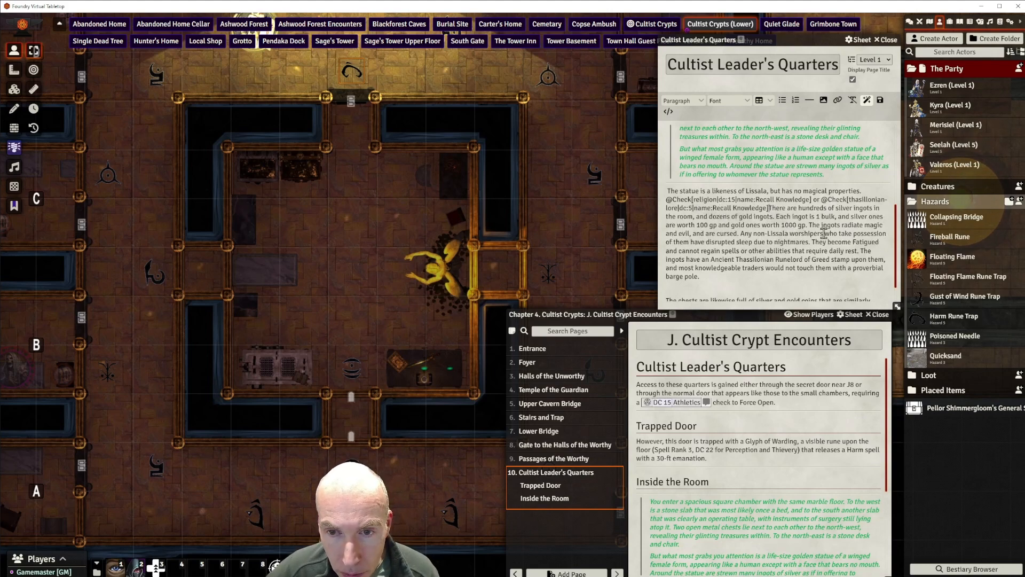
# Complete the sentence after the two statue checks with "to identify." and save the page.
pyautogui.write(' to ')
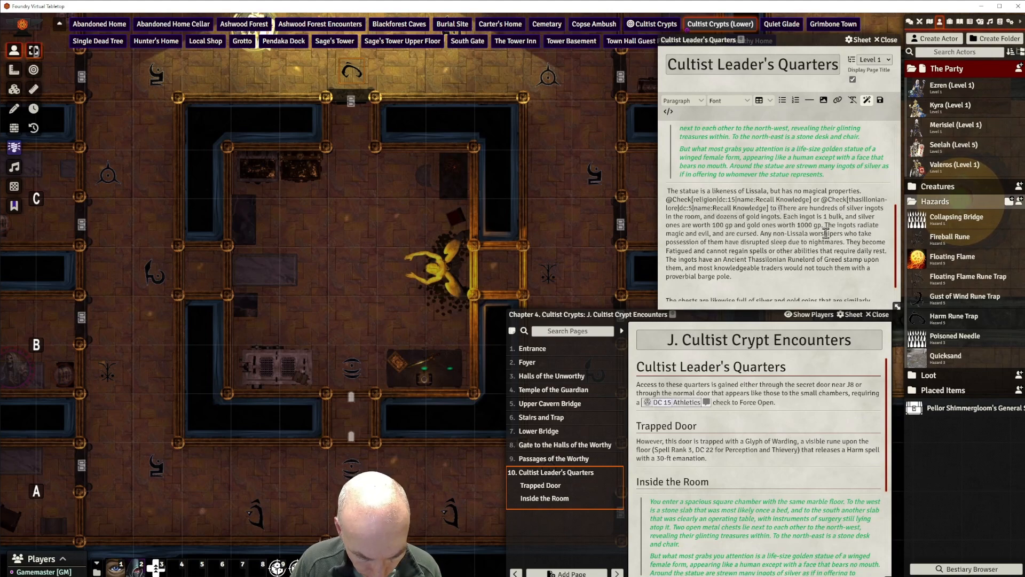
pyautogui.write('identify.')
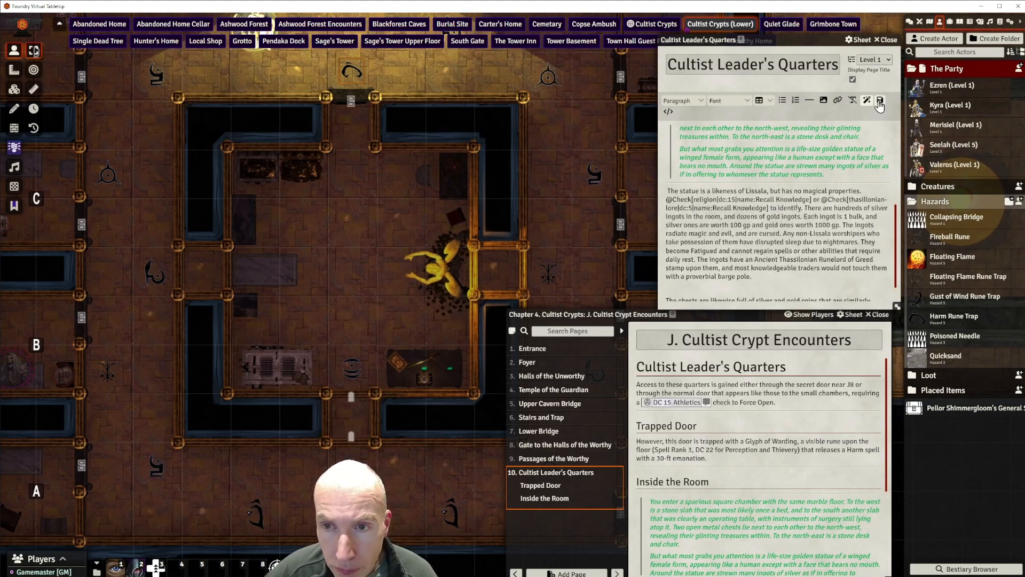
pyautogui.scroll(-3, 755, 480)
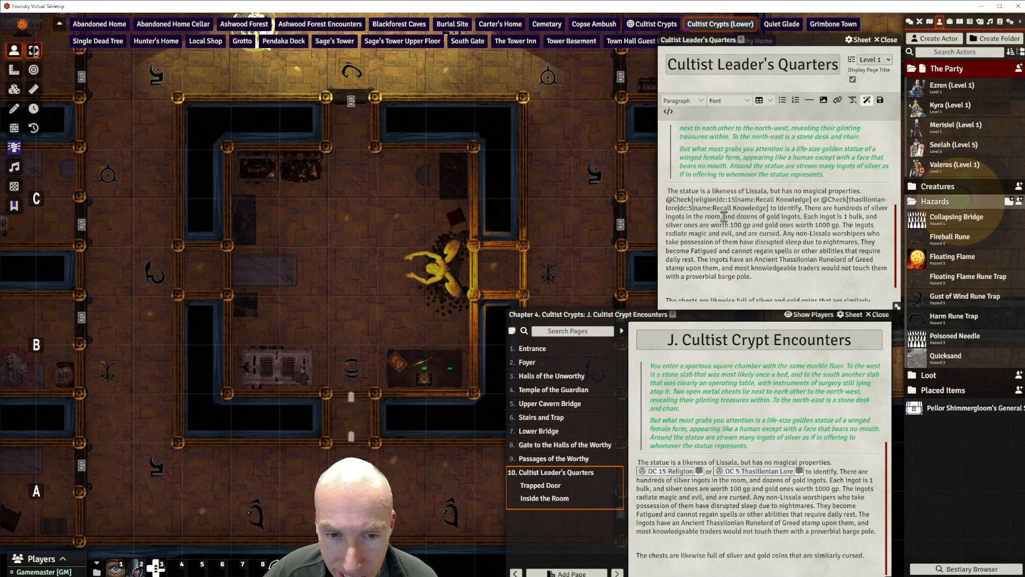
# Remove "and dozens of gold ingots" so the sentence about the silver ingots ends at "in the room.".
pyautogui.moveTo(724, 217); pyautogui.dragTo(802, 216)
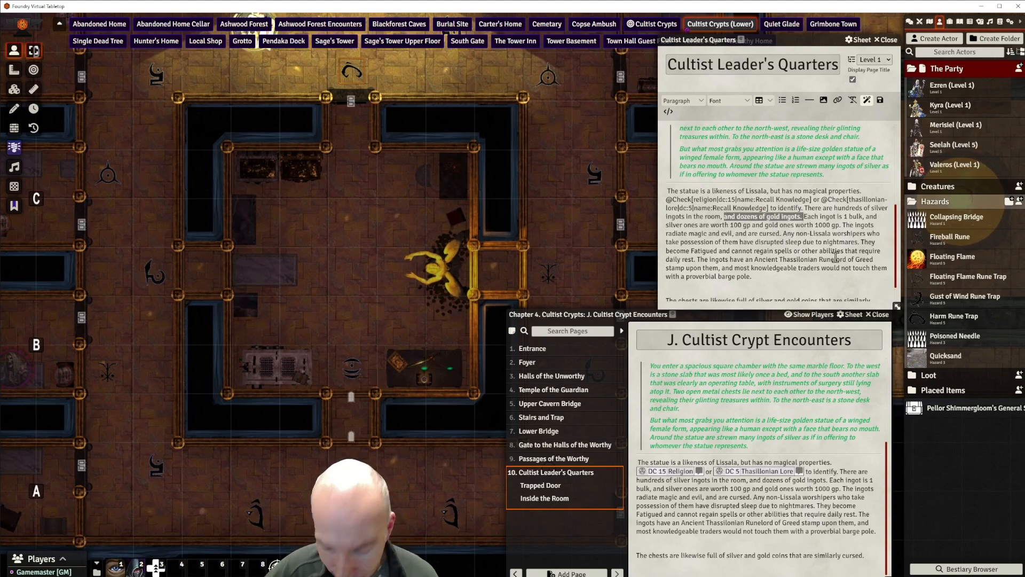
pyautogui.press('BackSpace')
pyautogui.press('BackSpace')
pyautogui.press('BackSpace')
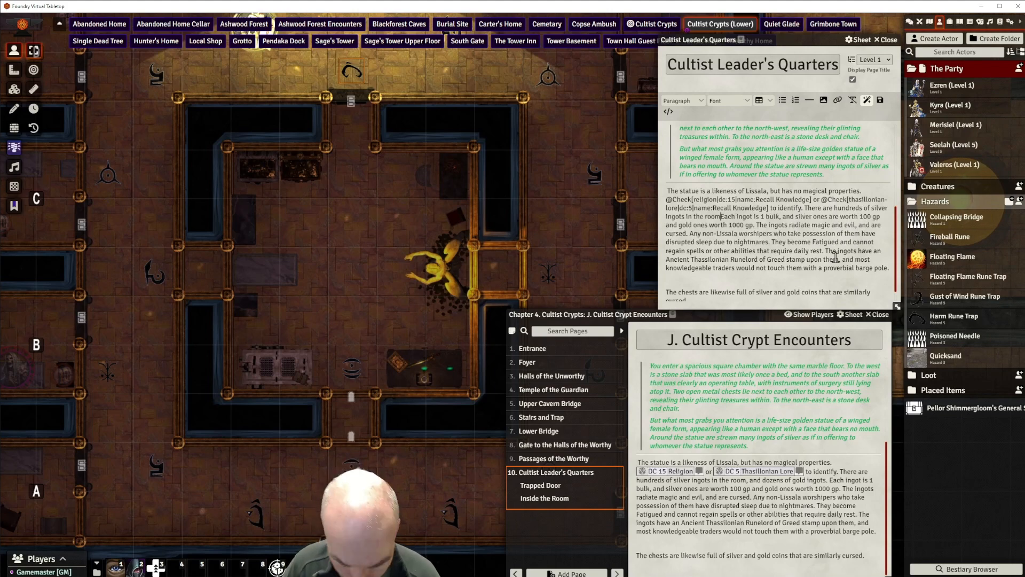
pyautogui.write('.')
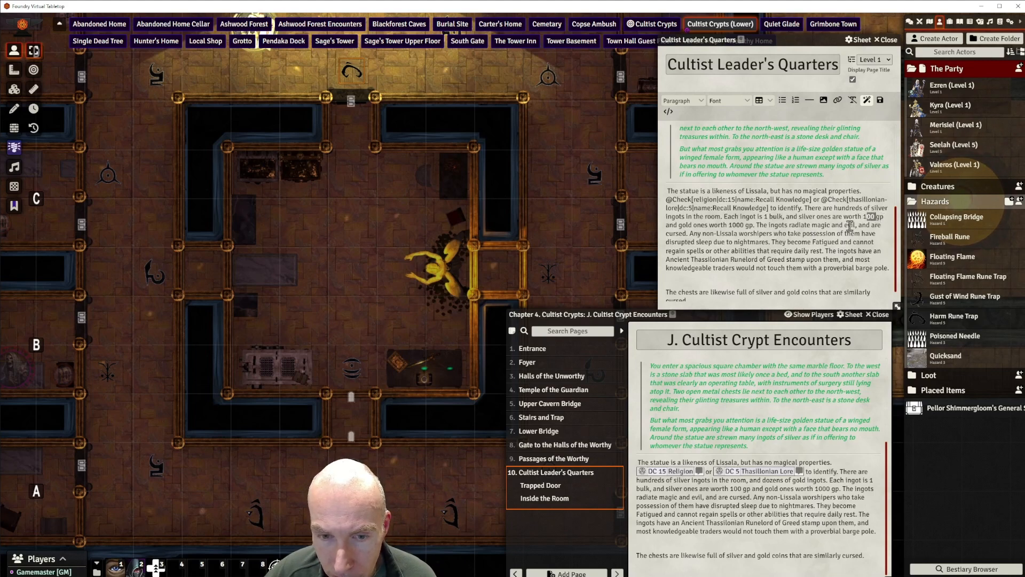
# Replace the silver ingot value clause so the sentence reads "Each ingot is 1 bulk and worth 100 gp".
pyautogui.moveTo(877, 216); pyautogui.dragTo(753, 225)
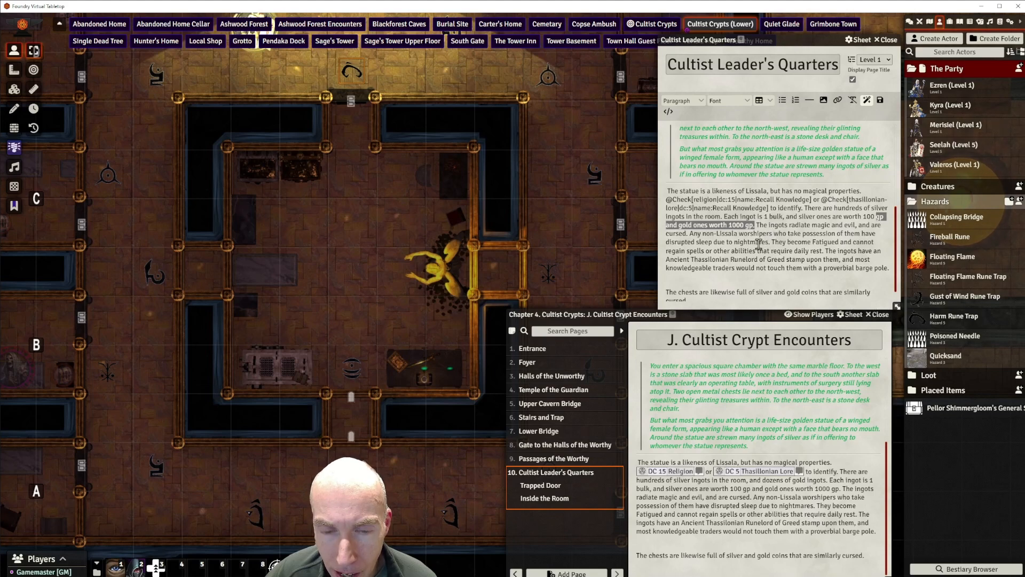
pyautogui.click(785, 231)
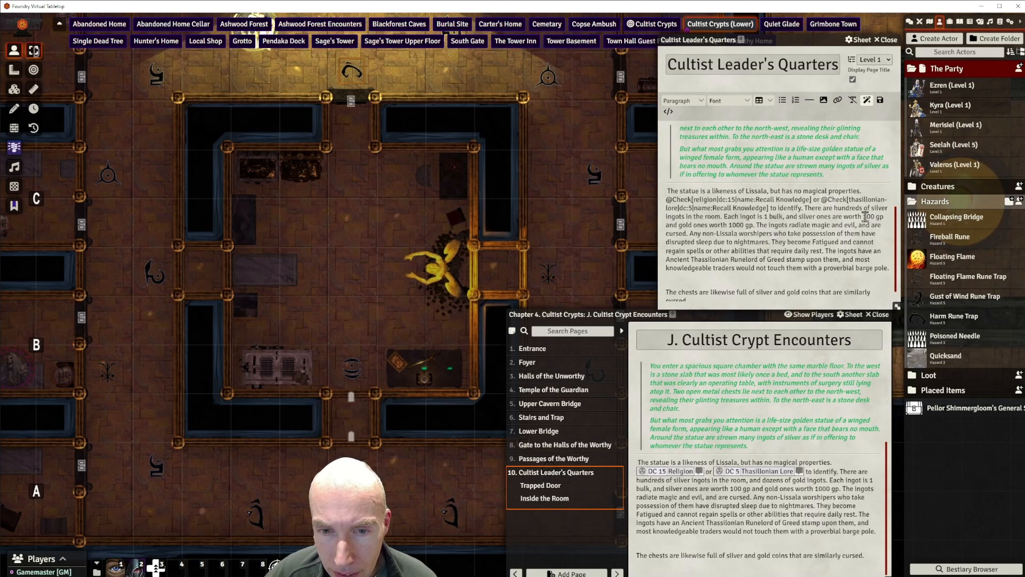
pyautogui.moveTo(865, 217); pyautogui.dragTo(882, 217)
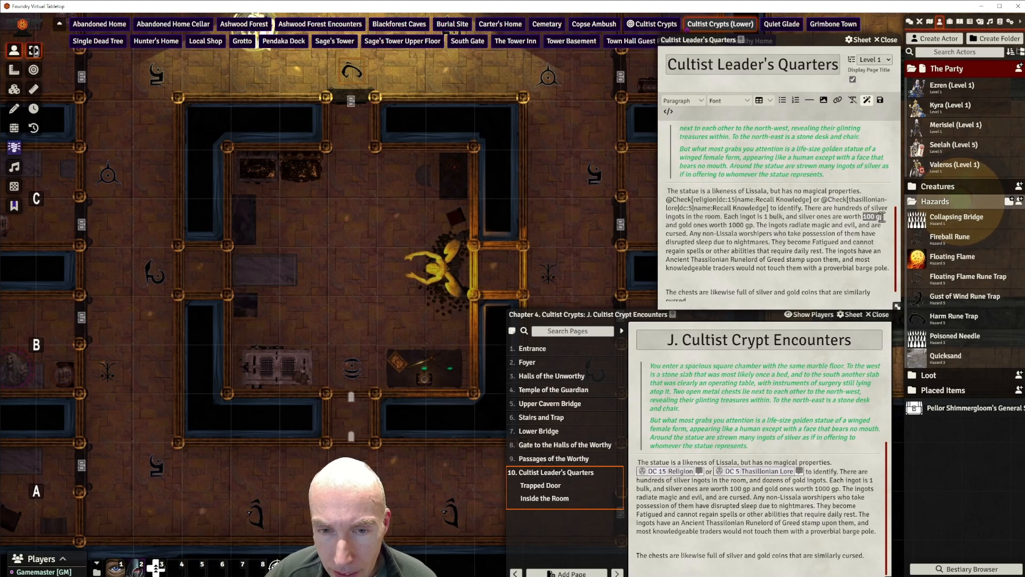
pyautogui.press('BackSpace')
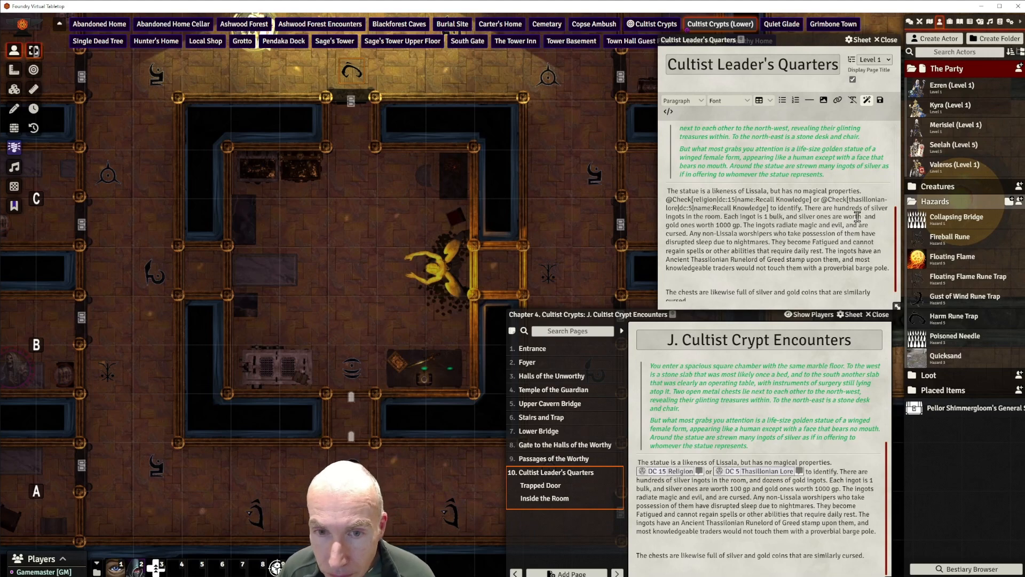
pyautogui.press('BackSpace')
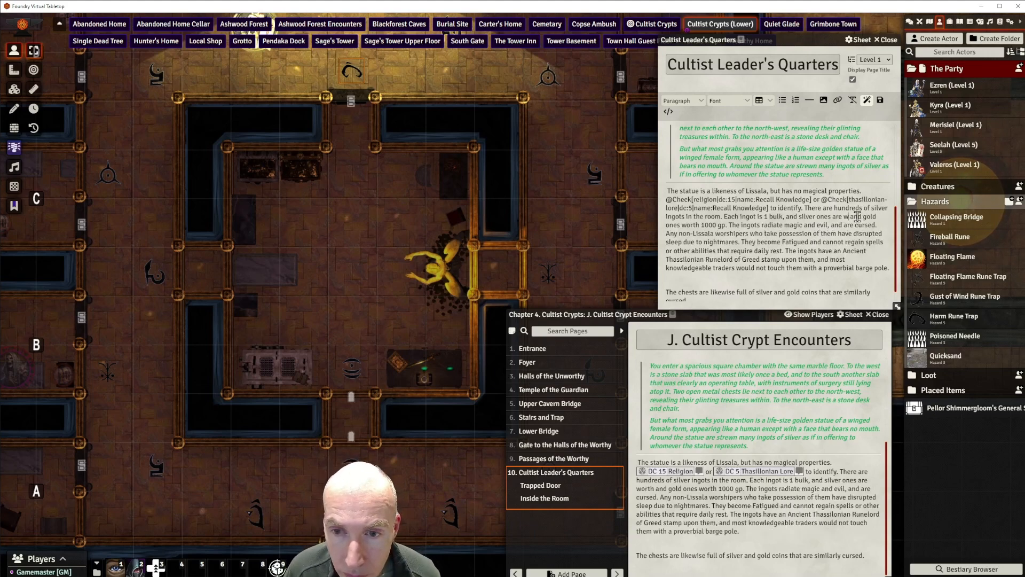
pyautogui.press('BackSpace')
pyautogui.press('BackSpace')
pyautogui.press('BackSpace')
pyautogui.press('BackSpace')
pyautogui.press('BackSpace')
pyautogui.press('BackSpace')
pyautogui.press('BackSpace')
pyautogui.press('BackSpace')
pyautogui.press('BackSpace')
pyautogui.press('BackSpace')
pyautogui.press('BackSpace')
pyautogui.press('BackSpace')
pyautogui.press('BackSpace')
pyautogui.press('BackSpace')
pyautogui.press('BackSpace')
pyautogui.press('BackSpace')
pyautogui.press('BackSpace')
pyautogui.press('BackSpace')
pyautogui.press('BackSpace')
pyautogui.press('BackSpace')
pyautogui.write('a')
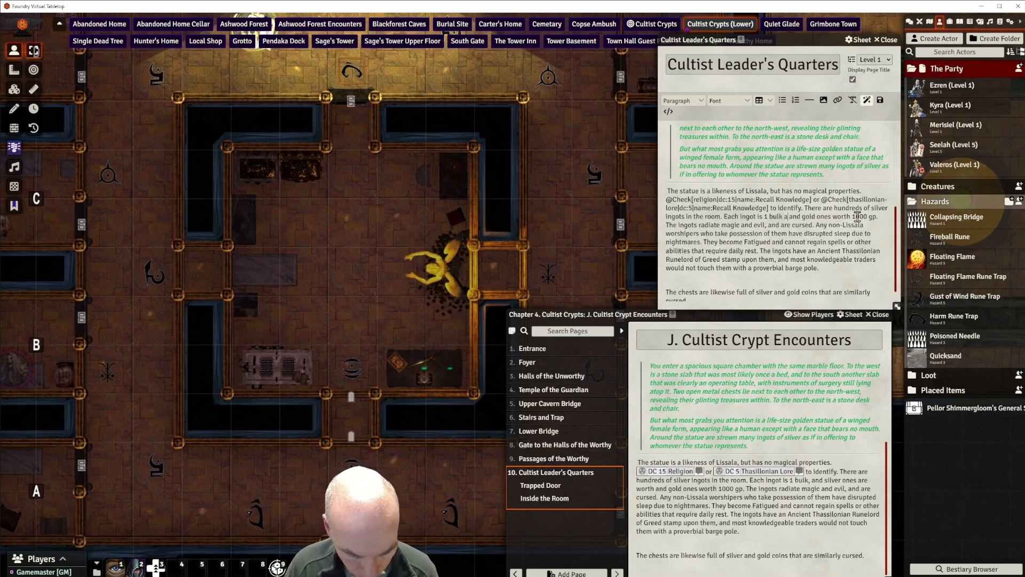
pyautogui.write('nd wo')
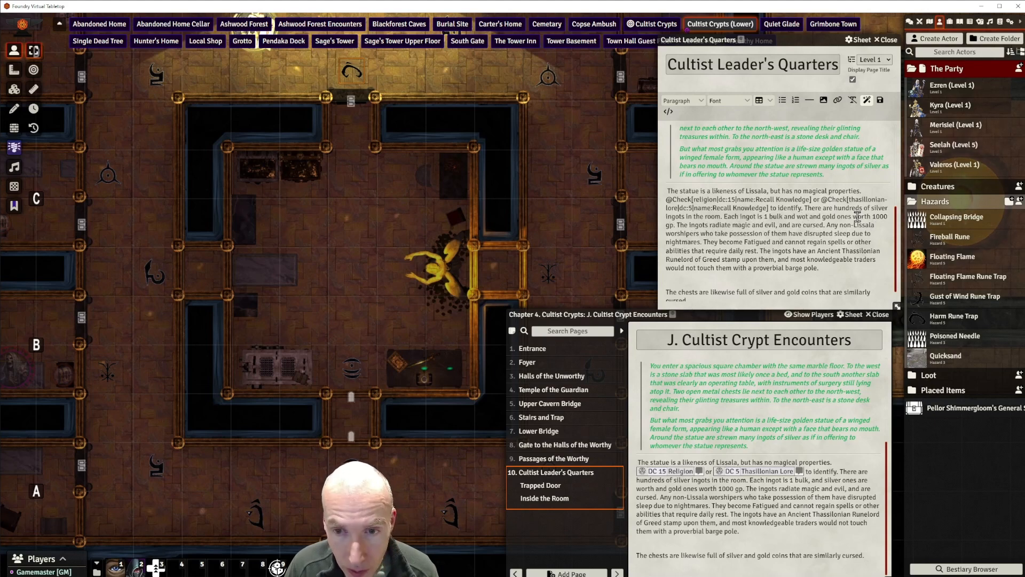
pyautogui.write('rth')
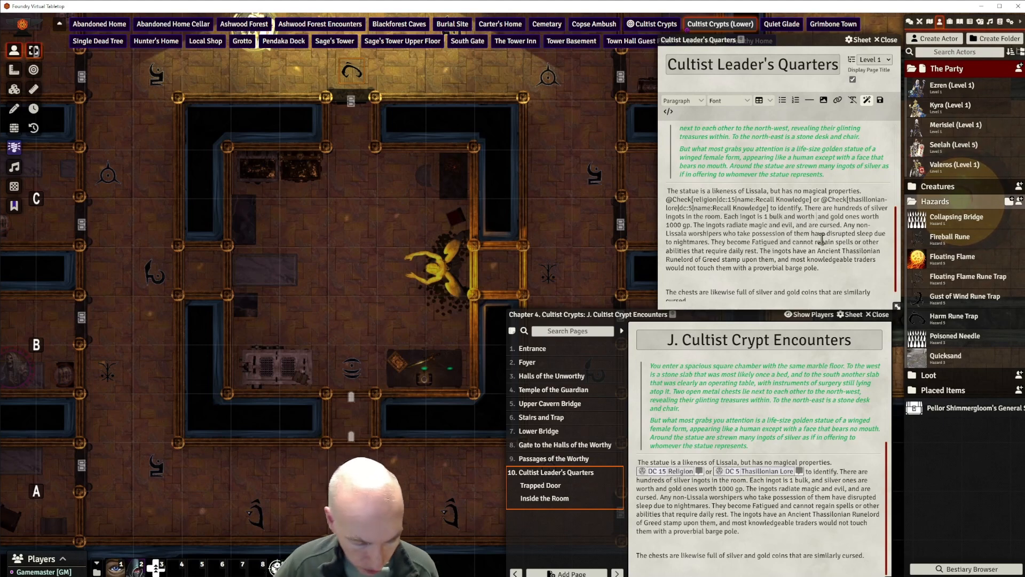
pyautogui.write('100 gp')
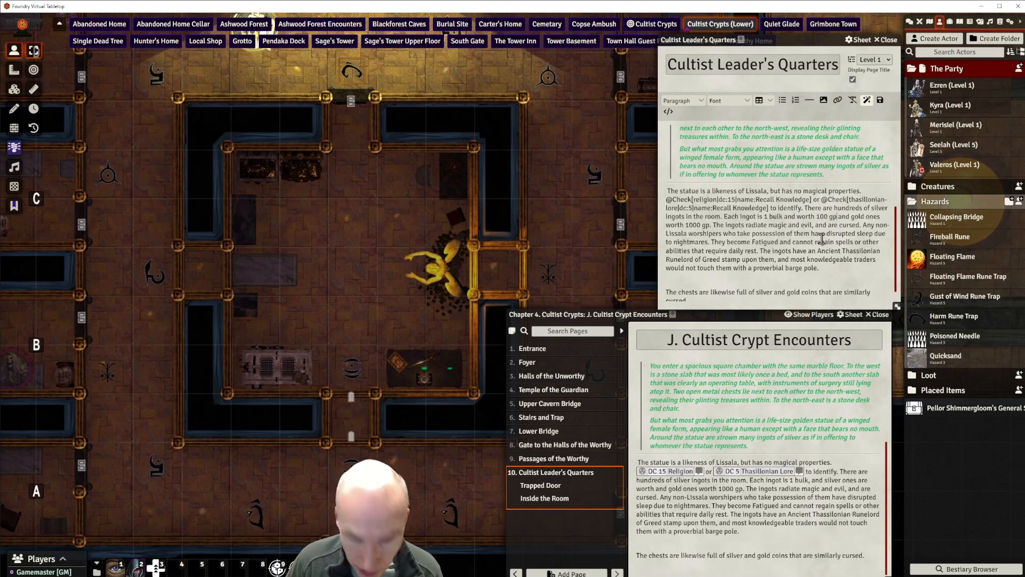
# Delete "and gold ones worth 1000 gp" from the end of the ingot value sentence.
pyautogui.press('Delete')
pyautogui.press('Delete')
pyautogui.press('Delete')
pyautogui.press('Delete')
pyautogui.press('Delete')
pyautogui.press('Delete')
pyautogui.press('Delete')
pyautogui.press('Delete')
pyautogui.press('Delete')
pyautogui.press('Delete')
pyautogui.press('Delete')
pyautogui.press('Delete')
pyautogui.press('Delete')
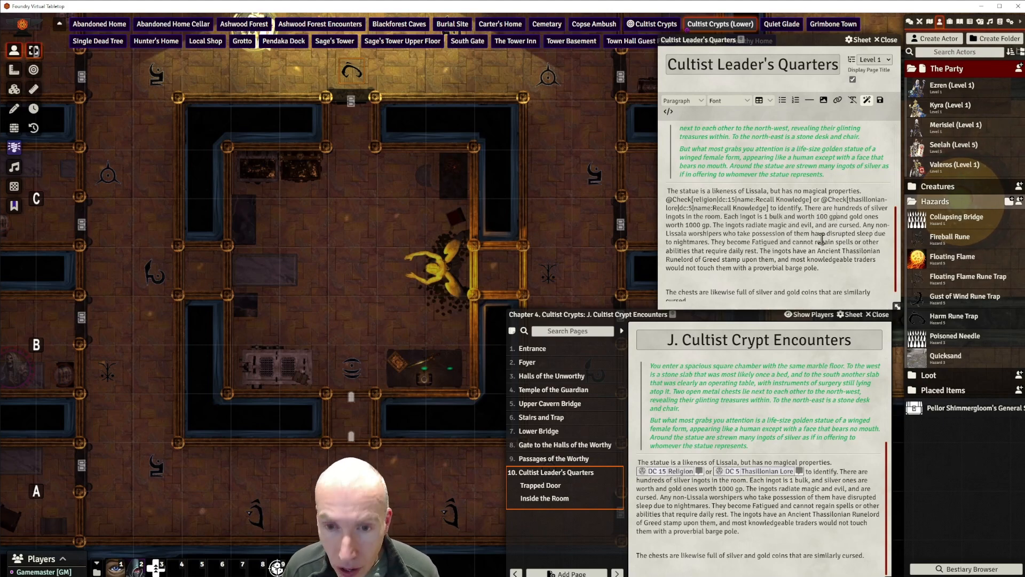
pyautogui.press('Delete')
pyautogui.press('Delete')
pyautogui.press('Delete')
pyautogui.press('Delete')
pyautogui.press('Delete')
pyautogui.press('Delete')
pyautogui.press('Delete')
pyautogui.press('Delete')
pyautogui.press('Delete')
pyautogui.press('Delete')
pyautogui.press('Delete')
pyautogui.press('Delete')
pyautogui.press('Delete')
pyautogui.press('Delete')
pyautogui.press('Delete')
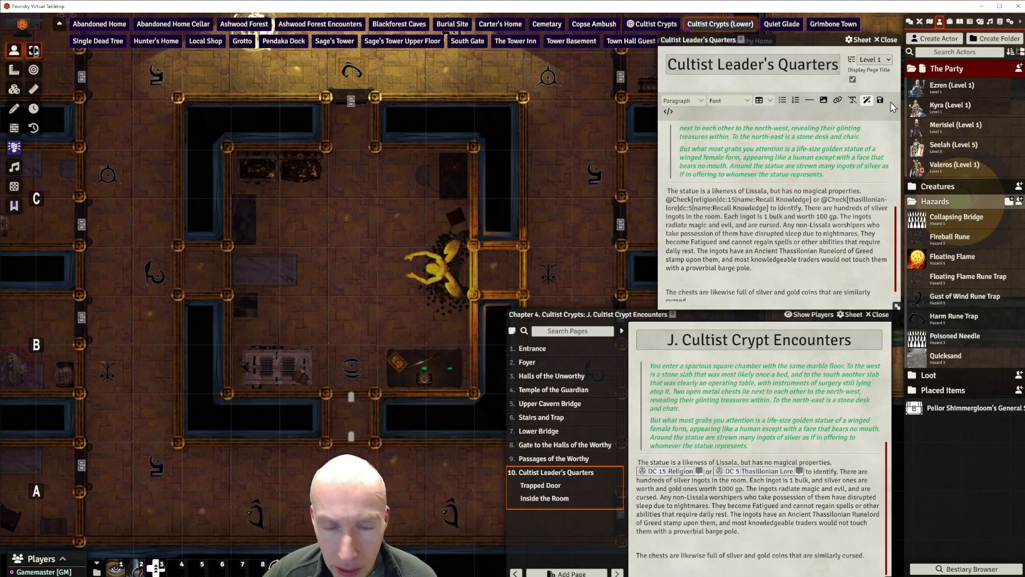
pyautogui.click(975, 52)
pyautogui.write('co')
pyautogui.write('it')
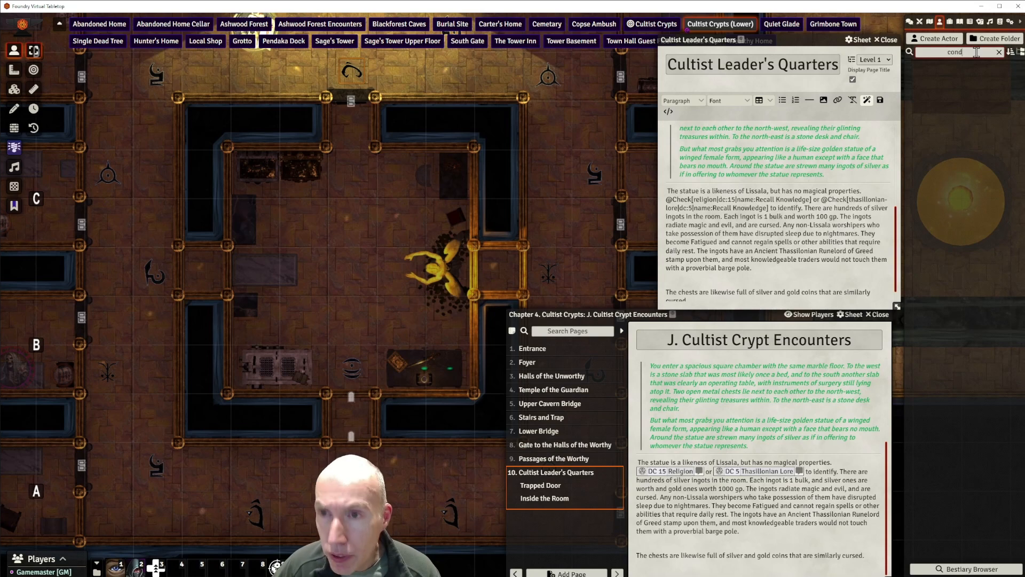
pyautogui.press('BackSpace')
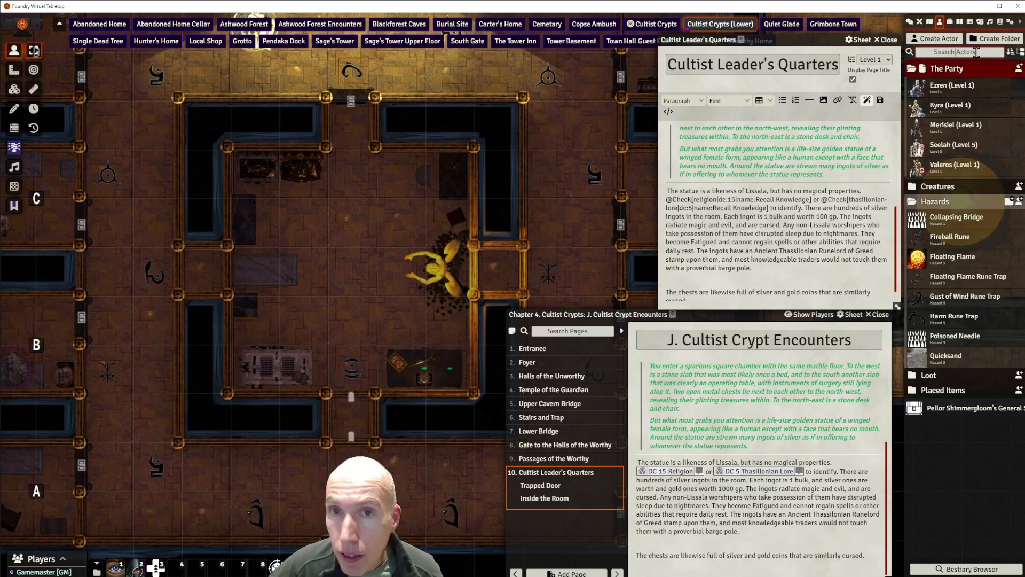
# Search the compendium packs for "fati" and replace the plain word "Fatigued" in the curse text with a link to the Fatigued condition.
pyautogui.click(1000, 22)
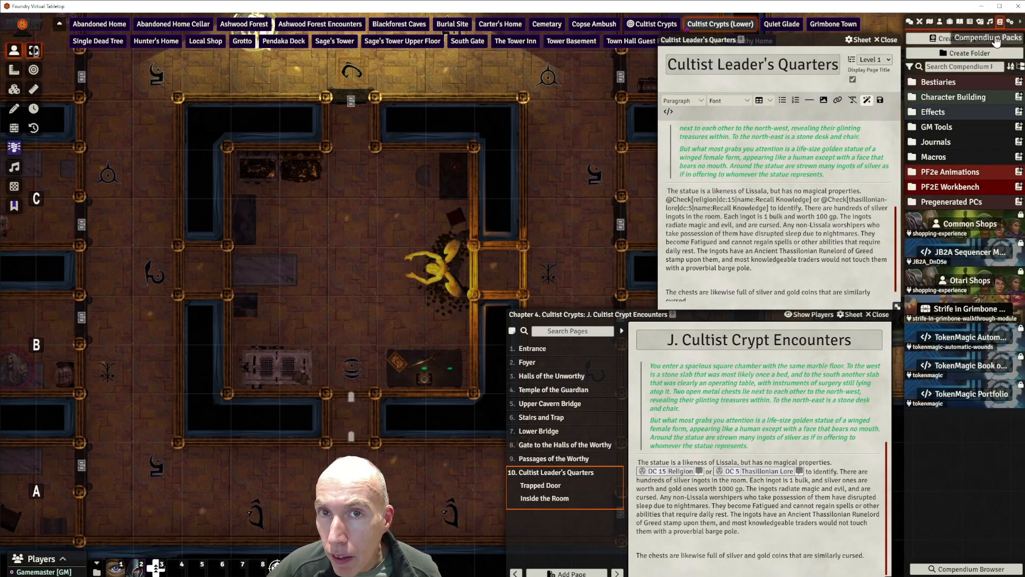
pyautogui.click(967, 66)
pyautogui.write('fati')
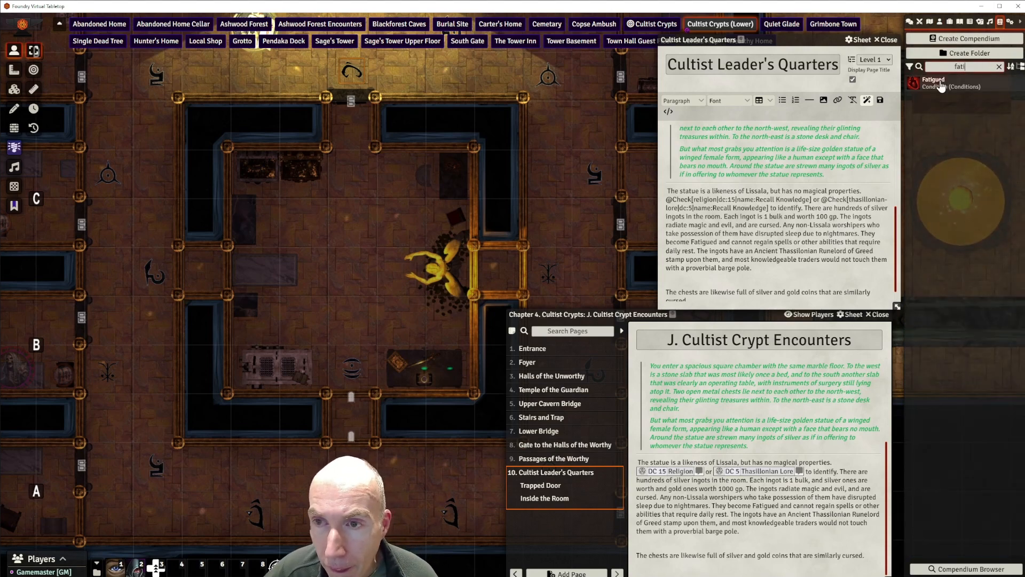
pyautogui.moveTo(773, 190); pyautogui.dragTo(724, 260)
pyautogui.press('BackSpace')
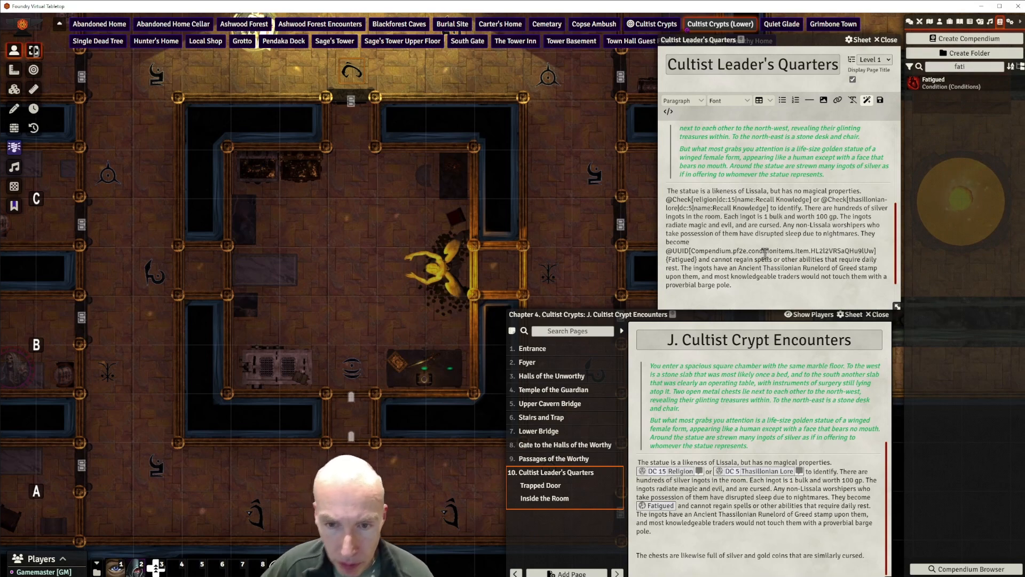
# Replace "and gold coins that" in the chests sentence so it reads "full of silver coins that are similarly cursed".
pyautogui.scroll(-2, 766, 253)
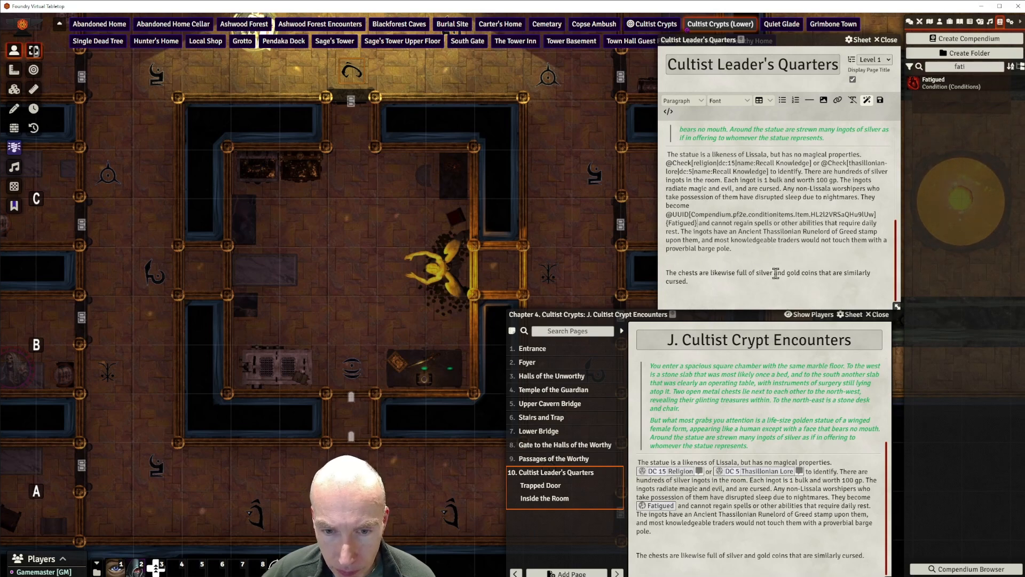
pyautogui.moveTo(775, 274); pyautogui.dragTo(847, 277)
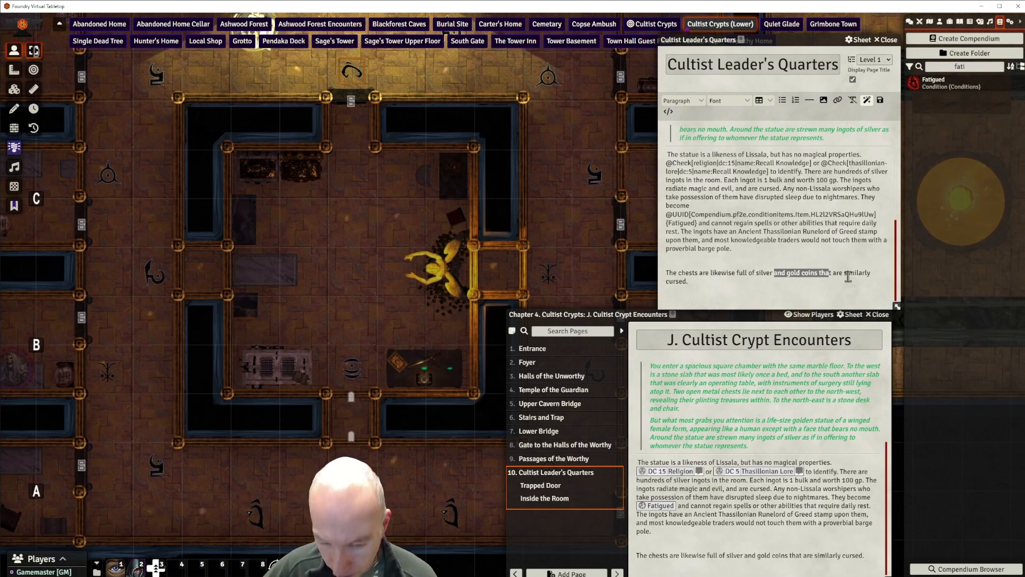
pyautogui.press('BackSpace')
pyautogui.write('coind')
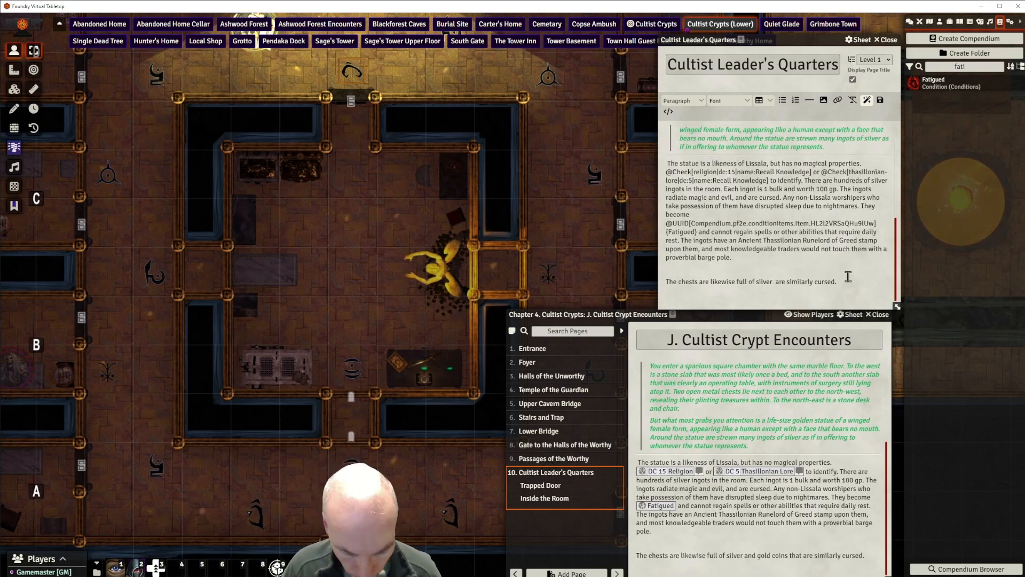
pyautogui.press('BackSpace')
pyautogui.write('s that')
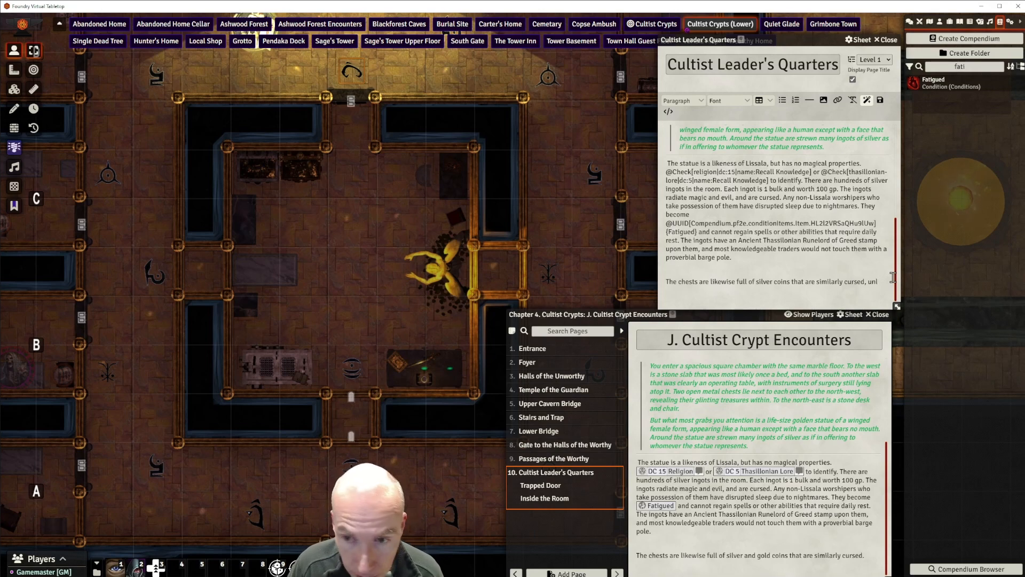
# Extend the end of the chests sentence with ", unlike the silver in the lesser cultist's chests in the neighbouring rooms.".
pyautogui.write('the c')
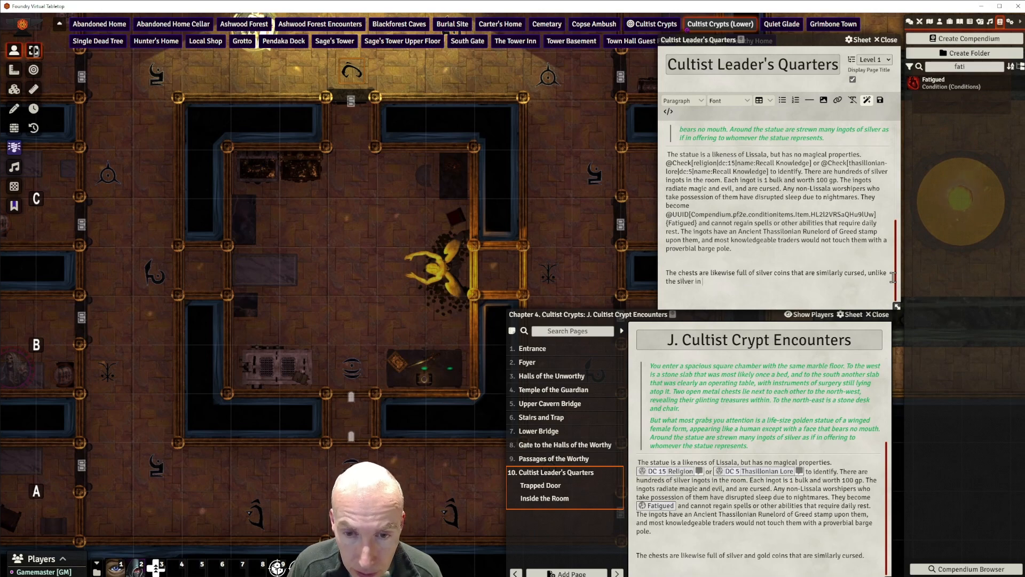
pyautogui.write('sser cultis')
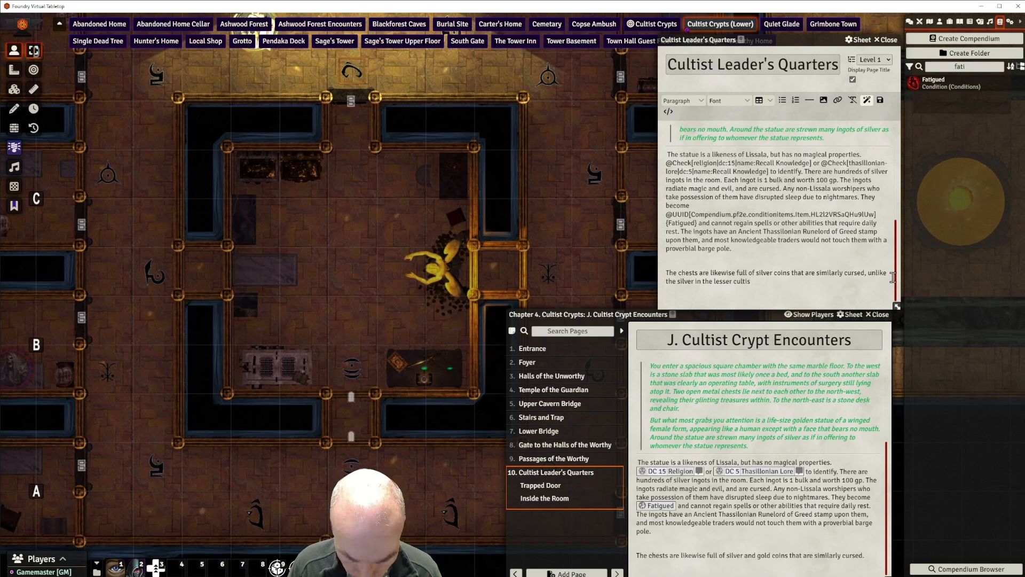
pyautogui.write("t's chest")
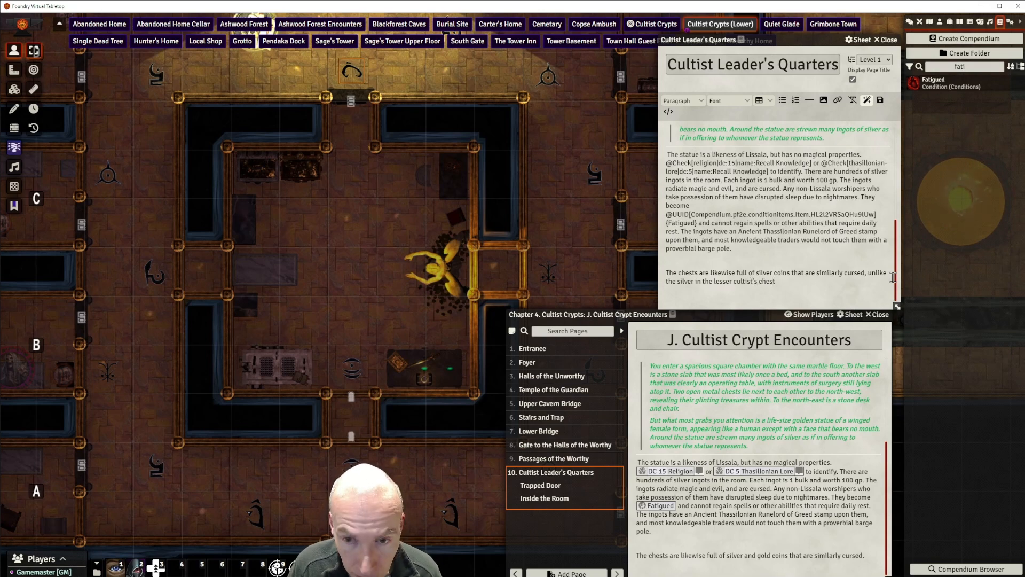
pyautogui.write('sin ')
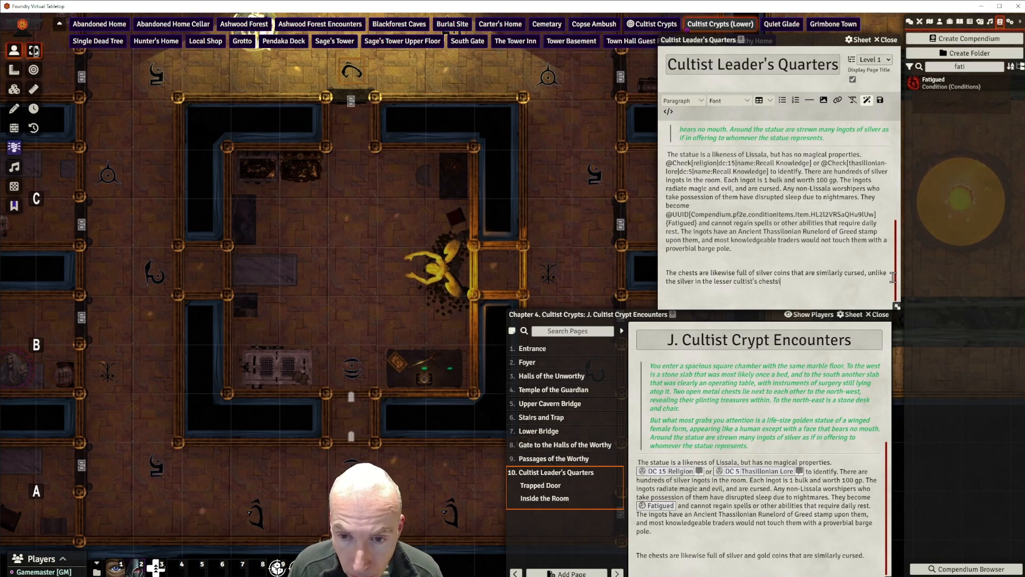
pyautogui.write('in the n')
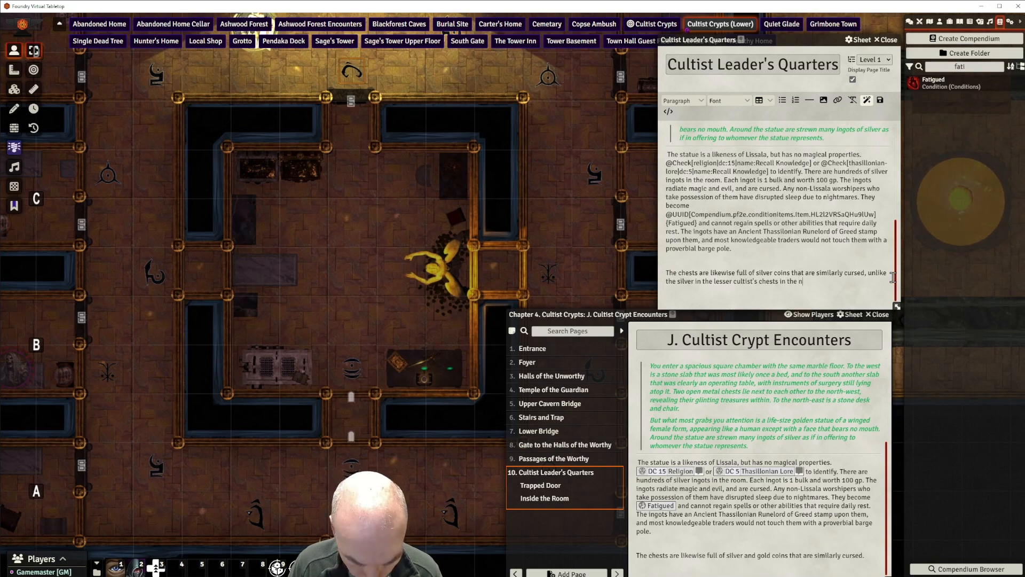
pyautogui.write('eighbouring rooms.')
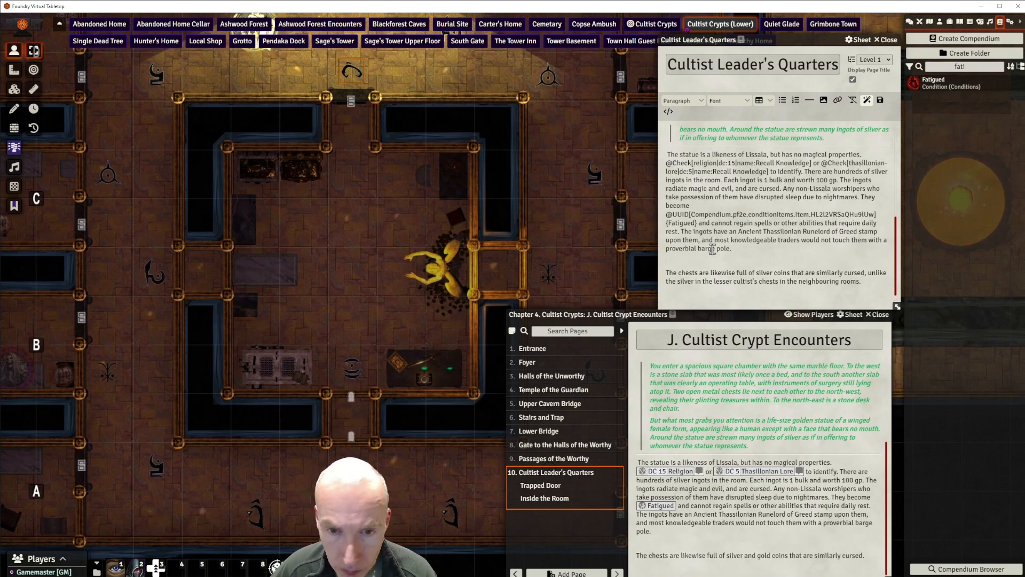
# Delete the empty line above the chests paragraph and save the page.
pyautogui.press('Delete')
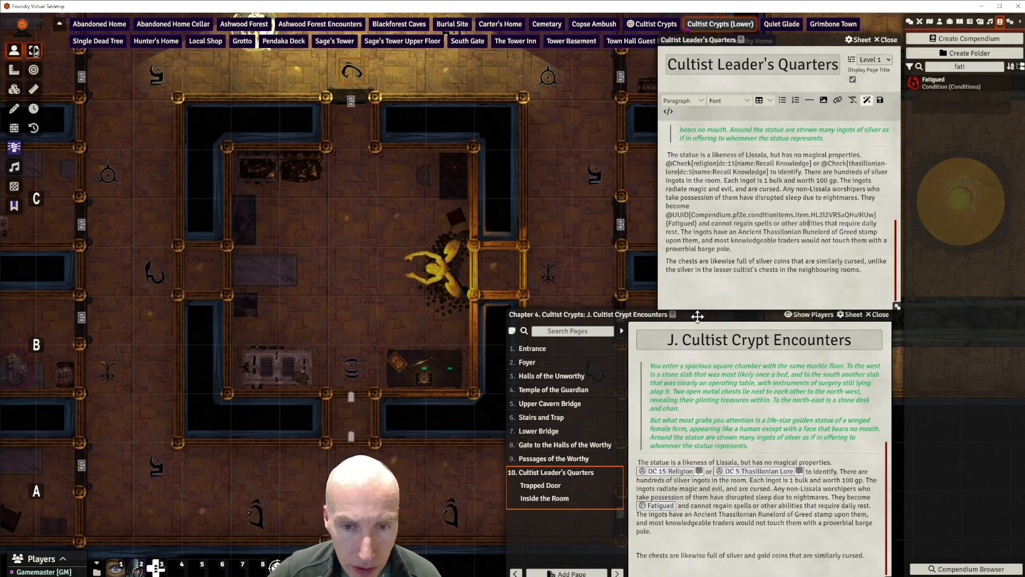
pyautogui.moveTo(704, 317); pyautogui.dragTo(710, 323)
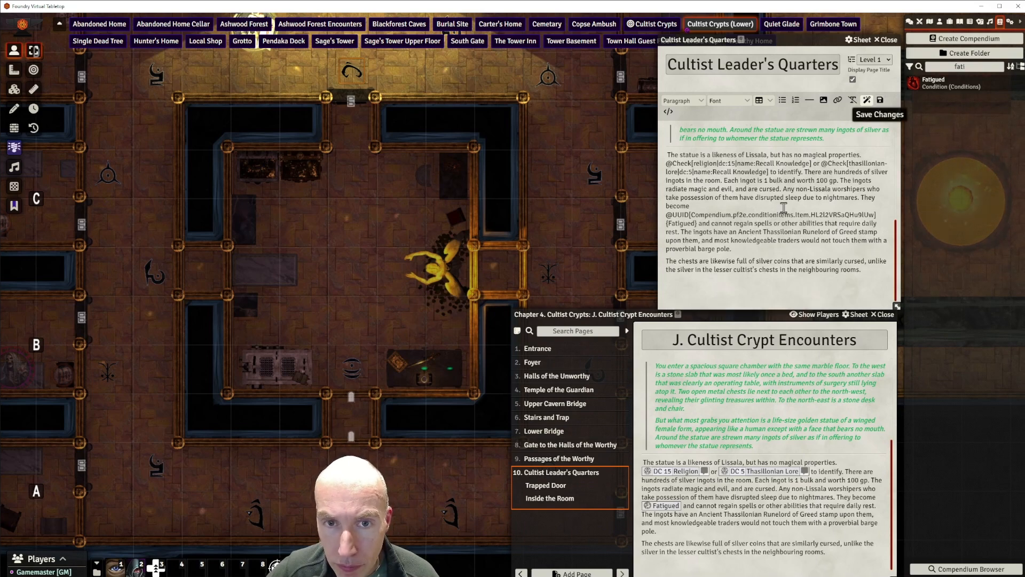
# Review the statue, ingot and chest text against the leader's quarters and the neighbouring rooms on the map.
pyautogui.moveTo(378, 244); pyautogui.dragTo(184, 155)
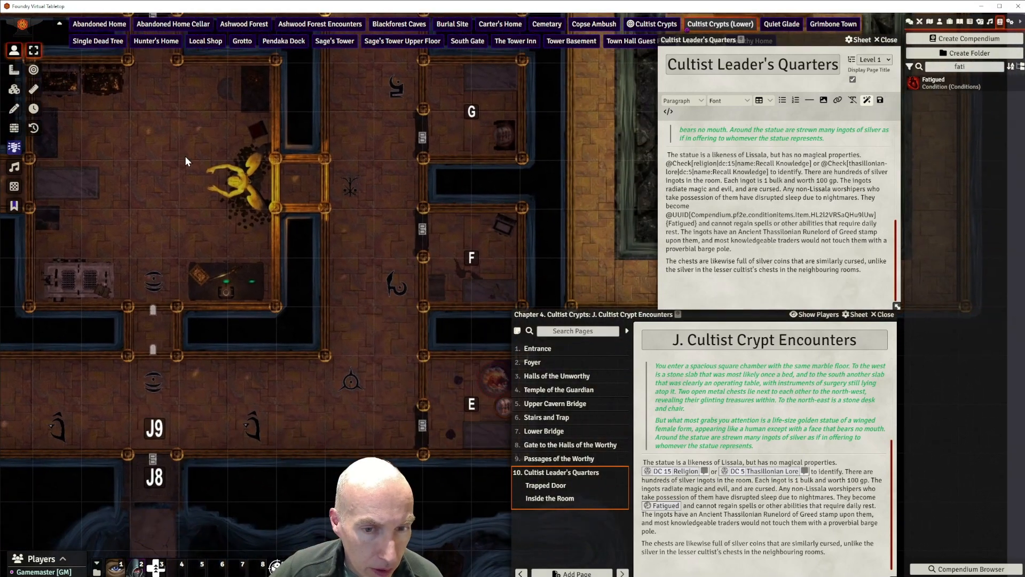
pyautogui.scroll(-3, 264, 204)
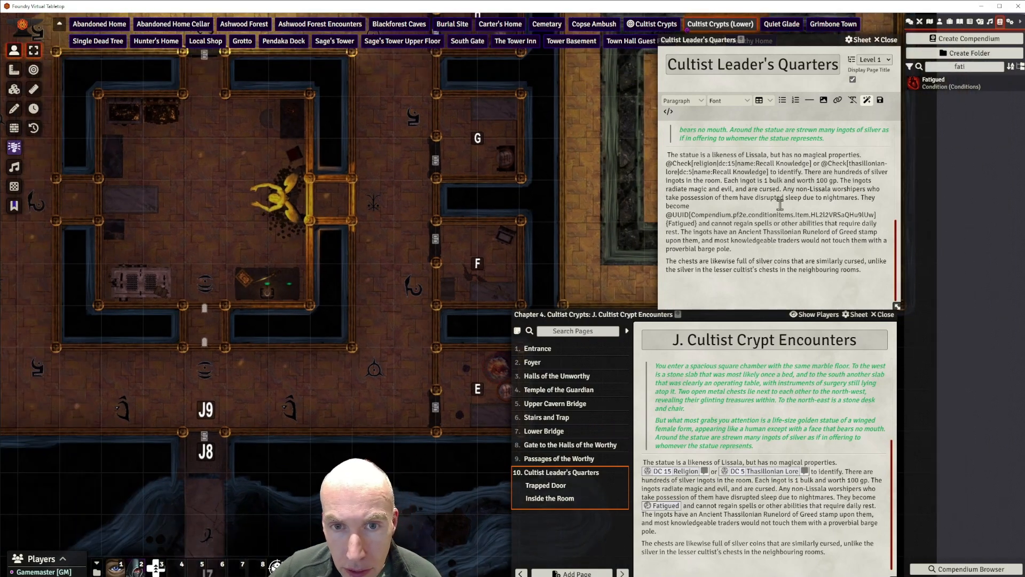
pyautogui.scroll(2, 780, 187)
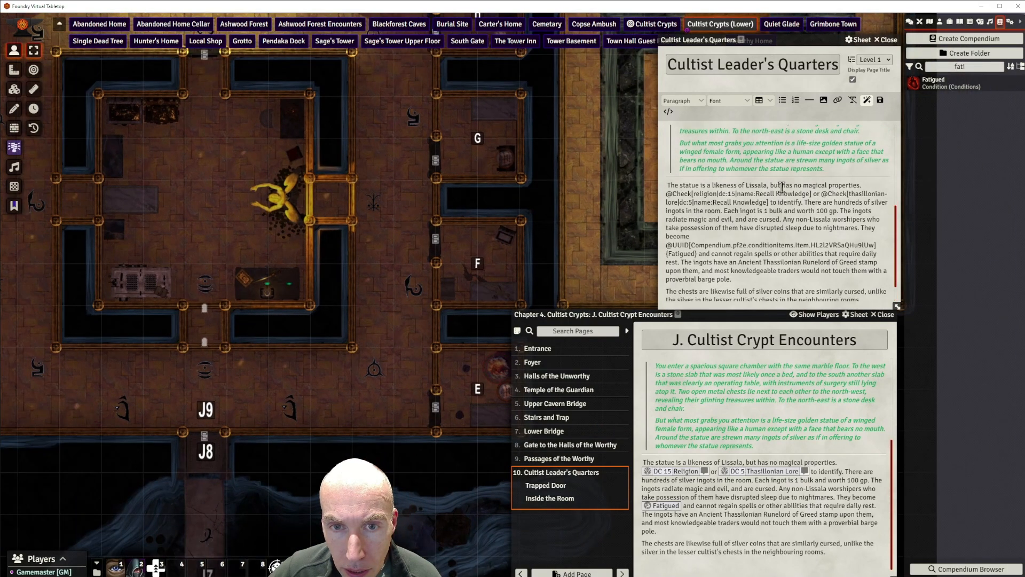
pyautogui.scroll(-2, 777, 185)
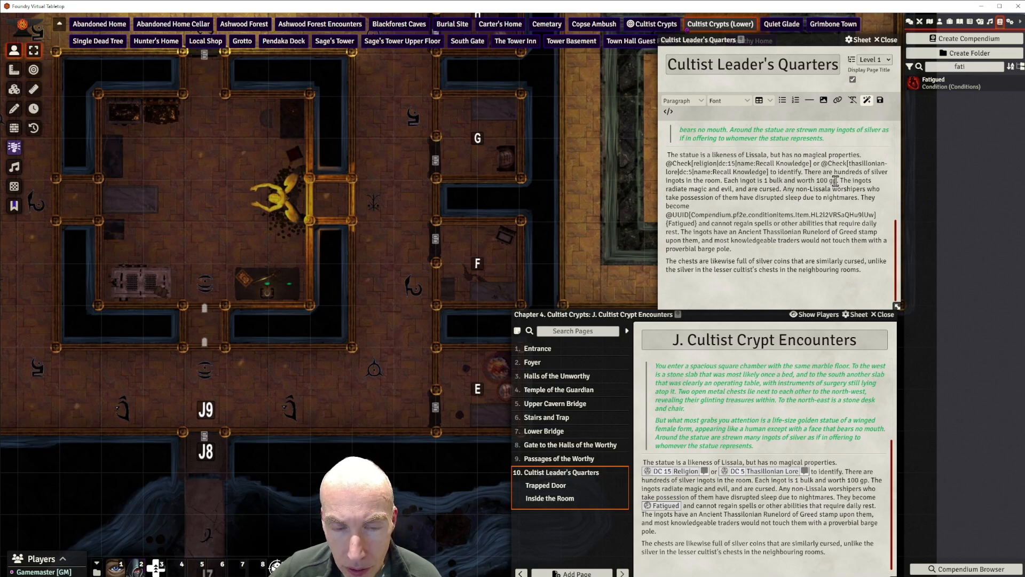
pyautogui.scroll(2, 388, 220)
pyautogui.scroll(-3, 390, 222)
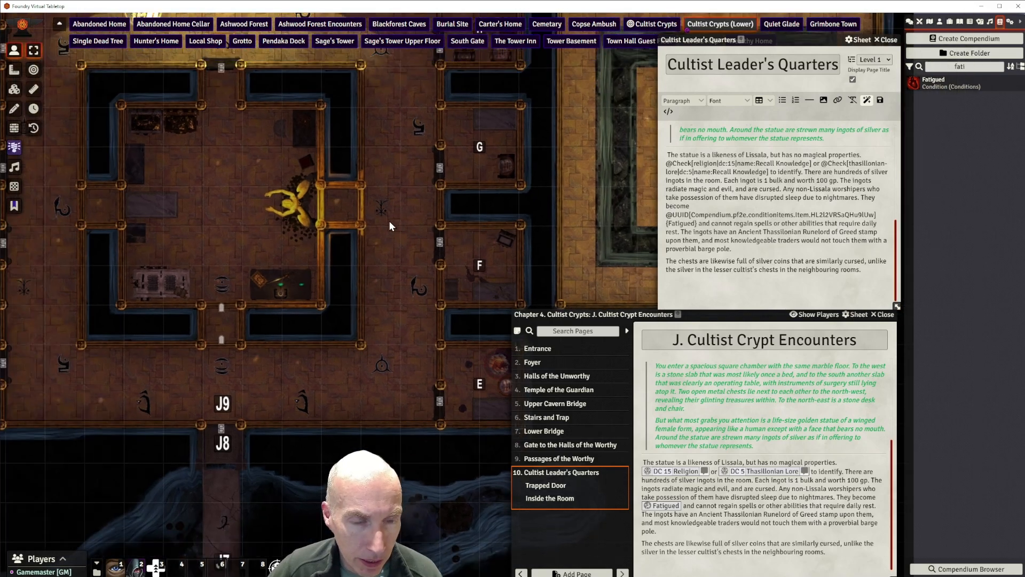
pyautogui.moveTo(397, 212)
pyautogui.mouseDown()
pyautogui.moveTo(412, 170)
pyautogui.moveTo(388, 198)
pyautogui.mouseUp()
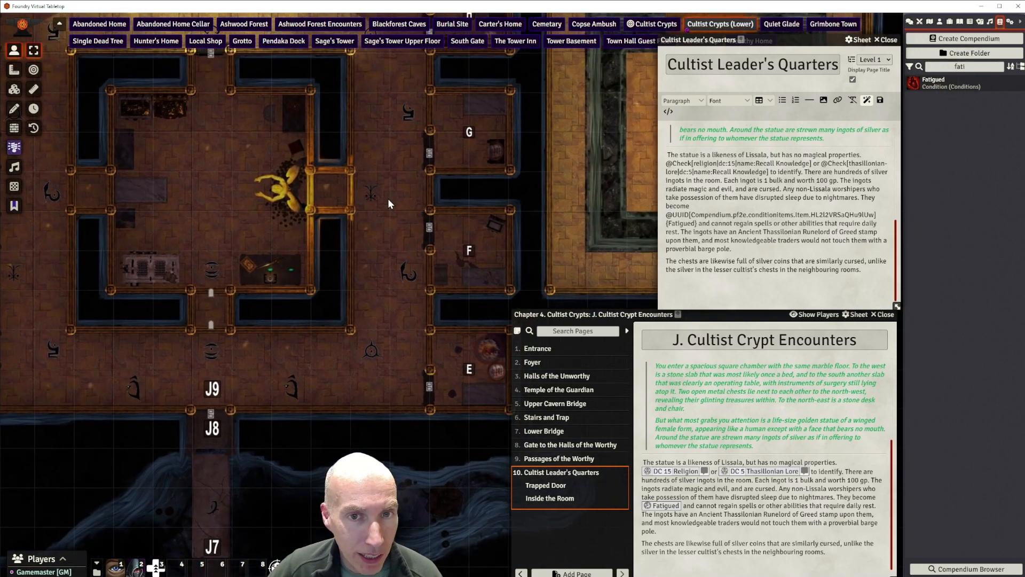
pyautogui.scroll(5, 517, 185)
pyautogui.scroll(-2, 517, 185)
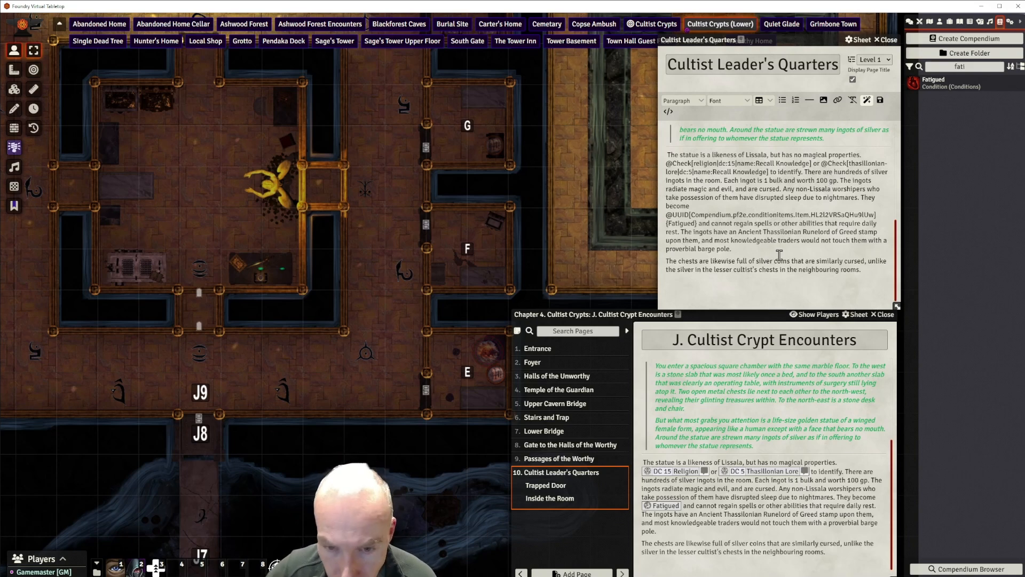
# Insert "coins or ingots" after "unlike the silver" in the chests sentence and save the page.
pyautogui.click(694, 269)
pyautogui.write('coin ')
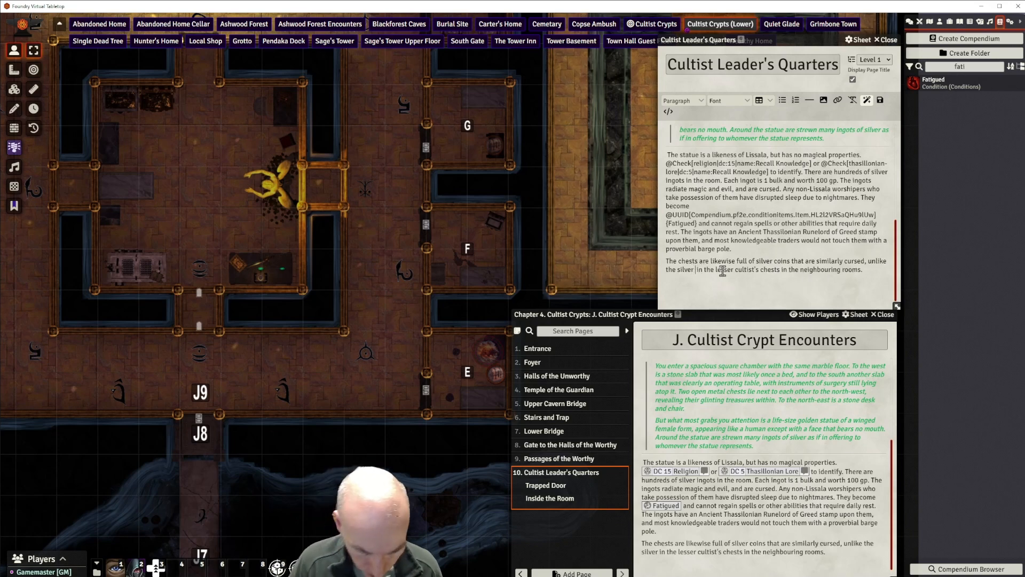
pyautogui.write('s or ing')
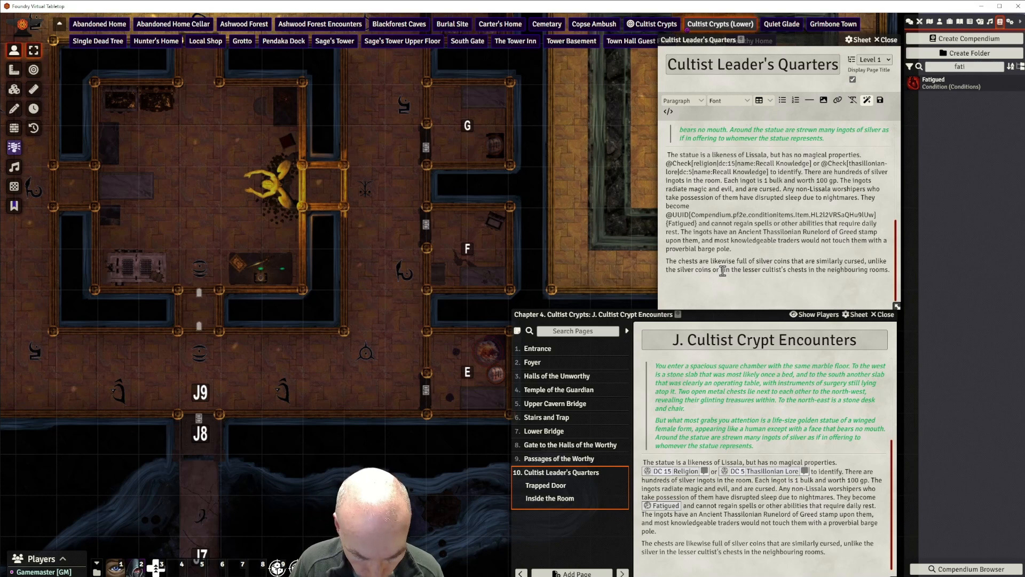
pyautogui.write('ots in')
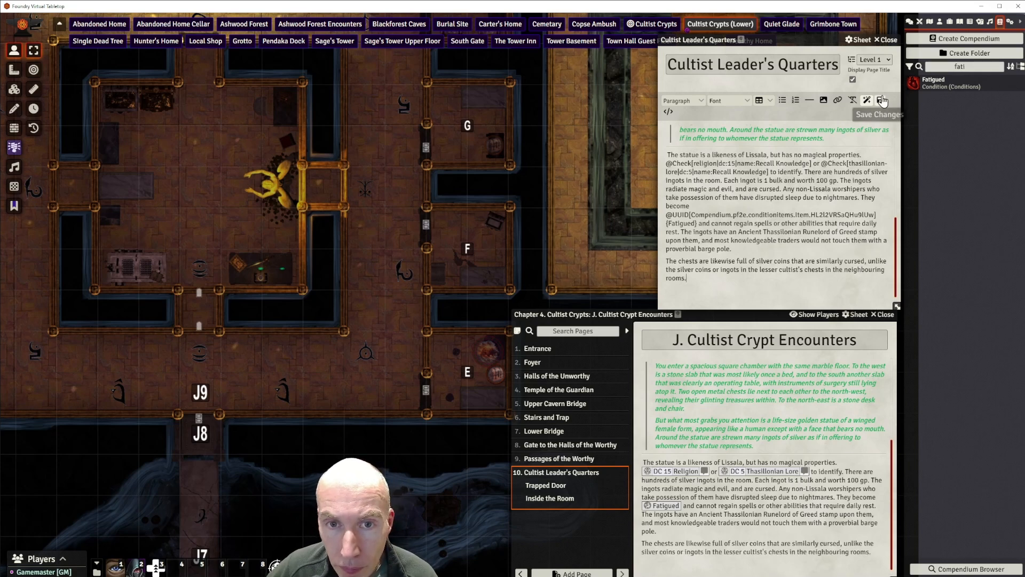
# Add the text about the golden mask, the desk's contents and the cult's history below the chests paragraph.
pyautogui.moveTo(587, 207); pyautogui.dragTo(556, 243)
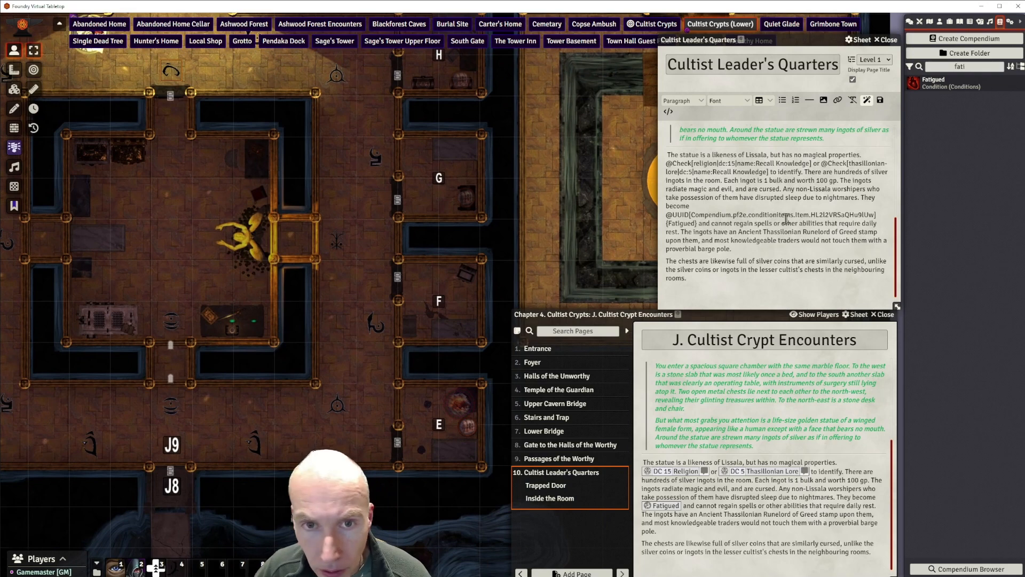
pyautogui.scroll(2, 786, 218)
pyautogui.scroll(-2, 786, 218)
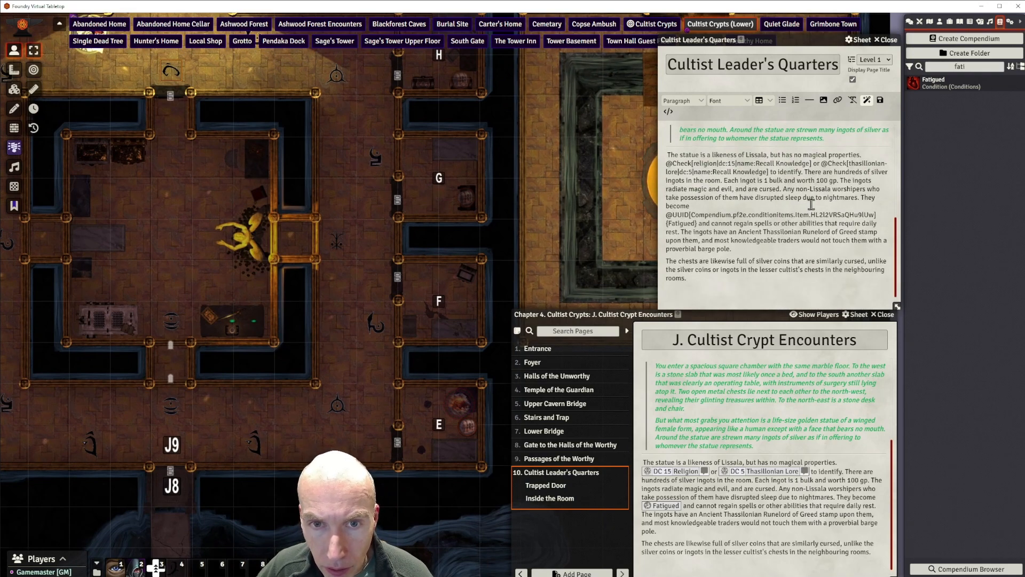
pyautogui.scroll(-1, 811, 203)
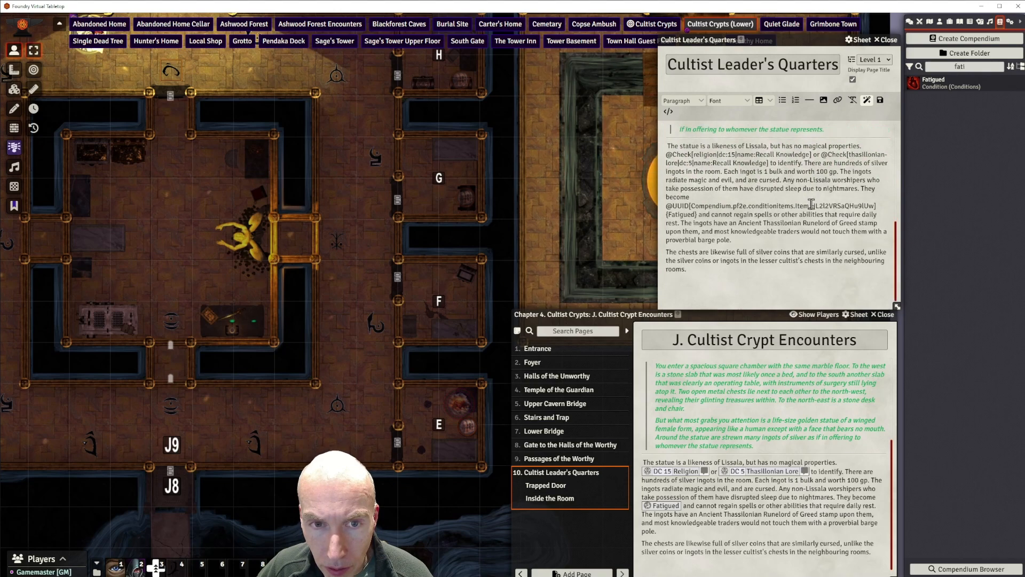
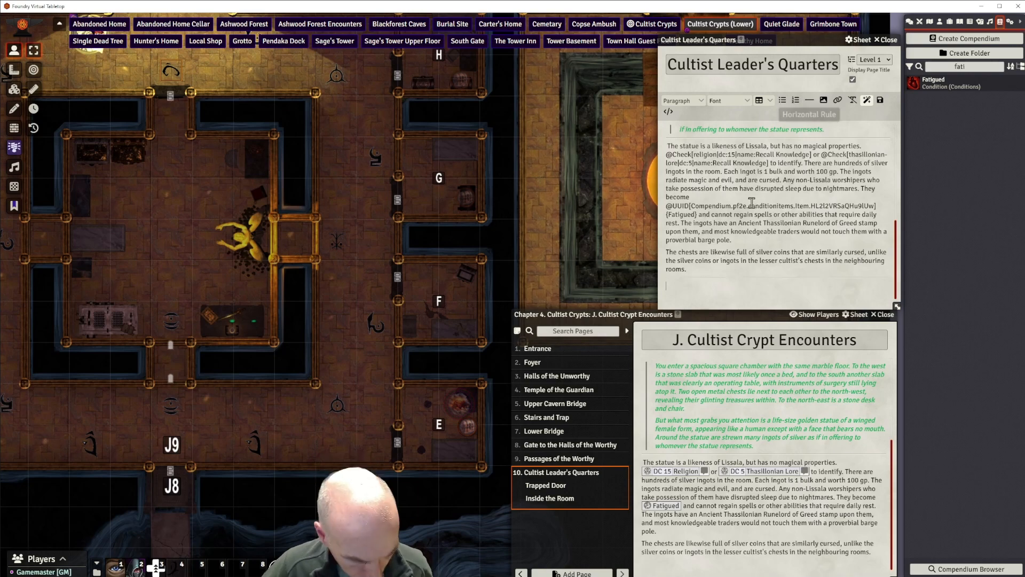
pyautogui.scroll(-5, 754, 199)
pyautogui.scroll(-6, 752, 206)
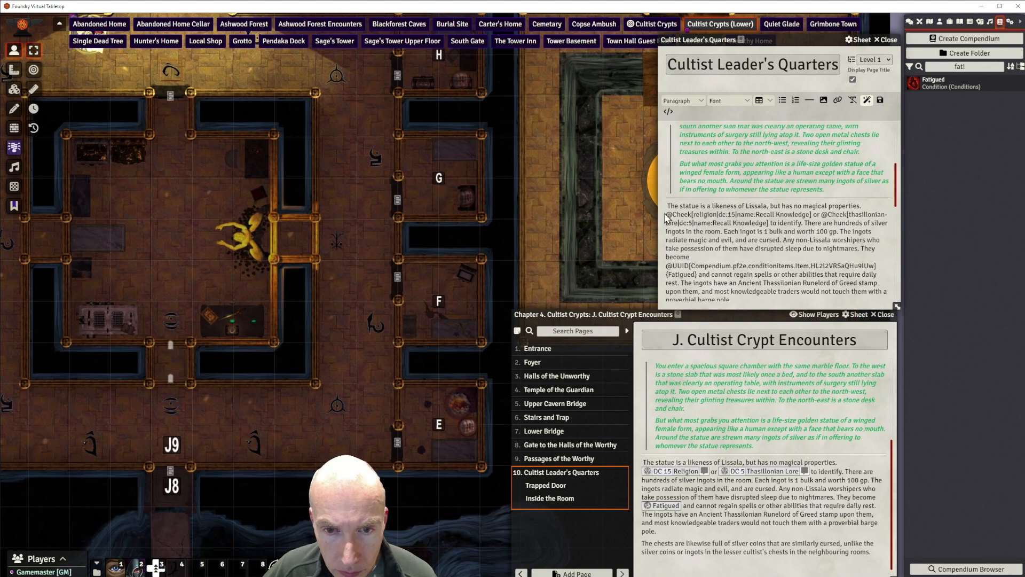
# Remove the leading space from the statue paragraph and insert the line "Cursed Silver" above it.
pyautogui.press('BackSpace')
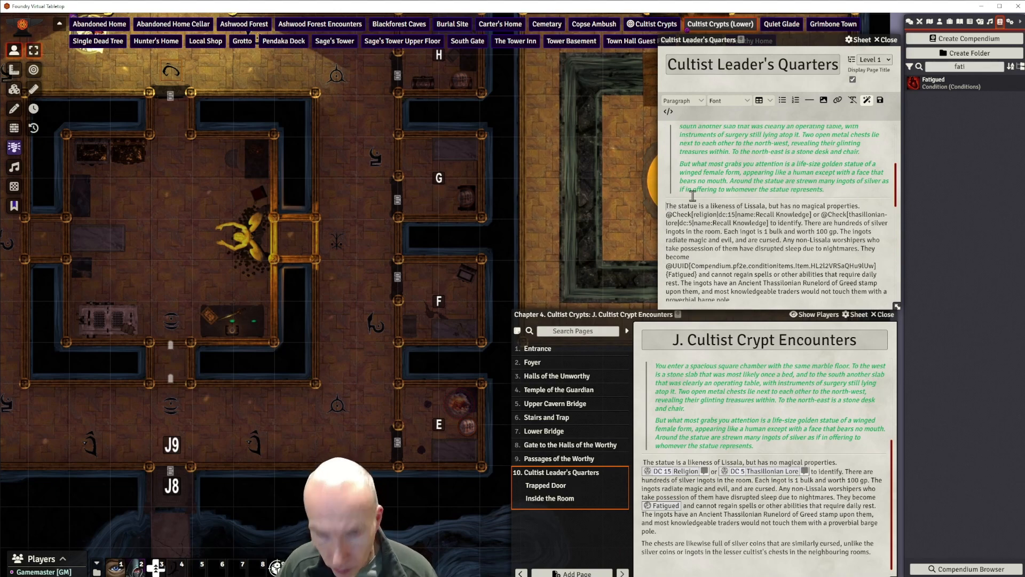
pyautogui.press('Return')
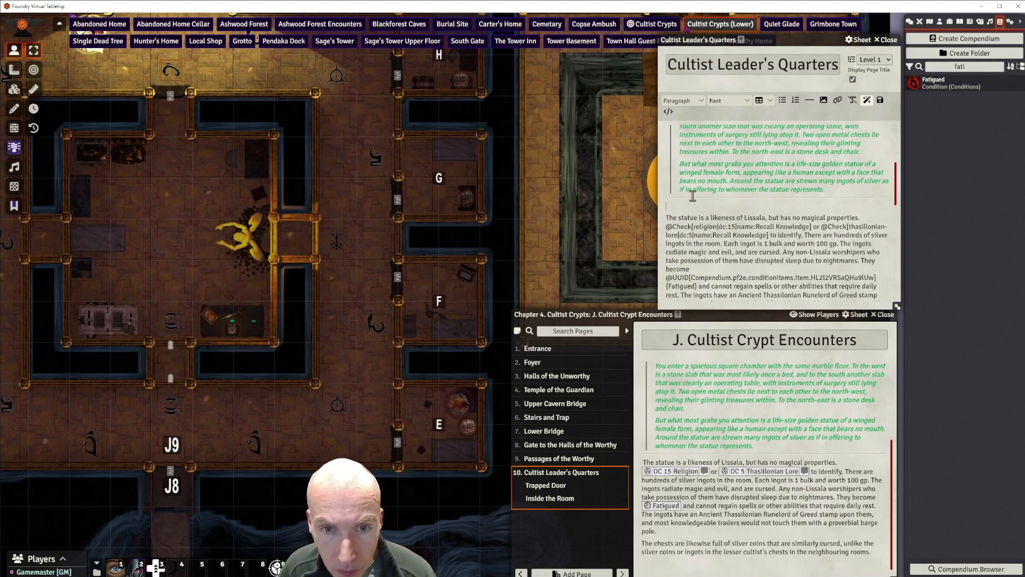
pyautogui.write('Curse')
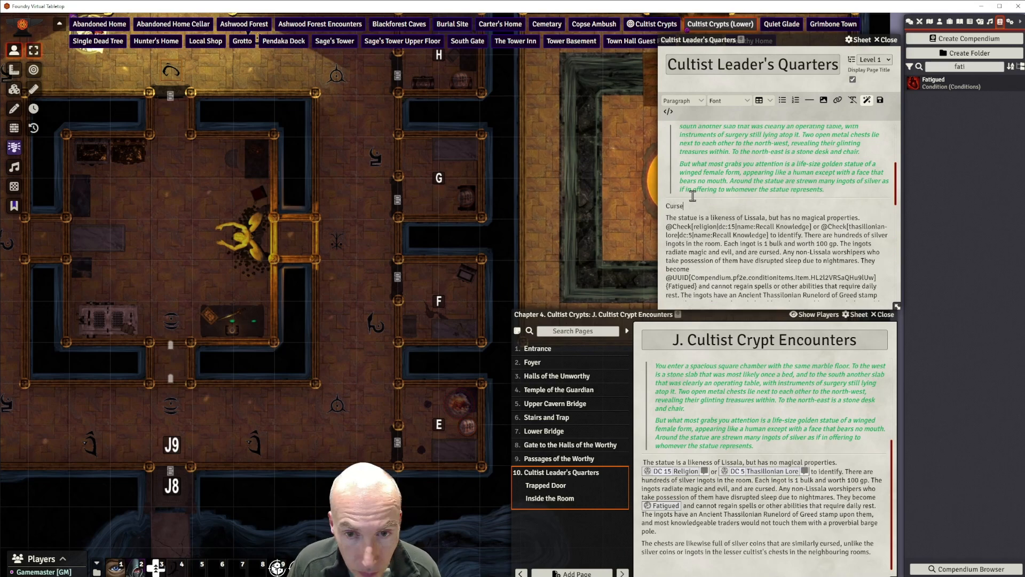
pyautogui.write('d Silver')
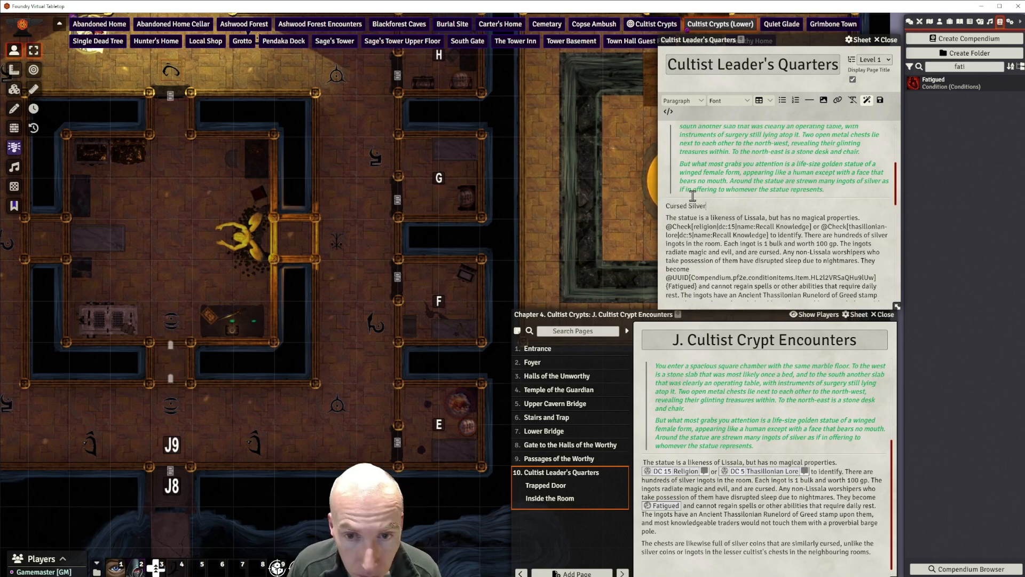
# Format the "Cursed Silver" line as Heading 2.
pyautogui.moveTo(707, 206); pyautogui.dragTo(668, 205)
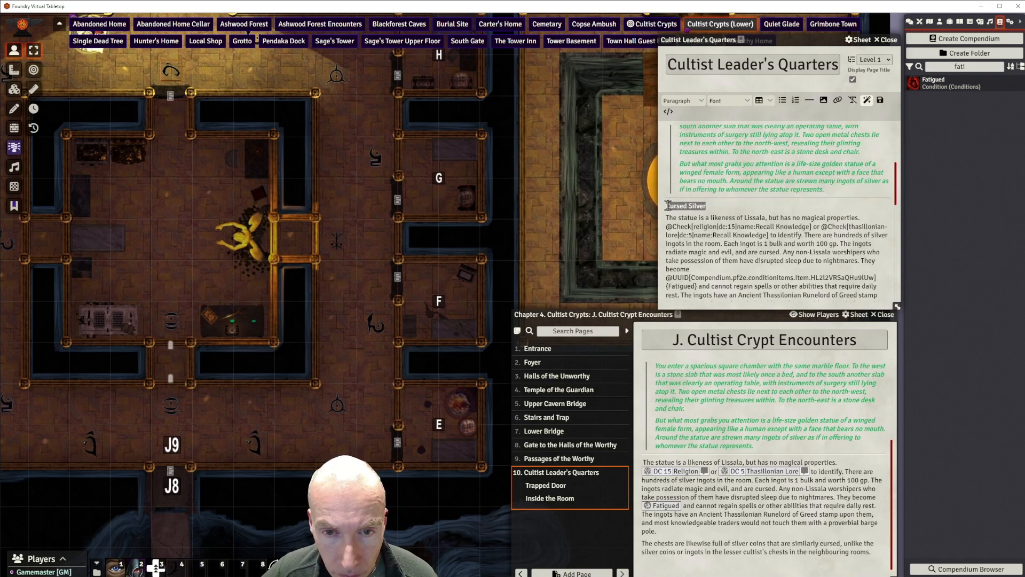
pyautogui.click(682, 100)
pyautogui.moveTo(675, 128)
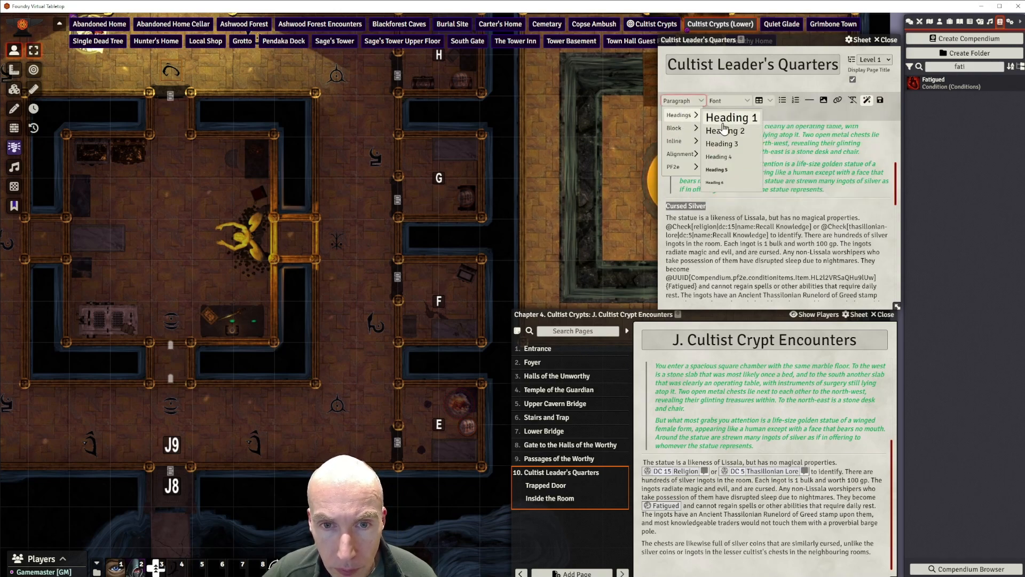
pyautogui.click(715, 128)
pyautogui.scroll(-5, 808, 231)
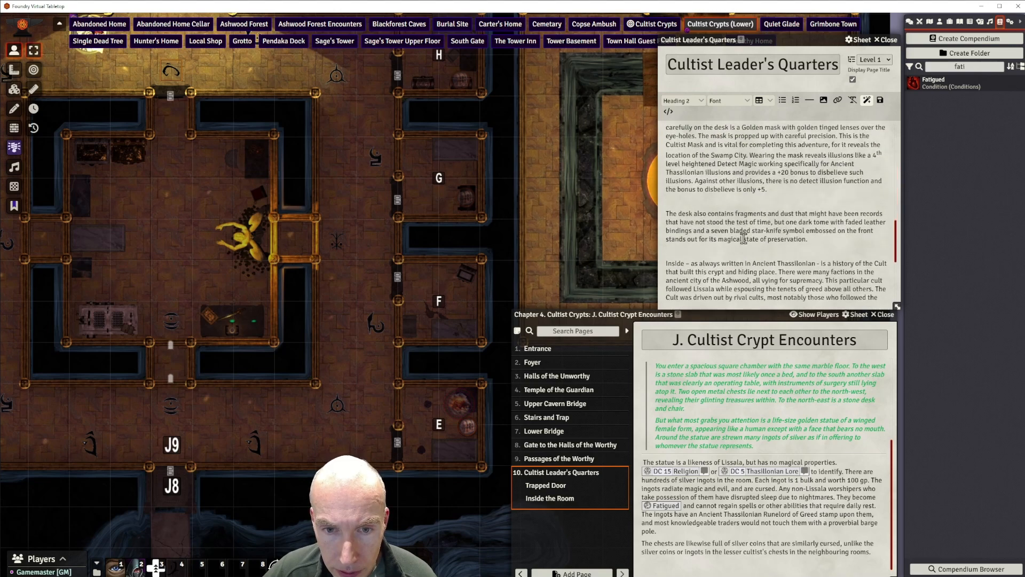
pyautogui.scroll(2, 690, 214)
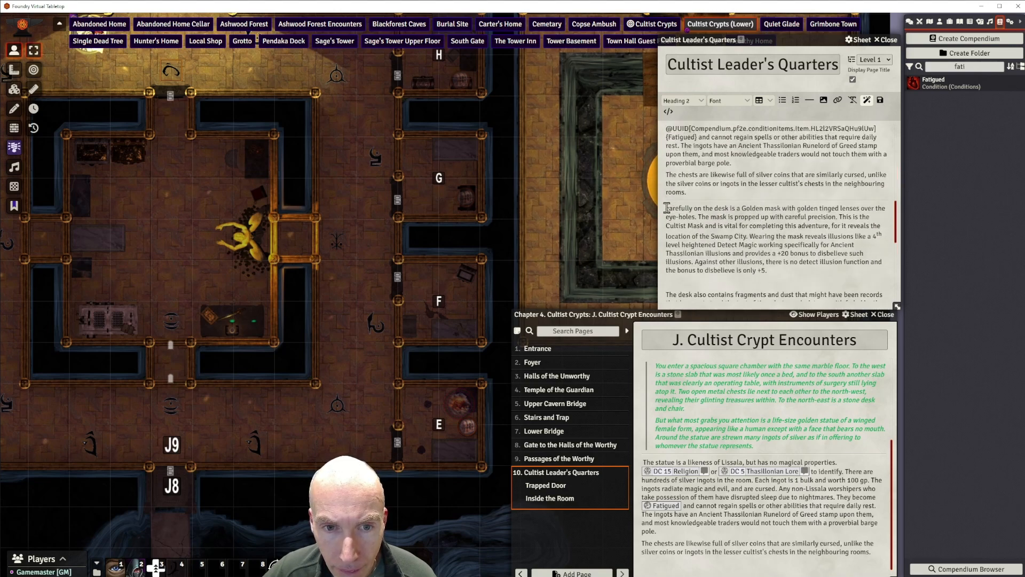
# Insert the line "Golden Mask" above the paragraph about the mask on the desk and format it as Heading 2.
pyautogui.click(667, 208)
pyautogui.press('Return')
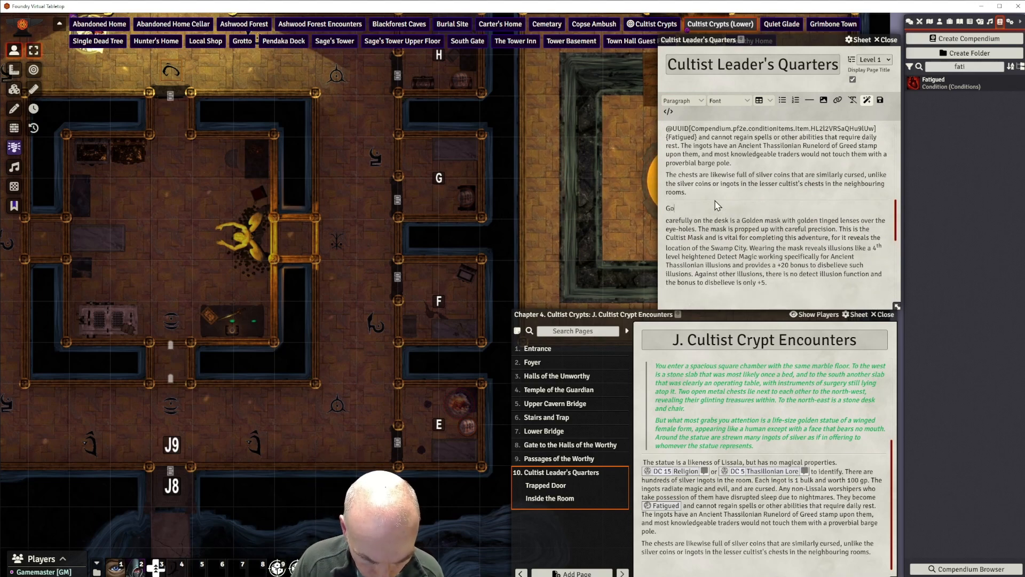
pyautogui.write('Golden Mask')
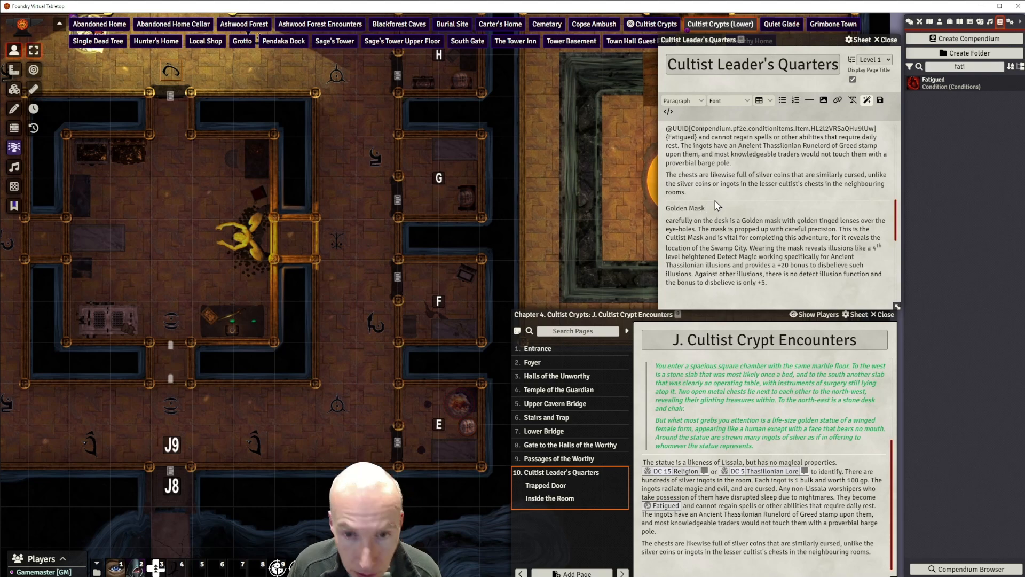
pyautogui.moveTo(705, 208); pyautogui.dragTo(667, 208)
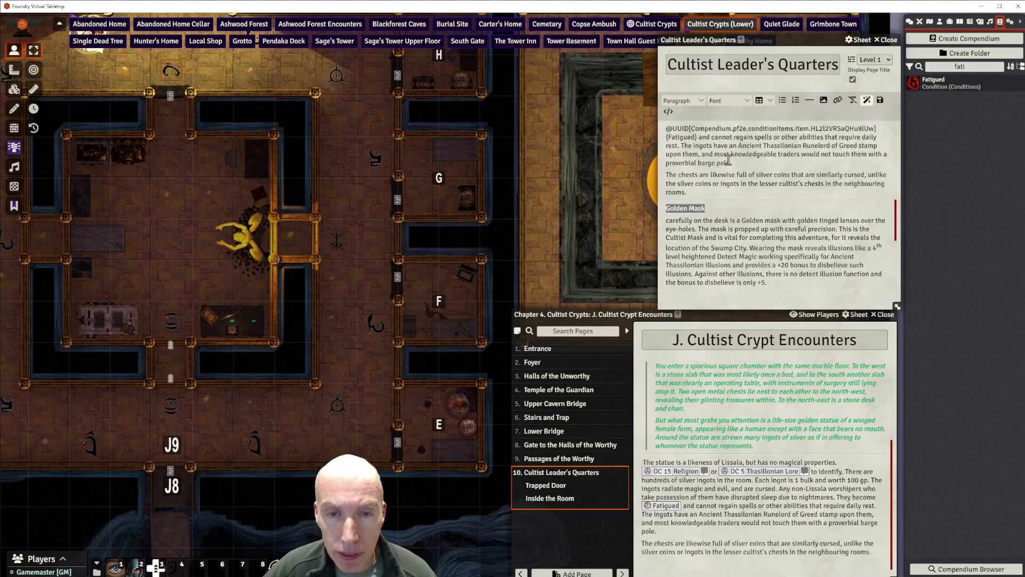
pyautogui.click(684, 101)
pyautogui.moveTo(682, 115)
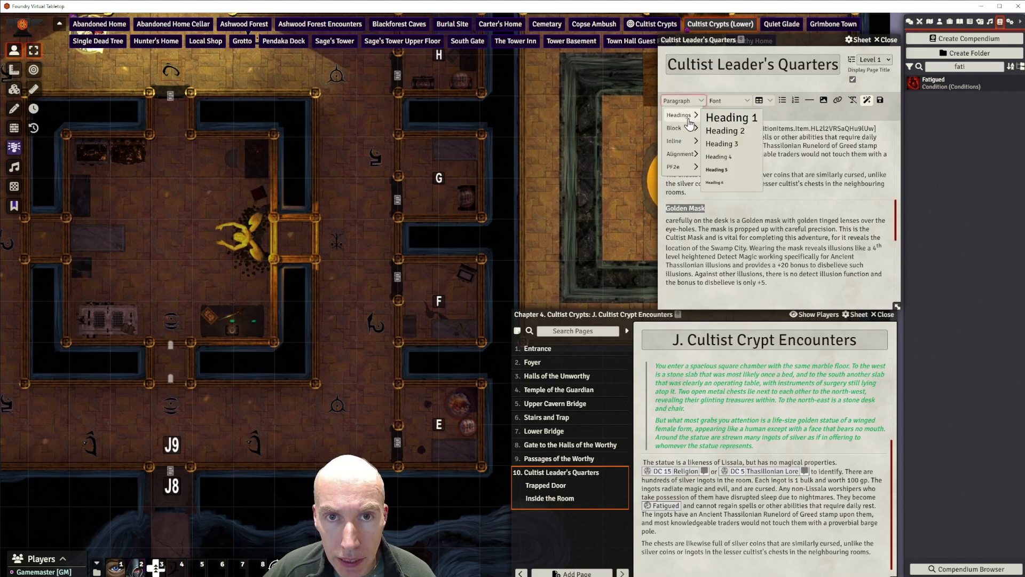
pyautogui.click(724, 131)
# Insert "Placed" before "carefully" at the start of the golden mask paragraph.
pyautogui.click(666, 234)
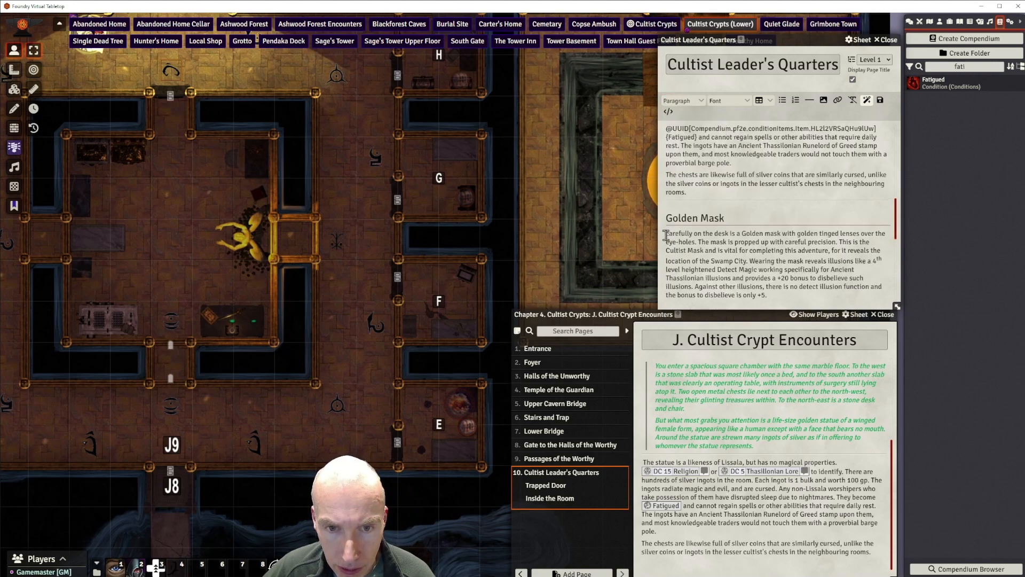
pyautogui.write('Place')
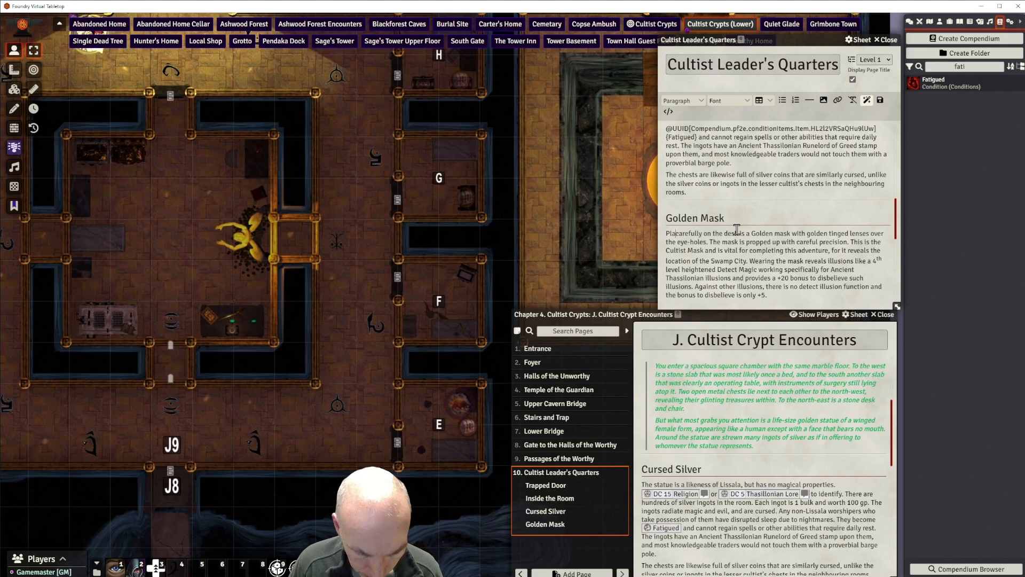
pyautogui.write('ed')
pyautogui.press('BackSpace')
pyautogui.press('BackSpace')
pyautogui.press('BackSpace')
pyautogui.press('BackSpace')
pyautogui.press('BackSpace')
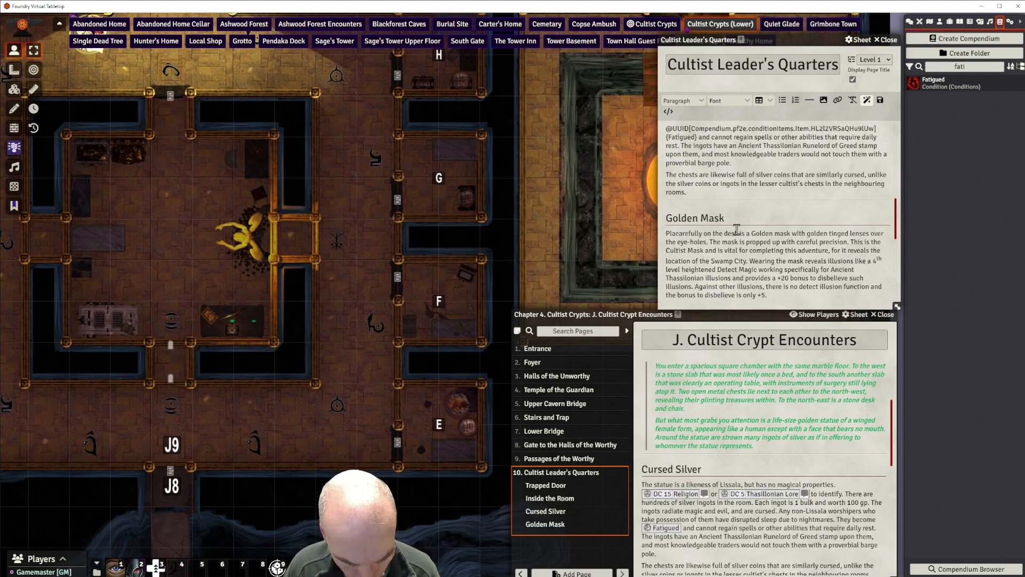
pyautogui.write('ced')
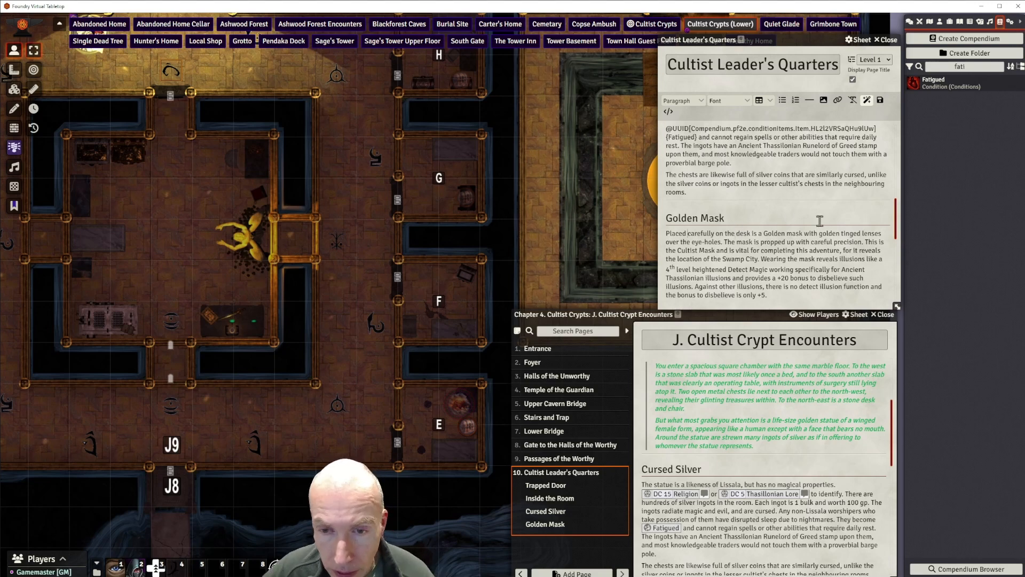
# Change "Golden" to lowercase "golden" in the first sentence of the mask paragraph.
pyautogui.click(769, 235)
pyautogui.press('BackSpace')
pyautogui.write('g')
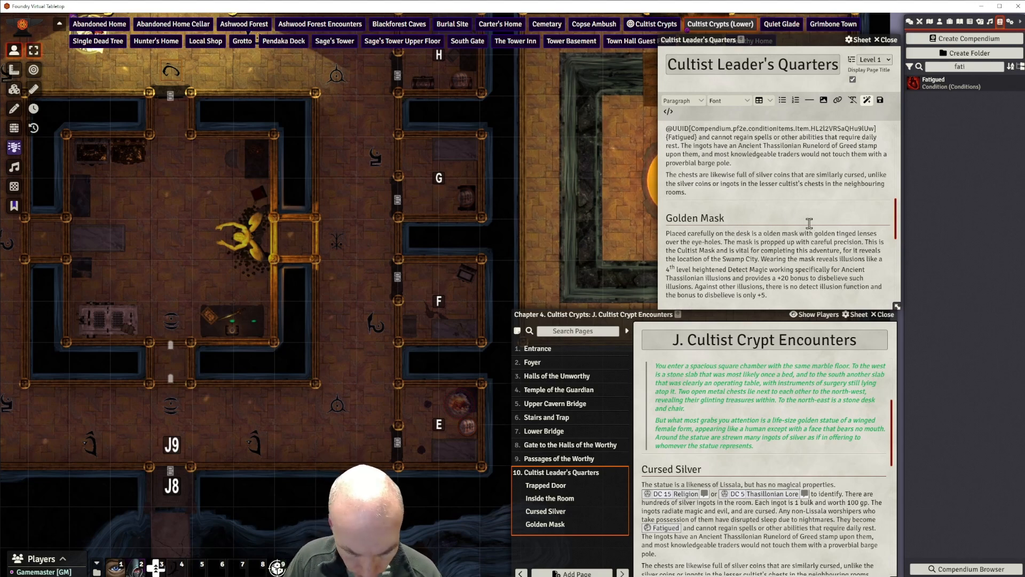
pyautogui.write('g')
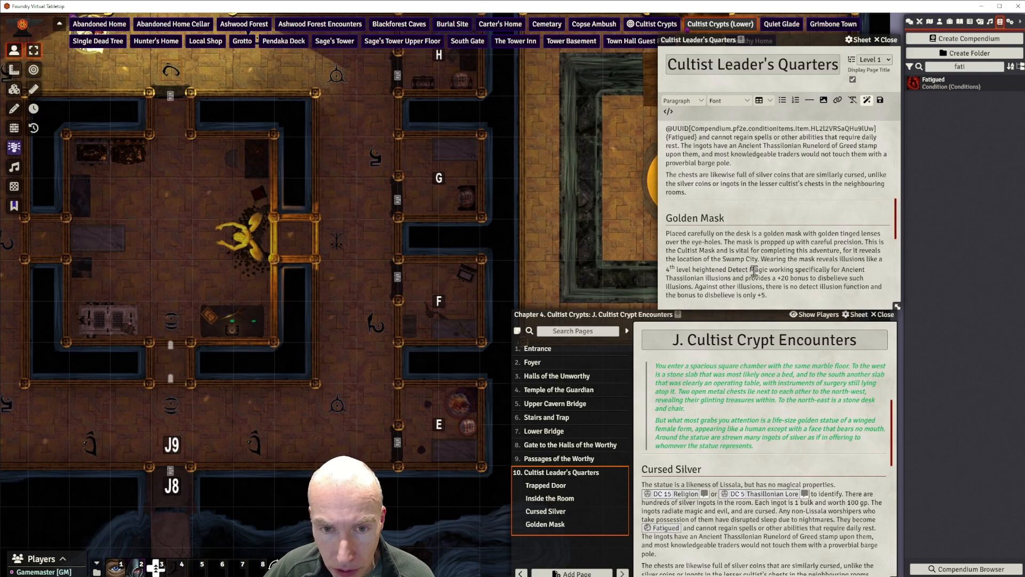
# Insert the line "Desk Contents" above the paragraph on the desk's fragments and dust, and format it as Heading 2.
pyautogui.scroll(-1, 753, 270)
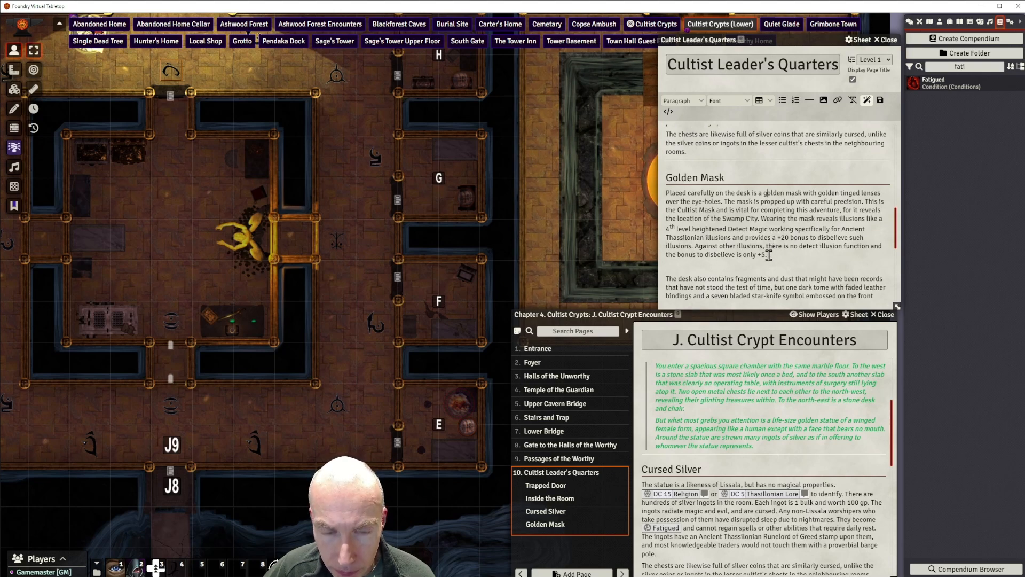
pyautogui.press('Return')
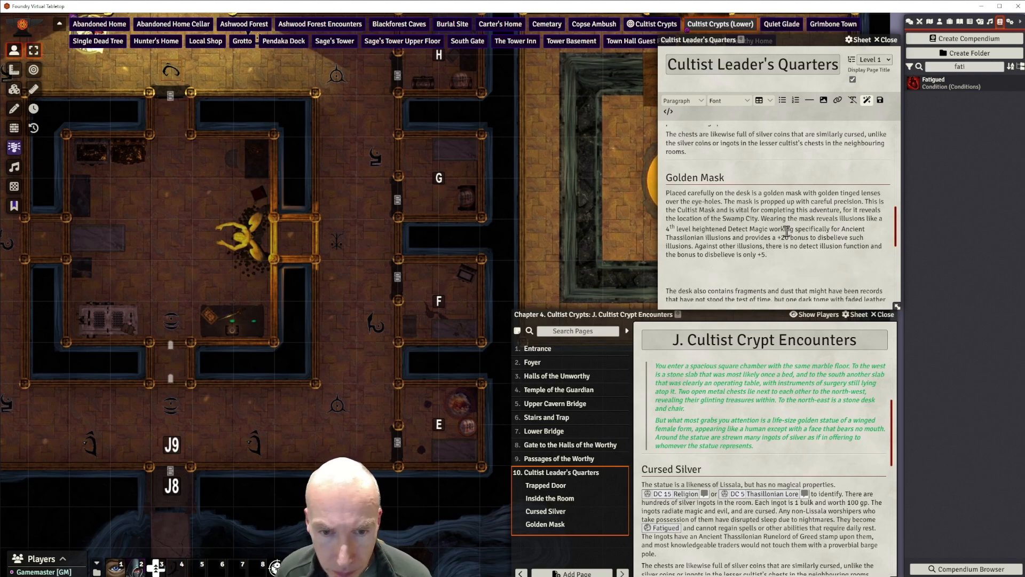
pyautogui.click(811, 104)
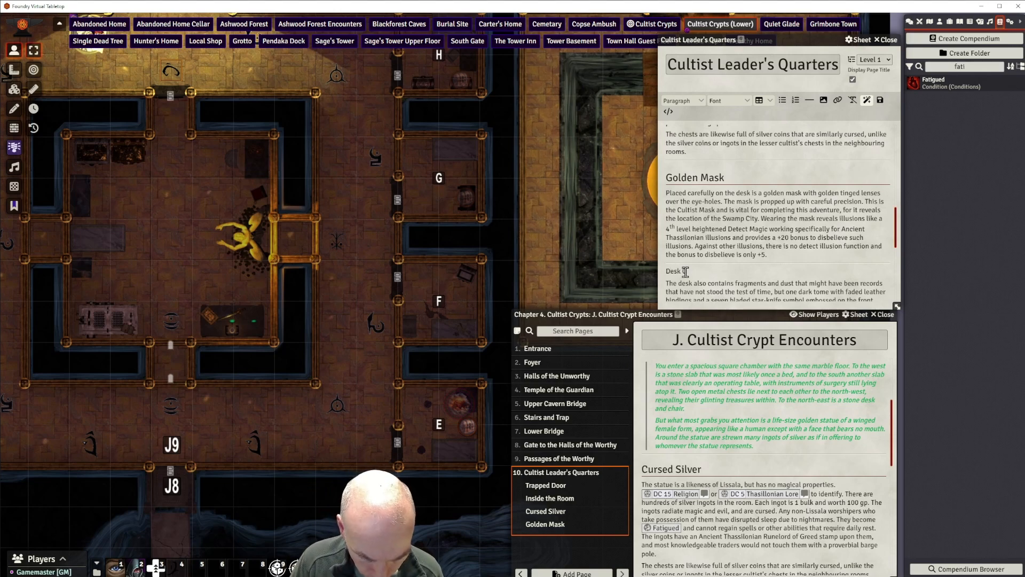
pyautogui.write('Desk Contents')
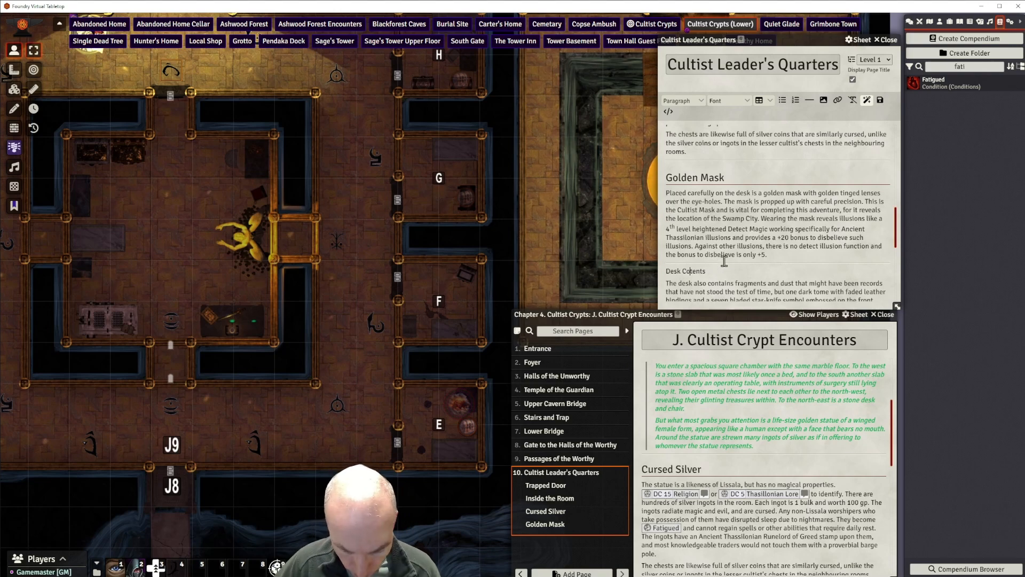
pyautogui.moveTo(710, 284); pyautogui.dragTo(665, 271)
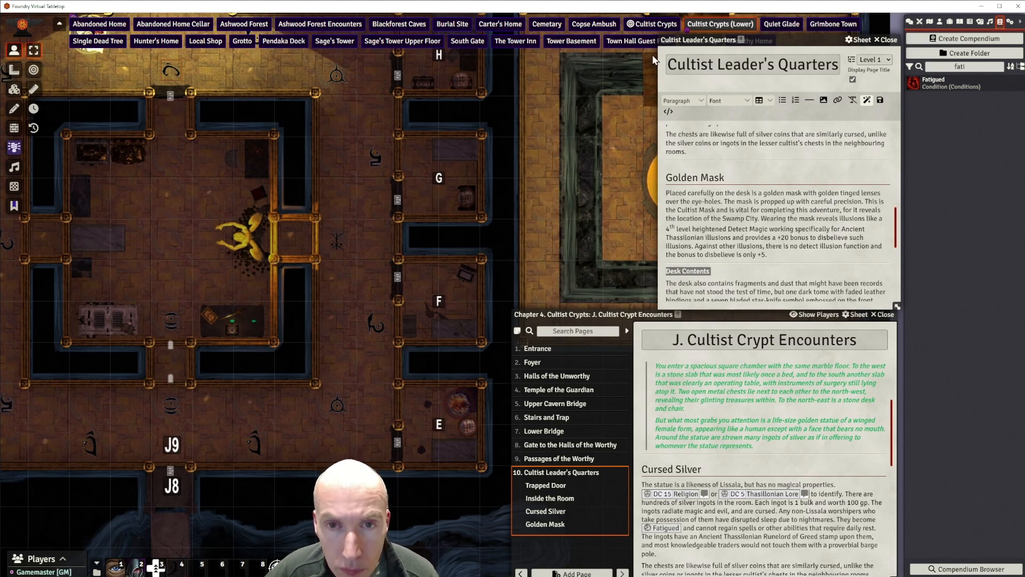
pyautogui.click(680, 101)
pyautogui.click(726, 133)
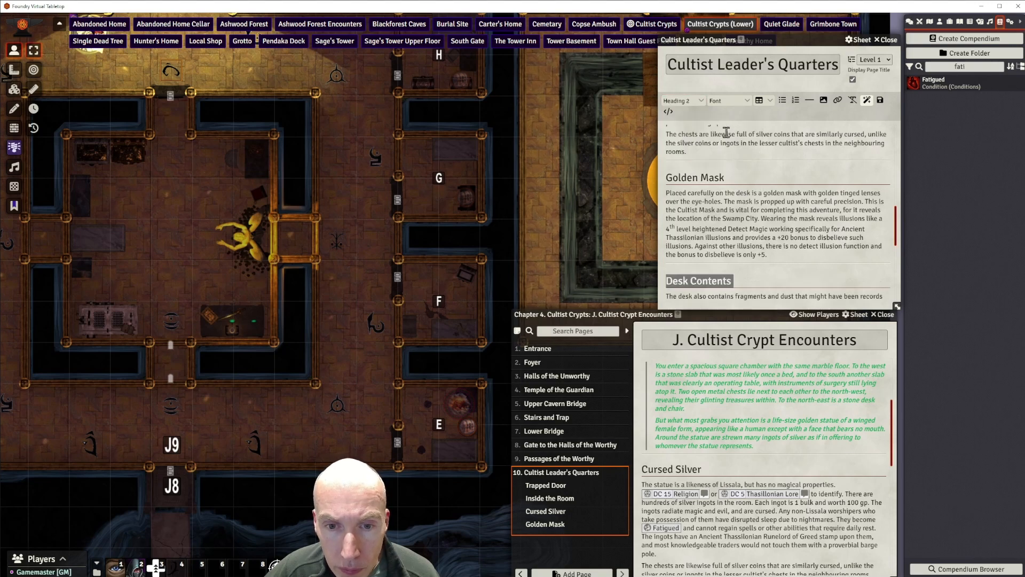
pyautogui.scroll(-3, 774, 198)
pyautogui.scroll(2, 774, 192)
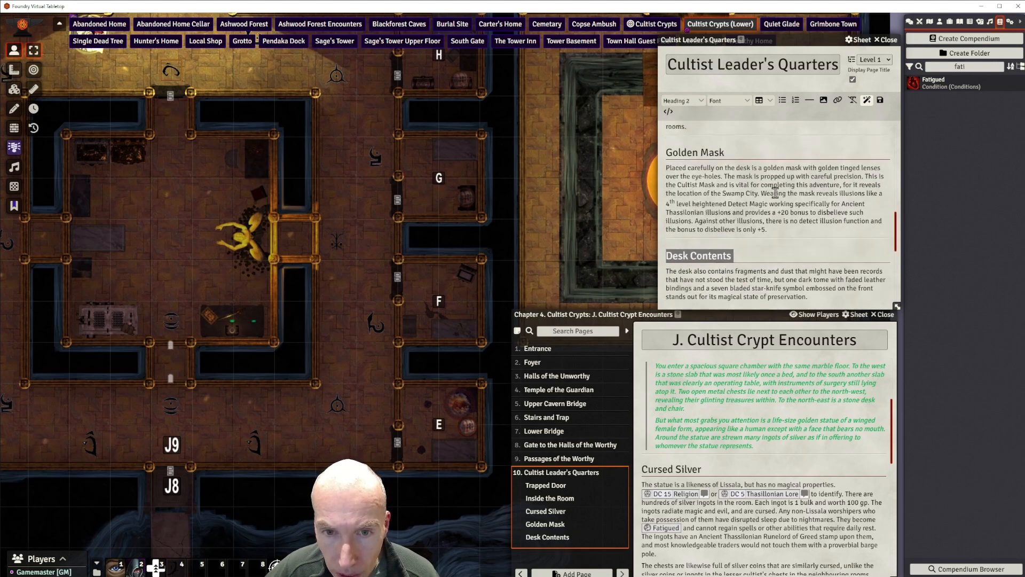
pyautogui.scroll(1, 775, 213)
pyautogui.click(770, 255)
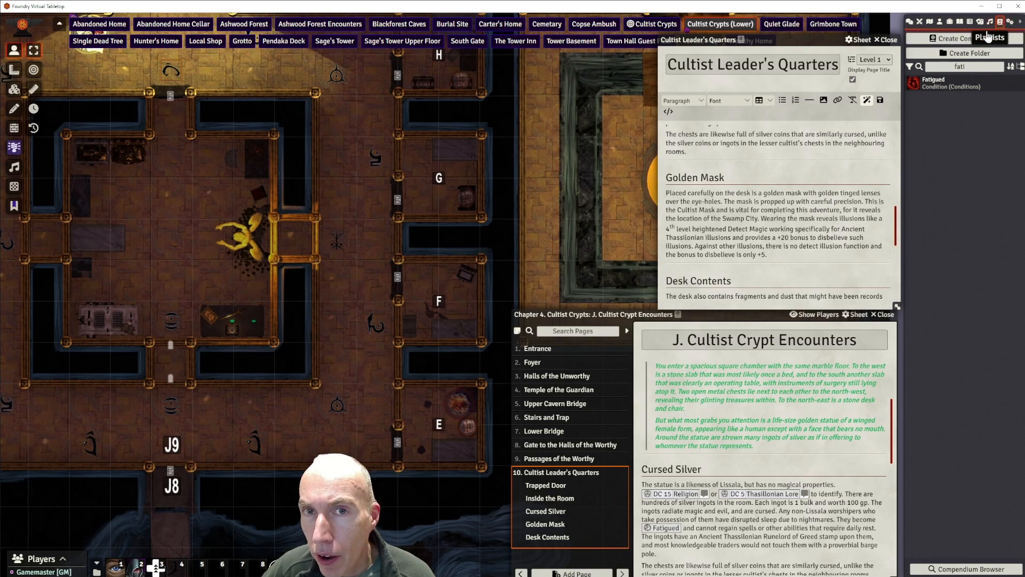
# Search the compendiums for "mask" and look through the results for a suitable base item.
pyautogui.doubleClick(953, 66)
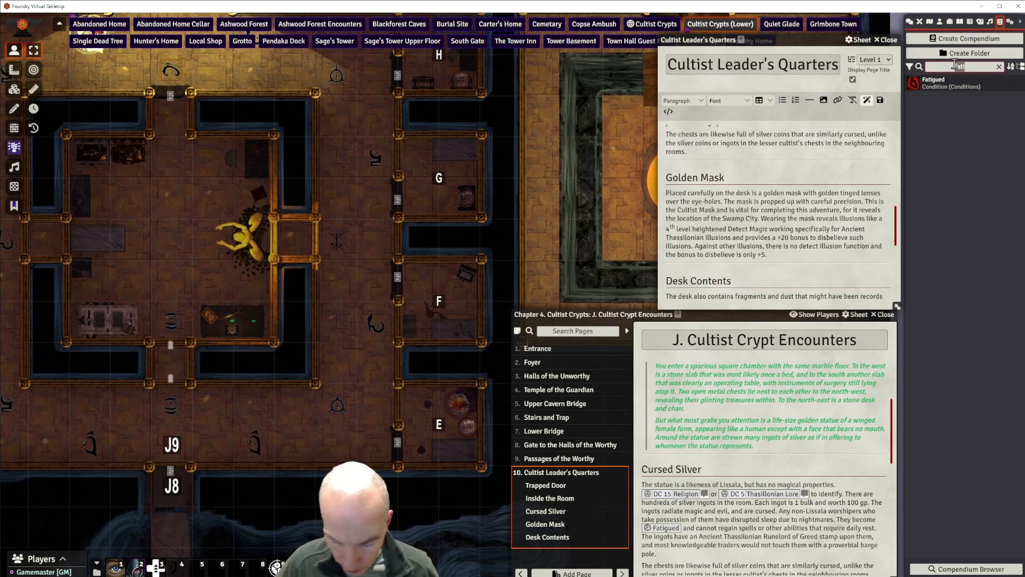
pyautogui.write('mask')
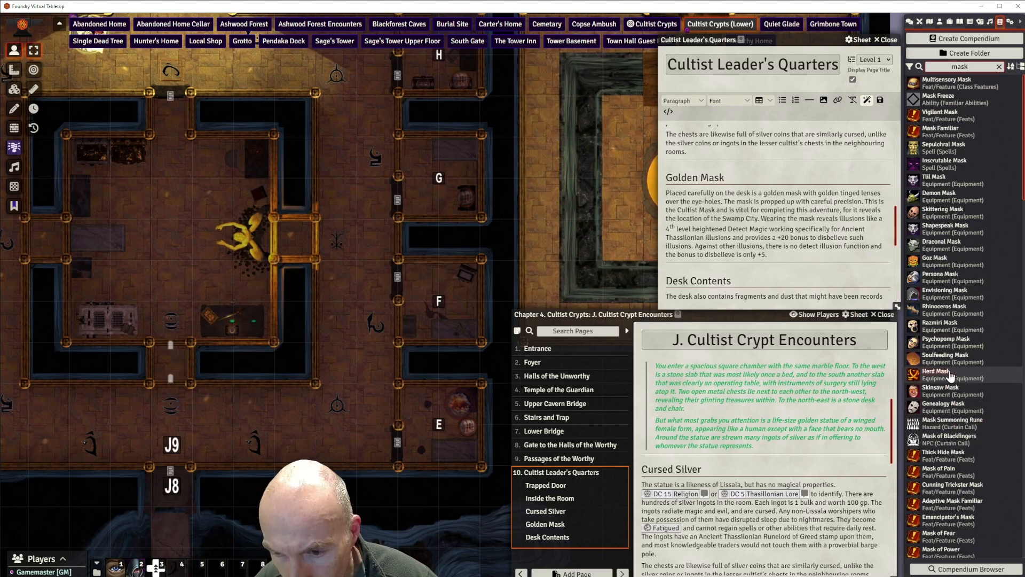
pyautogui.scroll(-2, 953, 361)
pyautogui.scroll(2, 953, 362)
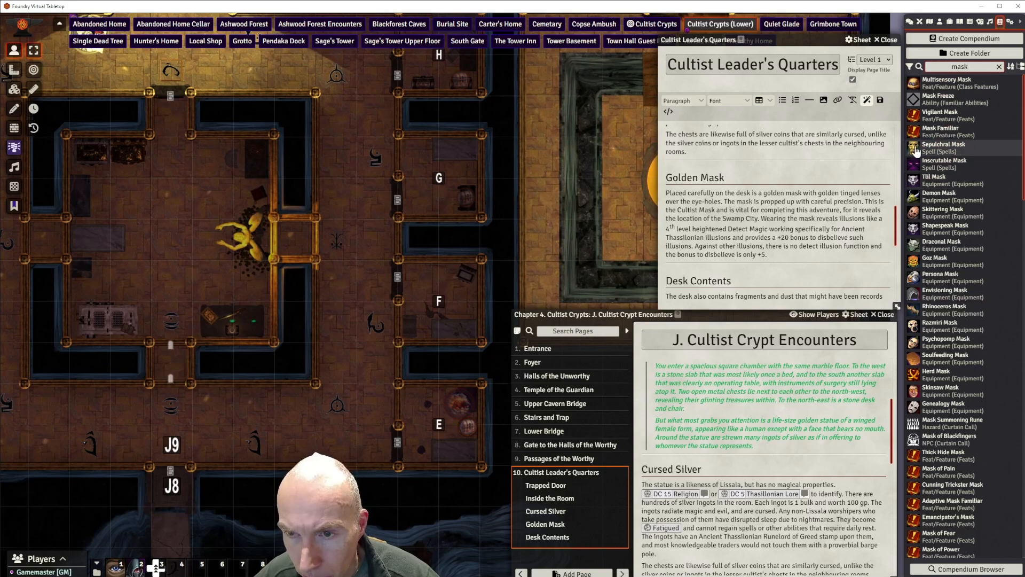
pyautogui.scroll(-3, 943, 152)
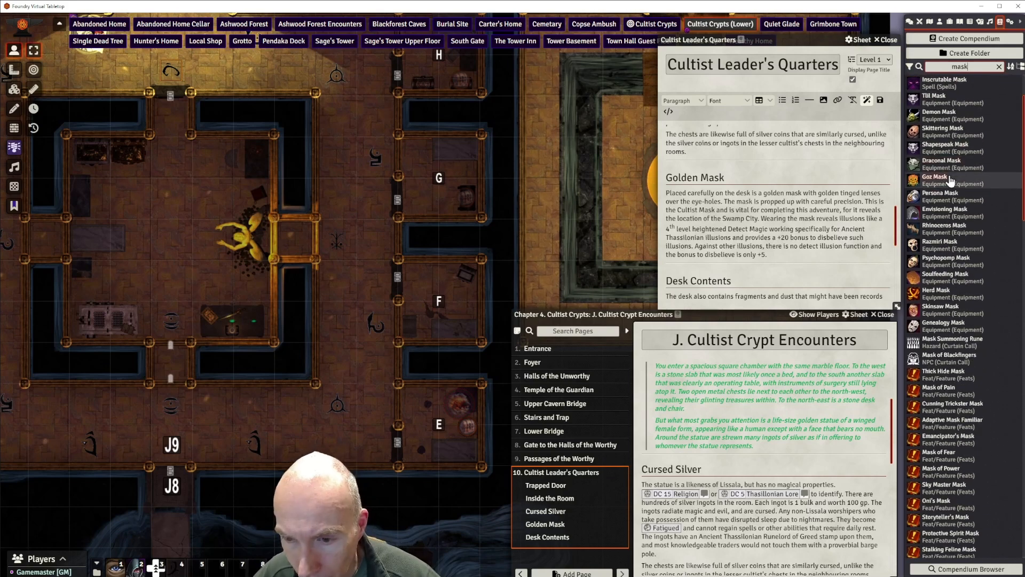
pyautogui.scroll(-1, 954, 180)
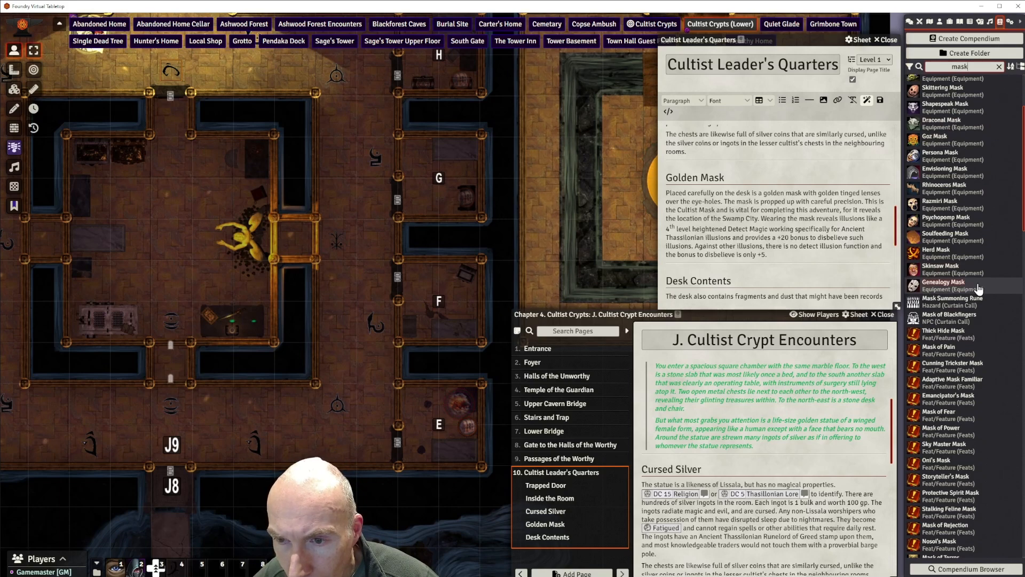
pyautogui.scroll(-2, 978, 289)
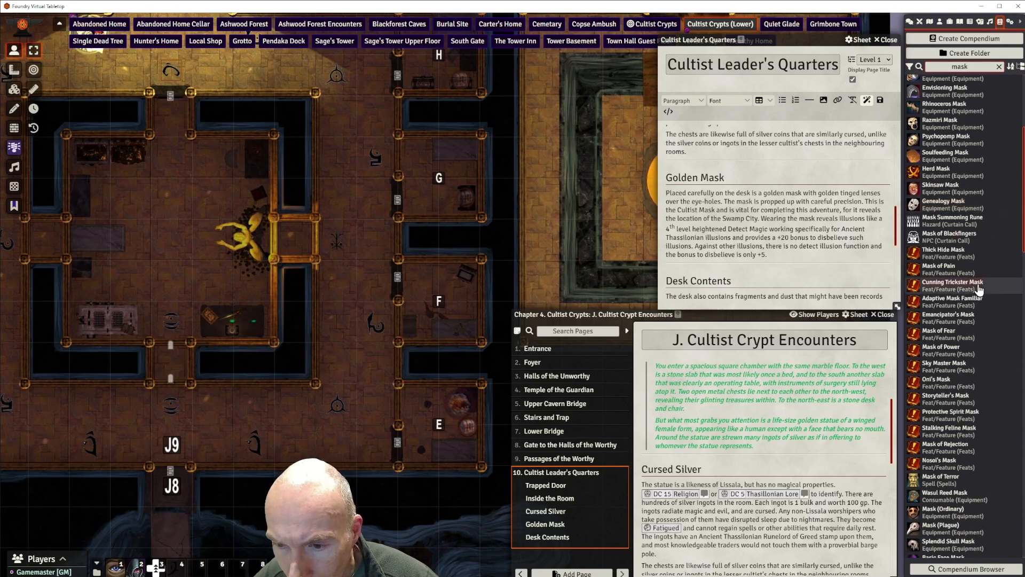
pyautogui.scroll(3, 979, 289)
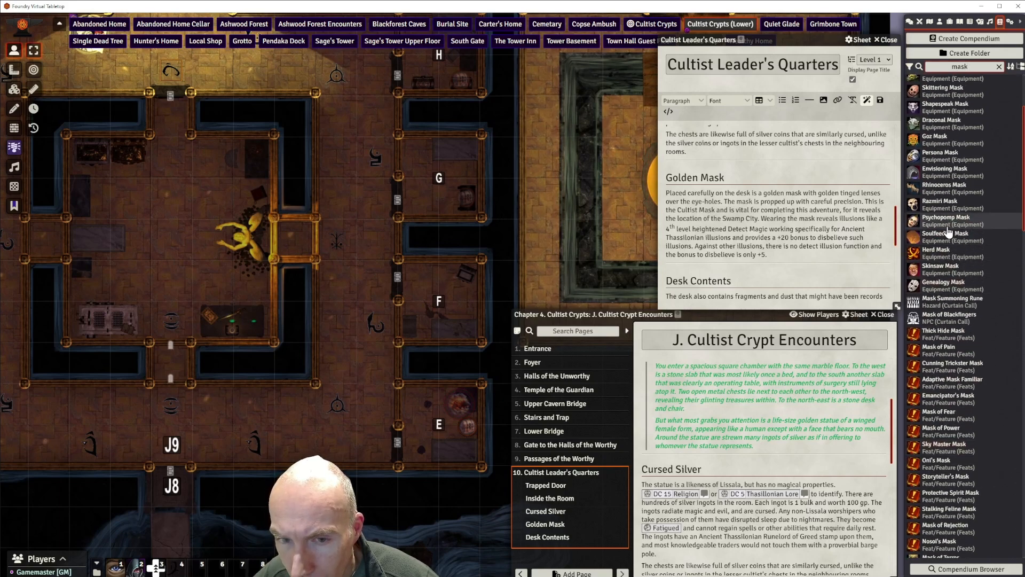
# Import the Razmiri Mask from the compendium into the world's items and open the imported copy.
pyautogui.click(939, 202)
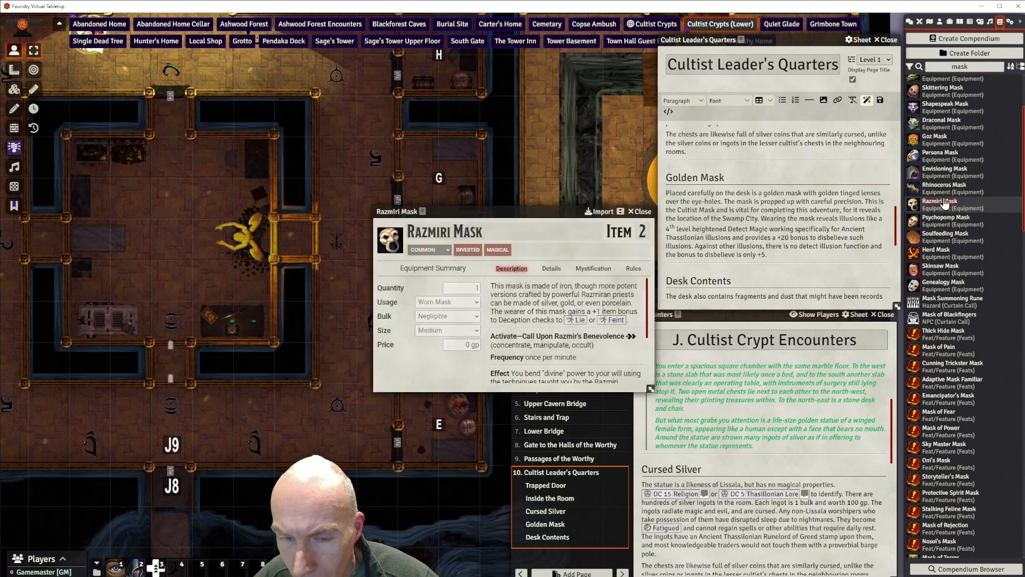
pyautogui.click(602, 212)
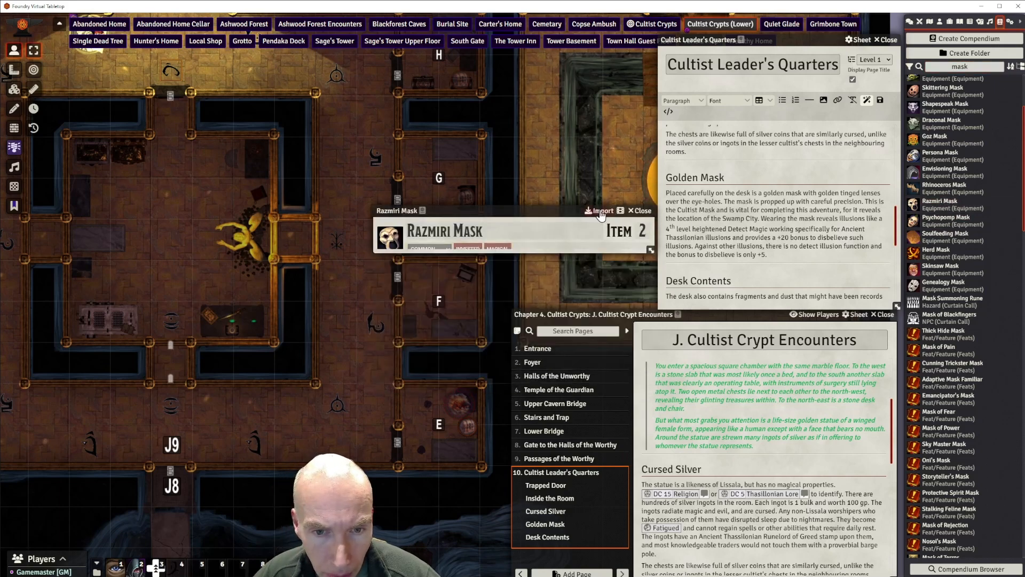
pyautogui.click(950, 85)
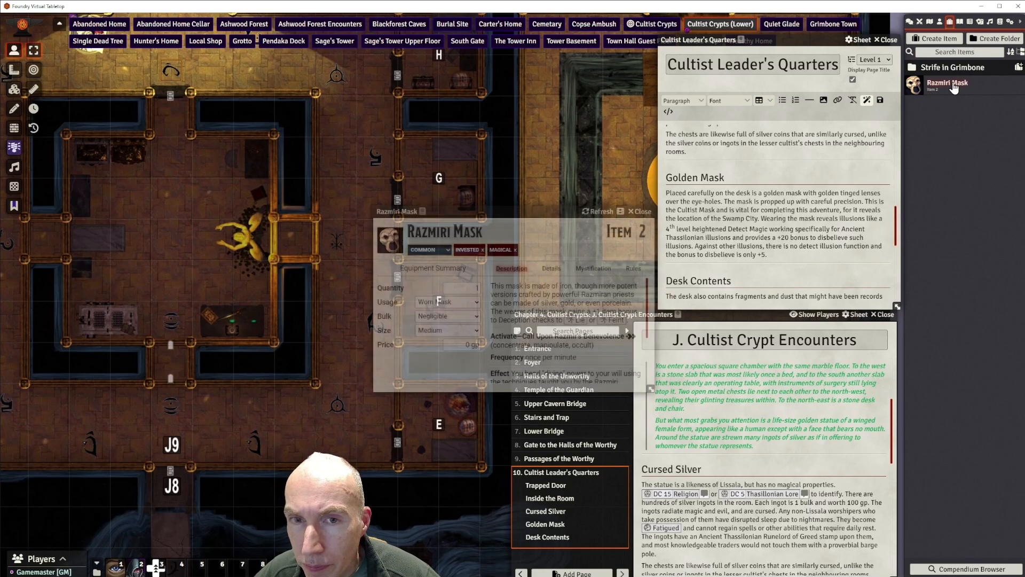
# Rename the imported Razmiri Mask item as "Cultist Mask".
pyautogui.moveTo(539, 207); pyautogui.dragTo(554, 128)
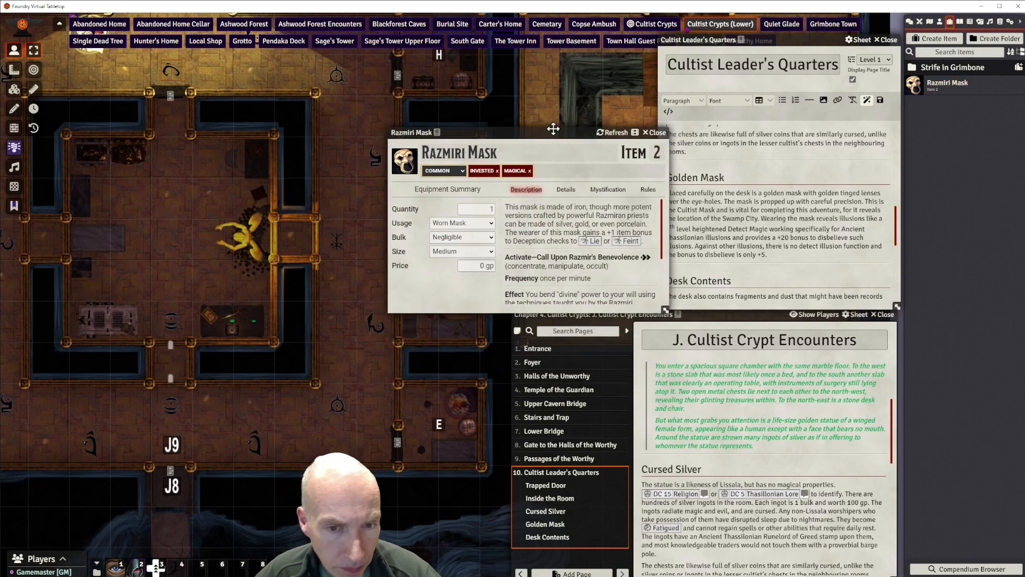
pyautogui.click(527, 155)
pyautogui.moveTo(497, 153); pyautogui.dragTo(426, 154)
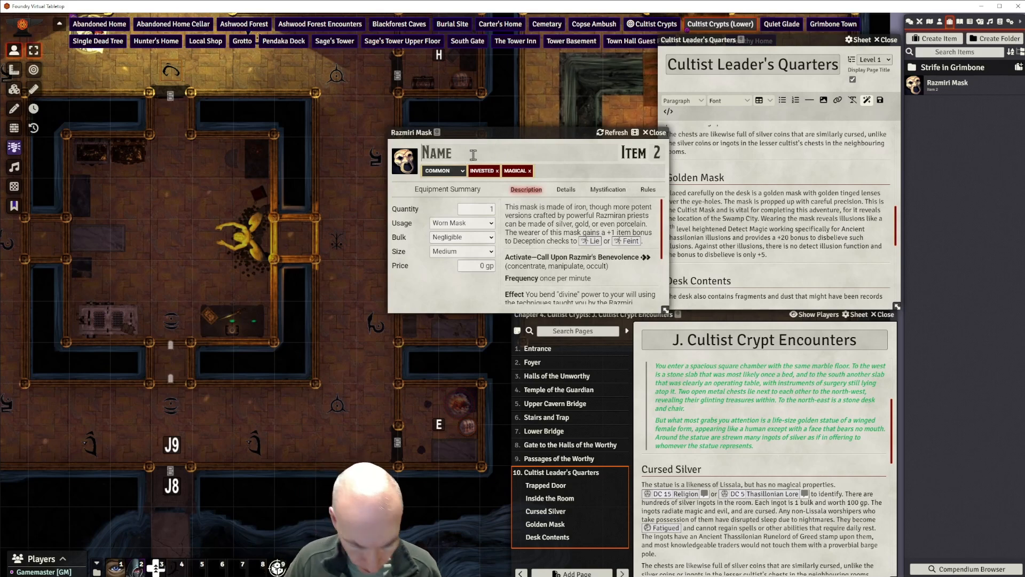
pyautogui.write('Cultis')
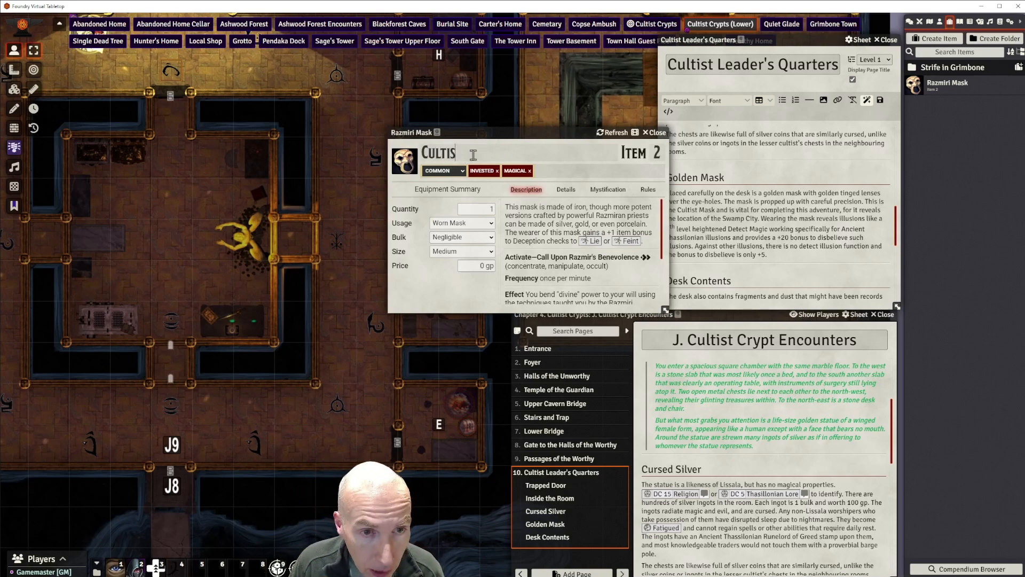
pyautogui.write('t Mask')
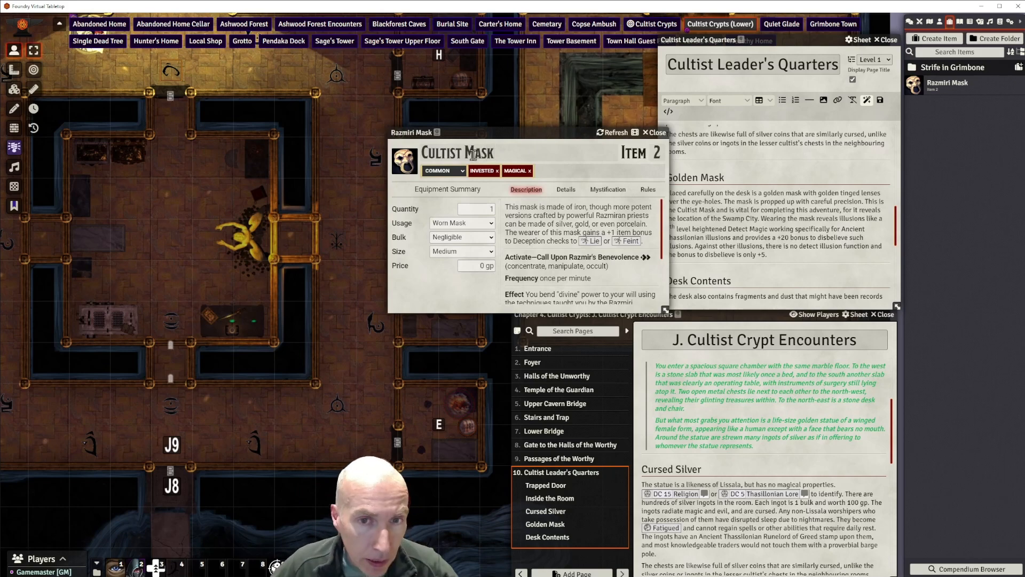
# Set the Cultist Mask's rarity to Unique and remove its Invested trait.
pyautogui.moveTo(557, 128); pyautogui.dragTo(579, 125)
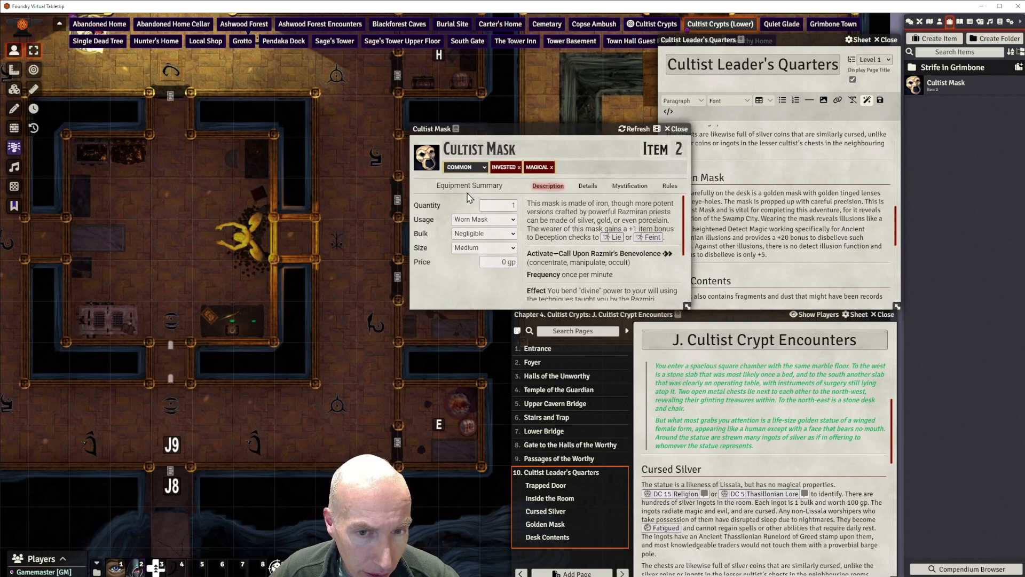
pyautogui.click(519, 167)
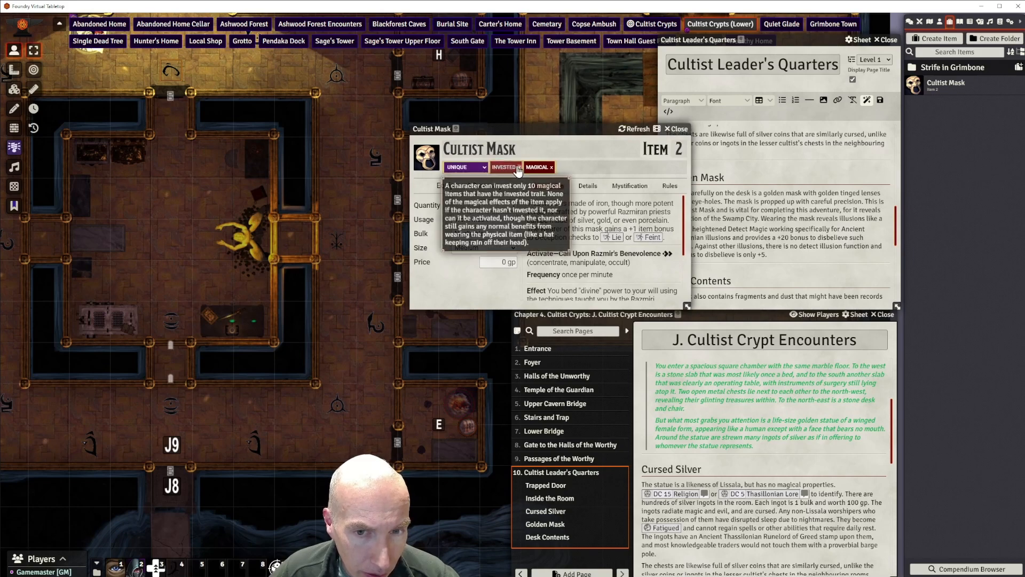
pyautogui.moveTo(552, 131); pyautogui.dragTo(560, 119)
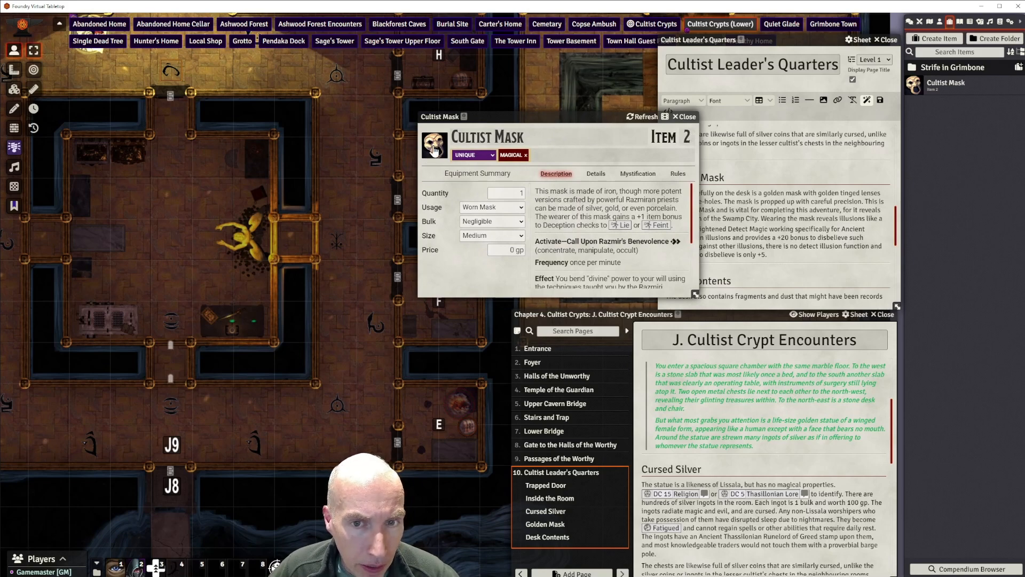
pyautogui.click(545, 155)
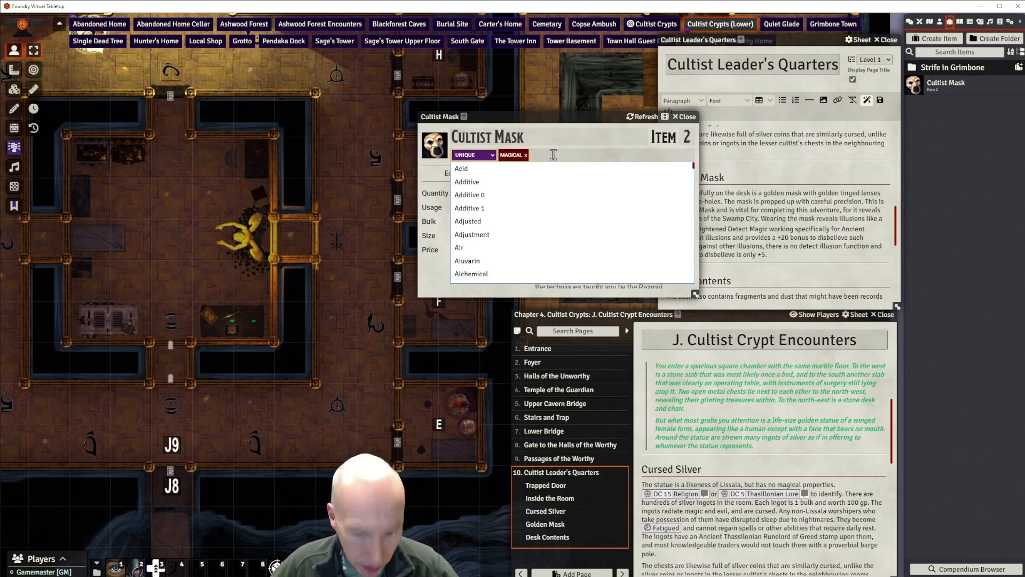
pyautogui.write('inv')
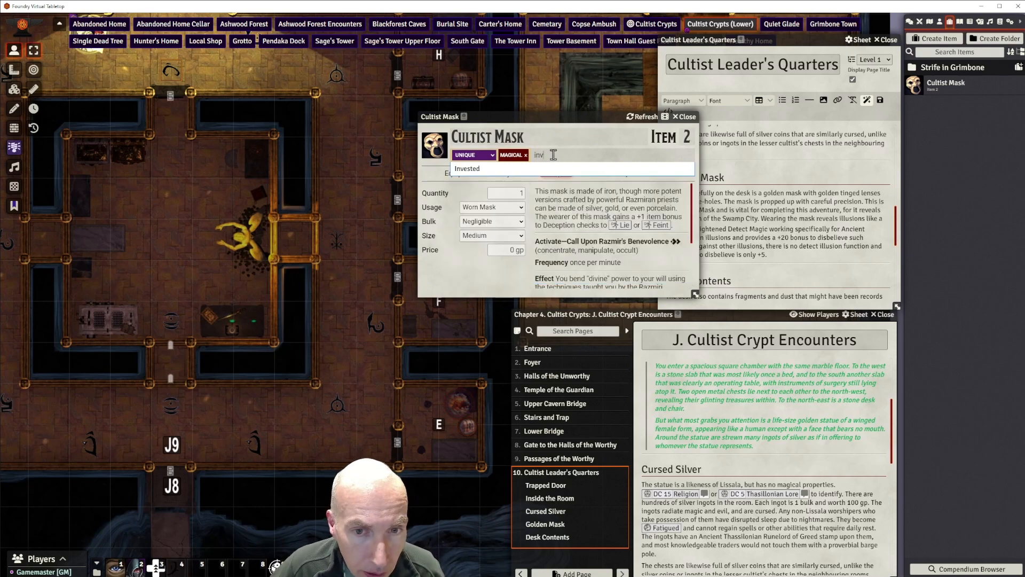
pyautogui.press('BackSpace')
pyautogui.press('BackSpace')
pyautogui.press('BackSpace')
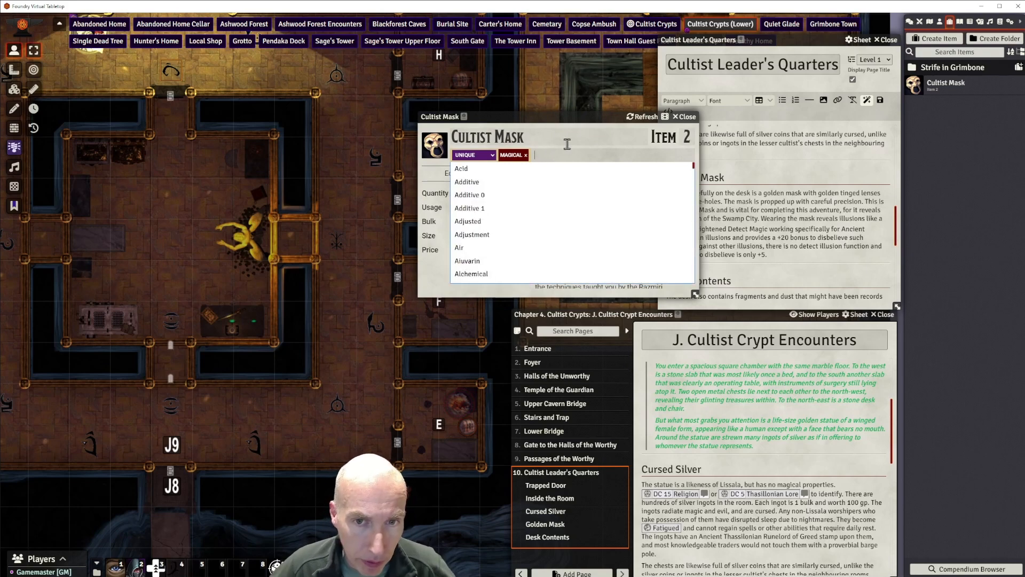
pyautogui.moveTo(576, 115); pyautogui.dragTo(548, 101)
pyautogui.click(586, 144)
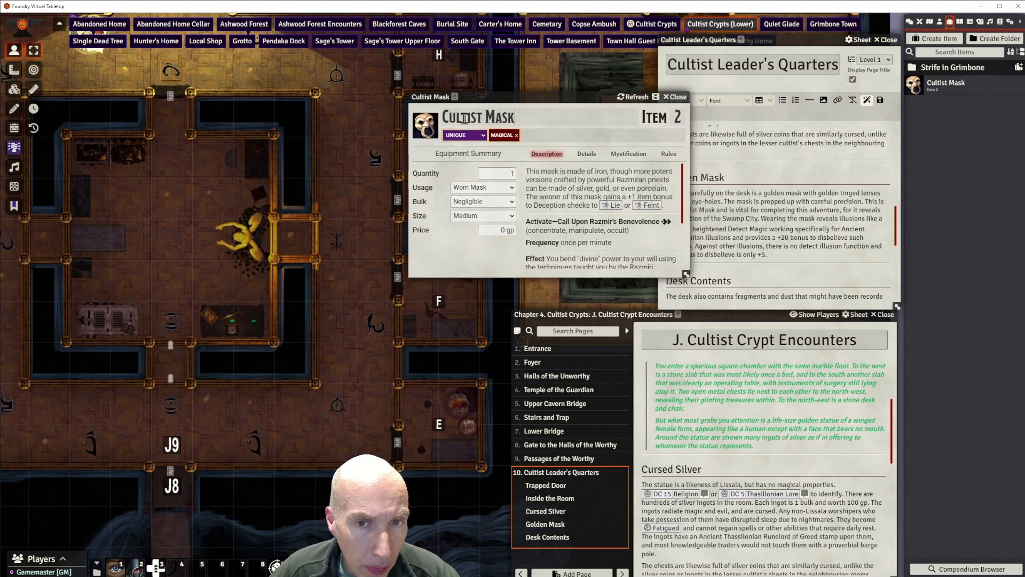
# Open the Cultist Mask's image selection and browse the core equipment and magic icon folders for a new picture.
pyautogui.click(428, 128)
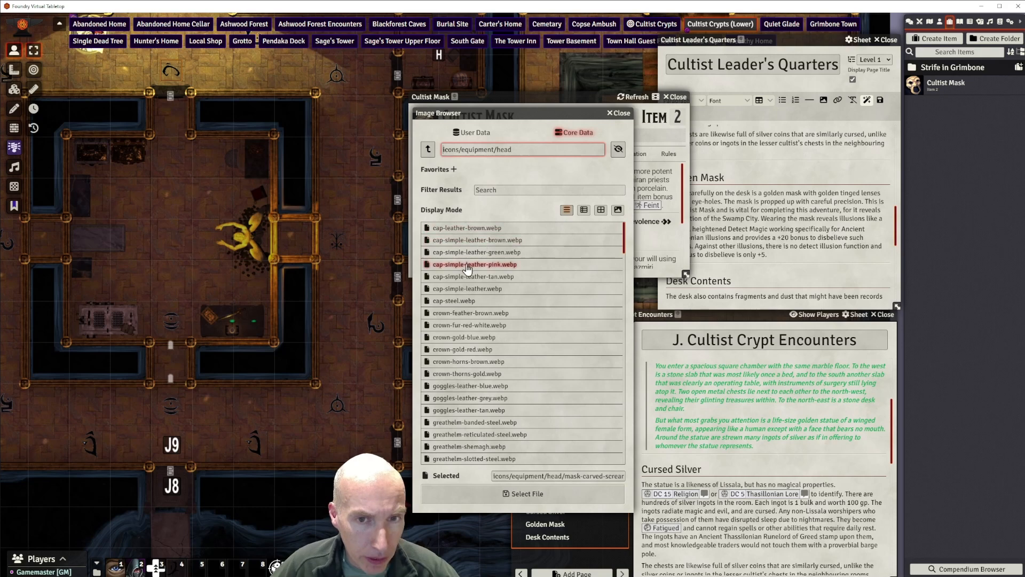
pyautogui.click(428, 151)
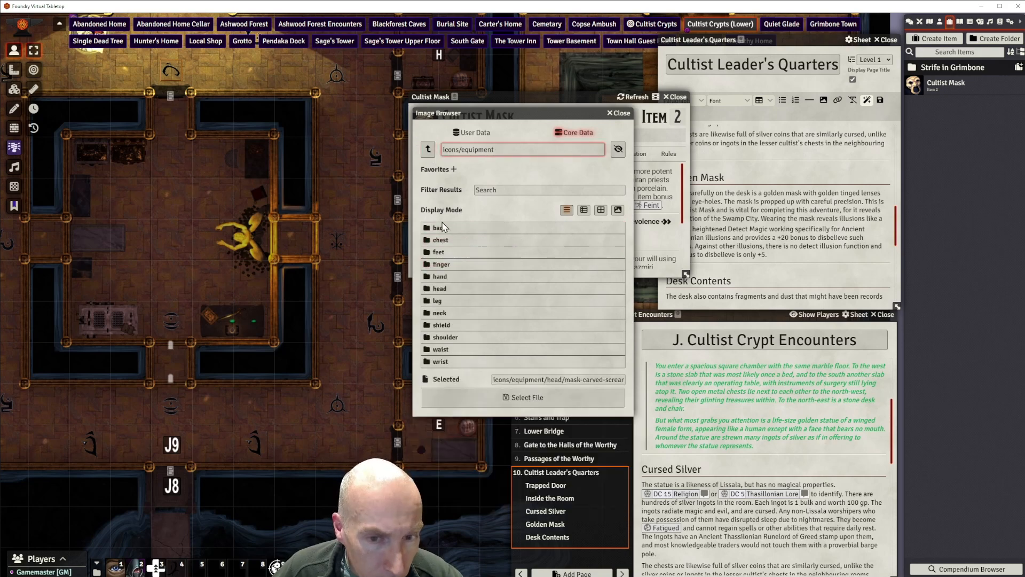
pyautogui.click(428, 152)
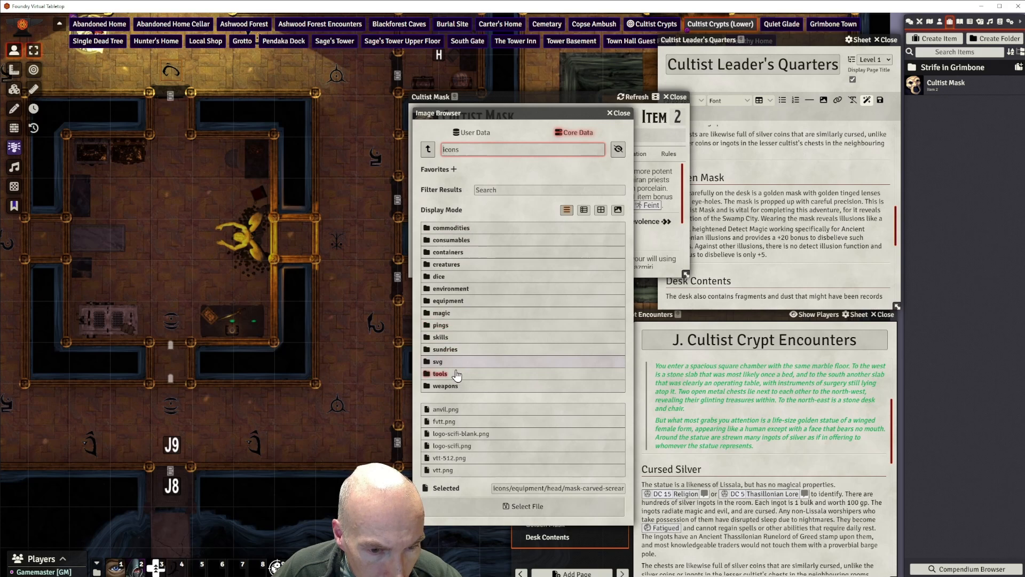
pyautogui.click(442, 313)
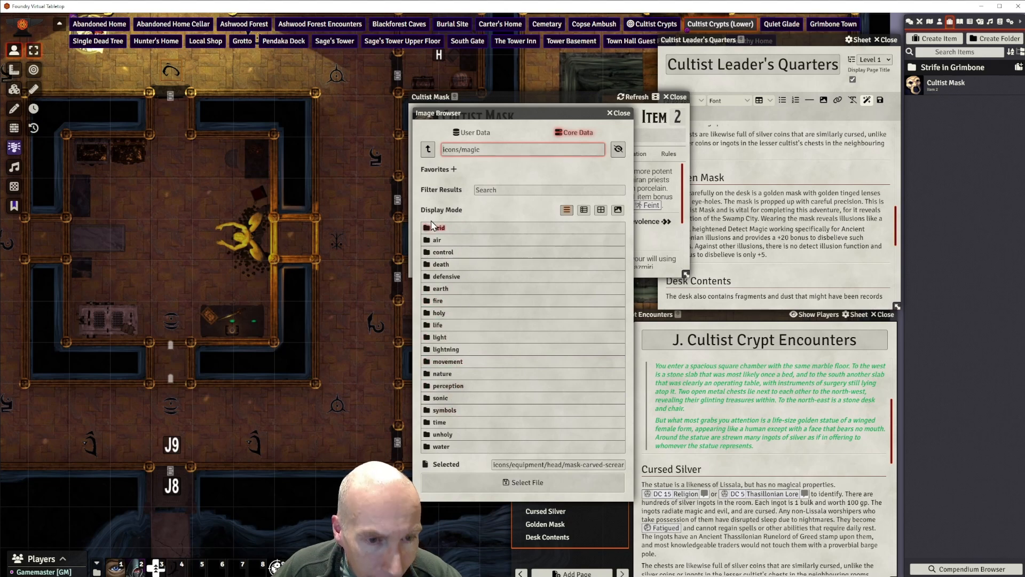
pyautogui.click(428, 150)
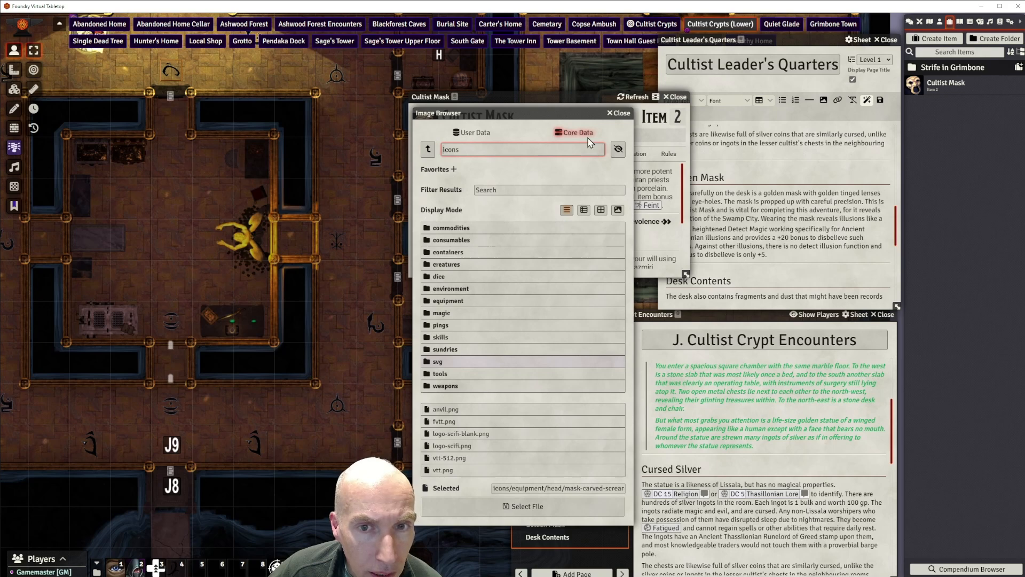
# Browse the user data to the systems/pf2e/icons/spells folder for the item's image.
pyautogui.click(489, 133)
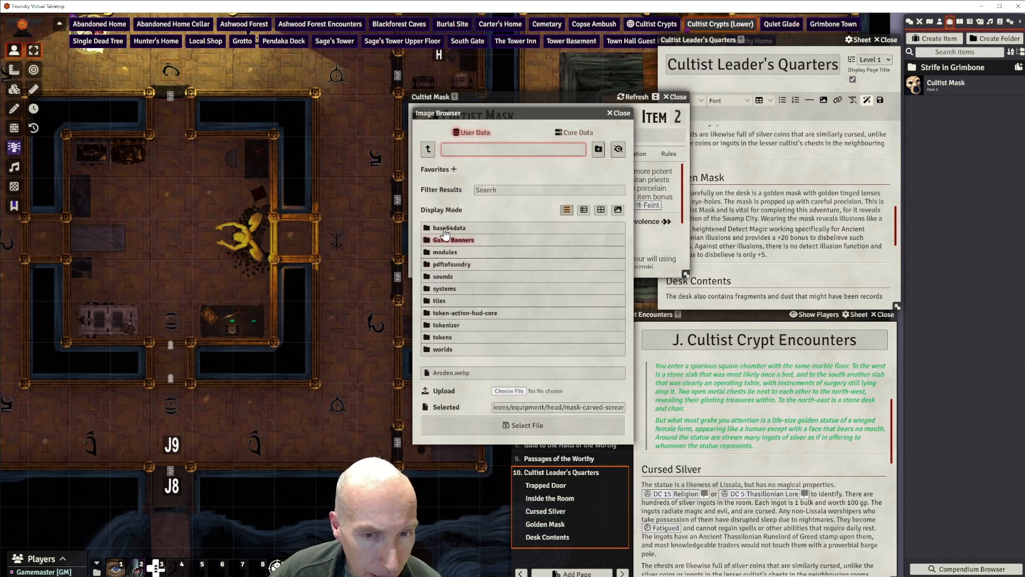
pyautogui.click(439, 288)
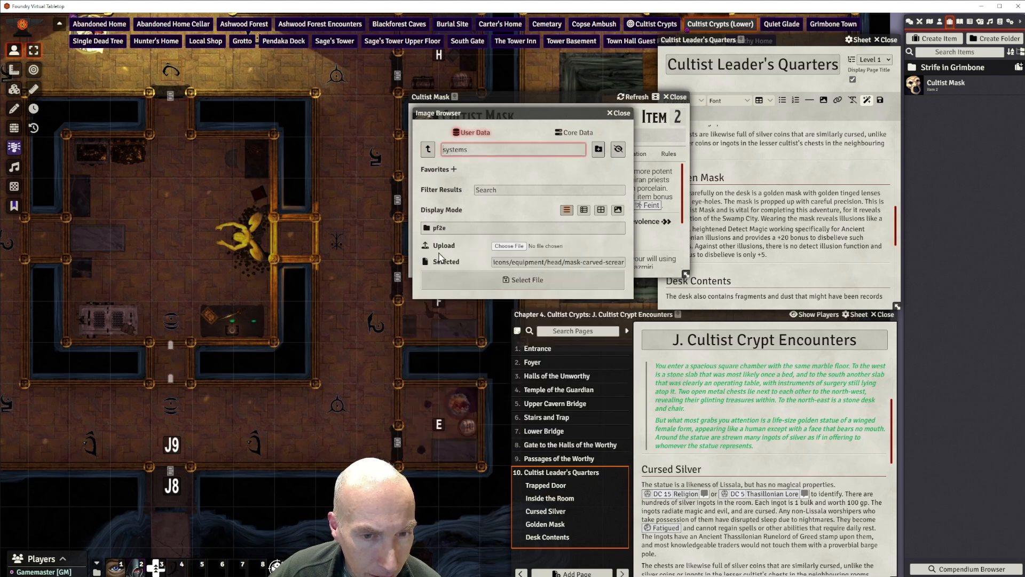
pyautogui.click(437, 228)
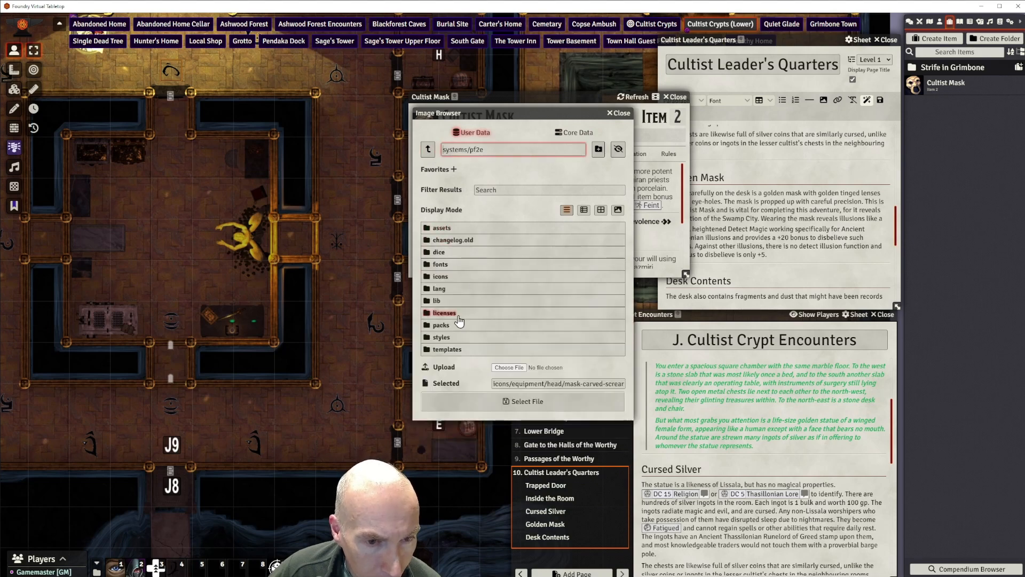
pyautogui.click(446, 277)
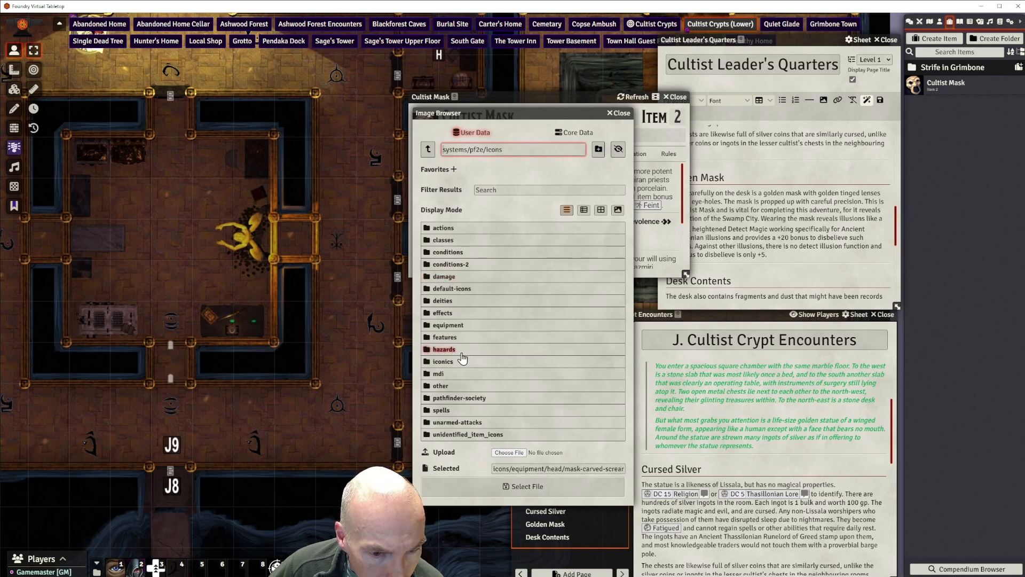
pyautogui.click(441, 410)
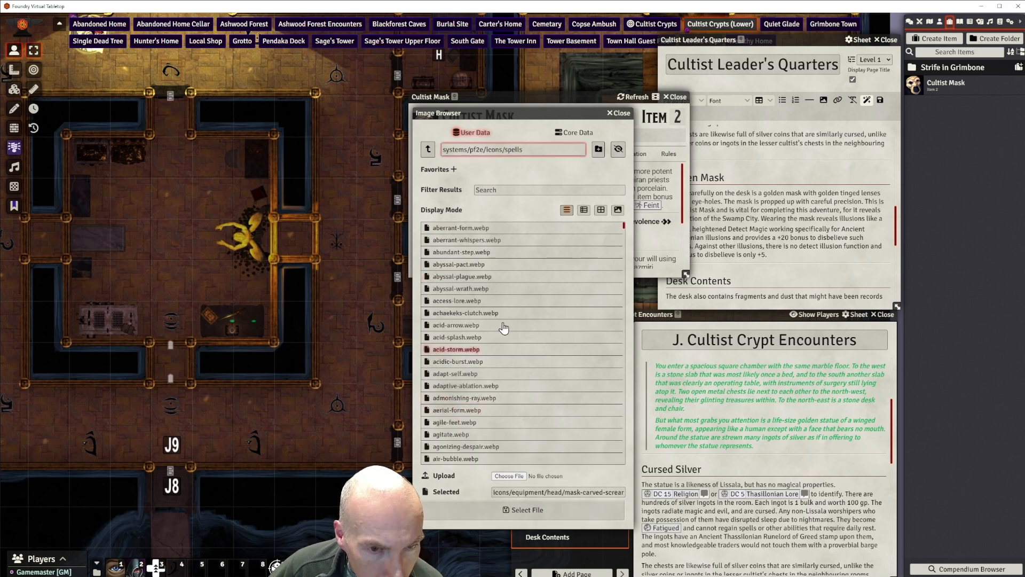
# Show thumbnails, filter the spell icons by "mask", and assign mask-of-terror.webp as the Cultist Mask's image.
pyautogui.click(584, 210)
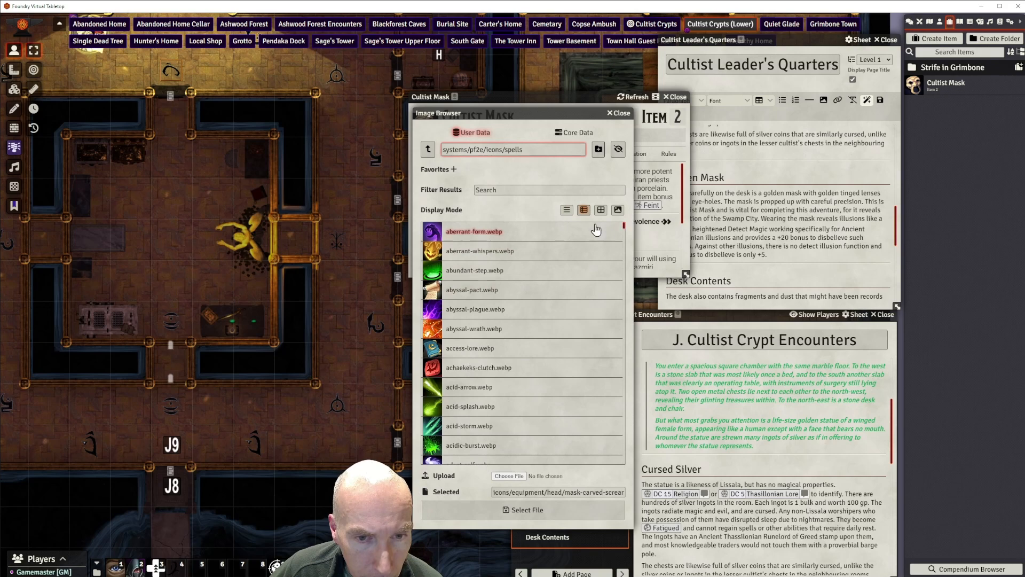
pyautogui.click(523, 191)
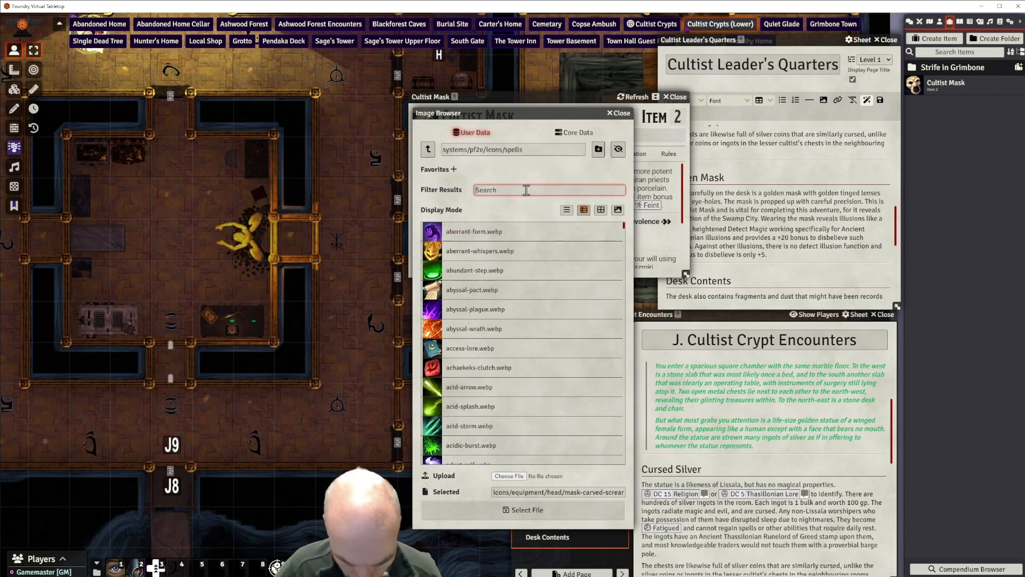
pyautogui.write('ask')
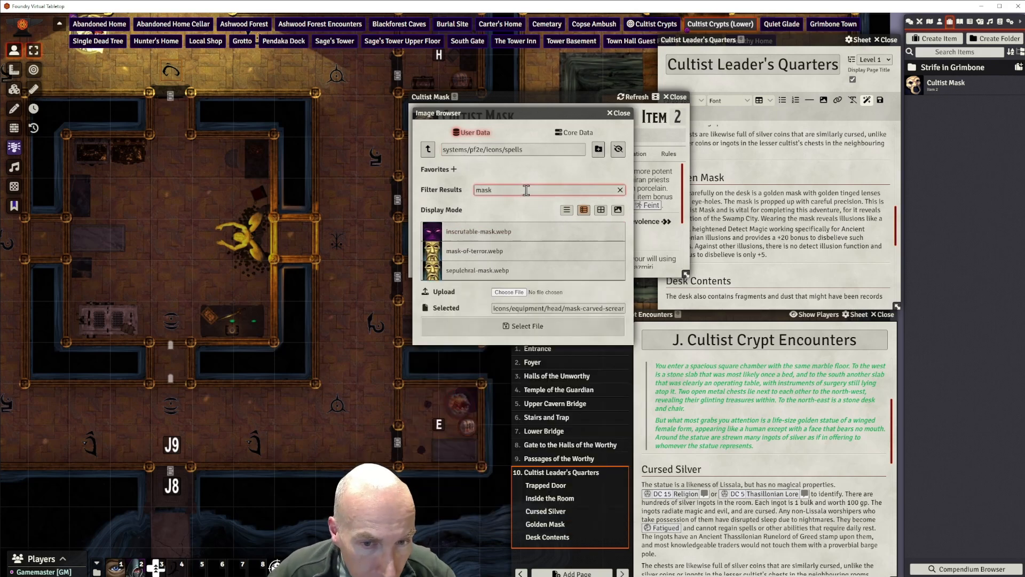
pyautogui.click(473, 254)
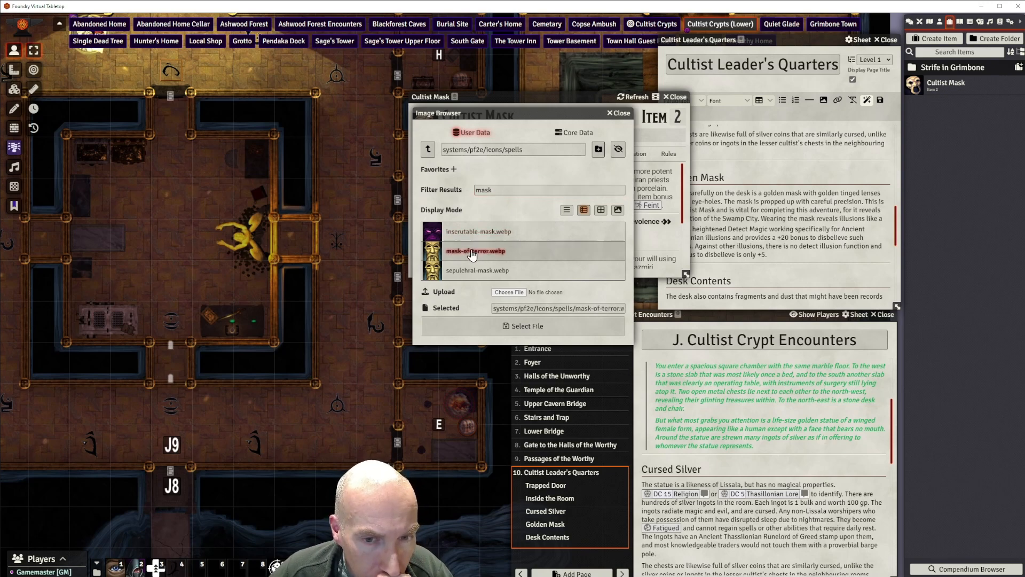
pyautogui.click(512, 326)
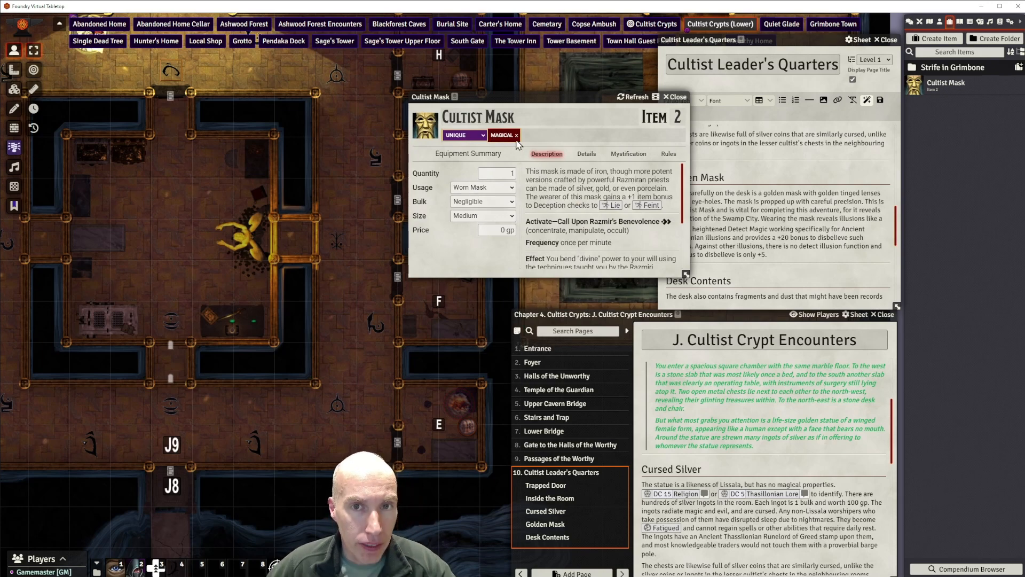
# Clear the Cultist Mask's existing description text and set its price to 100 gp.
pyautogui.moveTo(516, 142)
pyautogui.moveTo(560, 97); pyautogui.dragTo(512, 60)
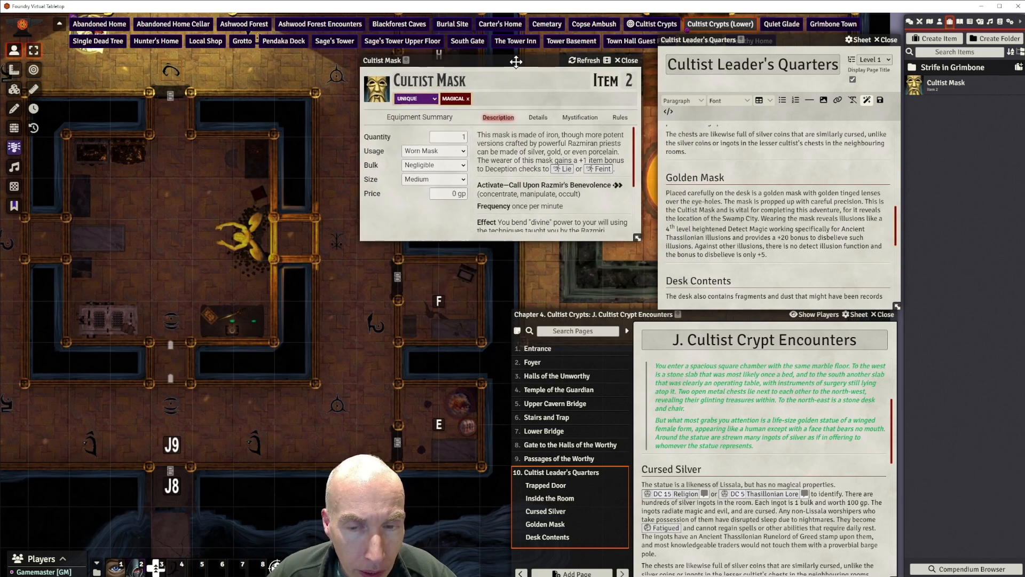
pyautogui.click(623, 135)
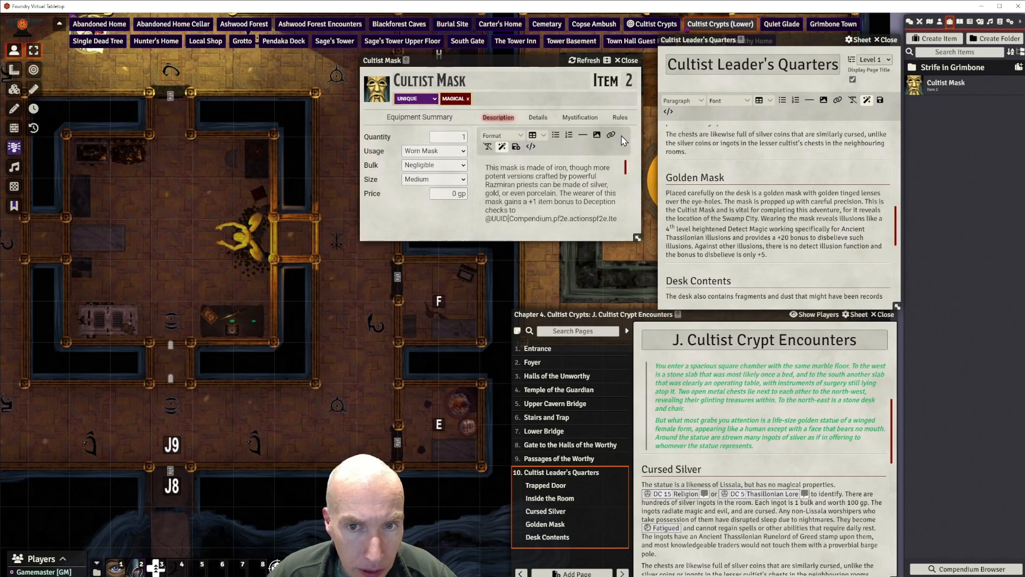
pyautogui.moveTo(485, 167); pyautogui.dragTo(598, 222)
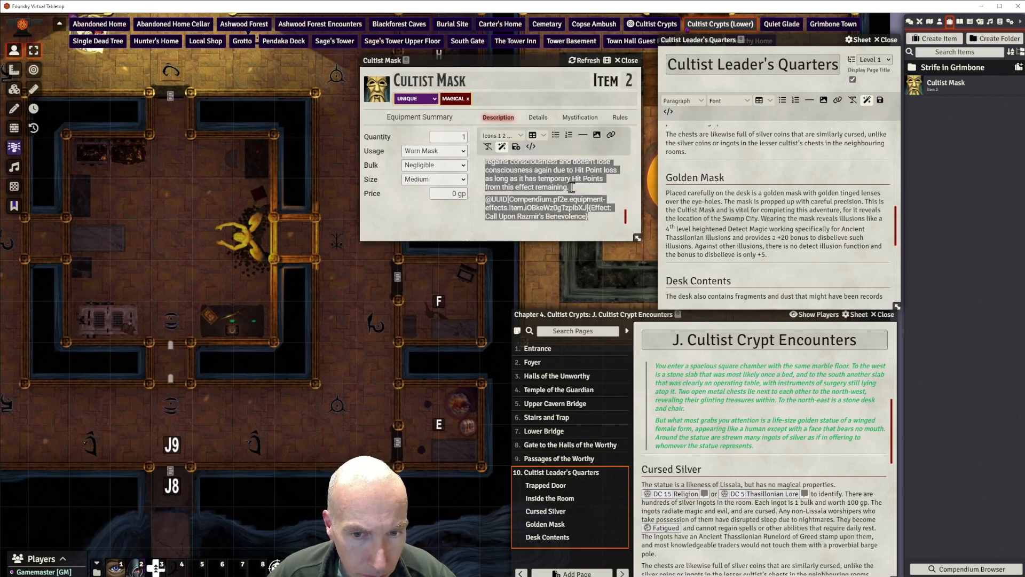
pyautogui.press('BackSpace')
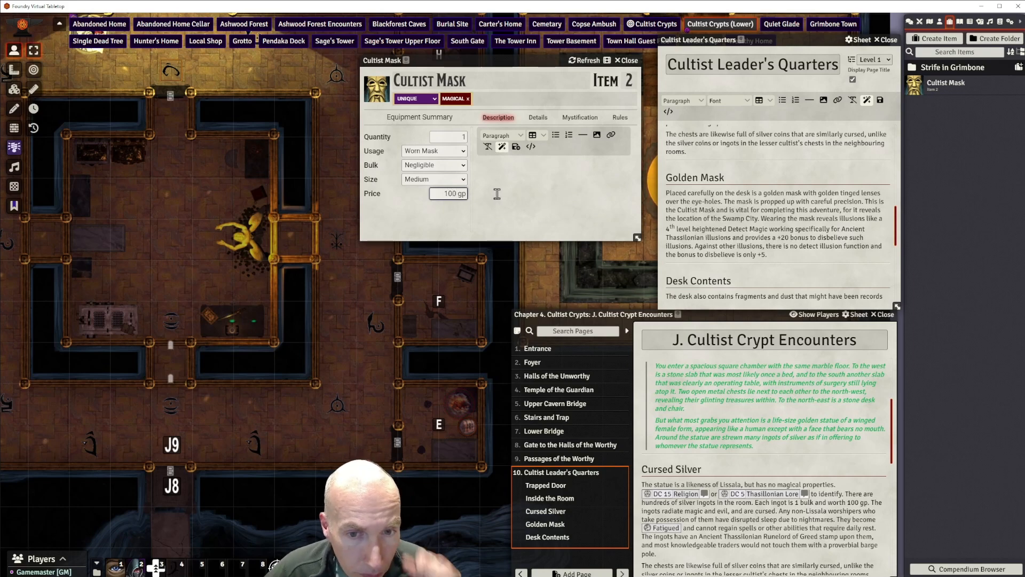
pyautogui.click(497, 193)
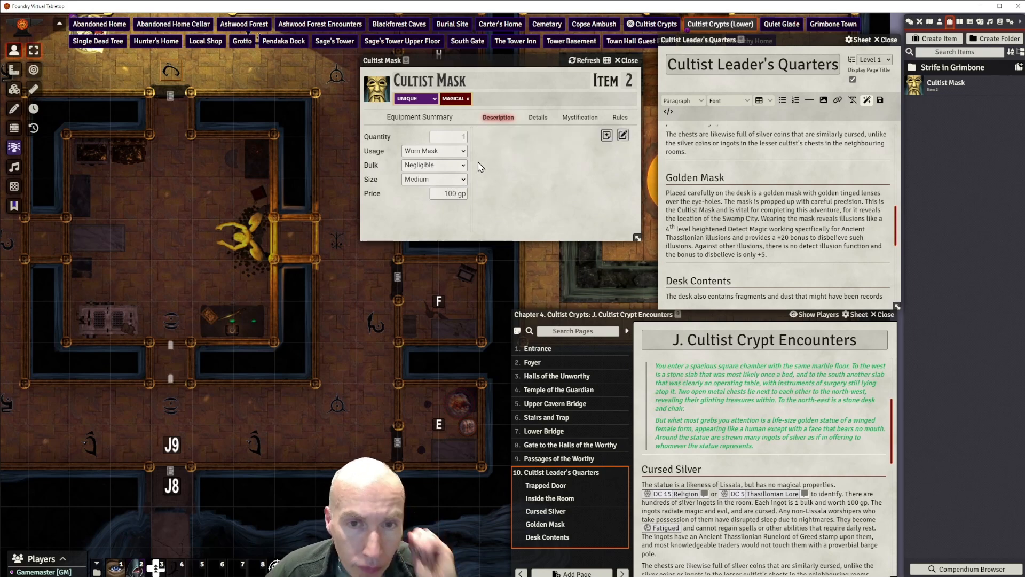
# Copy the Golden Mask text from "Wearing the mask reveals illusions" to the paragraph's end into the Cultist Mask's description, save it, and close the item.
pyautogui.click(622, 136)
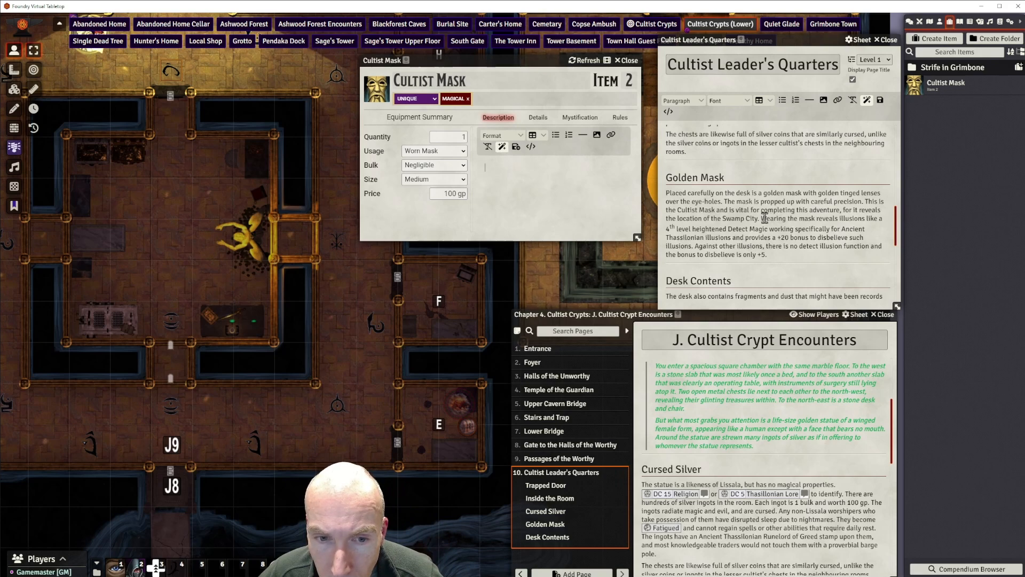
pyautogui.moveTo(762, 218); pyautogui.dragTo(813, 267)
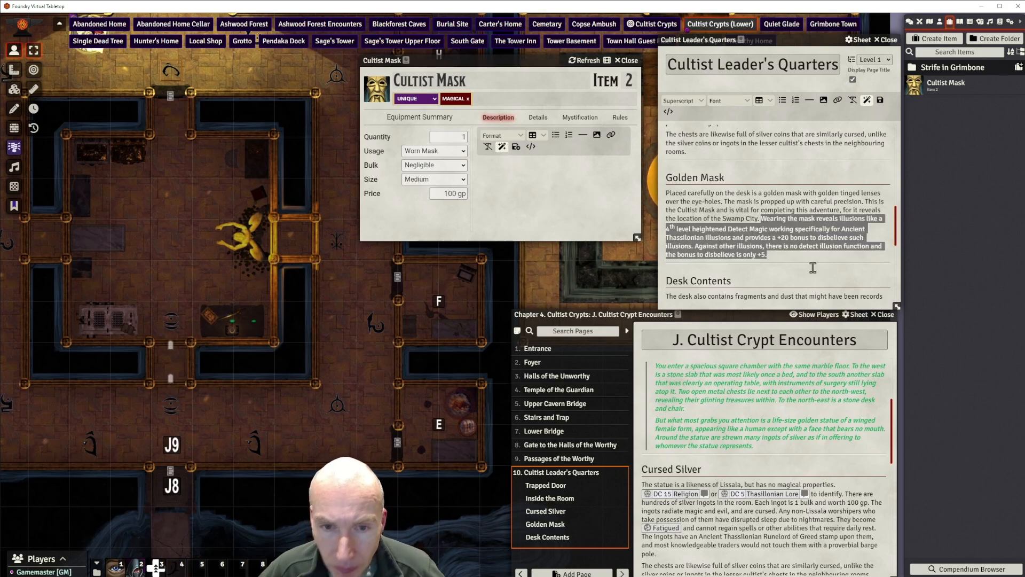
pyautogui.click(507, 171)
pyautogui.write('Wearing the mask reveals illusions like a 4th level heightened Detect Magic working specifically for Ancient Thassilonian illusions and provides a +20 bonus to disbelieve such illusions. Against other illusions, there is no detect illusion function and the bonus to disbelieve is only +5.')
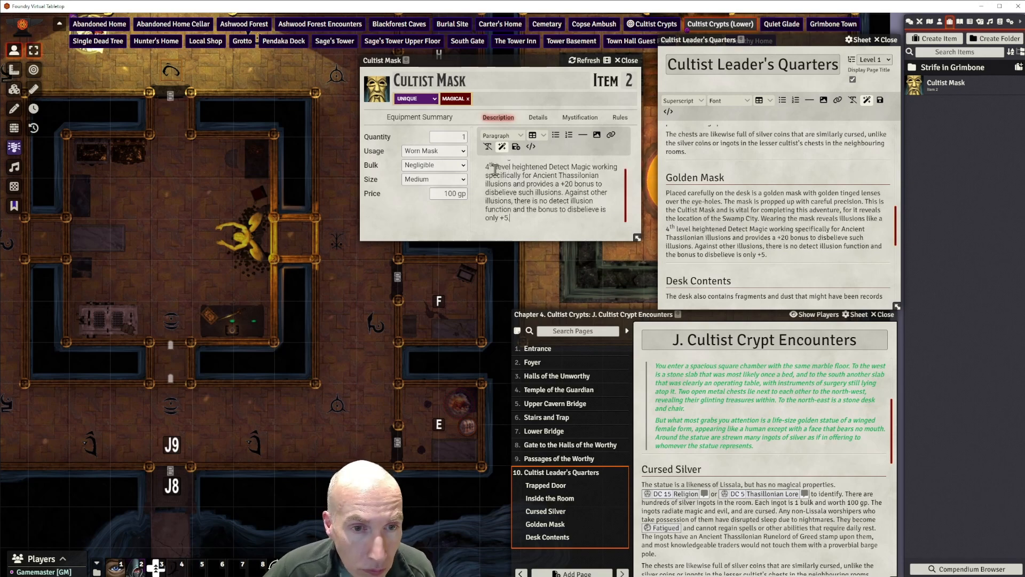
pyautogui.scroll(2, 533, 189)
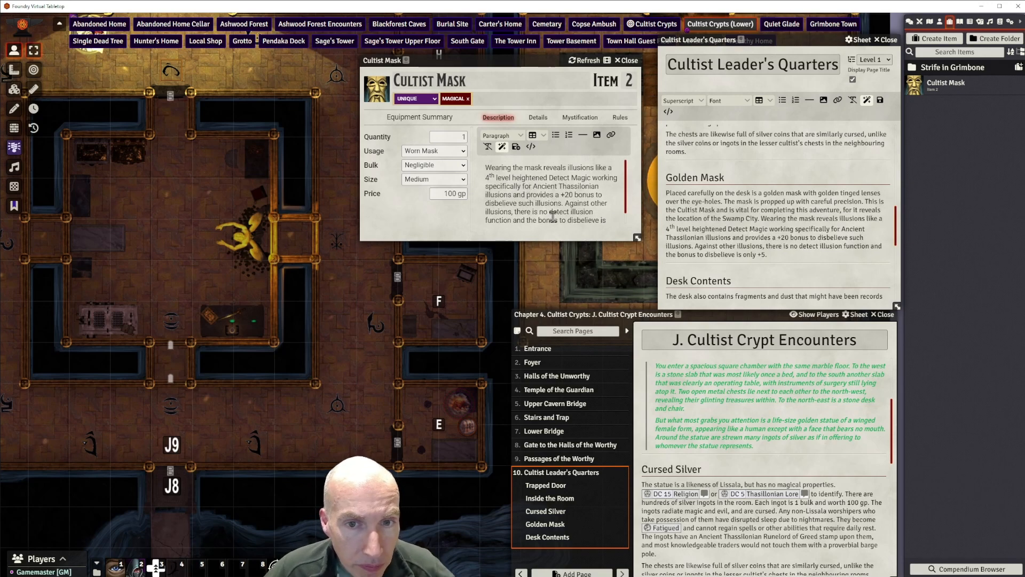
pyautogui.scroll(-1, 553, 217)
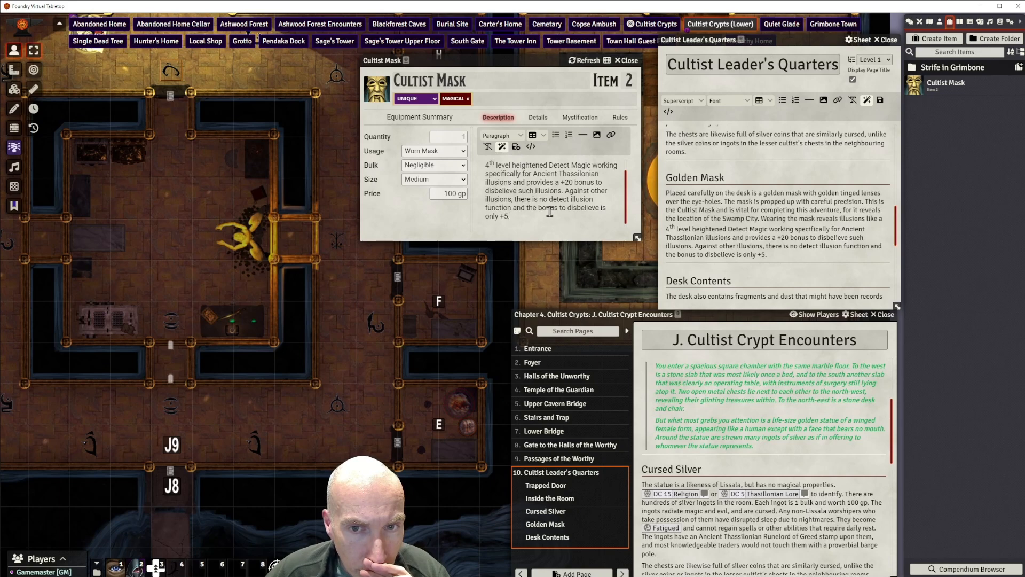
pyautogui.scroll(1, 548, 219)
pyautogui.scroll(-1, 548, 220)
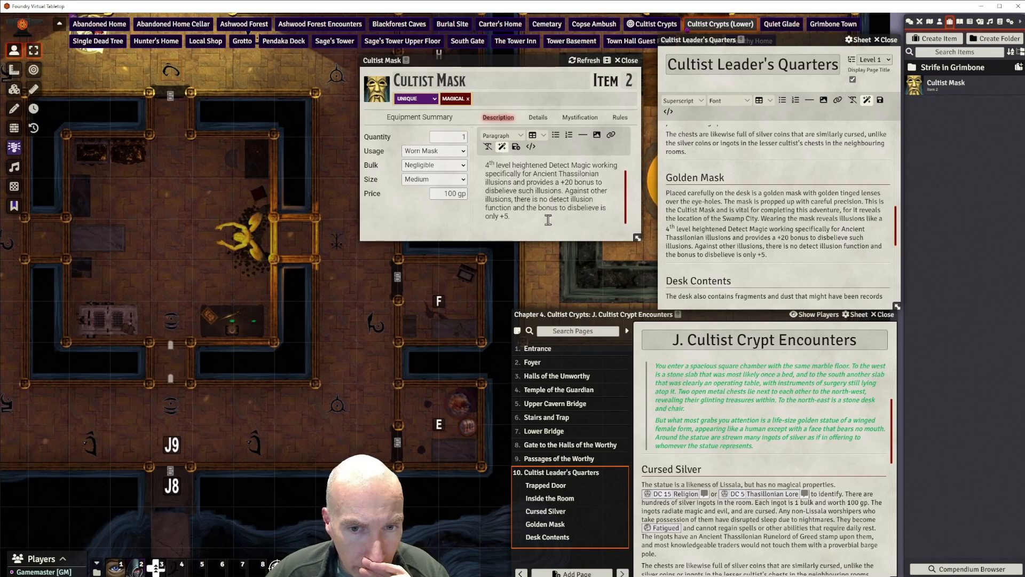
pyautogui.scroll(1, 548, 219)
pyautogui.scroll(-1, 547, 214)
pyautogui.click(516, 146)
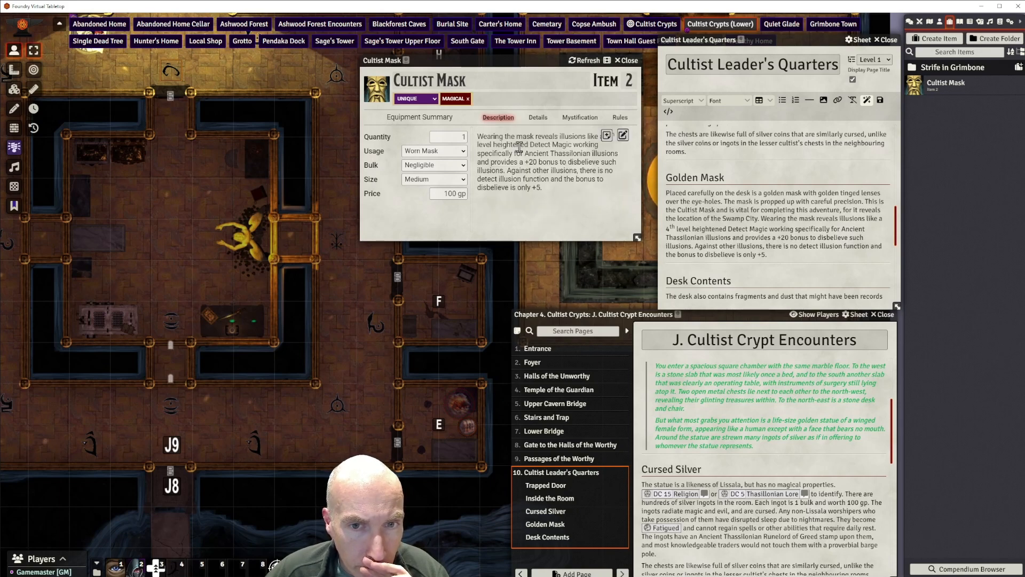
pyautogui.moveTo(522, 59); pyautogui.dragTo(532, 87)
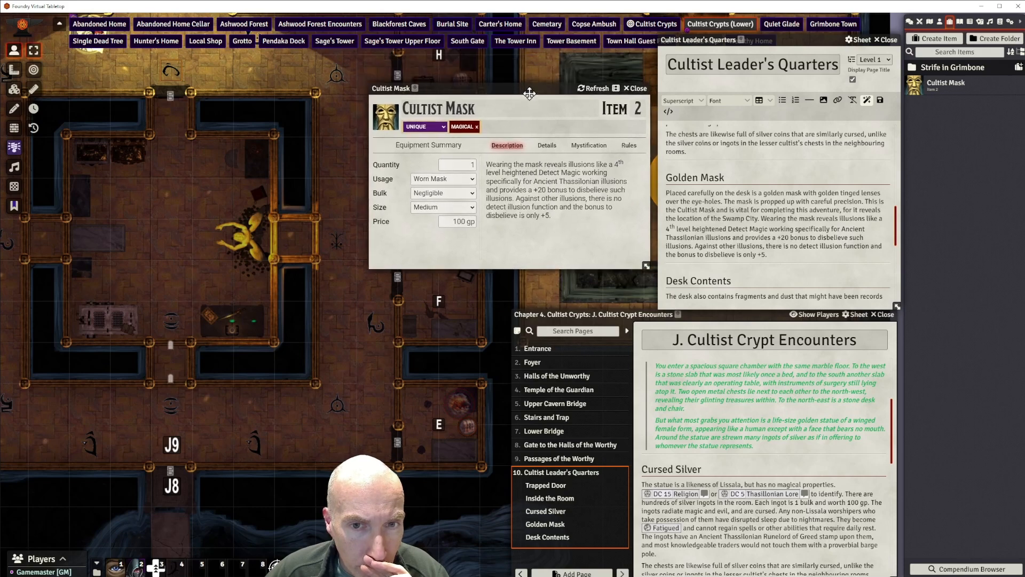
pyautogui.click(642, 89)
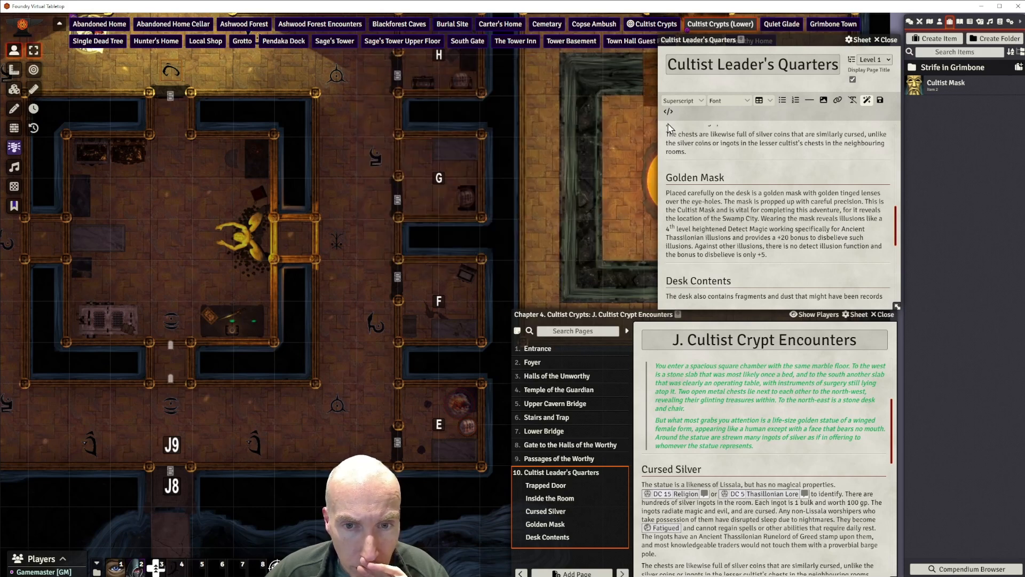
# Insert a horizontal line below the Golden Mask paragraph, above the Desk Contents heading.
pyautogui.scroll(-3, 806, 208)
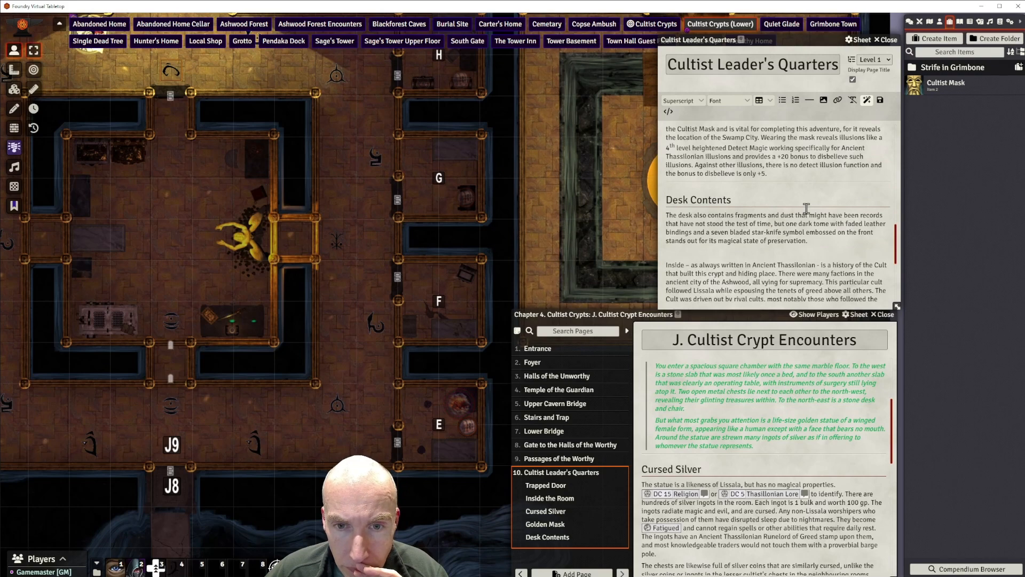
pyautogui.scroll(1, 806, 208)
pyautogui.click(772, 215)
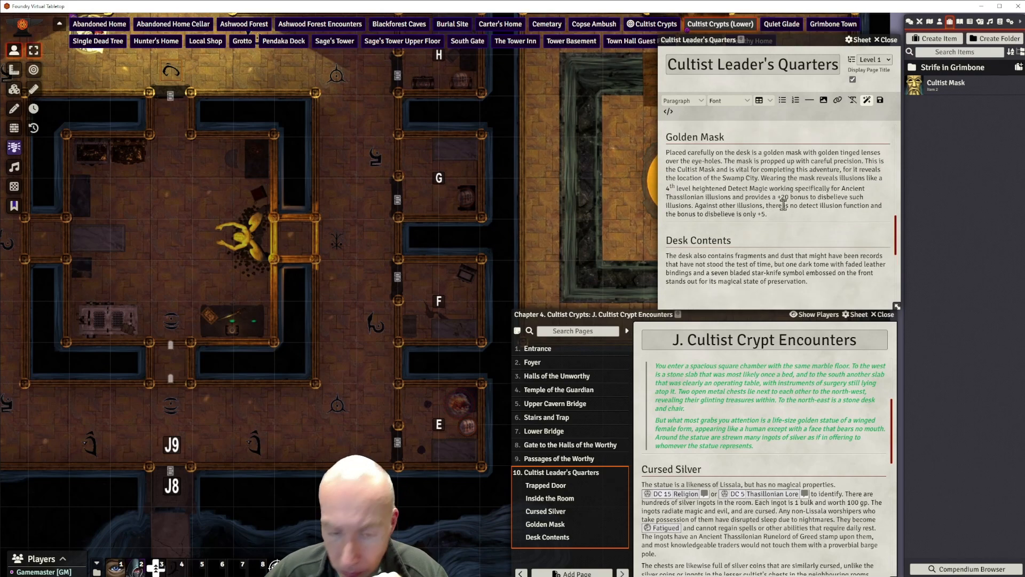
pyautogui.click(809, 100)
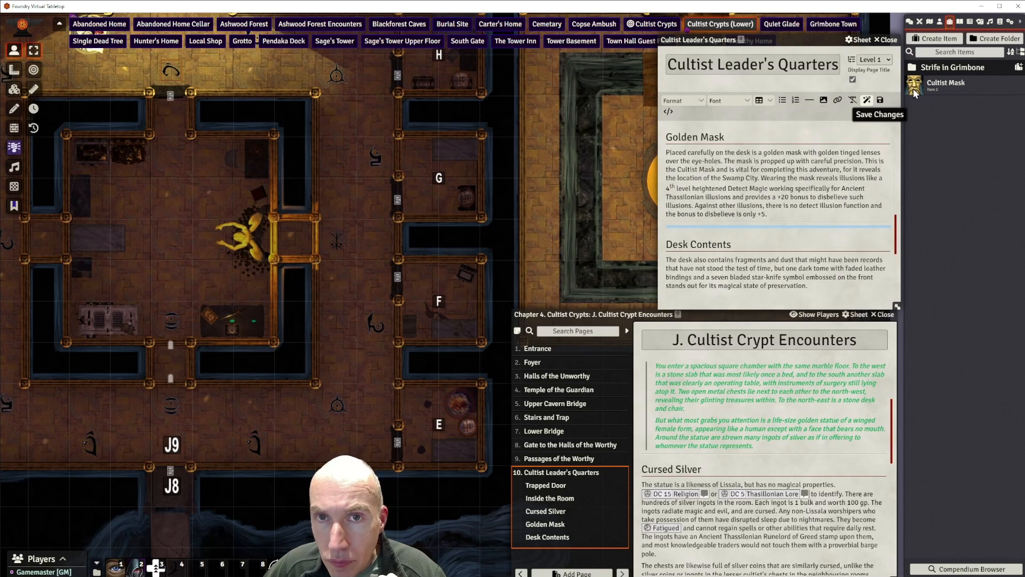
# Reorder the Cultist Mask to follow +1 Striking Sihedron in the Strife in Grimbone folder and link it below the Golden Mask paragraph.
pyautogui.click(940, 68)
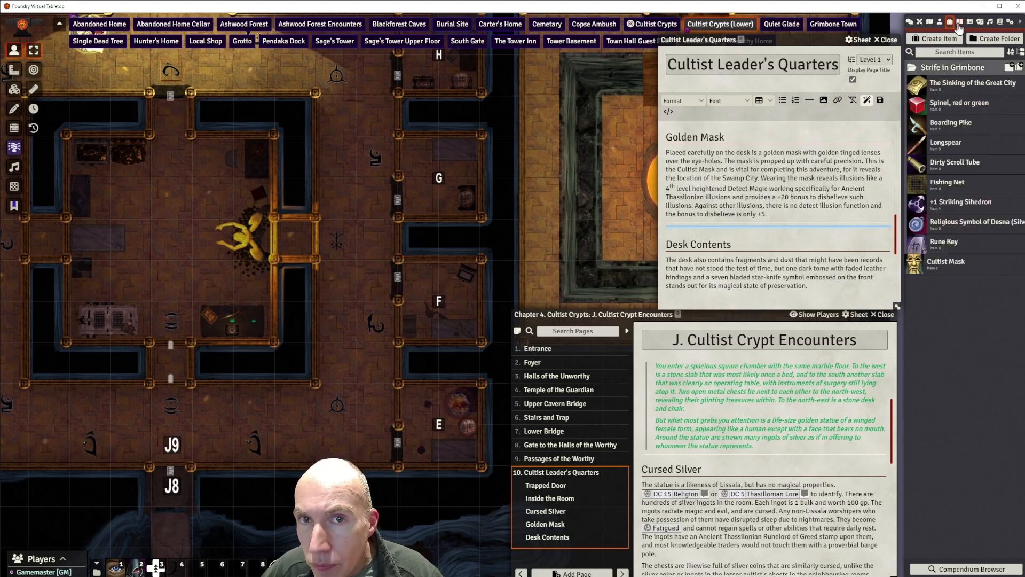
pyautogui.moveTo(940, 262); pyautogui.dragTo(953, 209)
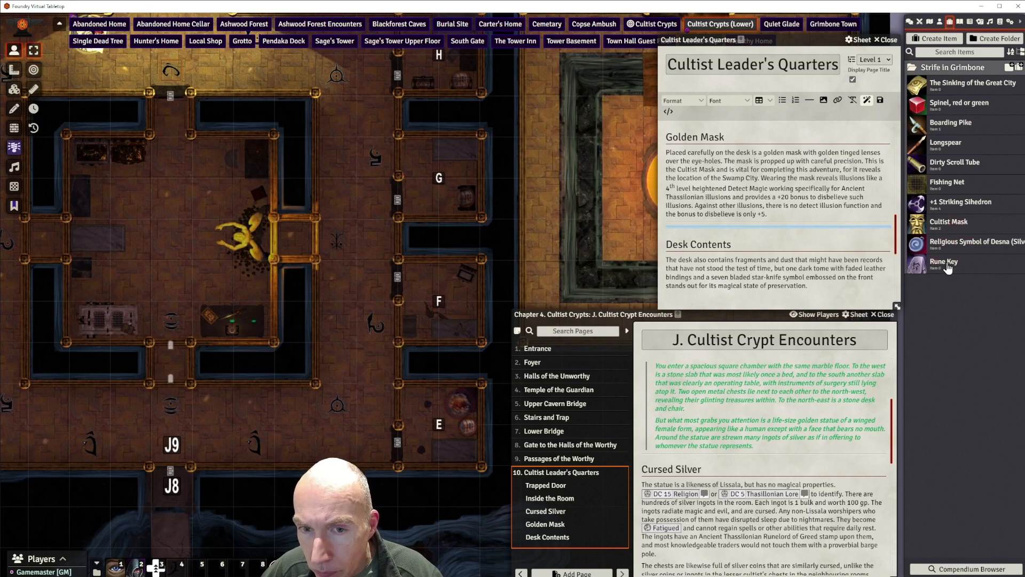
pyautogui.moveTo(948, 226); pyautogui.dragTo(697, 225)
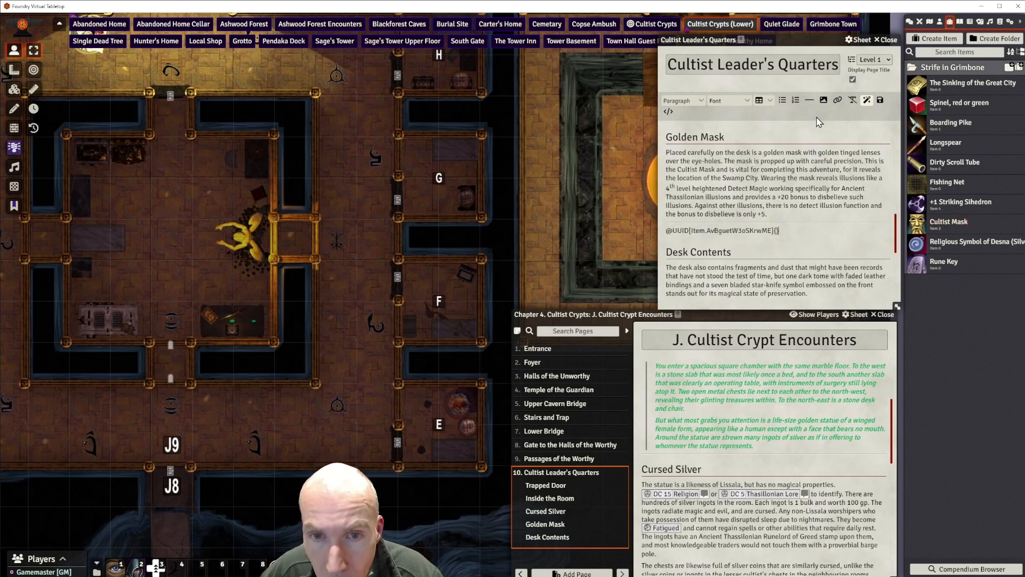
# Insert a horizontal line below the Cultist Mask link, remove the stray braces after the link, and save the page.
pyautogui.click(810, 102)
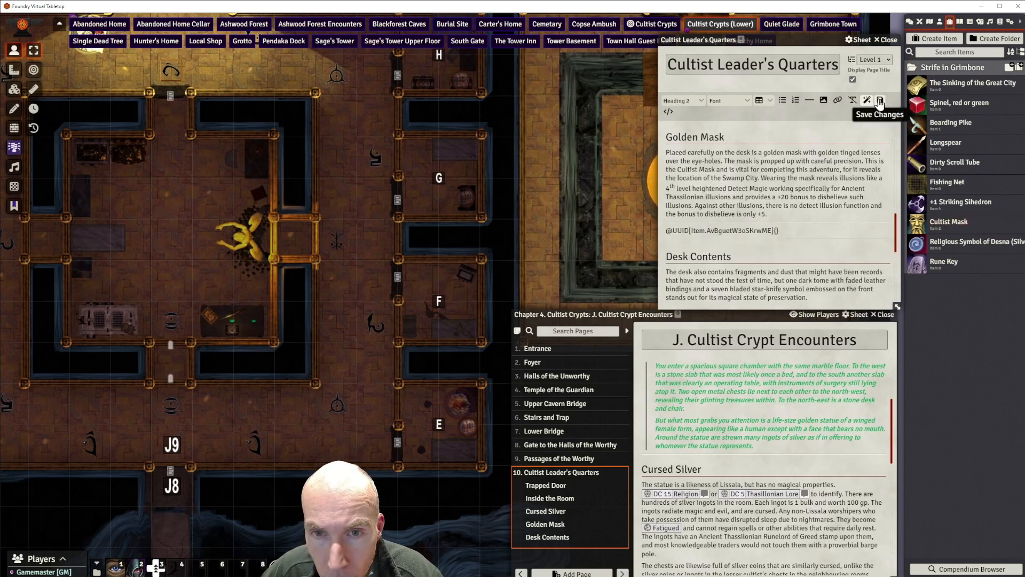
pyautogui.scroll(-4, 755, 460)
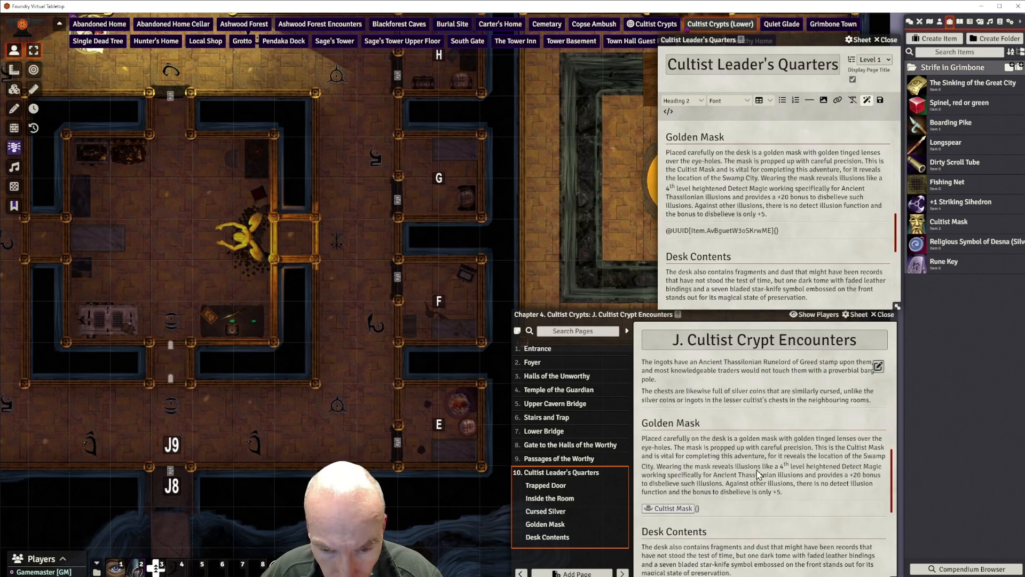
pyautogui.click(790, 233)
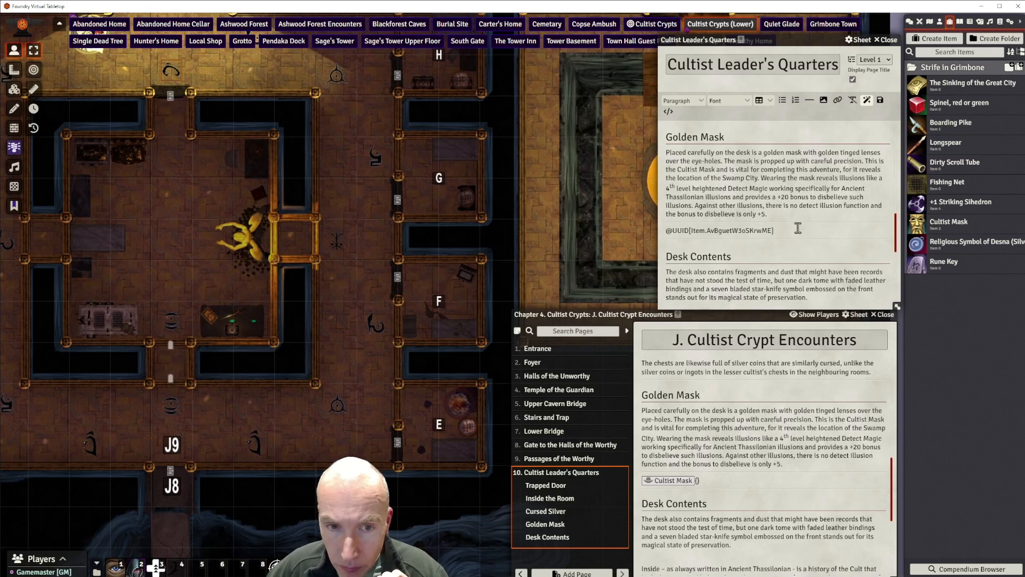
pyautogui.click(880, 100)
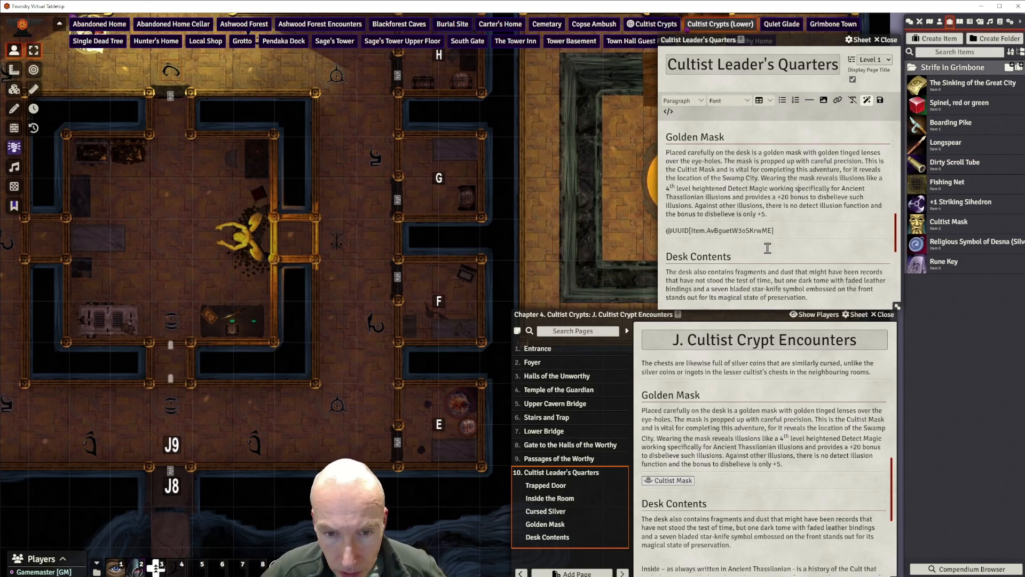
# Remove the blank line between the first two Desk Contents paragraphs and add a comma after "Inside – as always".
pyautogui.scroll(-3, 767, 249)
pyautogui.scroll(1, 787, 235)
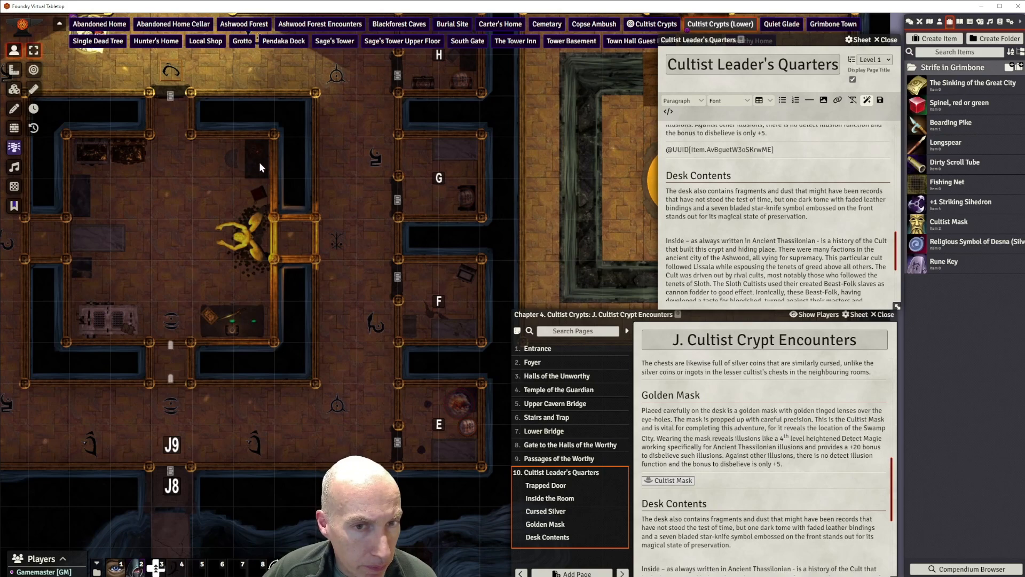
pyautogui.moveTo(326, 149); pyautogui.dragTo(487, 149)
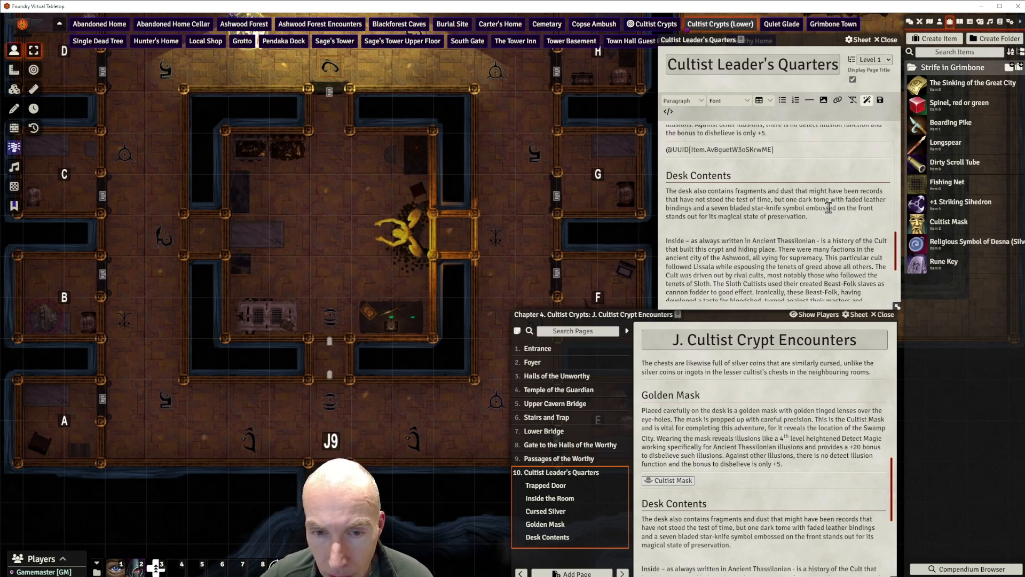
pyautogui.scroll(-1, 828, 208)
pyautogui.click(811, 176)
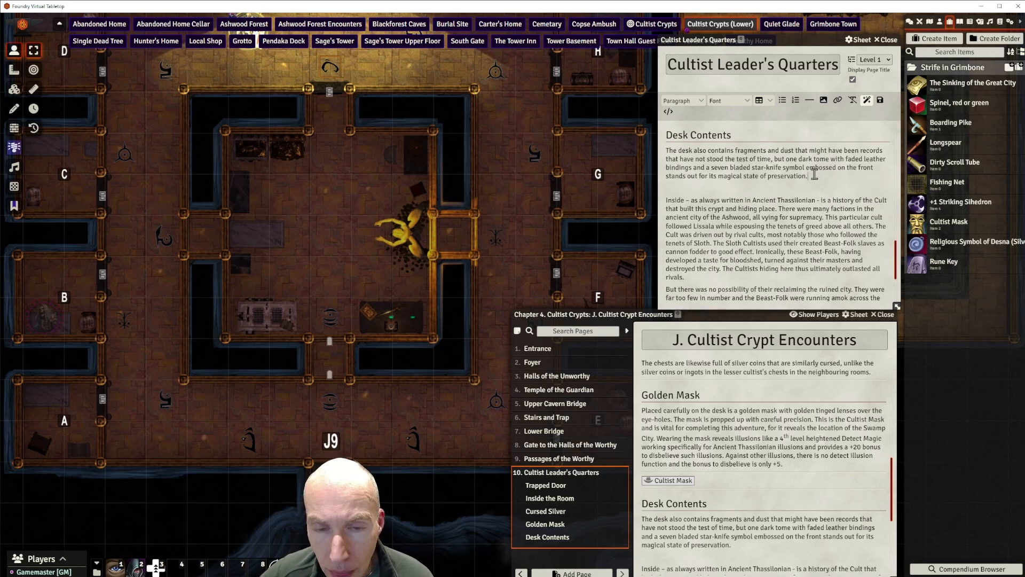
pyautogui.press('Delete')
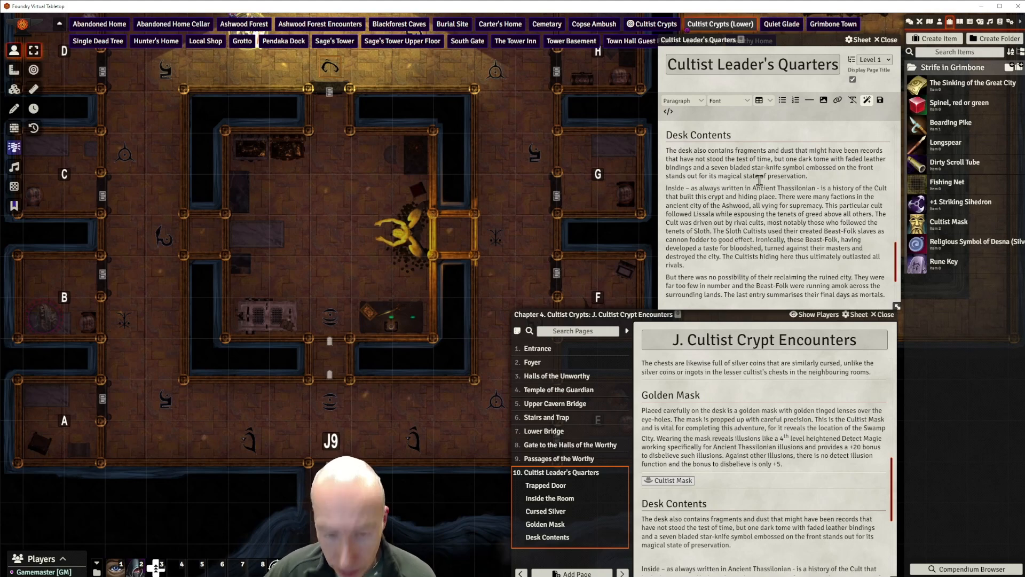
pyautogui.write(',')
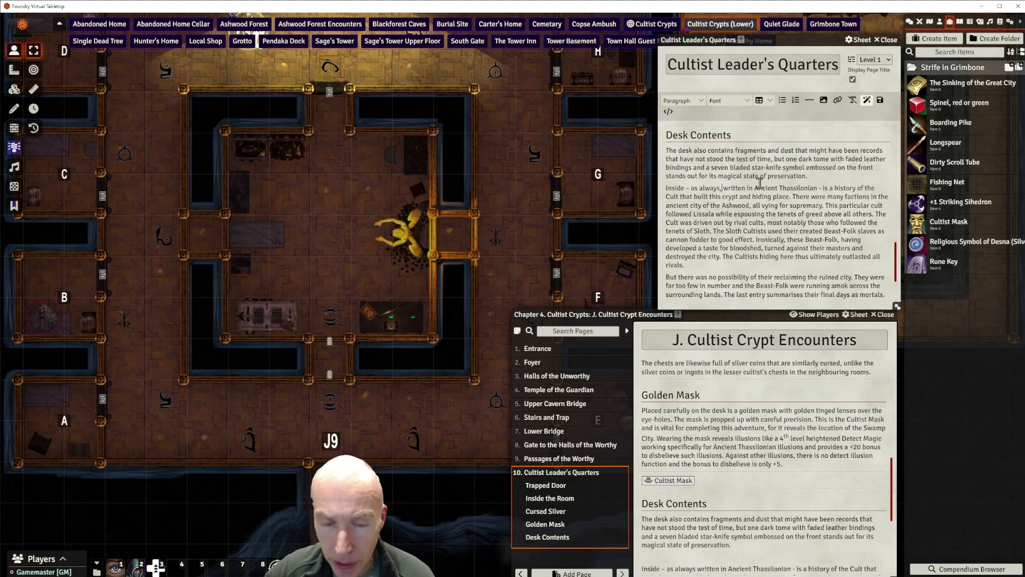
# Insert a horizontal line between the paragraph ending "final days as mortals" and the operating table paragraph.
pyautogui.scroll(-2, 789, 203)
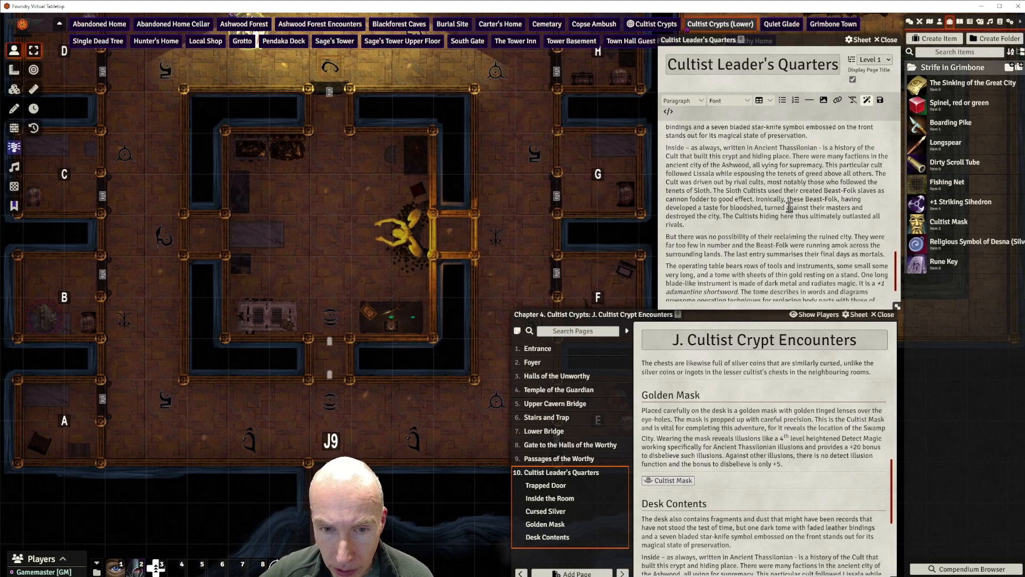
pyautogui.scroll(-2, 789, 207)
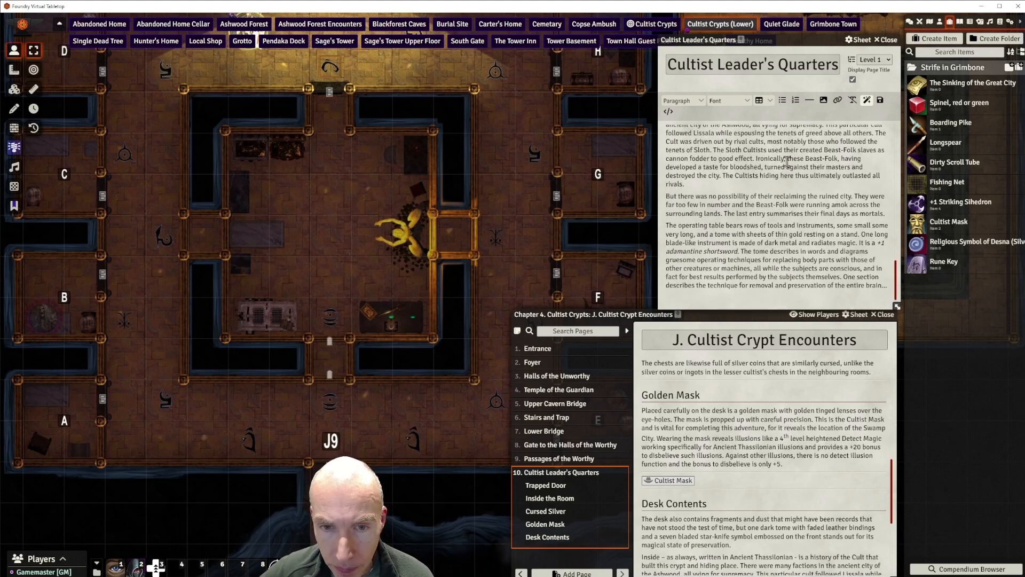
pyautogui.scroll(-1, 787, 162)
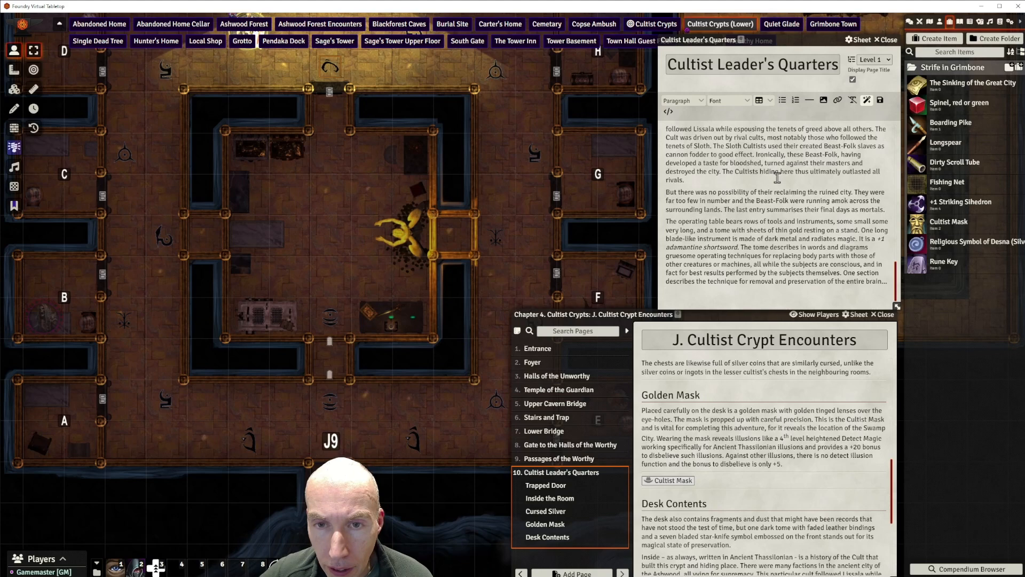
pyautogui.scroll(5, 777, 177)
pyautogui.scroll(-5, 838, 198)
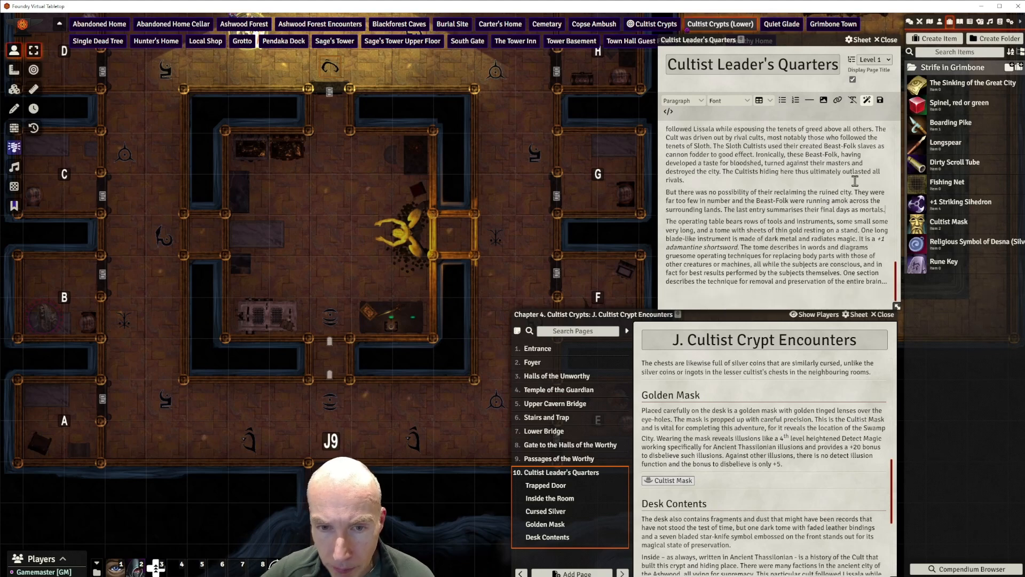
pyautogui.press('Return')
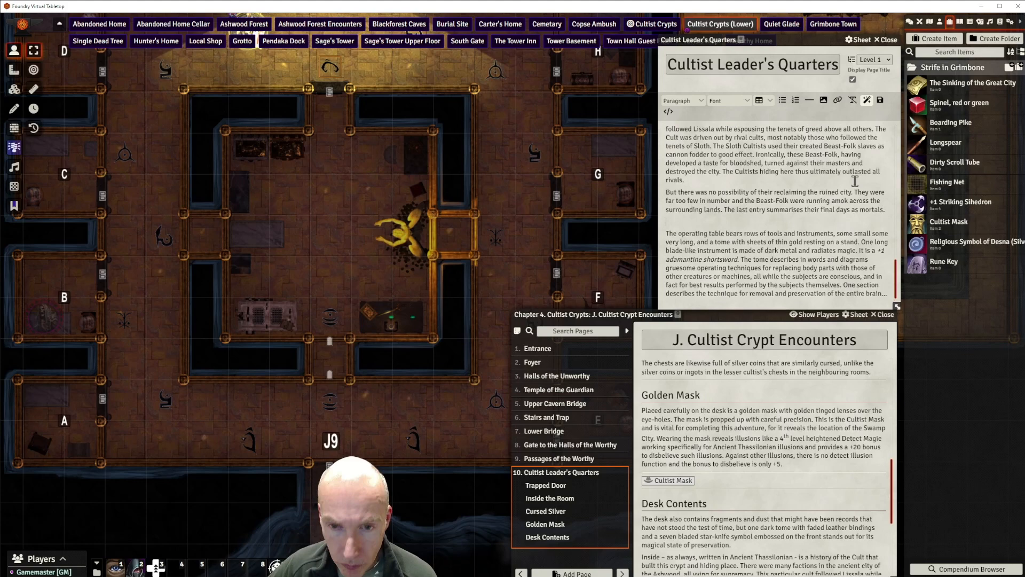
pyautogui.click(810, 100)
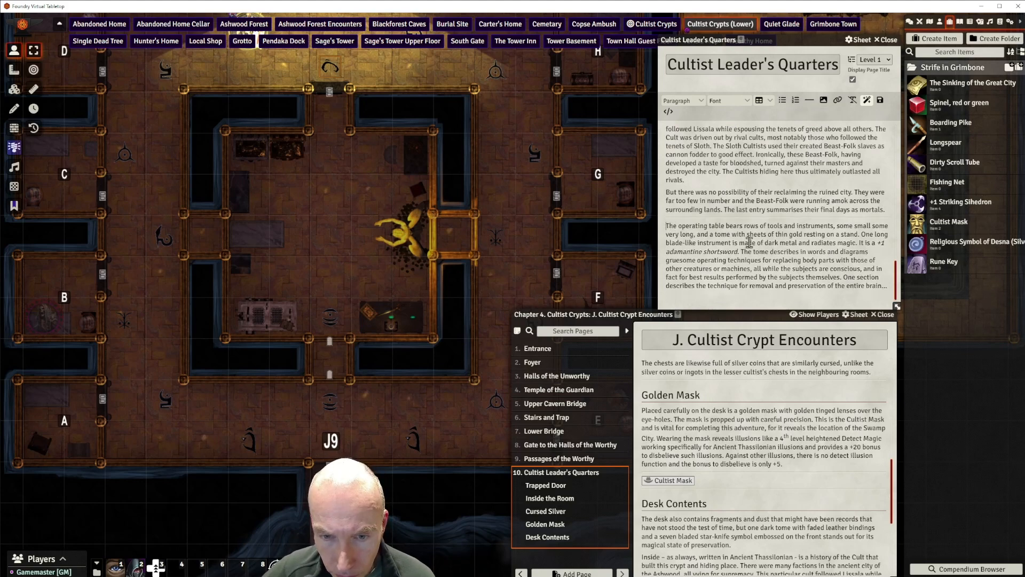
# Add a second horizontal line after "final days as mortals" and place the cursor between the two lines.
pyautogui.scroll(-1, 749, 243)
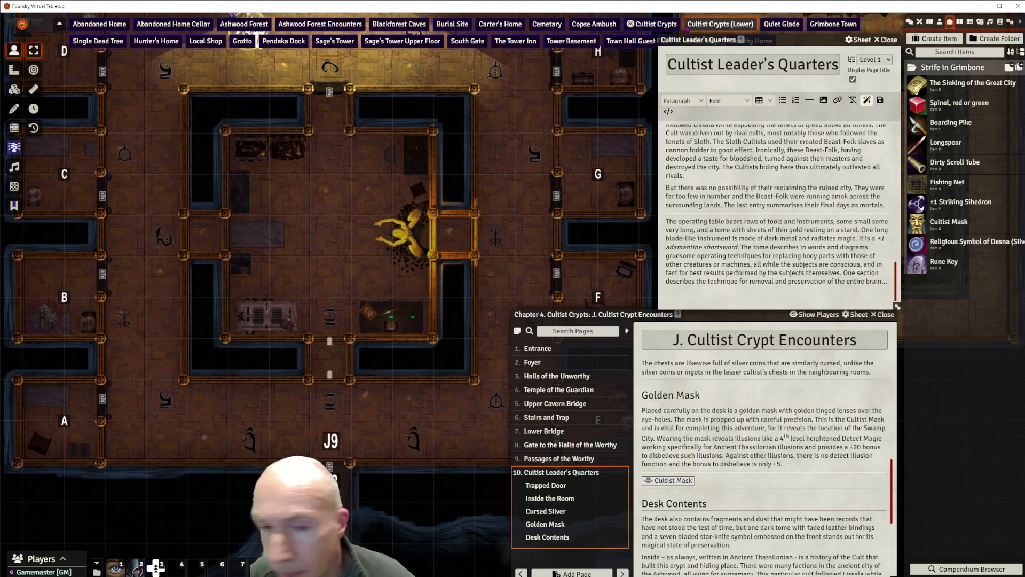
pyautogui.click(886, 206)
pyautogui.click(809, 100)
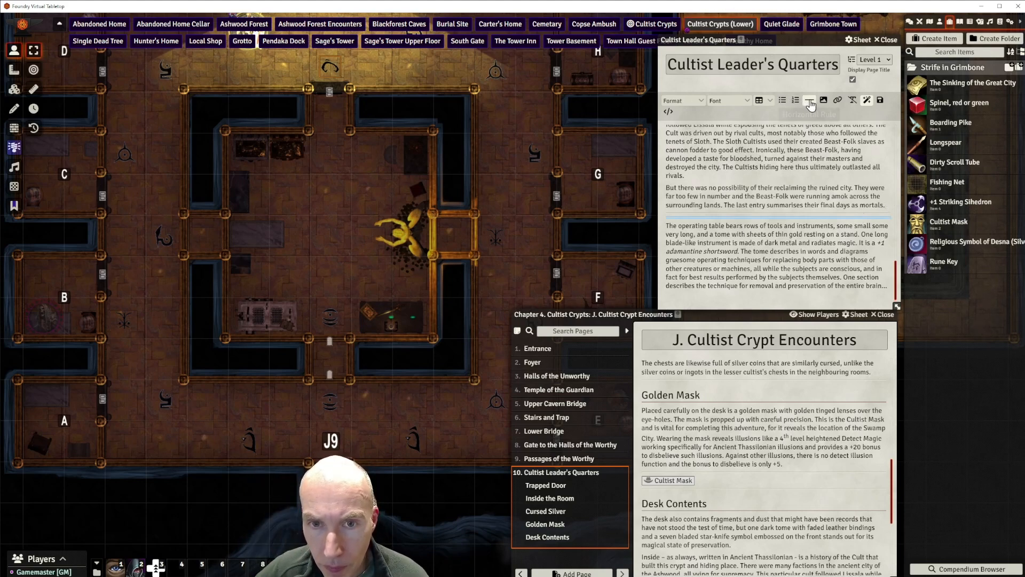
pyautogui.click(689, 215)
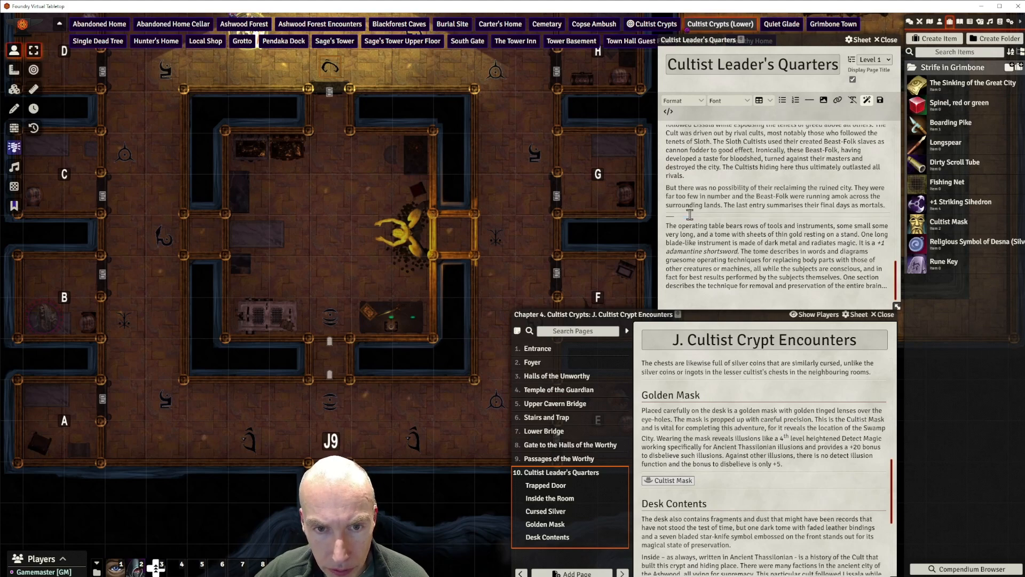
# Start inserting an image and browse the user data to the images folder of the strife-in-grimbone-walkthrough module.
pyautogui.click(824, 101)
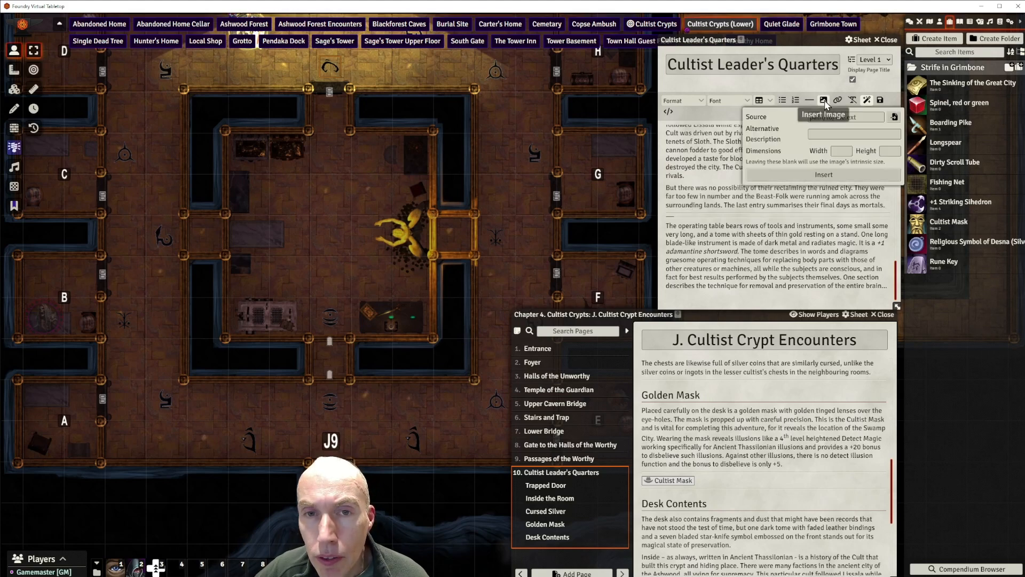
pyautogui.click(894, 117)
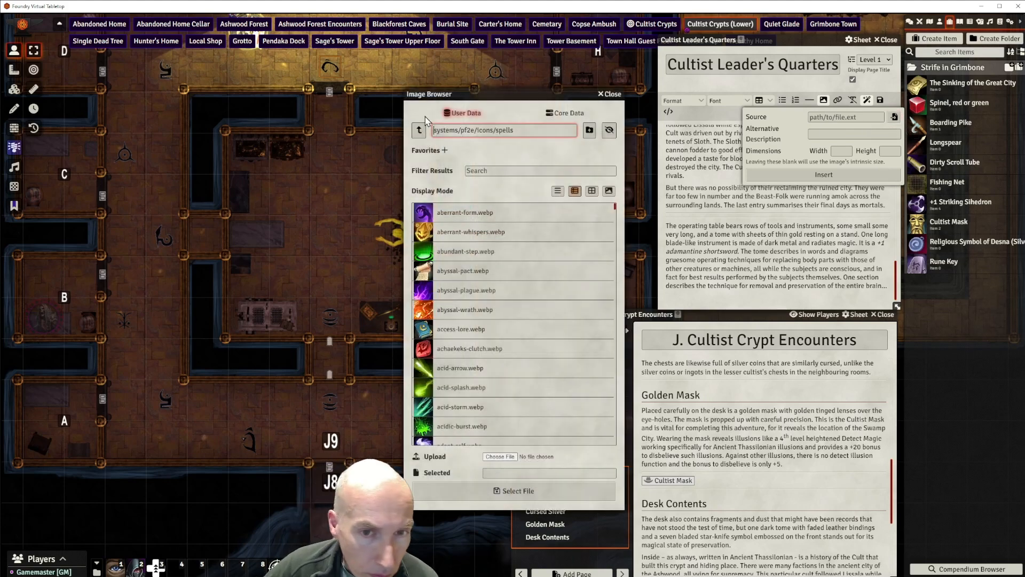
pyautogui.click(418, 130)
pyautogui.click(418, 131)
pyautogui.click(418, 131)
pyautogui.click(418, 131)
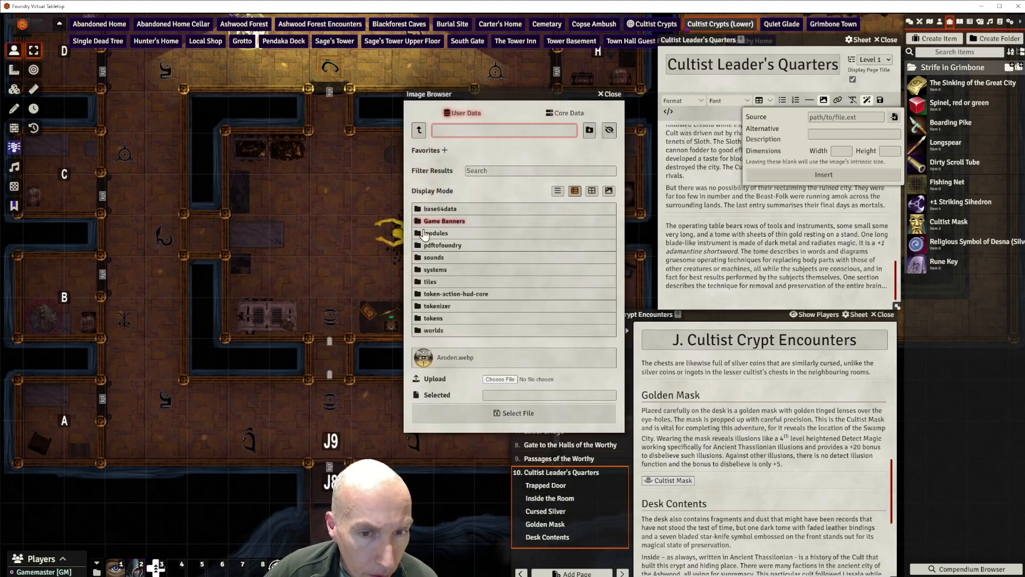
pyautogui.click(431, 233)
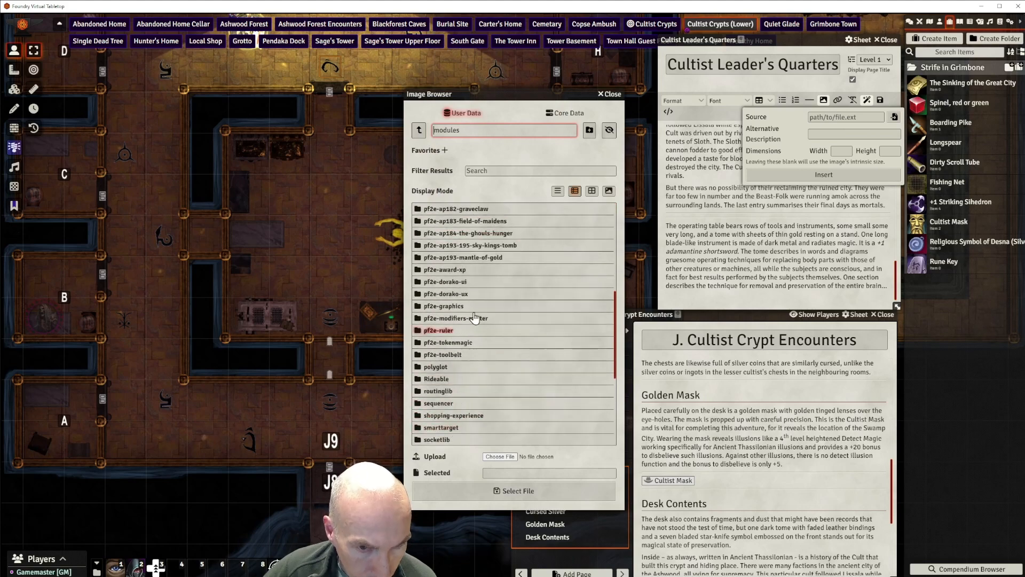
pyautogui.scroll(-3, 487, 310)
pyautogui.click(487, 303)
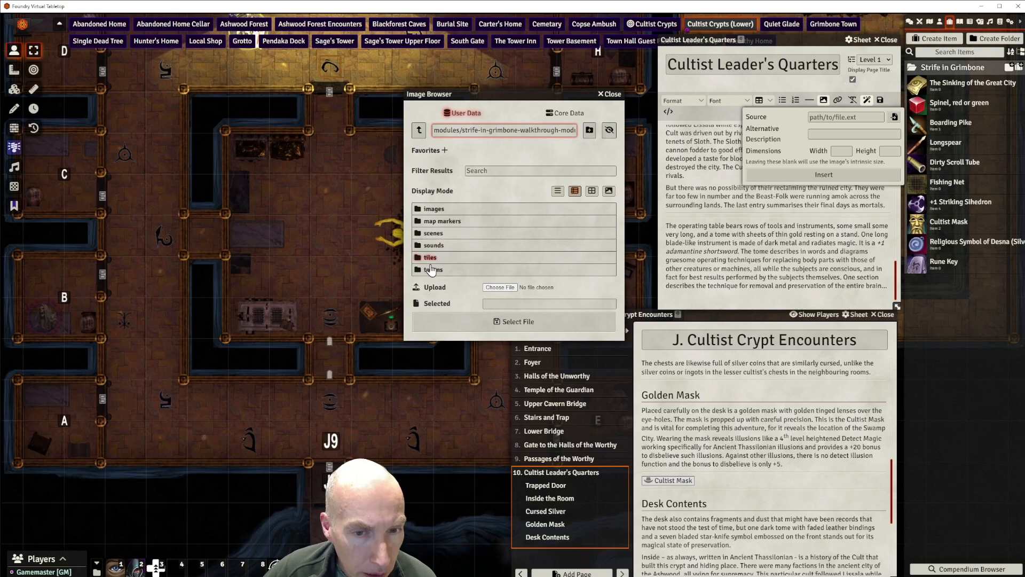
pyautogui.click(434, 209)
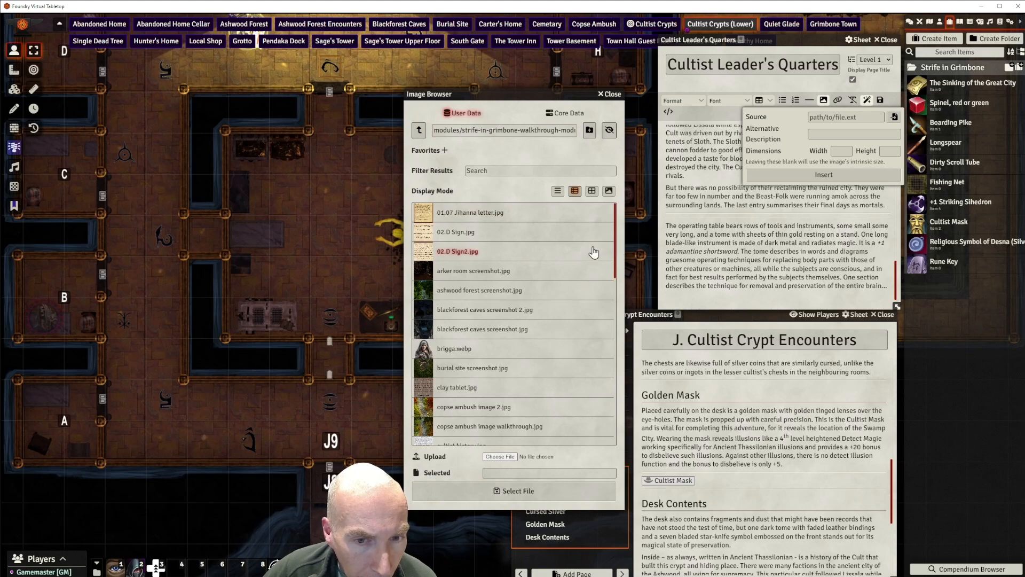
# Choose cultist history.jpg as the source of the image for the Desk Contents section.
pyautogui.scroll(-2, 527, 297)
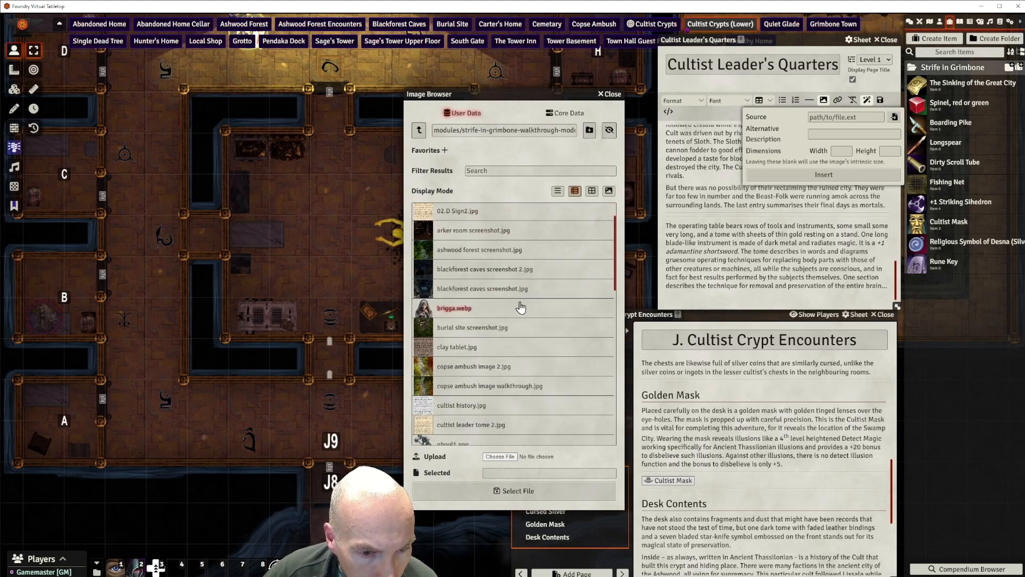
pyautogui.scroll(-1, 499, 308)
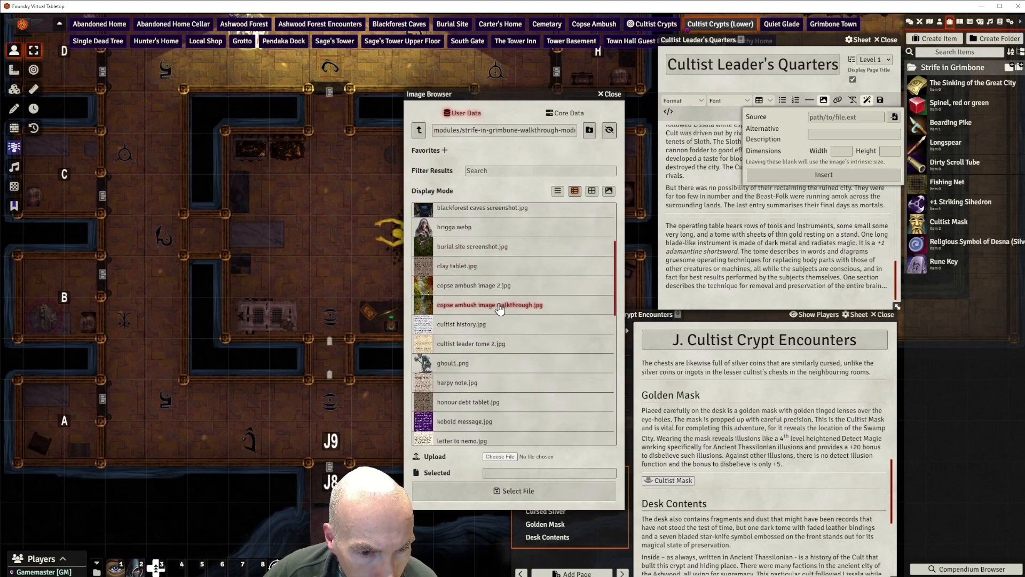
pyautogui.scroll(-1, 499, 309)
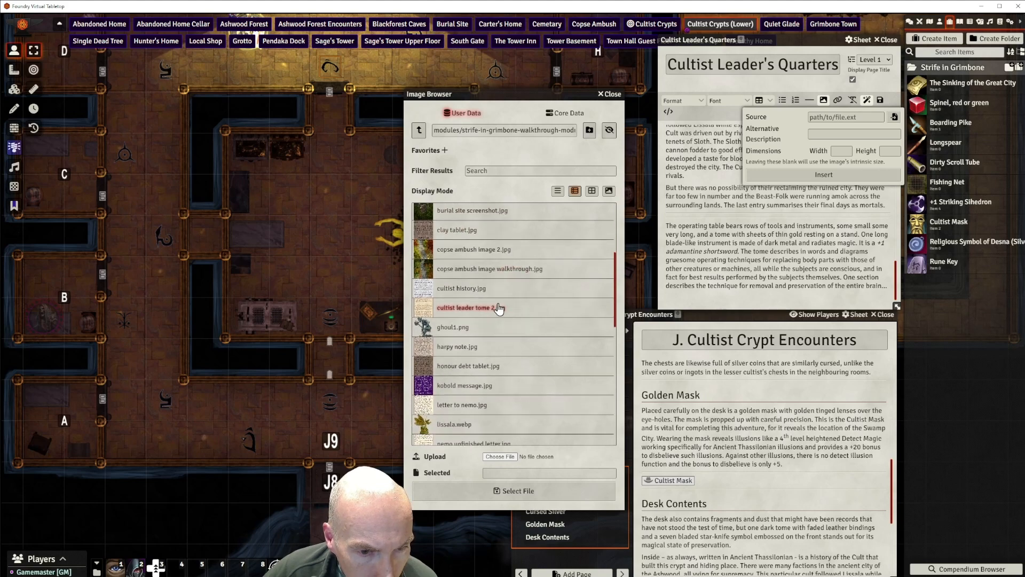
pyautogui.click(468, 287)
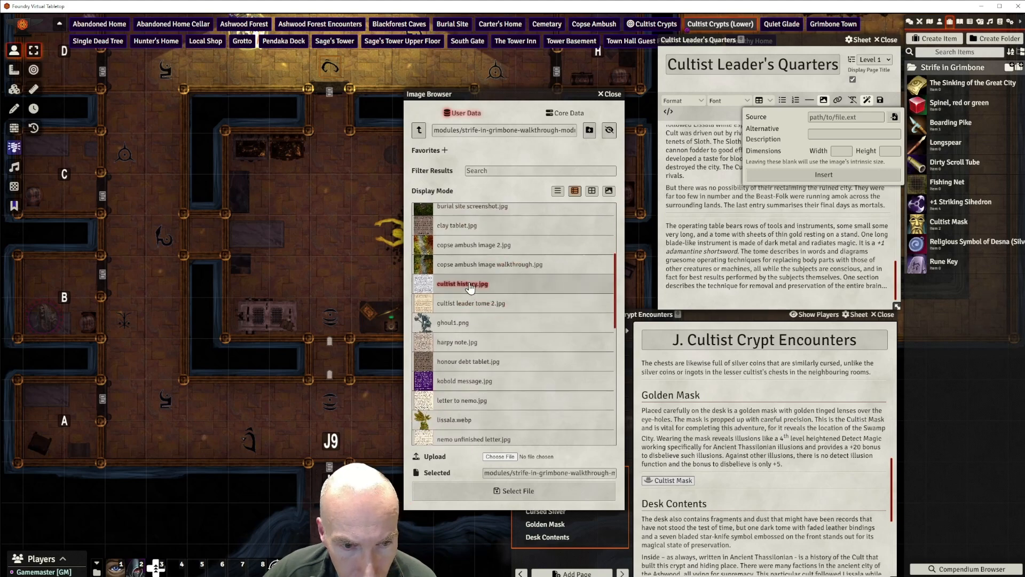
pyautogui.click(522, 491)
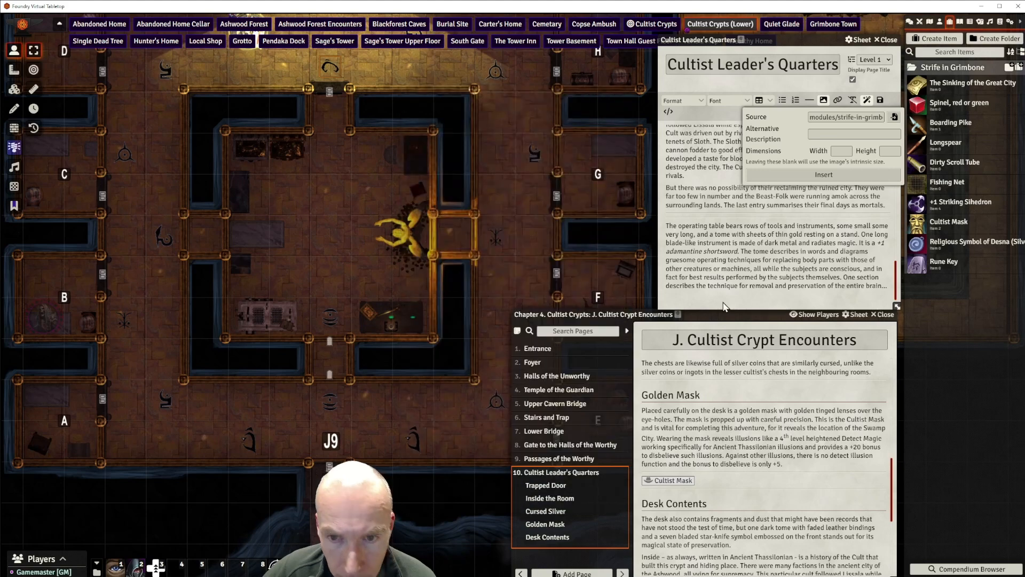
# Try the cultist history.jpg image below the "final days as mortals" paragraph in Desk Contents and undo its insertion.
pyautogui.click(818, 174)
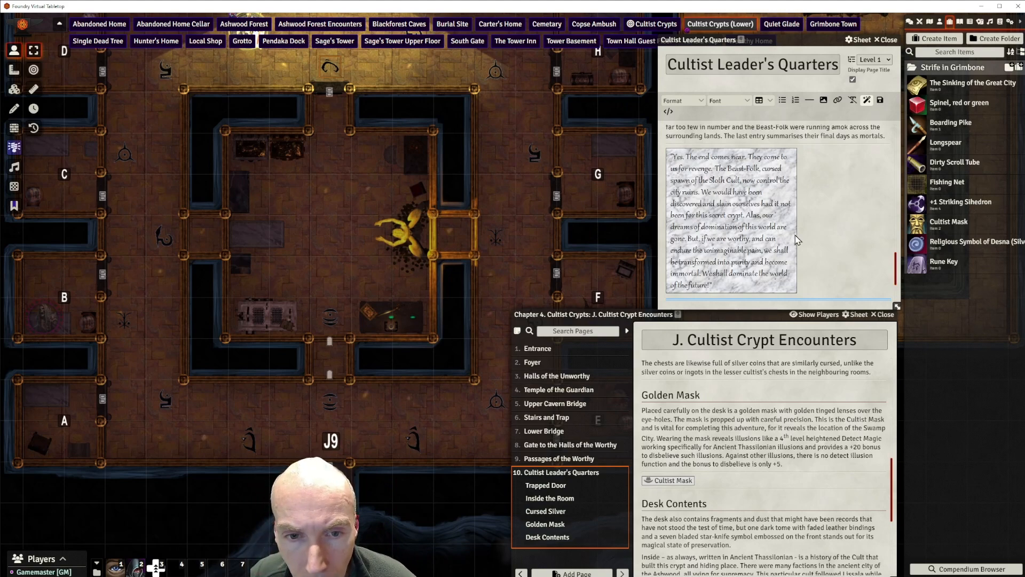
pyautogui.scroll(-1, 797, 238)
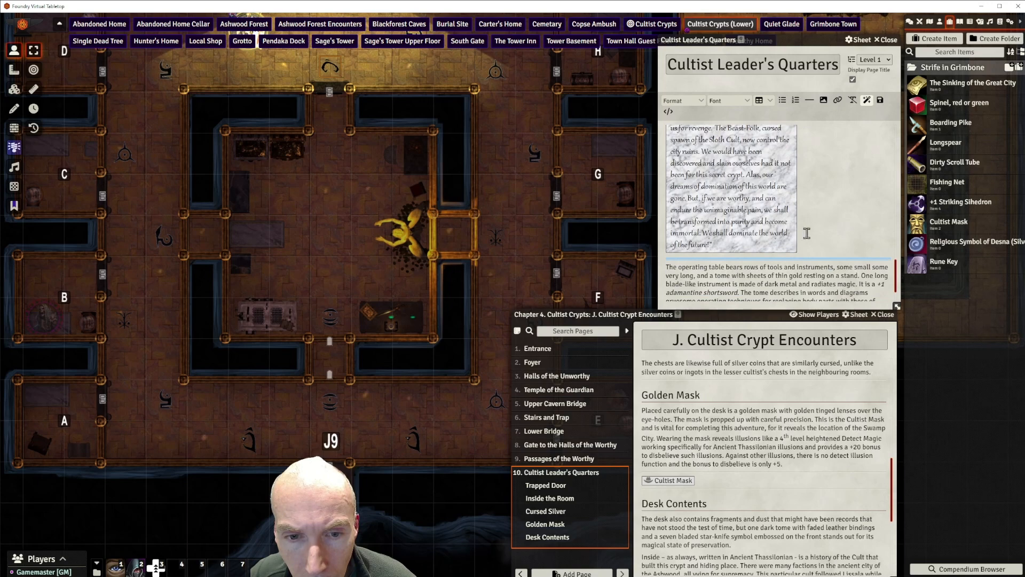
pyautogui.scroll(-1, 807, 234)
pyautogui.scroll(2, 812, 230)
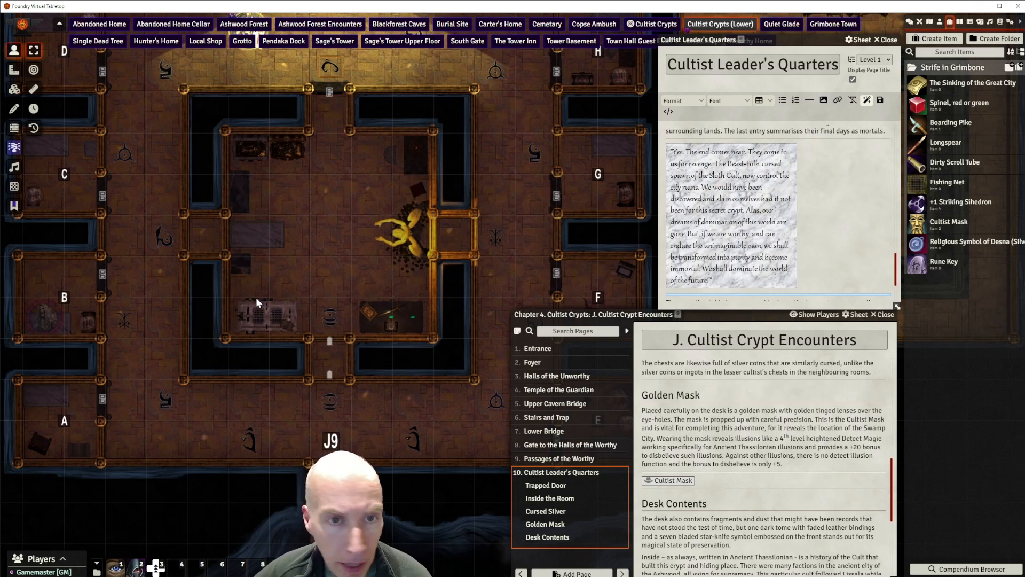
pyautogui.scroll(1, 851, 174)
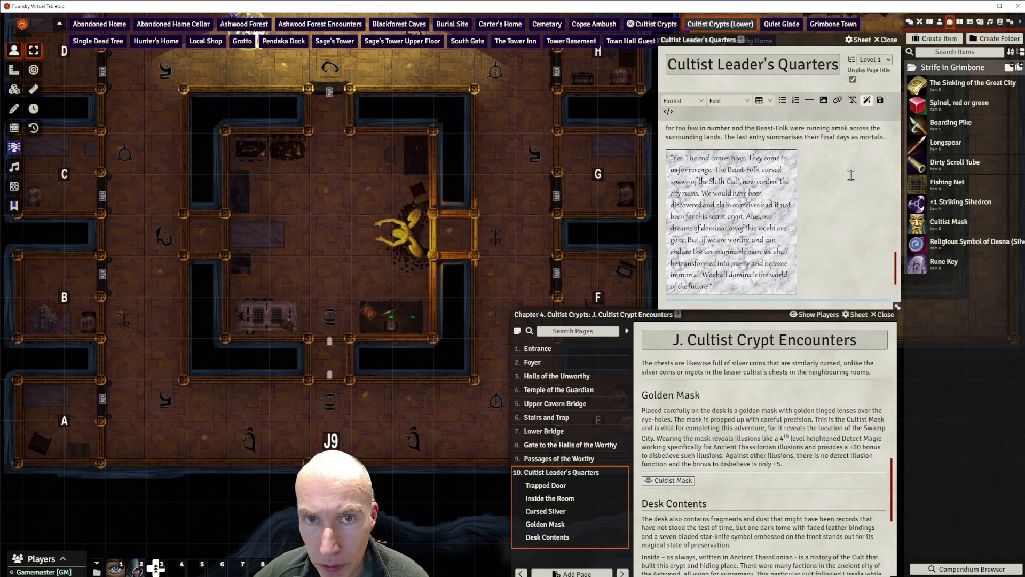
pyautogui.scroll(-1, 851, 174)
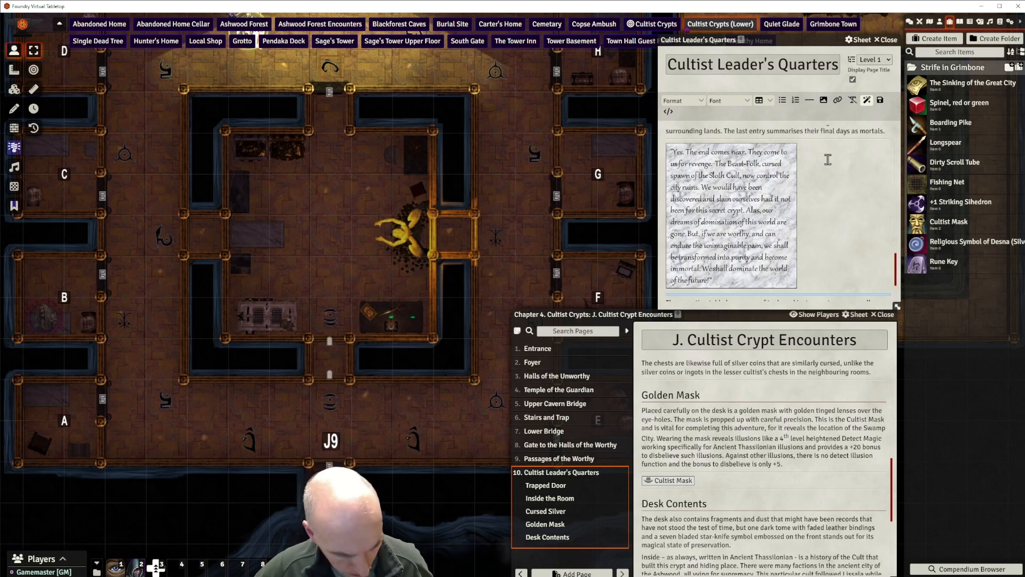
pyautogui.hotkey('ctrl', 'z')
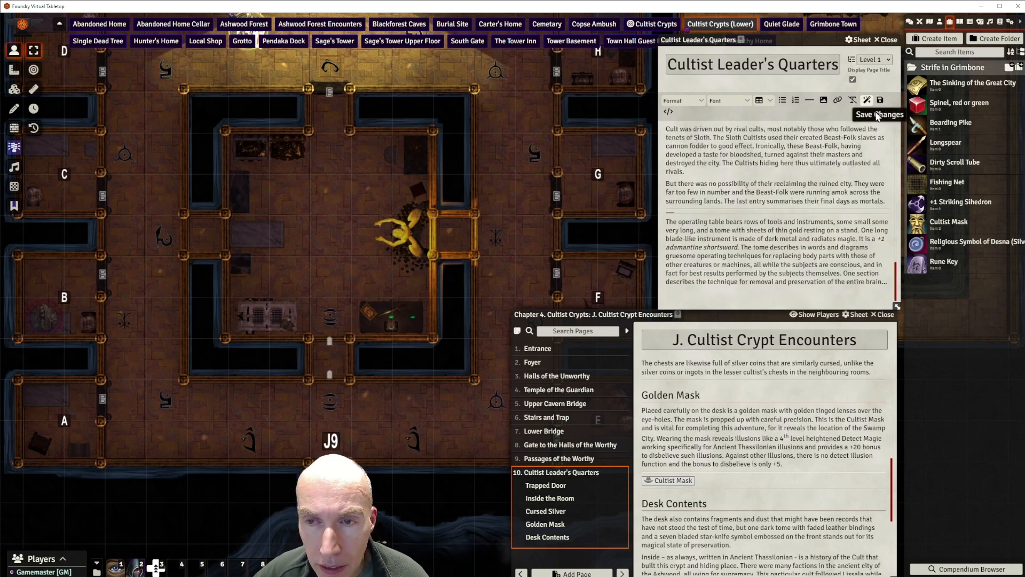
# Insert the parchment image beginning "It will not be long now" from the walkthrough module's images below the "final days as mortals" paragraph.
pyautogui.click(824, 101)
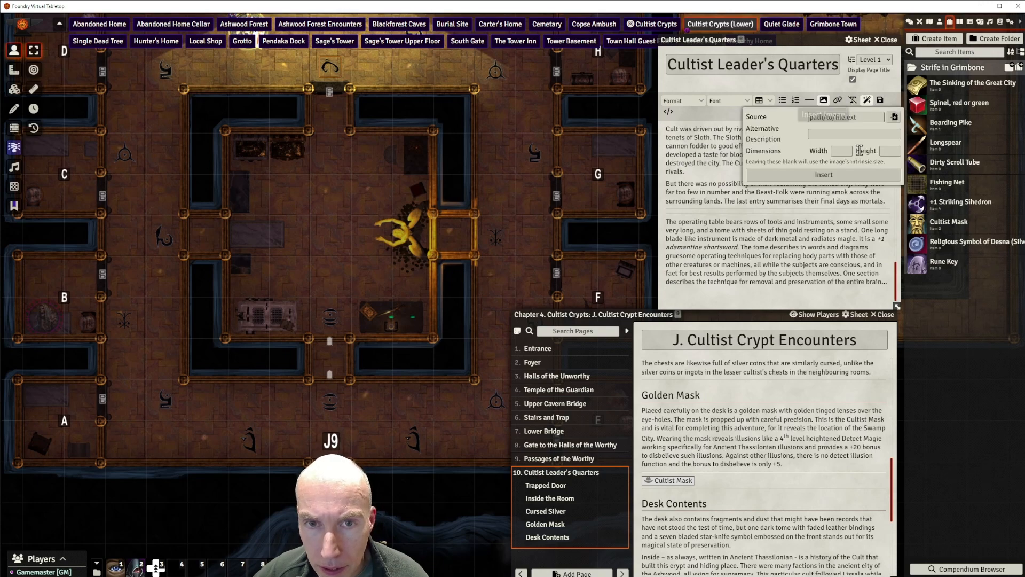
pyautogui.click(894, 116)
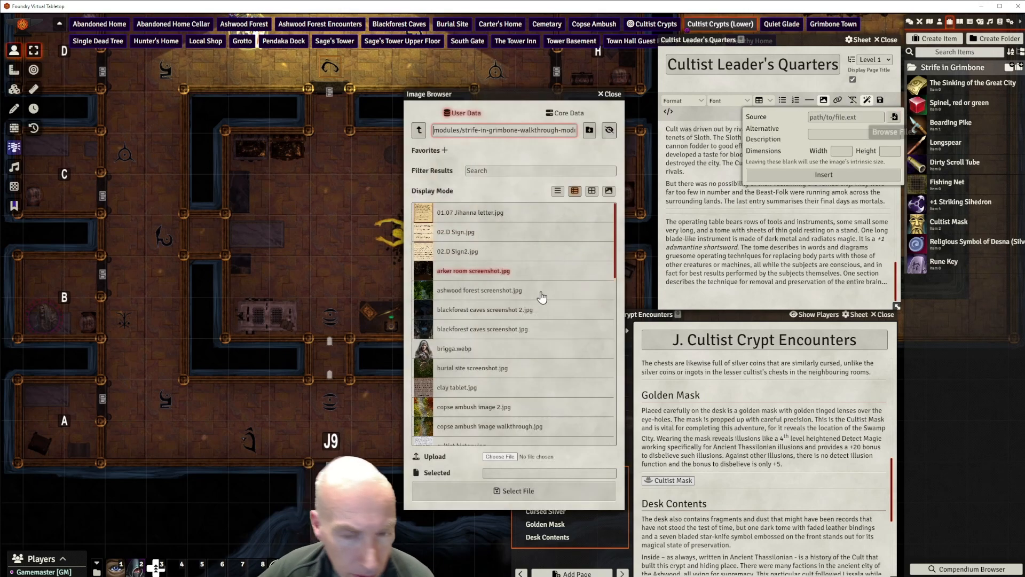
pyautogui.click(589, 193)
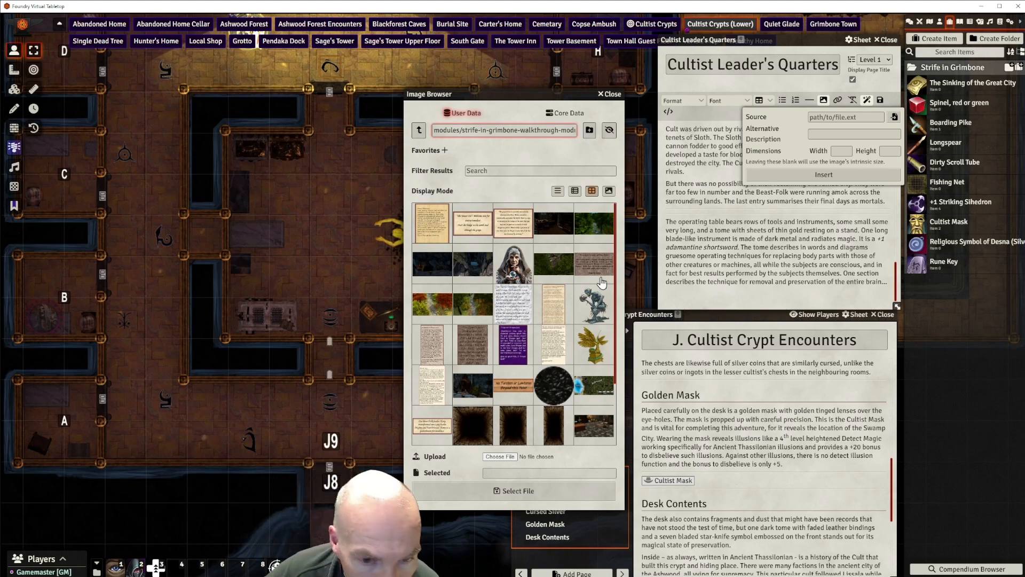
pyautogui.click(555, 303)
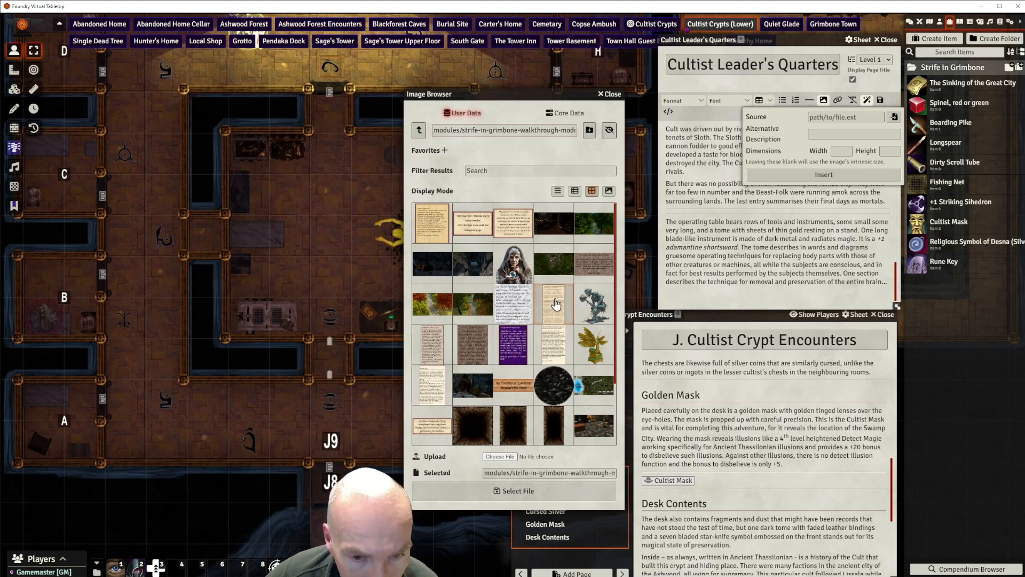
pyautogui.click(516, 491)
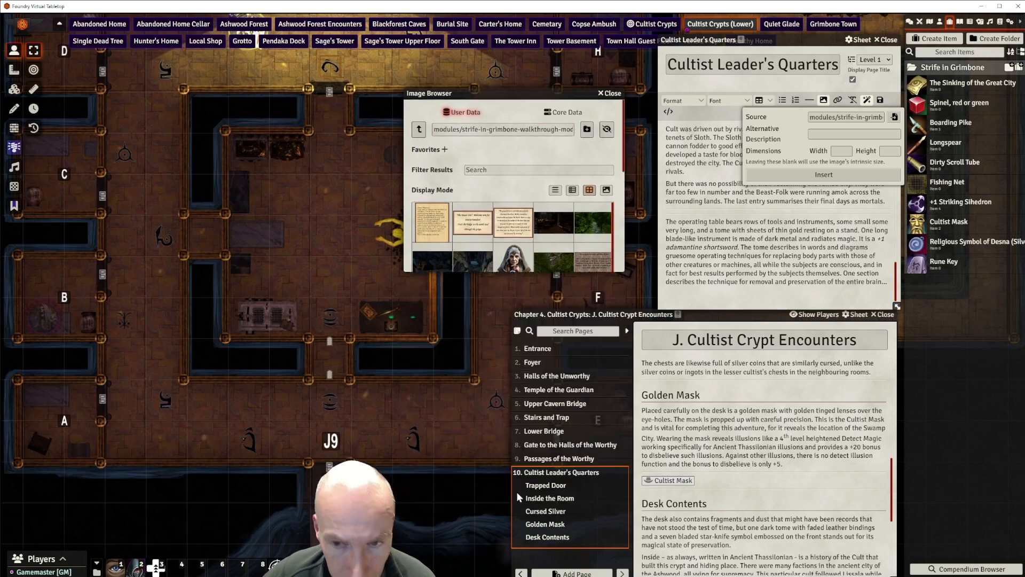
pyautogui.click(833, 175)
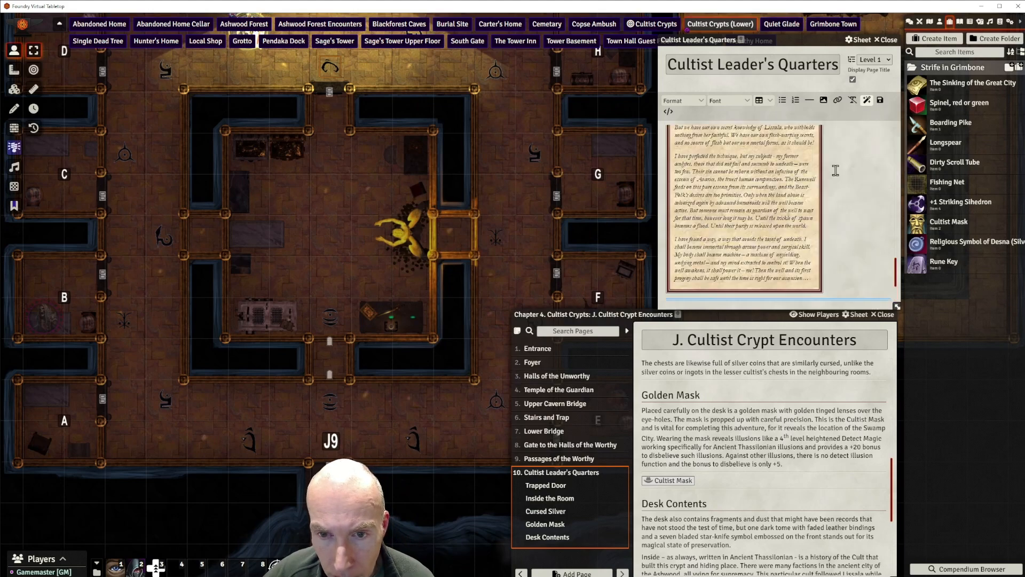
pyautogui.scroll(3, 836, 171)
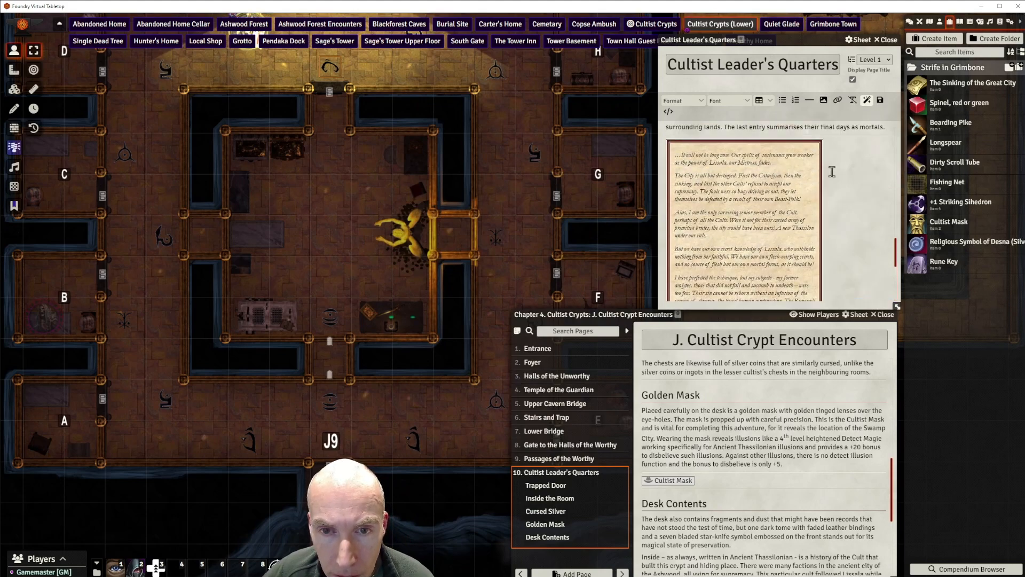
pyautogui.scroll(1, 832, 172)
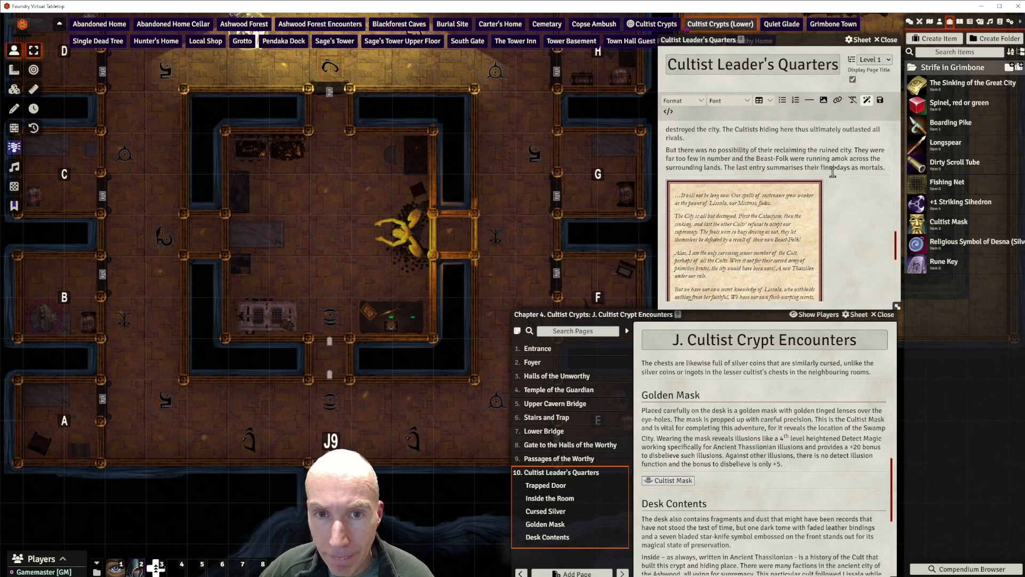
pyautogui.scroll(-3, 836, 173)
pyautogui.scroll(-2, 835, 173)
pyautogui.scroll(2, 835, 172)
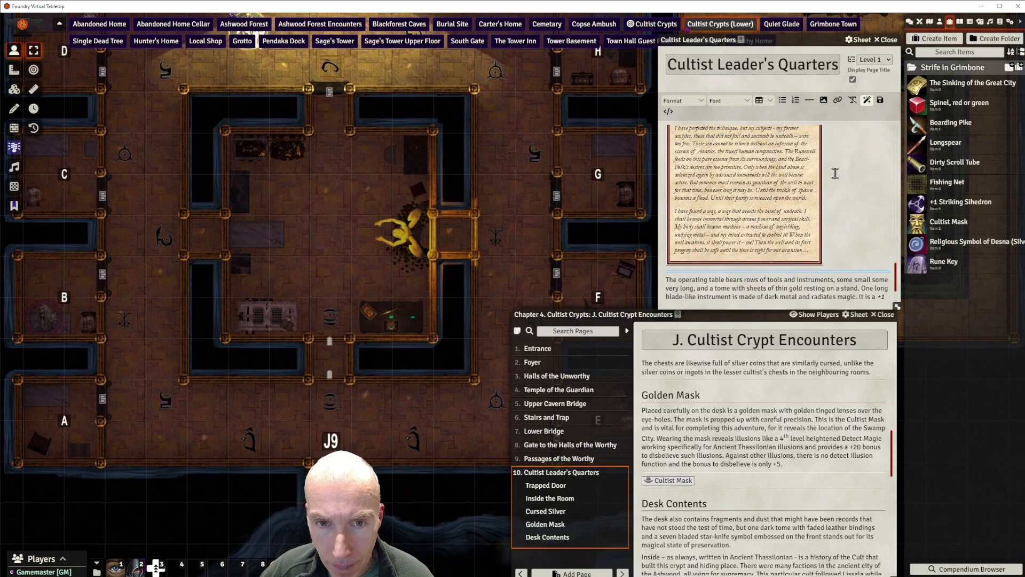
# Try centring the parchment image in the Desk Contents section, review the layout, and undo the alignment change.
pyautogui.scroll(2, 769, 189)
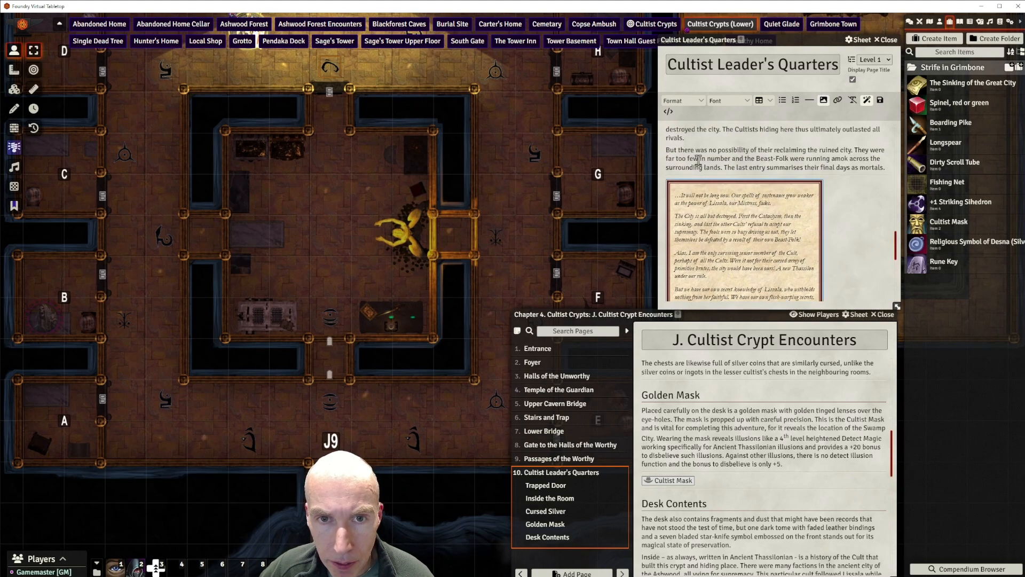
pyautogui.click(681, 101)
pyautogui.moveTo(683, 137)
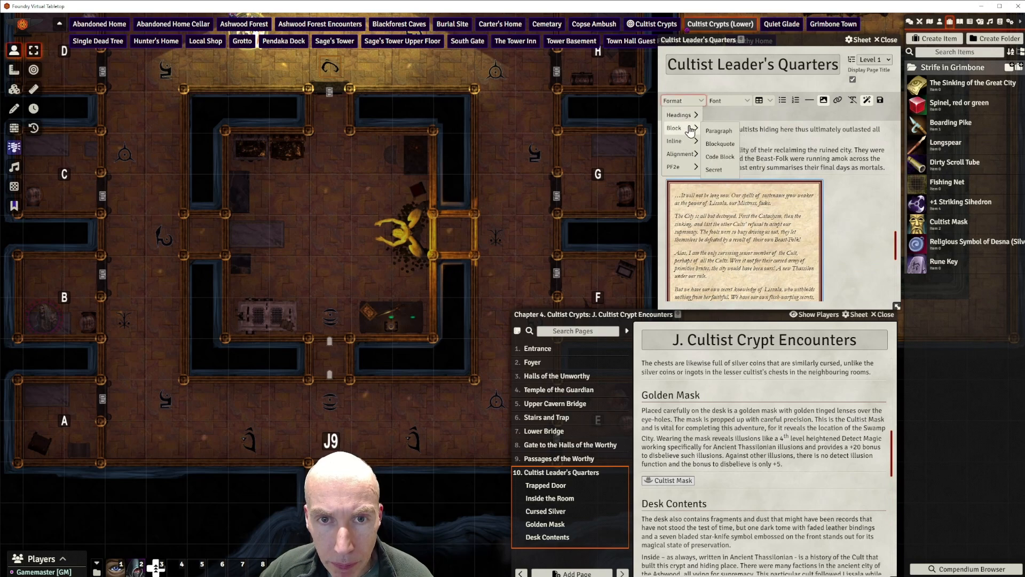
pyautogui.click(724, 168)
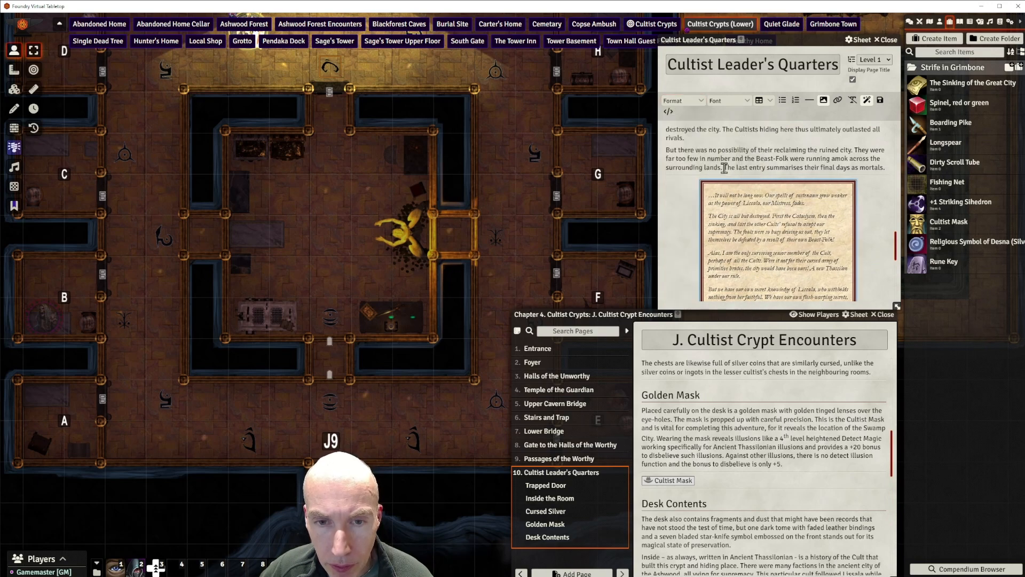
pyautogui.click(834, 168)
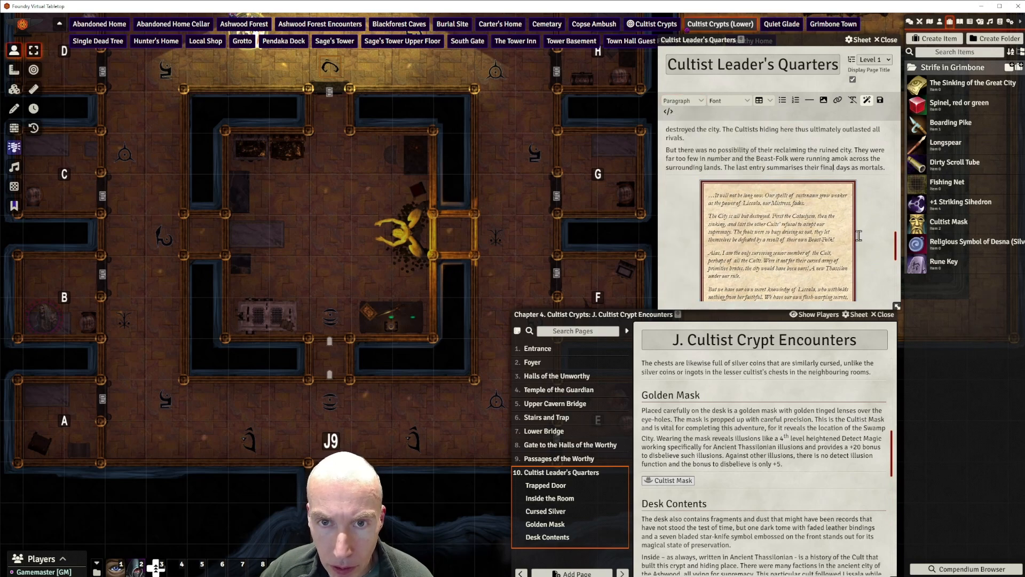
pyautogui.scroll(-5, 858, 235)
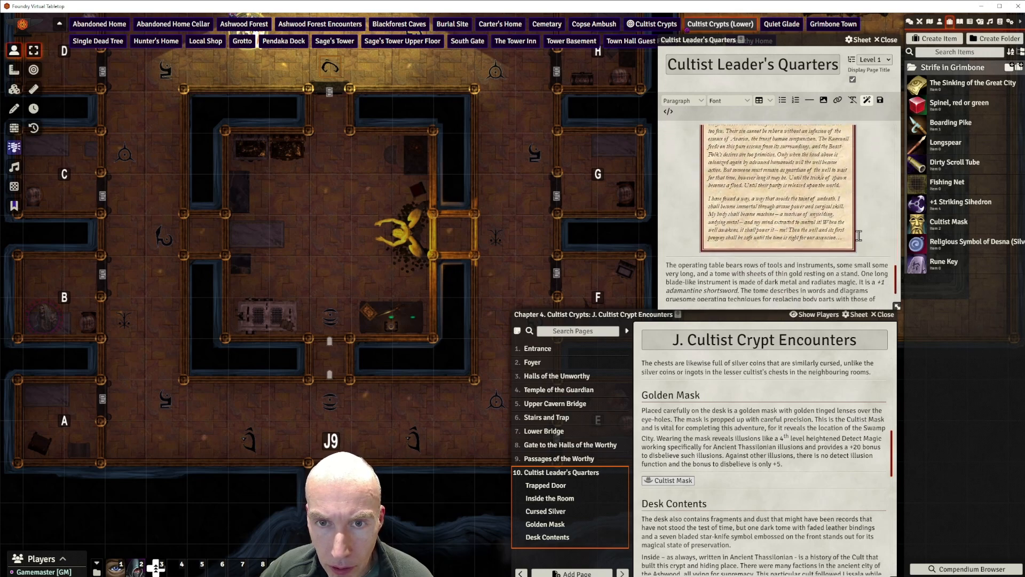
pyautogui.scroll(-1, 858, 235)
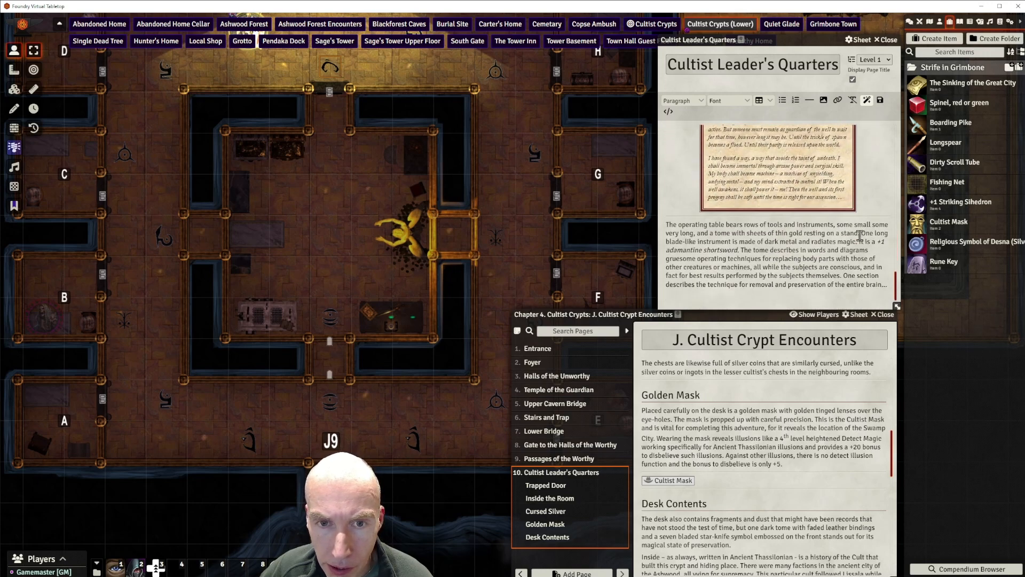
pyautogui.scroll(6, 861, 232)
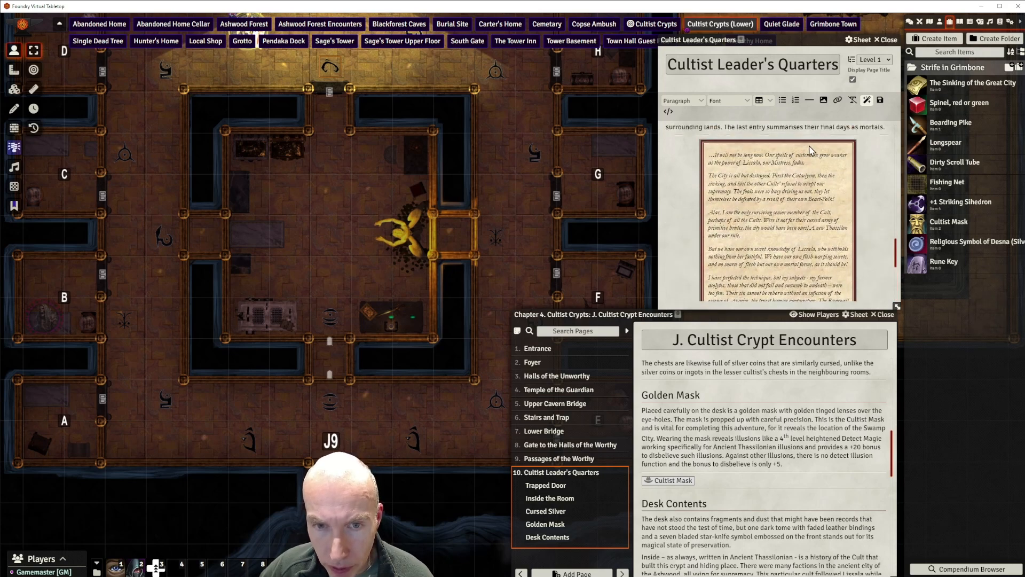
pyautogui.scroll(1, 803, 155)
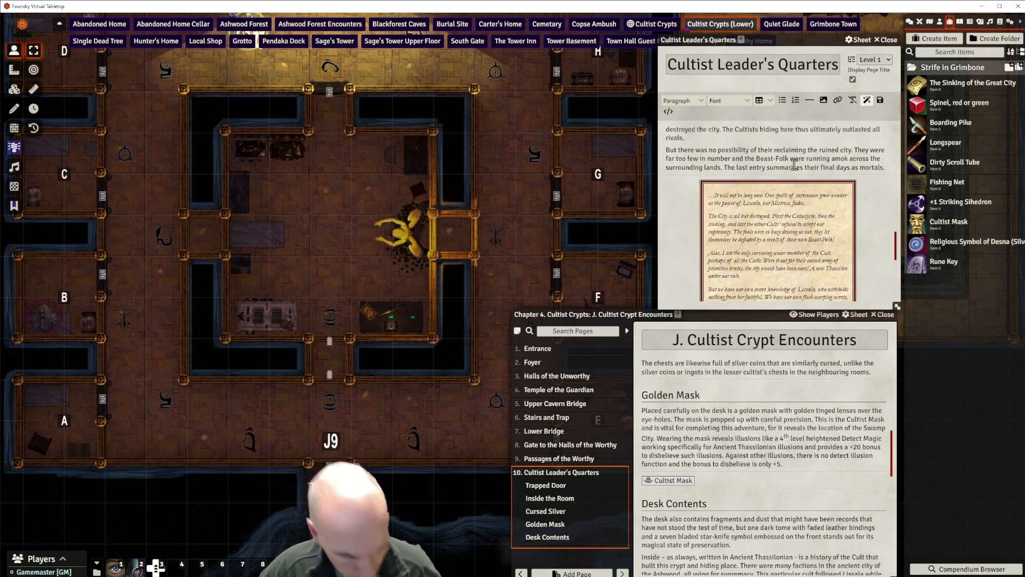
pyautogui.hotkey('ctrl', 'z')
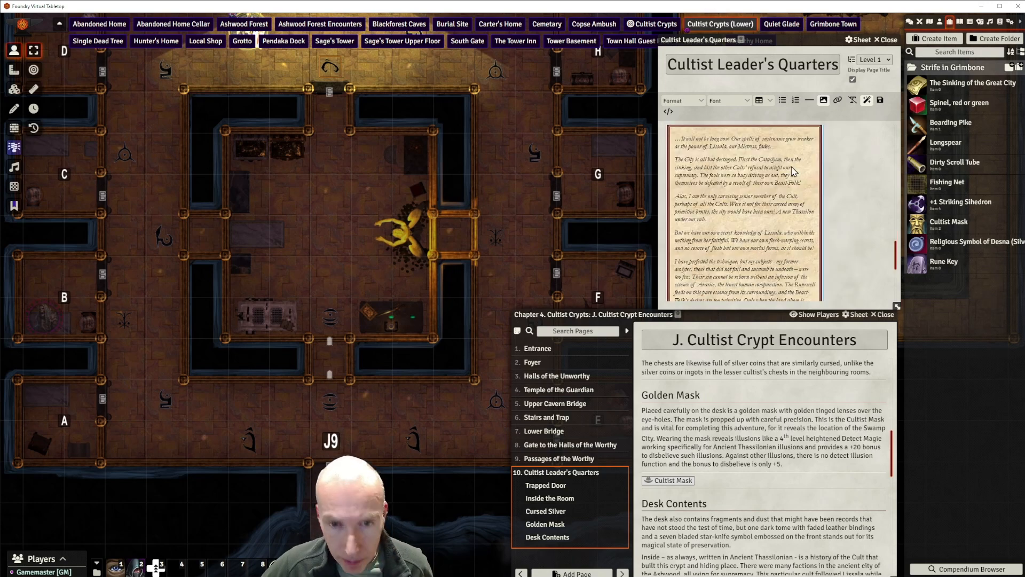
# Show the Passages of the Worthy page in the encounters journal and read through rooms B to H up to the final note.
pyautogui.click(556, 459)
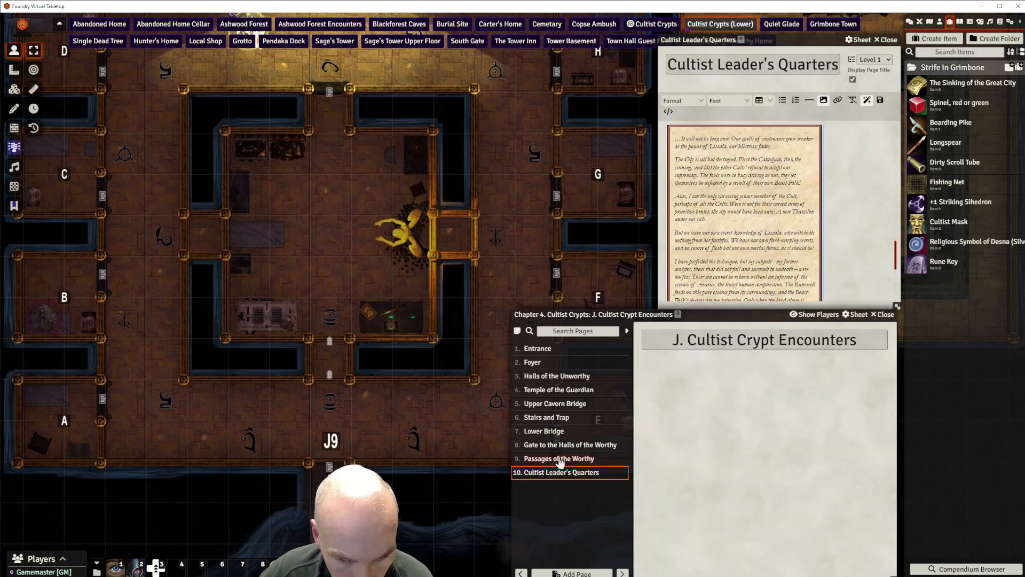
pyautogui.moveTo(772, 315); pyautogui.dragTo(782, 116)
pyautogui.scroll(-3, 779, 276)
pyautogui.scroll(-6, 779, 277)
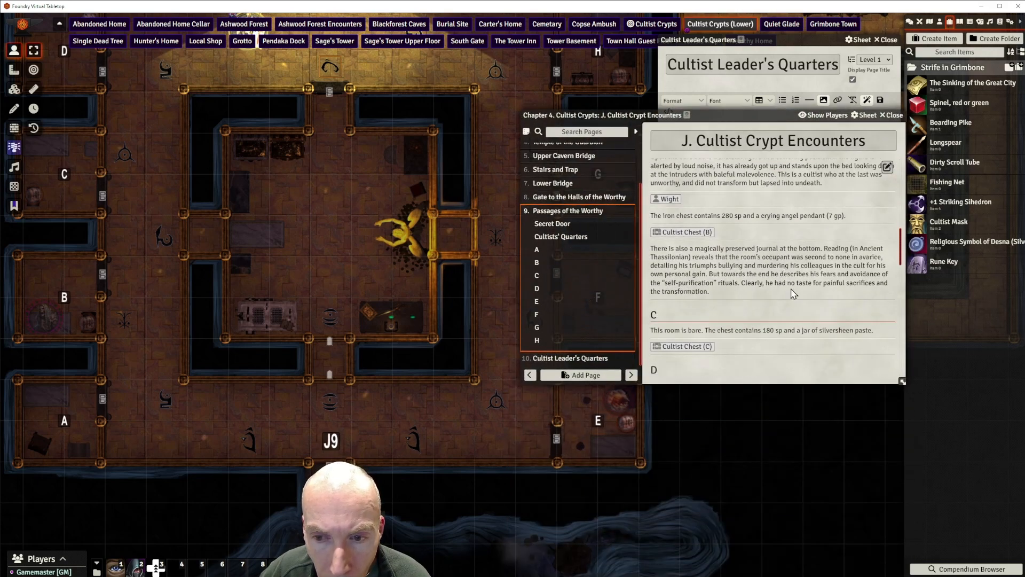
pyautogui.scroll(-3, 792, 294)
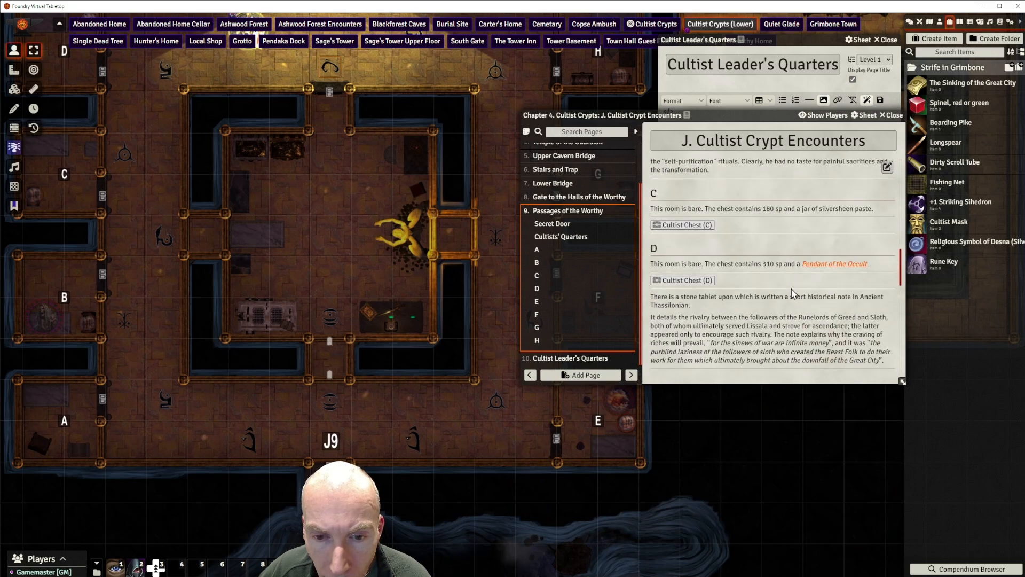
pyautogui.scroll(-3, 793, 294)
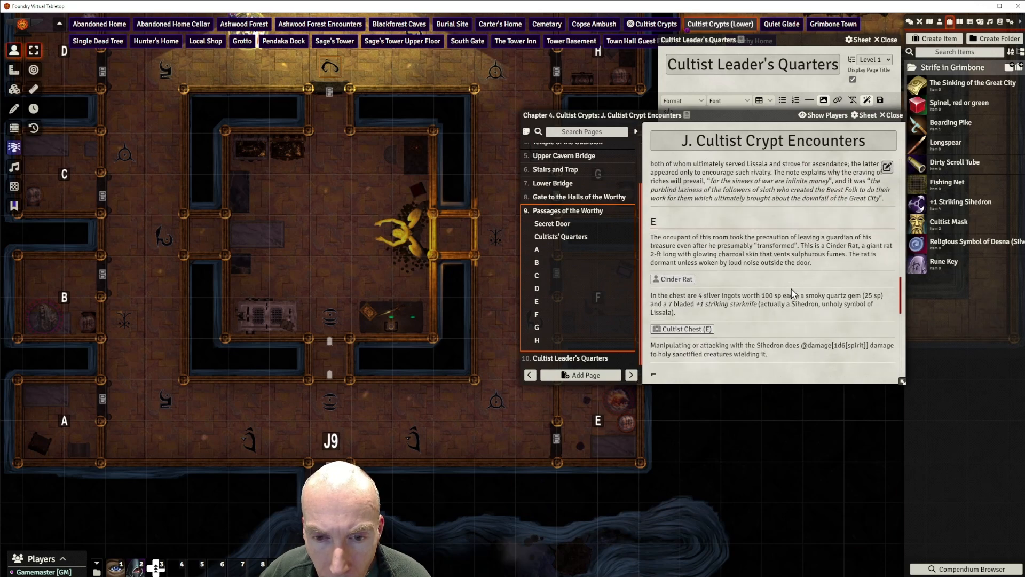
pyautogui.scroll(-3, 793, 293)
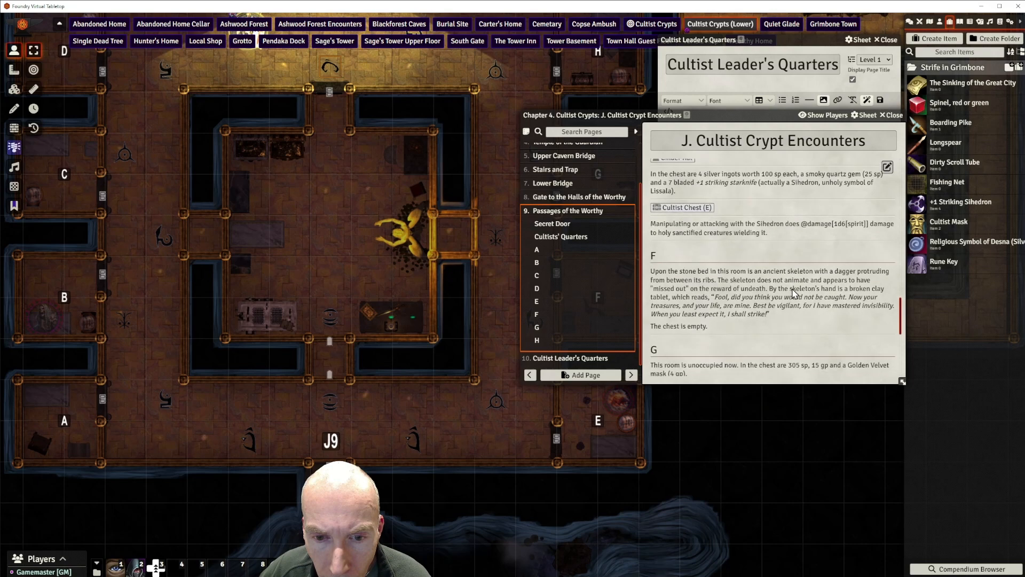
pyautogui.scroll(-3, 792, 318)
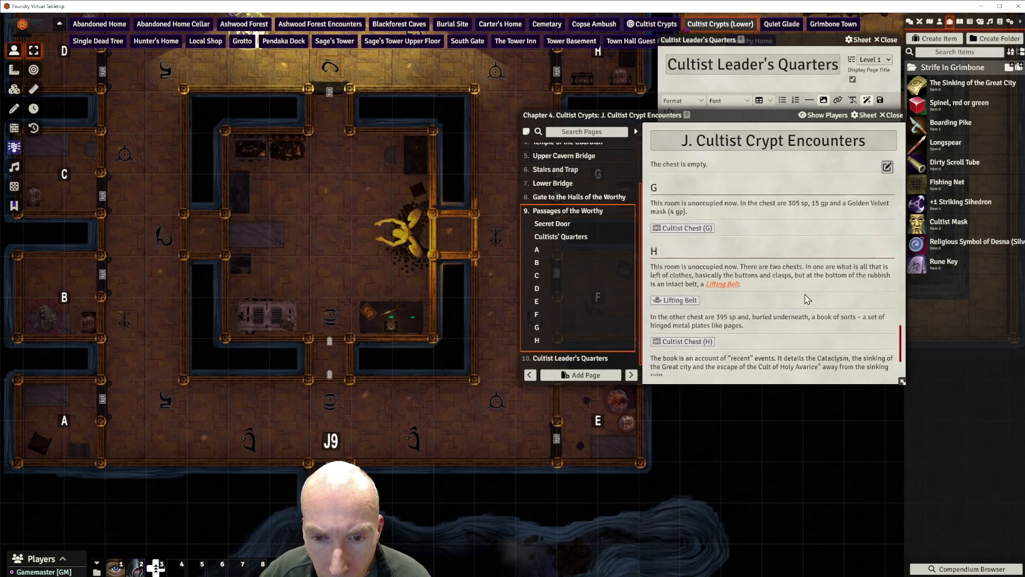
pyautogui.scroll(-2, 807, 299)
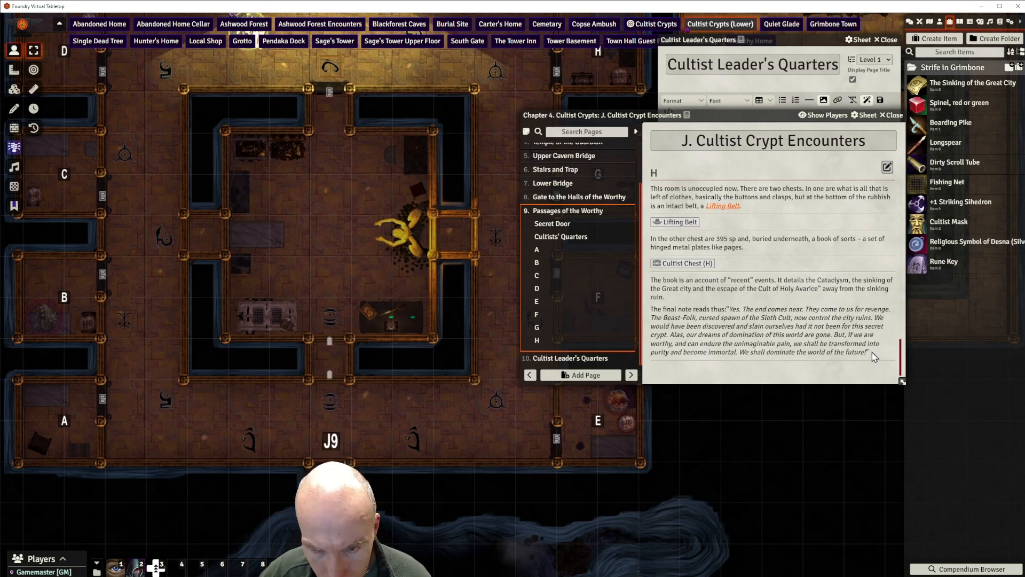
# Open the Passages of the Worthy page for editing and insert a horizontal line after the final note in section H.
pyautogui.click(887, 167)
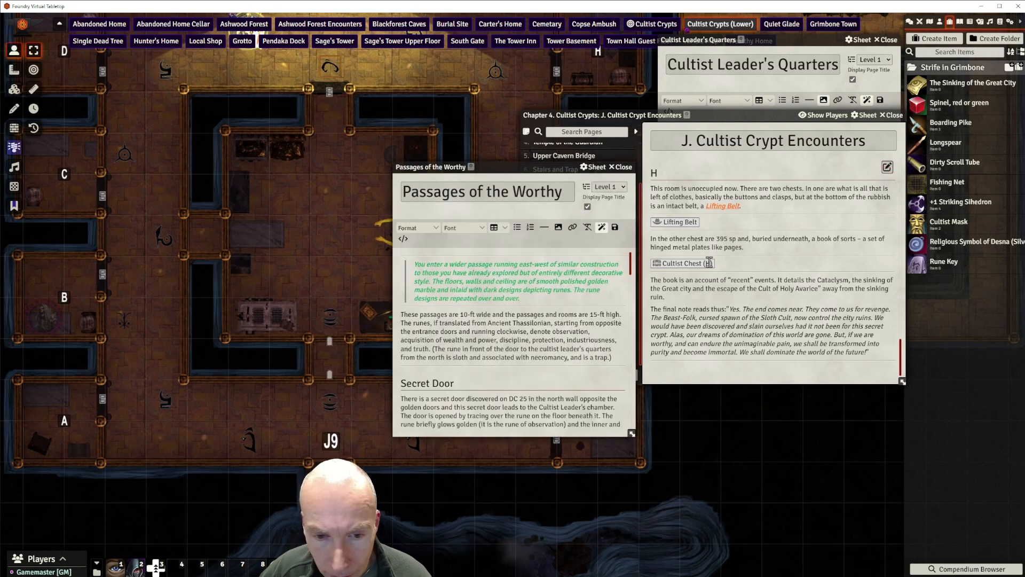
pyautogui.scroll(-5, 552, 397)
pyautogui.scroll(-5, 552, 397)
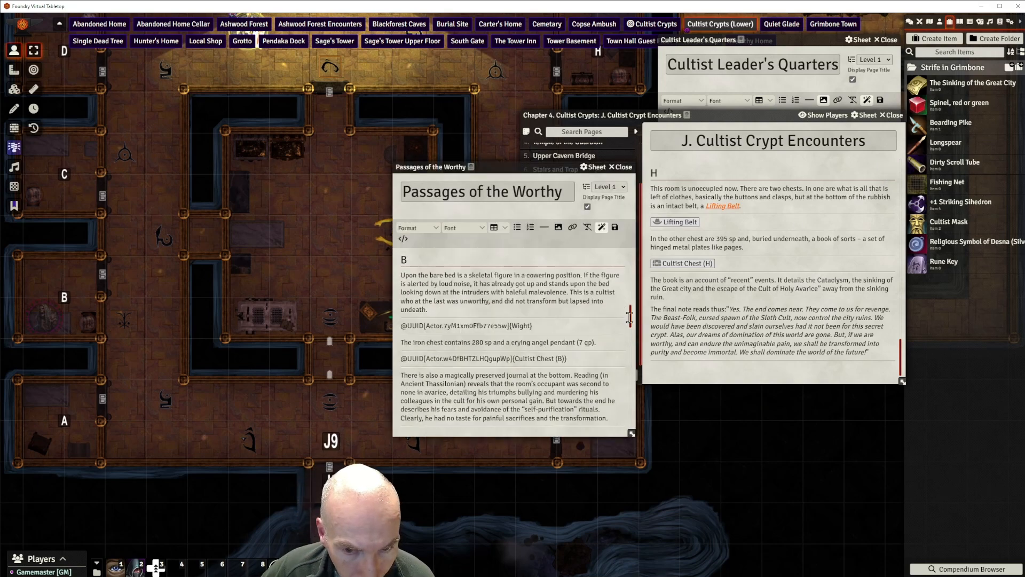
pyautogui.moveTo(630, 315); pyautogui.dragTo(621, 429)
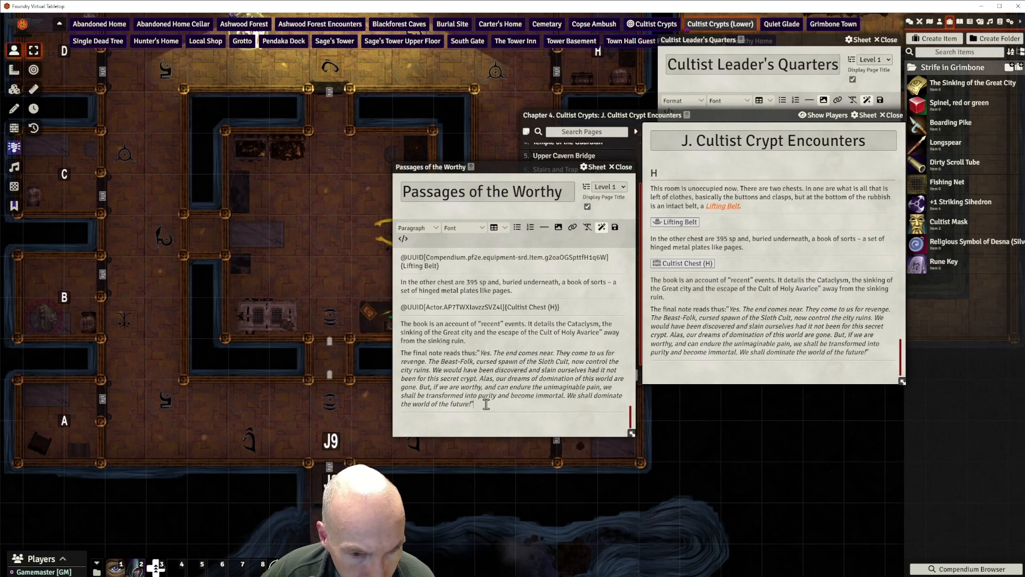
pyautogui.click(544, 226)
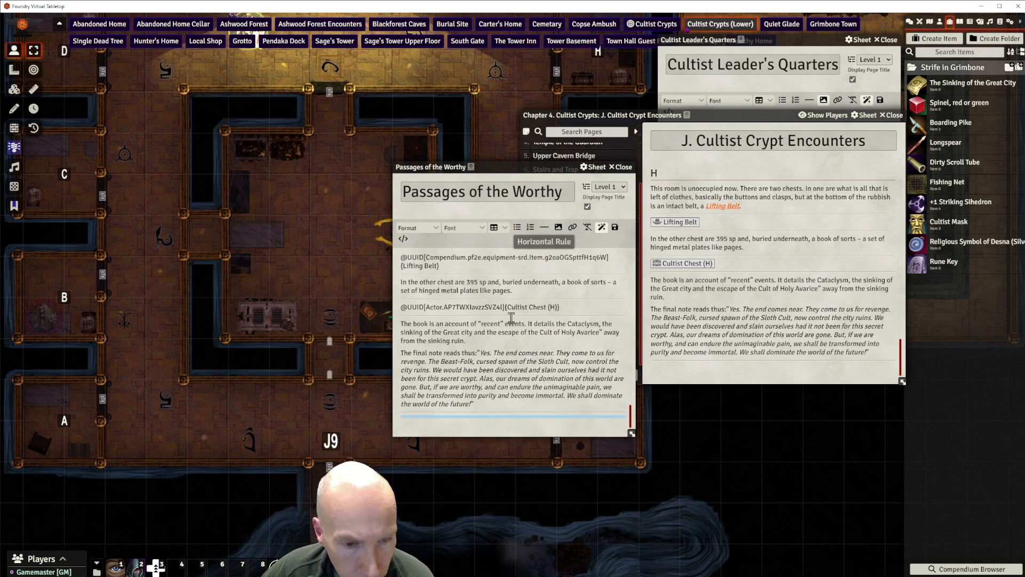
# Insert the marble-textured image beginning "Yes. The end comes near" from the walkthrough module's images below the final note in section H.
pyautogui.click(457, 413)
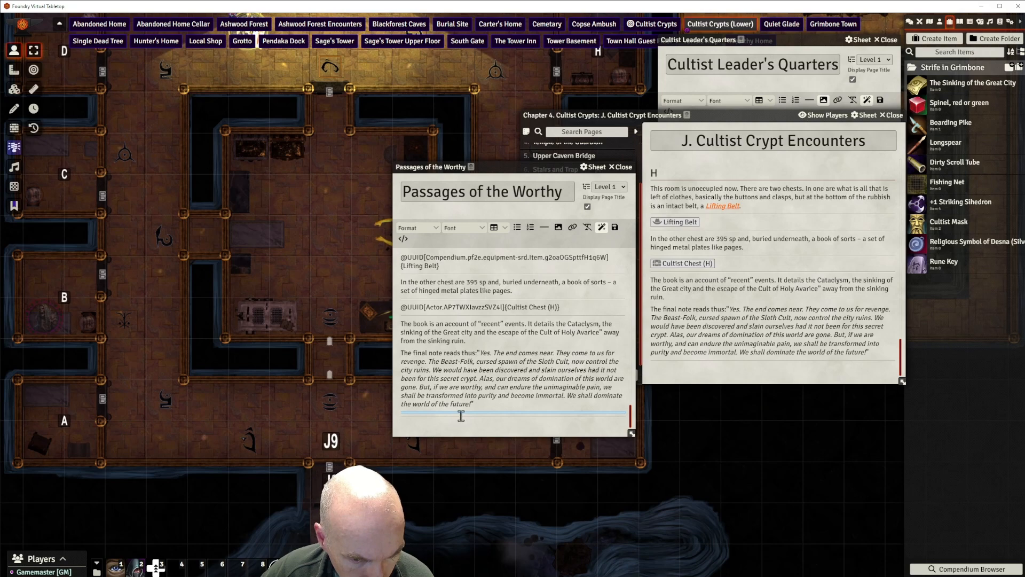
pyautogui.click(459, 414)
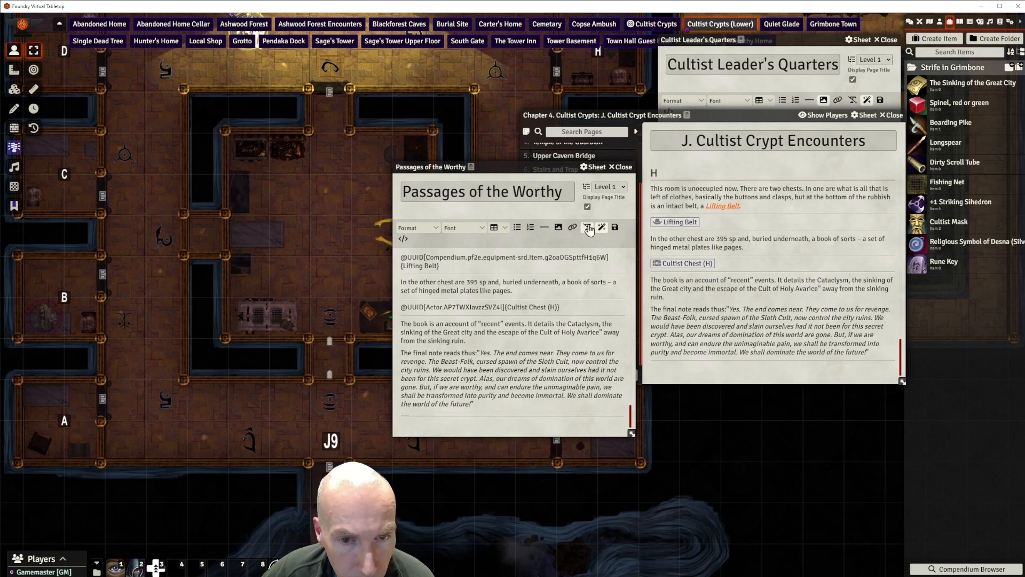
pyautogui.click(559, 228)
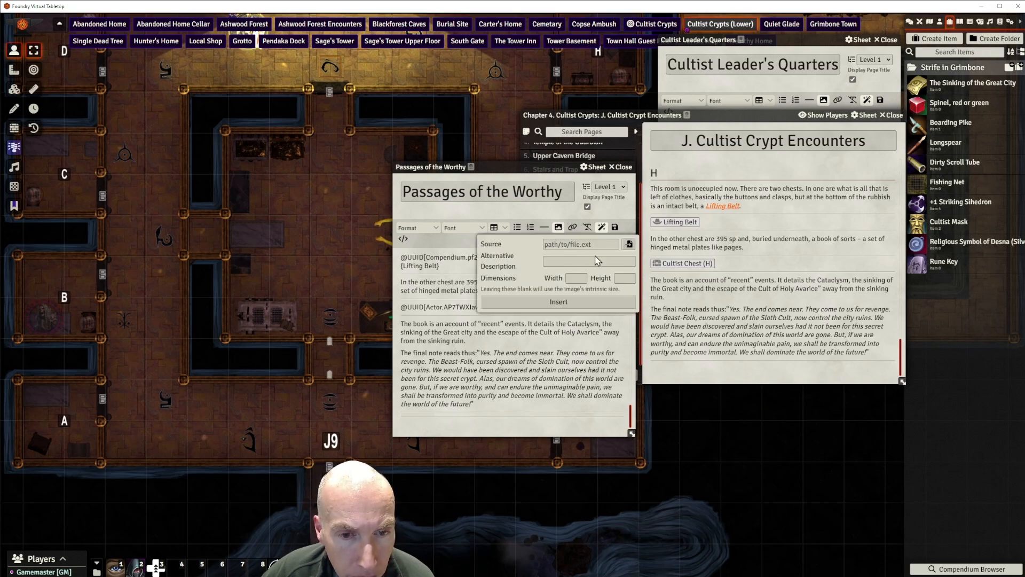
pyautogui.click(629, 244)
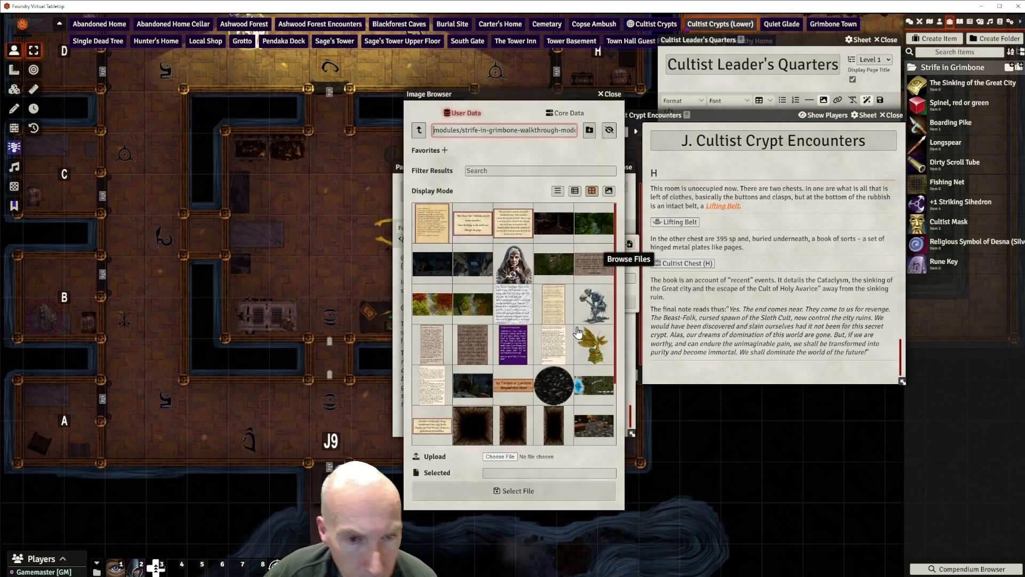
pyautogui.click(510, 302)
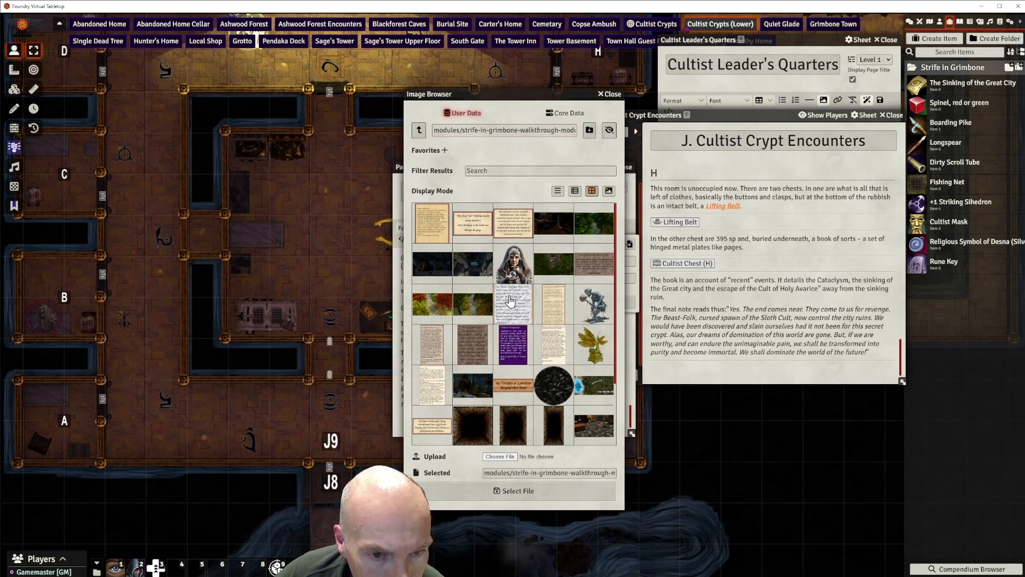
pyautogui.click(520, 490)
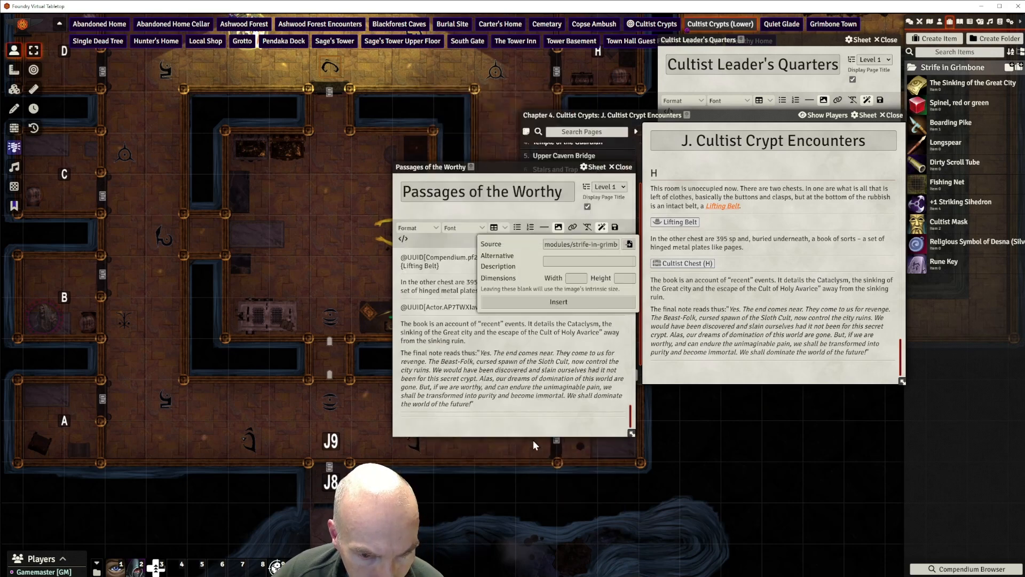
pyautogui.click(559, 301)
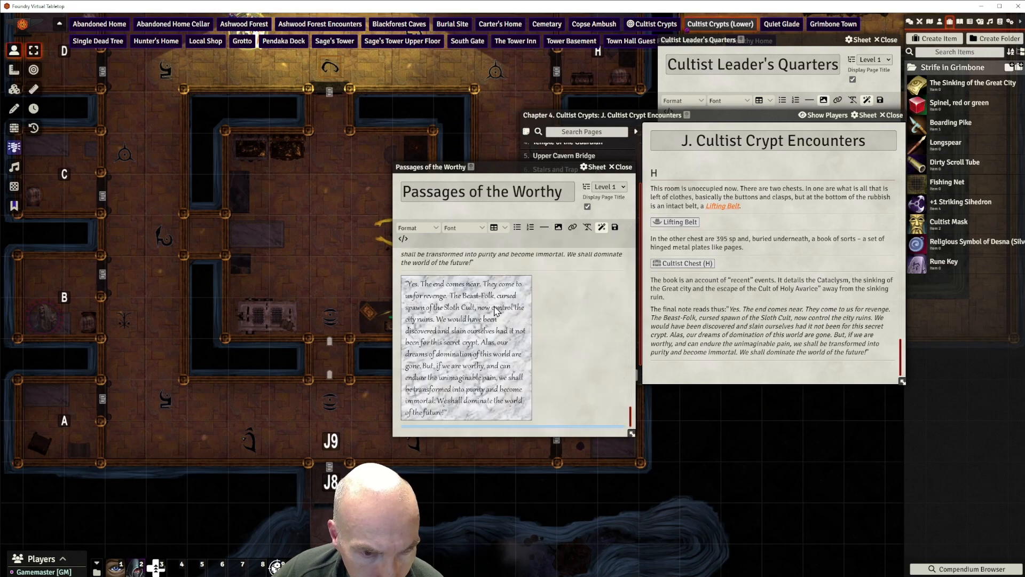
# Centre the marble-textured note image in section H, then save and close the Passages of the Worthy page editor.
pyautogui.click(469, 303)
pyautogui.click(424, 228)
pyautogui.moveTo(422, 283)
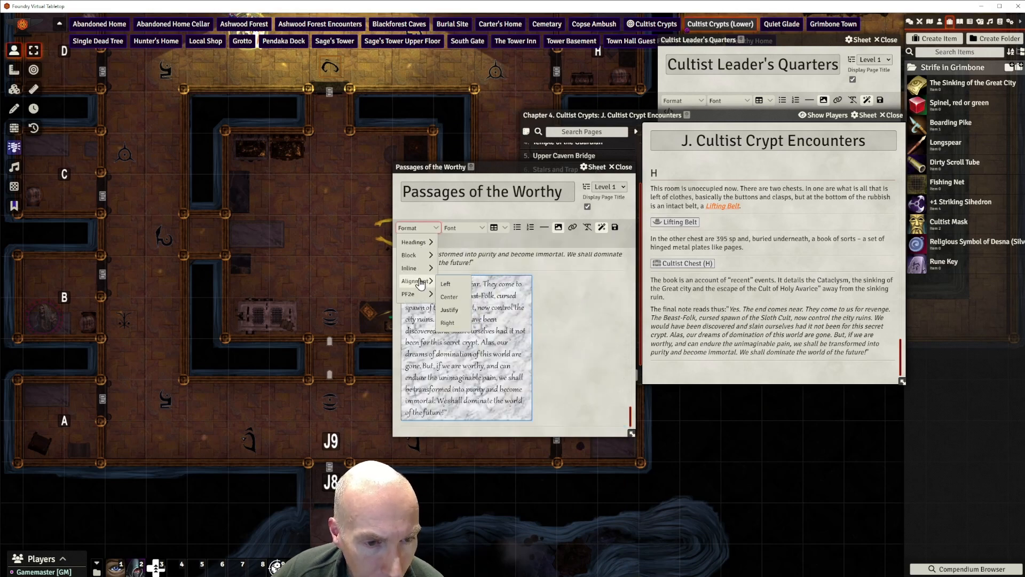
pyautogui.click(450, 296)
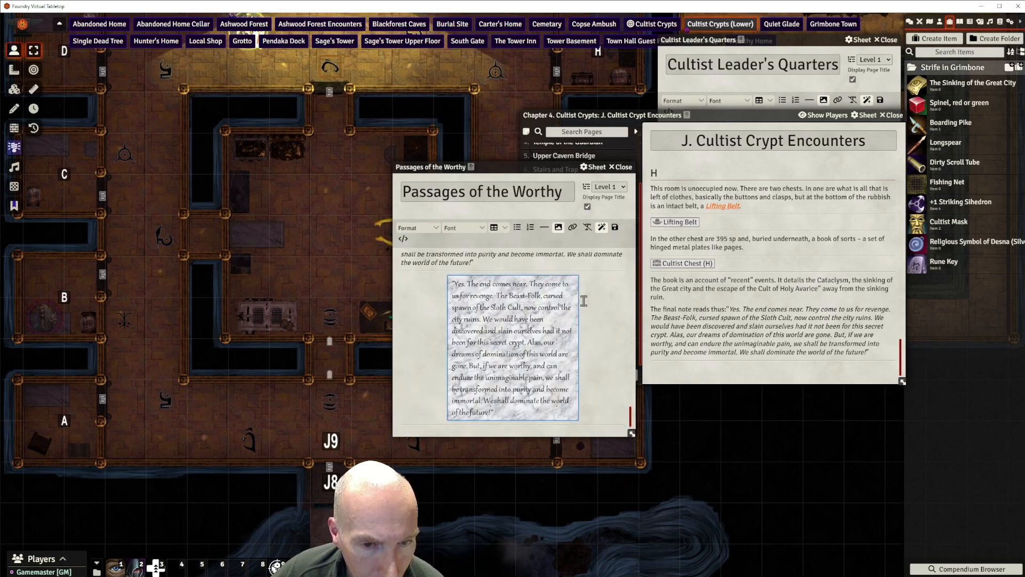
pyautogui.scroll(5, 607, 298)
pyautogui.scroll(-5, 608, 297)
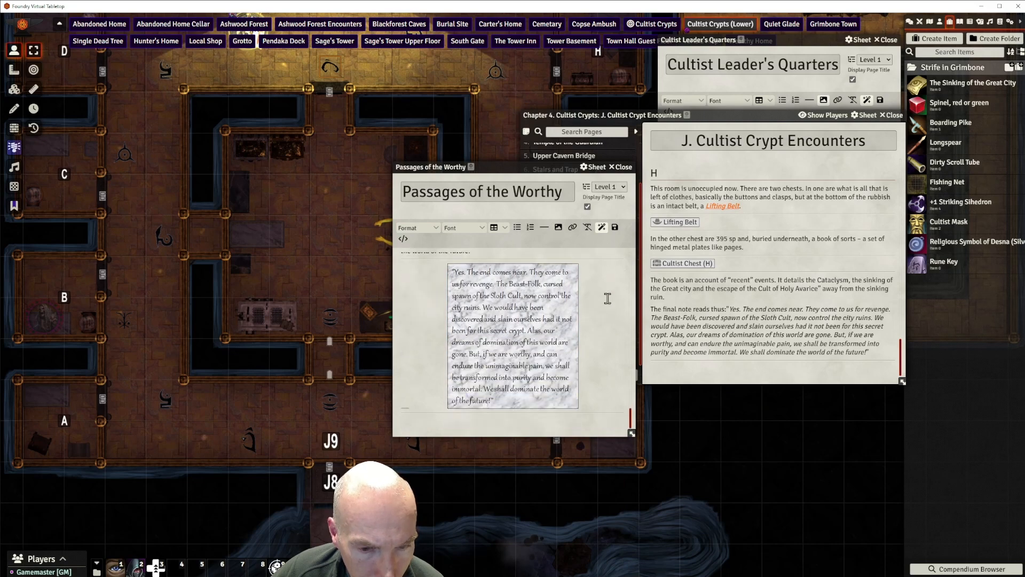
pyautogui.scroll(8, 607, 298)
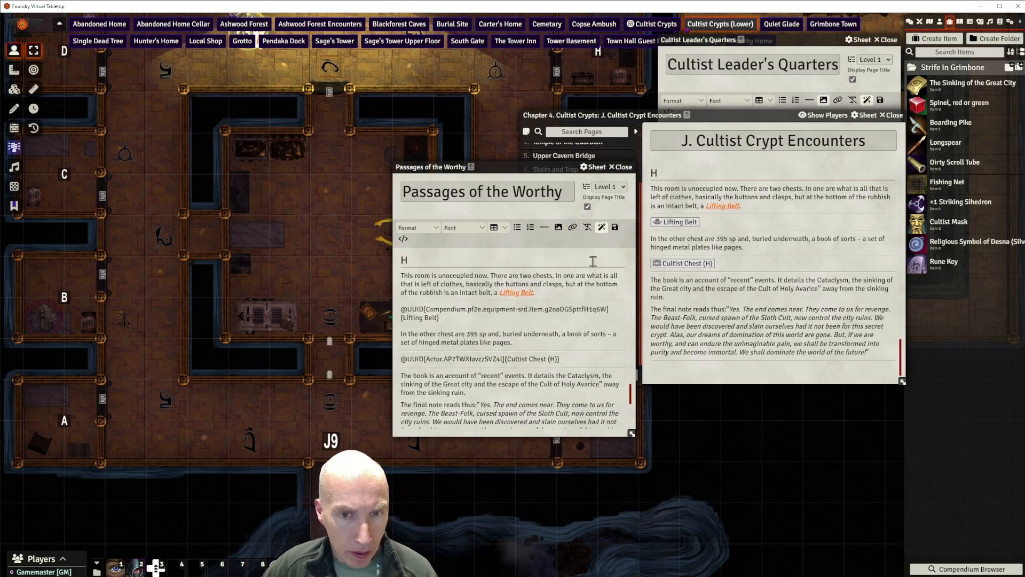
pyautogui.click(614, 227)
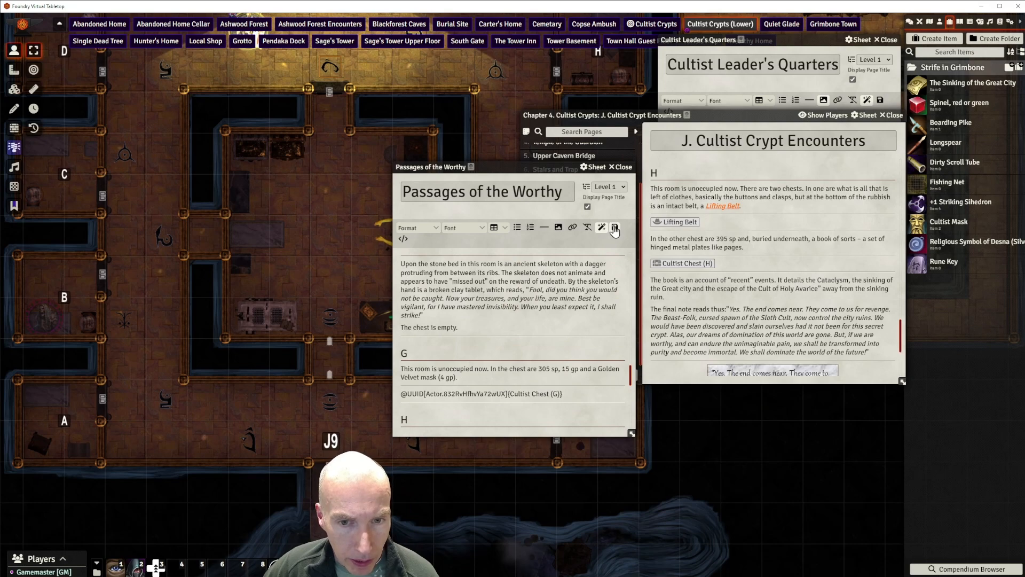
pyautogui.click(620, 167)
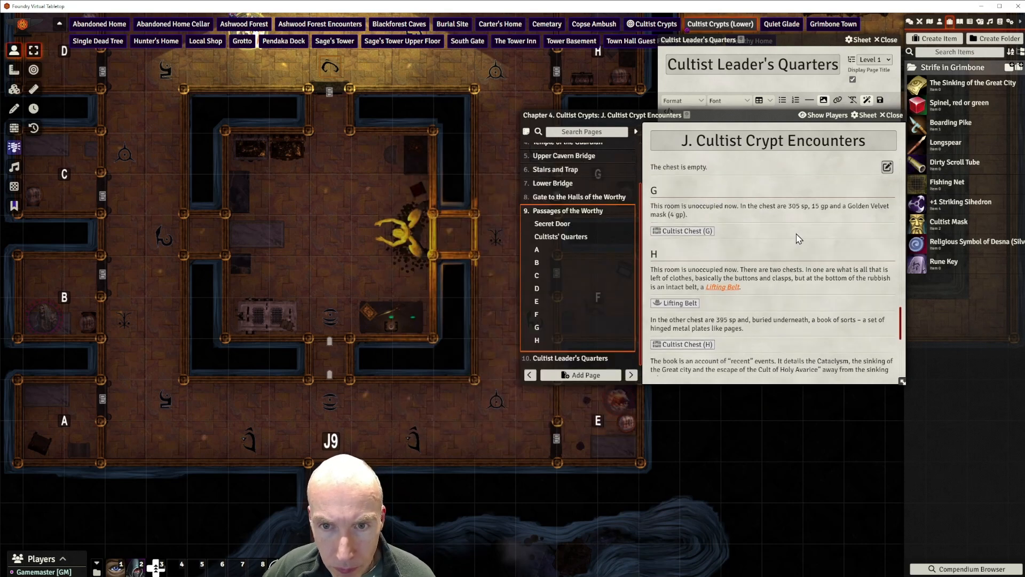
# Show the Cultist Leader's Quarters page in the encounters journal and view its parchment image at full size.
pyautogui.scroll(-5, 797, 239)
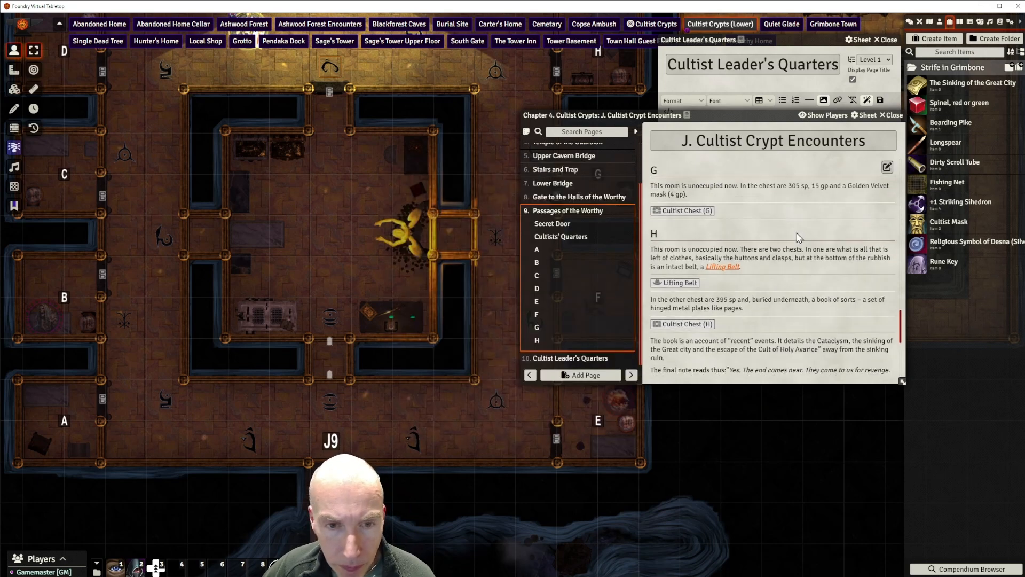
pyautogui.click(562, 356)
pyautogui.scroll(-5, 816, 274)
pyautogui.scroll(-6, 816, 274)
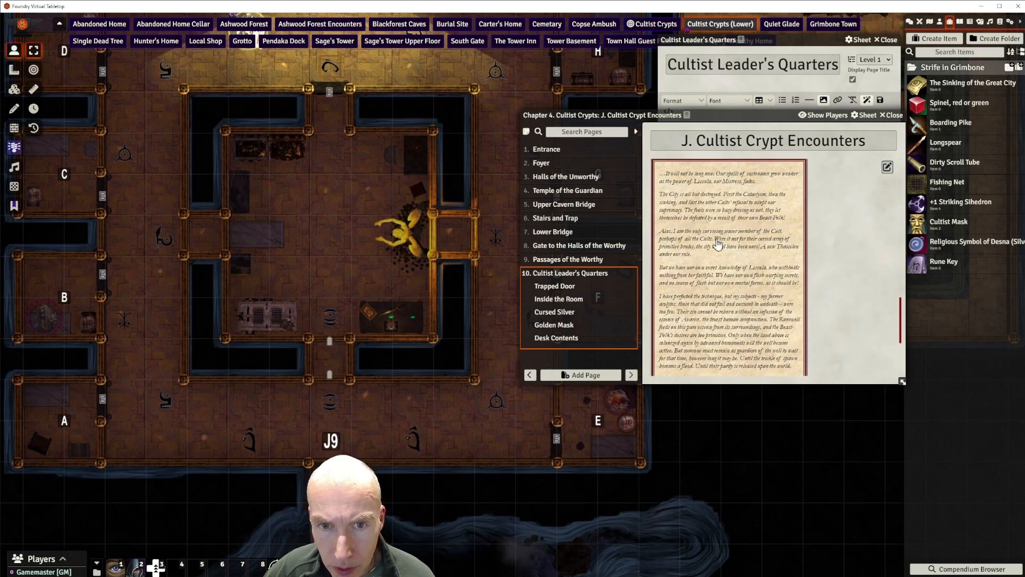
pyautogui.click(736, 248)
pyautogui.scroll(3, 735, 223)
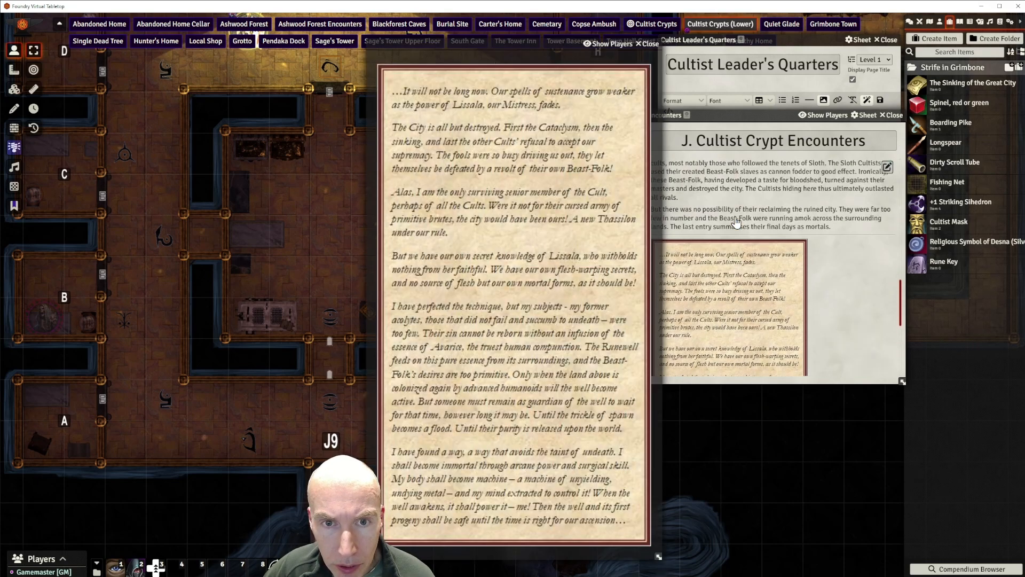
pyautogui.click(647, 46)
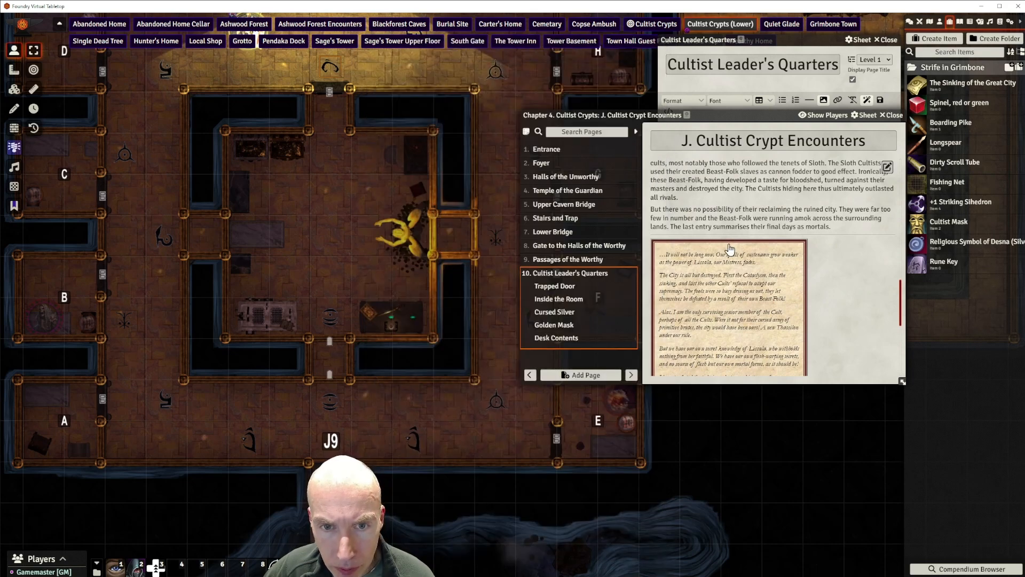
pyautogui.click(731, 249)
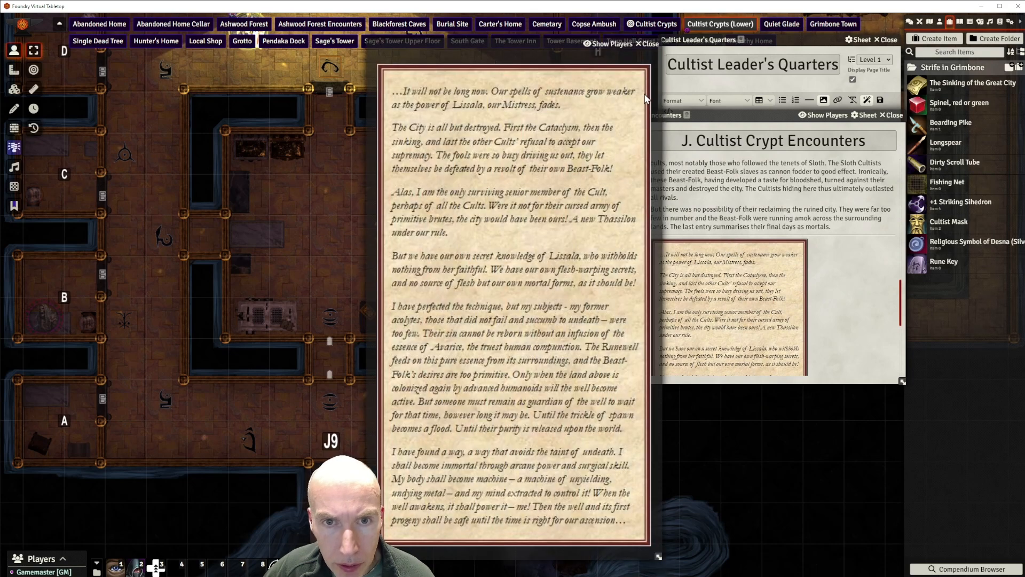
pyautogui.click(646, 47)
# Move the encounters journal clear of the Cultist Leader's Quarters editor, centre the parchment image and save the page.
pyautogui.moveTo(740, 133); pyautogui.dragTo(732, 333)
pyautogui.click(681, 101)
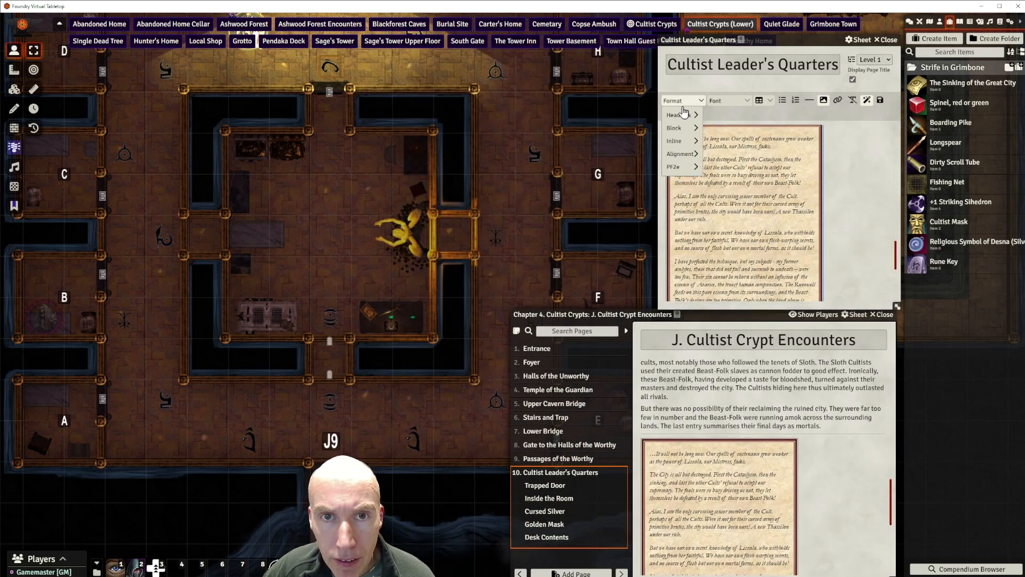
pyautogui.moveTo(685, 145)
pyautogui.click(716, 168)
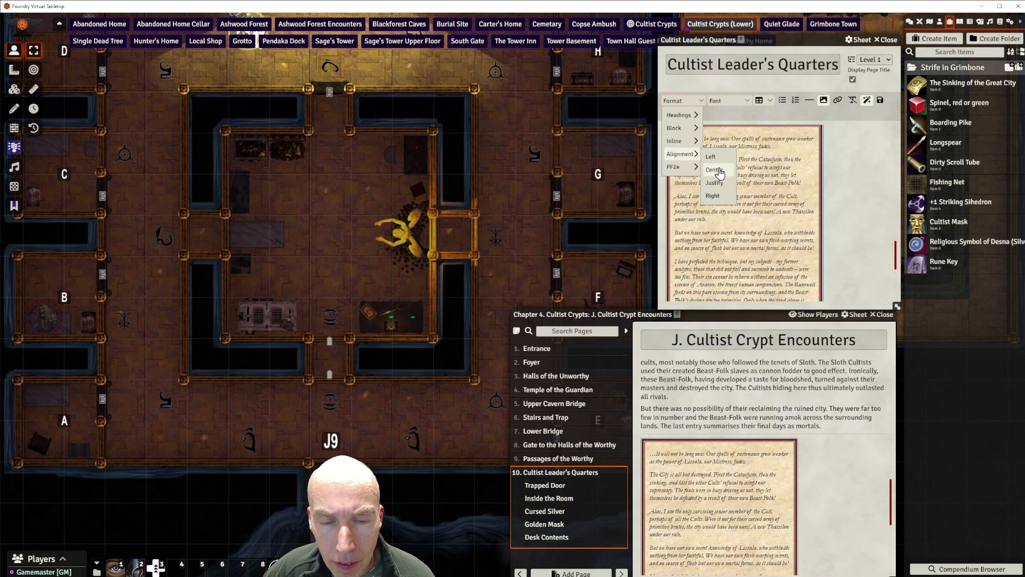
pyautogui.click(879, 101)
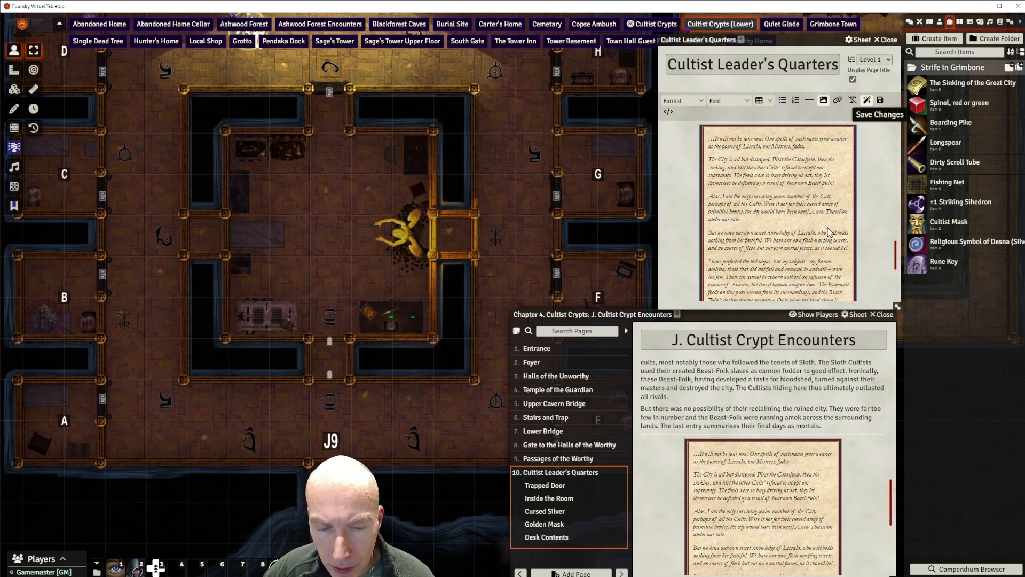
# Read through the parchment text in the Cultist Leader's Quarters editor and the operating table paragraph below it.
pyautogui.scroll(-2, 782, 394)
pyautogui.scroll(3, 833, 213)
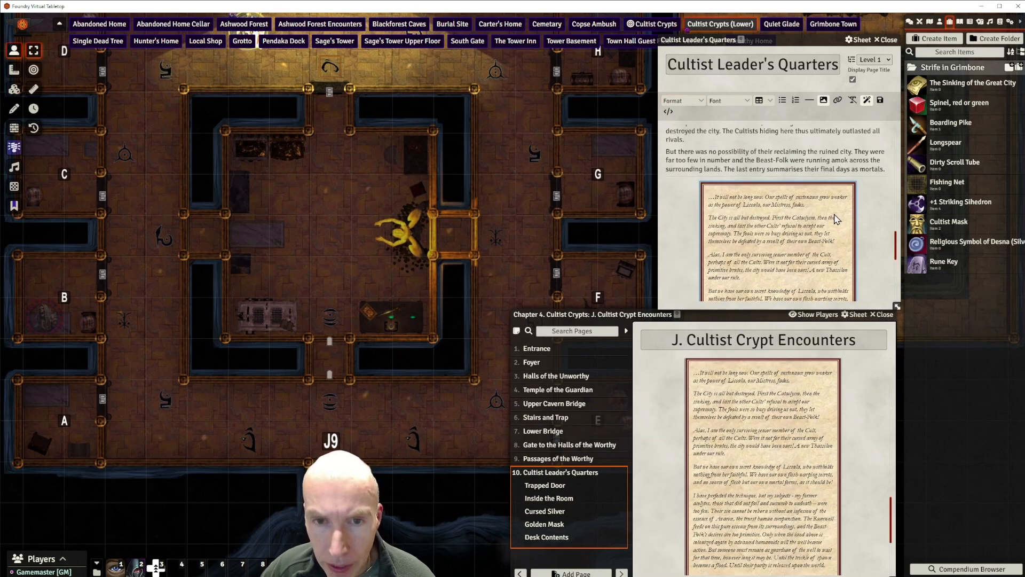
pyautogui.scroll(-3, 835, 216)
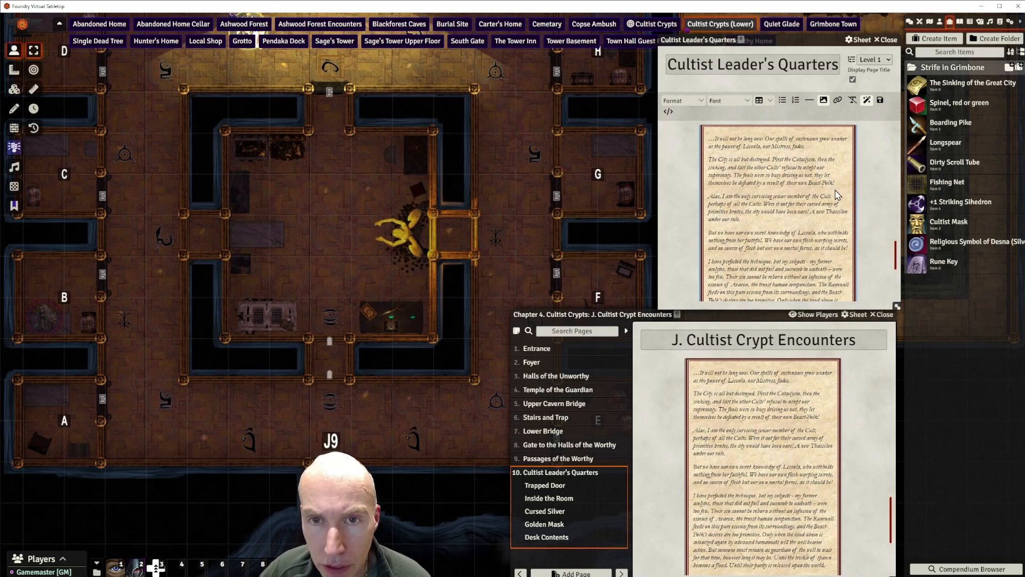
pyautogui.scroll(-2, 837, 195)
pyautogui.scroll(2, 848, 192)
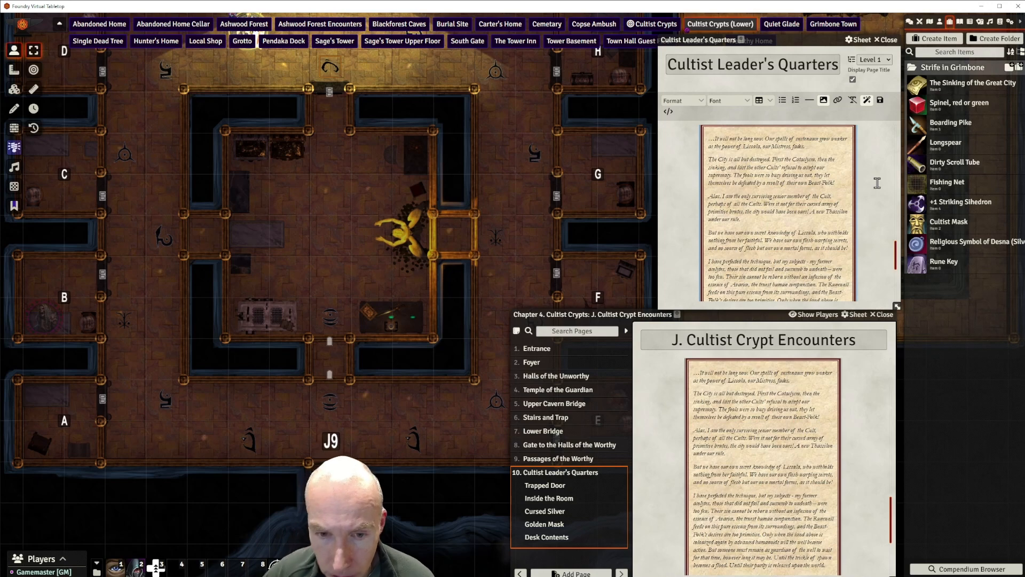
pyautogui.scroll(-1, 808, 206)
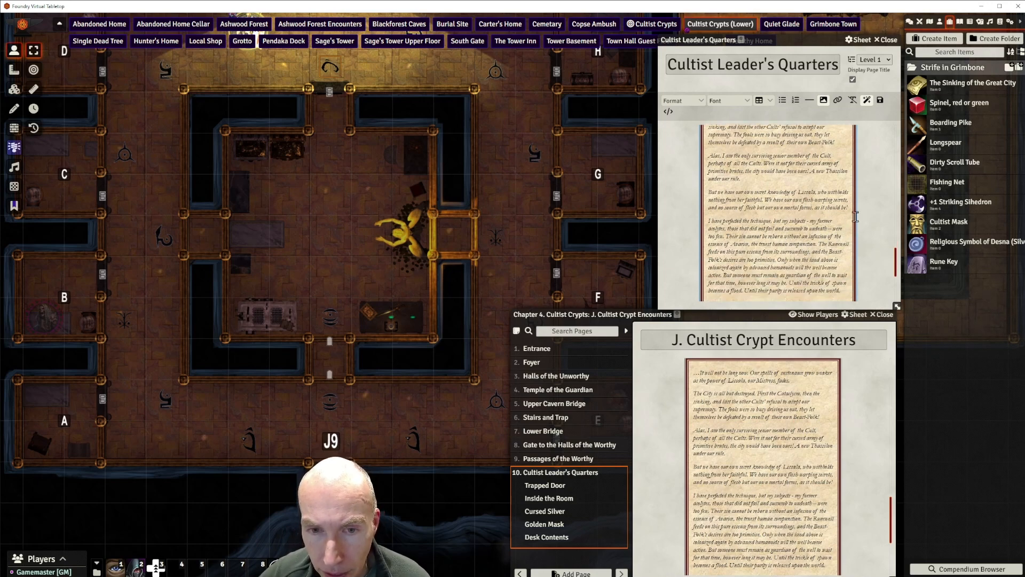
pyautogui.scroll(-1, 829, 217)
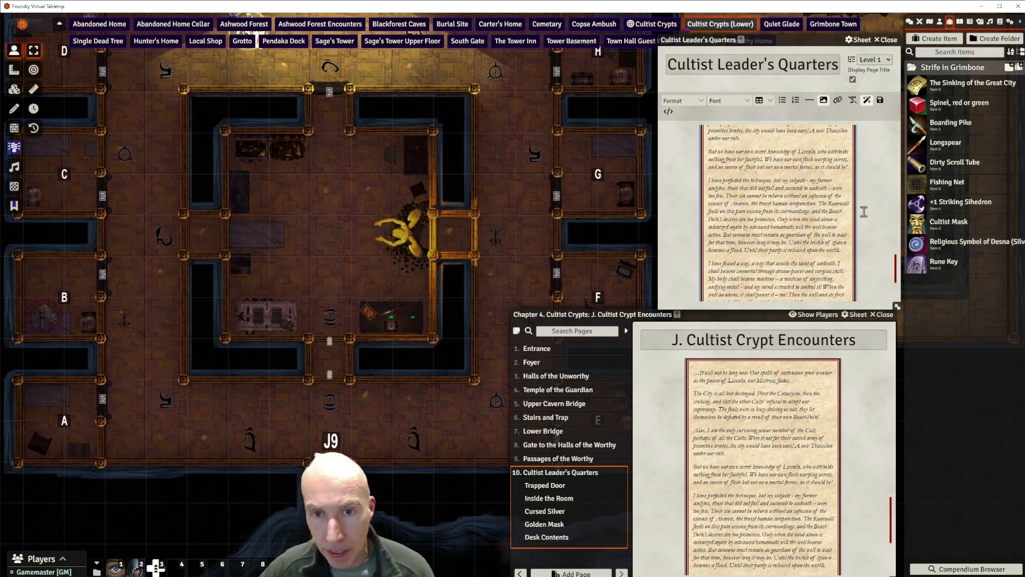
pyautogui.scroll(-2, 799, 228)
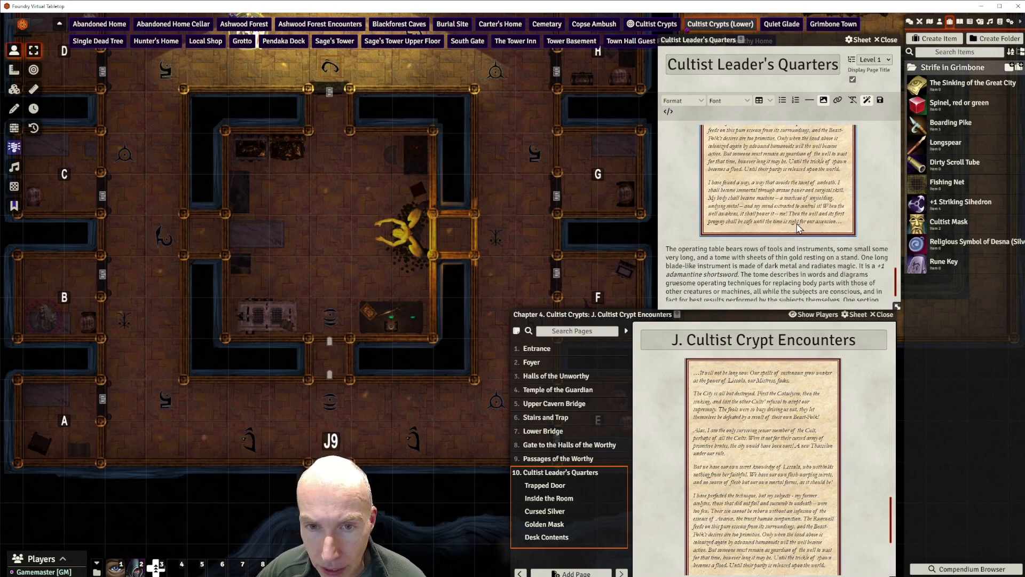
pyautogui.scroll(1, 800, 228)
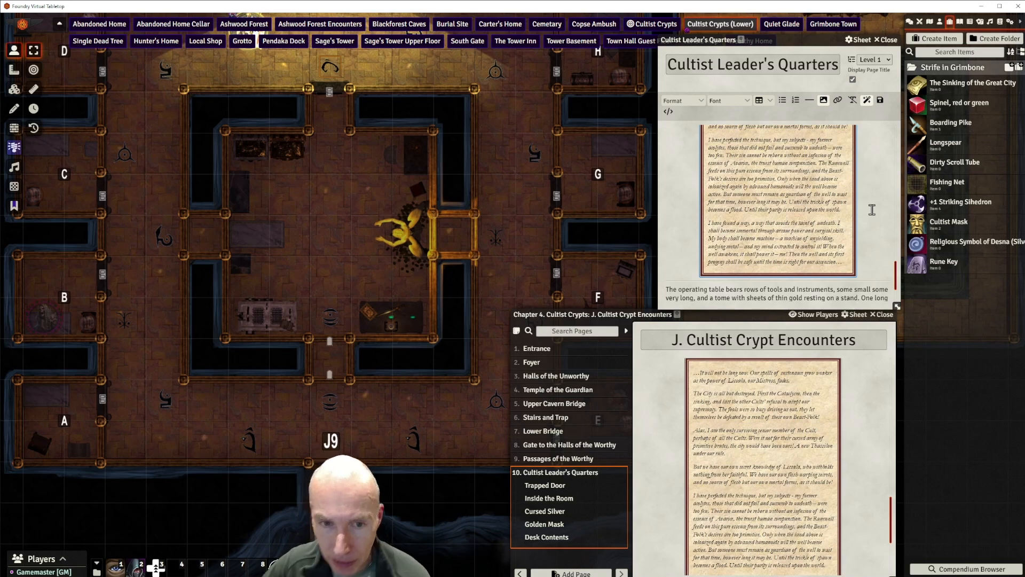
pyautogui.scroll(-2, 803, 205)
pyautogui.scroll(3, 804, 204)
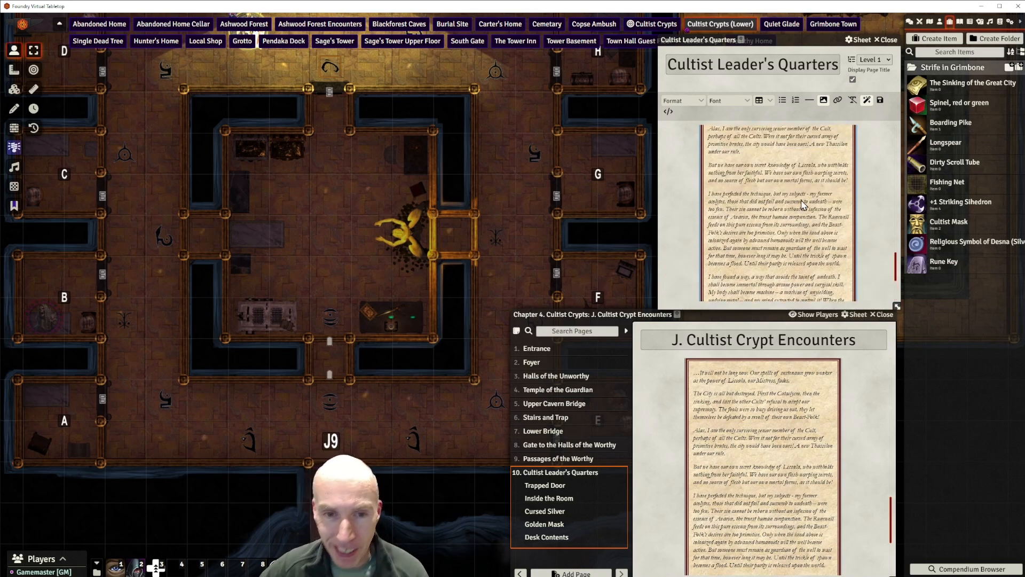
pyautogui.scroll(4, 802, 203)
pyautogui.scroll(-2, 807, 208)
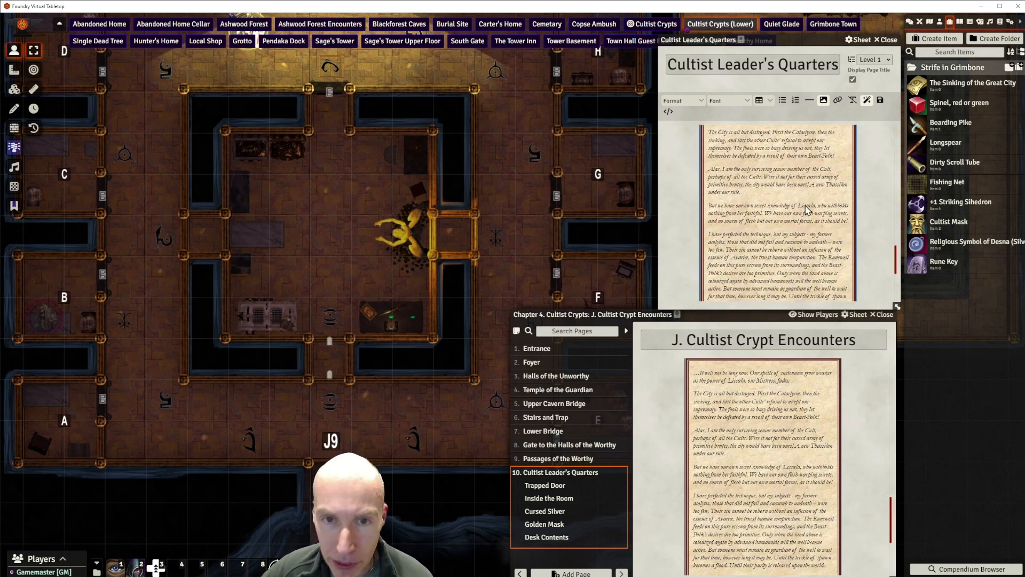
pyautogui.scroll(-3, 806, 209)
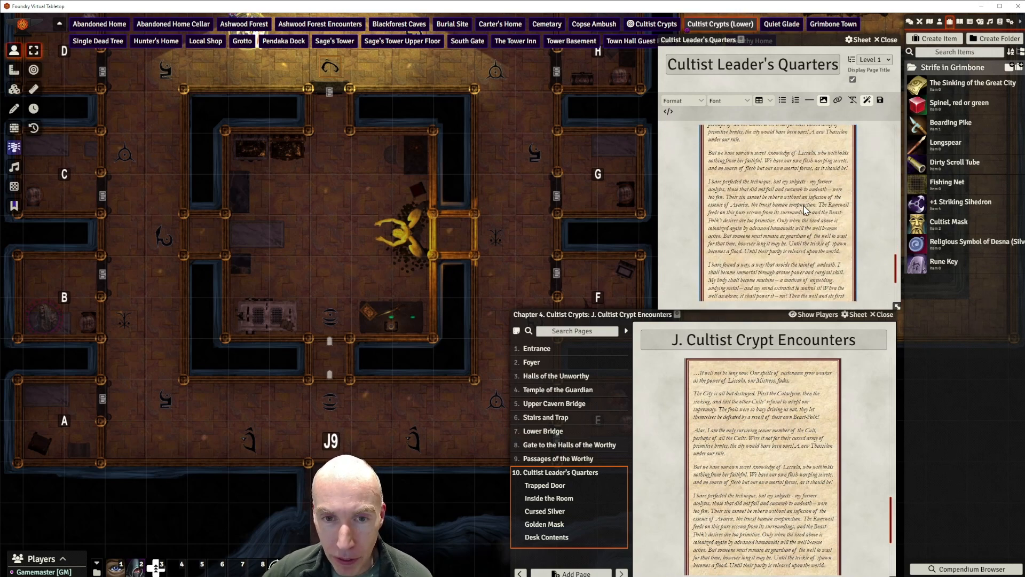
pyautogui.scroll(-1, 805, 208)
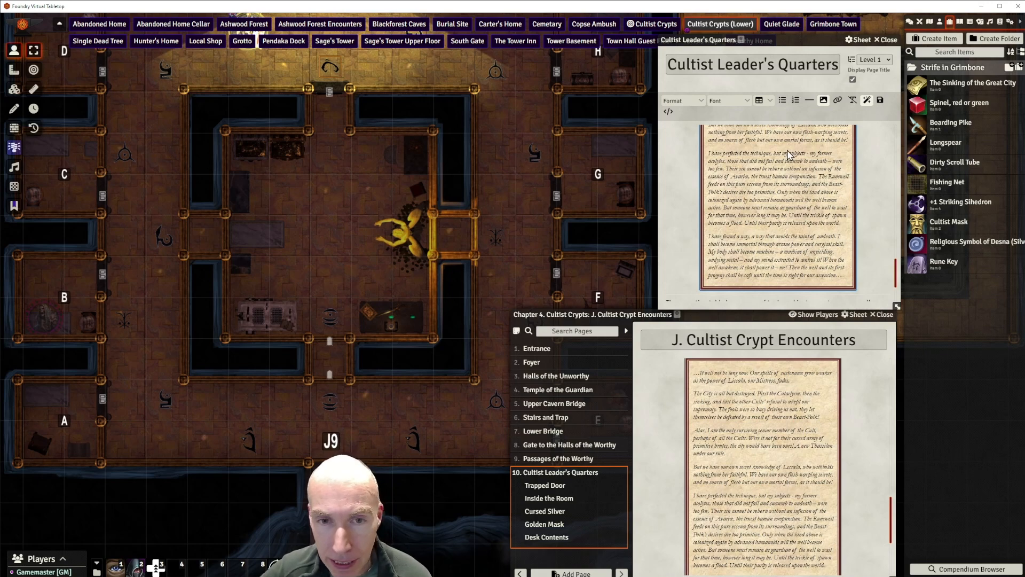
pyautogui.scroll(2, 807, 203)
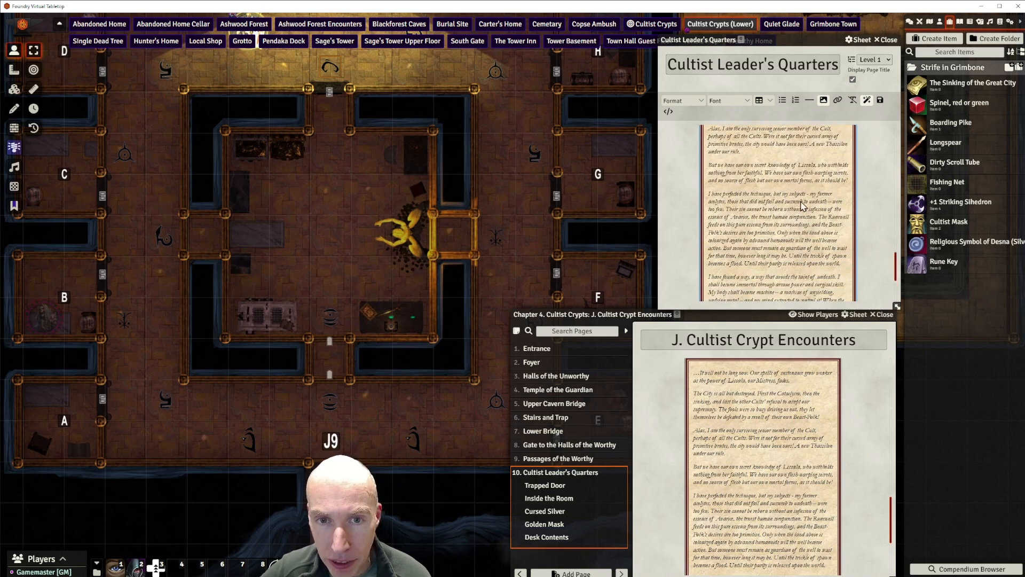
pyautogui.scroll(-1, 801, 223)
pyautogui.scroll(3, 801, 223)
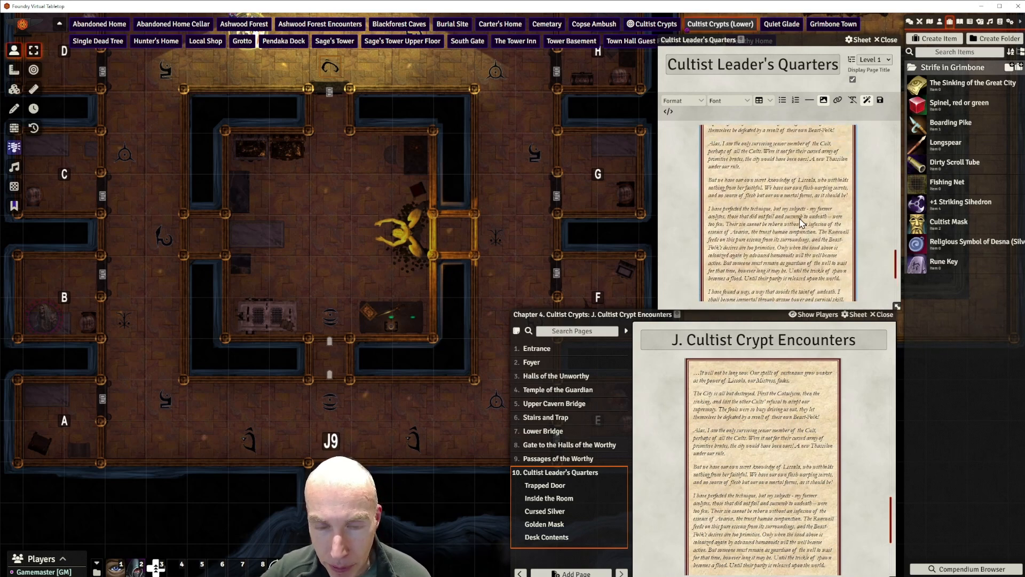
pyautogui.scroll(-4, 801, 223)
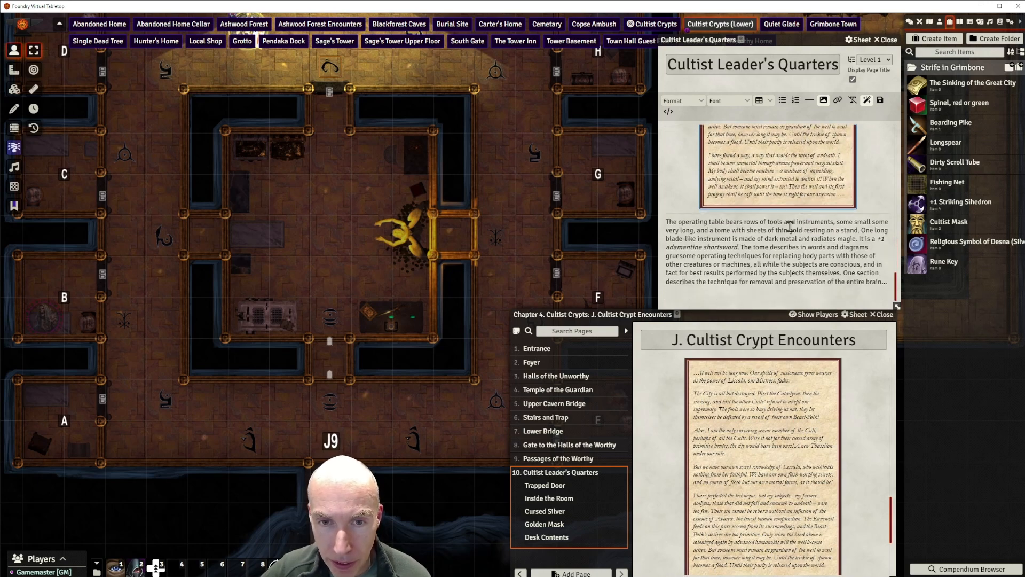
# Add the heading "Operating Table" above the operating table paragraph and format it as Heading 2.
pyautogui.click(670, 220)
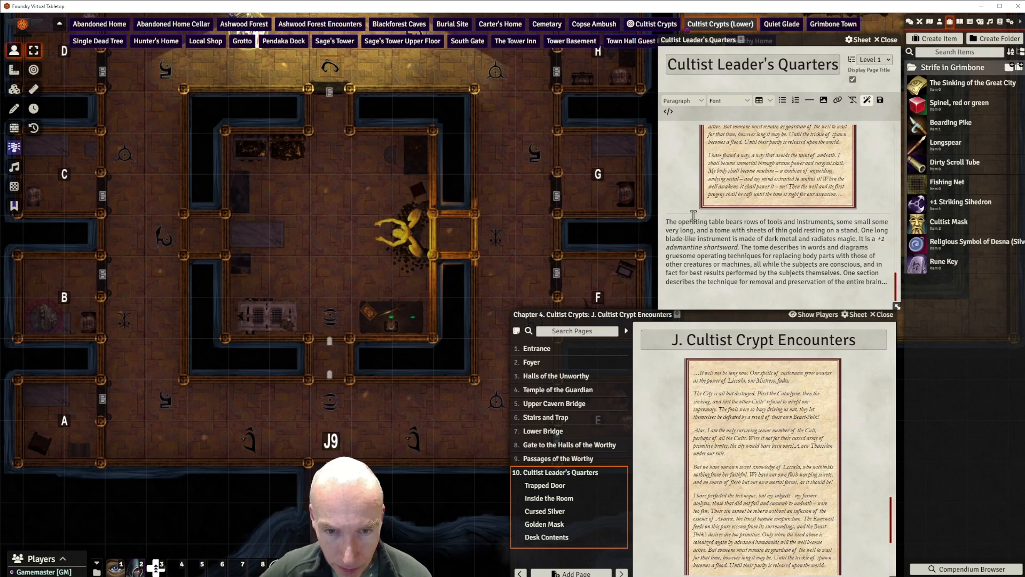
pyautogui.press('Return')
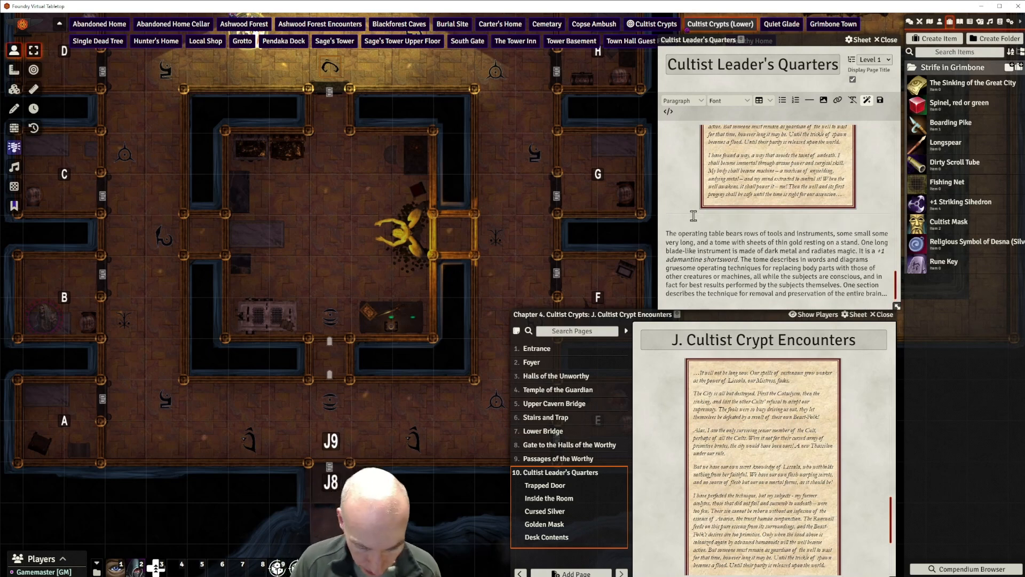
pyautogui.write('Operating Ta')
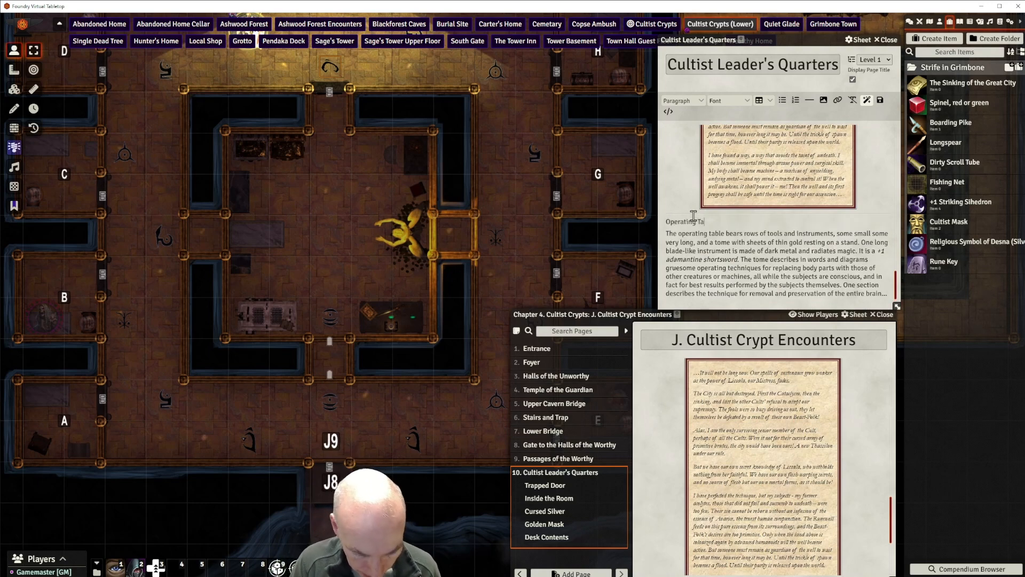
pyautogui.write('ble')
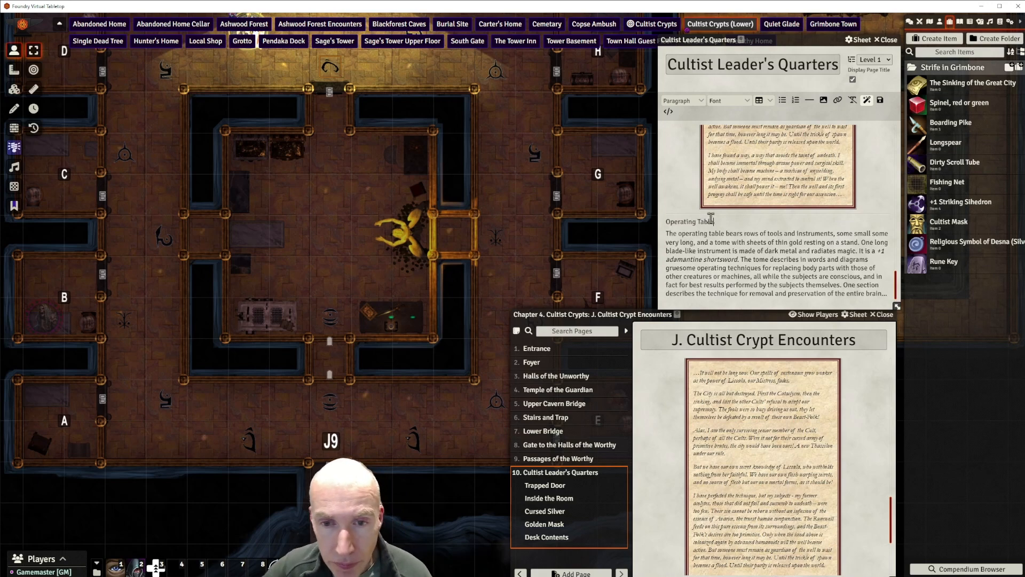
pyautogui.moveTo(714, 220); pyautogui.dragTo(666, 224)
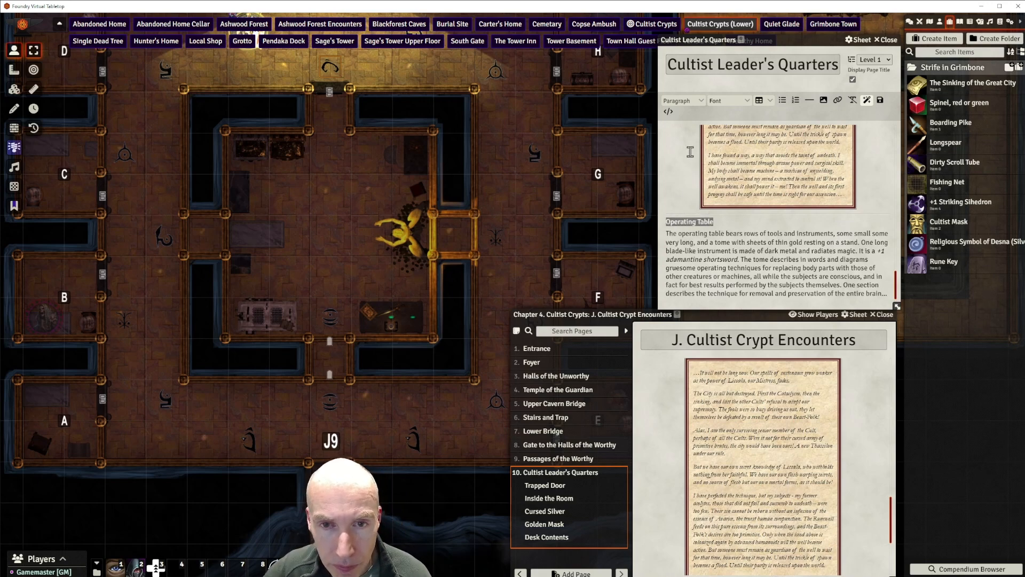
pyautogui.click(697, 100)
pyautogui.moveTo(676, 127)
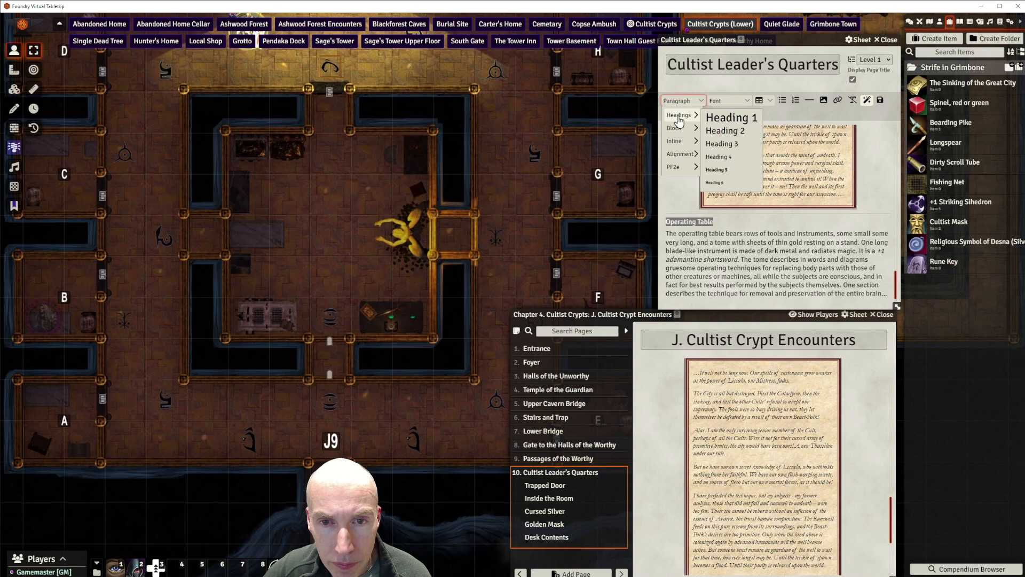
pyautogui.click(725, 137)
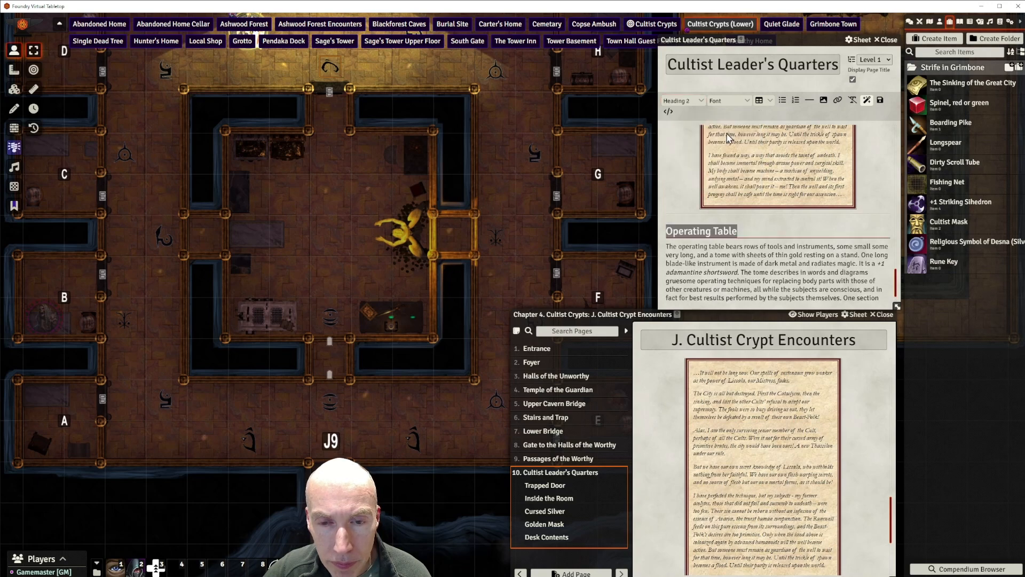
# Split the operating table text before "The tome describes" and insert two horizontal lines between the resulting paragraphs.
pyautogui.click(776, 271)
pyautogui.scroll(-1, 776, 270)
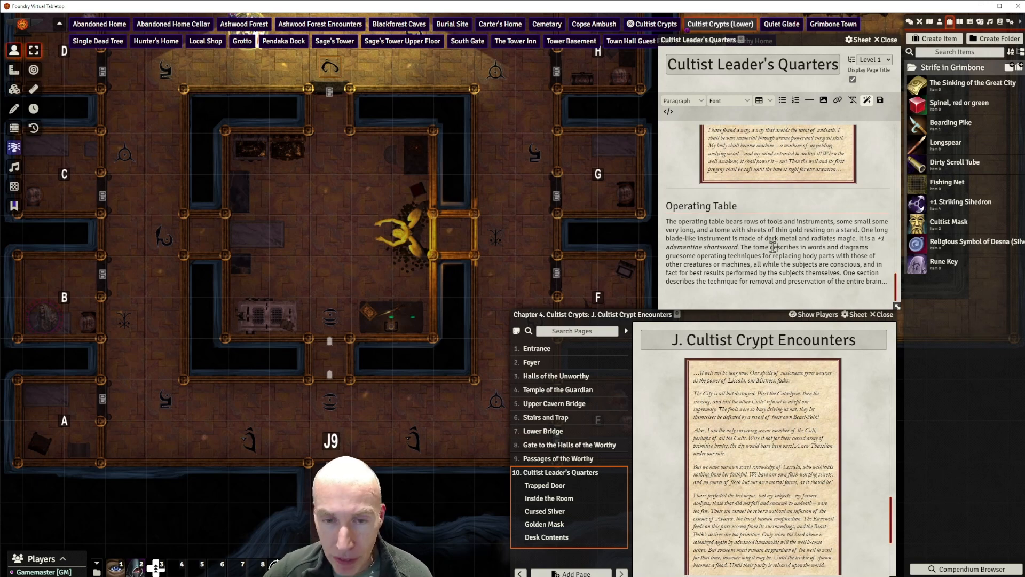
pyautogui.scroll(2, 774, 235)
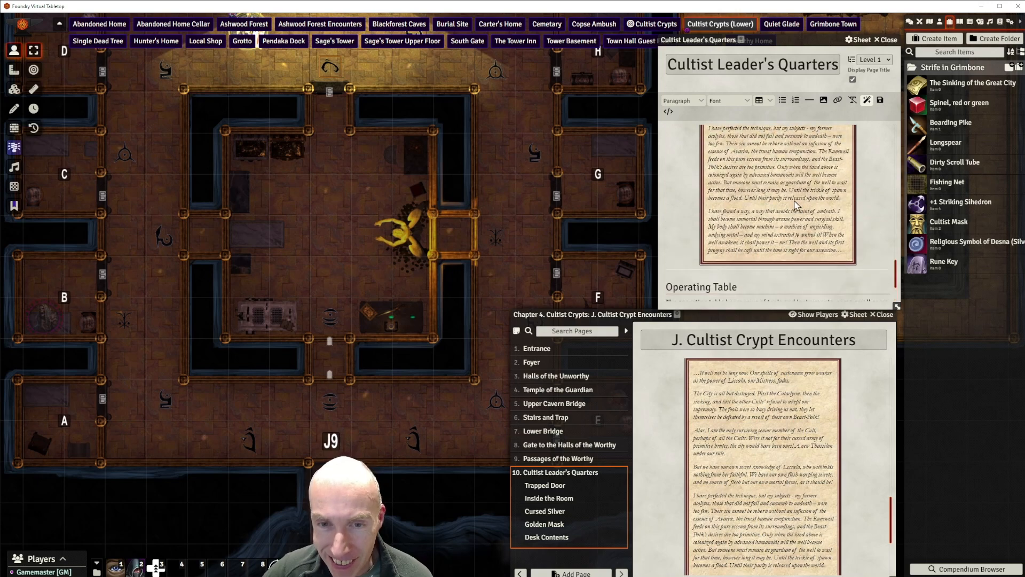
pyautogui.scroll(3, 796, 202)
pyautogui.scroll(-5, 795, 202)
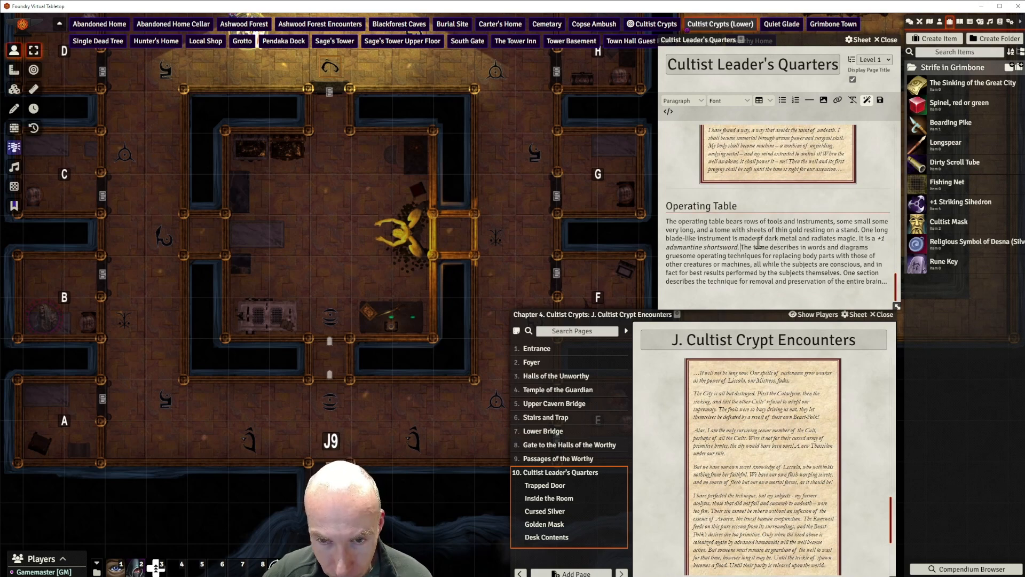
pyautogui.press('Return')
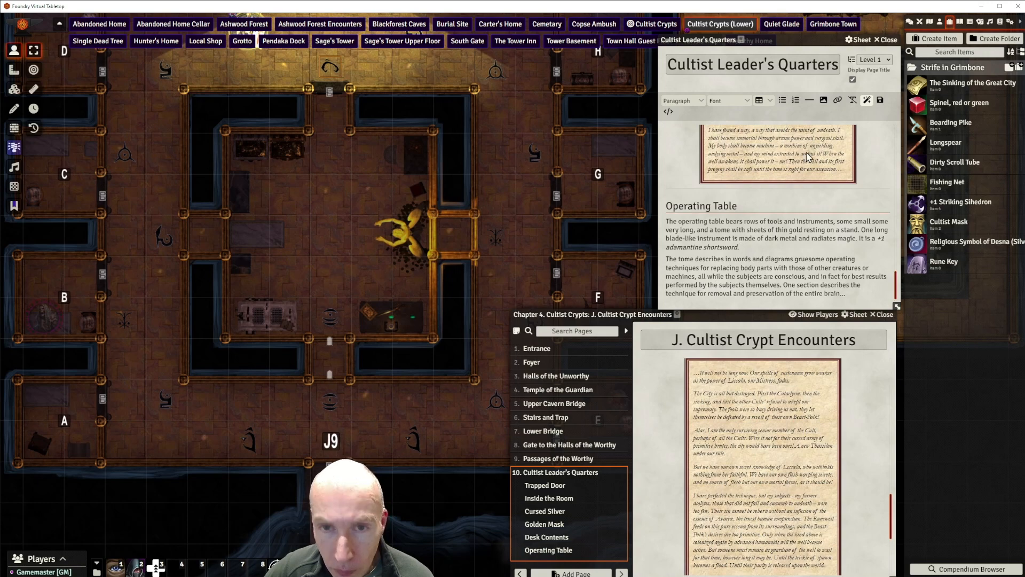
pyautogui.click(809, 100)
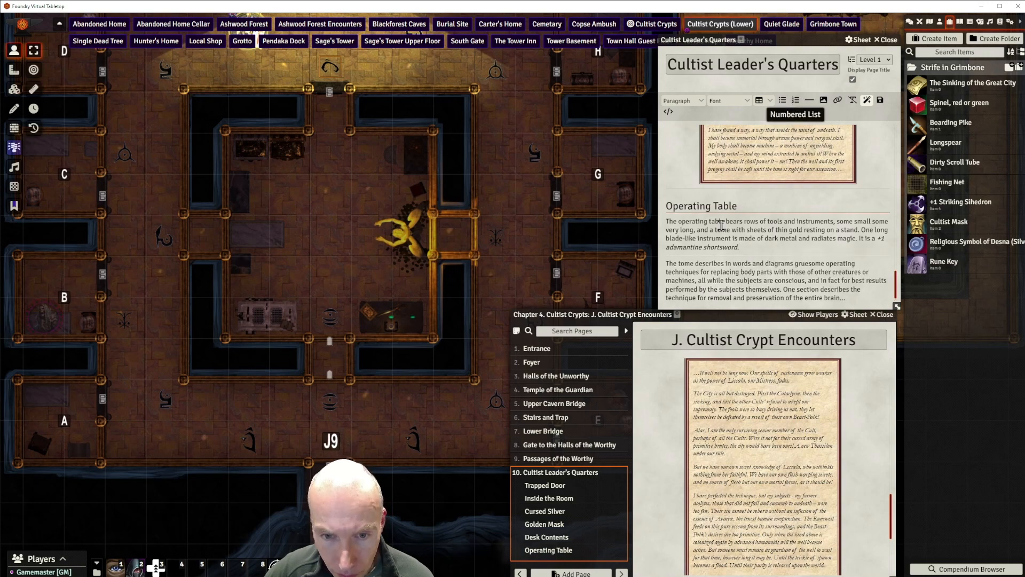
pyautogui.click(809, 100)
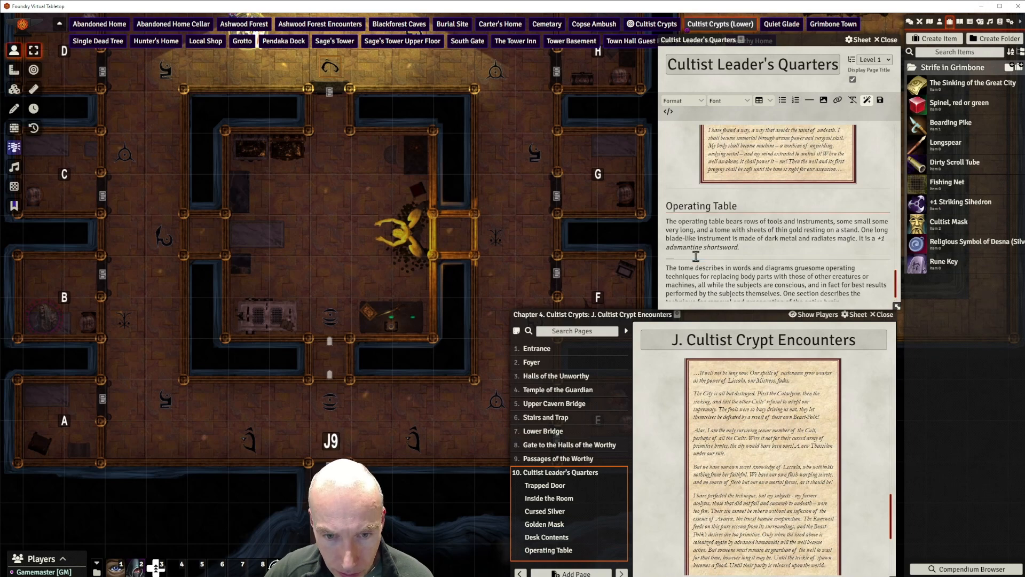
# Search the compendiums for "short" to find the Shortsword.
pyautogui.click(1001, 24)
pyautogui.click(950, 65)
pyautogui.write('mask')
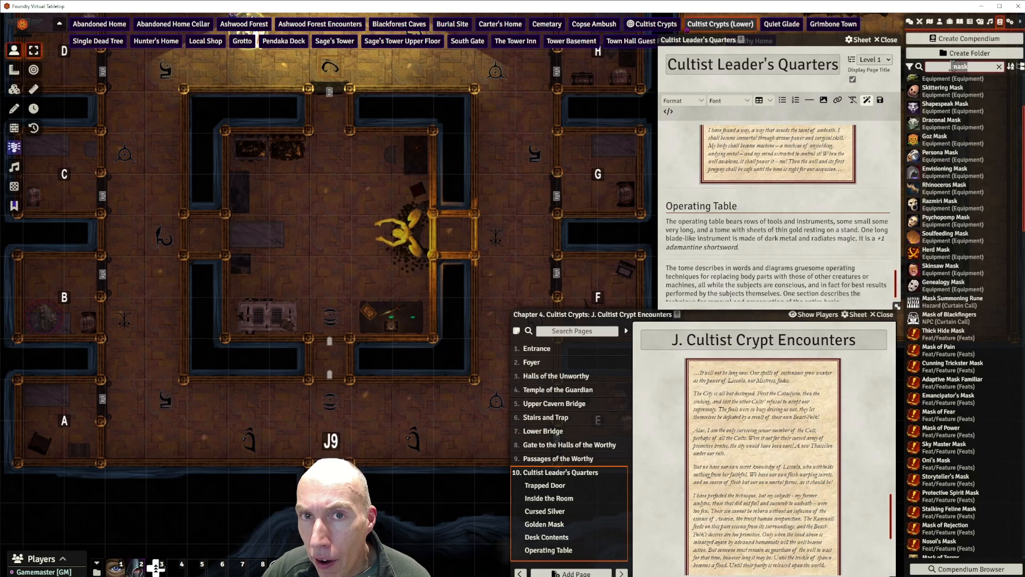
pyautogui.press('BackSpace')
pyautogui.press('BackSpace')
pyautogui.press('BackSpace')
pyautogui.press('BackSpace')
pyautogui.write('sho')
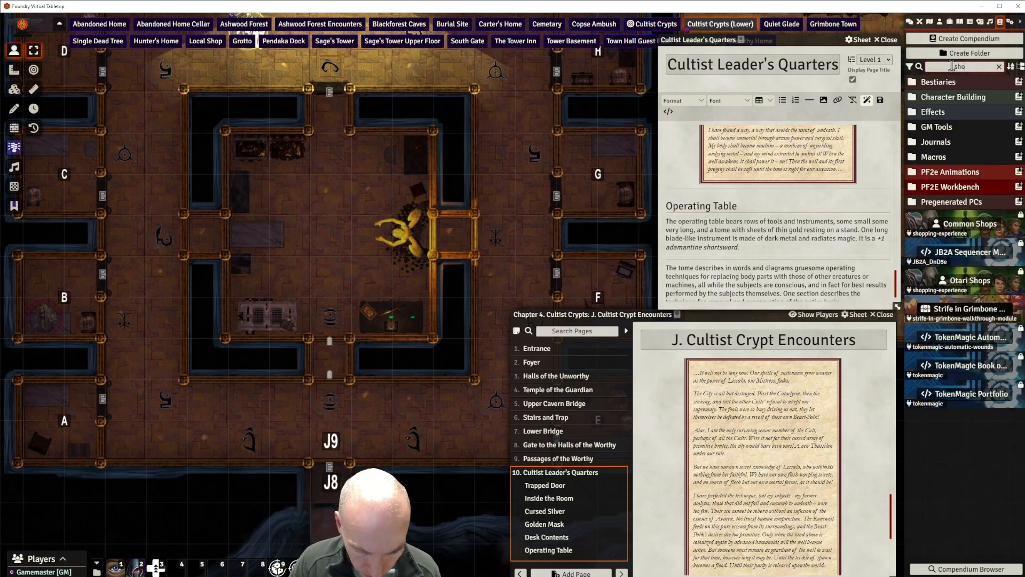
pyautogui.write('rt')
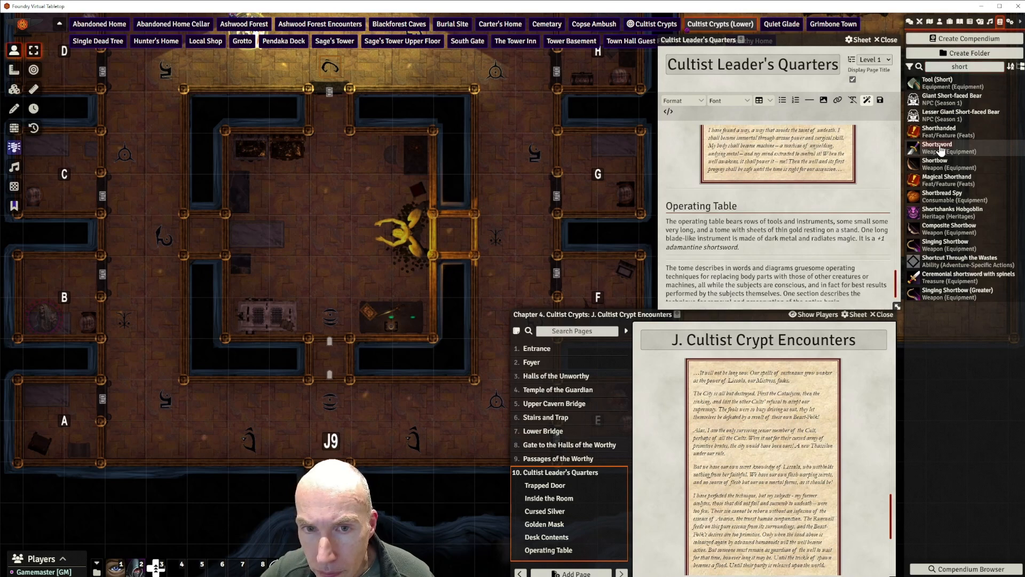
# Try linking the compendium Shortsword between the two horizontal lines, and cut the link out again.
pyautogui.moveTo(941, 149); pyautogui.dragTo(693, 263)
pyautogui.moveTo(693, 262); pyautogui.dragTo(667, 261)
pyautogui.hotkey('ctrl', 'x')
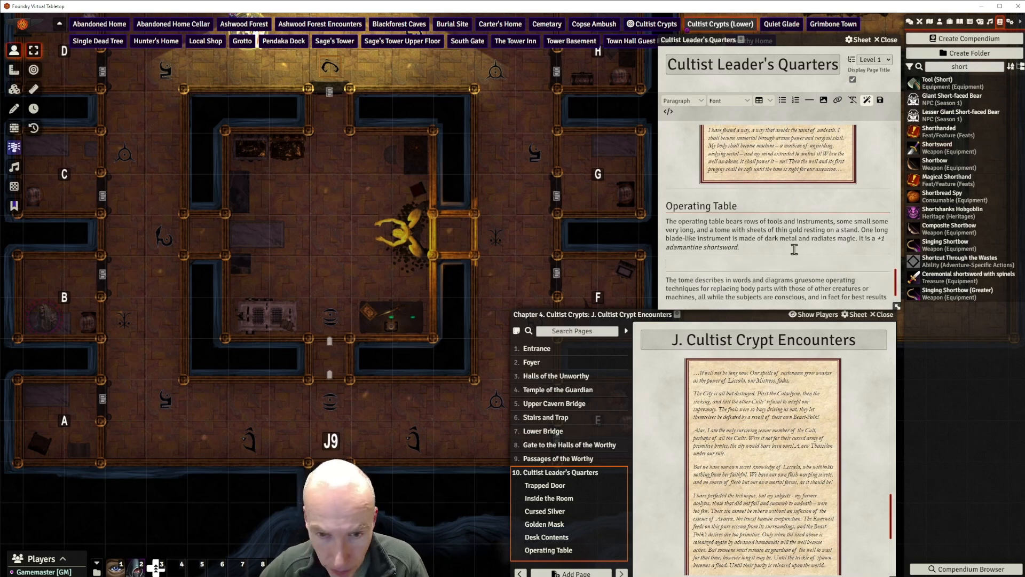
# Import the Shortsword from the compendium and place it below Cultist Mask in the Strife in Grimbone item folder.
pyautogui.click(943, 147)
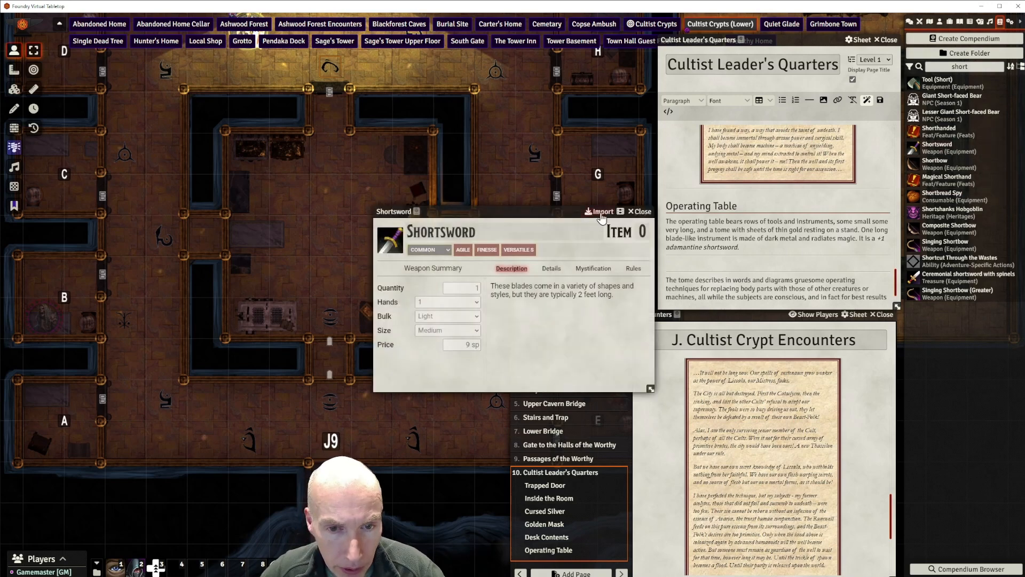
pyautogui.click(601, 212)
pyautogui.moveTo(953, 282); pyautogui.dragTo(960, 237)
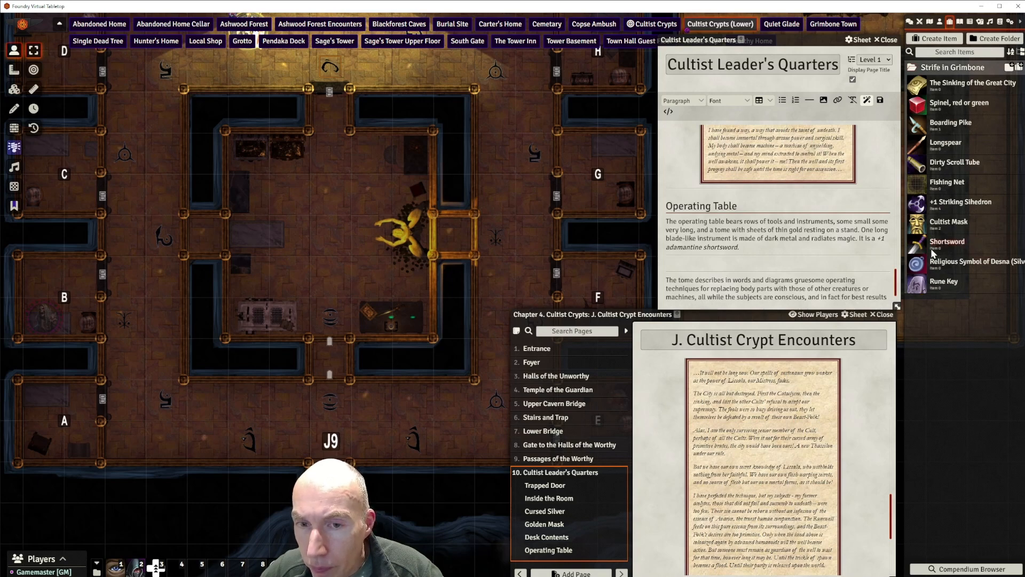
# Give the imported Shortsword the precious material Adamantine and the potency rune Weapon Potency (+1), and close its sheet.
pyautogui.click(960, 243)
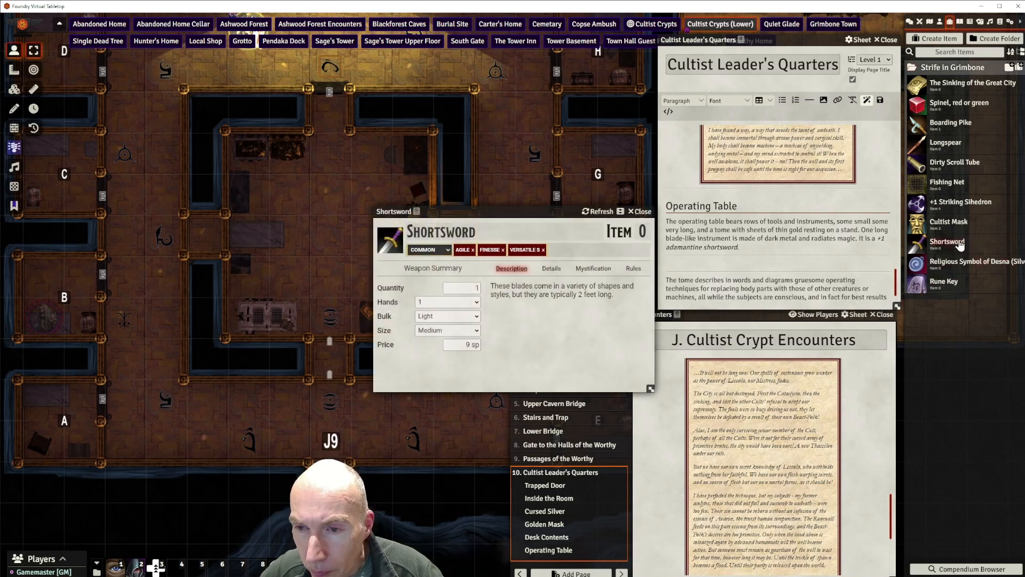
pyautogui.moveTo(531, 216); pyautogui.dragTo(779, 190)
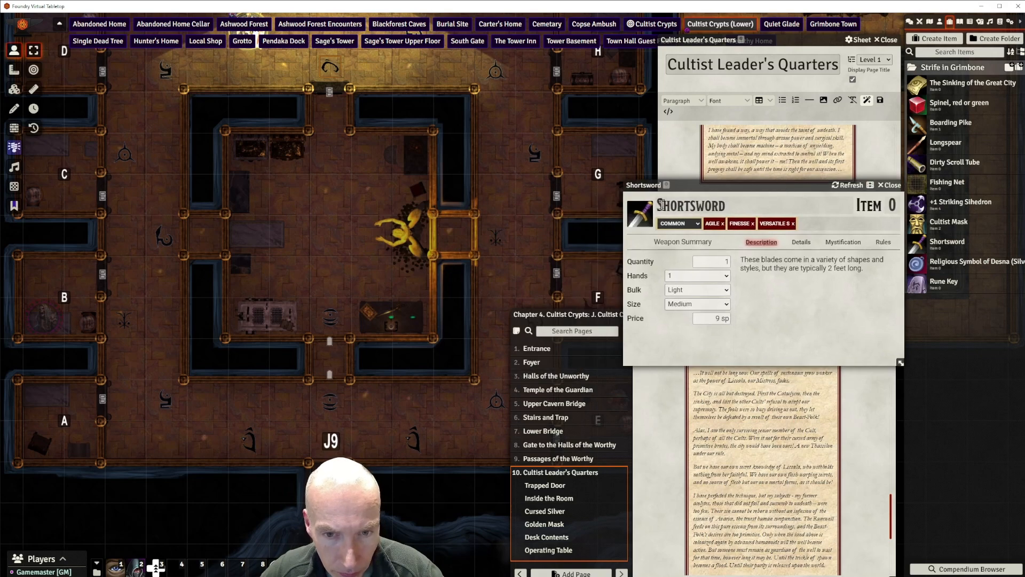
pyautogui.click(801, 244)
pyautogui.scroll(-1, 867, 314)
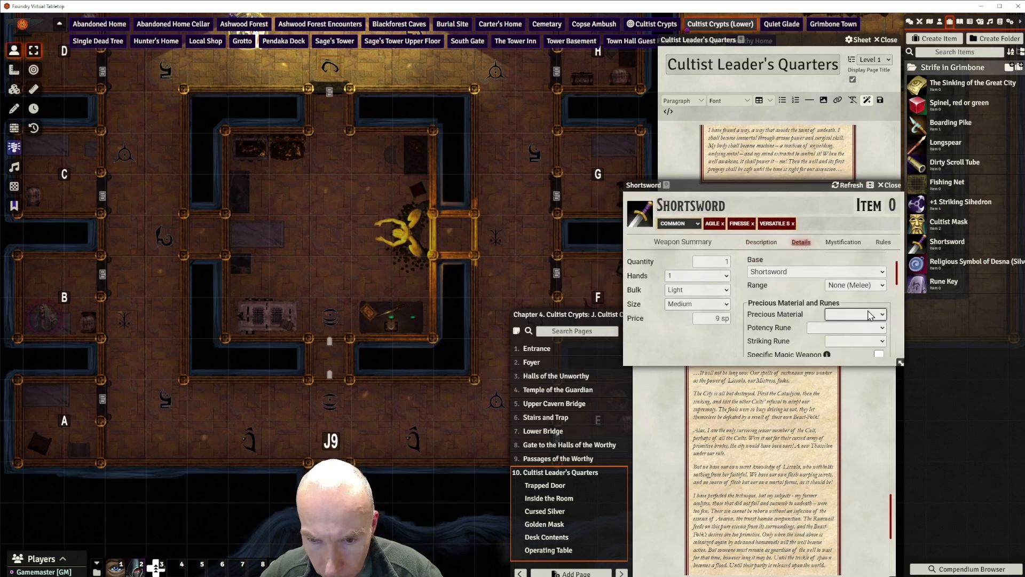
pyautogui.click(869, 371)
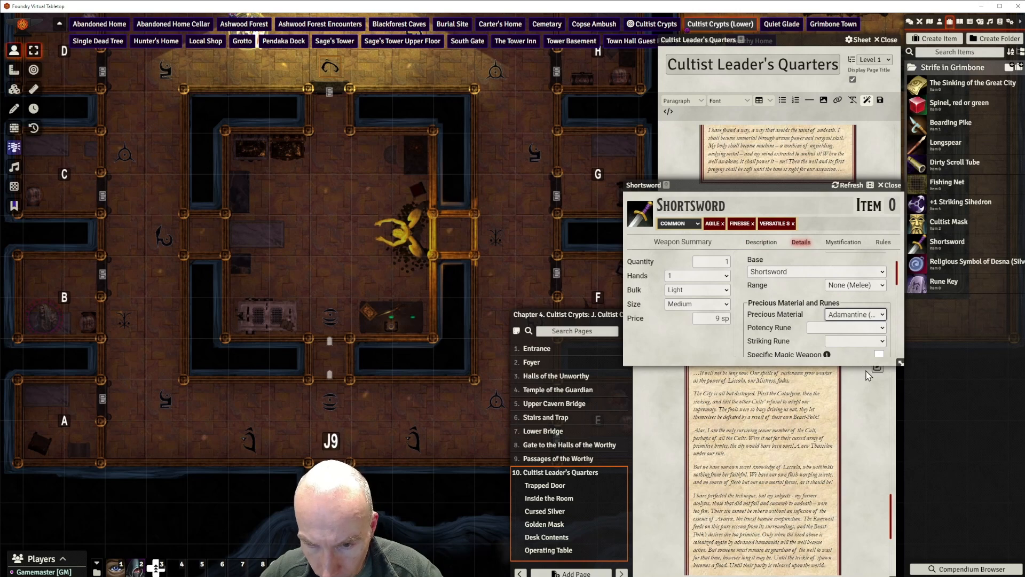
pyautogui.scroll(-1, 825, 316)
pyautogui.click(858, 290)
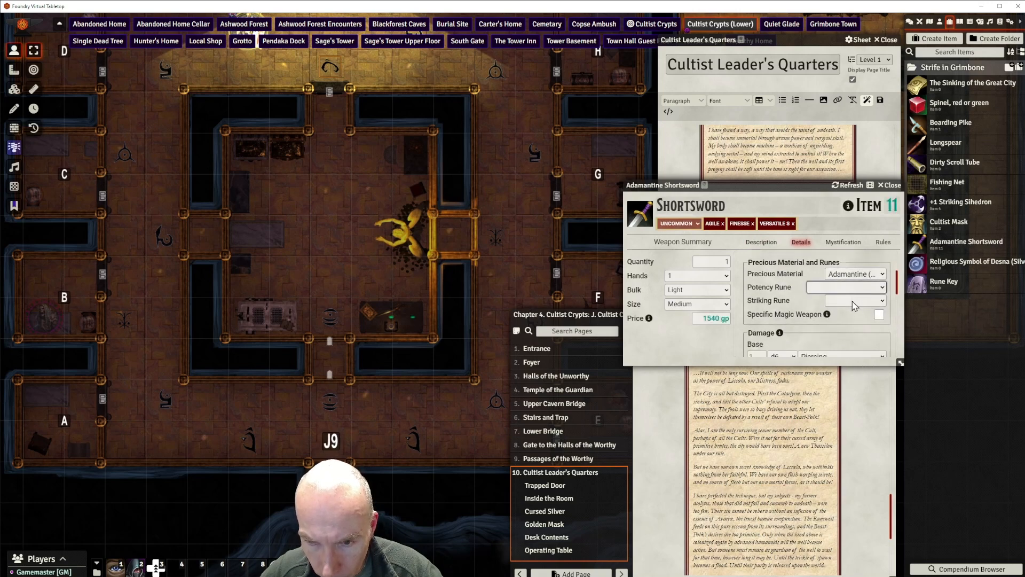
pyautogui.click(853, 306)
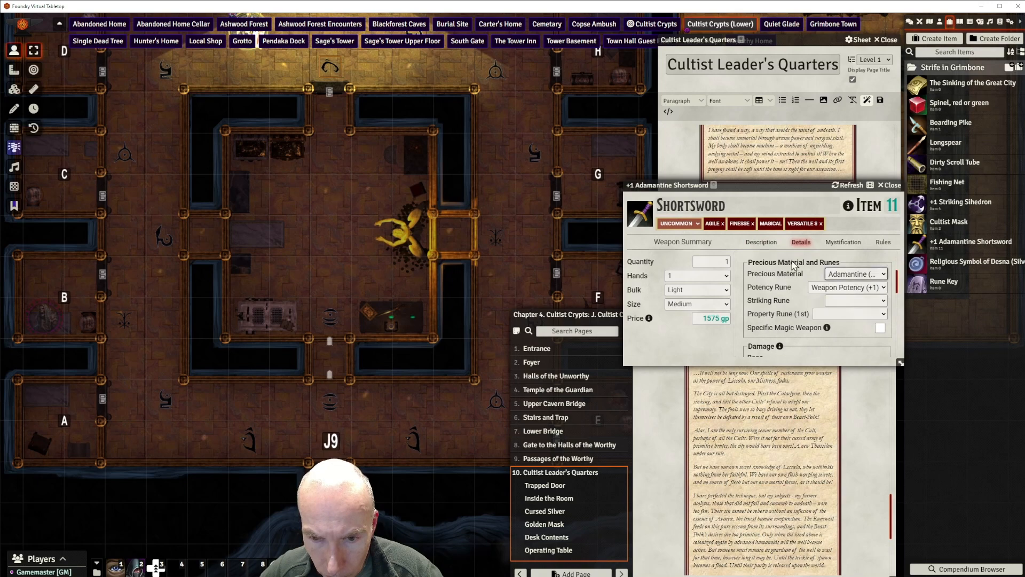
pyautogui.moveTo(785, 187); pyautogui.dragTo(763, 208)
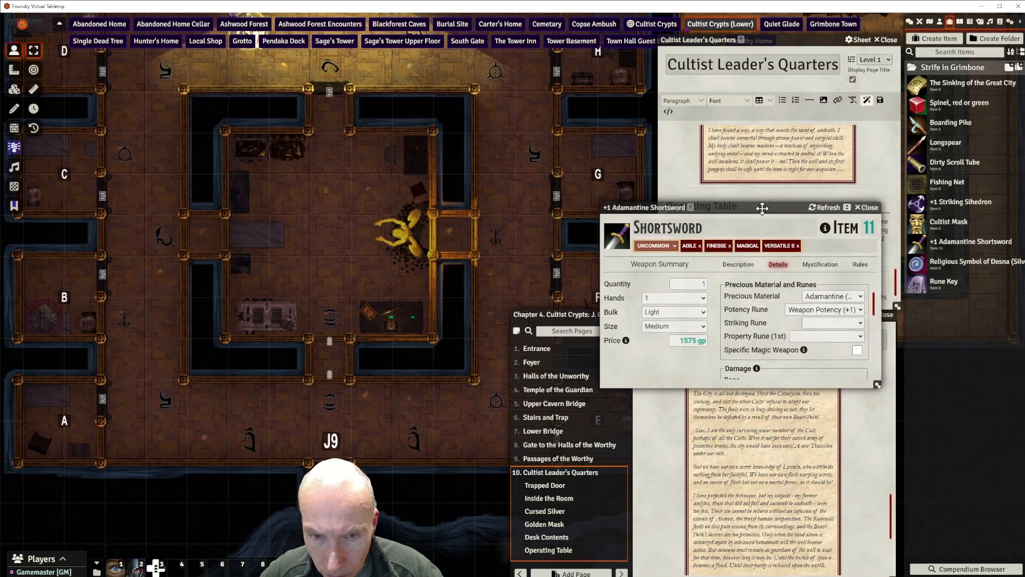
pyautogui.click(870, 208)
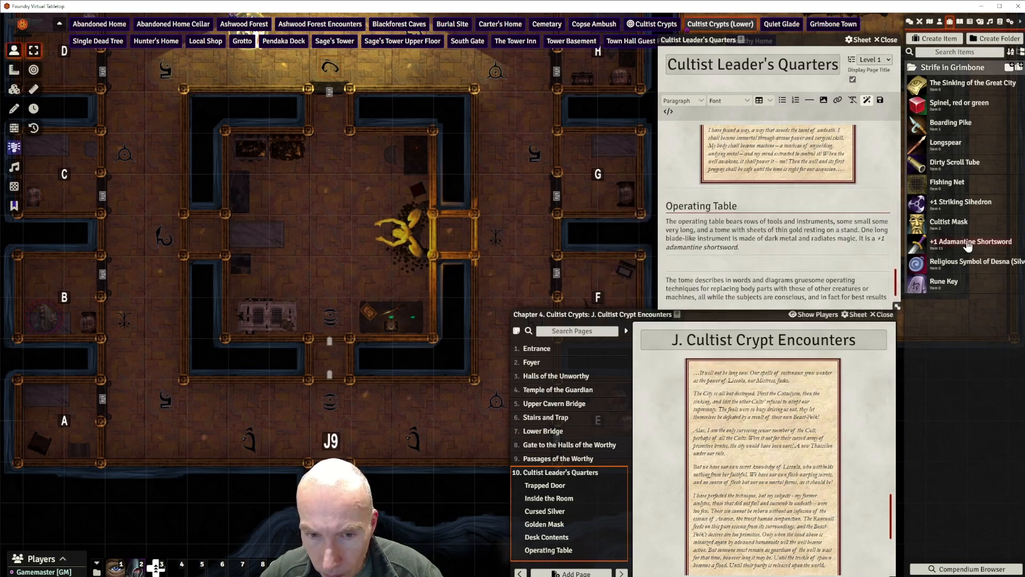
# Link the +1 Adamantine Shortsword between the two horizontal lines, save the page and check the section in the encounters journal.
pyautogui.moveTo(968, 245); pyautogui.dragTo(701, 260)
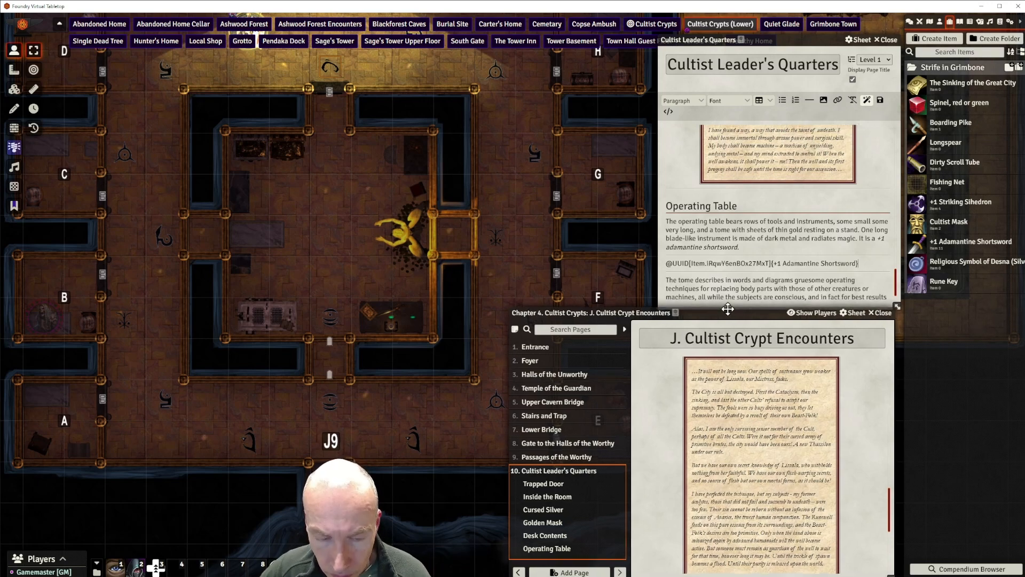
pyautogui.scroll(-3, 790, 464)
pyautogui.scroll(-2, 790, 463)
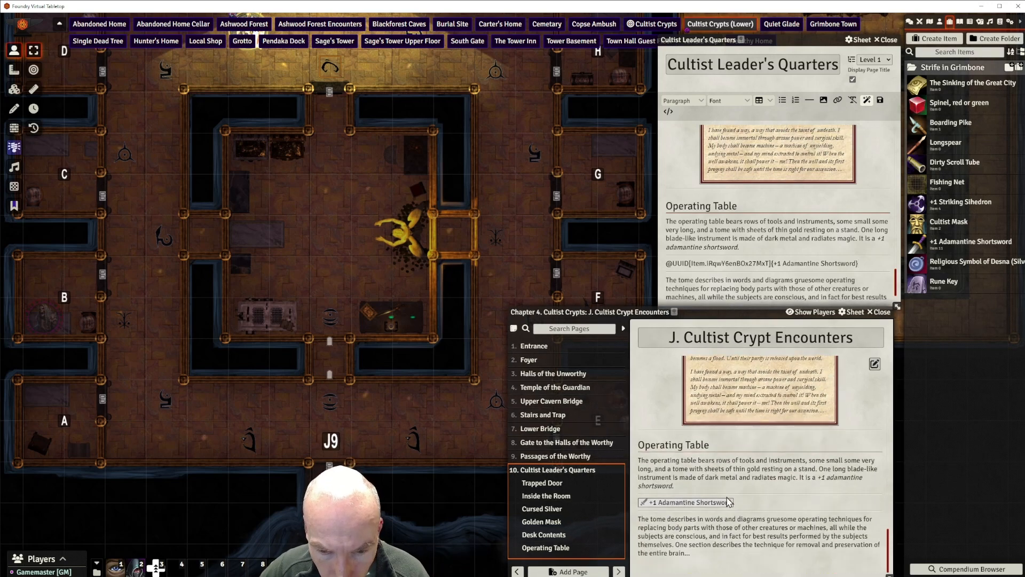
pyautogui.scroll(-1, 822, 254)
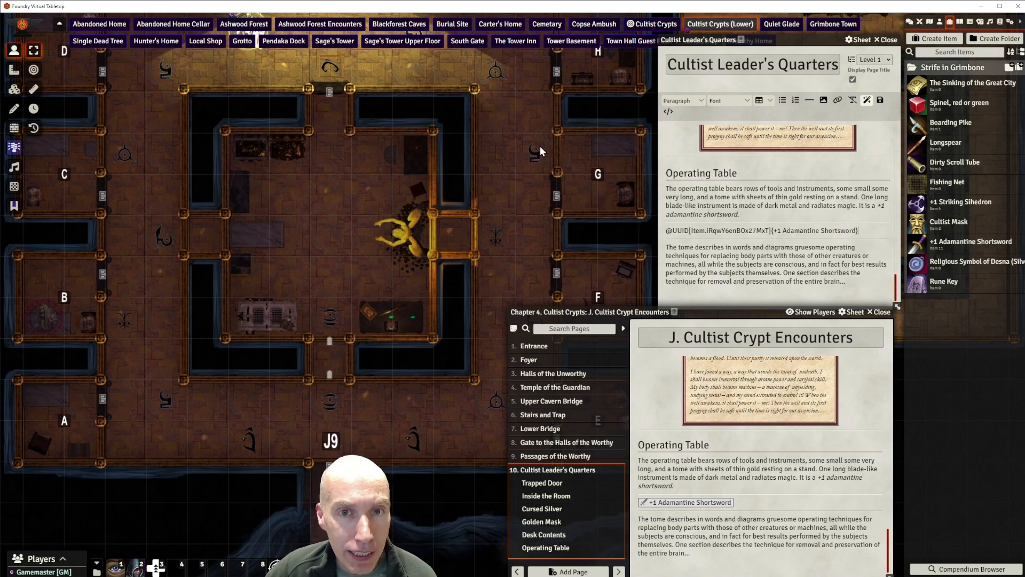
# Look over the crypt map around the Cultist Leader's Quarters and the neighbouring chamber with the glowing pool.
pyautogui.moveTo(528, 108); pyautogui.dragTo(253, 138)
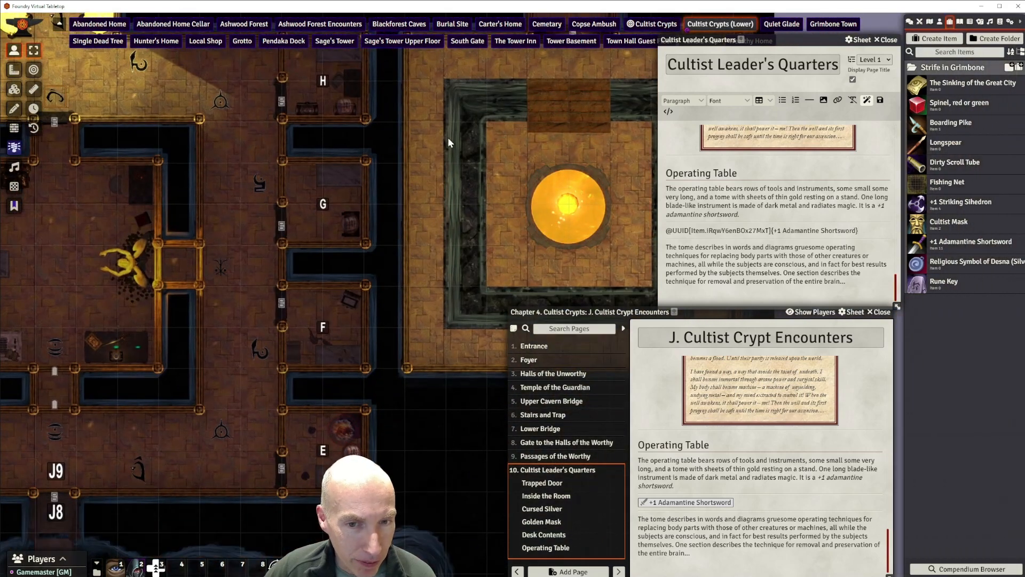
pyautogui.moveTo(448, 138); pyautogui.dragTo(389, 159)
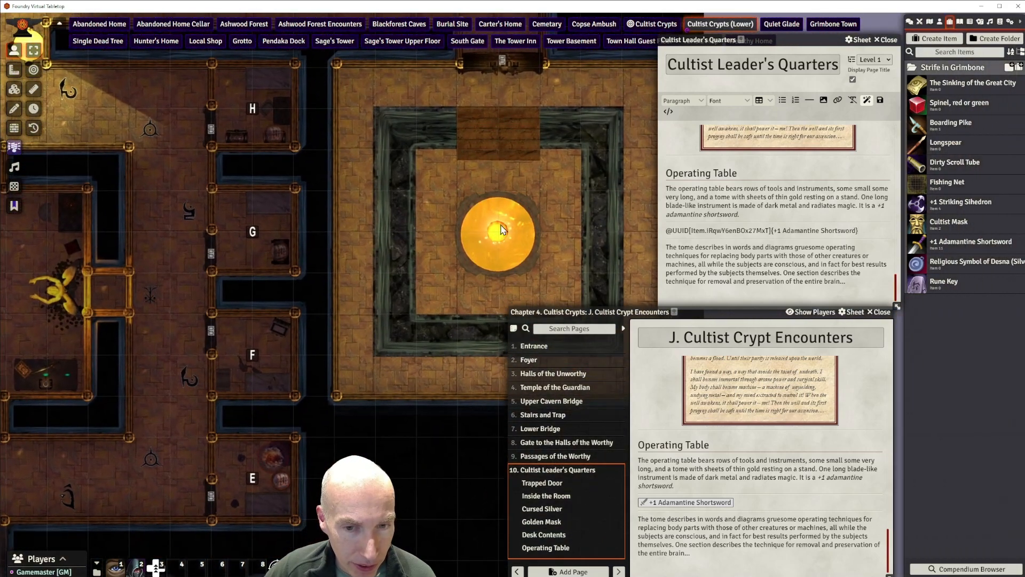
pyautogui.moveTo(152, 145); pyautogui.dragTo(164, 233)
pyautogui.moveTo(403, 210); pyautogui.dragTo(573, 212)
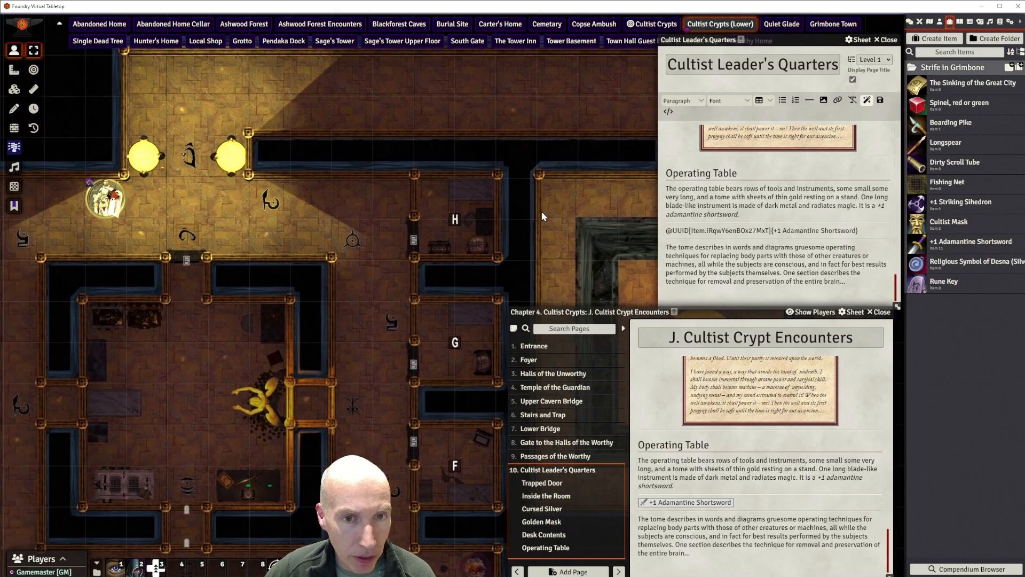
pyautogui.scroll(-3, 534, 211)
pyautogui.moveTo(389, 227); pyautogui.dragTo(338, 149)
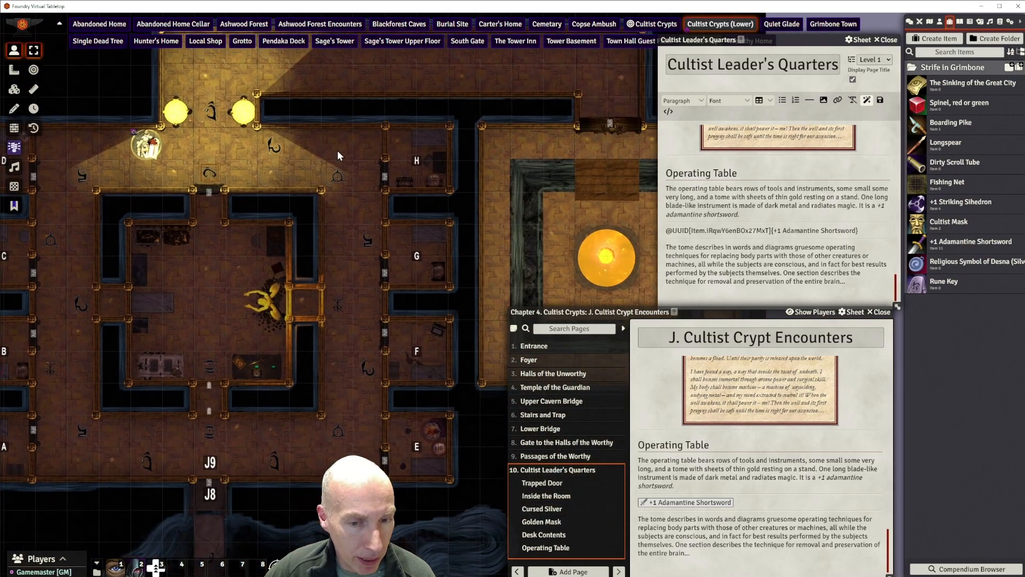